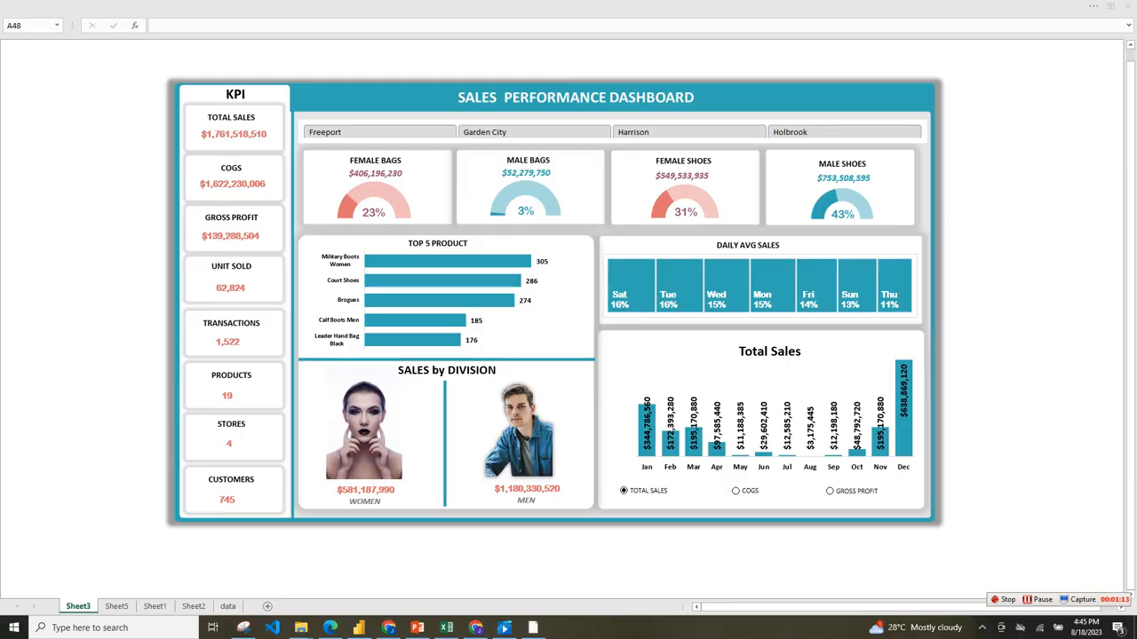
Toggle the stores one after another in the dashboard's store slicer, leaving only Freeport and Holbrook selected.
click(447, 628)
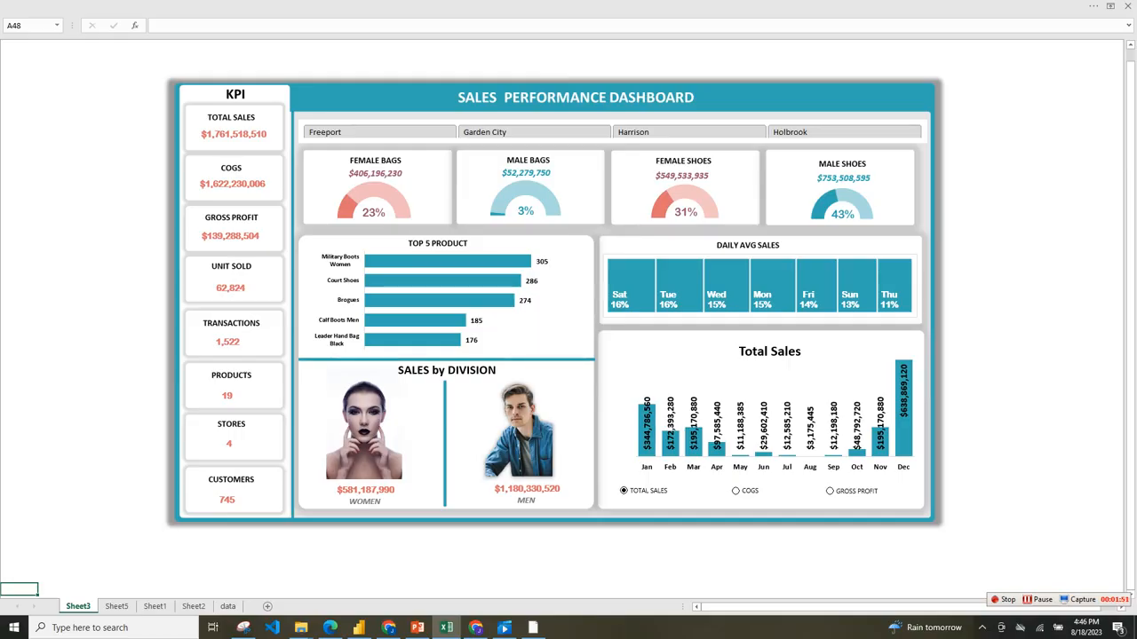
mouse_move(362, 189)
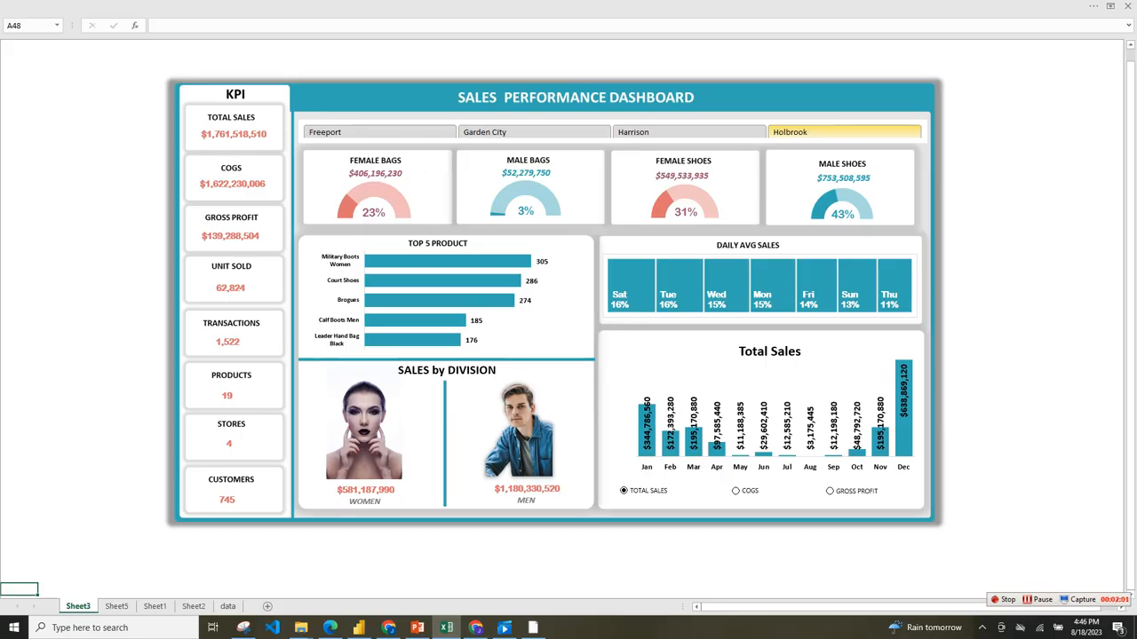
ctrl+click(844, 133)
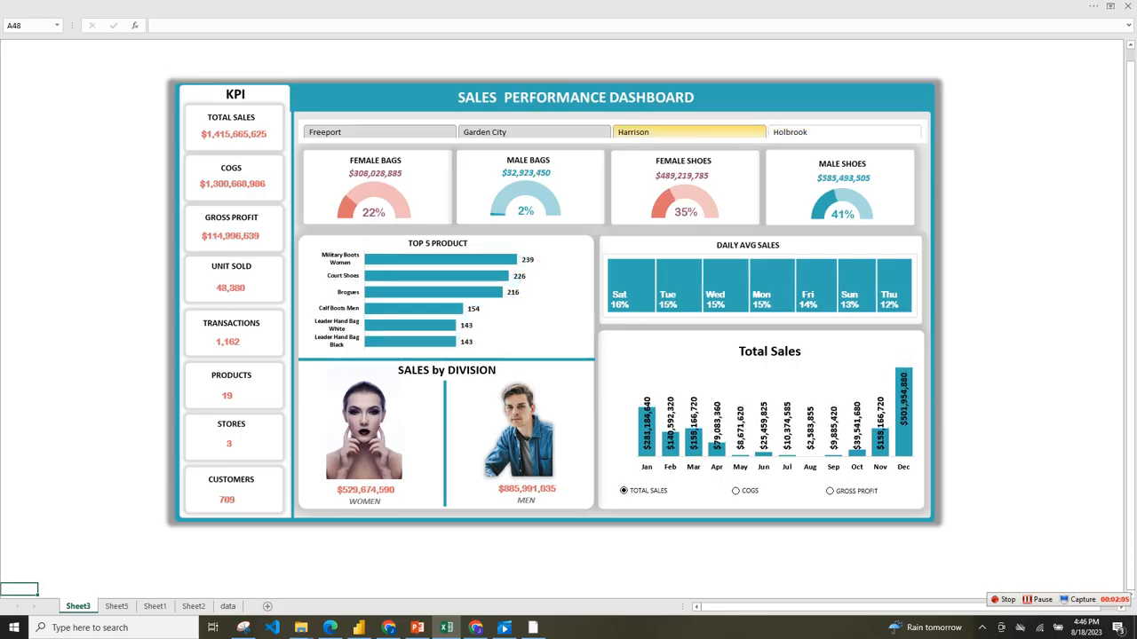
ctrl+click(689, 132)
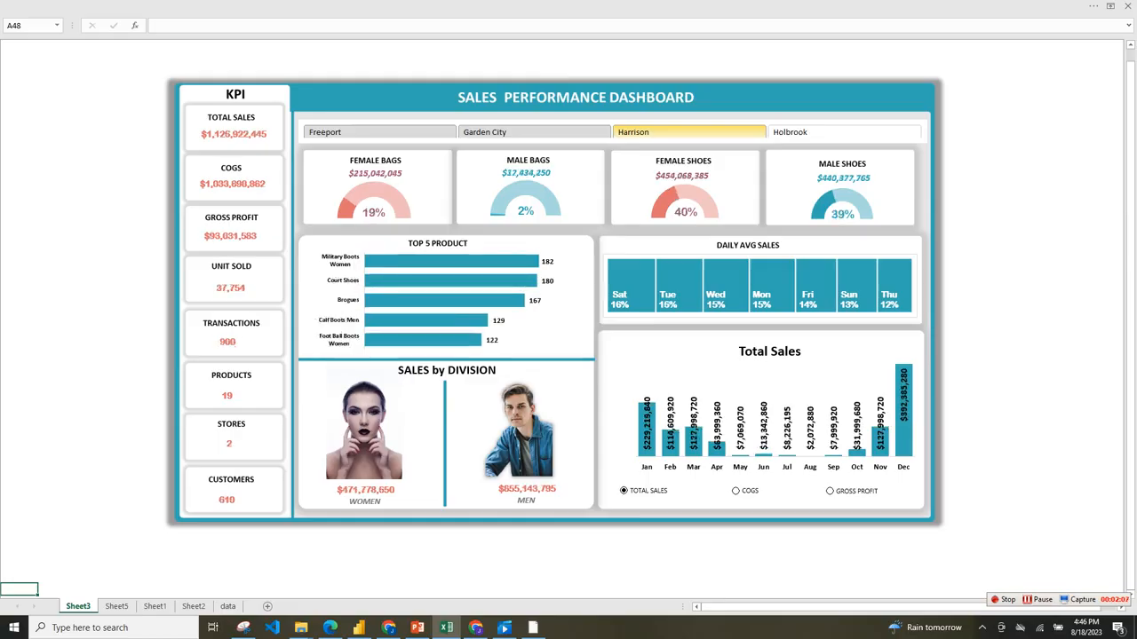
click(537, 141)
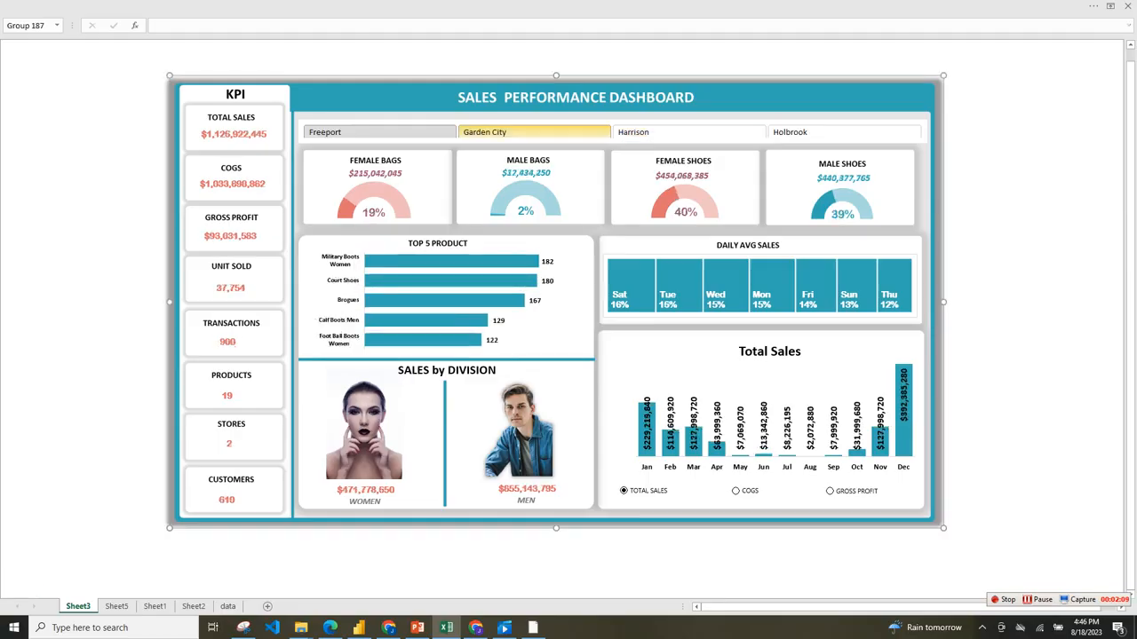
ctrl+click(535, 134)
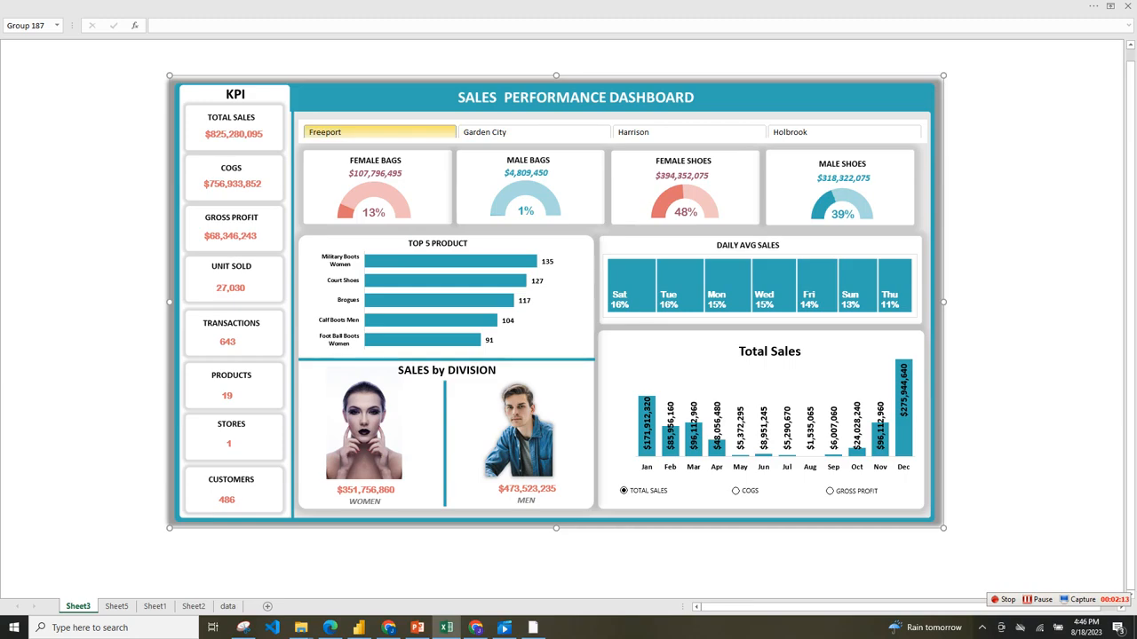
ctrl+click(391, 133)
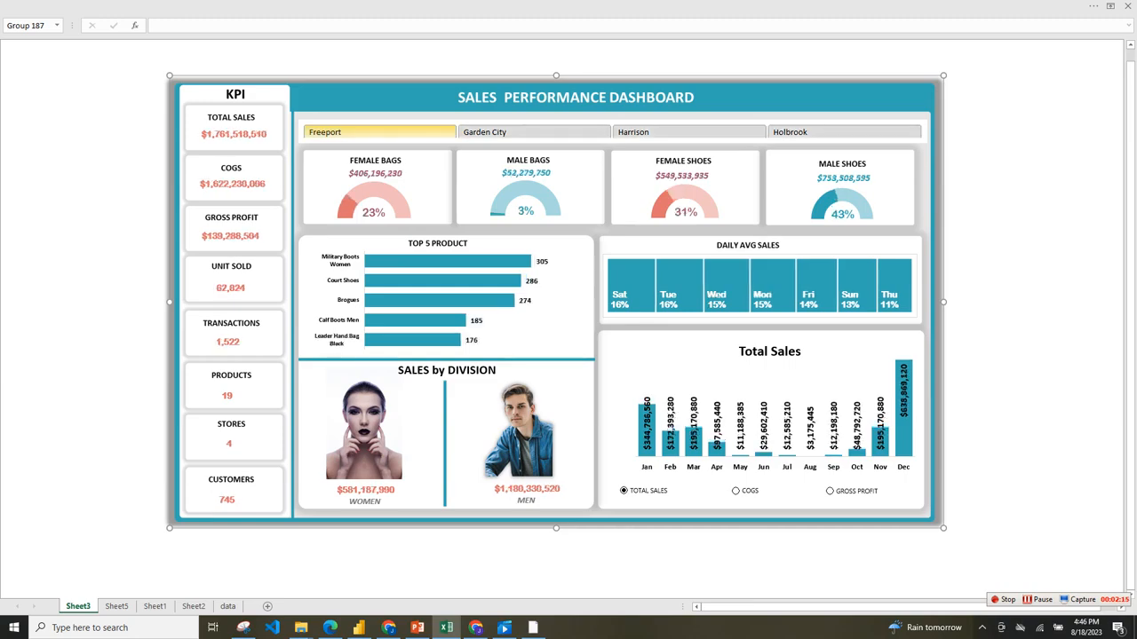
ctrl+click(534, 132)
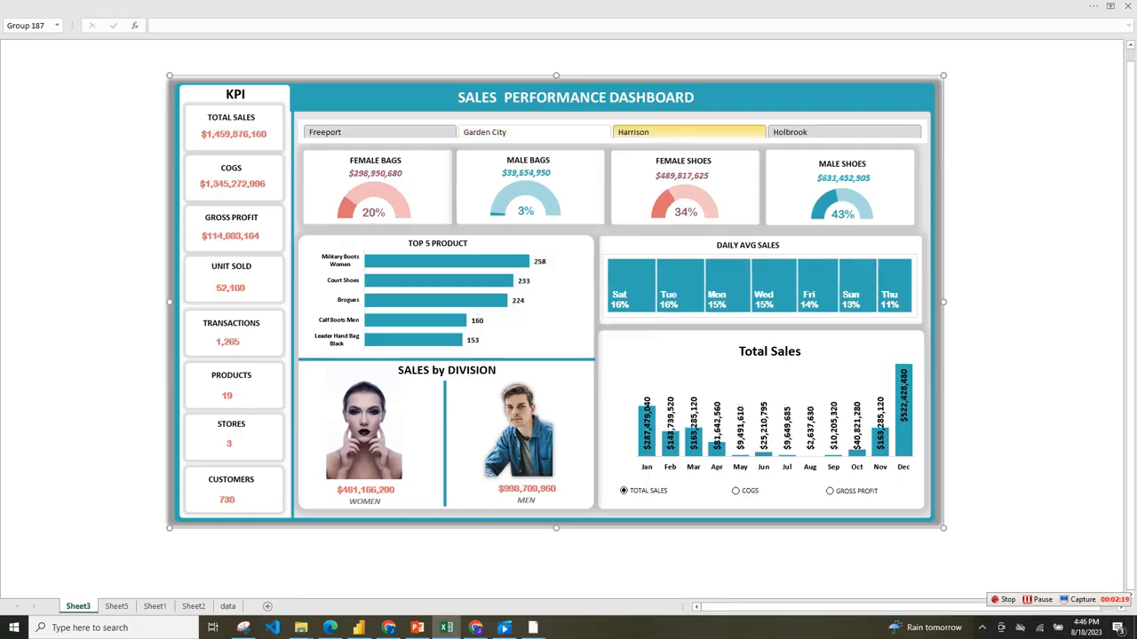
ctrl+click(689, 133)
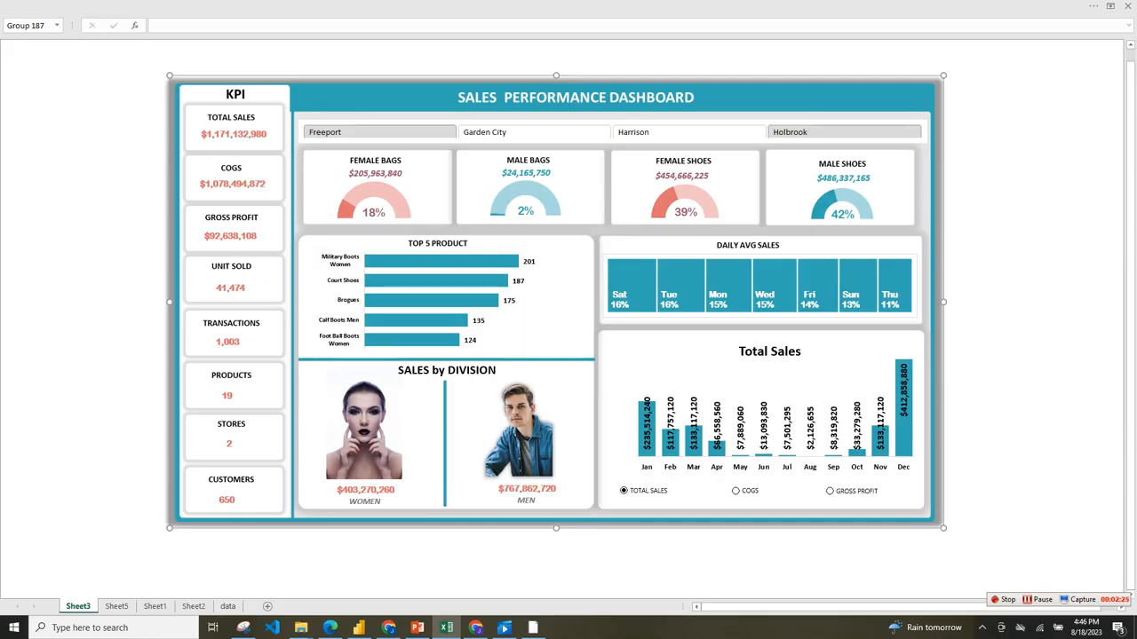
Switch the dashboard's monthly column chart between COGS, Gross Profit and Total Sales, finishing on Total Sales.
click(737, 491)
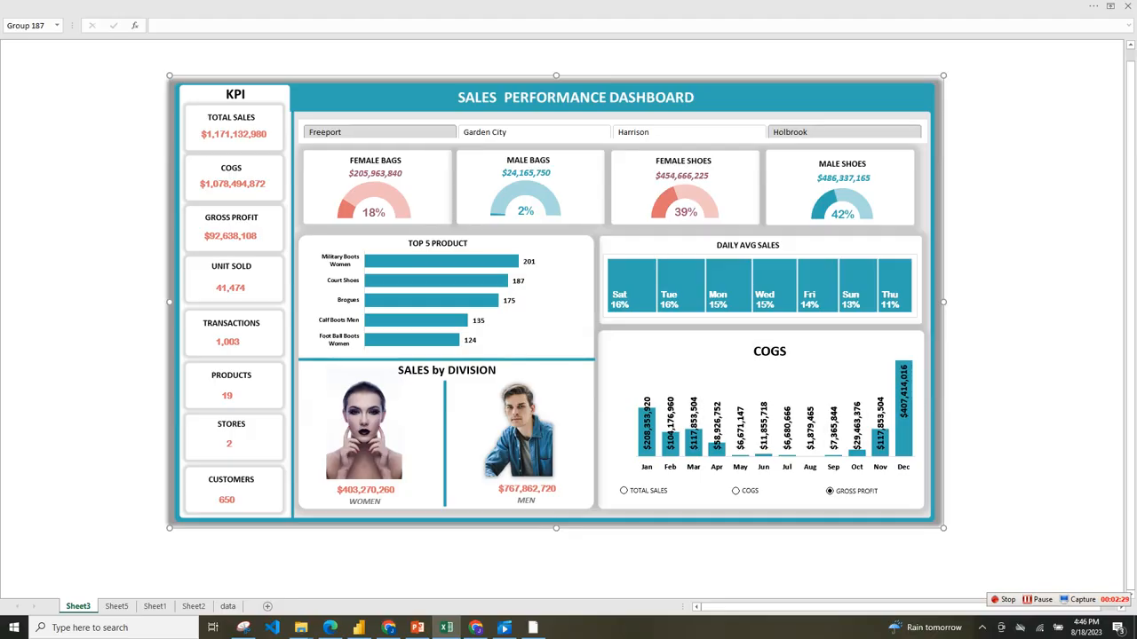
click(829, 491)
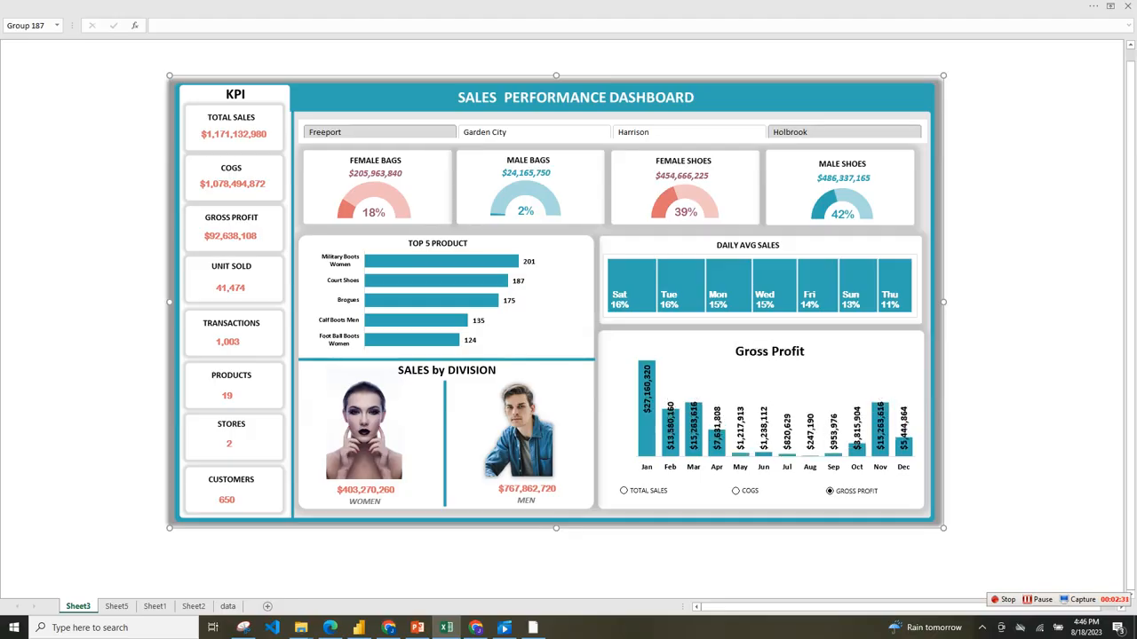
drag(830, 519, 832, 514)
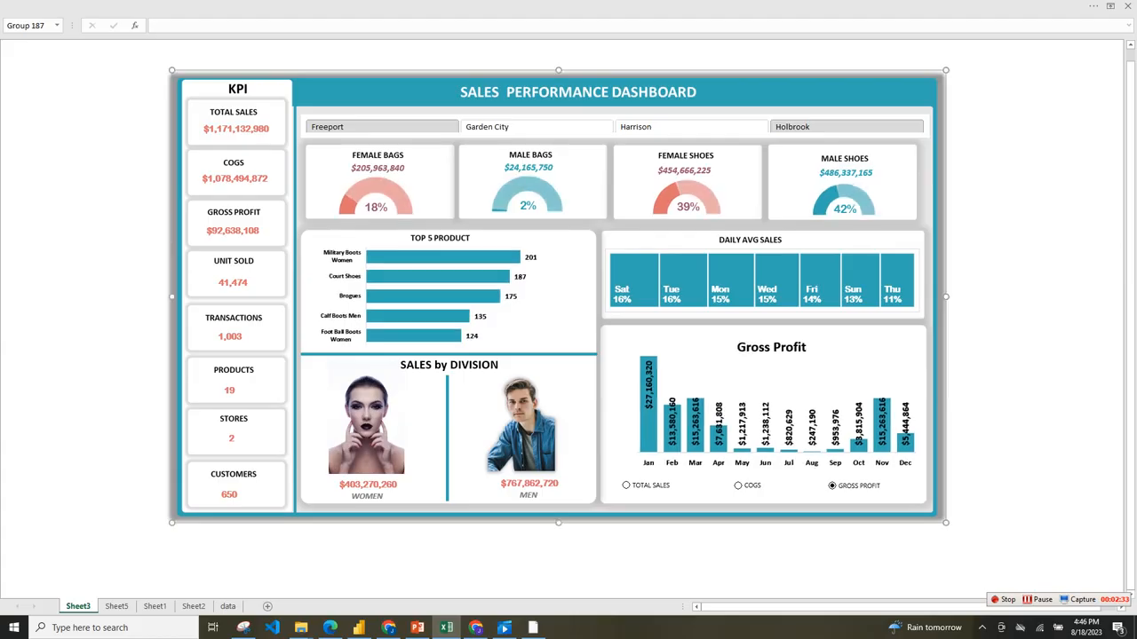
click(738, 485)
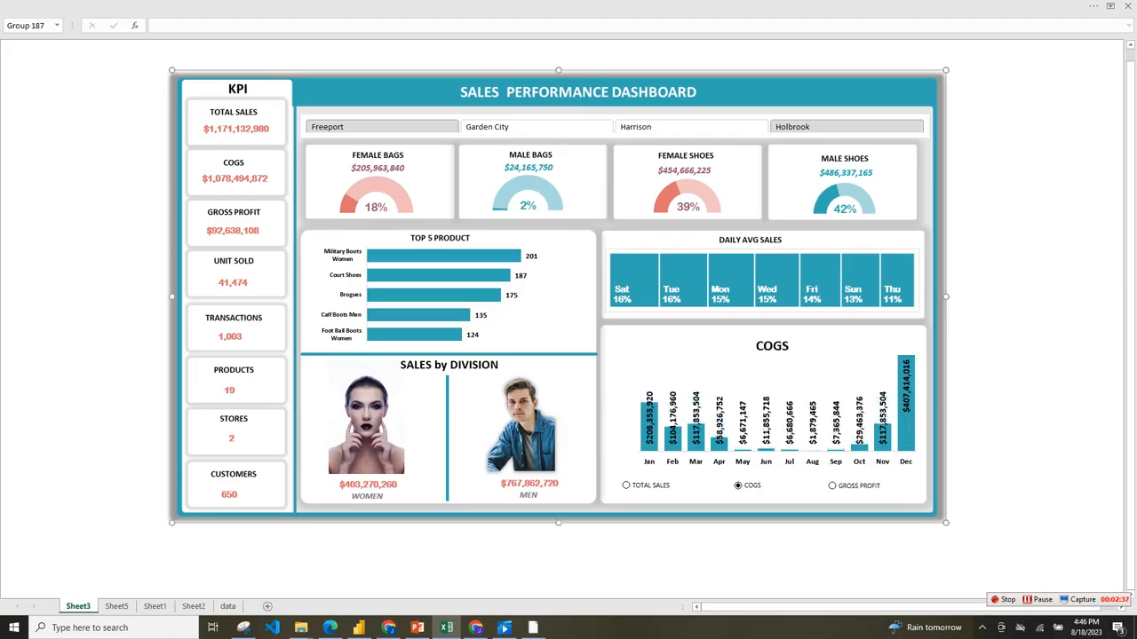
click(626, 486)
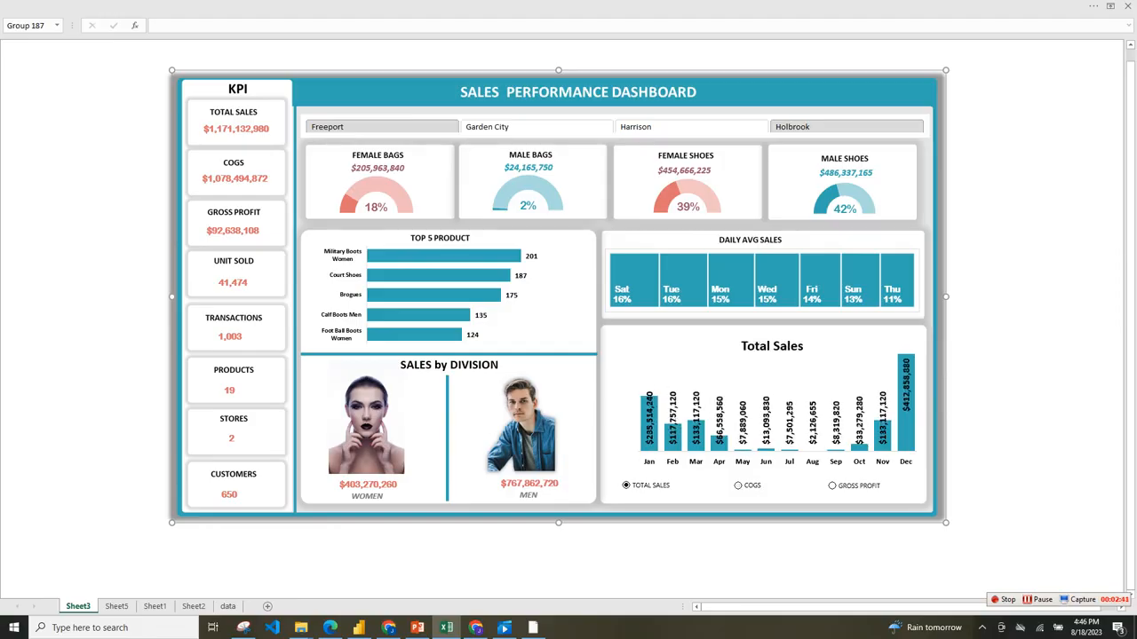
click(738, 486)
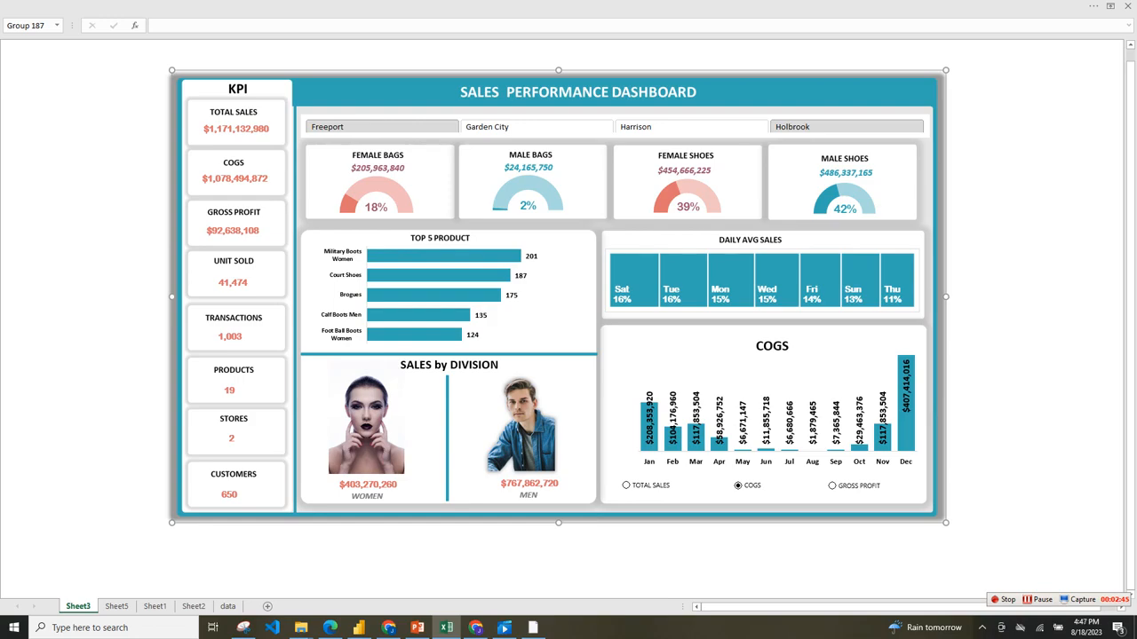
click(832, 485)
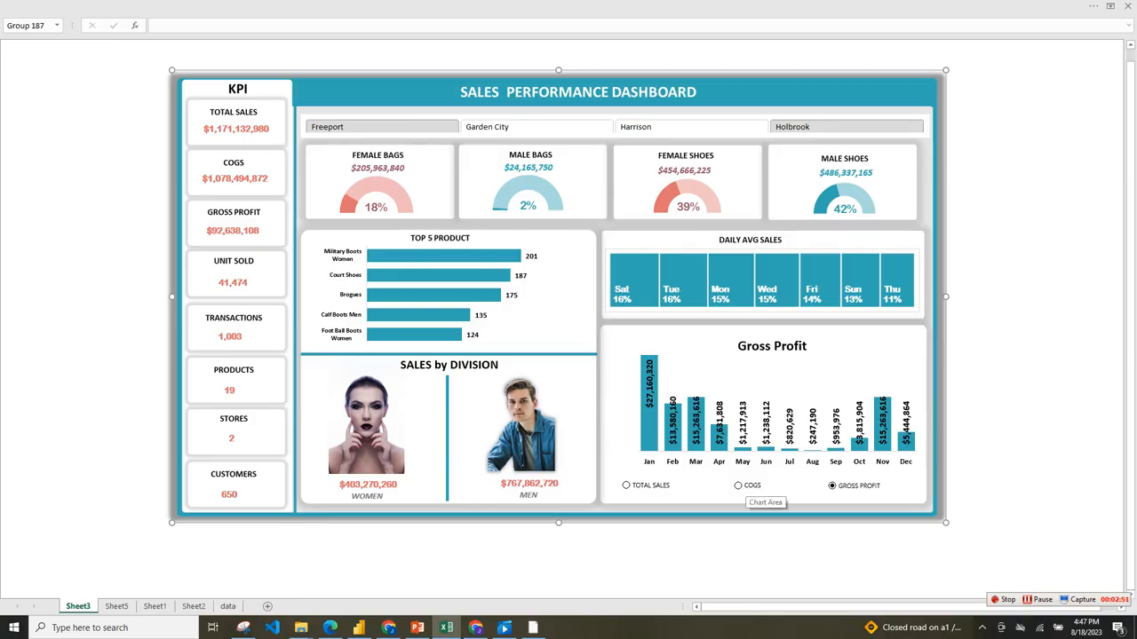
click(755, 488)
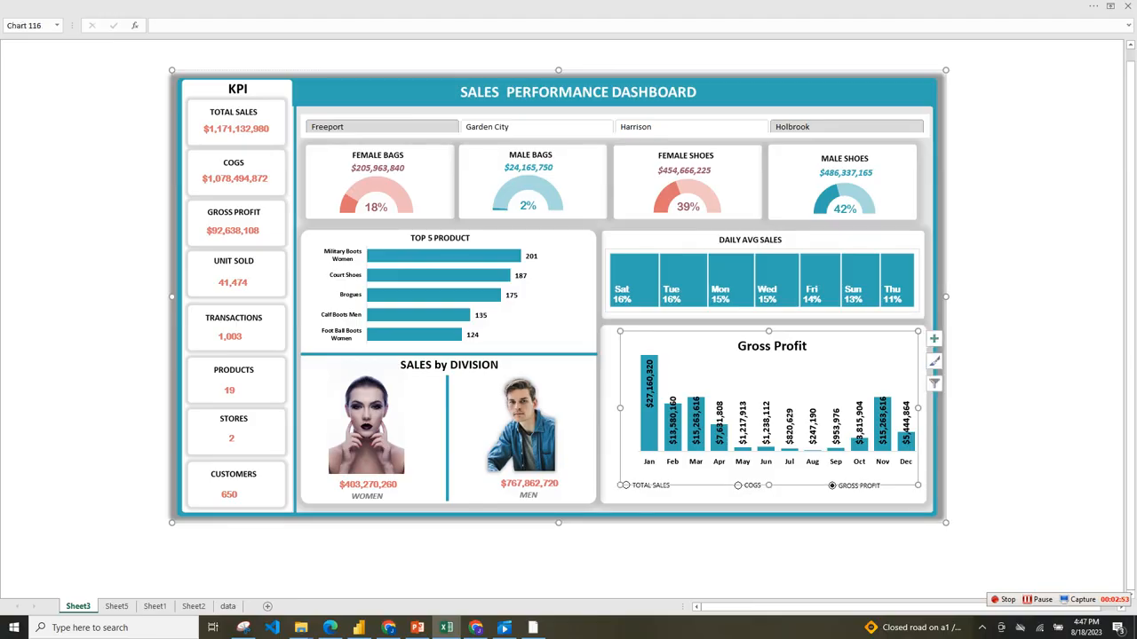
click(627, 485)
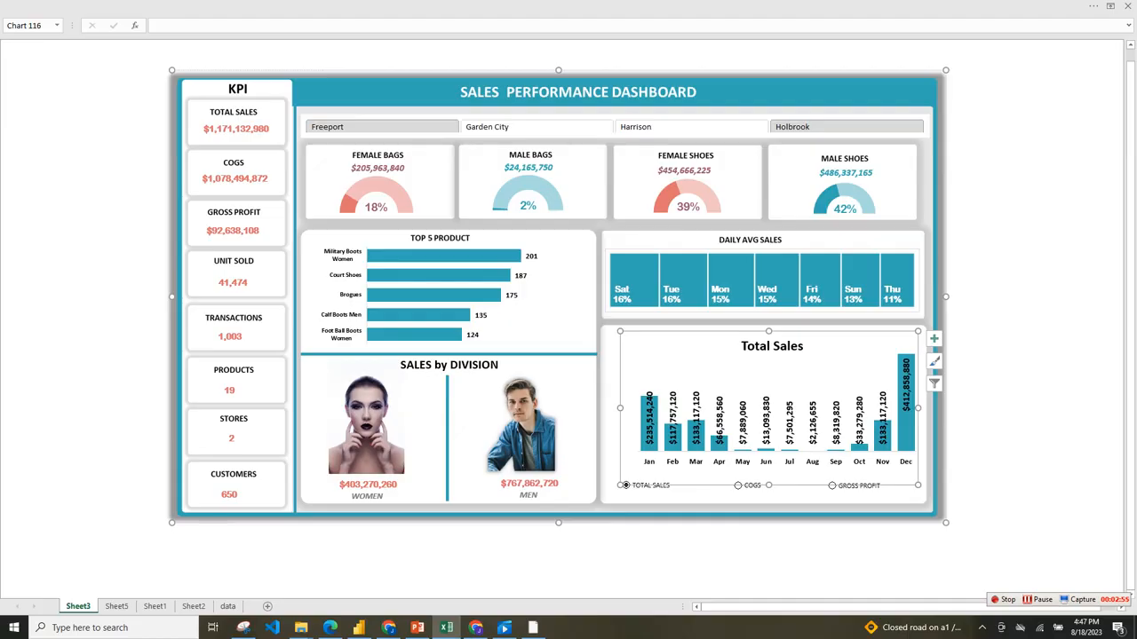
Open the data sheet and restore the full ribbon display.
click(227, 605)
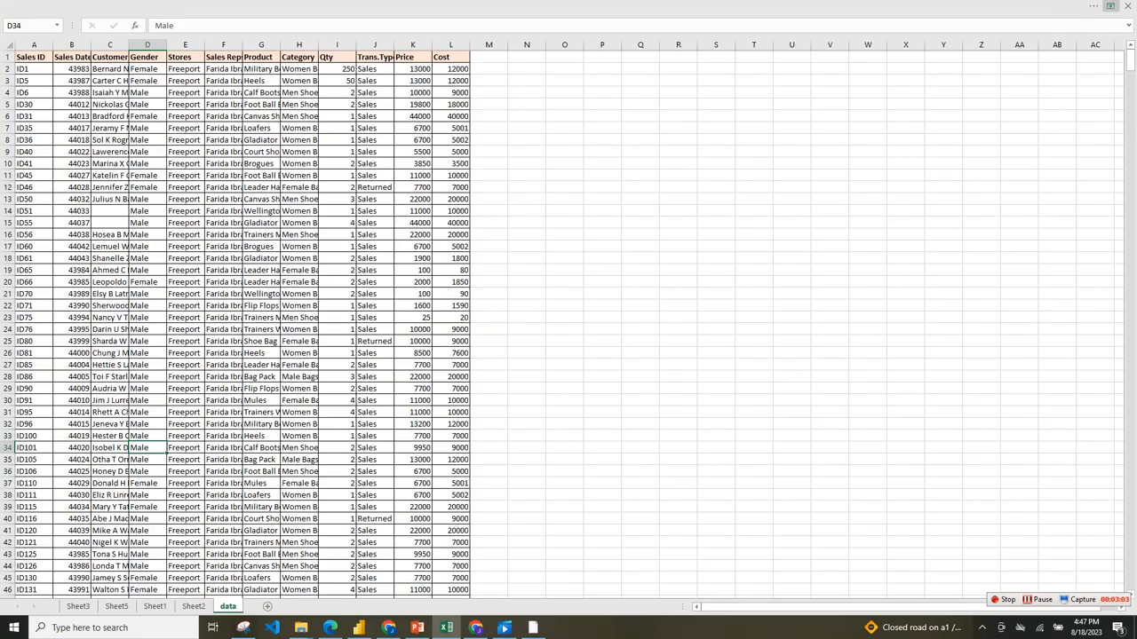
click(1109, 5)
click(1048, 95)
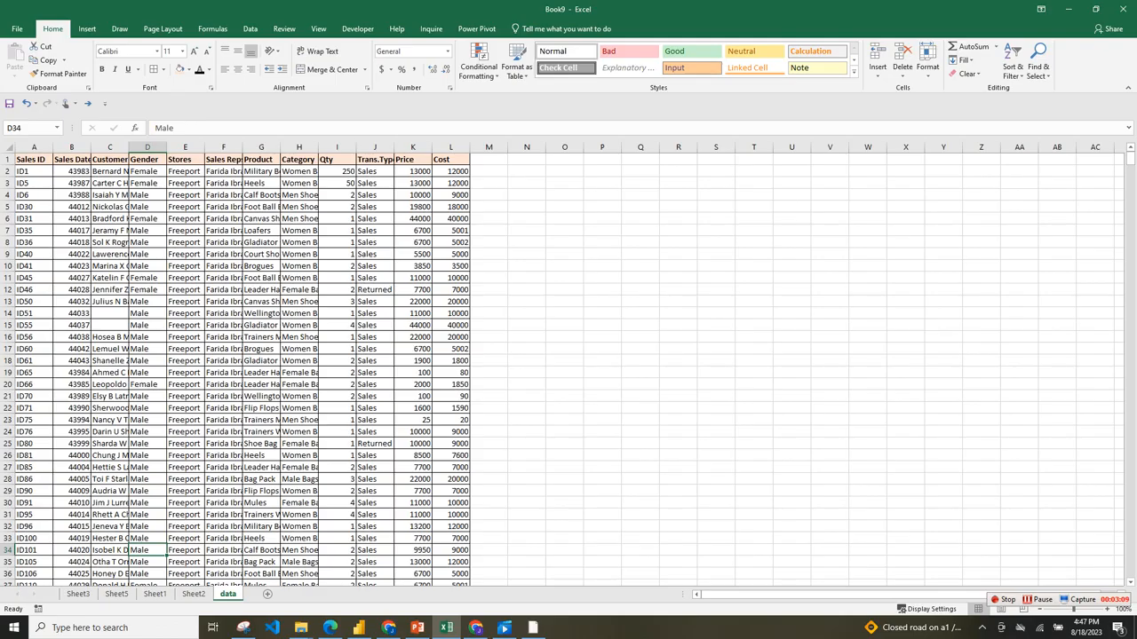
Format the whole Sales Date column as a date using the 3/14/12 type.
click(72, 147)
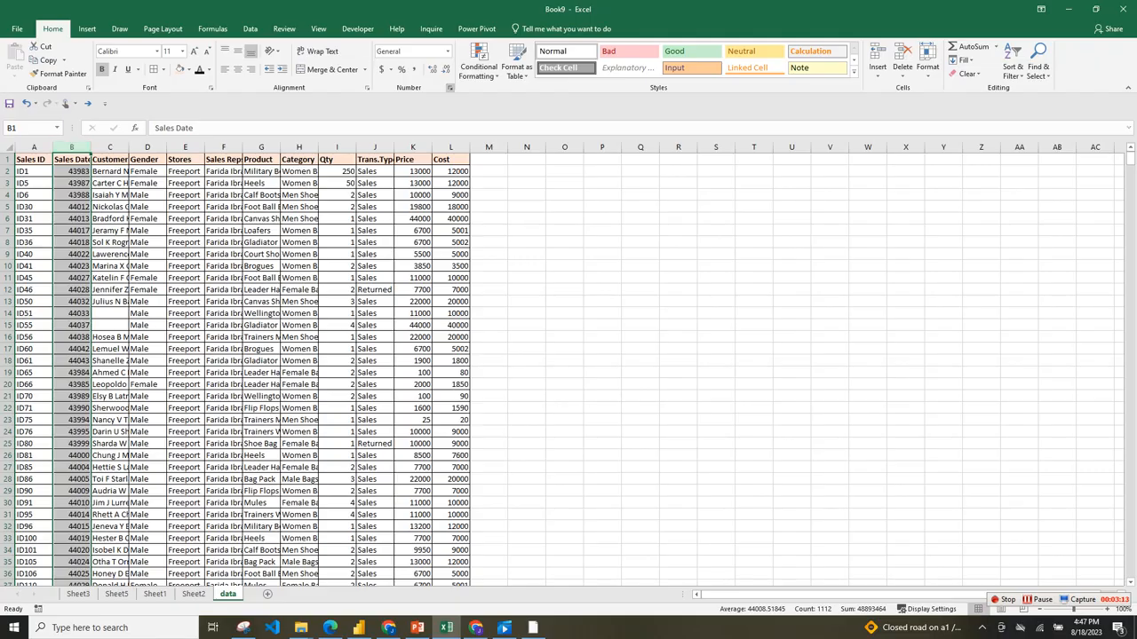
click(450, 87)
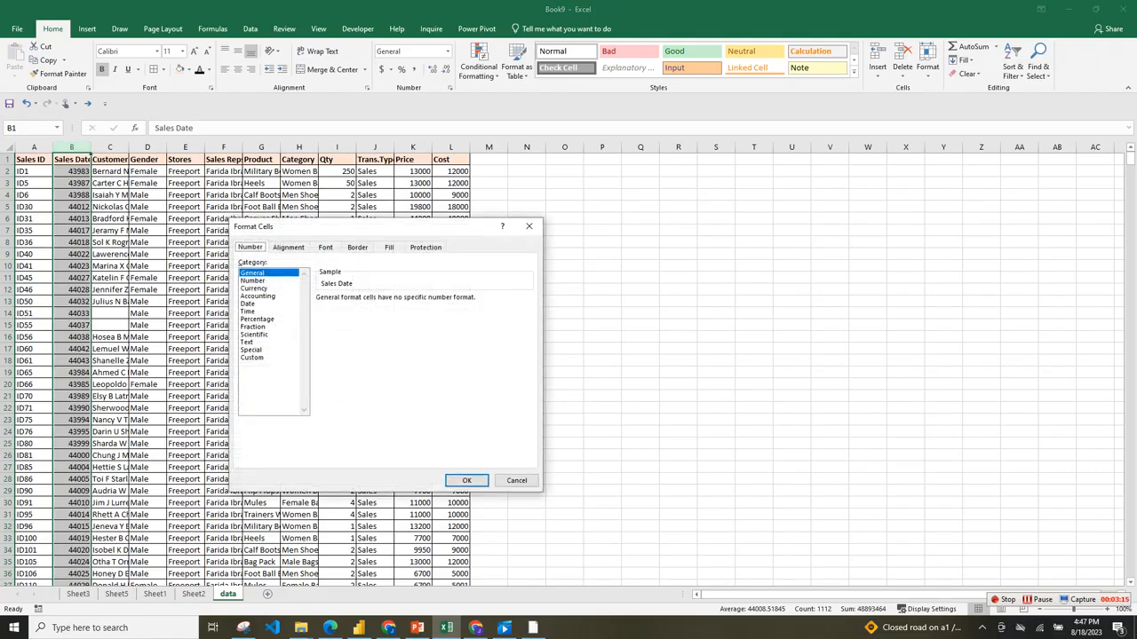
click(248, 304)
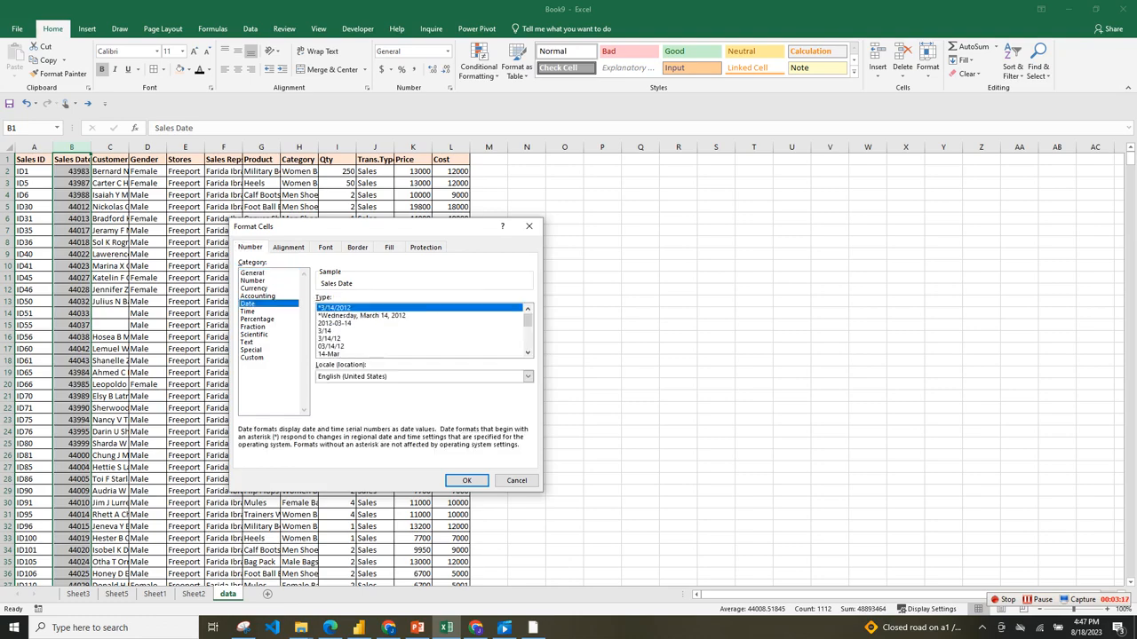
click(329, 339)
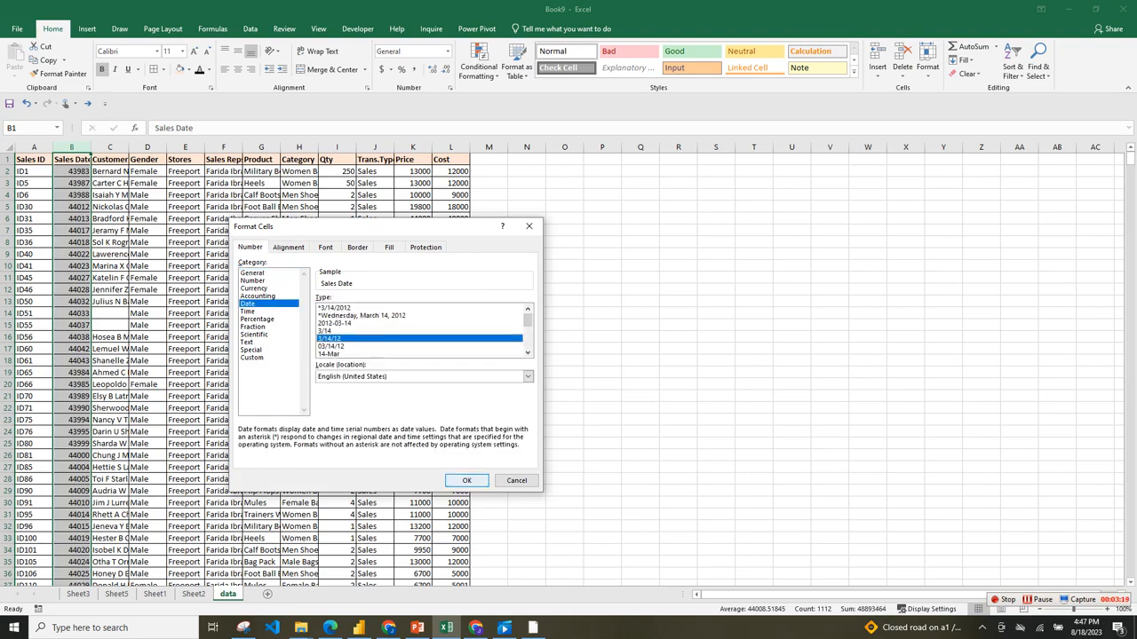
click(466, 481)
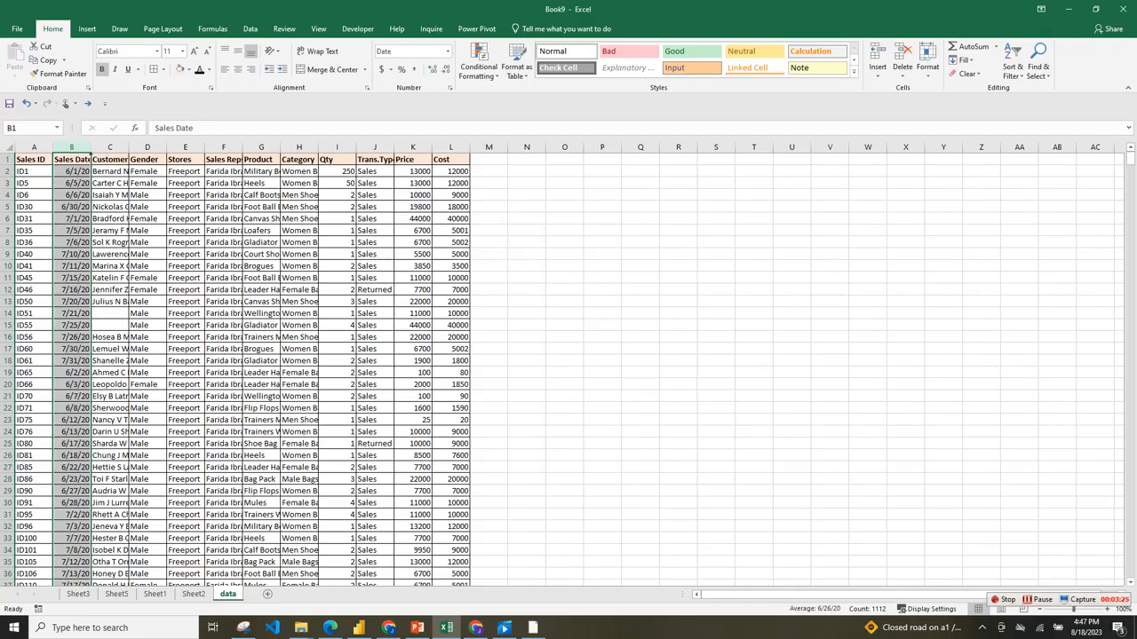
click(526, 183)
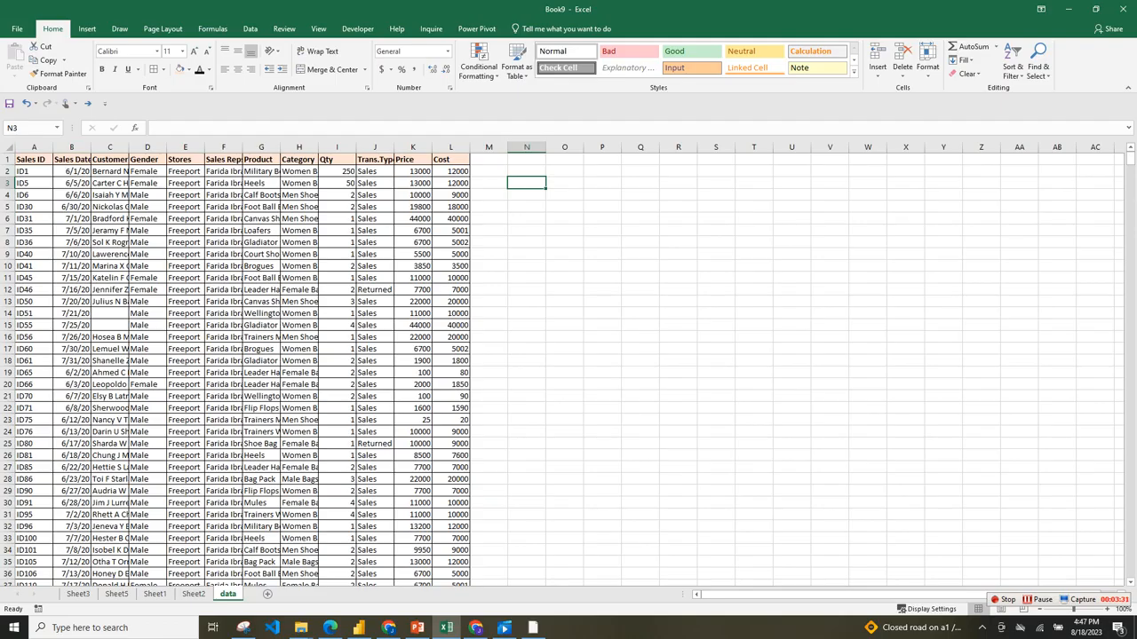
Convert the full data range from Sales ID to Cost, down to the last row, into a table with headers.
click(34, 147)
click(34, 160)
drag(34, 160, 451, 160)
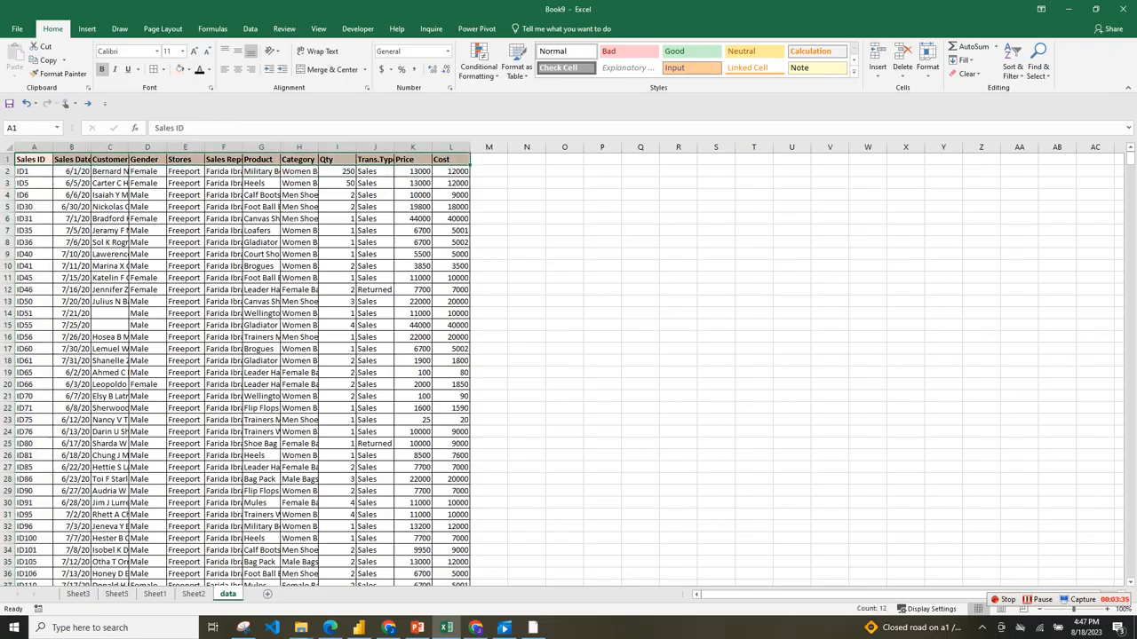
key(ctrl+shift+Down)
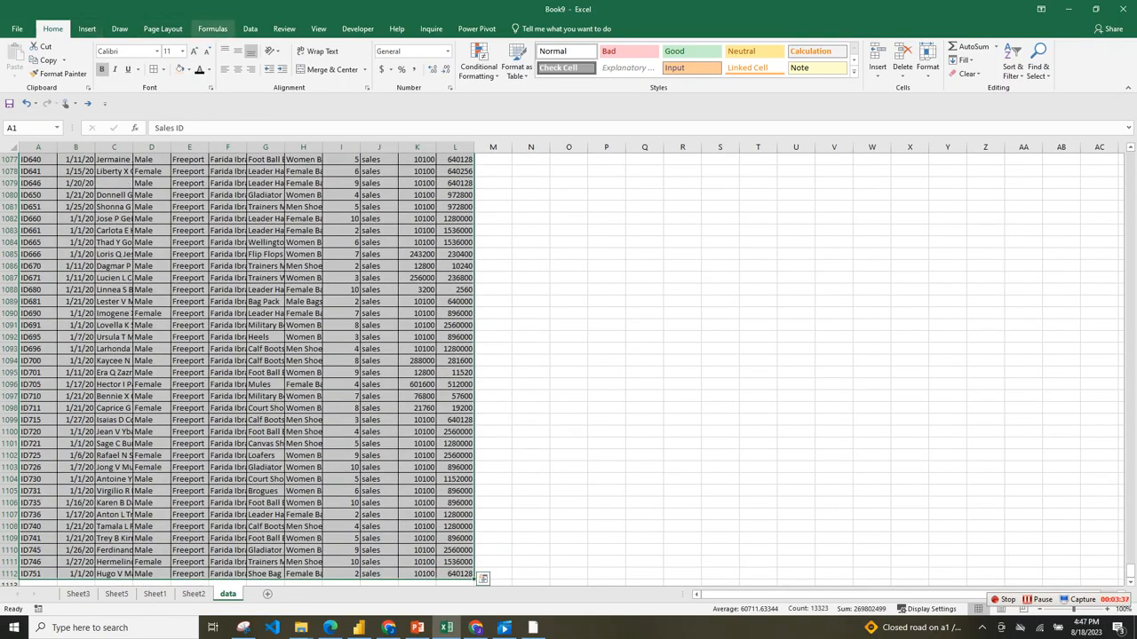
click(87, 28)
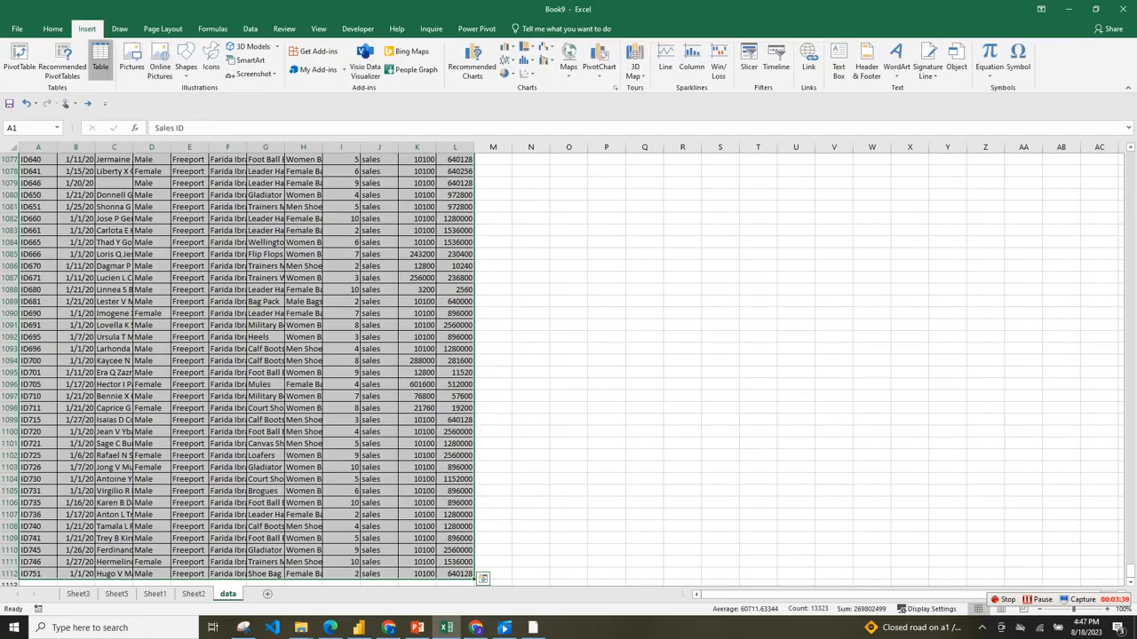
click(100, 64)
click(377, 387)
Set the font color of the table's header row, Sales ID through Cost, to black.
drag(36, 159, 548, 159)
click(53, 29)
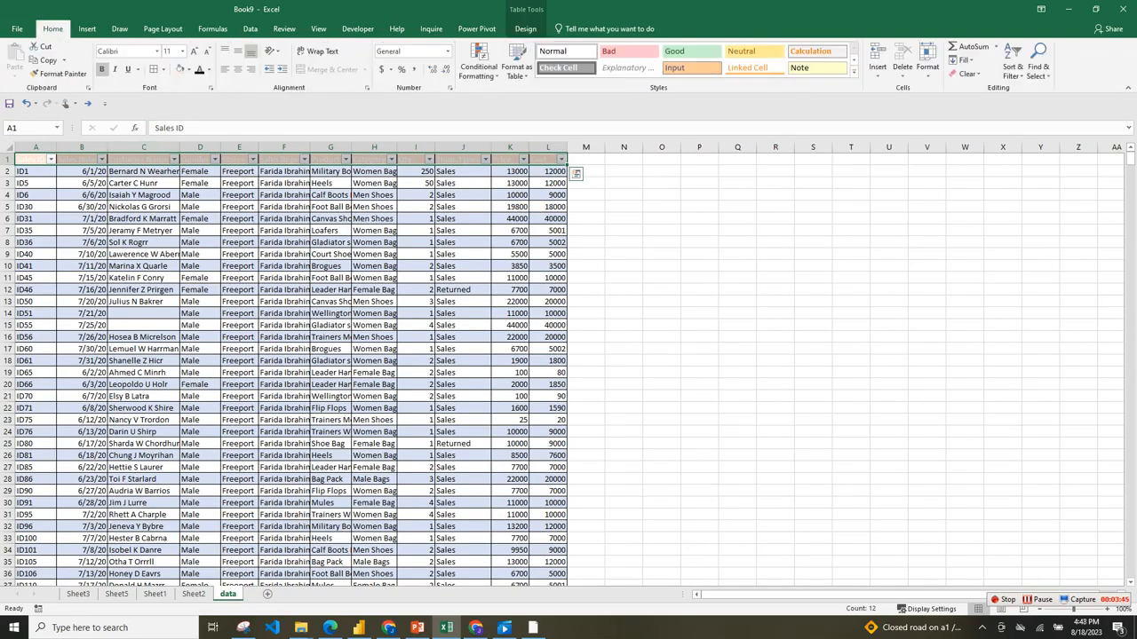
click(199, 69)
click(661, 265)
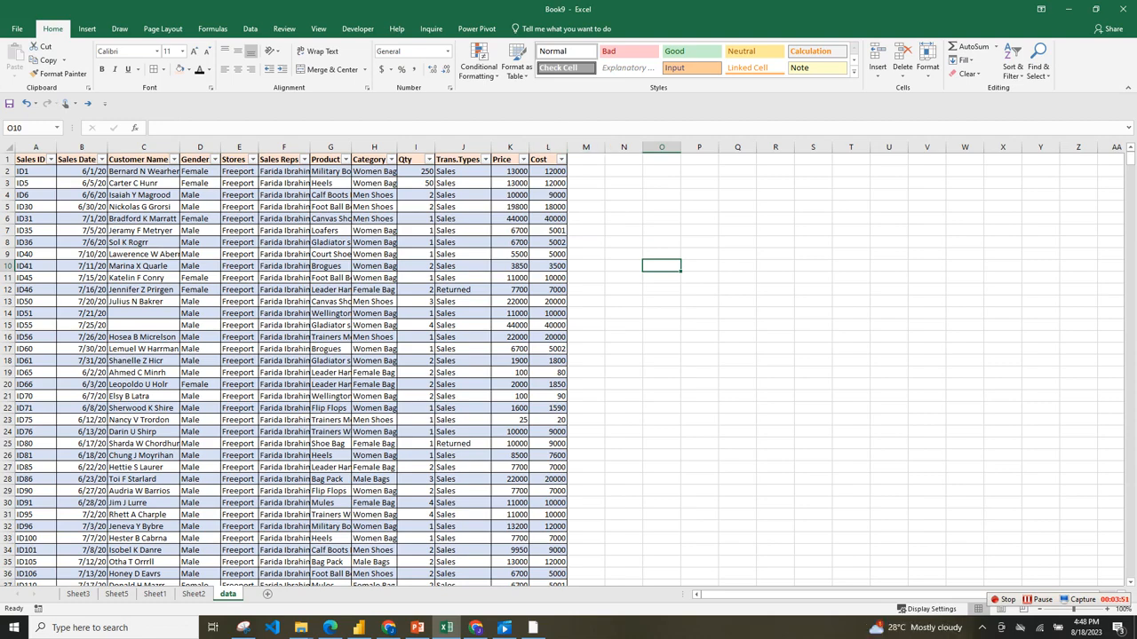
Add a new table column headed "Total Sales" in M1, directly after the Cost column.
click(586, 160)
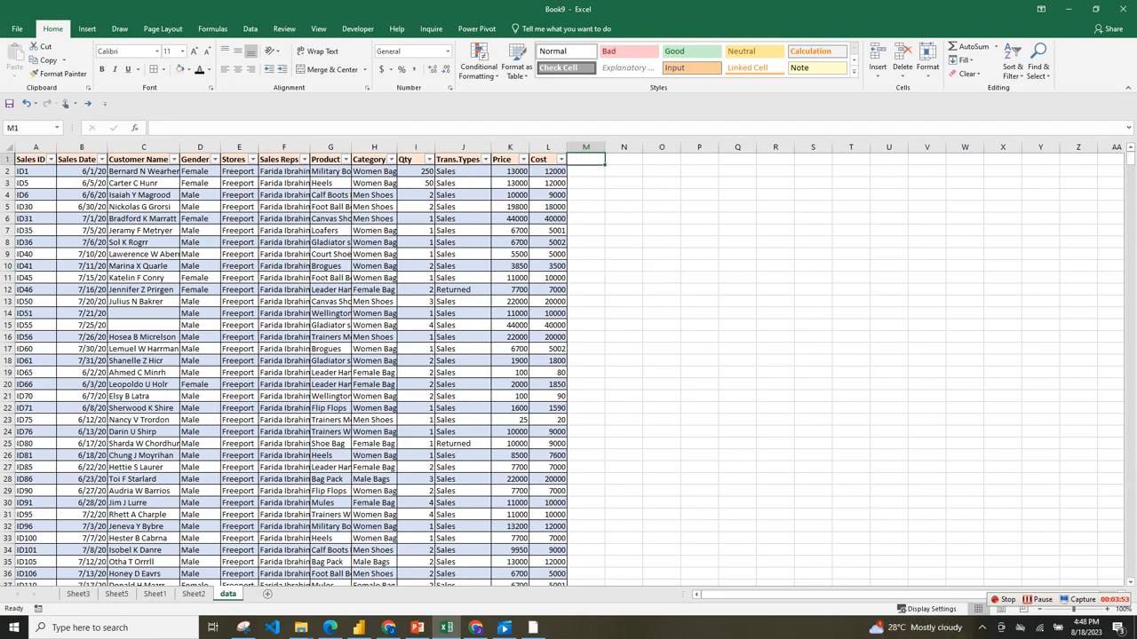
text(T)
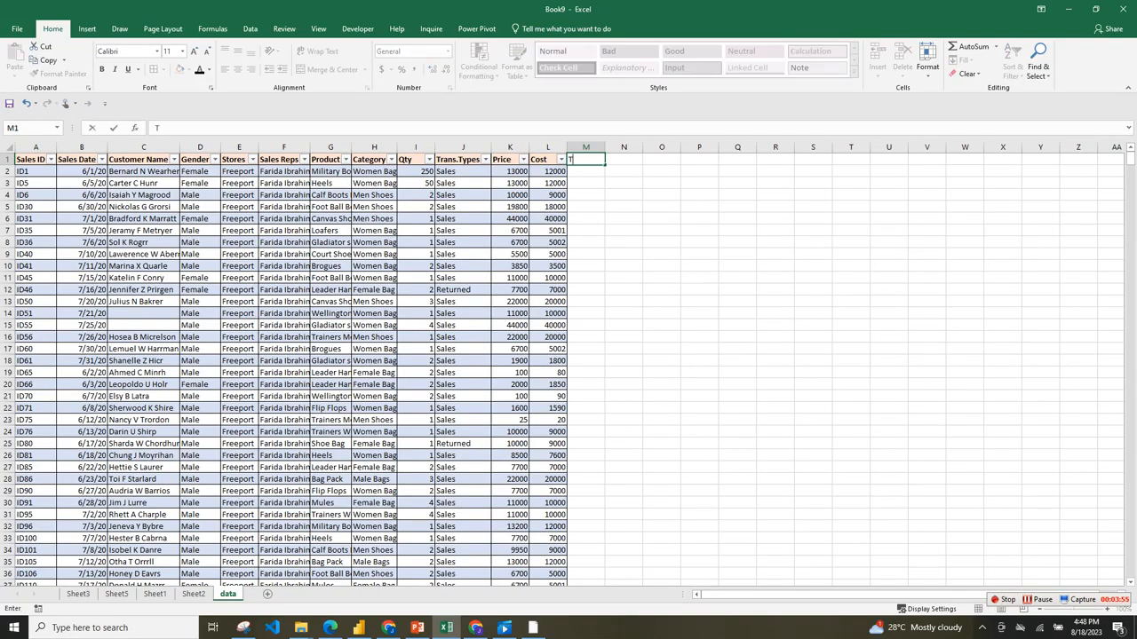
text(otal Sales)
key(F2)
click(662, 195)
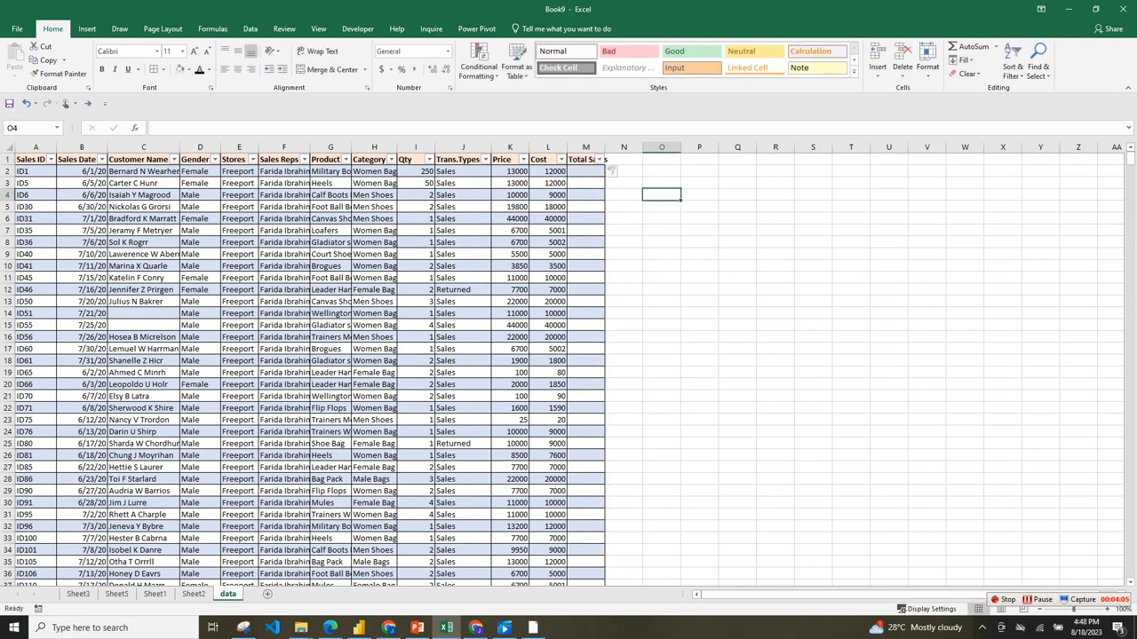
Add two table columns headed "COGS" in N1 and "GROSS PROFIT" in O1, directly after Total Sales.
click(624, 159)
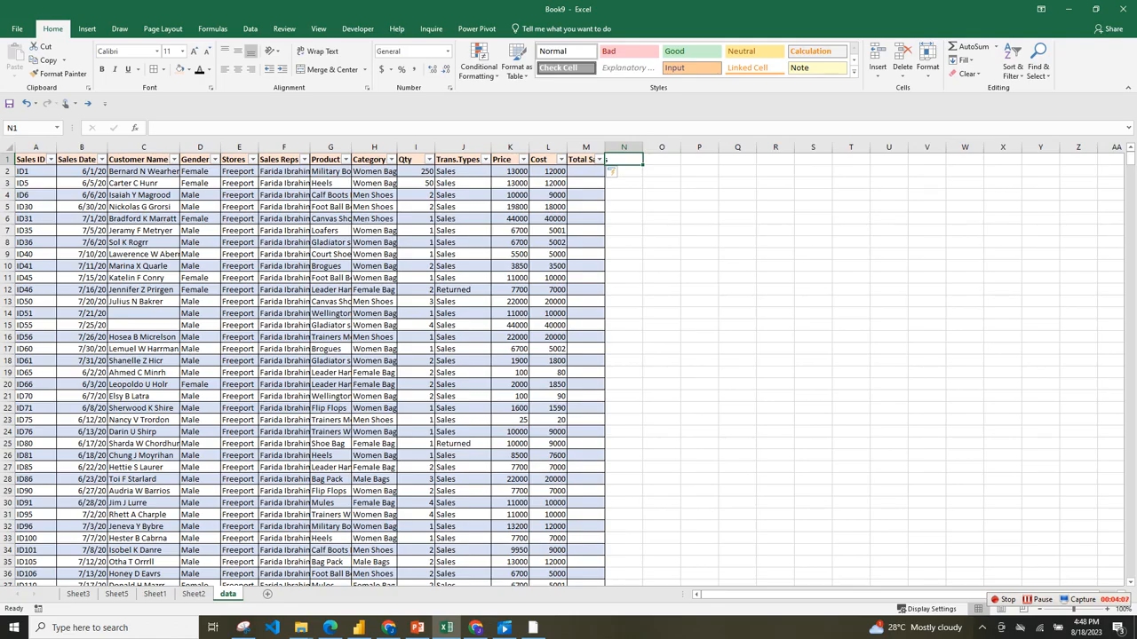
text(C)
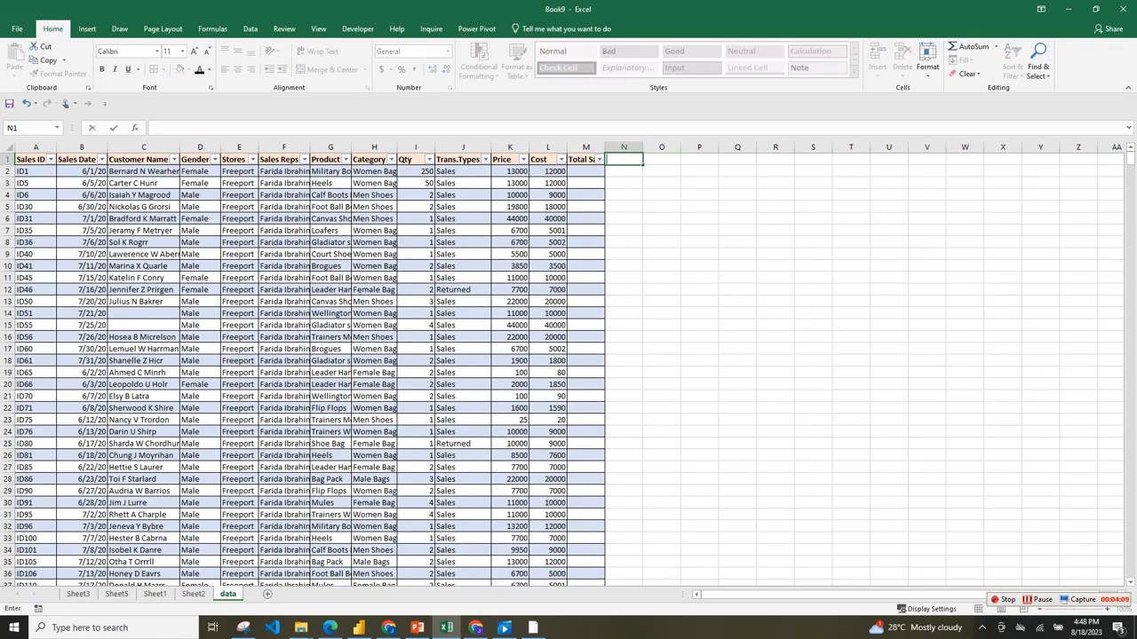
text(OGS)
key(Tab)
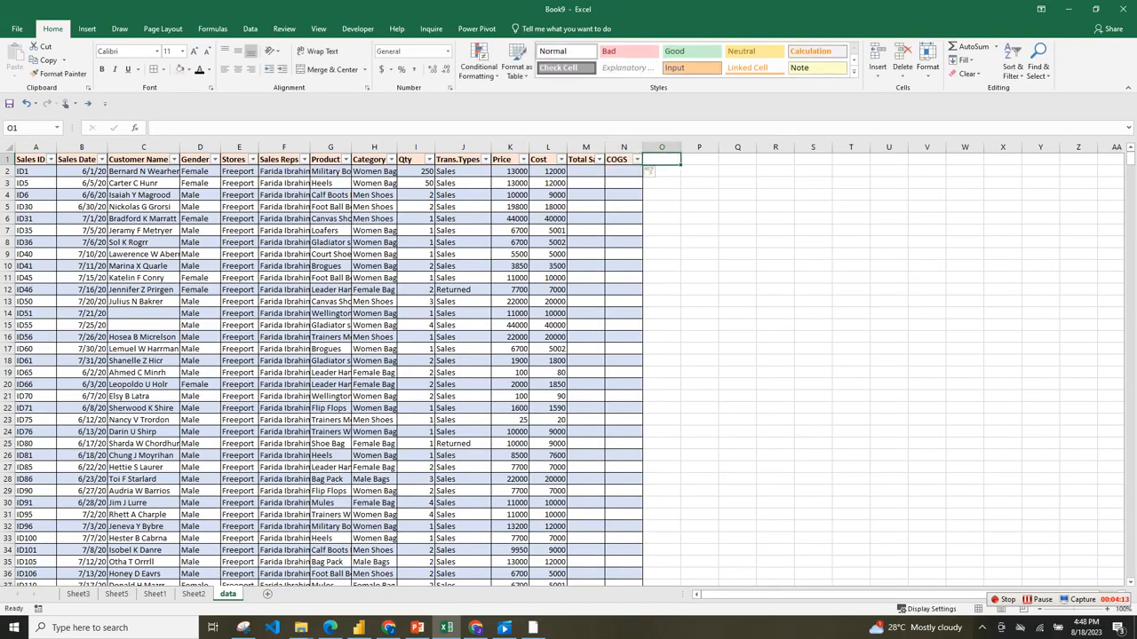
text(GROSS PROFIT)
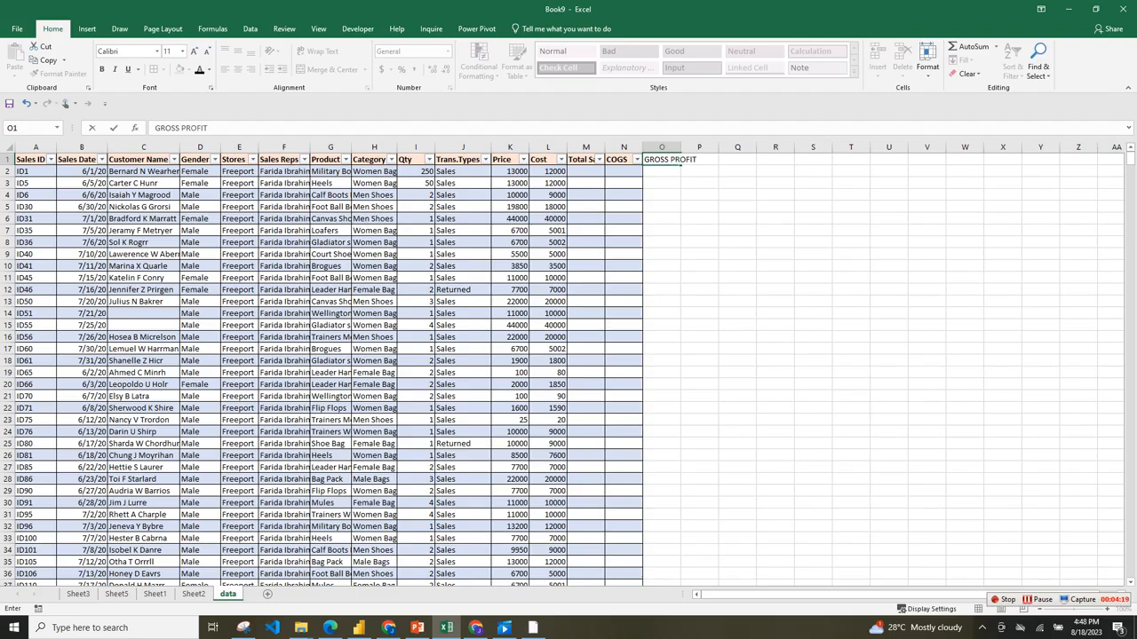
click(699, 172)
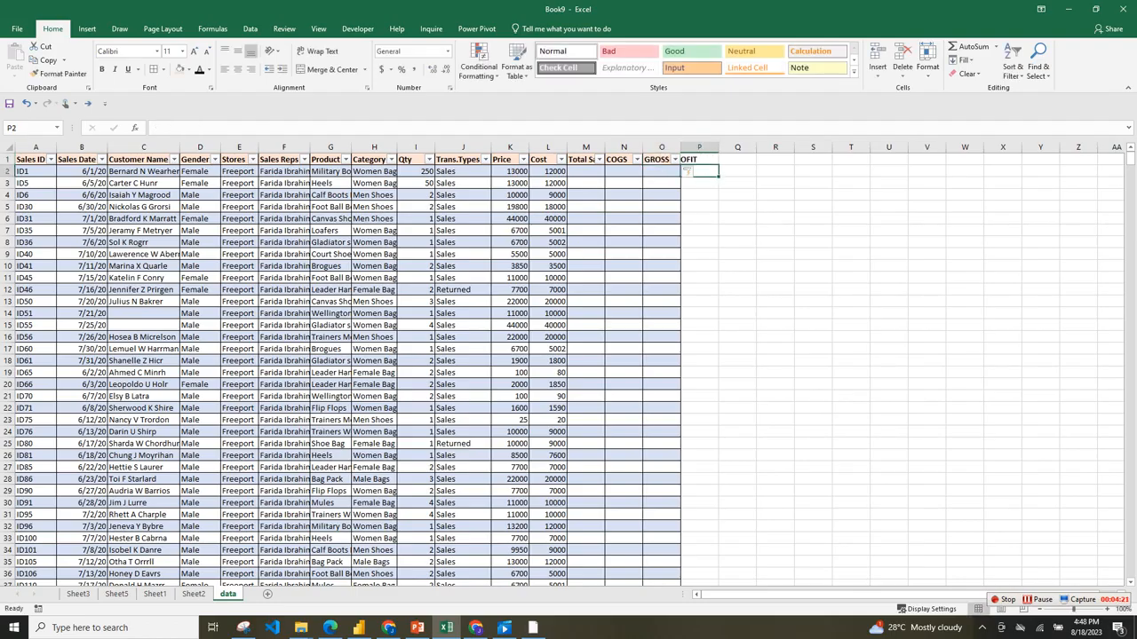
Add two table columns headed "YEAR" in P1 and "WEEKDAY" in Q1, directly after GROSS PROFIT.
key(Up)
text(YEAR)
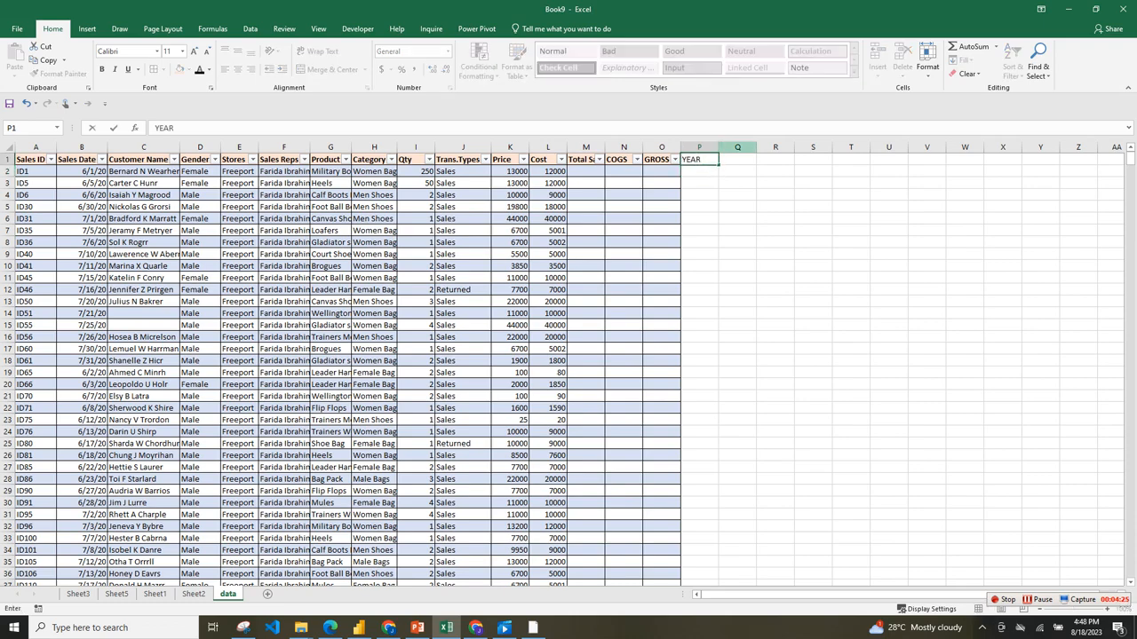
key(Tab)
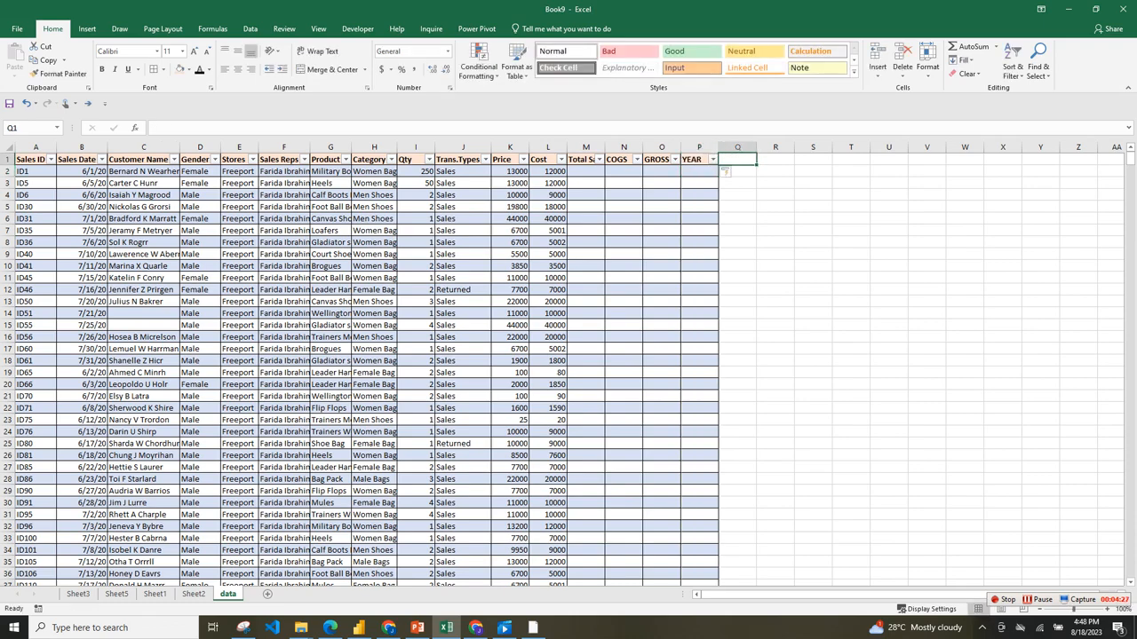
text(WEE)
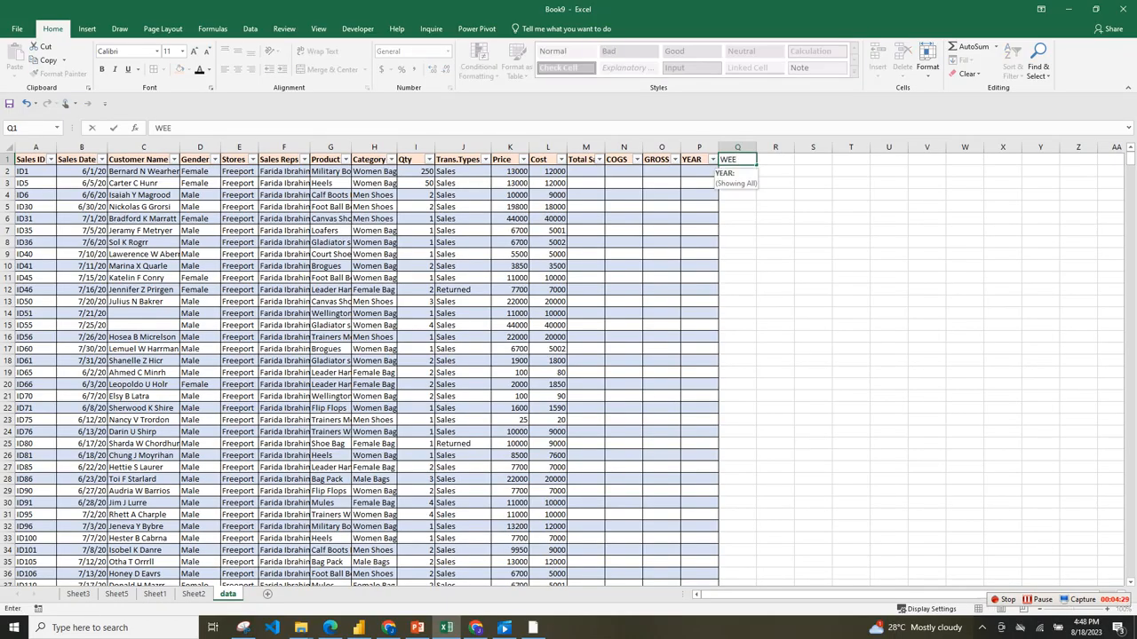
text(KDAY)
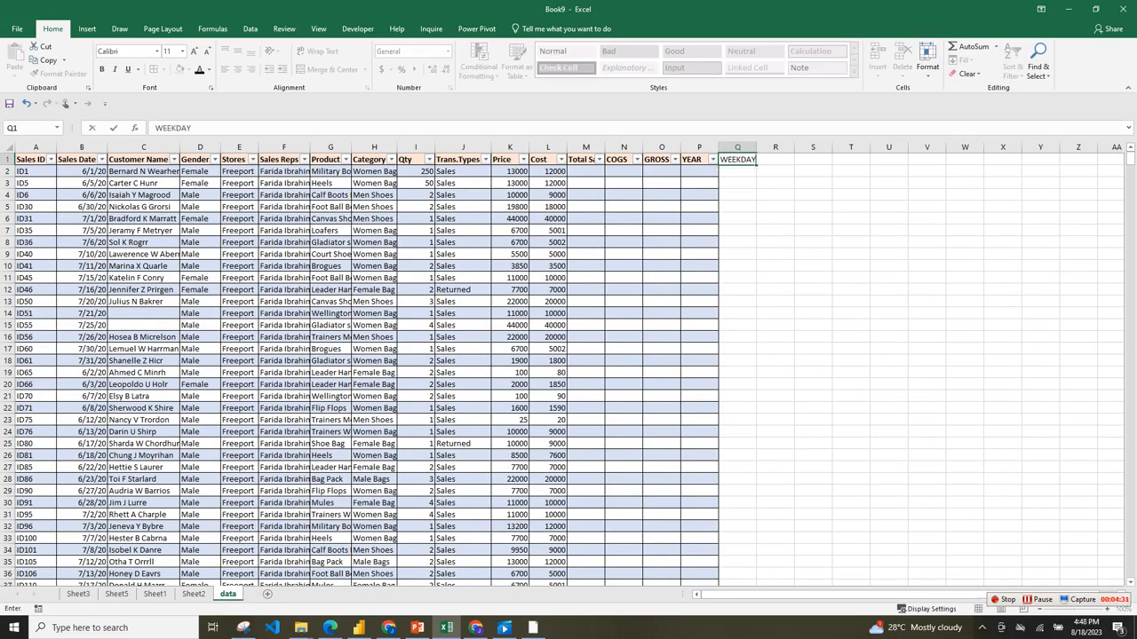
key(Return)
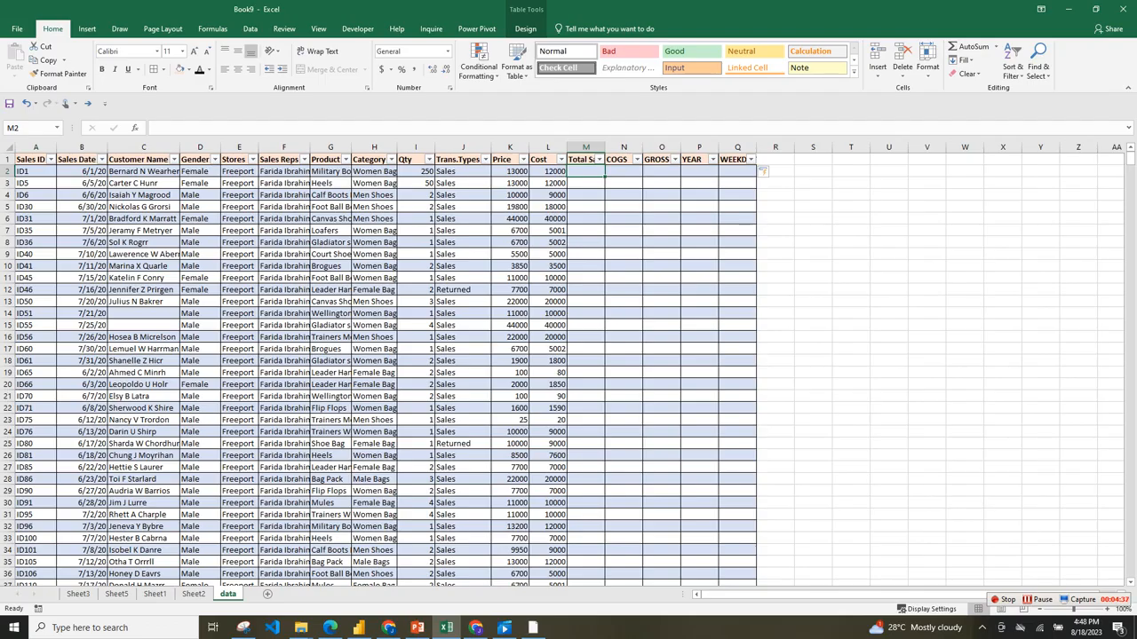
text(=)
click(416, 171)
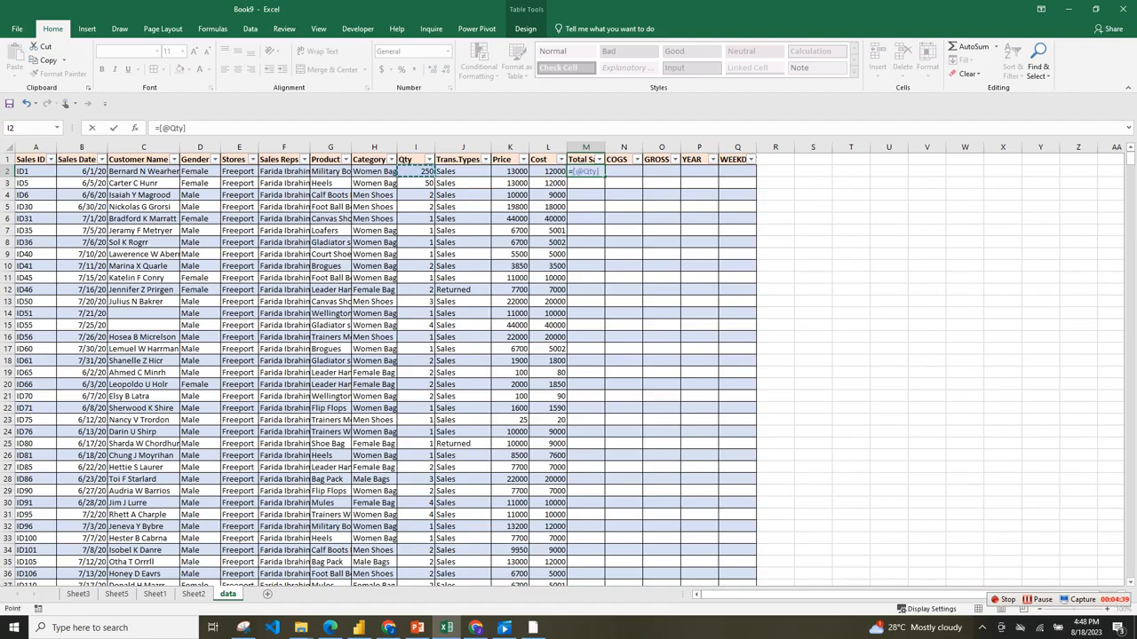
text(*)
click(549, 172)
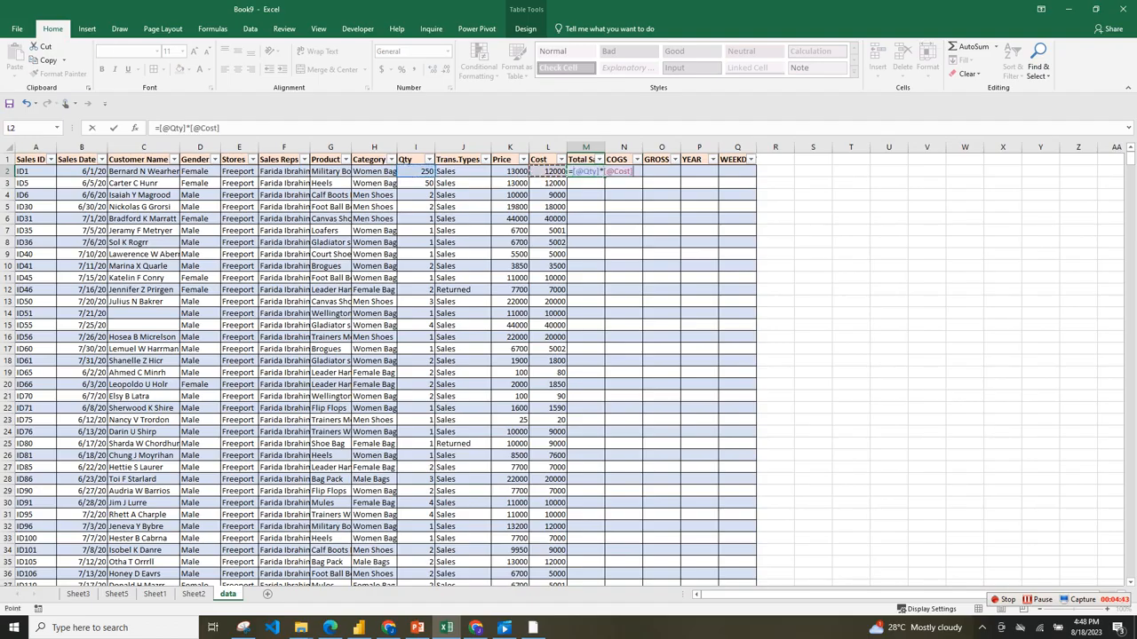
key(Return)
click(623, 172)
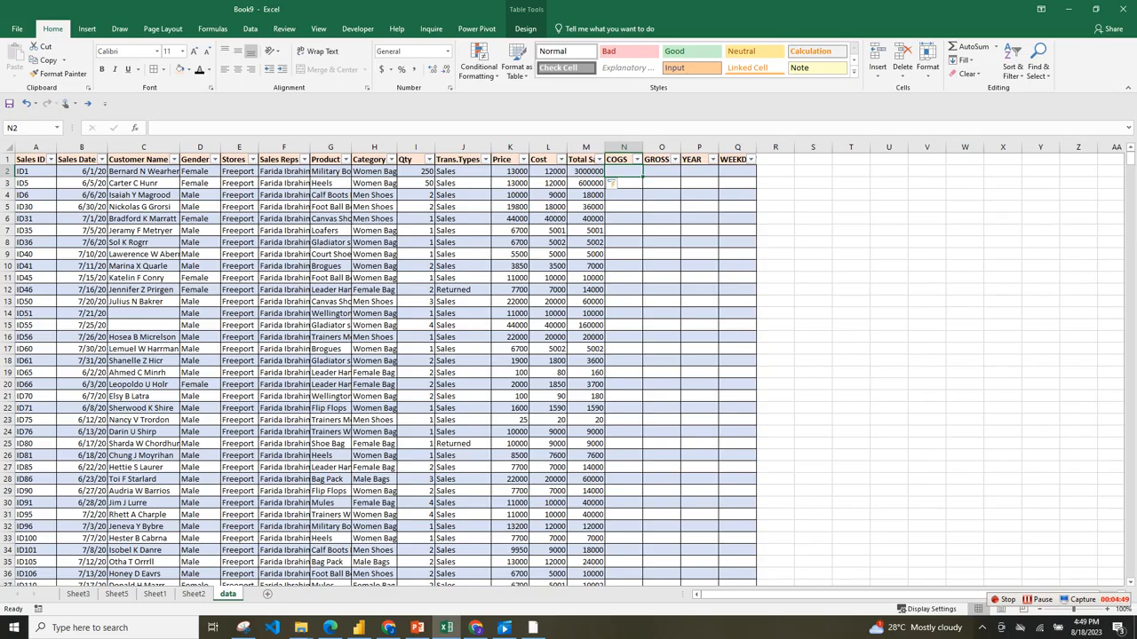
text(=)
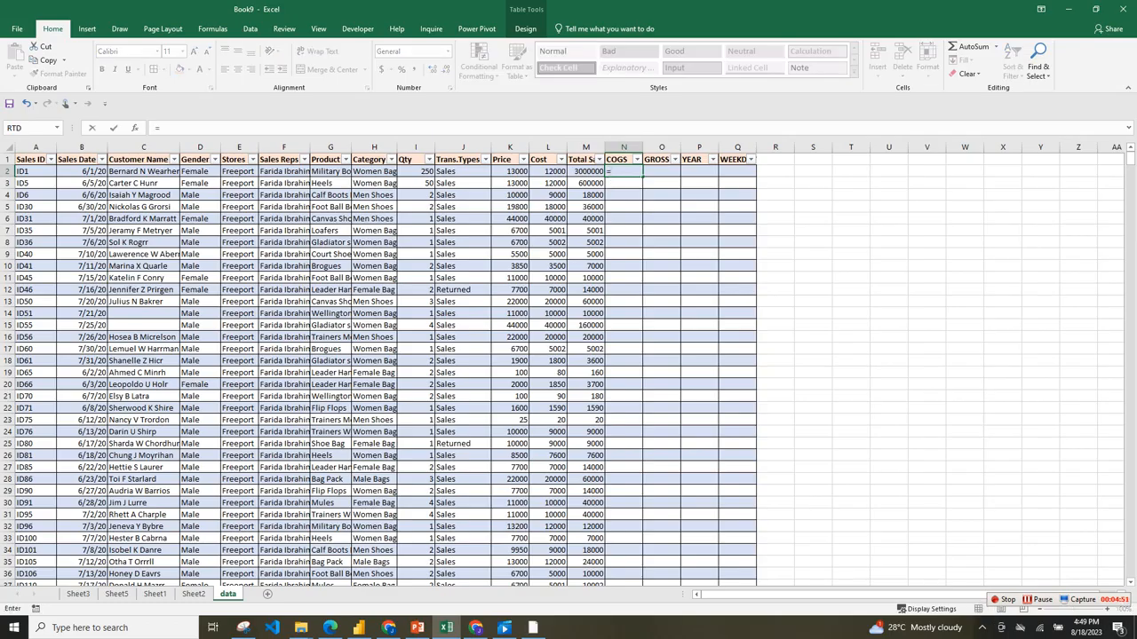
click(415, 172)
text(*)
click(547, 172)
key(Return)
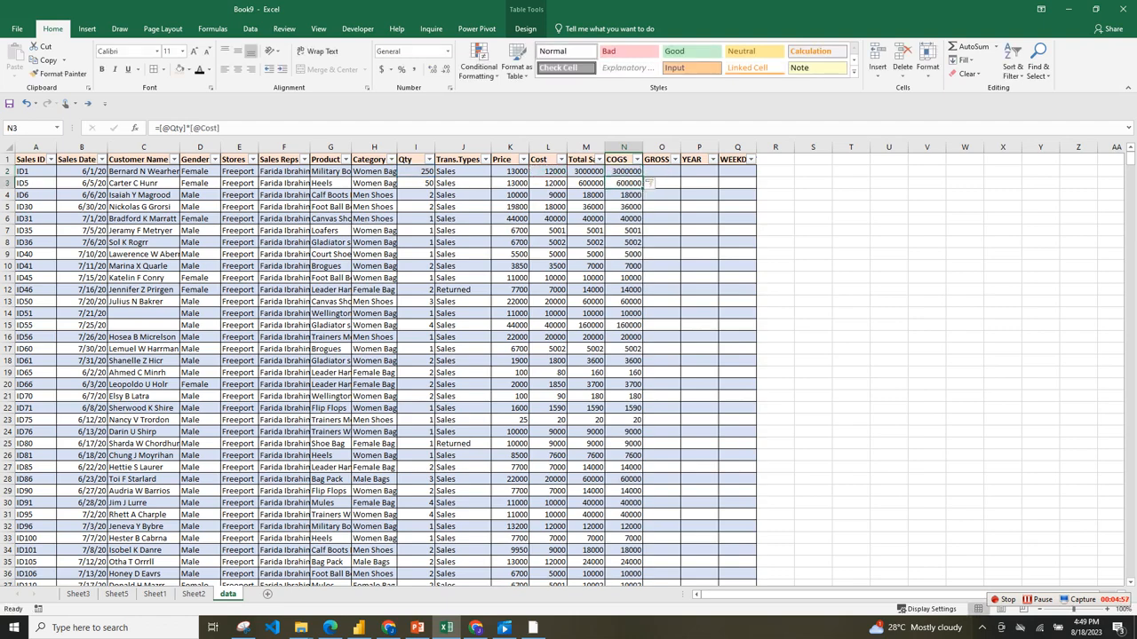
click(662, 171)
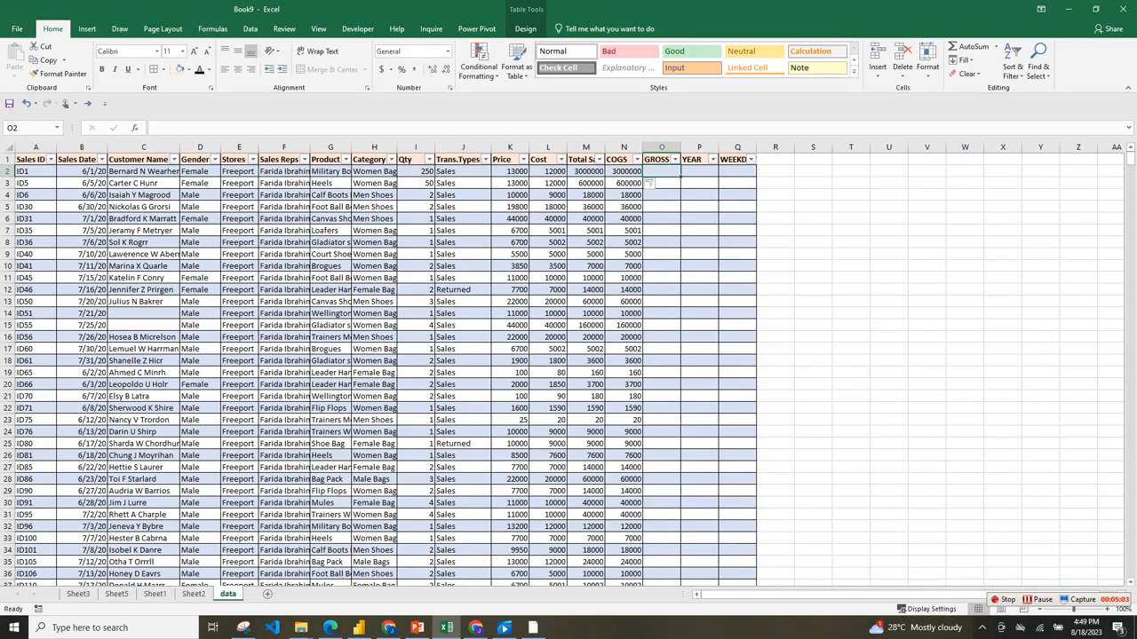
text(=)
key(Left)
key(Left)
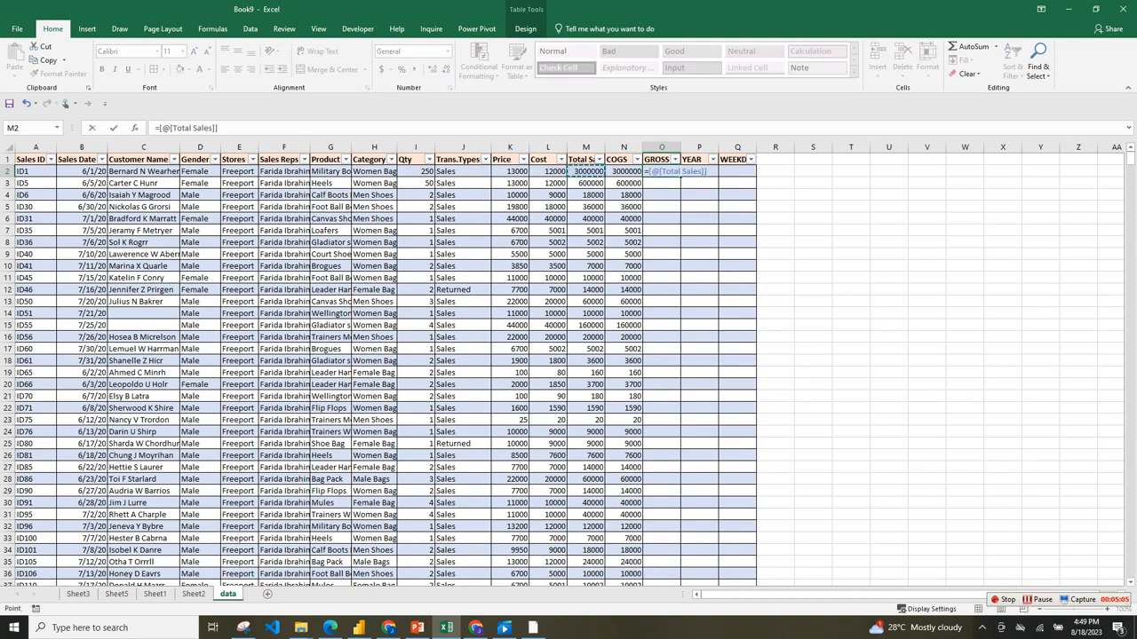
text(-)
key(Left)
key(Return)
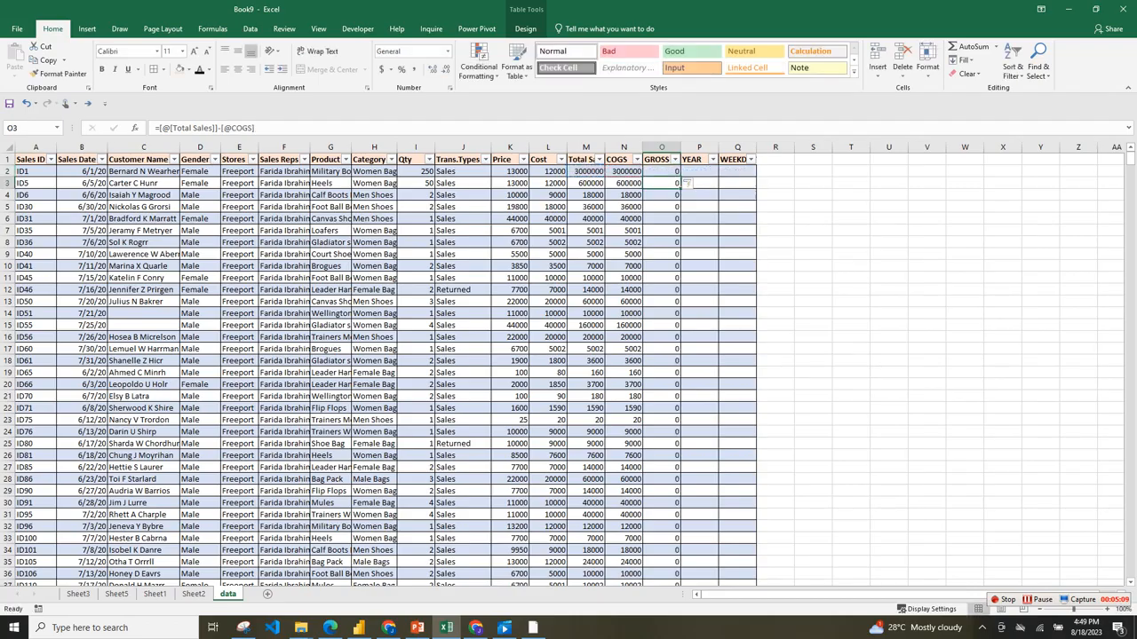
Clear all formulas in the Total Sales column from M2 down to the last table row.
key(Up)
key(Left)
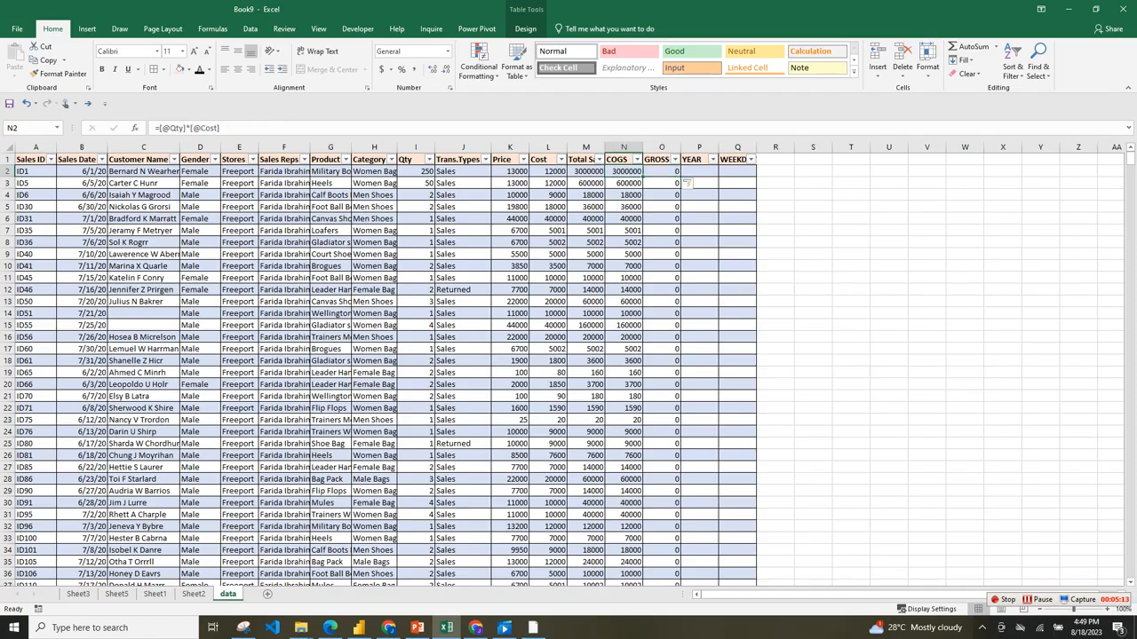
key(Left)
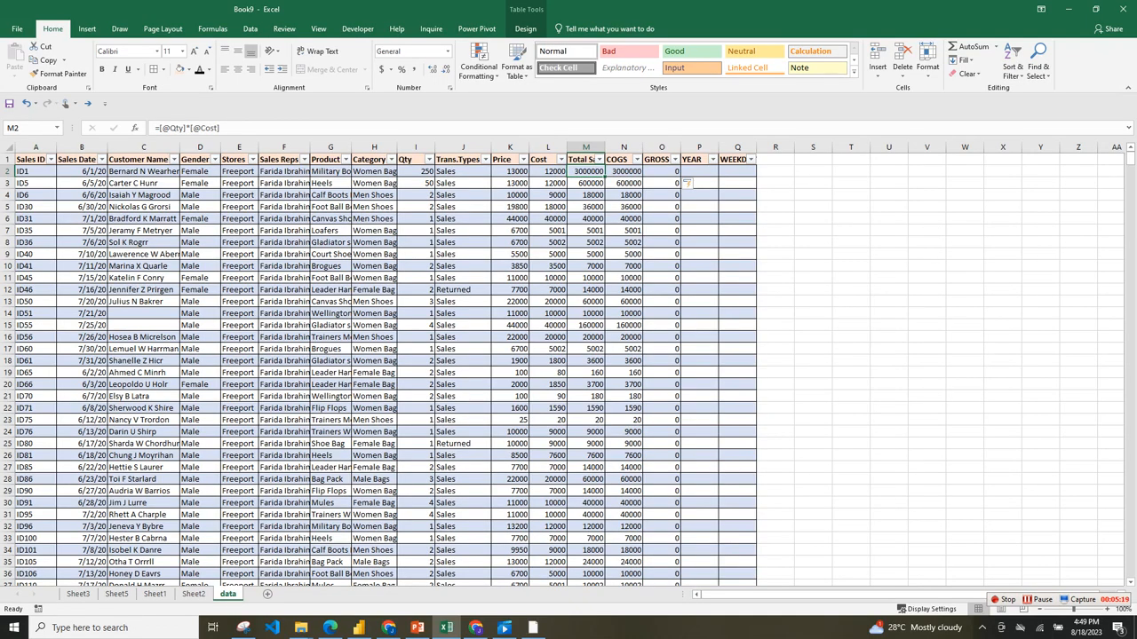
key(ctrl+shift+Down)
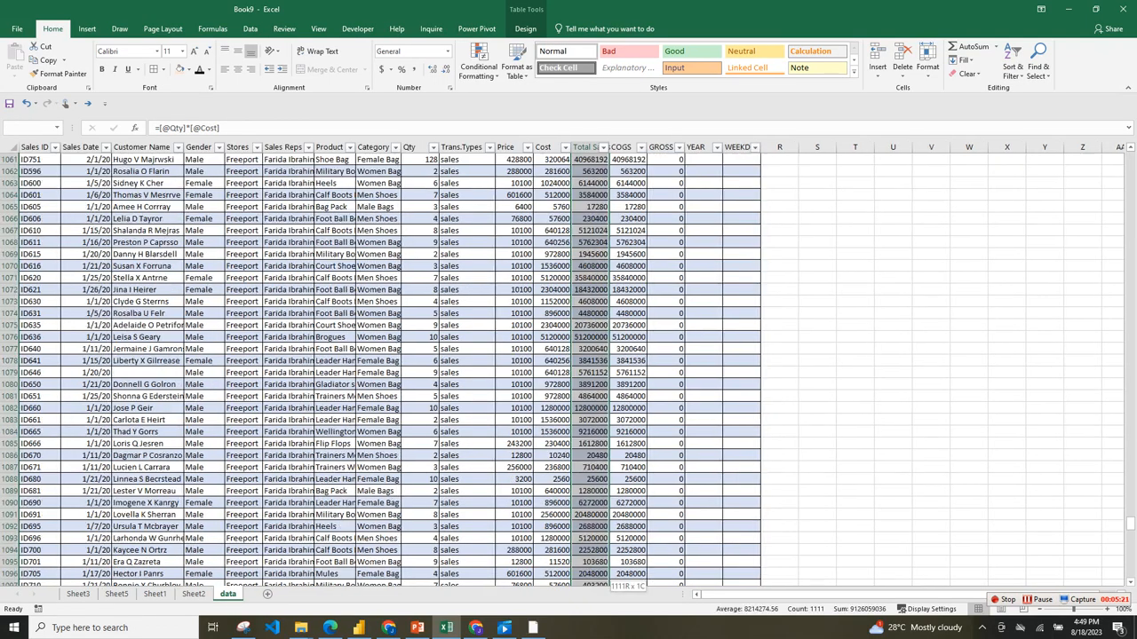
key(Delete)
click(585, 172)
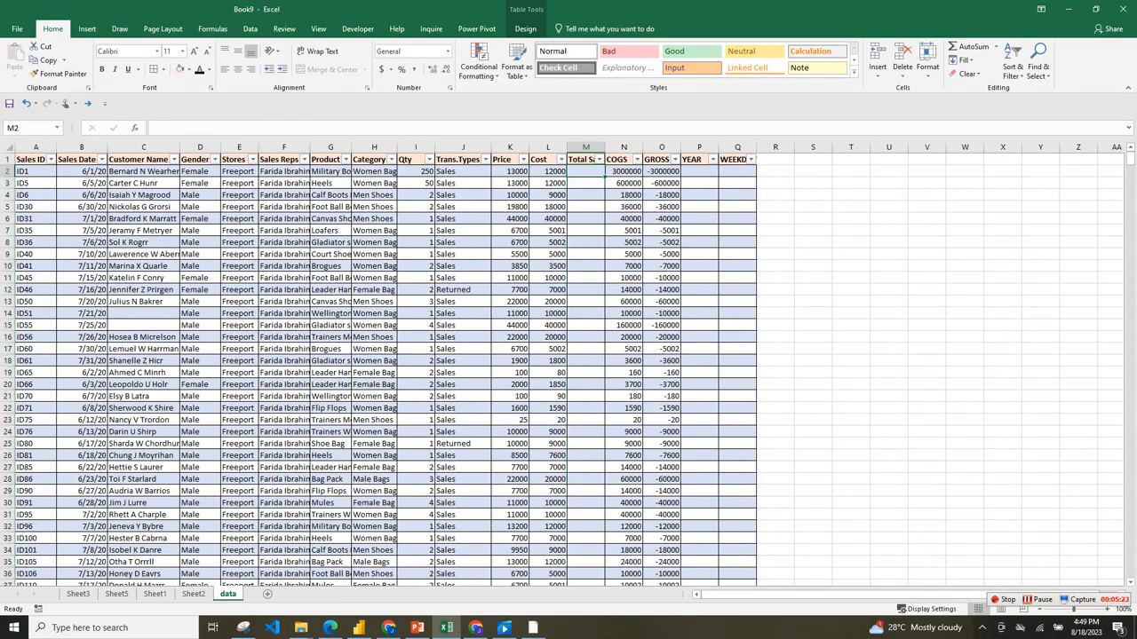
text(=)
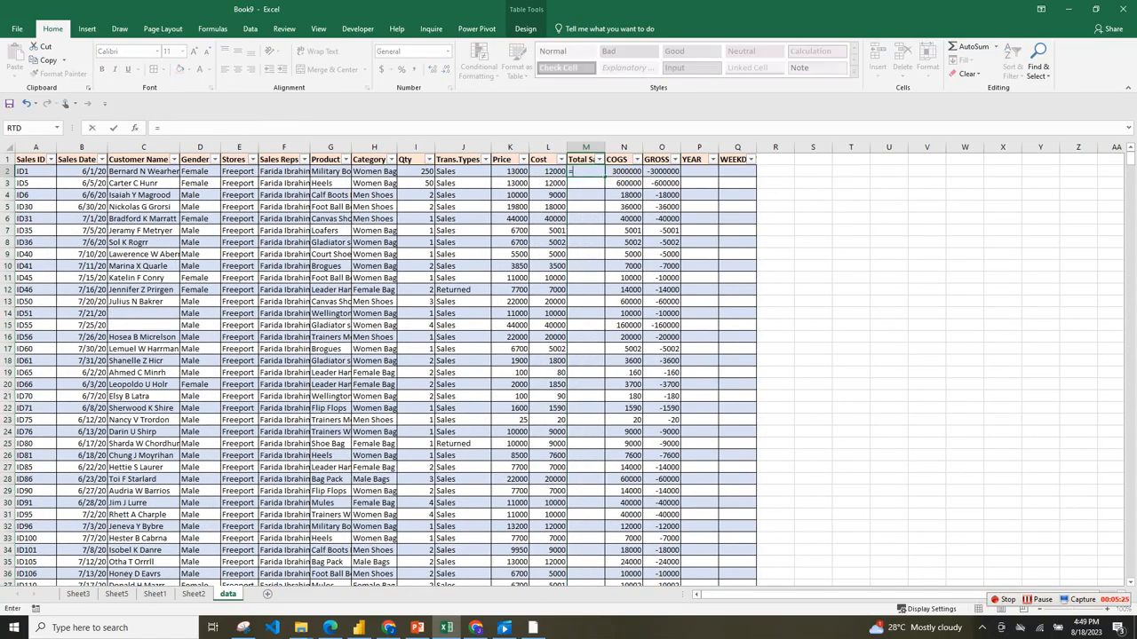
click(415, 172)
text(*)
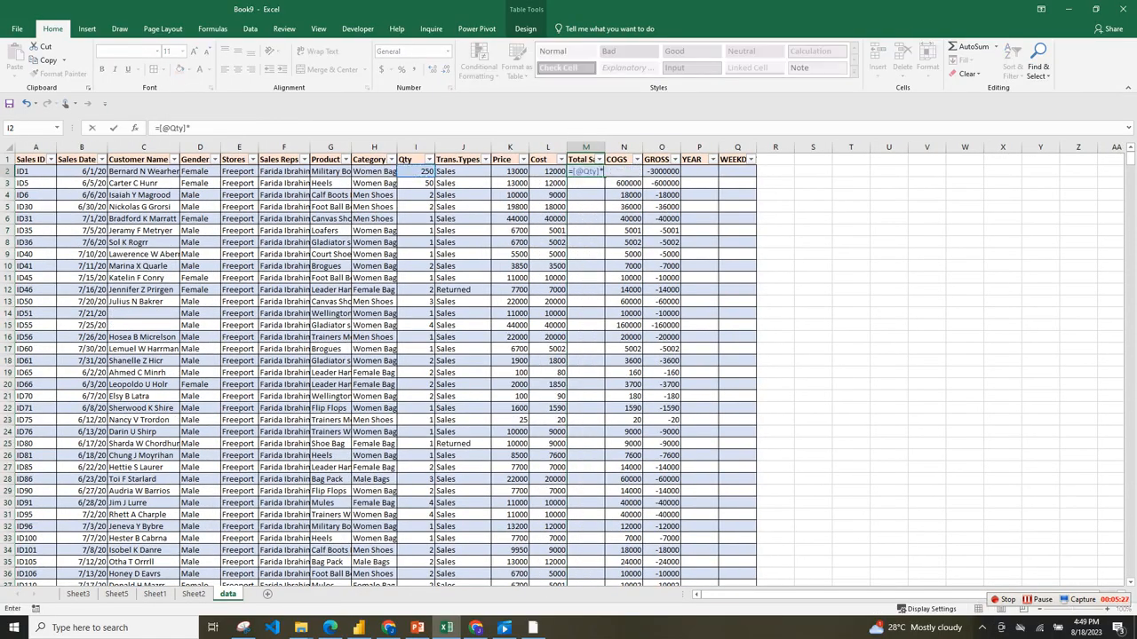
click(515, 172)
key(Return)
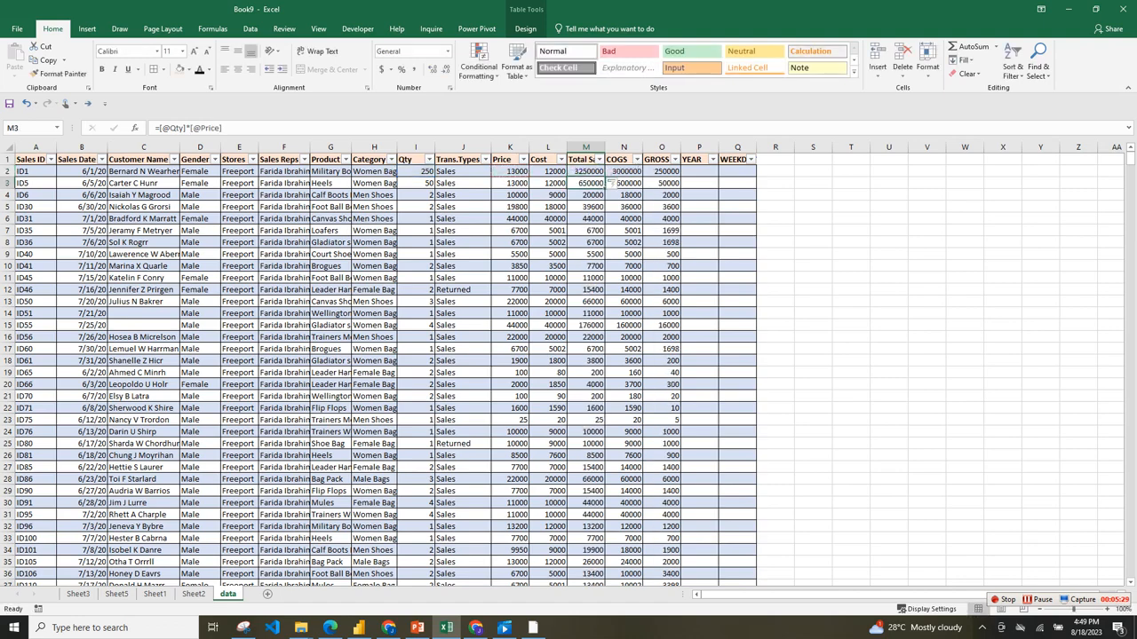
Fill the YEAR column from P2 with =YEAR(B:B), based on the Sales Date column, and check its filter values.
click(737, 171)
click(699, 171)
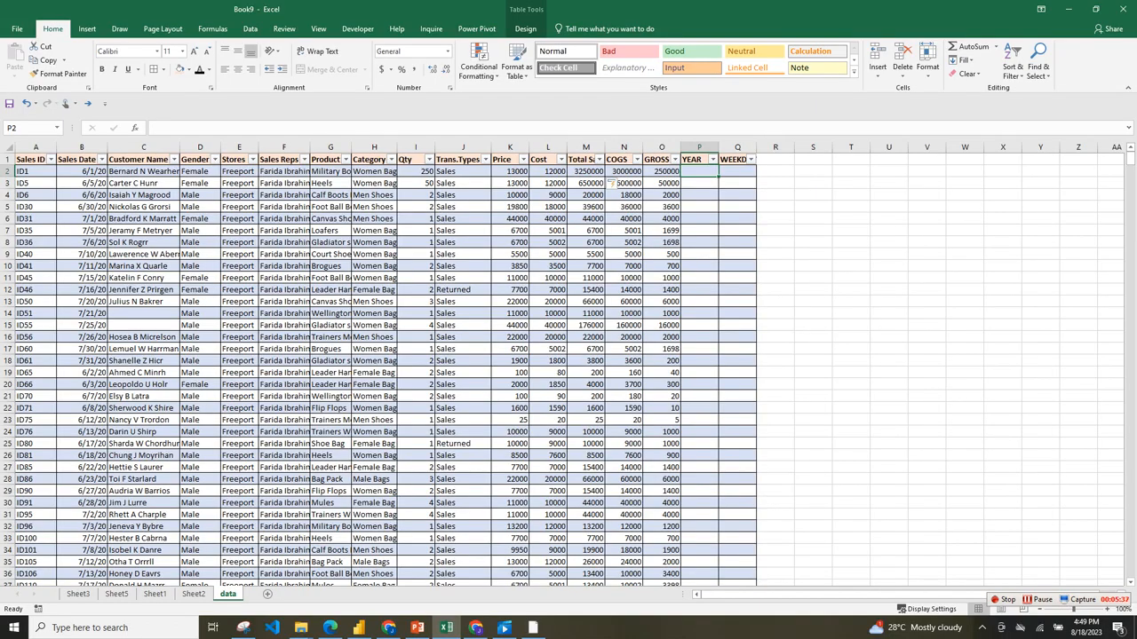
text(=YE)
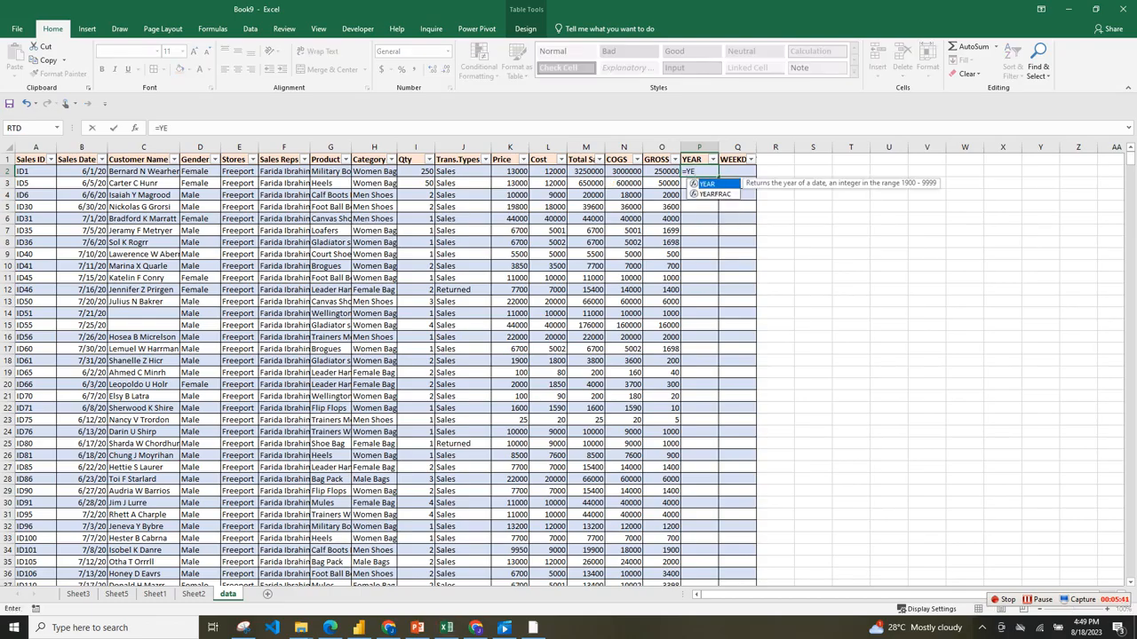
key(Tab)
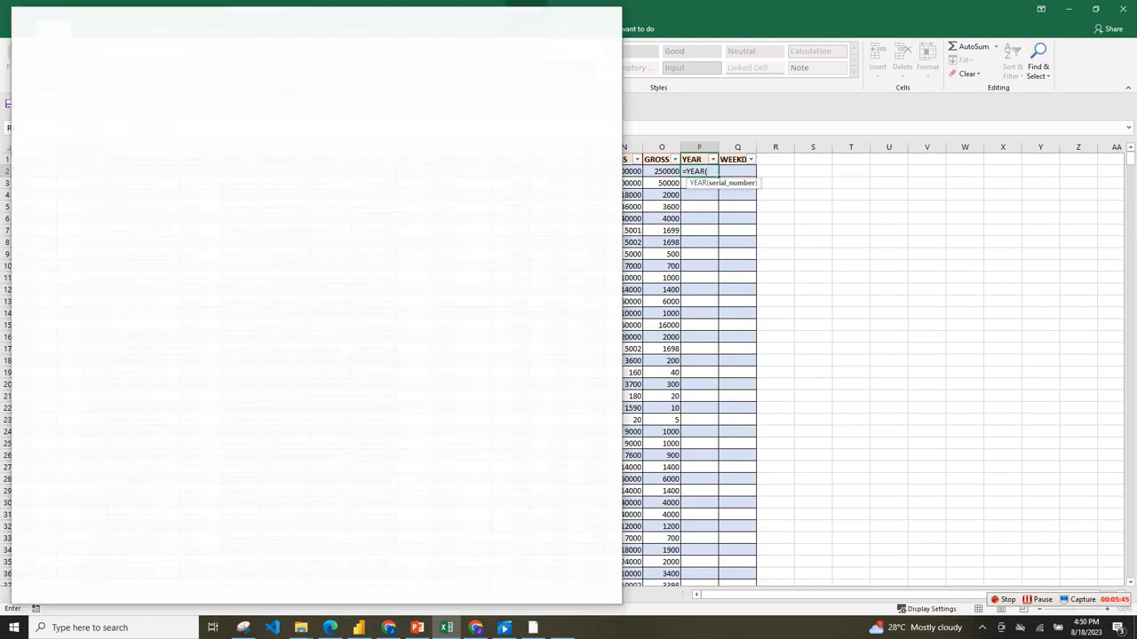
click(608, 15)
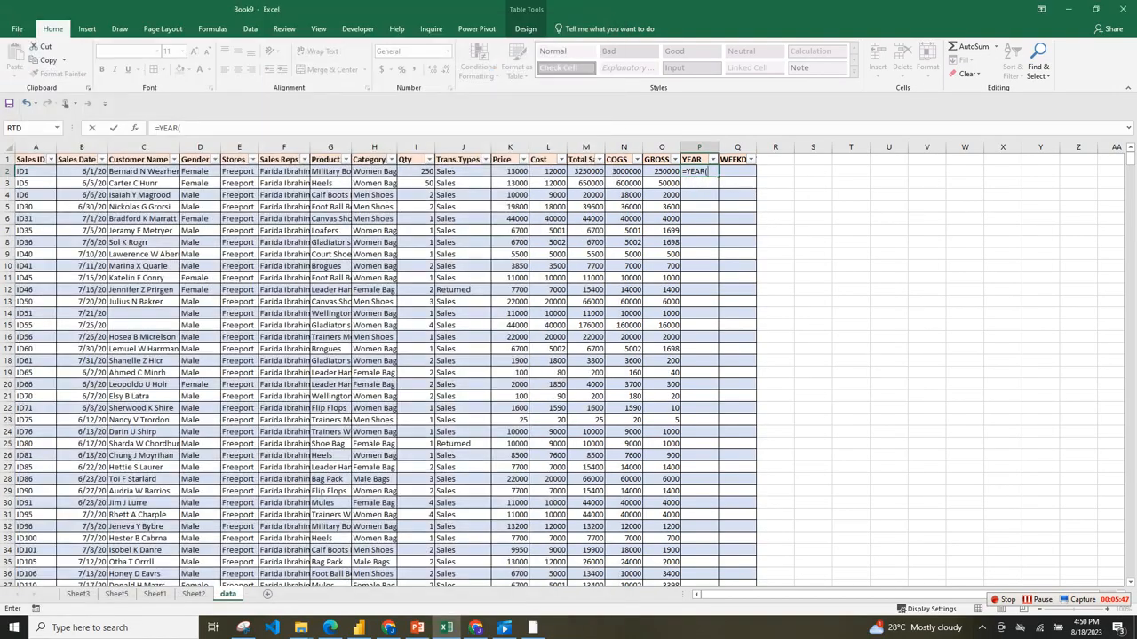
click(82, 148)
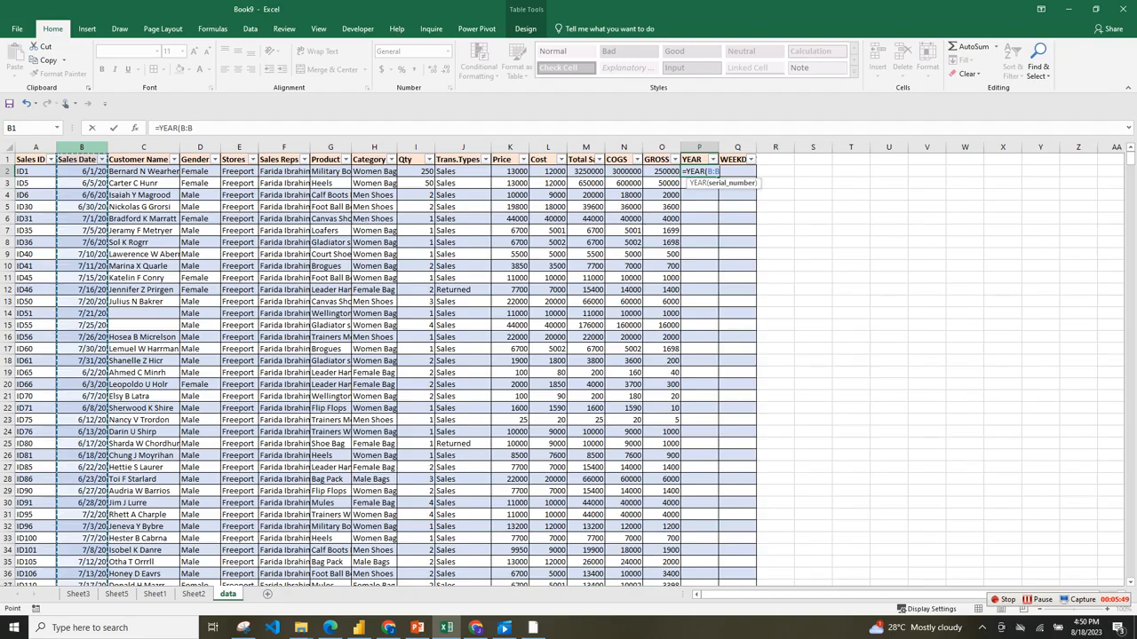
text())
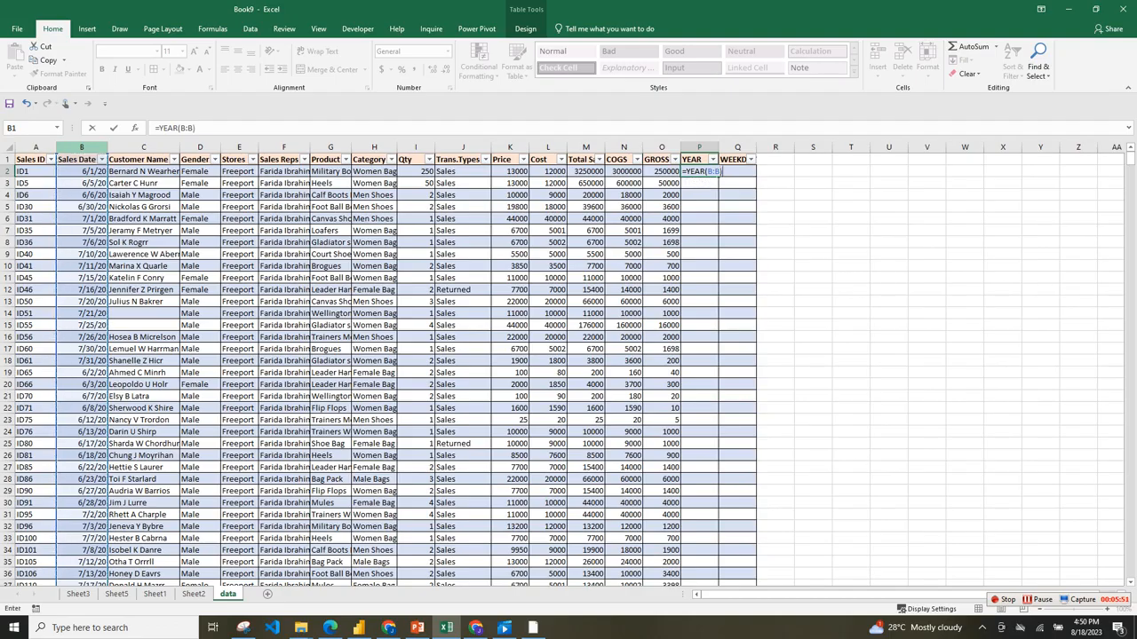
key(Return)
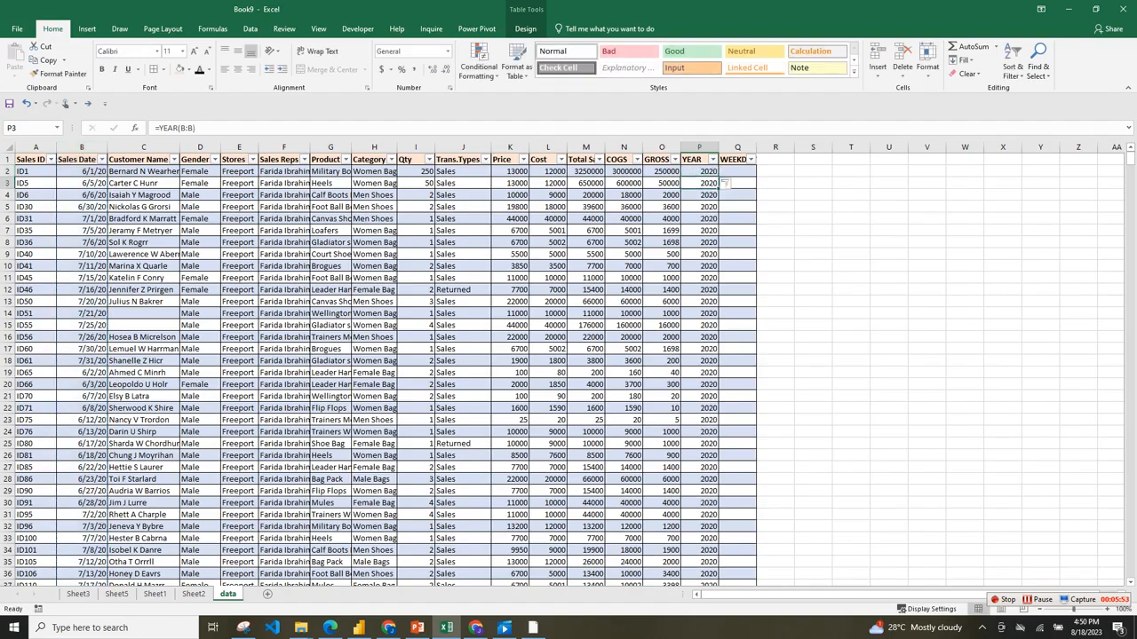
click(712, 159)
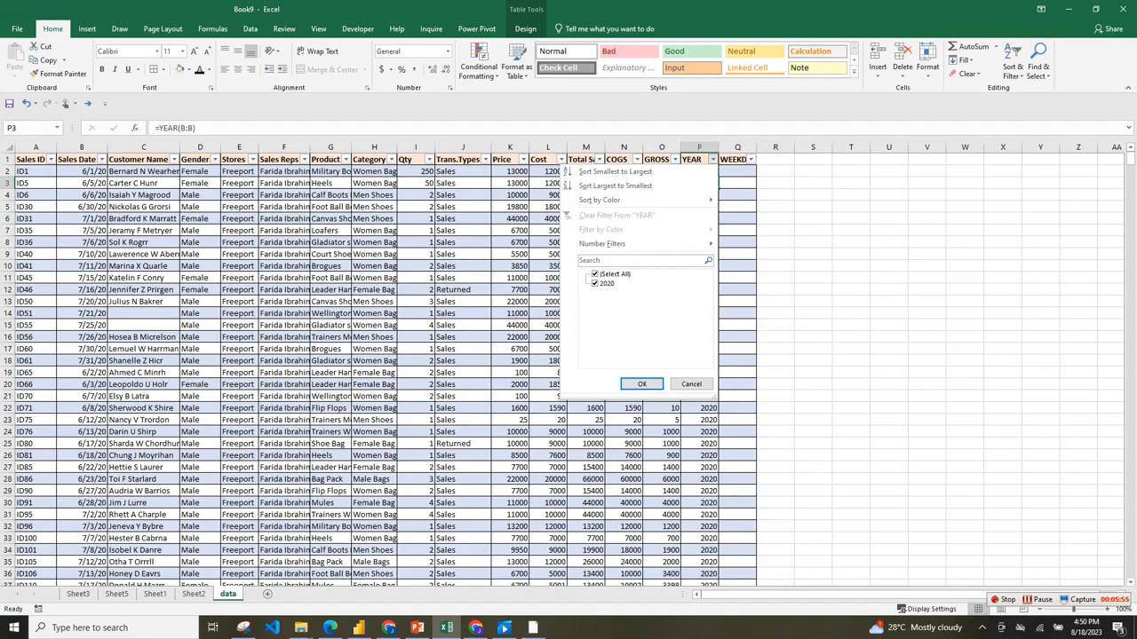
Fill the WEEKDAY column from Q2 with =WEEKDAY(B:B), based on the Sales Date column.
click(725, 178)
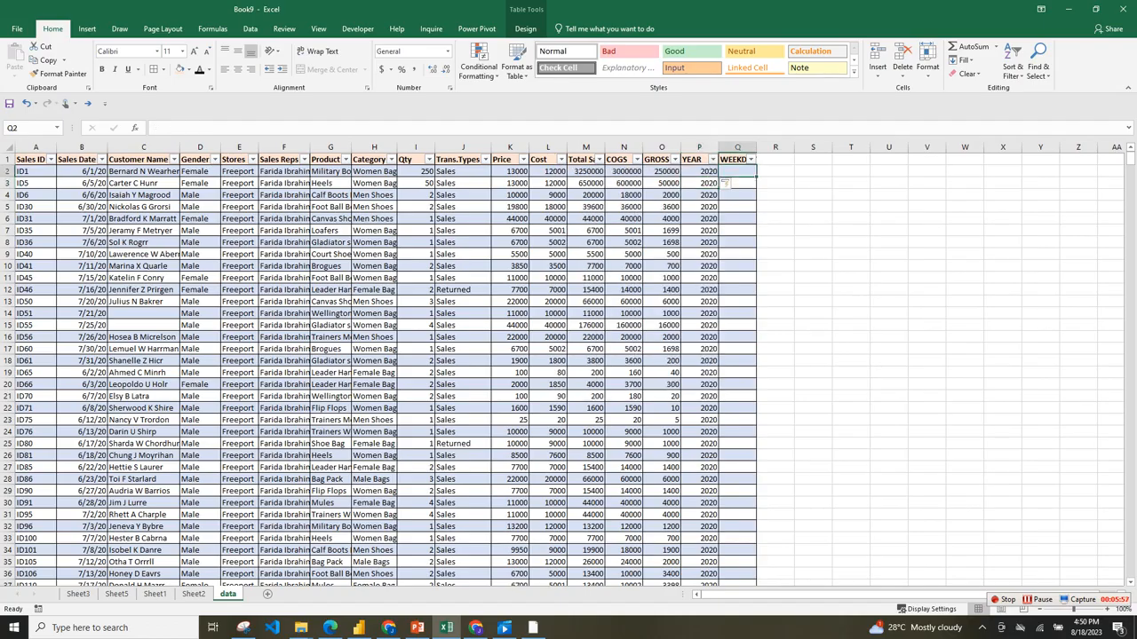
text(=WEE)
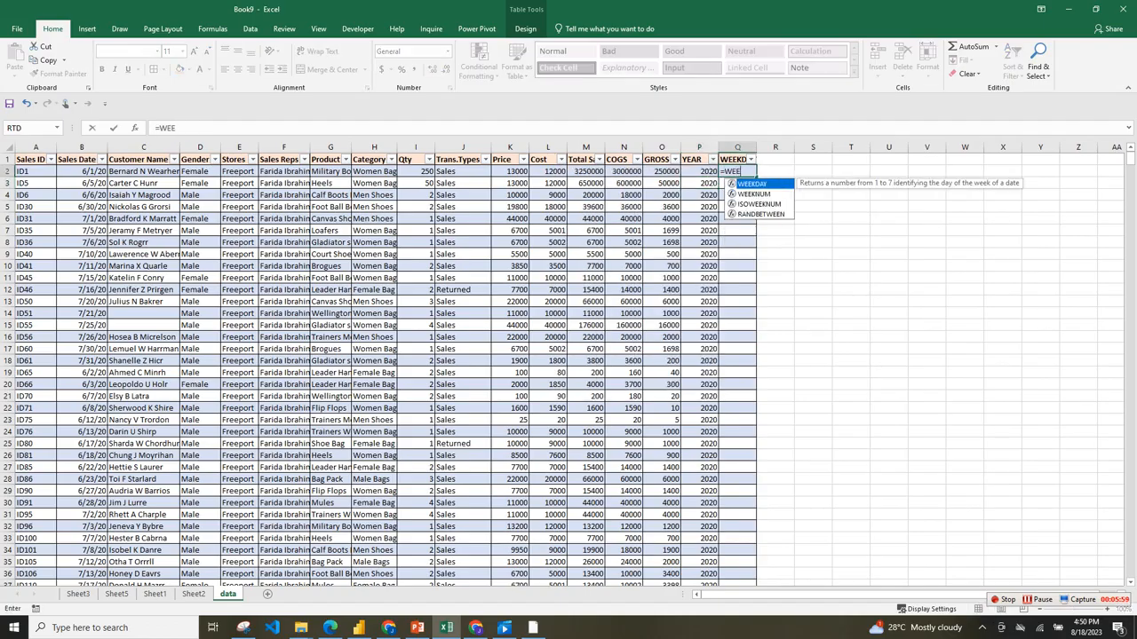
key(Tab)
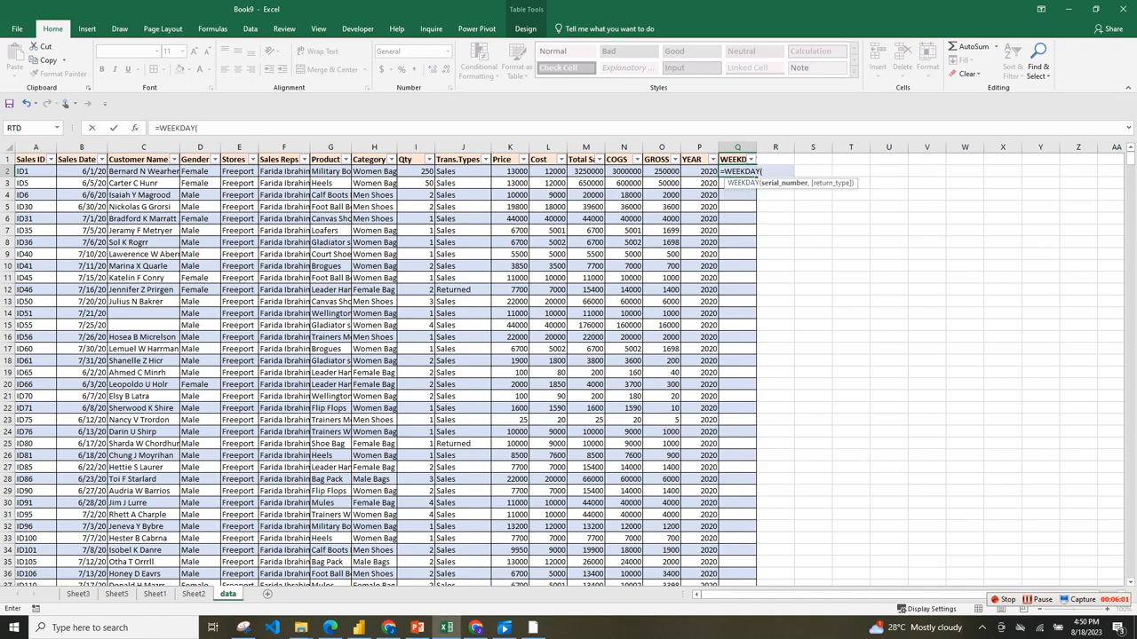
click(80, 147)
key(Return)
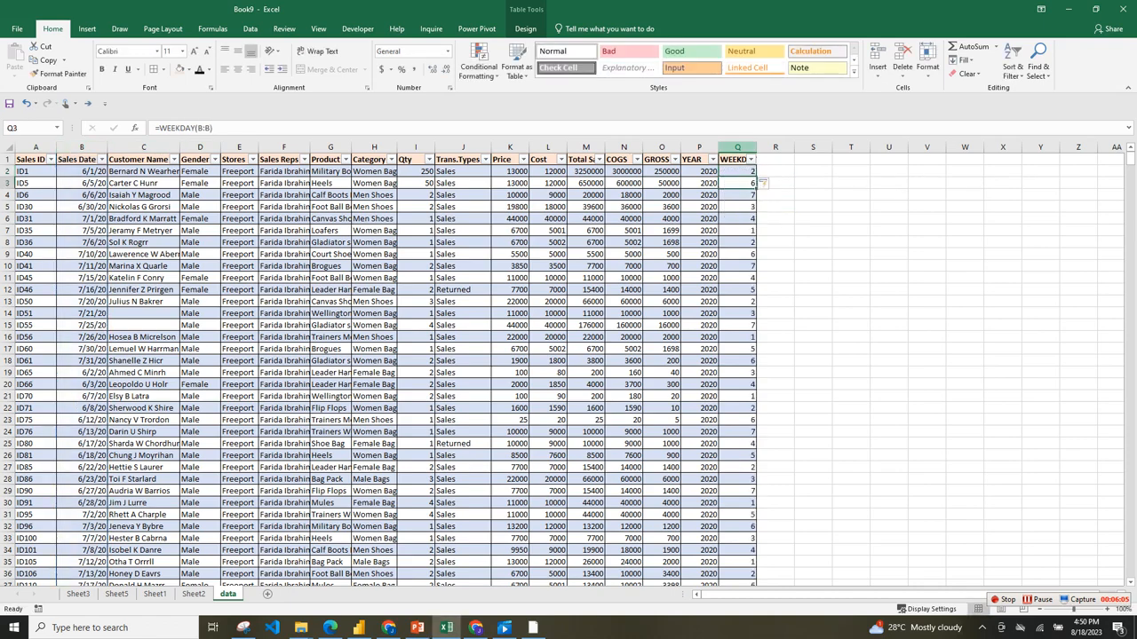
Apply the custom number format DDD to the whole WEEKDAY column Q so it shows abbreviated day names.
click(737, 147)
key(ctrl+1)
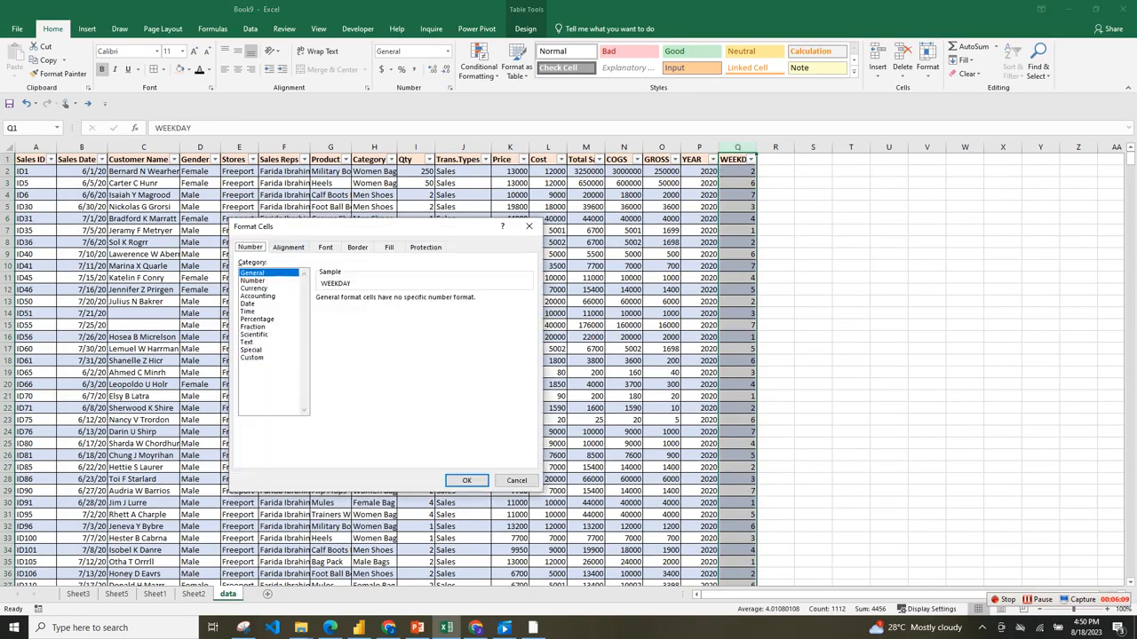
click(252, 358)
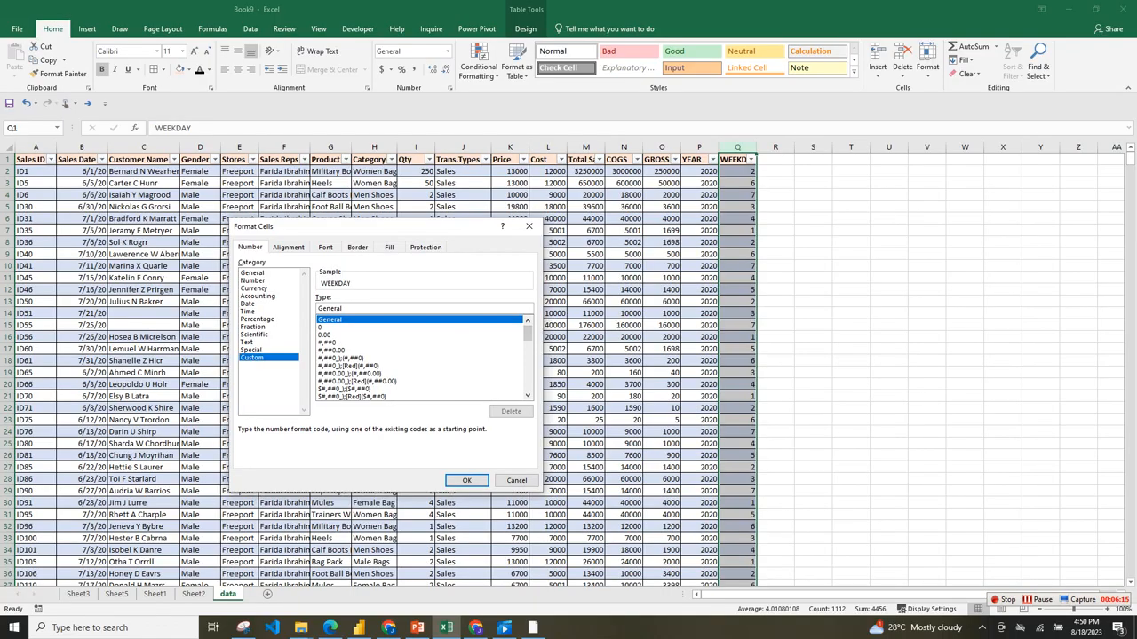
key(BackSpace)
key(BackSpace)
key(BackSpace)
key(BackSpace)
key(BackSpace)
key(BackSpace)
key(BackSpace)
text(DDD)
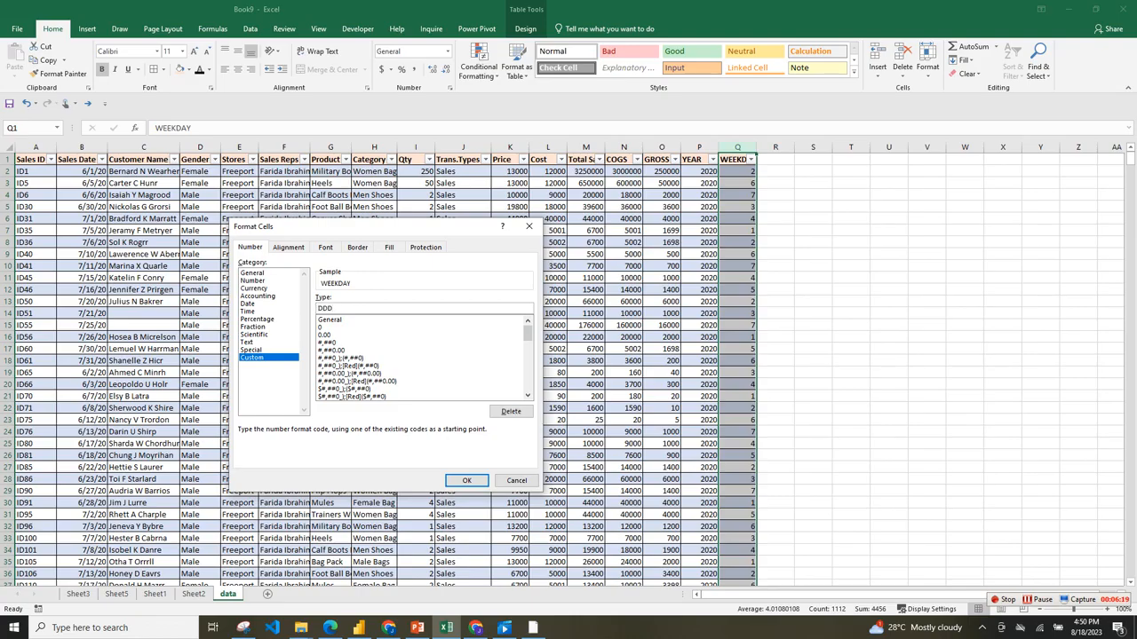
key(Return)
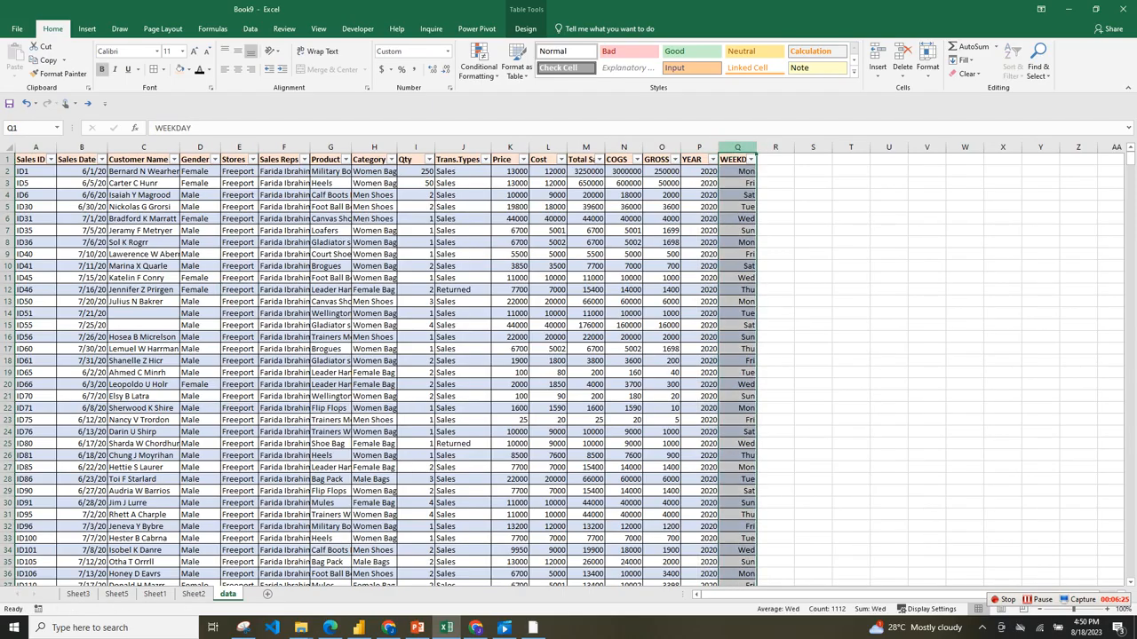
click(851, 242)
click(416, 302)
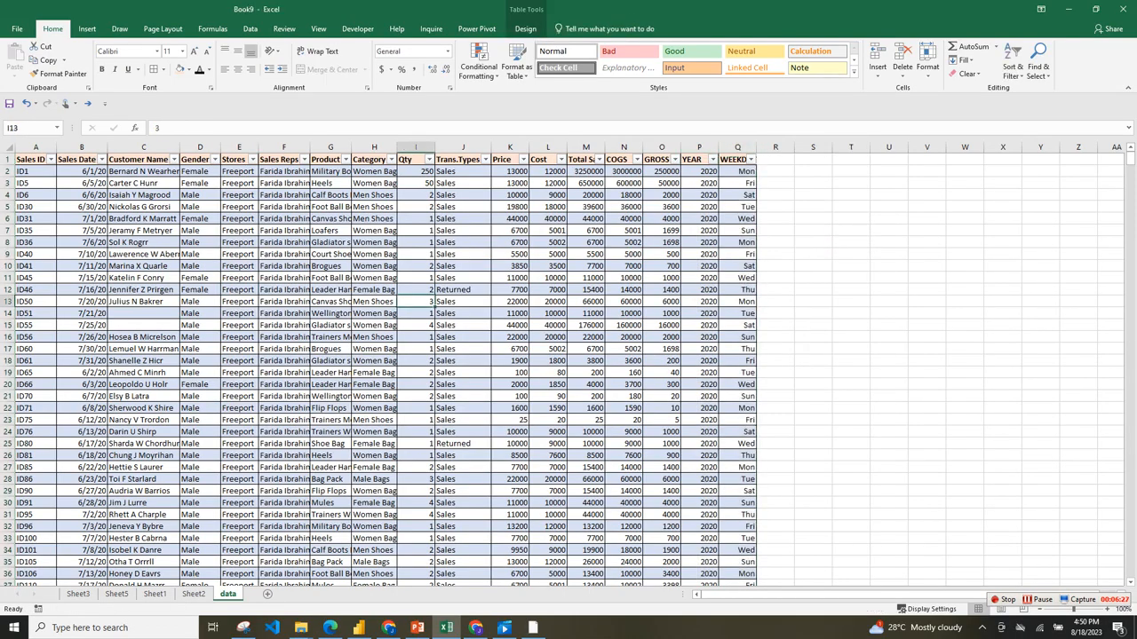
click(285, 254)
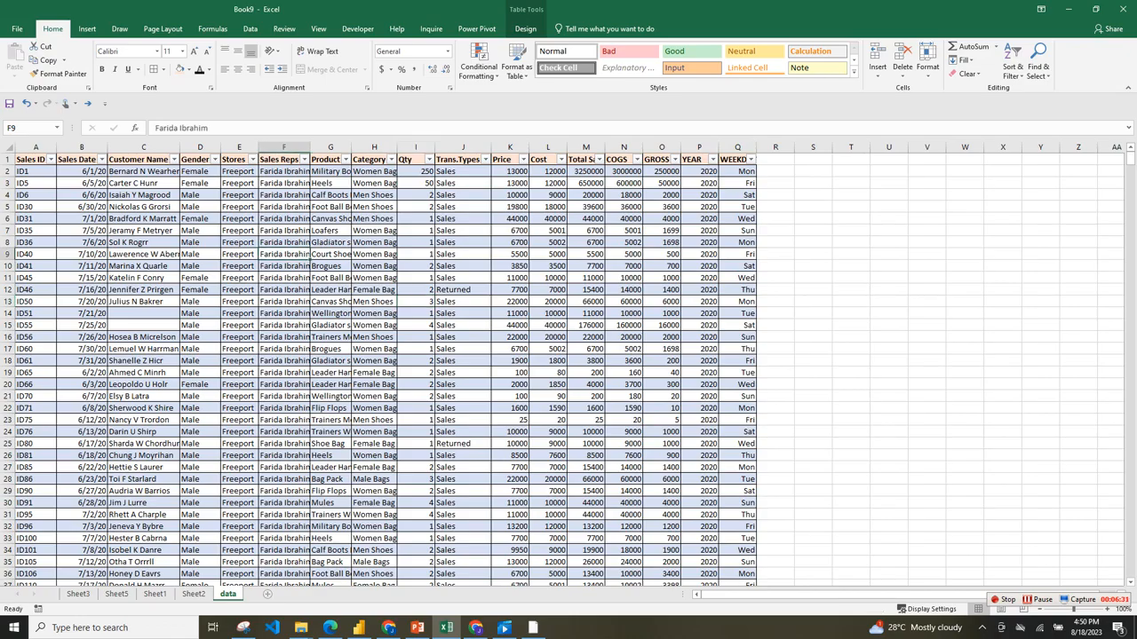
Add a new worksheet after the data sheet and name it DASHBOARD.
click(268, 594)
double_click(267, 594)
text(DASHBOARD)
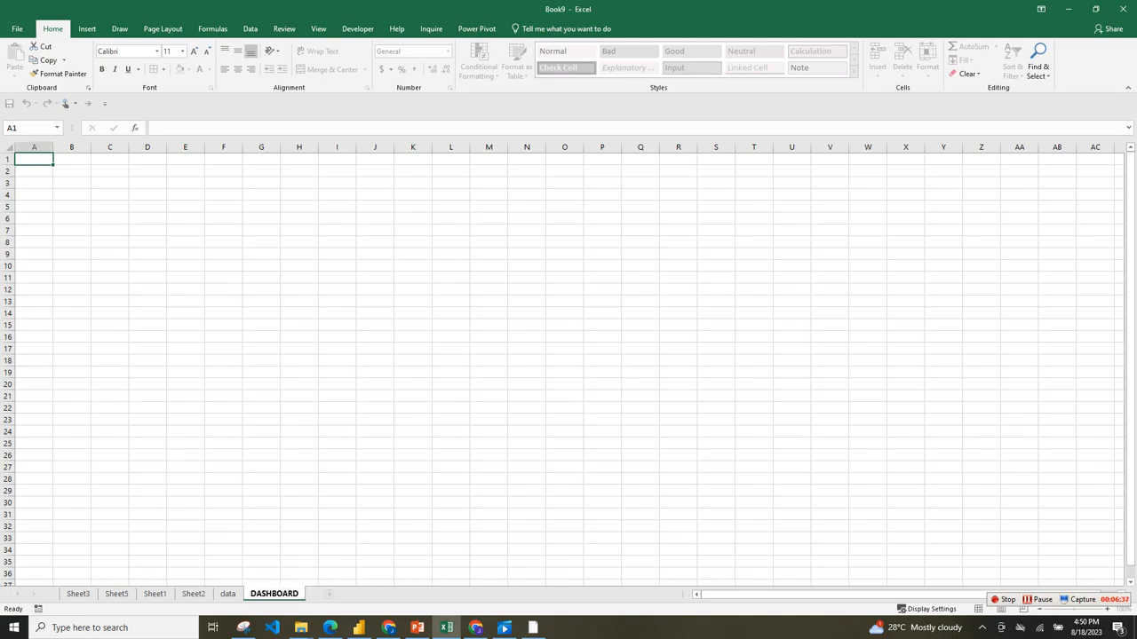
Hide the gridlines and the row and column headings on the DASHBOARD sheet.
click(451, 526)
key(ctrl+a)
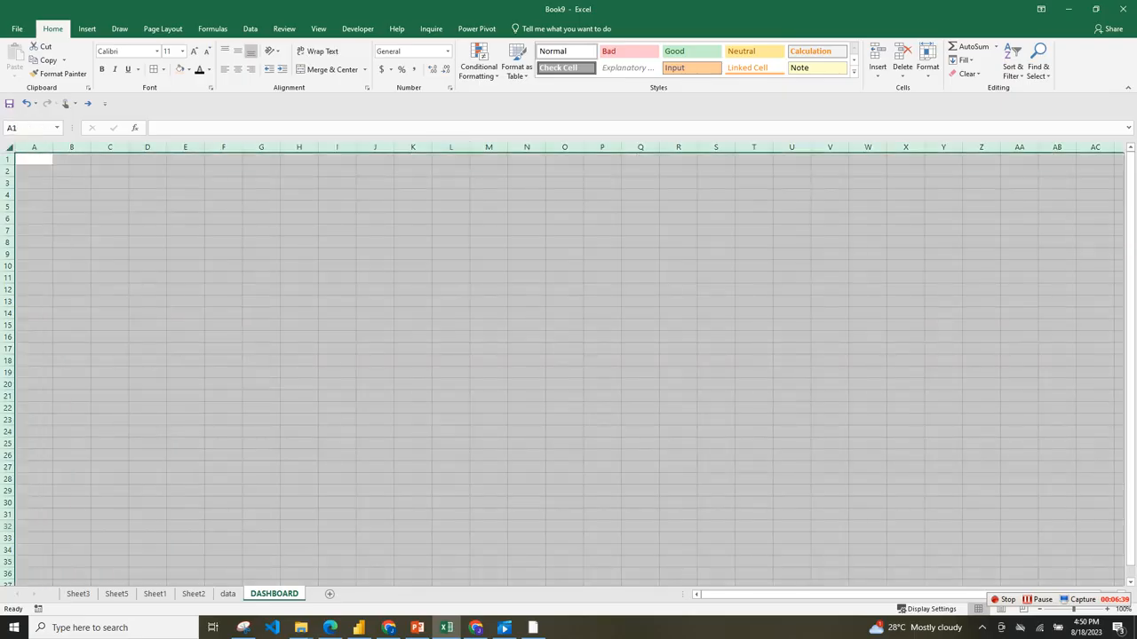
click(286, 29)
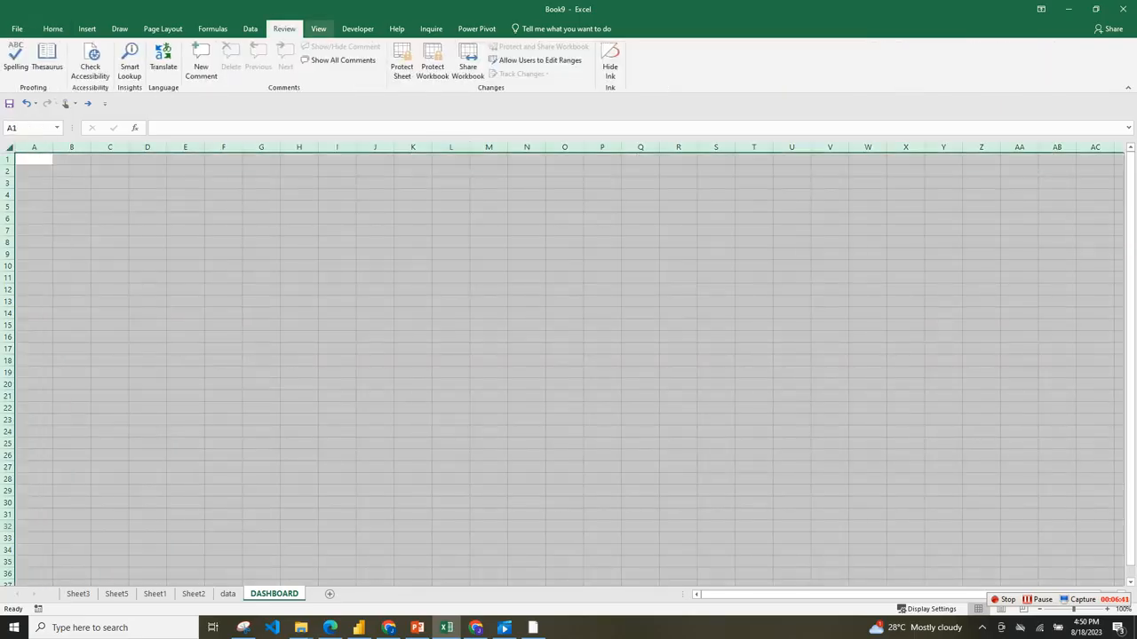
click(318, 29)
click(174, 70)
click(131, 69)
click(246, 230)
click(170, 195)
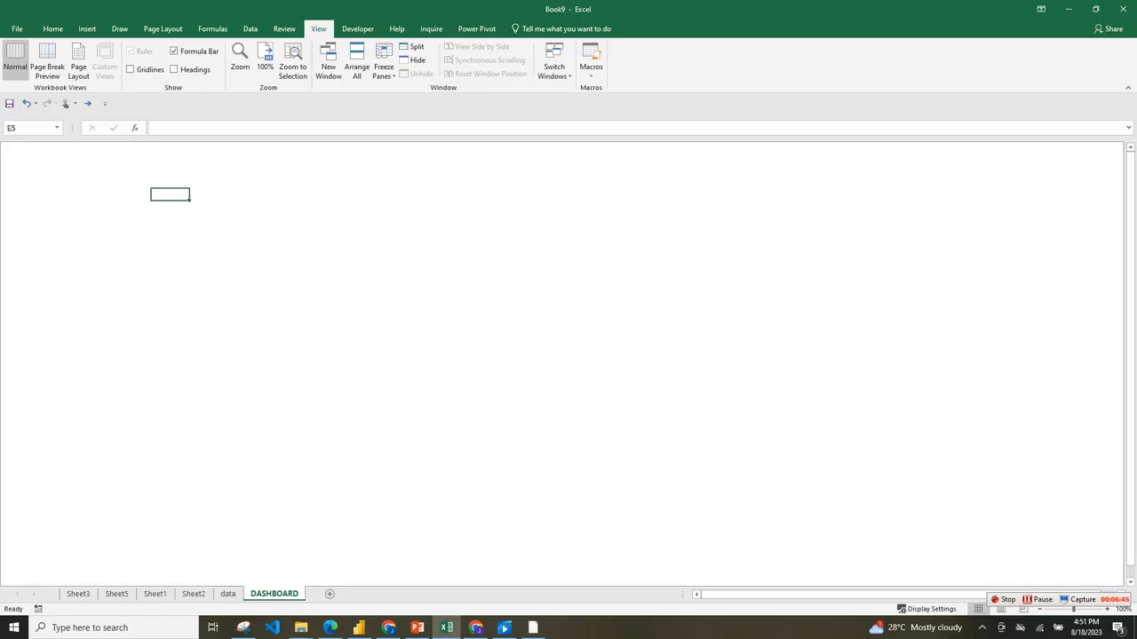
Switch to PowerPoint and copy all shapes of the Sales Performance Dashboard layout on slide 3.
click(417, 628)
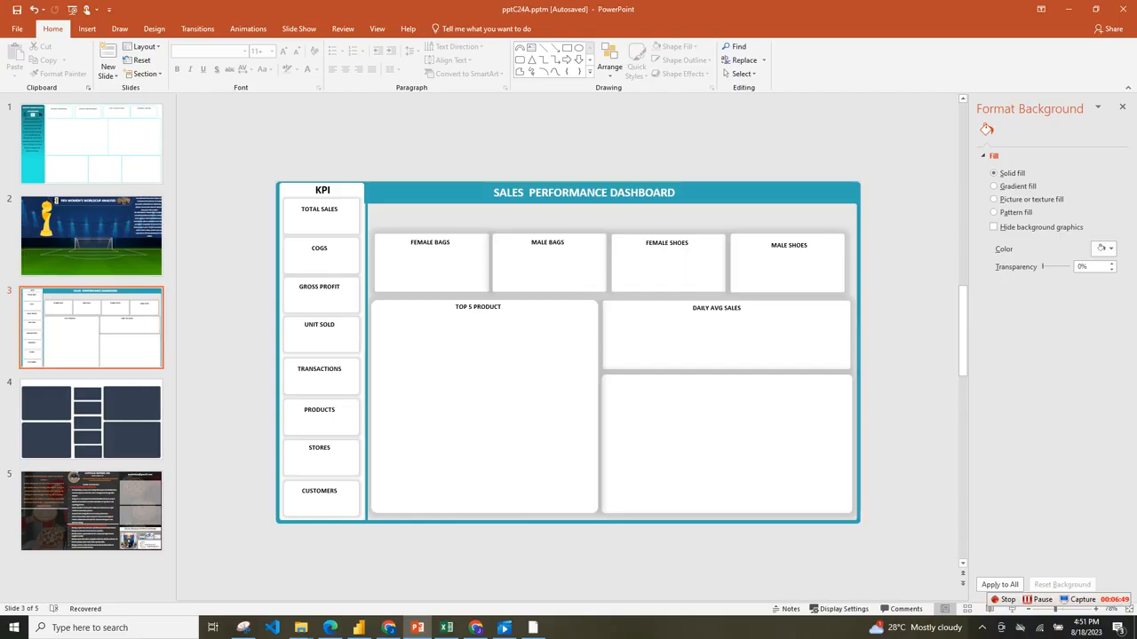
click(763, 192)
key(ctrl+a)
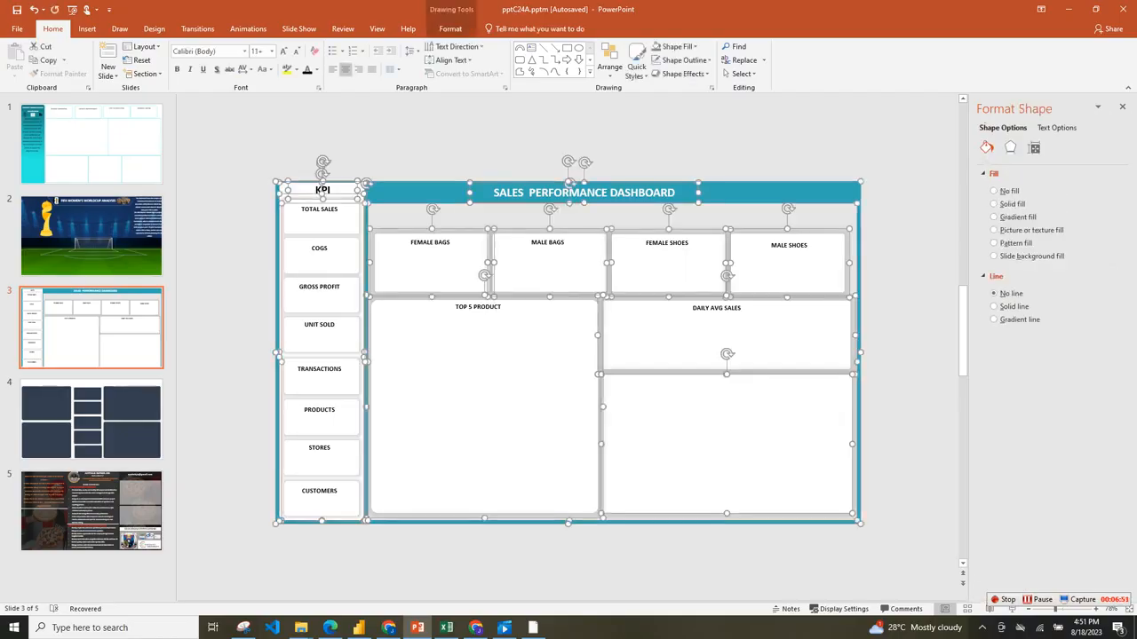
right_click(858, 182)
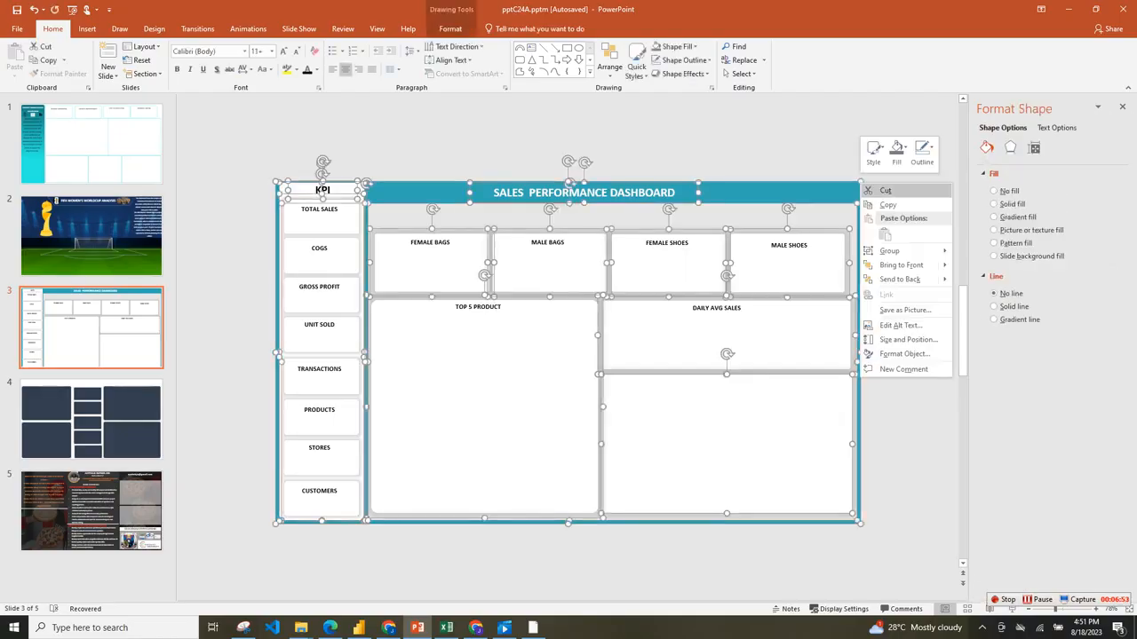
click(886, 205)
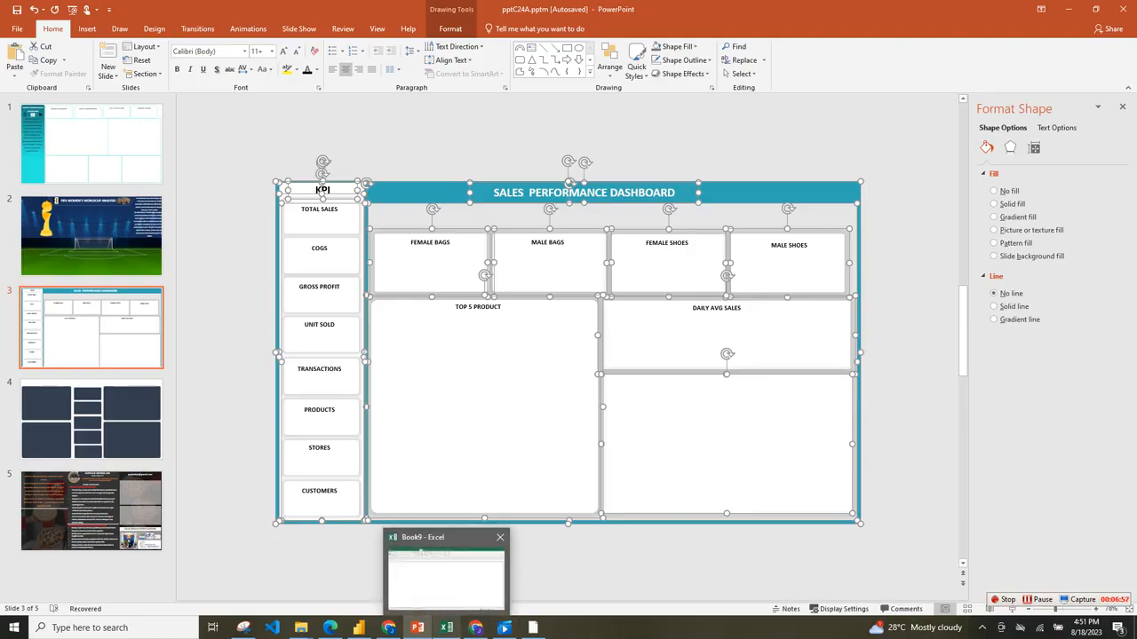
Switch back to Excel, paste the copied layout as a picture on the DASHBOARD sheet and move it up against the sheet's top edge.
click(447, 628)
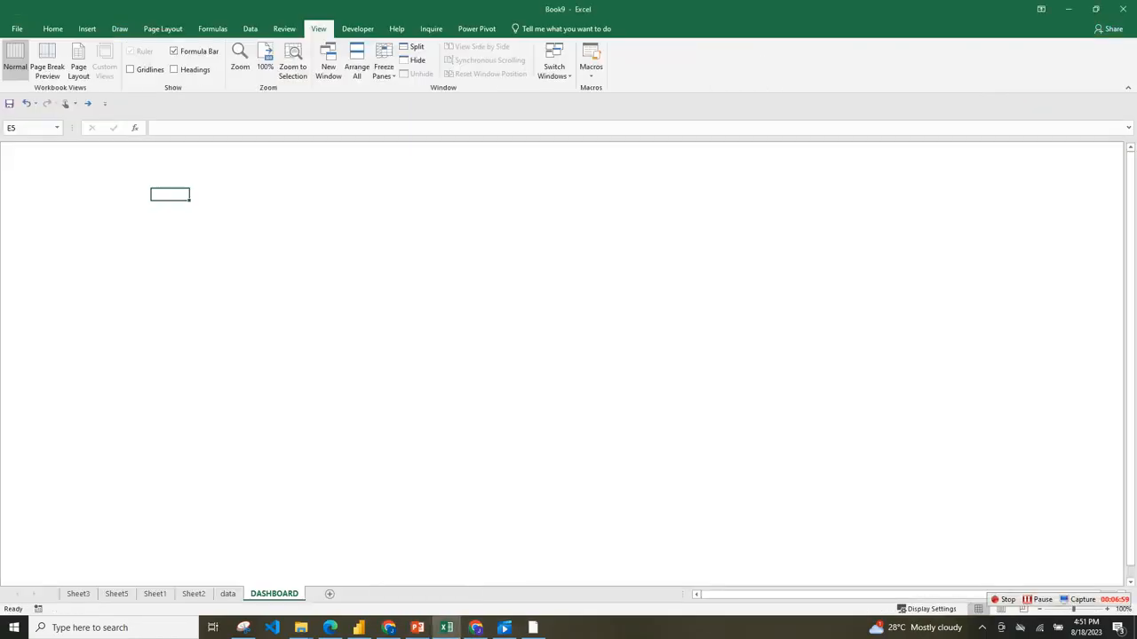
right_click(264, 207)
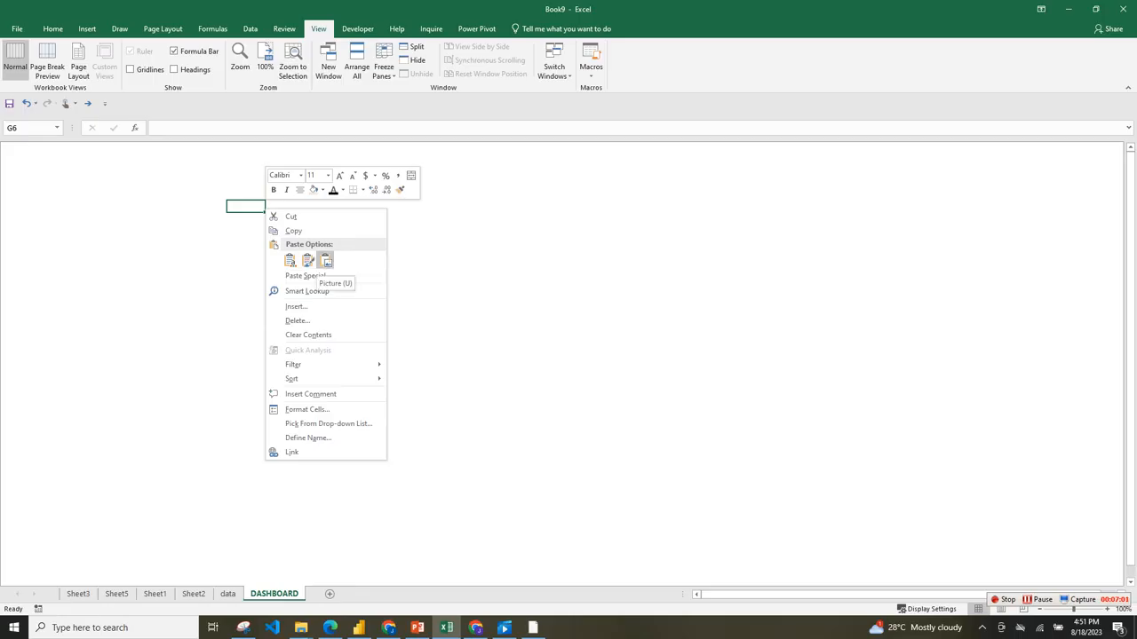
click(325, 260)
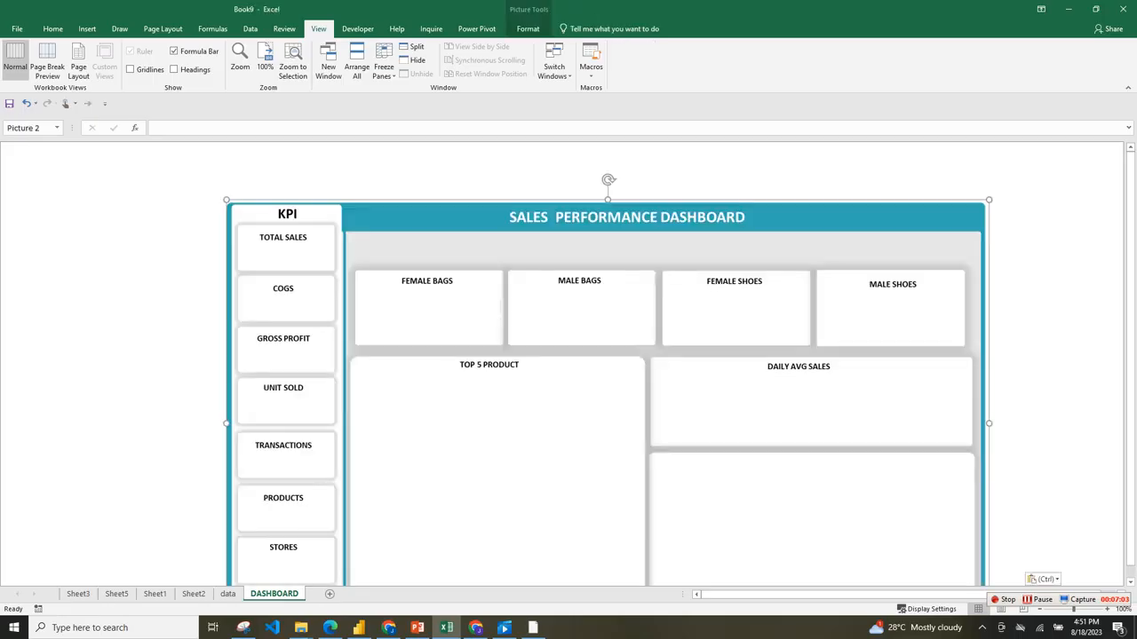
drag(500, 307, 395, 248)
click(928, 241)
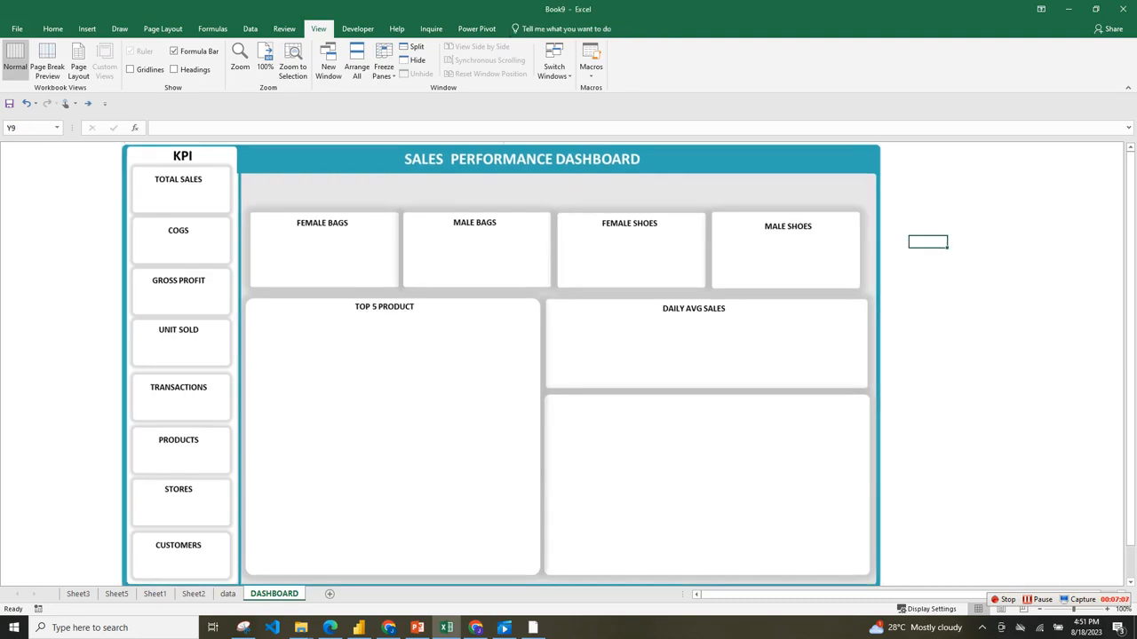
drag(622, 258, 617, 262)
click(928, 206)
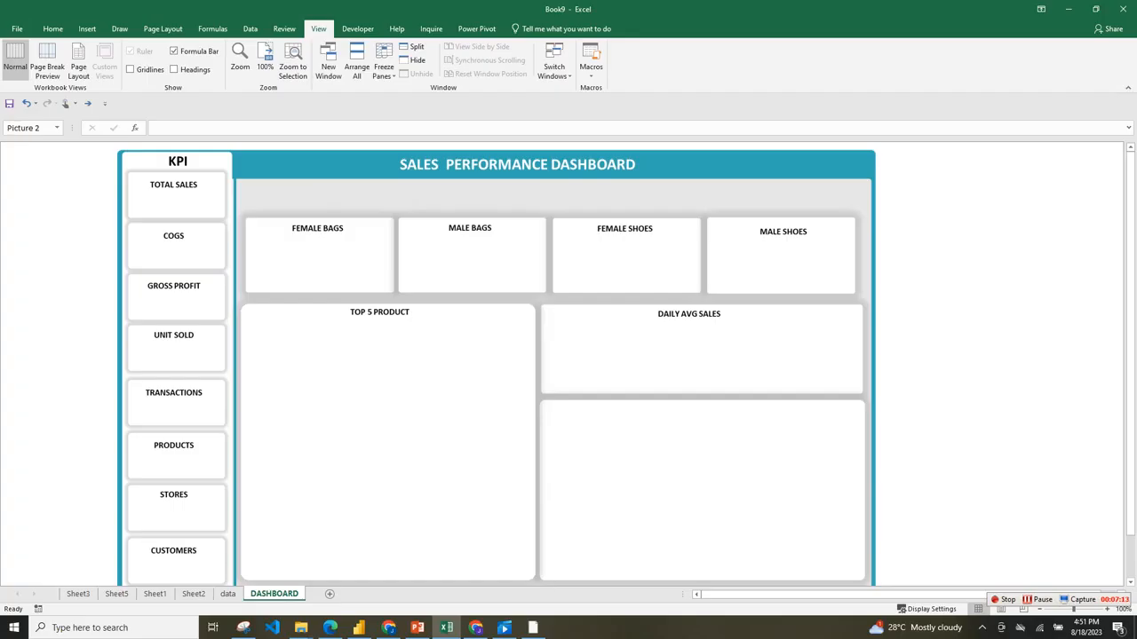
Create a pivot table on a new worksheet from the entire sales table on the data sheet, and move the new sheet after DASHBOARD.
click(227, 593)
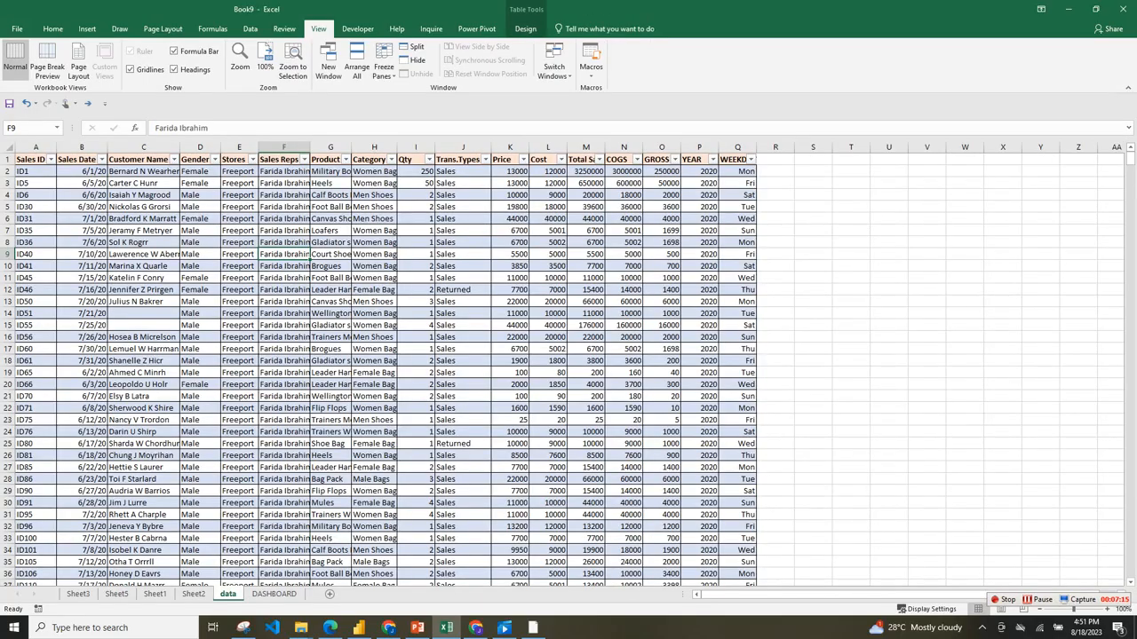
click(273, 593)
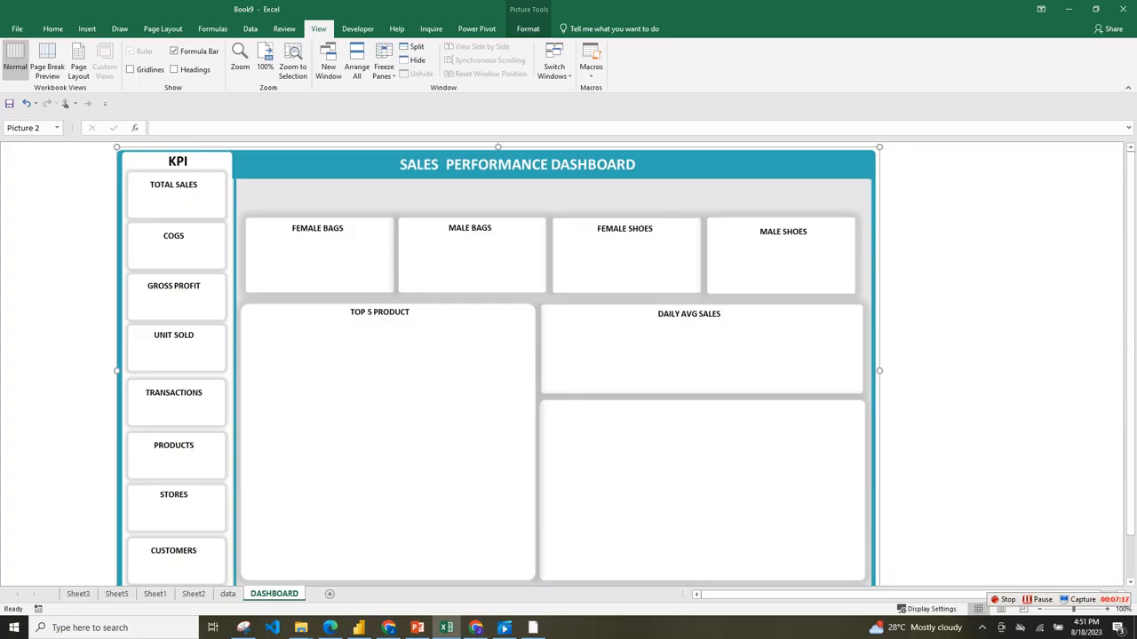
click(228, 594)
drag(17, 159, 586, 153)
click(31, 154)
drag(31, 160, 745, 161)
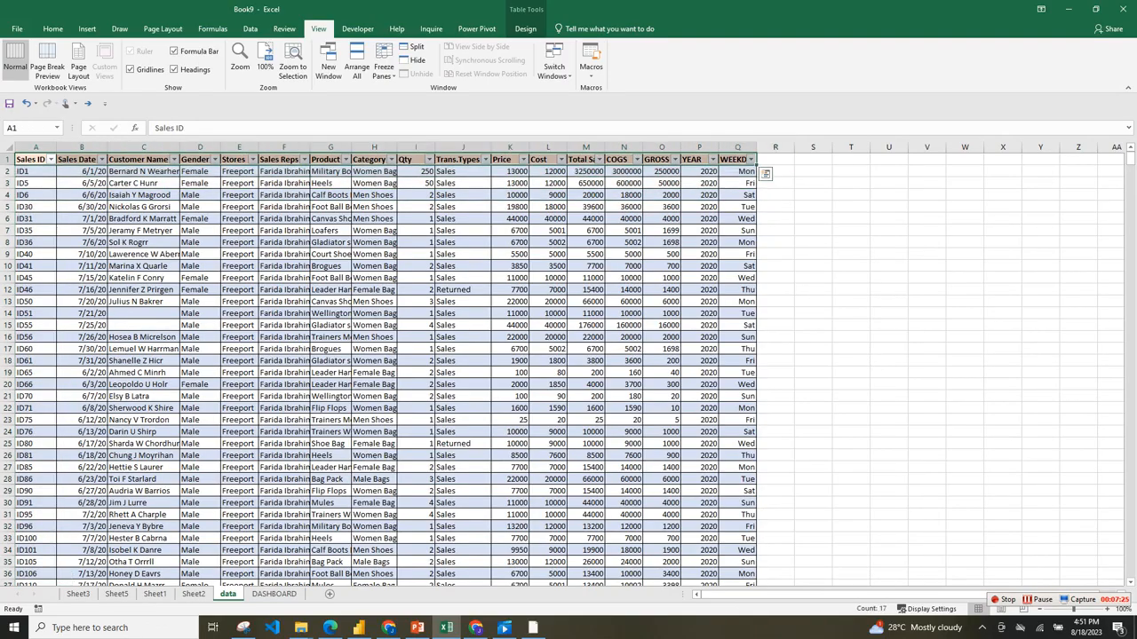
key(ctrl+shift+Down)
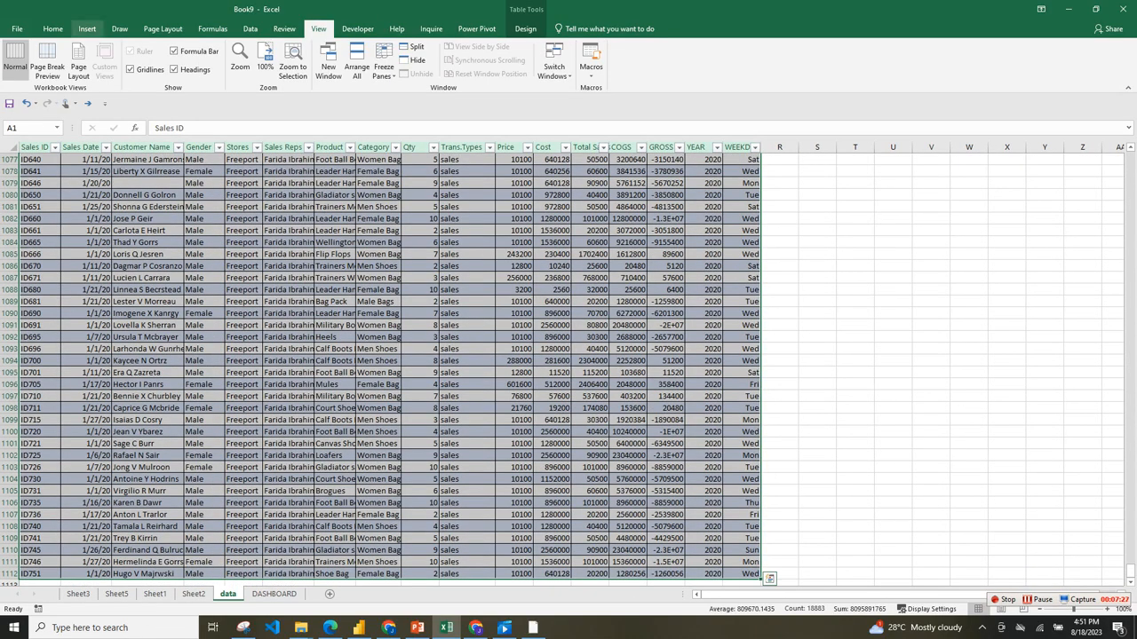
click(87, 29)
click(19, 55)
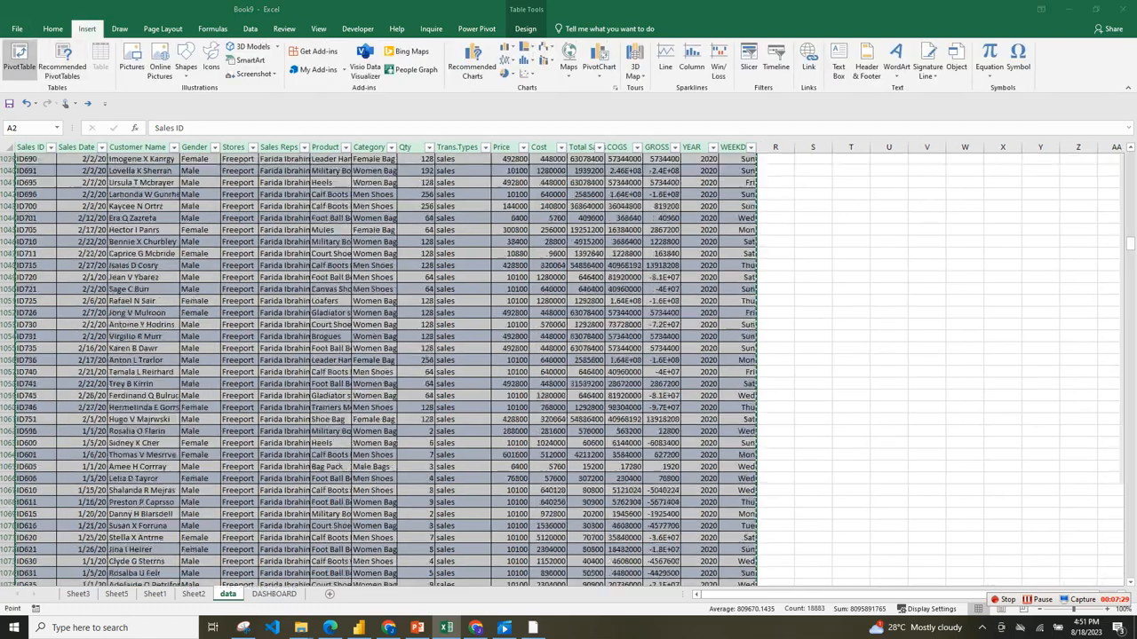
click(425, 443)
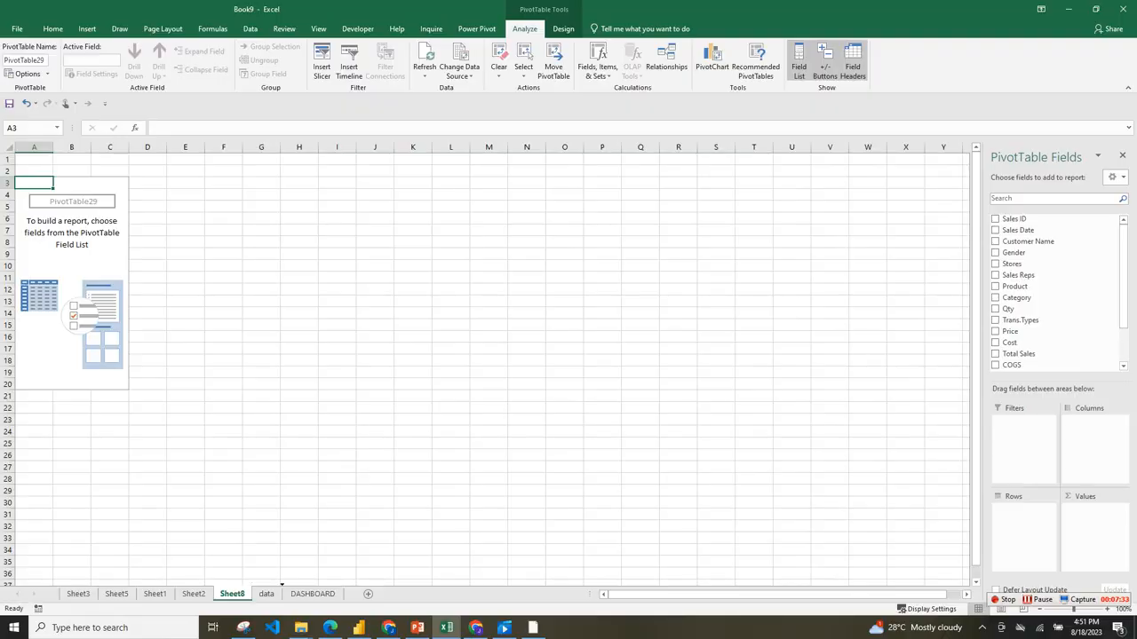
mouse_move(270, 594)
mouse_down()
mouse_move(302, 594)
mouse_move(263, 594)
mouse_up()
click(324, 594)
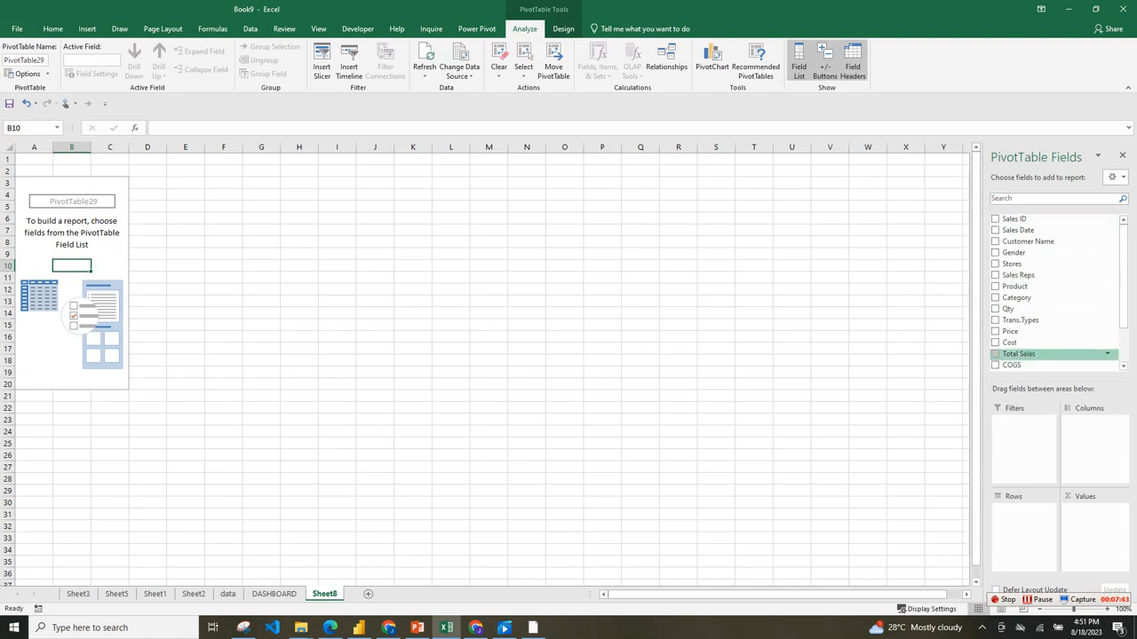
Add Total Sales, COGS and Qty as summed values in the pivot table, and compare with the KPI cards on the DASHBOARD sheet.
drag(1019, 354, 1092, 530)
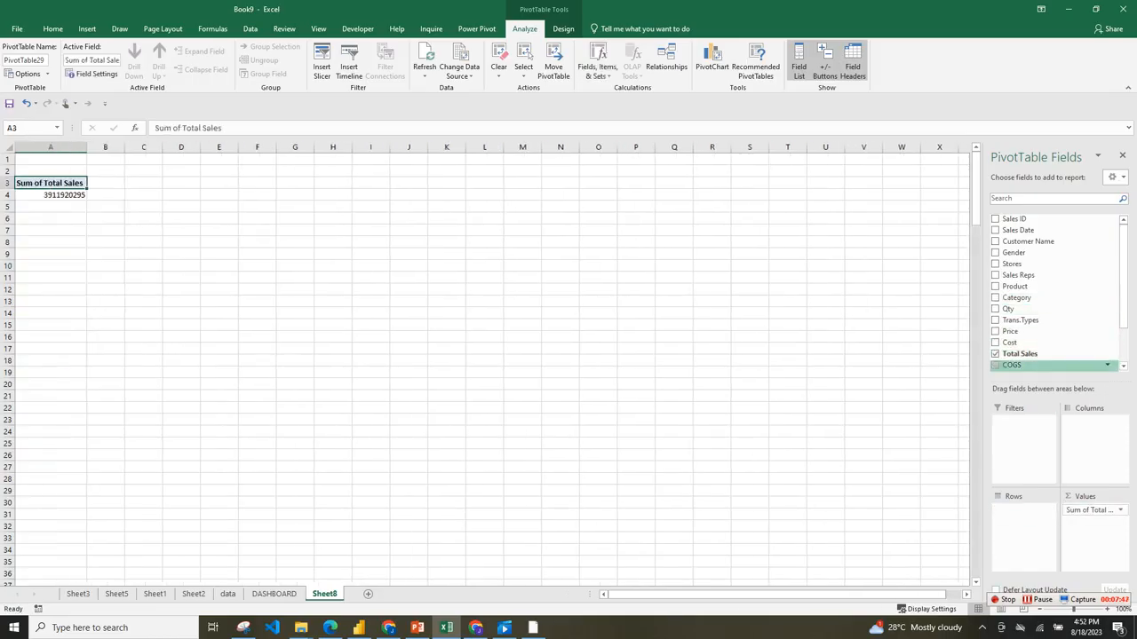
drag(1012, 365, 1092, 526)
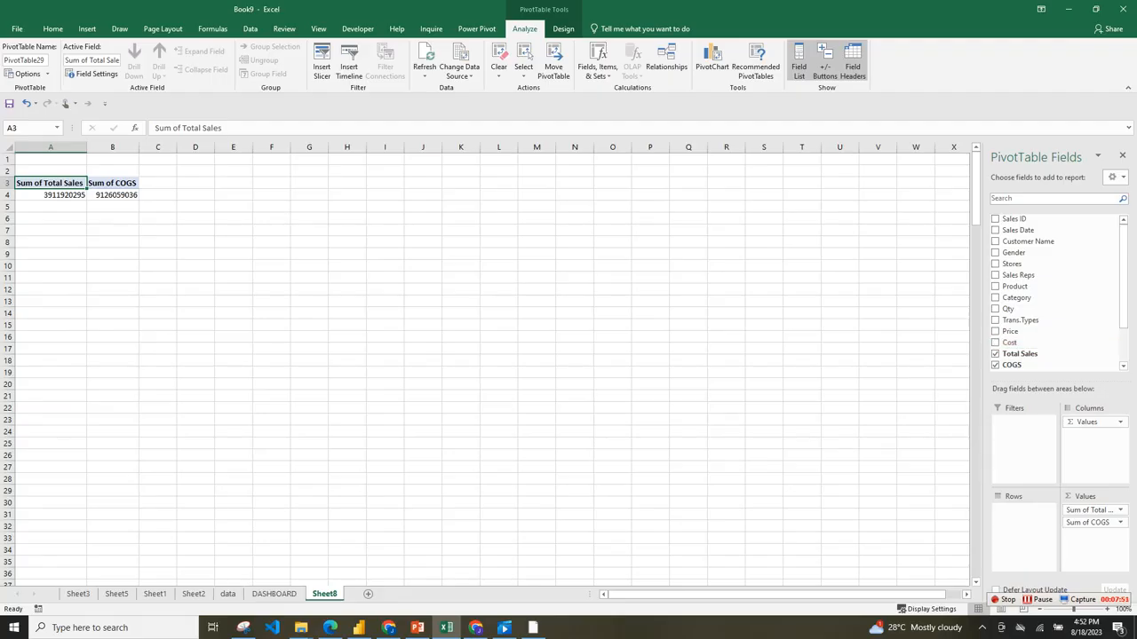
click(995, 309)
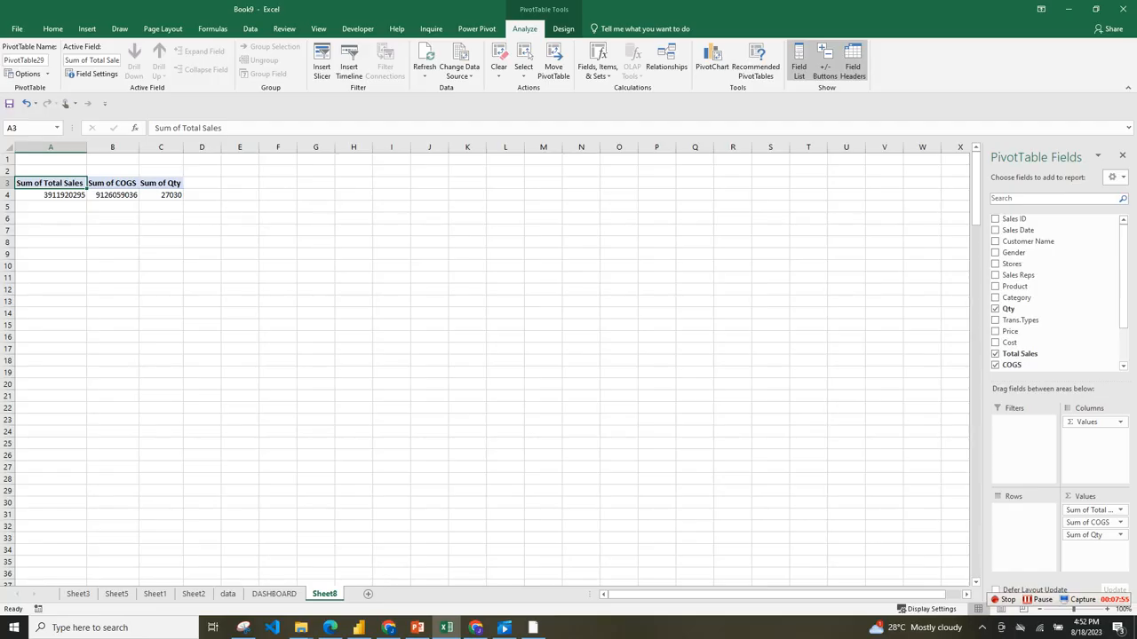
click(274, 594)
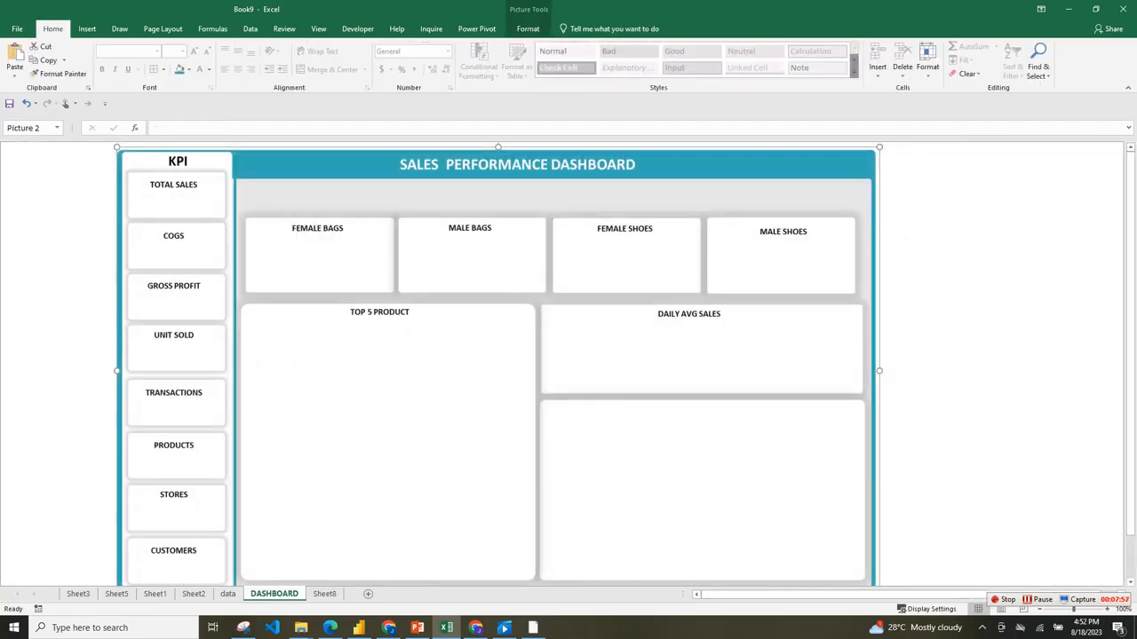
click(324, 595)
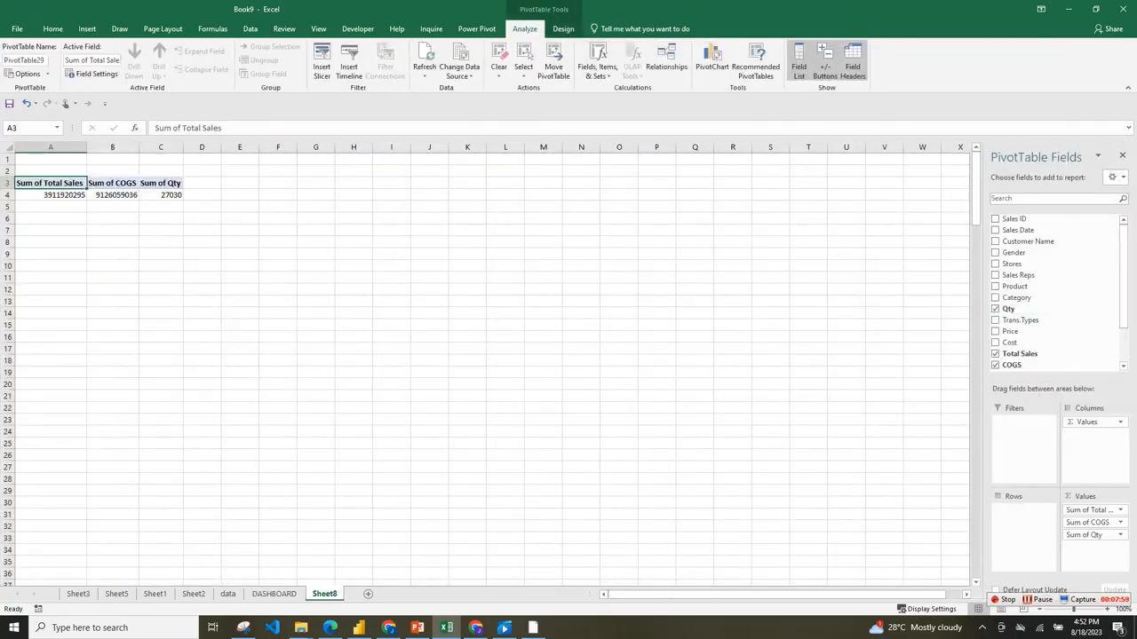
Add GROSS PROFIT to the pivot table as a summed value.
click(995, 309)
scroll(1039, 293, down, 2)
click(995, 327)
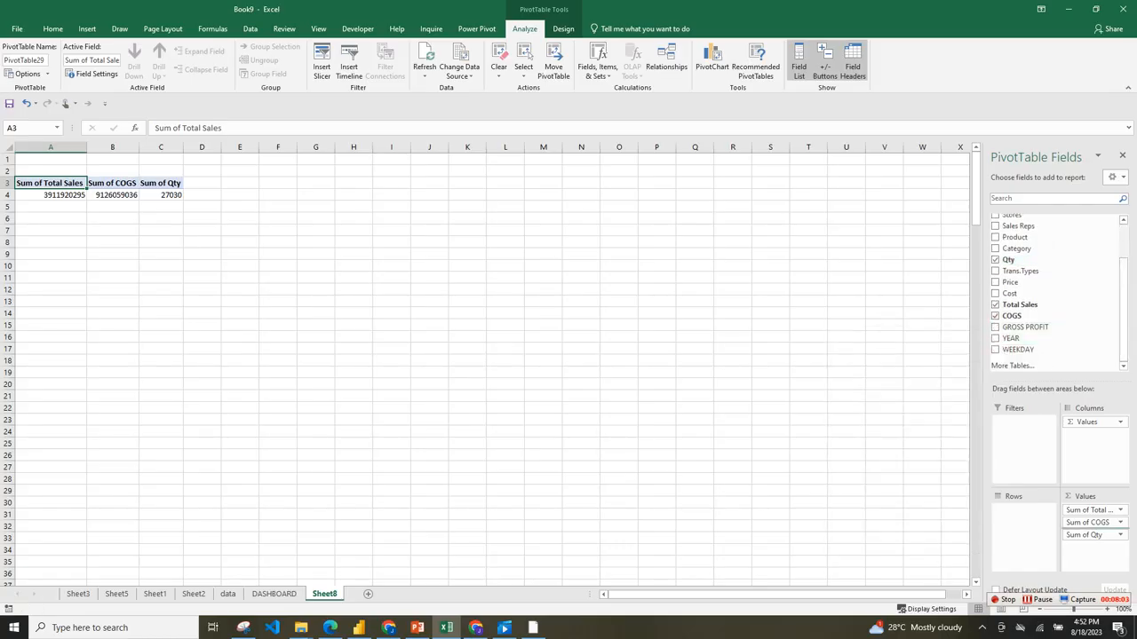
scroll(1057, 293, up, 2)
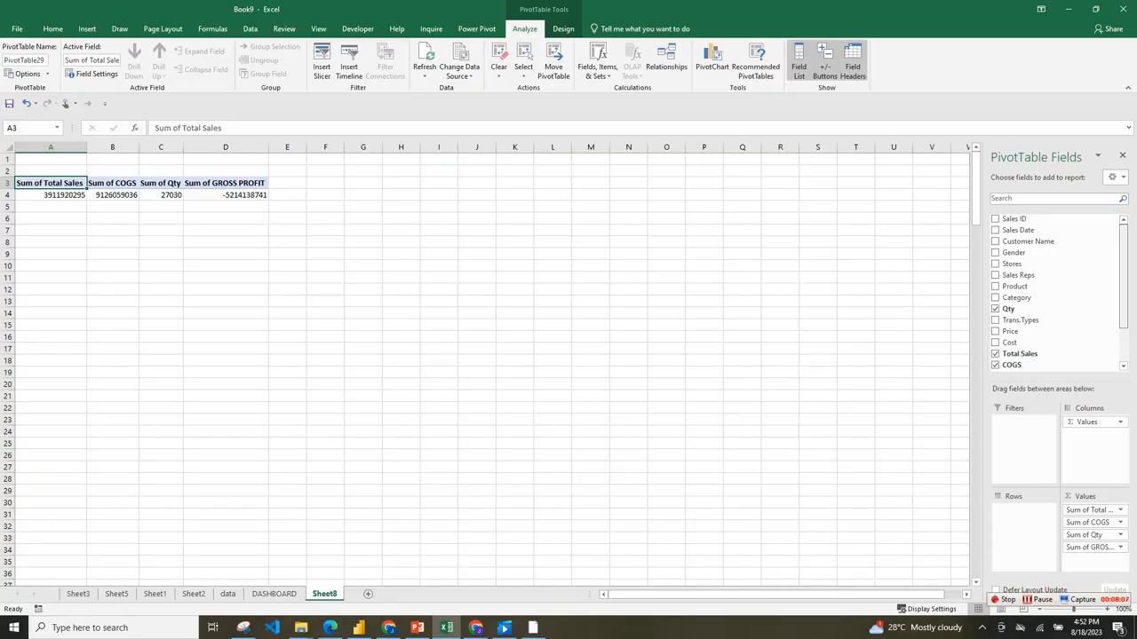
Try adding Product as a counted value, check its summary function options, and remove the field from the pivot table.
drag(1015, 287, 1090, 559)
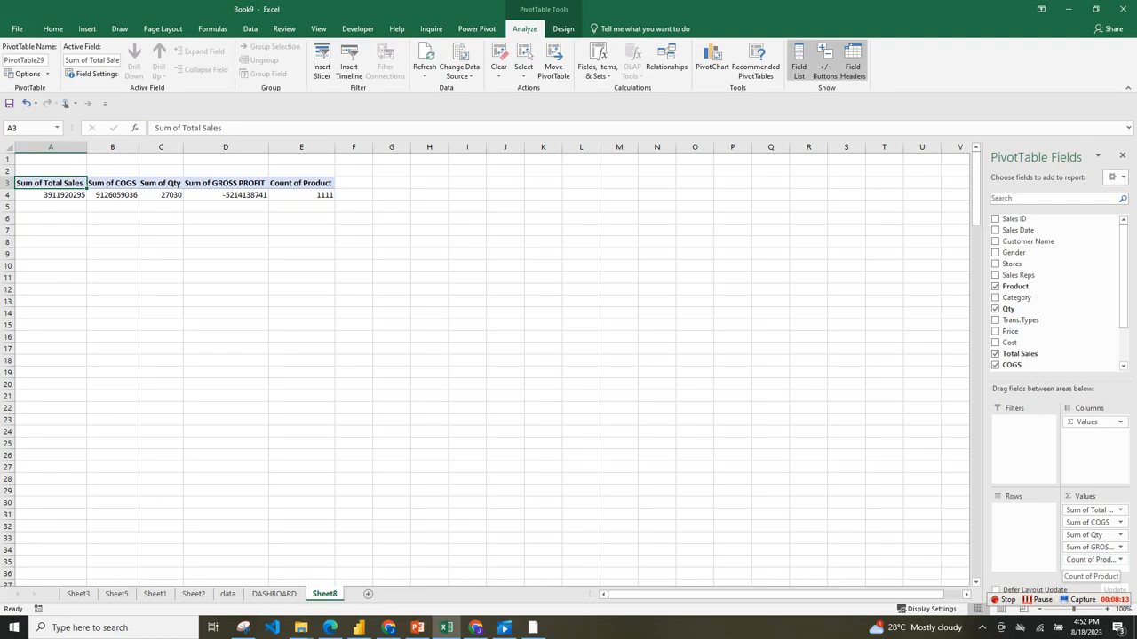
click(1090, 559)
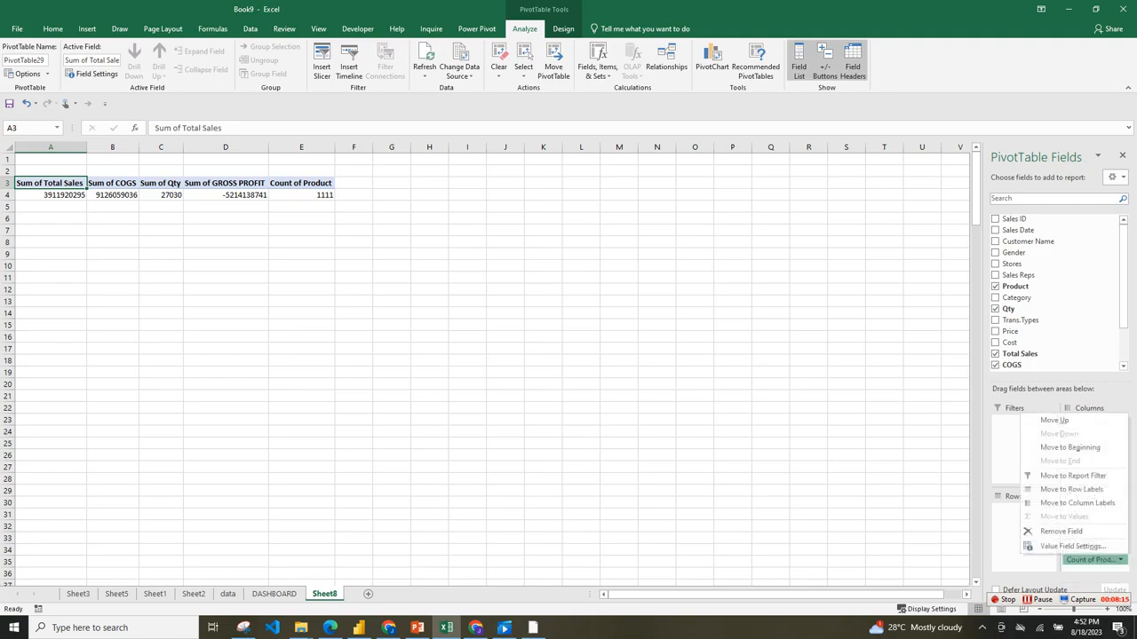
click(1073, 546)
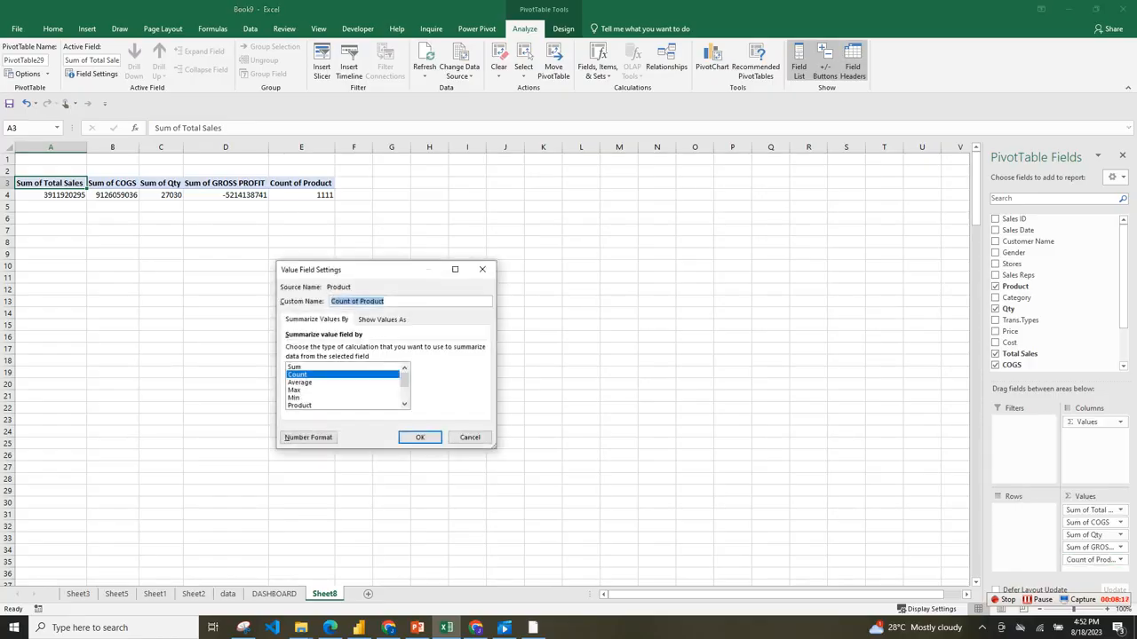
click(300, 383)
click(298, 375)
click(470, 437)
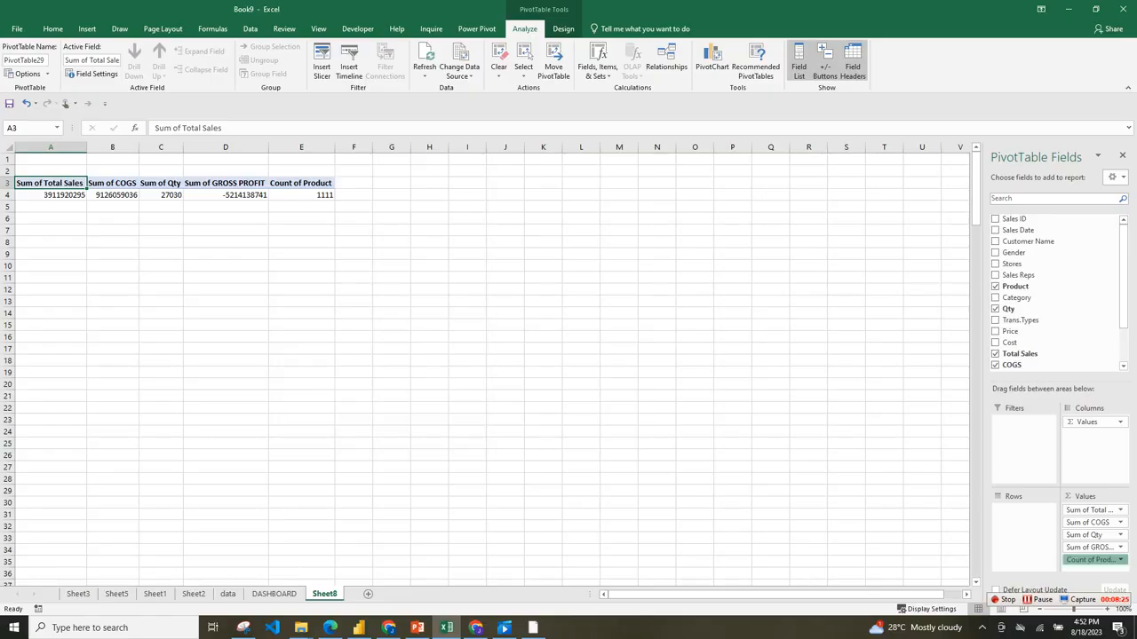
drag(1091, 559, 755, 444)
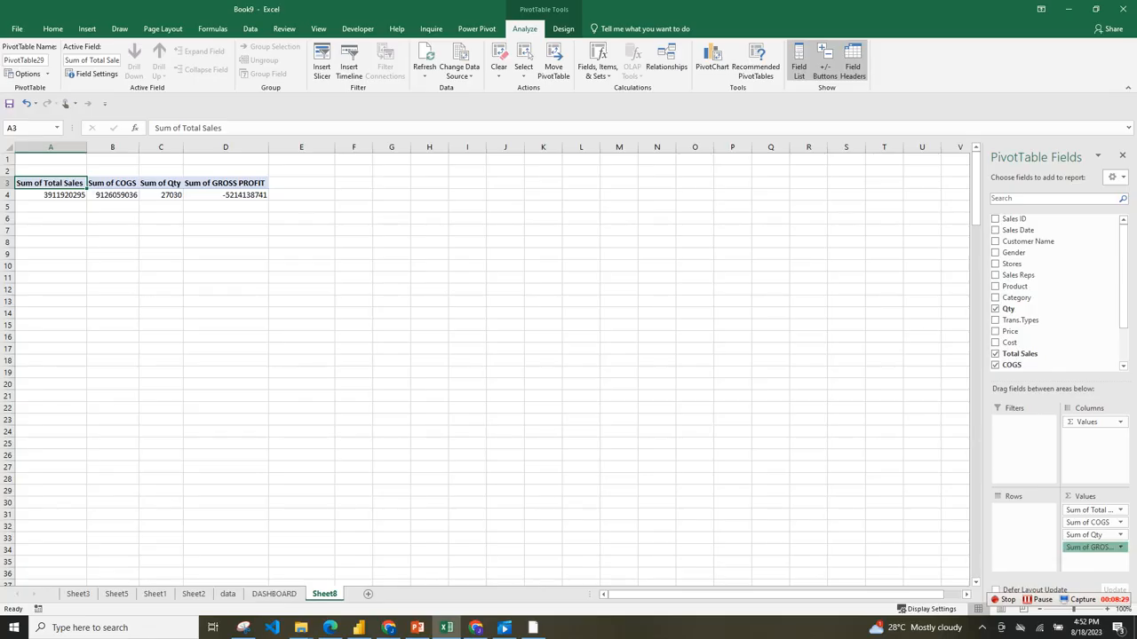
Remove Qty from the pivot table's values.
scroll(1057, 293, down, 2)
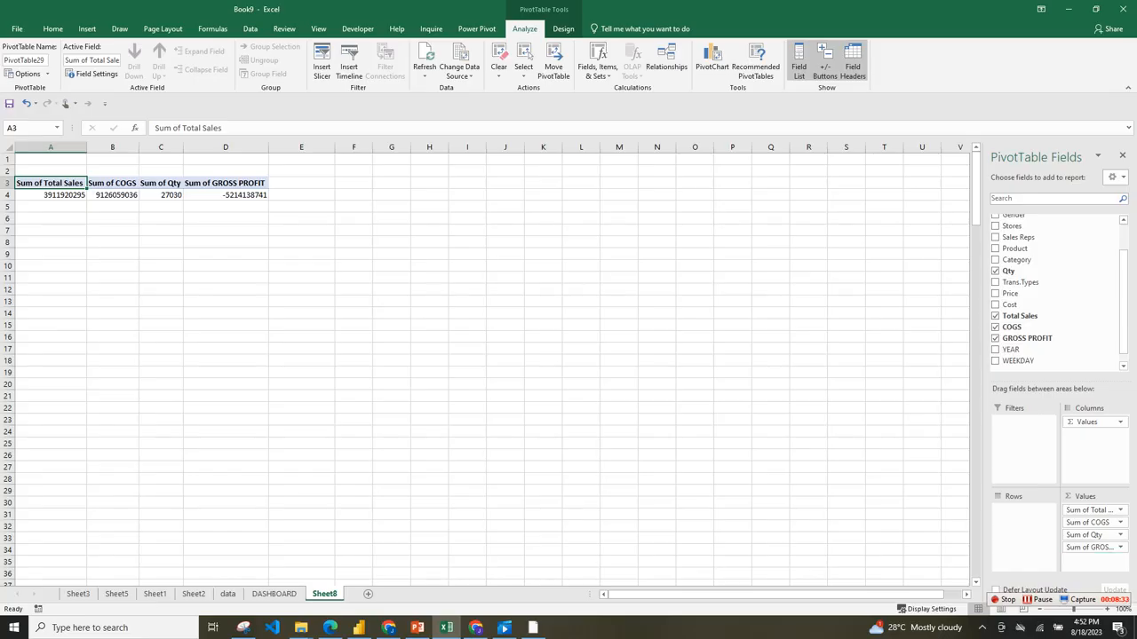
click(1094, 536)
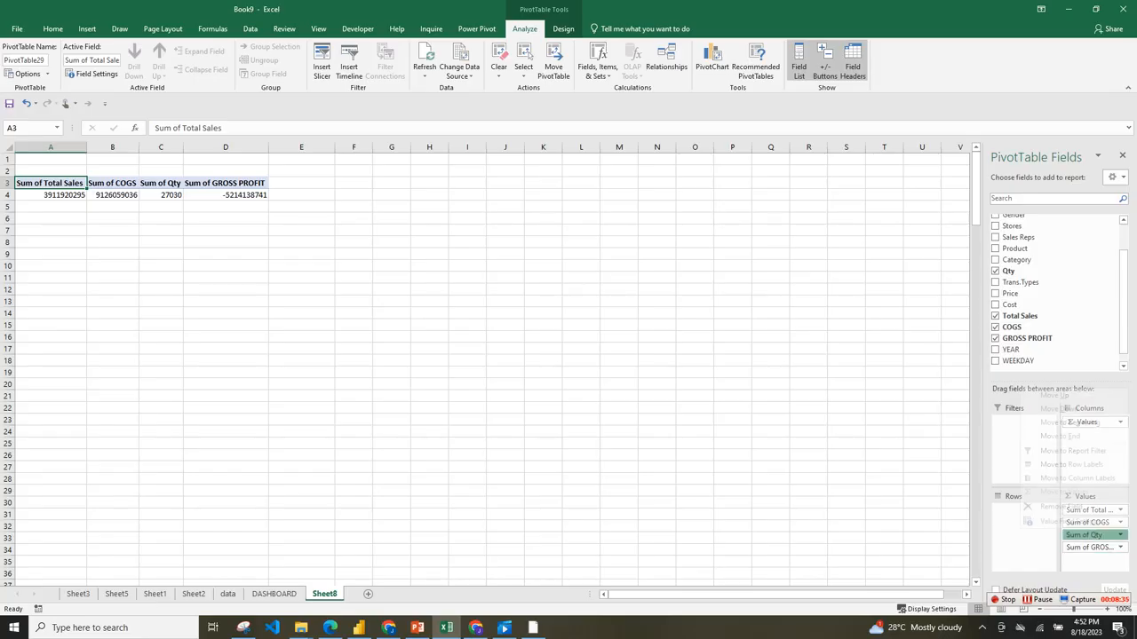
key(Escape)
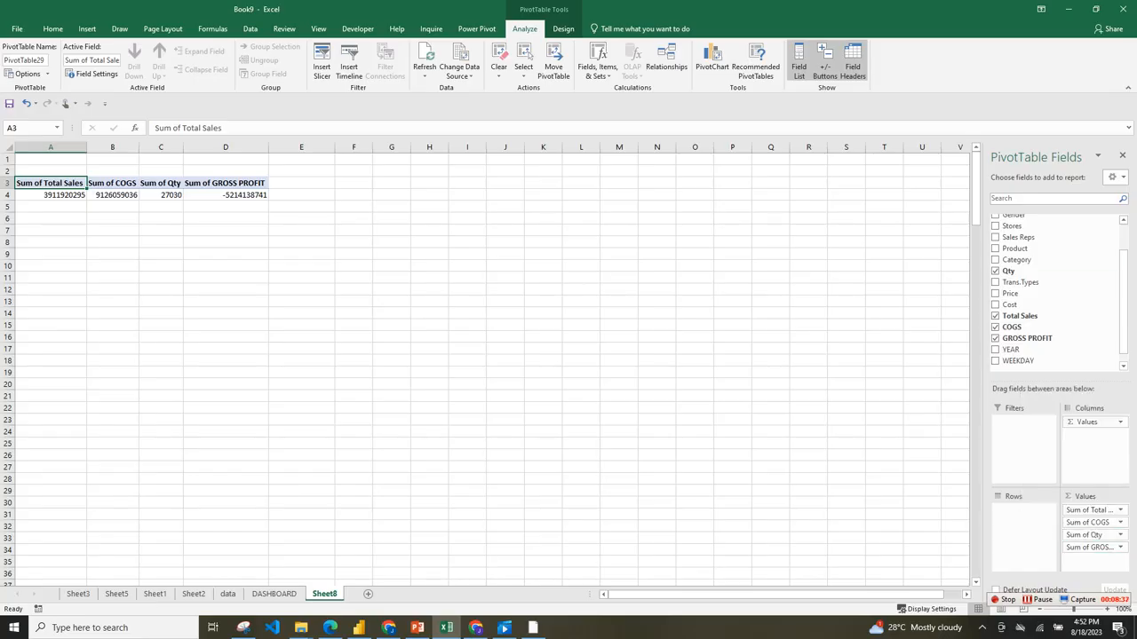
drag(1085, 535, 1048, 328)
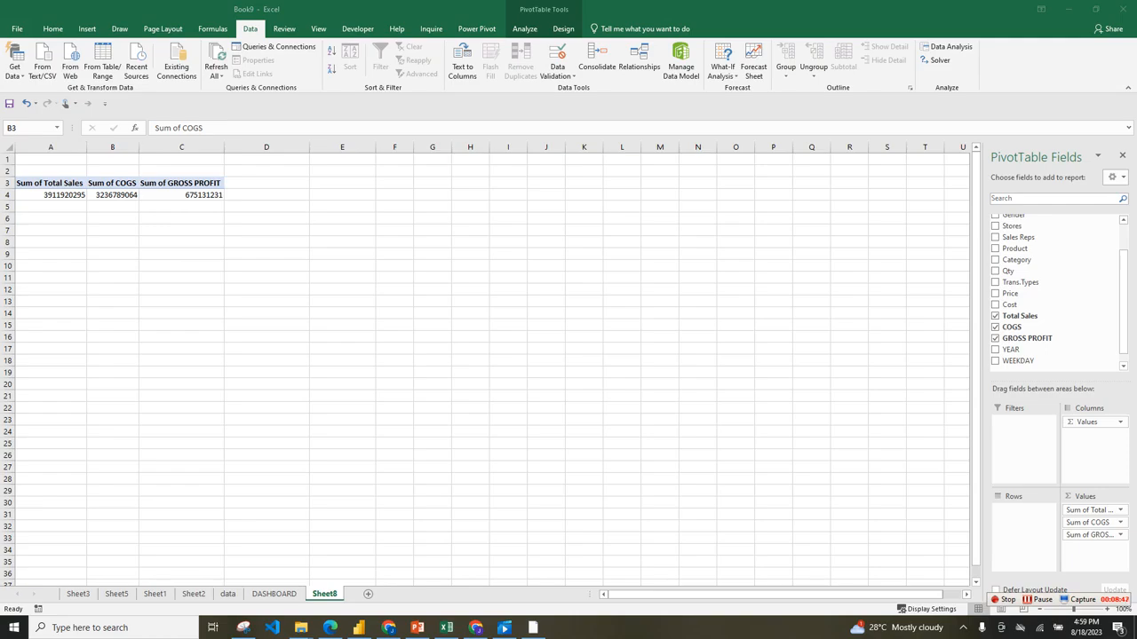
Narrow columns C and A so they just fit the pivot table's numbers.
drag(224, 147, 181, 147)
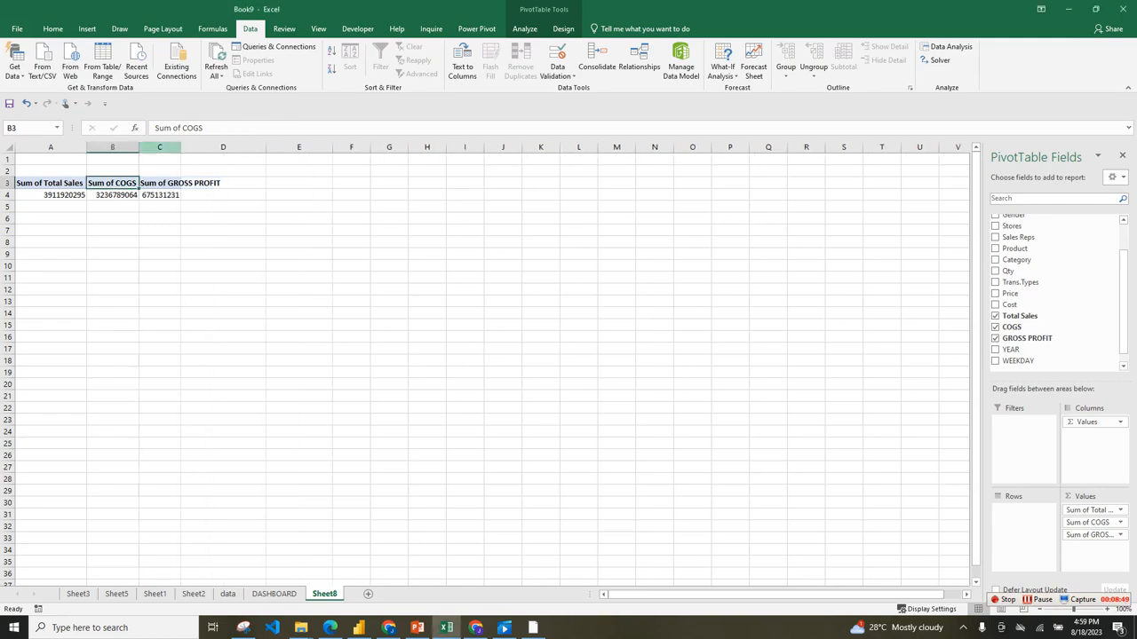
drag(86, 147, 64, 148)
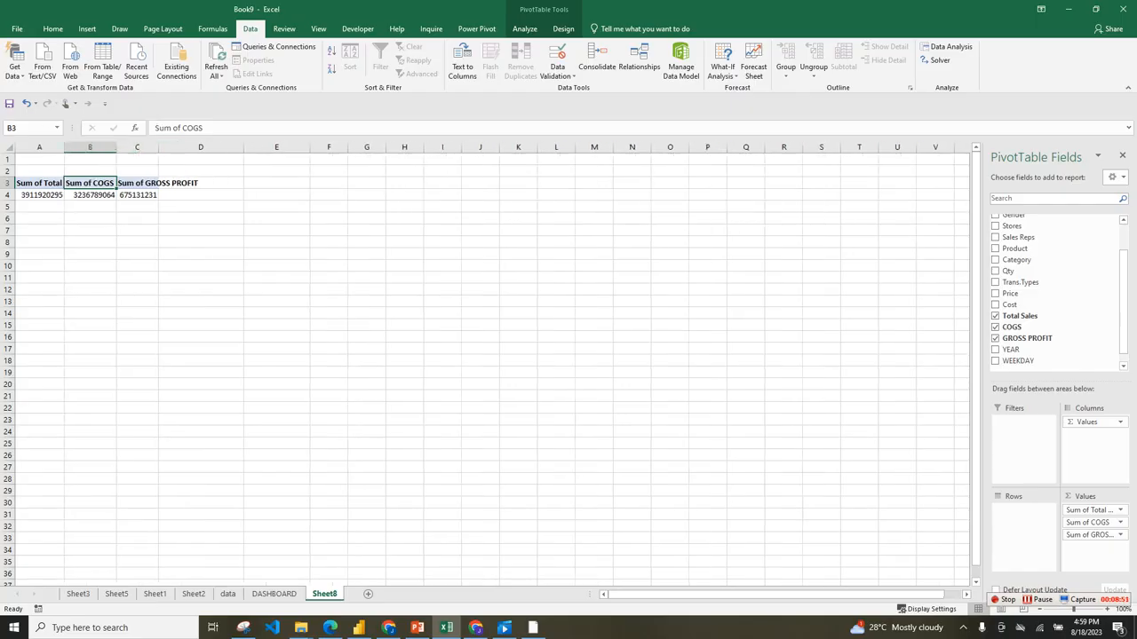
click(201, 207)
click(138, 195)
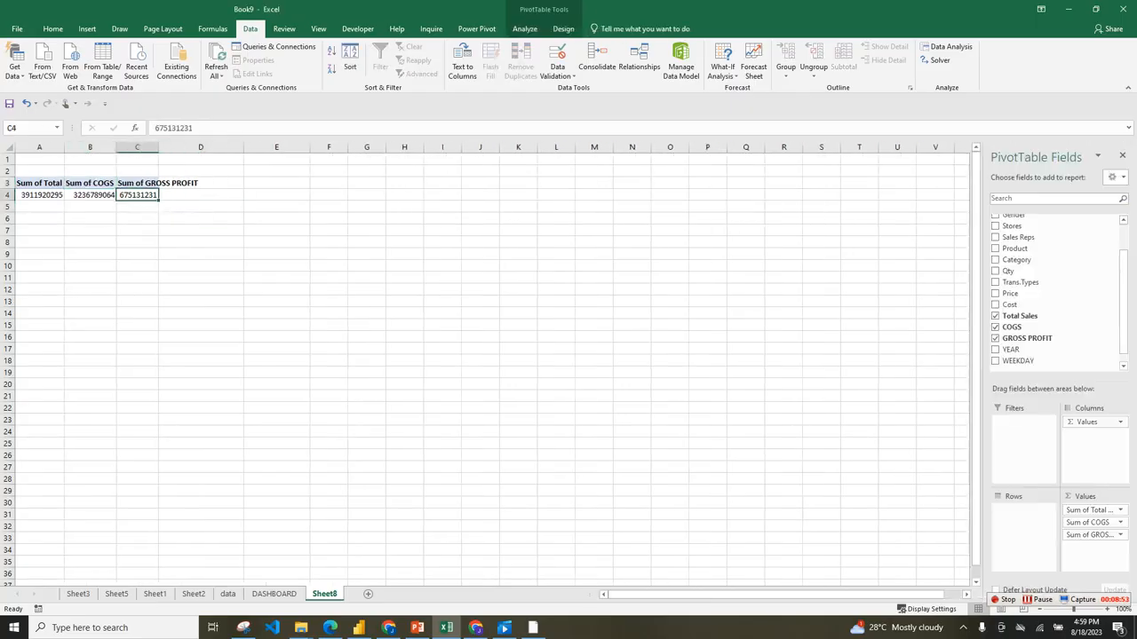
Duplicate the pivot table in A3:C4 by copying it to cell E3 on the same sheet.
drag(39, 182, 137, 195)
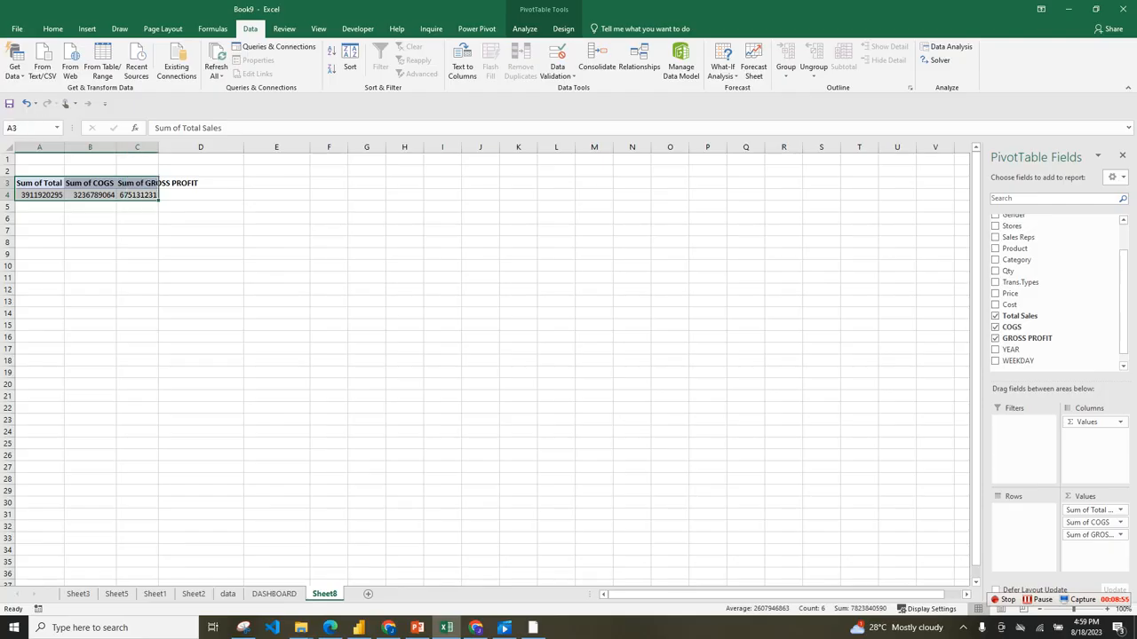
key(ctrl+c)
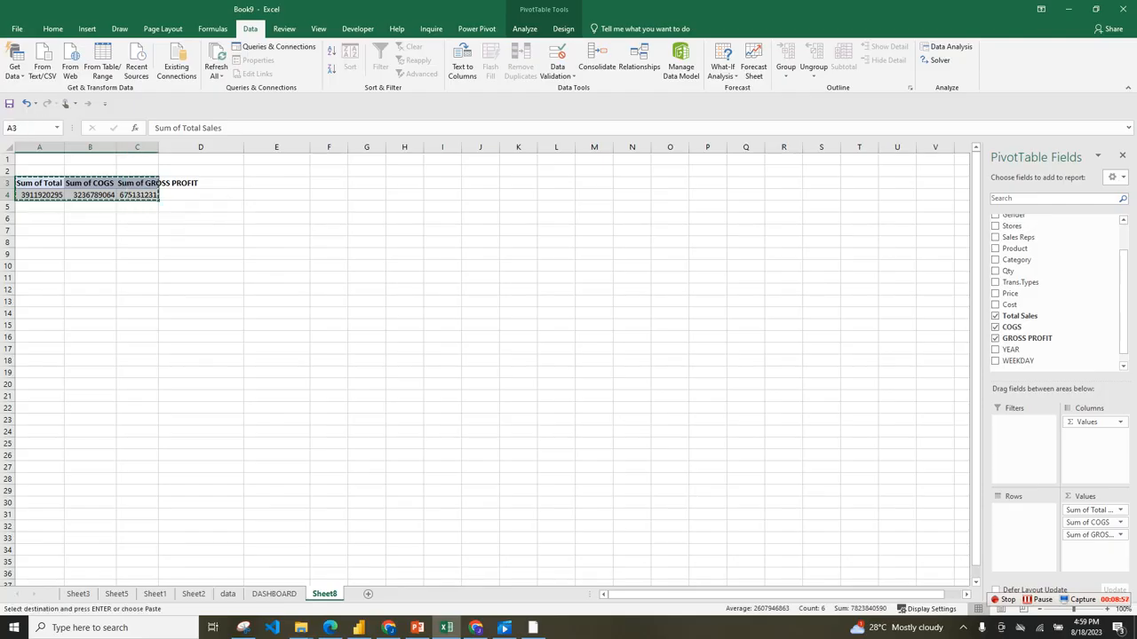
click(276, 183)
key(ctrl+v)
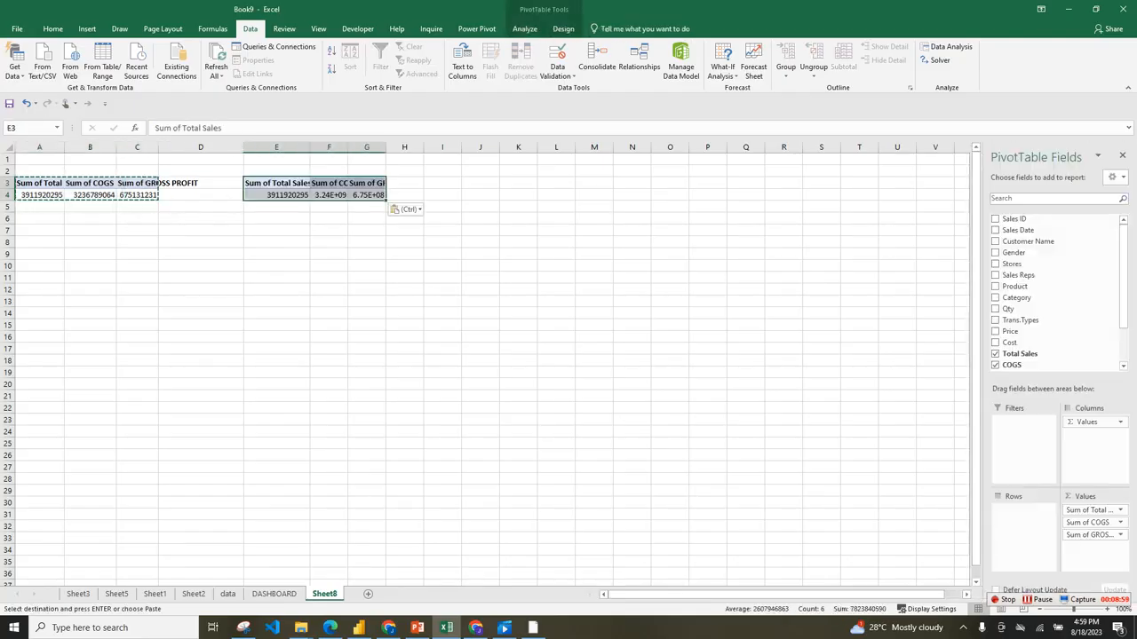
click(367, 265)
click(276, 182)
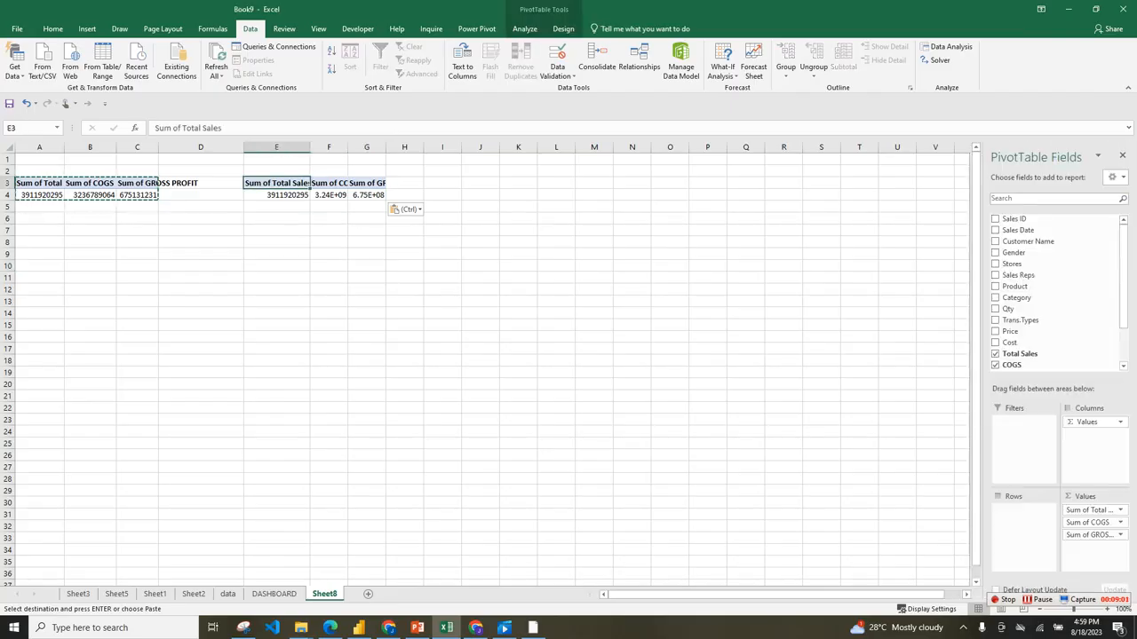
Clear all value fields from the copied pivot table at E3 and list Sales ID in its rows.
drag(1089, 535, 1054, 277)
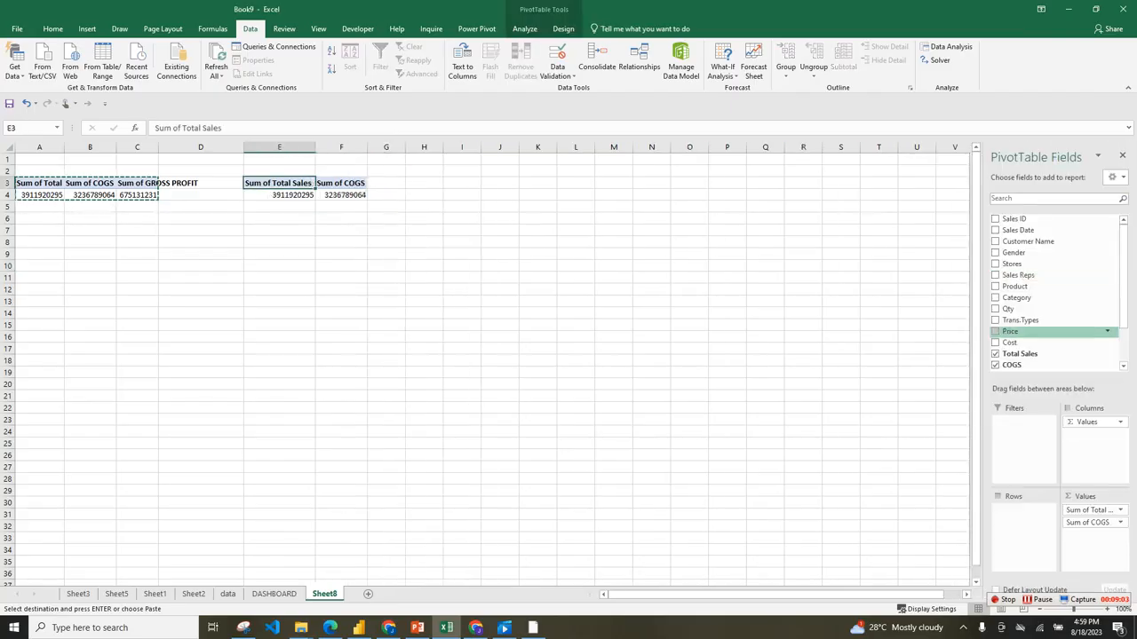
drag(1092, 422, 1054, 309)
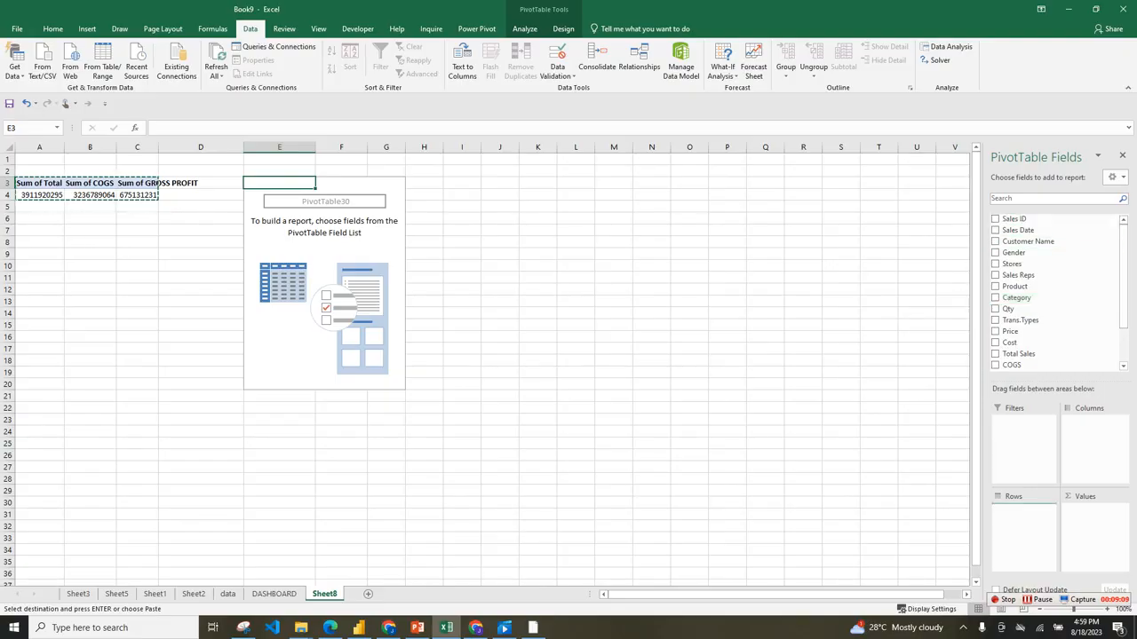
drag(1014, 219, 1022, 524)
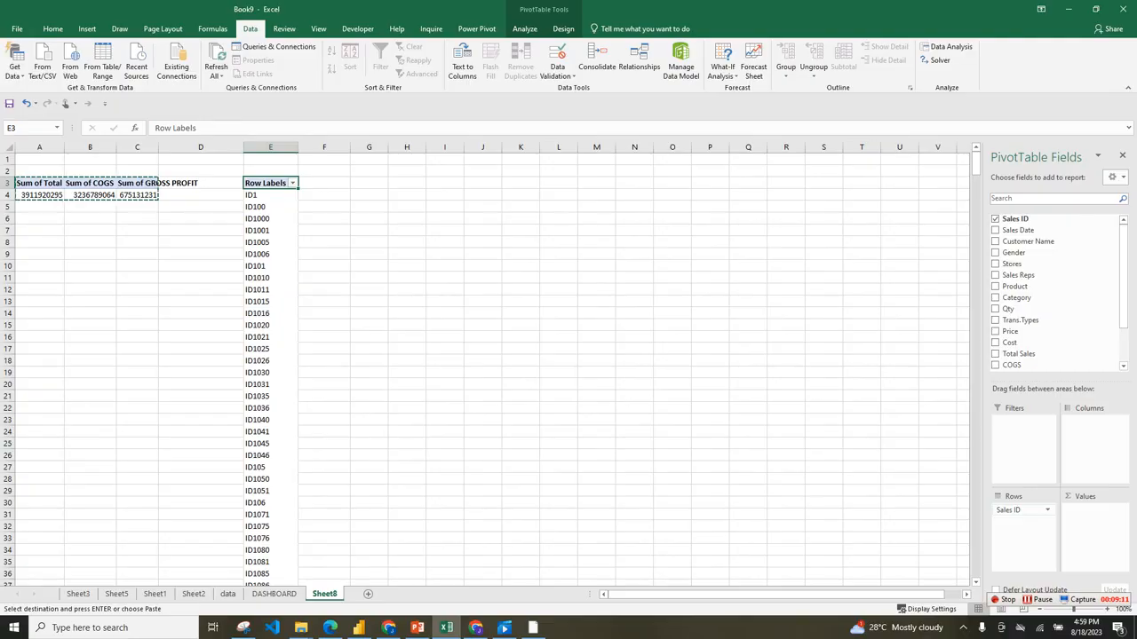
Copy the whole of column E with the Sales ID pivot table and paste it into column G from cell G1.
click(271, 148)
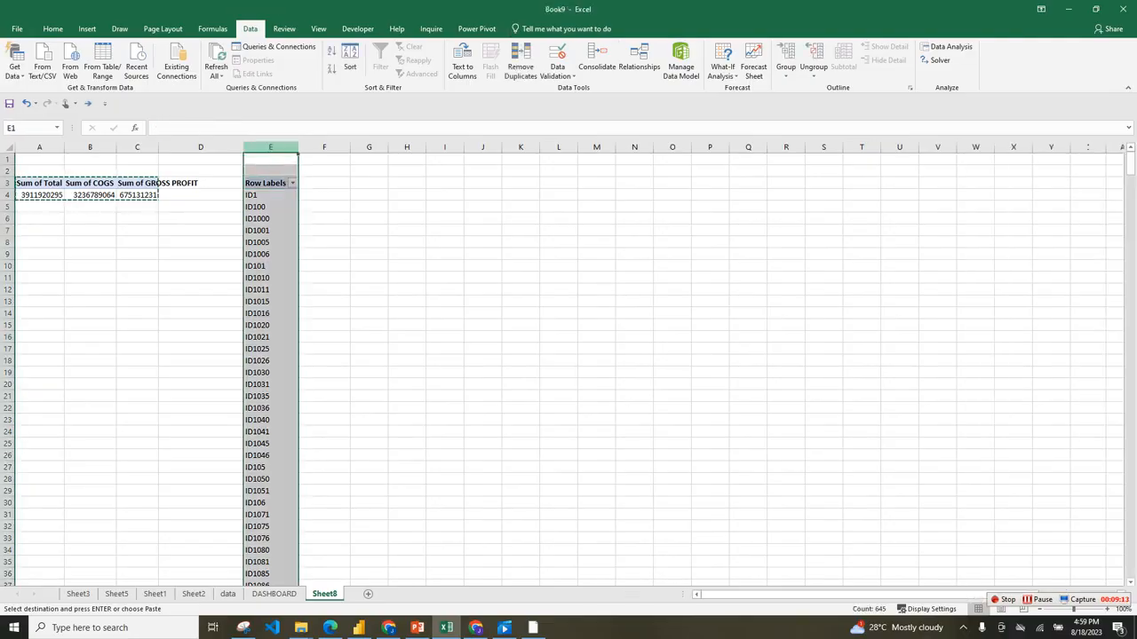
click(368, 183)
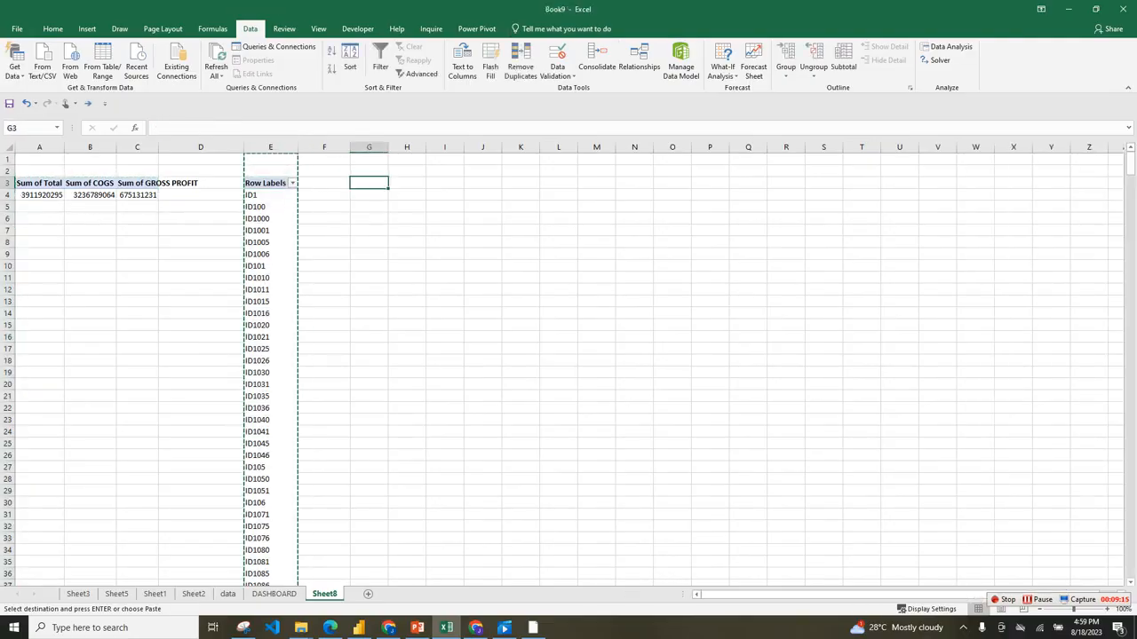
key(ctrl+v)
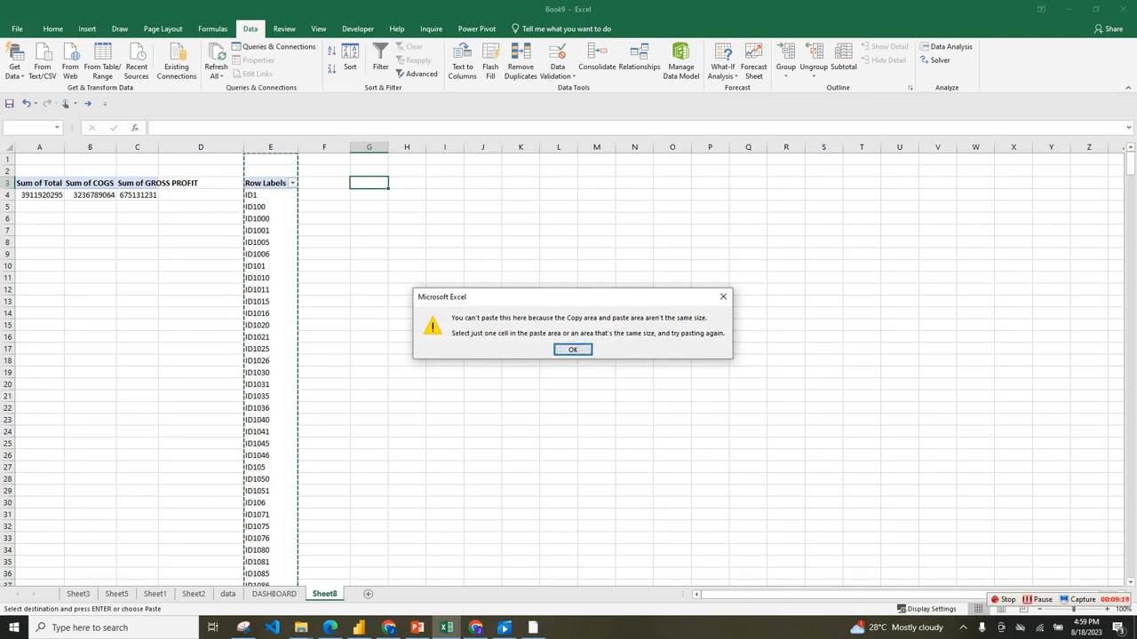
key(Return)
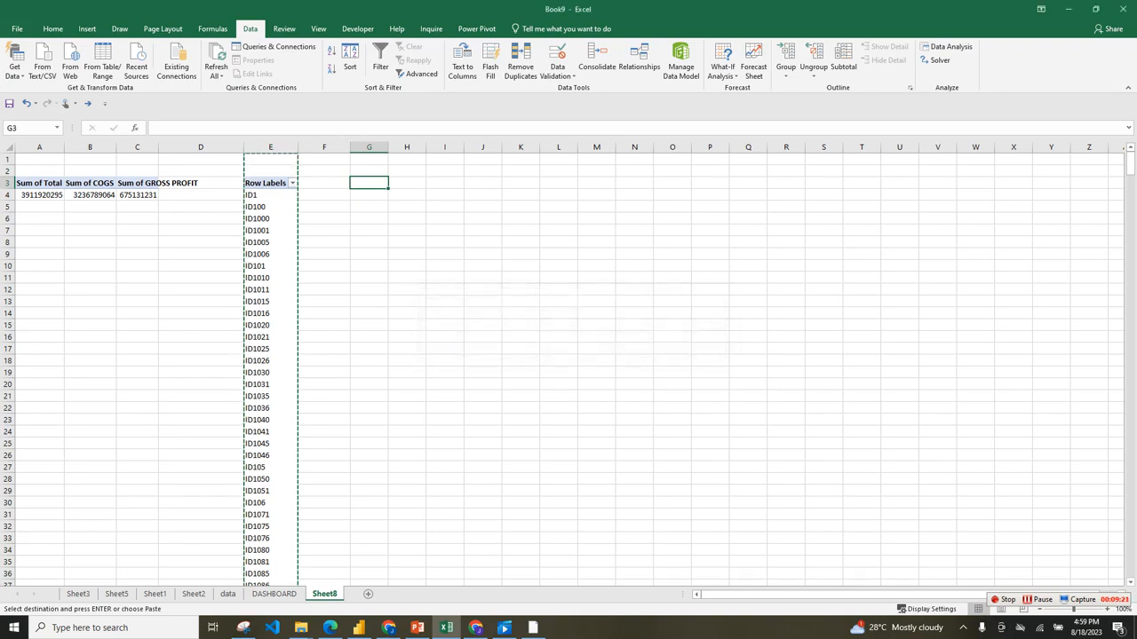
click(369, 159)
key(ctrl+v)
Replace Sales ID with Product in the rows of the column G pivot table.
click(377, 231)
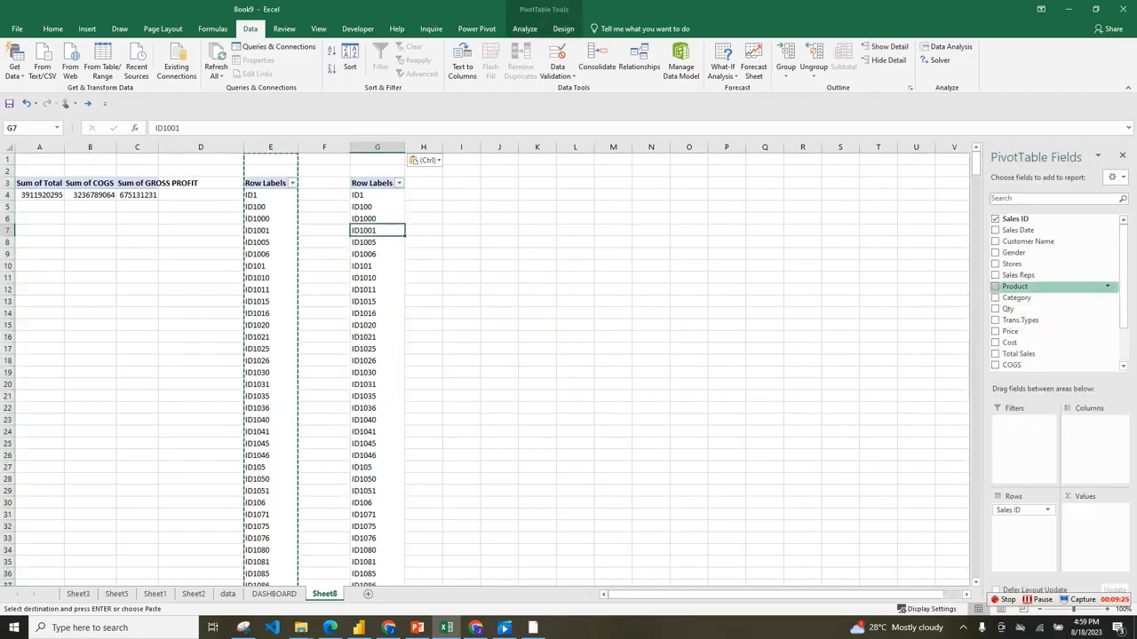
click(996, 286)
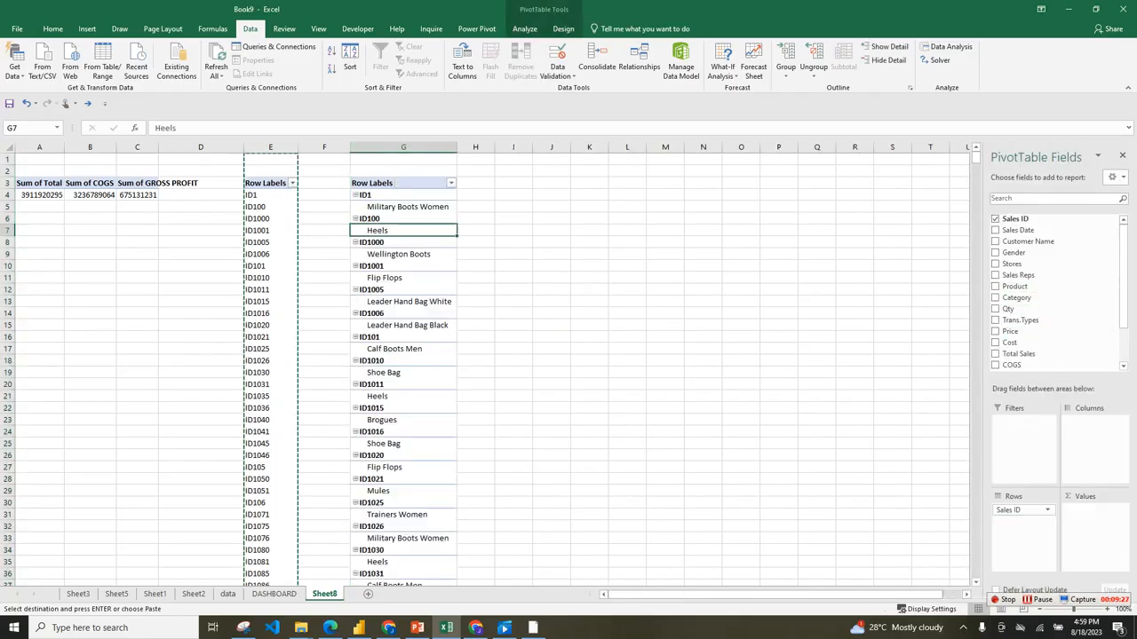
click(996, 219)
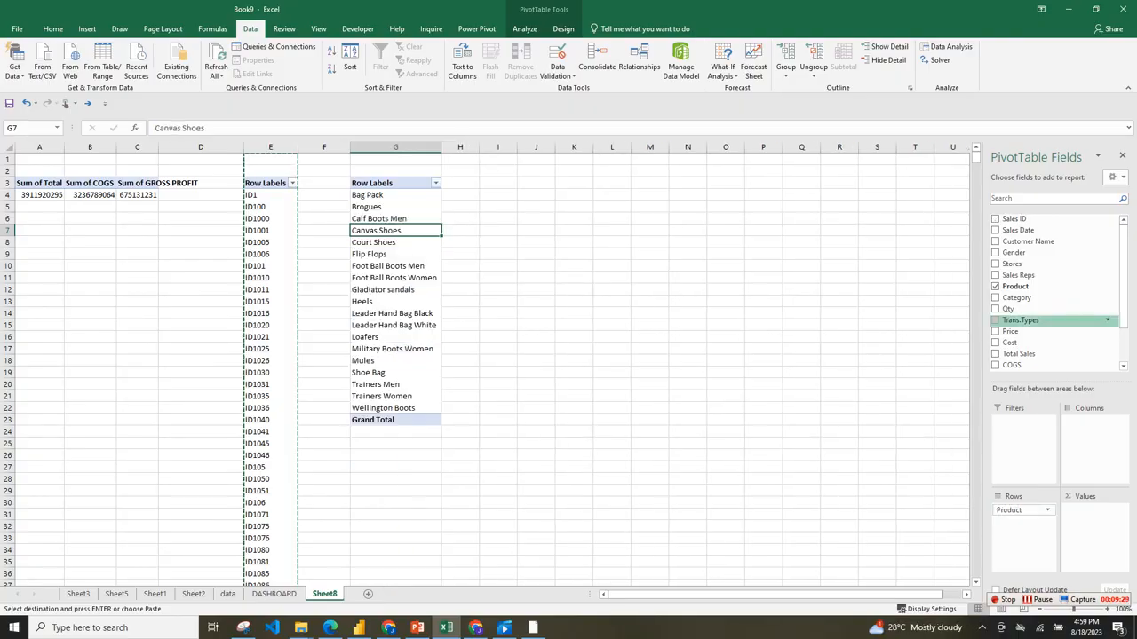
Copy the whole of column G with the Product pivot table and paste it into column I.
click(396, 147)
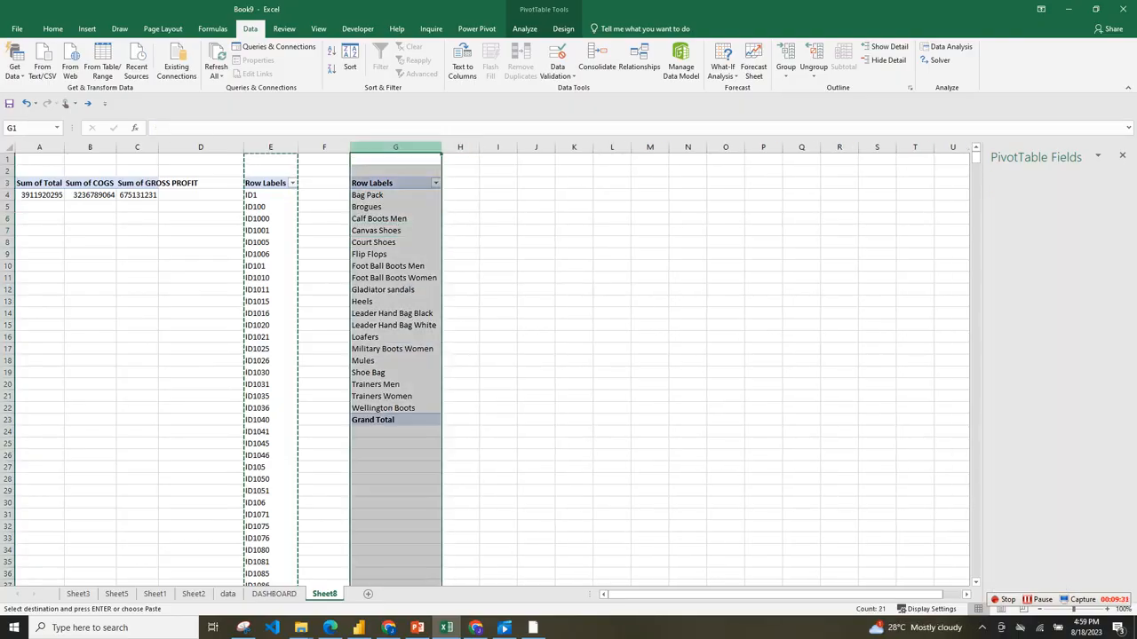
key(ctrl+c)
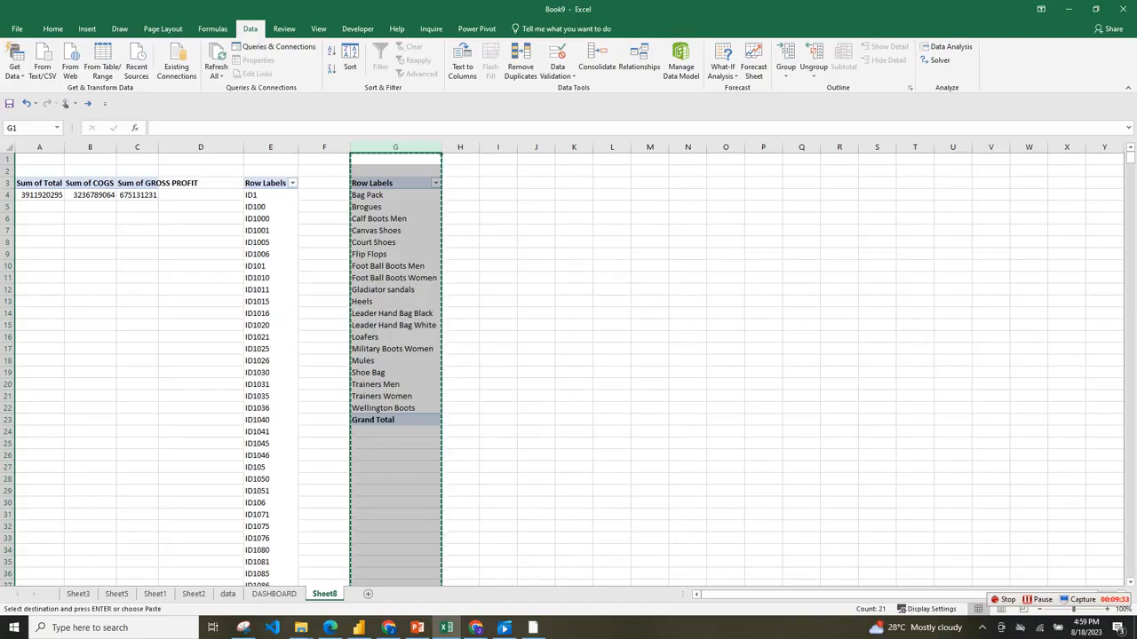
click(497, 159)
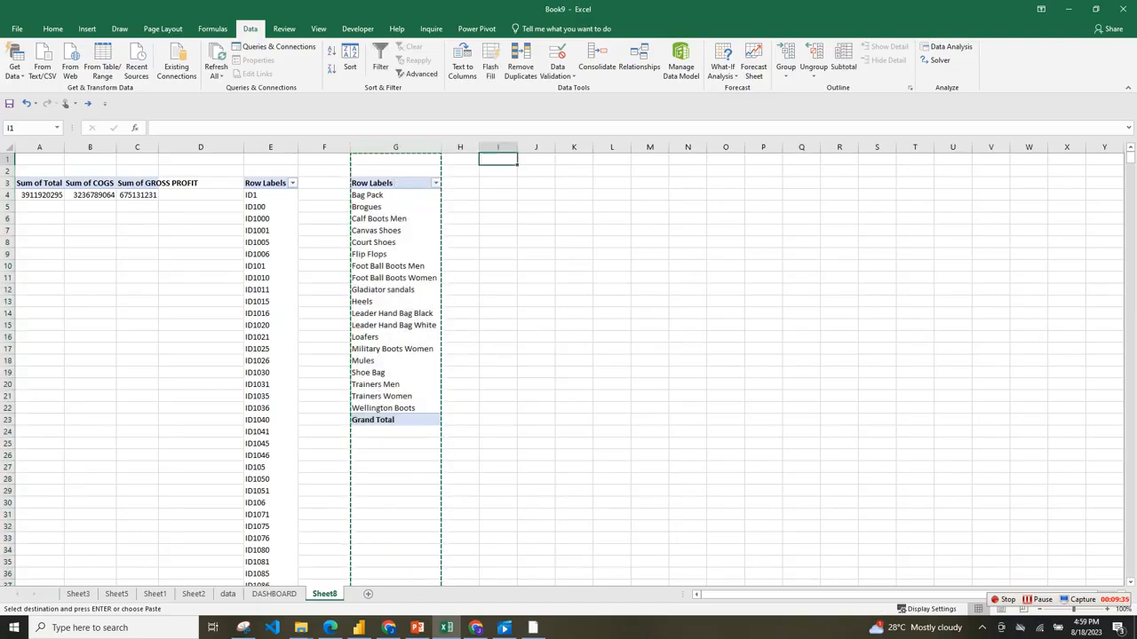
click(497, 147)
key(ctrl+v)
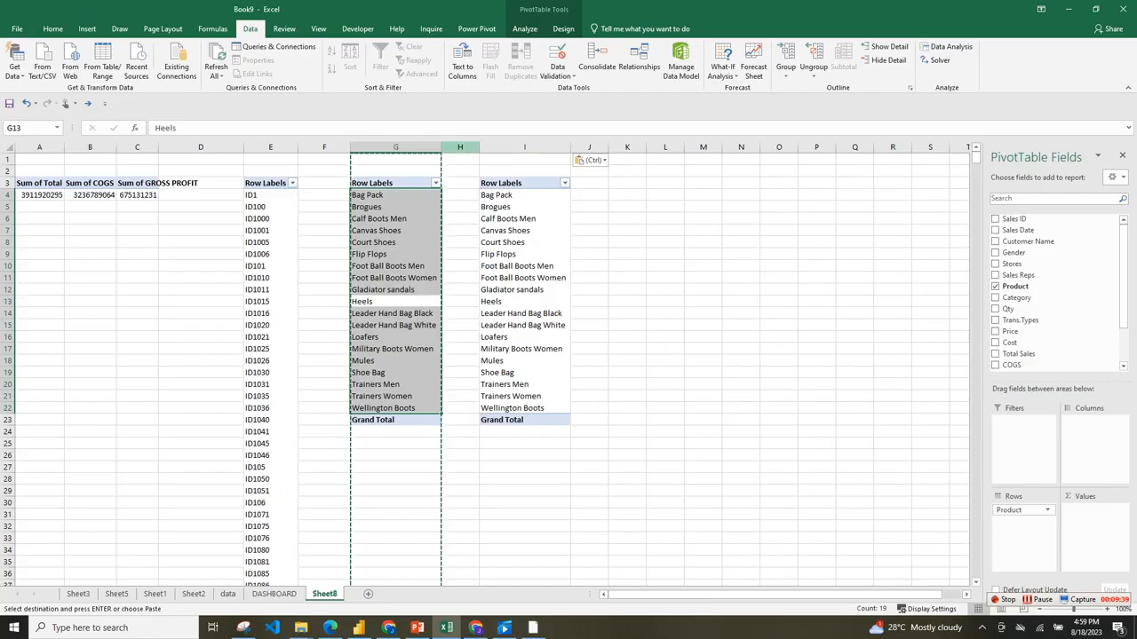
Insert a blank column on each side of the first Product pivot table, narrow the wide one after it, and select the second Product pivot's column.
right_click(461, 147)
click(492, 226)
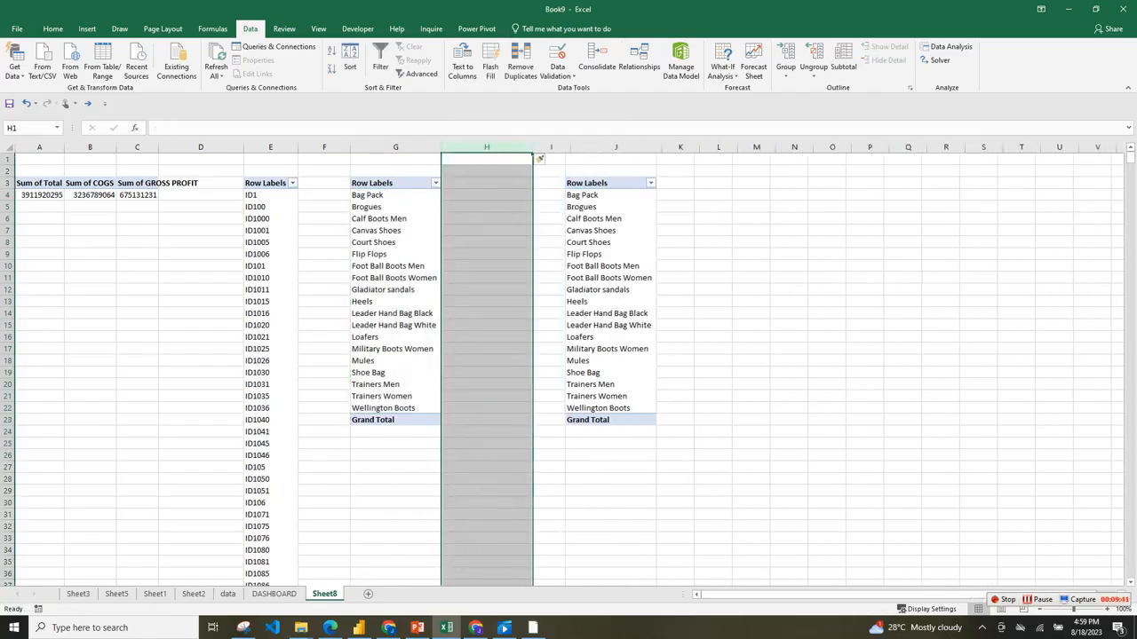
click(324, 147)
right_click(350, 156)
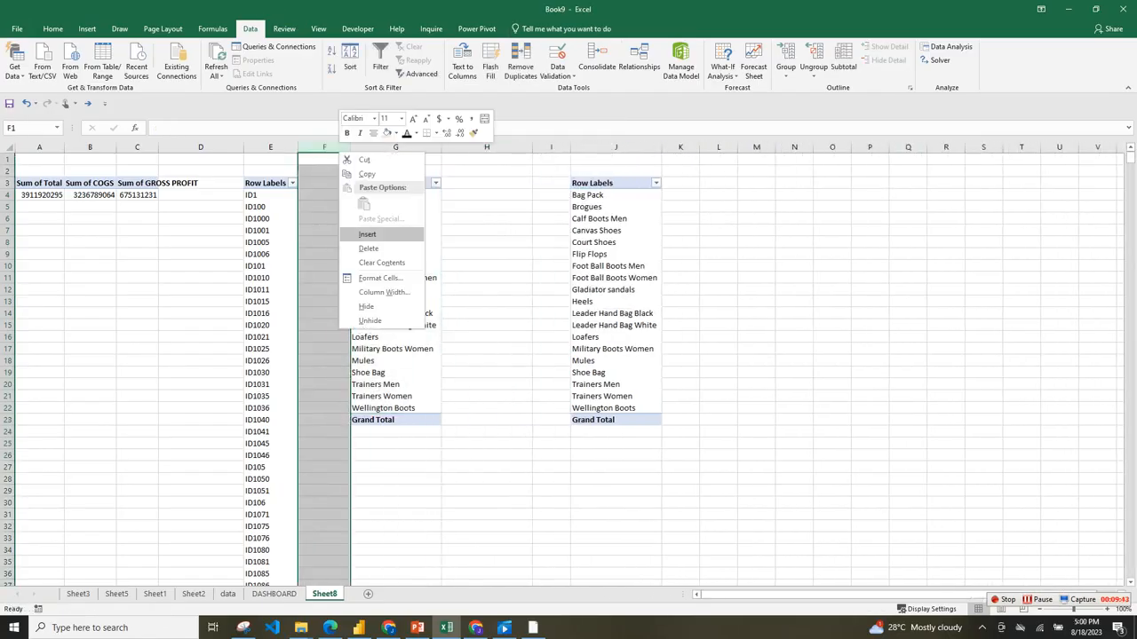
click(382, 234)
click(671, 159)
drag(586, 146, 531, 147)
click(615, 146)
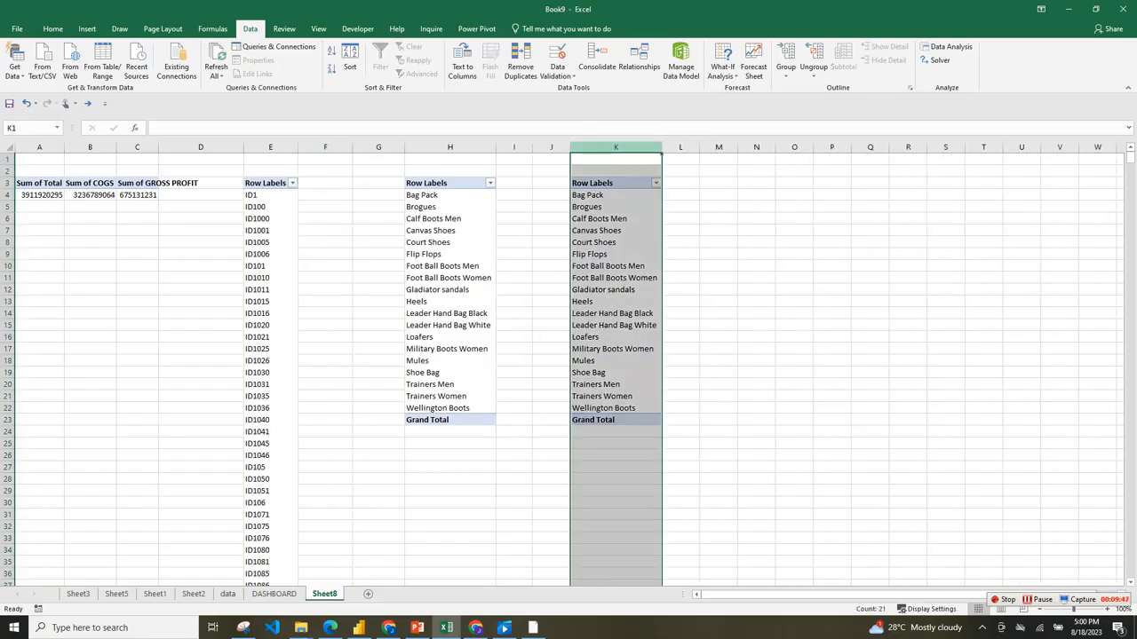
Replace Product with Qty in the rows of the column K pivot table.
click(616, 254)
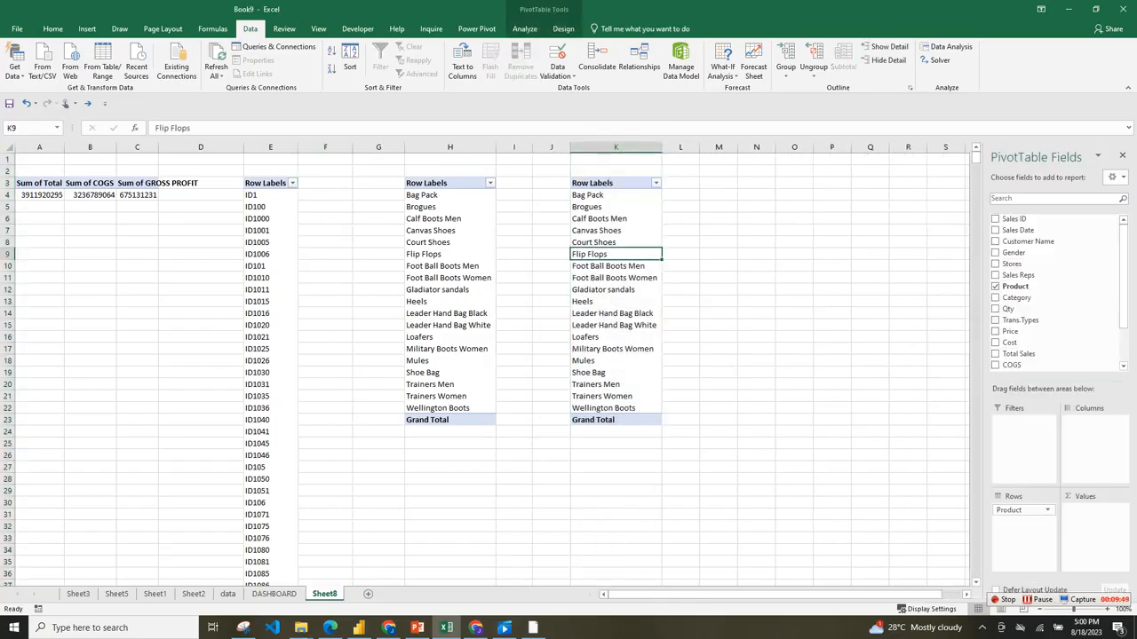
click(273, 594)
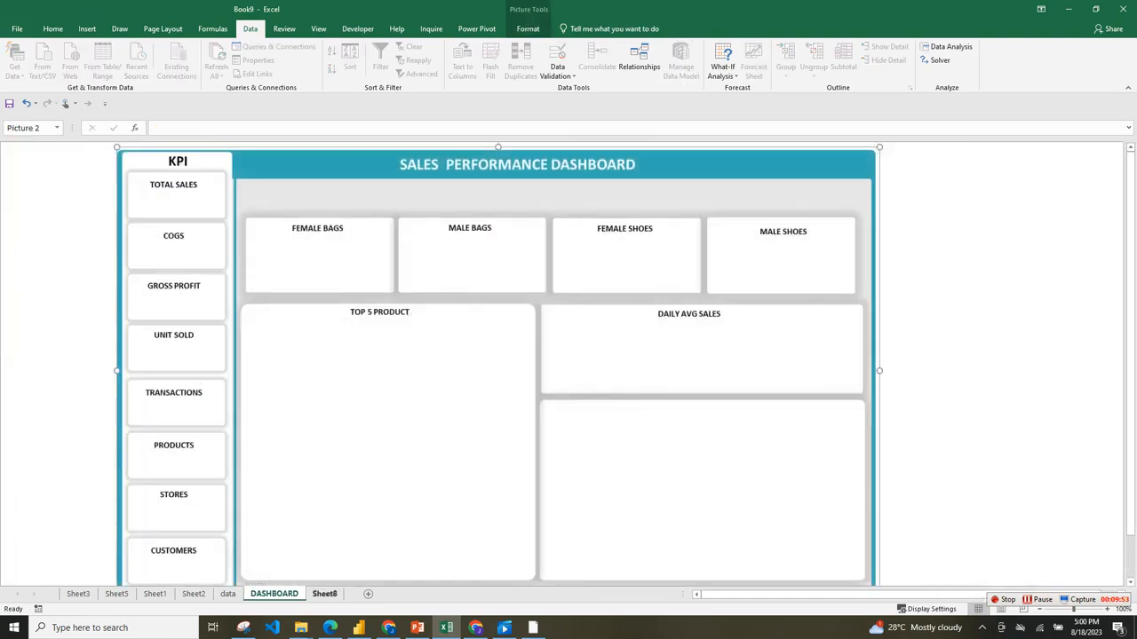
click(324, 594)
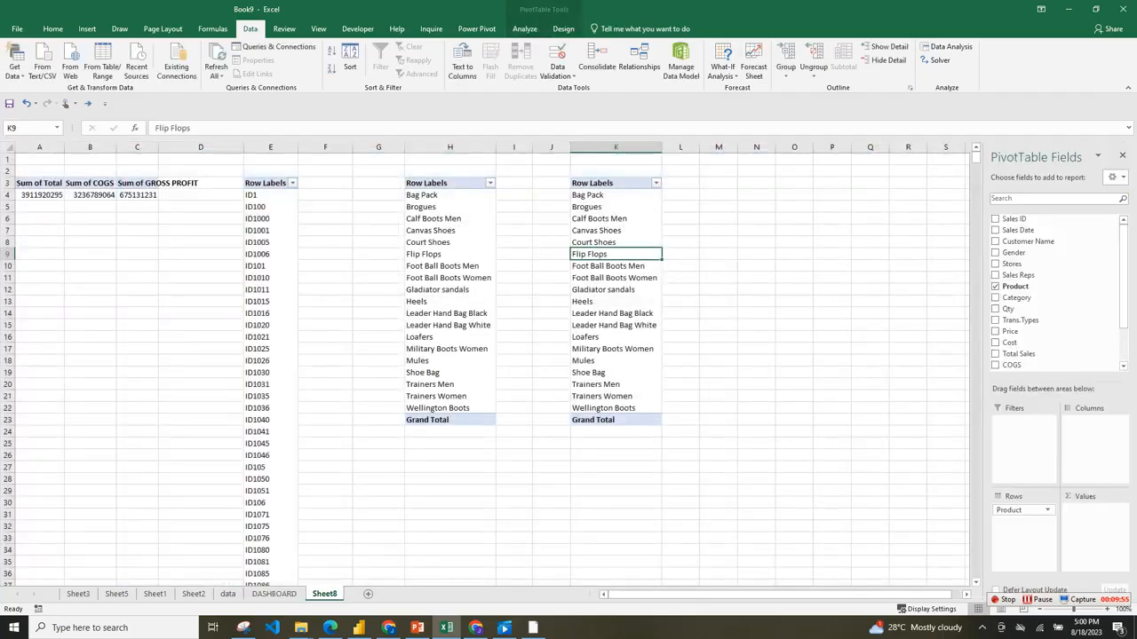
click(615, 148)
click(615, 290)
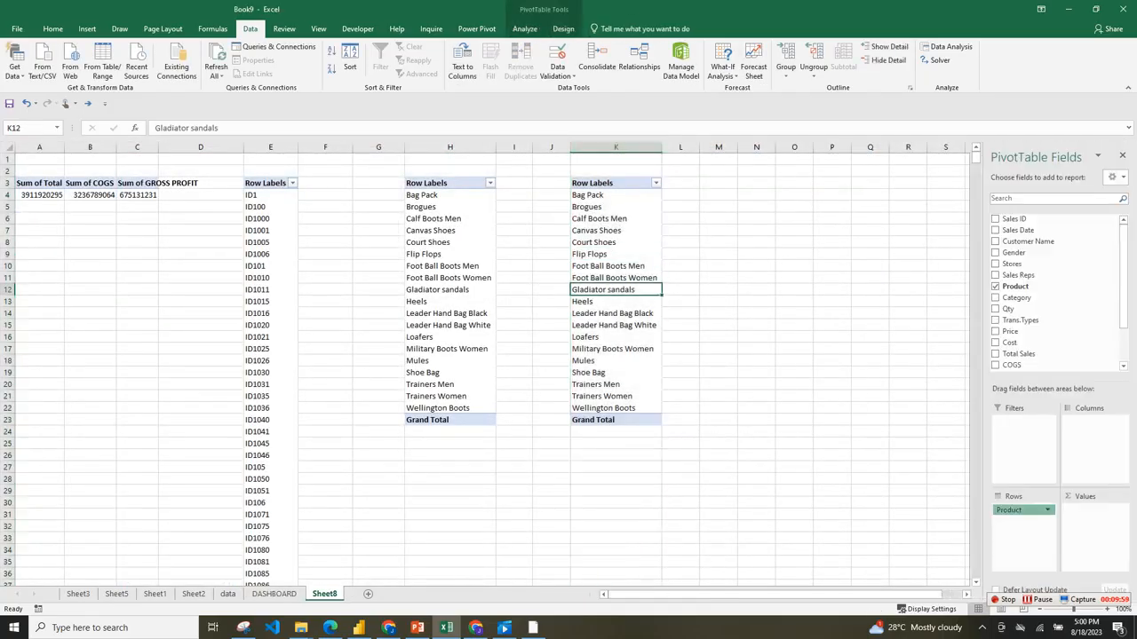
click(995, 286)
click(995, 309)
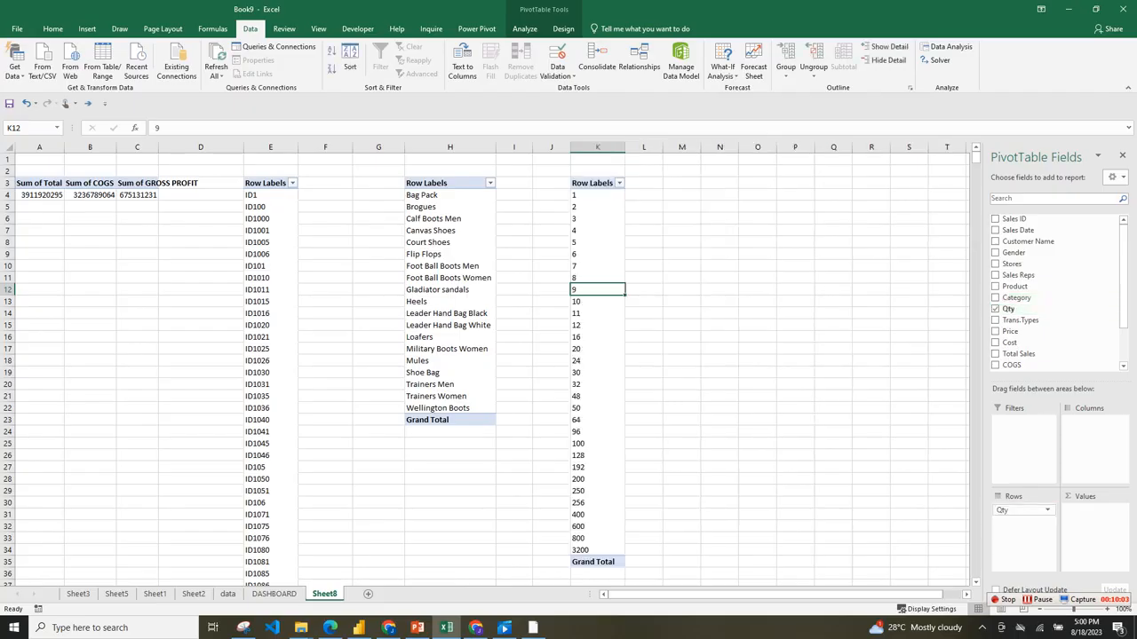
Copy the whole of column K with the Qty pivot table and paste it into column N.
click(597, 147)
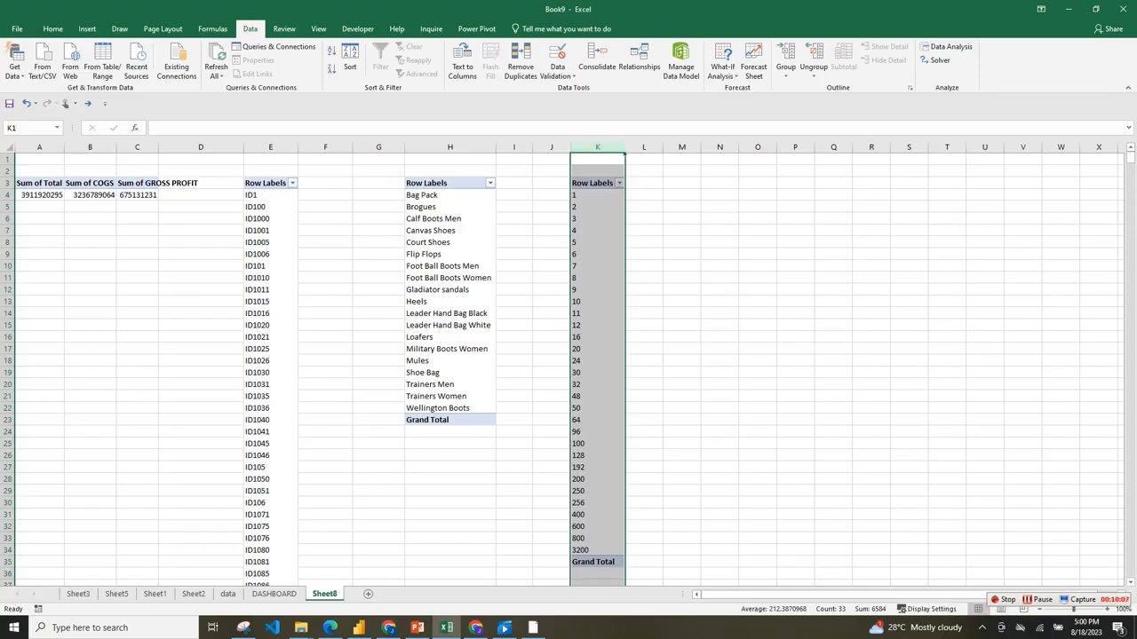
key(ctrl+c)
drag(681, 160, 648, 256)
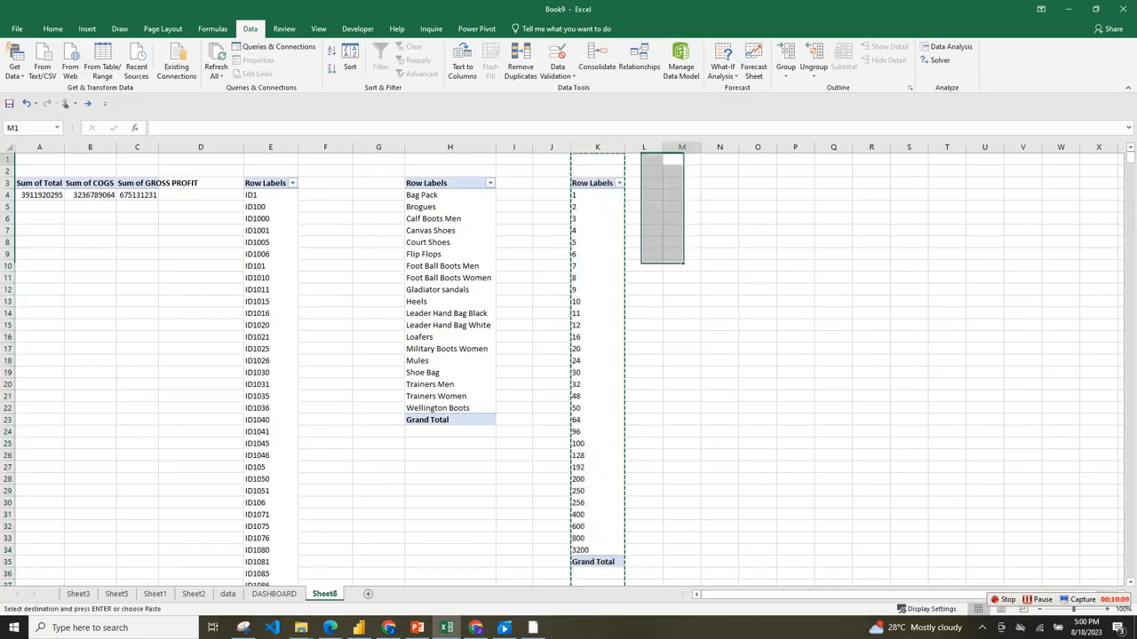
click(720, 148)
key(ctrl+v)
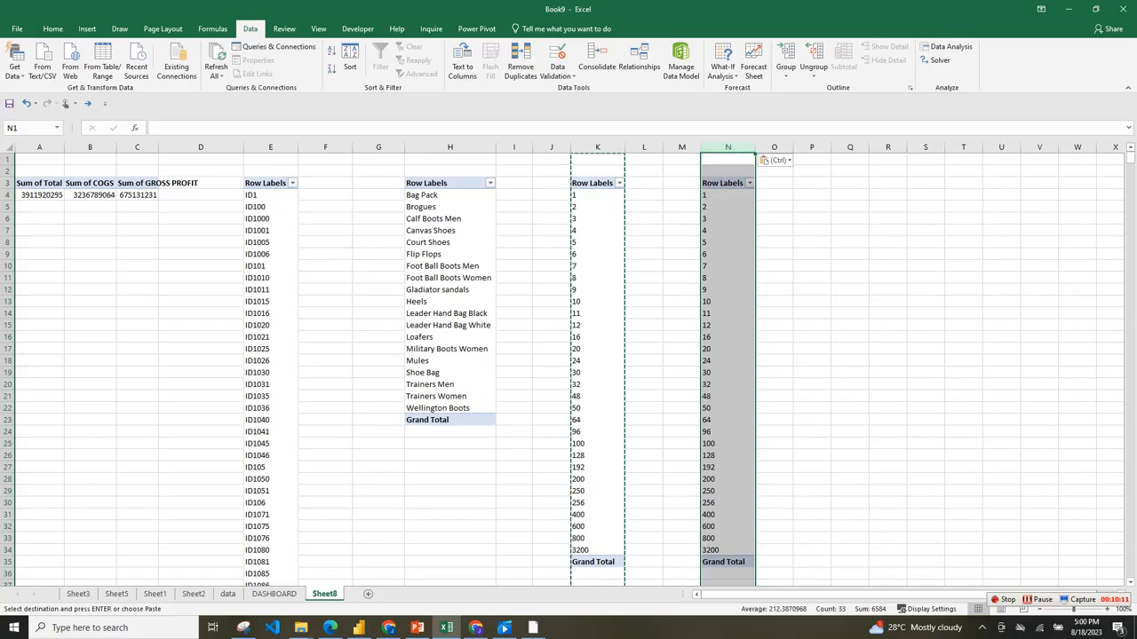
Replace Qty with Stores in the rows of the column N pivot table.
click(727, 242)
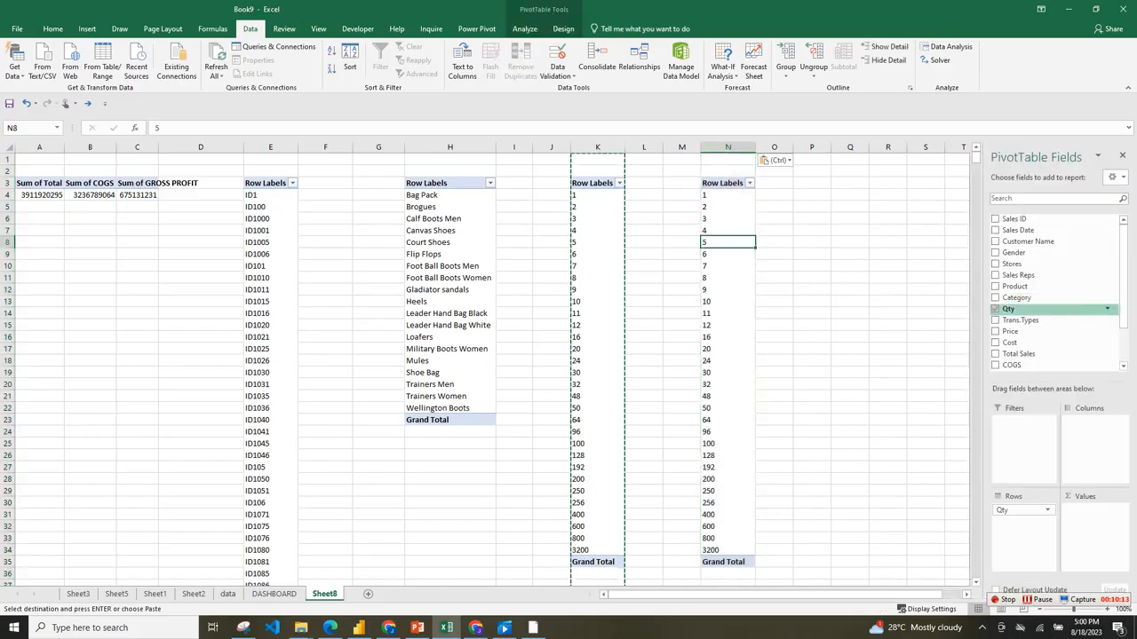
drag(1123, 297, 1124, 333)
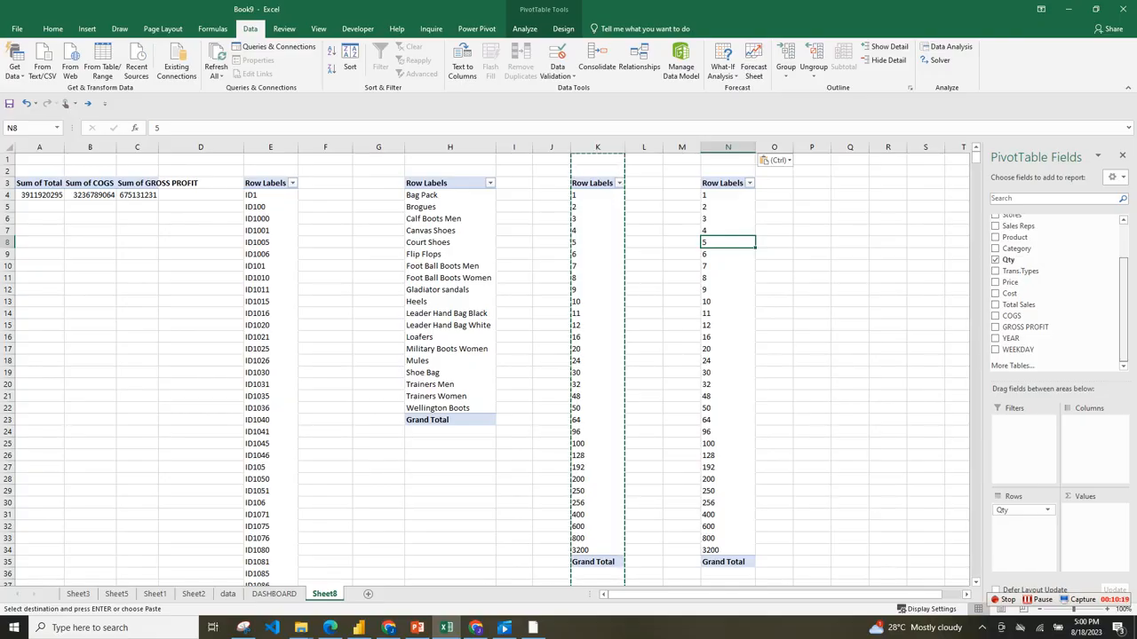
scroll(1057, 288, up, 3)
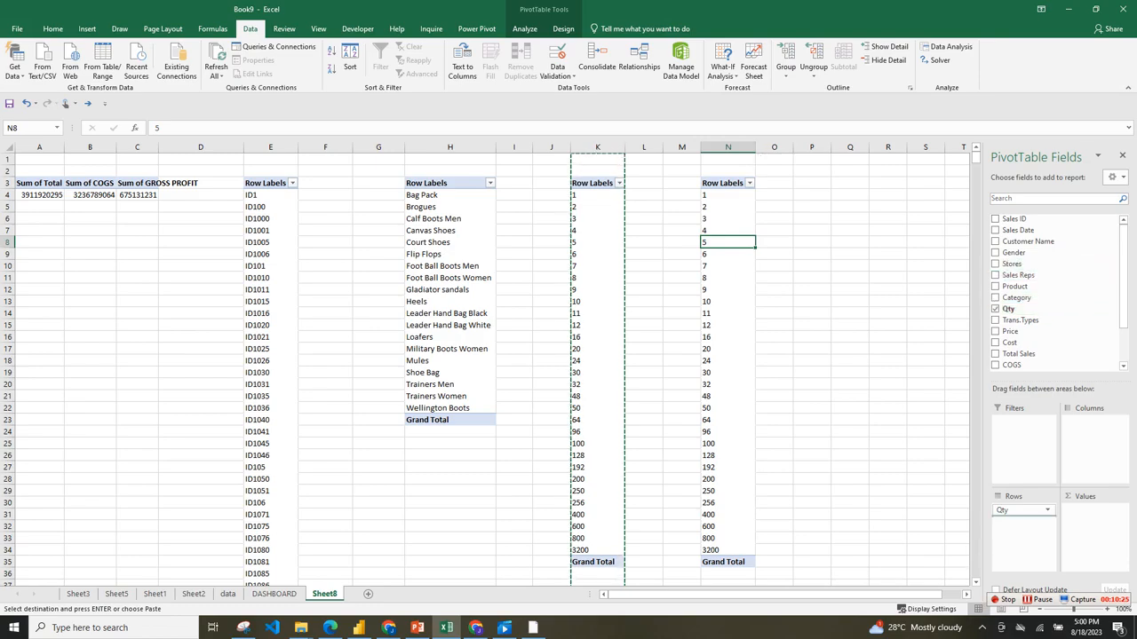
click(996, 264)
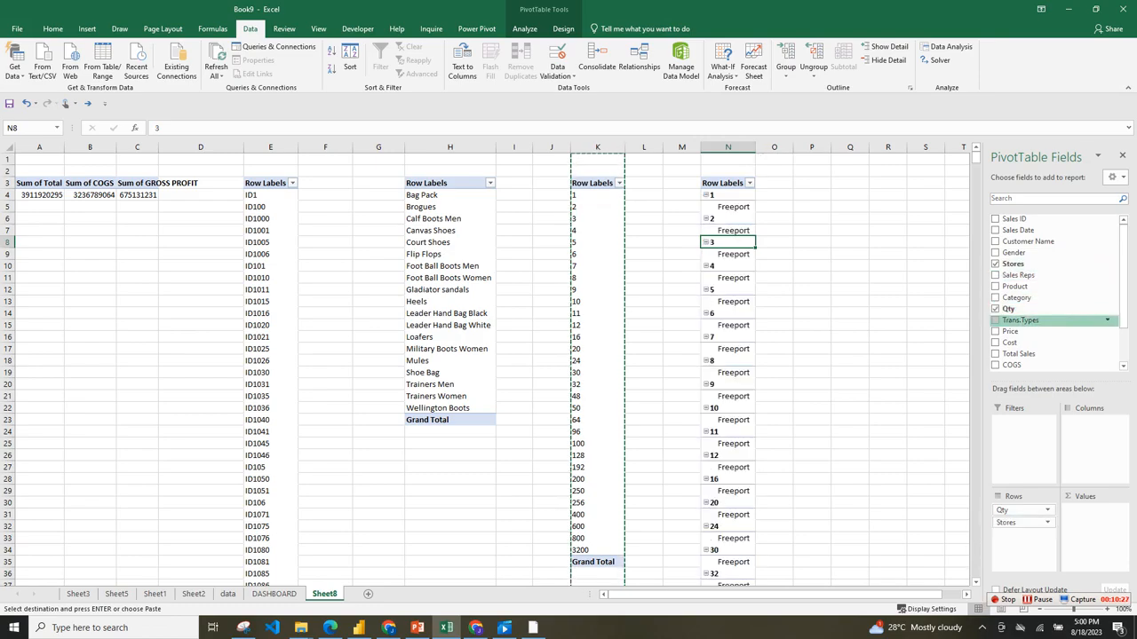
drag(1012, 511, 1034, 287)
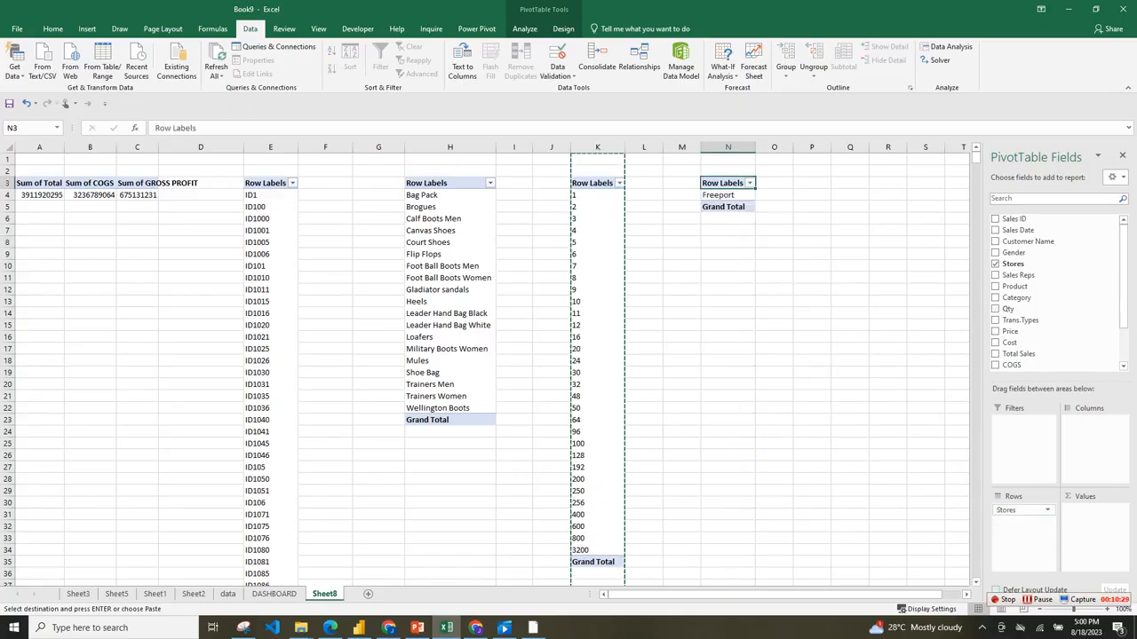
Try summarising Stores as a value in the column N pivot table and return the field to its rows.
click(681, 409)
click(728, 195)
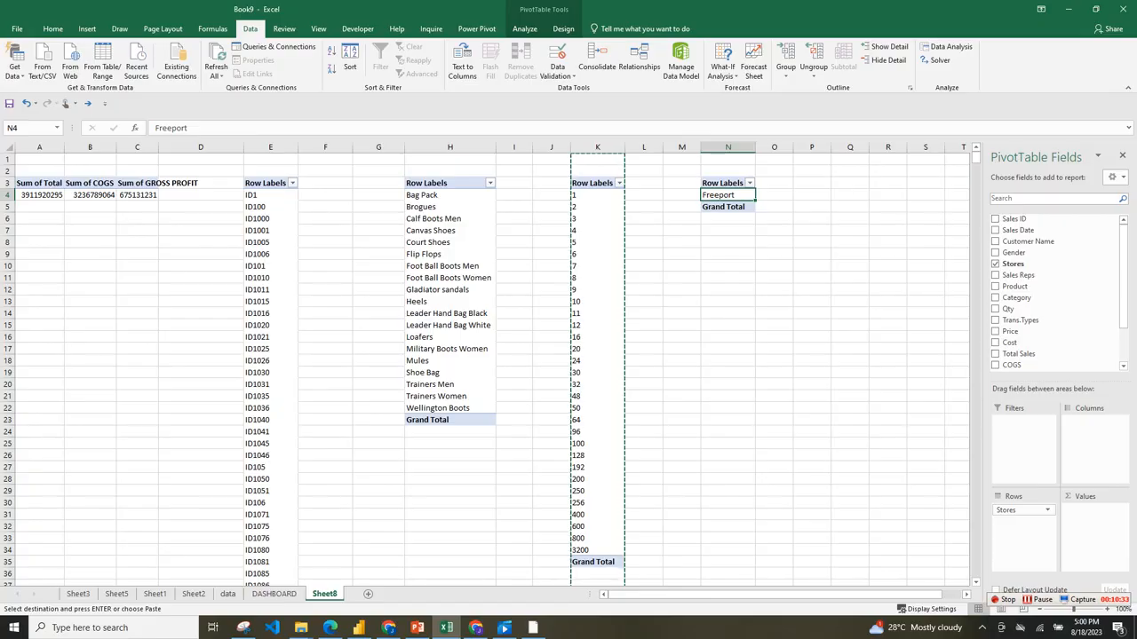
drag(1021, 510, 1093, 509)
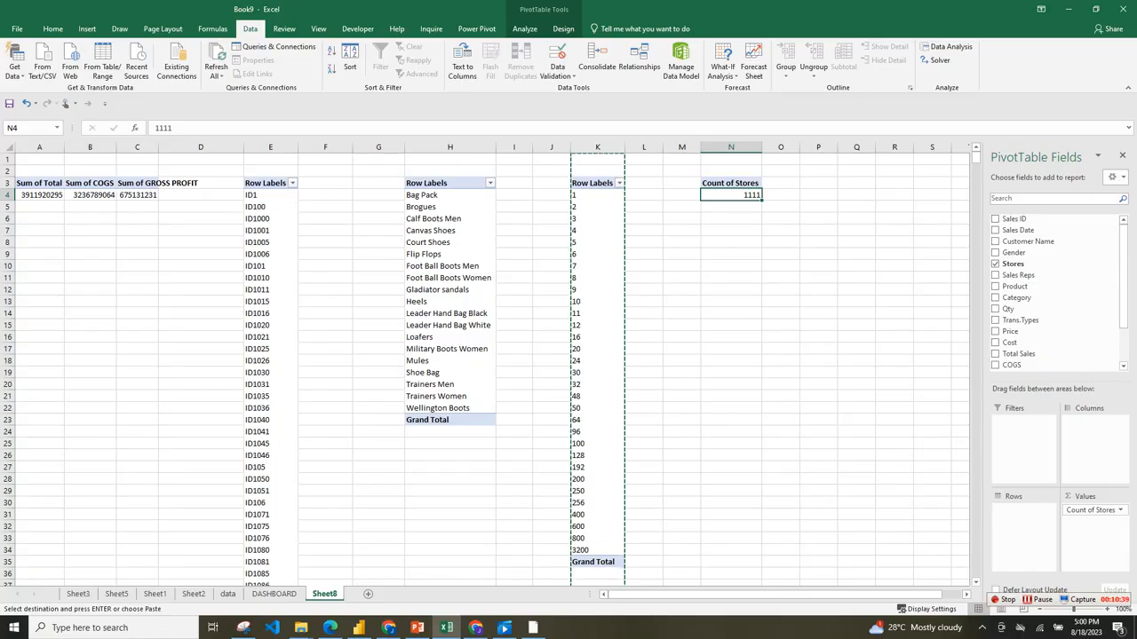
drag(1092, 510, 1023, 509)
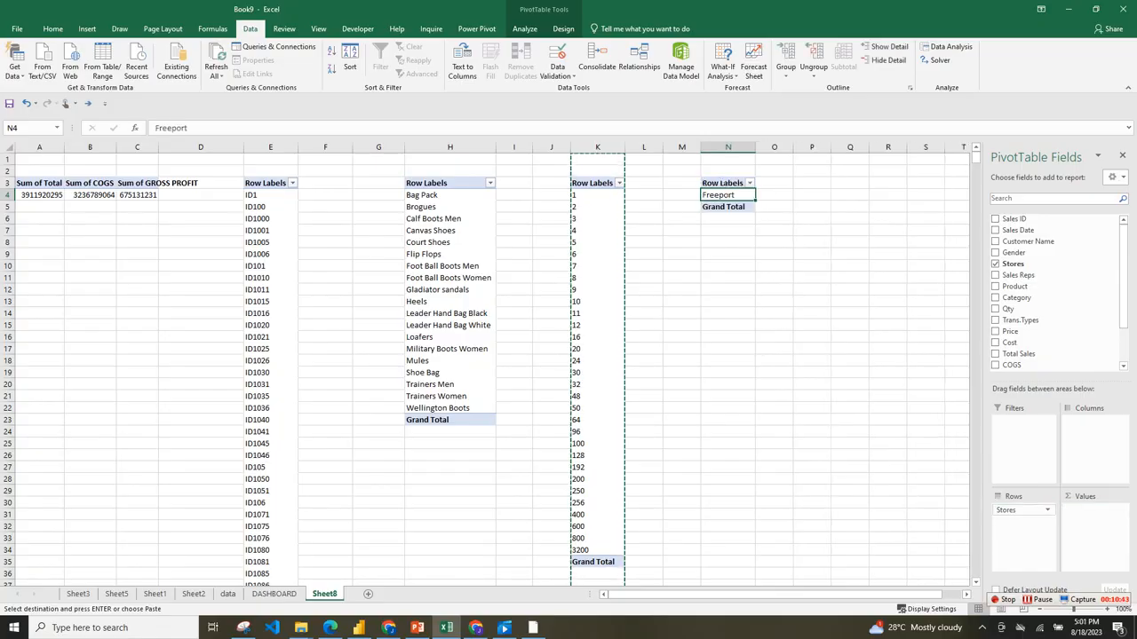
click(274, 593)
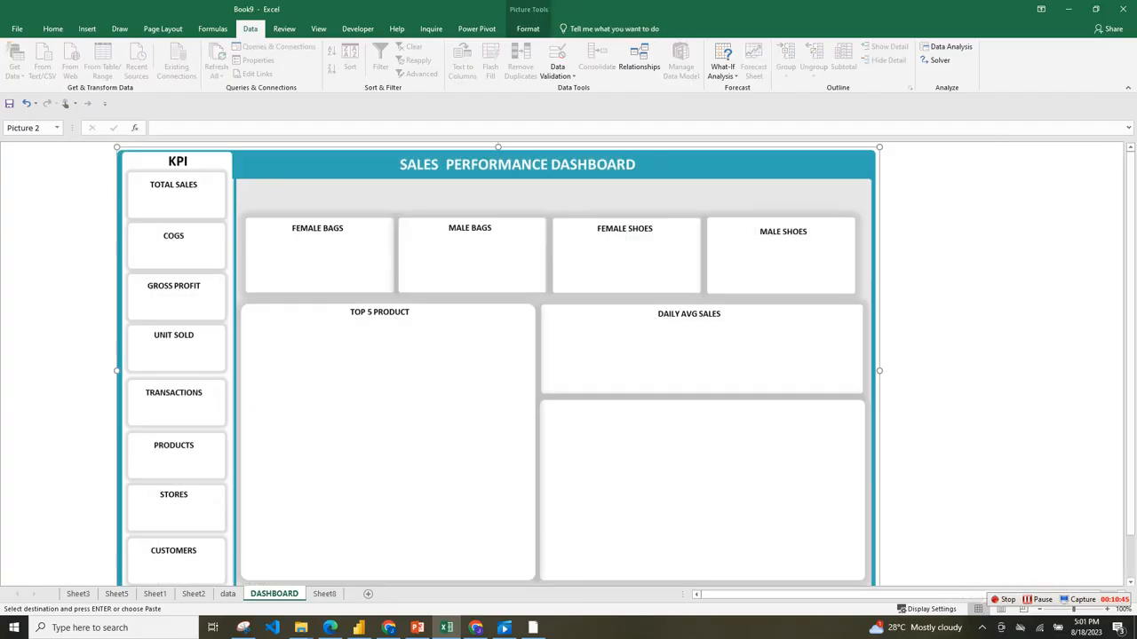
click(227, 593)
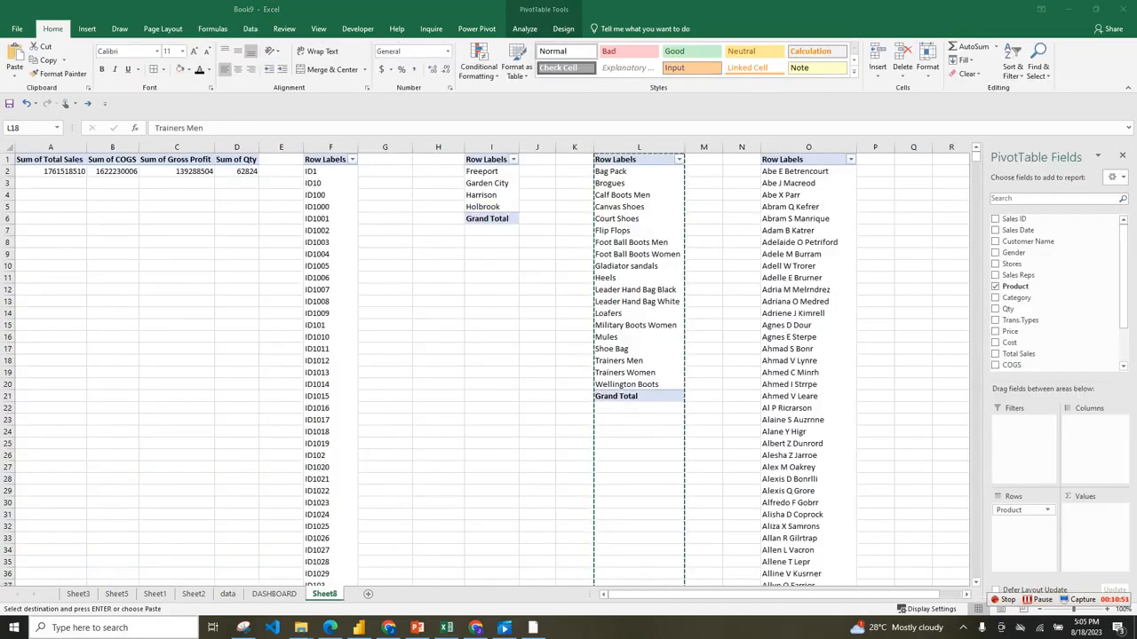
click(638, 361)
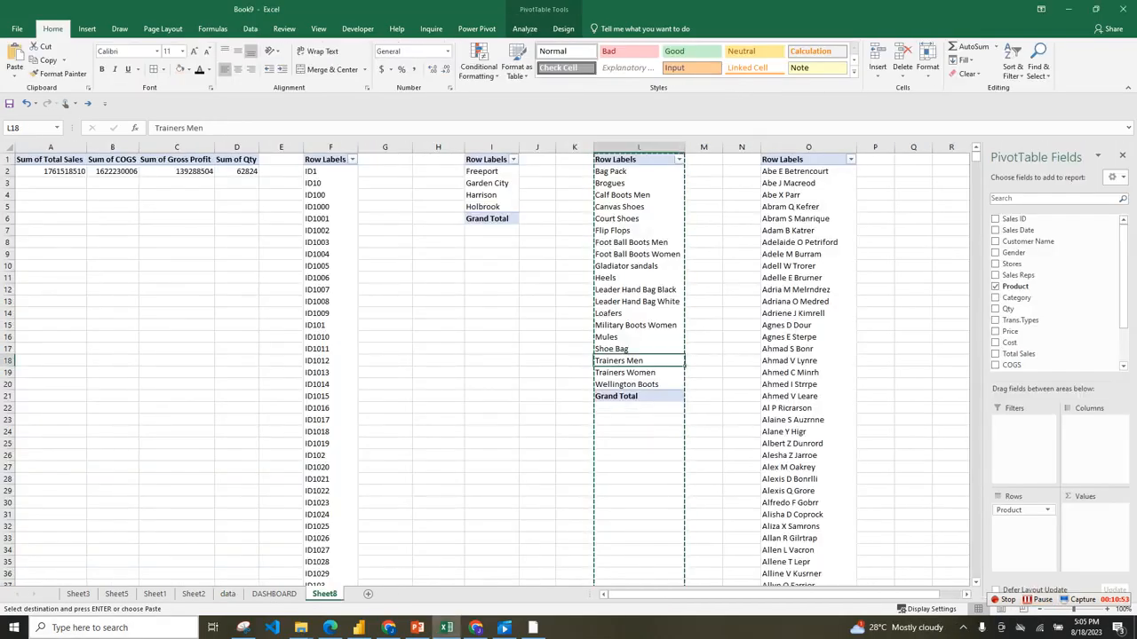
Format the Total Sales, COGS, Gross Profit and Qty sums in A2:D2 as dollar accounting values without decimals.
click(177, 183)
click(50, 172)
drag(51, 171, 237, 172)
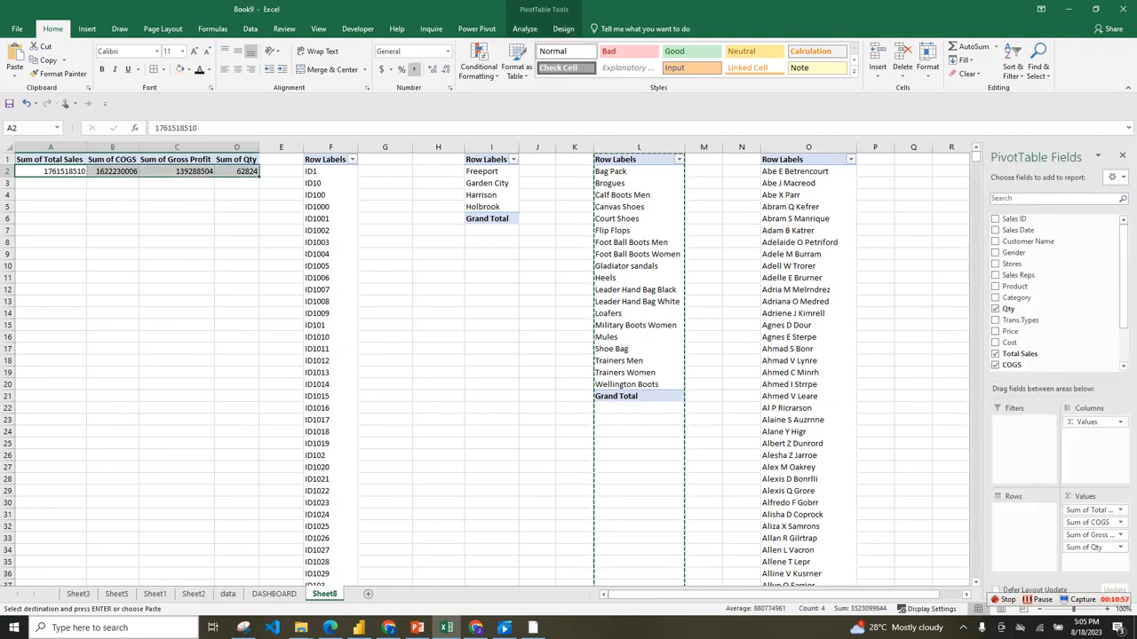
click(383, 70)
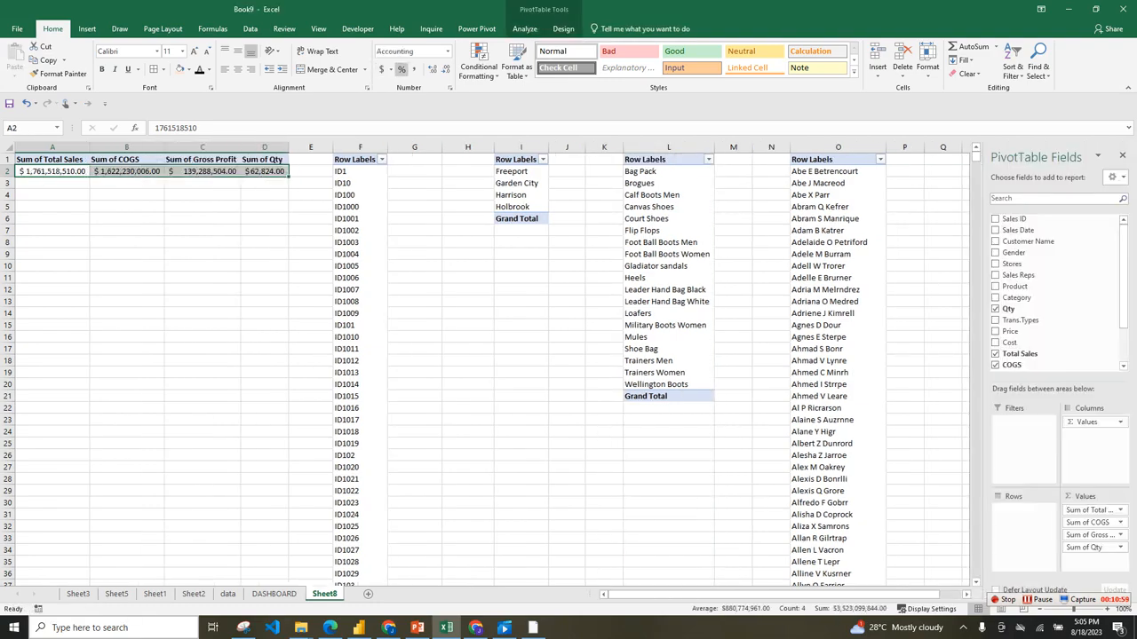
click(446, 69)
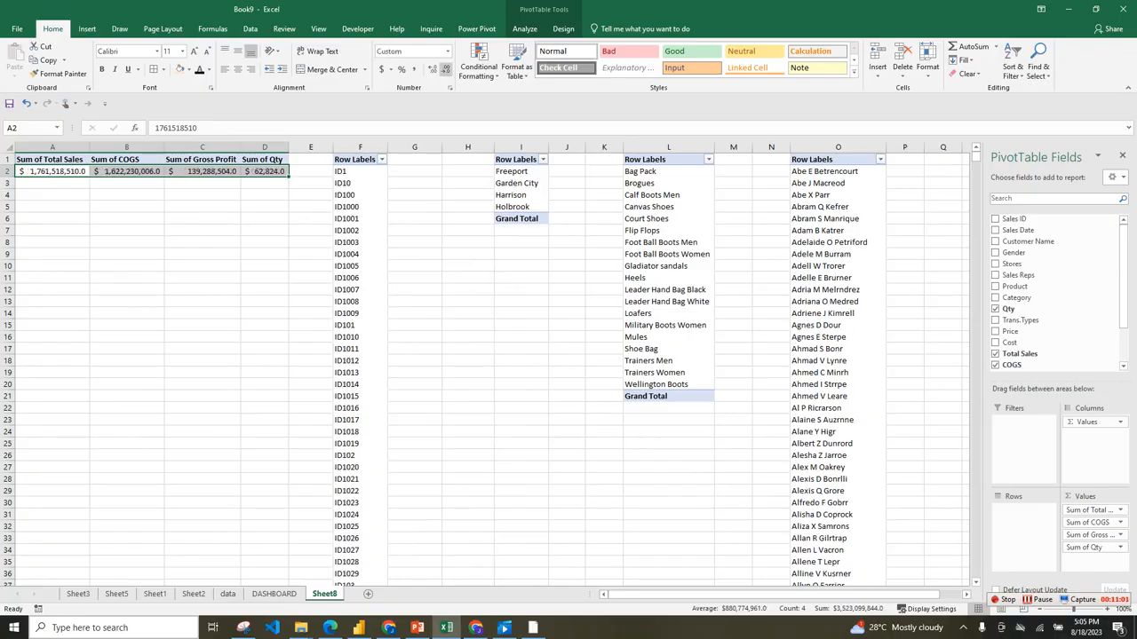
click(445, 69)
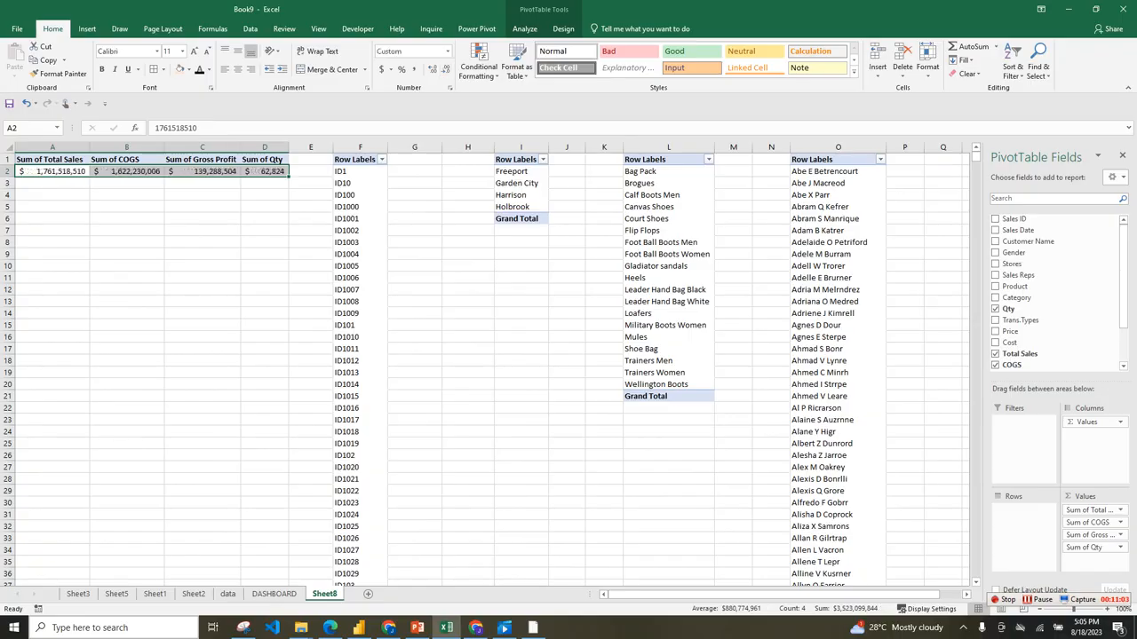
click(265, 219)
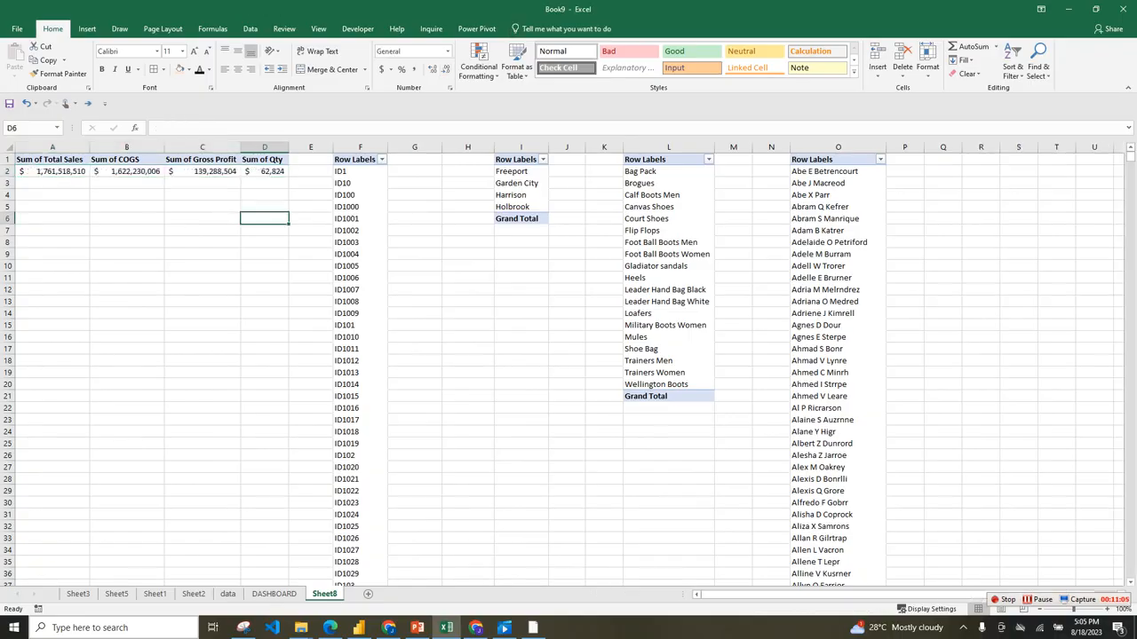
Narrow the blank column N just before the Customer Name pivot table.
click(360, 147)
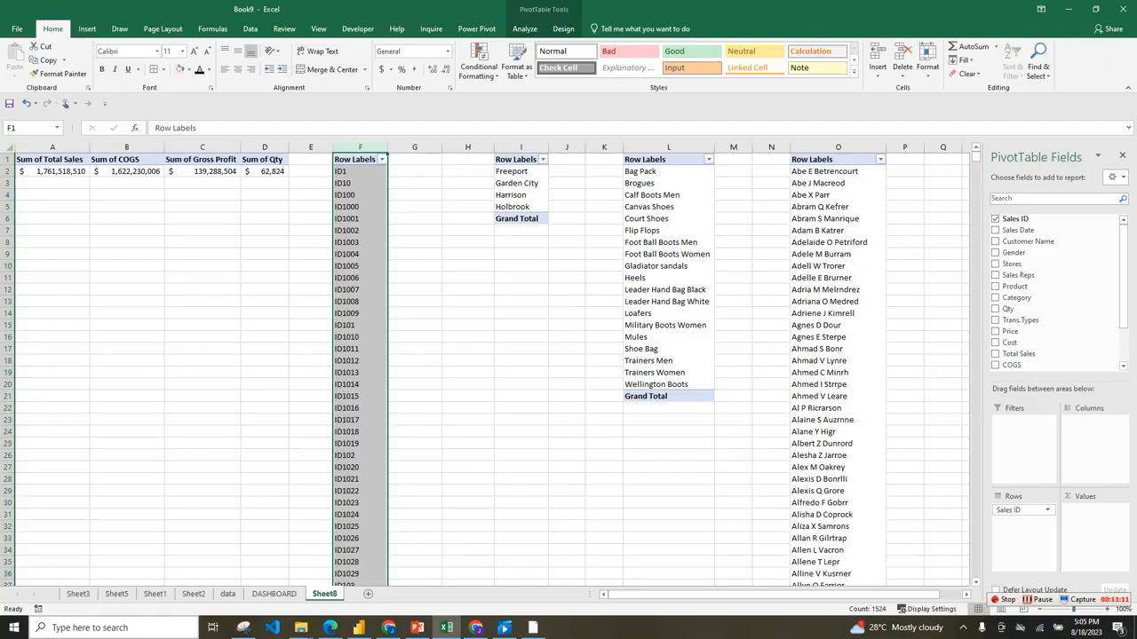
click(1037, 600)
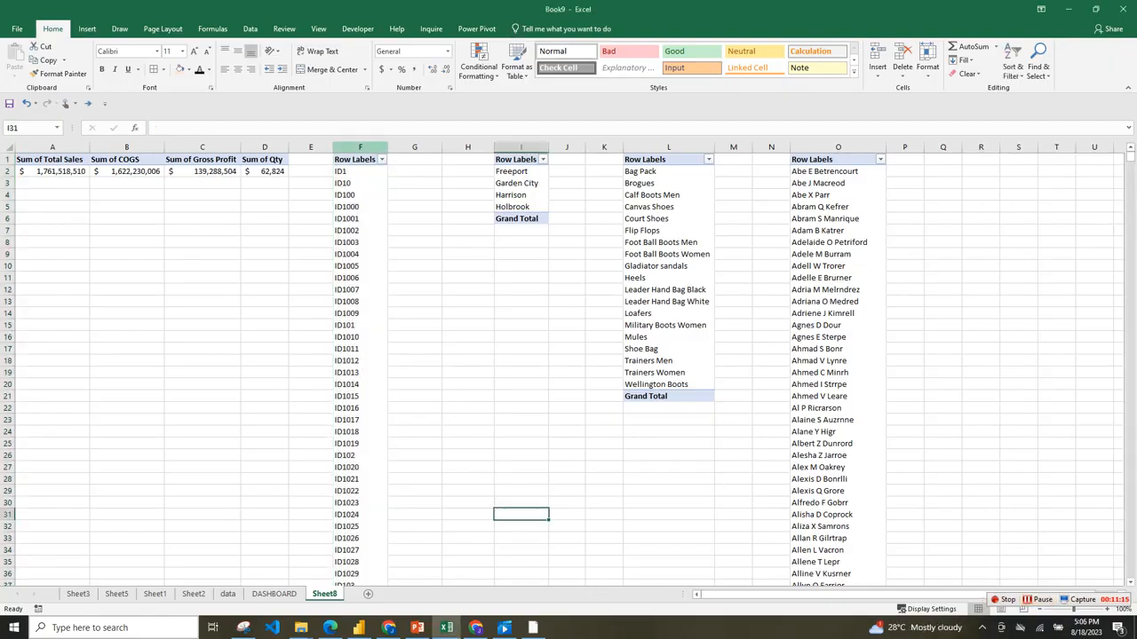
click(360, 148)
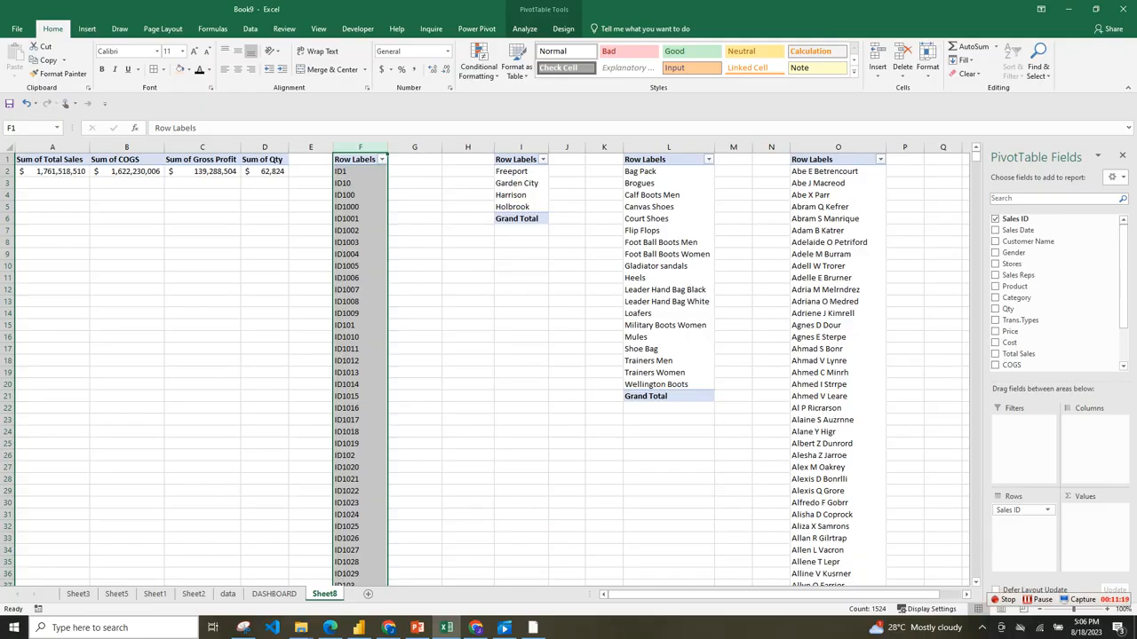
click(837, 148)
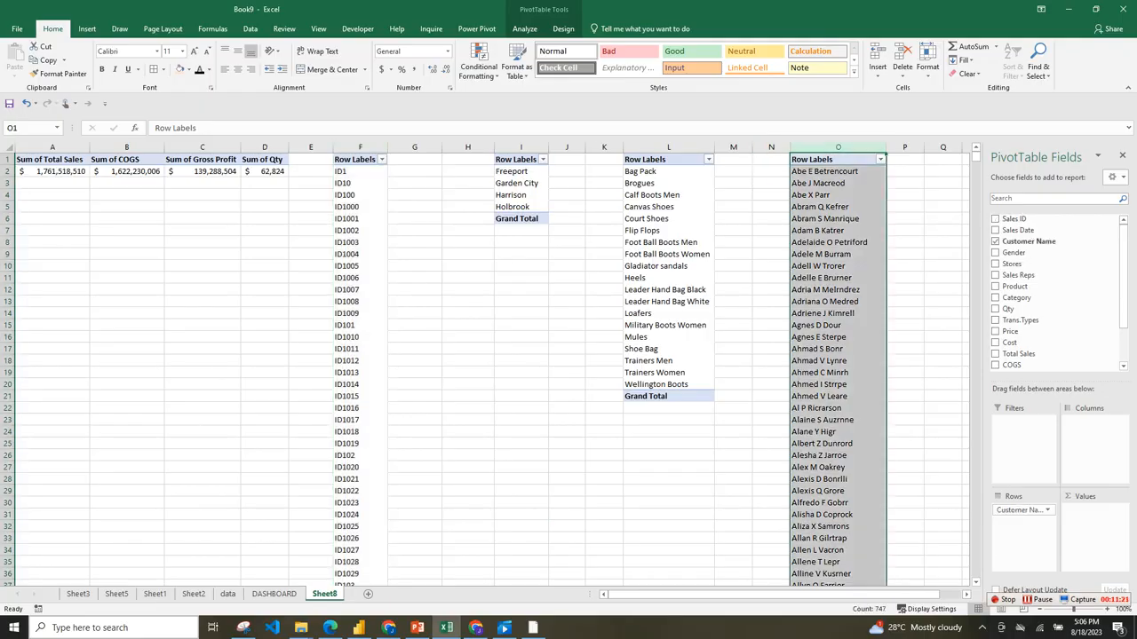
drag(789, 147, 774, 147)
Turn off grand totals for rows and columns in the Sales ID pivot table in column F.
click(360, 148)
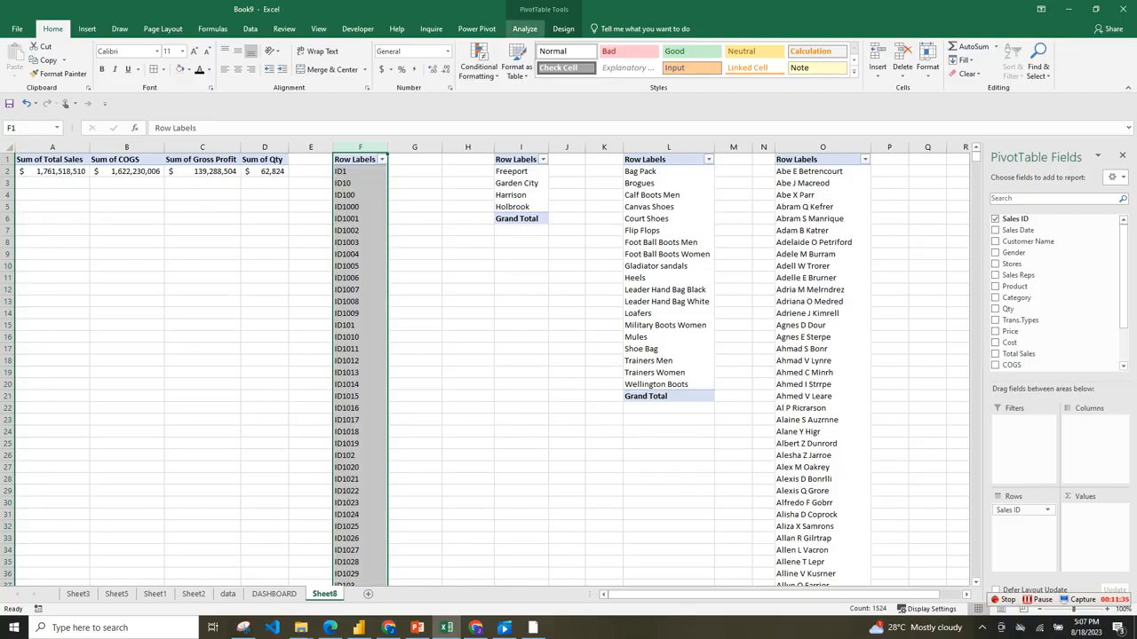
click(563, 28)
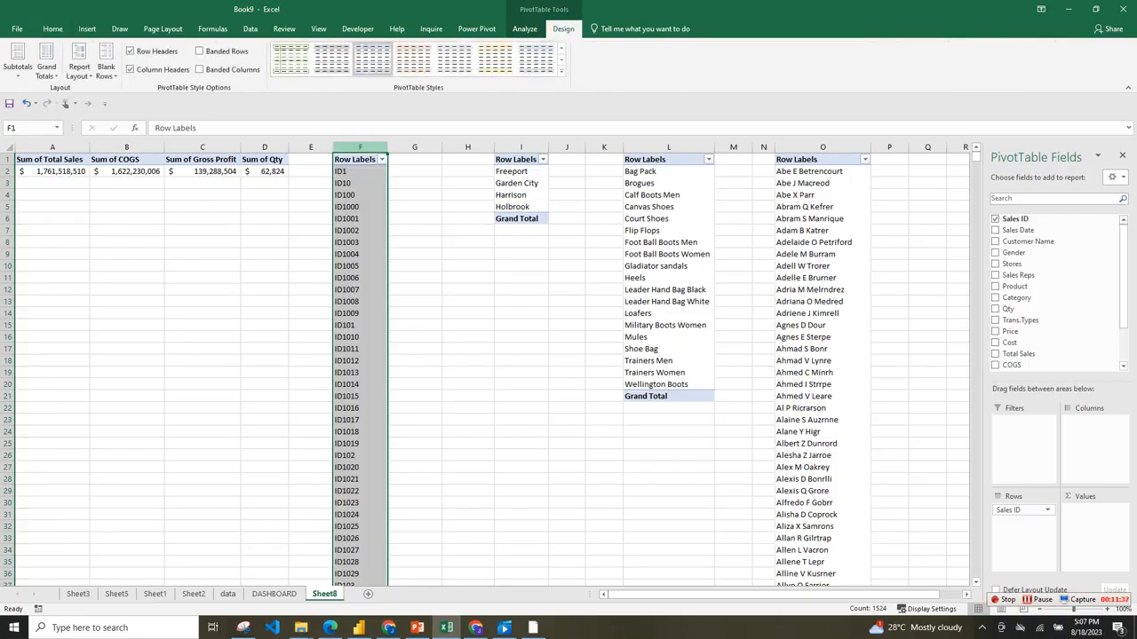
click(46, 66)
click(104, 96)
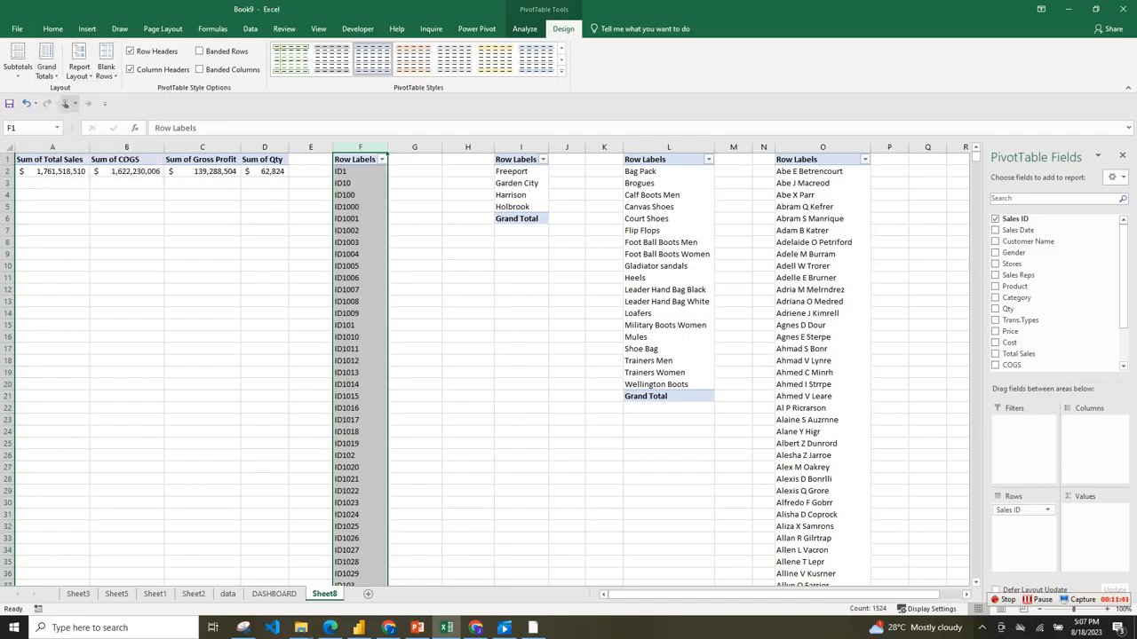
Turn off grand totals for rows and columns in the Stores pivot table and in the Product pivot table.
drag(521, 146, 822, 147)
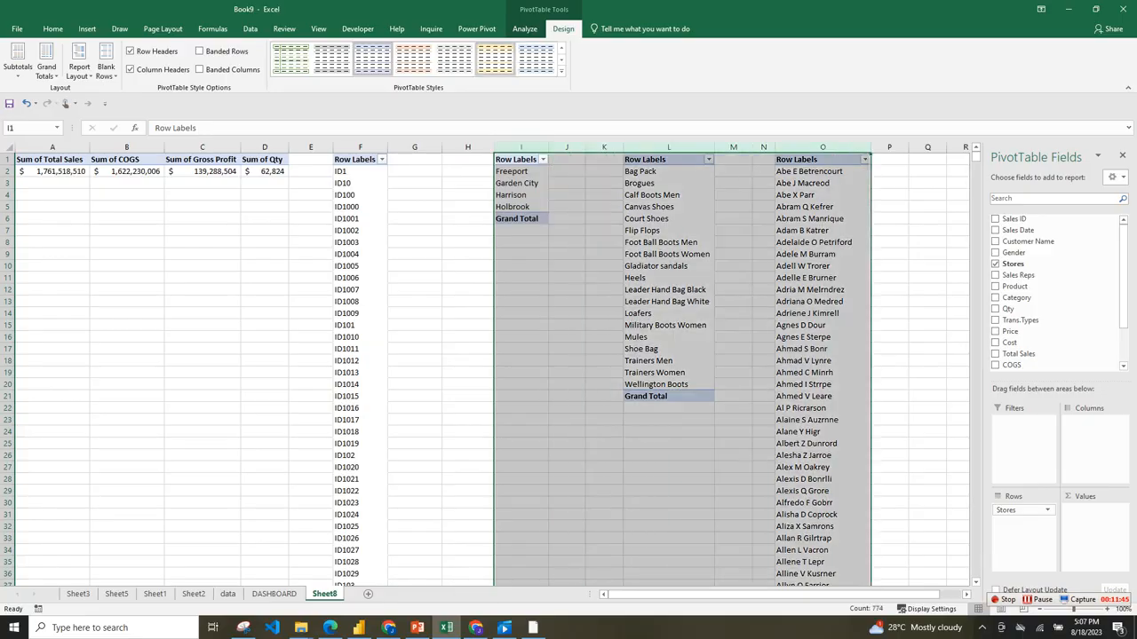
click(46, 67)
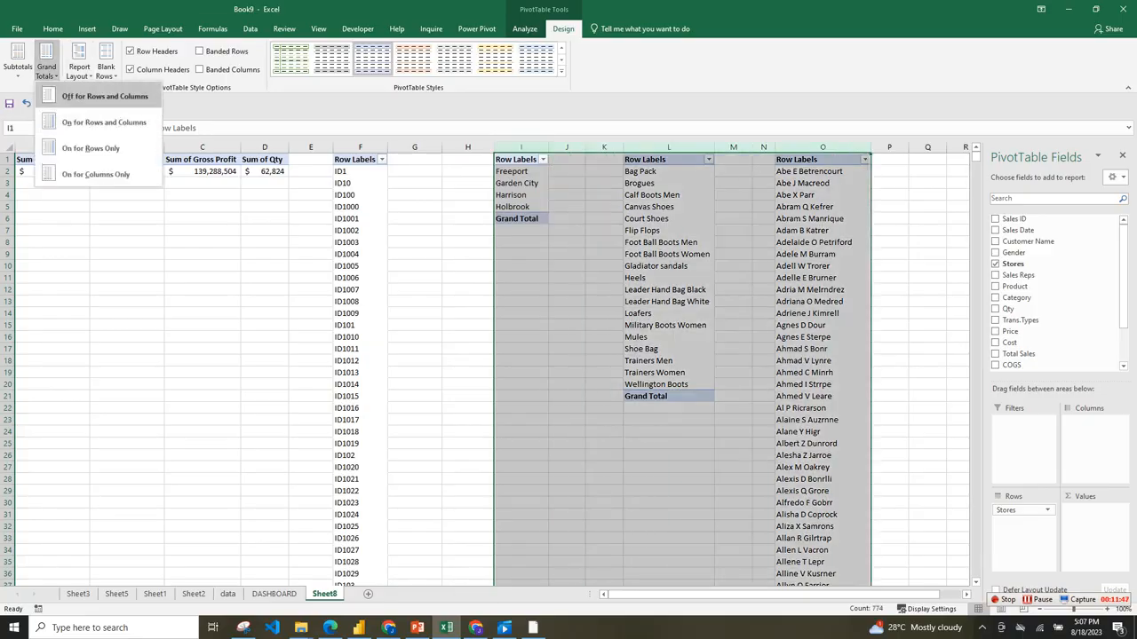
click(105, 96)
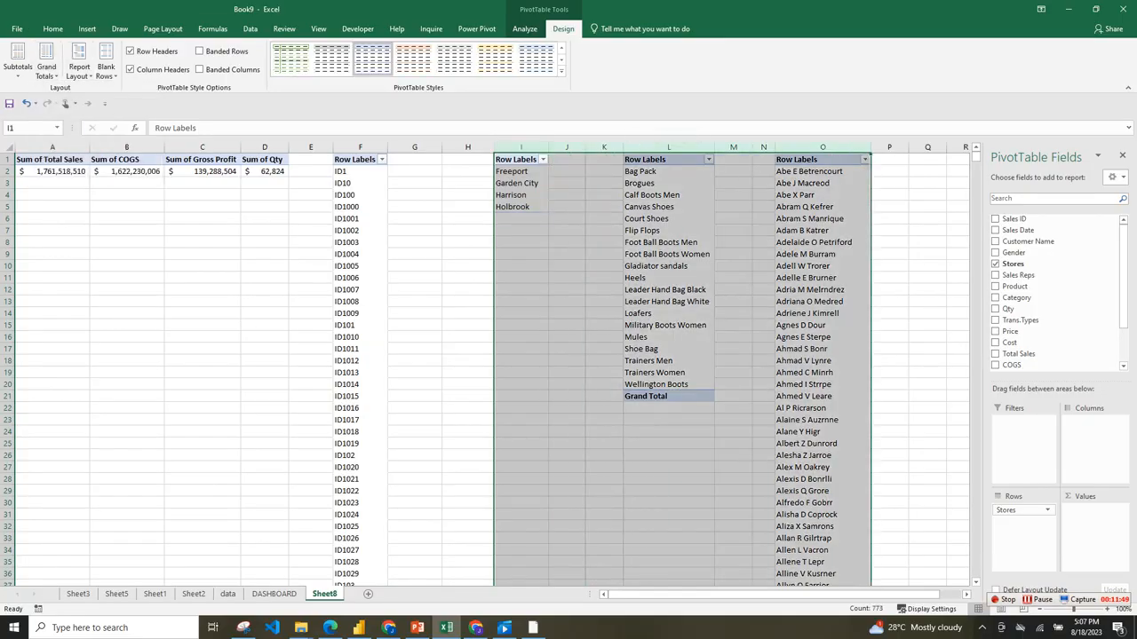
click(668, 146)
click(46, 63)
click(103, 93)
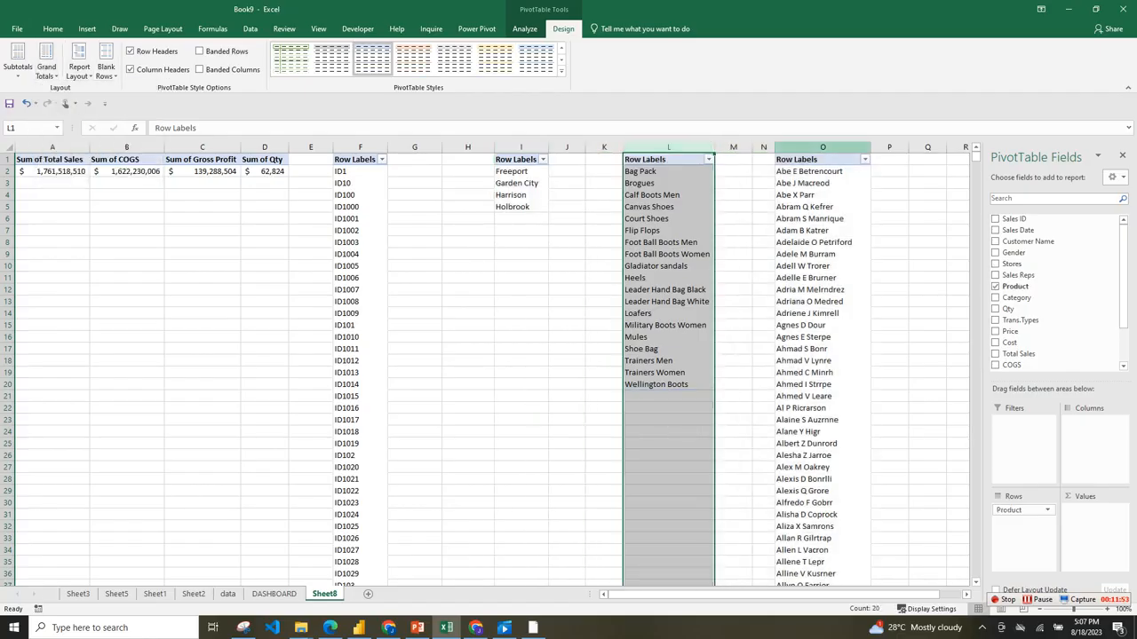
Turn off grand totals for rows and columns in the Customer Name pivot table in column O.
click(822, 147)
click(47, 64)
click(103, 122)
mouse_move(671, 595)
mouse_down()
mouse_move(682, 595)
mouse_move(670, 595)
mouse_up()
click(467, 218)
click(360, 147)
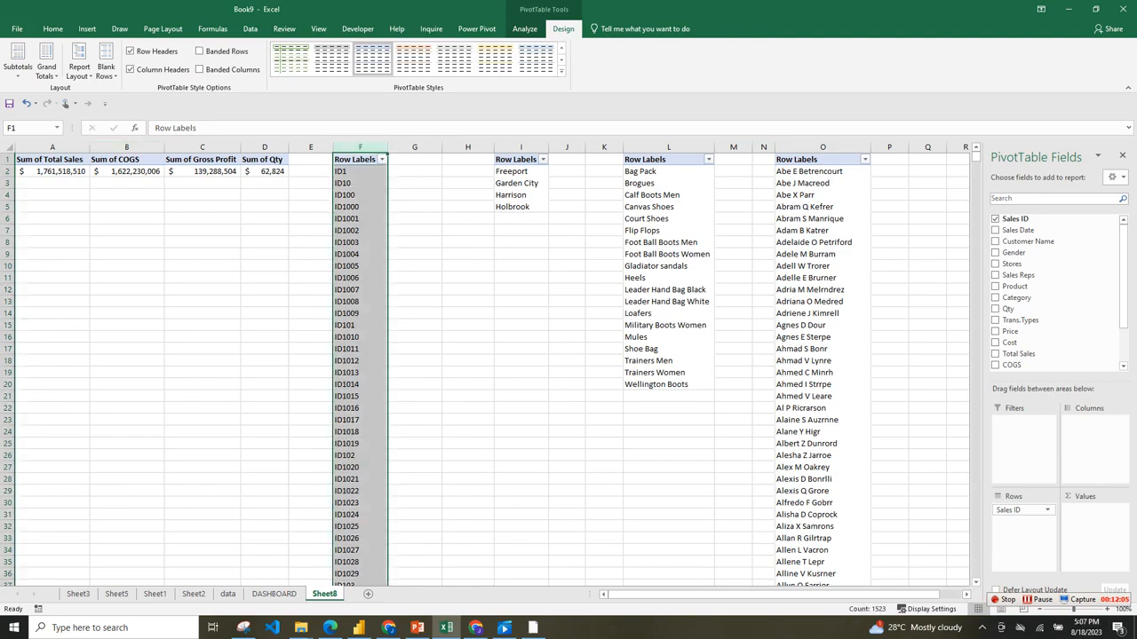
click(415, 171)
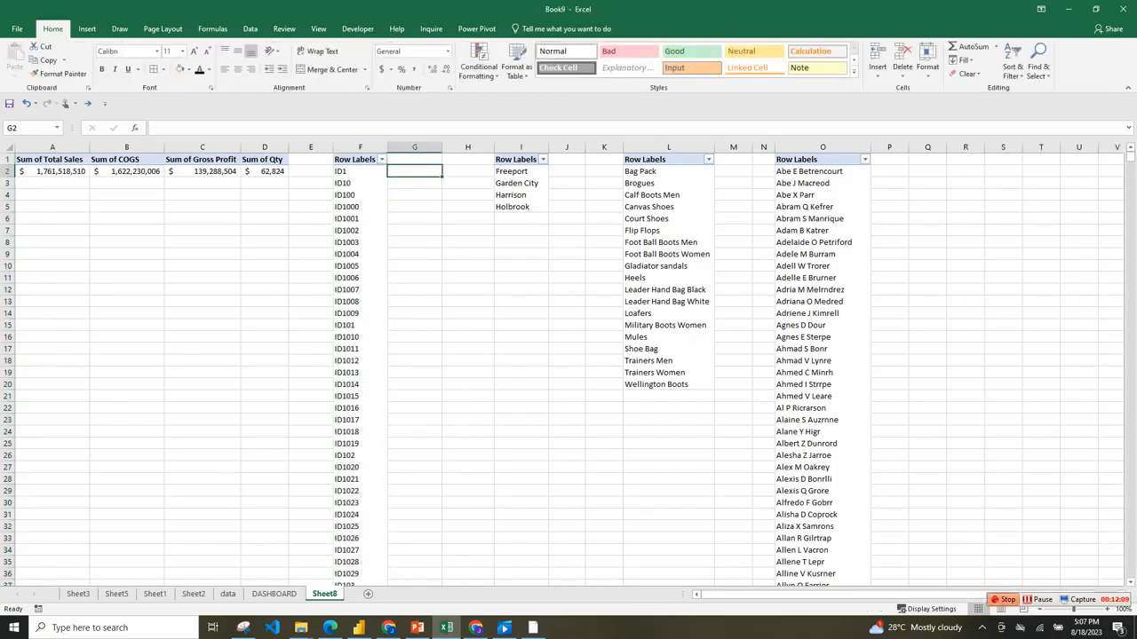
click(1038, 600)
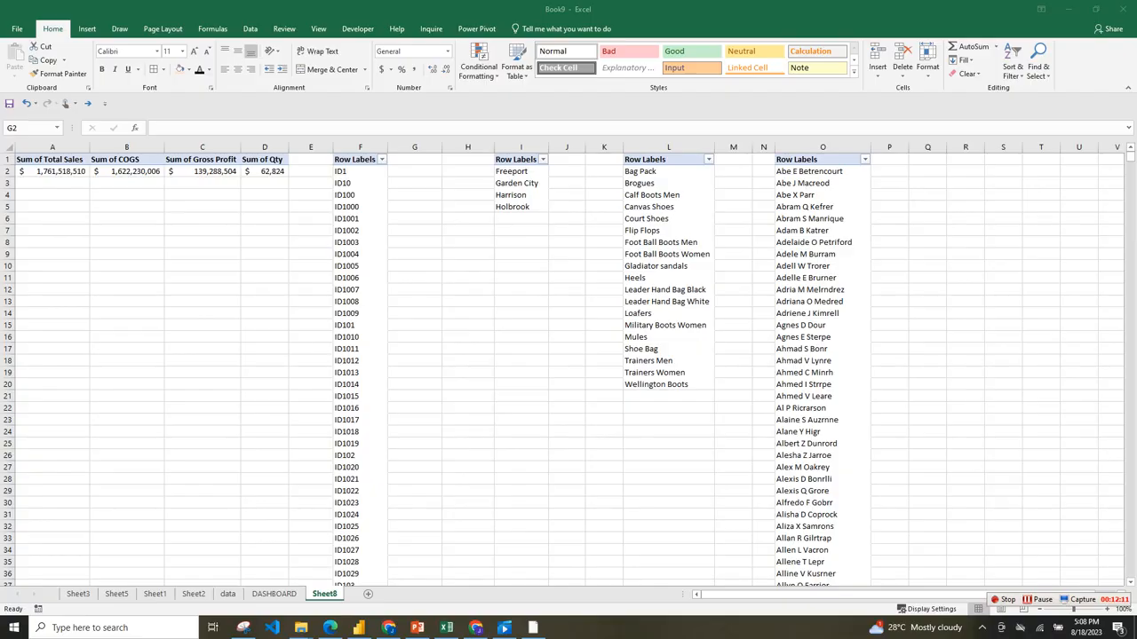
click(415, 172)
click(415, 160)
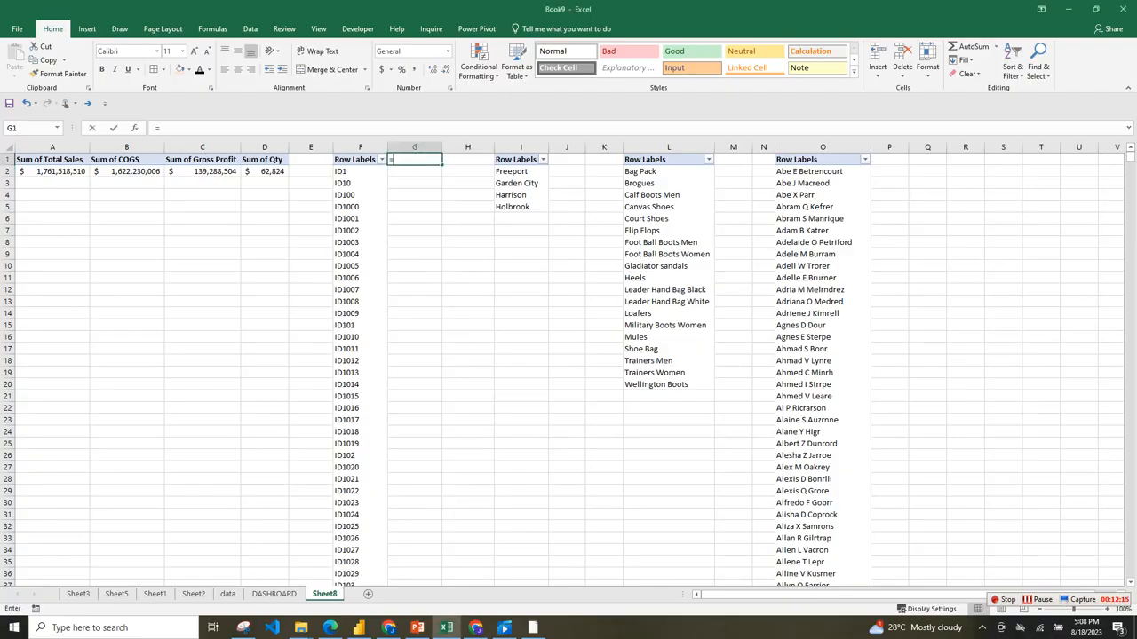
text(=CO)
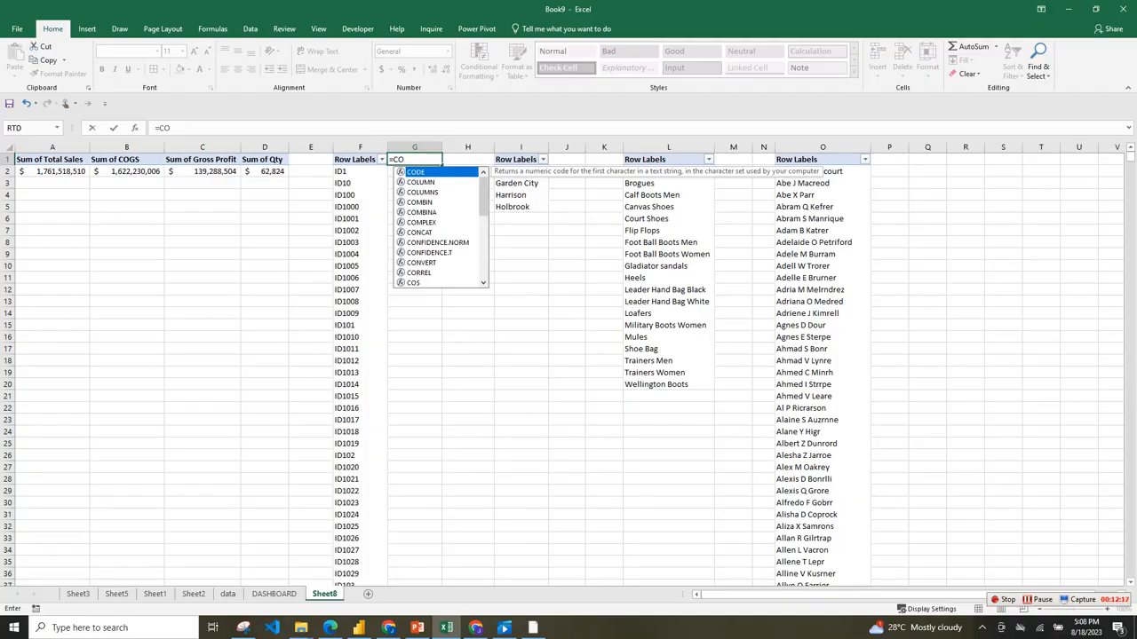
text(UNT)
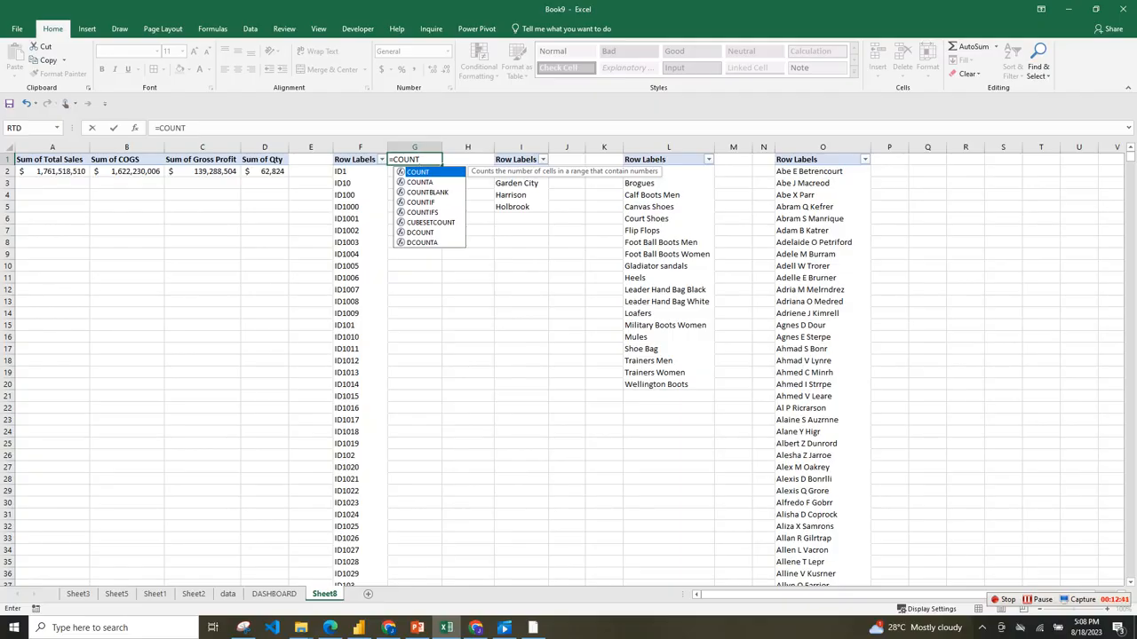
key(Escape)
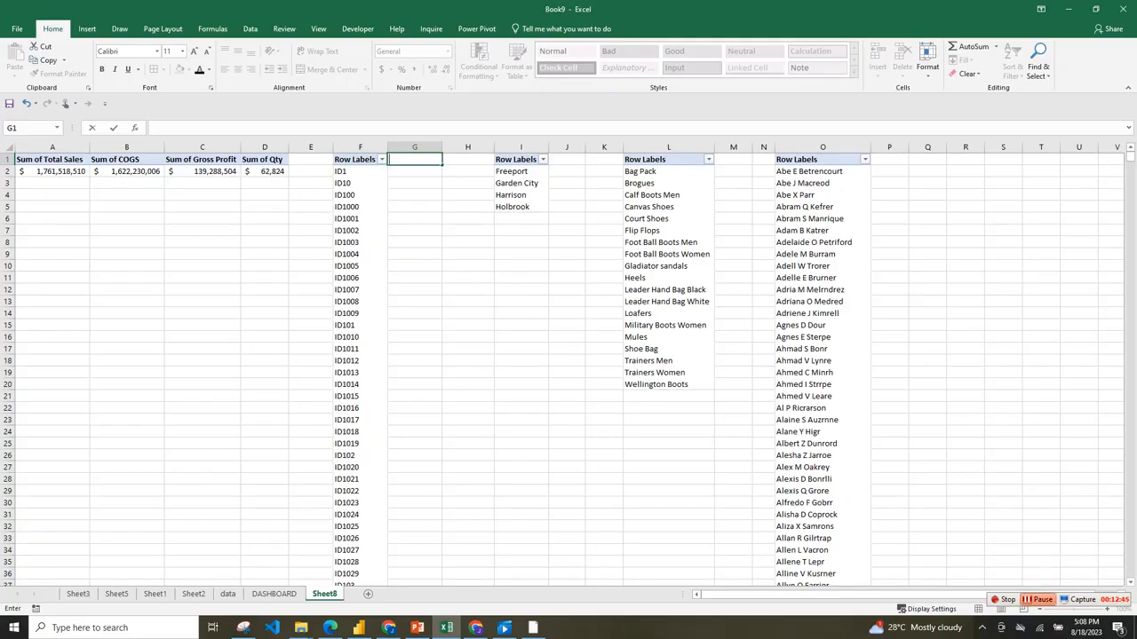
click(1038, 599)
click(415, 159)
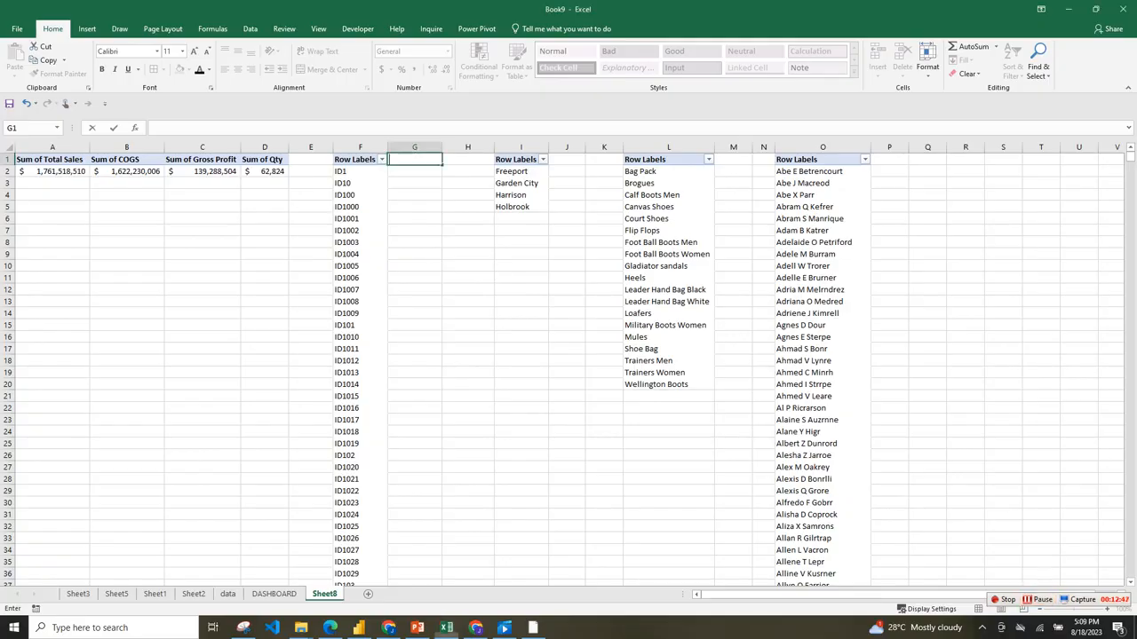
text(COUN)
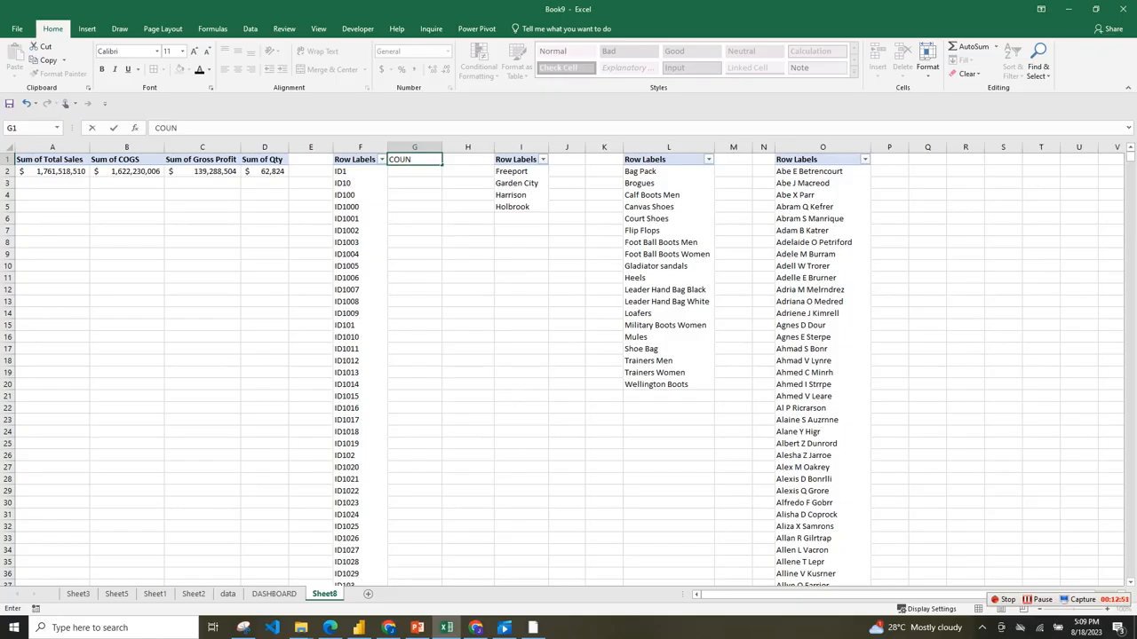
key(BackSpace)
key(BackSpace)
key(BackSpace)
key(BackSpace)
Enter =COUNTA(F:F)-1 in G1 to count the Sales IDs without the header.
text(=)
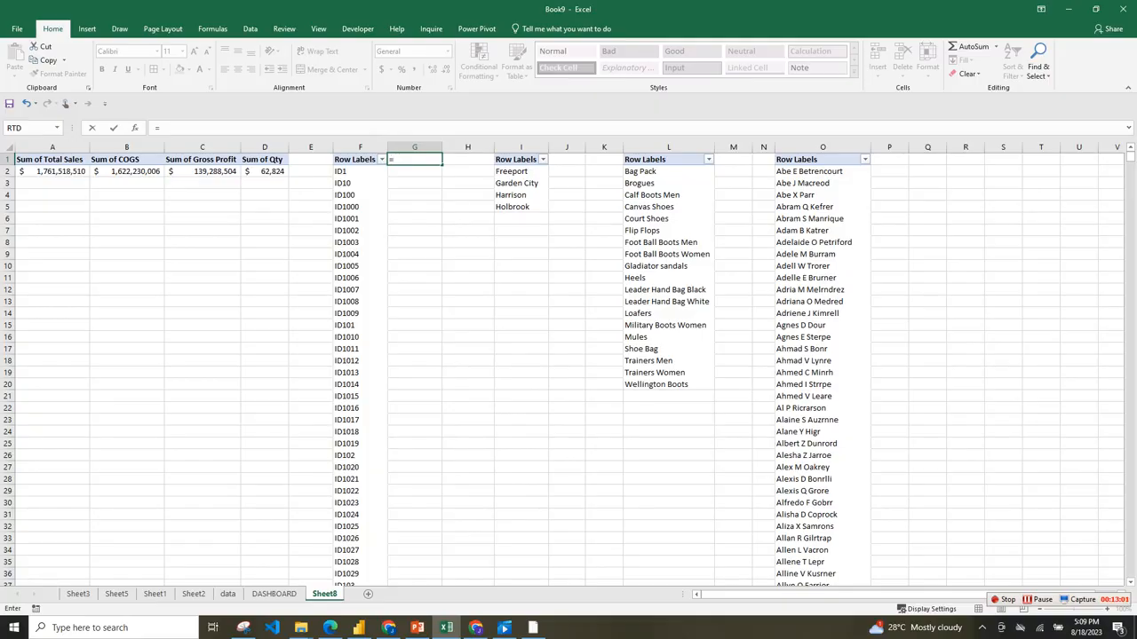
text(COU)
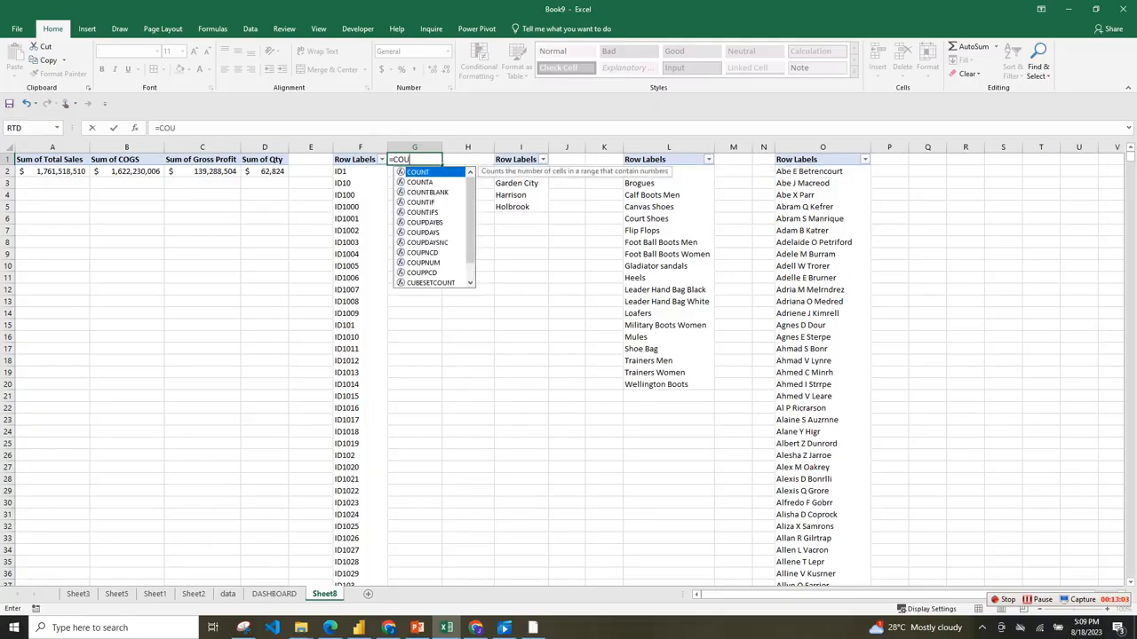
text(NT)
key(Down)
key(Tab)
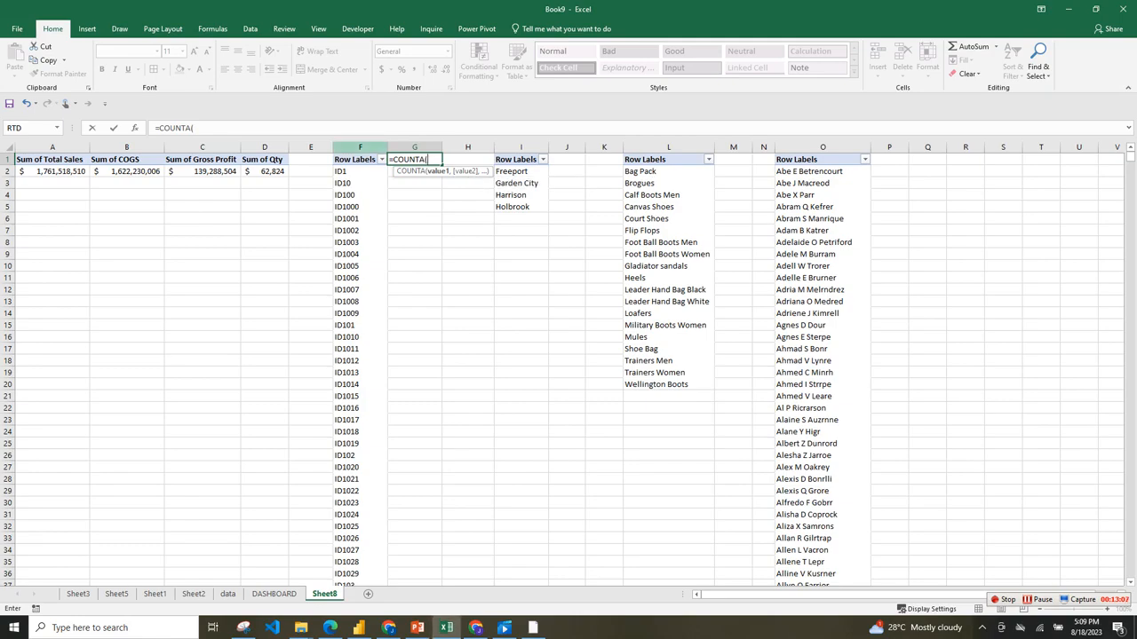
key(Left)
key(ctrl+space)
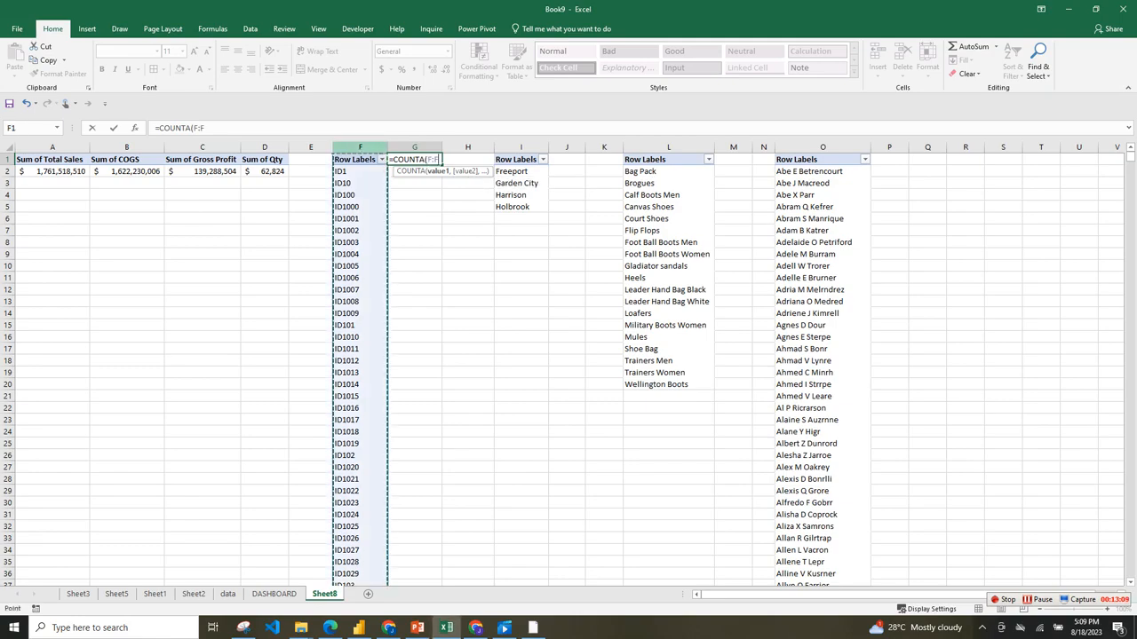
text())
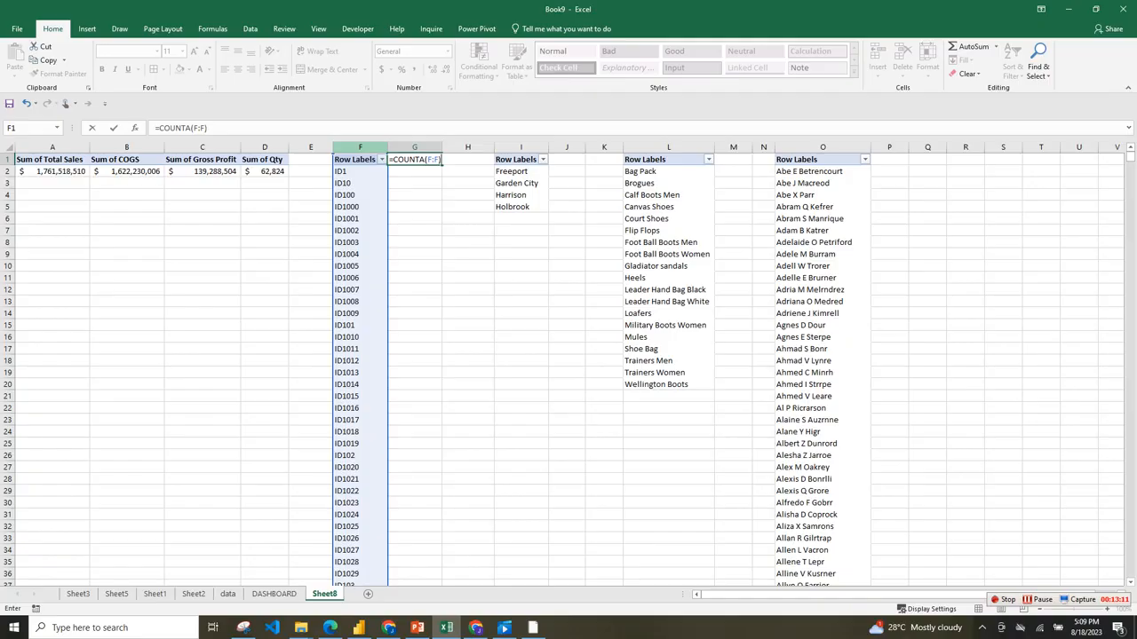
text(-1)
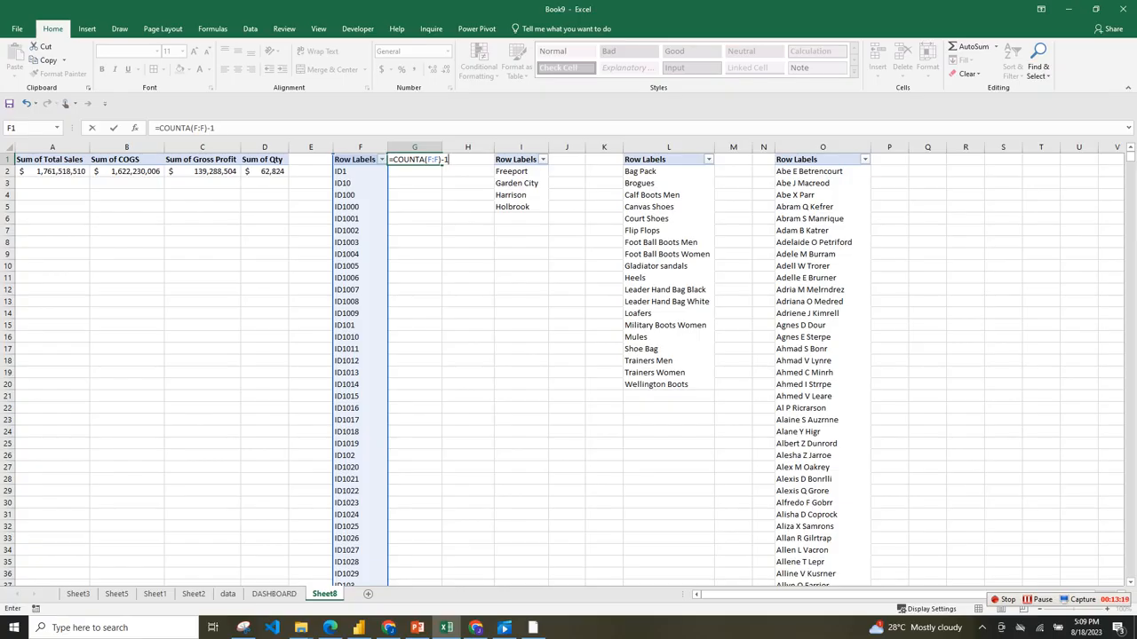
key(BackSpace)
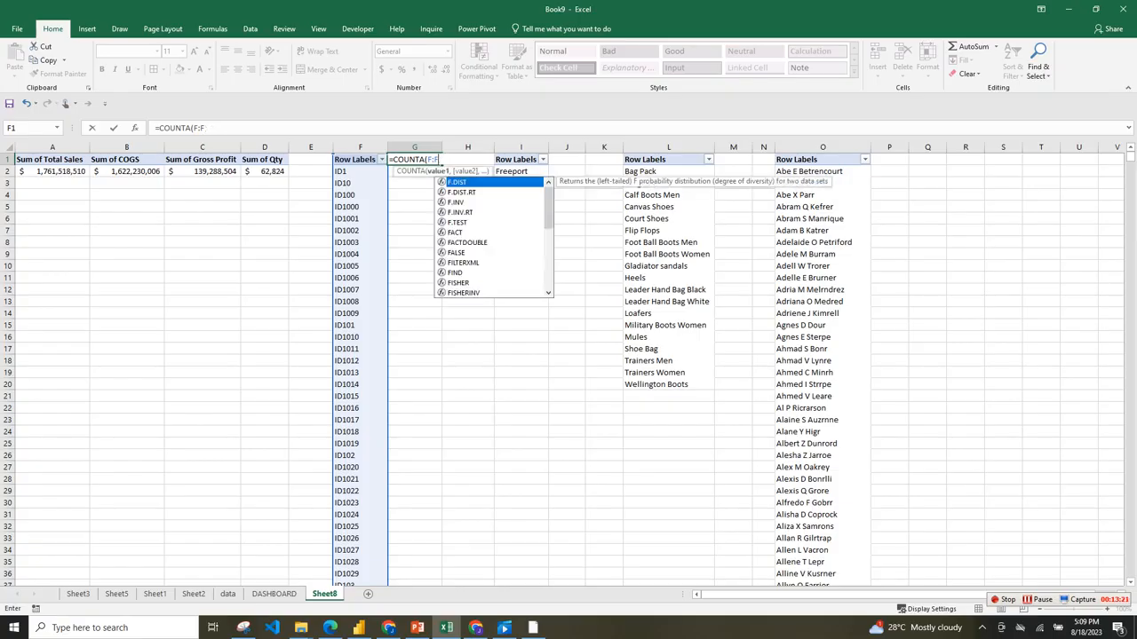
text(_)
key(BackSpace)
text(-)
key(BackSpace)
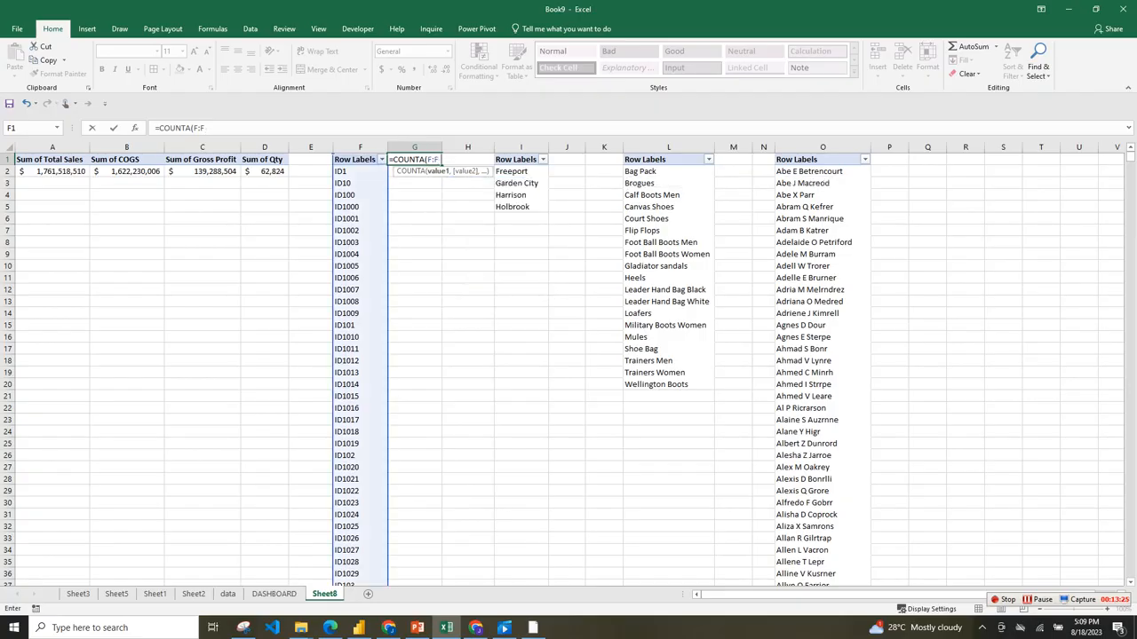
text()-1)
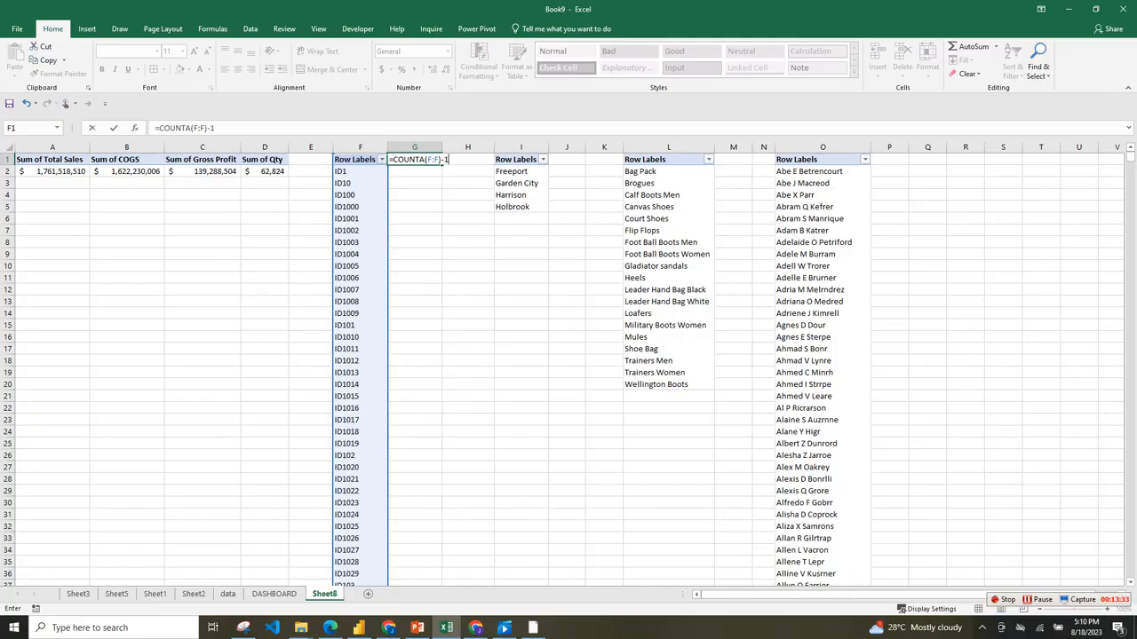
key(Return)
click(414, 160)
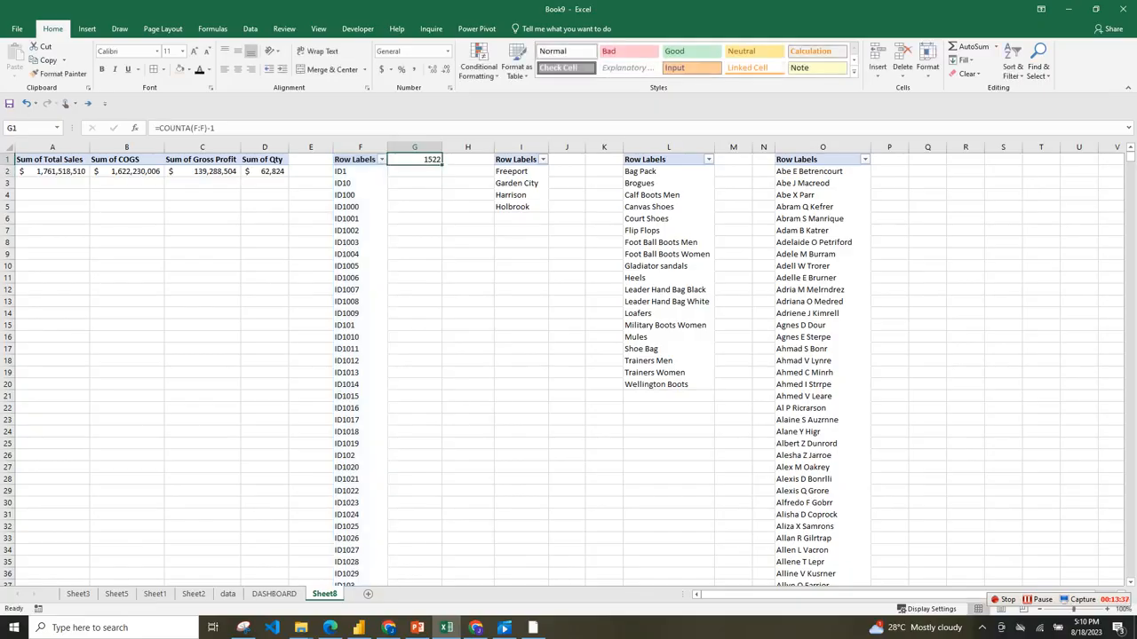
Enter =COUNTA(I:I)-1 in J1 to count the stores without the header.
click(566, 159)
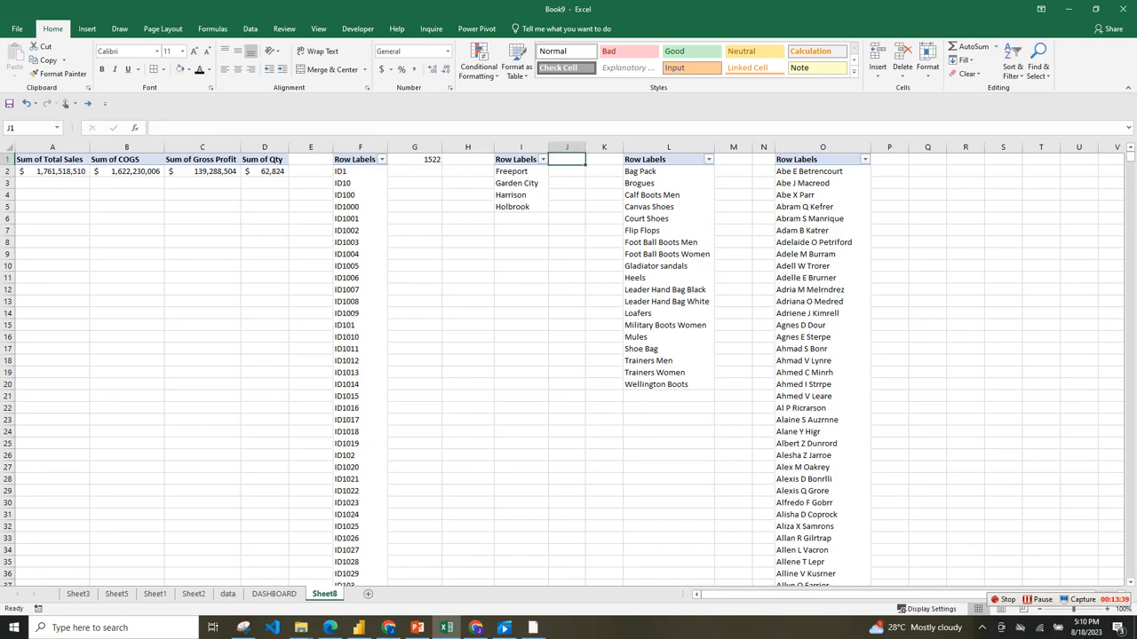
text(=)
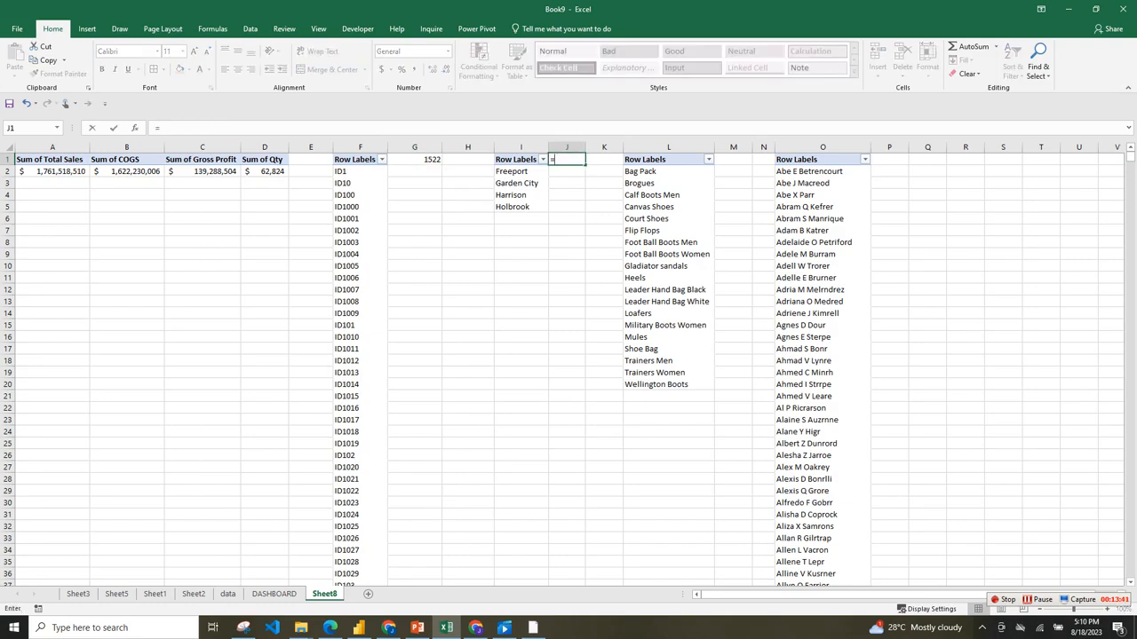
text(COUN)
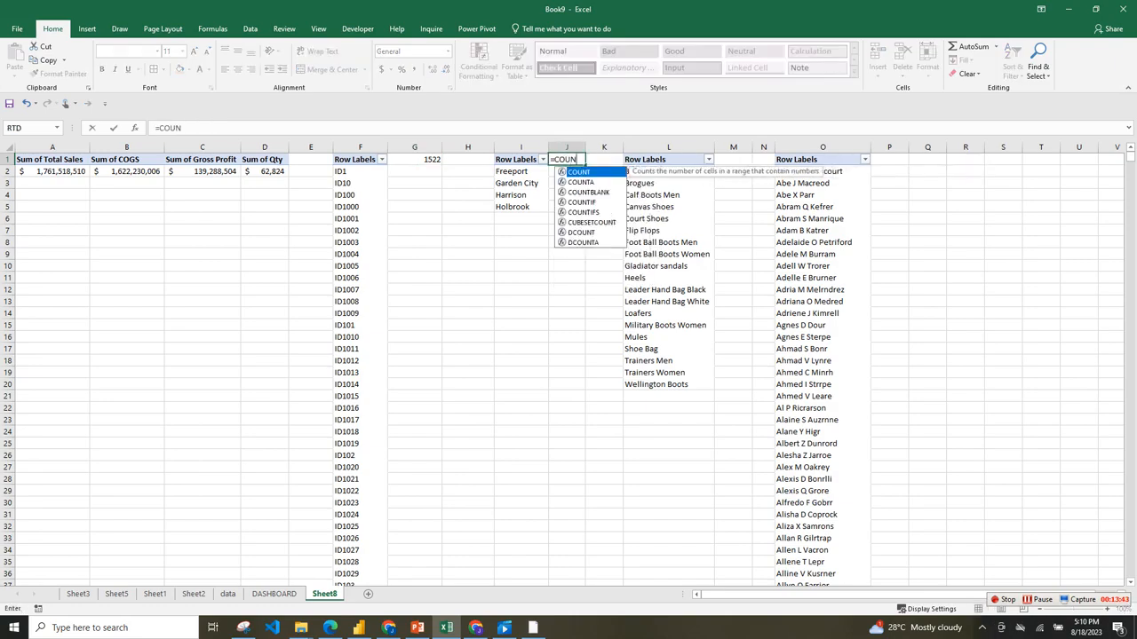
key(Down)
key(Tab)
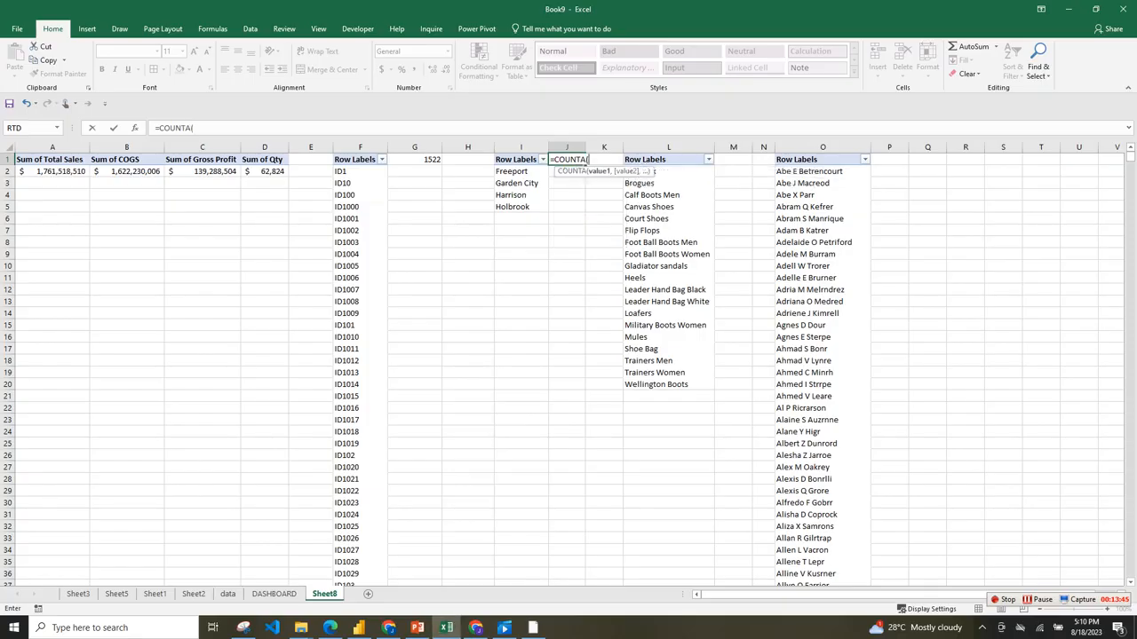
click(521, 148)
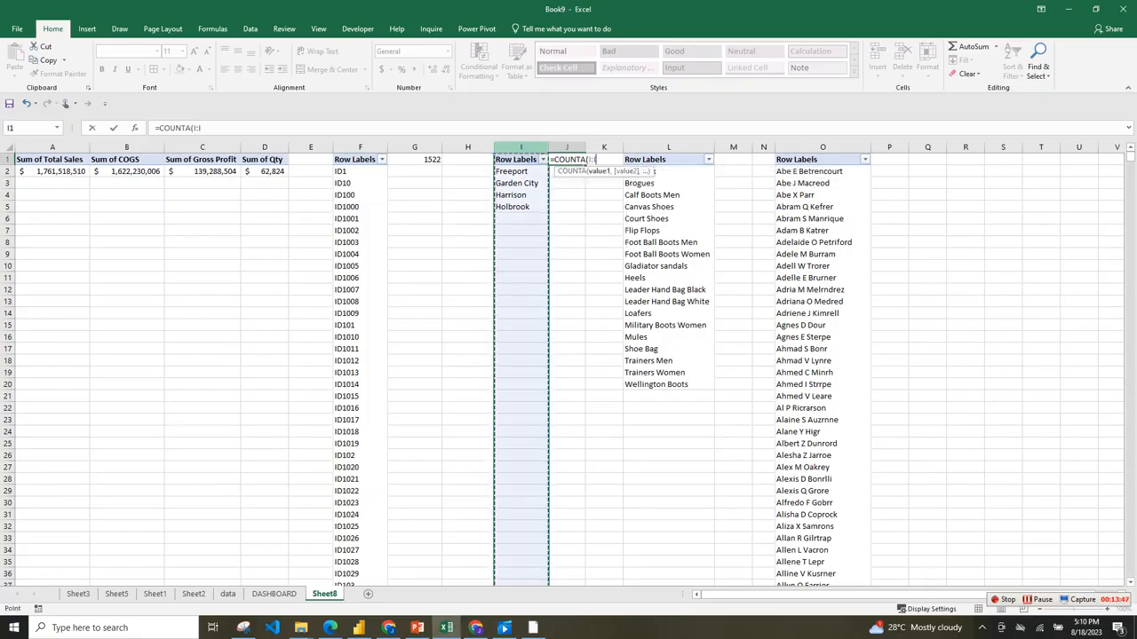
text())
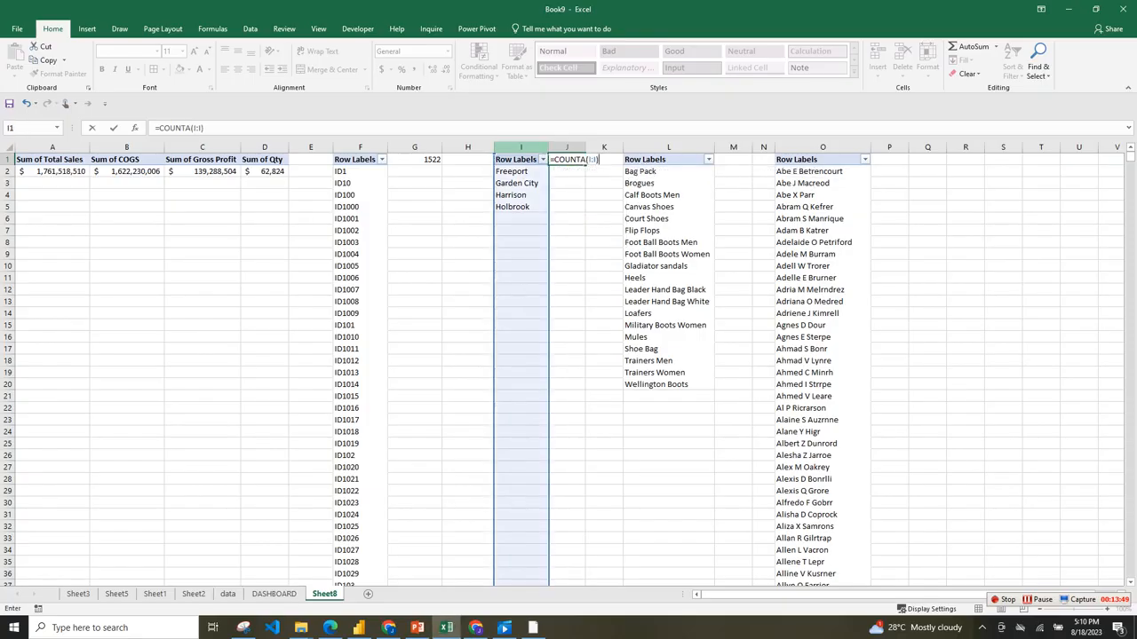
text(-1)
key(Return)
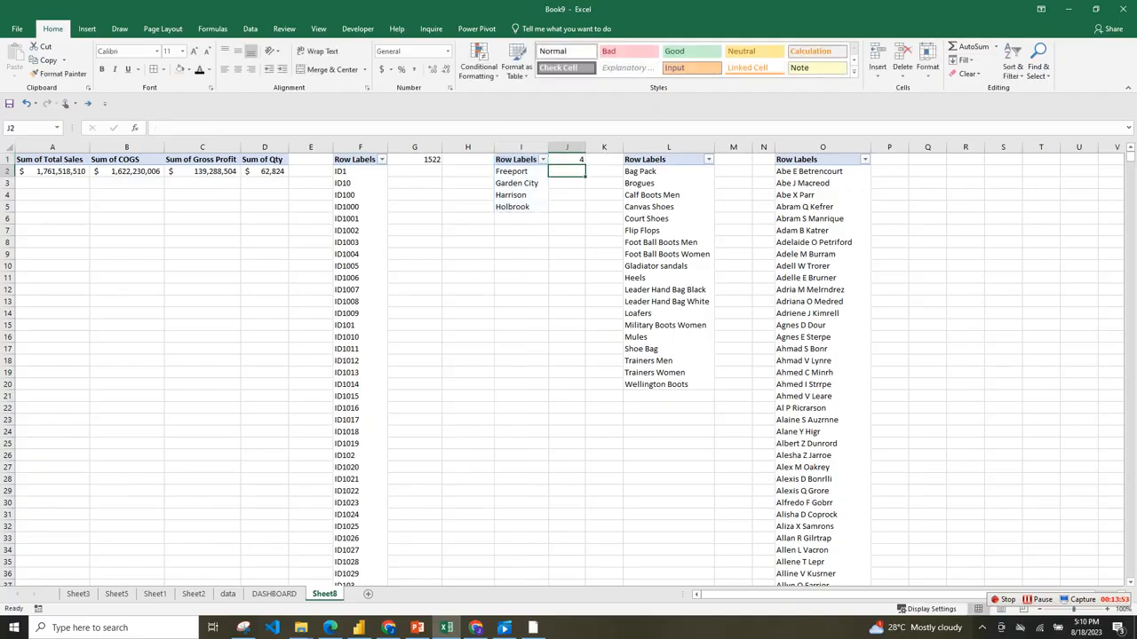
Enter =COUNTA(L:L)-1 in M1 to count the products without the header.
click(415, 160)
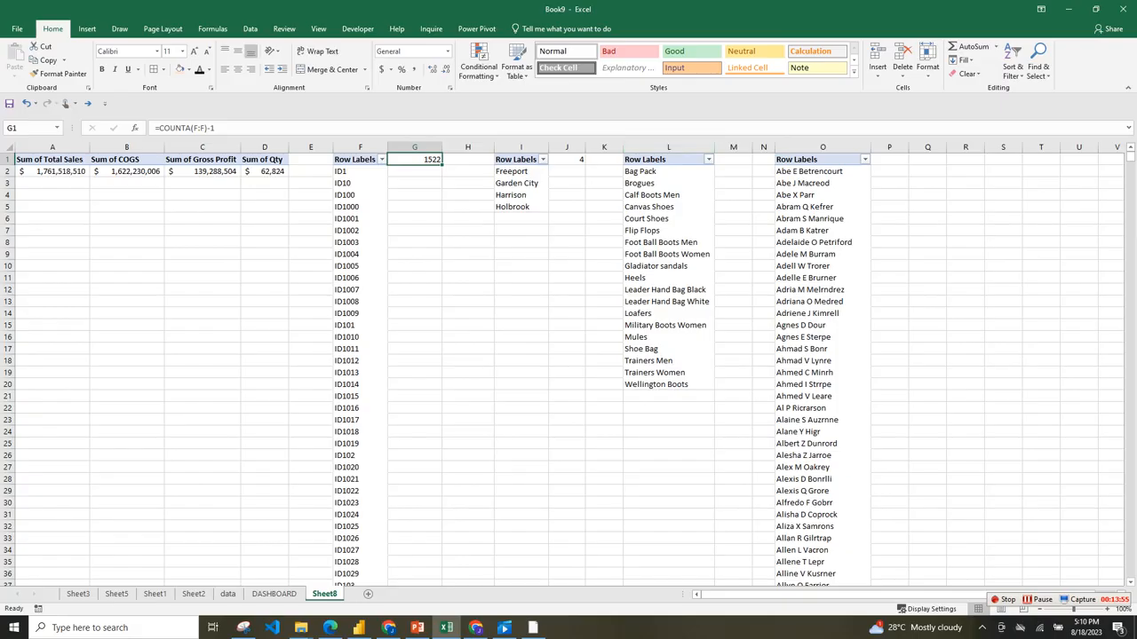
click(734, 160)
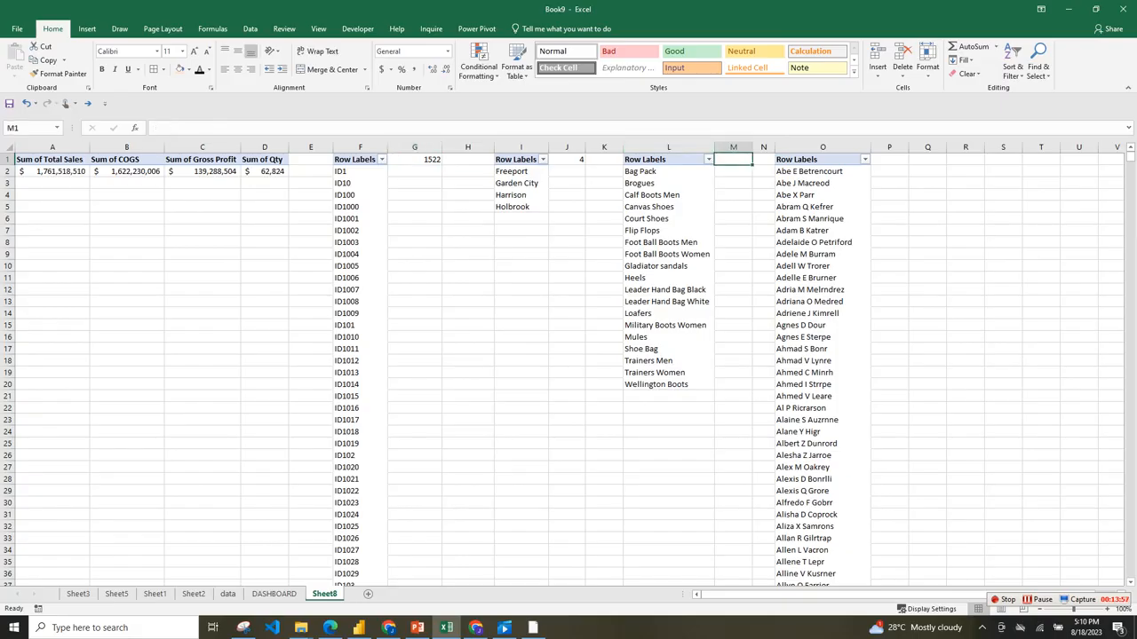
text(=COUN)
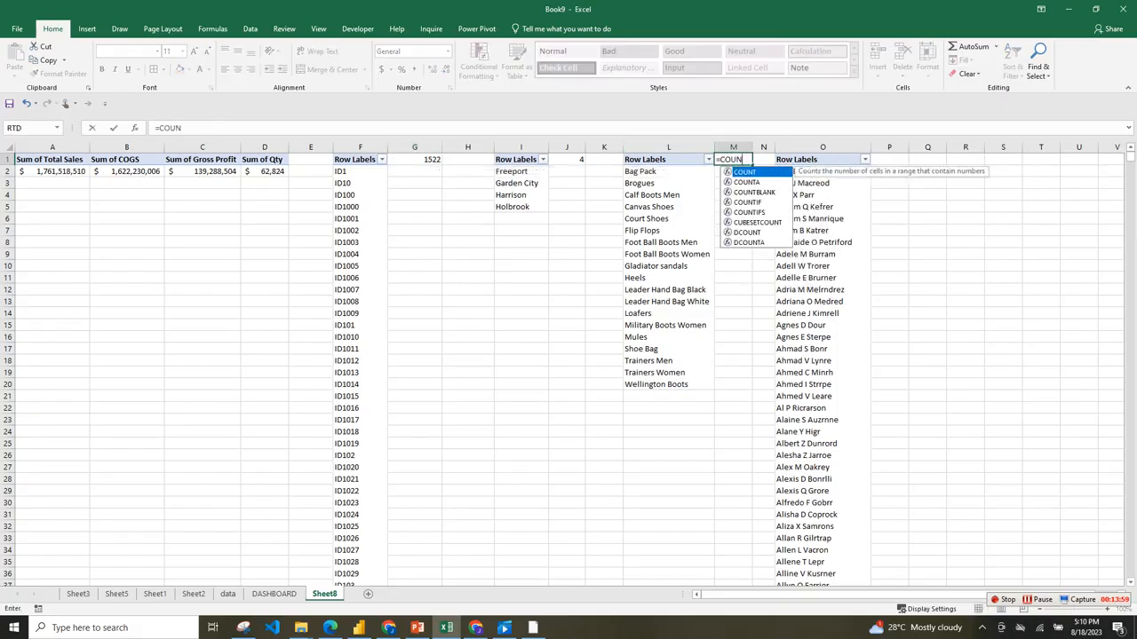
key(Down)
key(Tab)
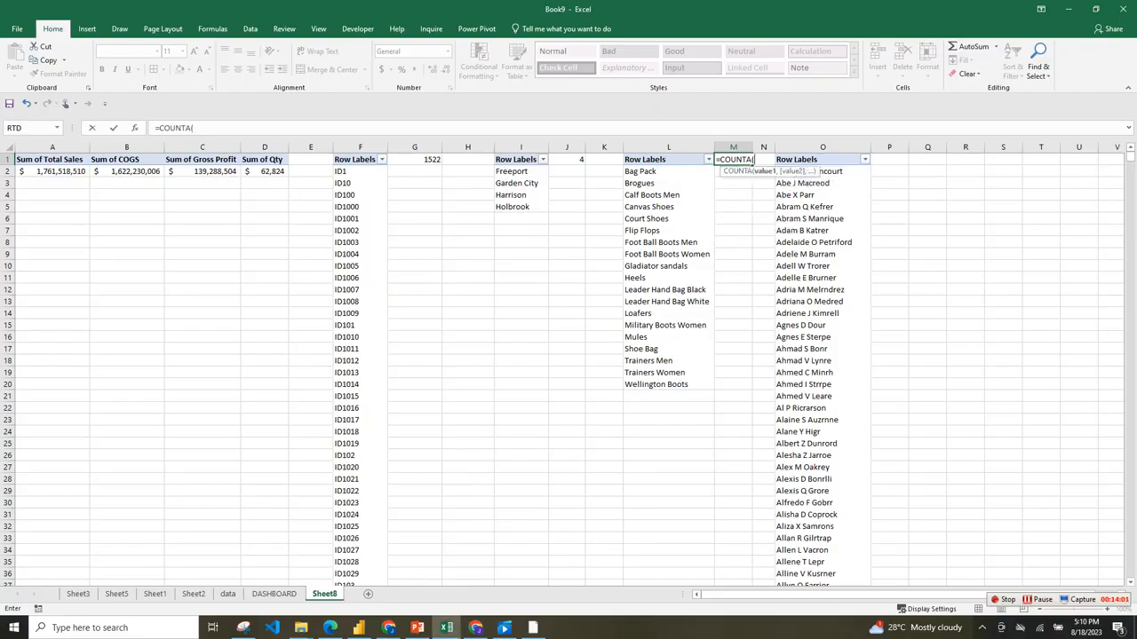
click(669, 147)
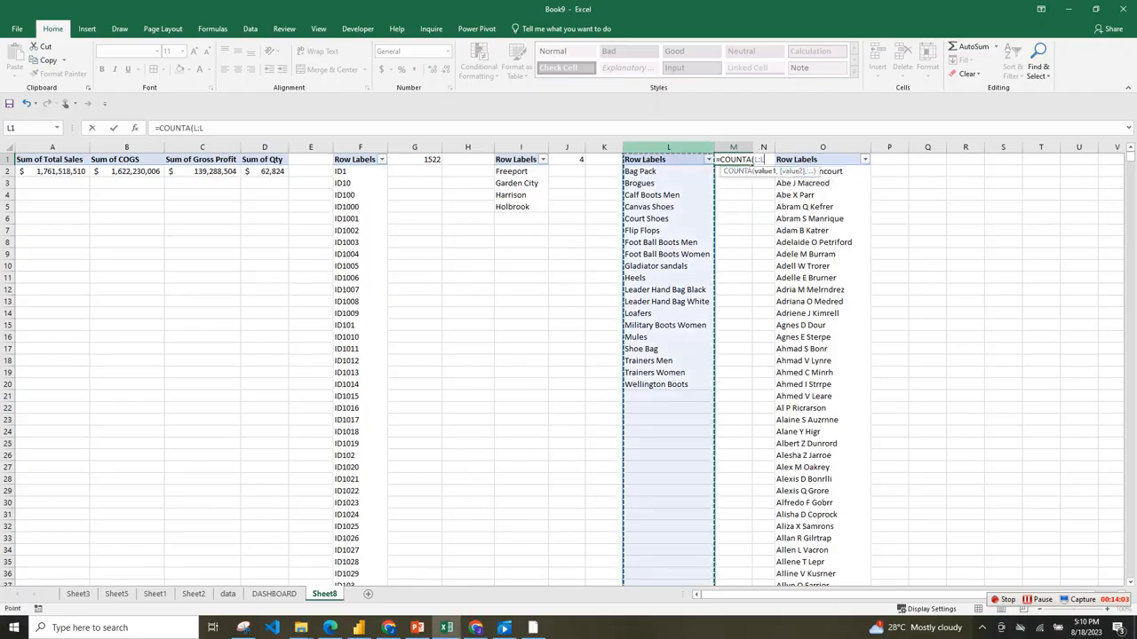
text())
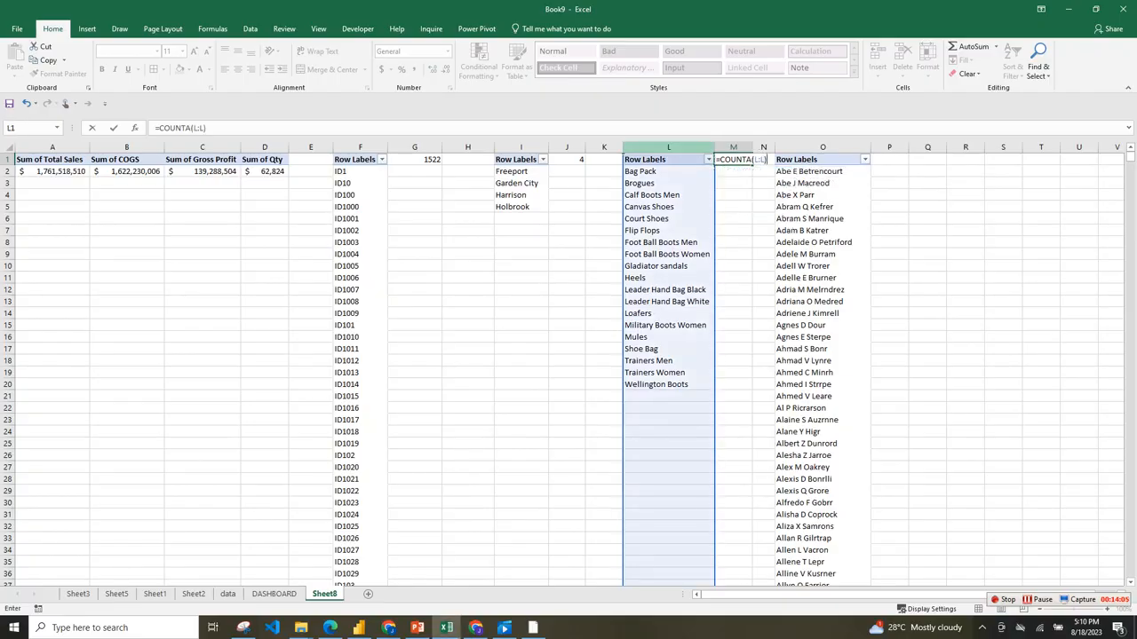
text(_)
key(BackSpace)
text(-1)
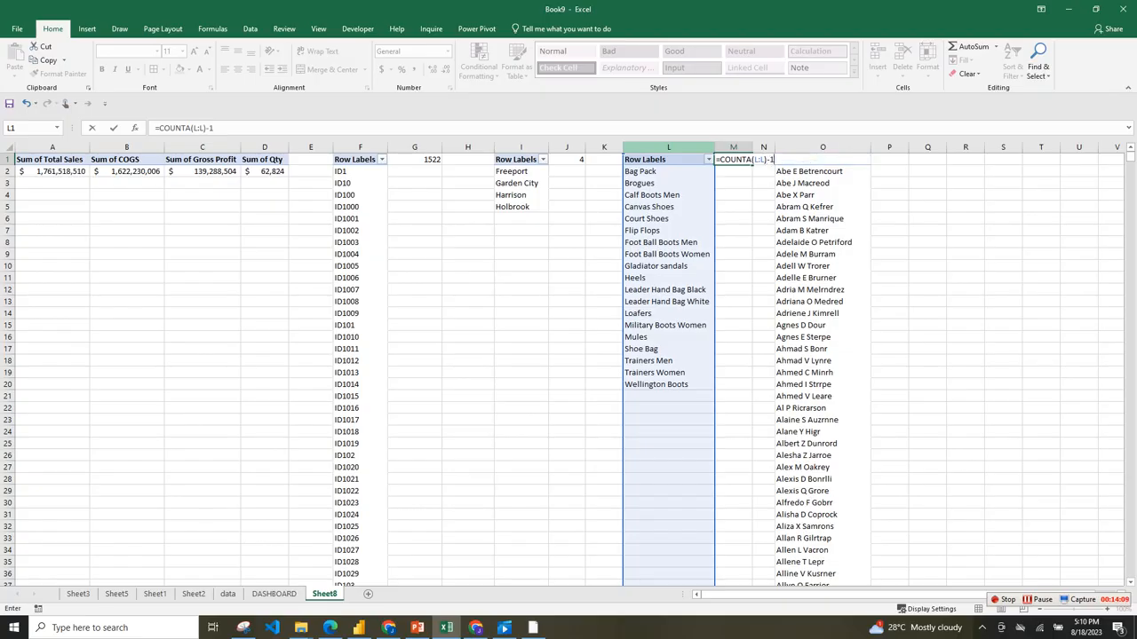
key(Return)
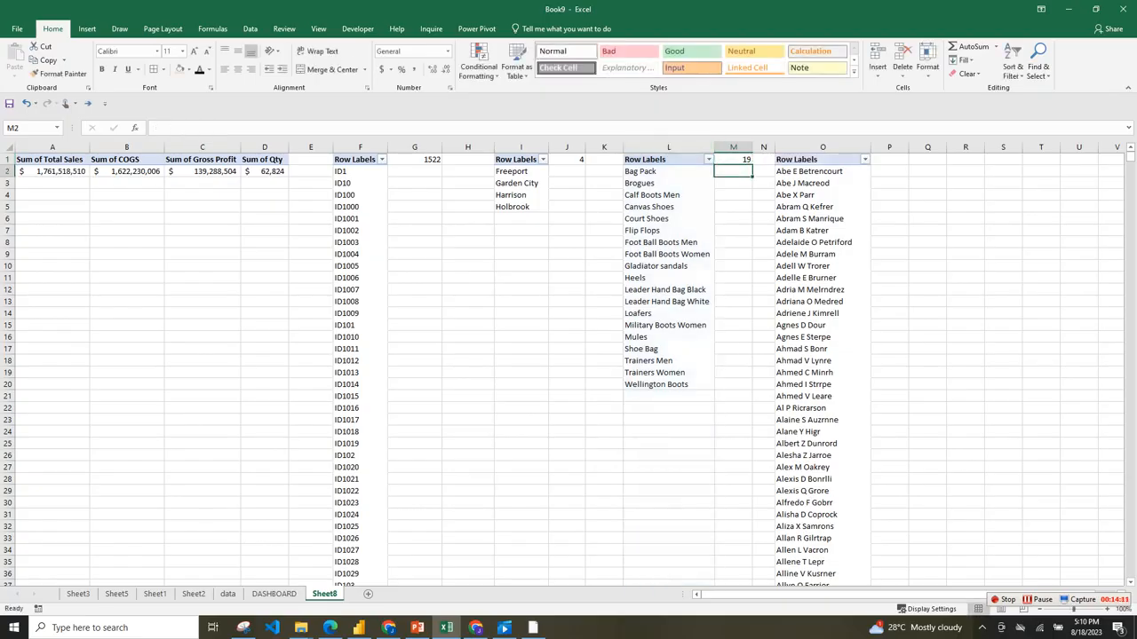
Enter =COUNTA(O:O)-1 in P1 to count the customers without the header.
click(889, 160)
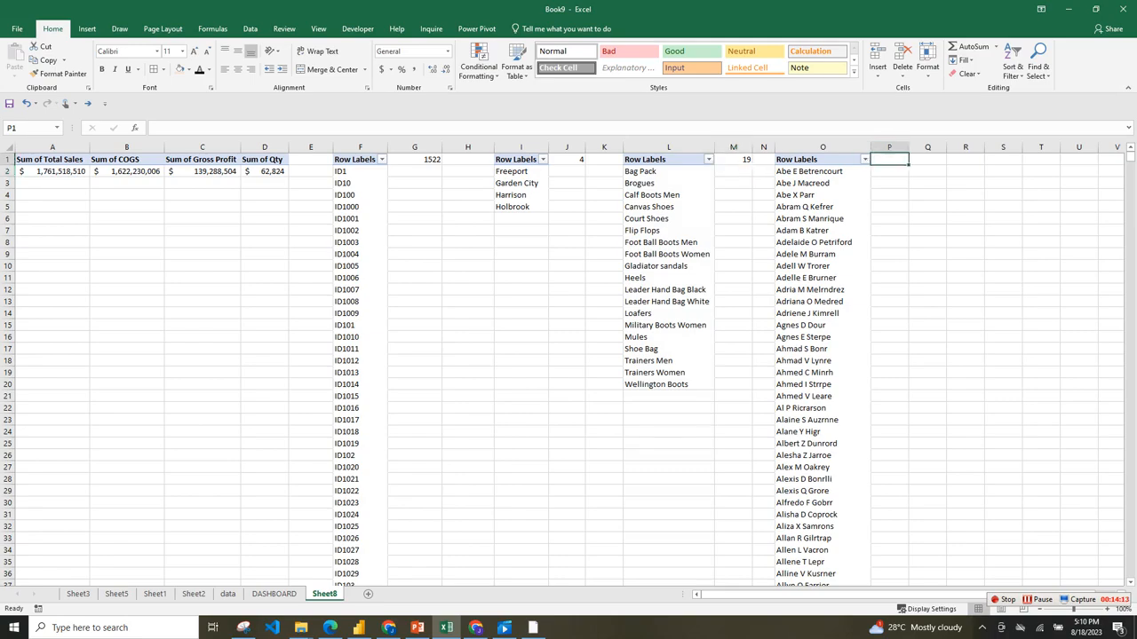
text(=CO)
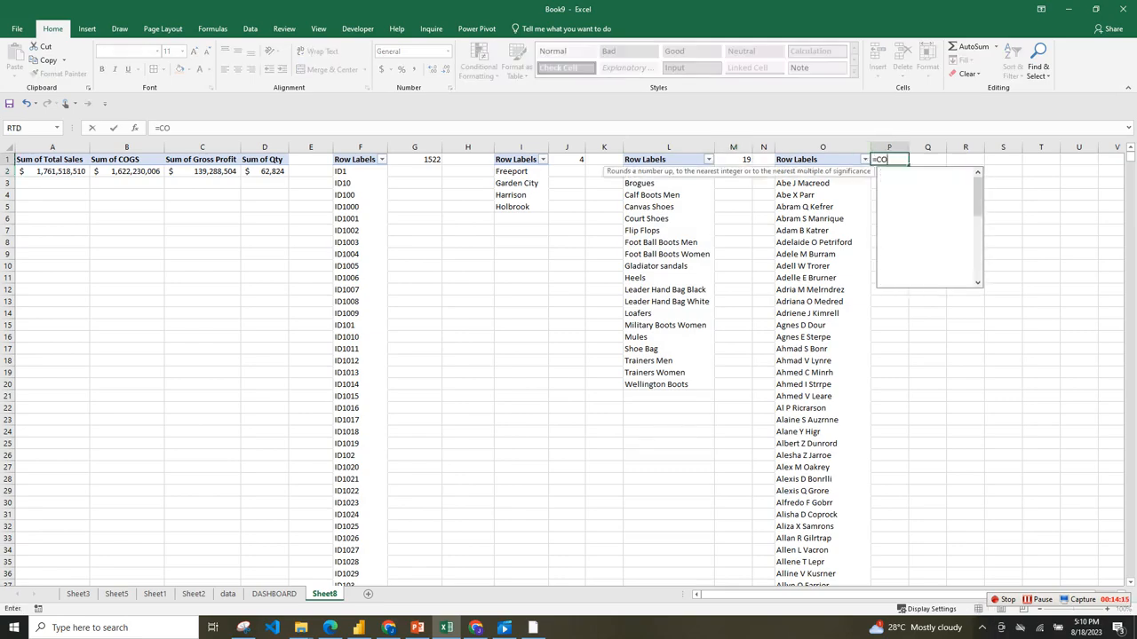
text(UN)
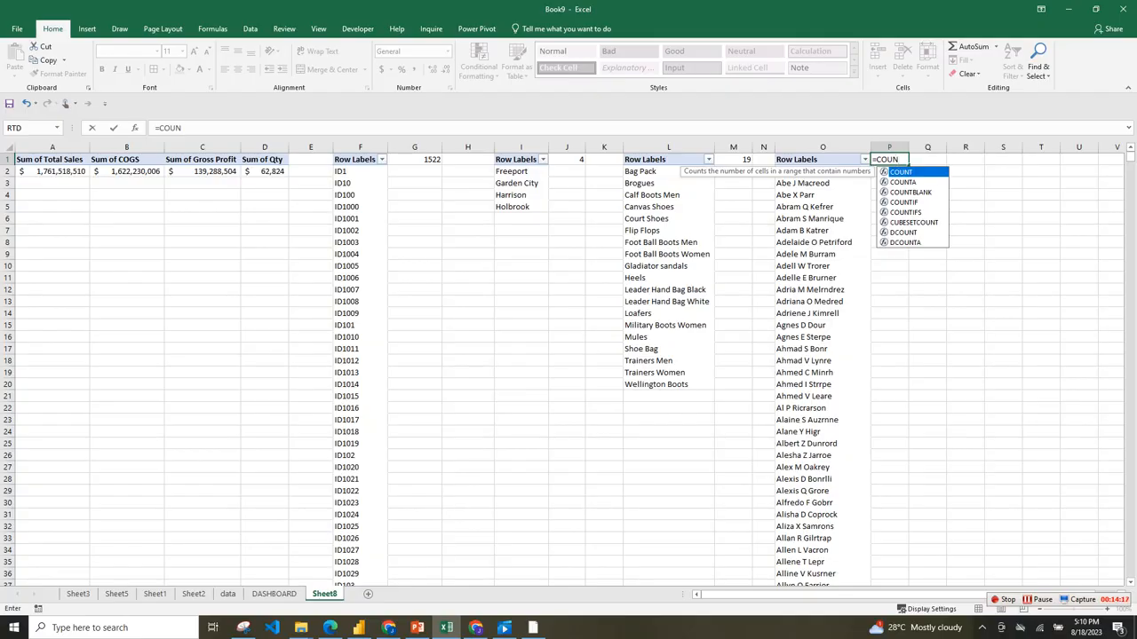
key(Down)
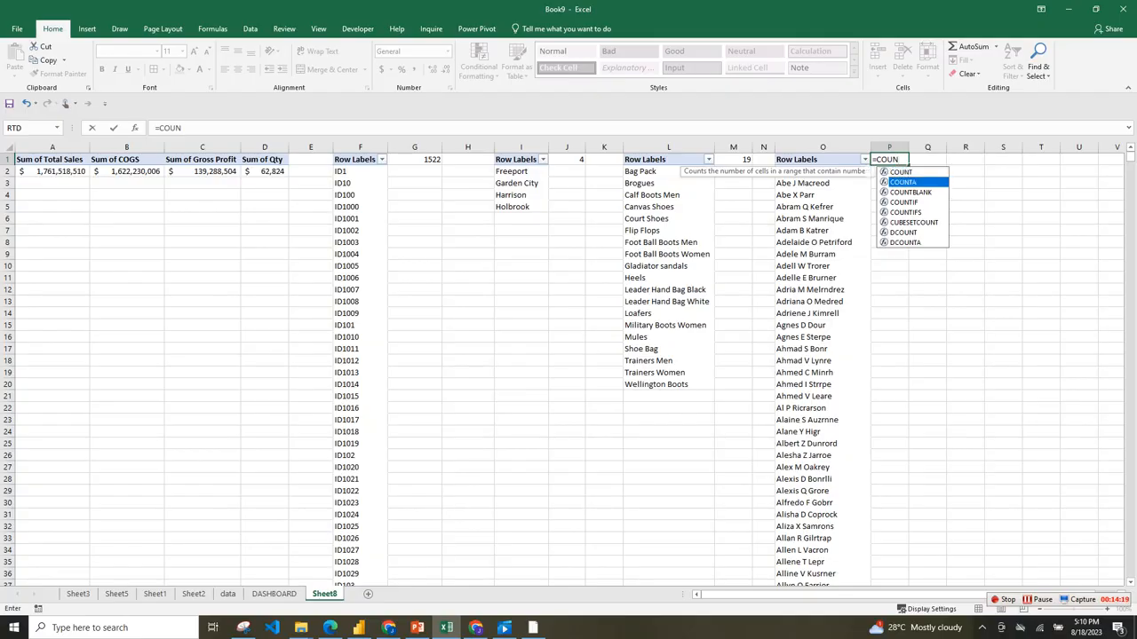
key(Tab)
click(823, 146)
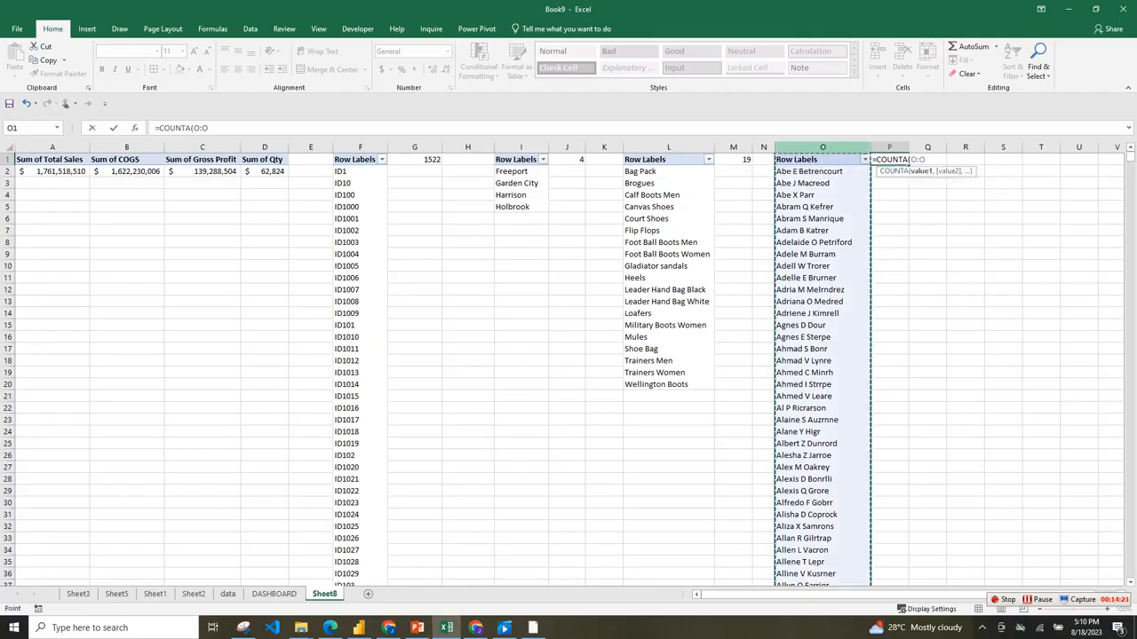
text())
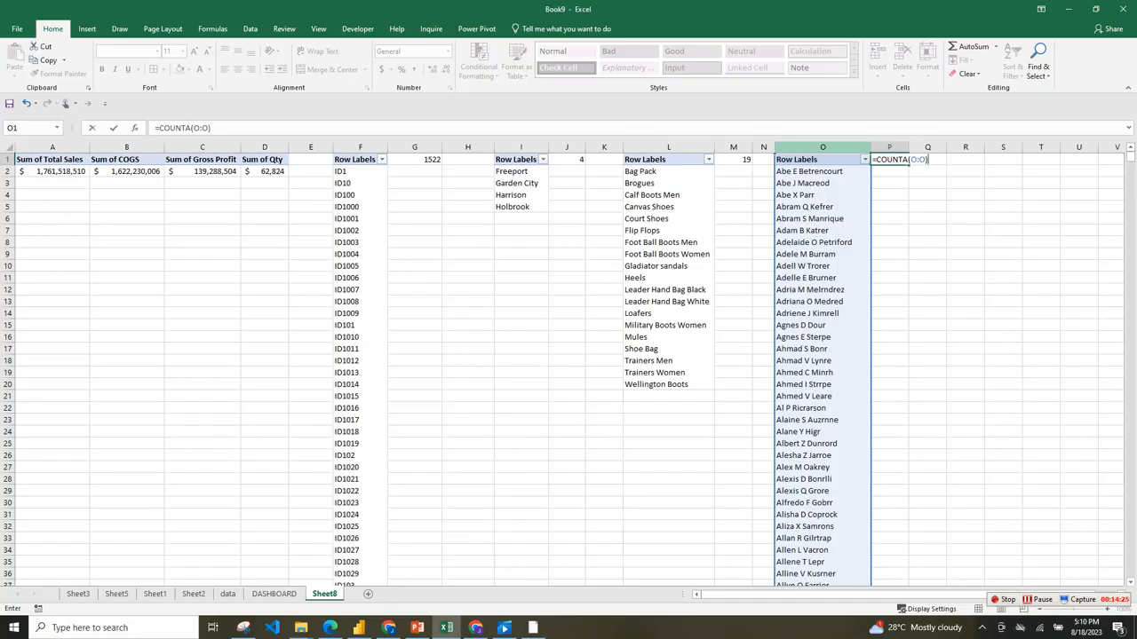
key(Return)
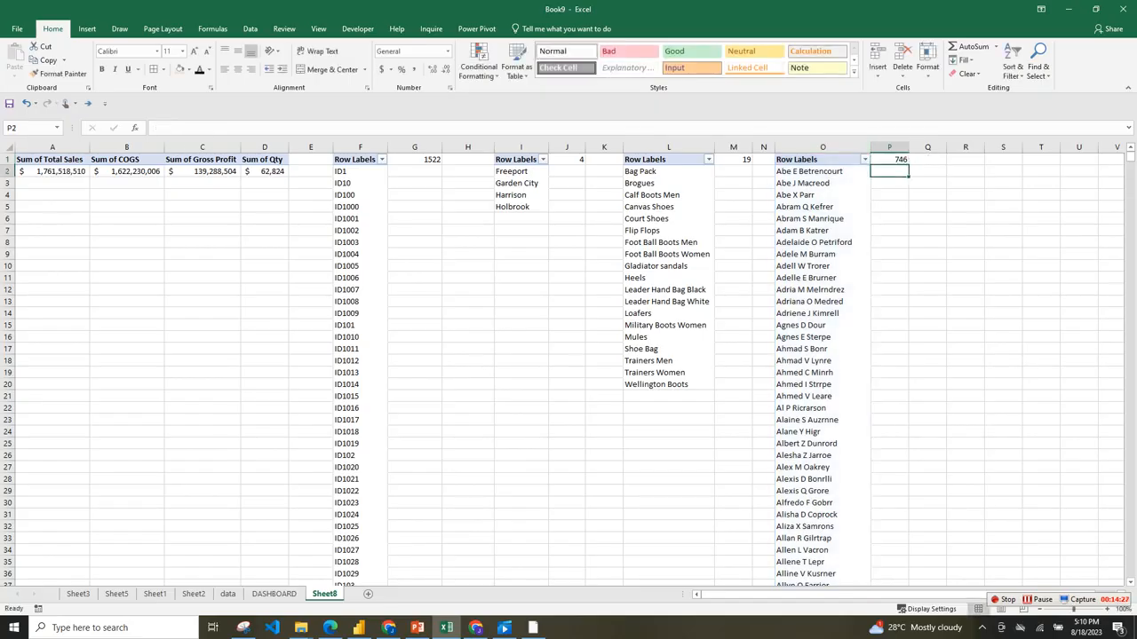
click(889, 160)
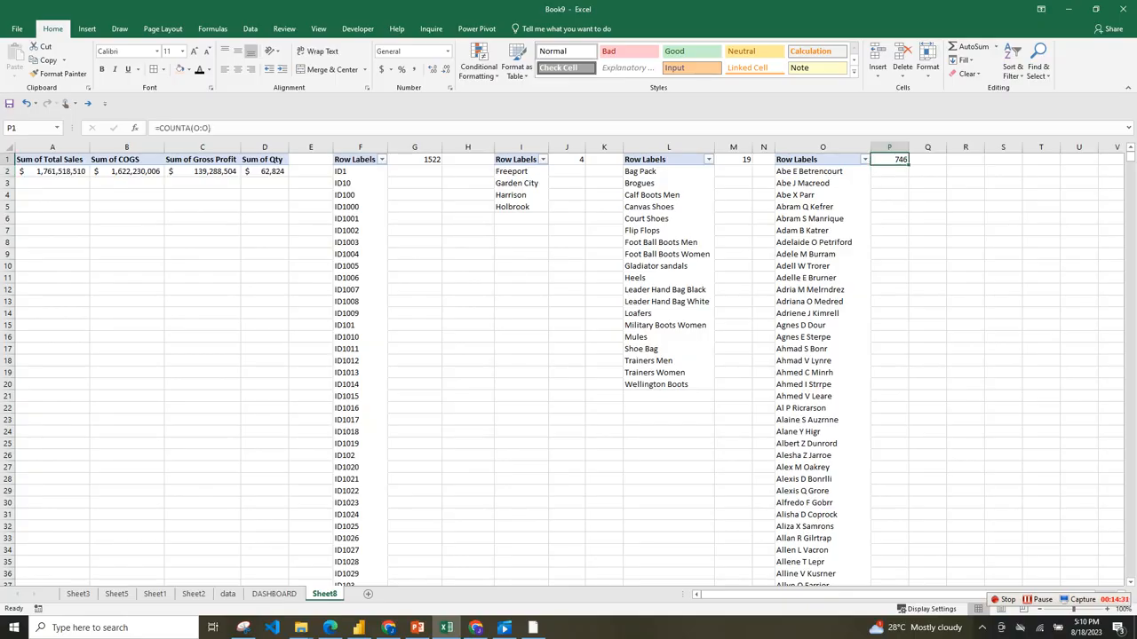
key(F2)
text(-1)
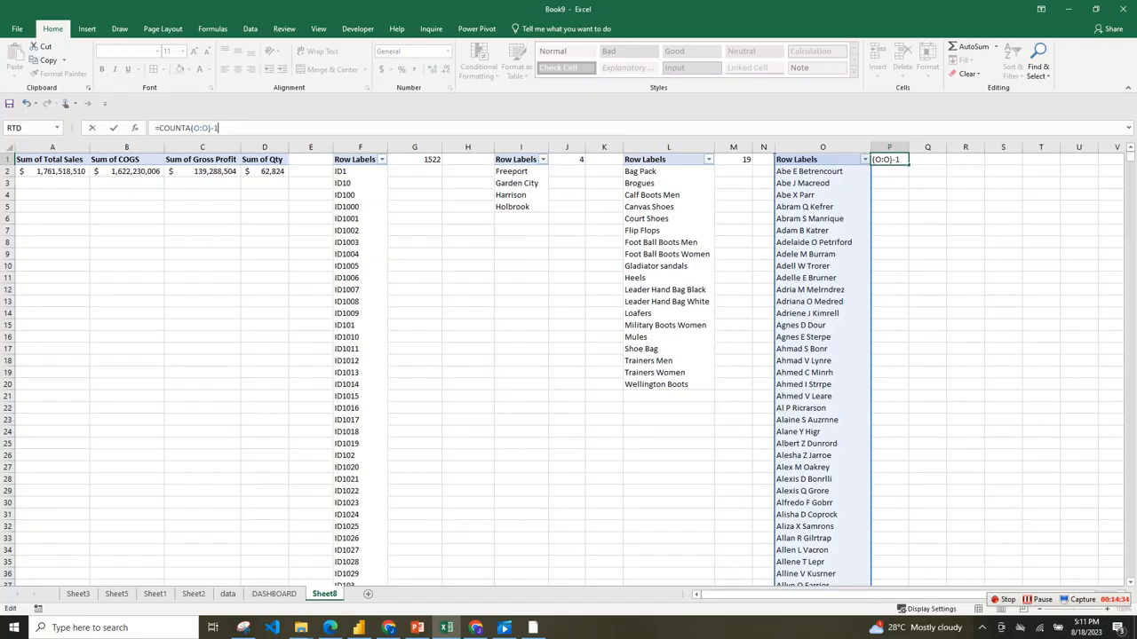
key(Return)
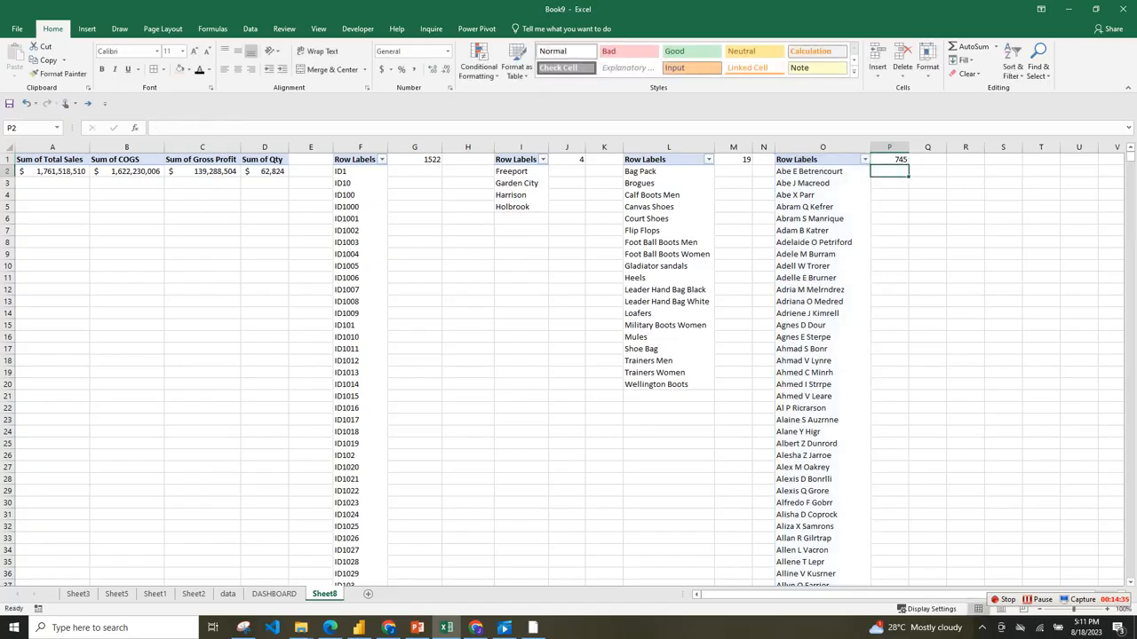
click(822, 147)
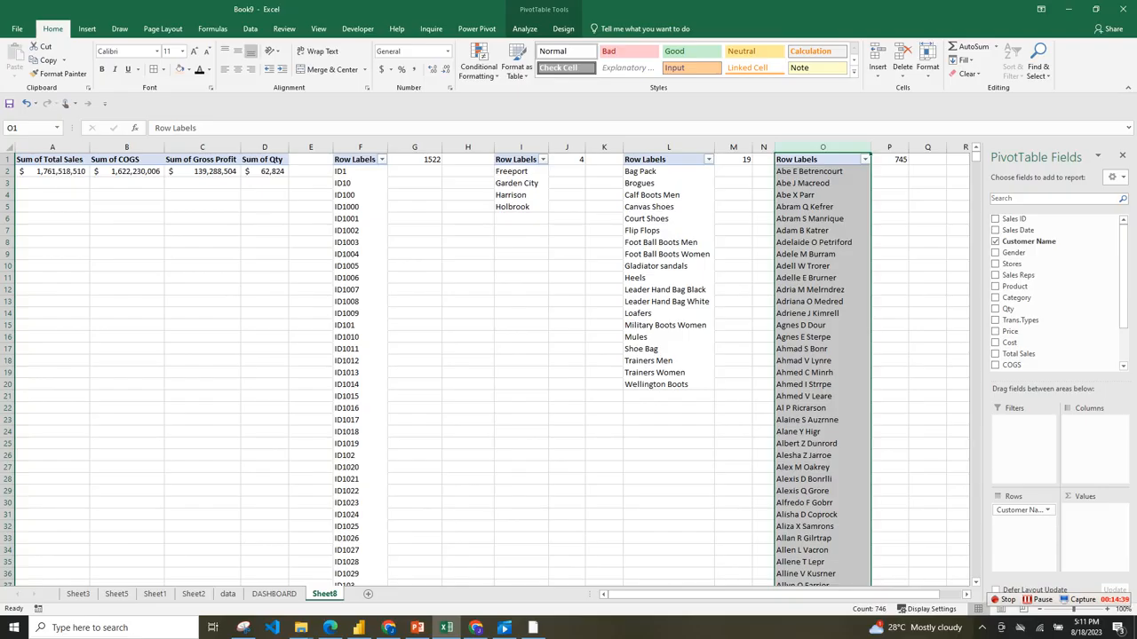
click(468, 338)
click(52, 218)
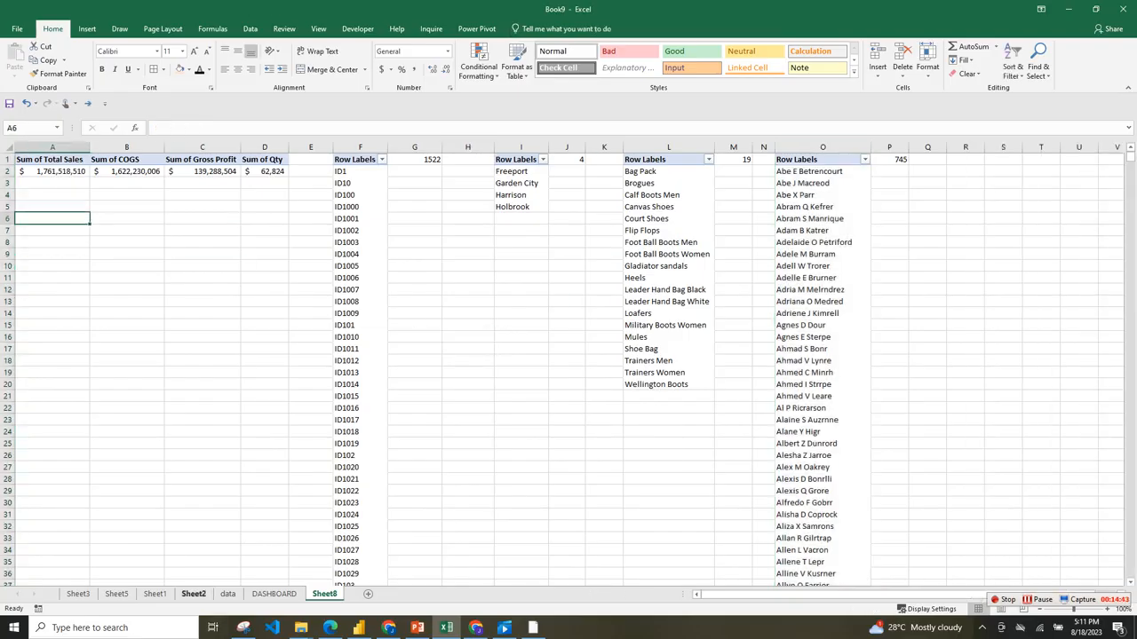
Insert a text box about 1.46 by 0.49 inches on the DASHBOARD sheet and place it in the TOTAL SALES card.
click(273, 593)
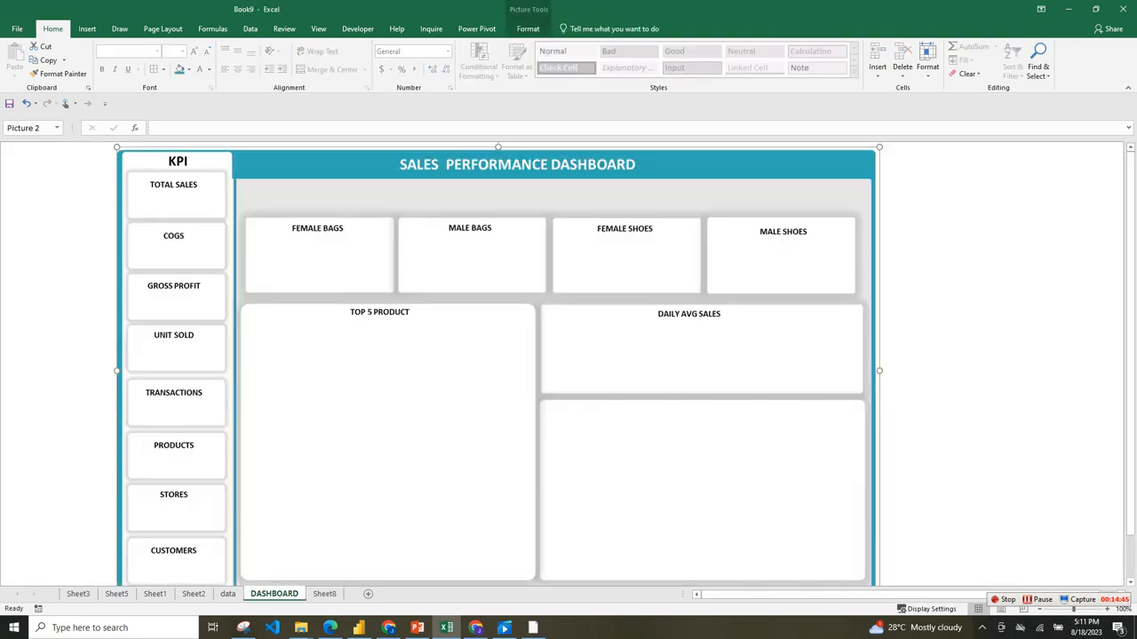
click(87, 29)
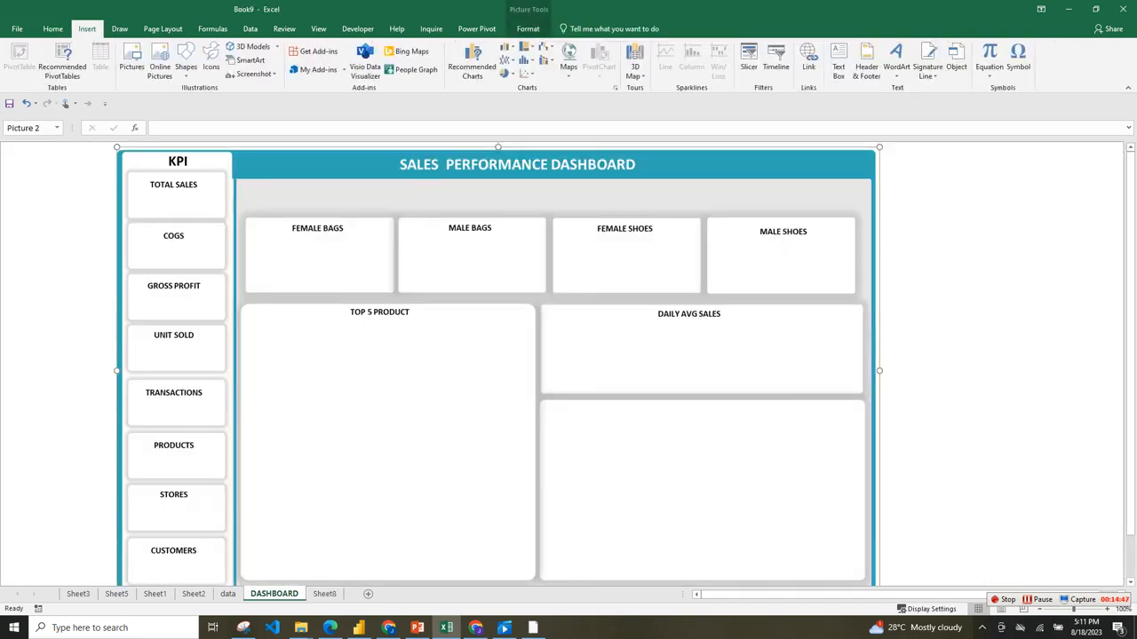
click(838, 62)
drag(298, 346, 436, 386)
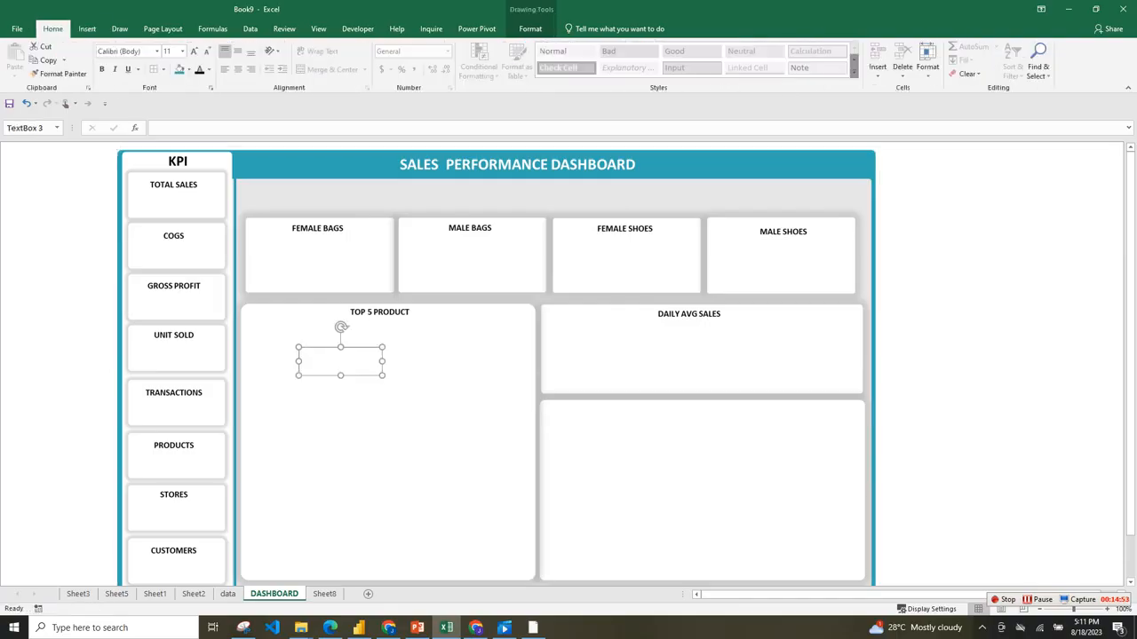
drag(340, 360, 174, 200)
click(156, 128)
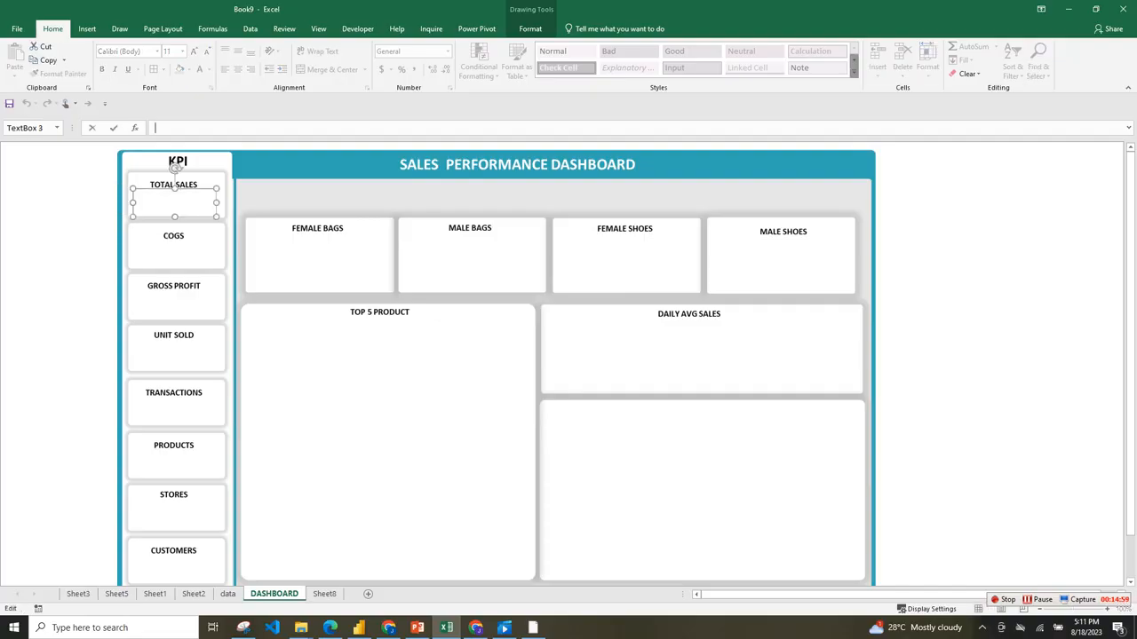
text(=)
click(324, 593)
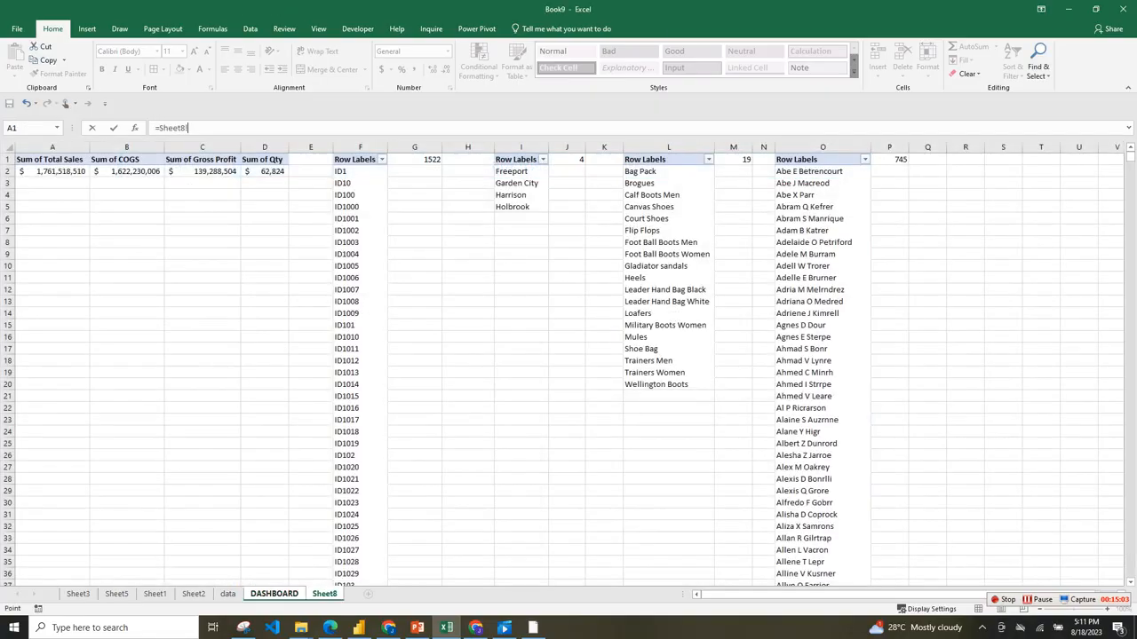
click(55, 171)
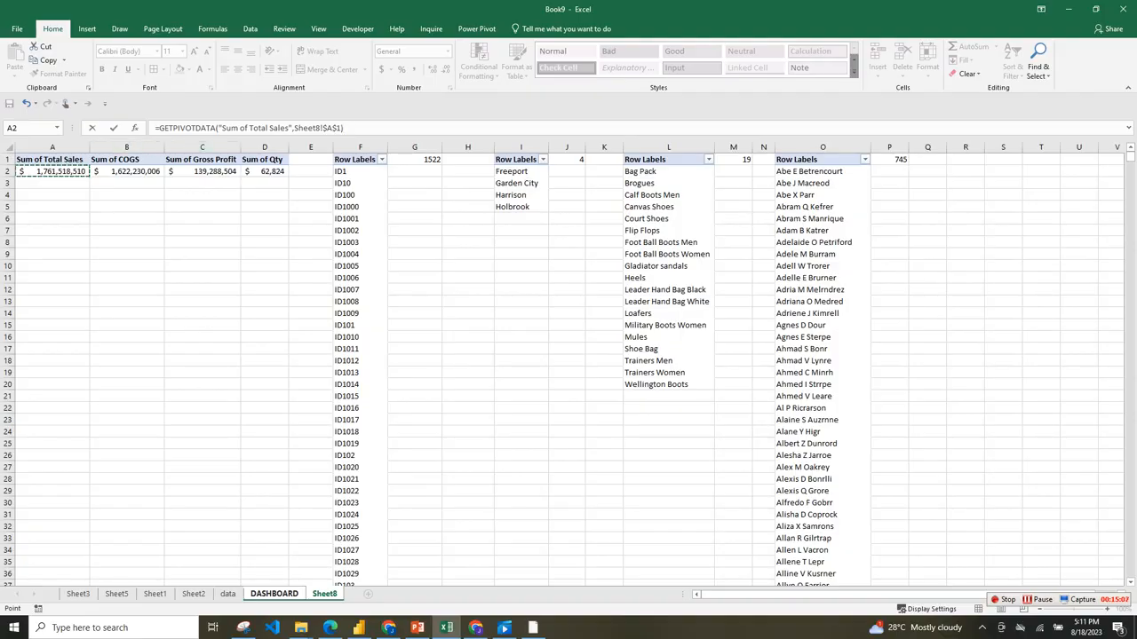
drag(159, 128, 342, 128)
key(BackSpace)
key(BackSpace)
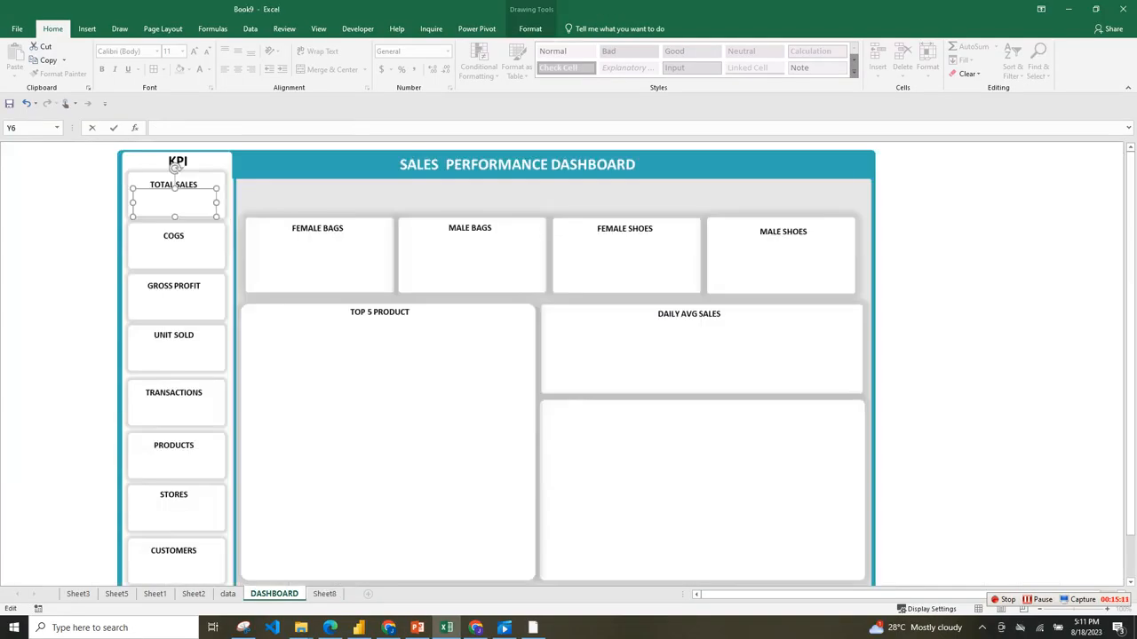
Link the text box in the TOTAL SALES card to the total sales value with =Sheet8!A2.
text(=)
click(324, 593)
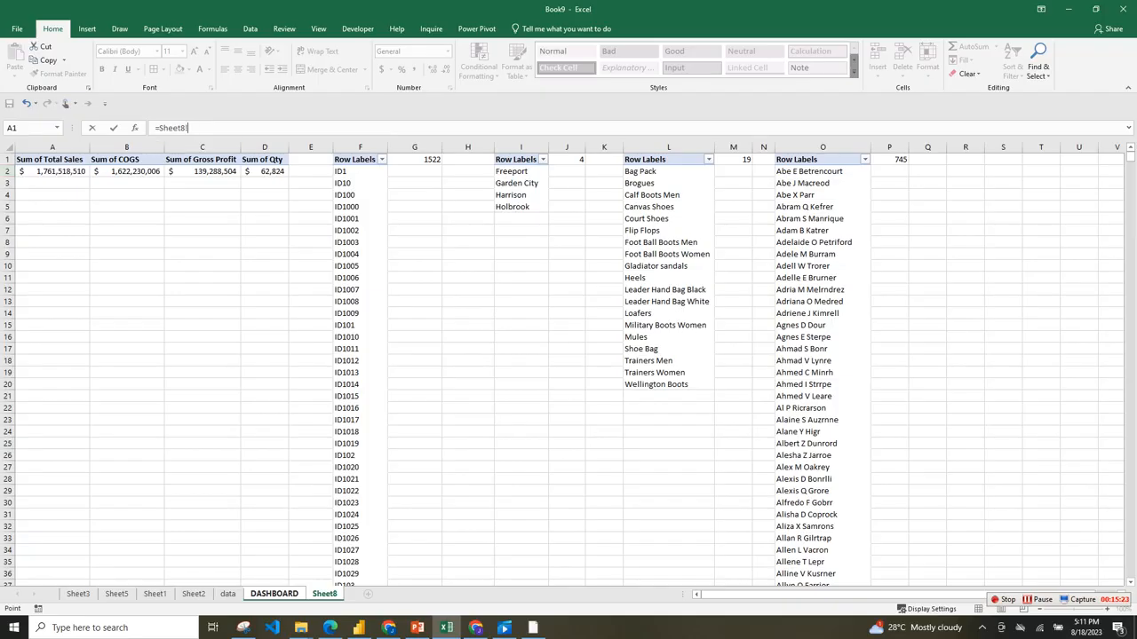
text(A2)
key(Return)
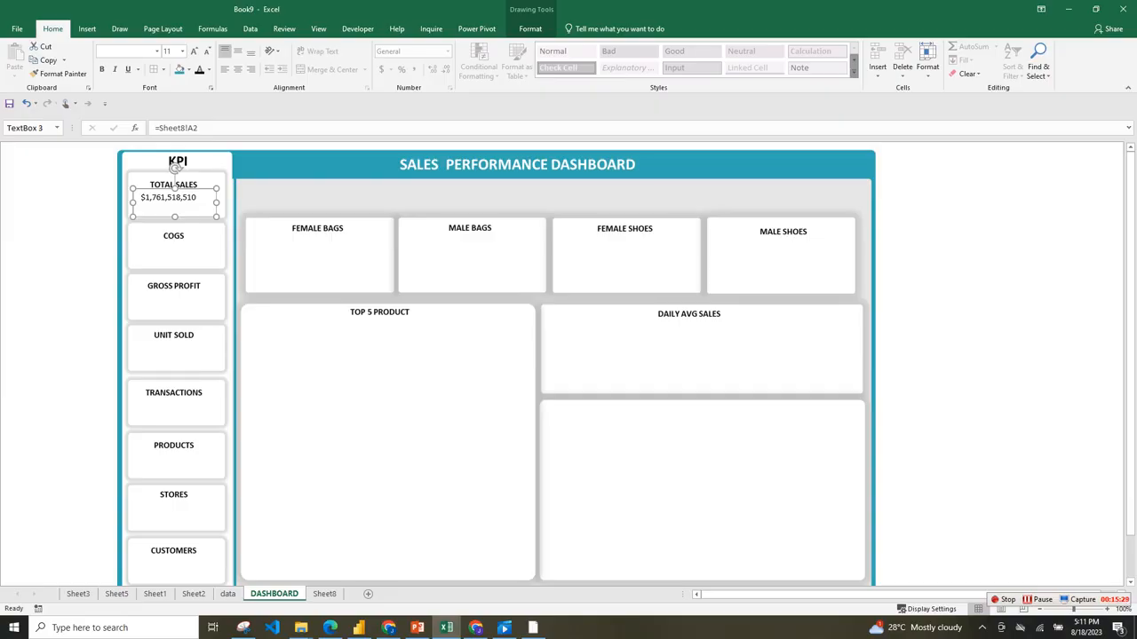
Nudge the TOTAL SALES value box slightly within its card and remove its outline and fill.
drag(191, 208, 193, 209)
click(531, 28)
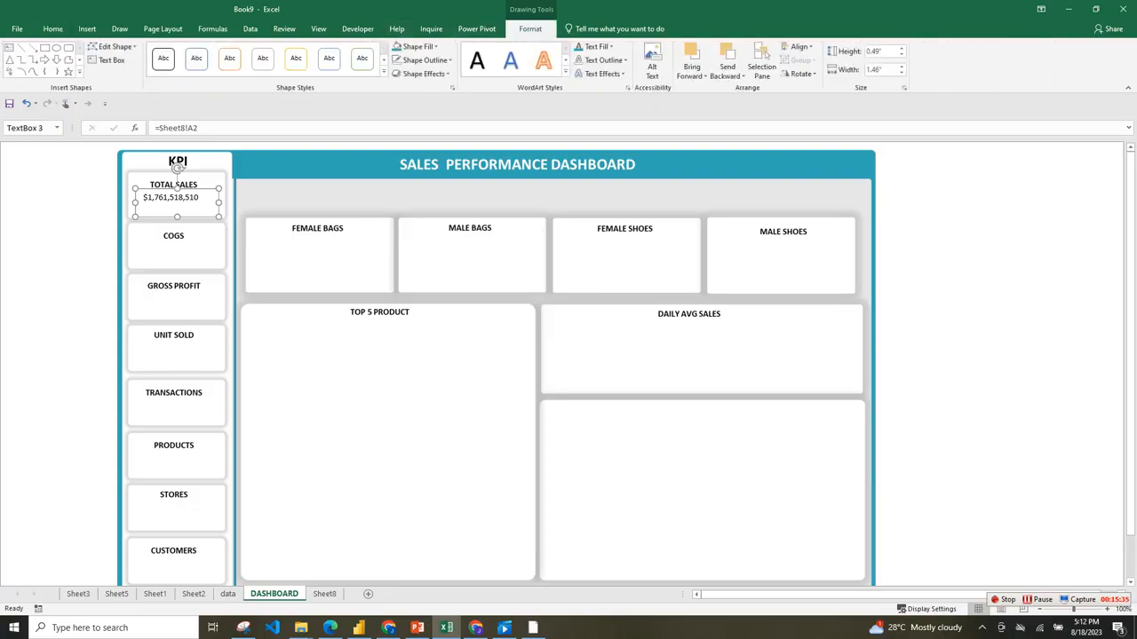
click(425, 60)
click(426, 203)
click(418, 46)
click(420, 188)
Middle-align the TOTAL SALES value vertically and give it the recently used salmon-red font colour.
click(52, 29)
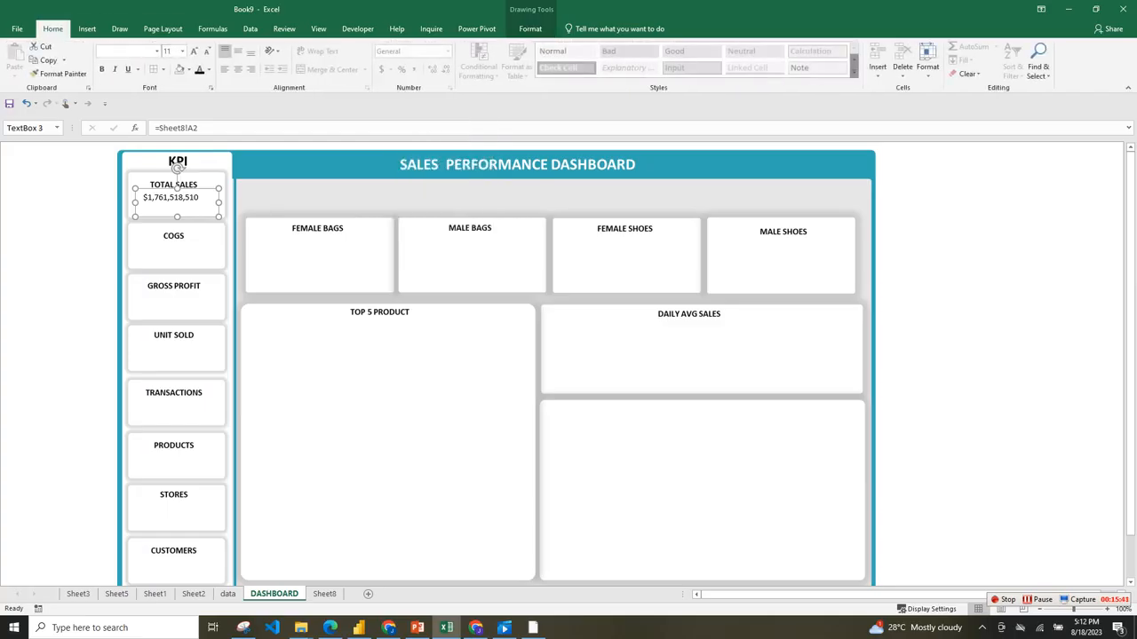
click(238, 51)
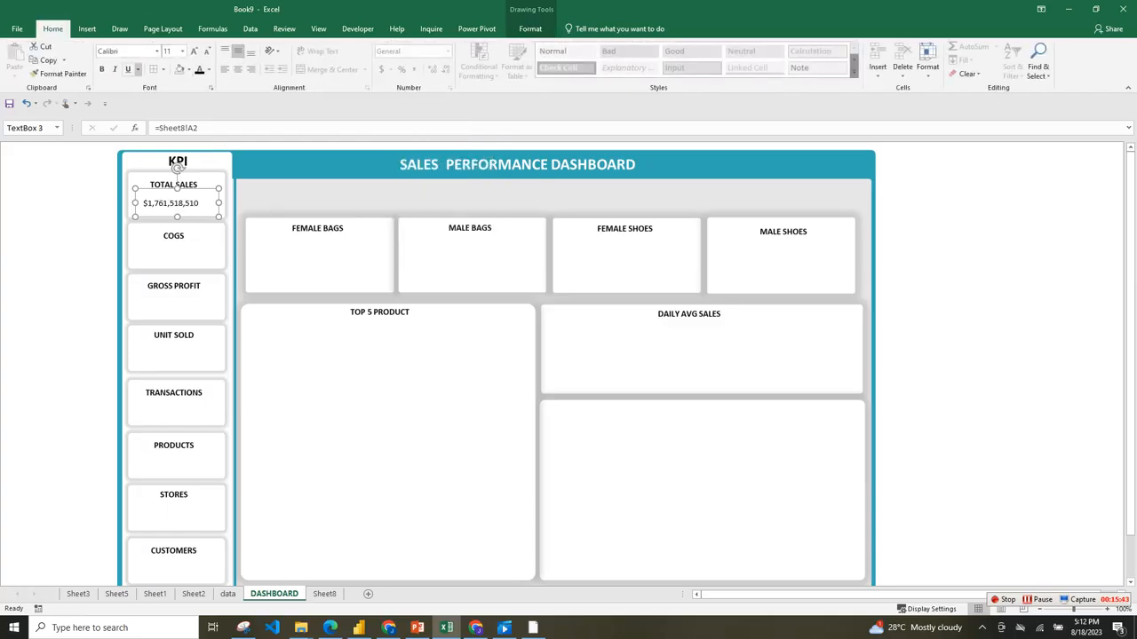
click(209, 69)
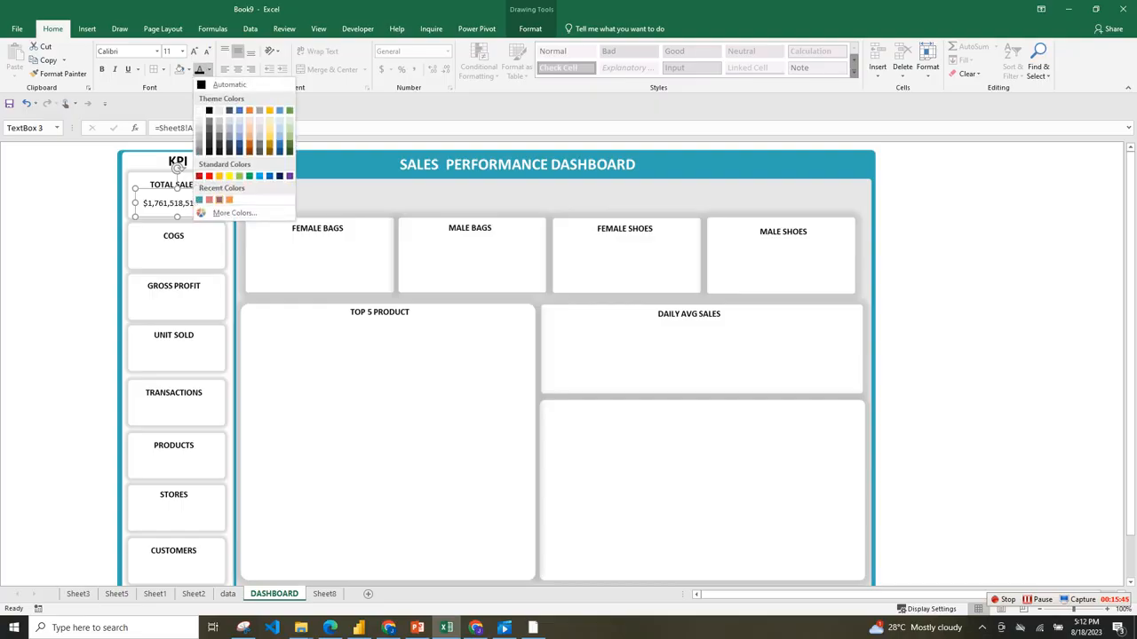
click(219, 200)
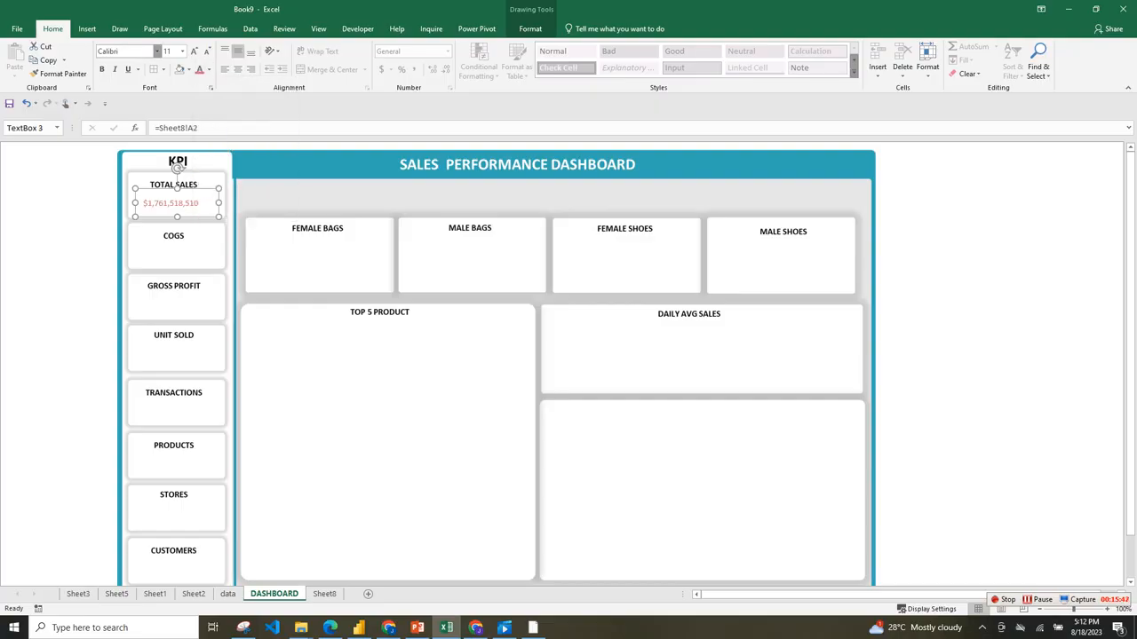
Format the TOTAL SALES value in bold Arial Rounded MT Bold, size 12, and shift its box slightly up under the heading.
click(157, 51)
text(Arial Rounded MT)
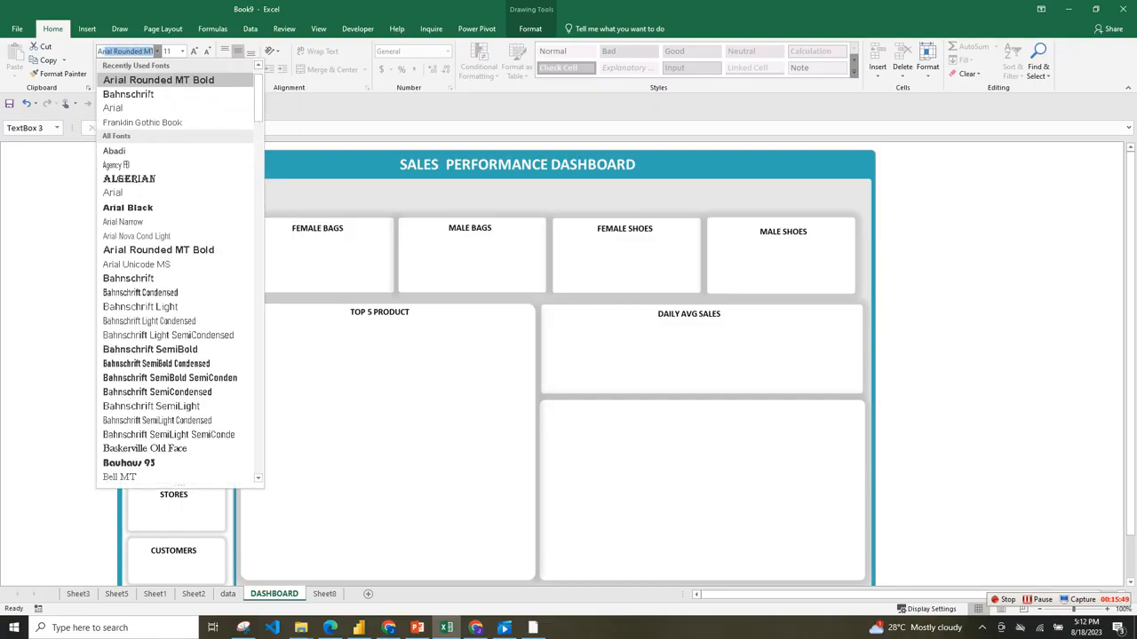
key(Return)
click(102, 70)
click(206, 51)
click(193, 50)
click(193, 50)
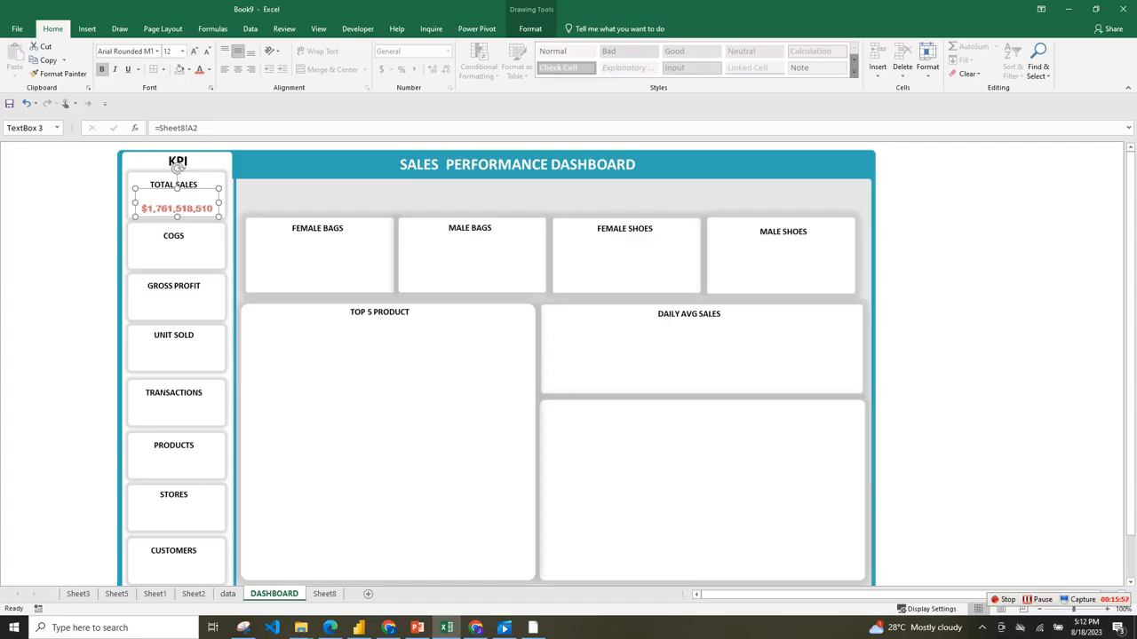
drag(177, 168, 176, 163)
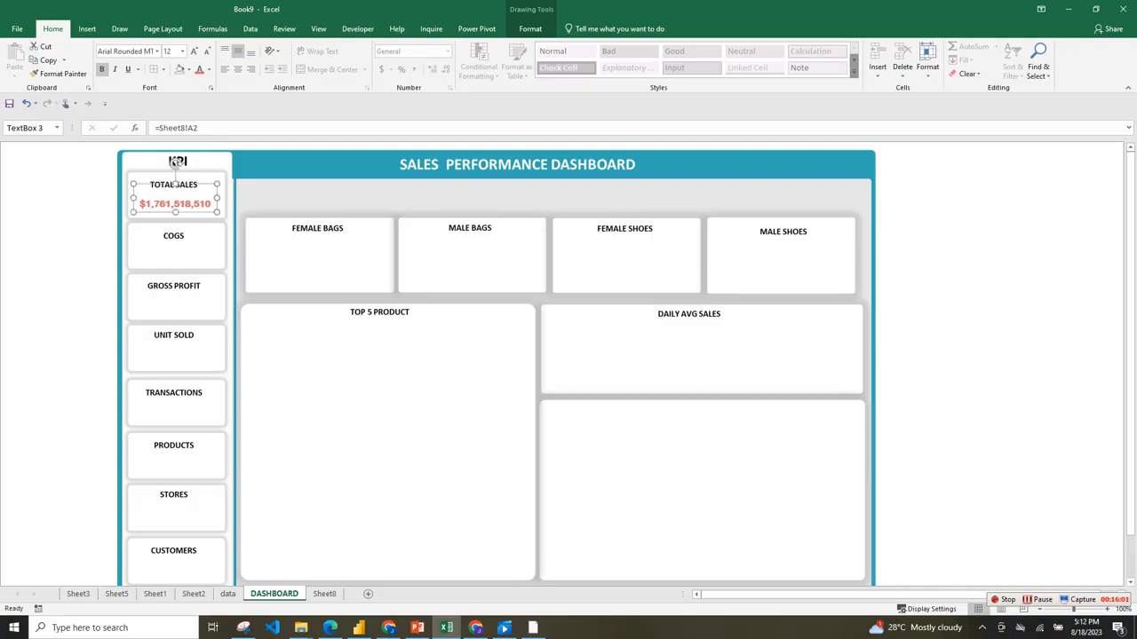
Copy the TOTAL SALES value box, place a duplicate in the COGS card and paste another copy.
key(ctrl+c)
key(ctrl+v)
drag(185, 213, 177, 257)
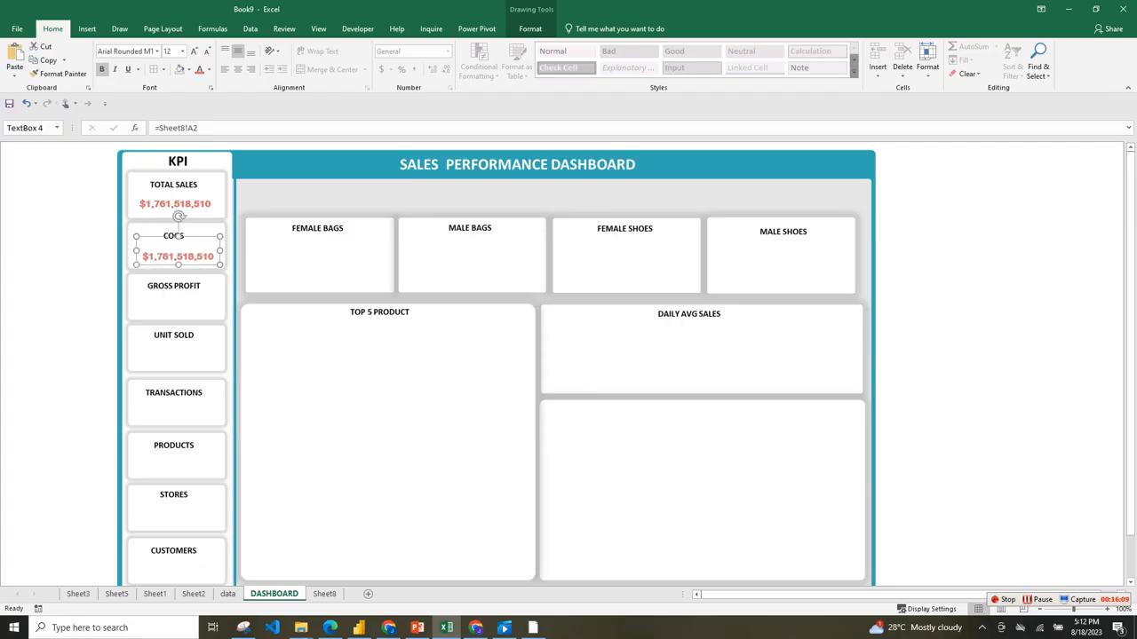
key(ctrl+v)
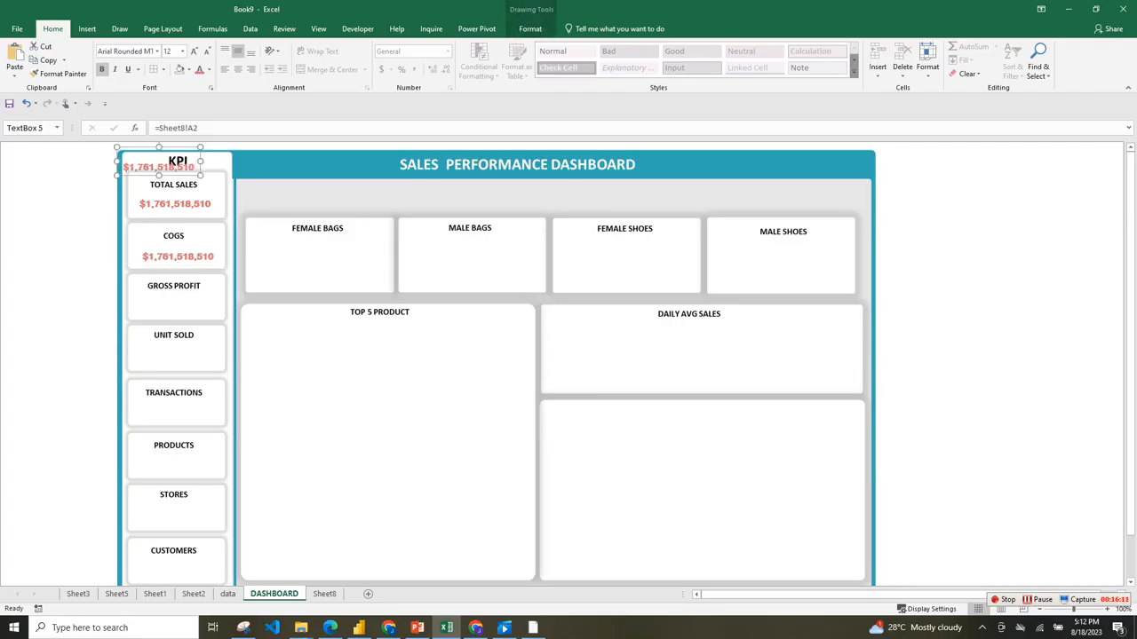
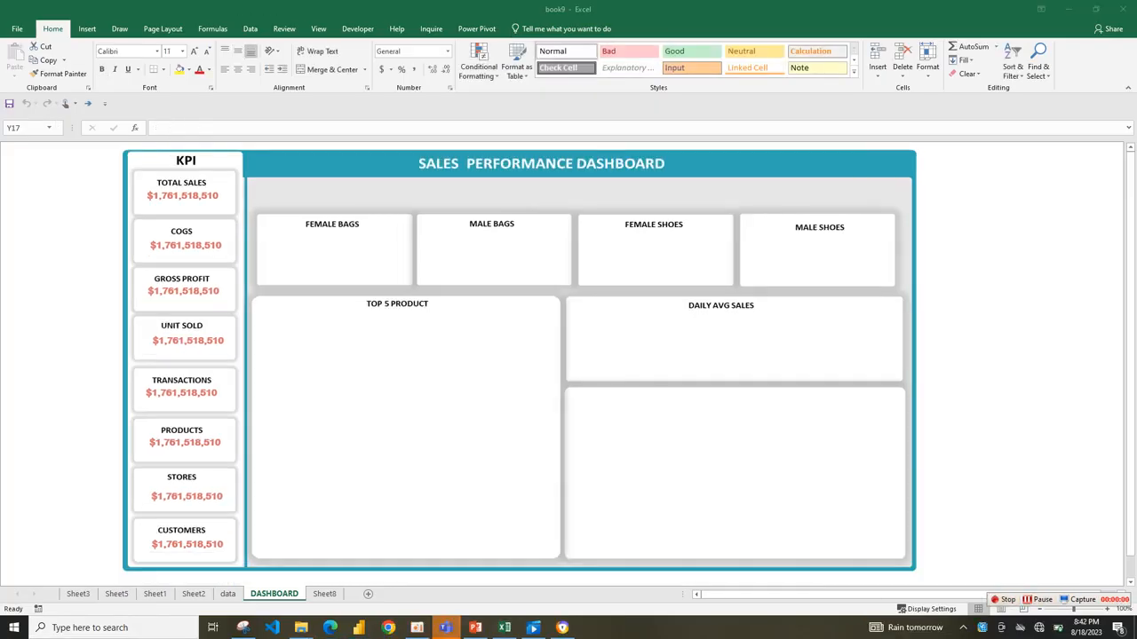
Link the value text box in the COGS card to cell B2 on Sheet8.
click(186, 231)
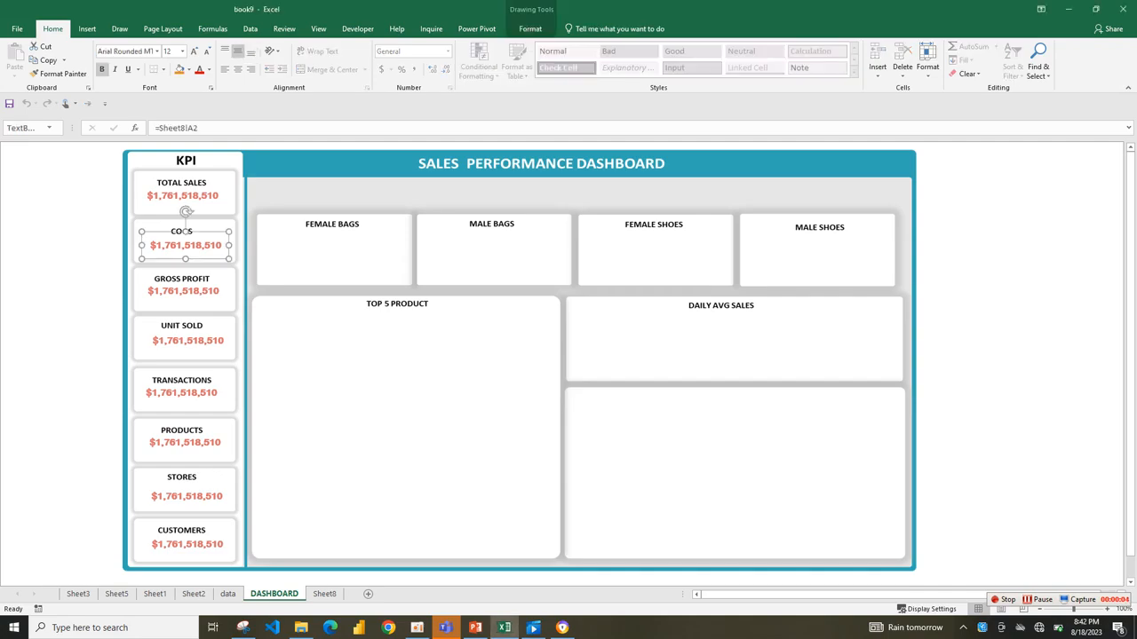
click(186, 236)
click(185, 245)
click(182, 233)
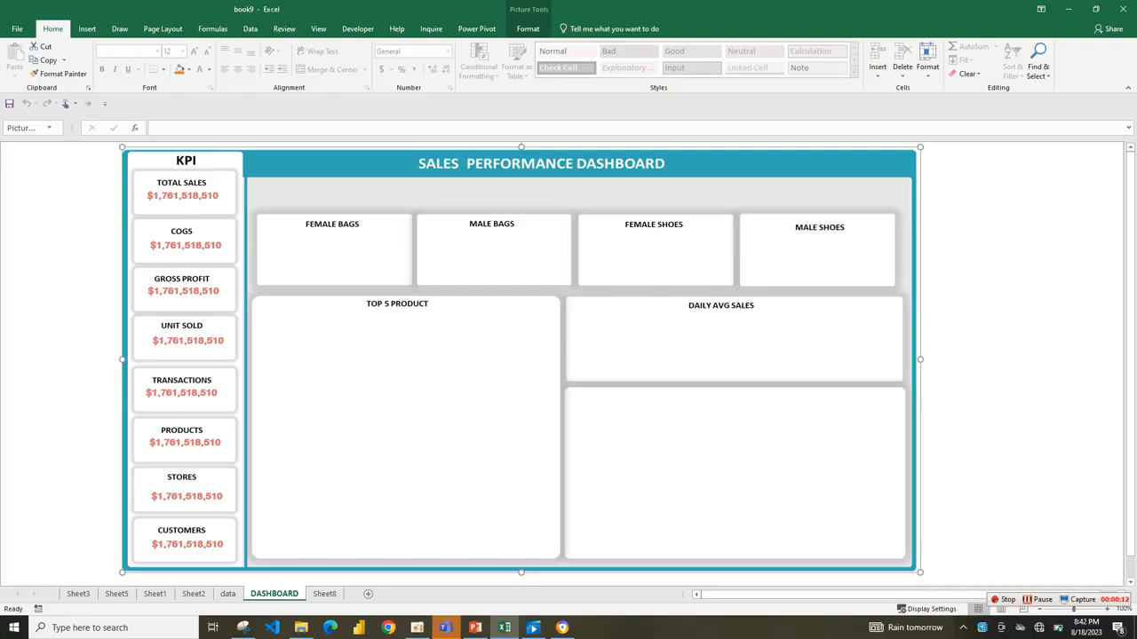
click(184, 233)
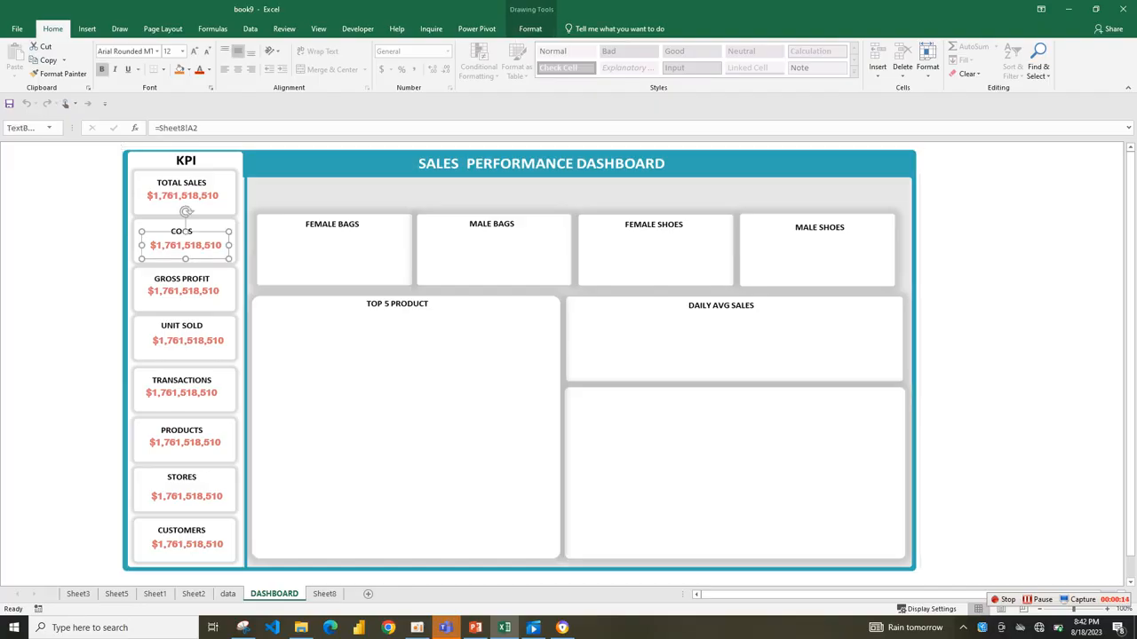
click(199, 127)
key(BackSpace)
key(BackSpace)
key(BackSpace)
key(BackSpace)
key(BackSpace)
key(BackSpace)
key(BackSpace)
key(BackSpace)
key(BackSpace)
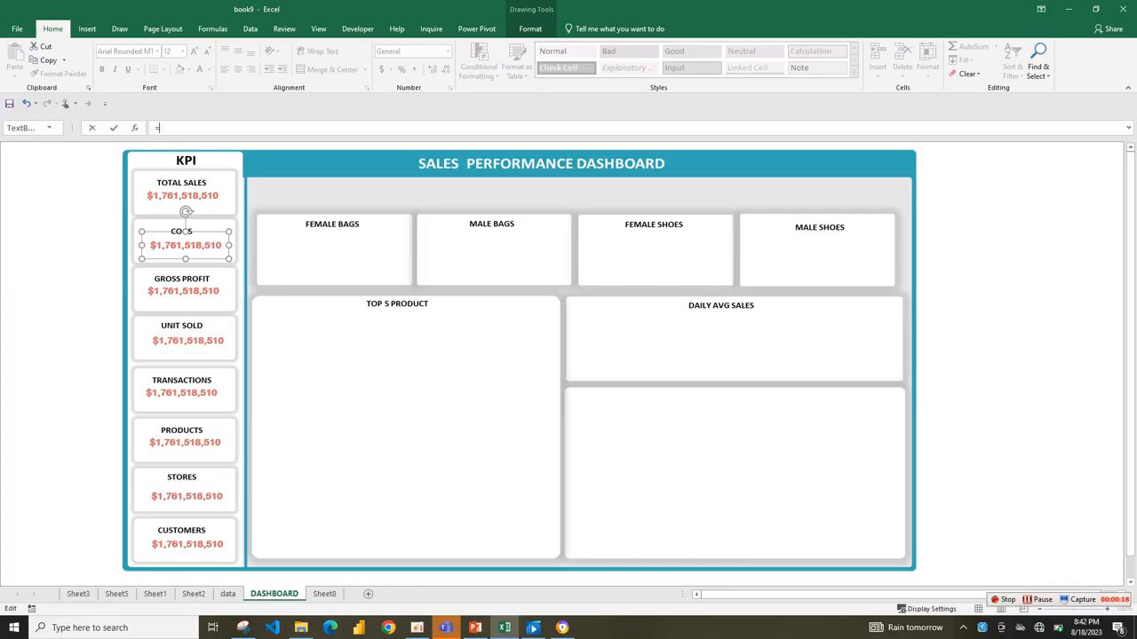
click(325, 594)
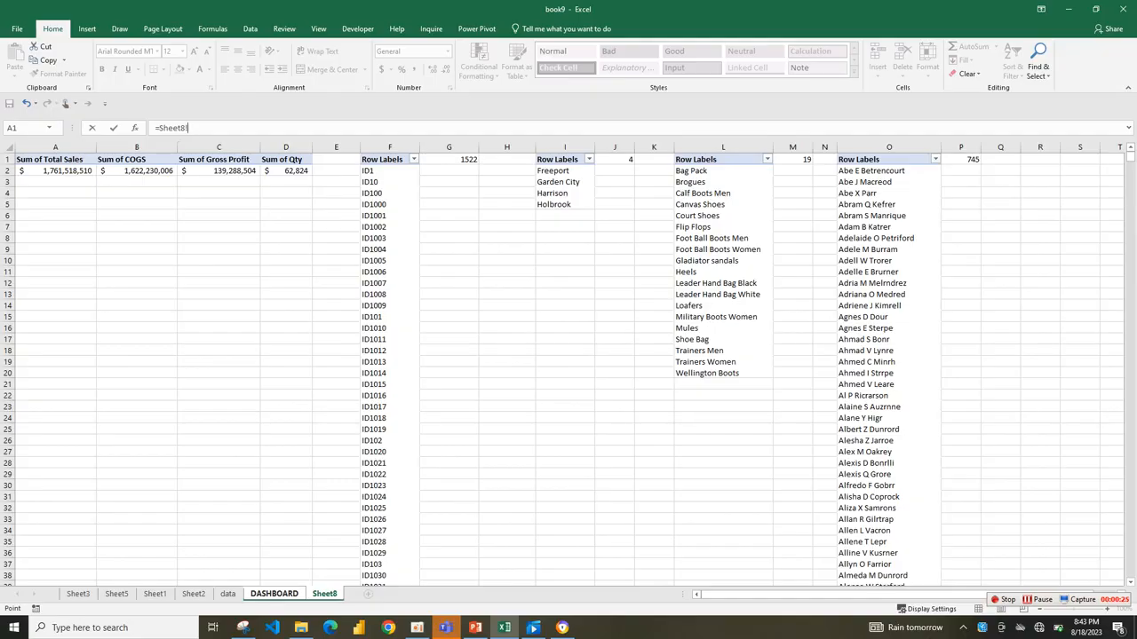
text(b2)
key(Return)
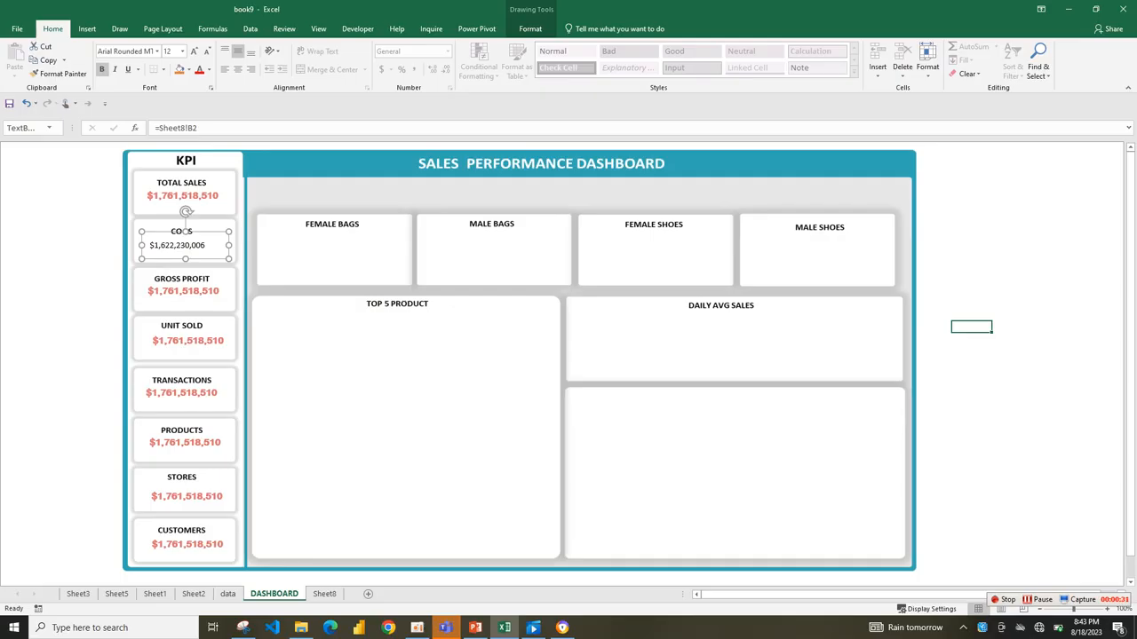
Copy the formatting of the TOTAL SALES value onto the COGS value with Format Painter.
click(182, 196)
click(58, 74)
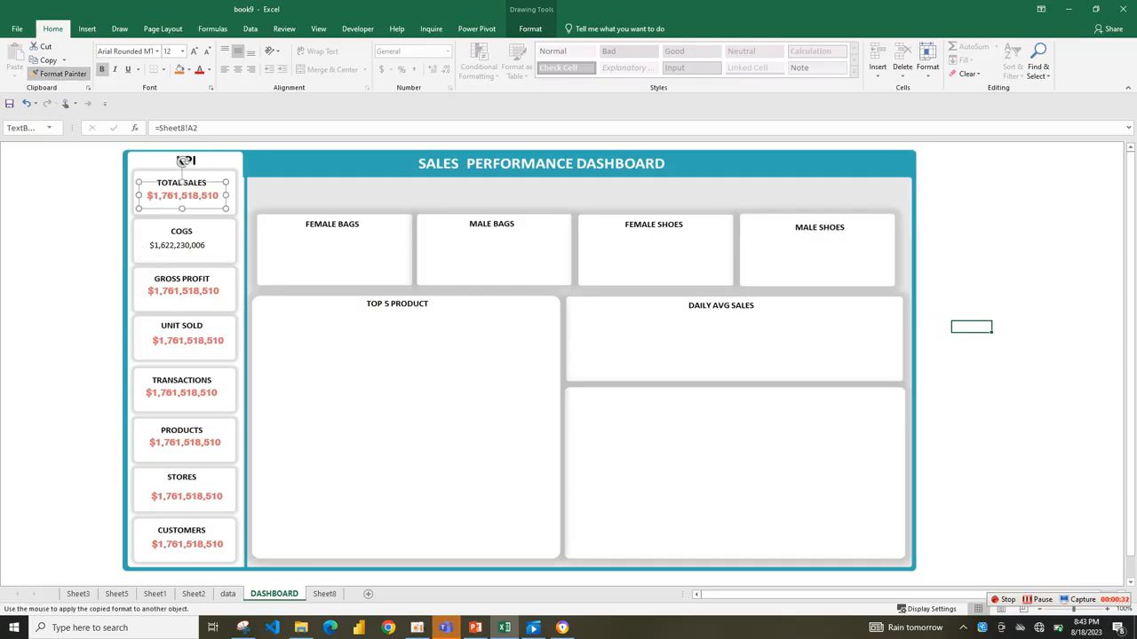
click(186, 232)
Link the value text box in the GROSS PROFIT card to cell C2 on Sheet8.
click(183, 278)
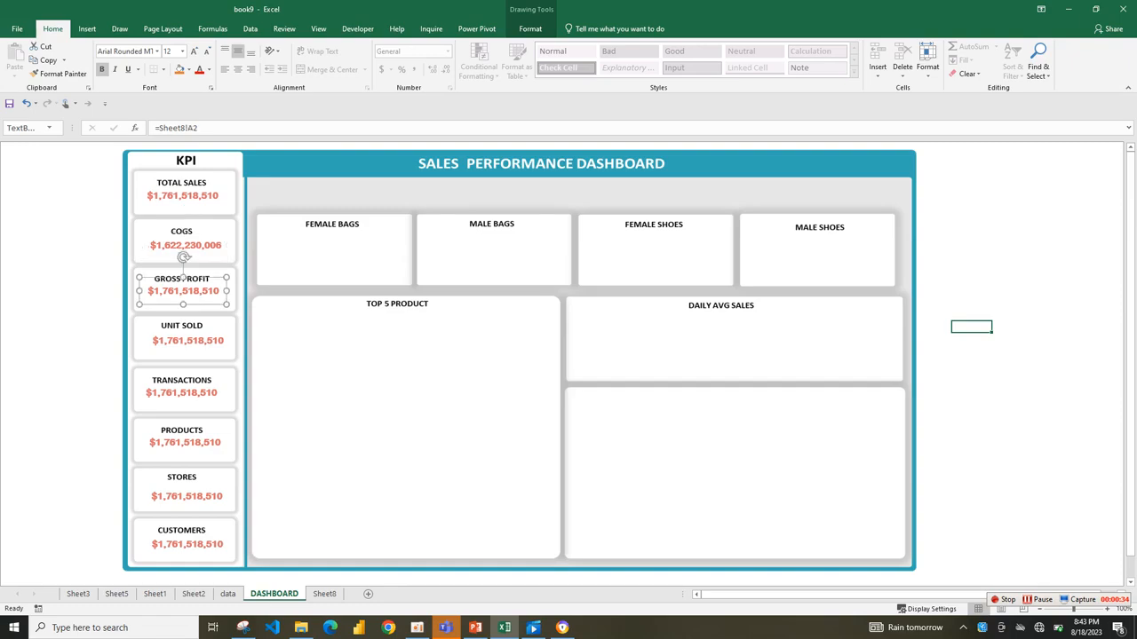
click(227, 593)
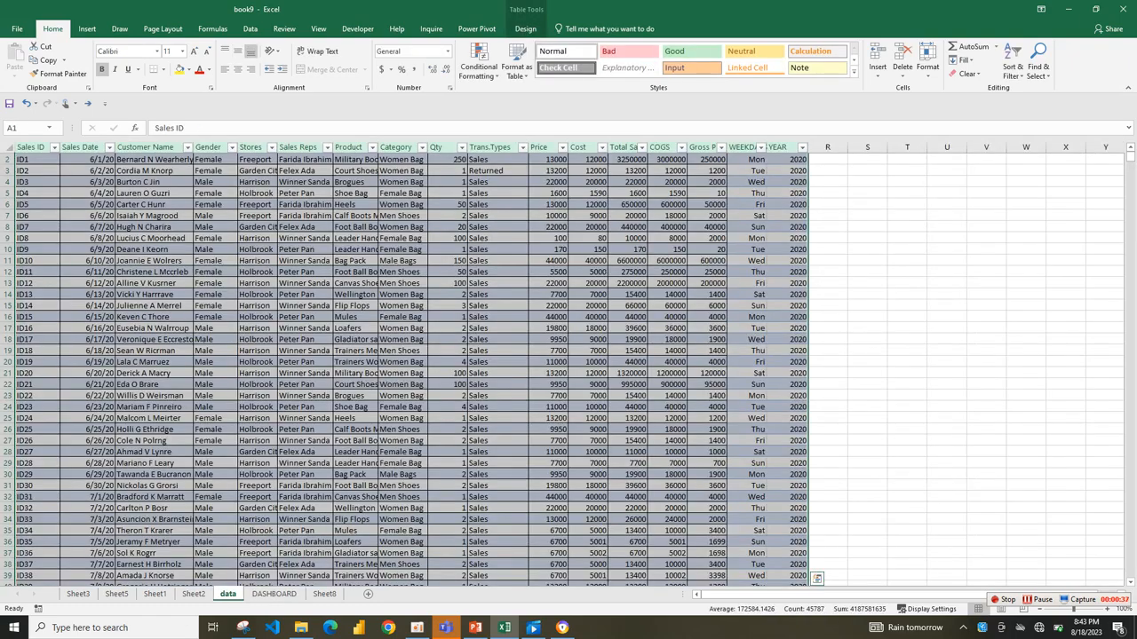
click(324, 594)
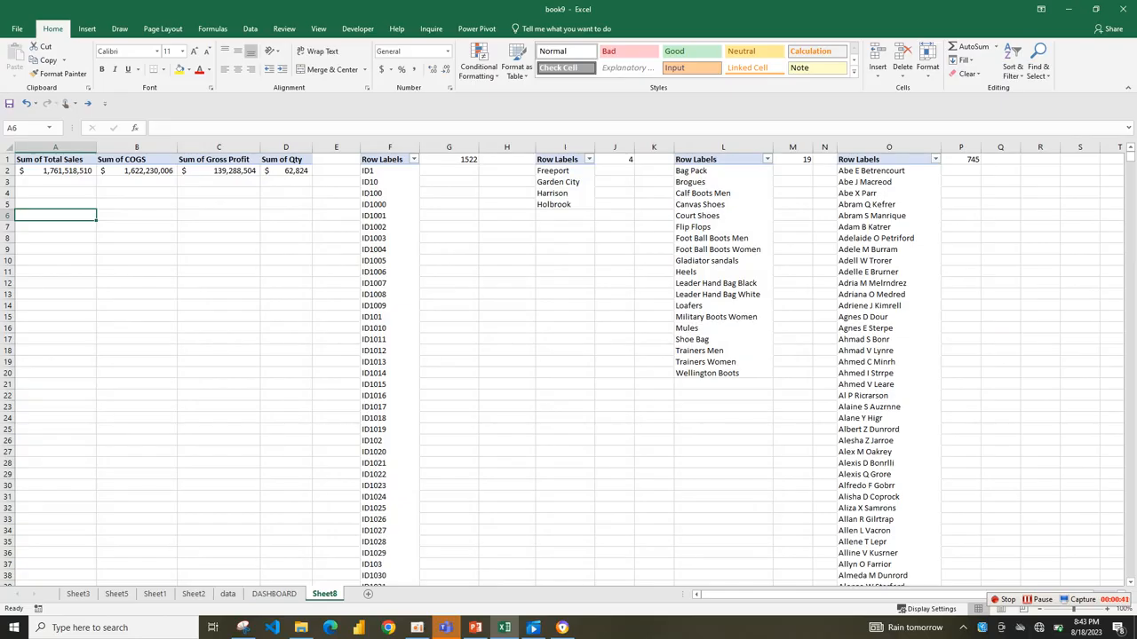
click(274, 593)
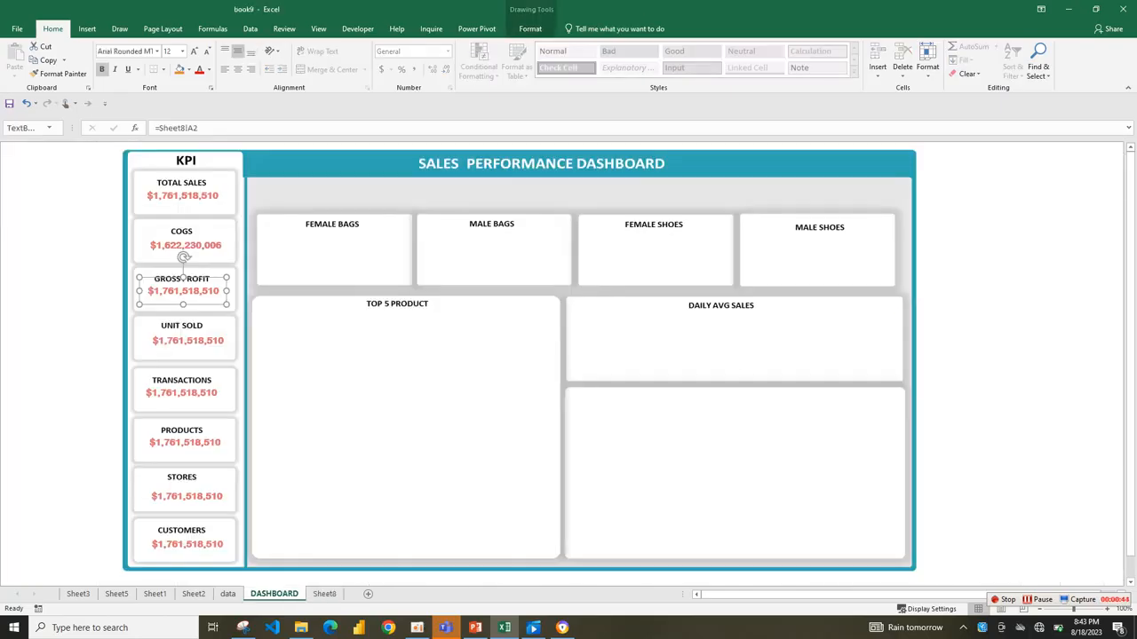
click(193, 128)
key(BackSpace)
text(c)
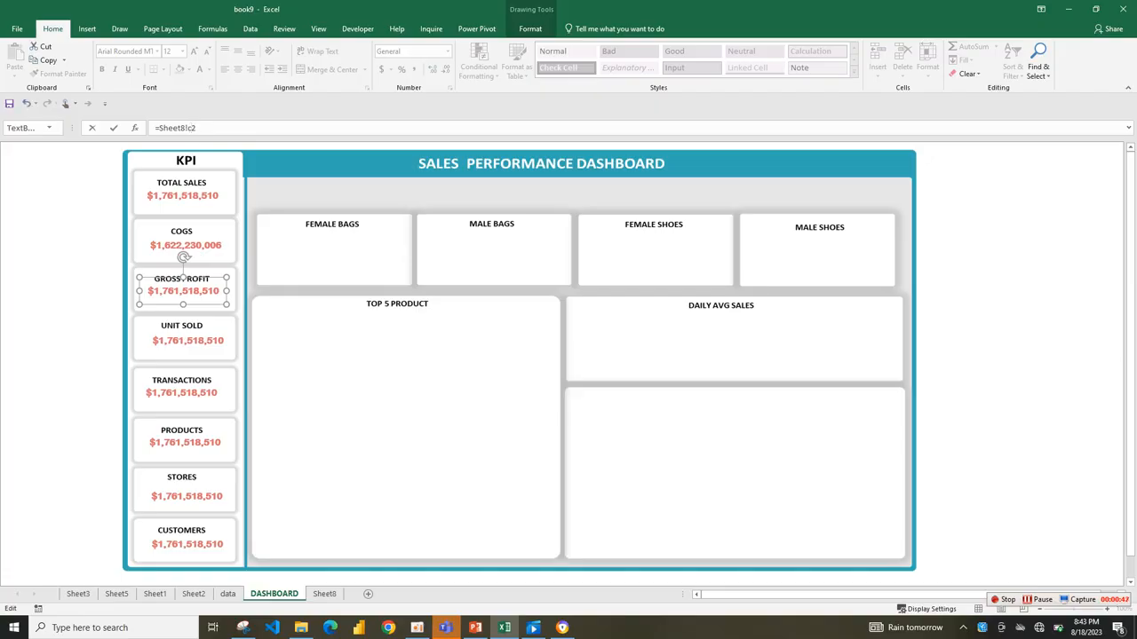
Copy the formatting of the COGS value onto the GROSS PROFIT value with Format Painter.
click(184, 231)
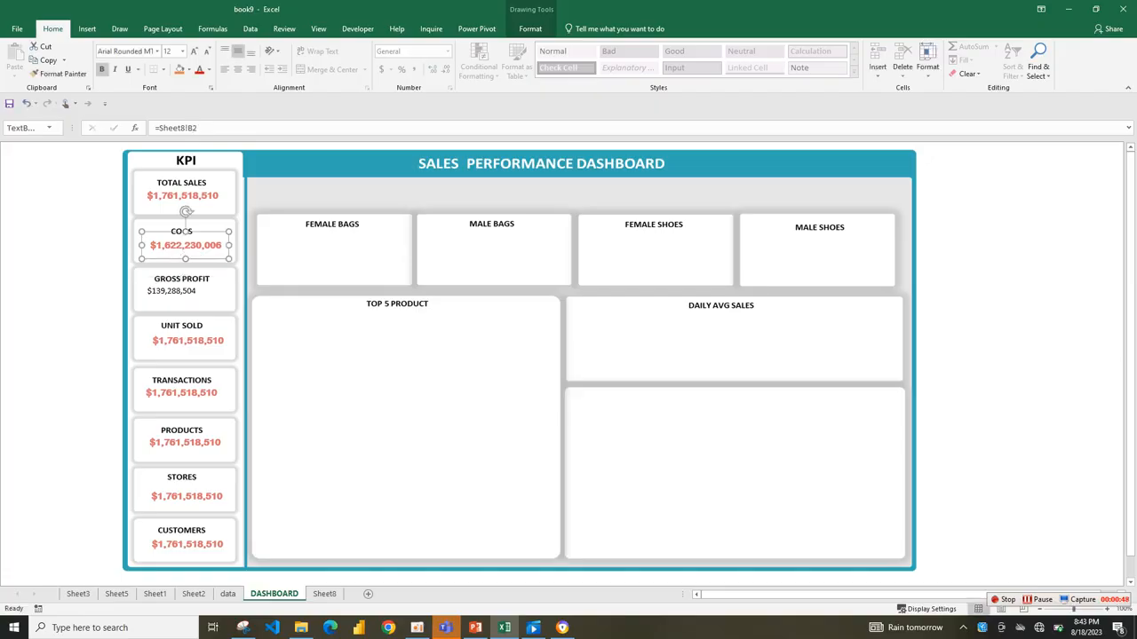
click(58, 74)
click(182, 277)
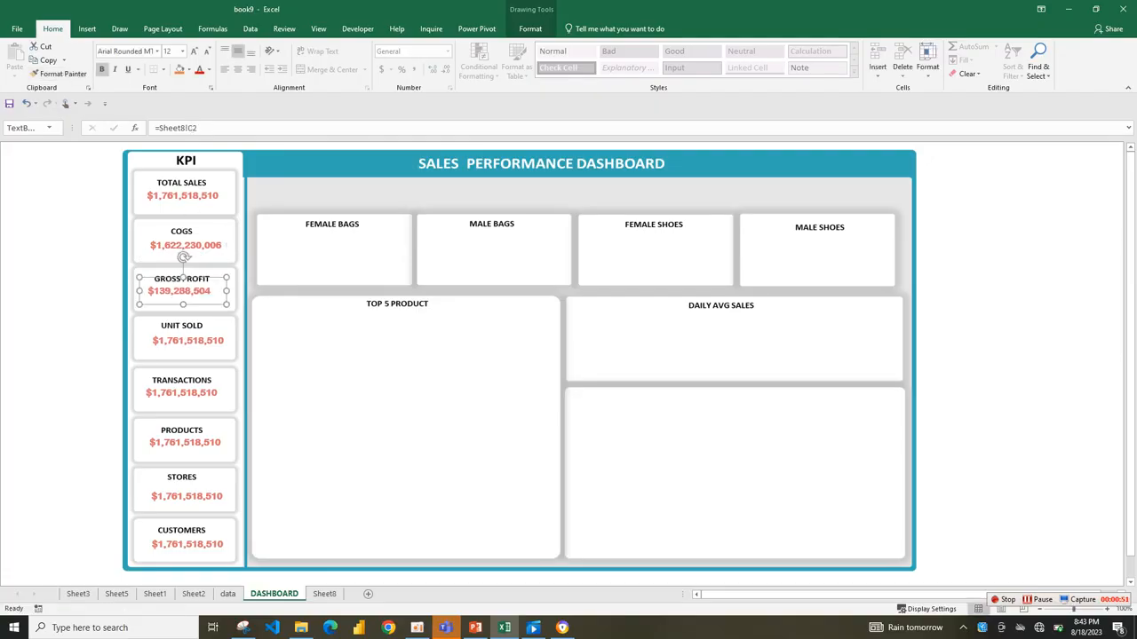
Link the value text box in the UNIT SOLD card to cell D2 on Sheet8.
click(189, 326)
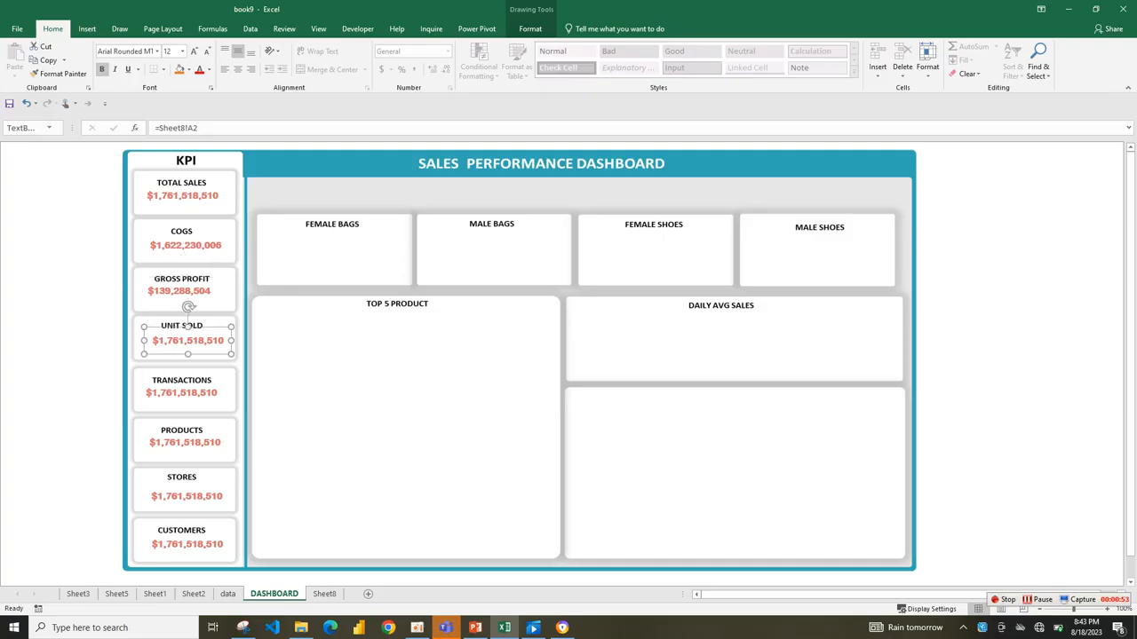
click(191, 128)
key(BackSpace)
key(BackSpace)
text(d2)
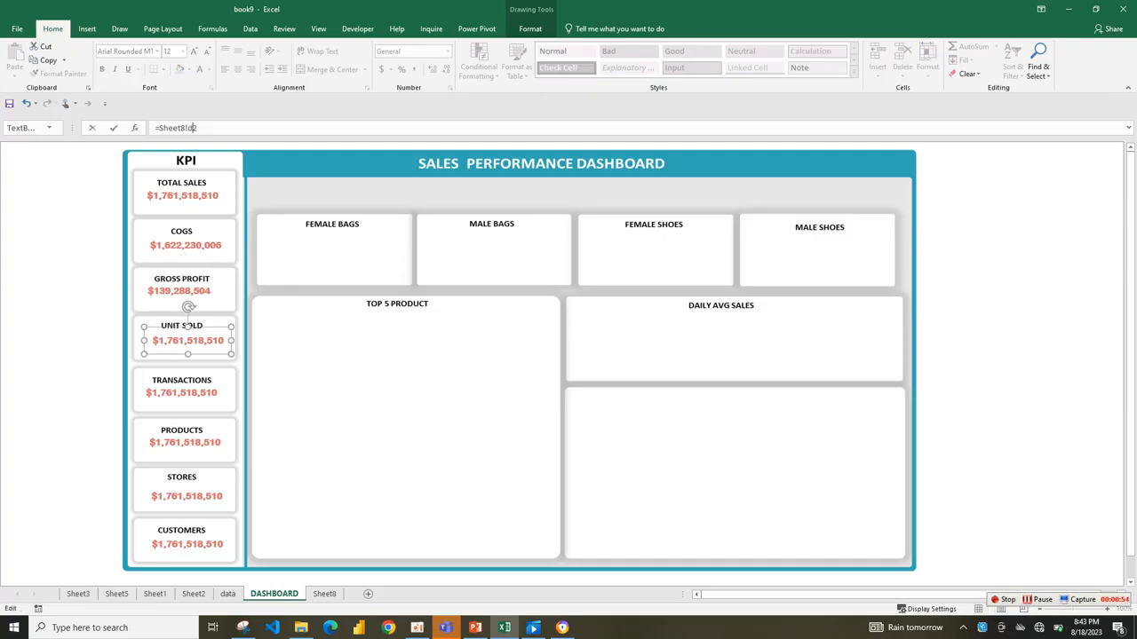
key(Return)
Shift the GROSS PROFIT value box slightly lower in its card and copy its formatting onto the UNIT SOLD value.
click(181, 290)
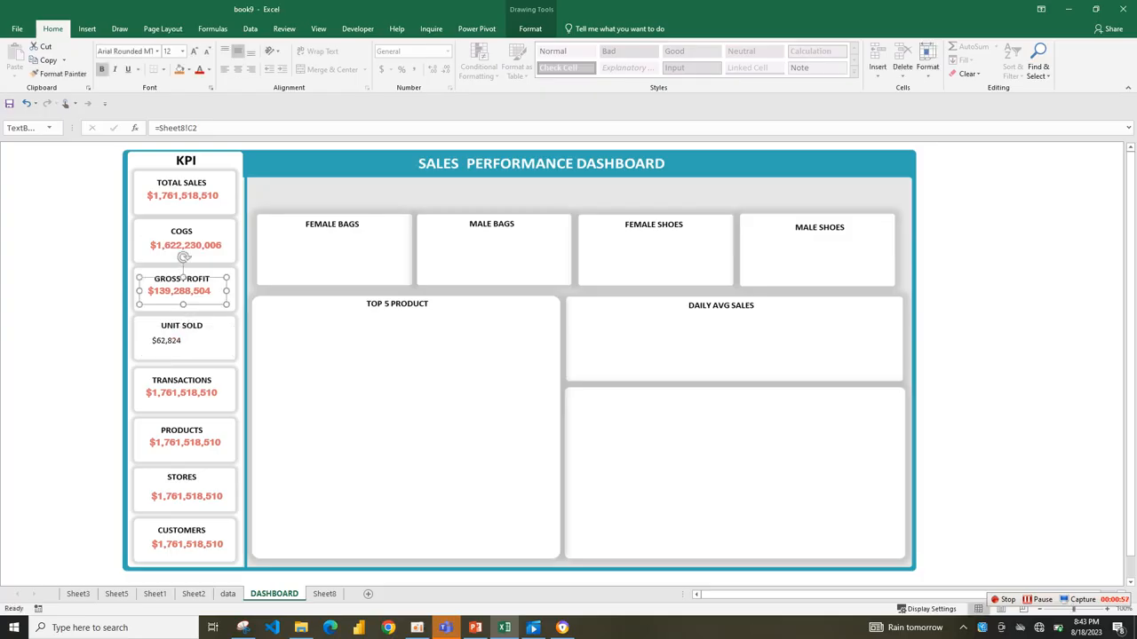
click(62, 74)
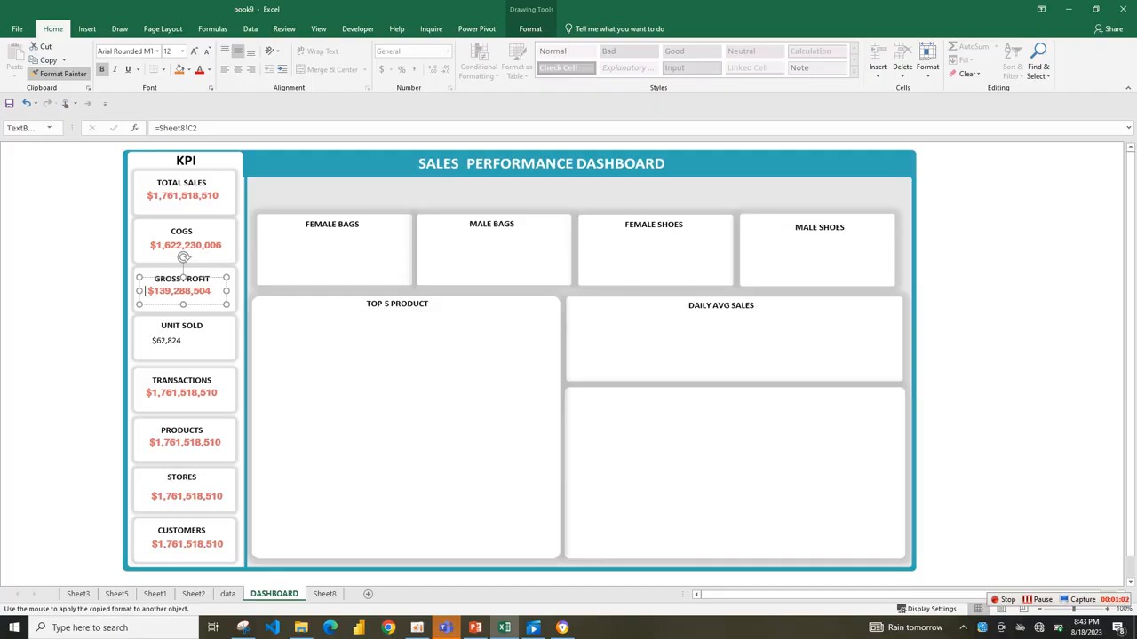
click(971, 327)
click(183, 282)
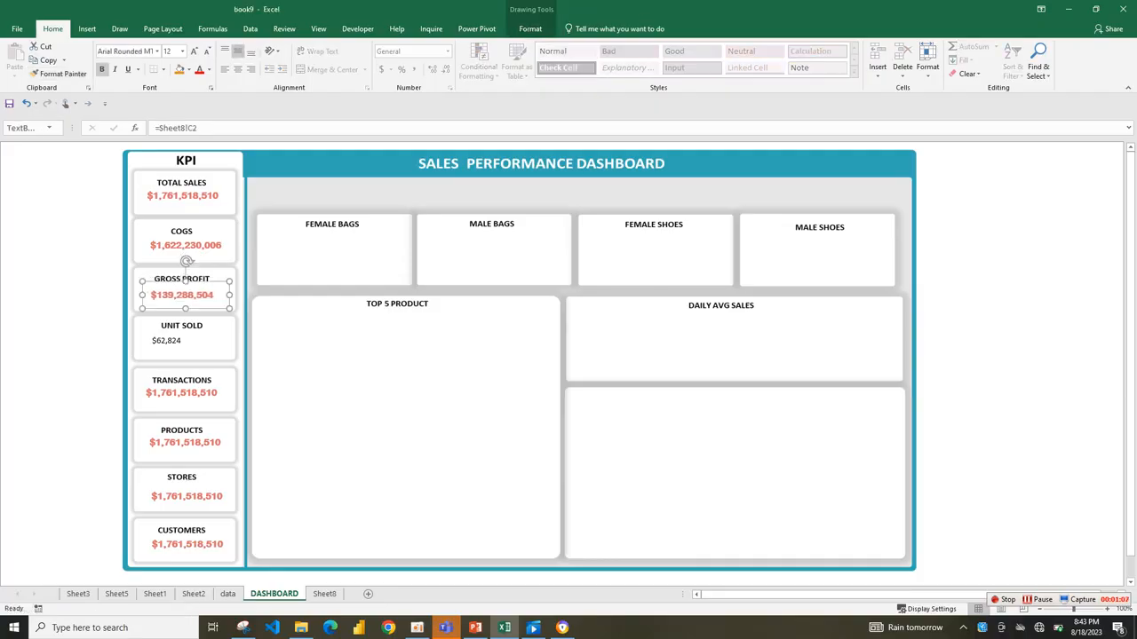
click(62, 74)
click(188, 328)
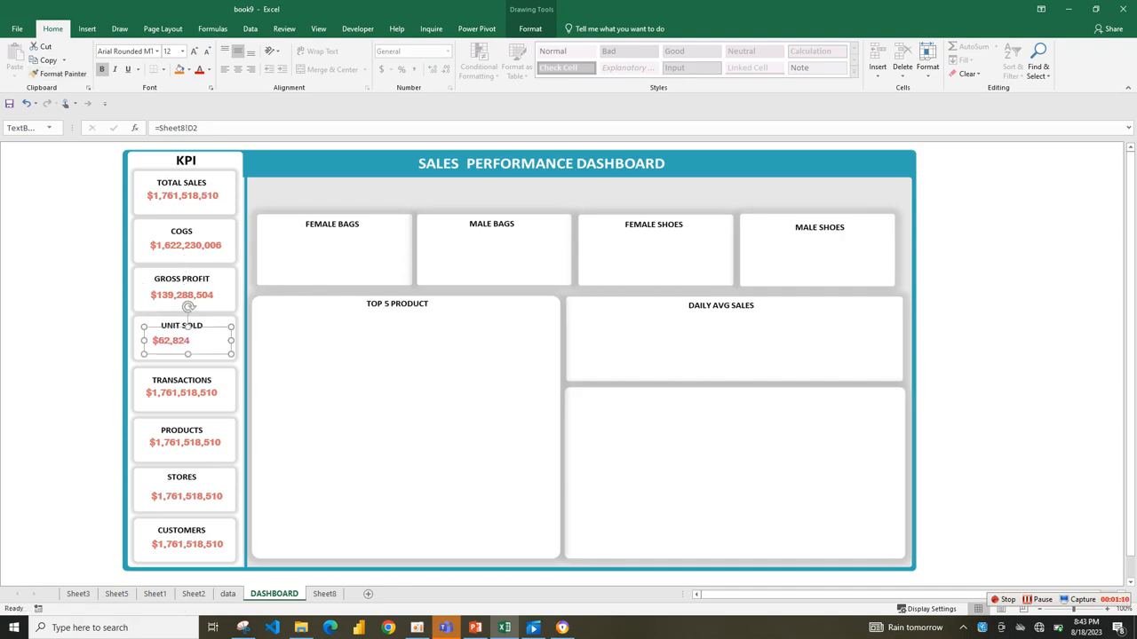
Center the UNIT SOLD and GROSS PROFIT values horizontally and move the UNIT SOLD box slightly left under its heading.
key(ctrl+e)
click(184, 279)
click(238, 69)
click(400, 391)
click(180, 330)
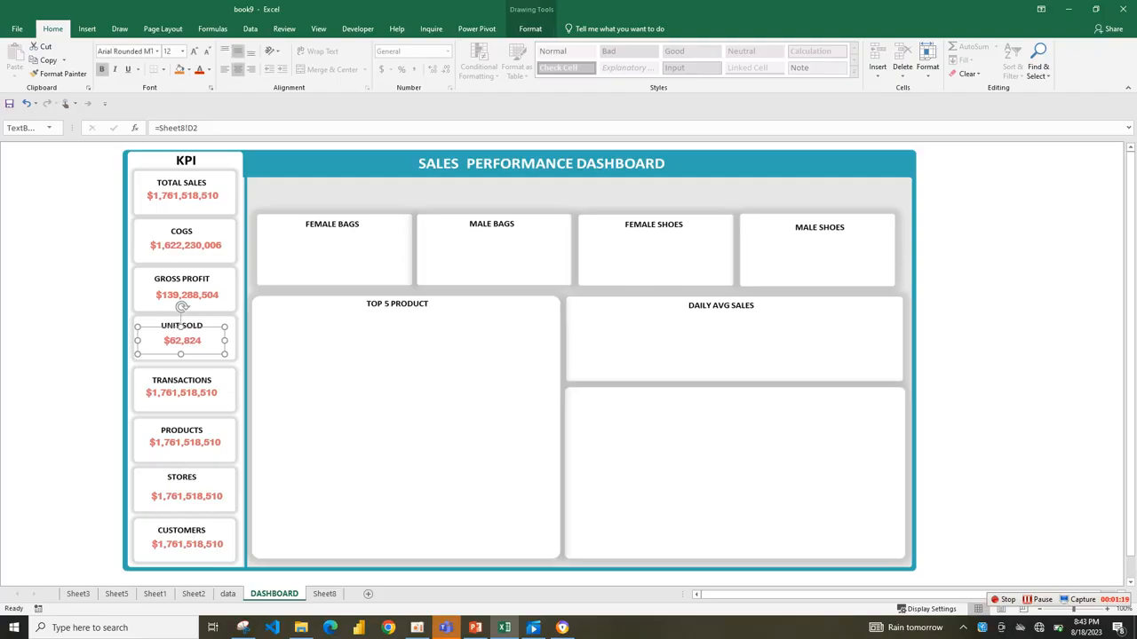
Link the value text box in the TRANSACTIONS card to the transaction count in cell G1 on Sheet8.
click(181, 383)
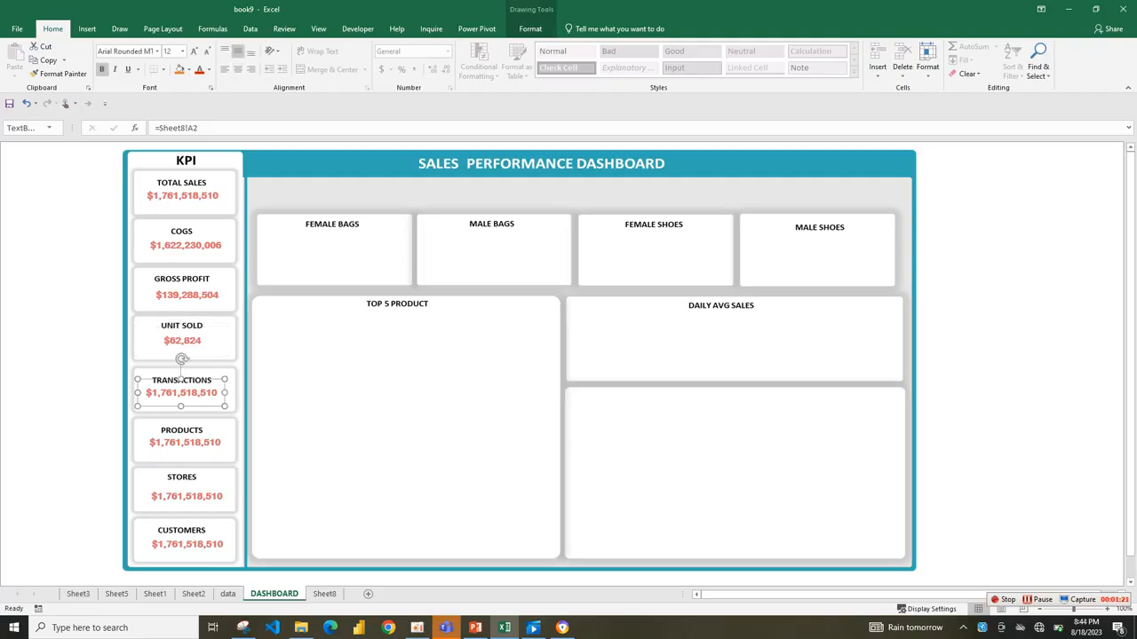
click(227, 593)
click(325, 593)
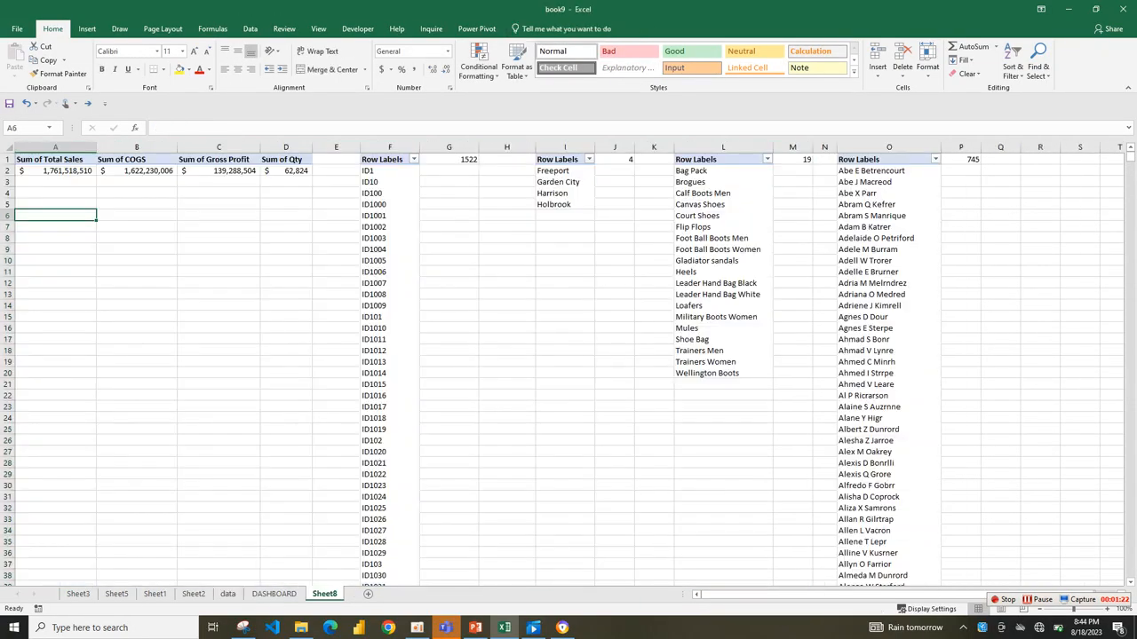
click(508, 170)
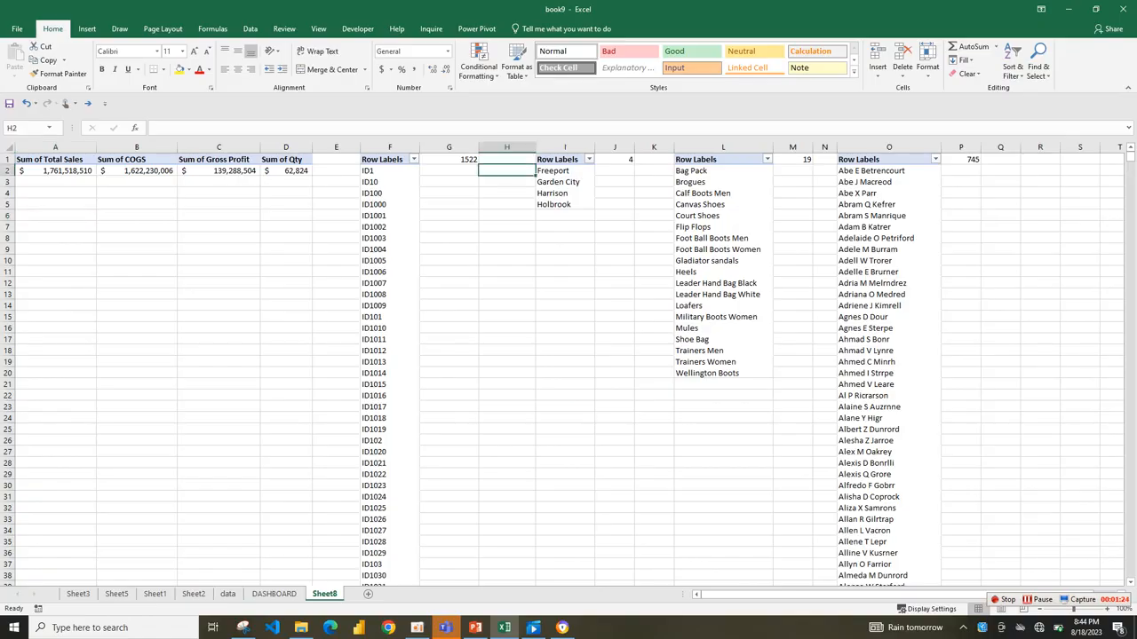
click(449, 160)
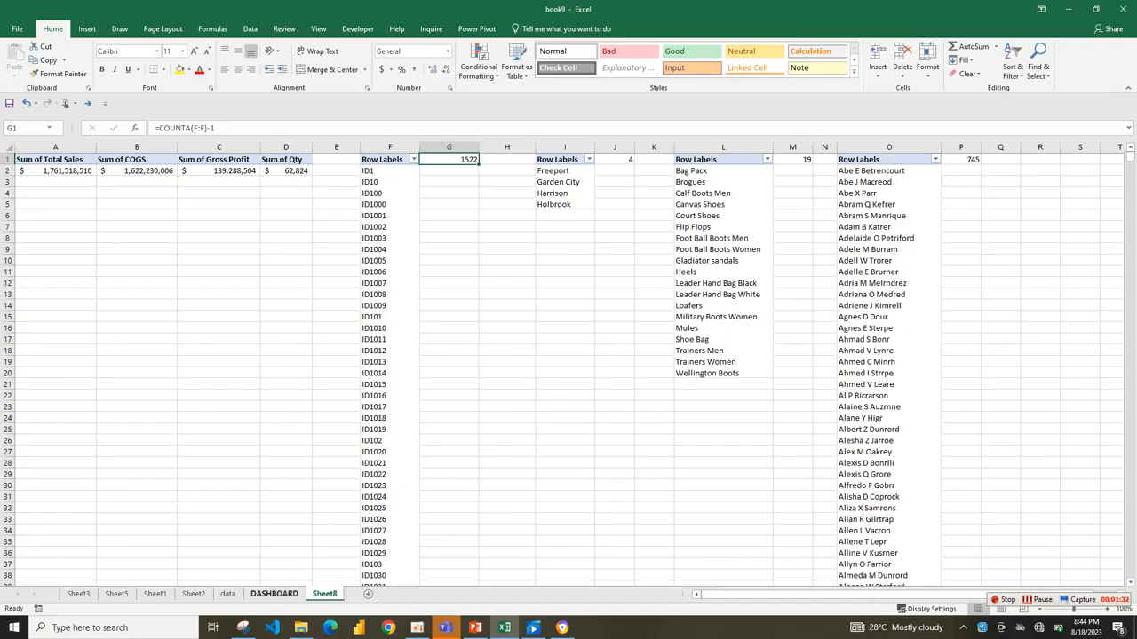
click(273, 594)
click(198, 128)
drag(198, 128, 187, 127)
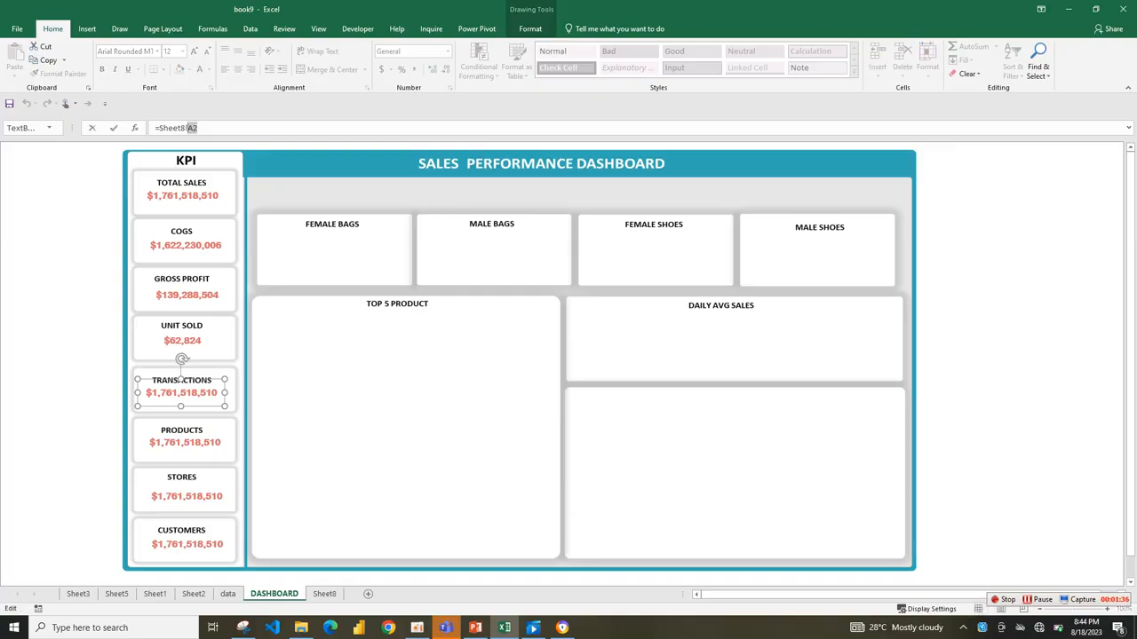
text(g1)
key(Return)
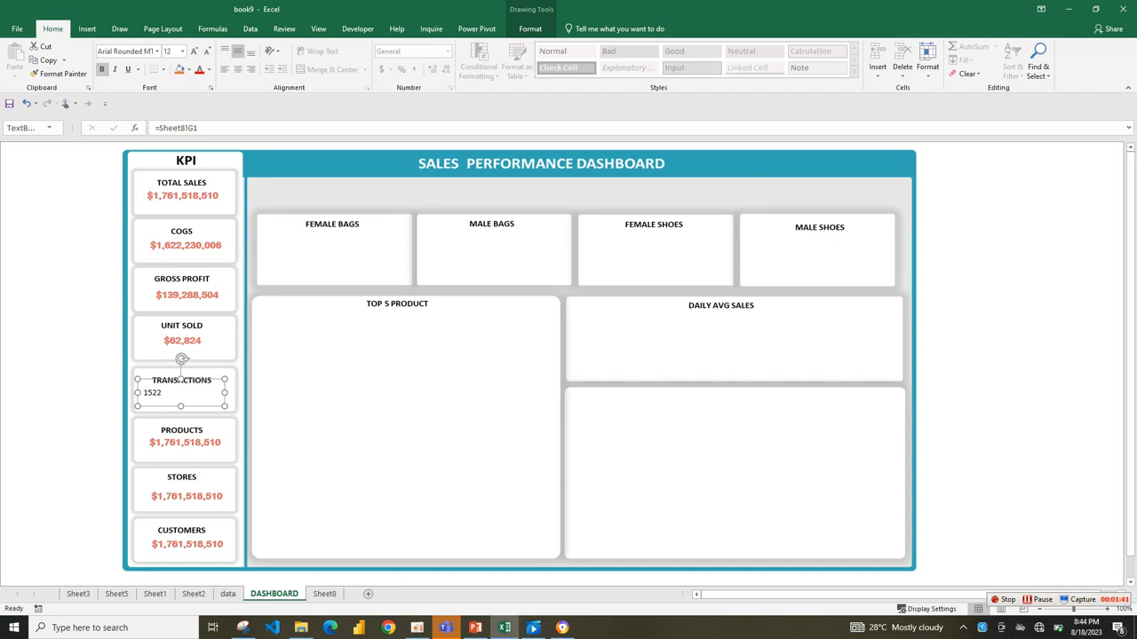
Copy the formatting of the UNIT SOLD value onto the TRANSACTIONS value with Format Painter.
click(181, 342)
click(58, 74)
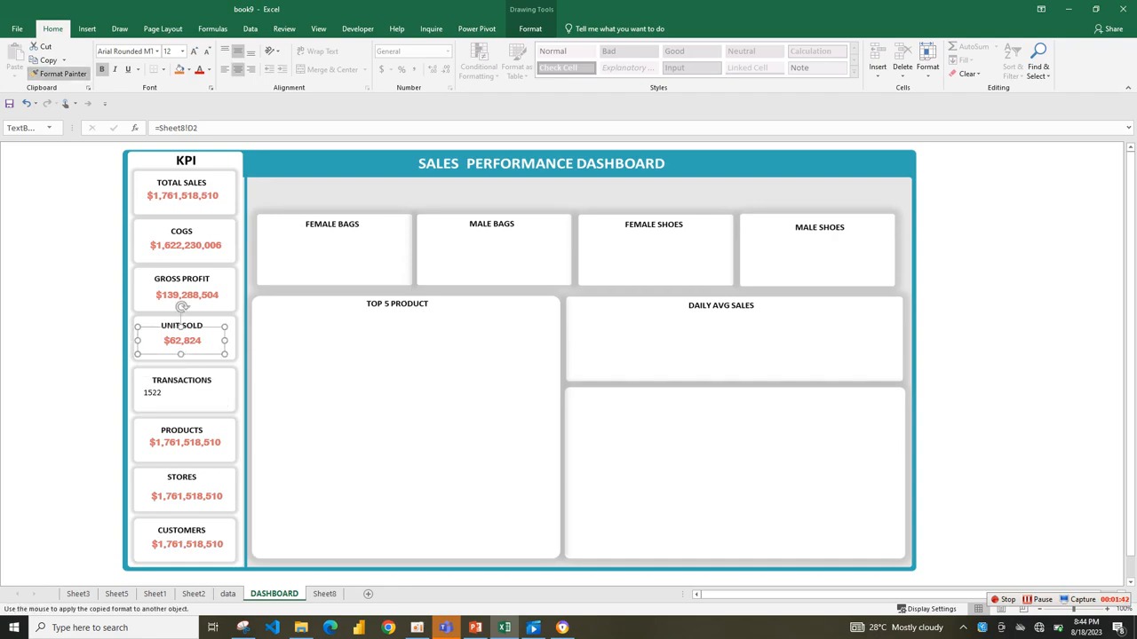
click(181, 382)
Format the transaction count in Sheet8 cell G1 with a thousands separator and no decimals.
click(185, 442)
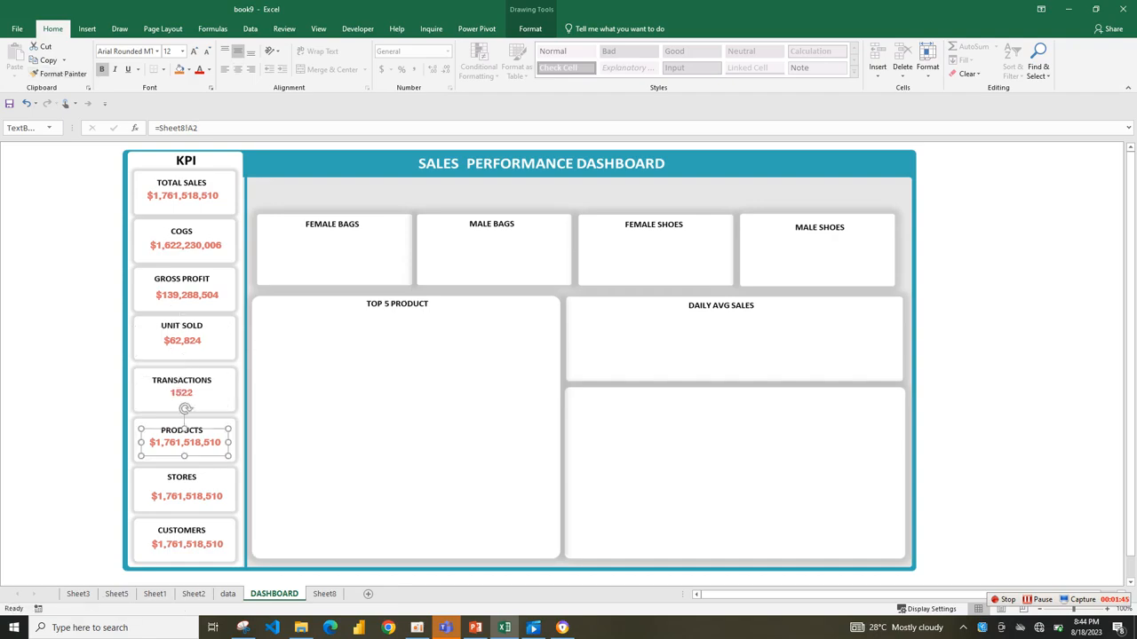
click(324, 594)
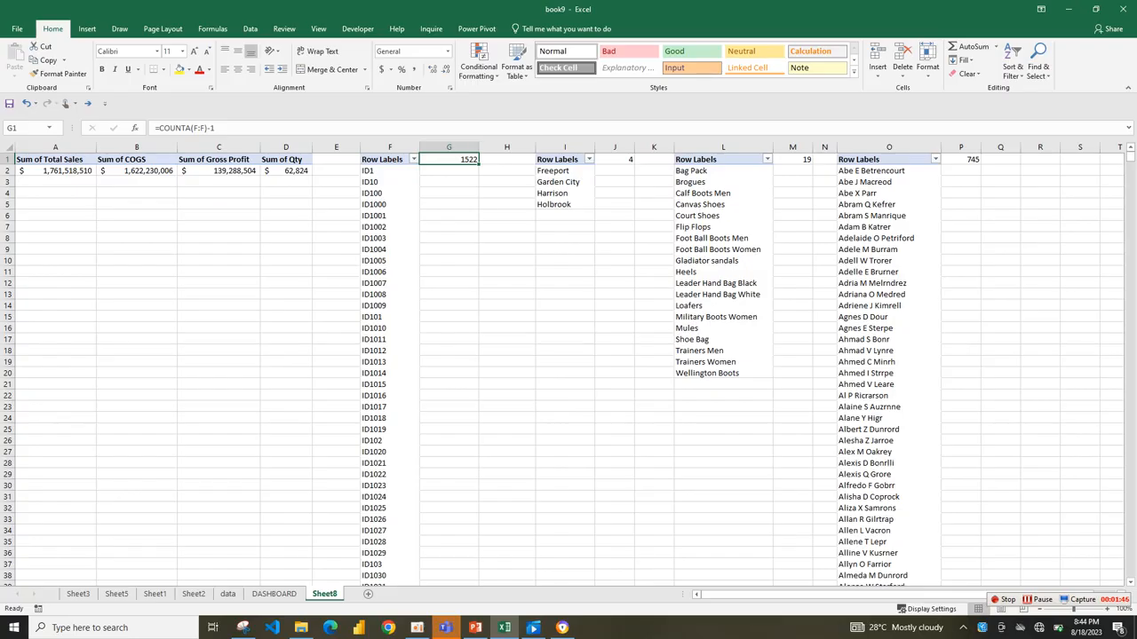
click(413, 69)
click(445, 69)
click(446, 69)
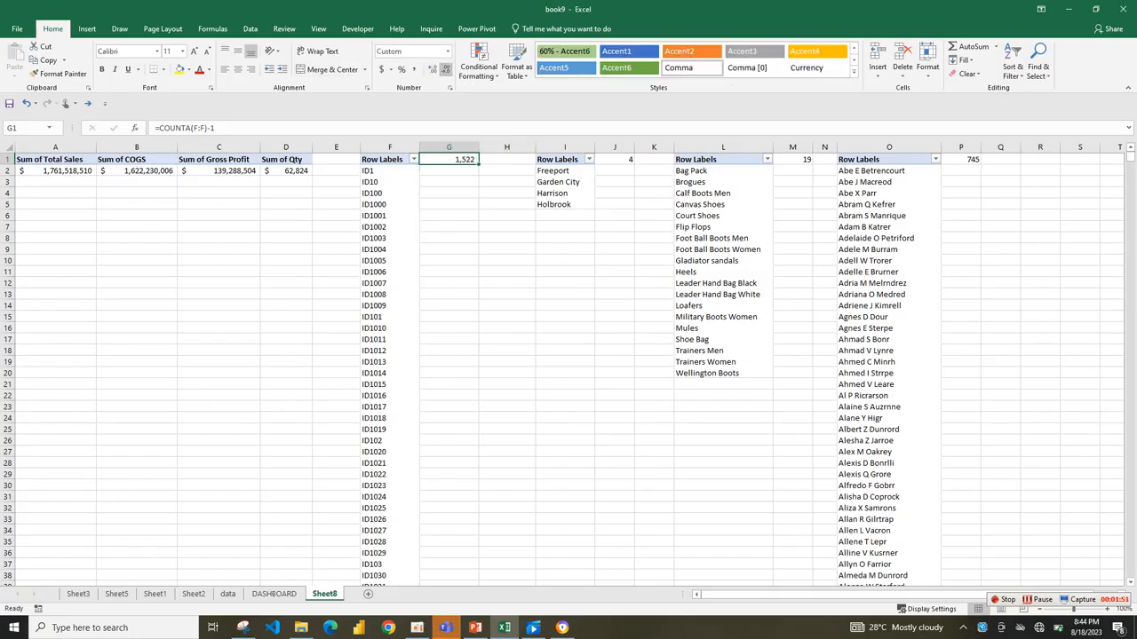
Link the value text box in the PRODUCTS card to cell J1 on Sheet8.
click(615, 147)
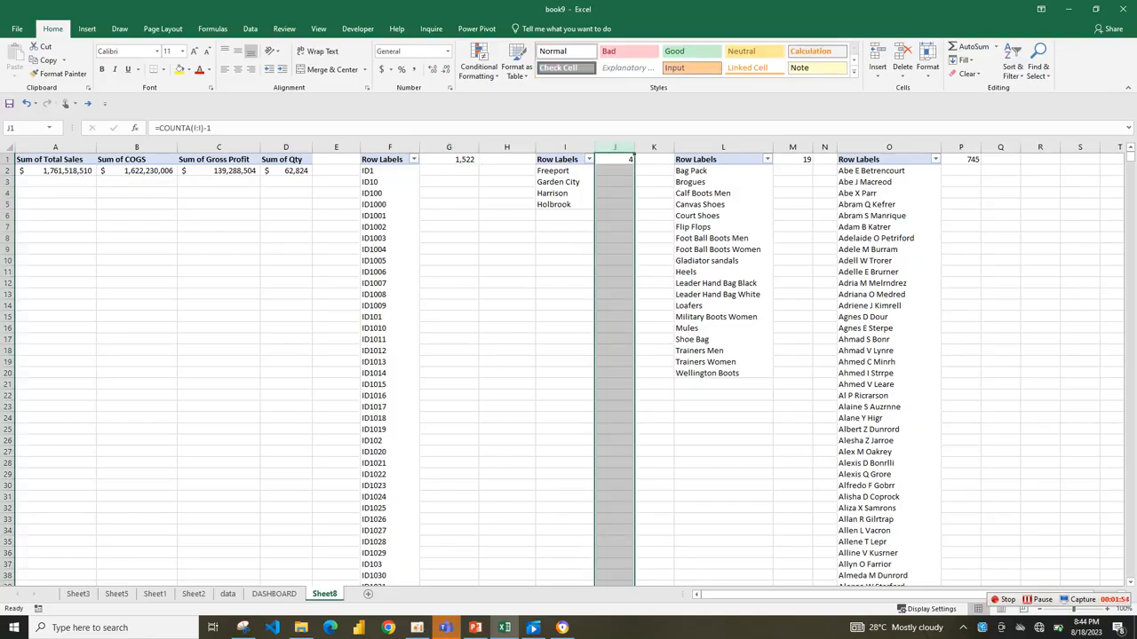
click(273, 594)
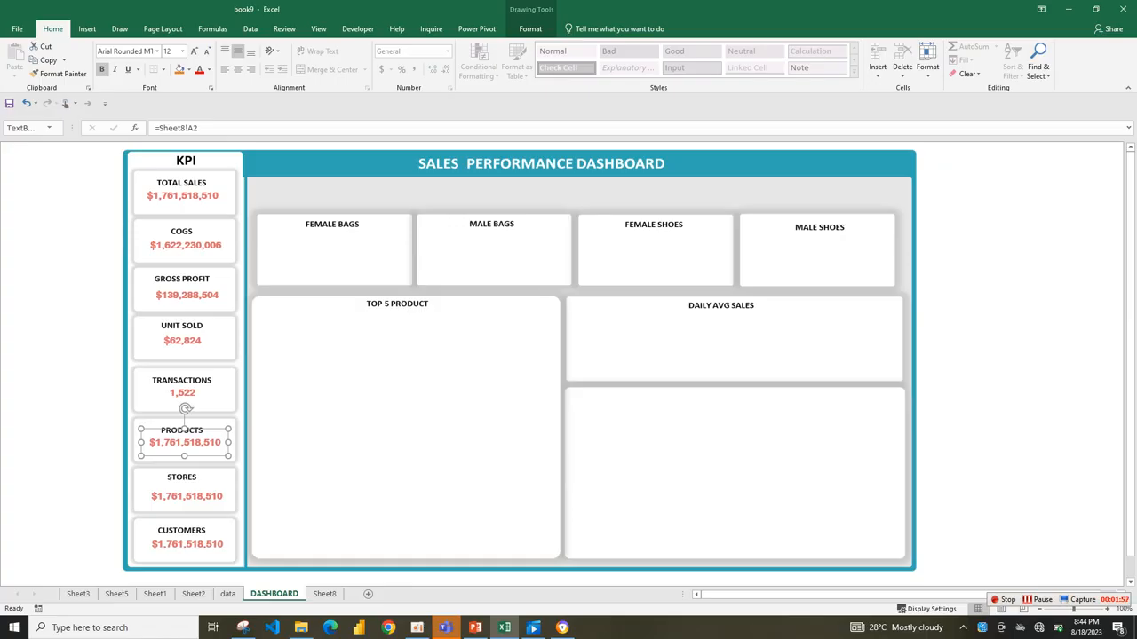
click(199, 128)
key(BackSpace)
key(BackSpace)
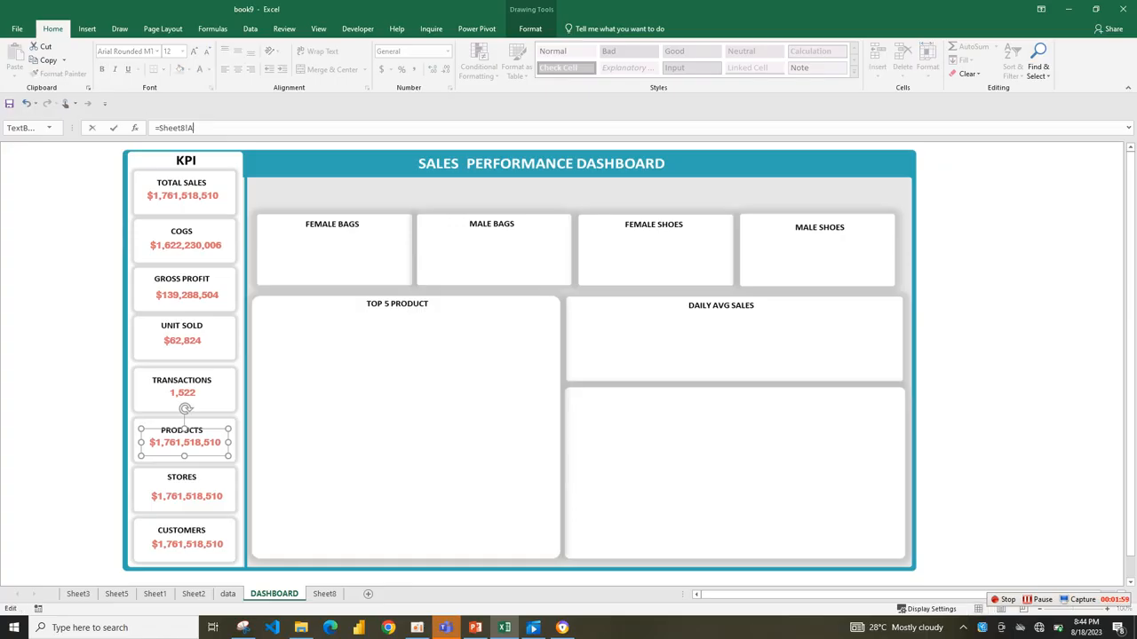
text(J1)
key(Return)
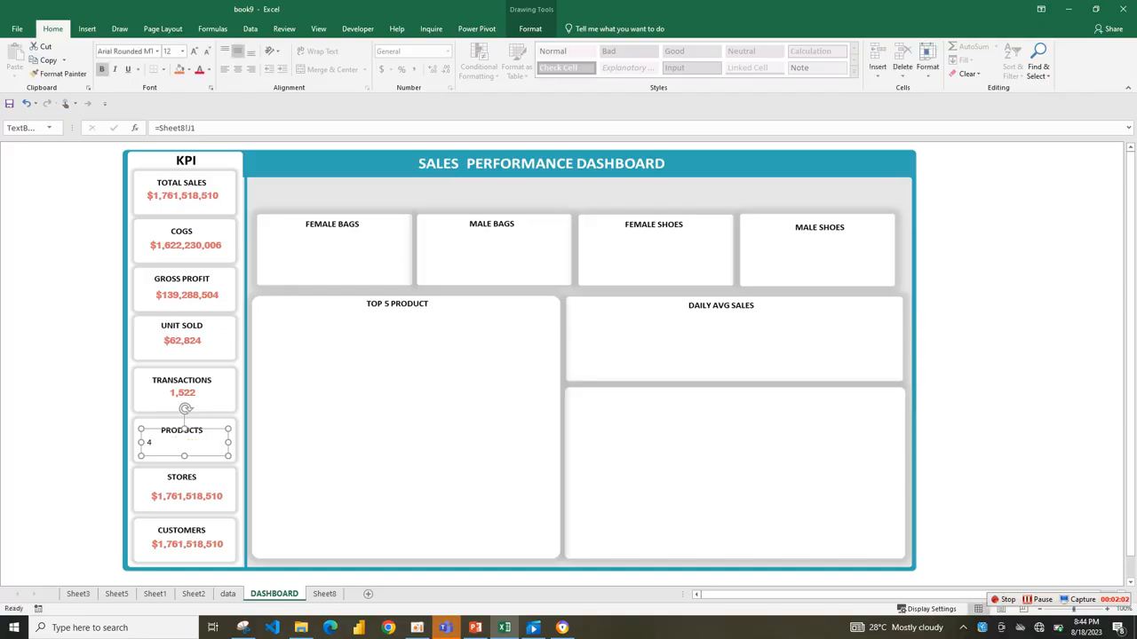
Copy the formatting of the TRANSACTIONS value onto the PRODUCTS value with Format Painter.
click(182, 387)
click(57, 73)
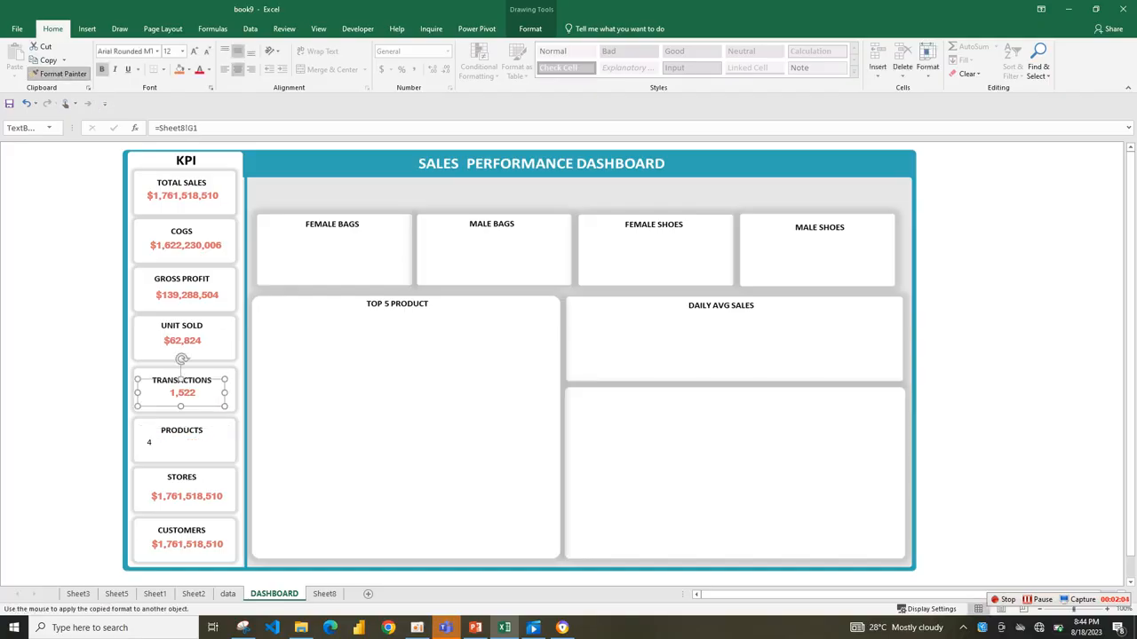
click(184, 440)
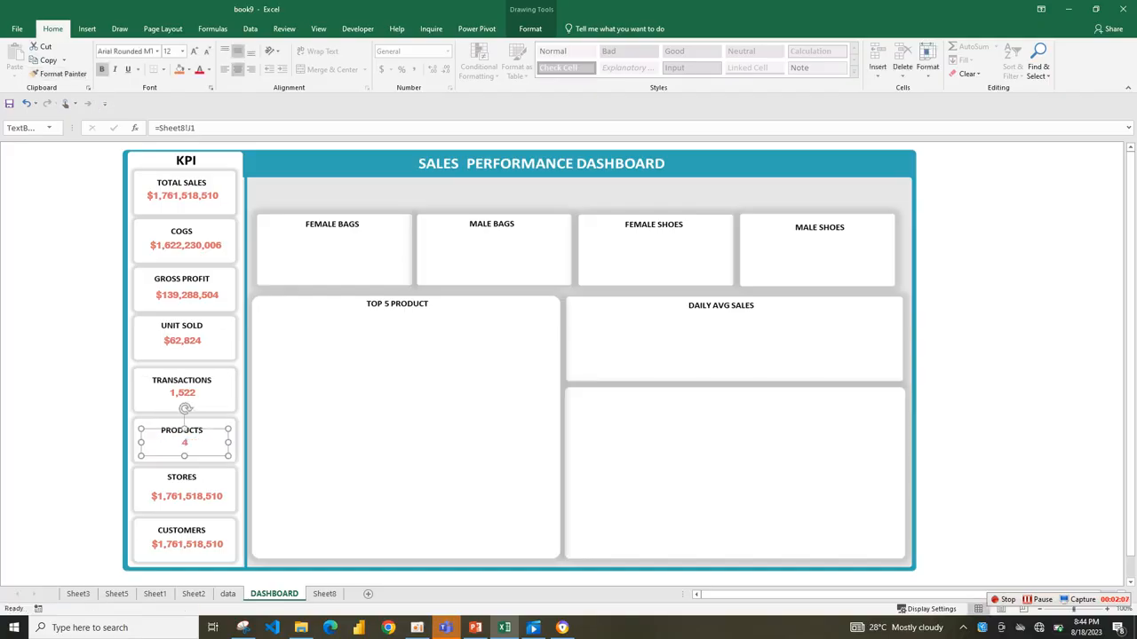
Link the value text box in the STORES card to cell J1 on Sheet8.
click(187, 496)
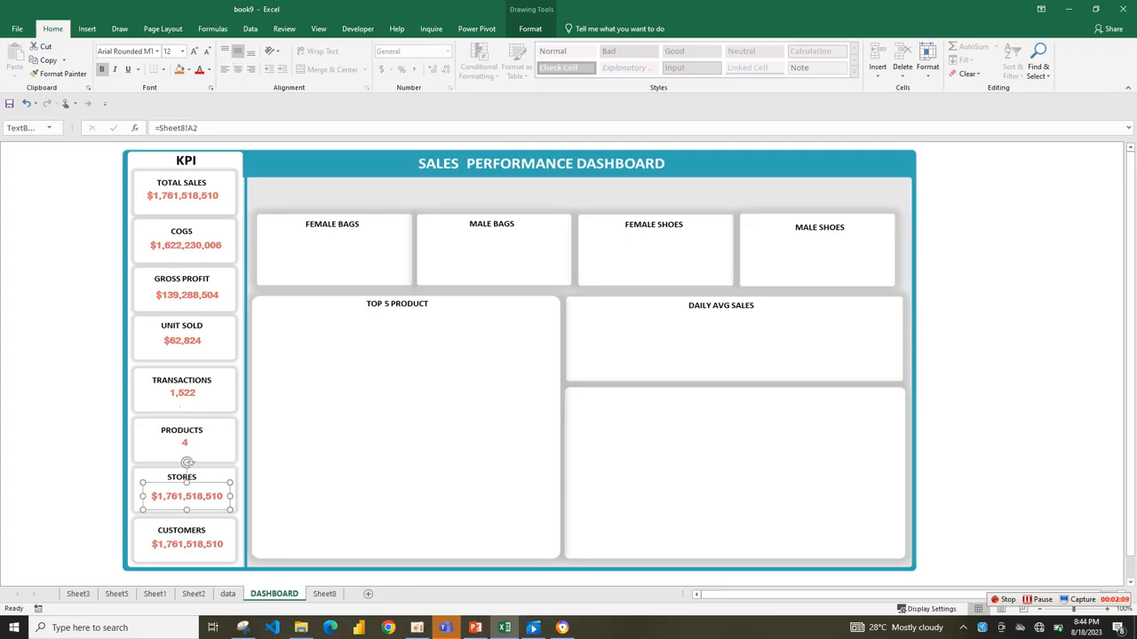
click(199, 128)
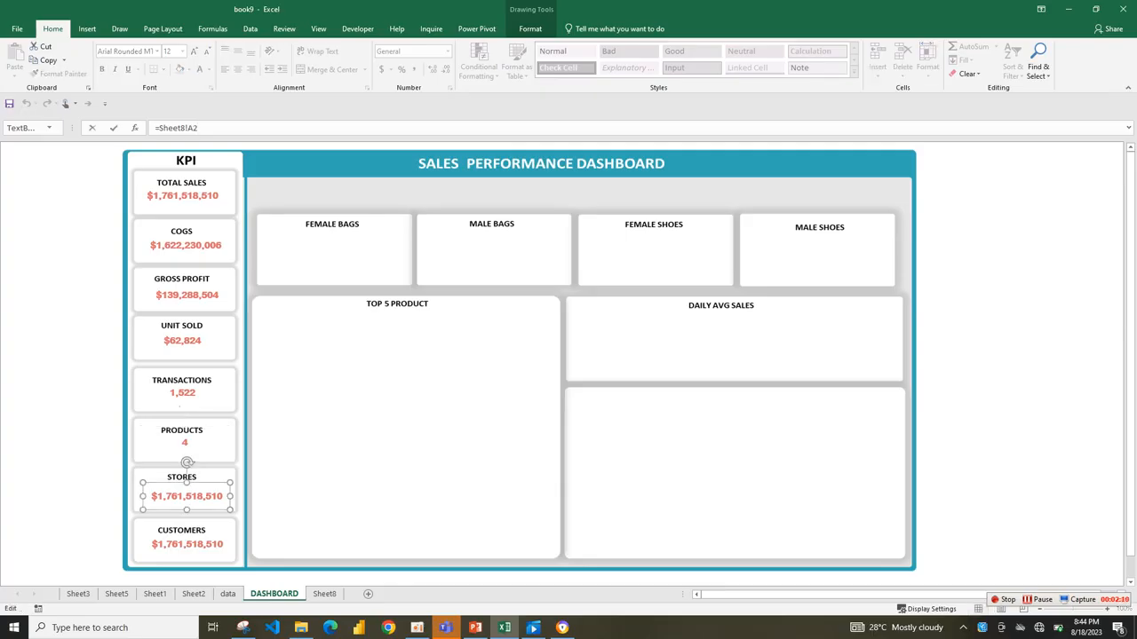
key(BackSpace)
key(BackSpace)
text(J1)
Copy the formatting of the PRODUCTS value onto the STORES value with Format Painter.
click(184, 422)
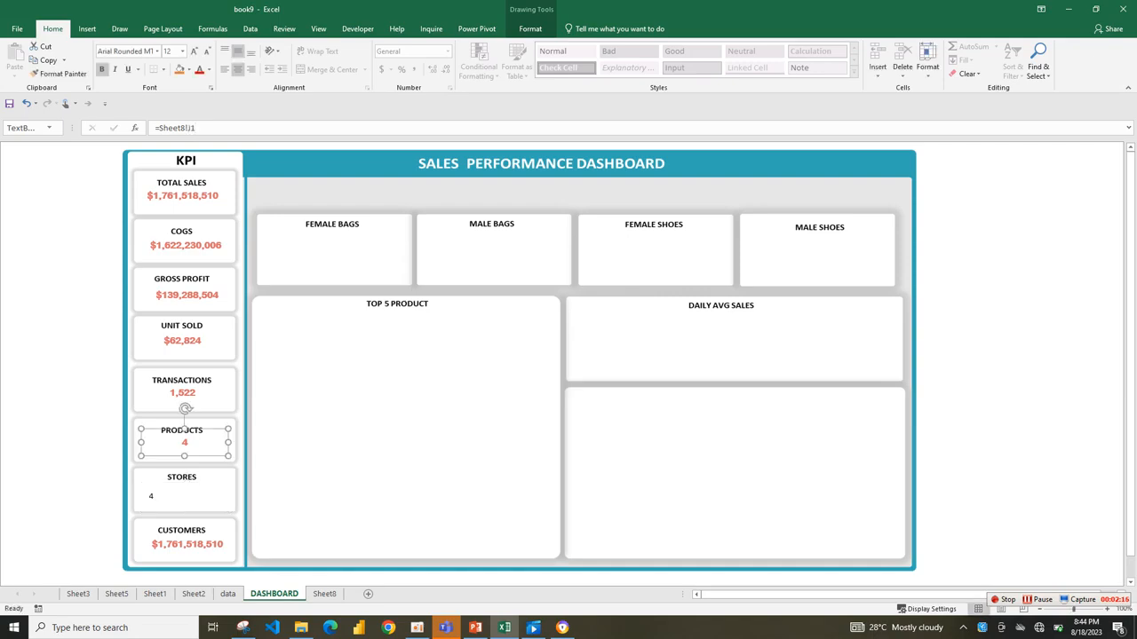
click(58, 74)
click(187, 495)
Check the product and customer count cells on Sheet8 and relink the PRODUCTS value text box to Sheet8 cell M1.
click(183, 428)
click(324, 593)
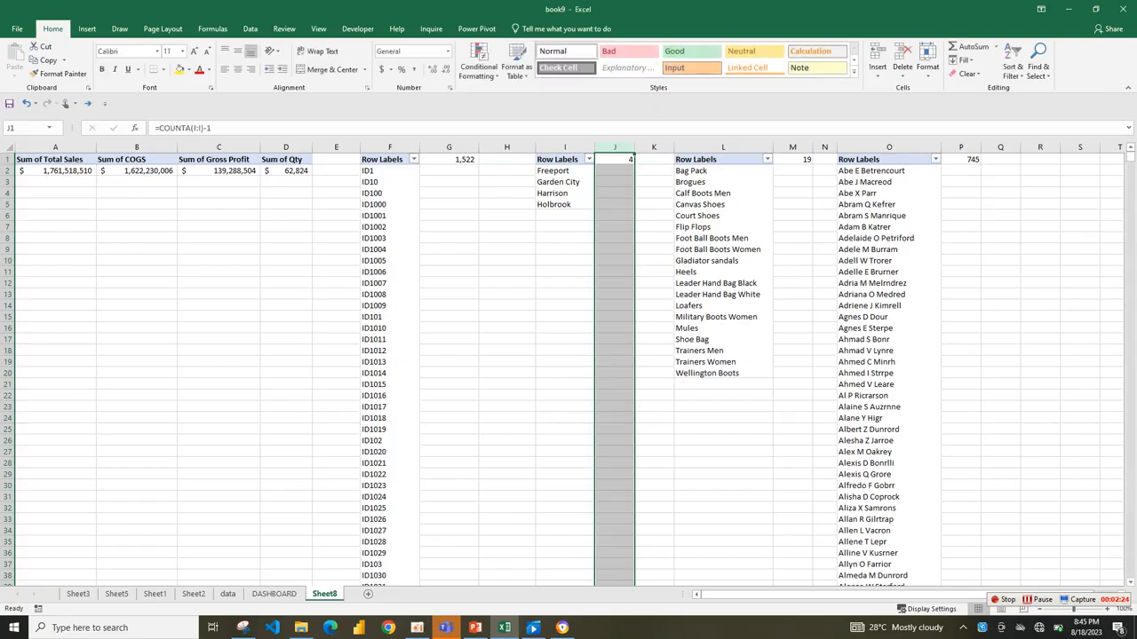
click(792, 160)
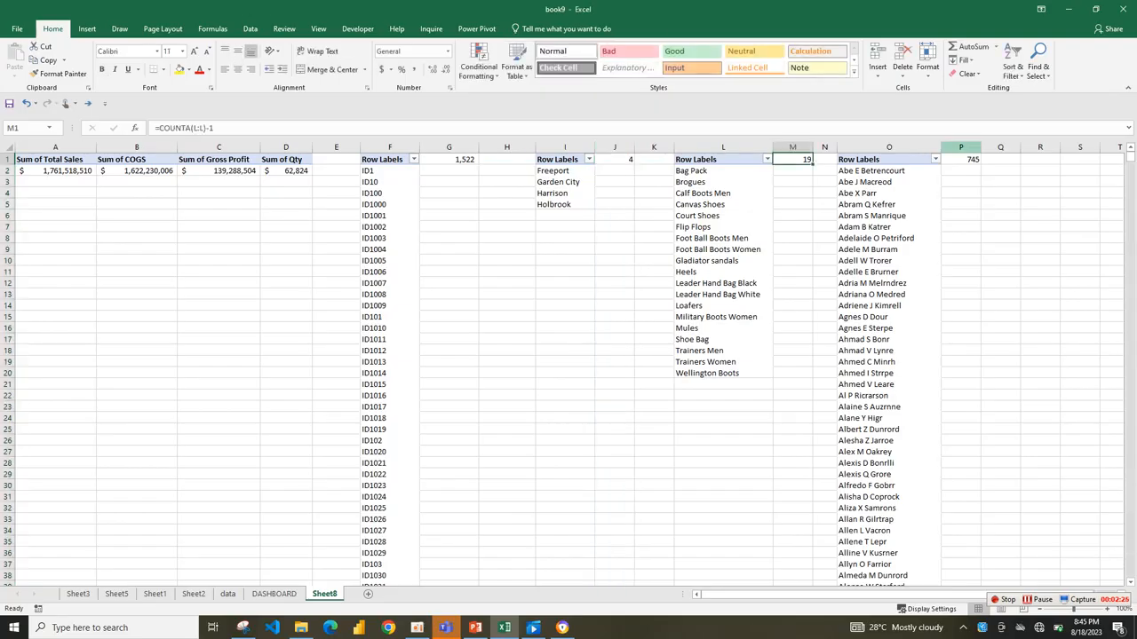
click(961, 160)
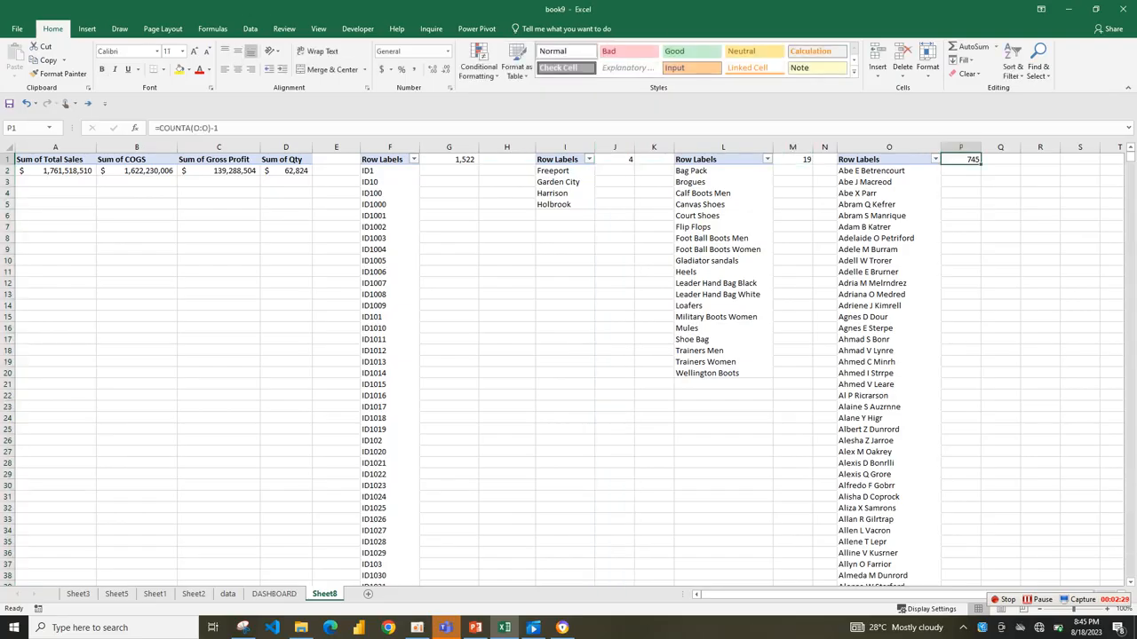
click(273, 593)
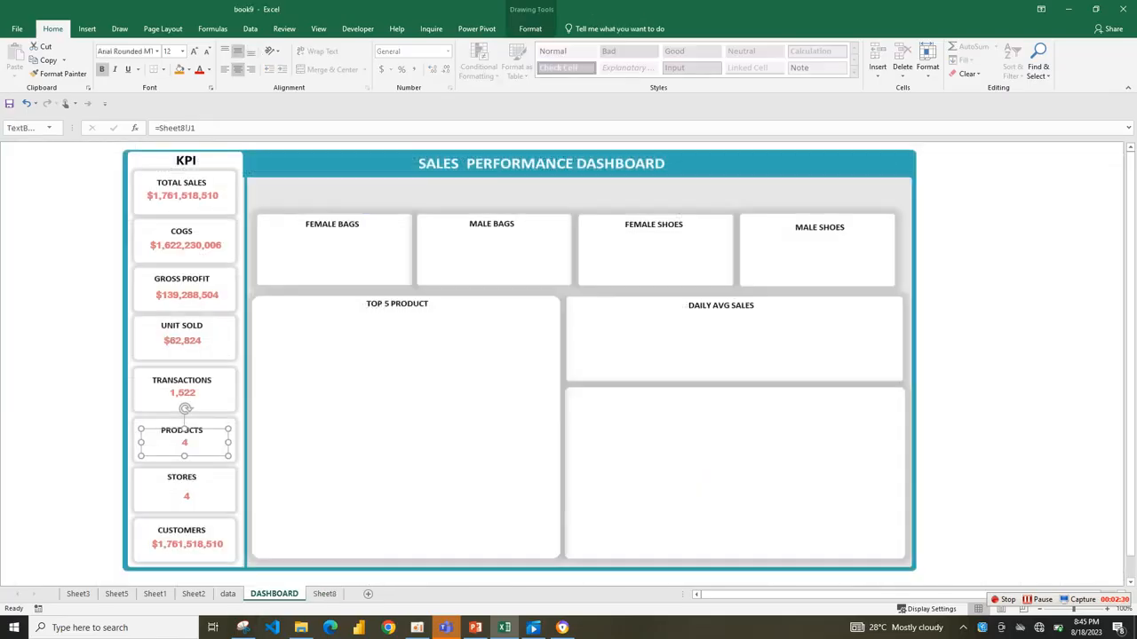
click(187, 495)
click(182, 426)
click(195, 128)
key(BackSpace)
key(BackSpace)
text(m1)
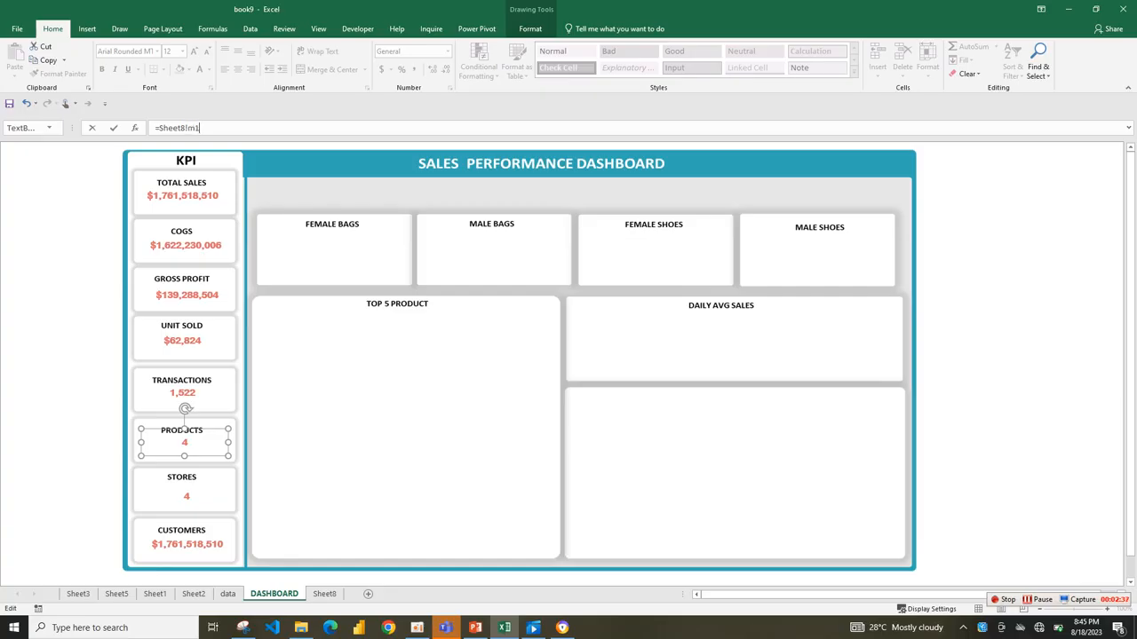
key(Return)
Reapply the TRANSACTIONS value's formatting to the relinked PRODUCTS value with Format Painter.
click(182, 378)
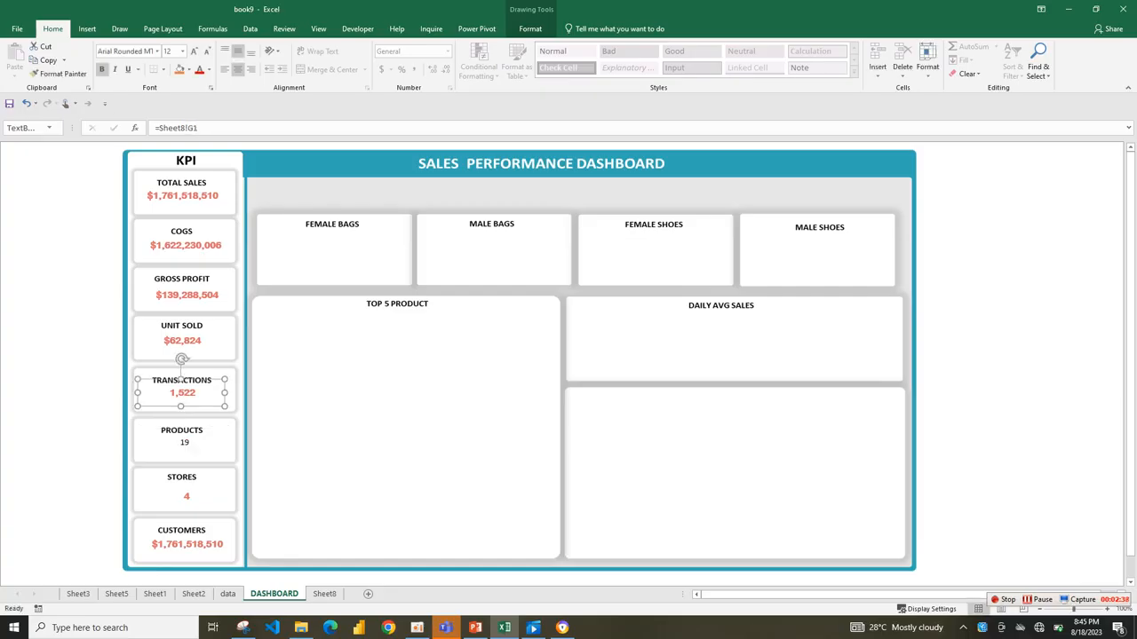
click(58, 73)
click(183, 430)
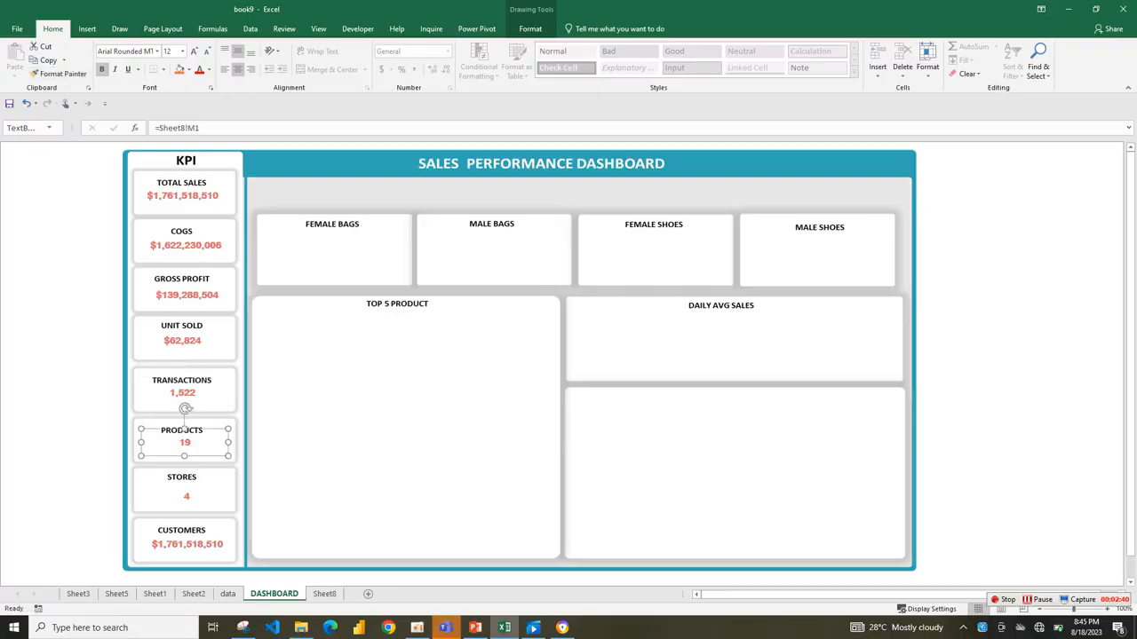
Link the value text box in the CUSTOMERS card to cell O1 on Sheet8.
click(188, 530)
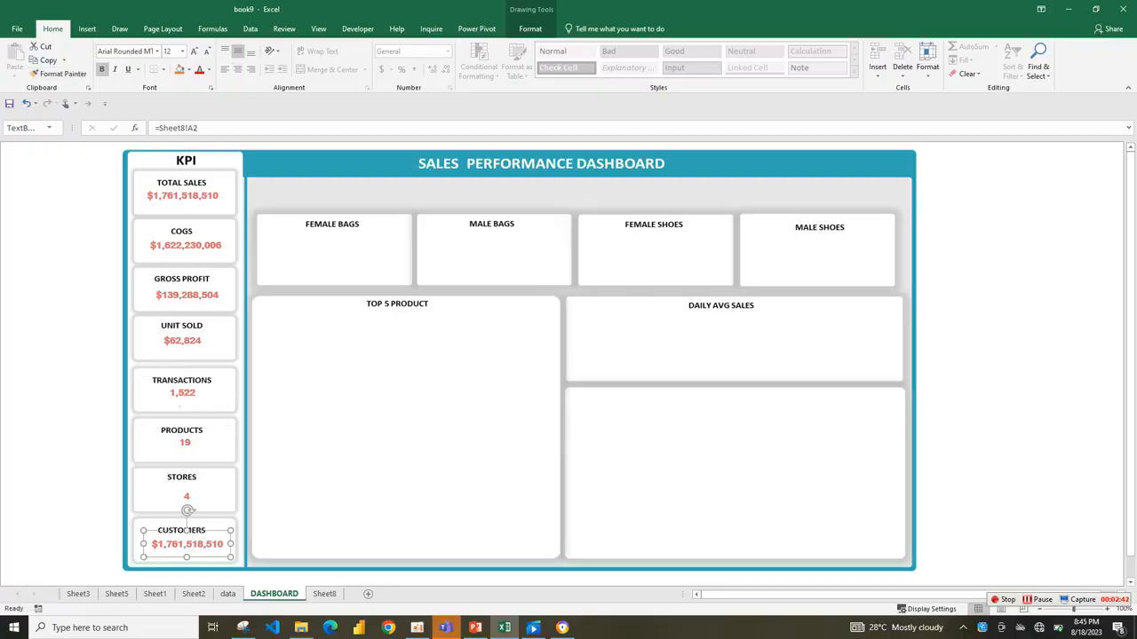
click(191, 128)
key(BackSpace)
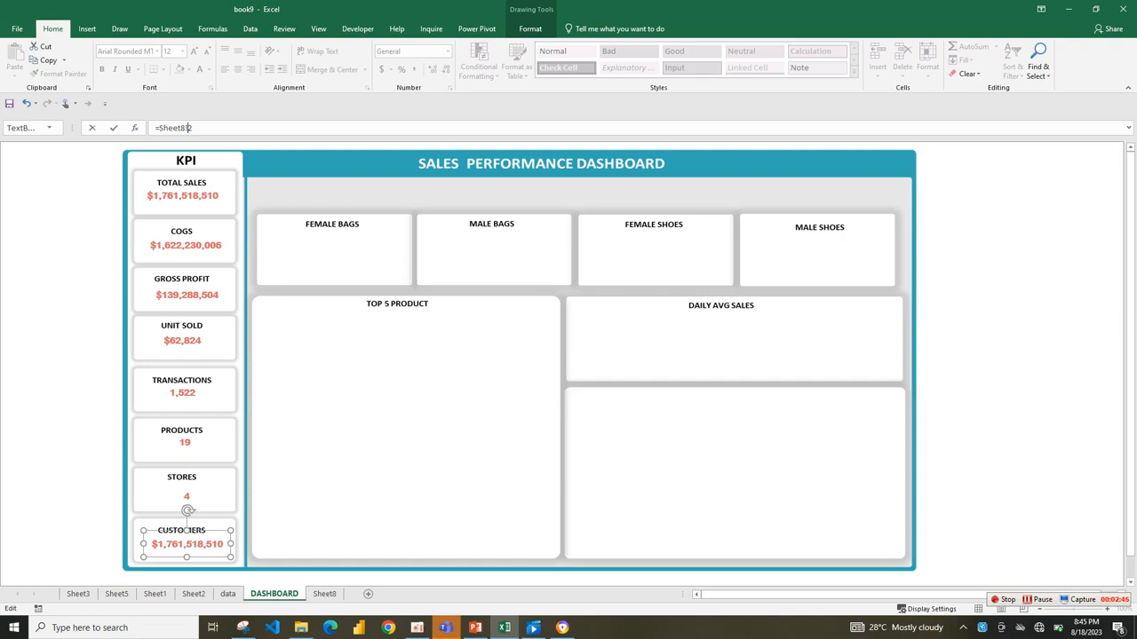
text(D)
key(BackSpace)
text(o)
key(BackSpace)
text(1)
key(Return)
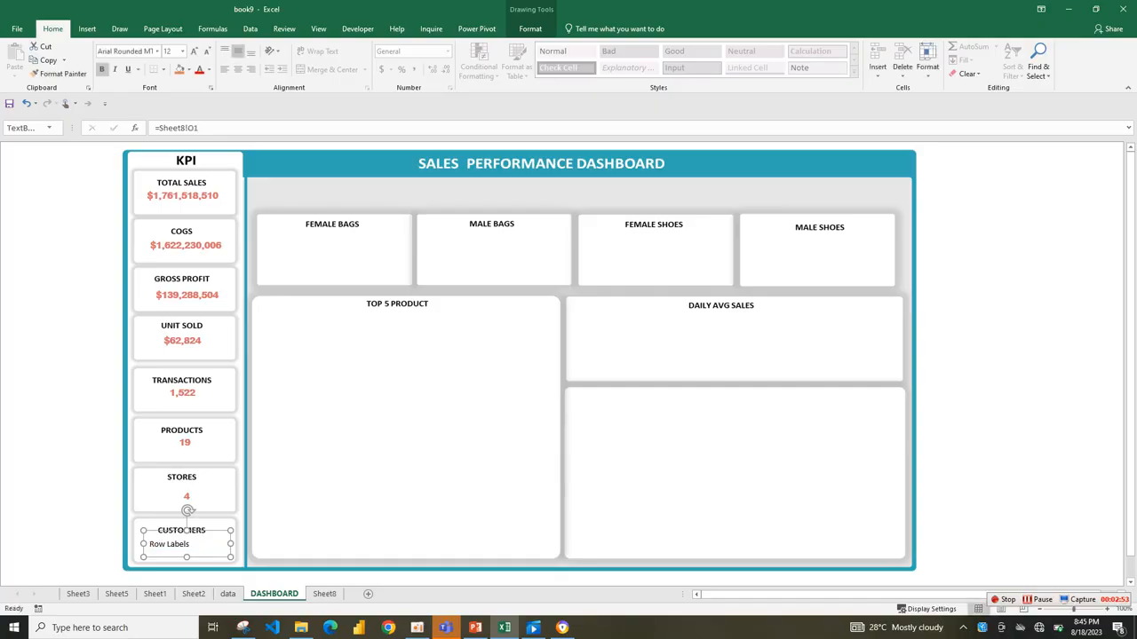
Correct the CUSTOMERS value text box's link to cell P1 on Sheet8.
click(199, 127)
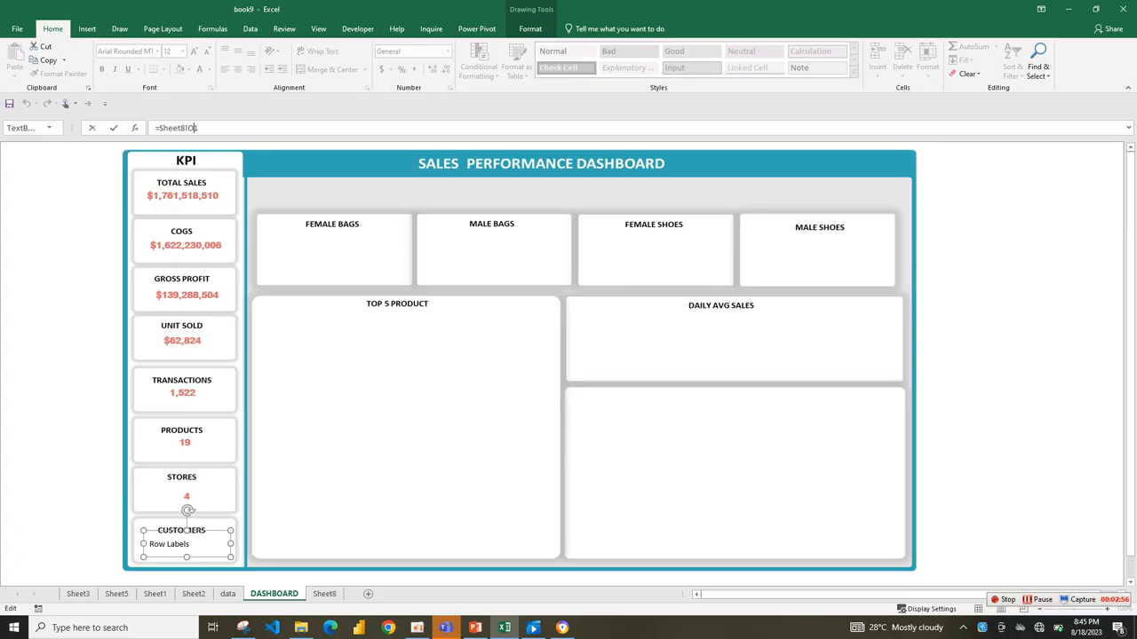
key(BackSpace)
text(S)
key(BackSpace)
text(P)
key(Return)
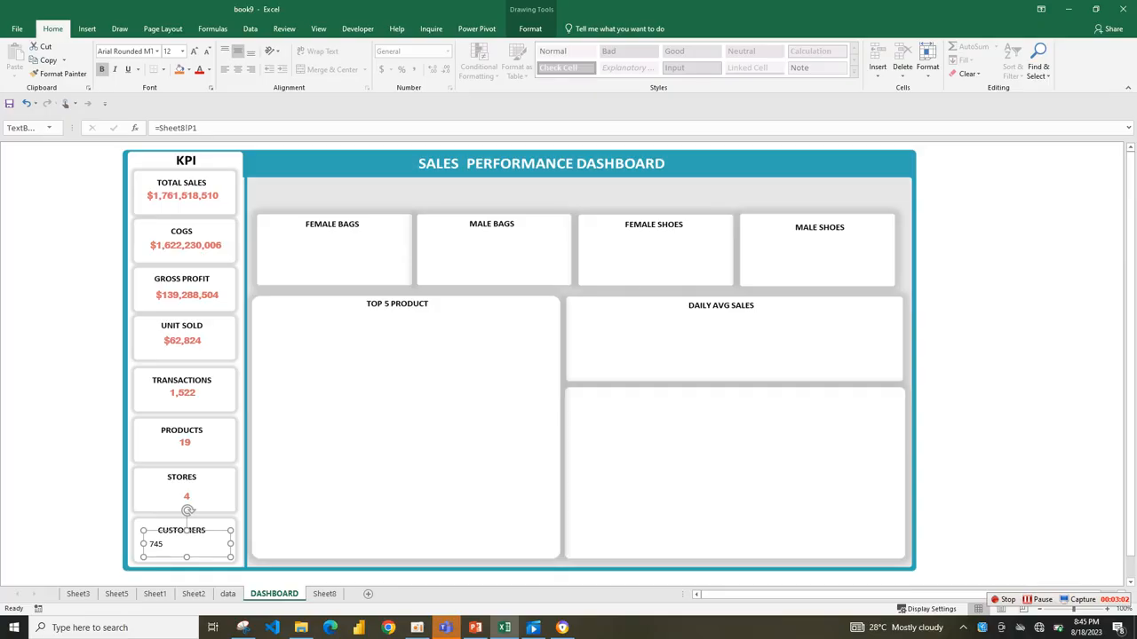
Copy the formatting of the PRODUCTS value onto the CUSTOMERS value with Format Painter.
click(184, 435)
click(59, 73)
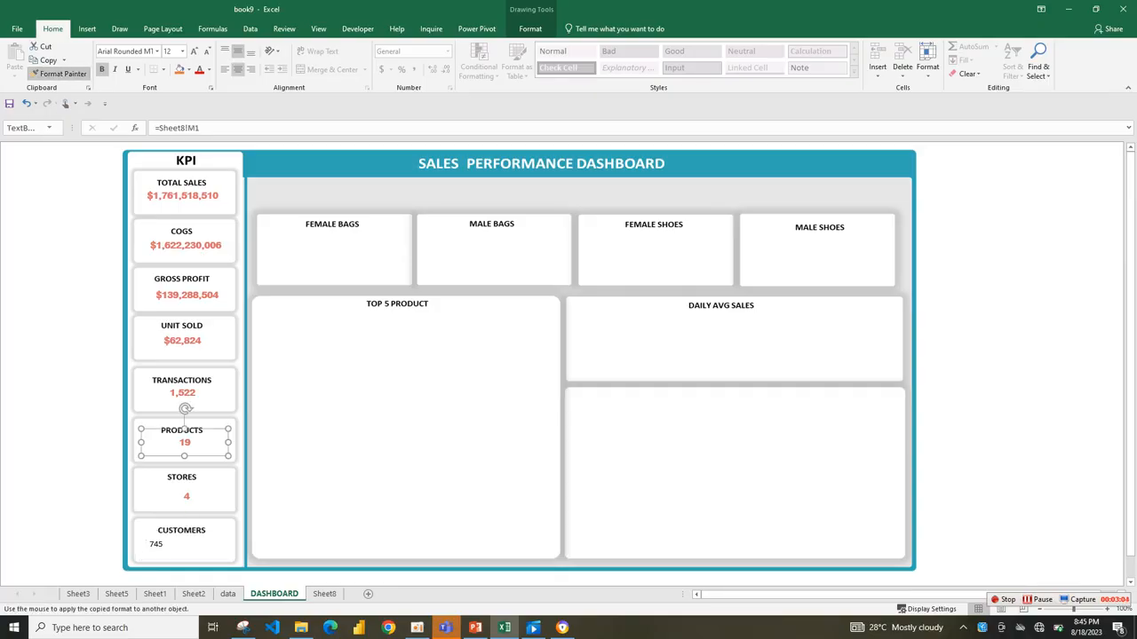
click(189, 532)
click(187, 510)
Select the value text boxes of all eight KPI cards together and apply Align Center to them.
click(182, 286)
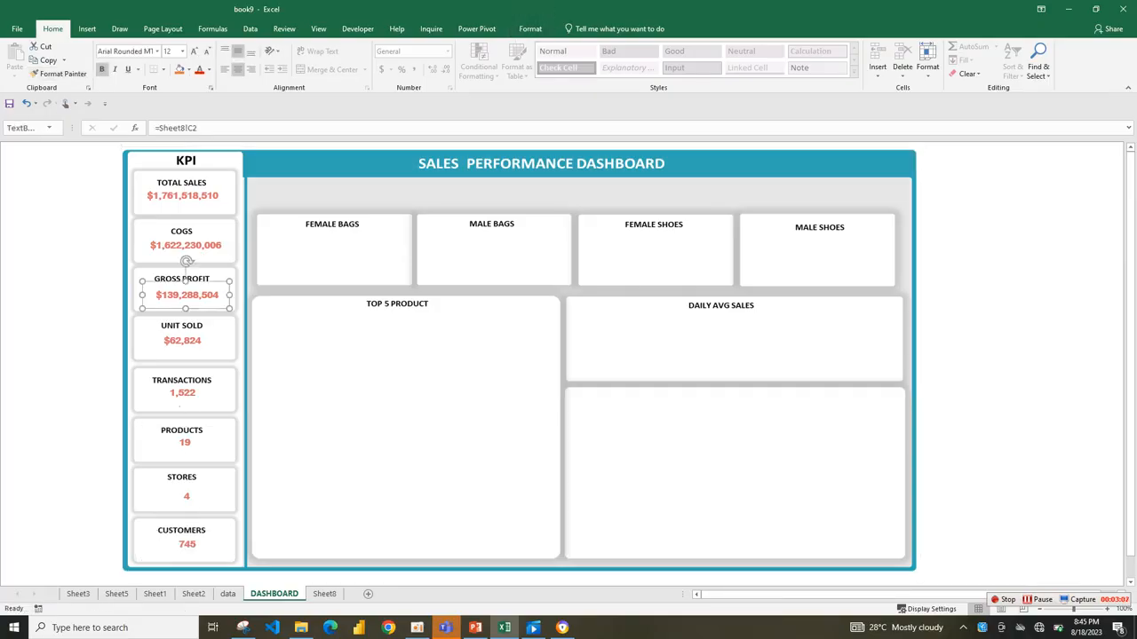
click(182, 188)
ctrl+click(186, 236)
ctrl+click(182, 286)
ctrl+click(182, 331)
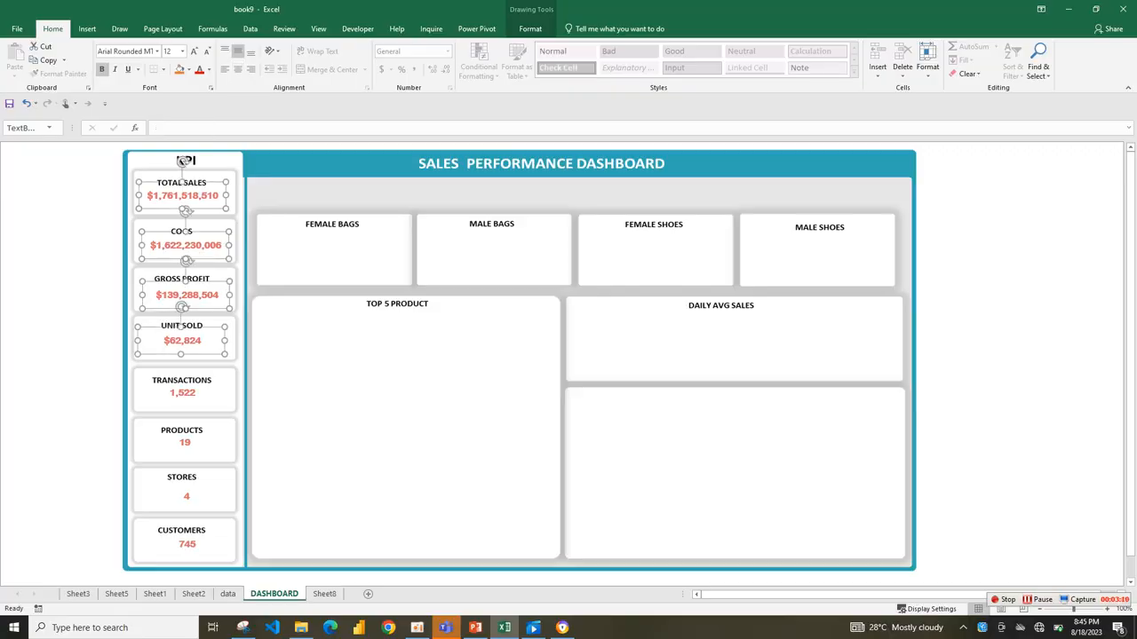
ctrl+click(183, 384)
ctrl+click(182, 435)
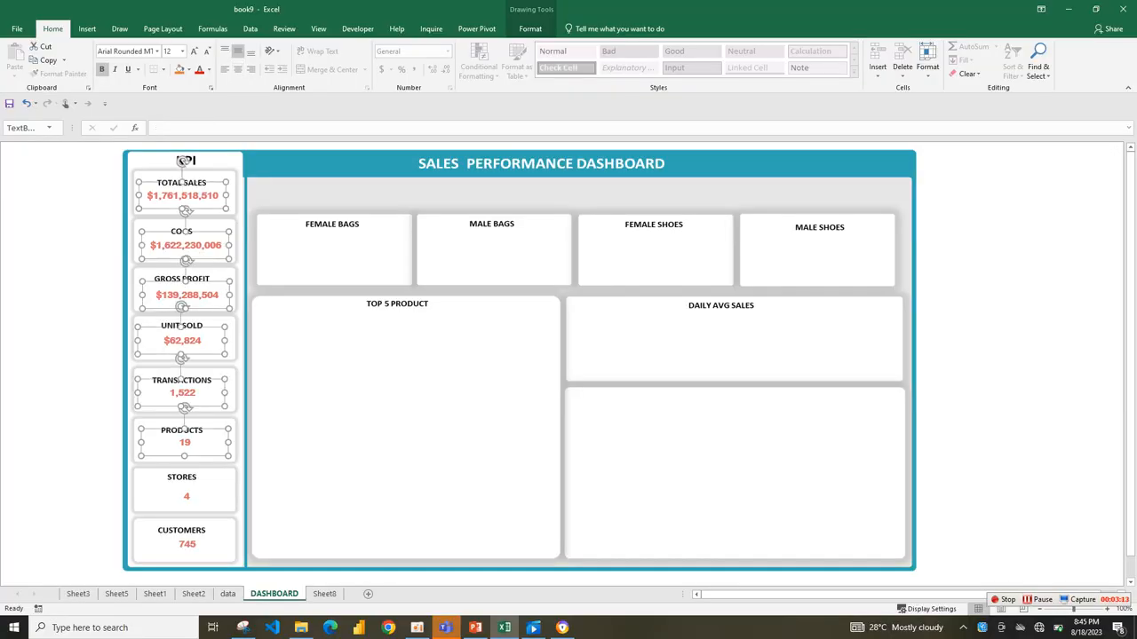
ctrl+click(182, 487)
ctrl+click(182, 537)
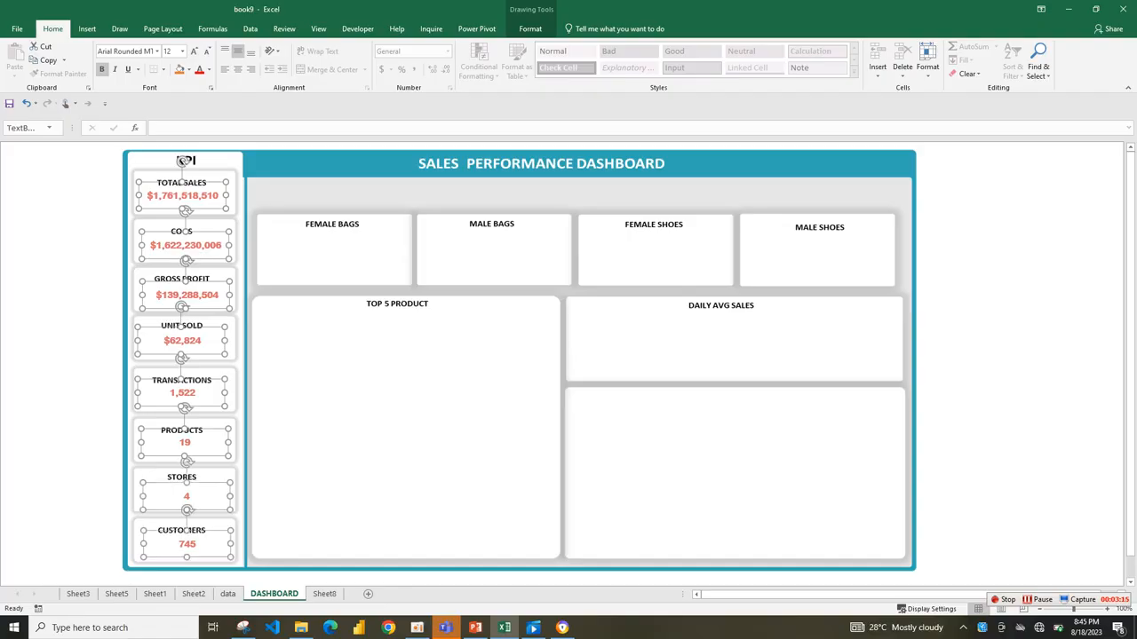
click(530, 28)
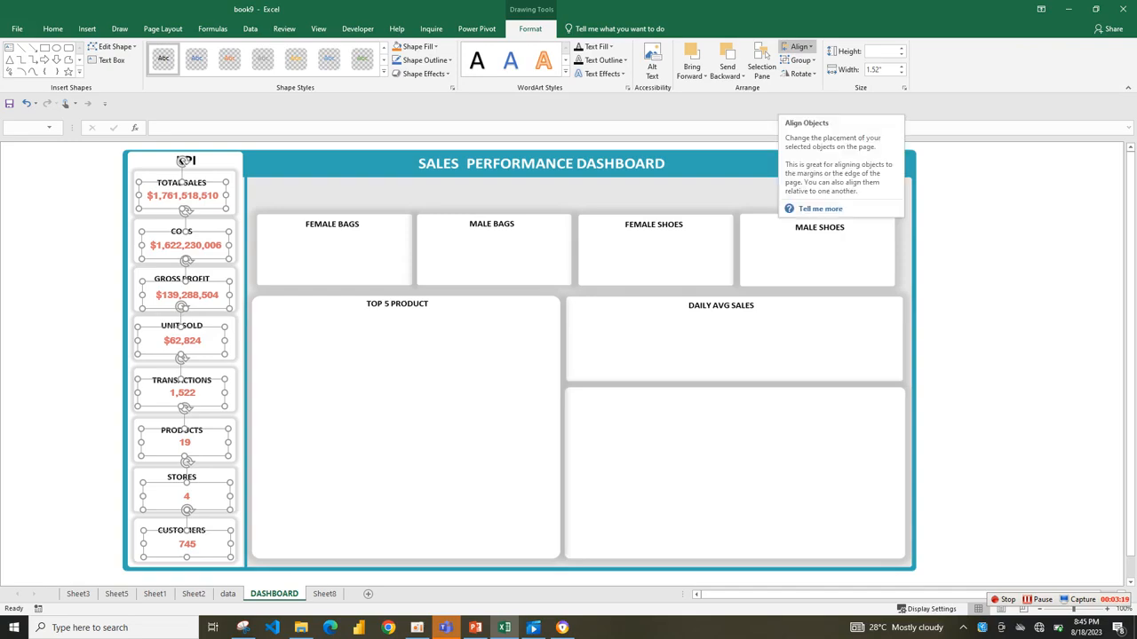
click(799, 46)
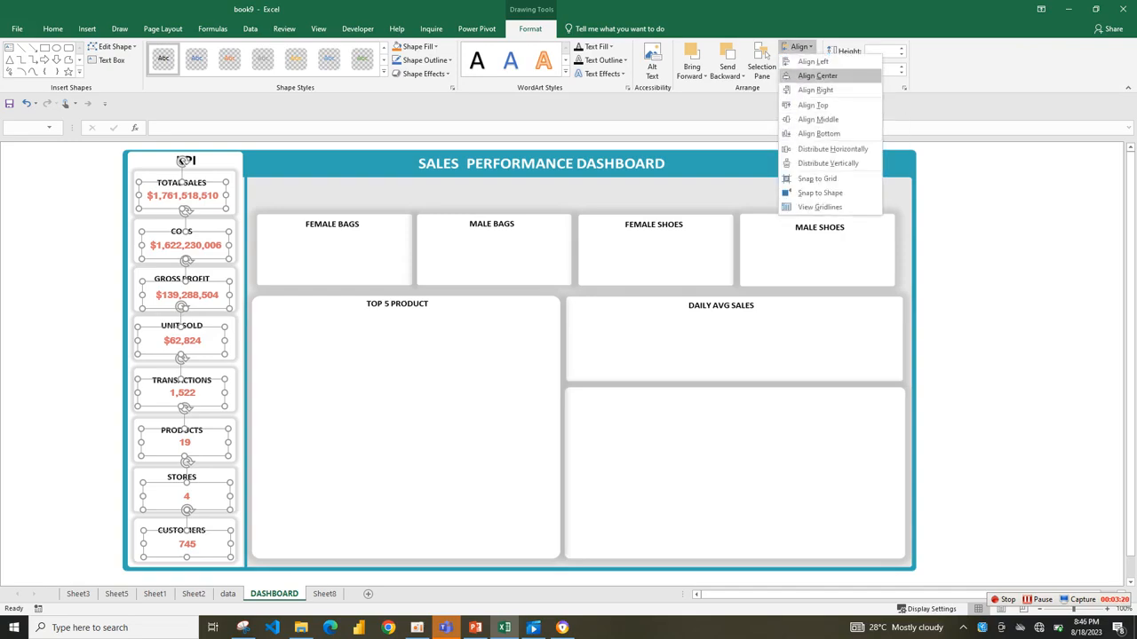
click(817, 75)
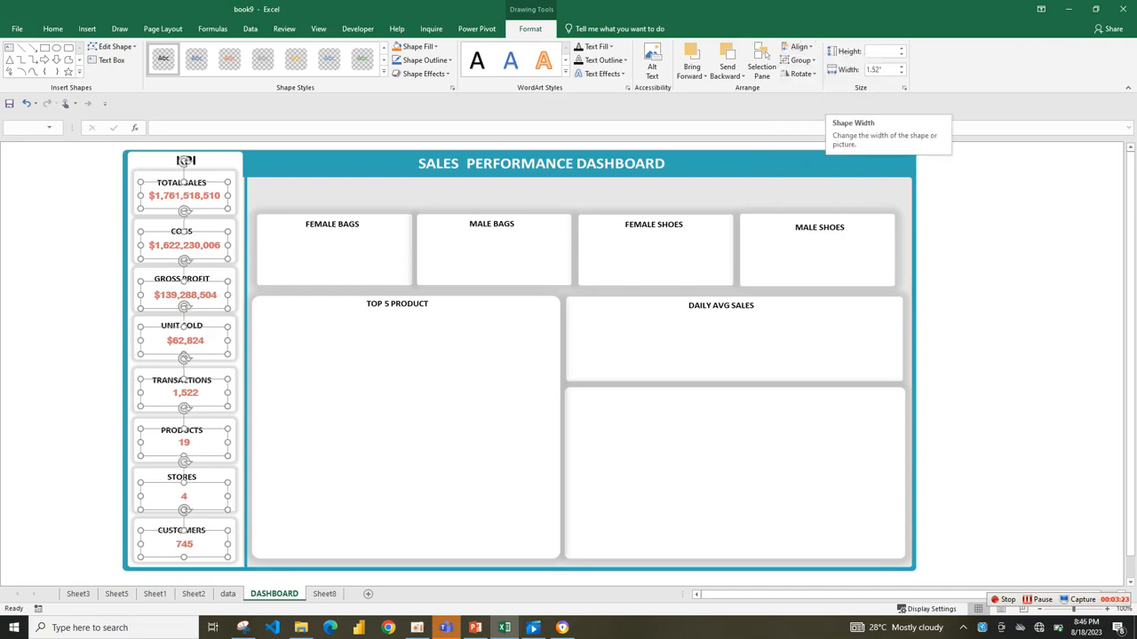
click(59, 259)
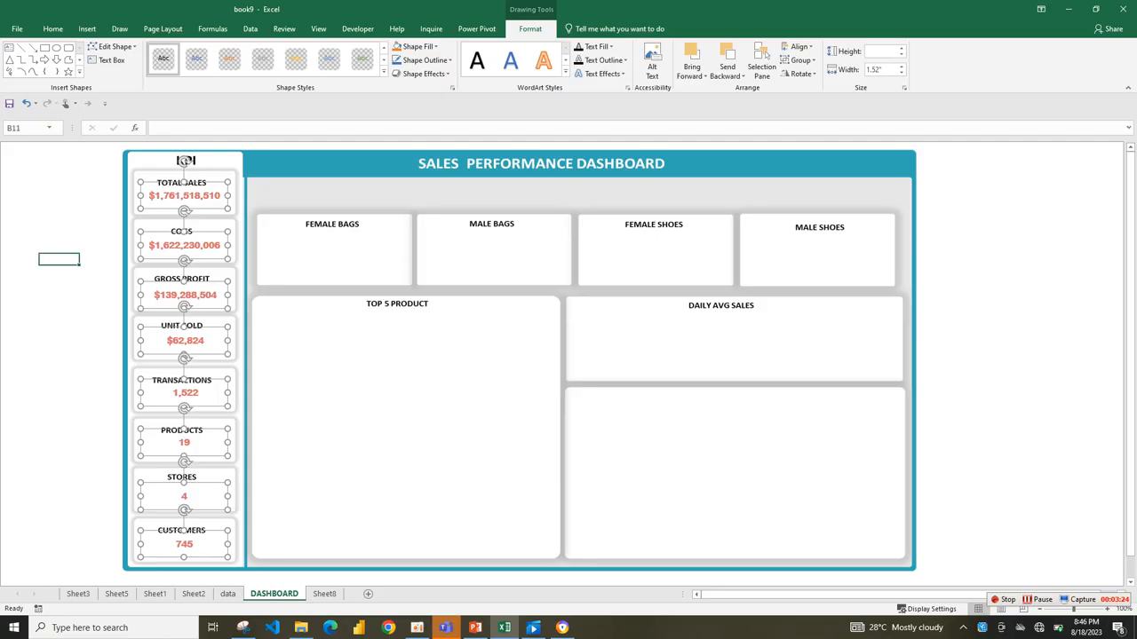
Move the PRODUCTS value slightly down and to the left, and the TRANSACTIONS value slightly to the left, within their cards.
click(184, 340)
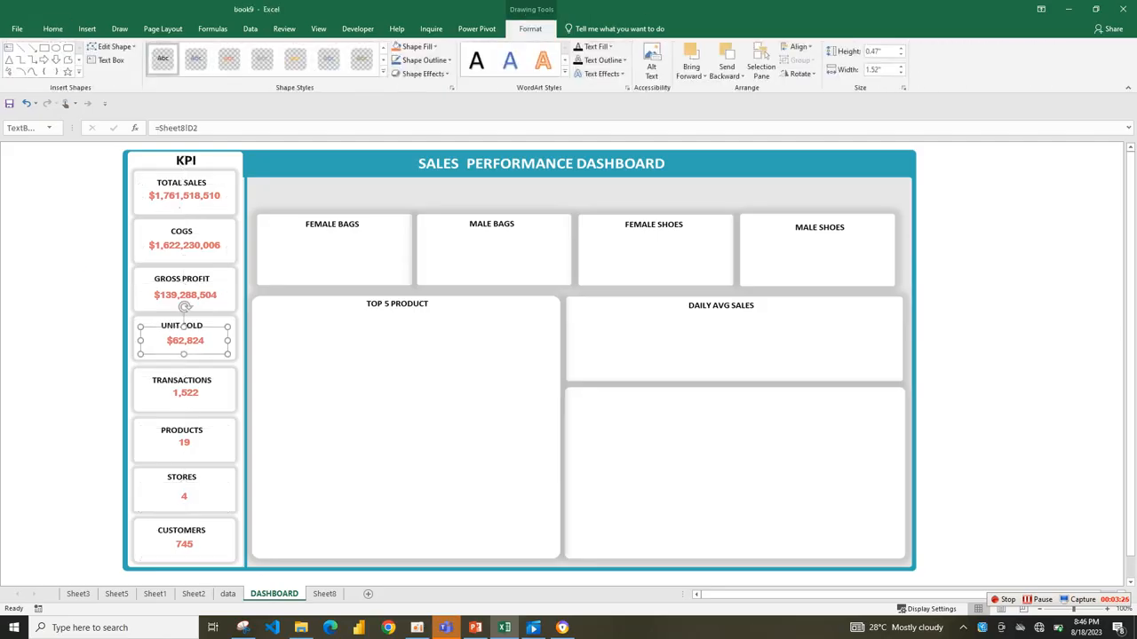
click(182, 427)
drag(184, 443, 180, 446)
drag(186, 393, 180, 394)
click(293, 399)
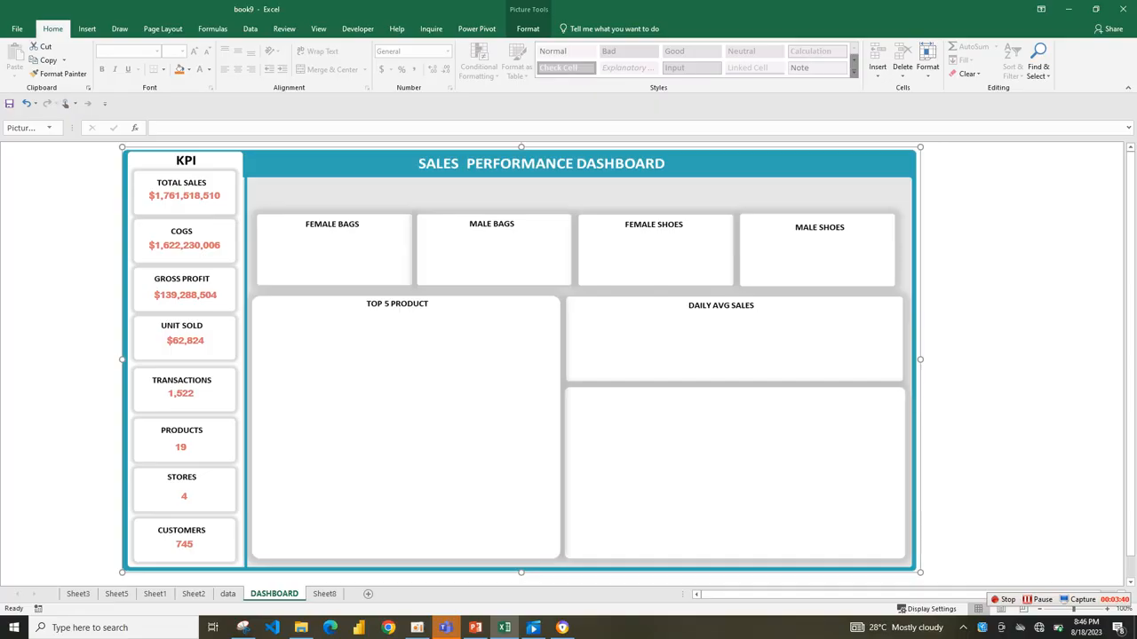
Copy the totals pivot table in A1:D2 on Sheet8 and paste the duplicate at cell A9.
click(324, 594)
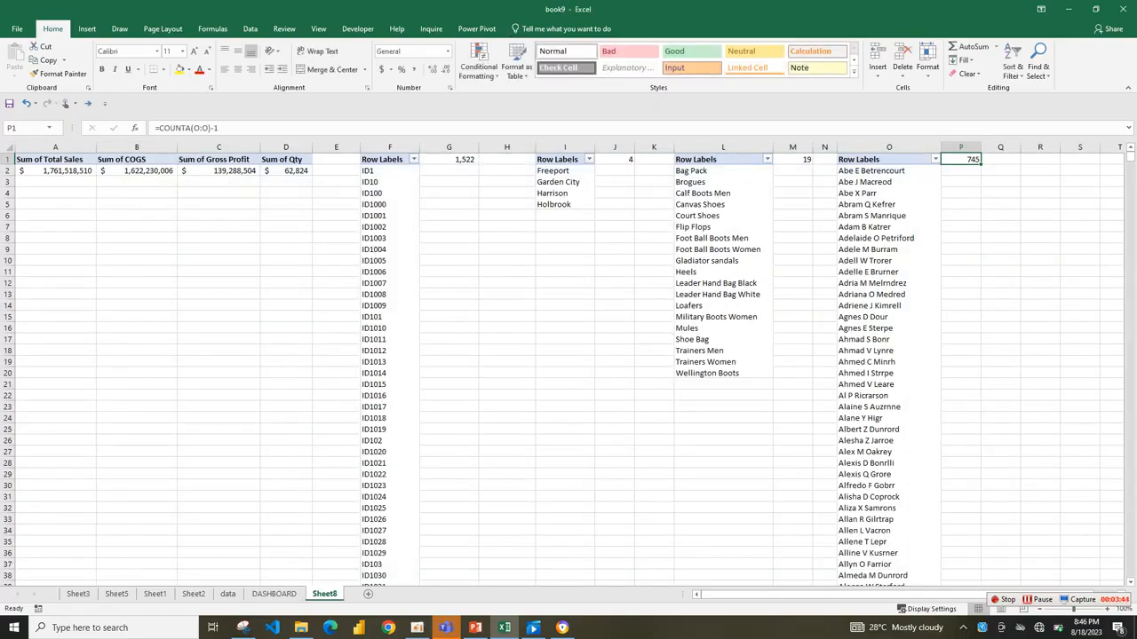
drag(53, 164, 286, 170)
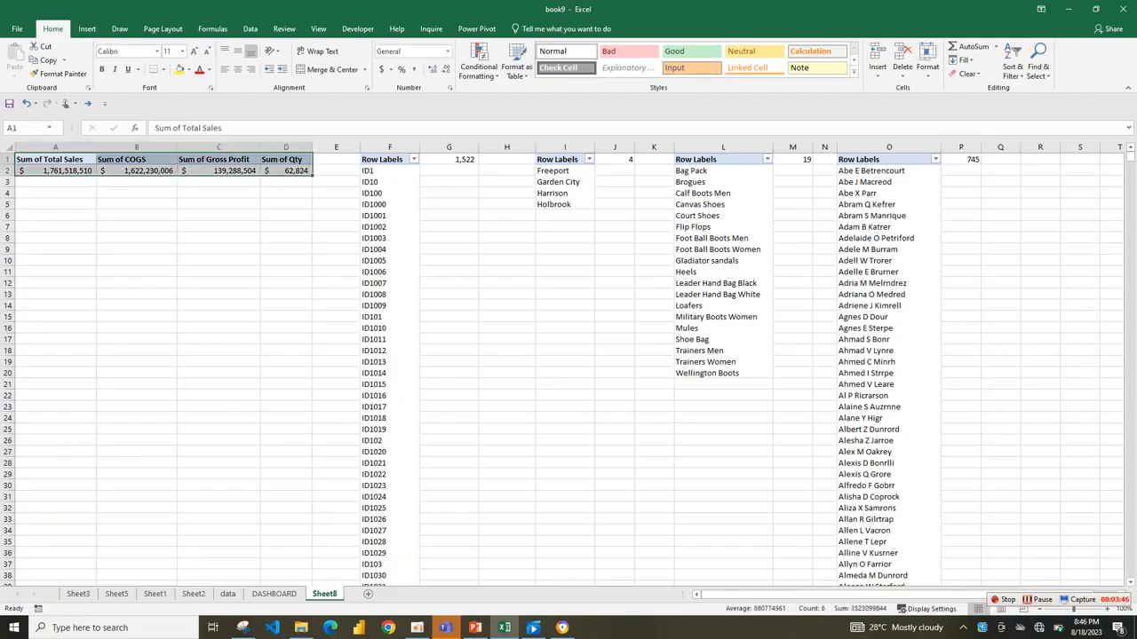
key(ctrl+c)
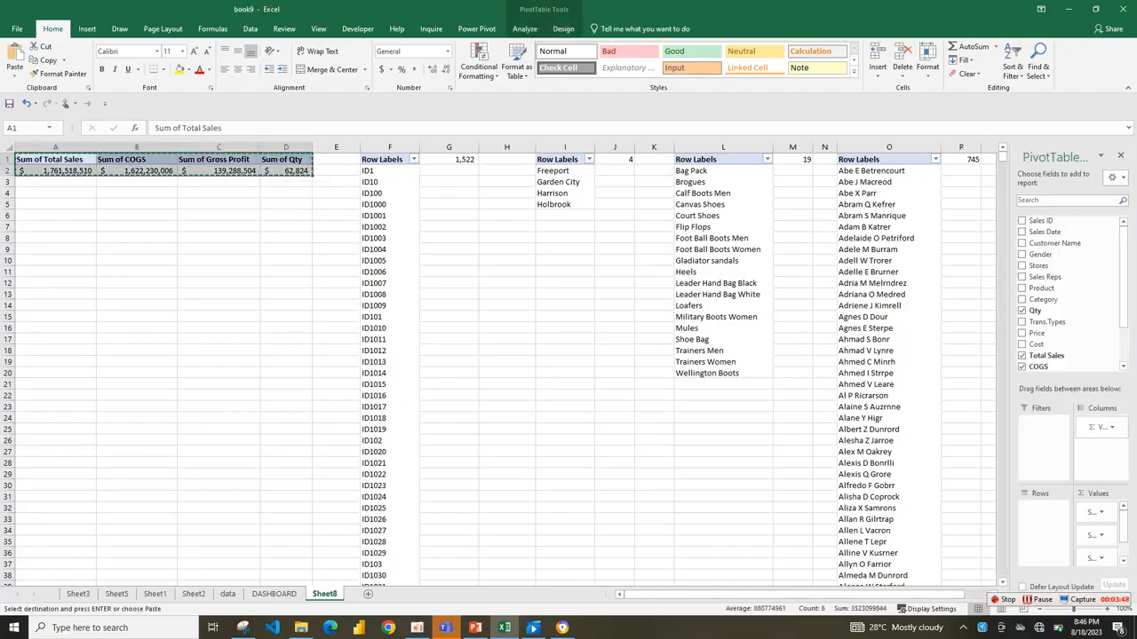
click(55, 250)
key(ctrl+v)
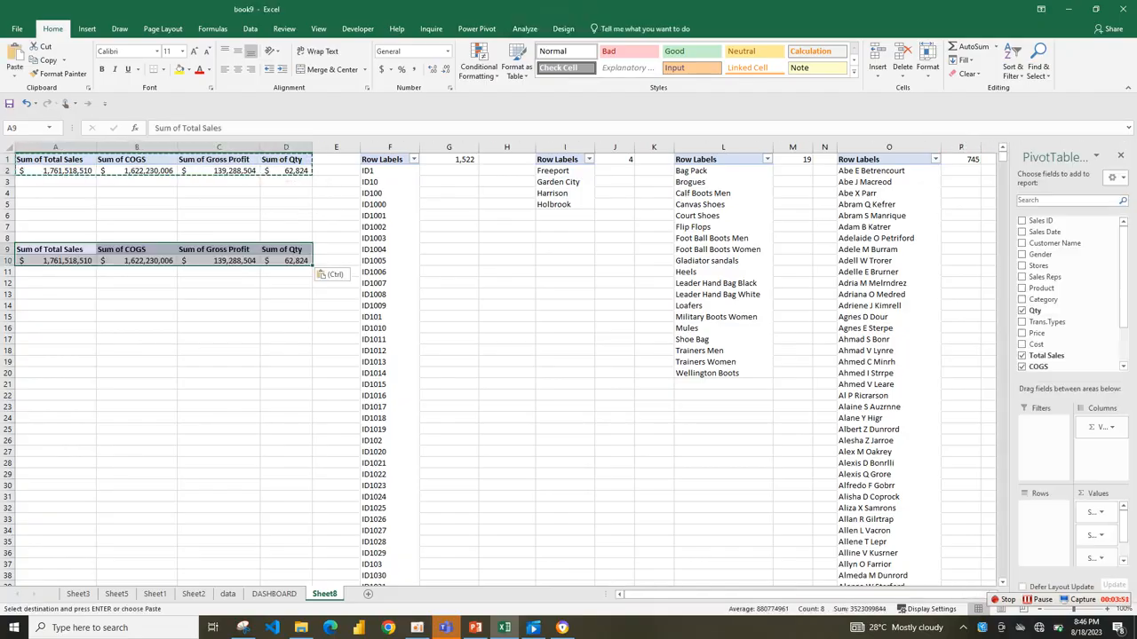
Remove all value fields from the duplicated pivot table at A9 and add Category as its row field.
click(137, 305)
click(55, 261)
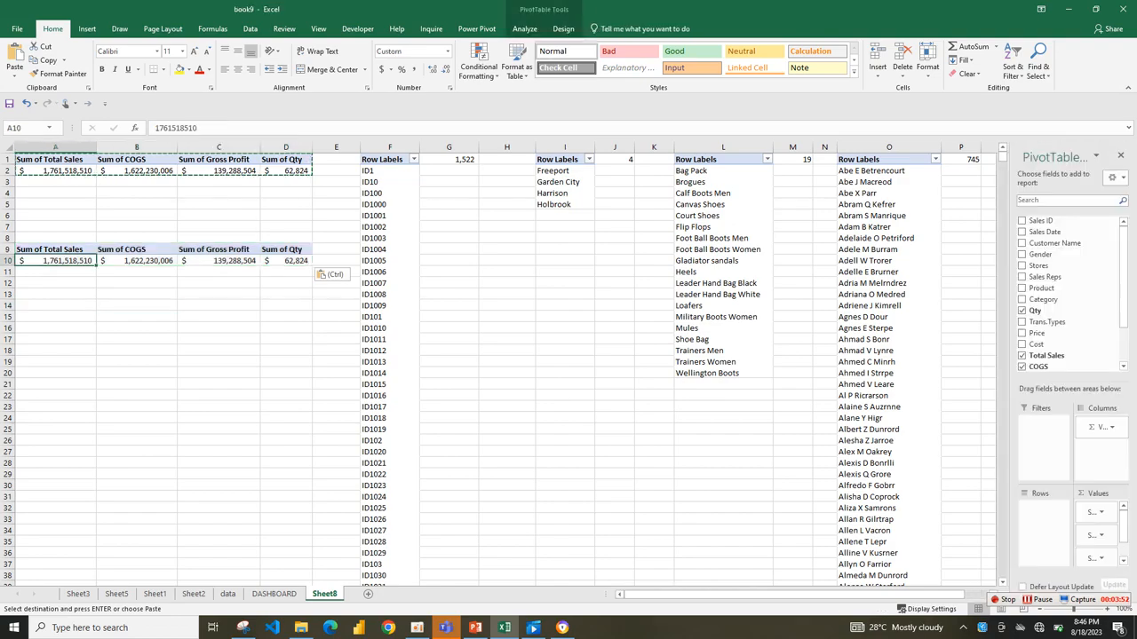
drag(1100, 428, 1065, 266)
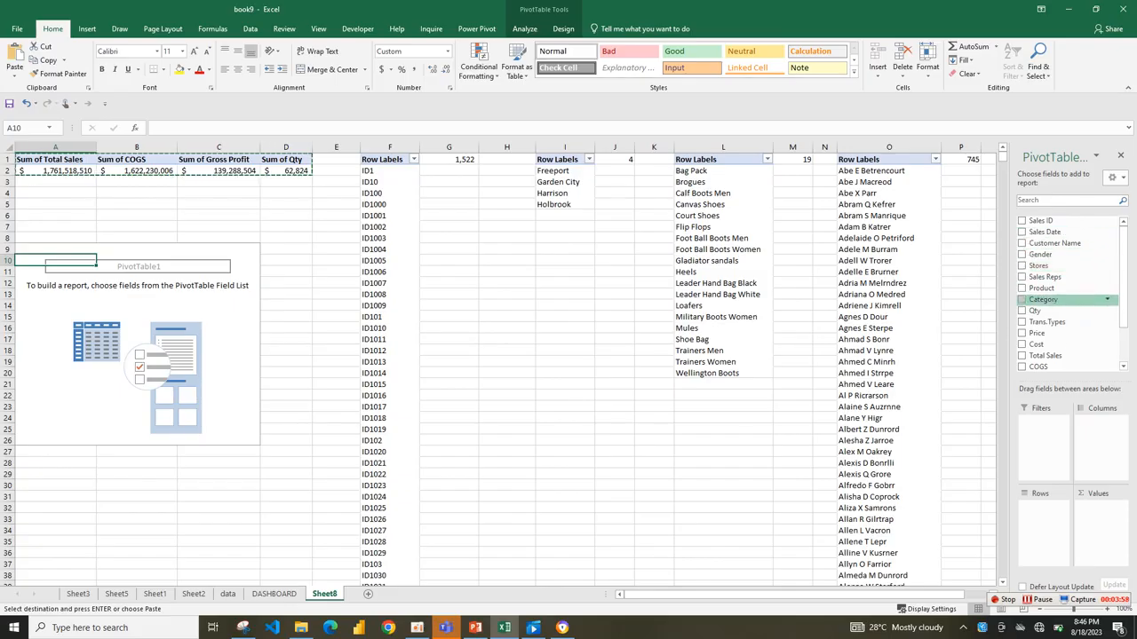
drag(1043, 300, 1041, 531)
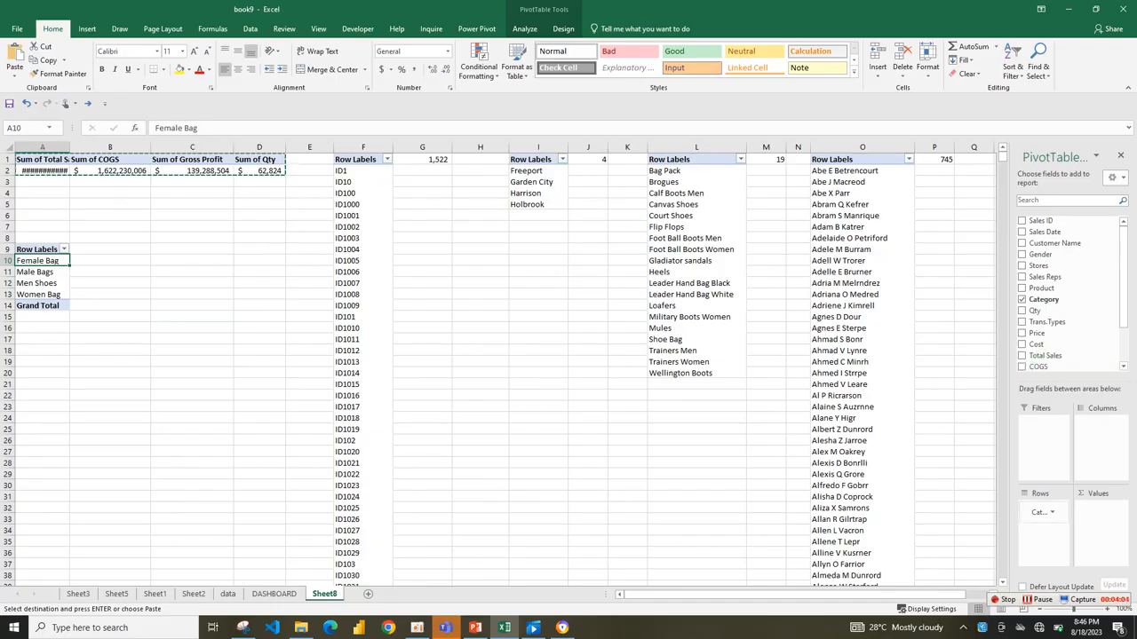
Add the Total Sales field twice as values in the category pivot table at A9.
click(1038, 600)
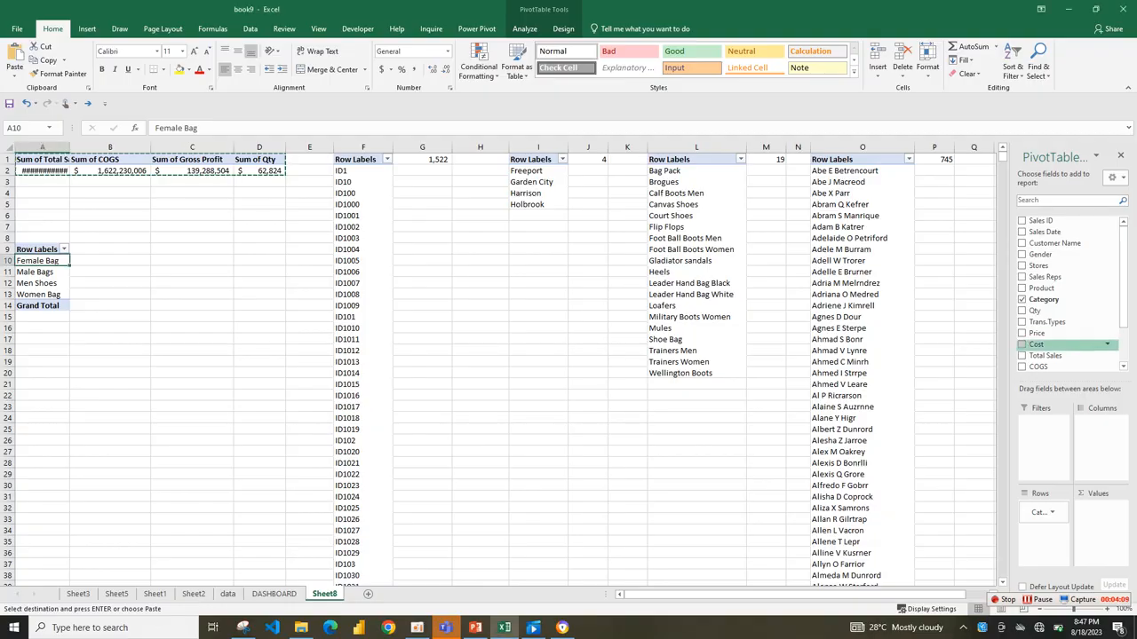
drag(1046, 356, 1100, 524)
drag(1048, 355, 1100, 529)
click(1110, 535)
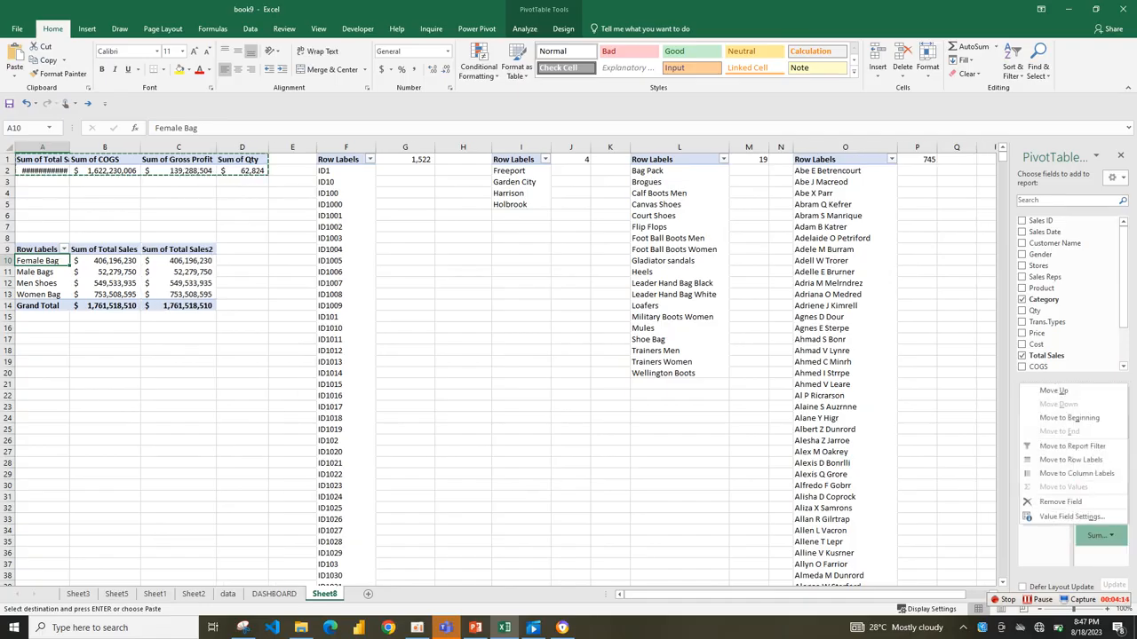
click(1066, 518)
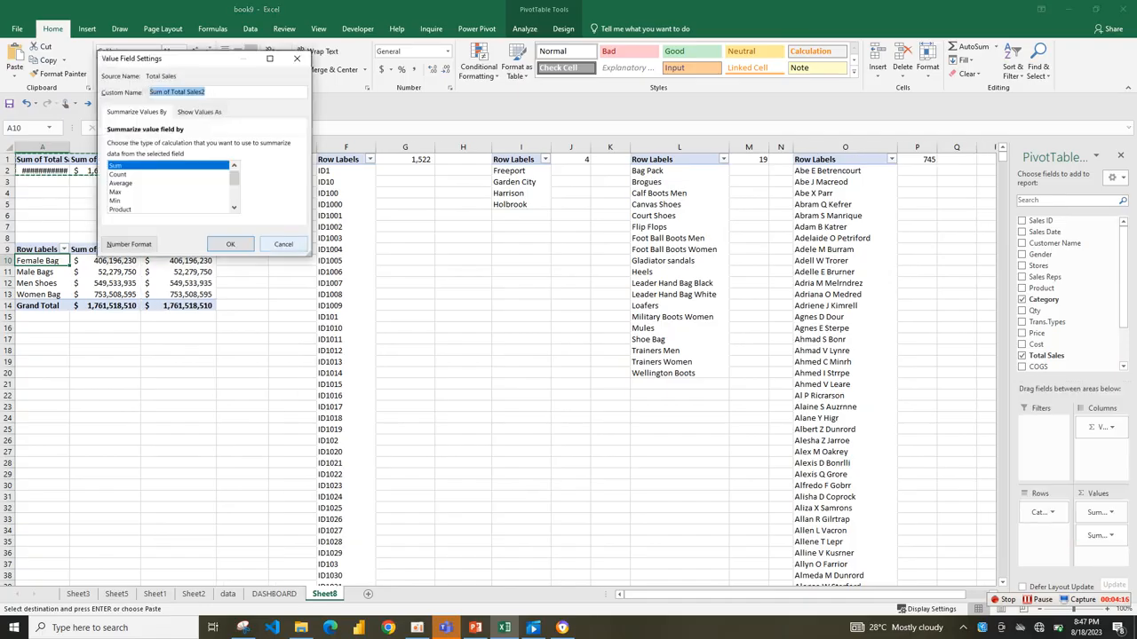
click(283, 244)
Show the second Total Sales column of the category pivot table as percentages of the total, with no decimal places.
drag(177, 261, 178, 306)
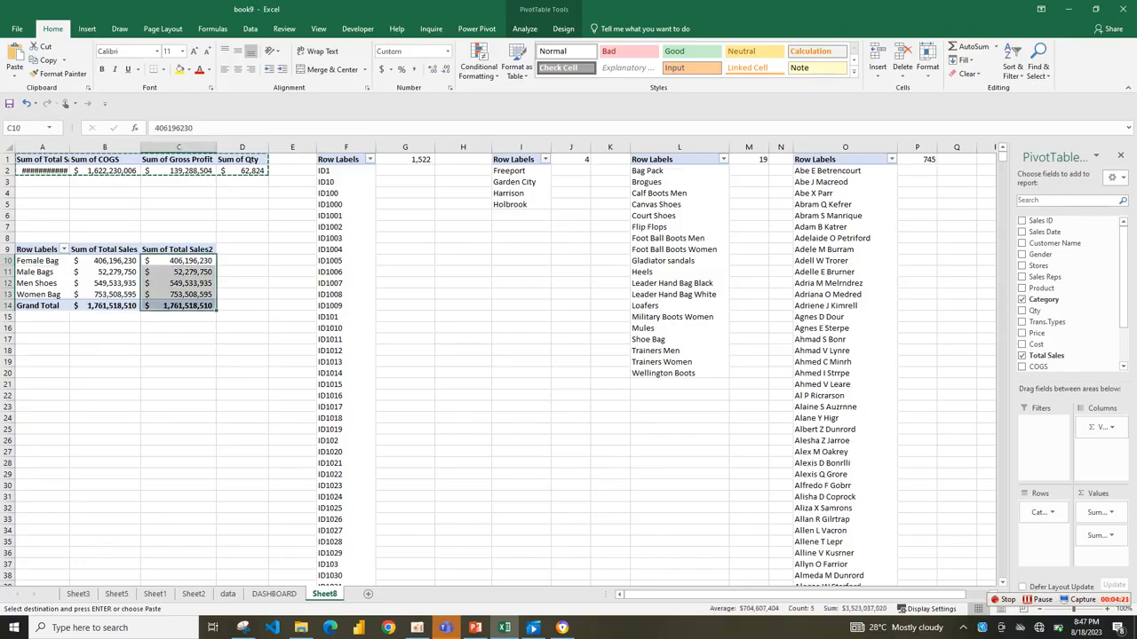
right_click(197, 306)
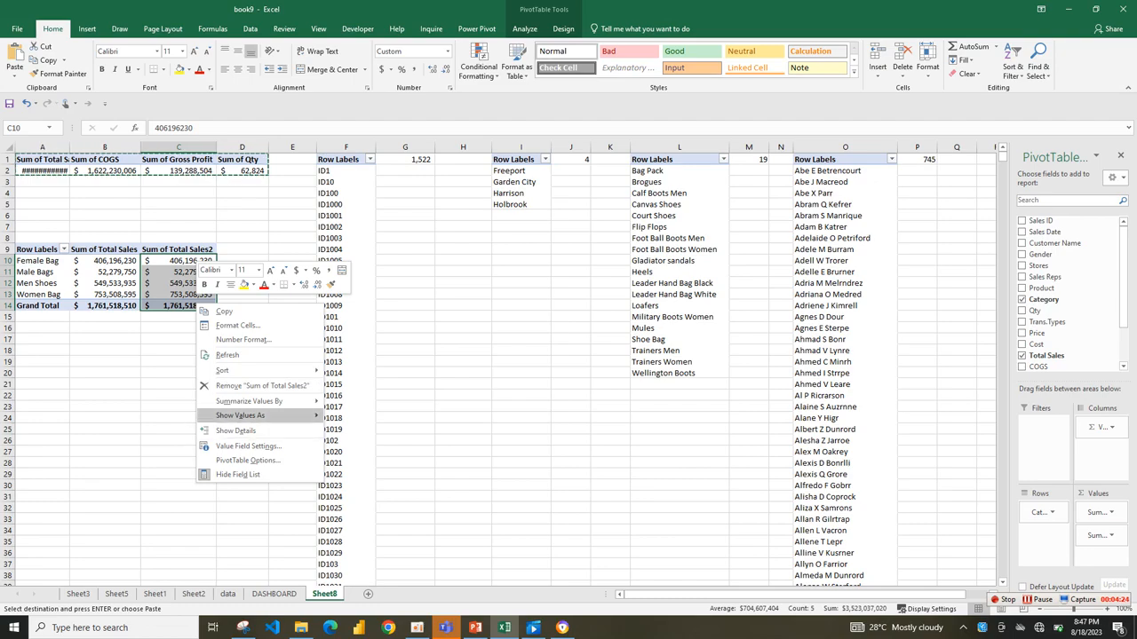
mouse_move(258, 416)
click(380, 419)
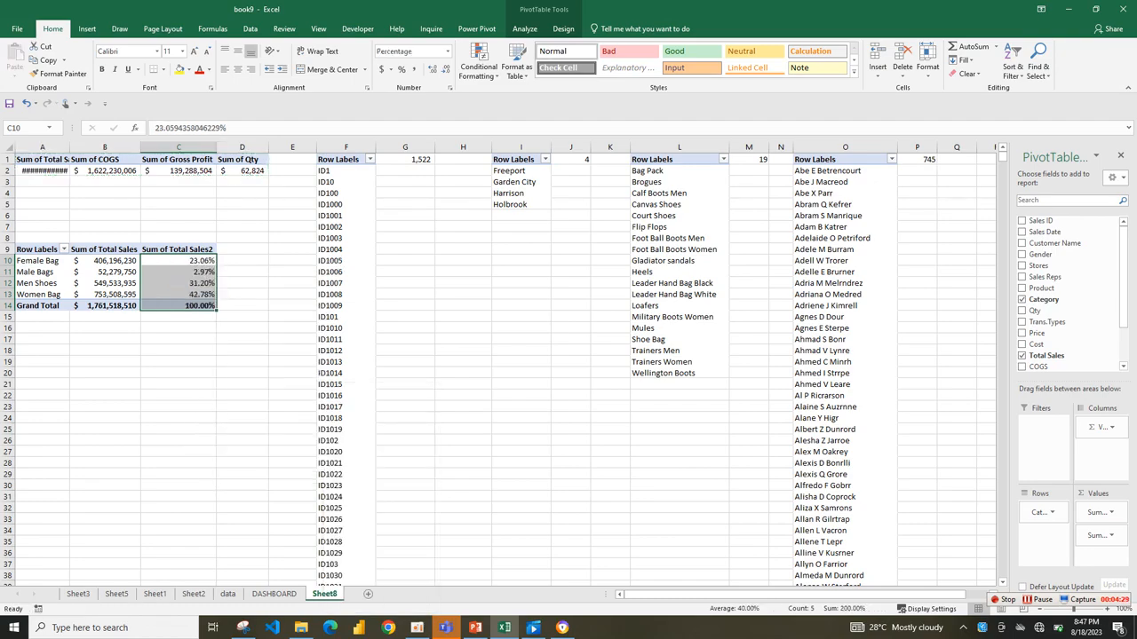
click(446, 69)
click(445, 69)
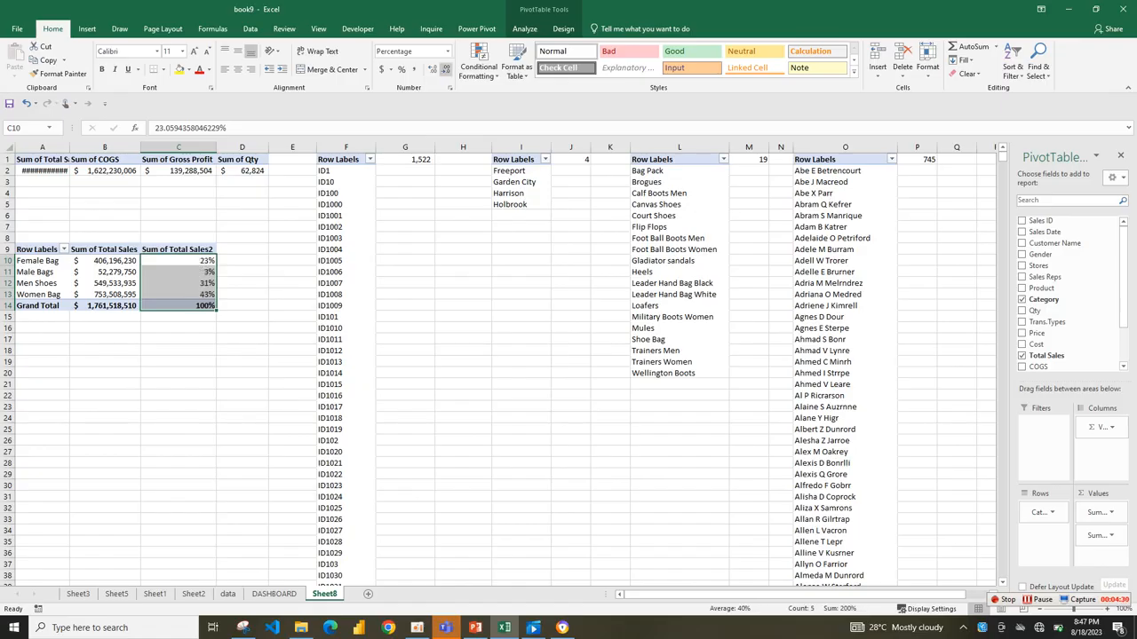
click(185, 272)
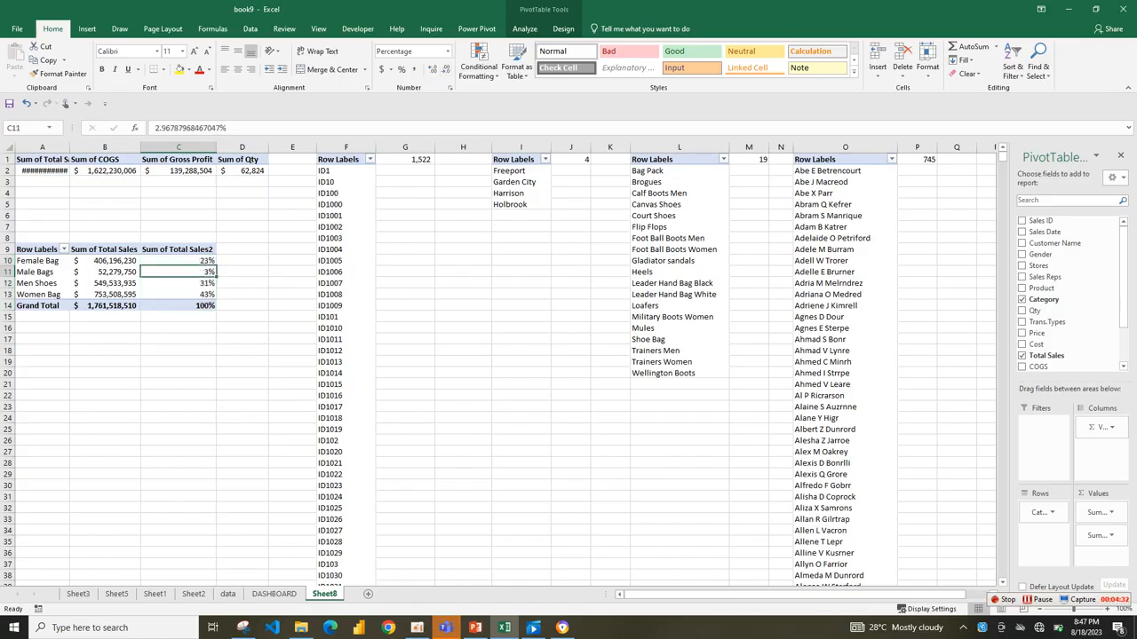
Link cell A17 below the pivot table to the first category label with =A10.
click(42, 361)
click(41, 328)
click(41, 339)
text(=)
click(37, 260)
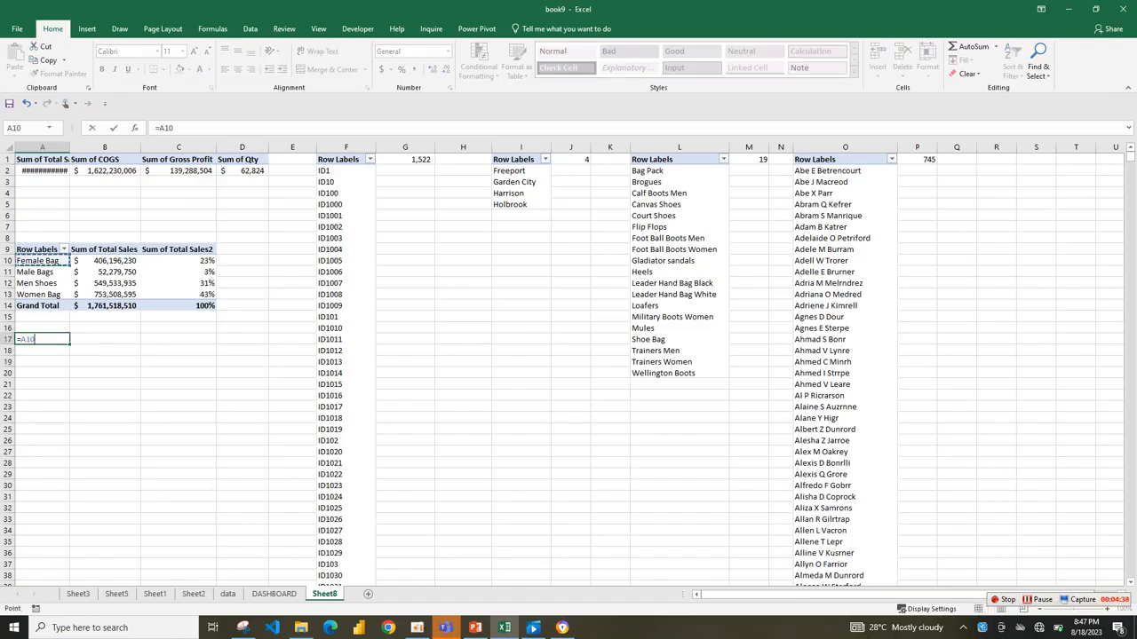
key(Return)
click(42, 339)
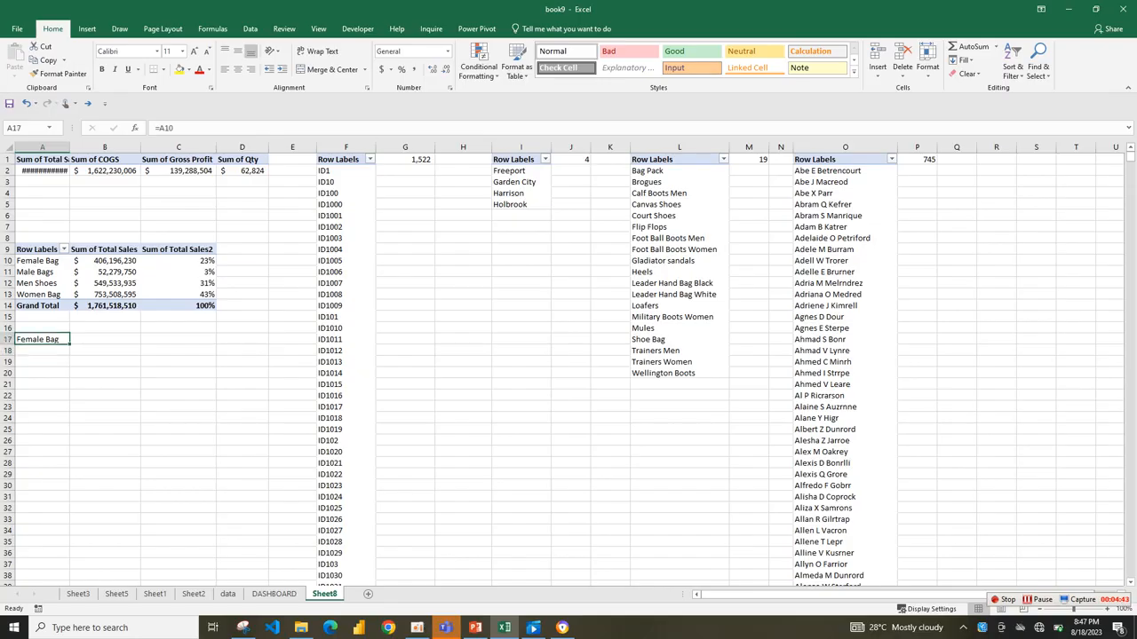
Link cell B17 to the Female Bag percentage with =C10 instead of a GETPIVOTDATA formula.
click(105, 339)
text(=)
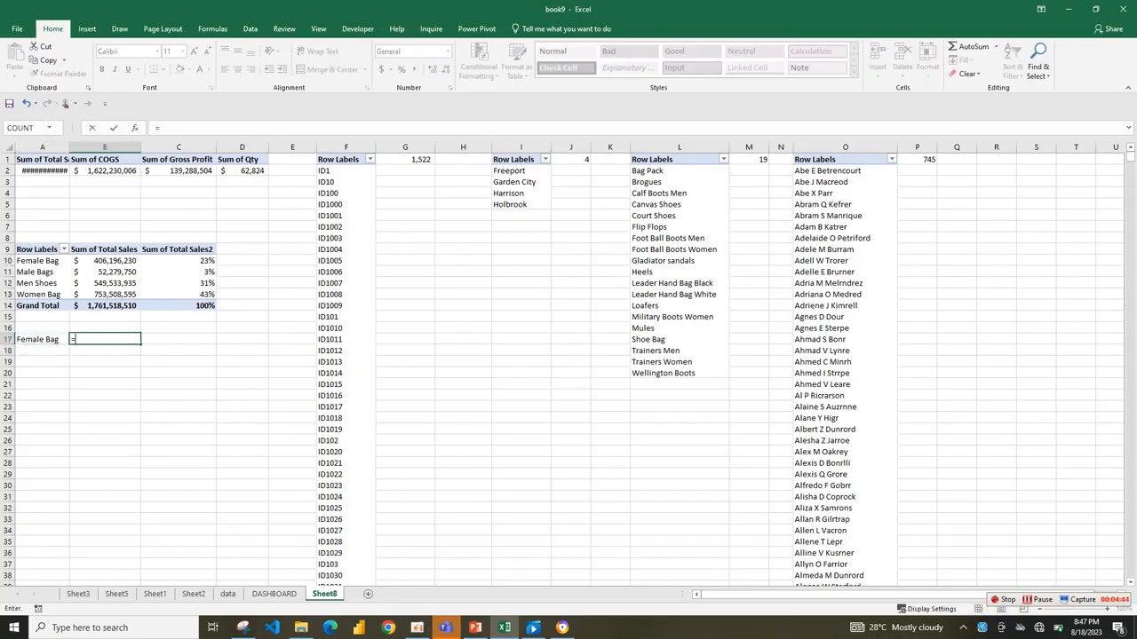
click(178, 260)
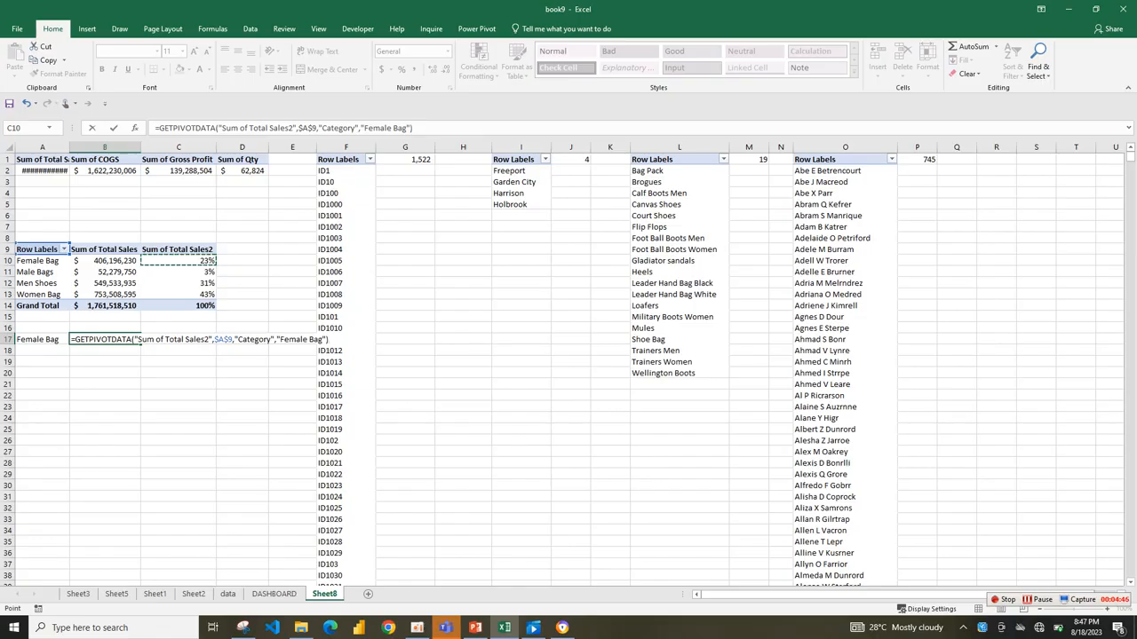
drag(158, 127, 414, 127)
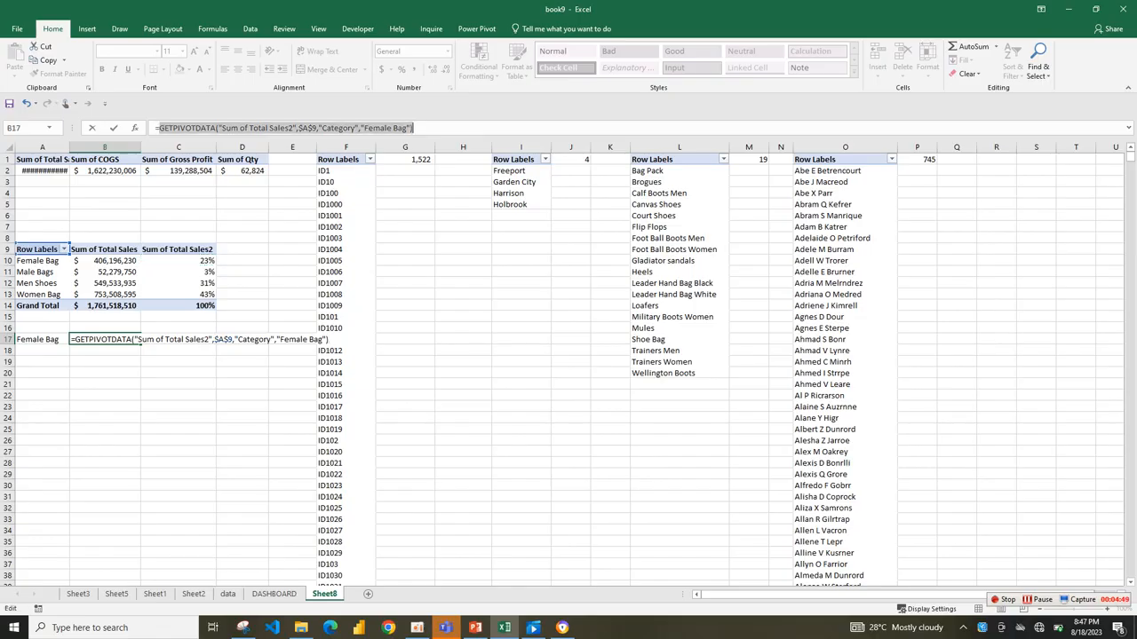
key(BackSpace)
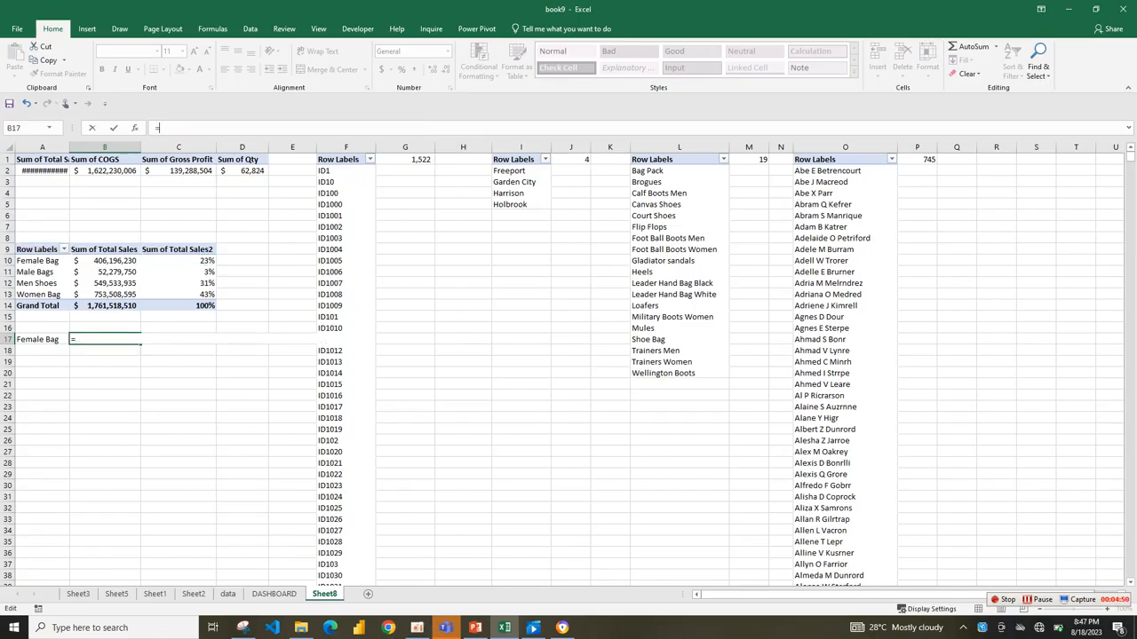
text(c10)
key(Return)
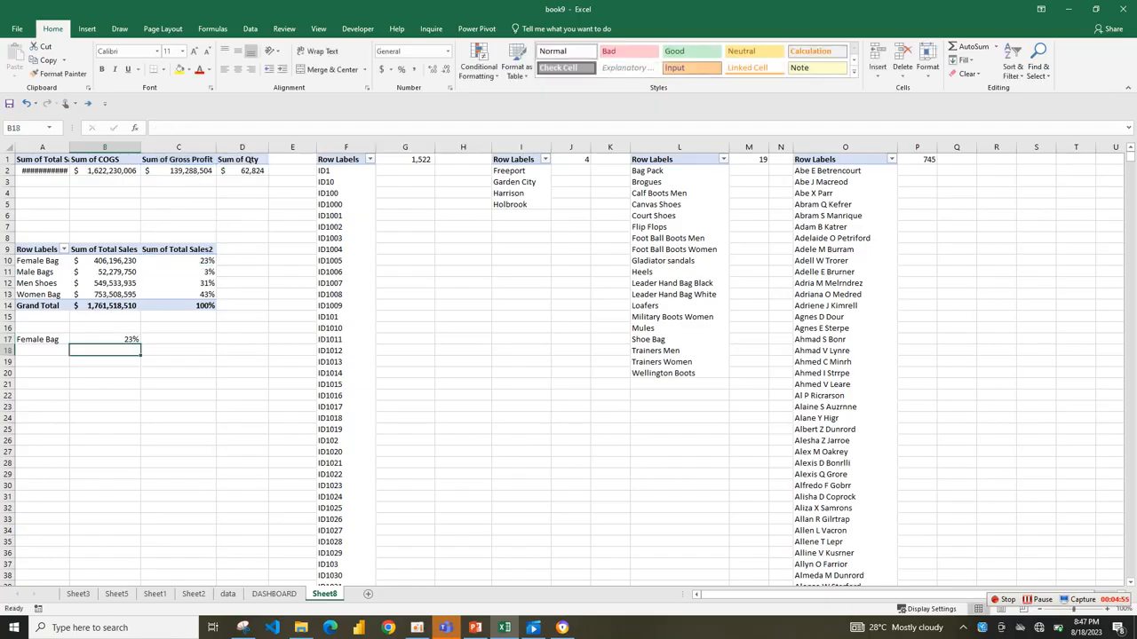
Fill the A17:B17 formulas down for all categories and clear the surplus entries in A21:B22.
drag(35, 339, 141, 400)
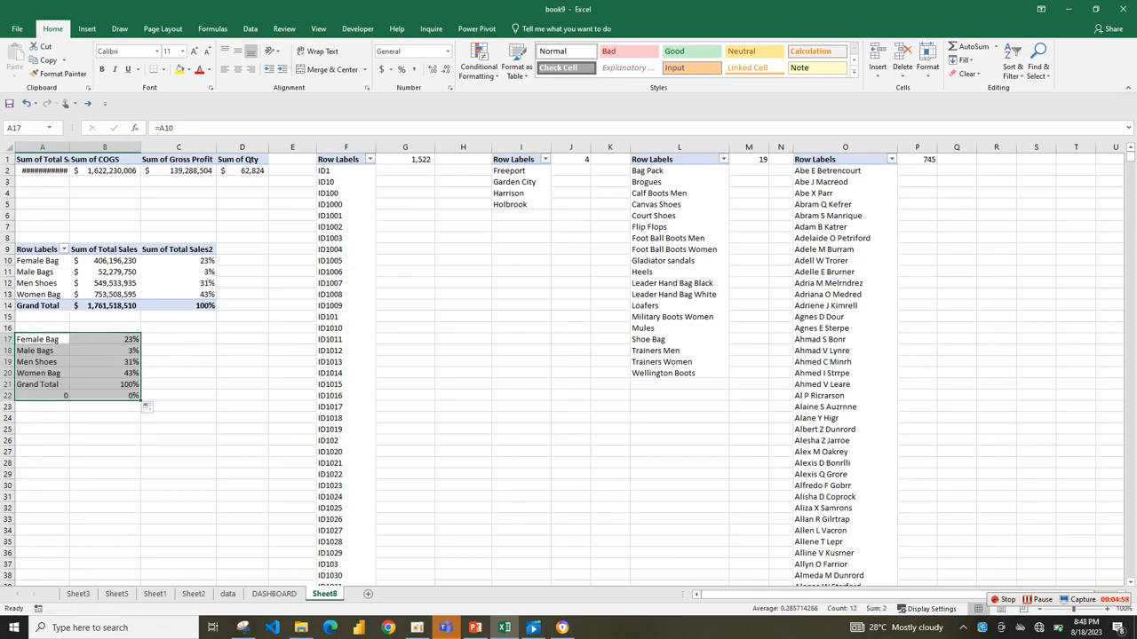
drag(35, 385, 105, 396)
key(Delete)
click(179, 373)
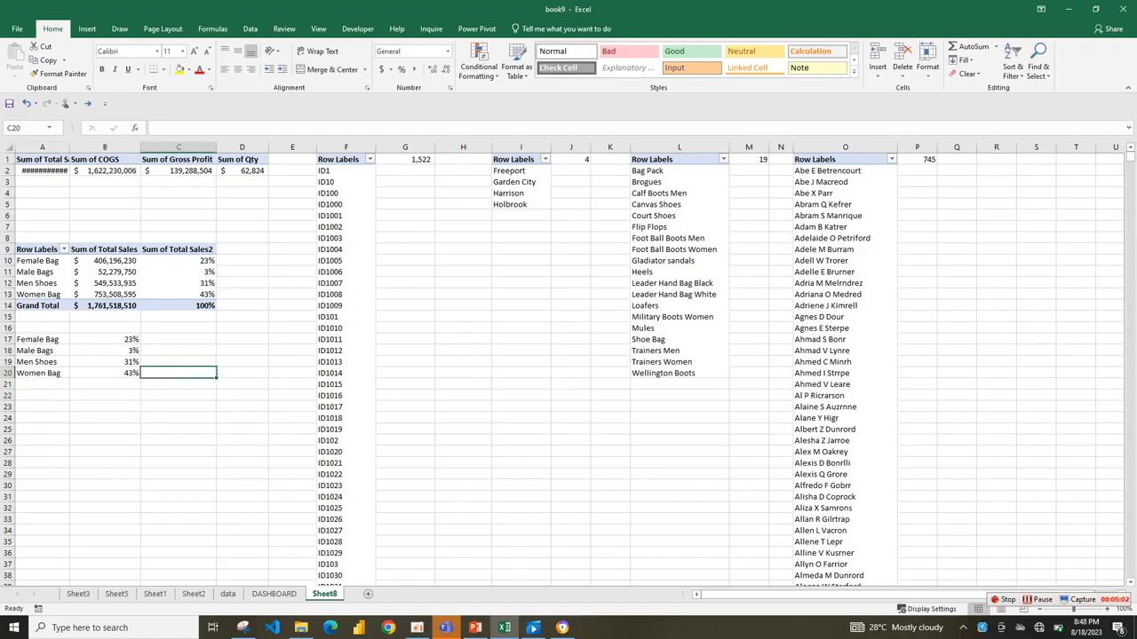
Narrow column B slightly.
click(42, 362)
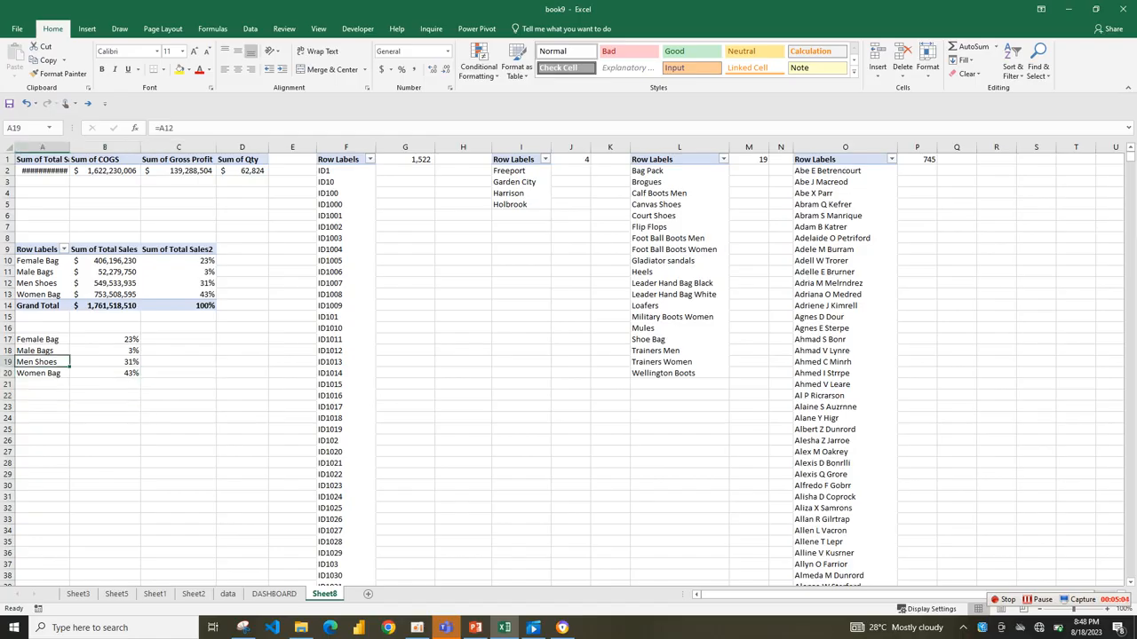
drag(139, 146, 130, 146)
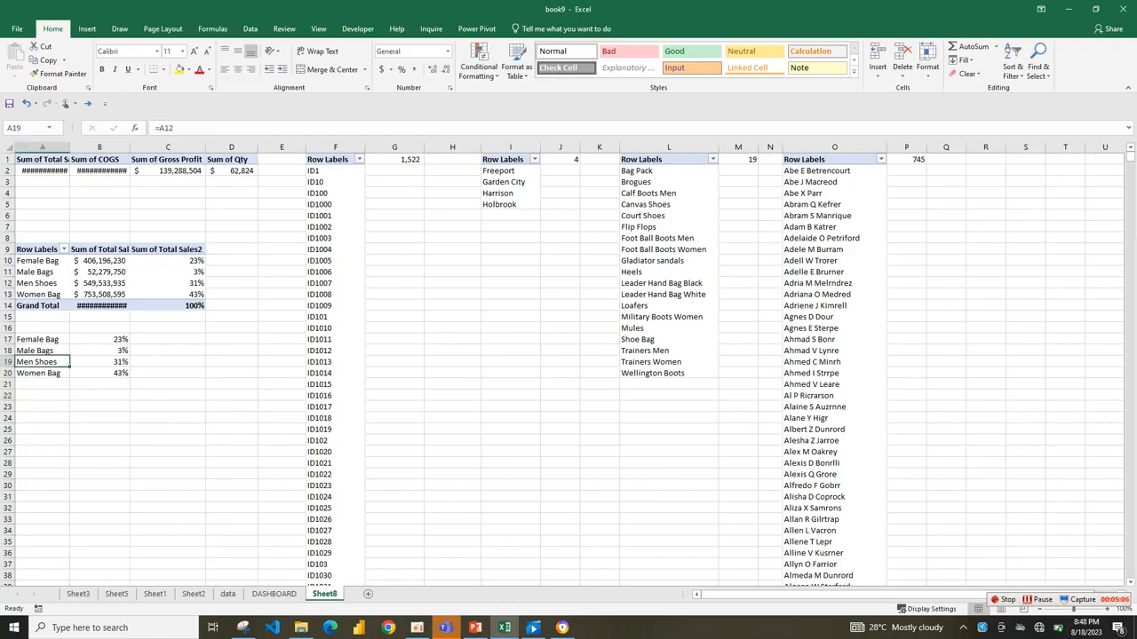
drag(42, 306, 167, 306)
click(168, 339)
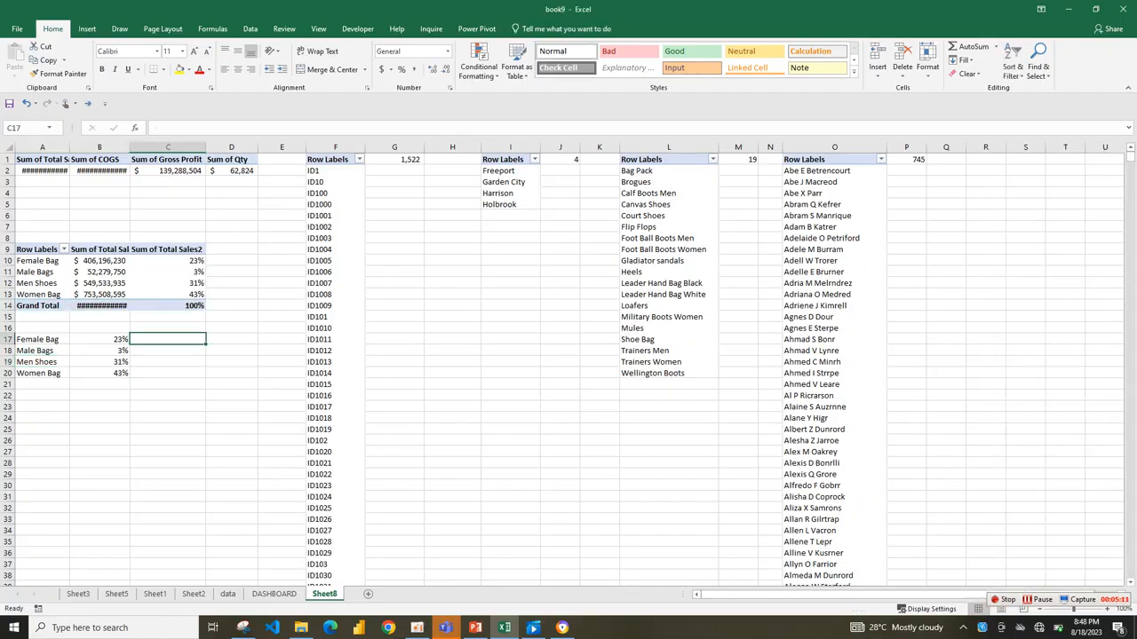
text(=C10)
key(ctrl+Return)
key(ctrl+z)
click(1038, 600)
text(1-)
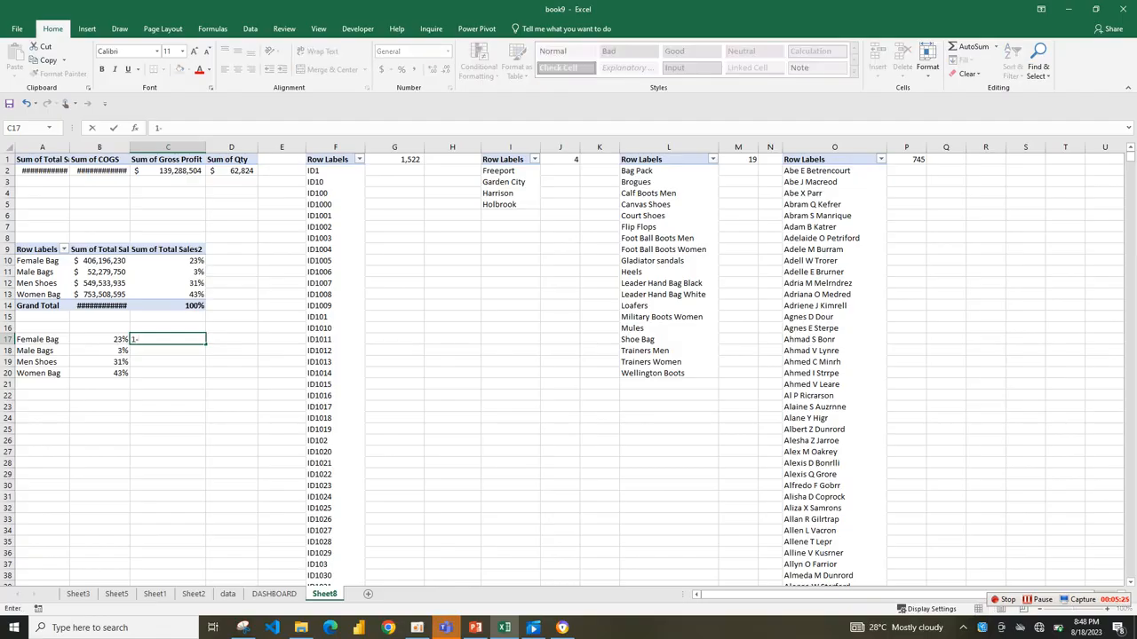
key(Left)
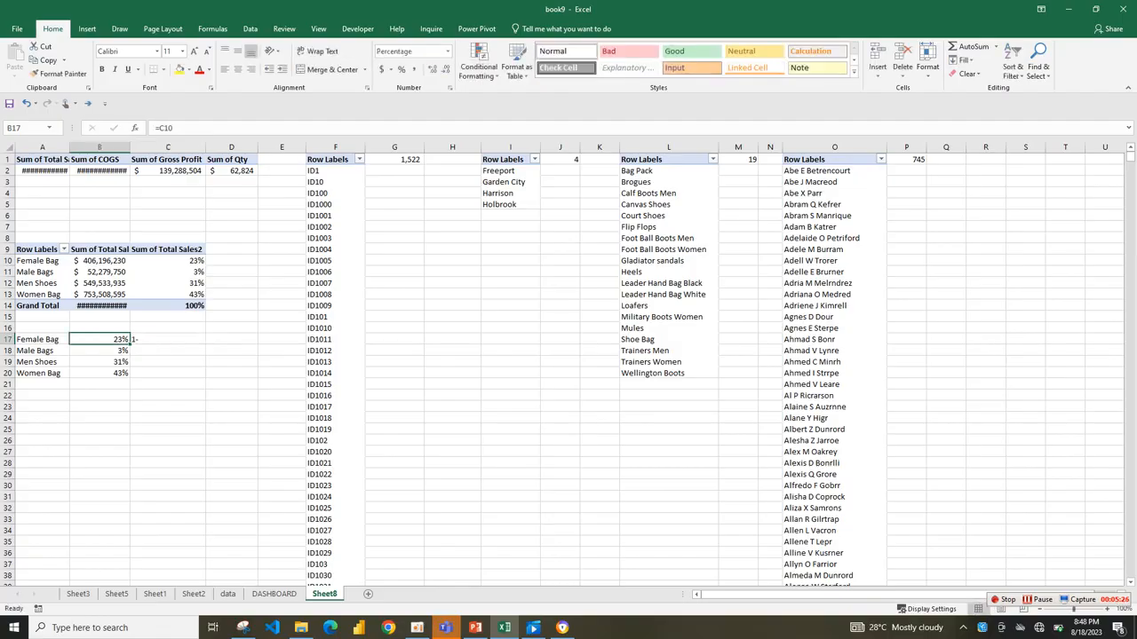
key(Right)
key(BackSpace)
text(=1-)
Calculate the remaining percentage in C17 with =1-B17 and fill the formula down to C20.
key(Left)
key(Return)
drag(206, 343, 206, 376)
Add the two percentages in D17 with =C17+B17 and fill the formula down to D20.
click(232, 339)
text(=)
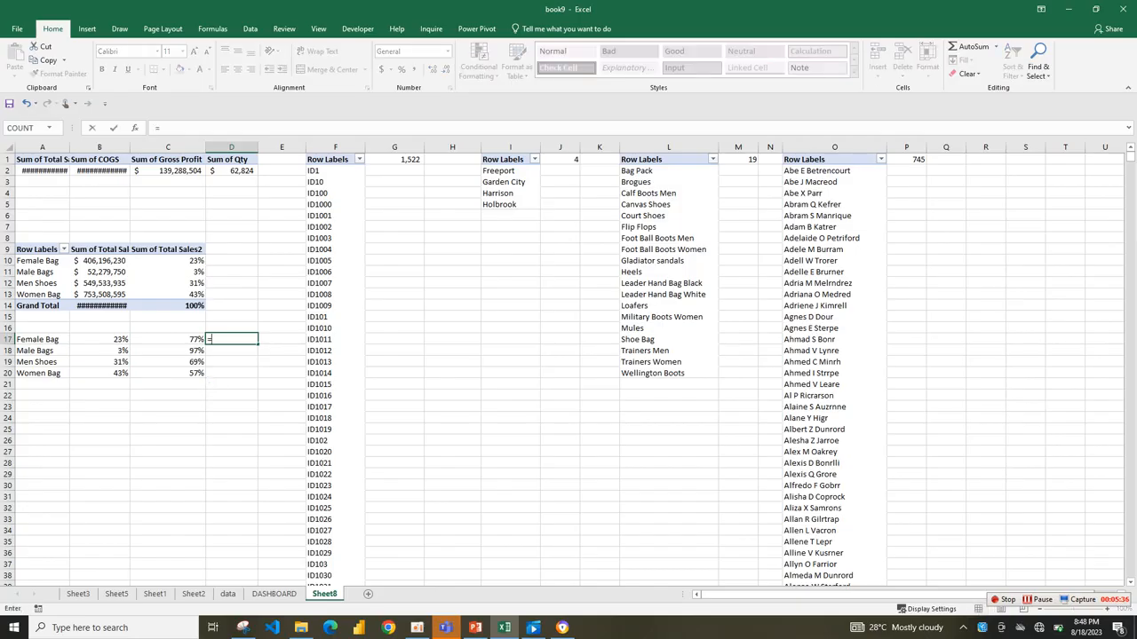
key(Left)
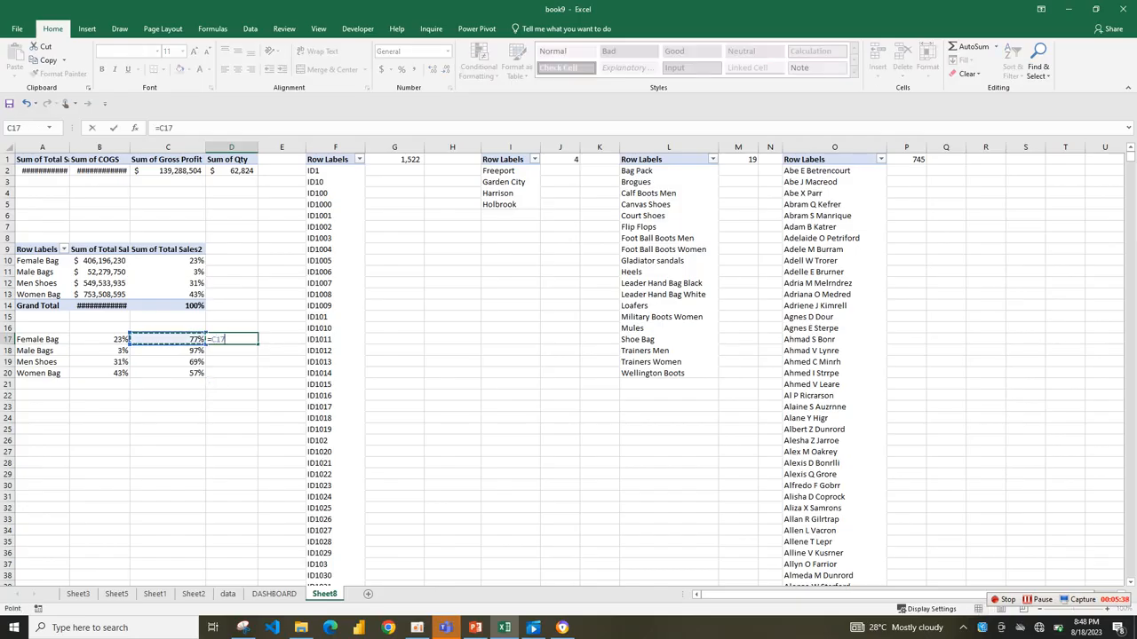
text(+)
key(Left)
key(Left)
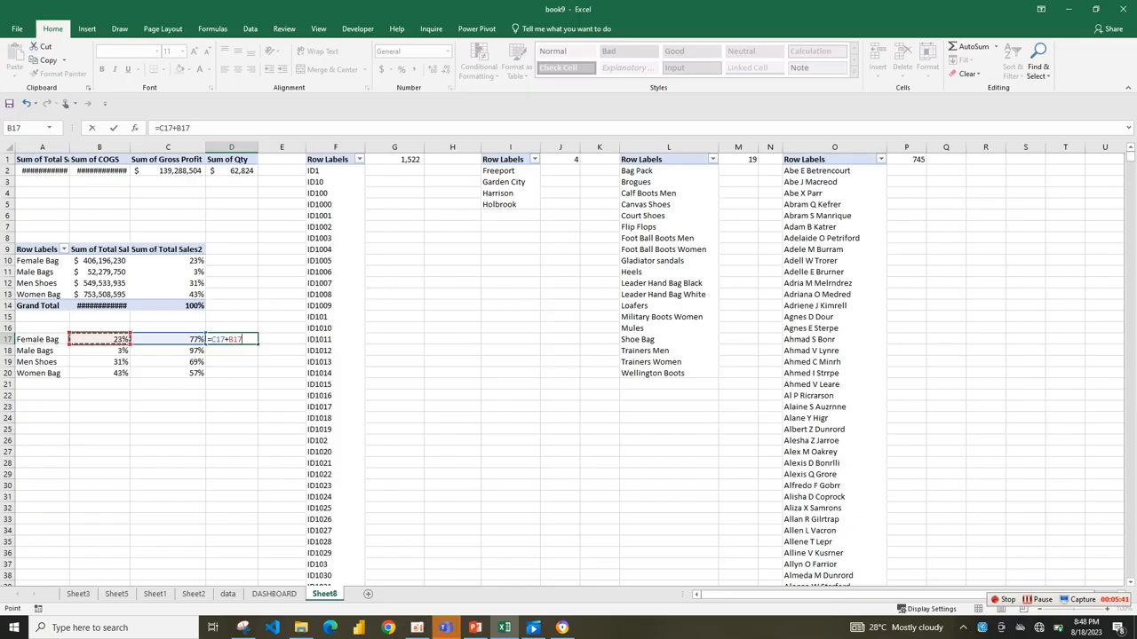
key(Return)
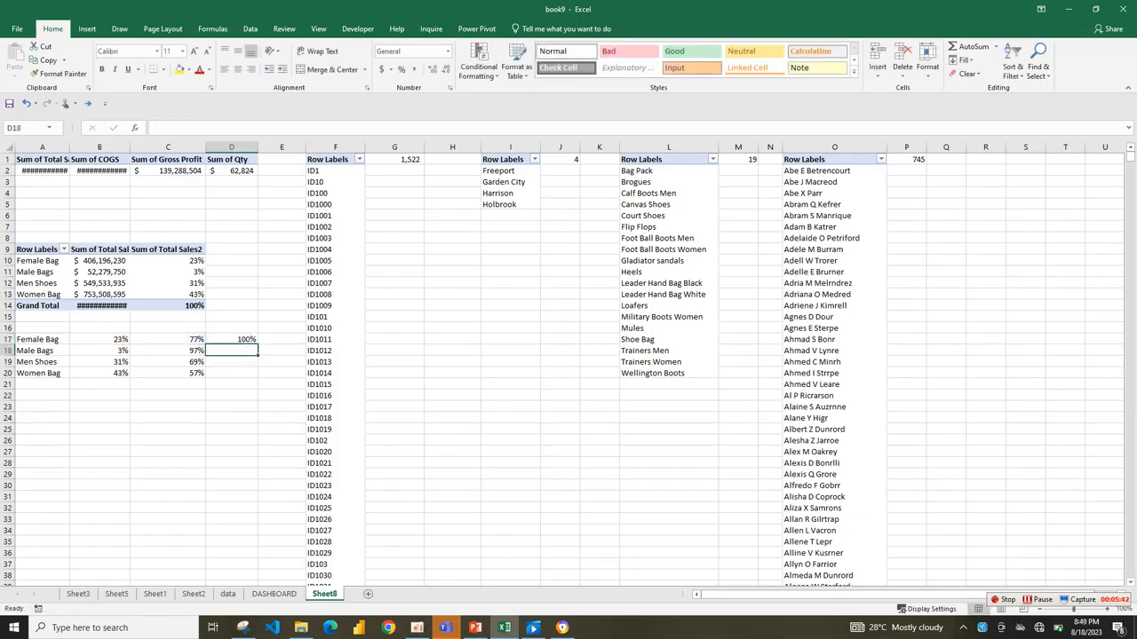
click(232, 339)
drag(258, 344, 254, 374)
click(168, 406)
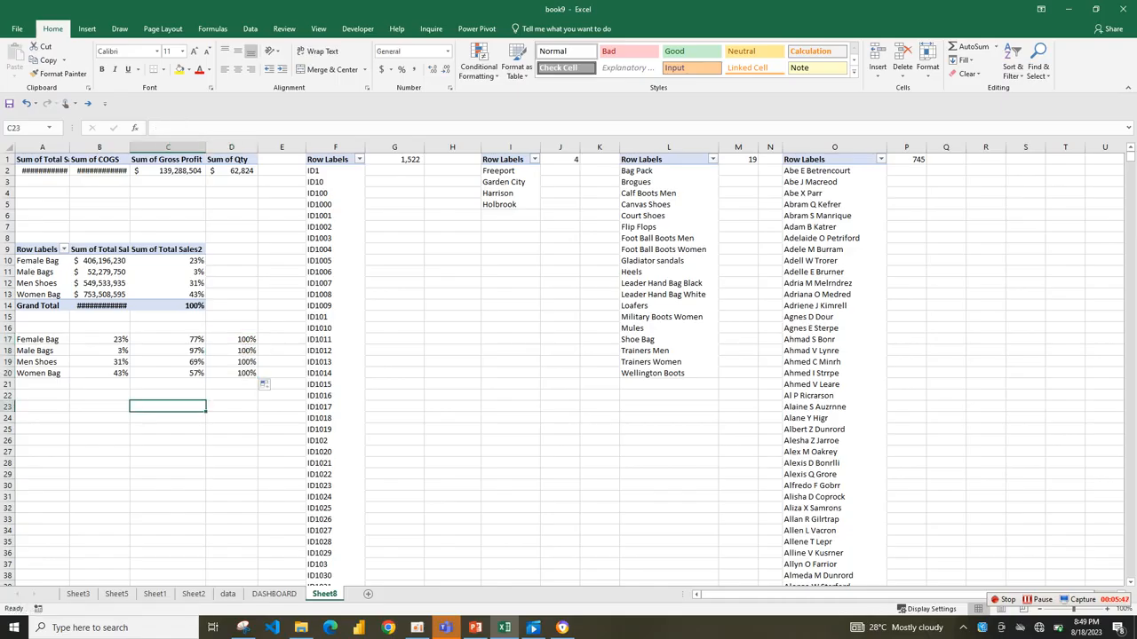
click(100, 395)
drag(42, 339, 238, 338)
click(40, 373)
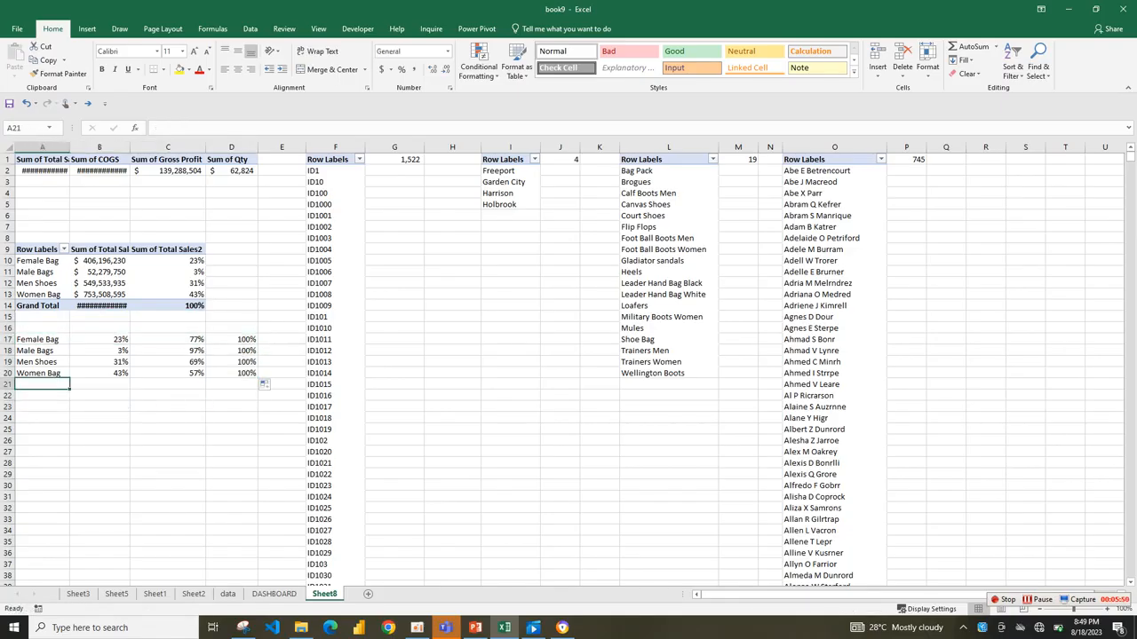
click(100, 440)
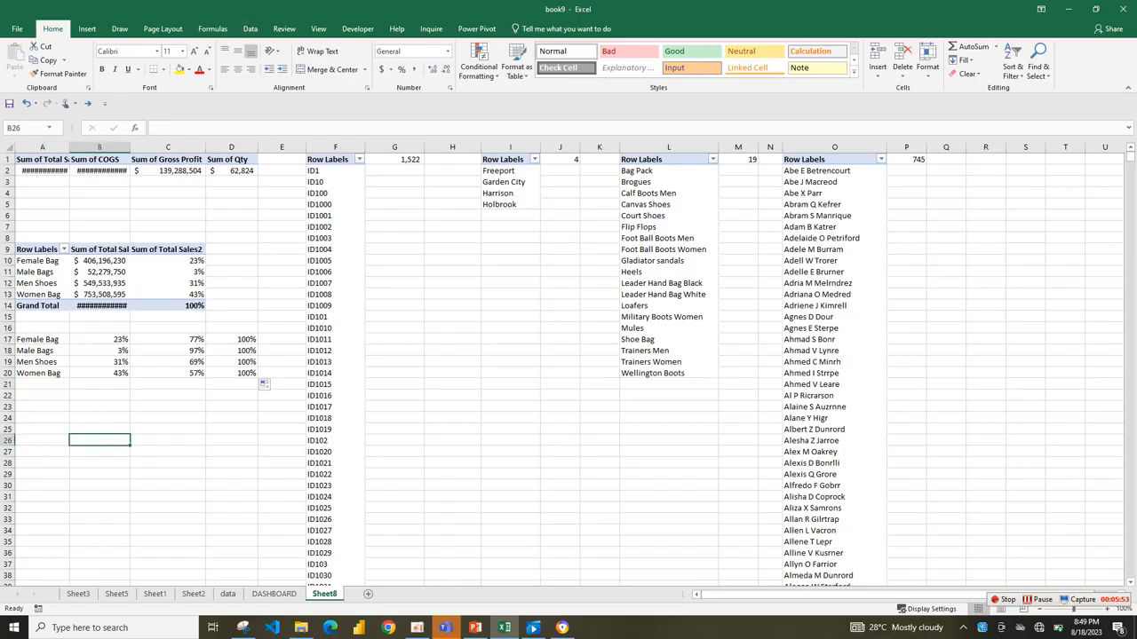
click(100, 452)
Insert an empty doughnut chart from blank cell B23 and move it closer to the category percentage table.
click(100, 407)
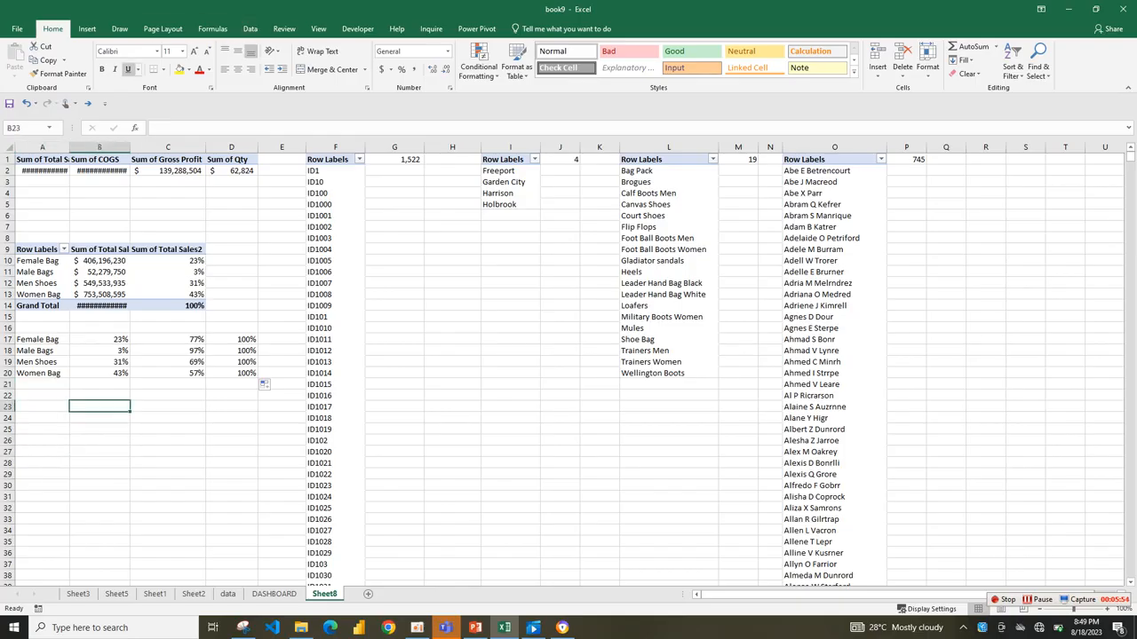
click(87, 28)
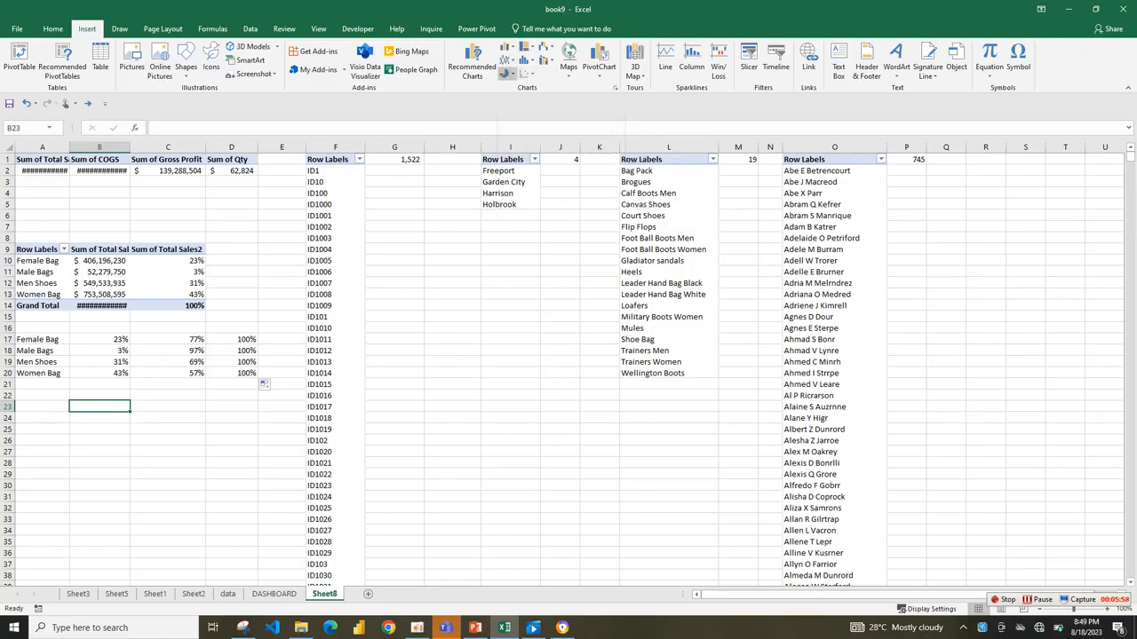
click(505, 73)
click(515, 202)
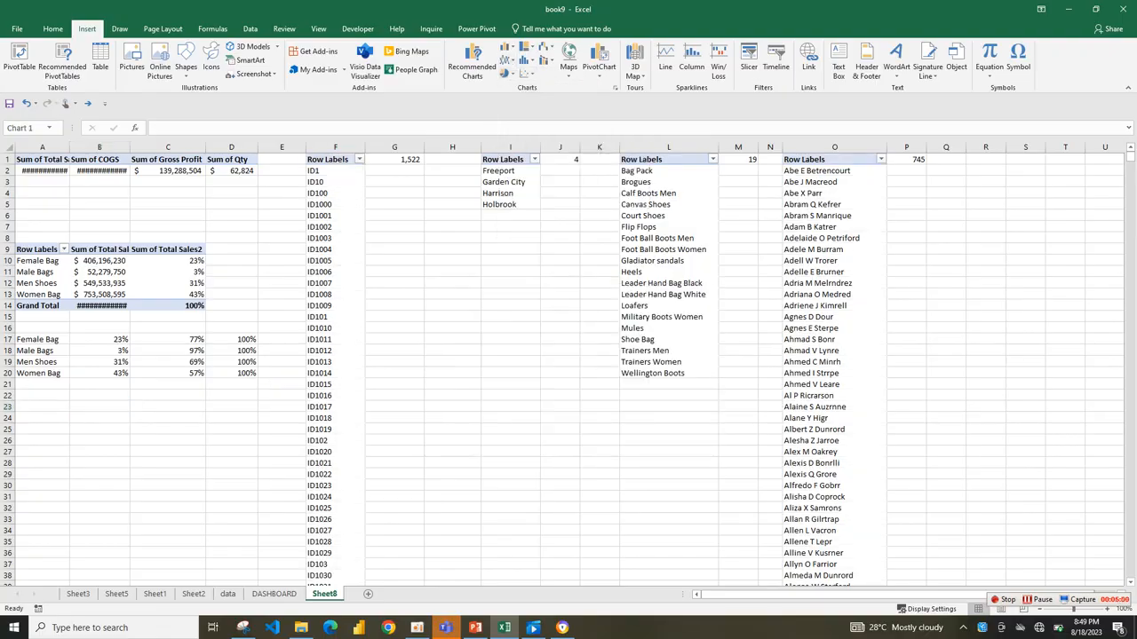
drag(550, 347, 446, 294)
Try to add the Female Bag percentages in B17:E17 as a data series of the empty doughnut chart.
right_click(425, 353)
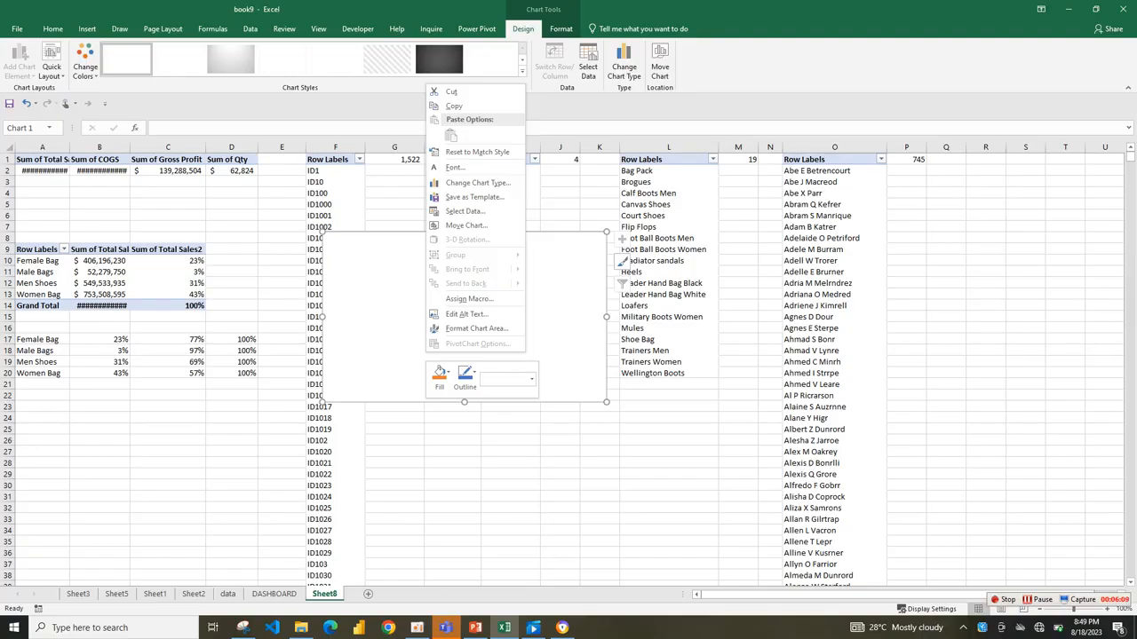
click(464, 211)
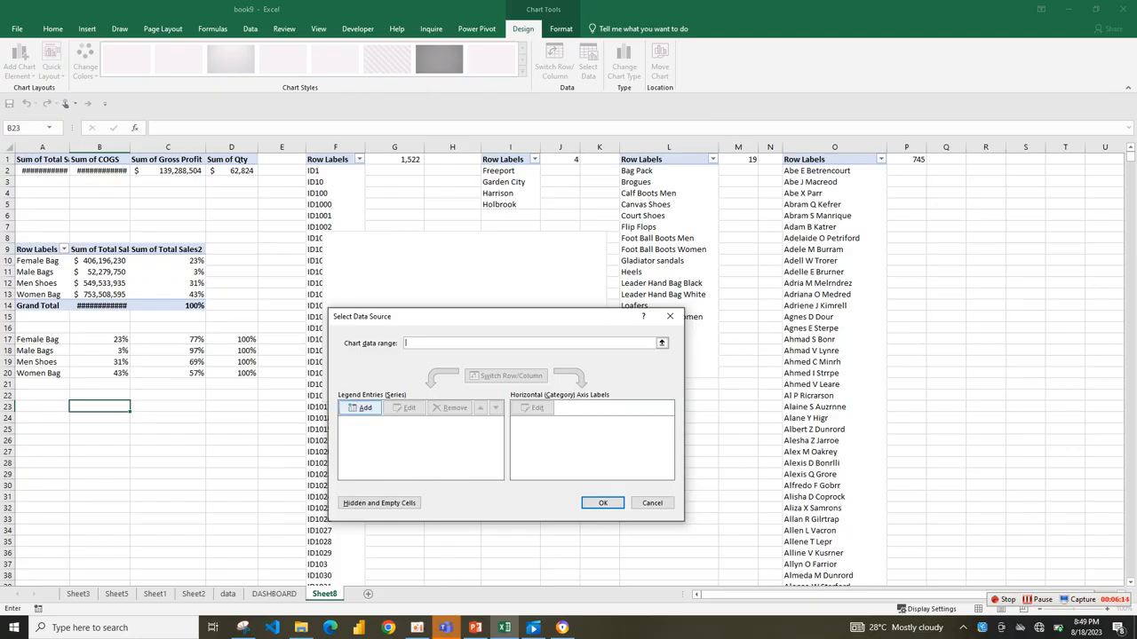
click(360, 407)
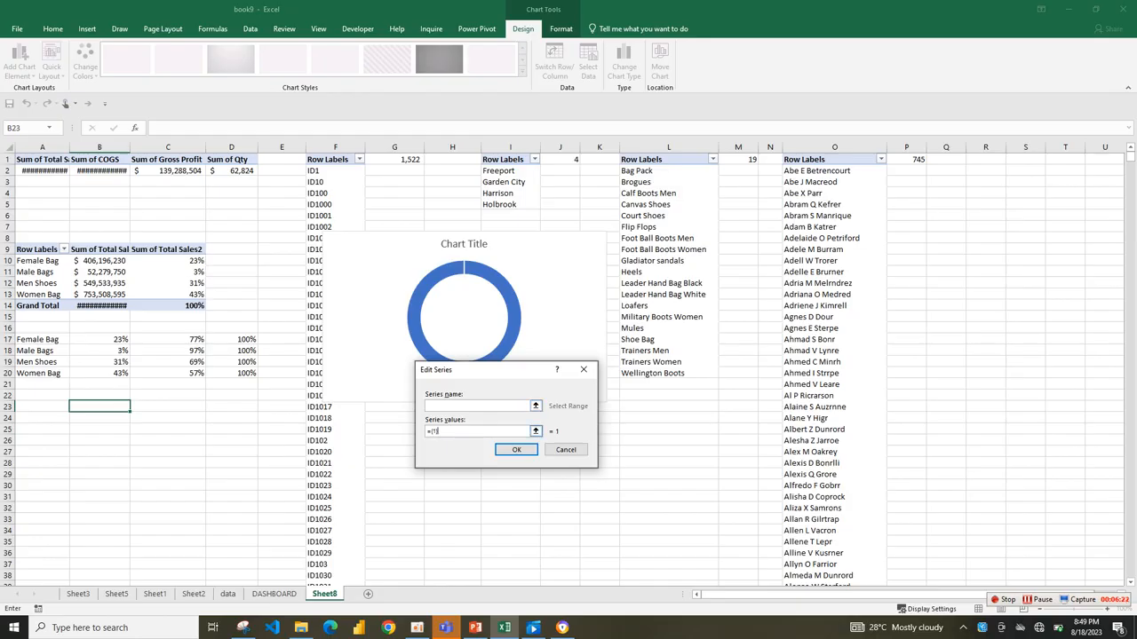
click(534, 431)
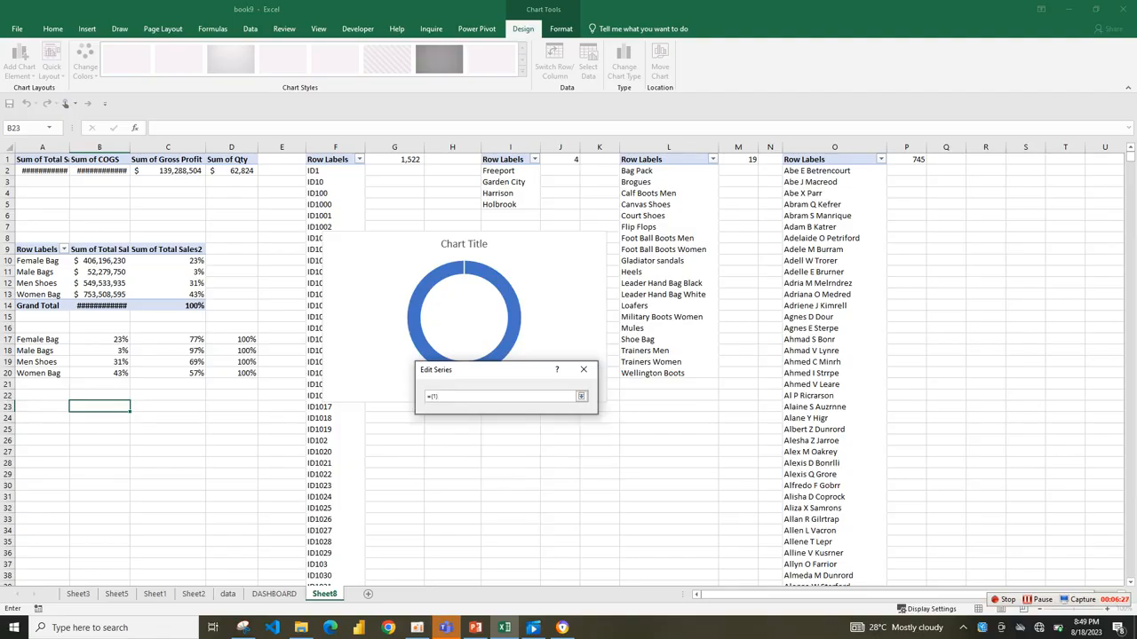
drag(88, 339, 255, 341)
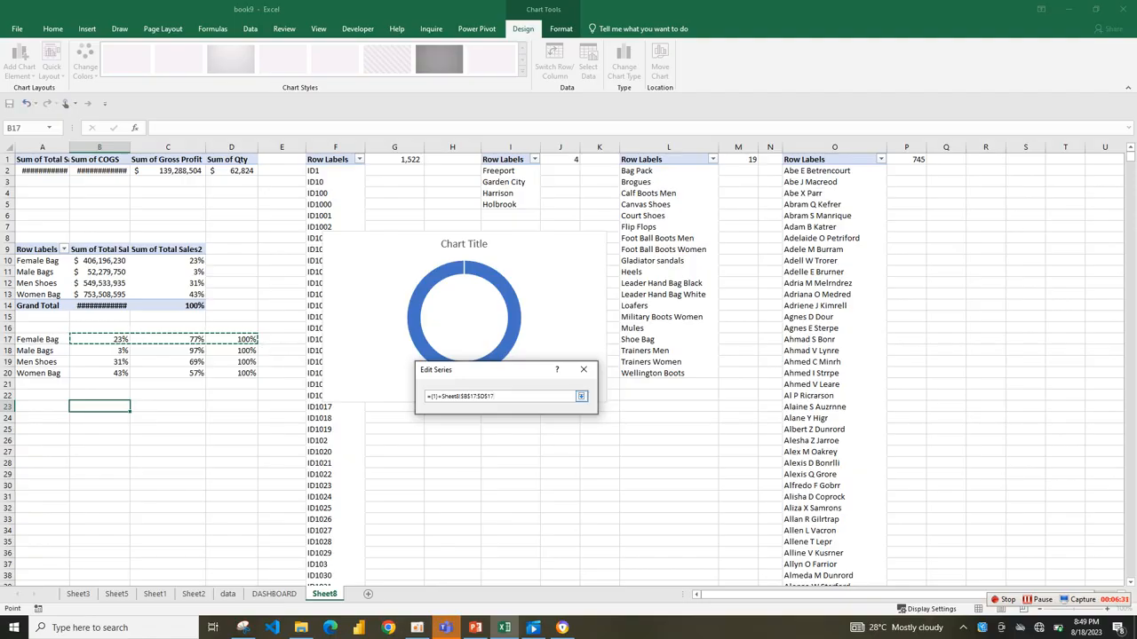
key(BackSpace)
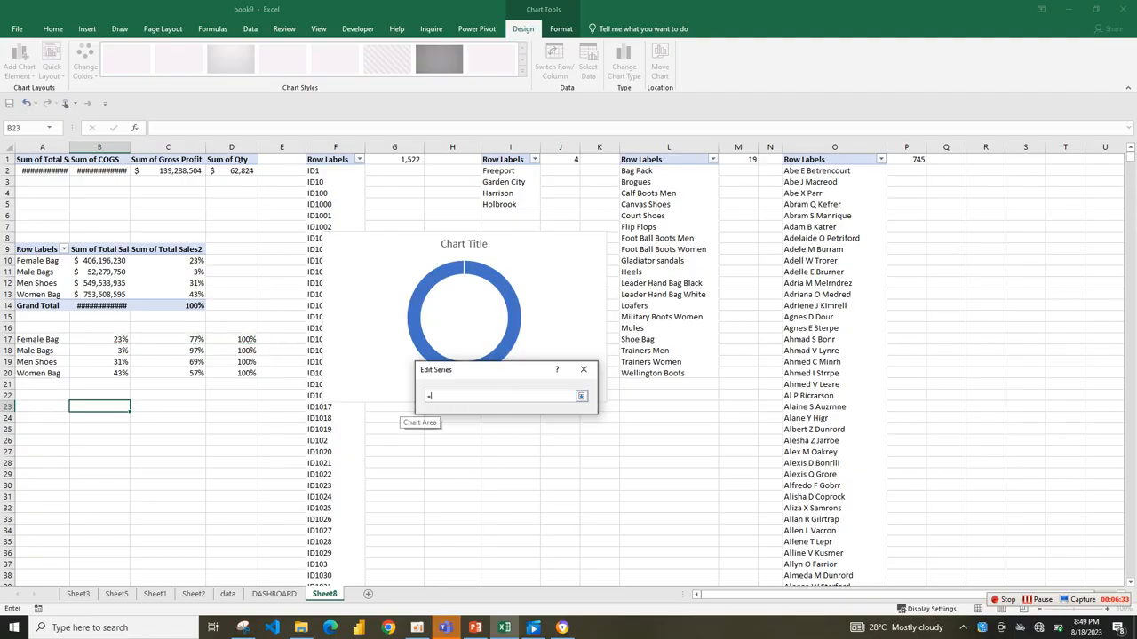
text(=)
drag(89, 339, 305, 345)
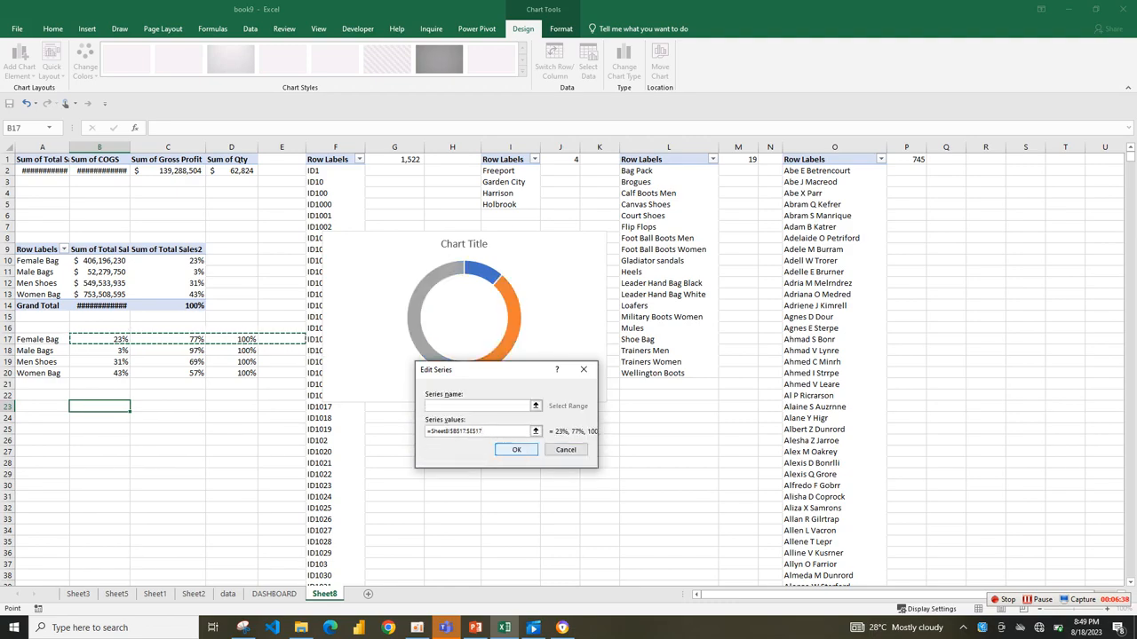
click(516, 449)
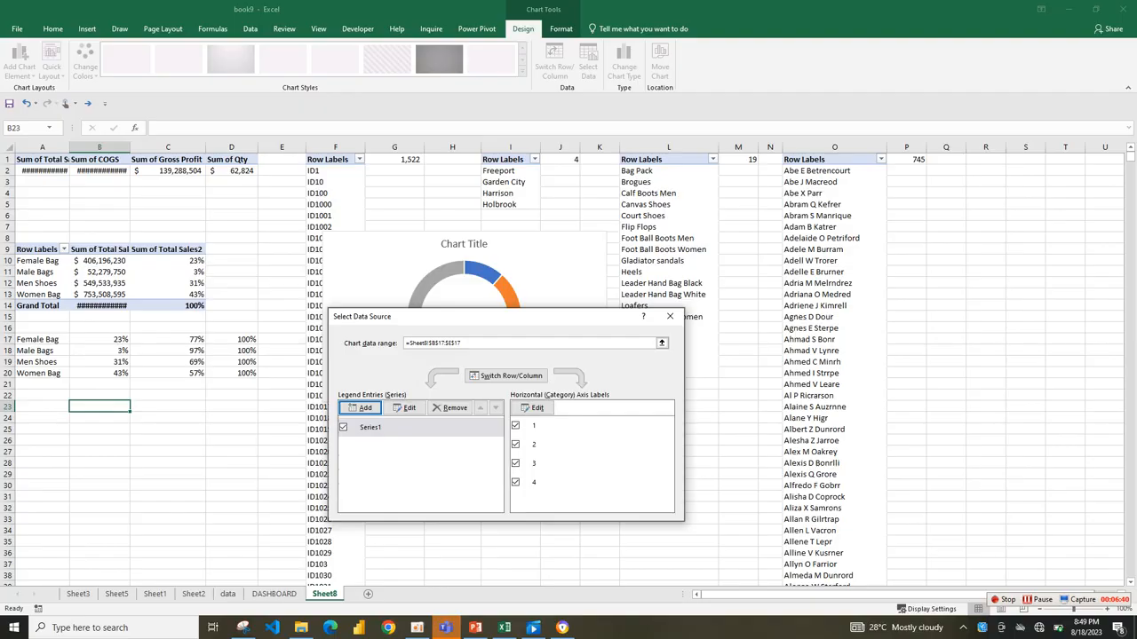
click(670, 316)
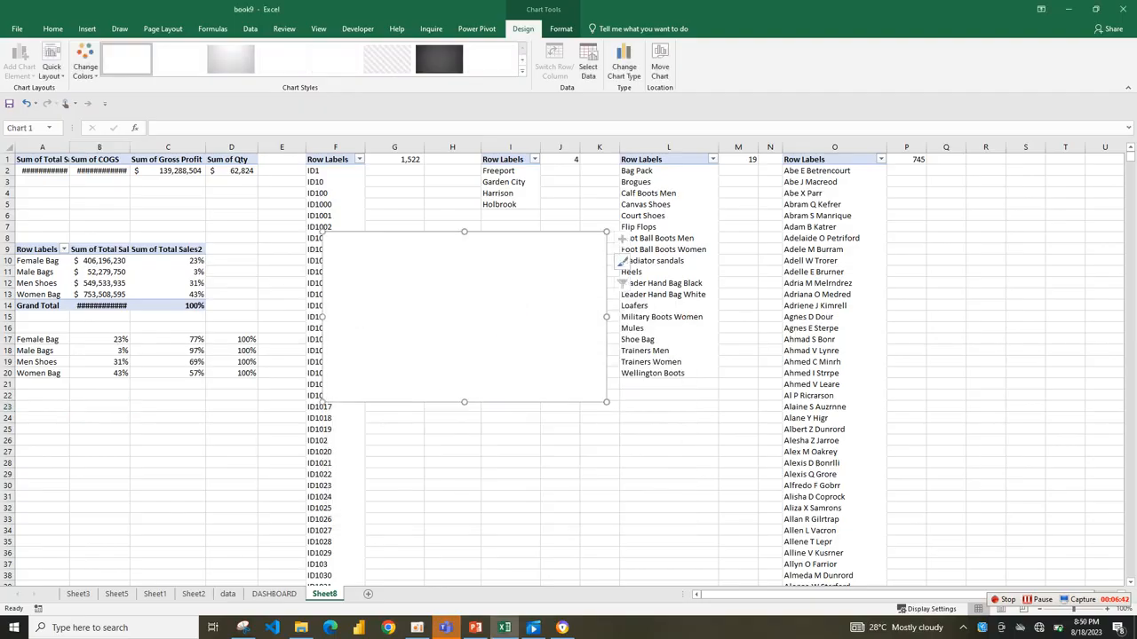
Move the doughnut chart away from the table and try to add B17:D17 as its series values.
drag(559, 289, 665, 341)
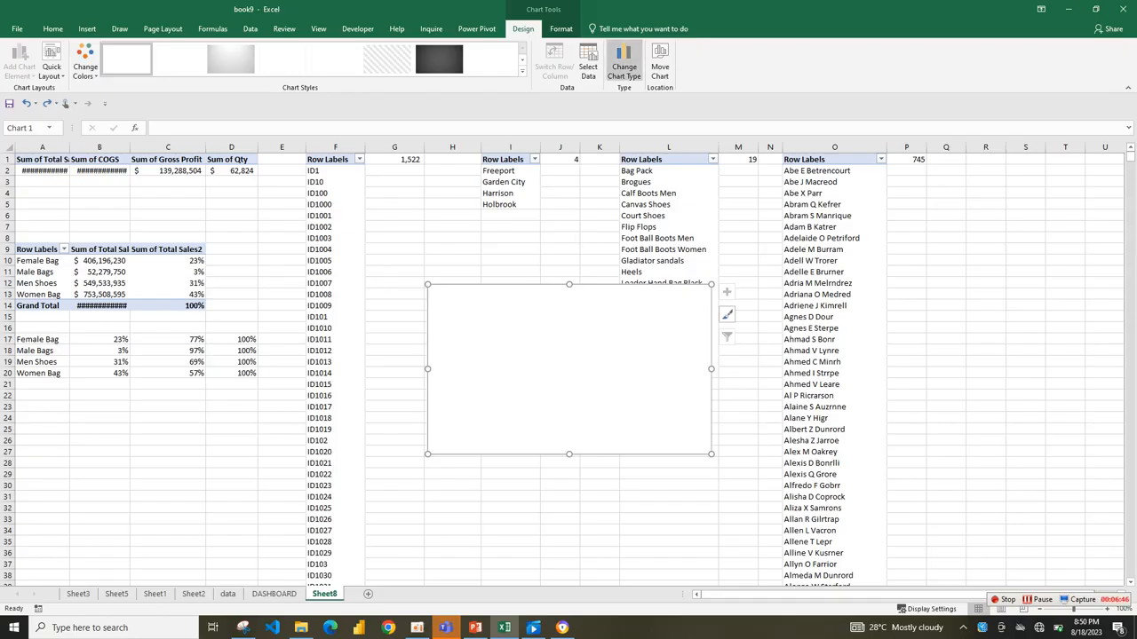
click(587, 63)
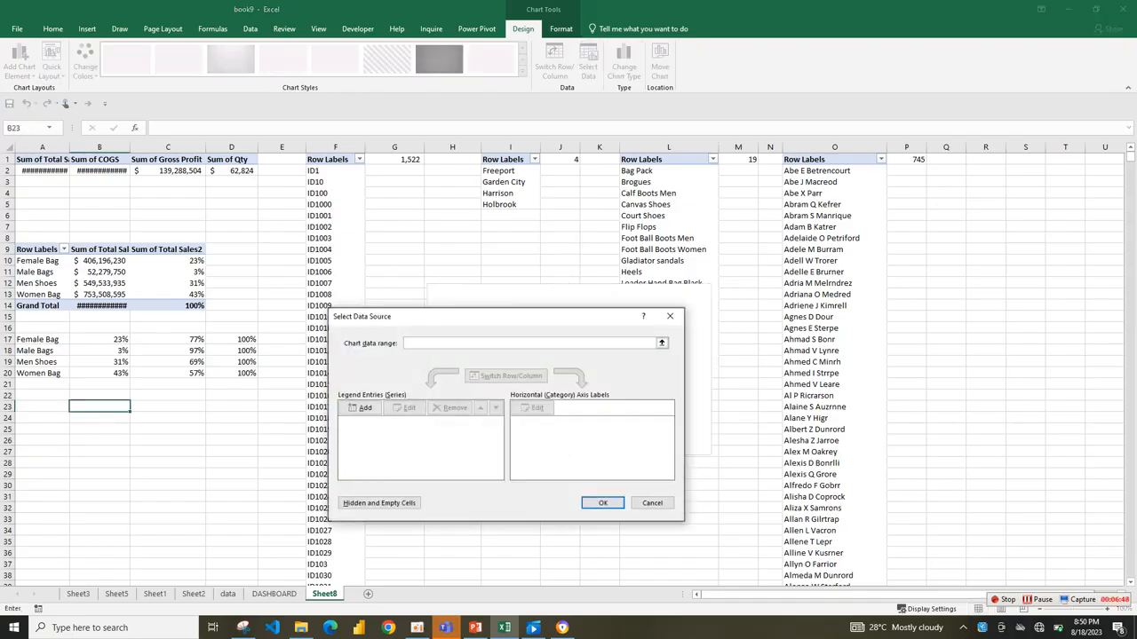
click(359, 408)
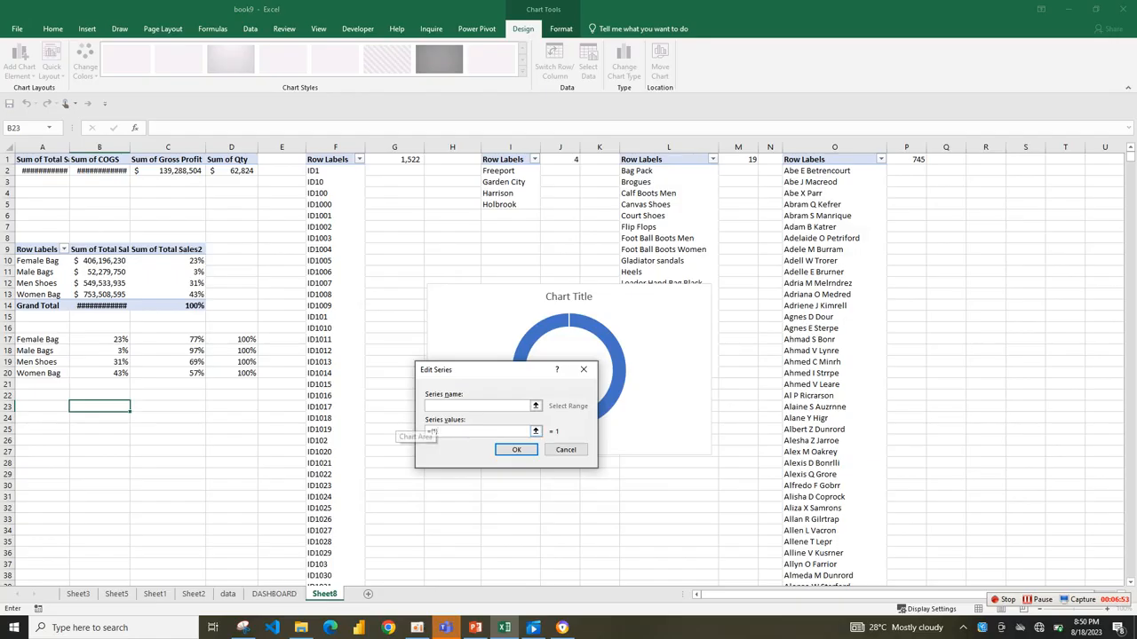
key(BackSpace)
click(534, 431)
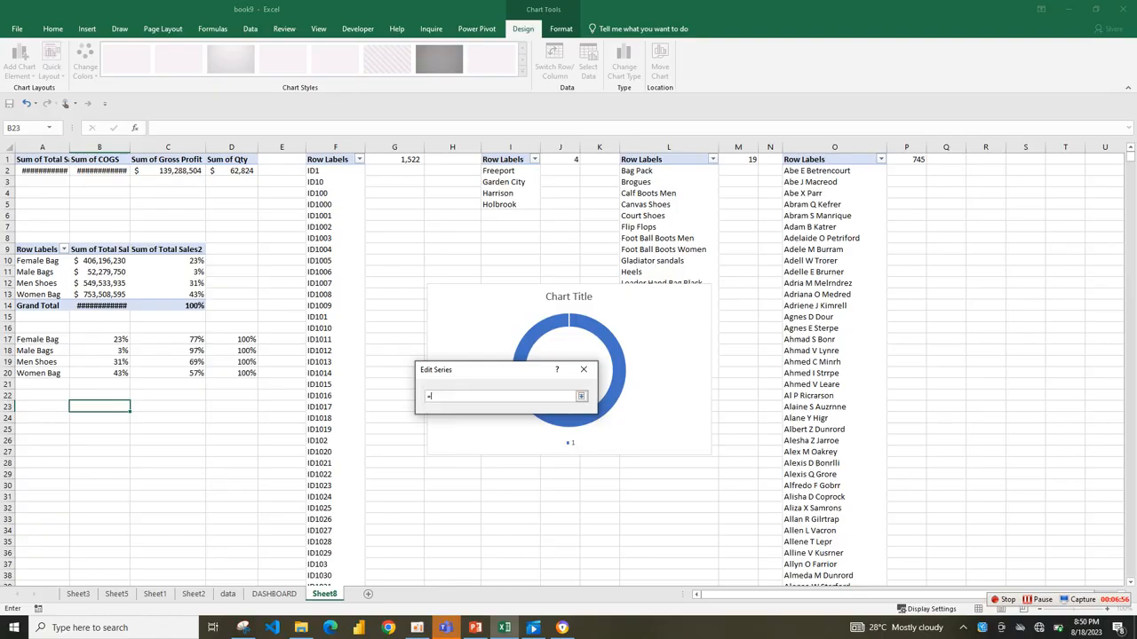
drag(99, 339, 247, 340)
key(Return)
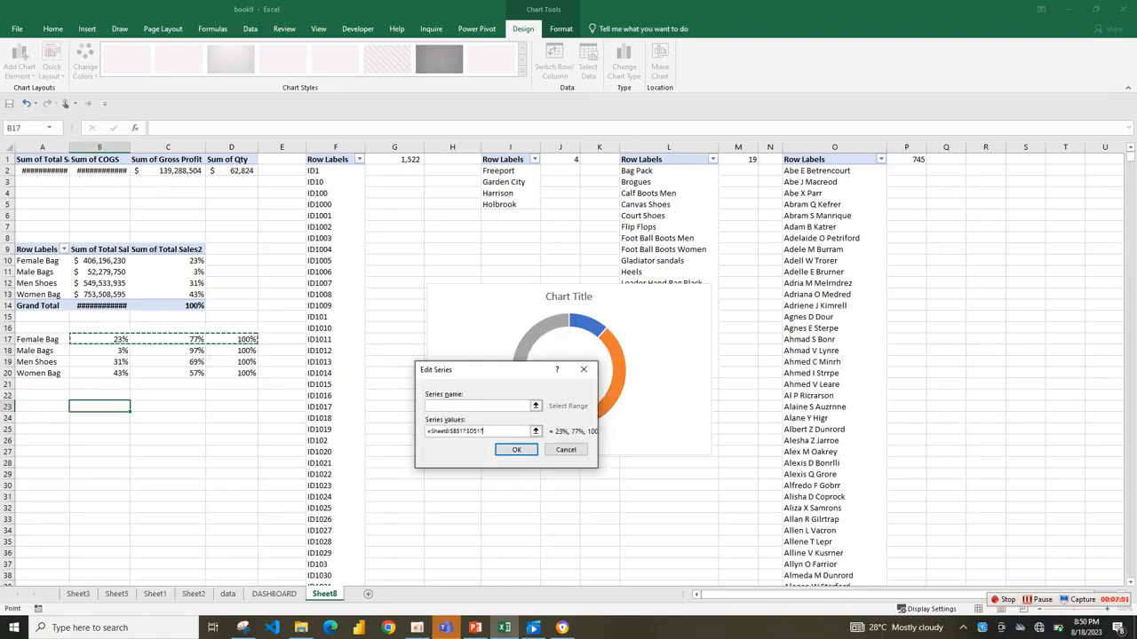
click(516, 449)
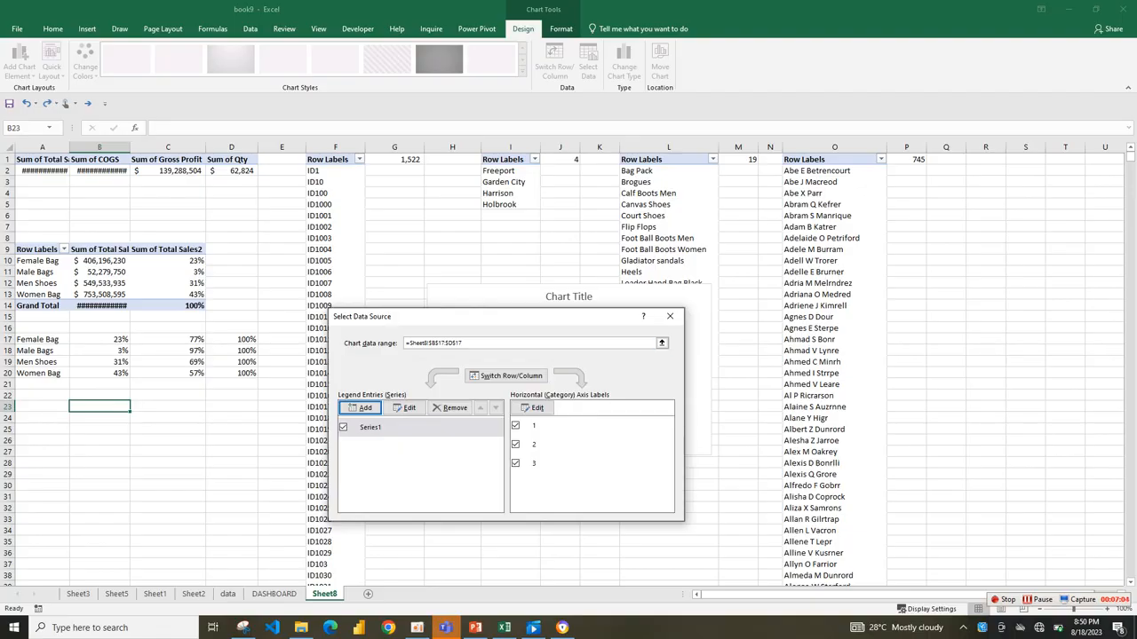
drag(471, 316, 357, 235)
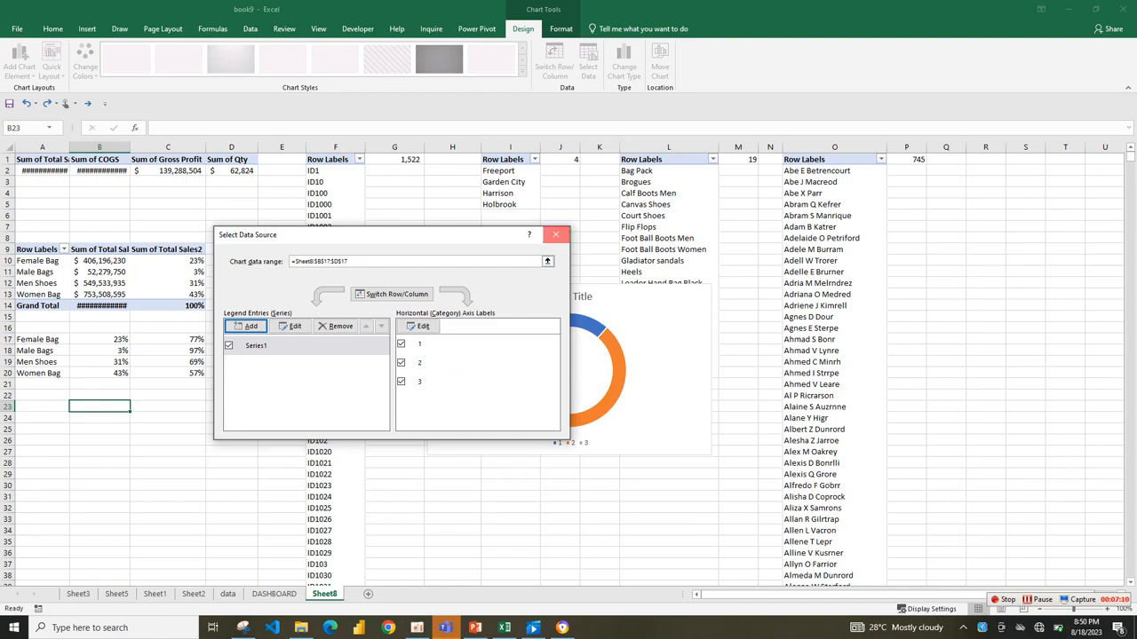
click(555, 234)
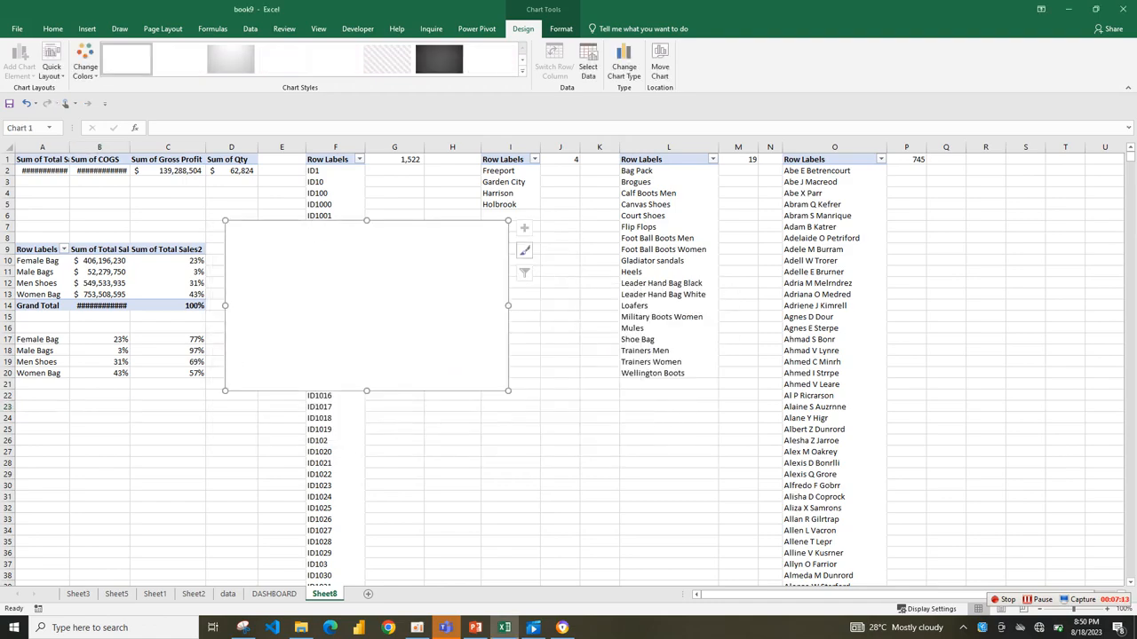
click(100, 351)
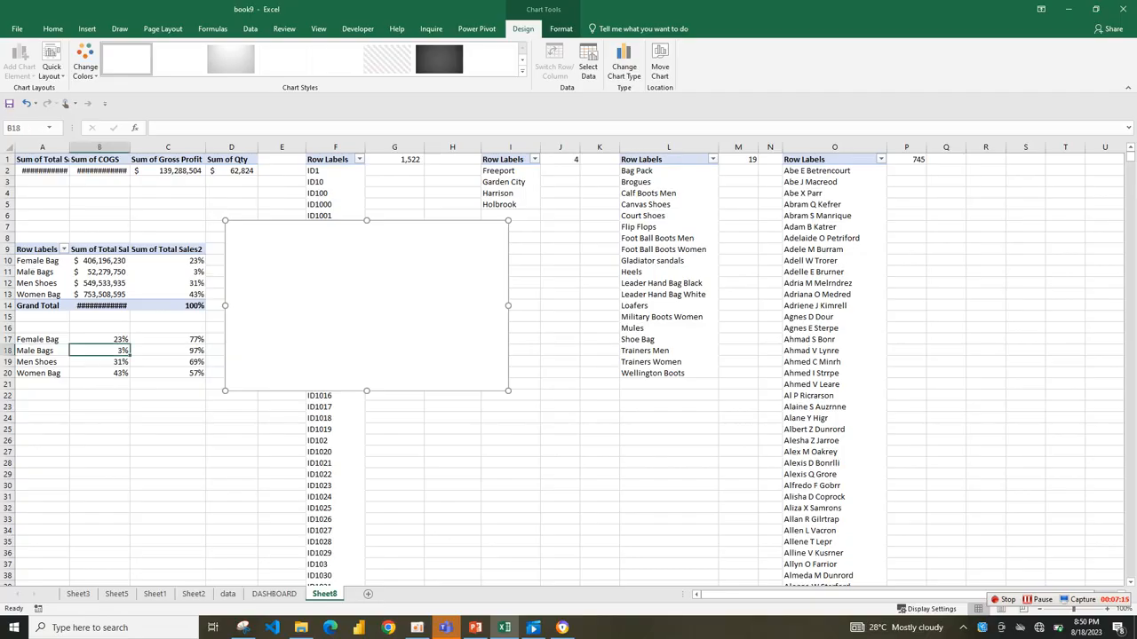
click(329, 307)
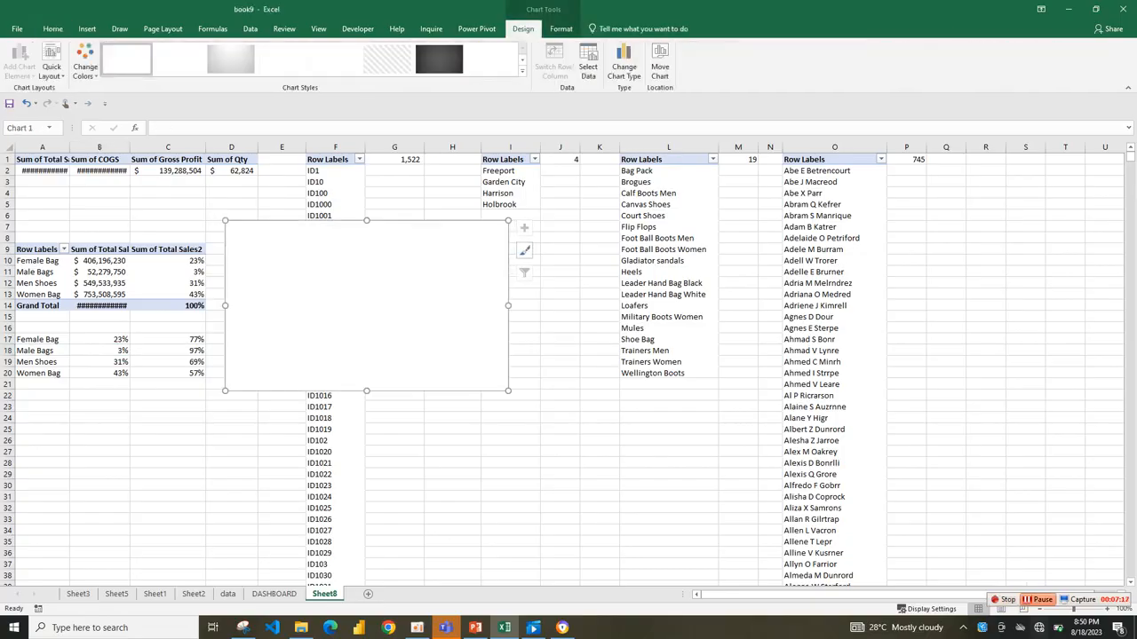
click(1038, 600)
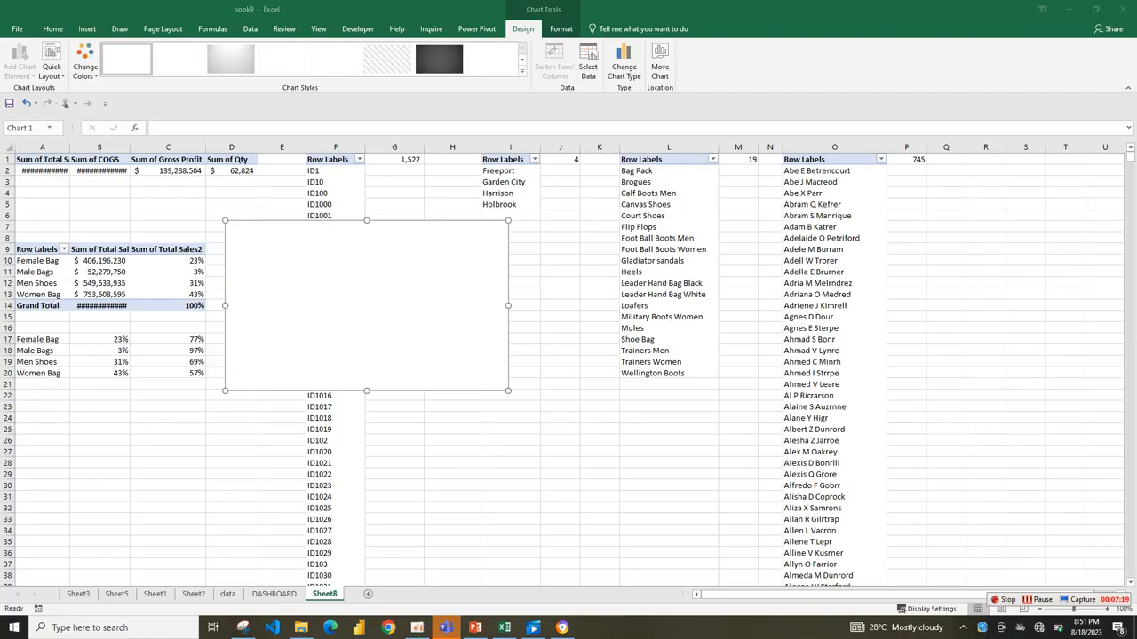
Try to add a doughnut chart series from the whole Female Bag row, A17:D17.
click(349, 314)
click(588, 62)
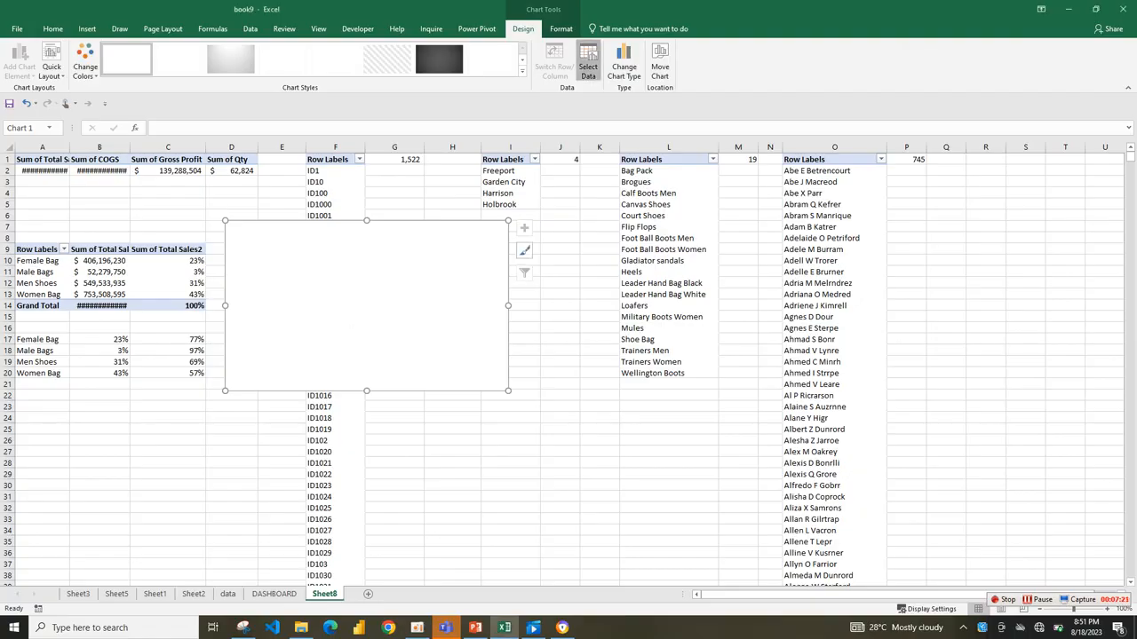
click(246, 325)
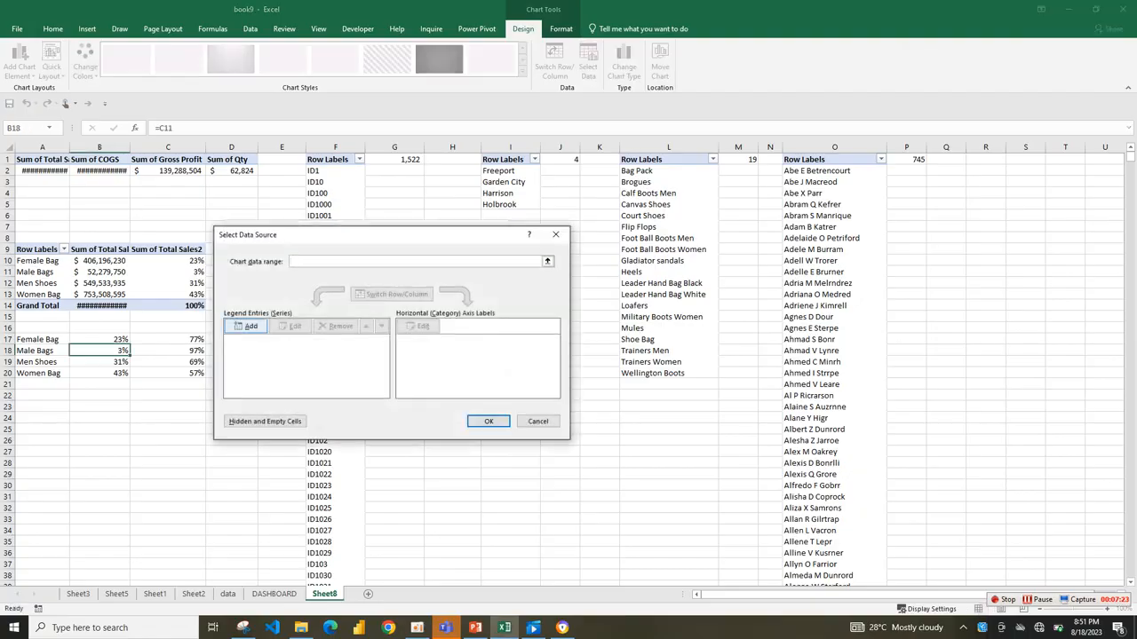
click(422, 350)
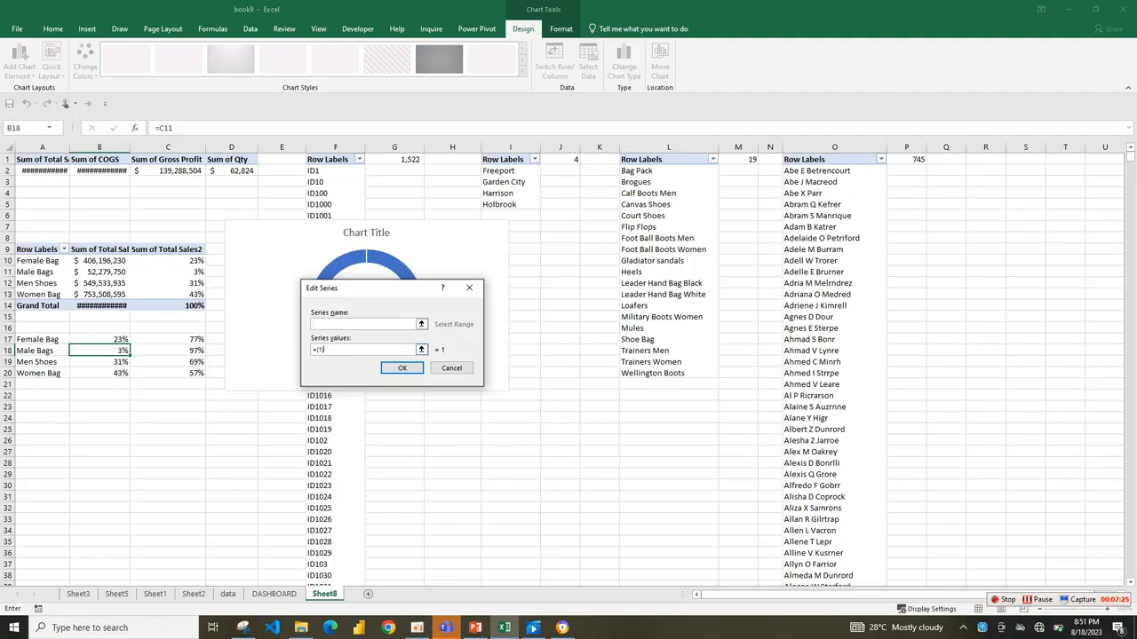
key(BackSpace)
key(BackSpace)
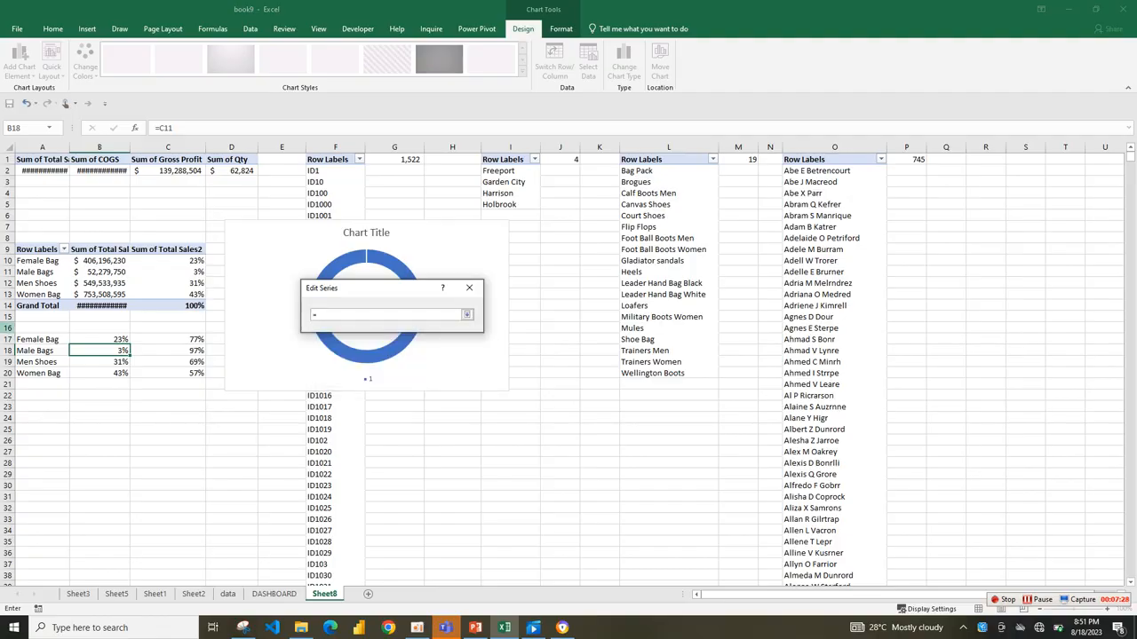
drag(20, 339, 249, 346)
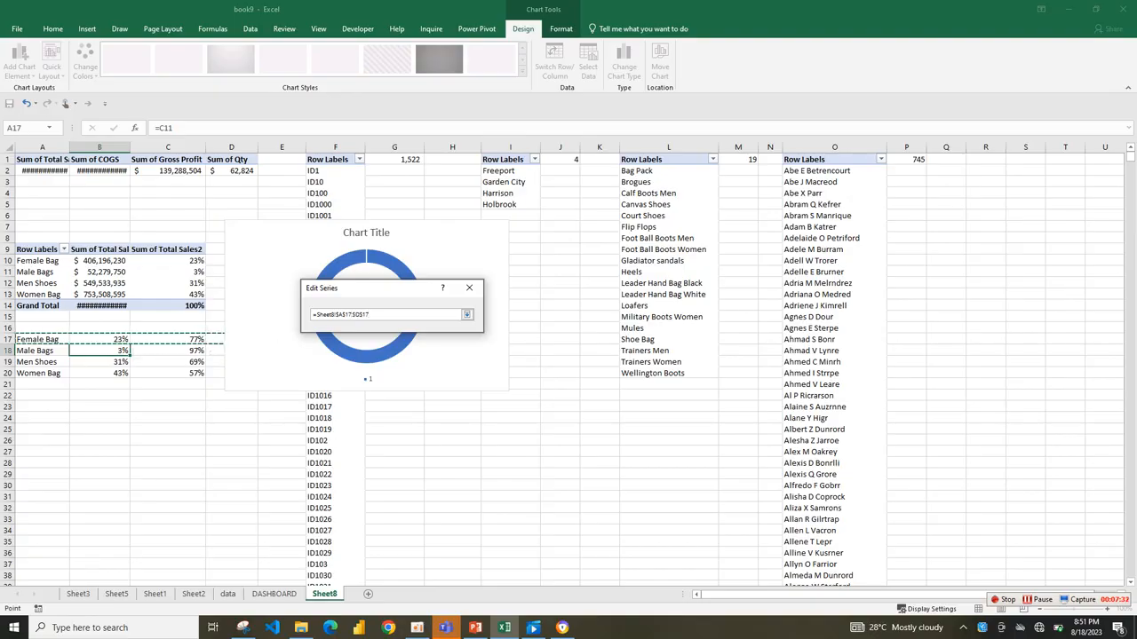
click(466, 314)
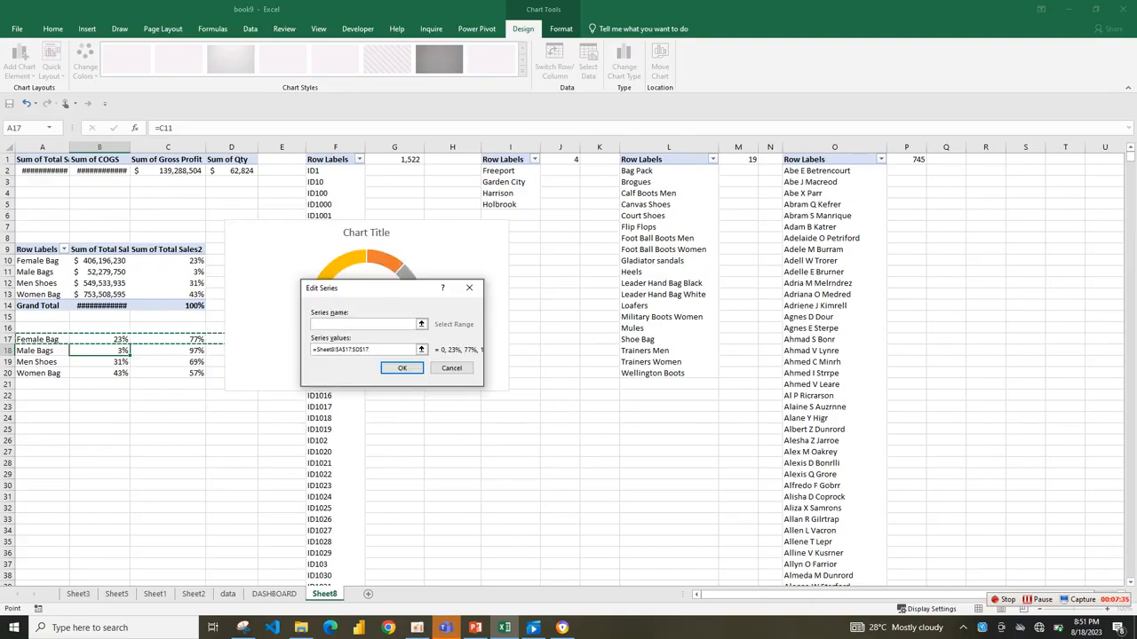
key(Return)
drag(355, 235, 509, 186)
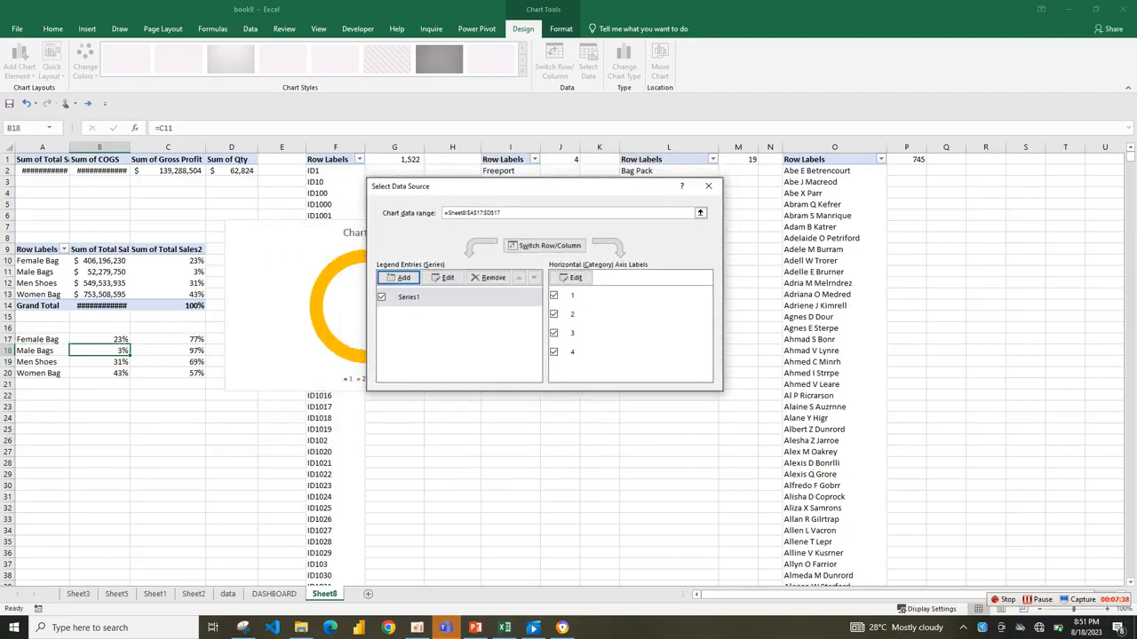
click(708, 186)
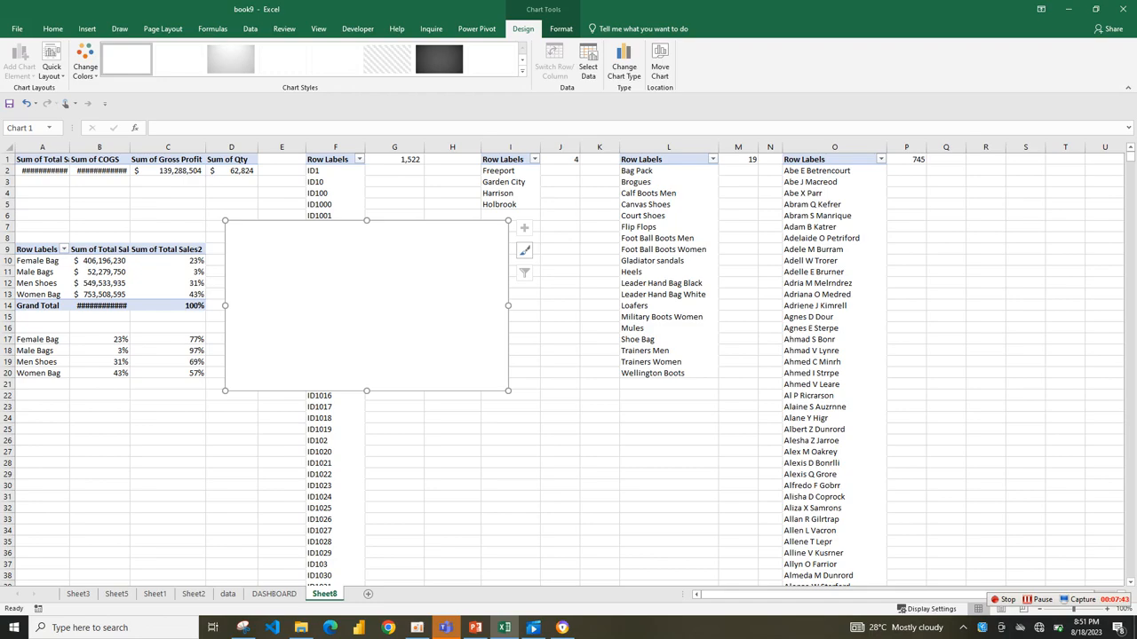
Delete the empty doughnut chart from Sheet8.
right_click(394, 359)
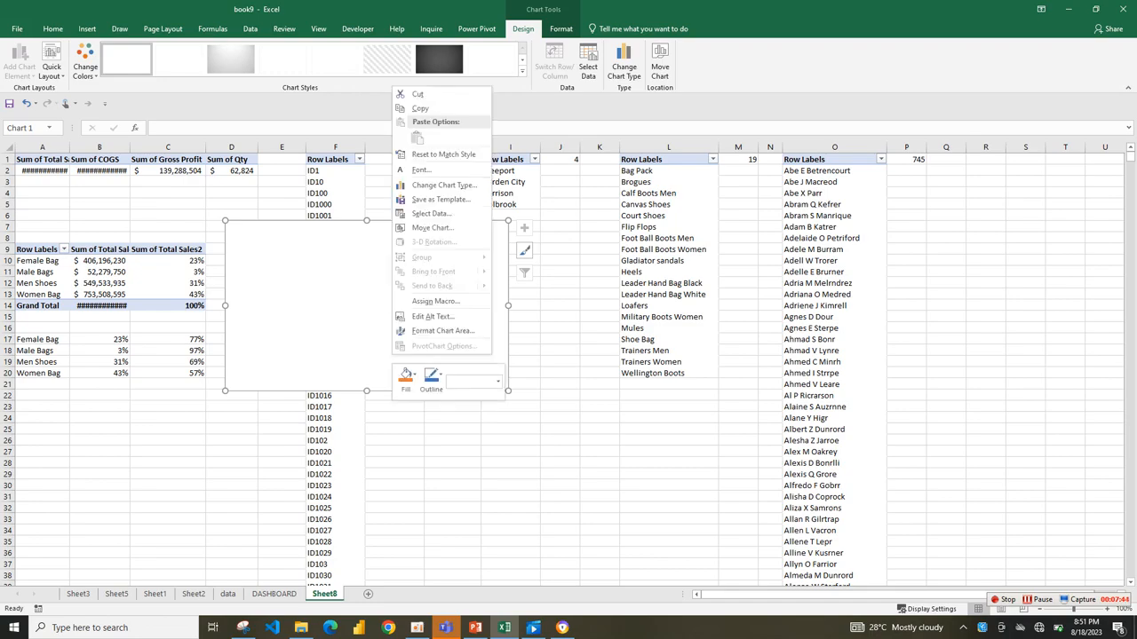
key(Escape)
key(Delete)
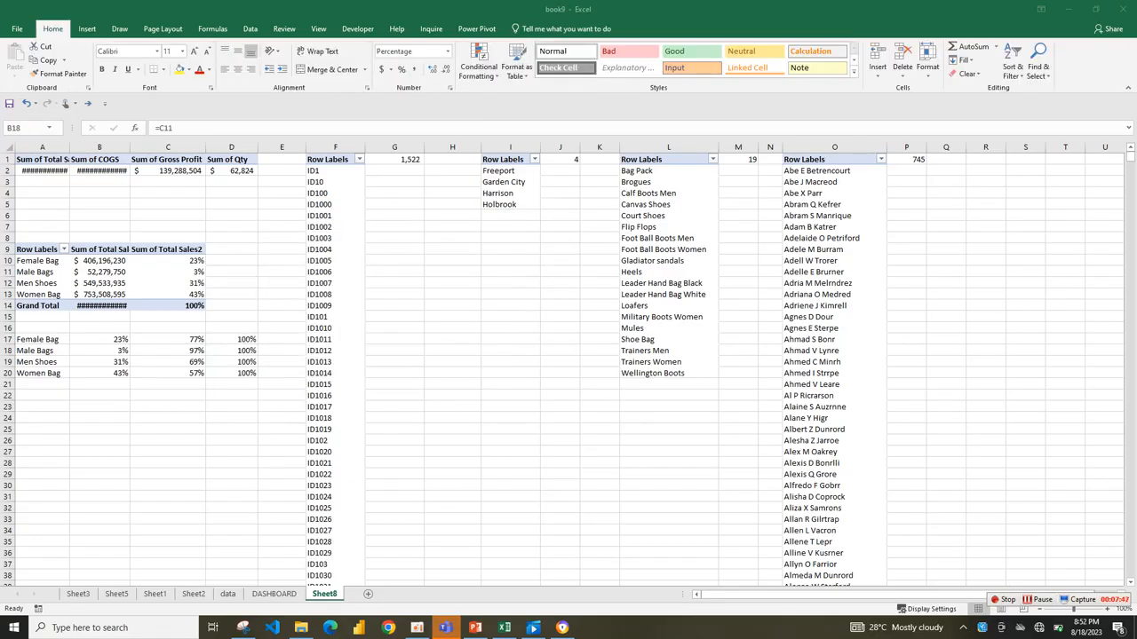
Insert a new empty doughnut chart from blank cell G14.
click(87, 29)
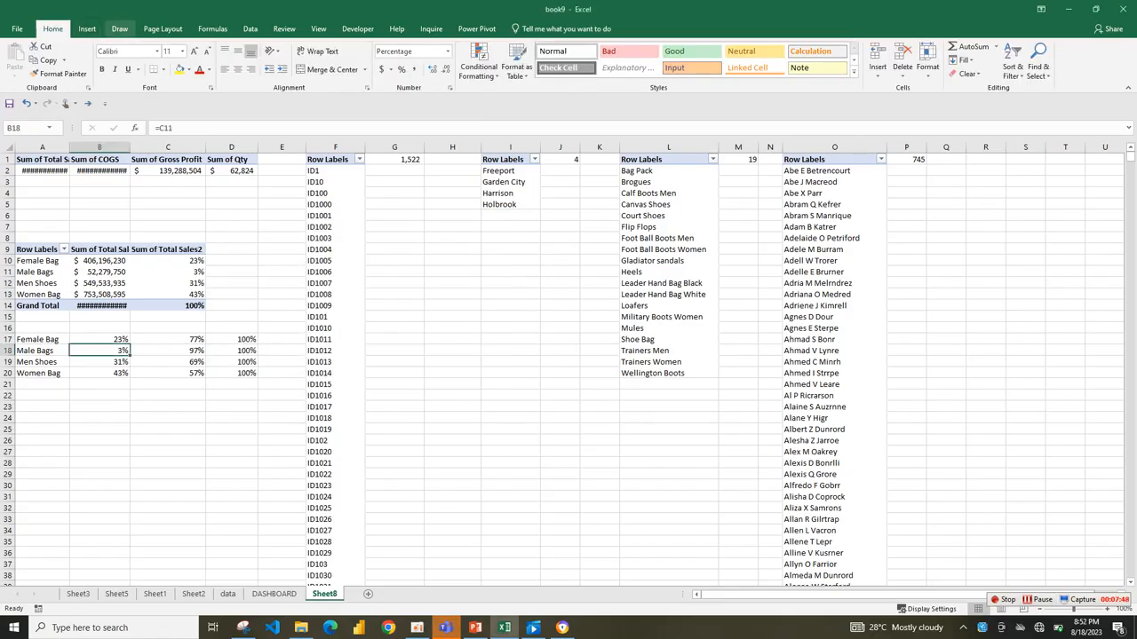
click(394, 306)
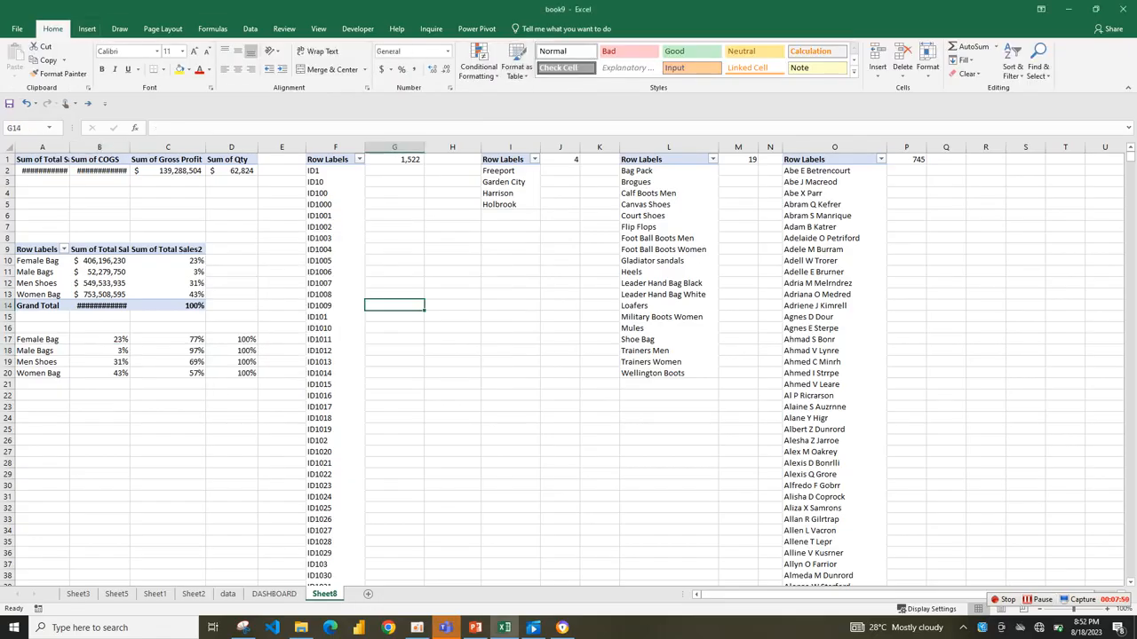
click(87, 30)
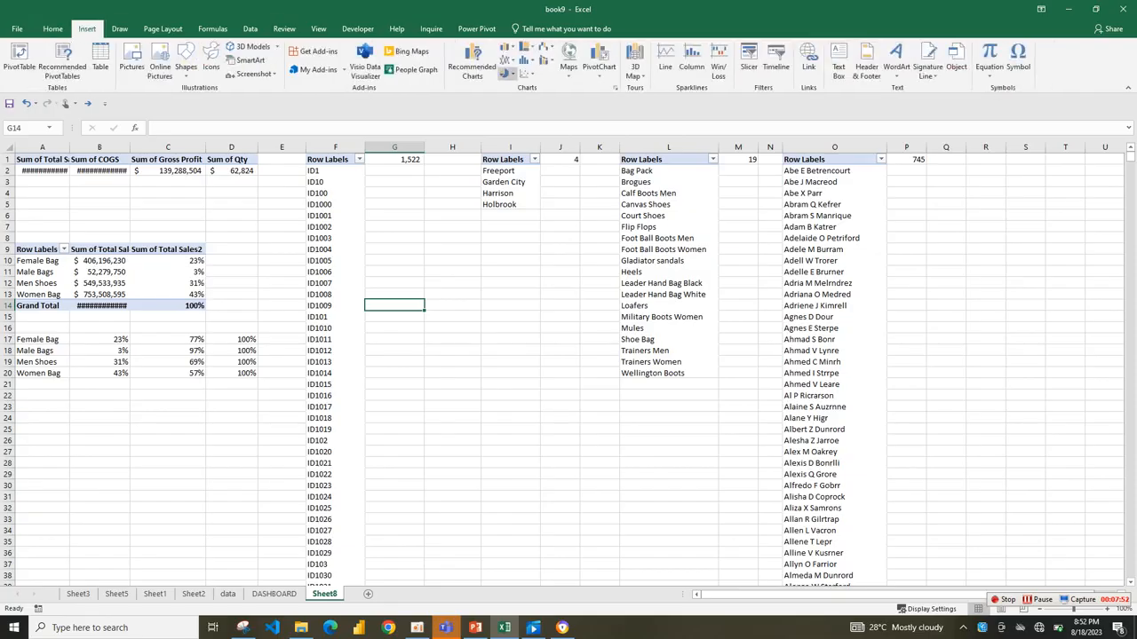
click(507, 73)
click(516, 203)
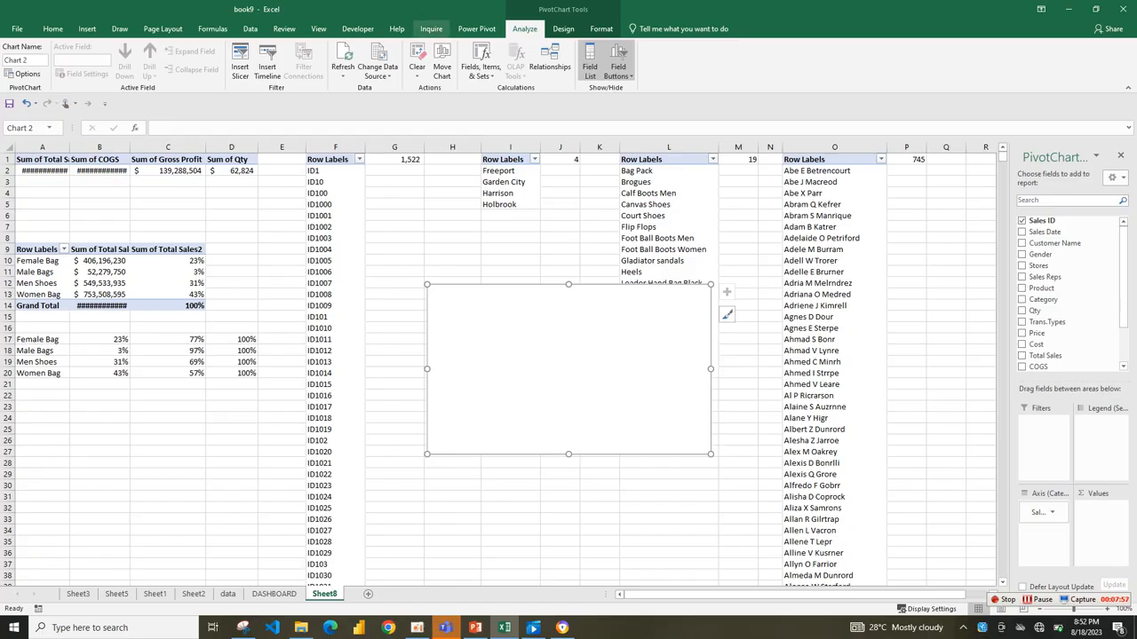
click(563, 29)
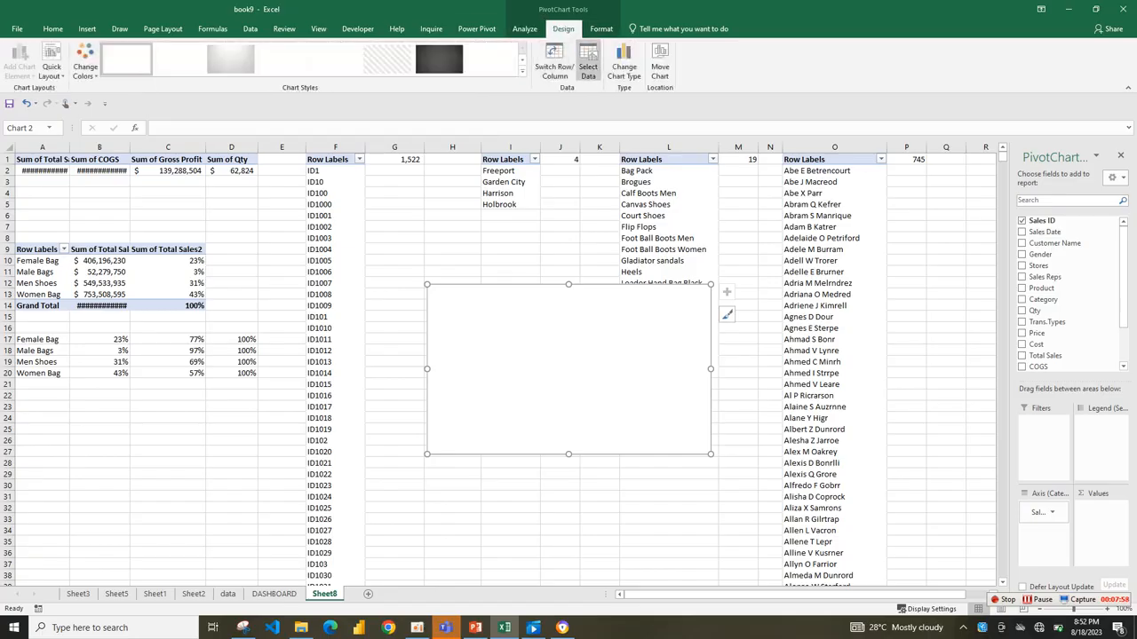
click(588, 67)
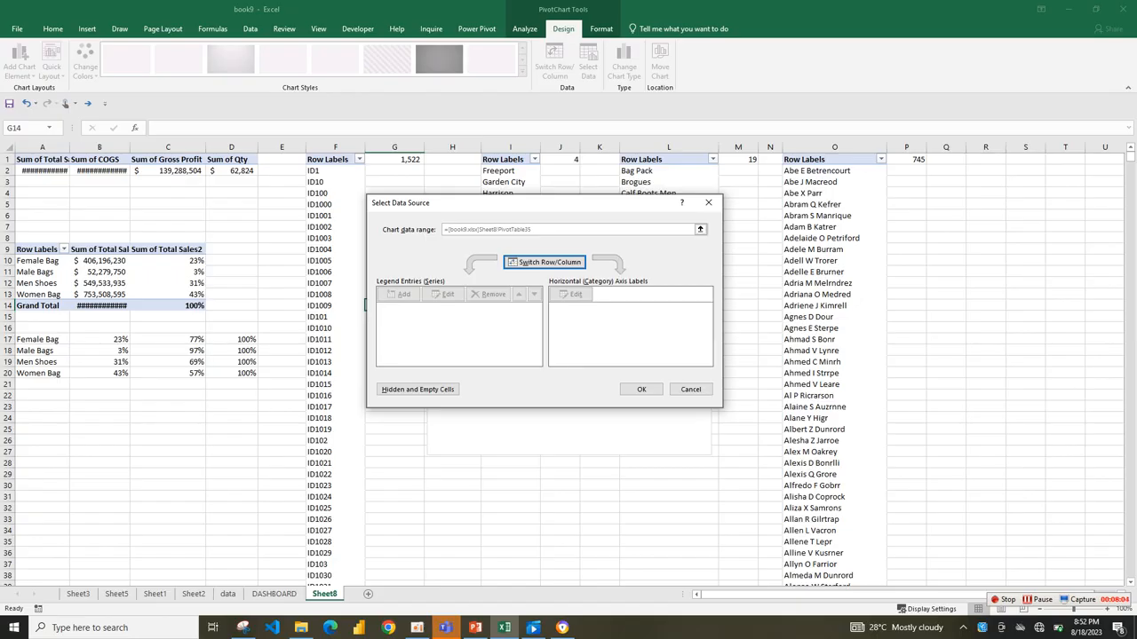
drag(658, 202, 622, 230)
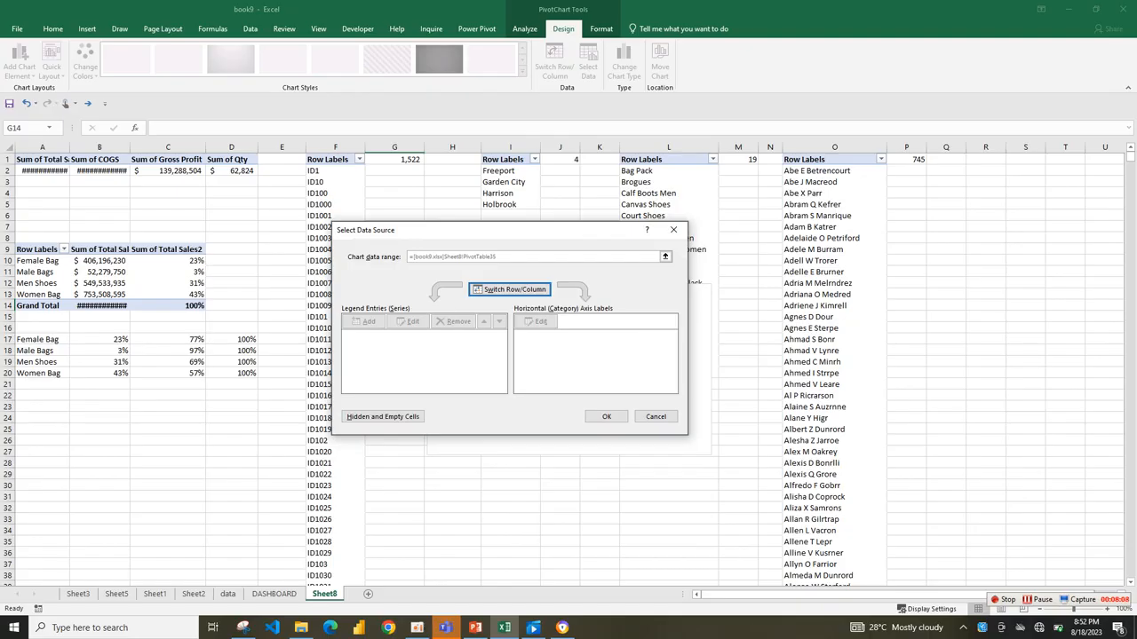
click(673, 230)
click(588, 69)
click(673, 230)
Set the empty chart's data range to the Female Bag row, A17:D17 on Sheet8, and move the chart up beside the helper table.
click(573, 360)
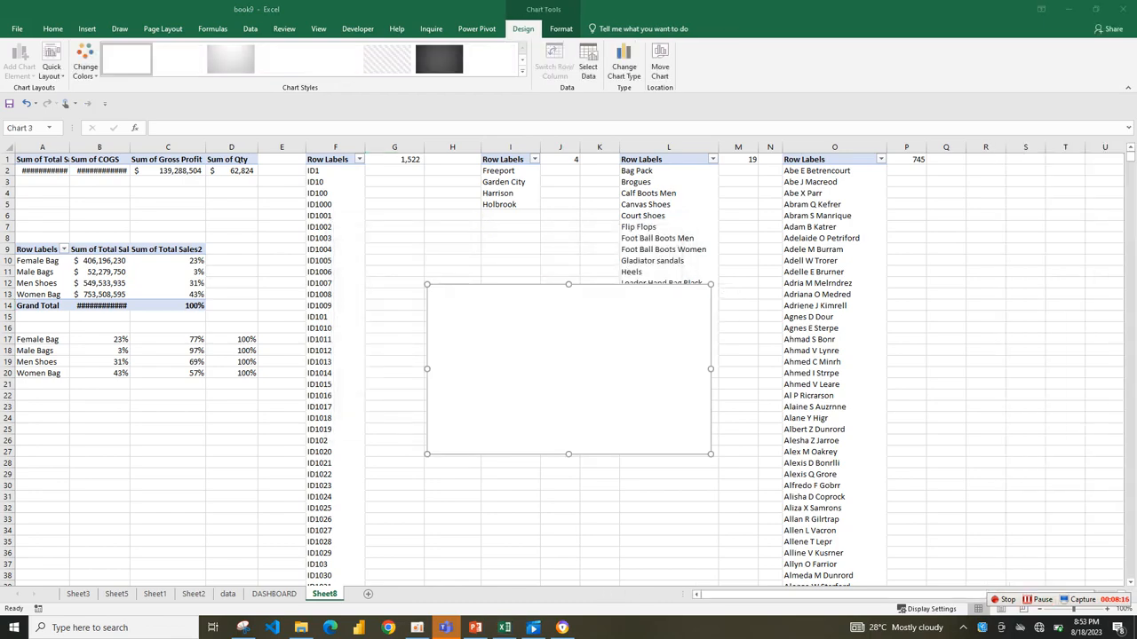
click(588, 69)
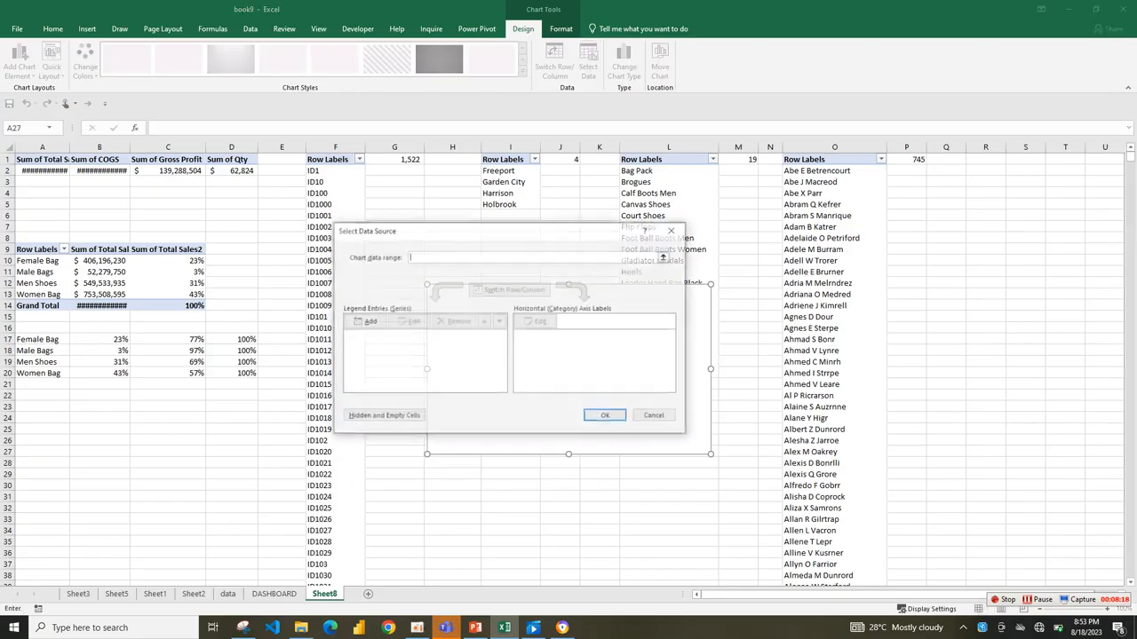
click(664, 256)
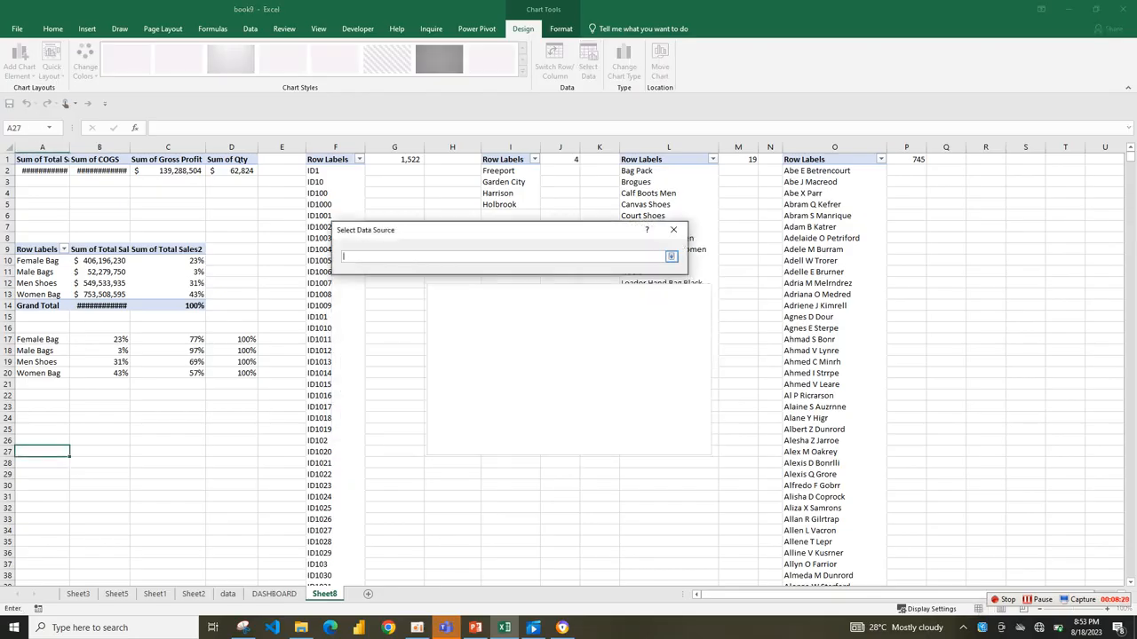
drag(36, 339, 244, 340)
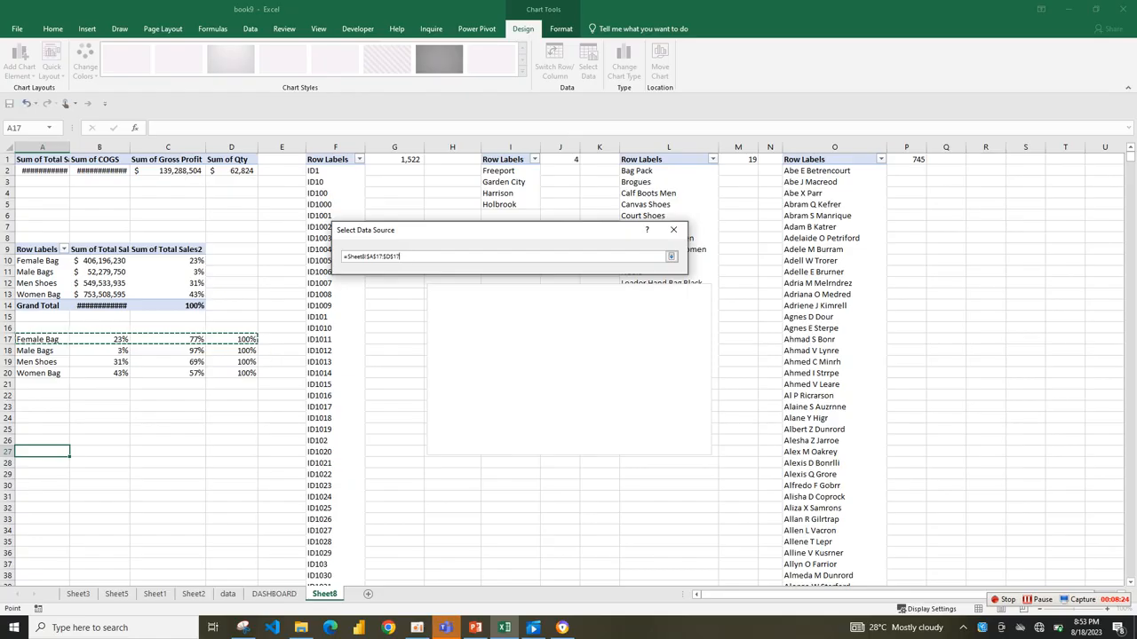
click(672, 256)
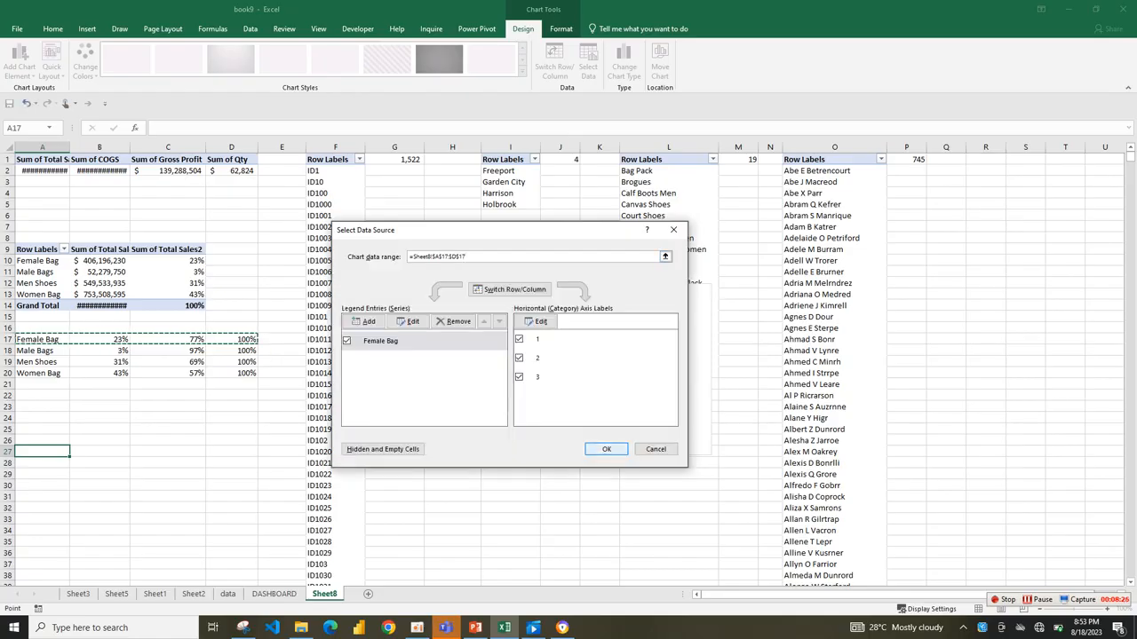
key(Return)
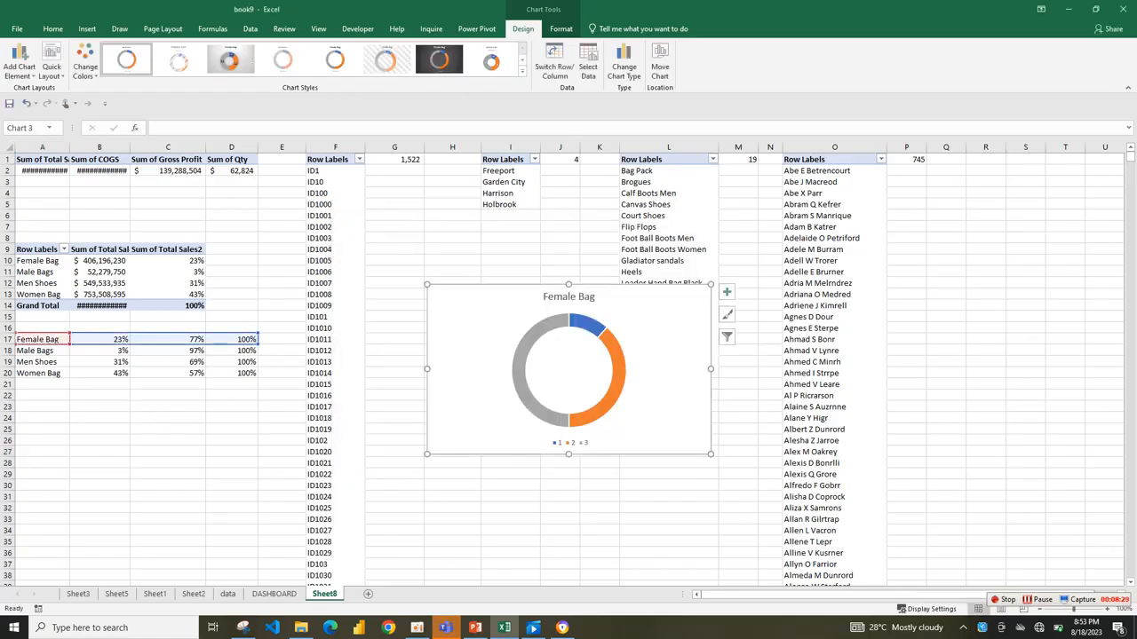
drag(484, 317, 383, 267)
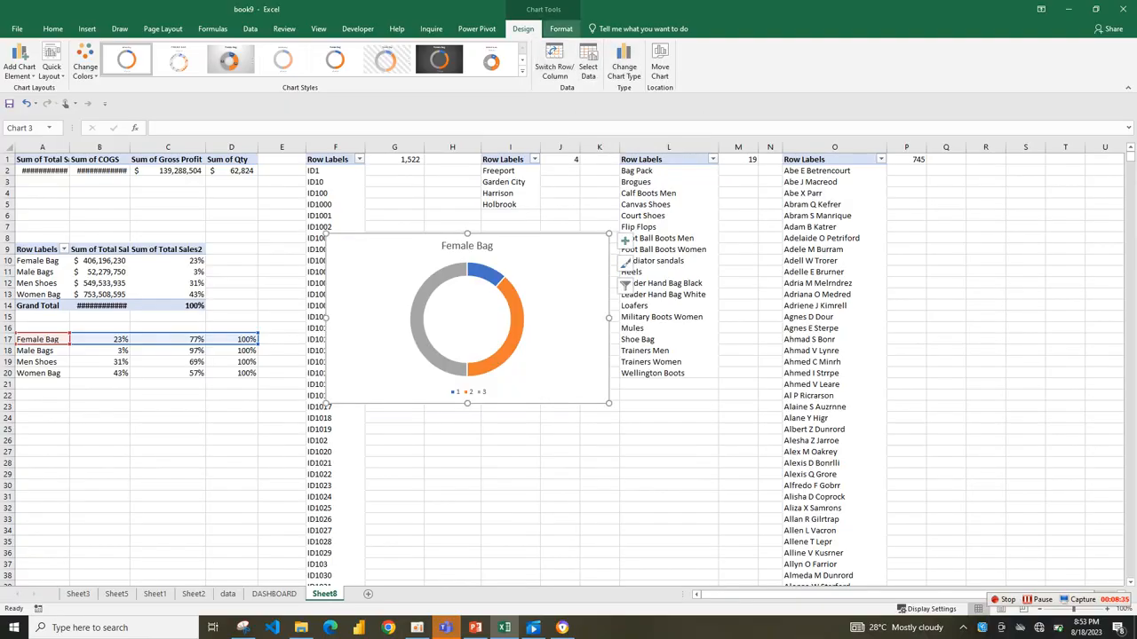
Remove the outline and the background fill from the Female Bag doughnut chart area.
click(561, 28)
click(453, 59)
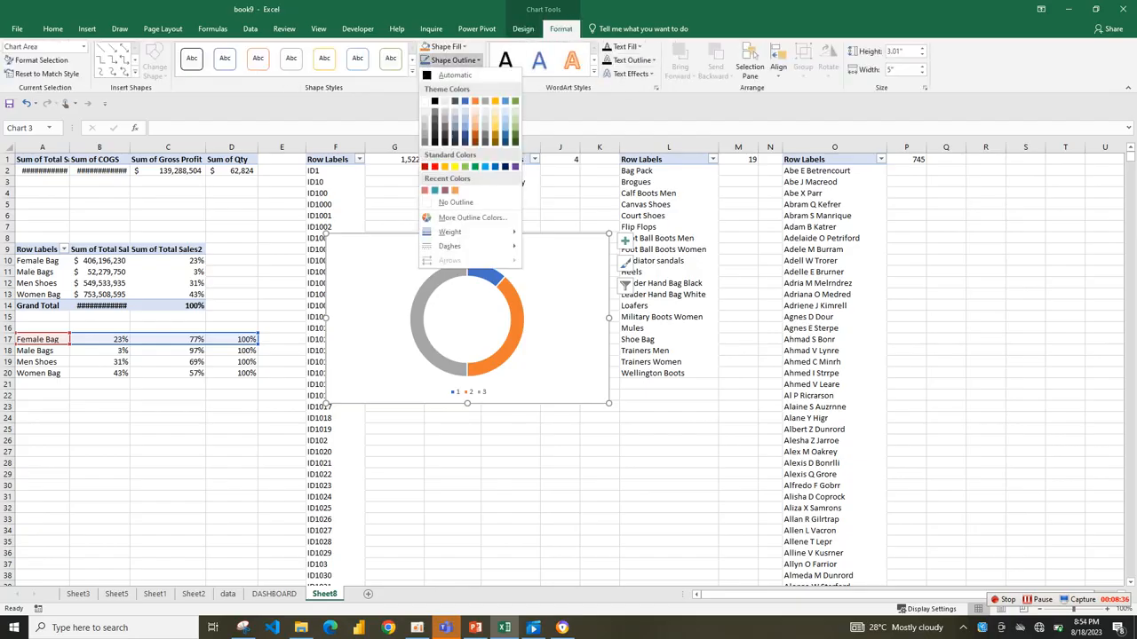
click(456, 203)
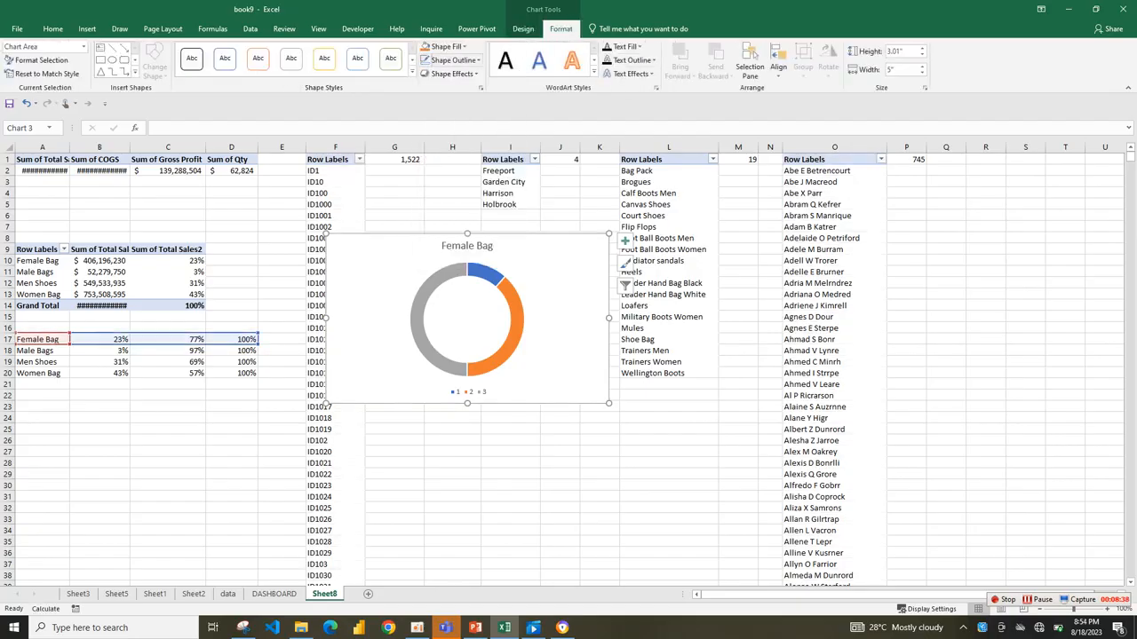
click(445, 47)
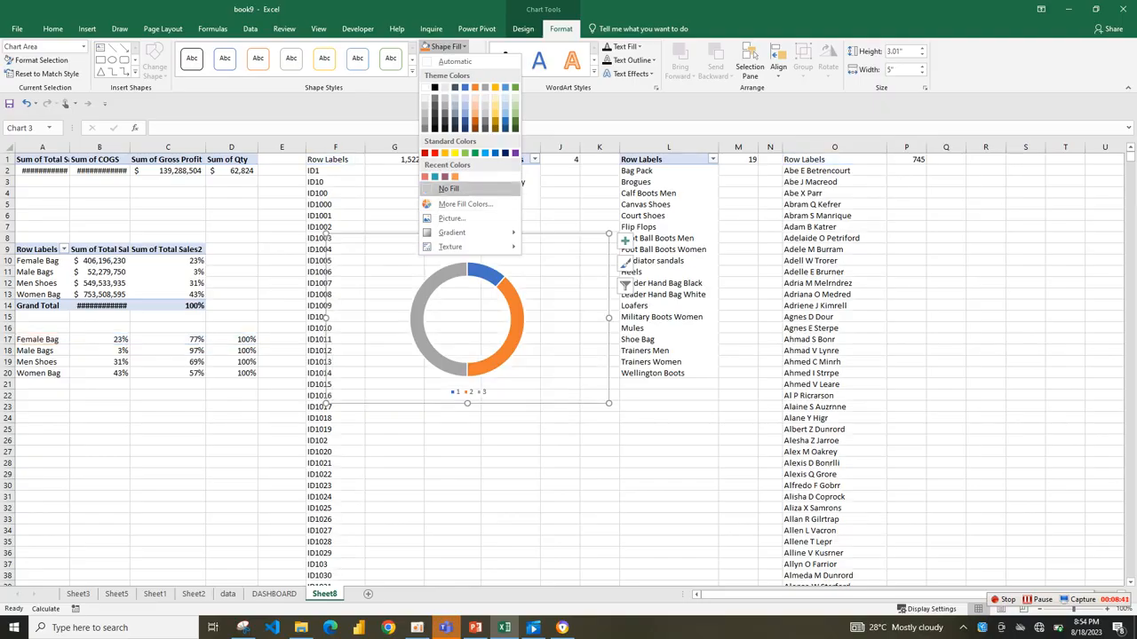
click(449, 188)
Remove the legend and the chart title from the Female Bag doughnut chart.
click(466, 246)
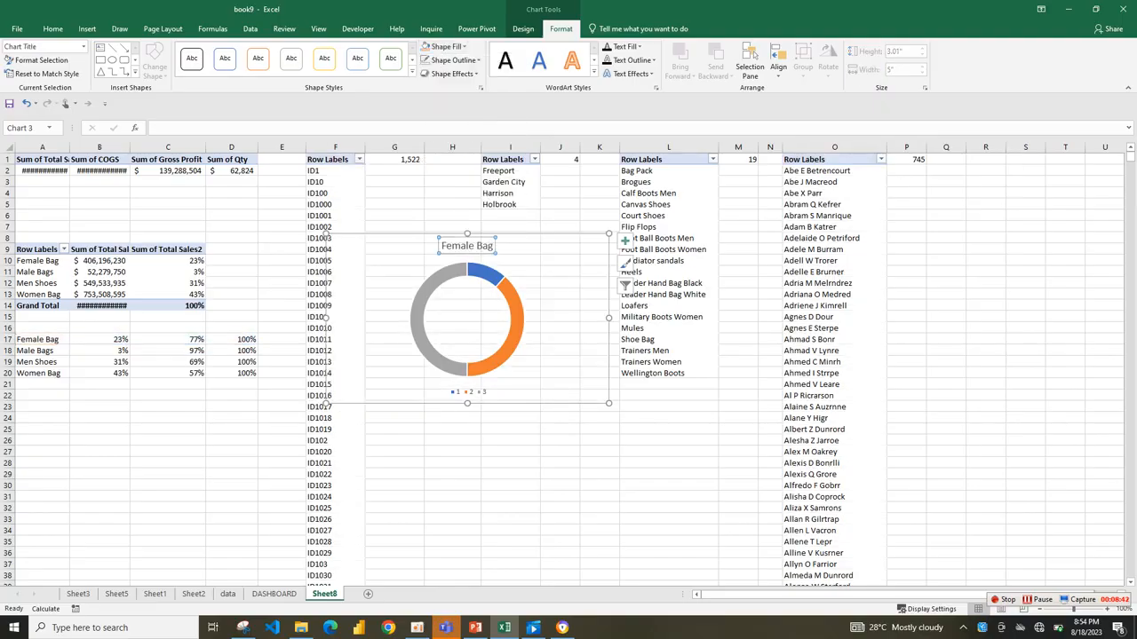
click(624, 240)
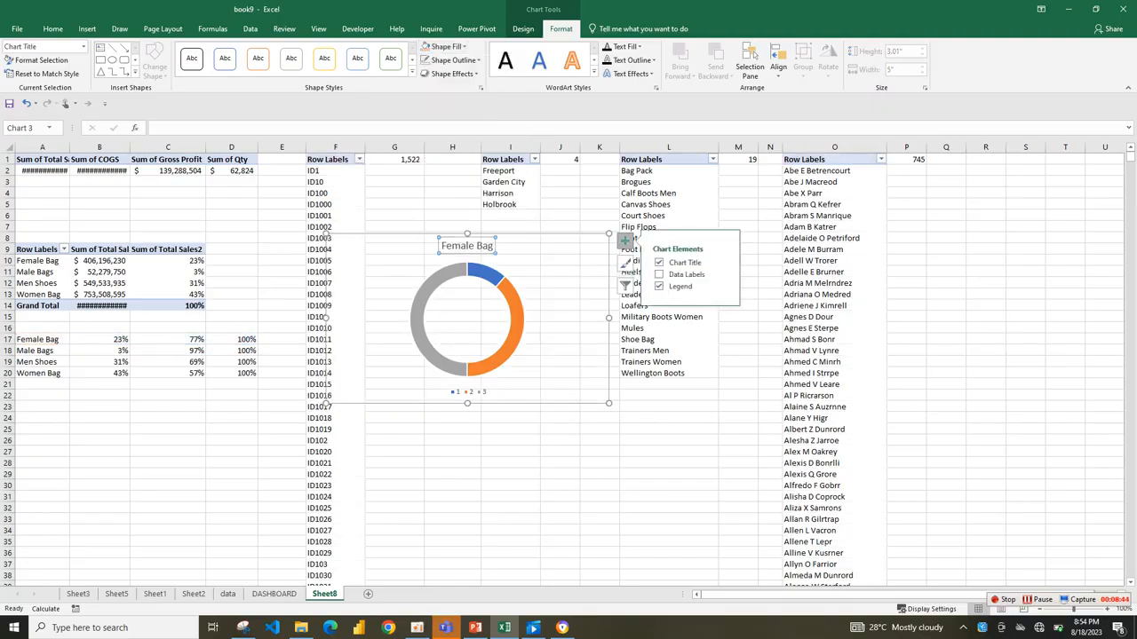
click(658, 286)
click(658, 262)
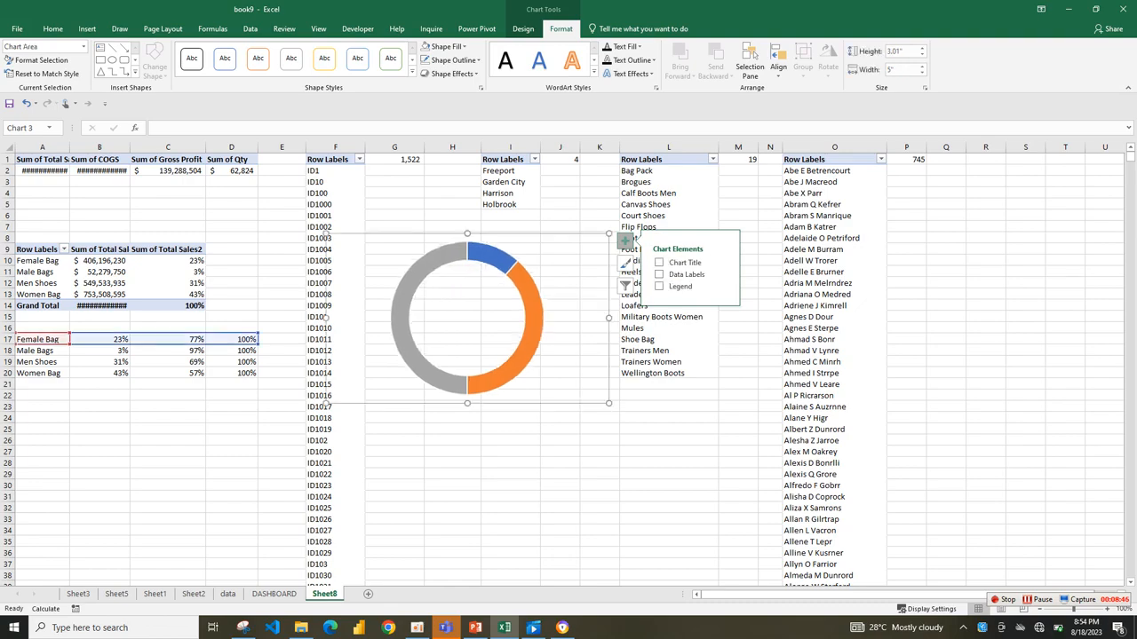
Set the doughnut series' angle of first slice to 270° and its hole size to 60%.
click(526, 277)
right_click(526, 277)
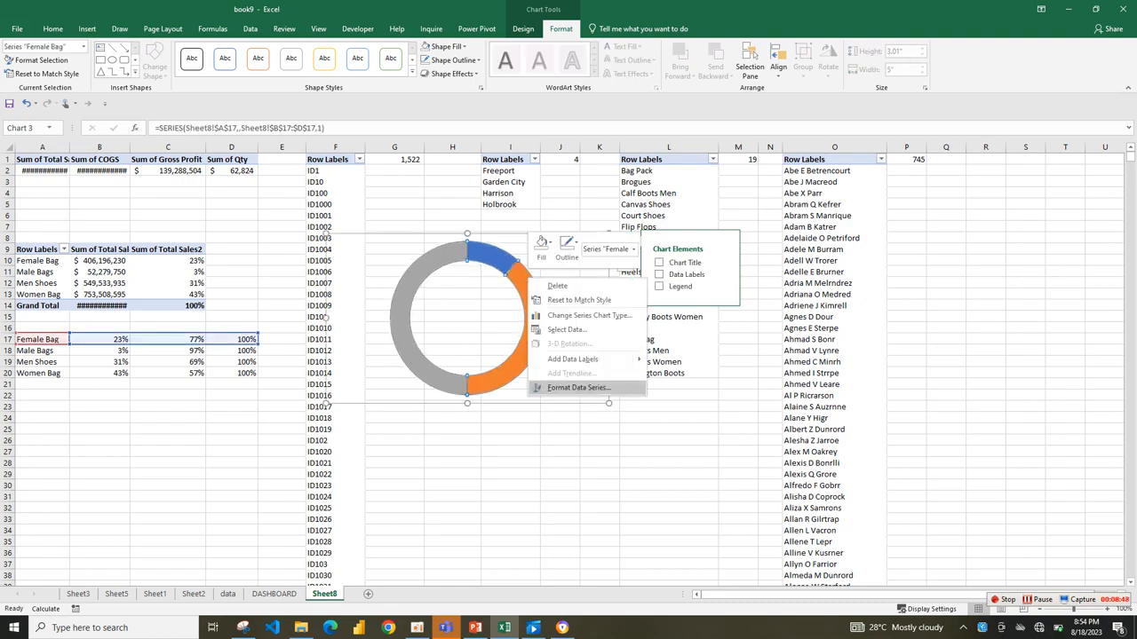
click(578, 388)
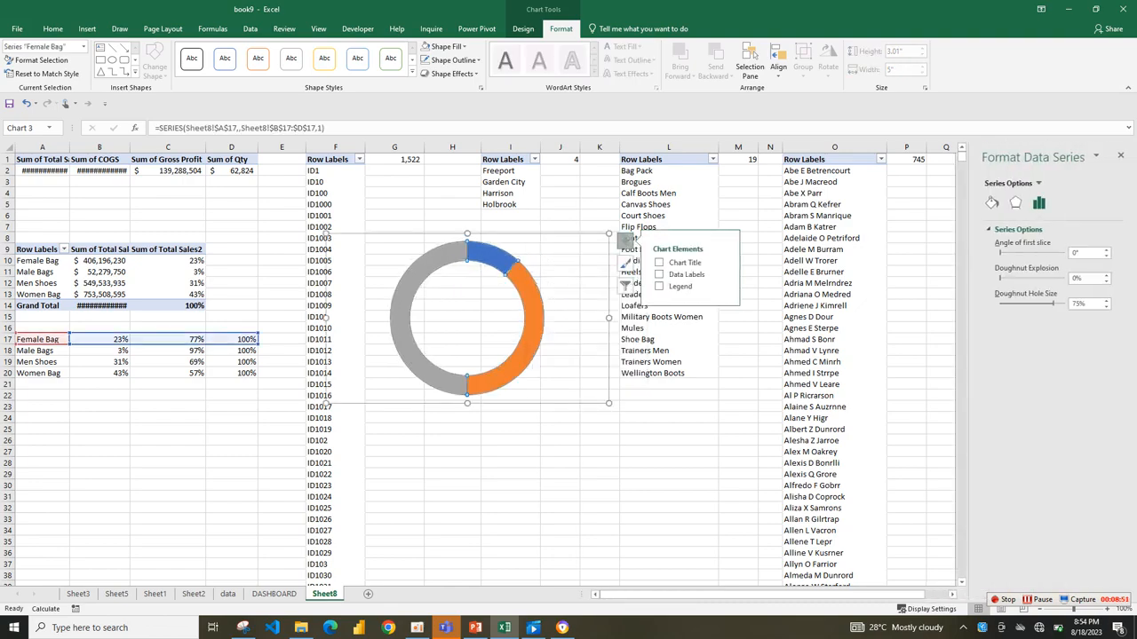
double_click(1076, 253)
text(270)
drag(1053, 304, 1046, 303)
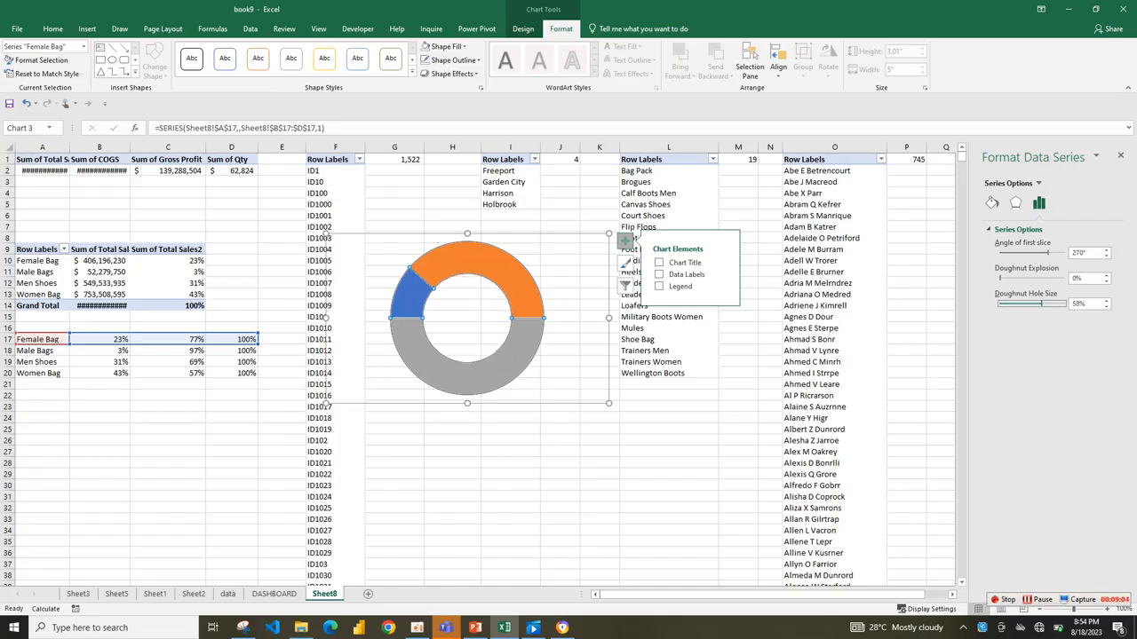
drag(1042, 304, 1045, 304)
Set the grey lower-half slice of the doughnut to no fill, leaving a half-circle gauge.
click(493, 372)
click(479, 343)
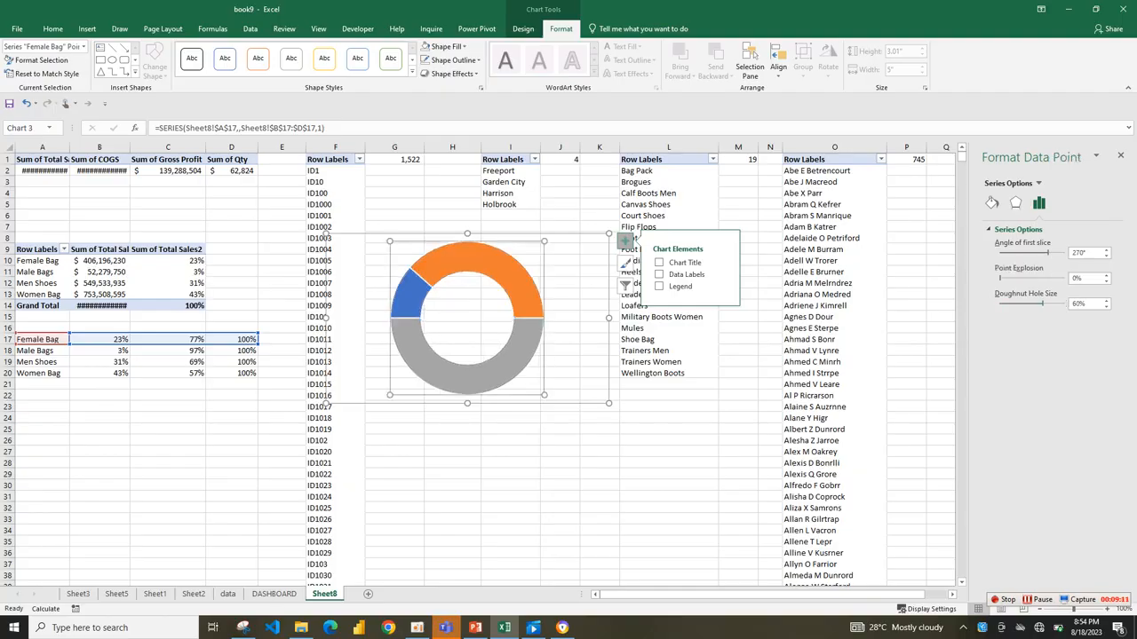
click(487, 377)
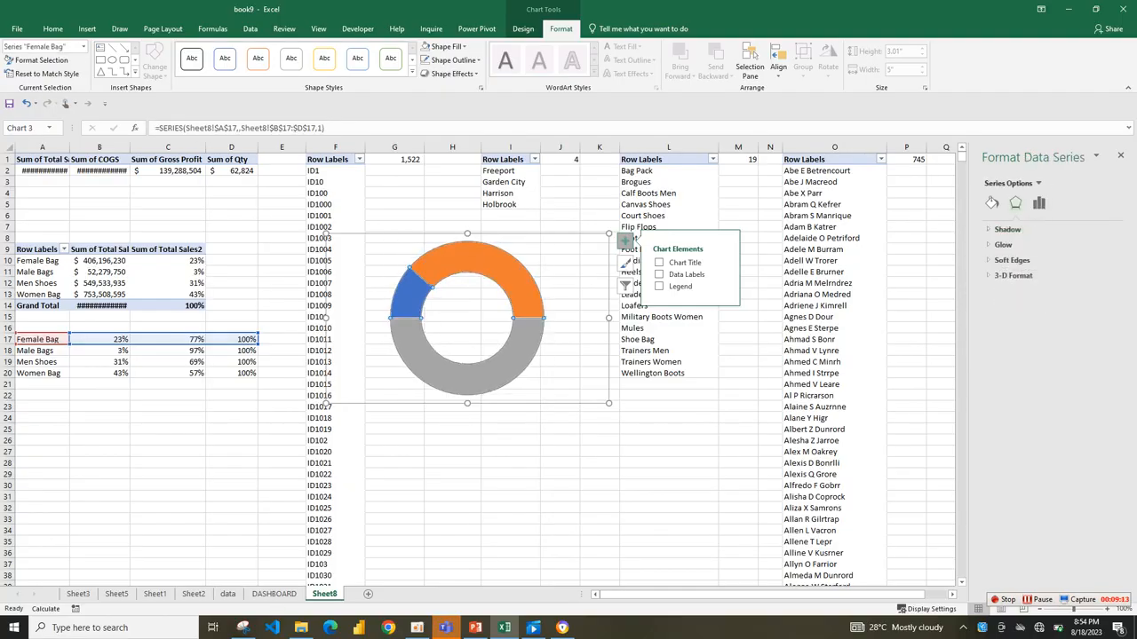
right_click(530, 325)
right_click(487, 380)
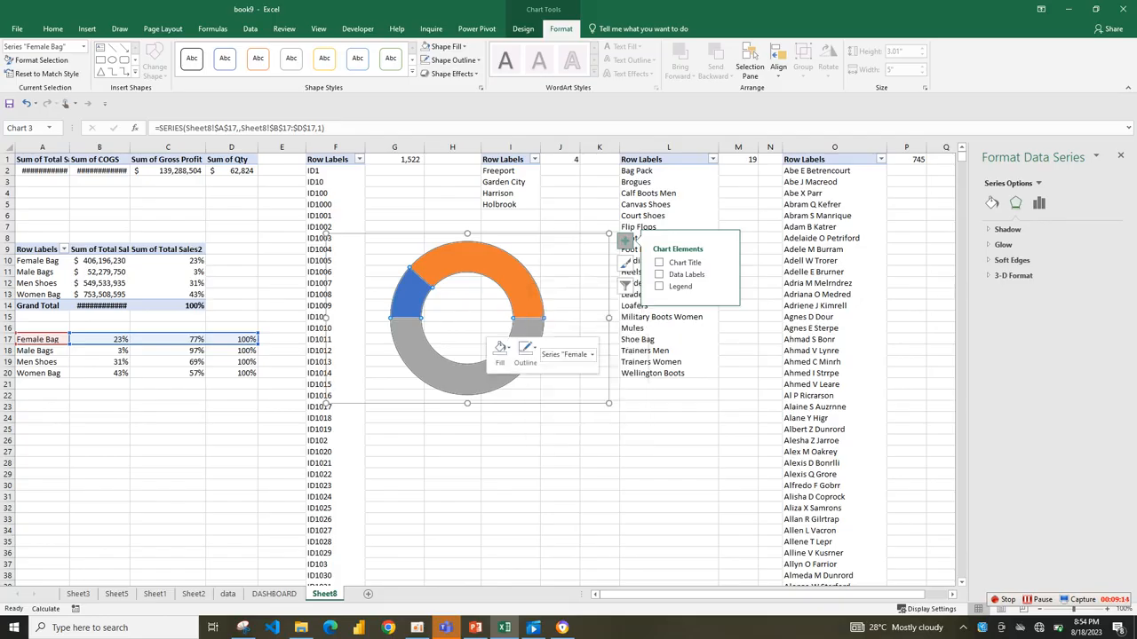
click(538, 493)
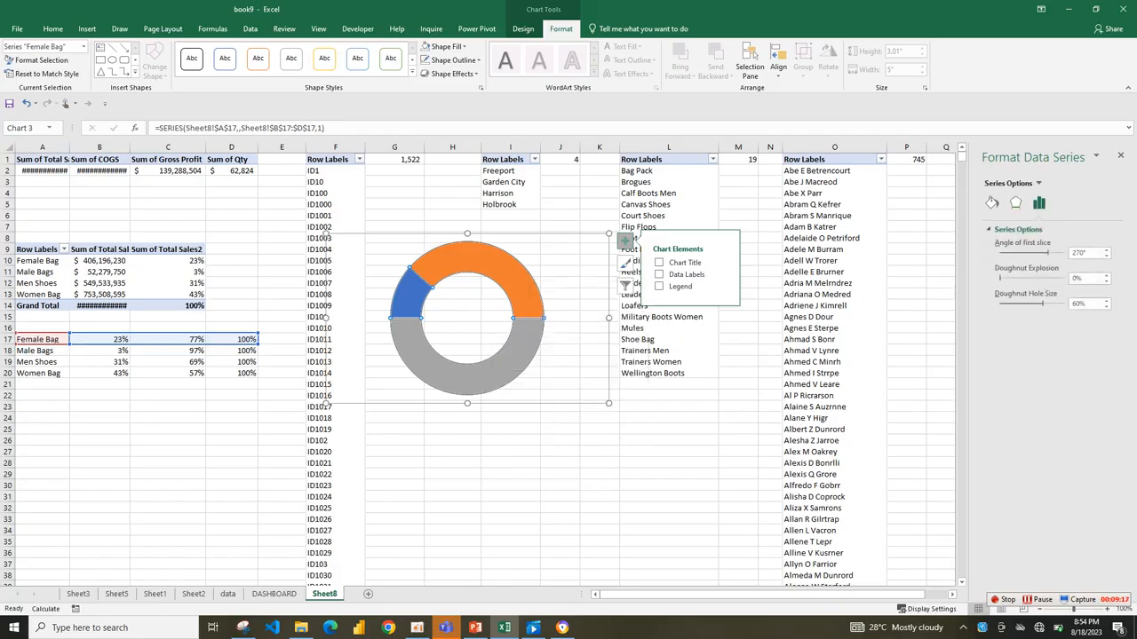
click(487, 379)
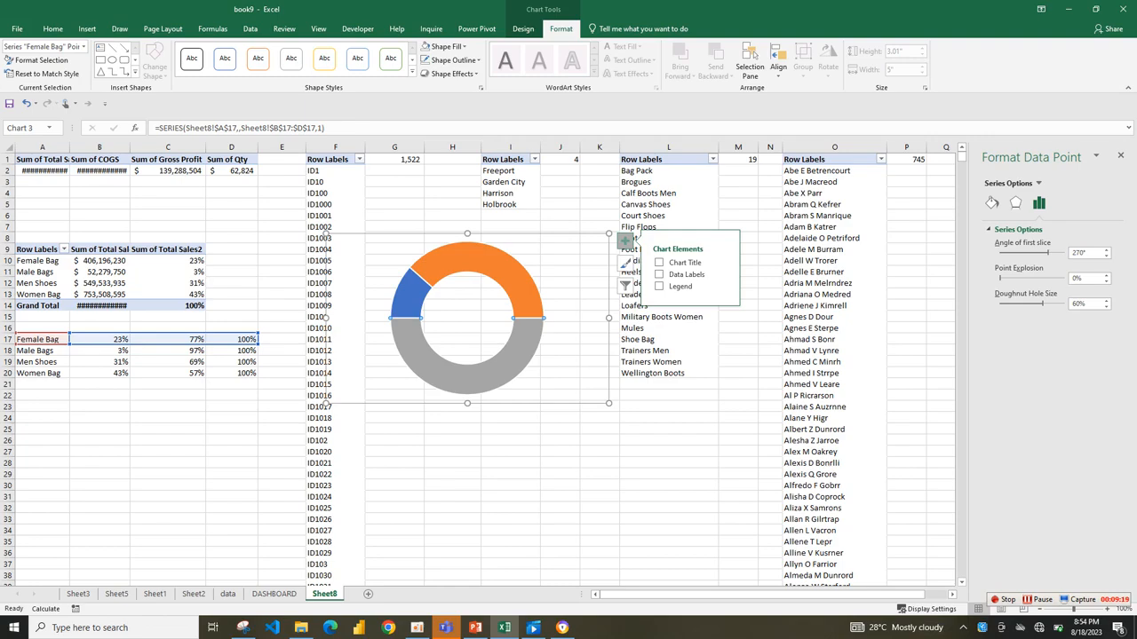
click(992, 203)
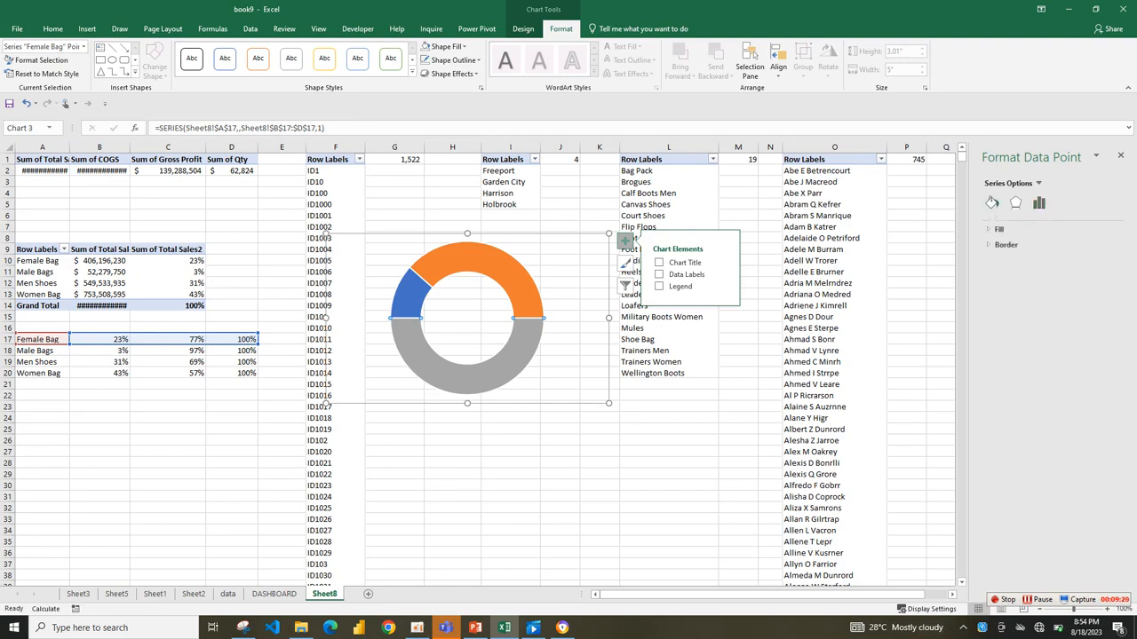
click(998, 229)
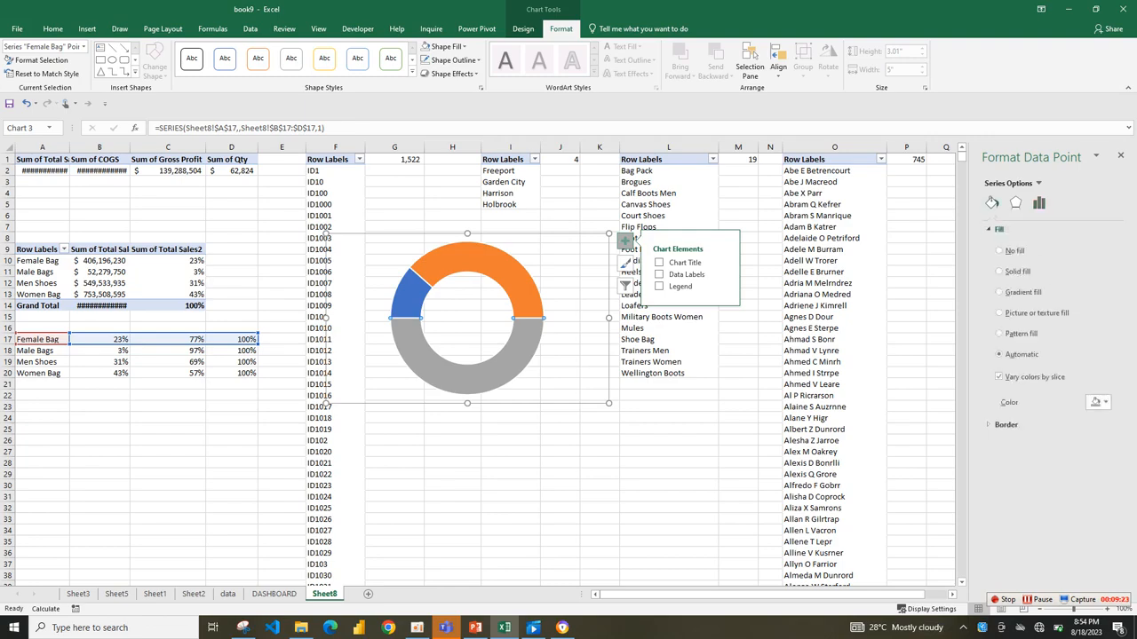
click(1099, 402)
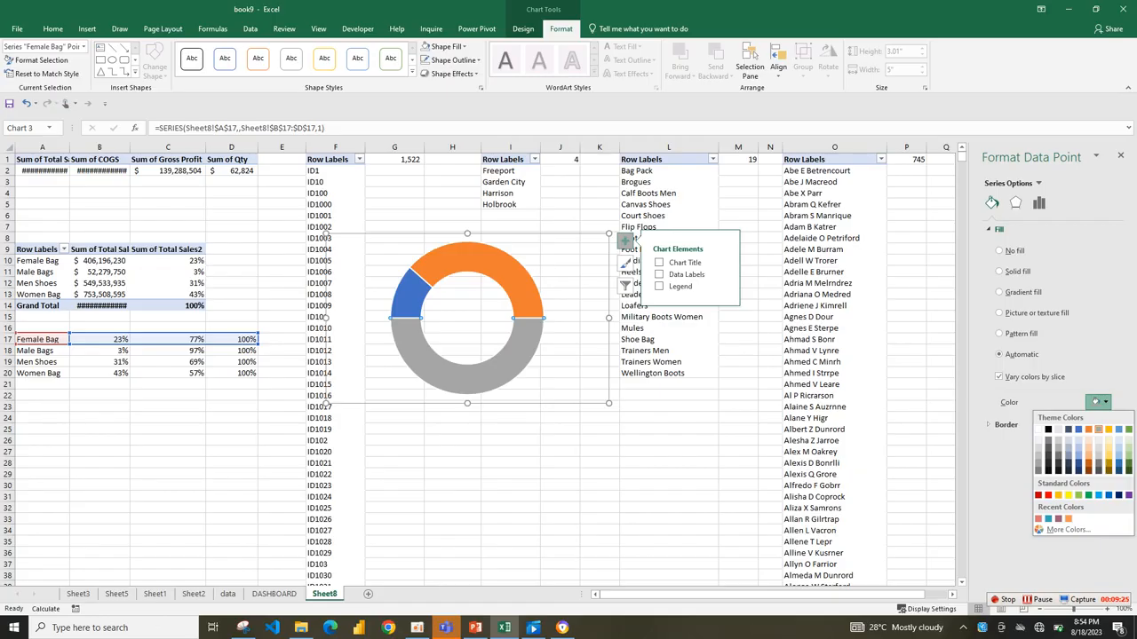
click(999, 250)
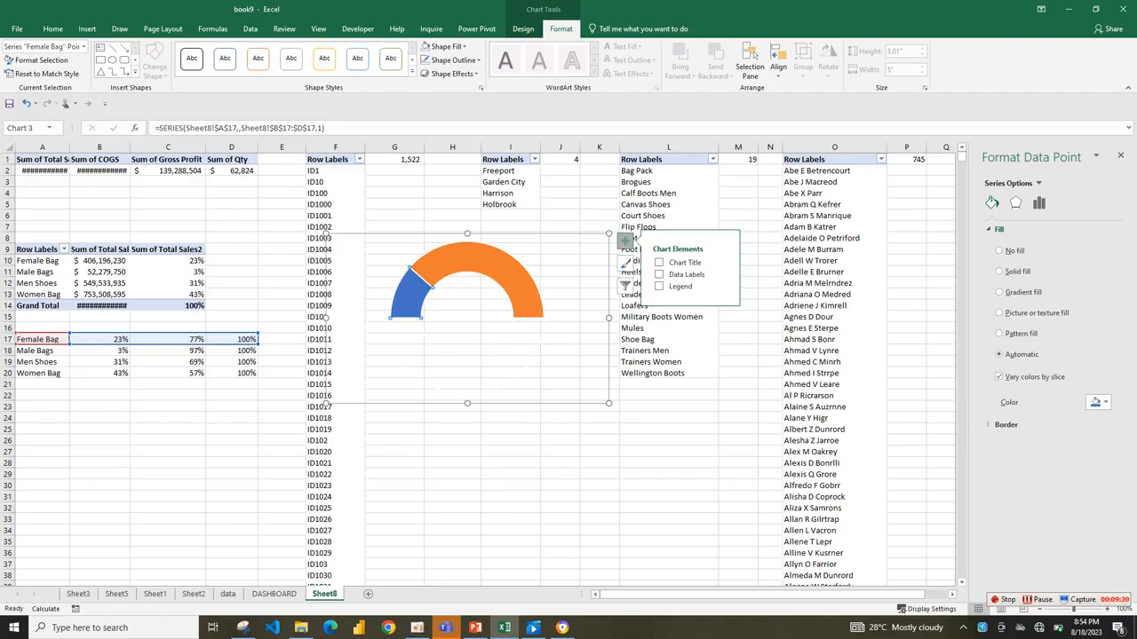
Fill the gauge's blue slice with the recent plum color and the orange slice with plum at 68% transparency.
click(1097, 402)
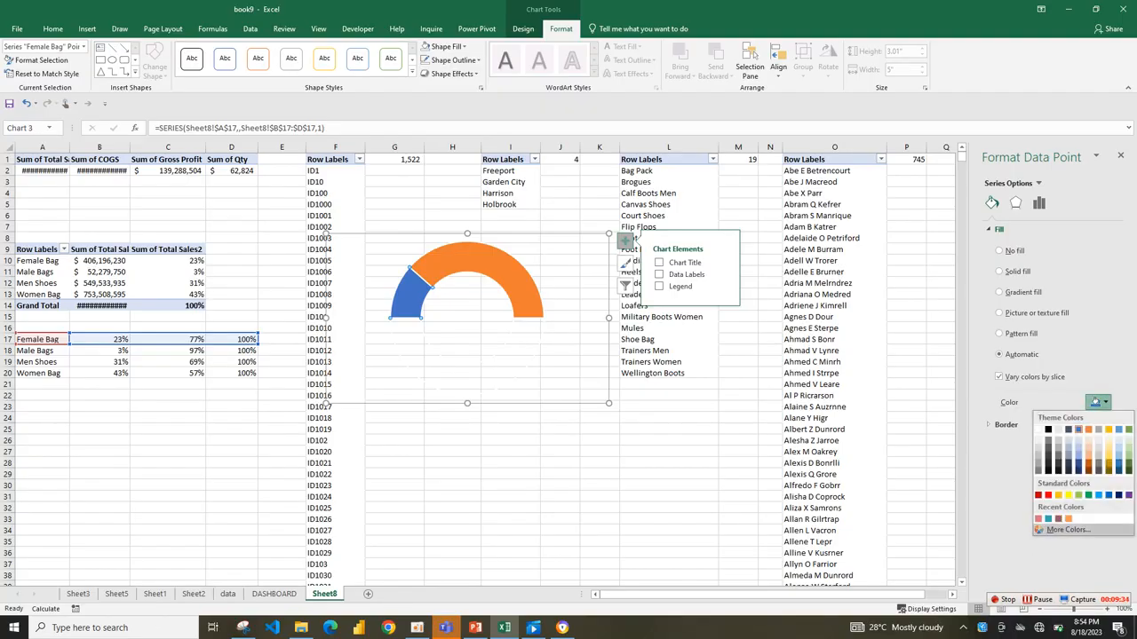
click(1058, 518)
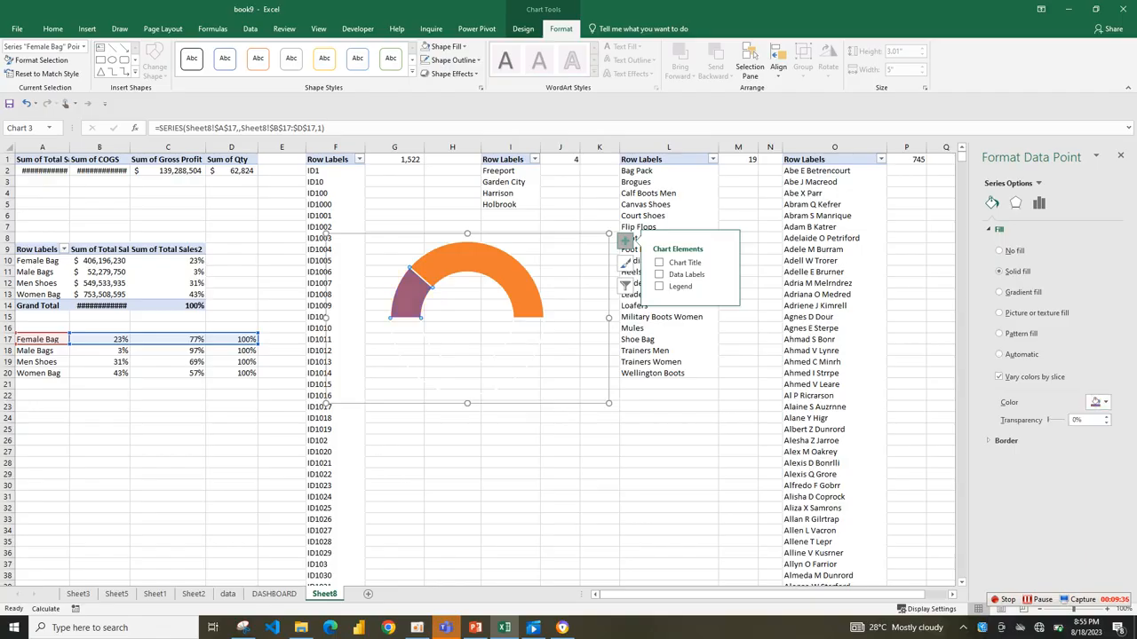
click(491, 260)
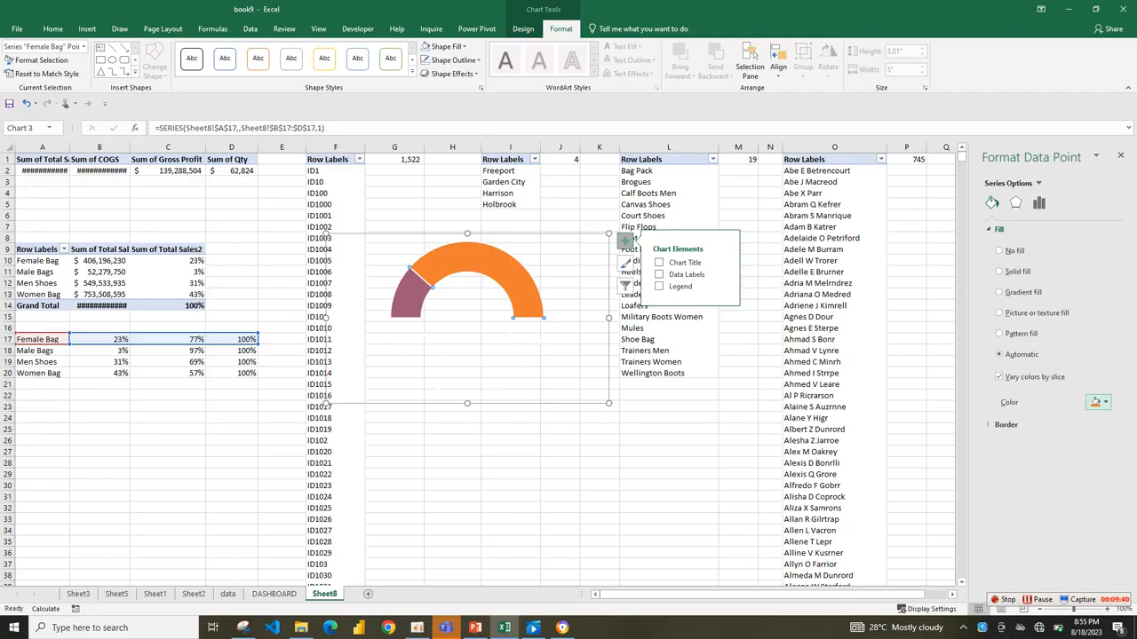
click(1098, 403)
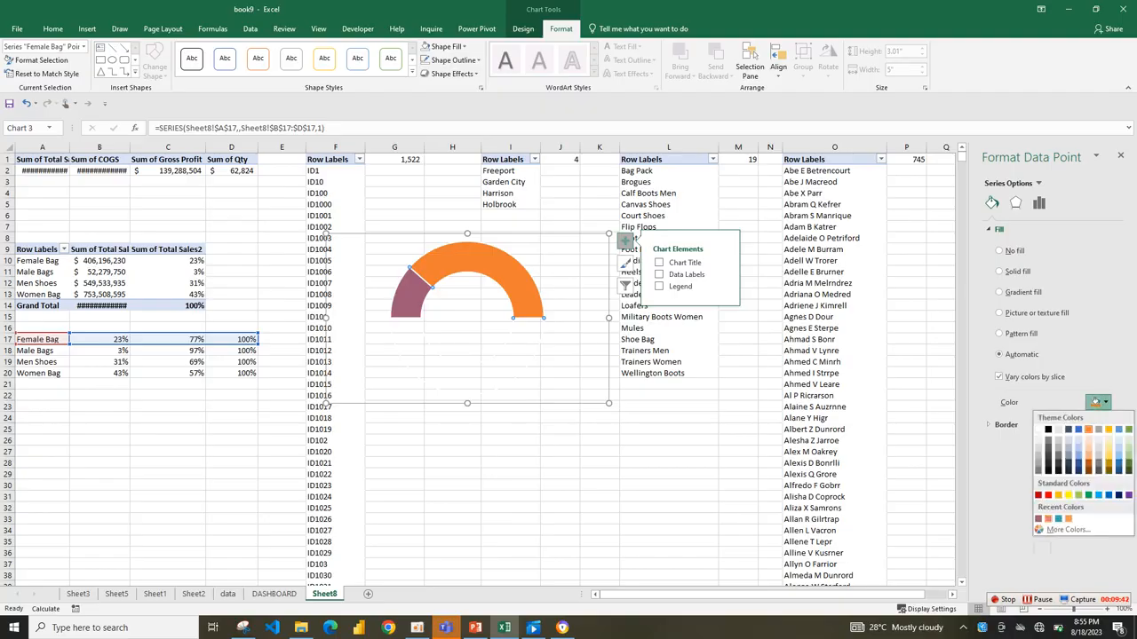
click(1047, 519)
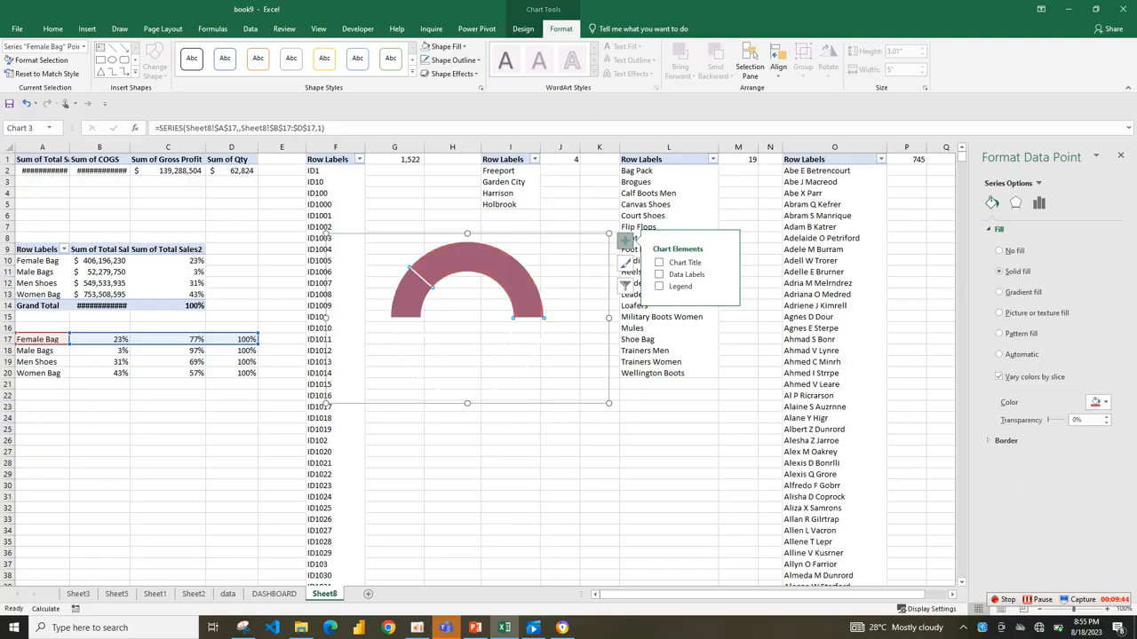
drag(1049, 420, 1054, 420)
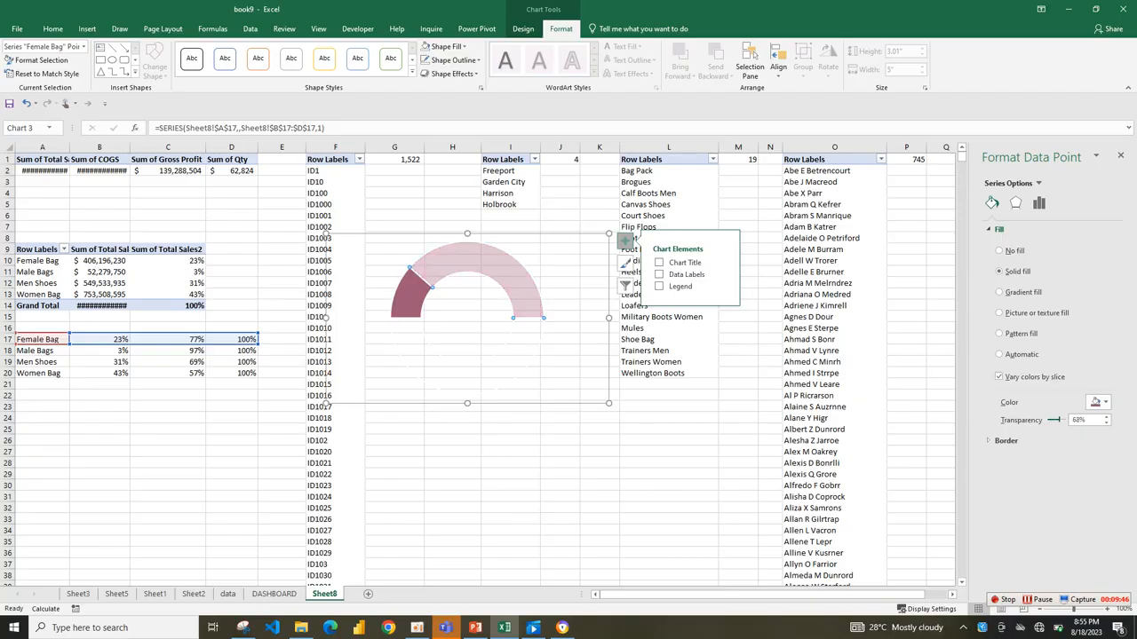
click(1004, 441)
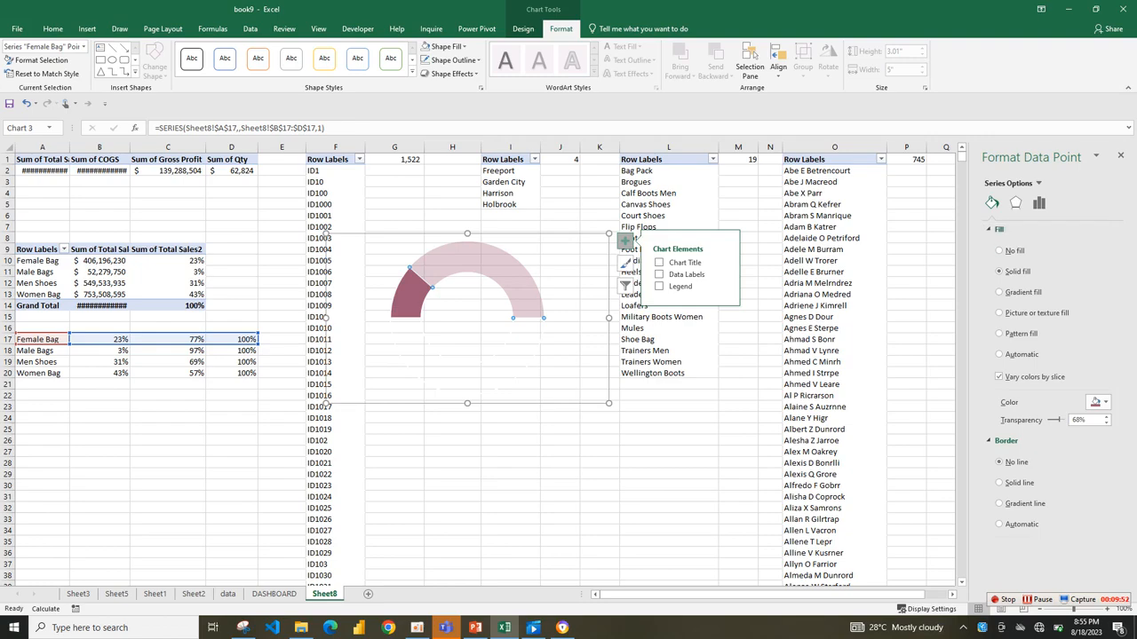
mouse_move(408, 305)
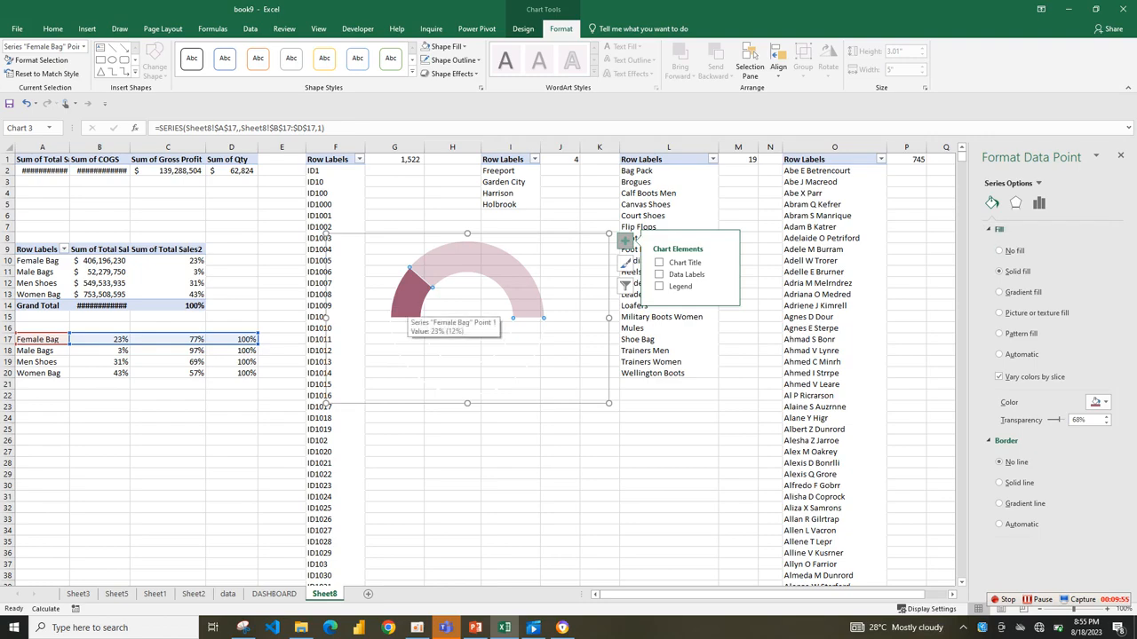
Set the gauge's lighter slice to 55% transparency and remove the border line from the dark plum slice.
click(1085, 420)
drag(1080, 420, 1072, 421)
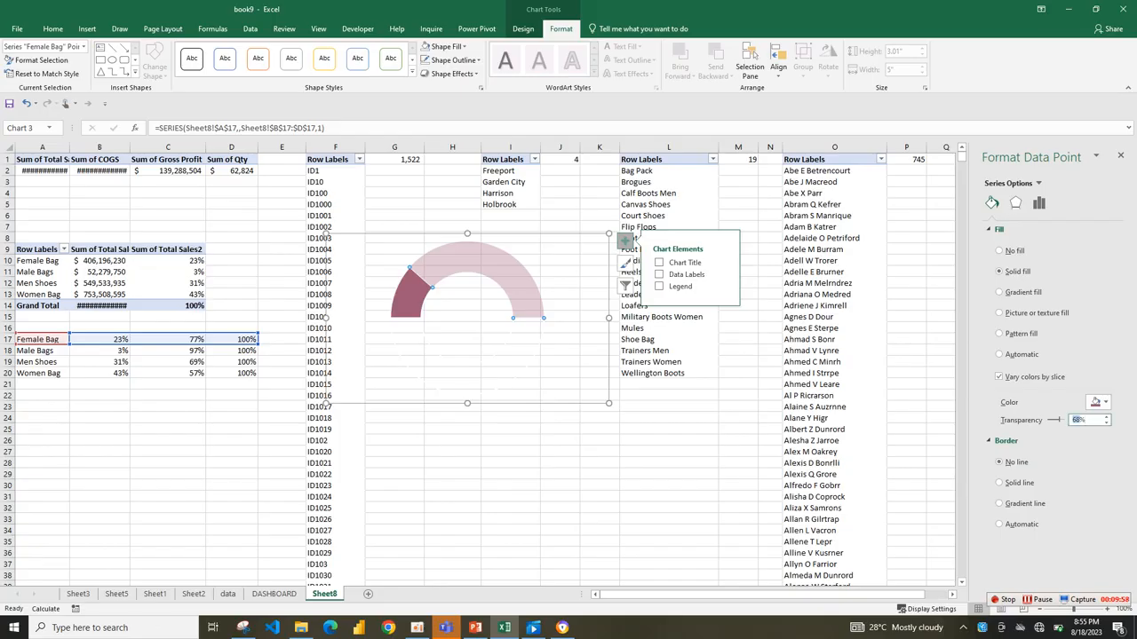
text(55)
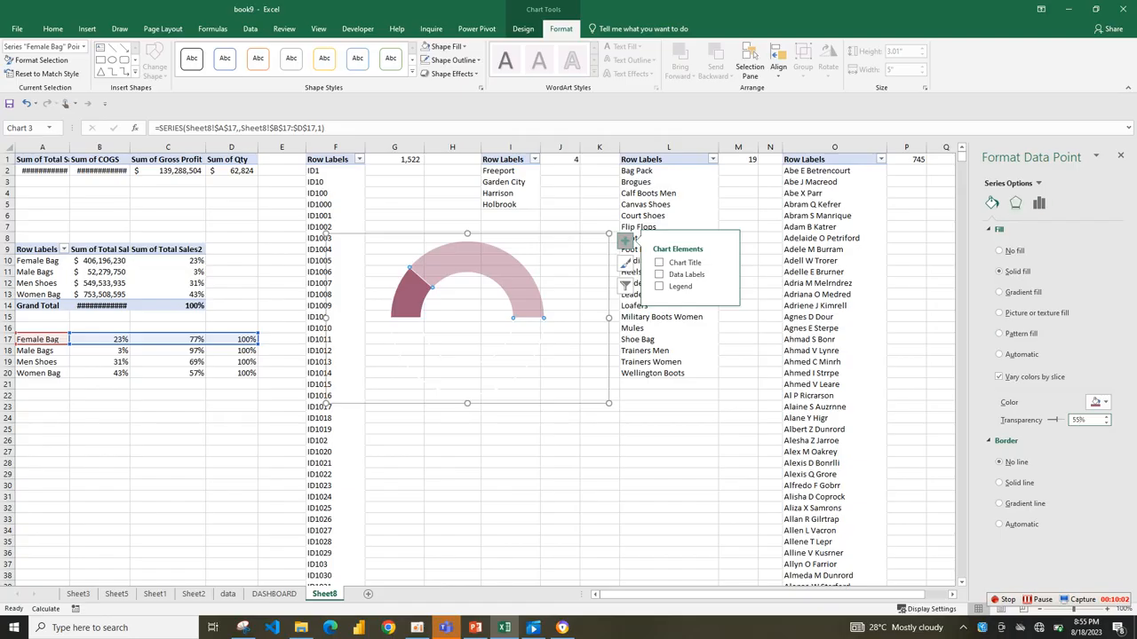
click(408, 297)
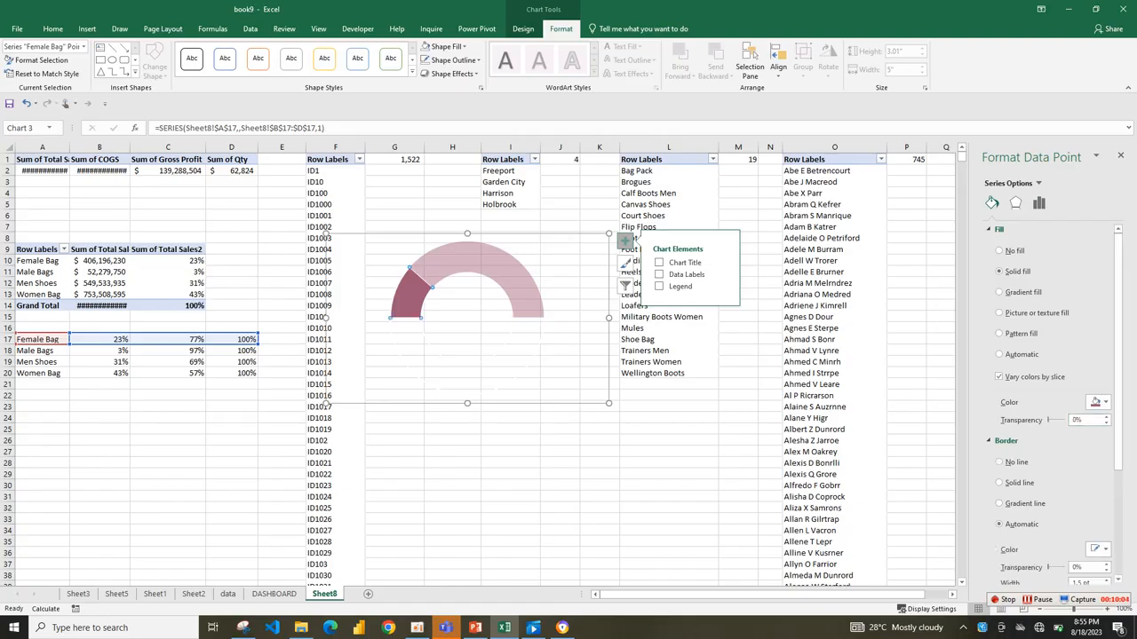
click(999, 461)
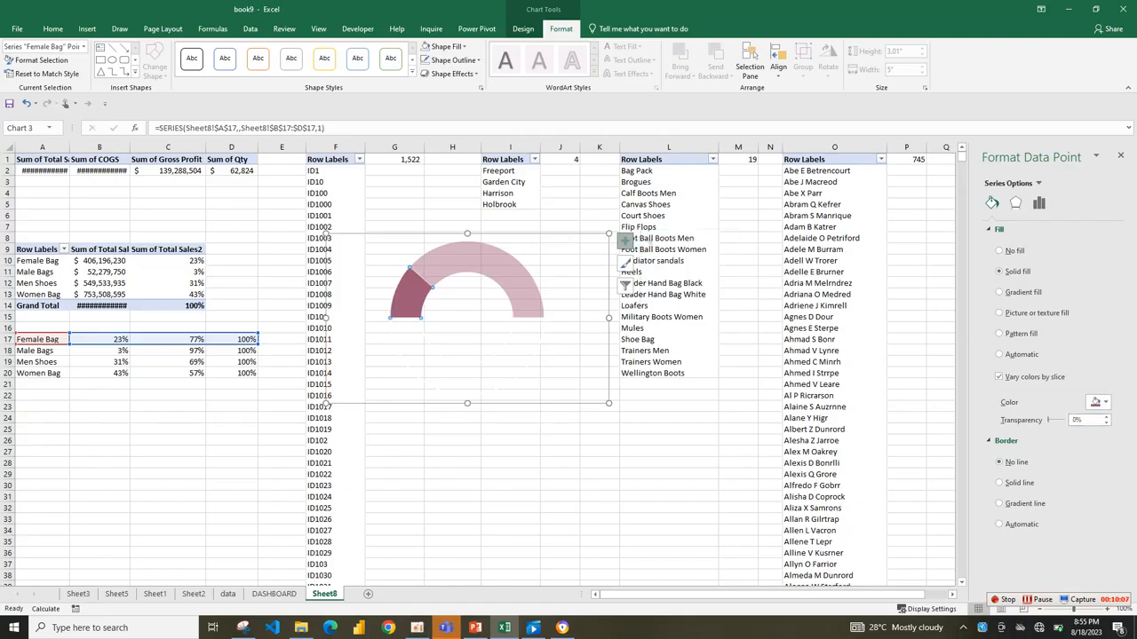
Copy the Female Bag gauge chart from Sheet8 and paste it onto the DASHBOARD sheet.
click(599, 451)
click(522, 288)
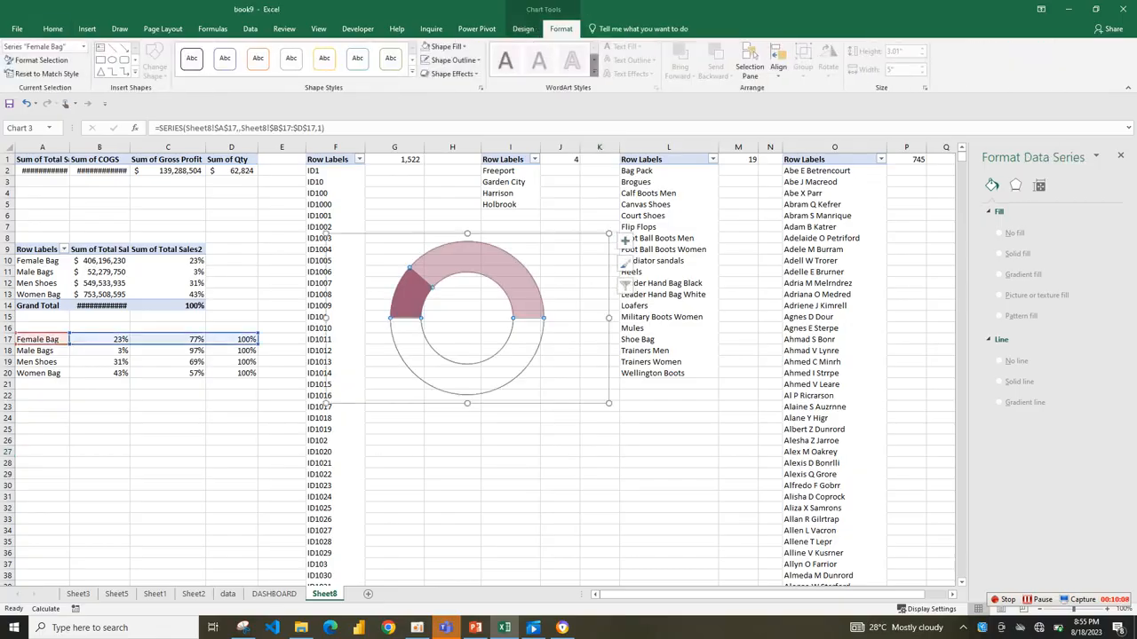
click(573, 266)
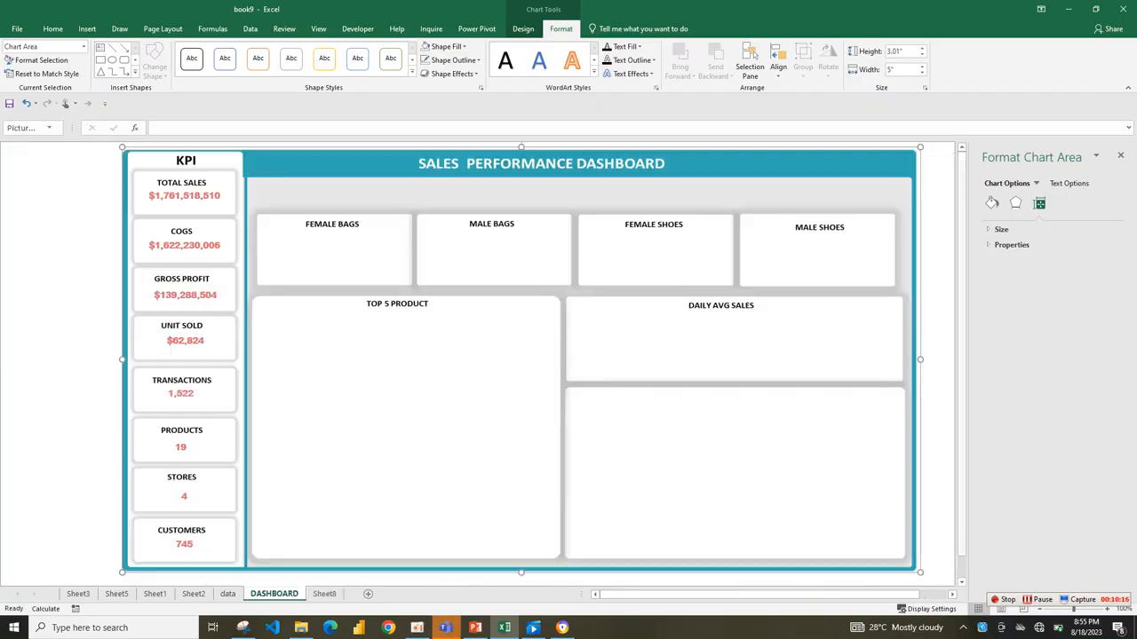
click(273, 593)
right_click(329, 239)
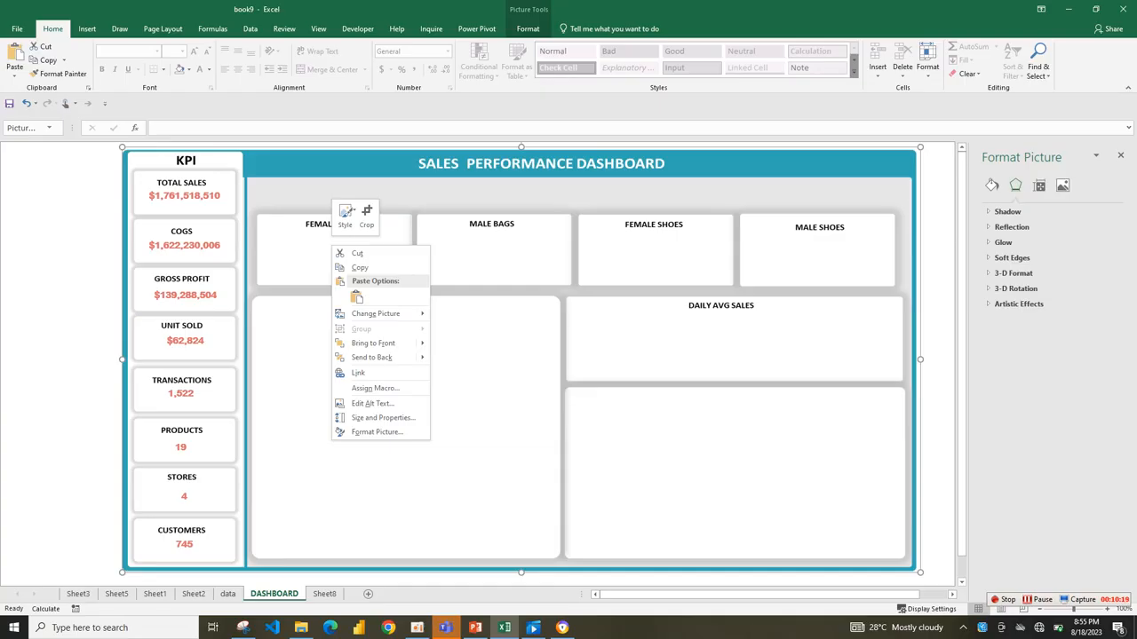
click(356, 297)
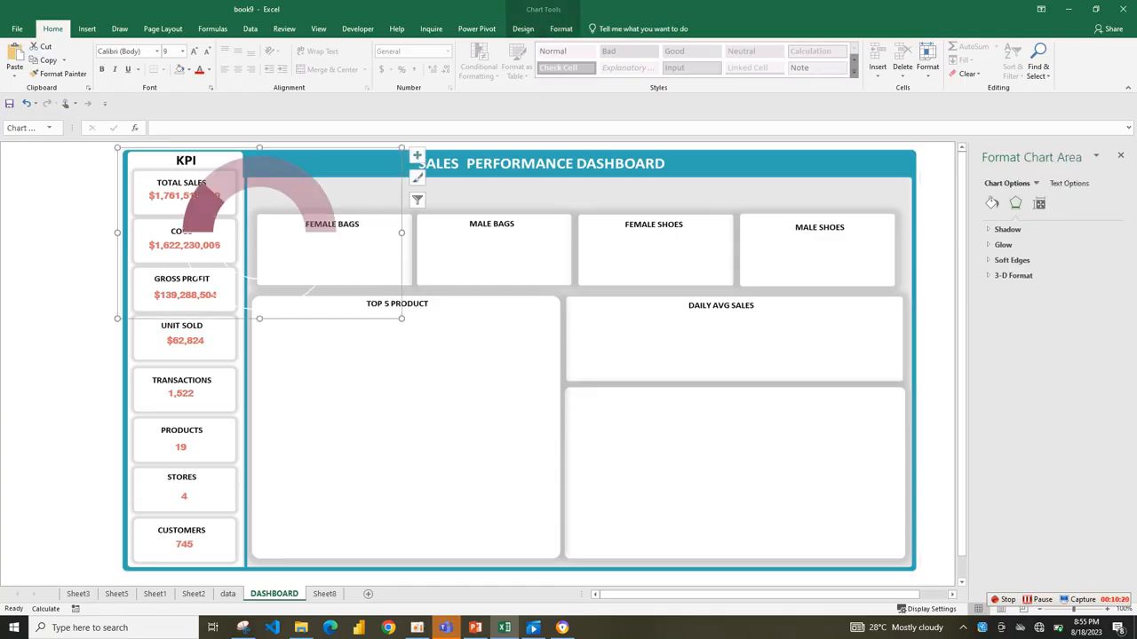
Move the pasted gauge toward the Female Bags card and shrink the chart to roughly the card's width.
drag(303, 241, 386, 303)
click(385, 304)
click(387, 303)
click(992, 203)
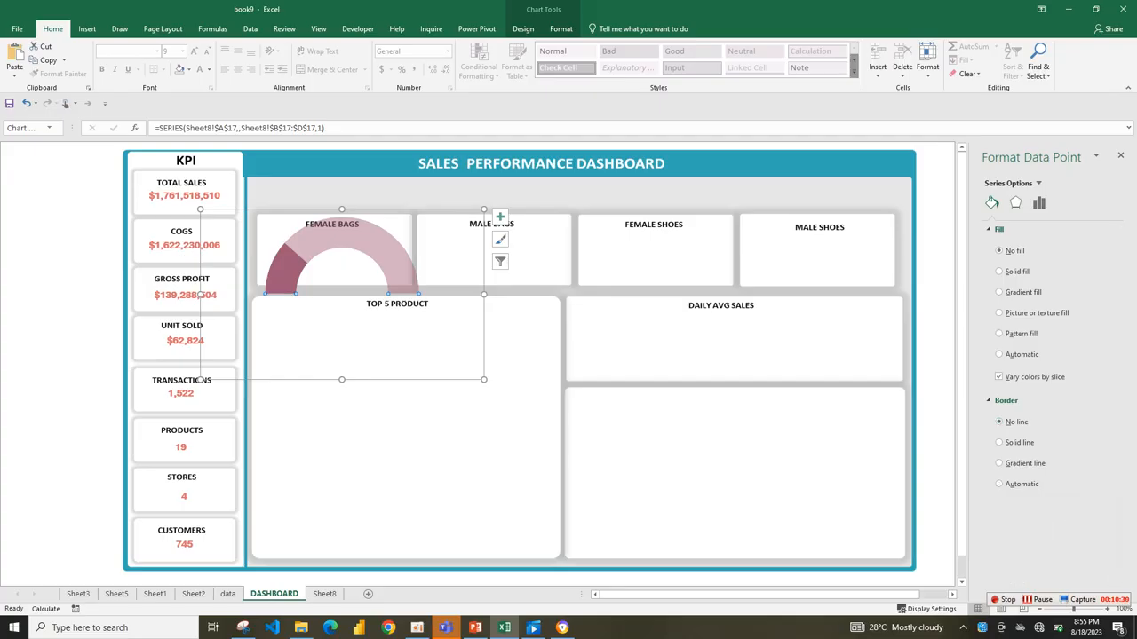
click(461, 426)
click(341, 288)
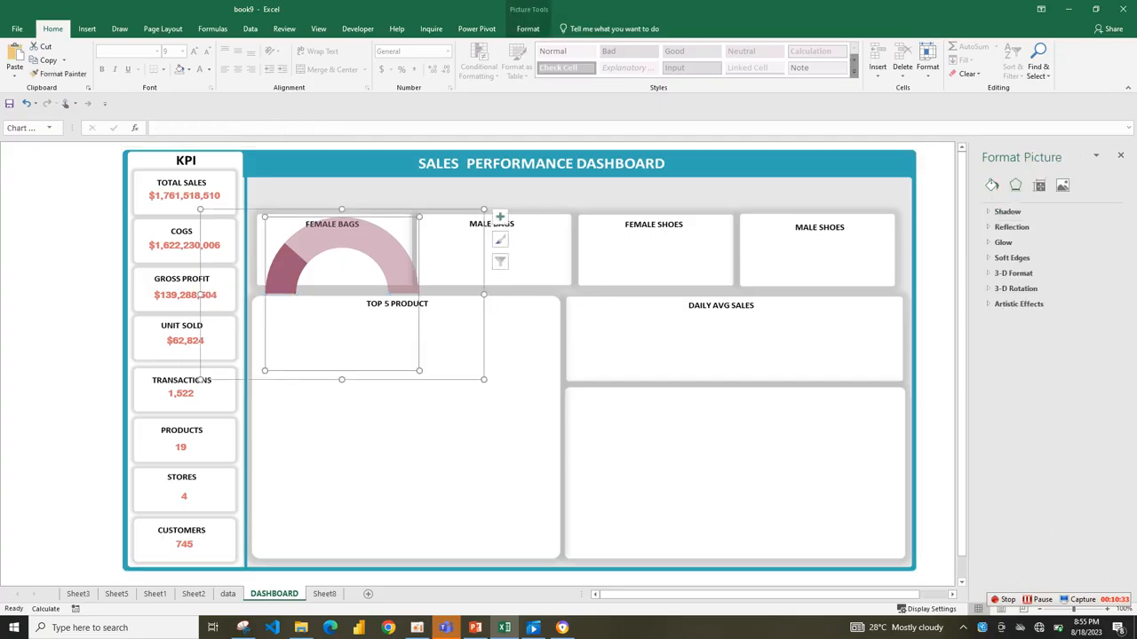
drag(484, 210, 451, 243)
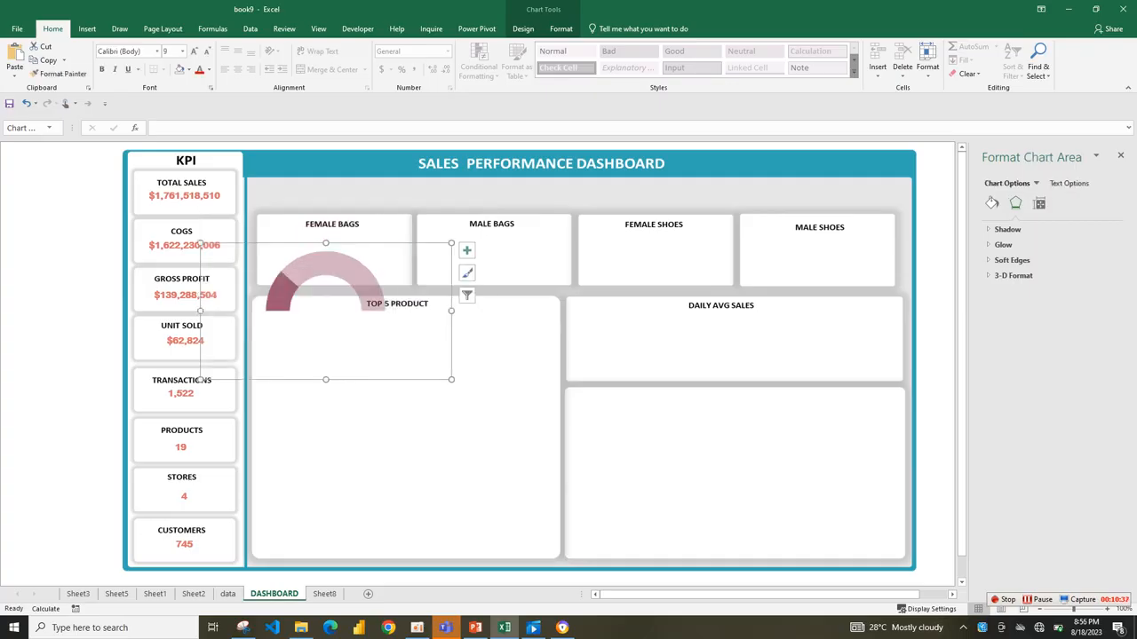
drag(202, 244, 250, 275)
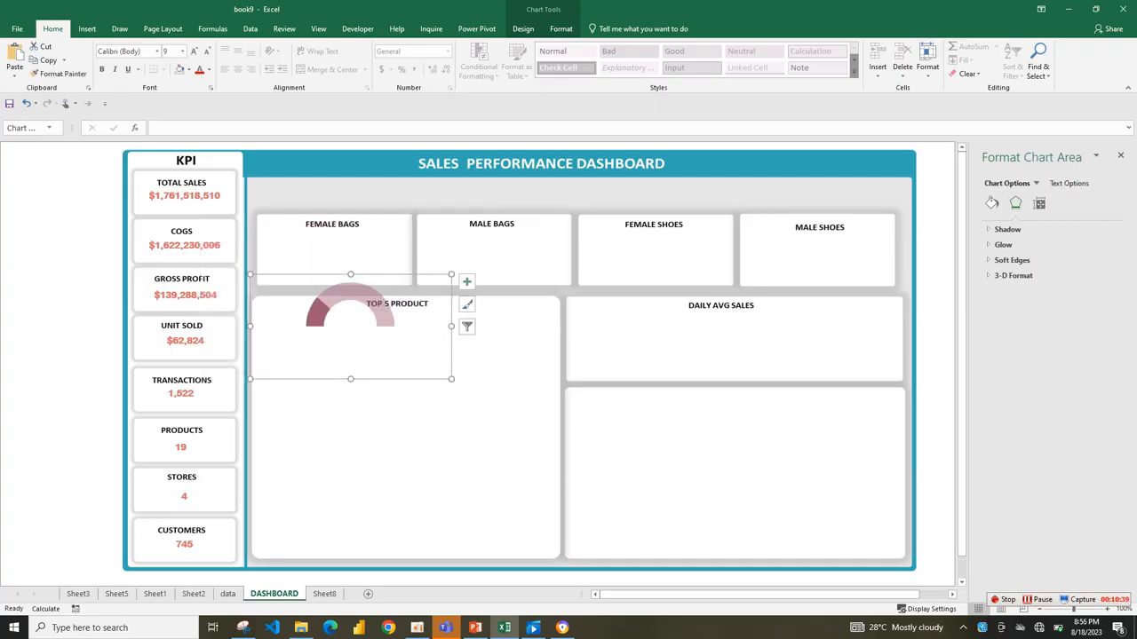
drag(455, 382, 444, 374)
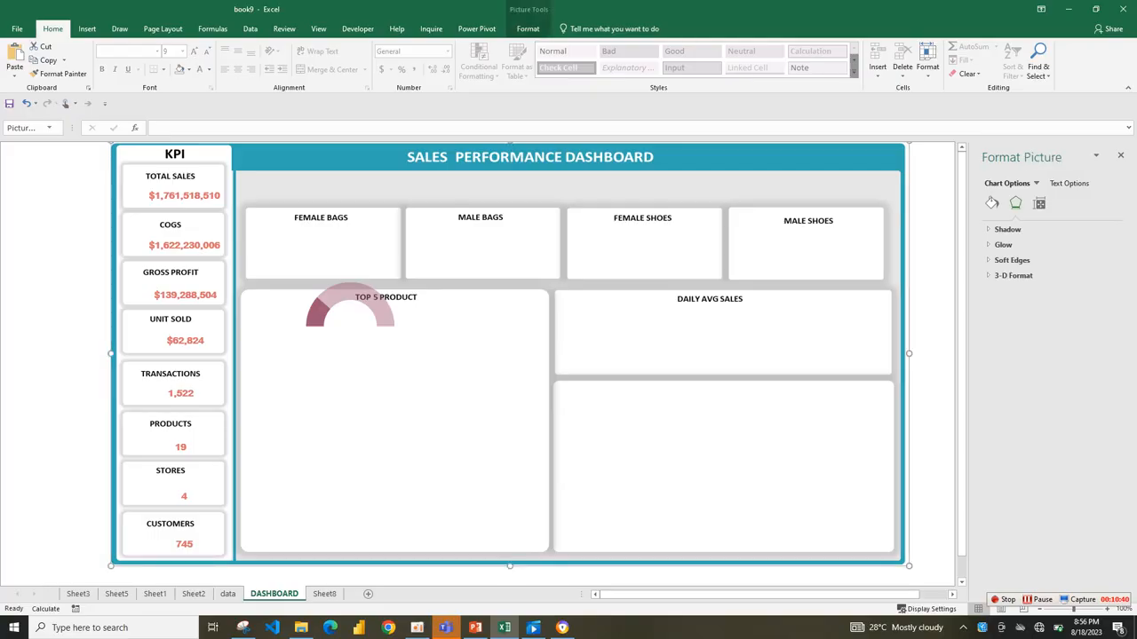
key(ctrl+z)
click(379, 308)
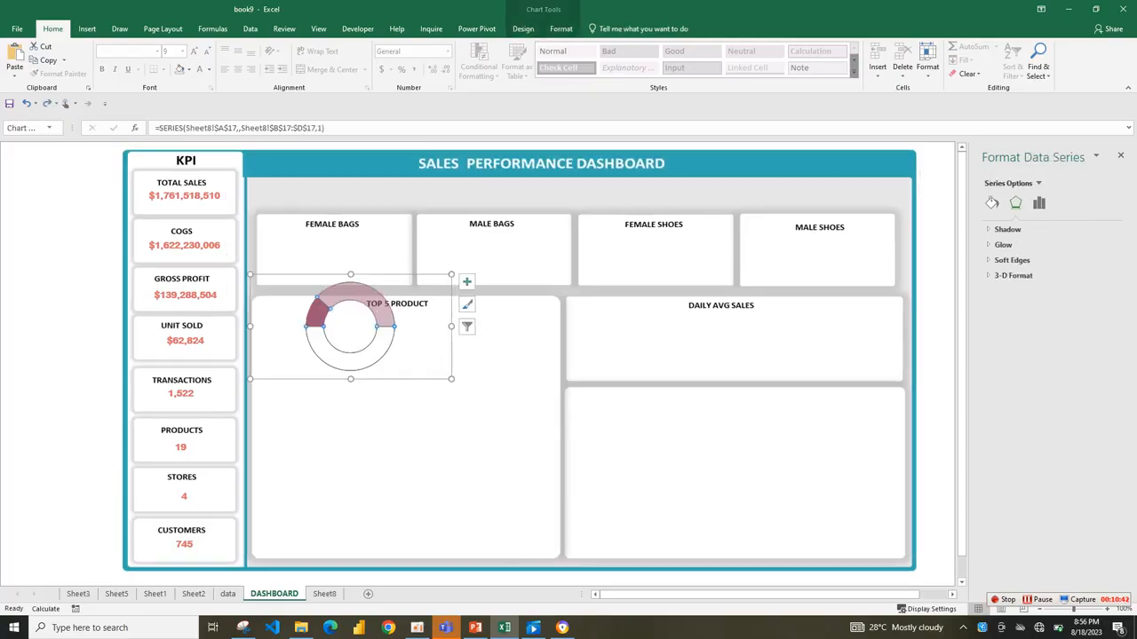
drag(454, 382, 453, 376)
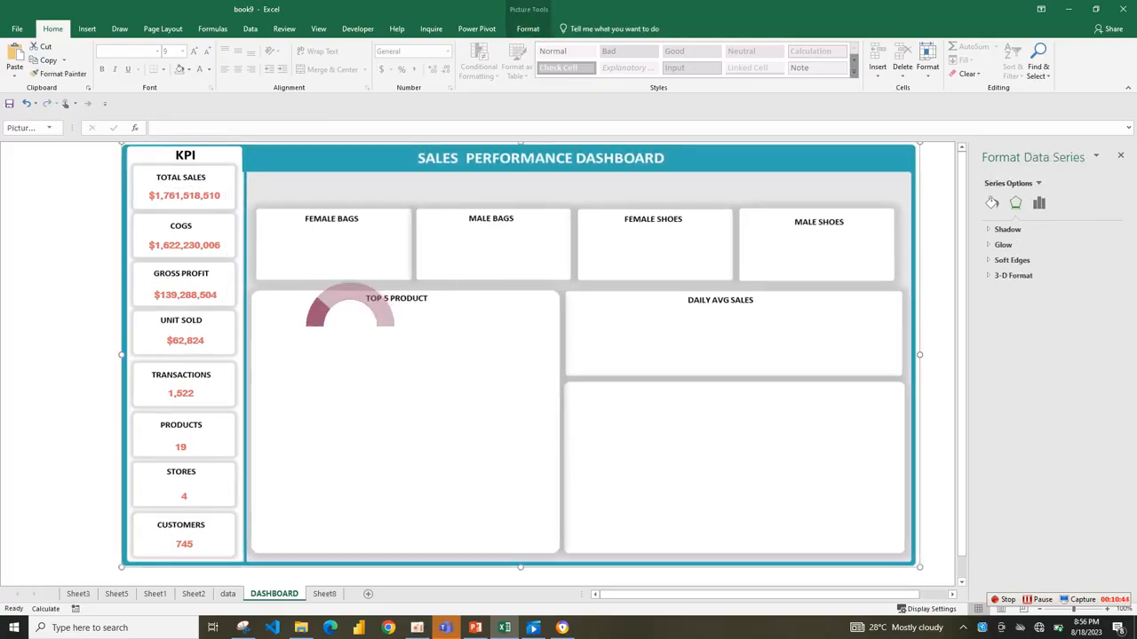
key(ctrl+z)
Move the reduced gauge into the Female Bags card so the half-circle sits under the card's title.
click(380, 308)
drag(451, 379, 398, 316)
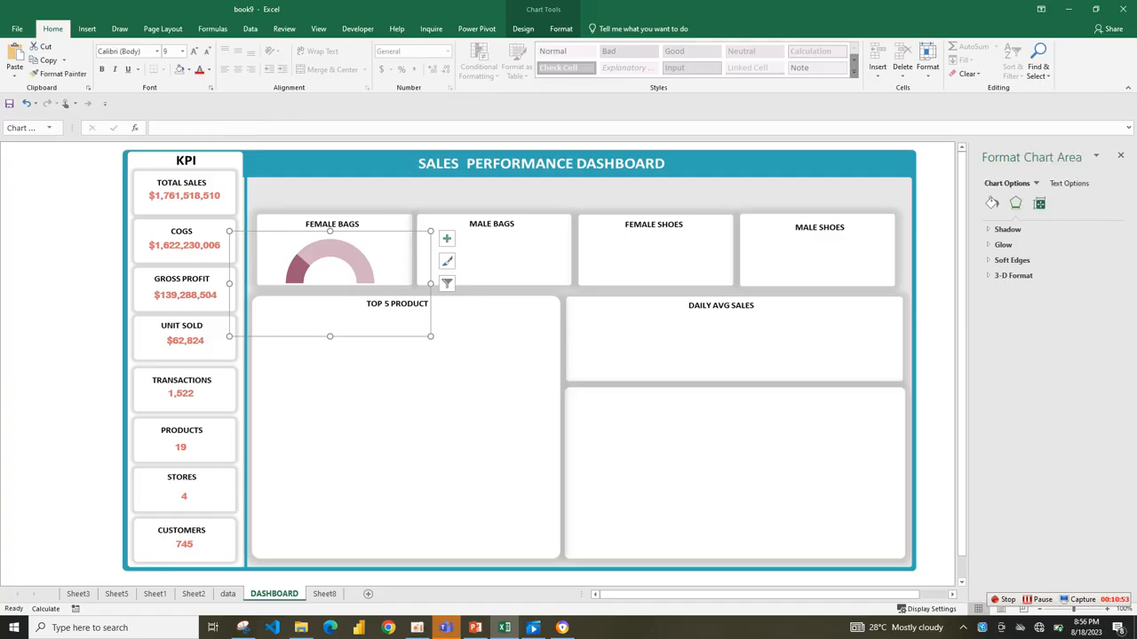
Slightly increase the doughnut hole size of the Female Bags gauge to make its ring thinner.
click(1039, 203)
click(1011, 244)
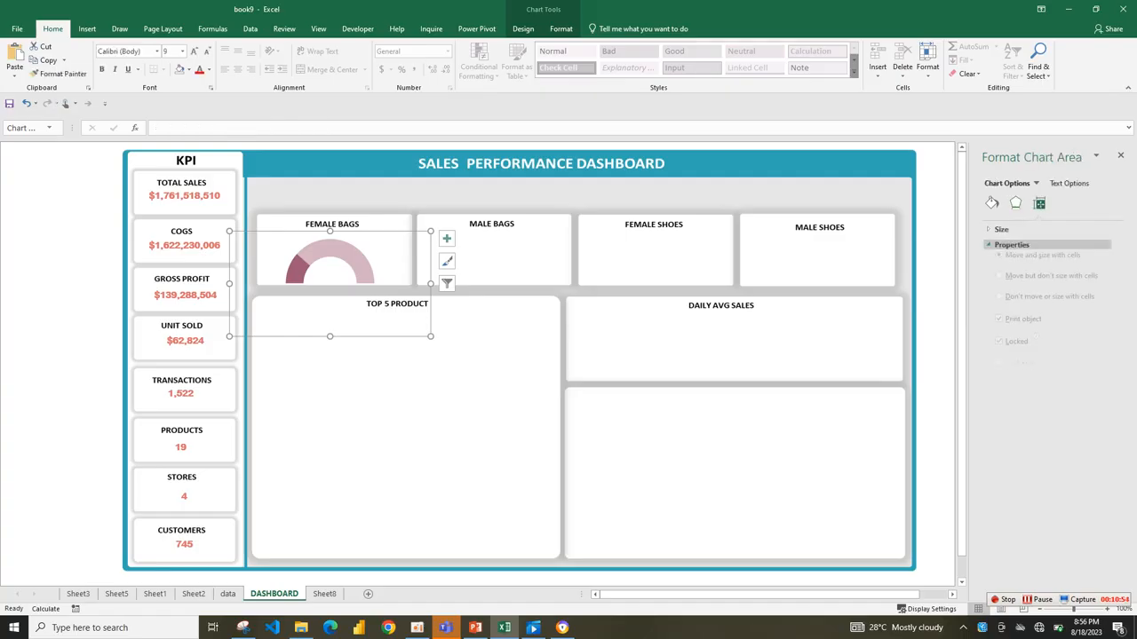
click(991, 203)
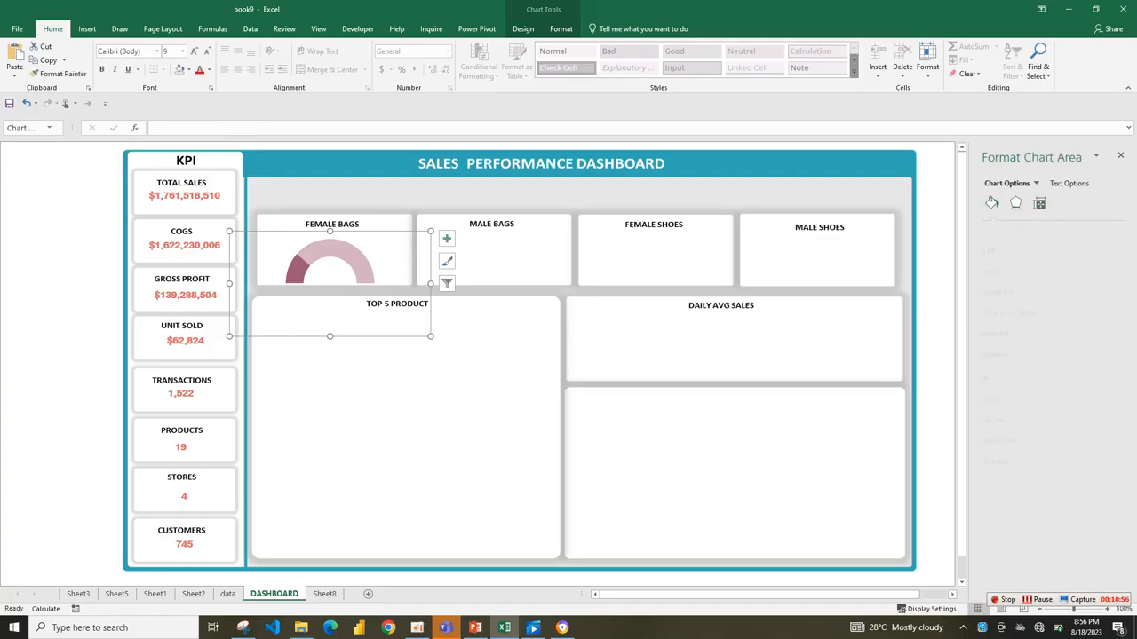
click(354, 258)
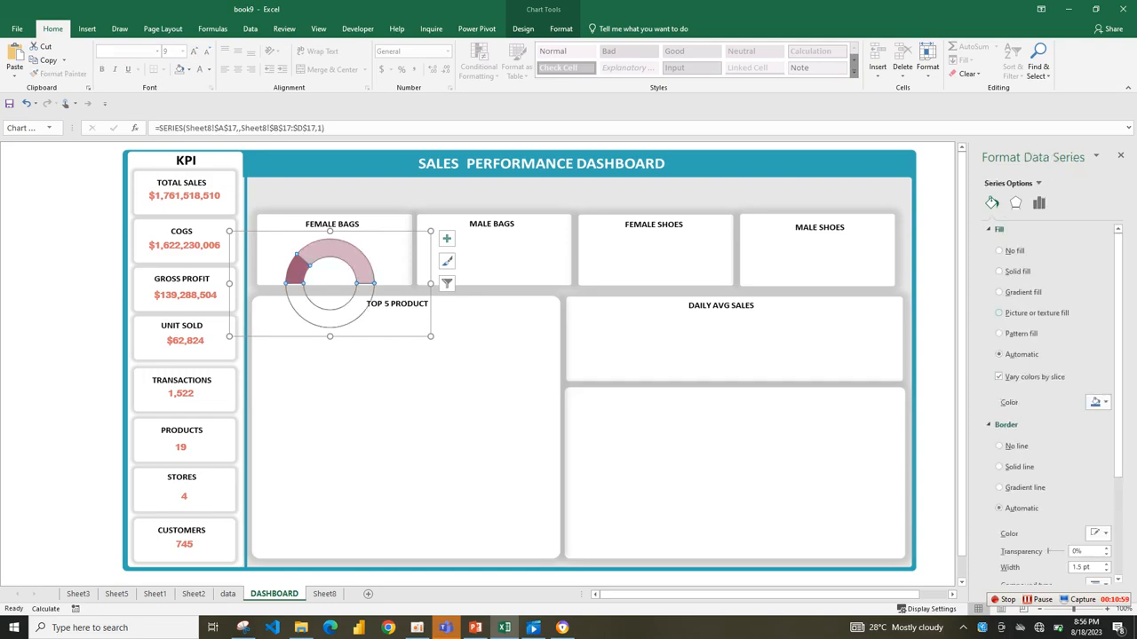
click(1039, 202)
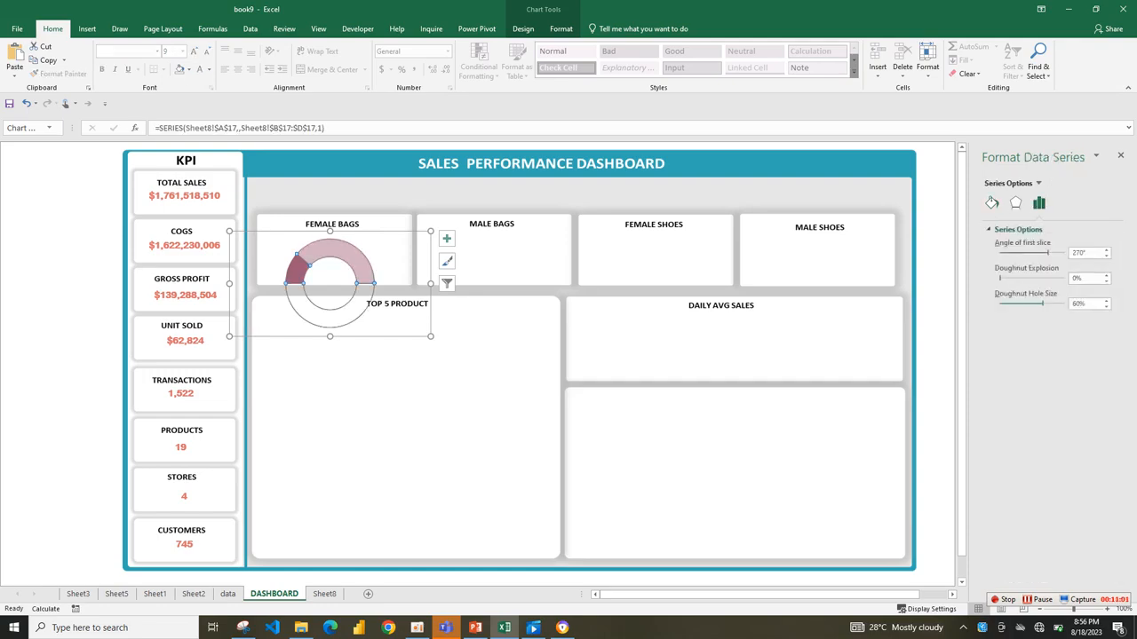
drag(1034, 304, 1044, 304)
click(657, 435)
Slightly reduce the Female Bags gauge chart's height from its upper edge, leaving more room under the card title.
click(354, 256)
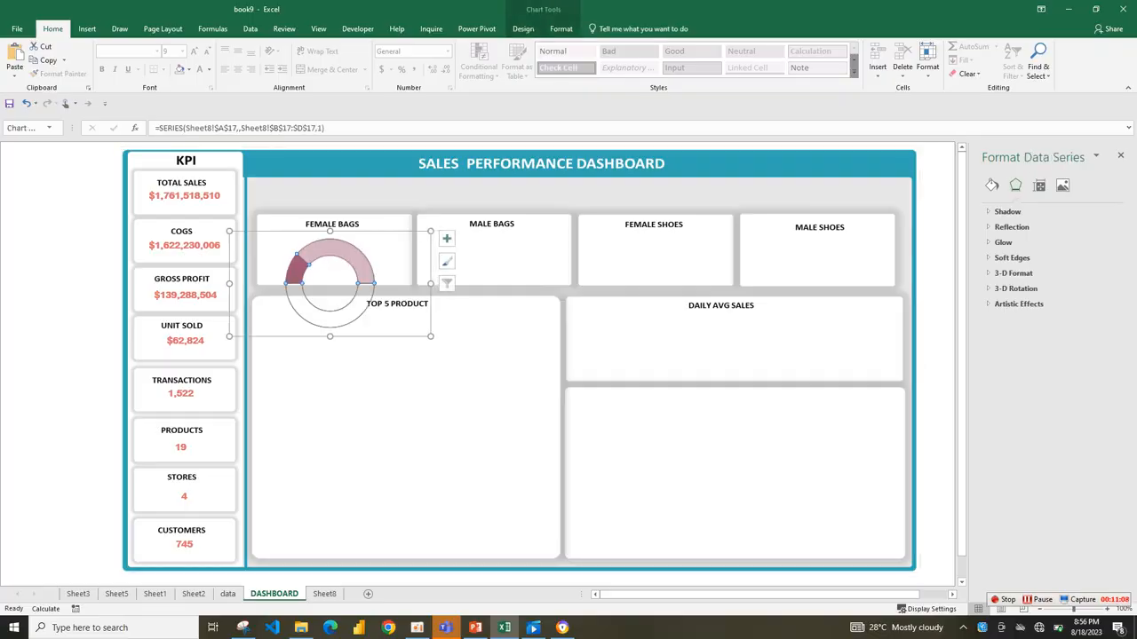
drag(330, 231, 330, 238)
click(497, 409)
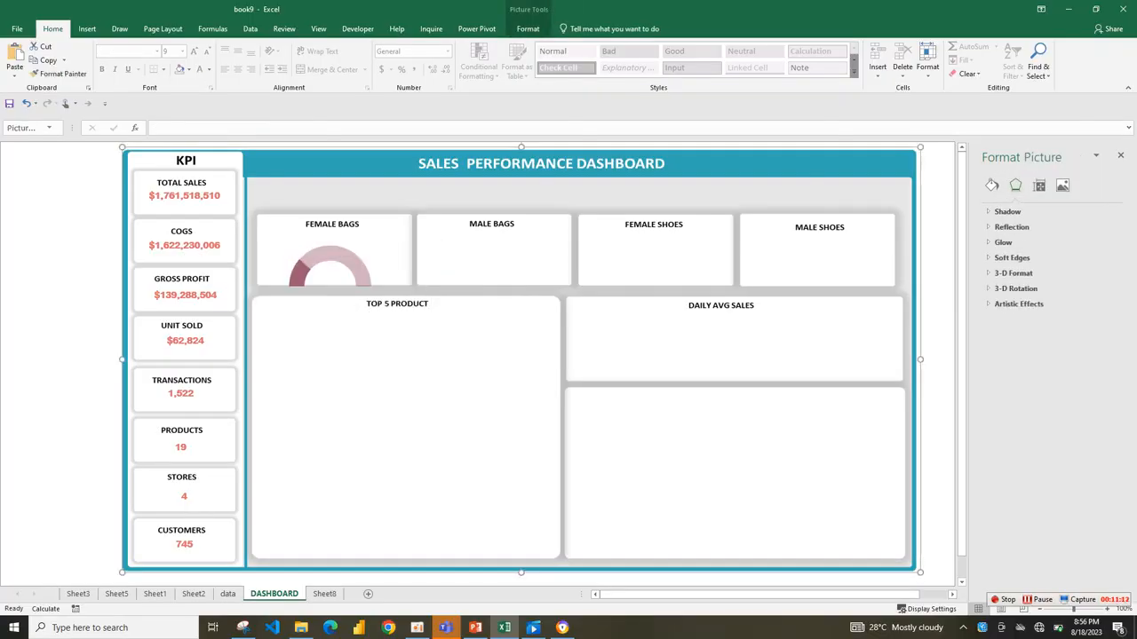
click(354, 260)
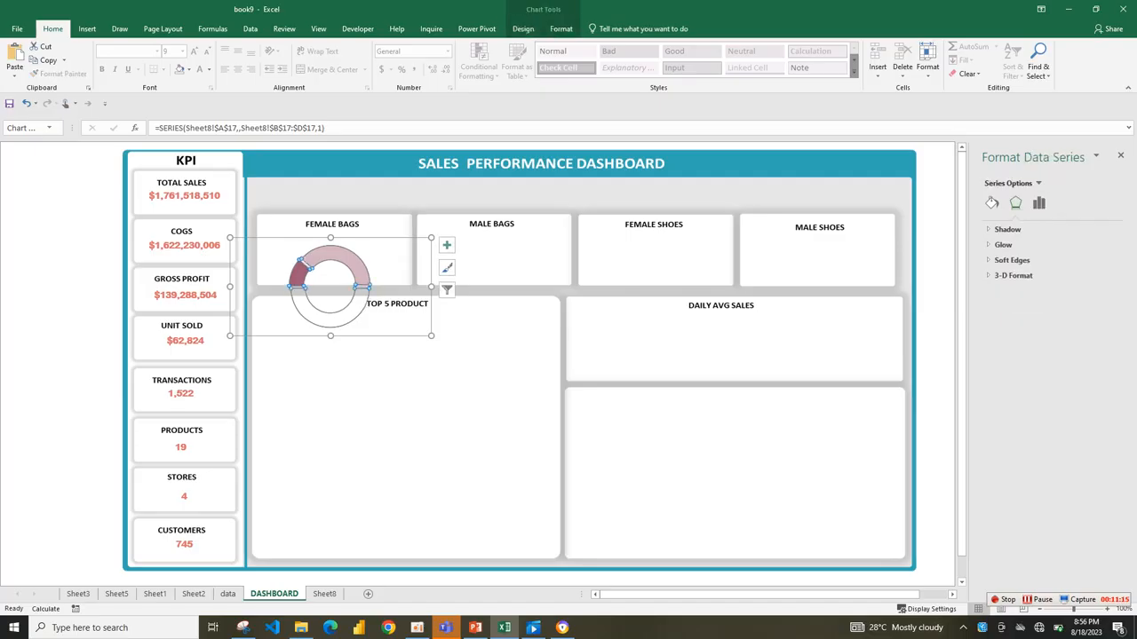
click(368, 270)
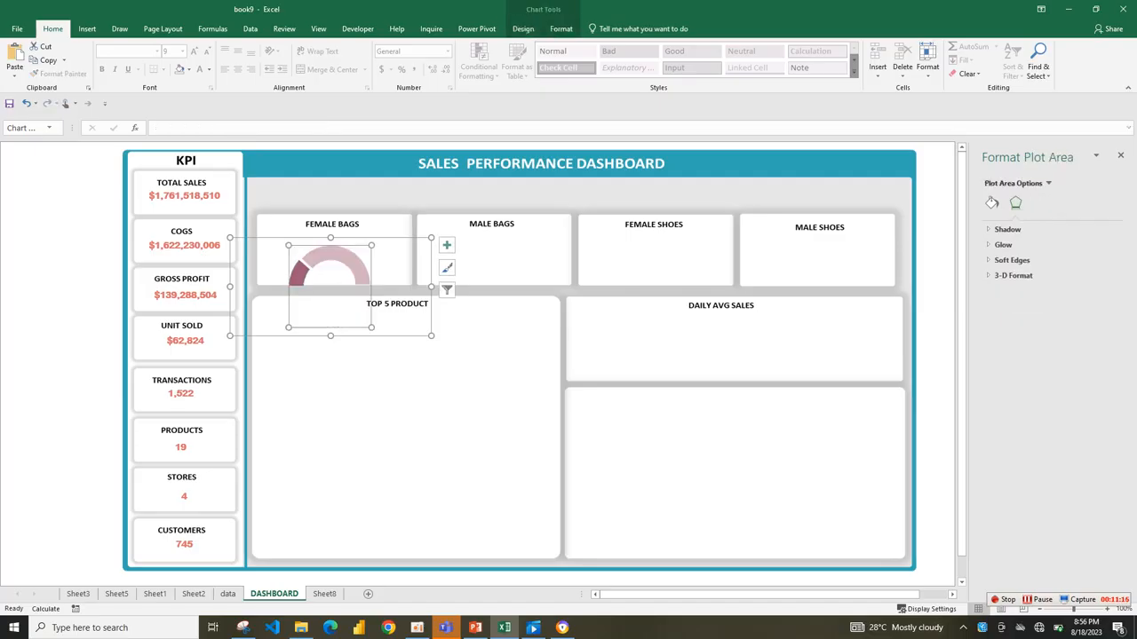
click(491, 355)
click(357, 266)
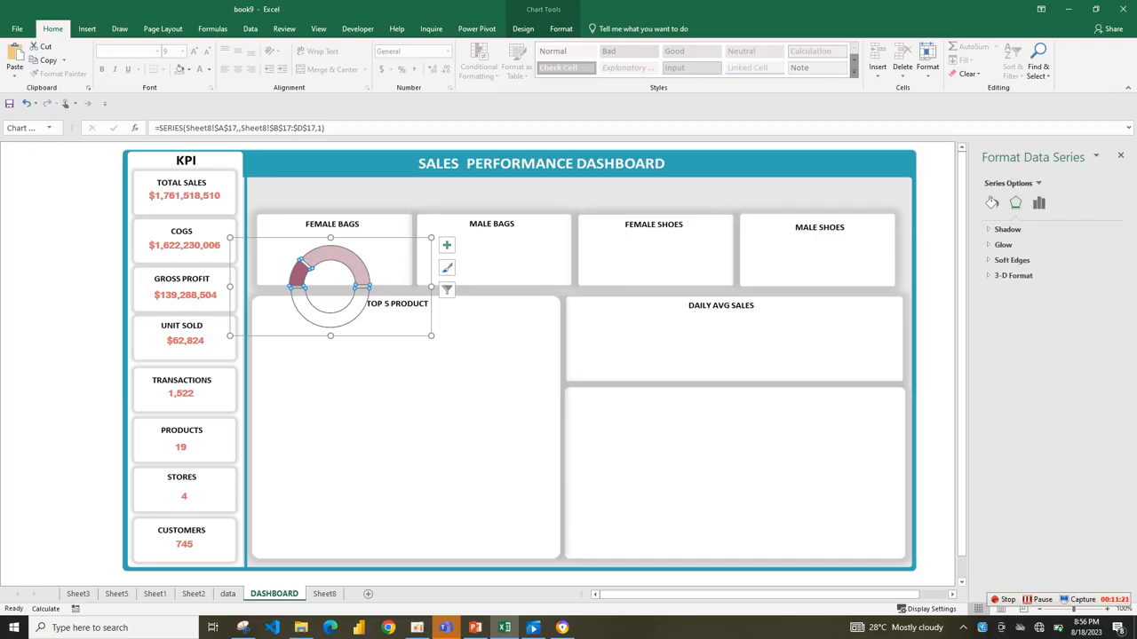
click(480, 342)
click(355, 264)
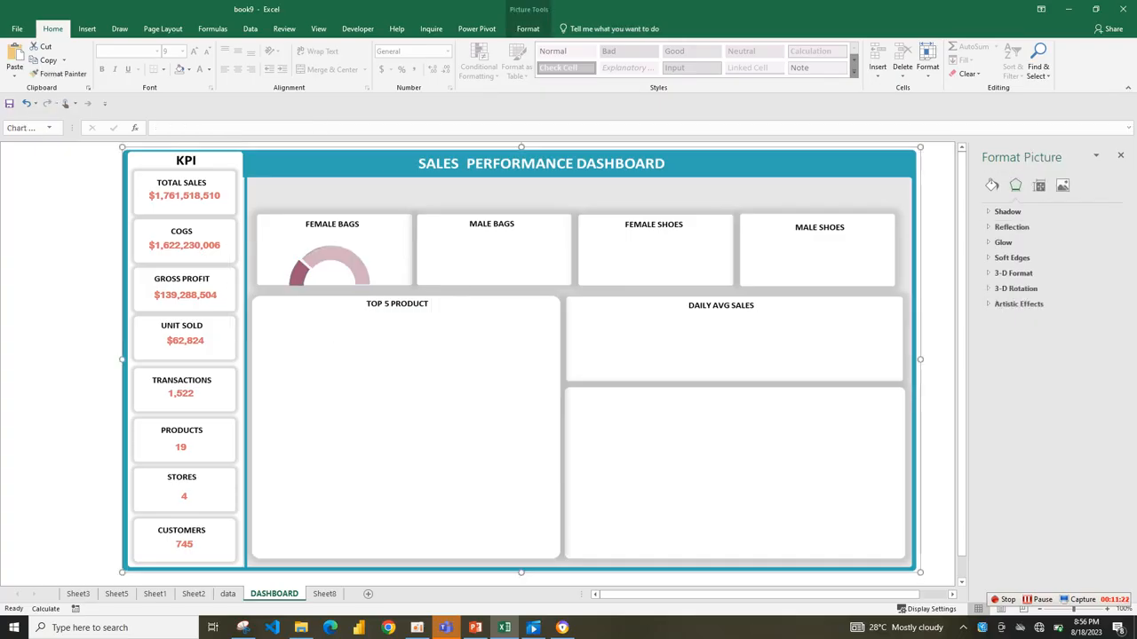
click(332, 320)
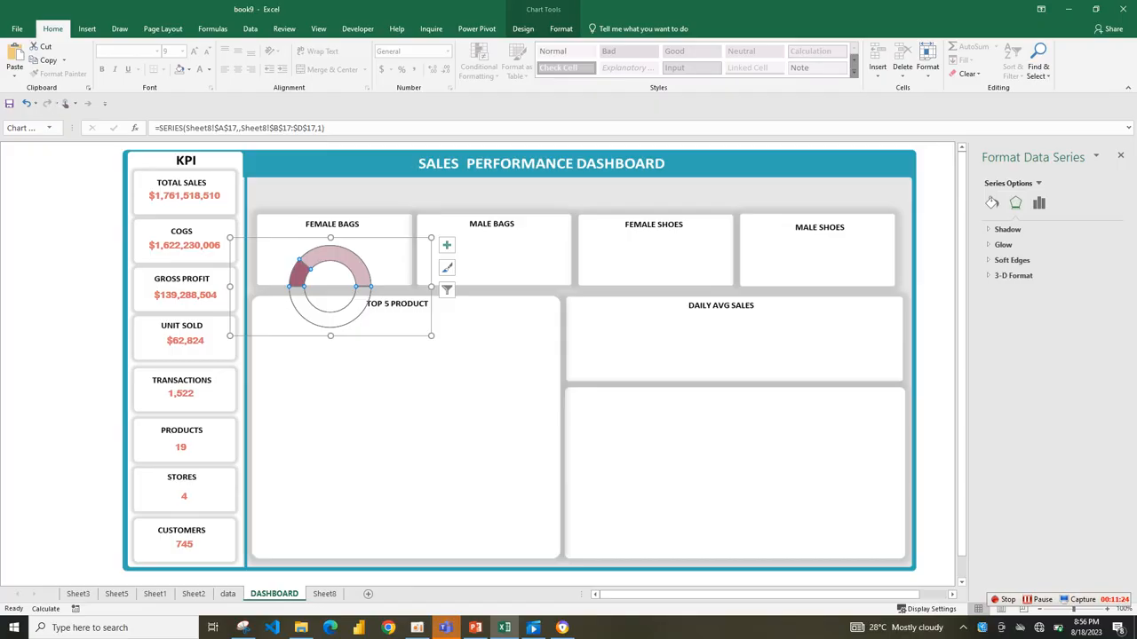
Nudge the gauge chart slightly upward so the half-circle fits fully inside the Female Bags card.
click(479, 342)
click(355, 266)
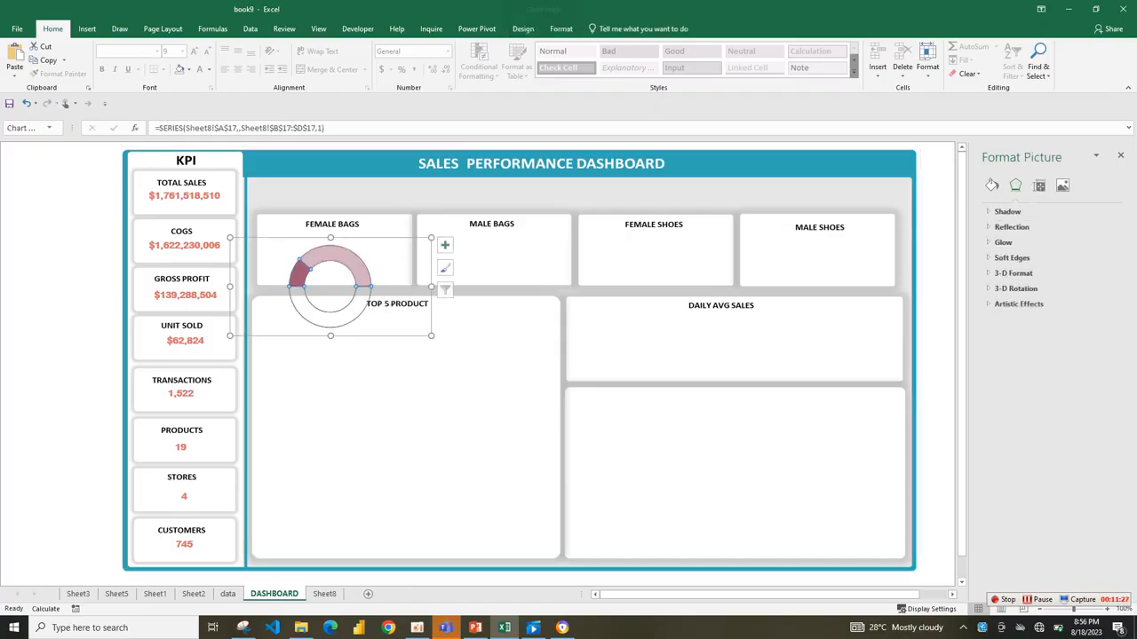
drag(429, 291, 432, 286)
Duplicate the Stores value text box and place the copy below the Top 5 Product title.
click(185, 498)
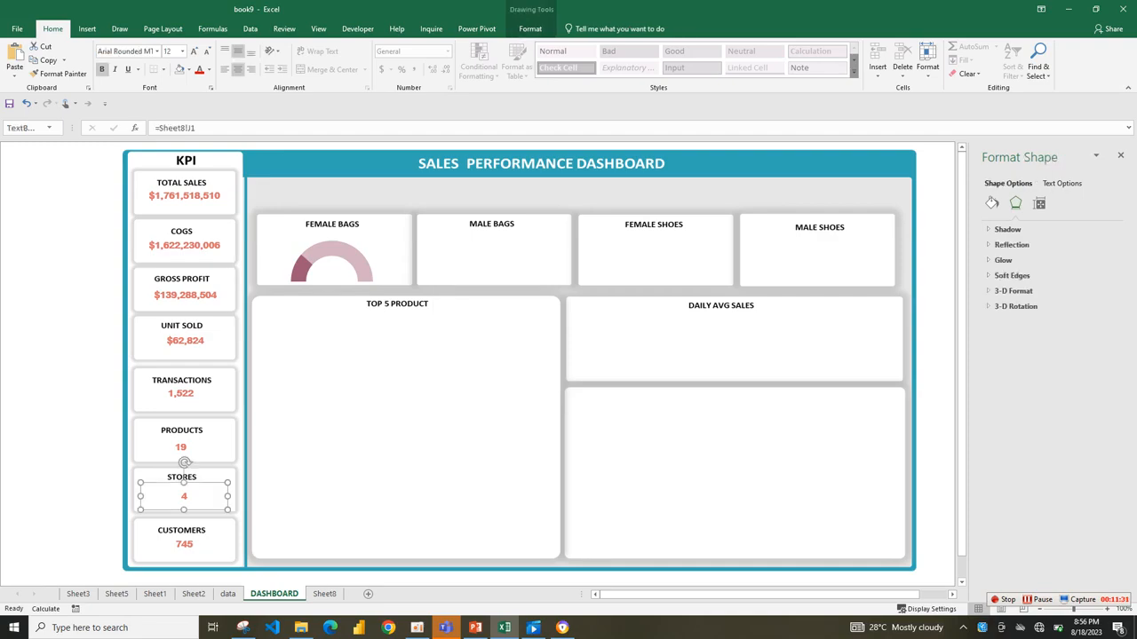
ctrl+click(355, 355)
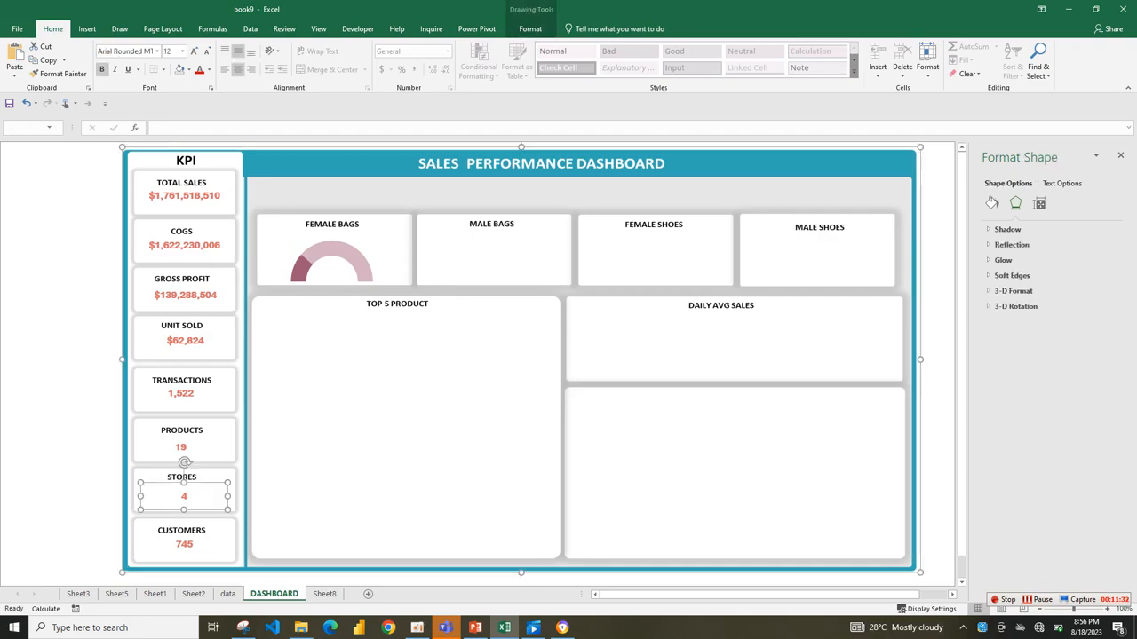
key(ctrl+v)
drag(165, 160, 341, 345)
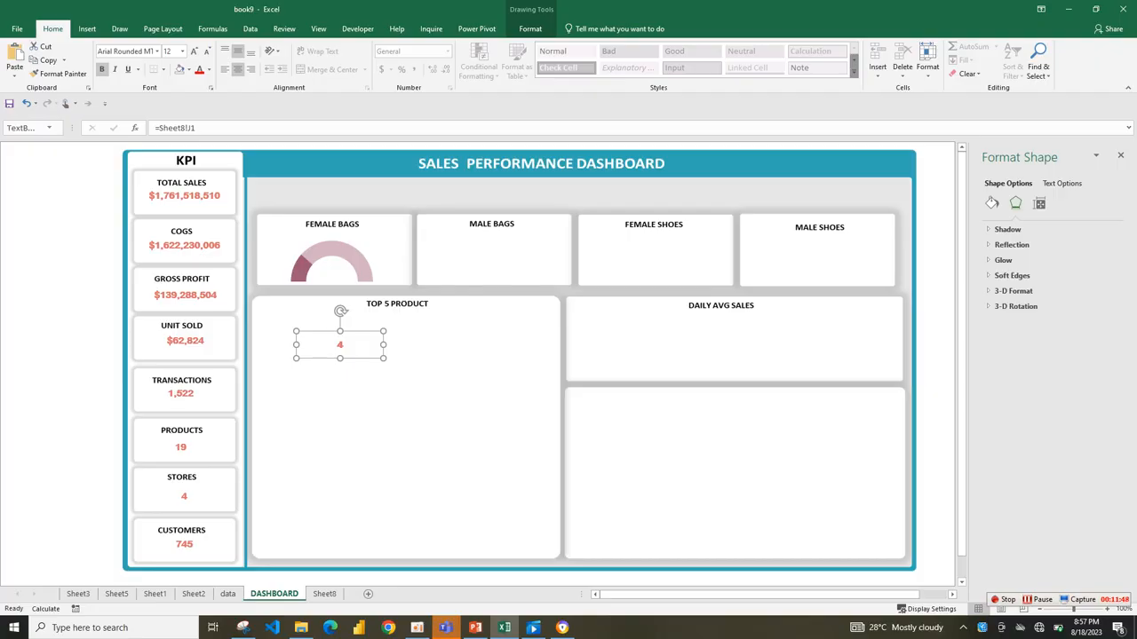
Place two further copies of the value text box on the Female Bags card, one inside the gauge's arc and one just above it.
drag(384, 359, 352, 389)
click(340, 345)
drag(339, 345, 328, 273)
drag(352, 390, 327, 233)
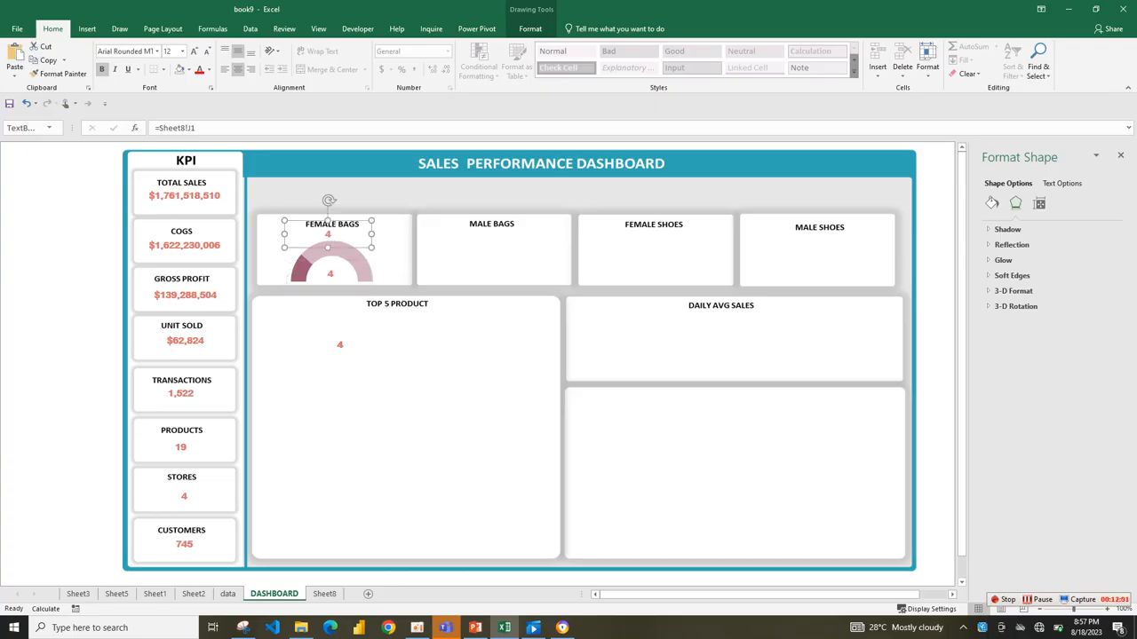
click(349, 366)
click(327, 234)
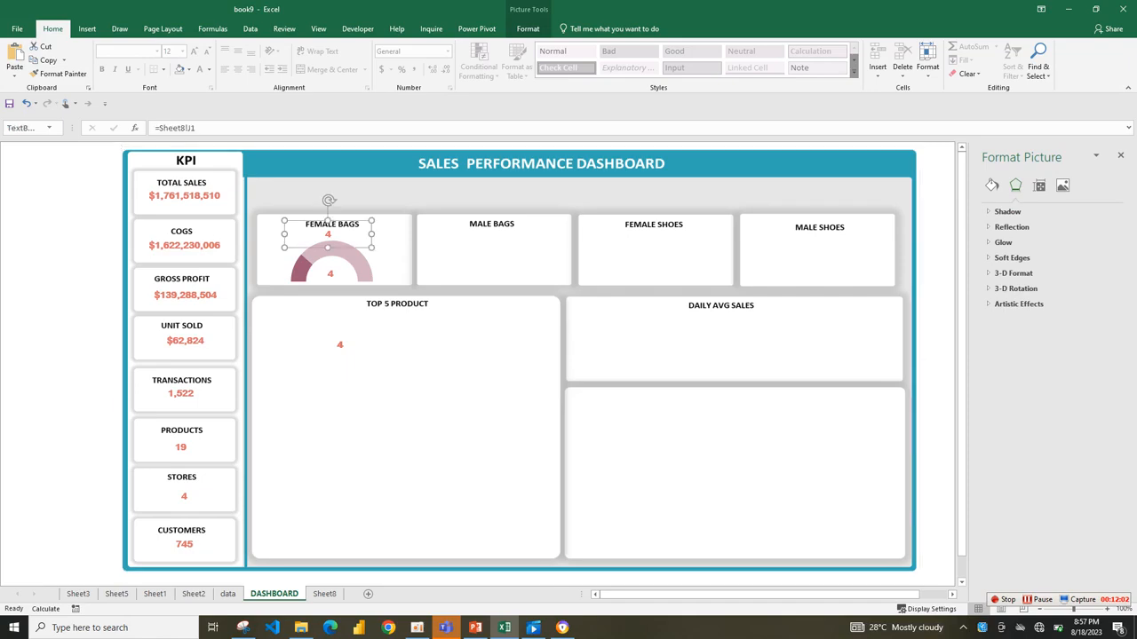
drag(328, 234, 329, 235)
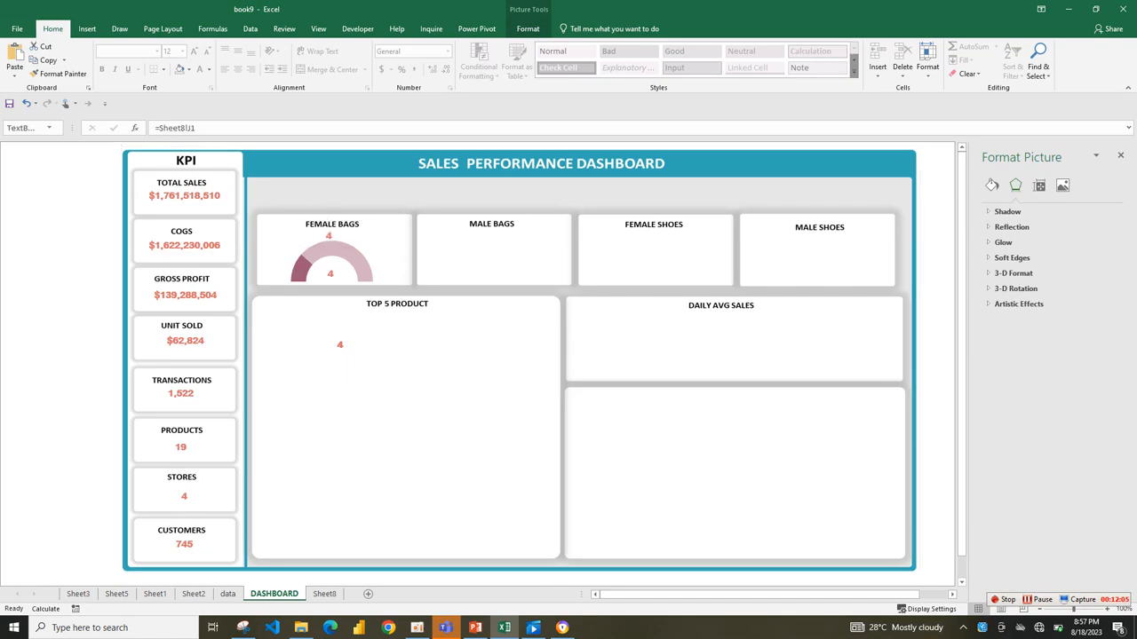
Delete the spare value text box copies below the Top 5 Product title.
click(330, 273)
click(339, 344)
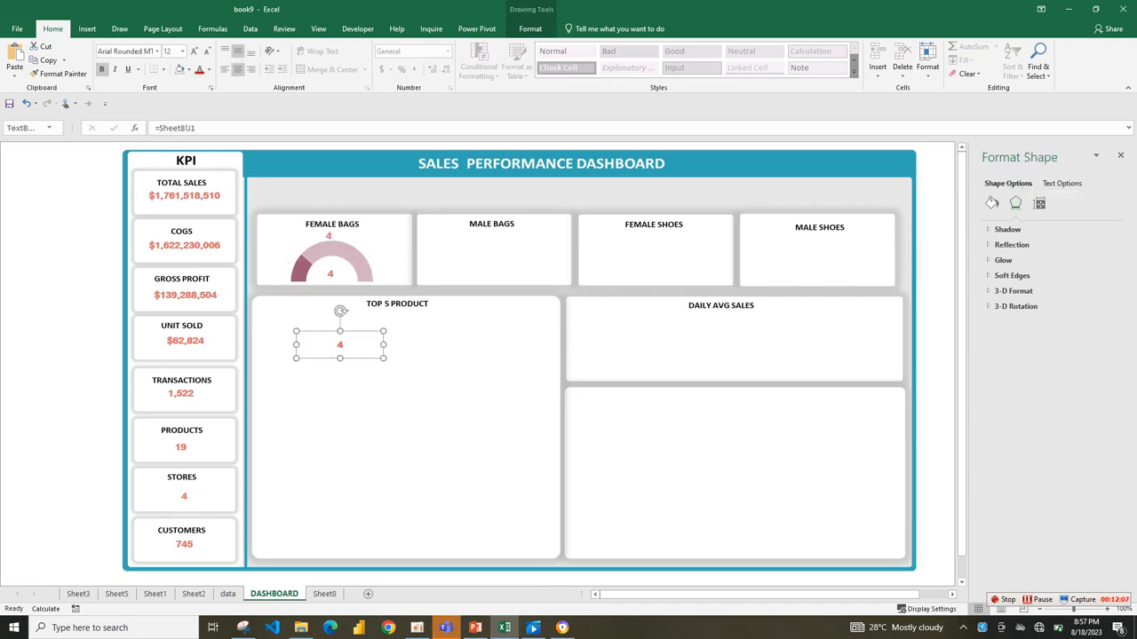
click(59, 259)
click(340, 345)
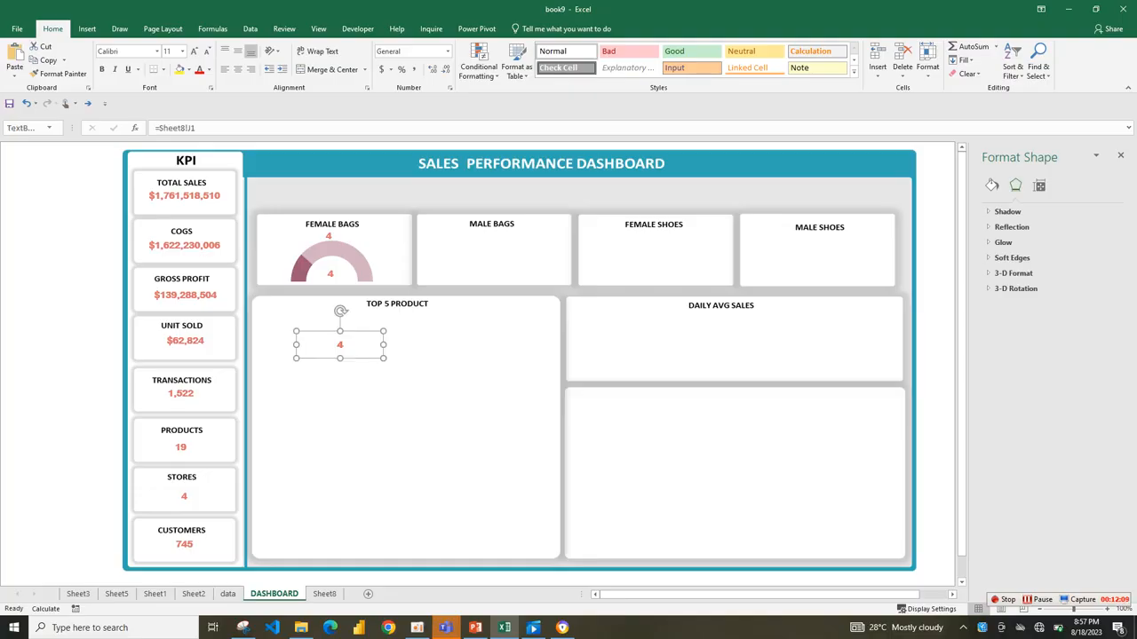
click(59, 260)
click(340, 345)
drag(339, 344, 366, 376)
key(Delete)
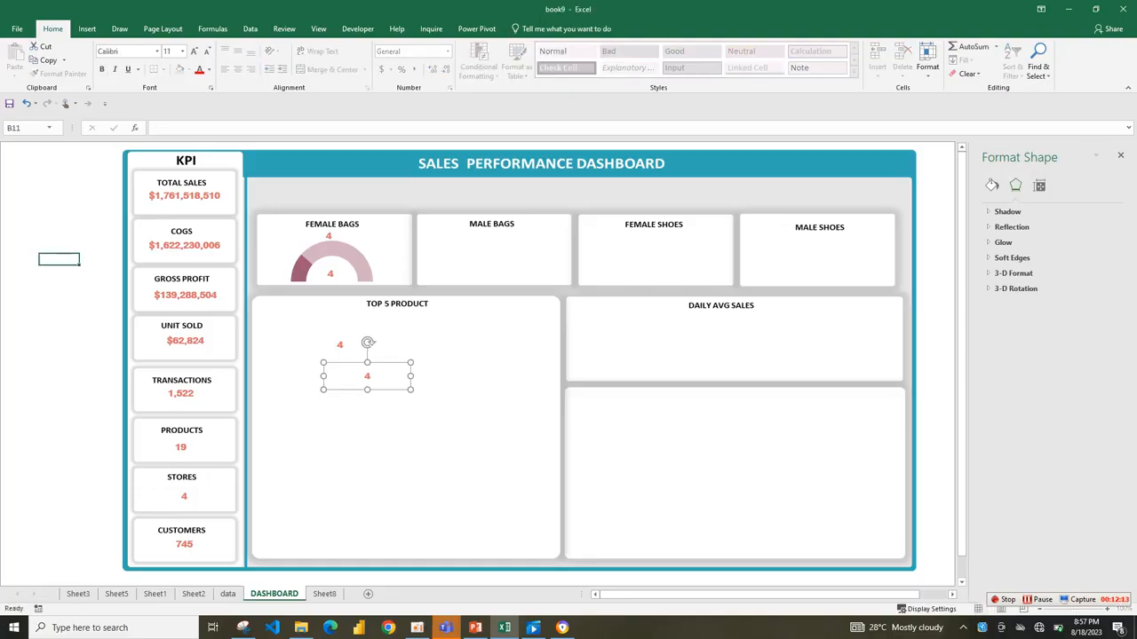
click(340, 344)
key(Delete)
text(\)
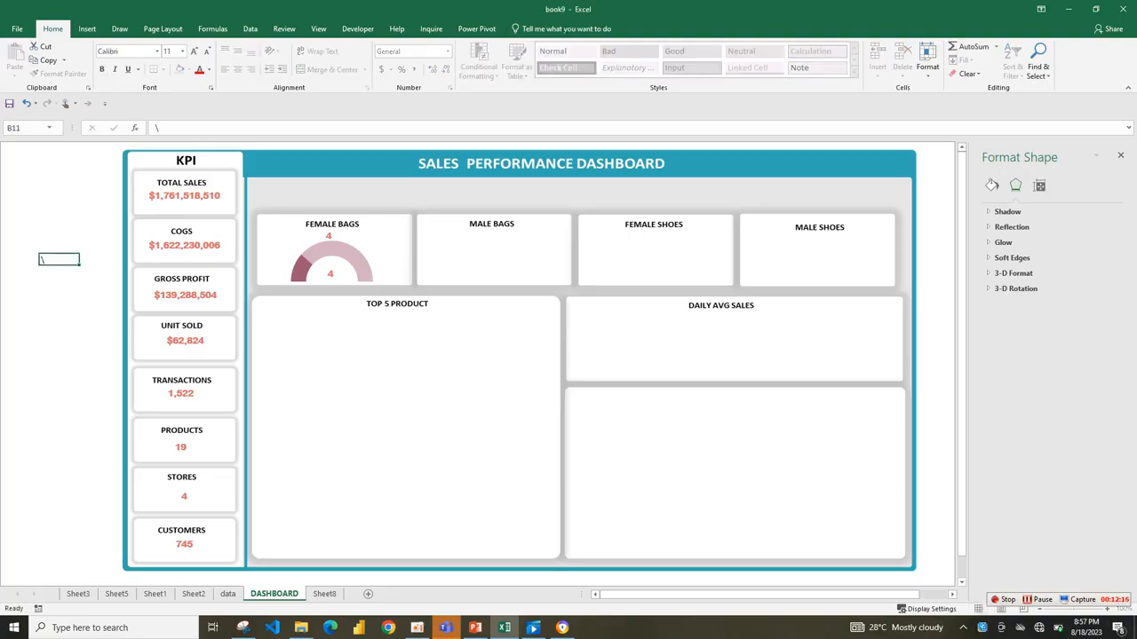
Shrink the Female Bags gauge chart slightly from its upper edge to make room for the value label above the arc.
click(331, 274)
click(347, 252)
drag(332, 233, 332, 242)
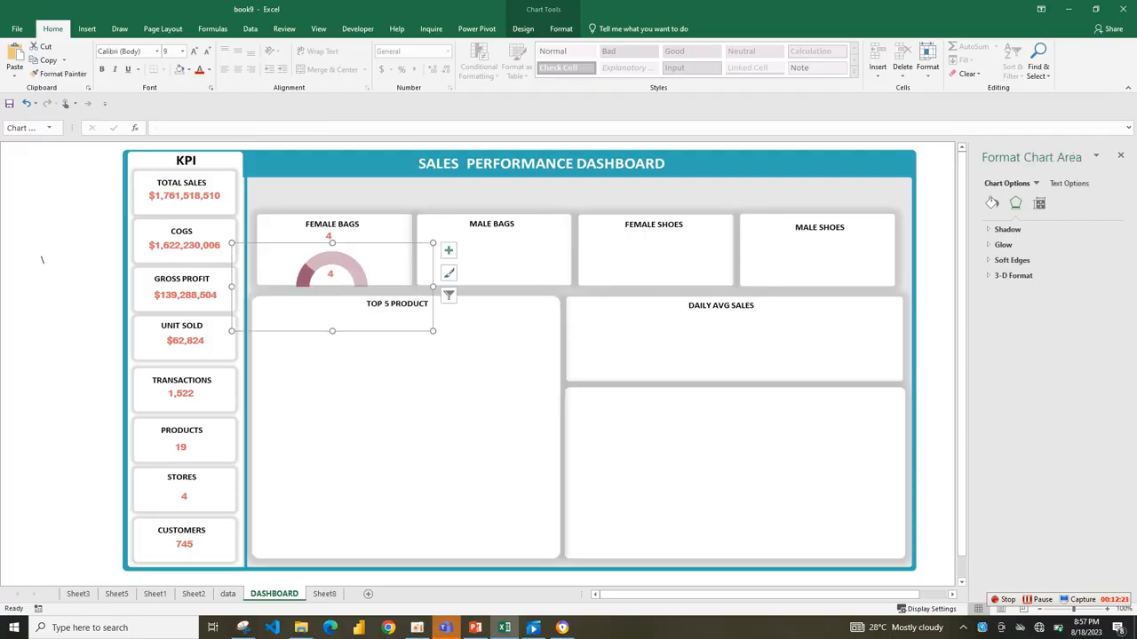
Try to link the value text box above the Female Bags gauge to that category's sales total on Sheet8.
click(329, 236)
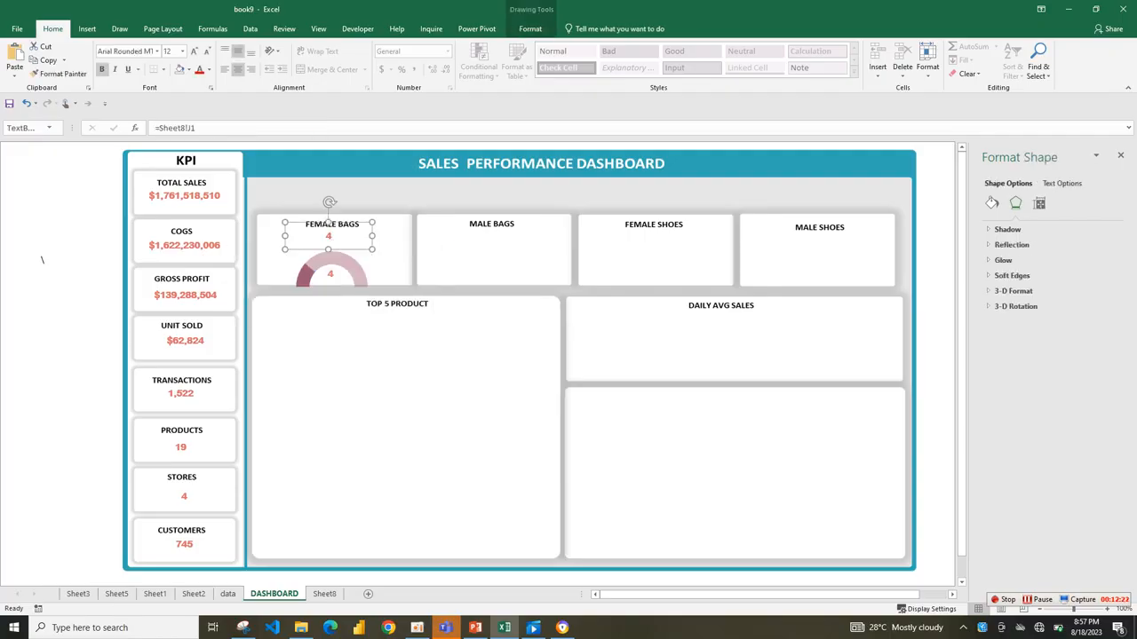
drag(197, 128, 189, 128)
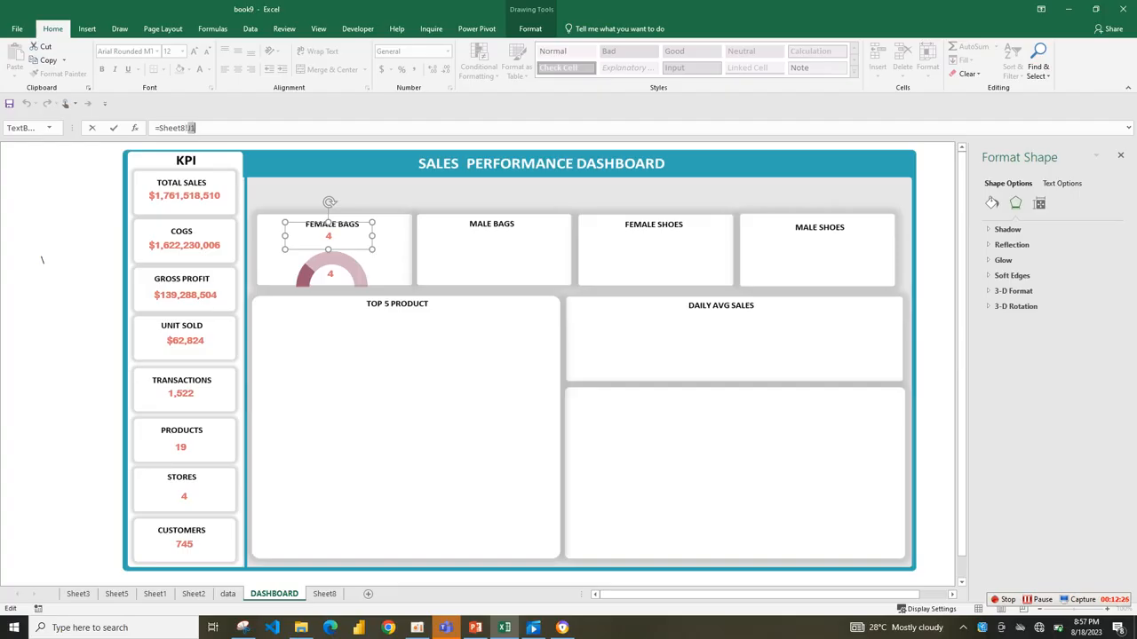
click(324, 594)
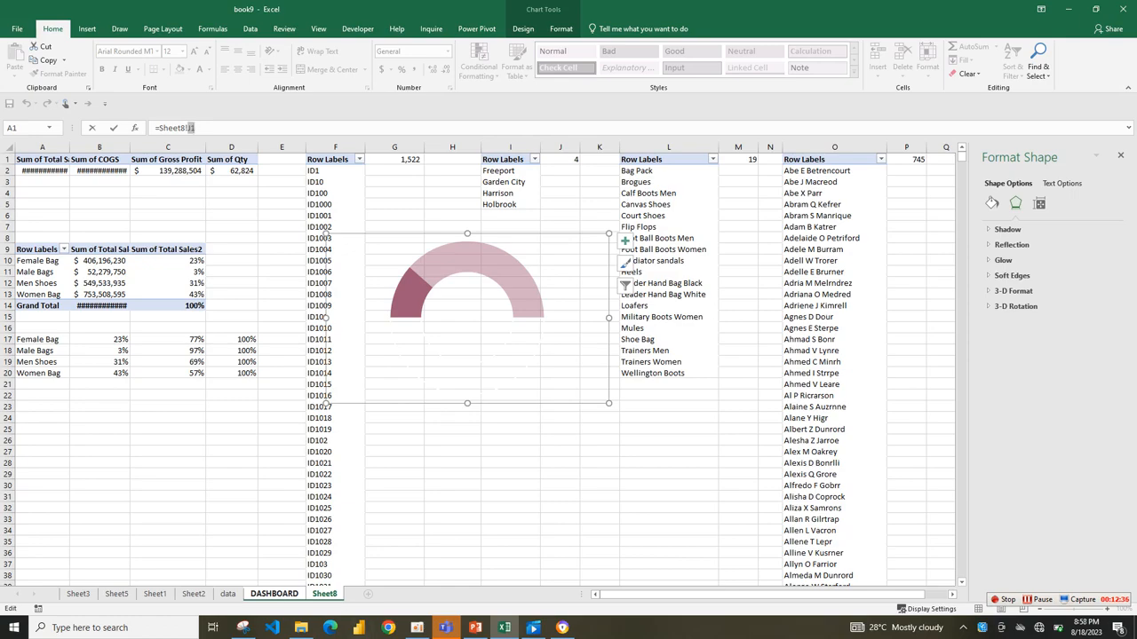
click(227, 593)
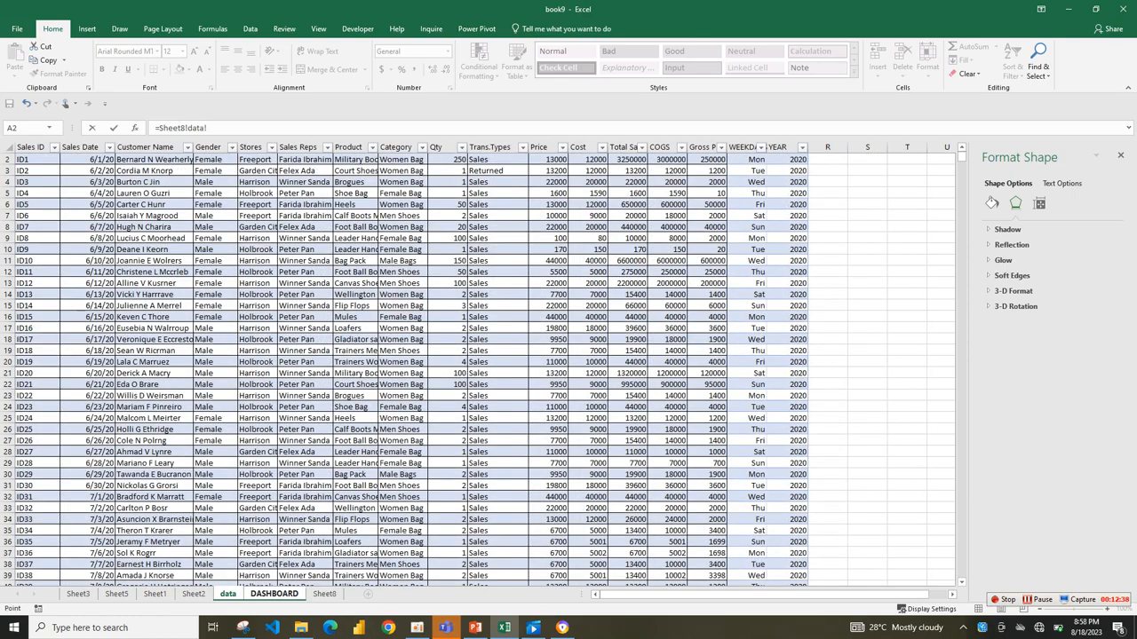
click(275, 594)
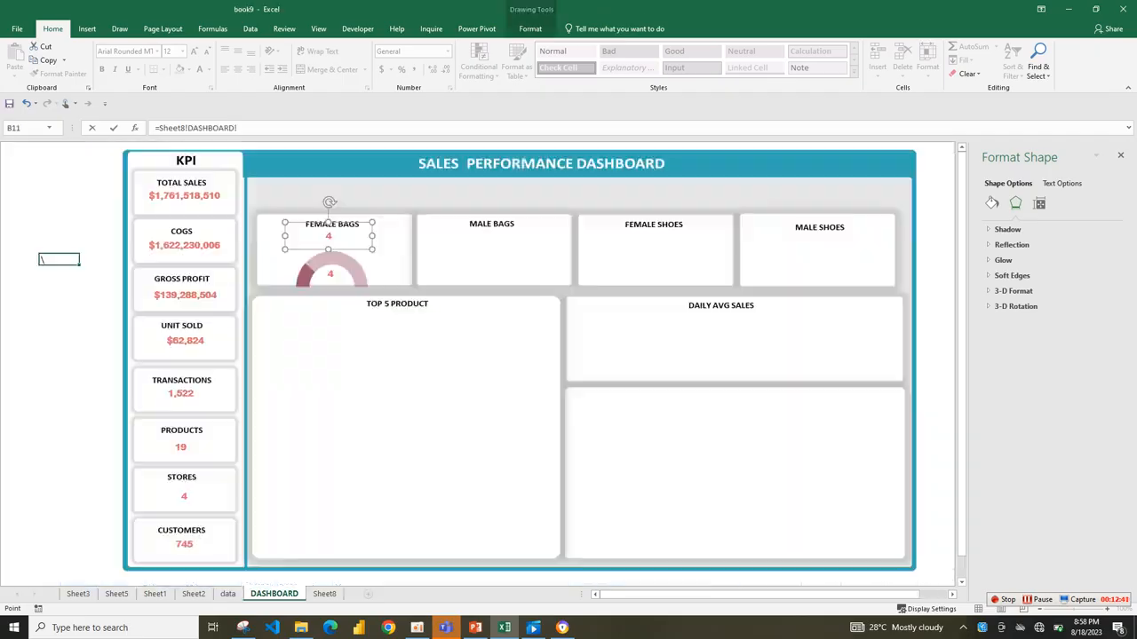
key(shift+Left)
key(shift+Left)
key(shift+Left)
key(shift+Left)
key(shift+Left)
key(shift+Left)
key(shift+Left)
key(shift+Left)
key(shift+Left)
key(shift+Left)
key(Left)
text(10)
key(Return)
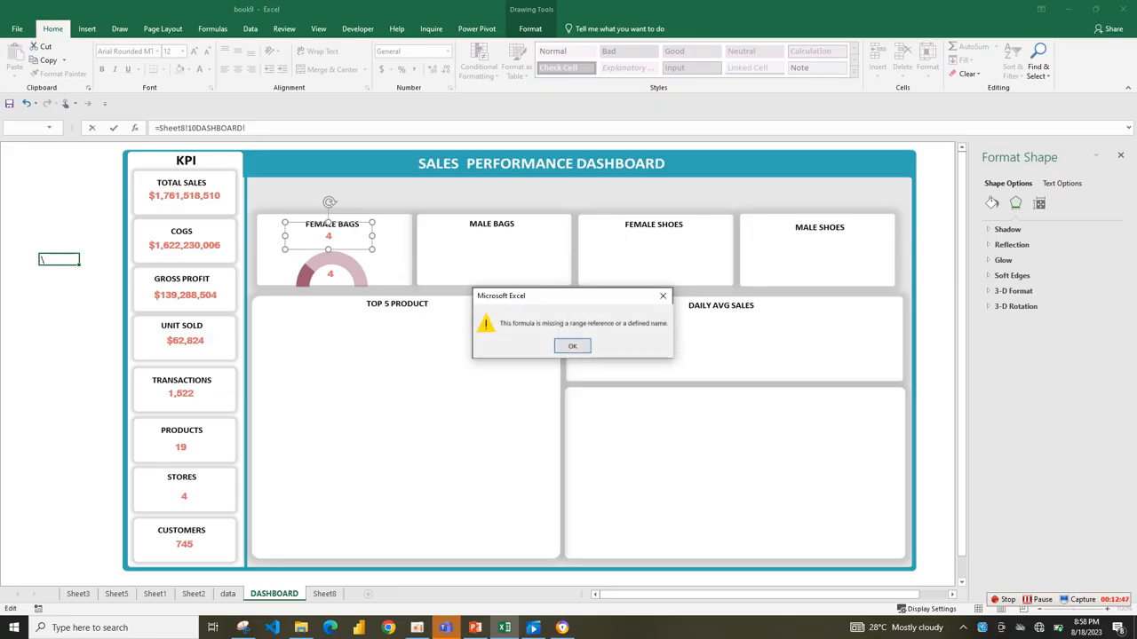
key(Return)
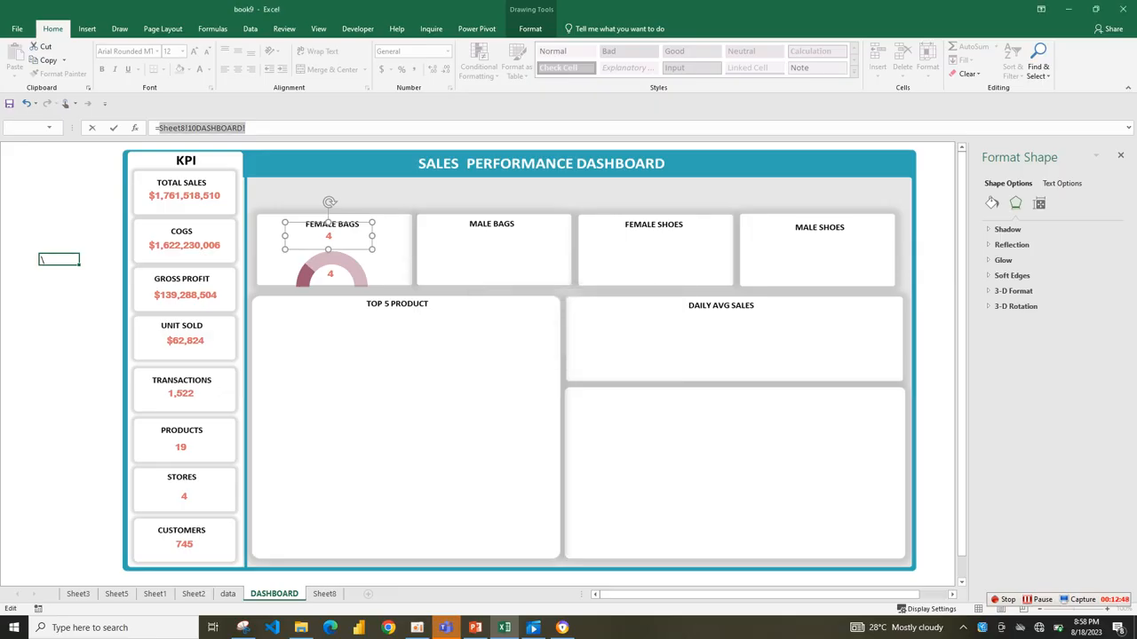
Link the text box above the Female Bags gauge to cell B10 with the formula =Sheet8!B10.
key(Right)
key(ctrl+shift+Left)
key(BackSpace)
text(B10)
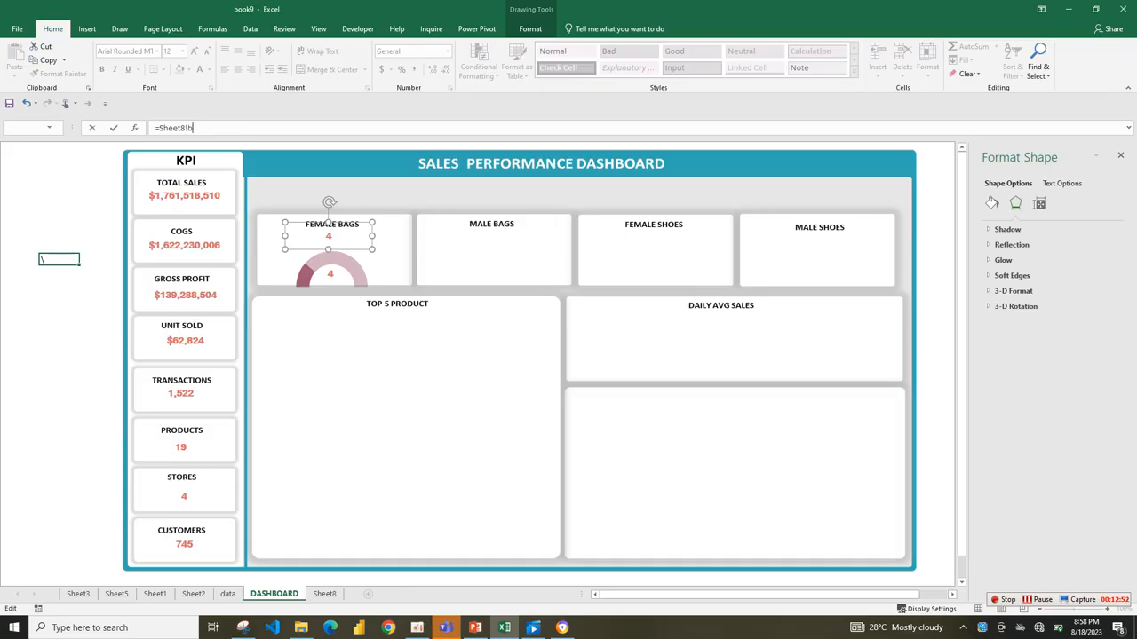
key(Return)
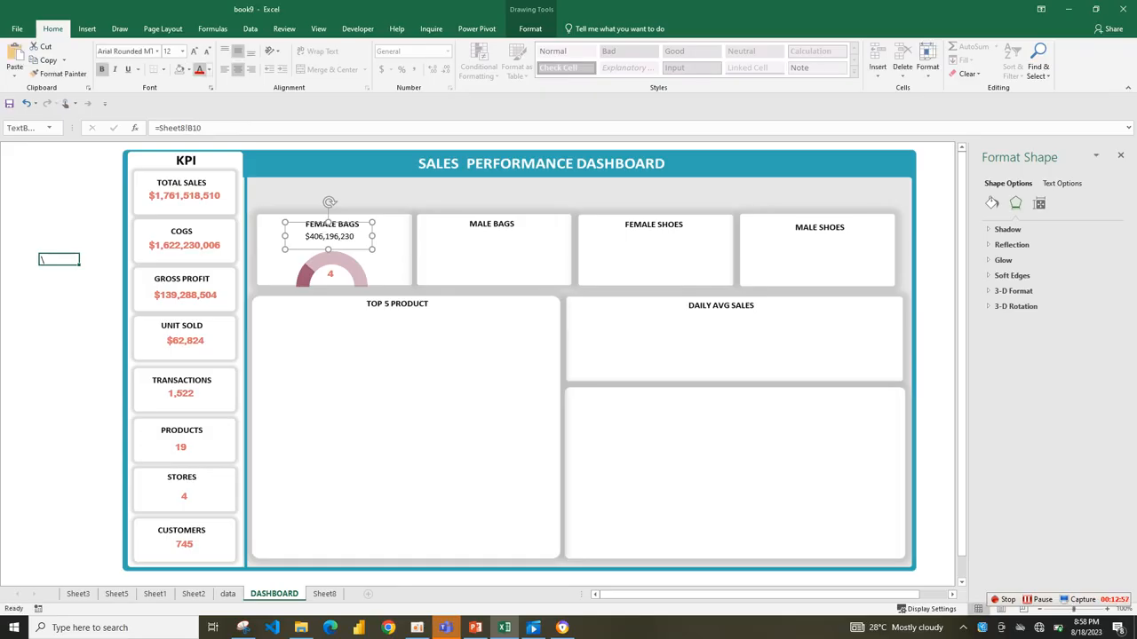
Recolor the sales amount on the Female Bags card maroon to match its gauge.
click(188, 69)
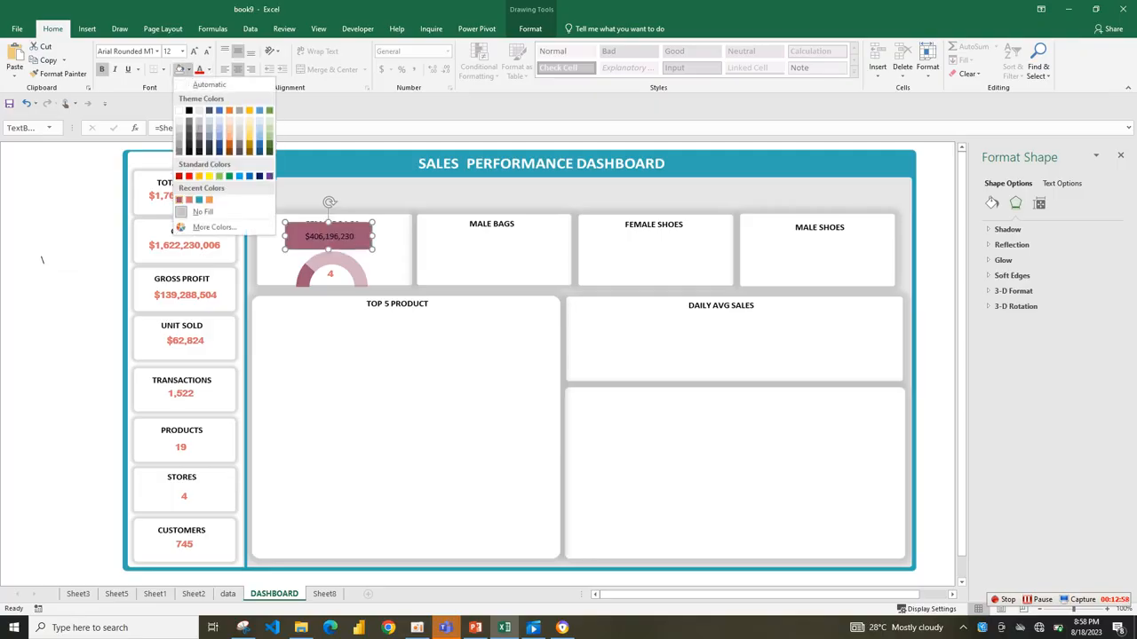
click(211, 69)
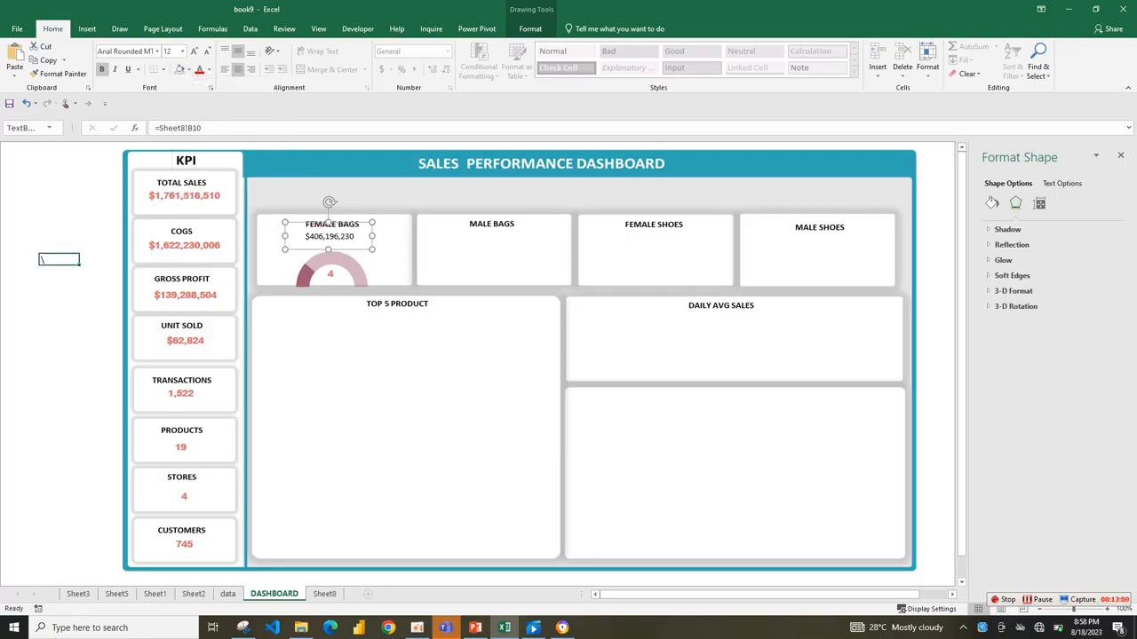
click(388, 254)
click(330, 237)
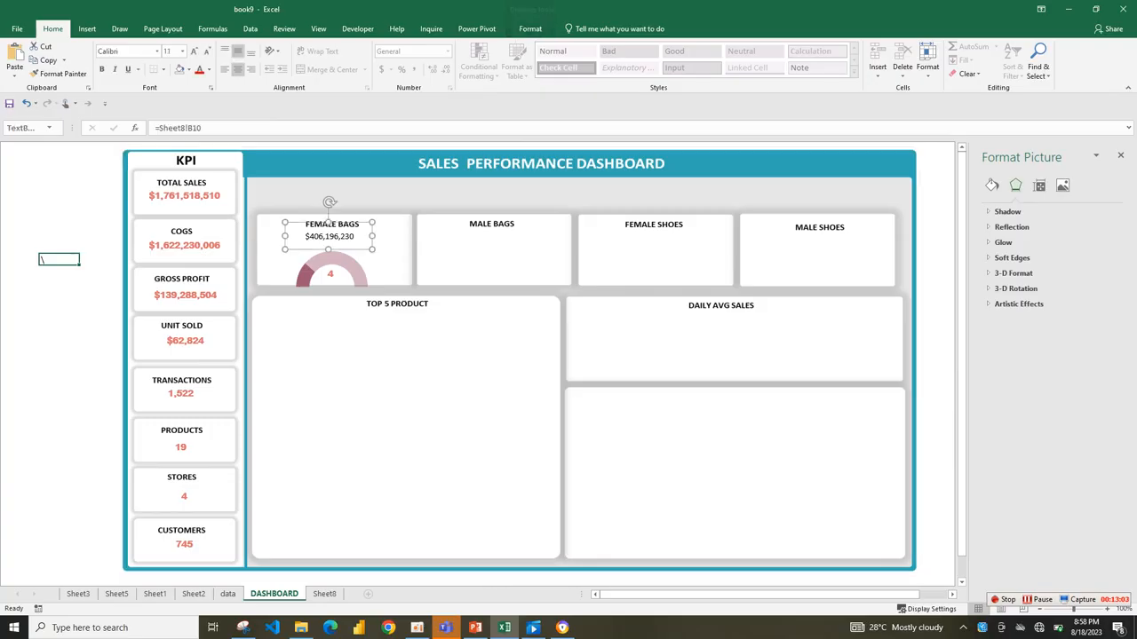
double_click(329, 237)
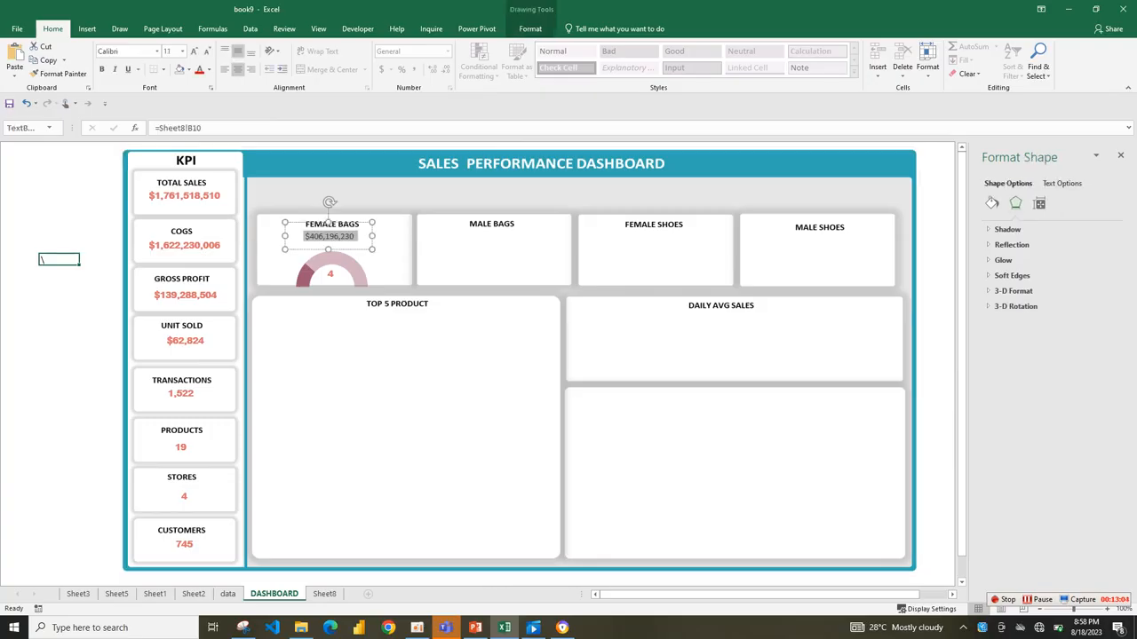
click(209, 70)
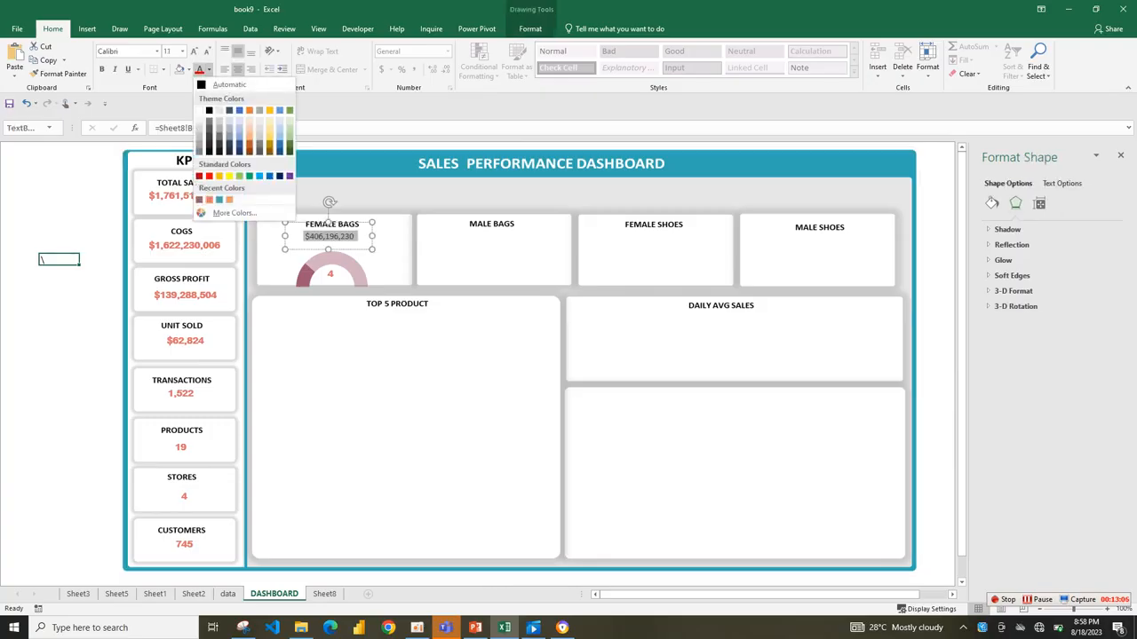
click(209, 199)
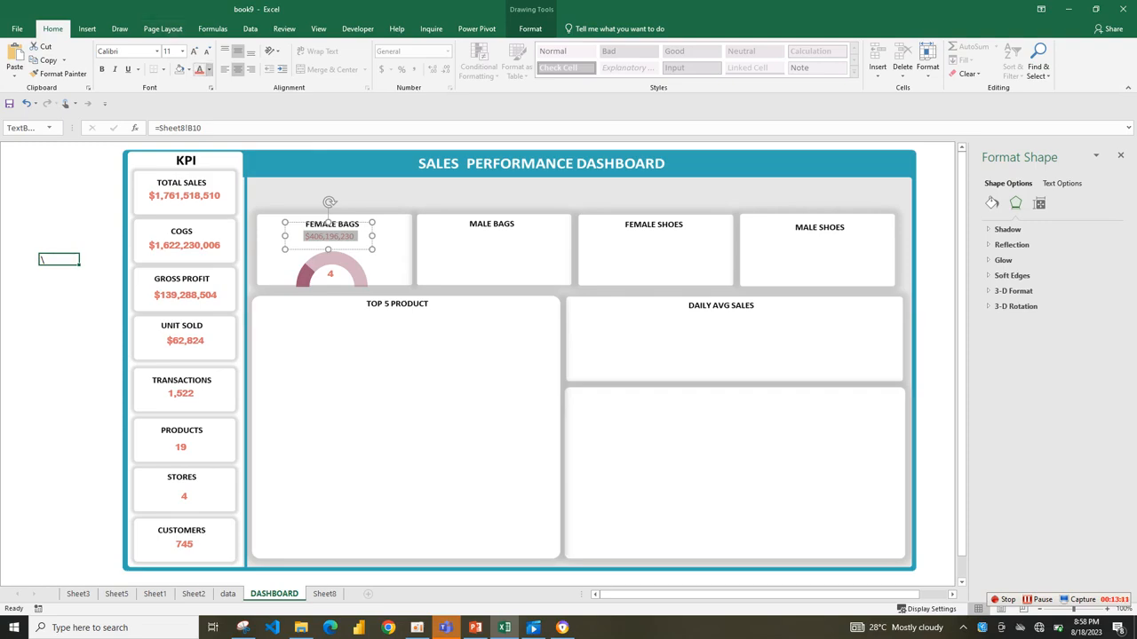
click(209, 70)
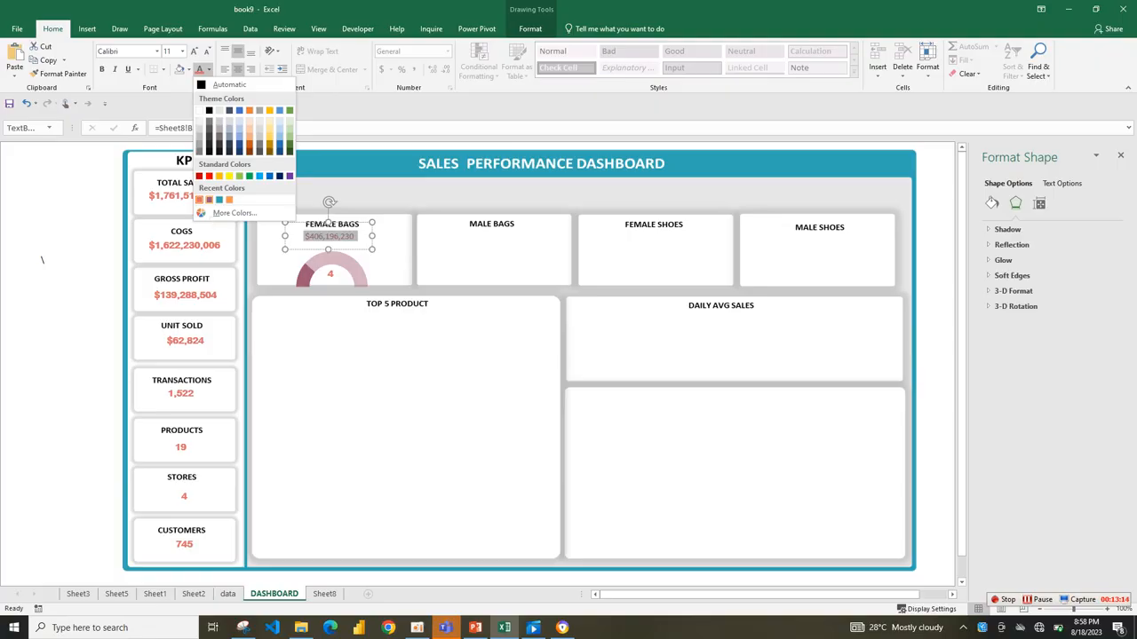
key(Escape)
Format the Female Bags sales amount as bold text in Arial Rounded MT Bold.
click(102, 69)
click(157, 51)
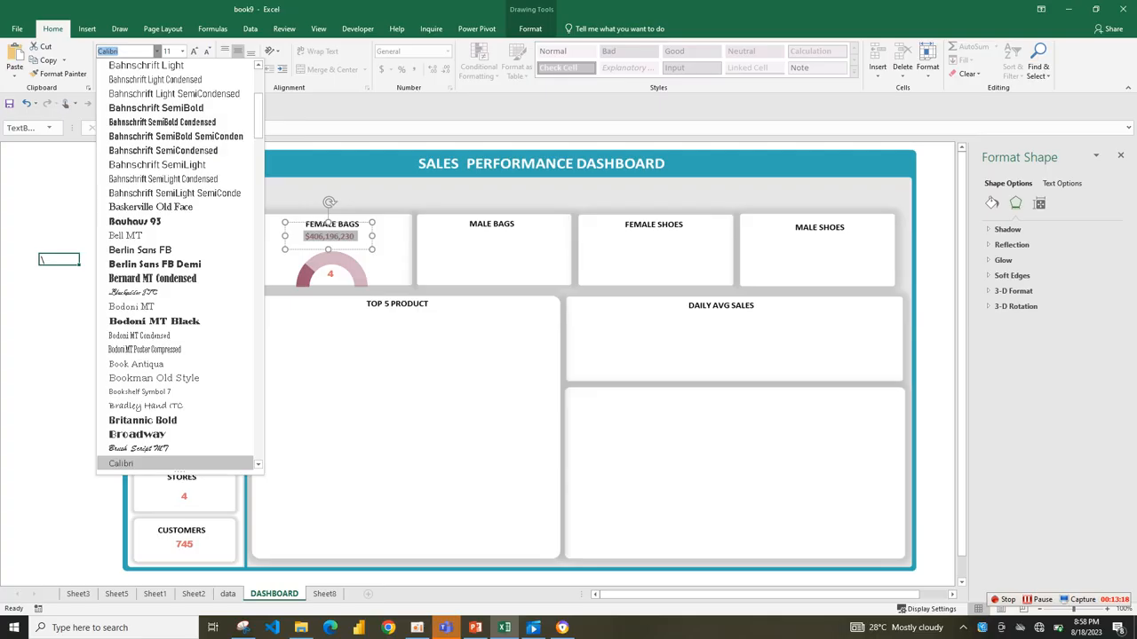
text(Arial)
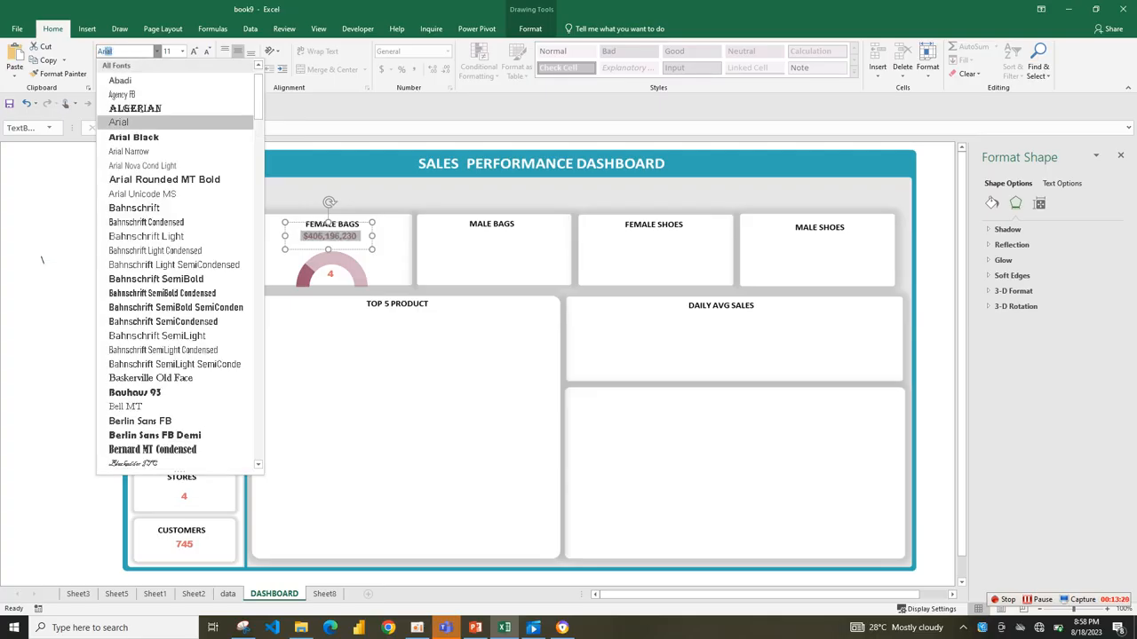
text( R)
key(Return)
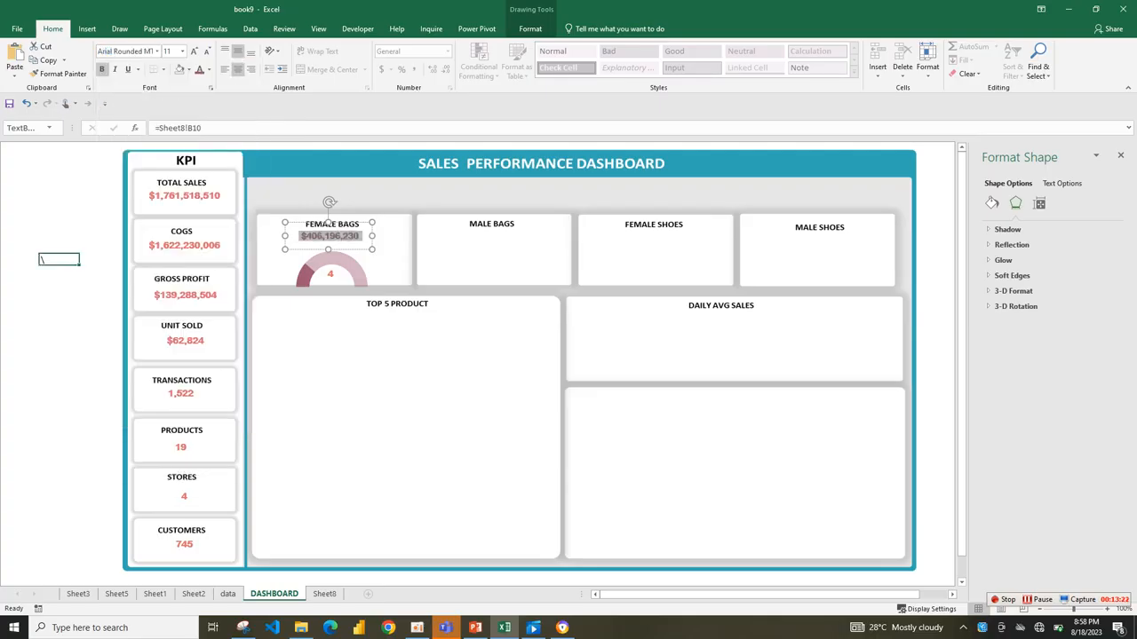
Move the Female Bags sales amount slightly down, centered under the card title, and italicize it.
click(389, 247)
drag(330, 236, 333, 242)
click(115, 69)
click(102, 70)
click(103, 69)
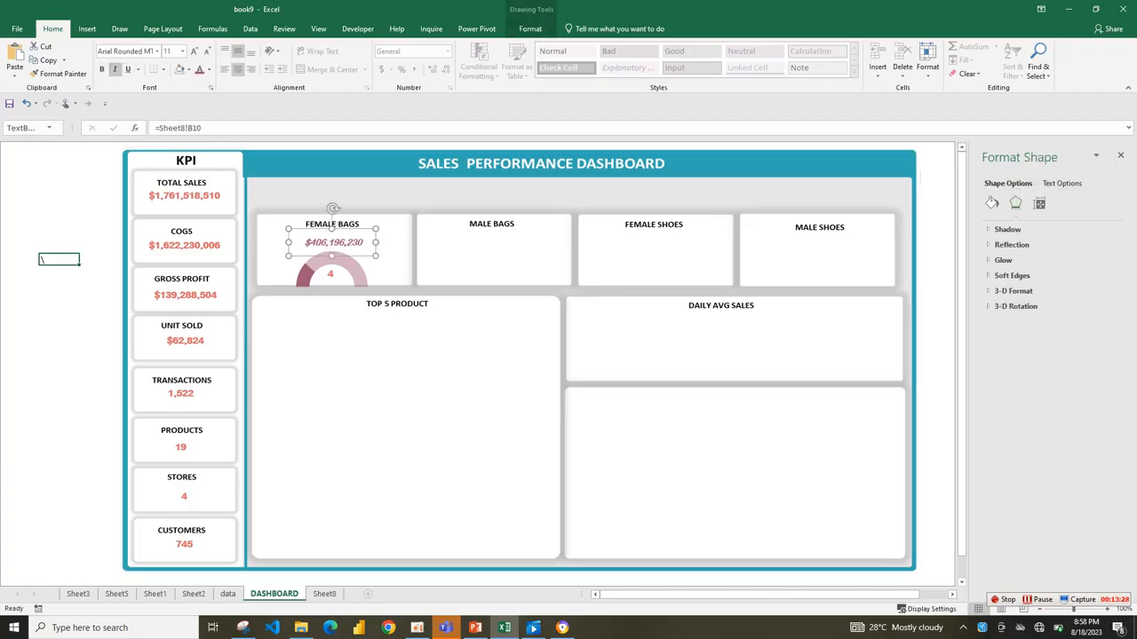
Nudge the text box inside the gauge's arc slightly down and link it to =Sheet8!B17.
drag(334, 242, 330, 277)
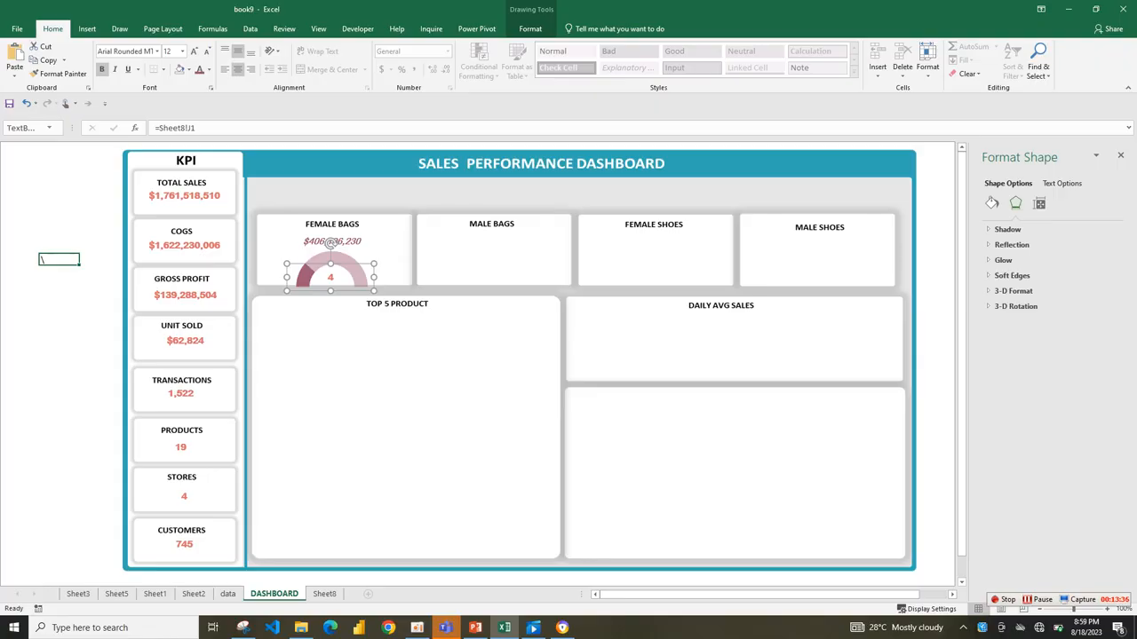
click(324, 593)
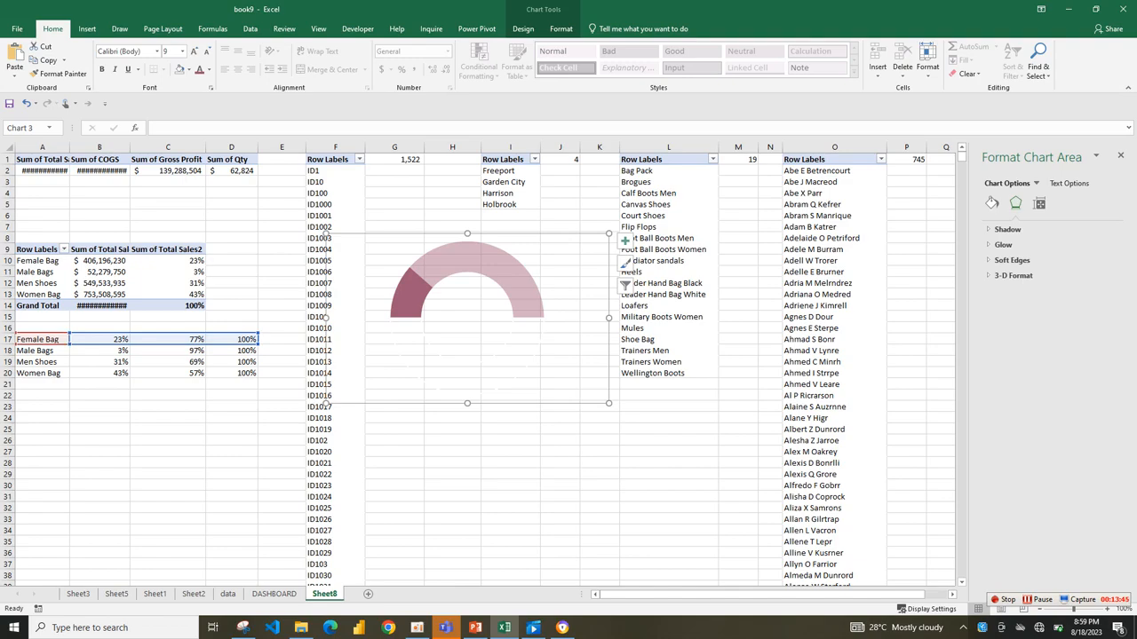
click(274, 594)
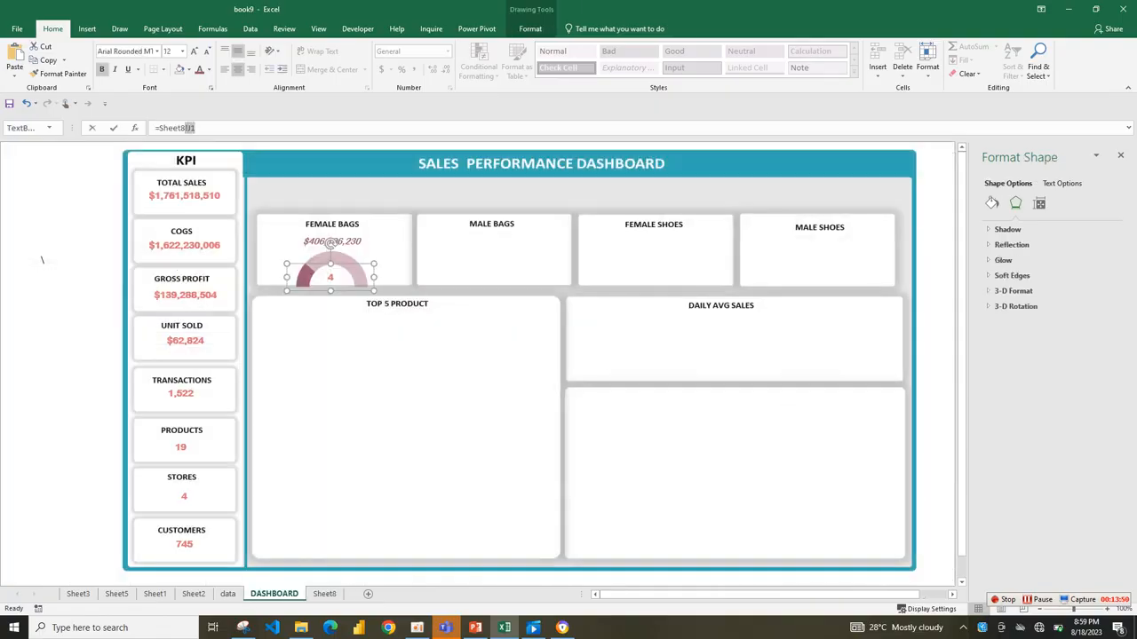
text(b17)
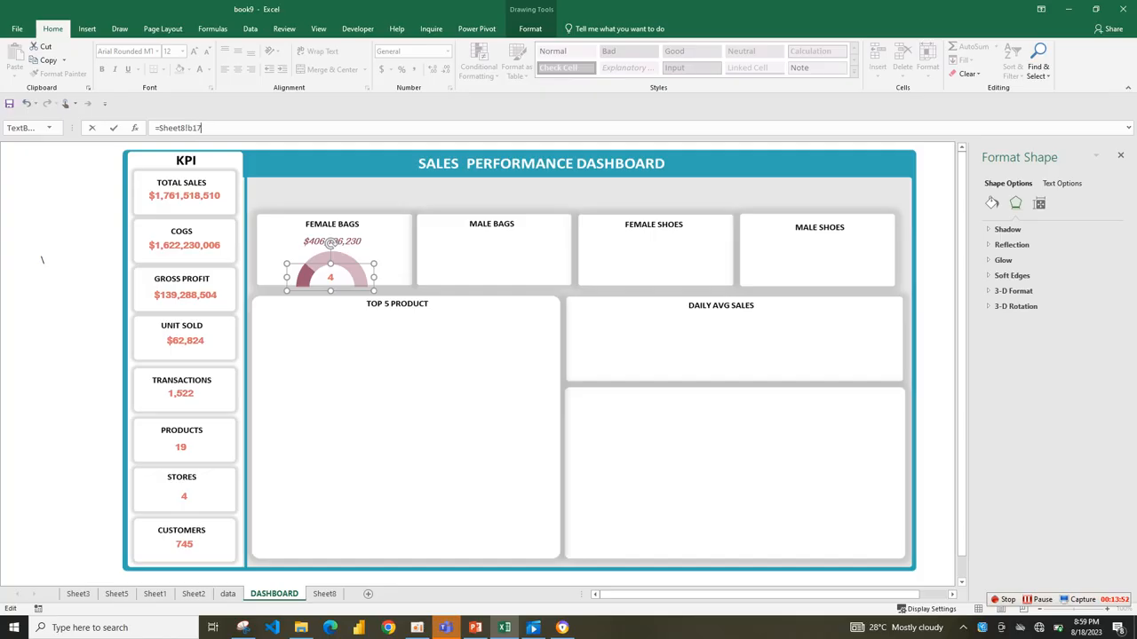
key(Return)
Copy the sales amount's formatting onto the percentage label inside the Female Bags gauge.
click(330, 235)
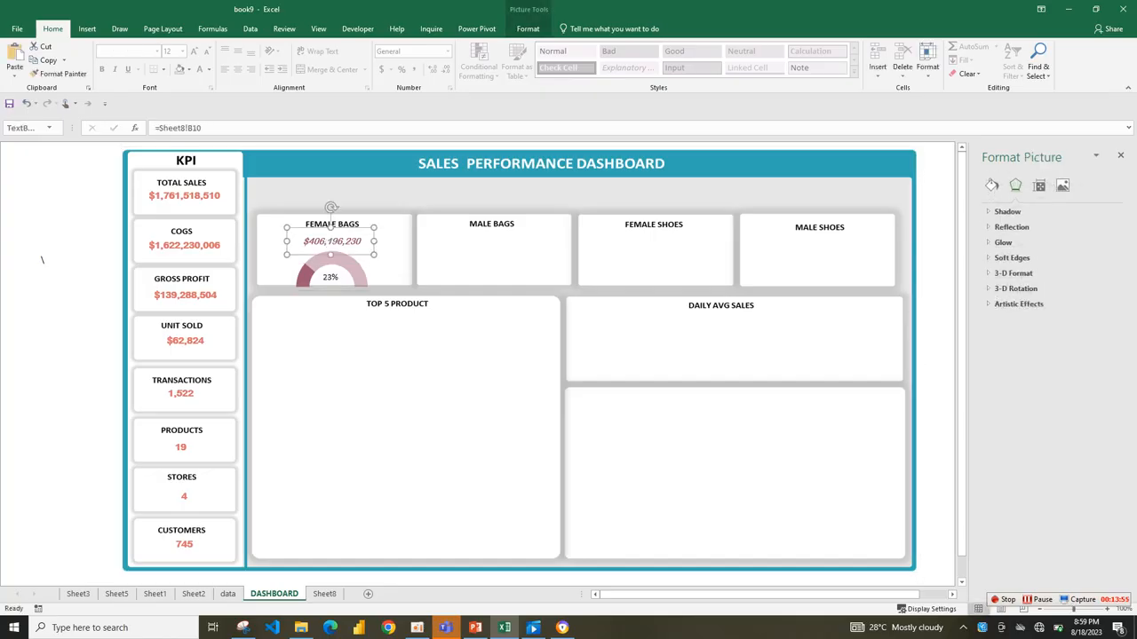
click(59, 72)
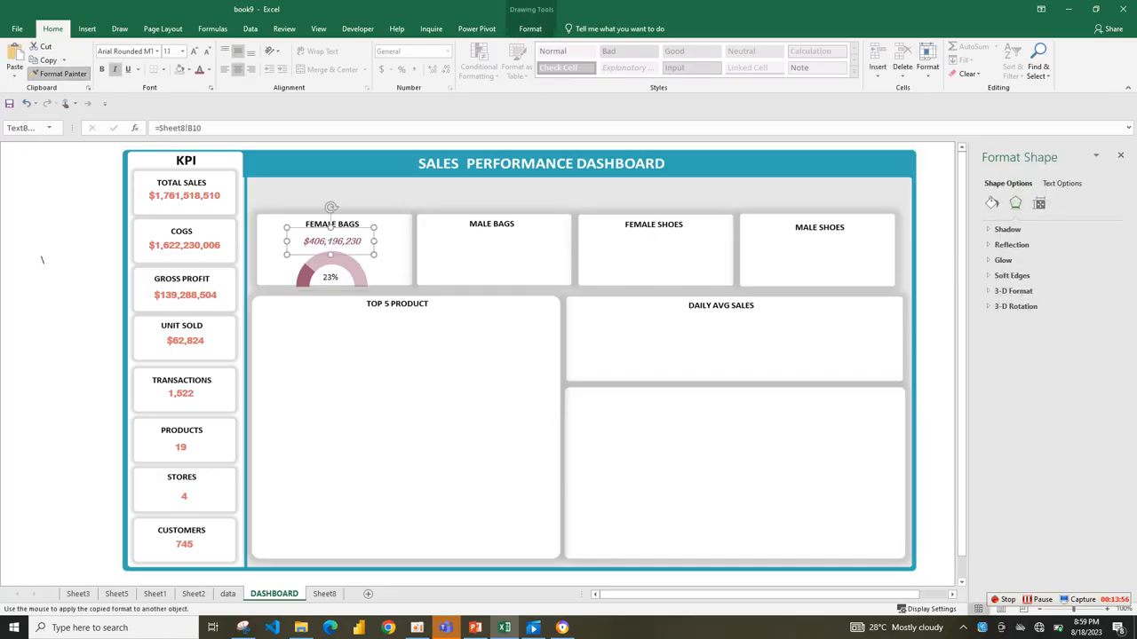
click(330, 277)
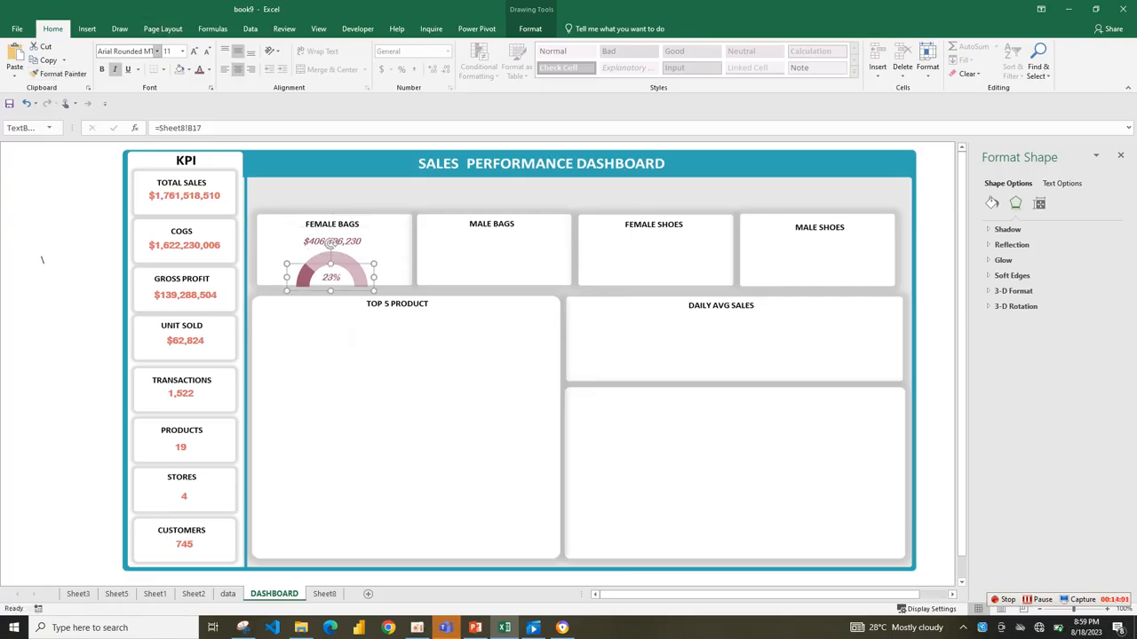
Format the percentage label inside the gauge in bold Calibri (Body) and enlarge its text.
click(157, 51)
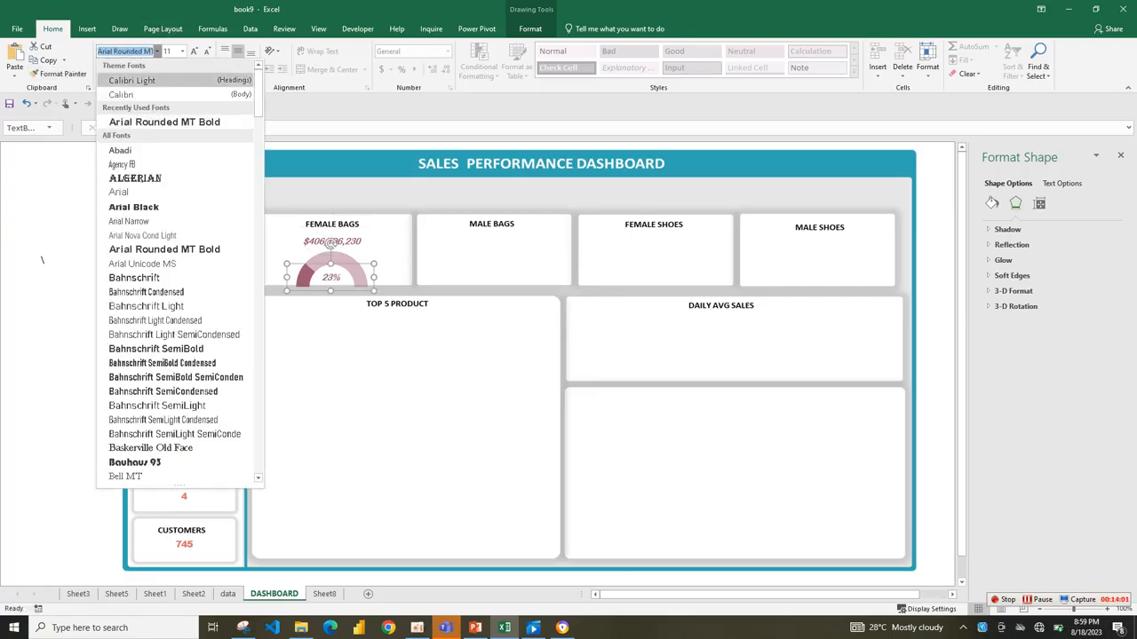
click(121, 94)
click(102, 70)
click(193, 51)
click(193, 50)
Change the Female Bags sales amount above the gauge to bold Calibri (Body).
click(330, 242)
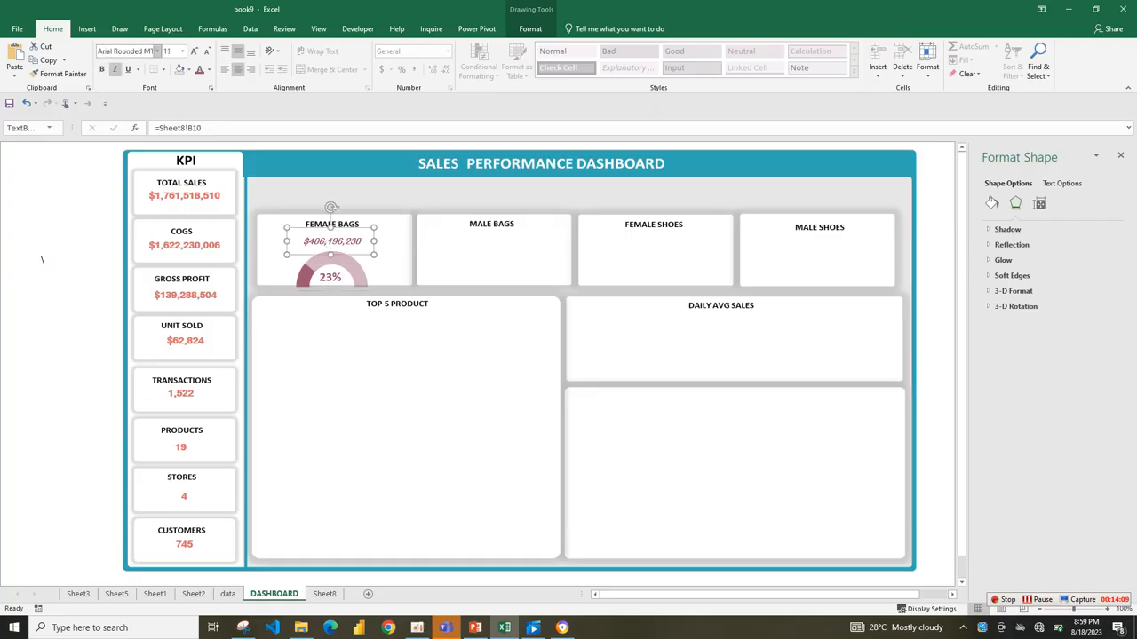
click(157, 51)
click(153, 94)
click(101, 69)
key(ctrl+shift+period)
click(388, 266)
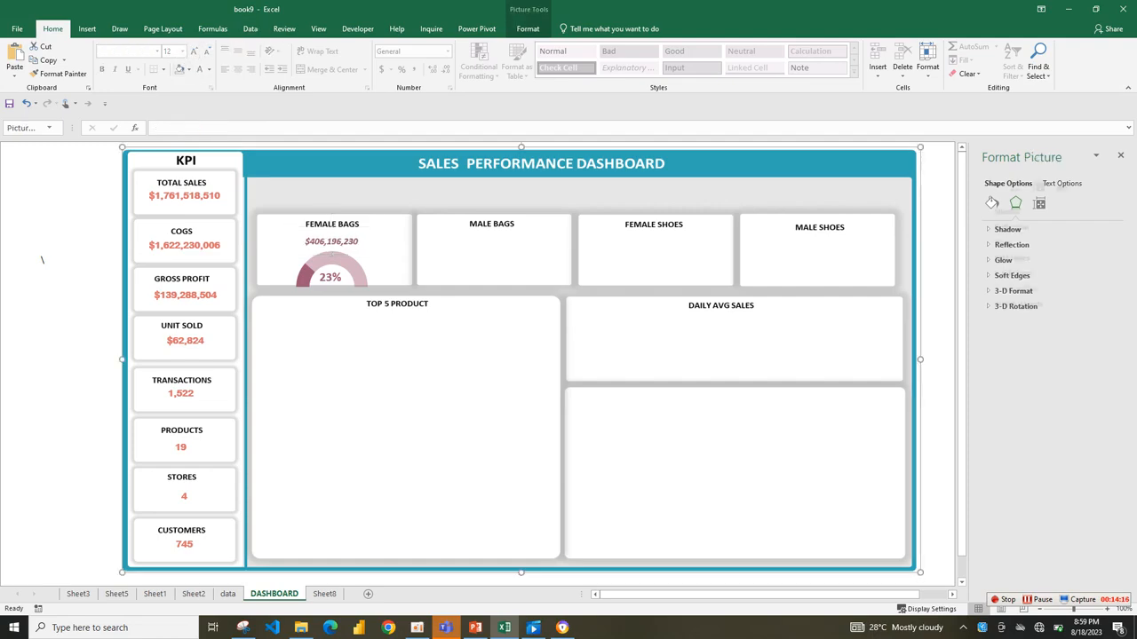
Move the Female Bags gauge chart slightly up and raise the sales amount closer to the card title.
click(330, 277)
click(330, 243)
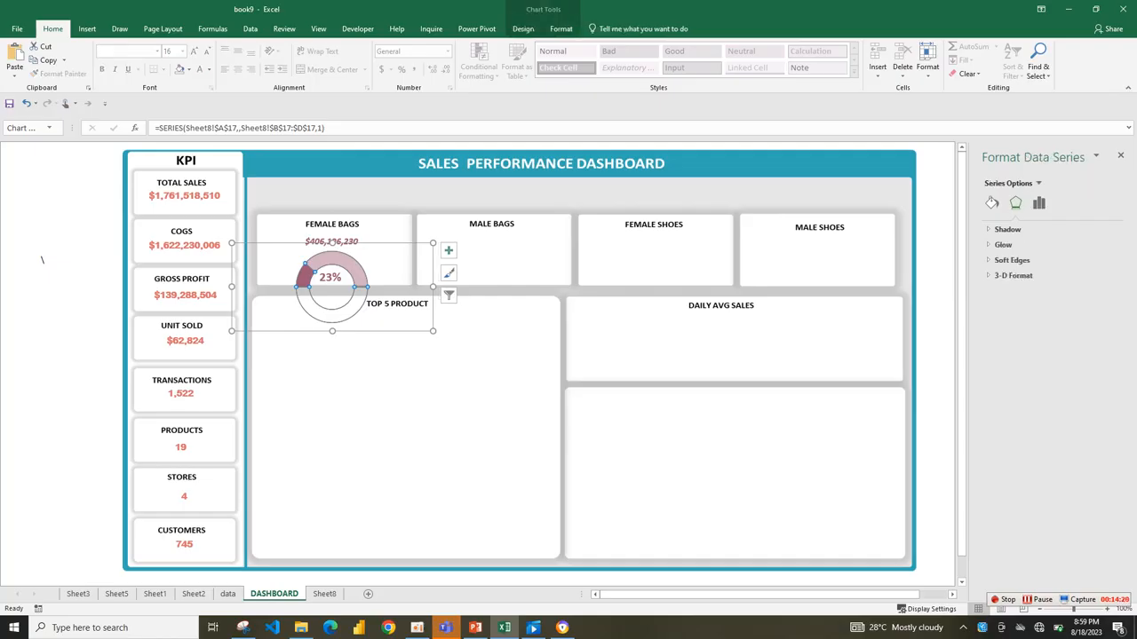
drag(396, 266, 393, 262)
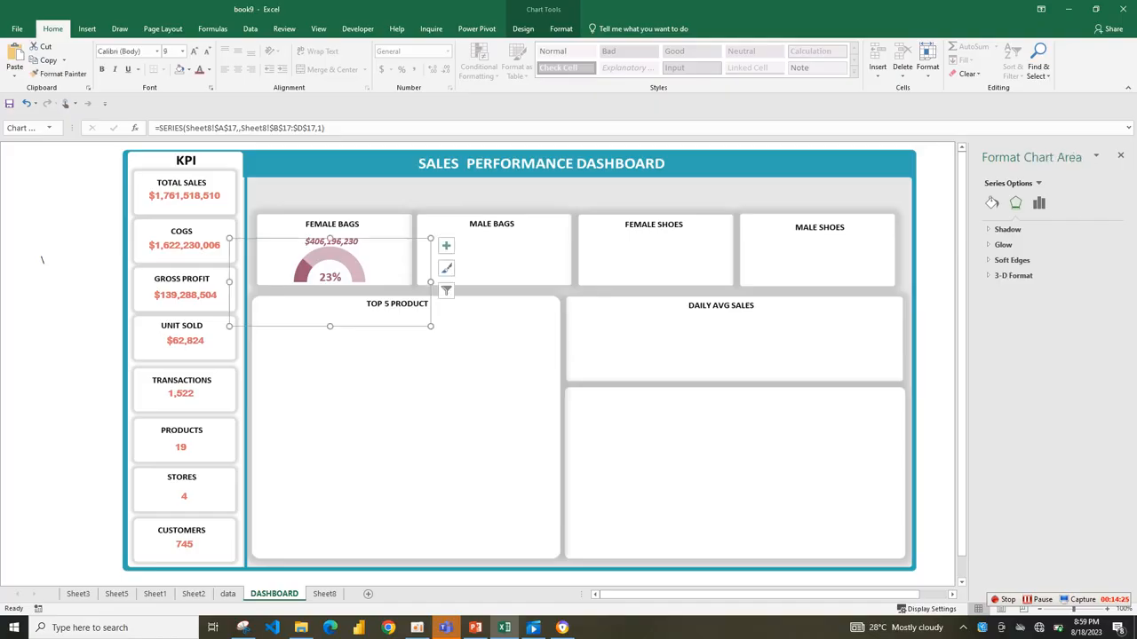
click(478, 265)
drag(331, 241, 331, 238)
click(476, 264)
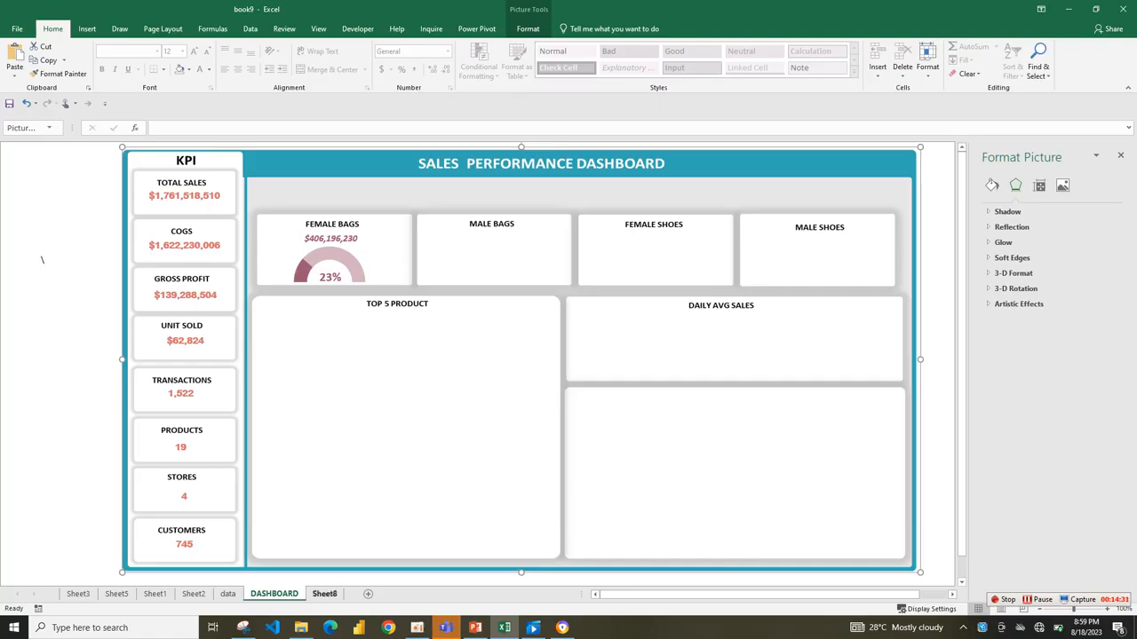
Return to Sheet8, which holds the source gauge chart and the category percentages.
click(324, 594)
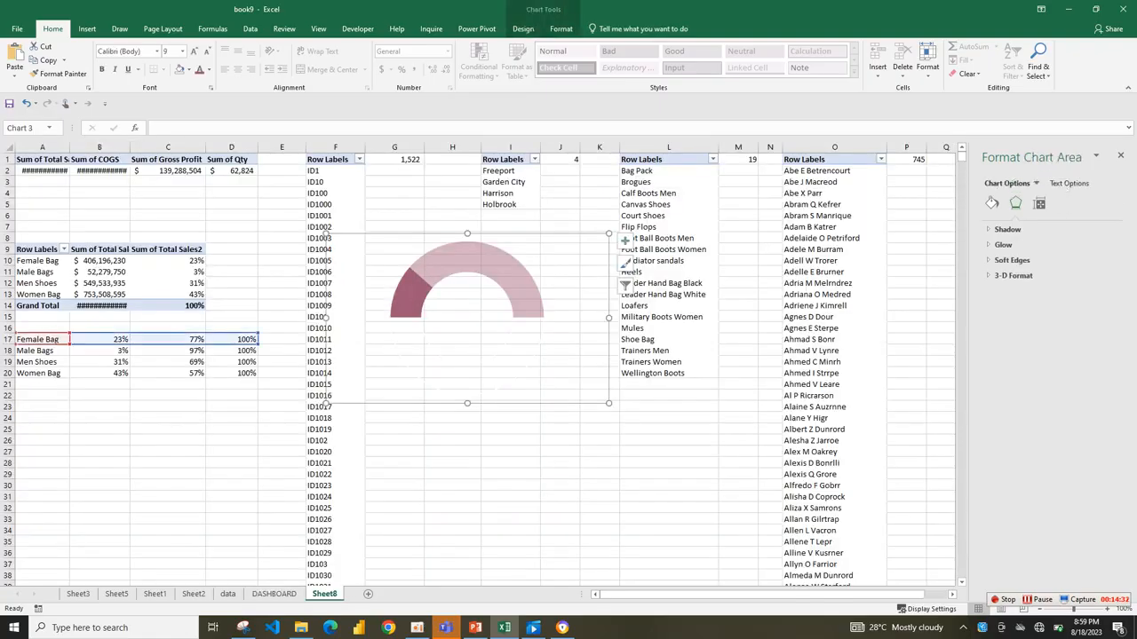
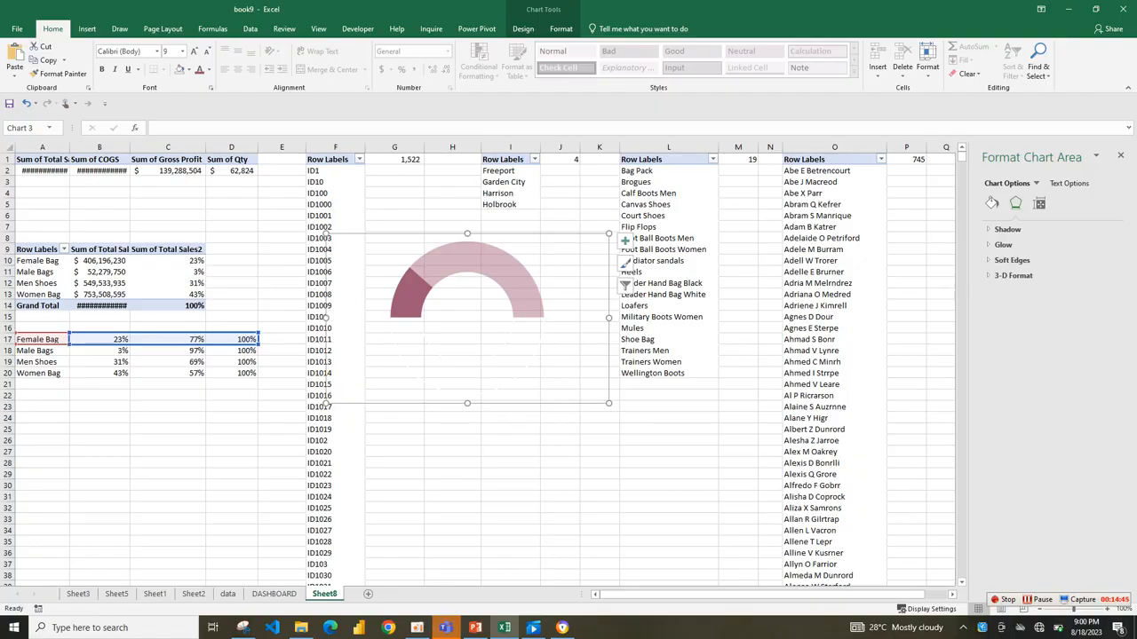
Switch the gauge chart's source data to the Male Bags row 18 and remove the border from its doughnut series.
drag(164, 345, 163, 355)
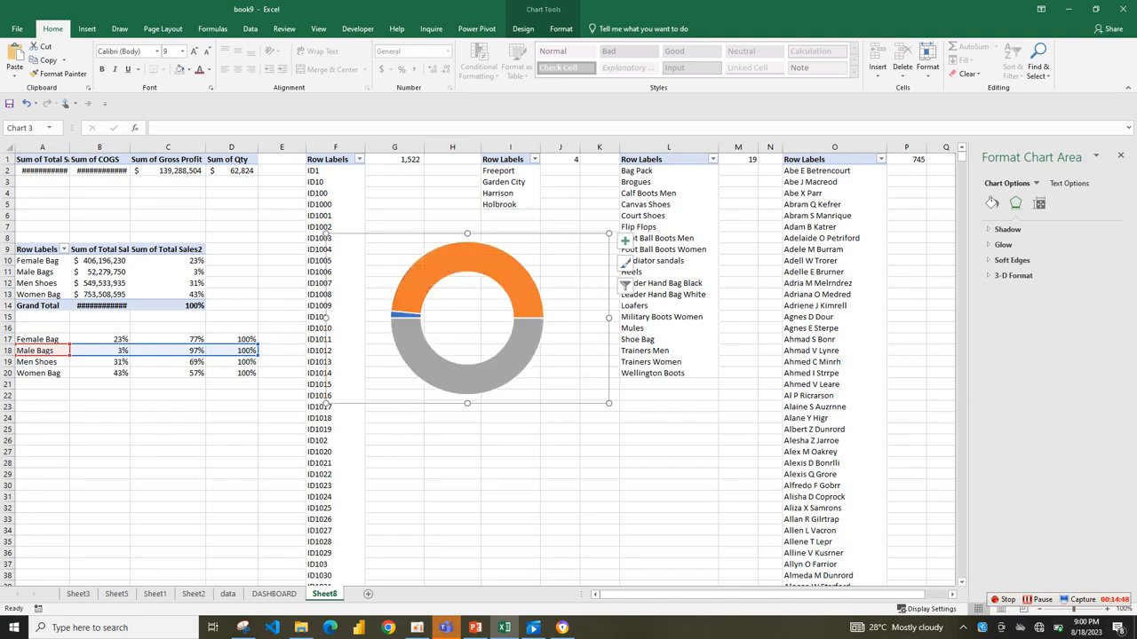
click(455, 377)
click(992, 203)
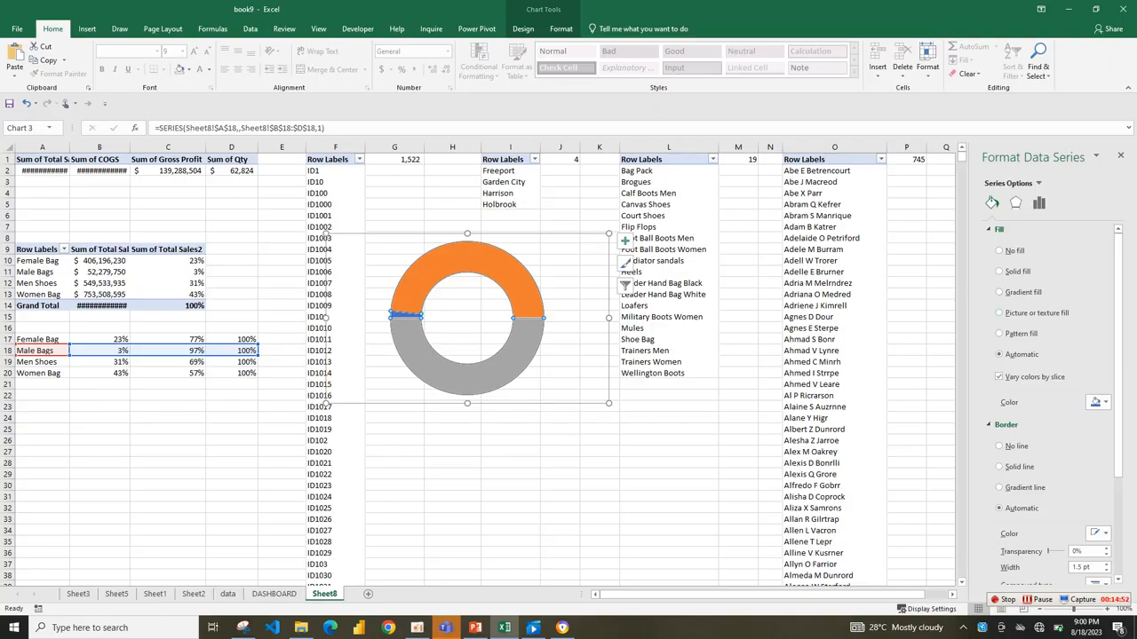
click(999, 445)
Remove the fill from only the grey 100% slice of the Male Bags doughnut so it forms a half gauge.
click(999, 251)
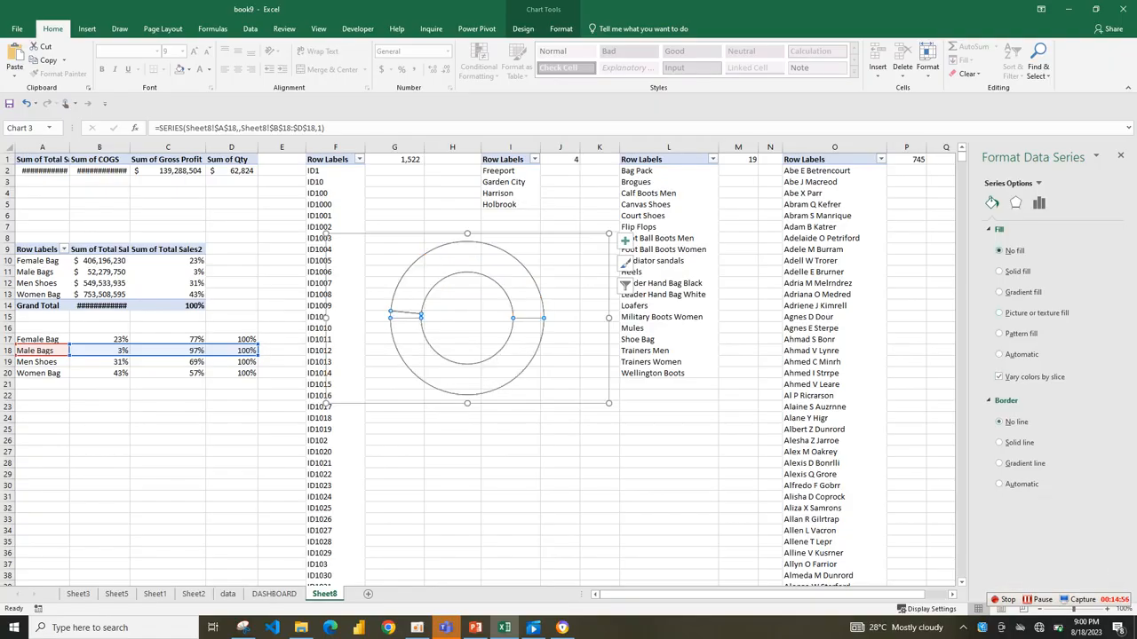
key(ctrl+z)
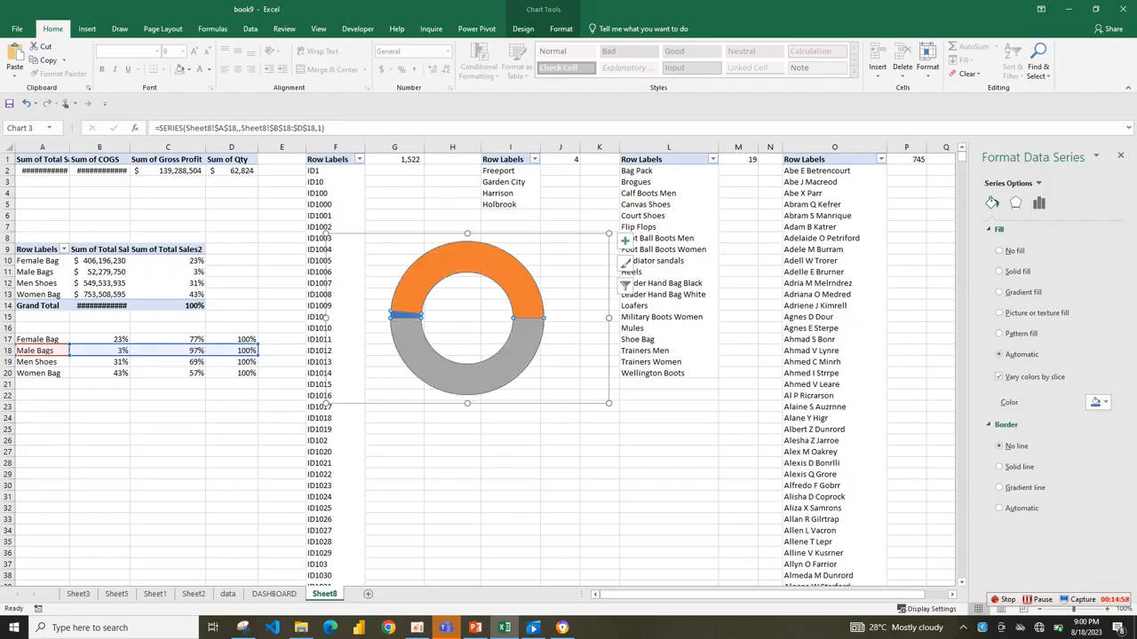
click(468, 379)
click(523, 29)
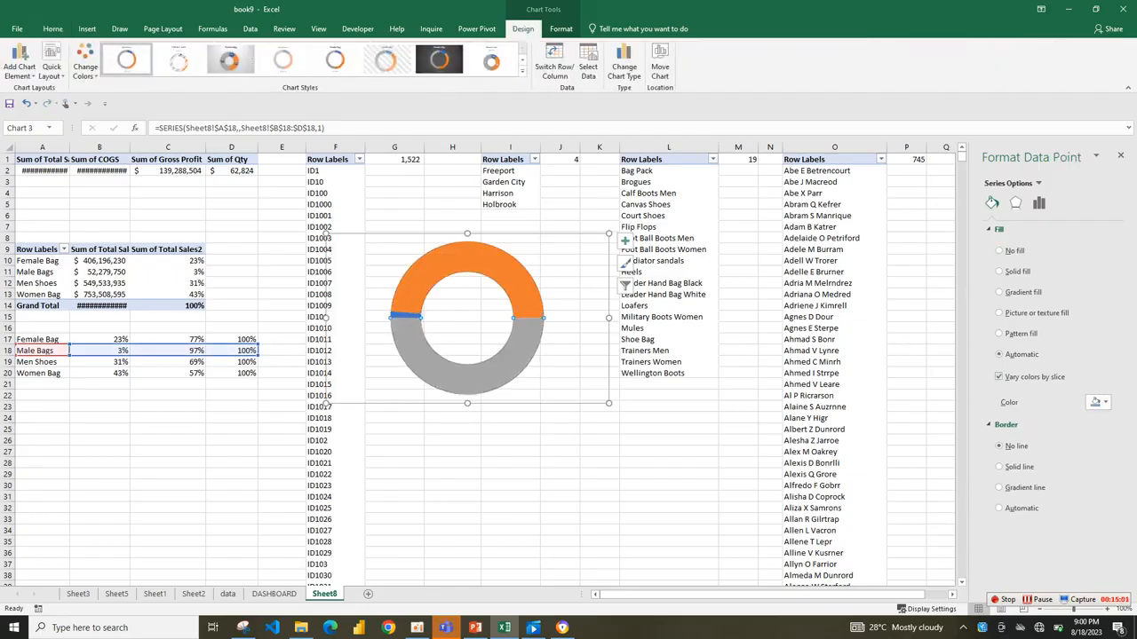
click(1098, 401)
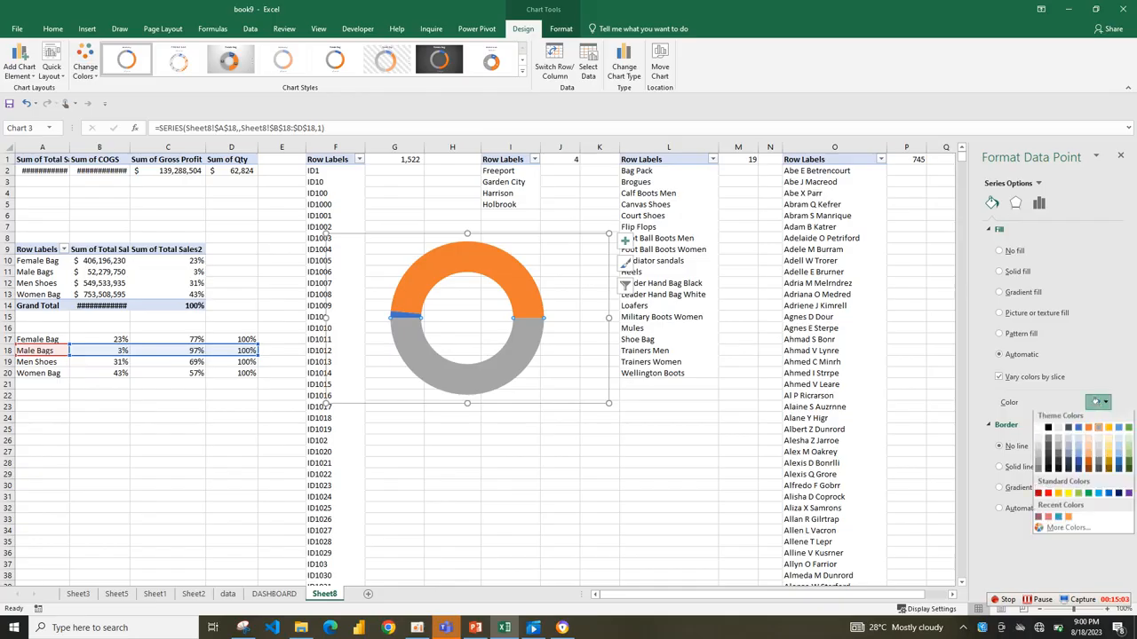
click(999, 251)
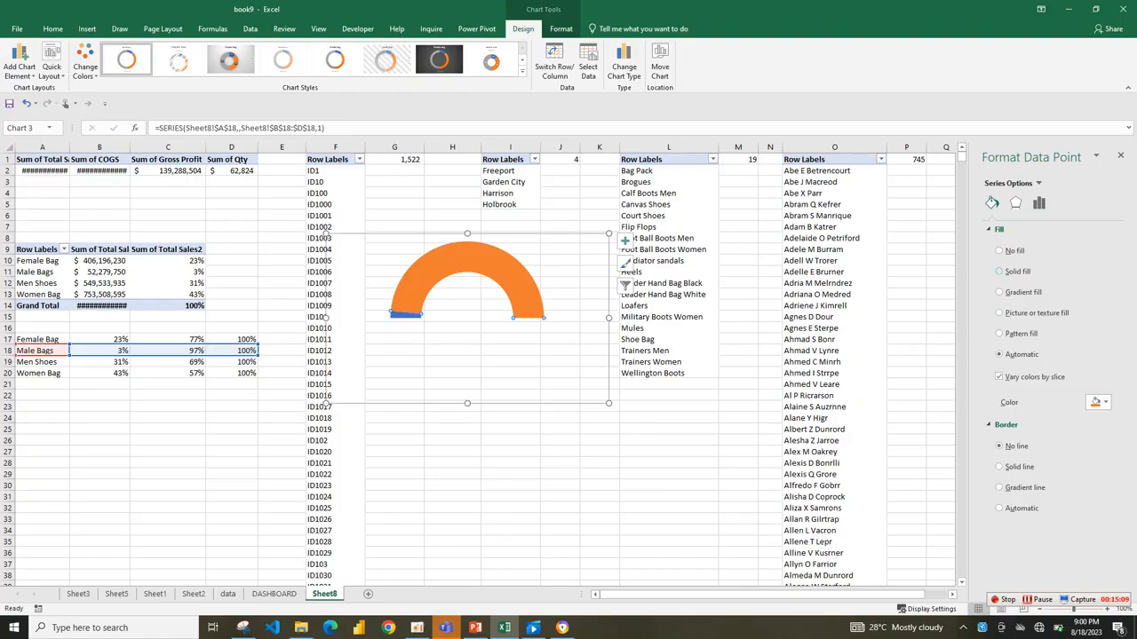
Fill the gauge's large orange slice with teal and set its transparency to 55%.
click(1096, 402)
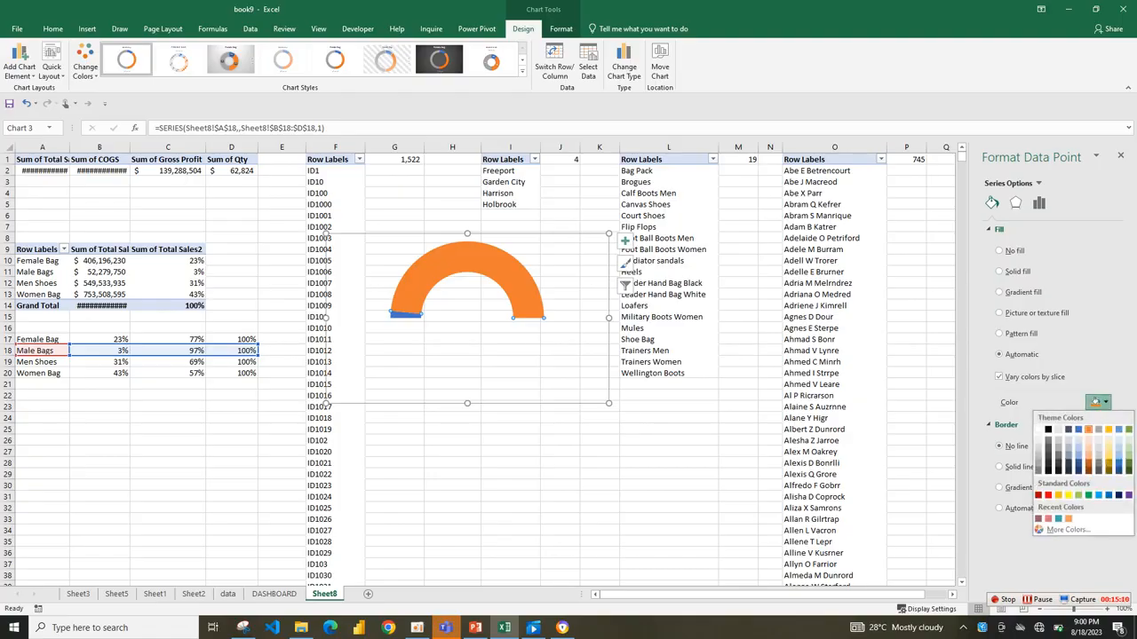
click(1058, 519)
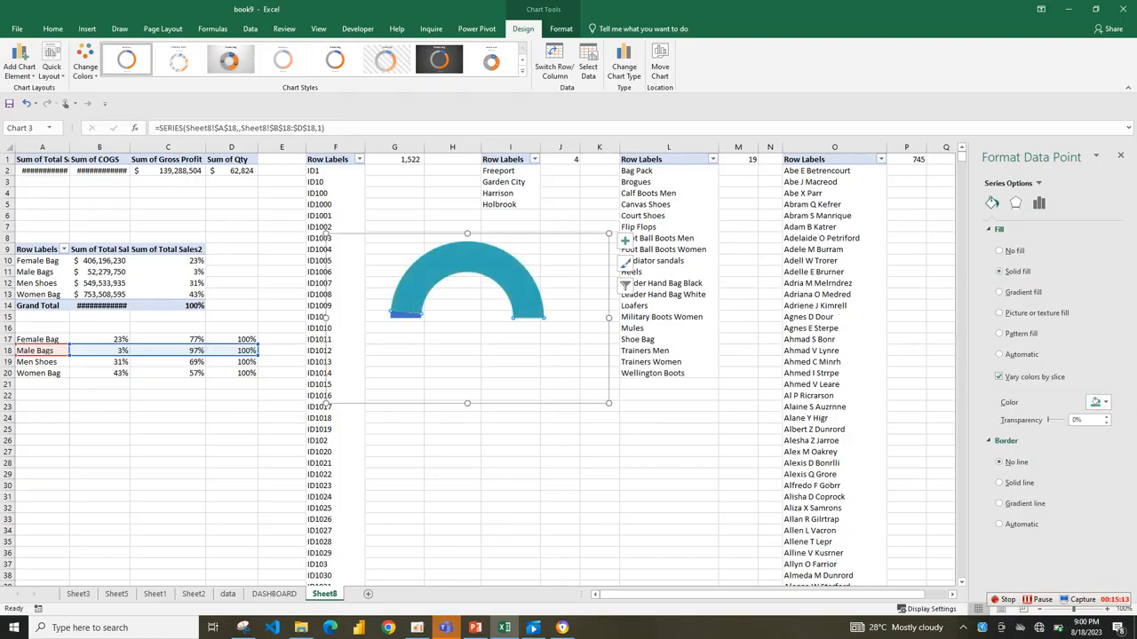
drag(1048, 420, 1052, 420)
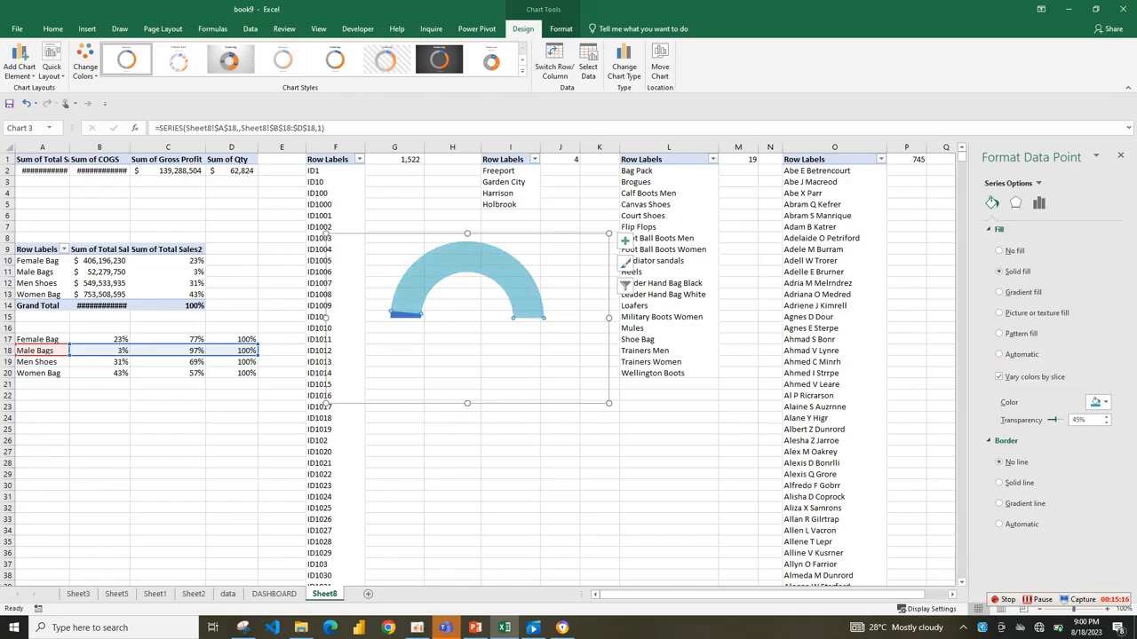
click(1085, 420)
double_click(1075, 420)
text(55)
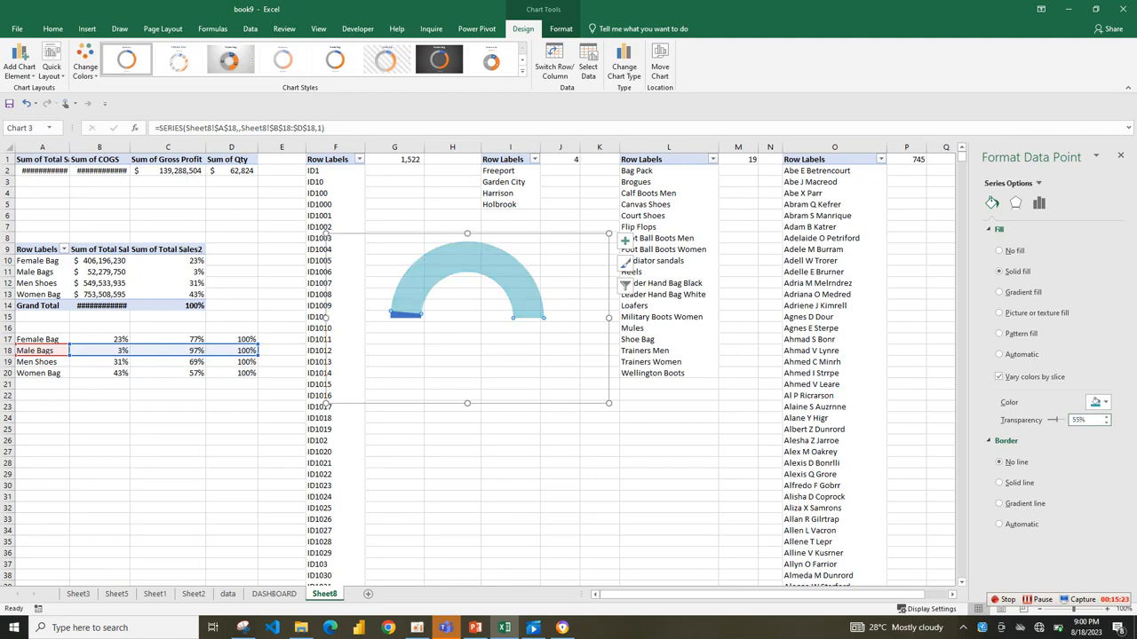
Fill the gauge's small blue slice with solid teal.
click(406, 315)
click(1099, 402)
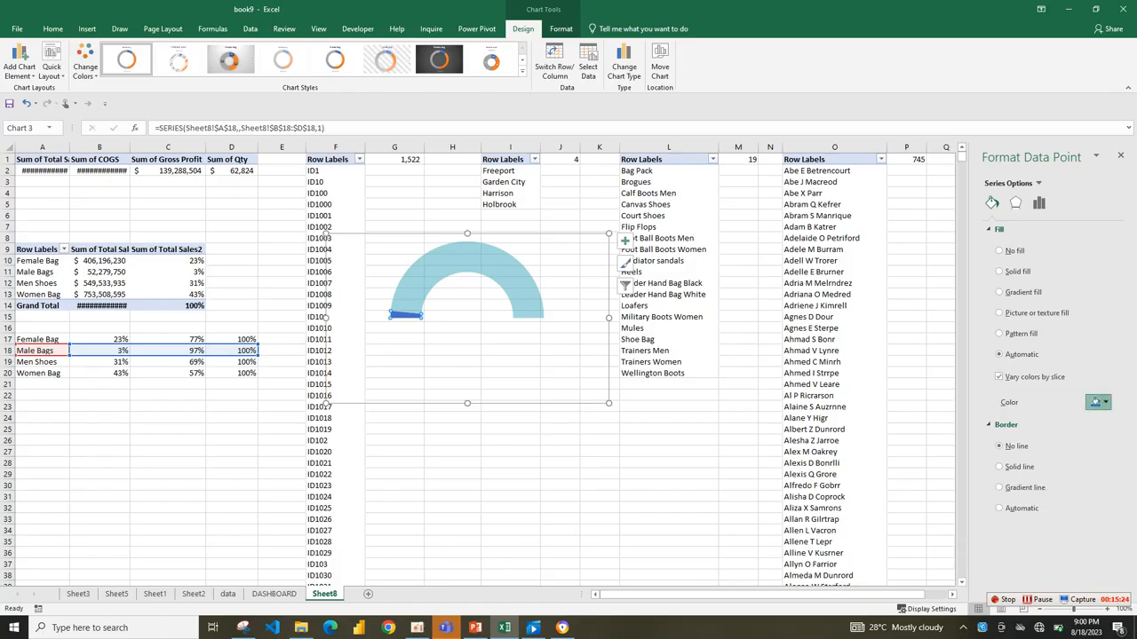
click(1038, 520)
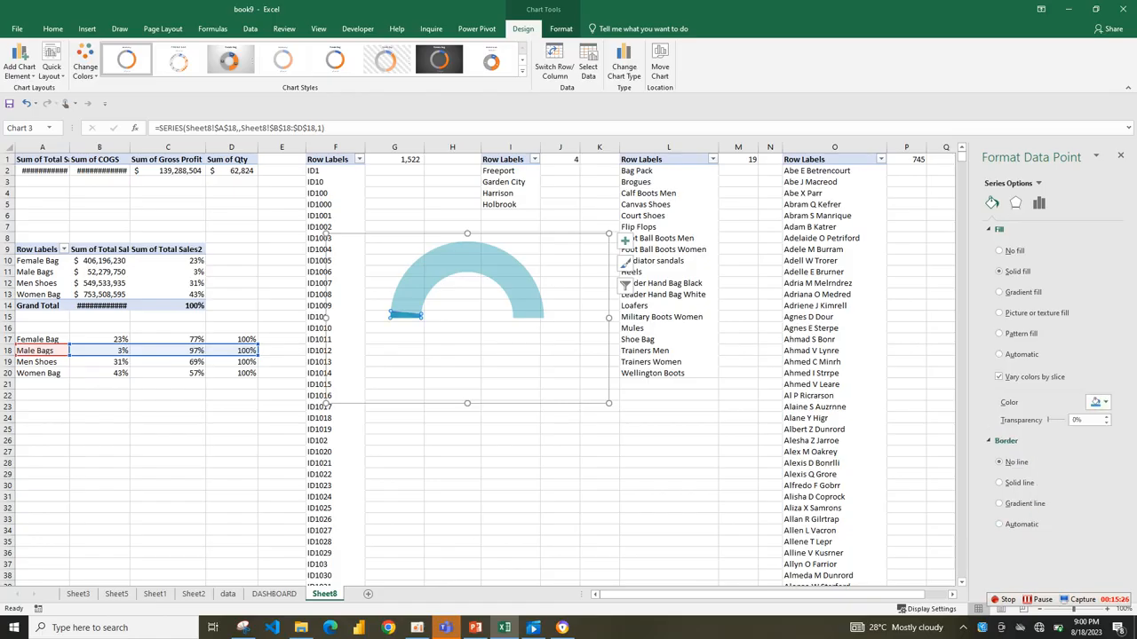
click(511, 485)
Copy the Male Bags gauge chart to the DASHBOARD sheet, then shrink and place it on the Male Bags card.
click(406, 314)
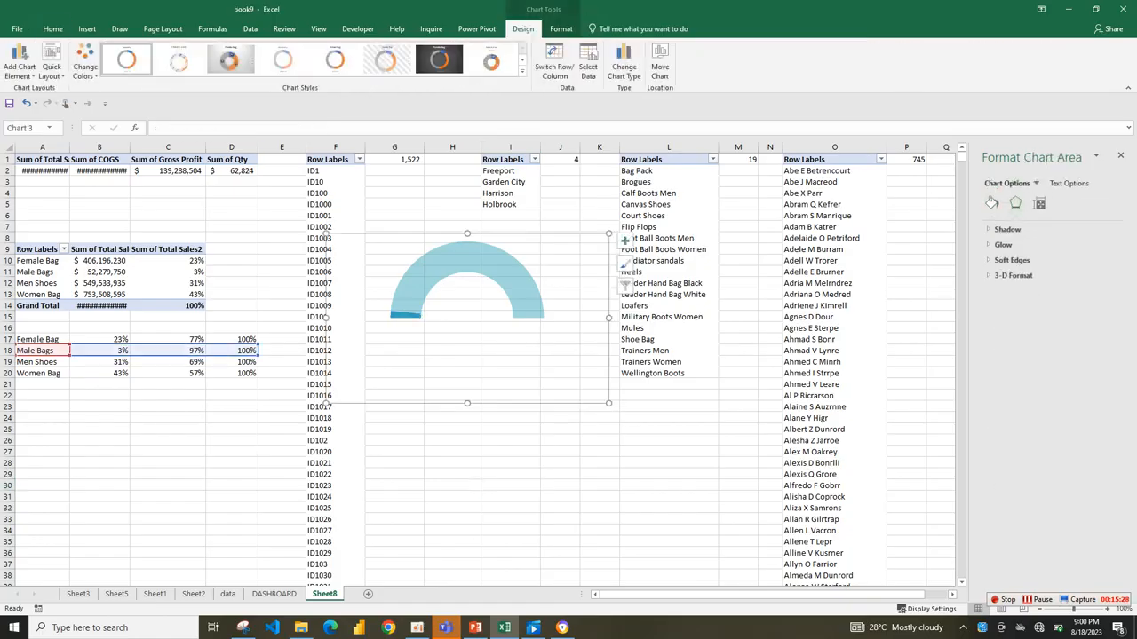
click(573, 268)
click(273, 593)
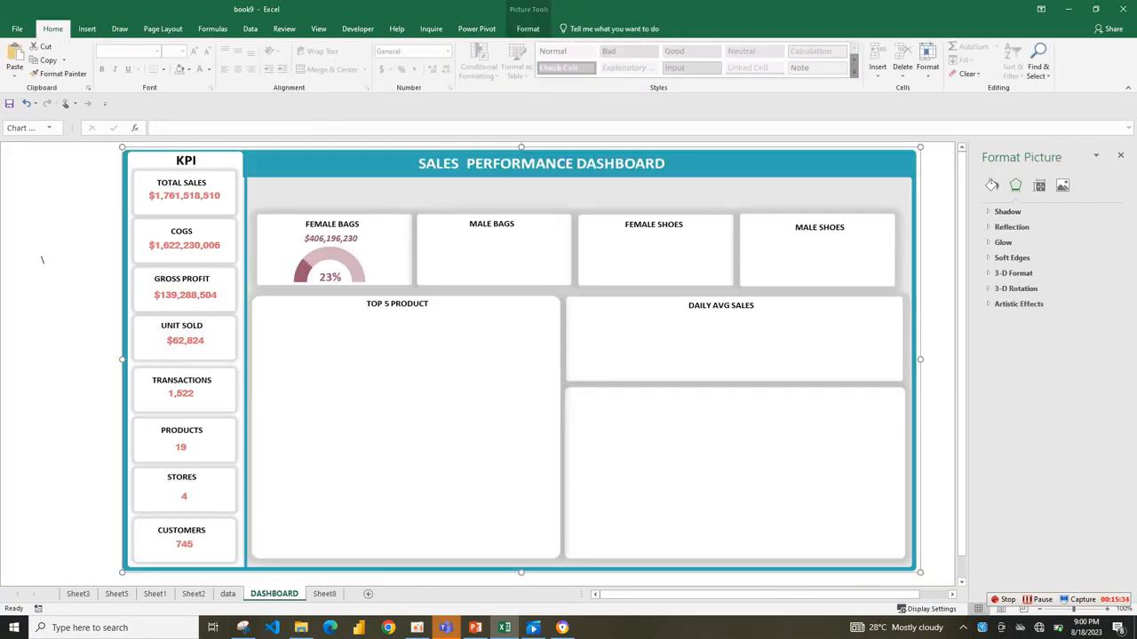
key(ctrl+v)
drag(406, 319, 576, 313)
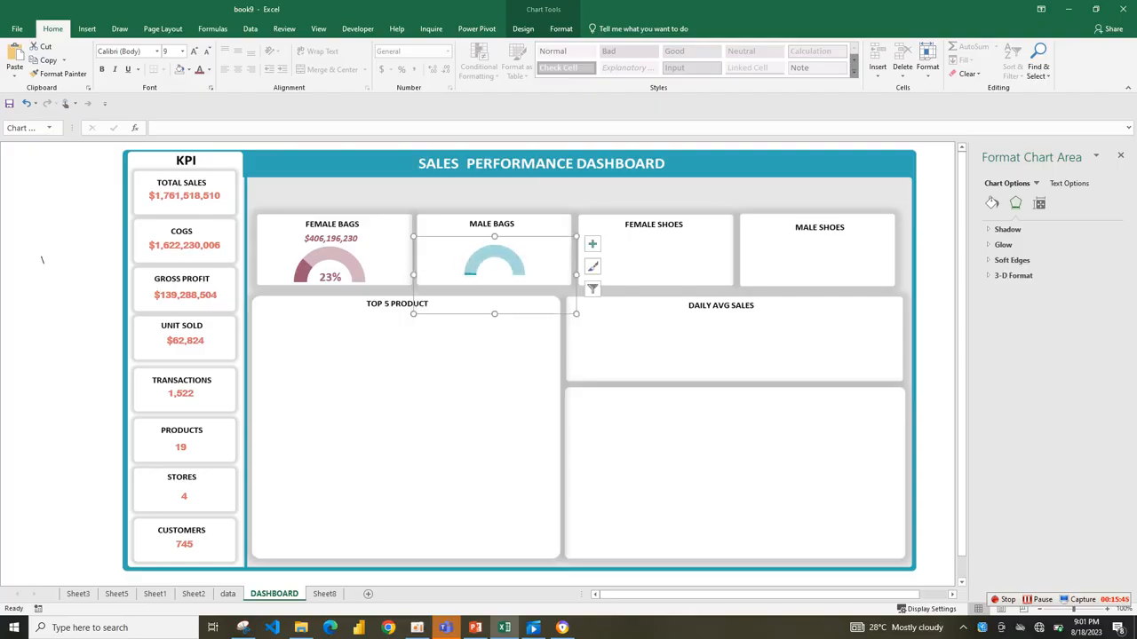
Enlarge the Male Bags gauge's plot area within its chart and move the chart slightly down in the card.
click(509, 258)
click(508, 257)
click(495, 277)
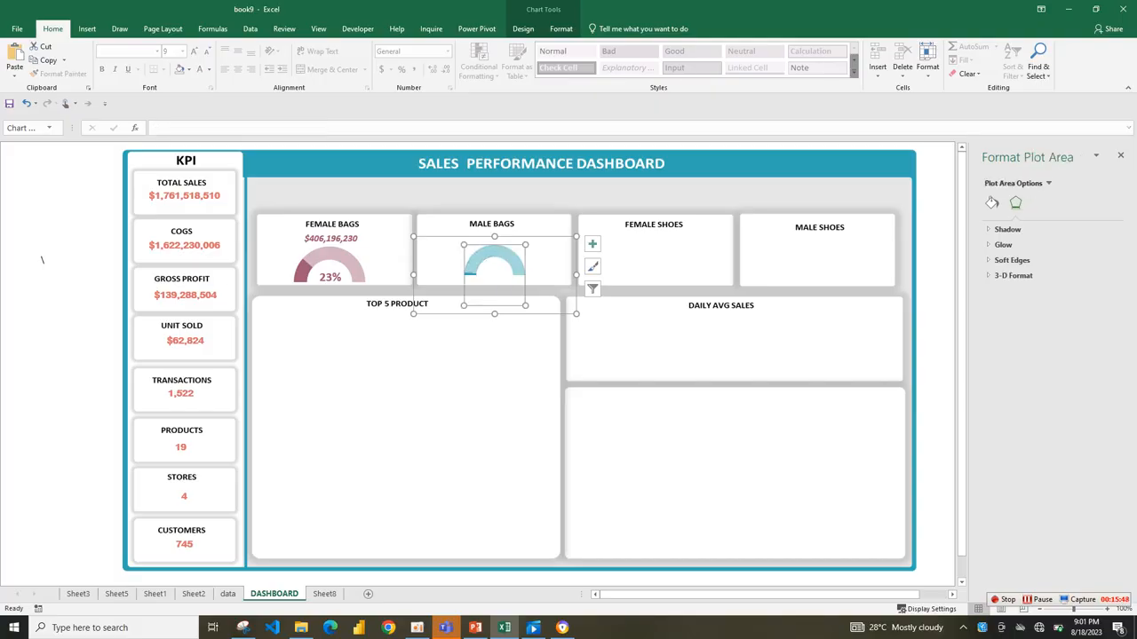
drag(464, 245, 439, 233)
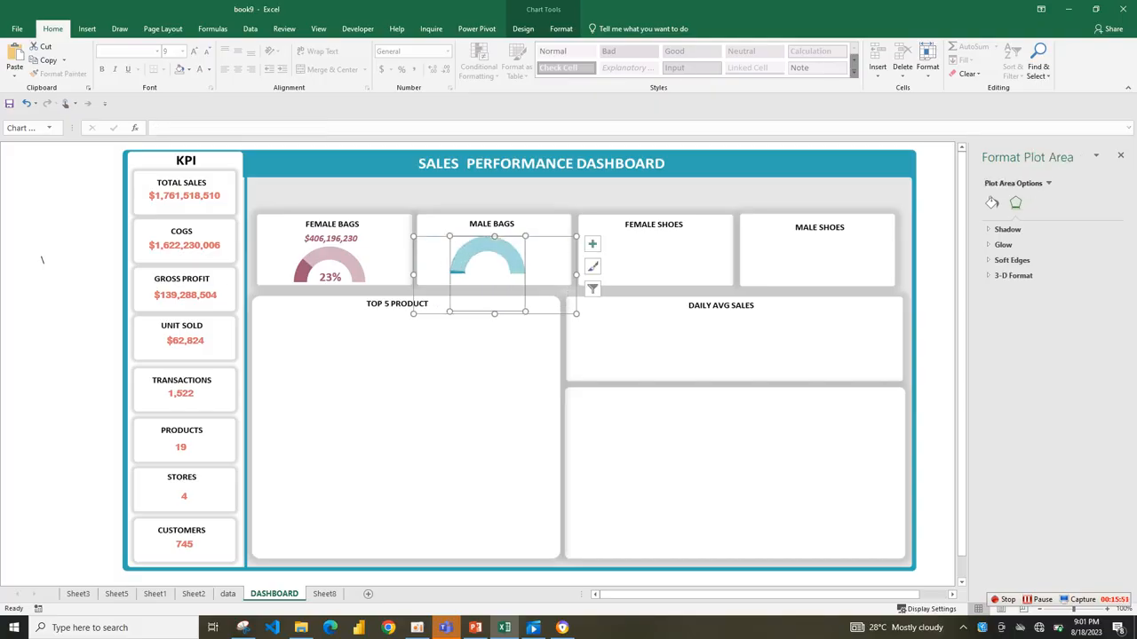
drag(524, 312, 533, 319)
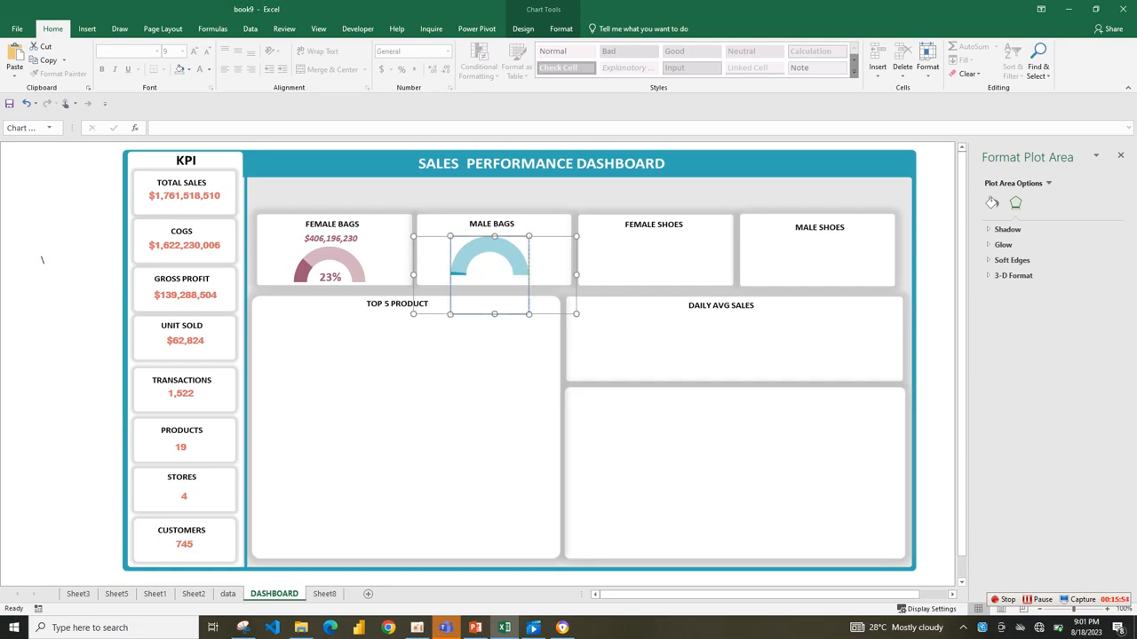
drag(552, 259, 553, 264)
click(479, 364)
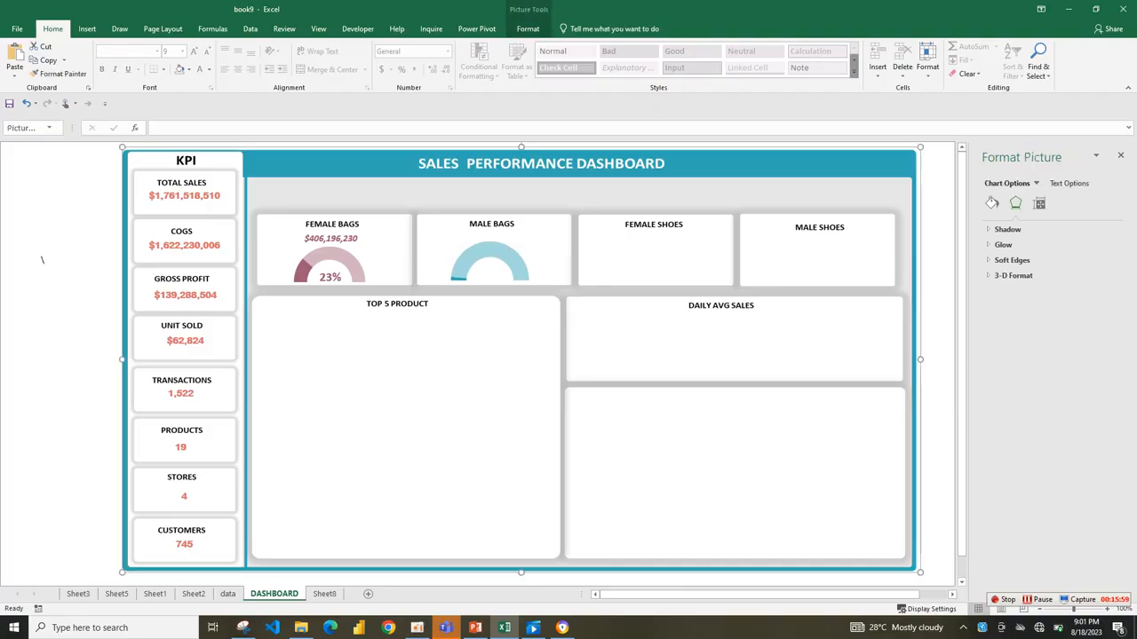
Duplicate the Female Bags sales amount and percentage labels together onto the Male Bags card.
click(331, 277)
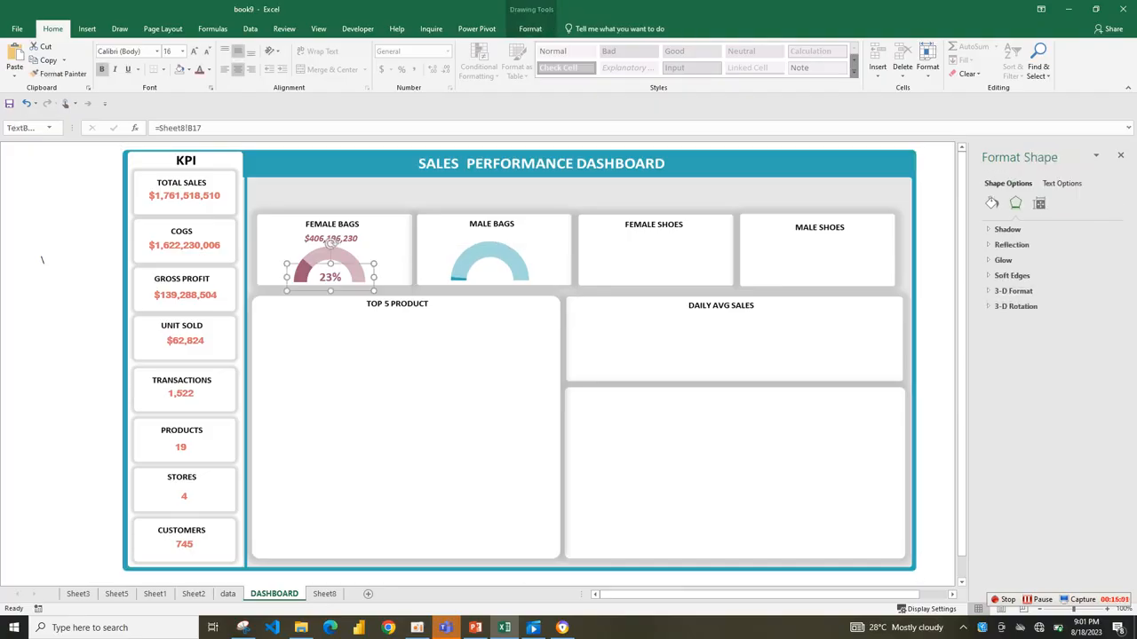
ctrl+click(330, 243)
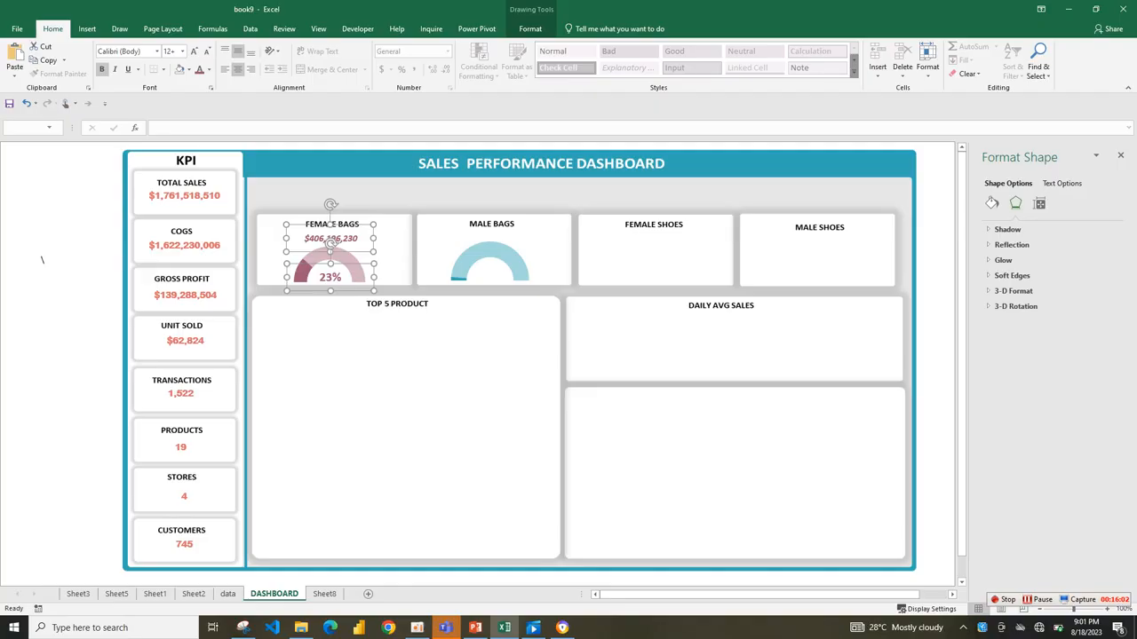
drag(330, 242, 488, 244)
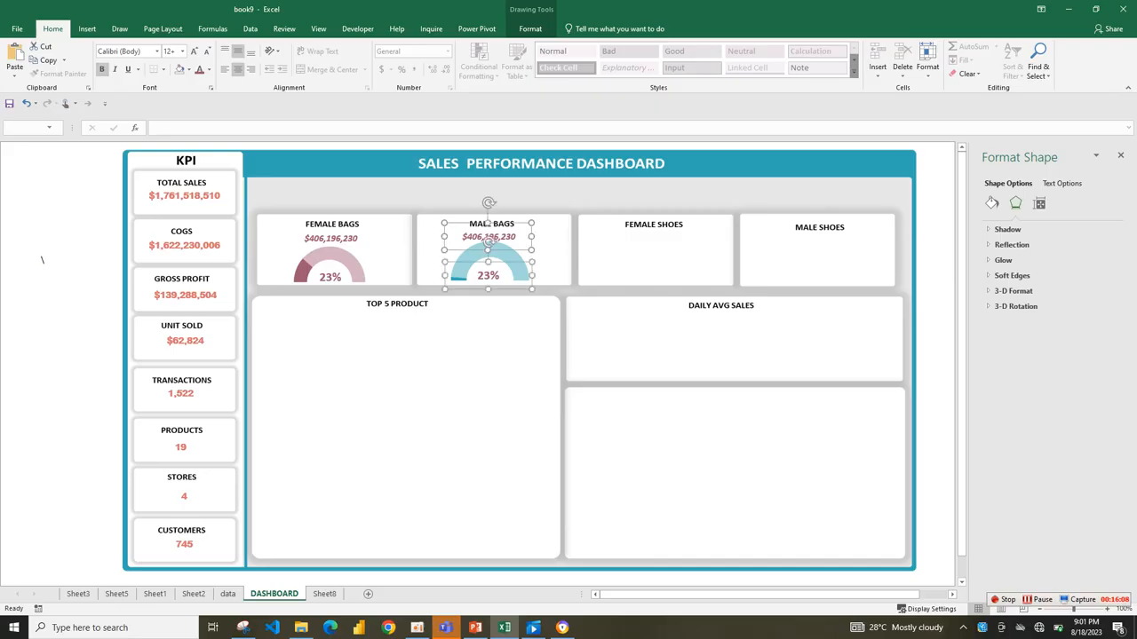
click(487, 244)
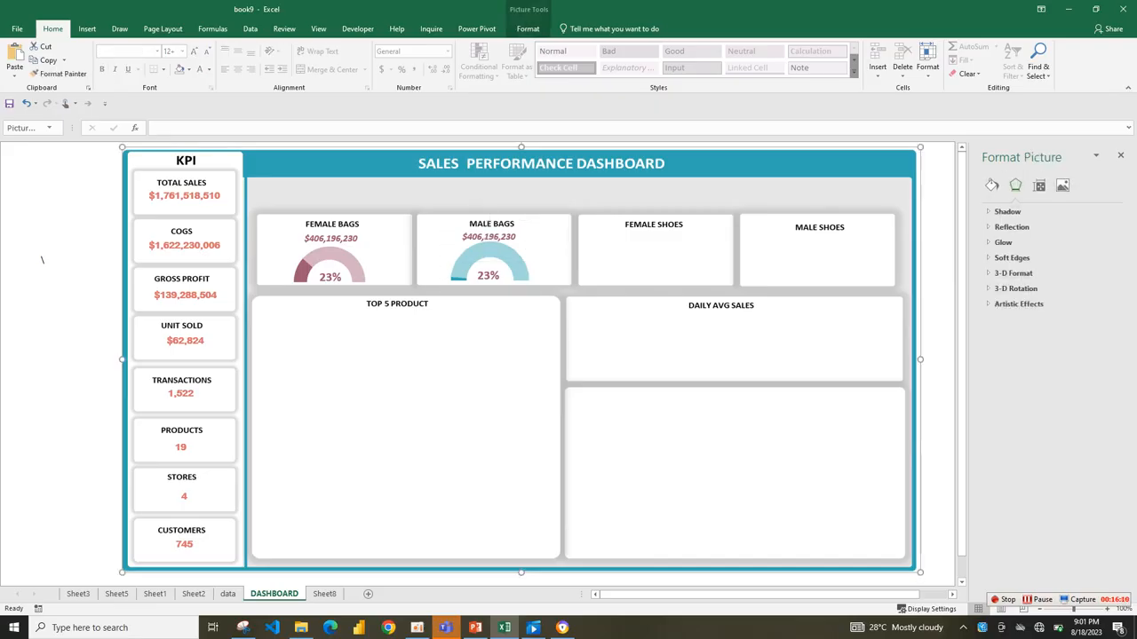
Link the copied sales amount on the Male Bags card to =Sheet8!B11.
click(488, 238)
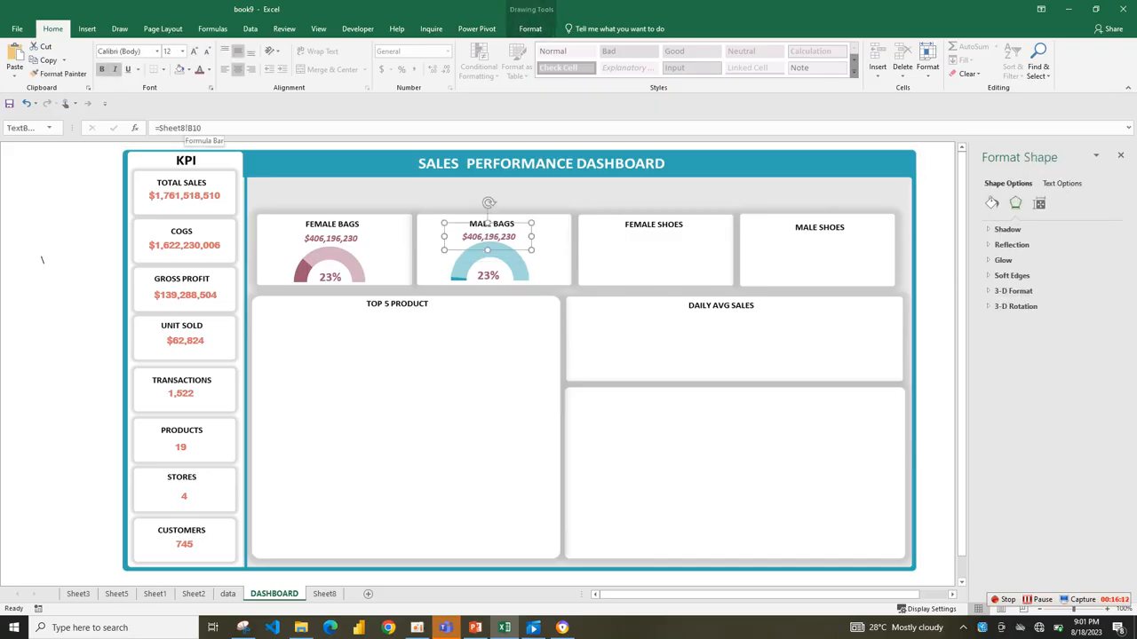
click(197, 128)
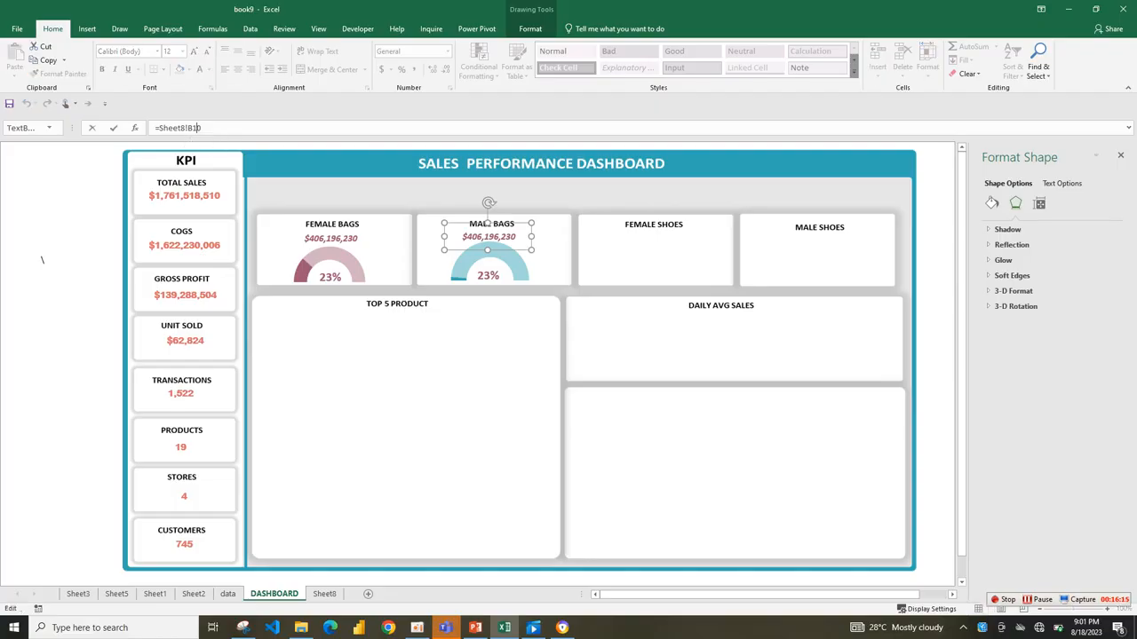
key(BackSpace)
text(1)
click(426, 197)
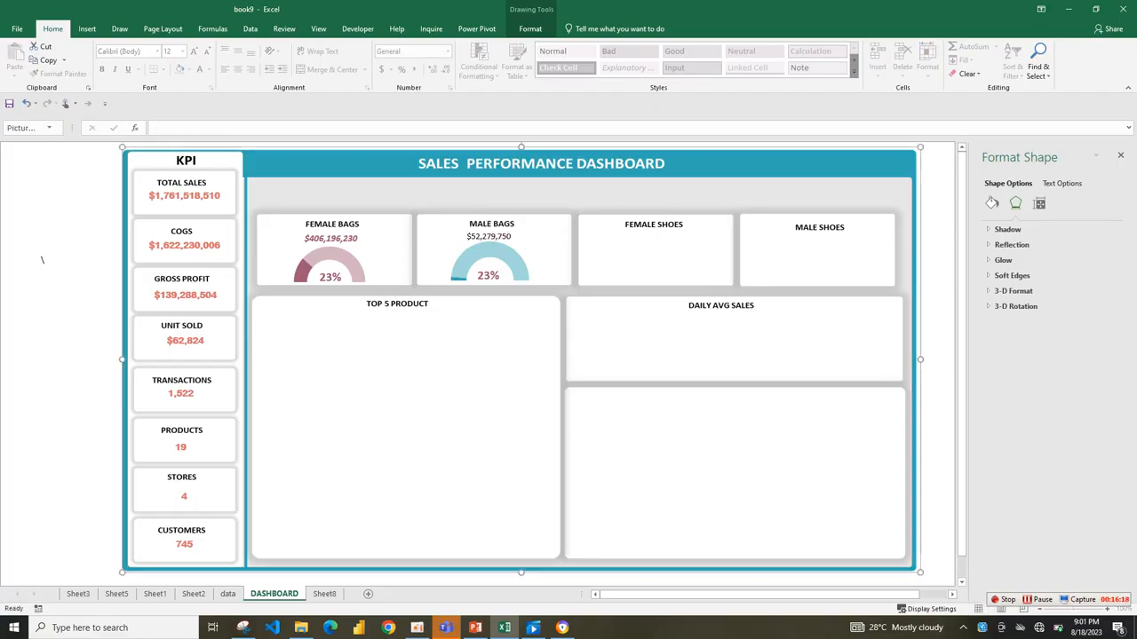
Link the copied percentage label inside the Male Bags gauge to =Sheet8!B18.
click(488, 275)
click(203, 127)
key(BackSpace)
text(8!B18)
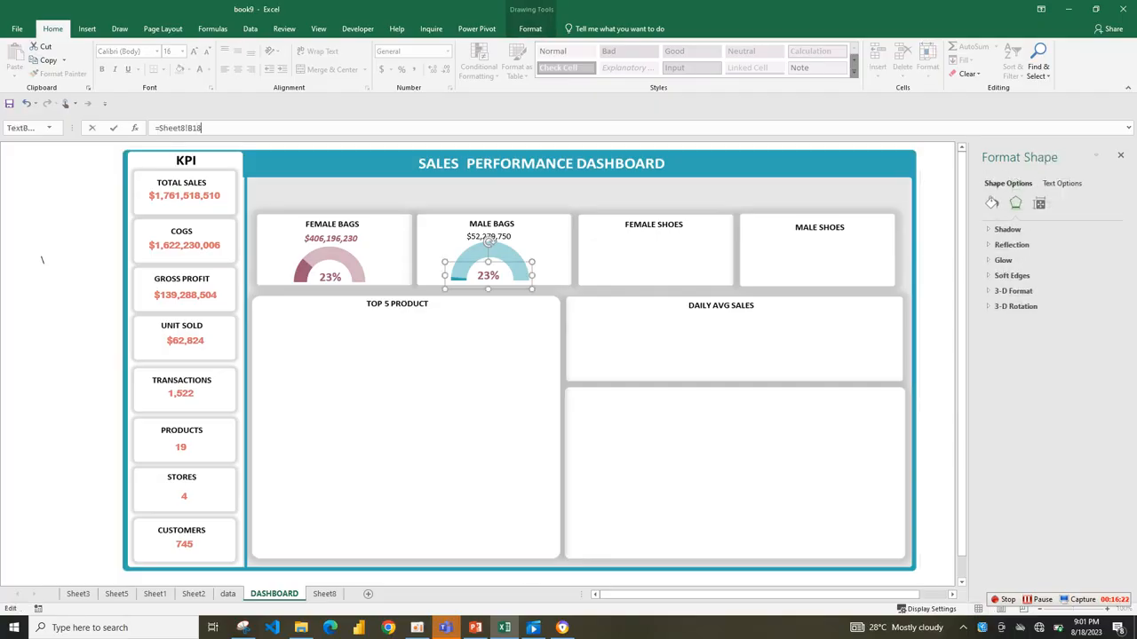
key(Return)
click(487, 345)
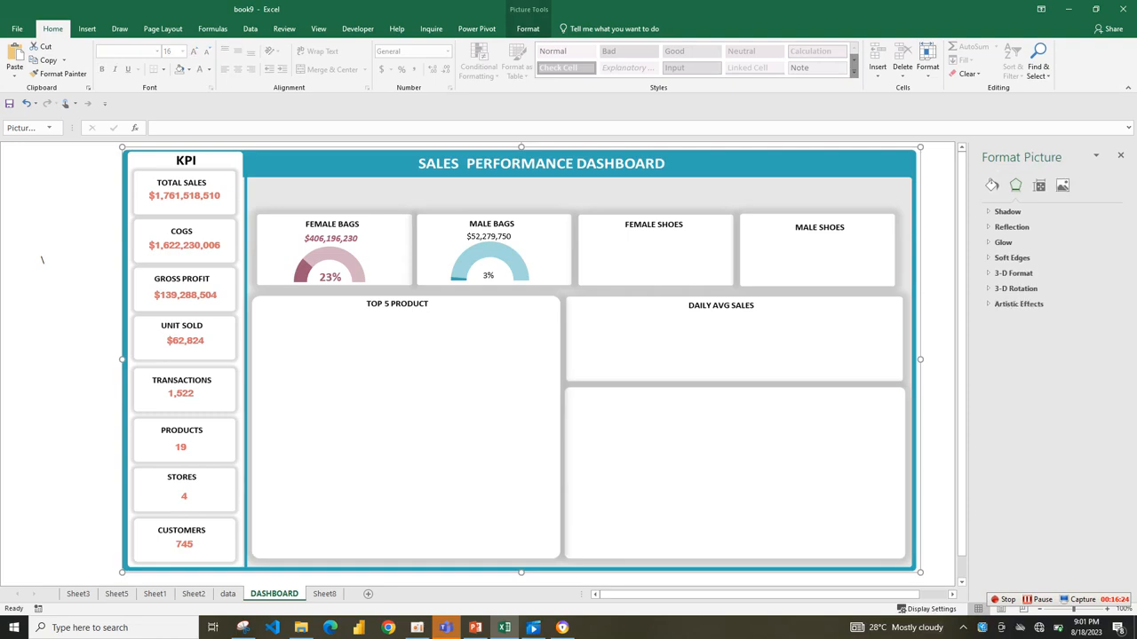
Format the Male Bags sales amount in bold teal at font size 12.
click(488, 237)
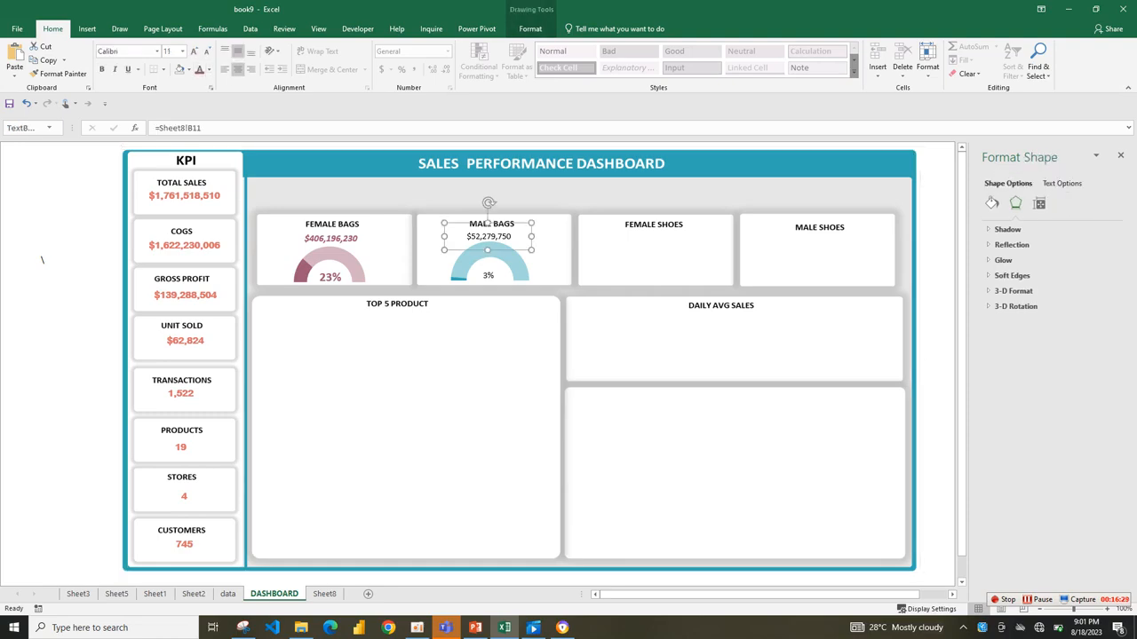
click(210, 70)
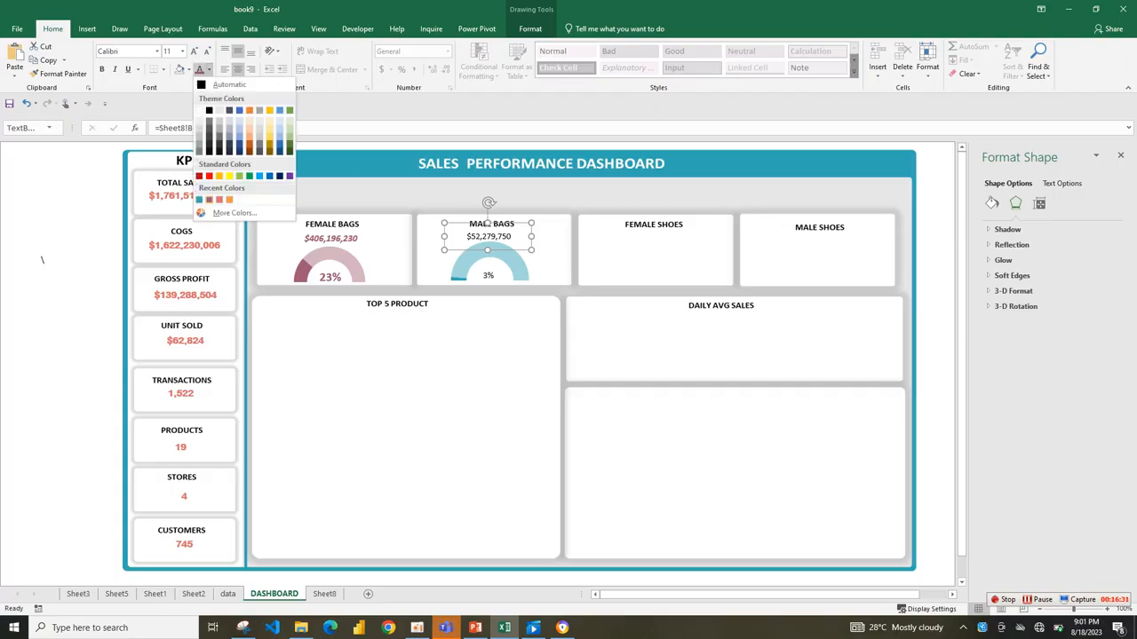
click(200, 199)
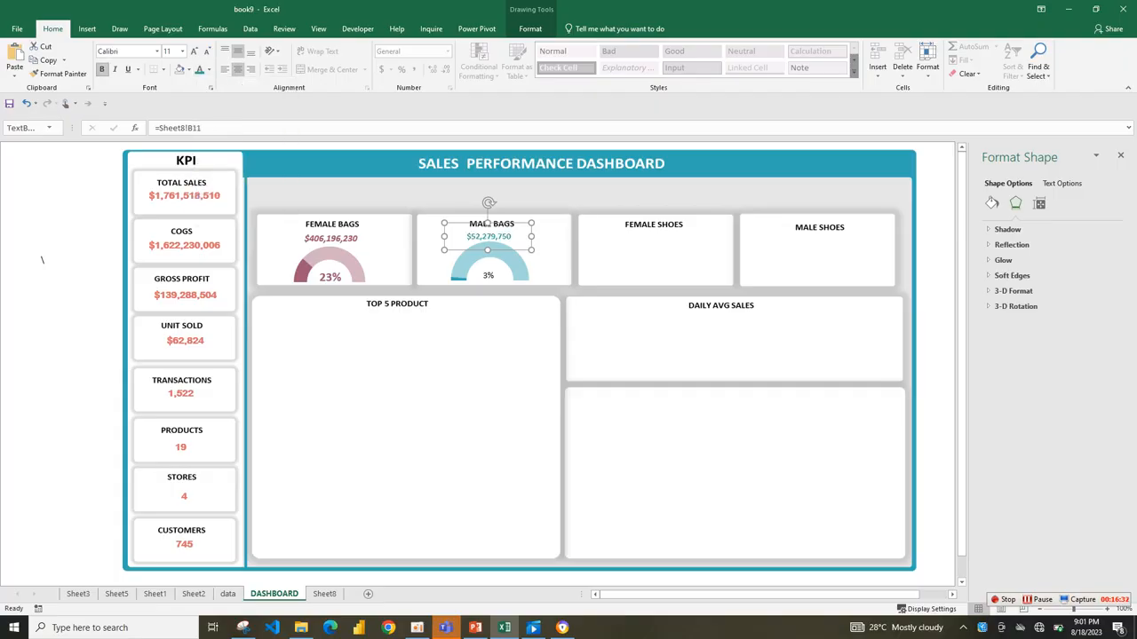
click(192, 51)
Format the percentage label inside the Male Bags gauge in bold teal and enlarge its text.
key(Tab)
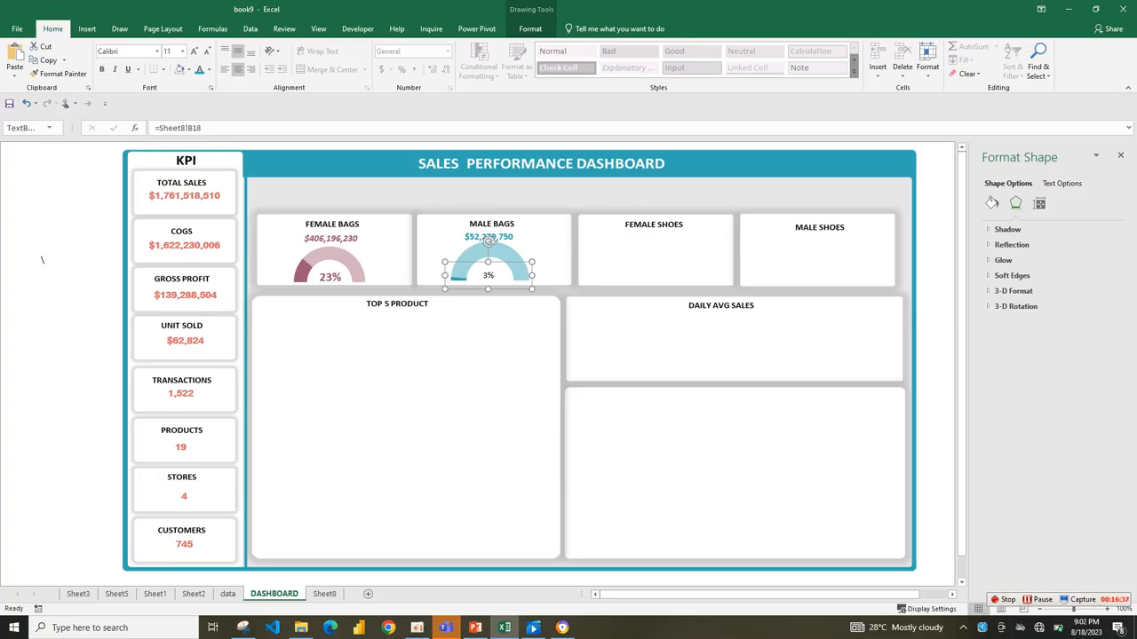
click(199, 70)
click(193, 51)
click(101, 69)
Compare the font settings of the Female Bags labels with those of the Male Bags sales amount.
click(331, 242)
key(Tab)
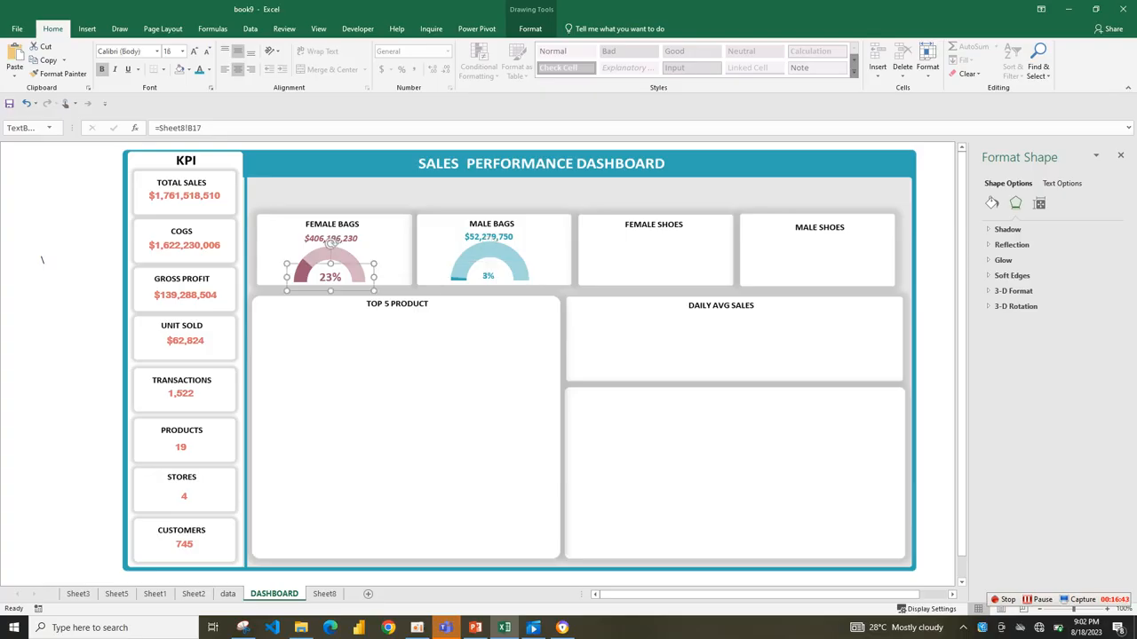
key(Tab)
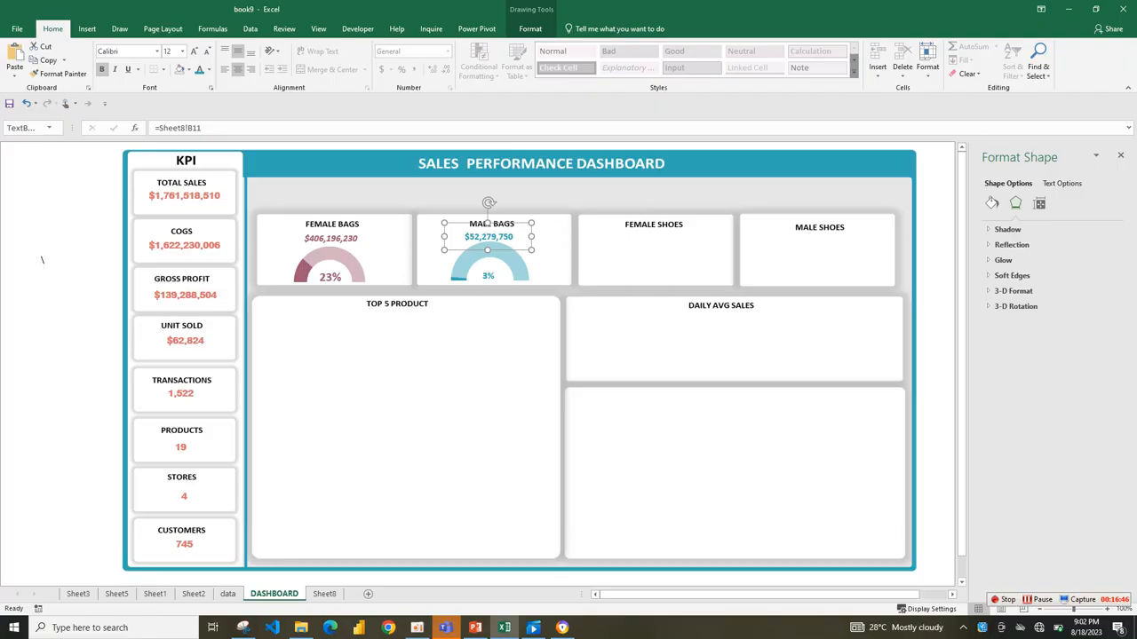
Enlarge the Male Bags sales amount to font size 14 and reposition it under the card title.
key(Tab)
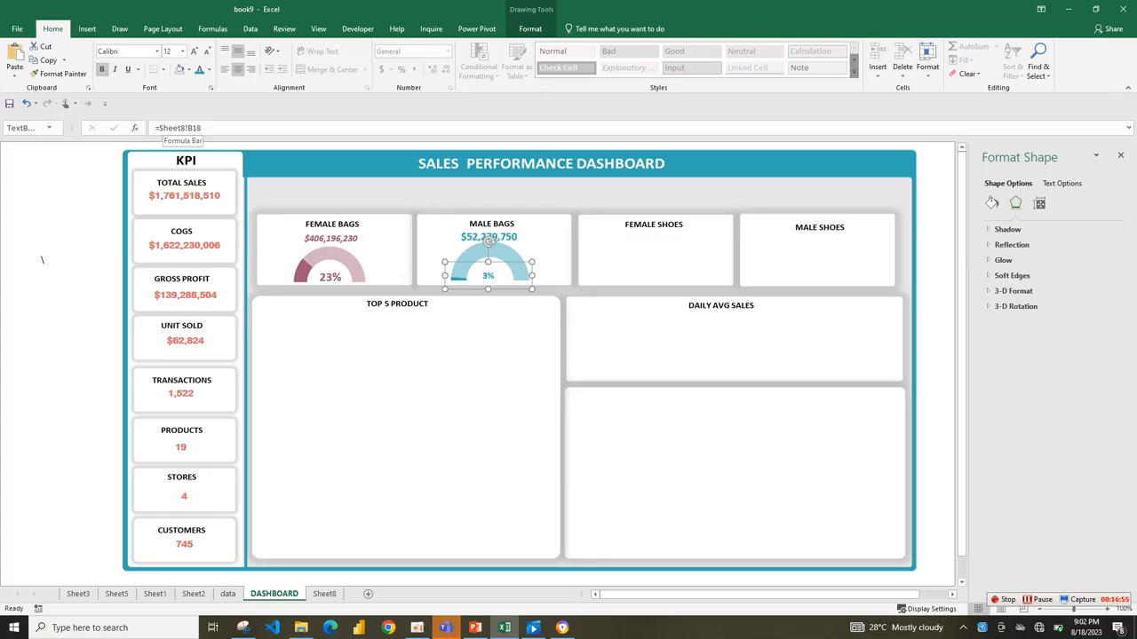
click(60, 74)
click(545, 260)
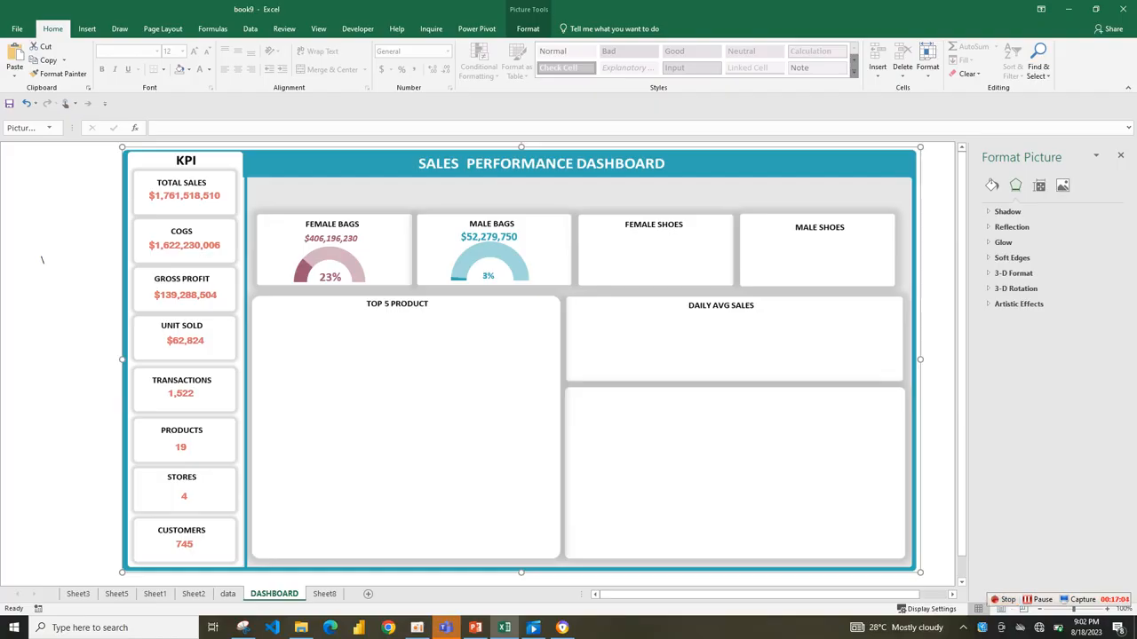
click(489, 237)
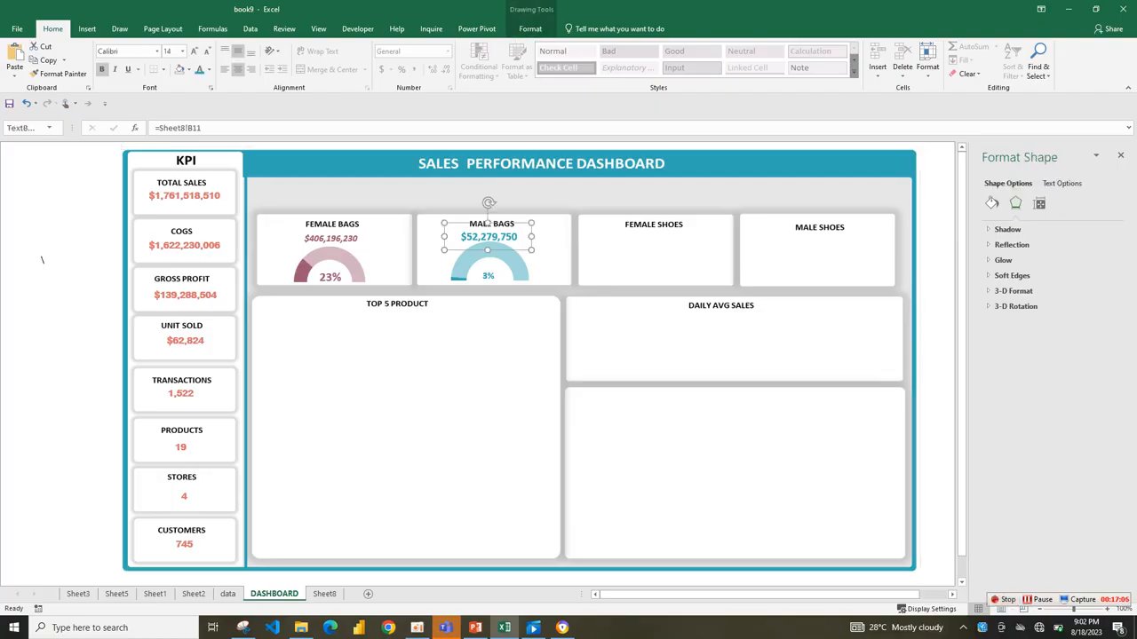
drag(488, 238, 488, 236)
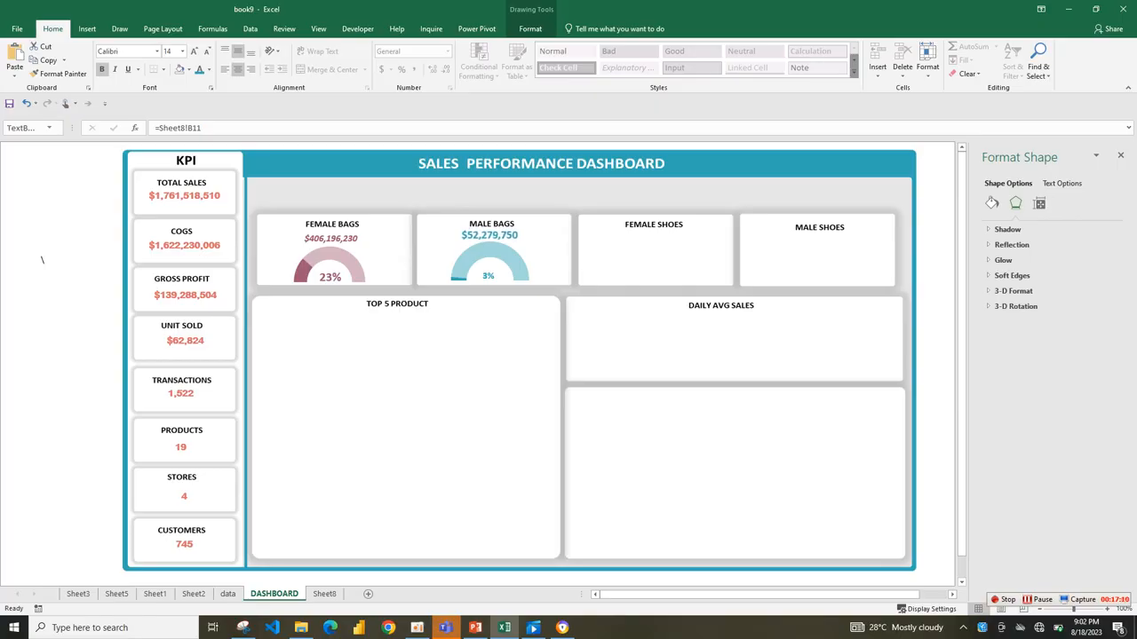
key(Left)
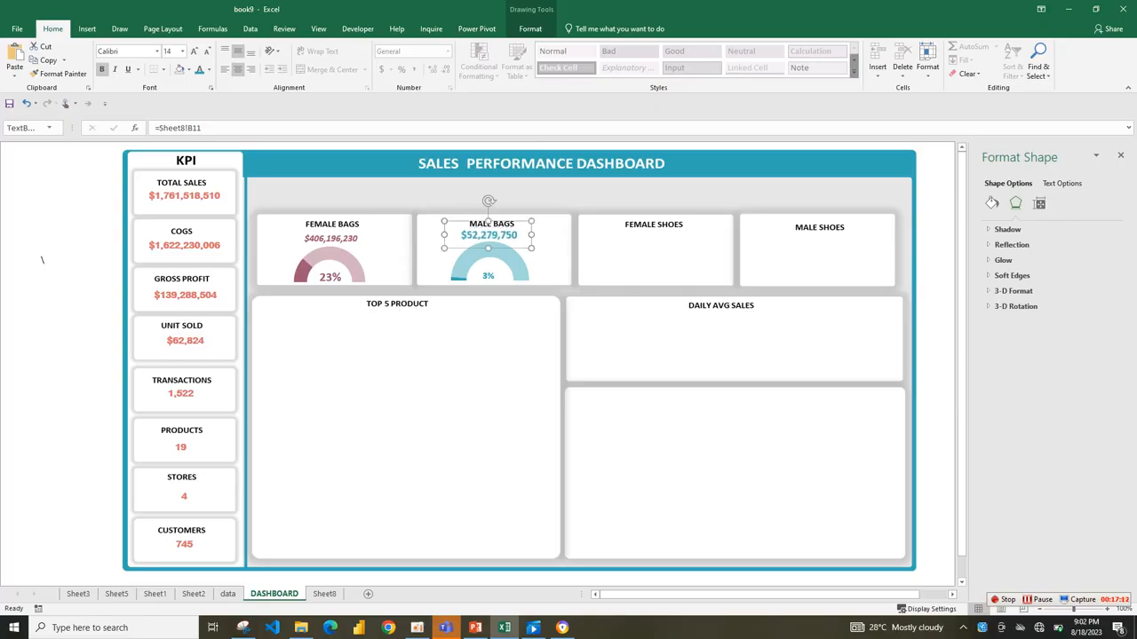
key(Right)
key(Right)
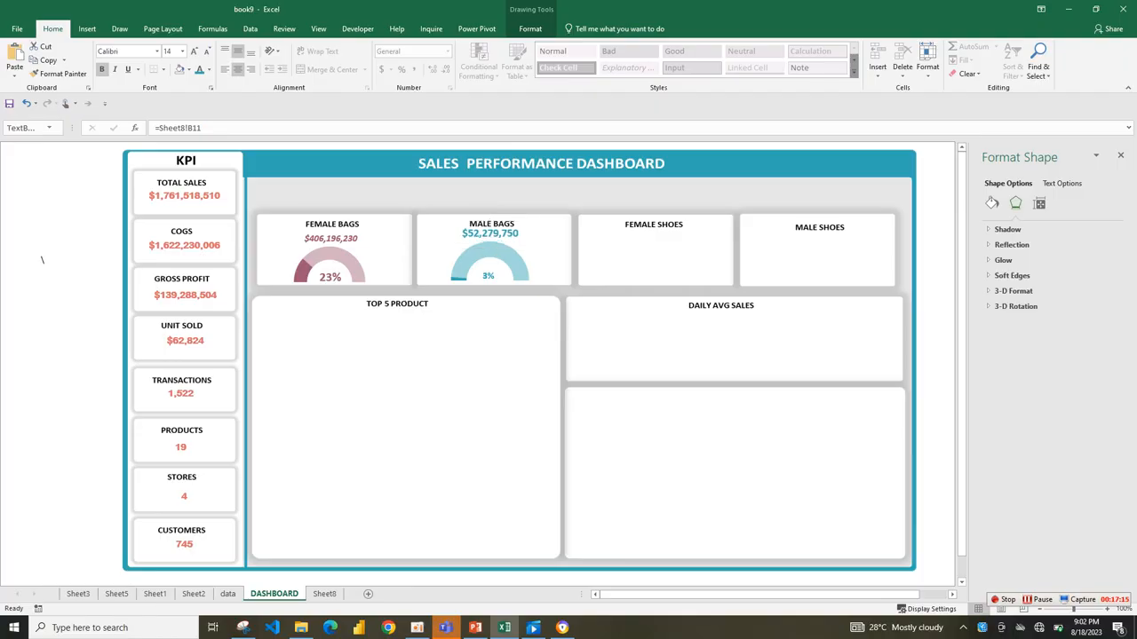
Enlarge the Male Bags percentage label to font size 16 and nudge the sales amount down slightly.
key(Tab)
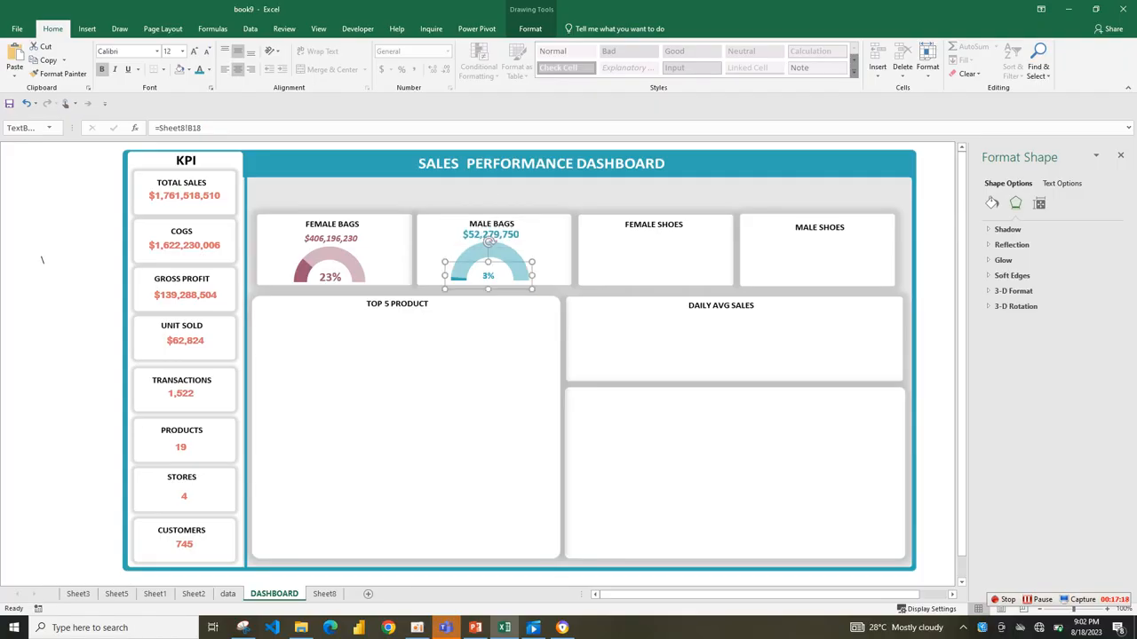
click(194, 50)
click(193, 50)
click(498, 355)
click(490, 235)
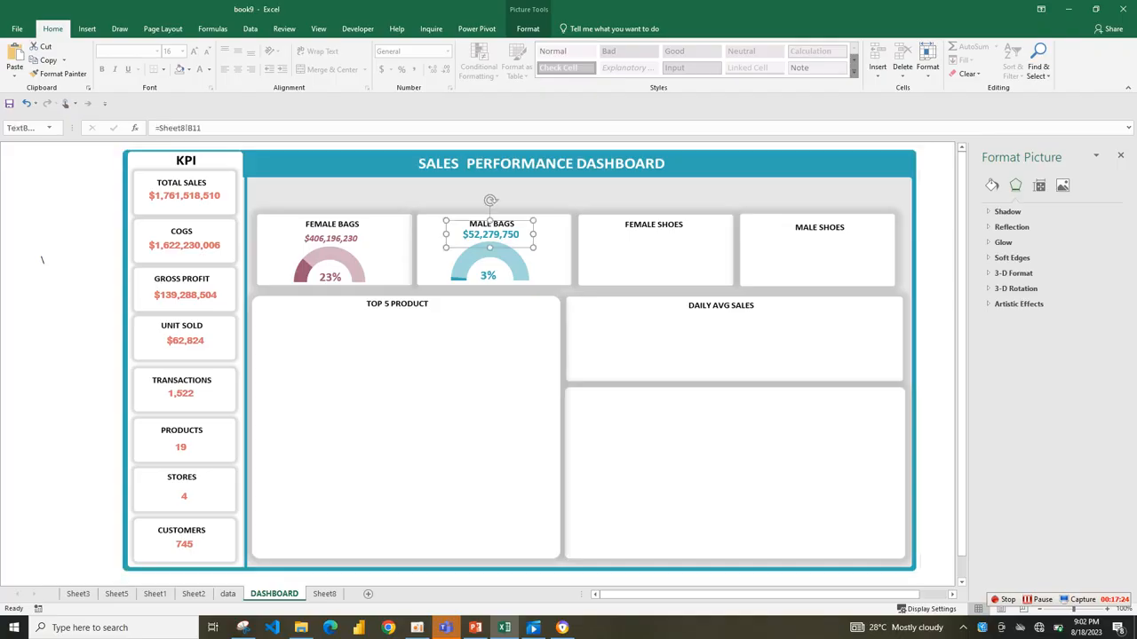
key(Down)
Set the Female Bags sales amount to font size 14.
click(338, 238)
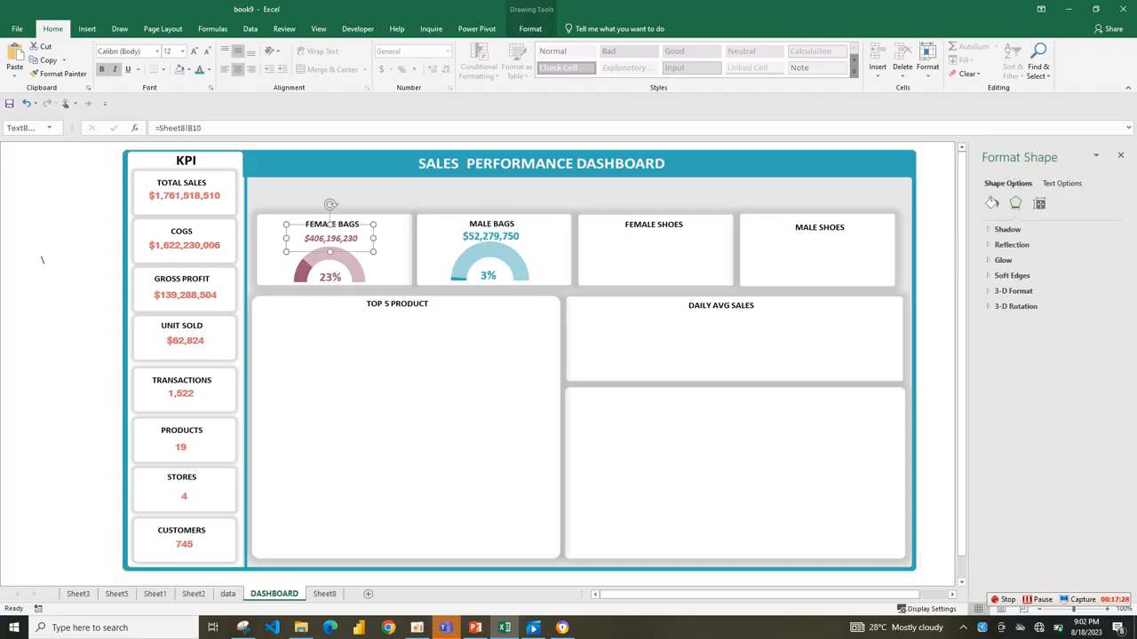
key(ctrl+shift+period)
key(Tab)
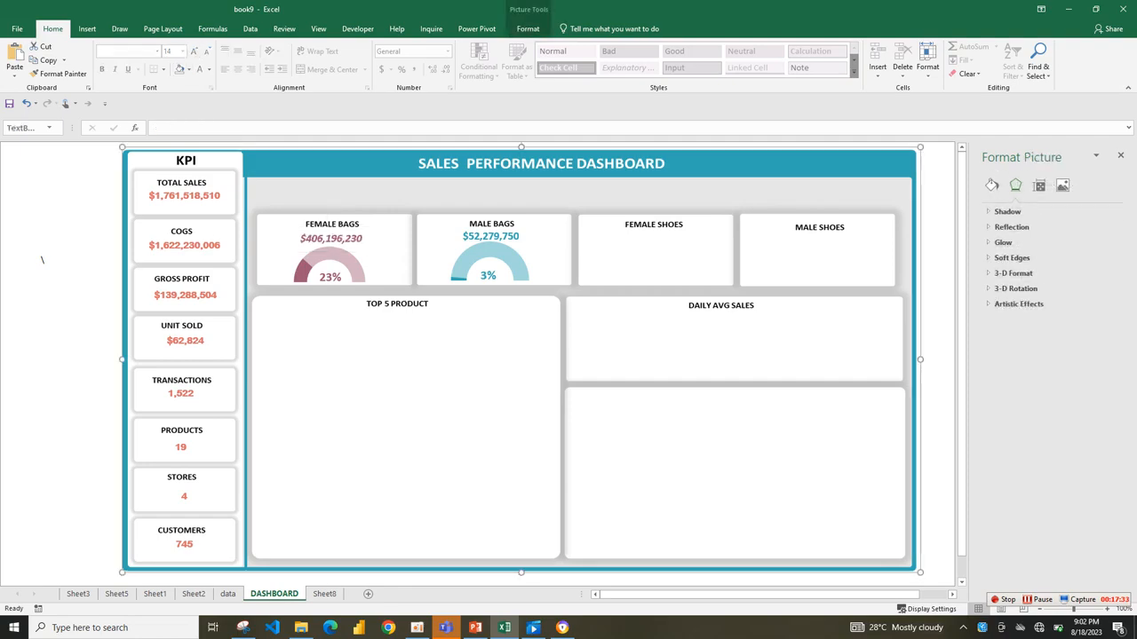
key(Tab)
key(Tab)
key(Tab)
key(Tab)
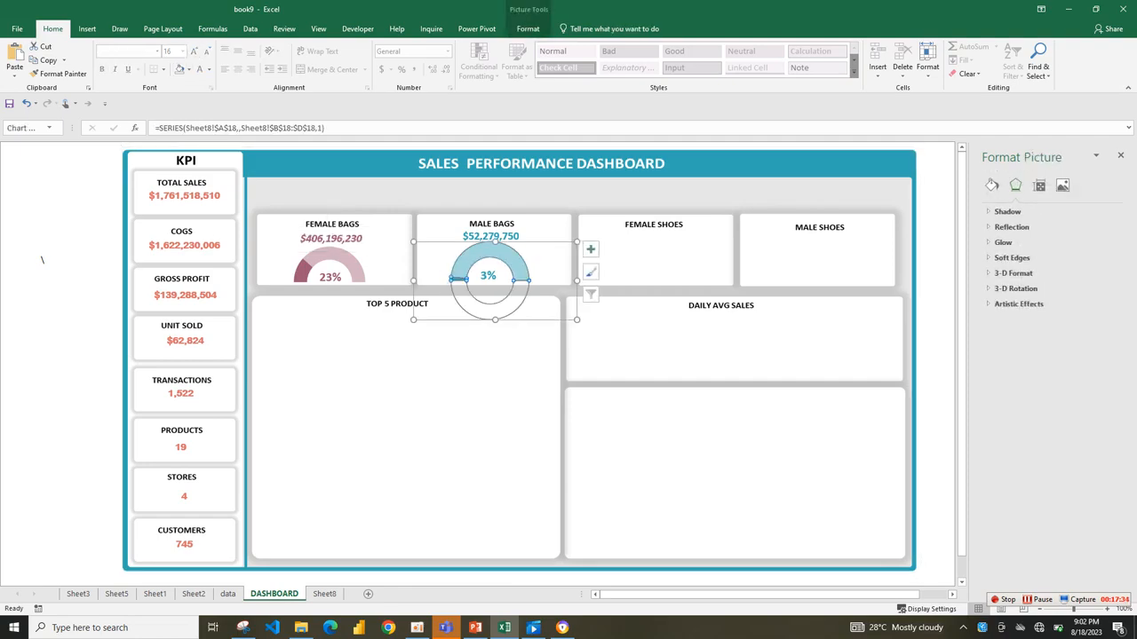
key(Tab)
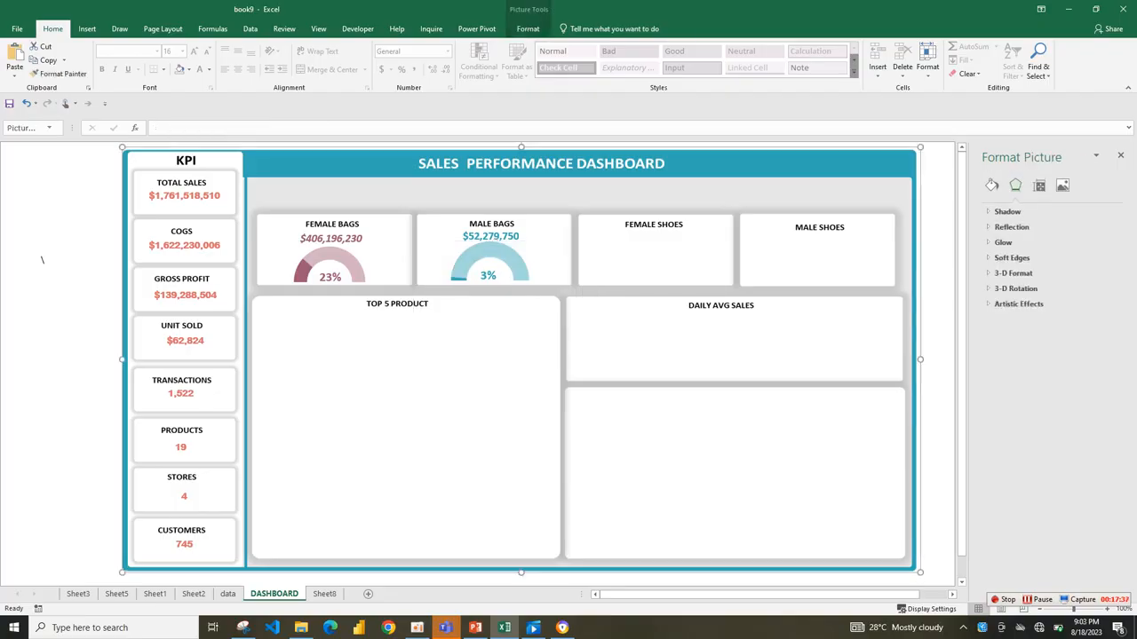
Point the Sheet8 gauge at the Men Shoes data in row 19 and remove the fill and outline of its 100% slice.
key(ctrl+Page_Down)
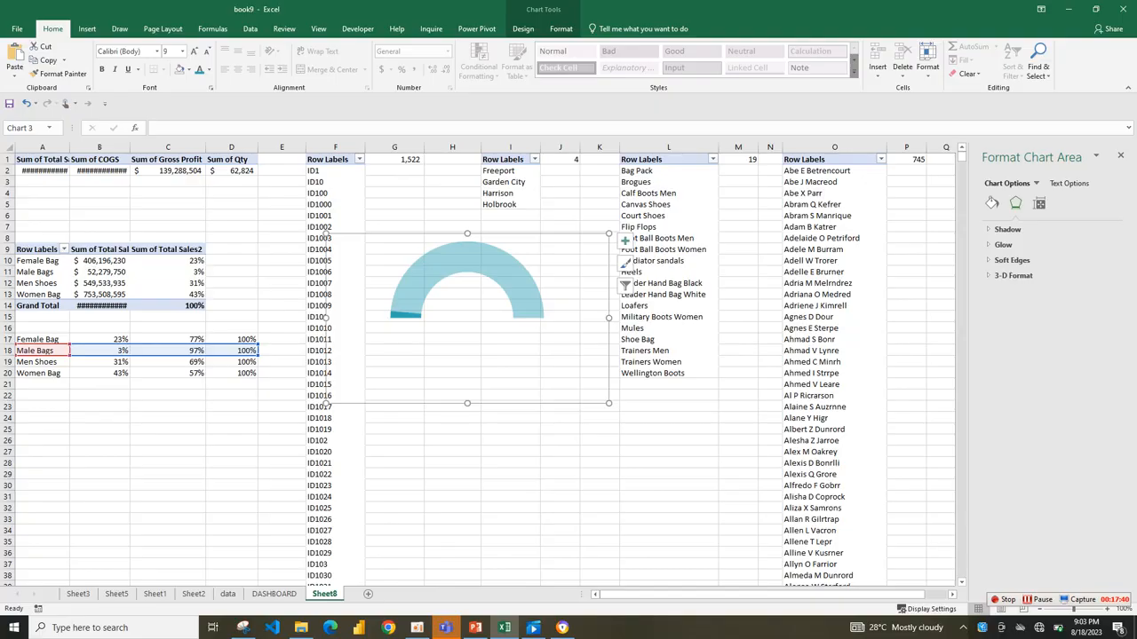
drag(165, 356, 165, 367)
click(410, 293)
click(410, 293)
click(992, 202)
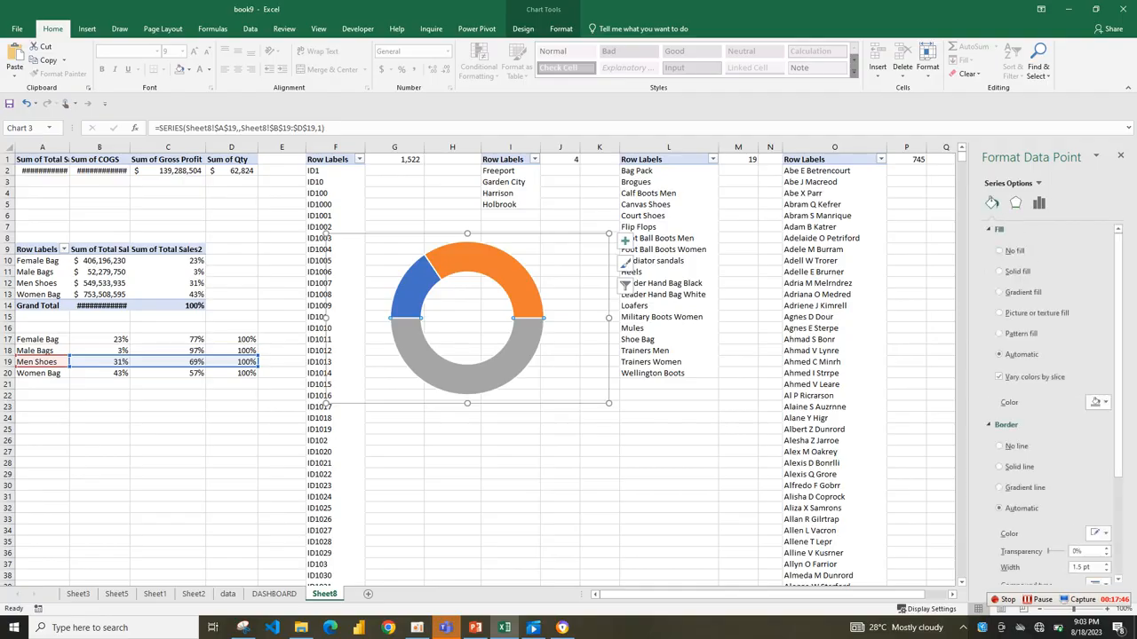
click(998, 251)
click(999, 422)
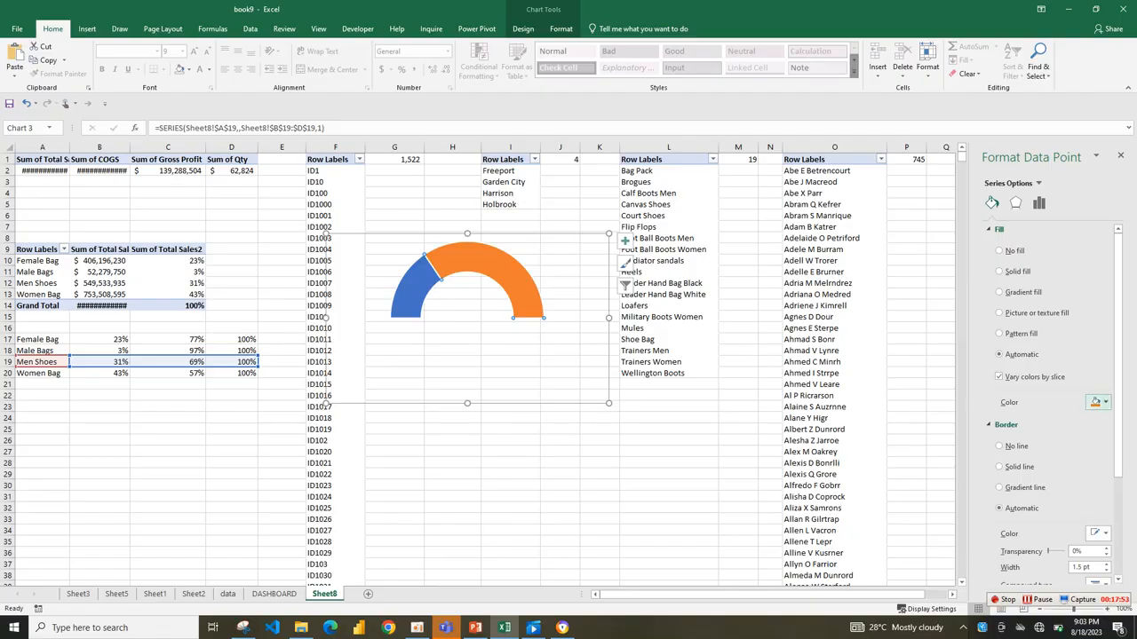
Fill the gauge's 69% slice with burgundy at 55% transparency and remove its outline.
click(1098, 402)
click(1048, 519)
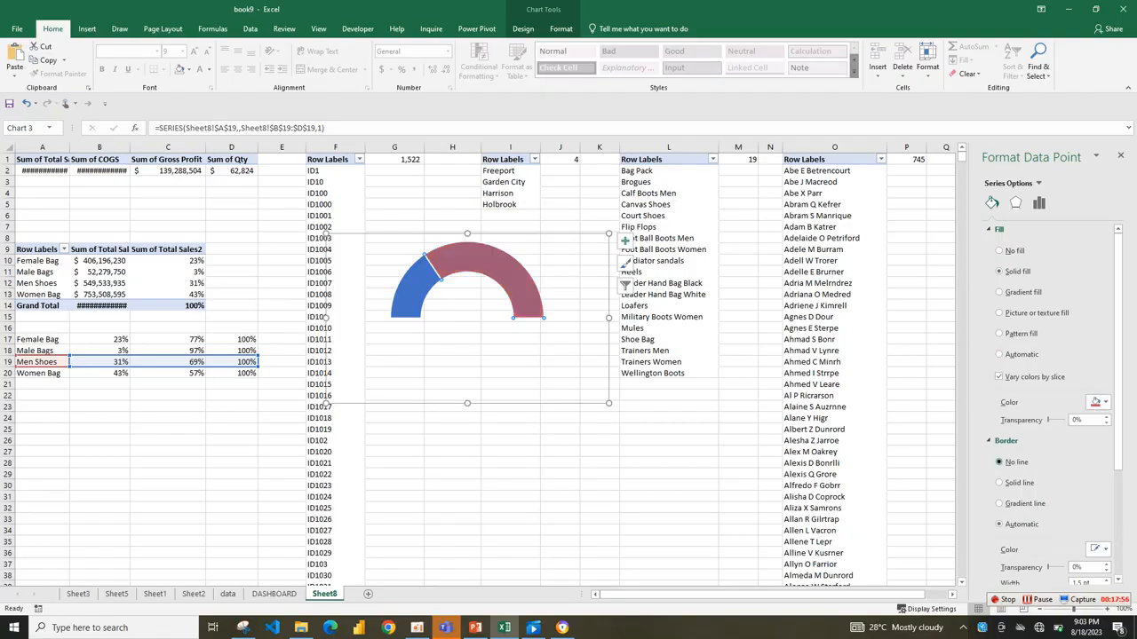
click(1077, 420)
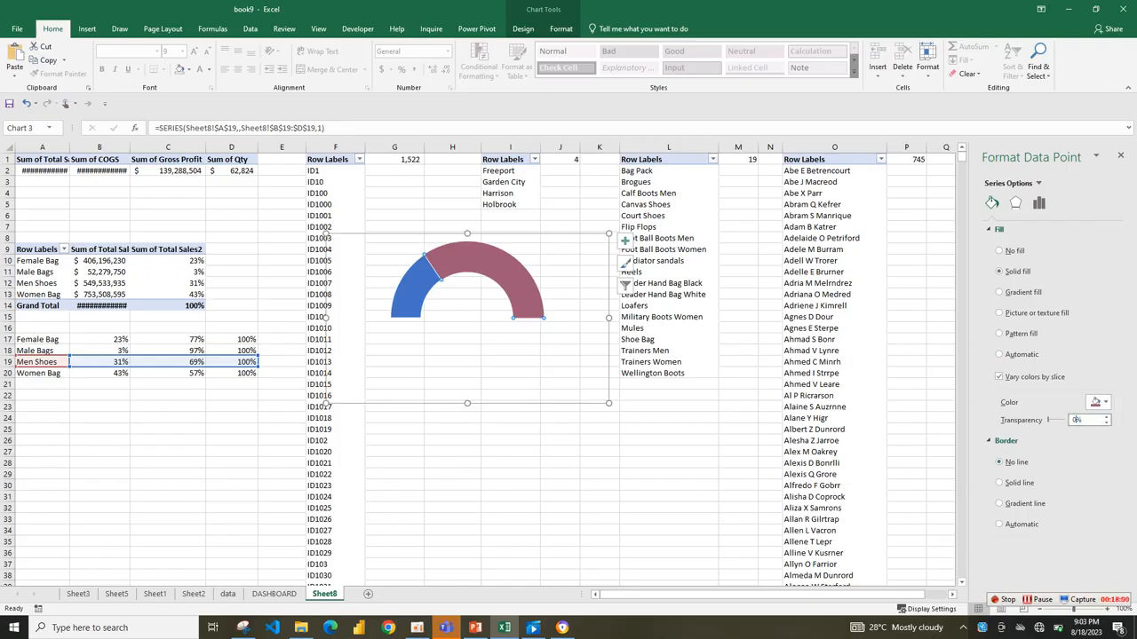
key(BackSpace)
text(55)
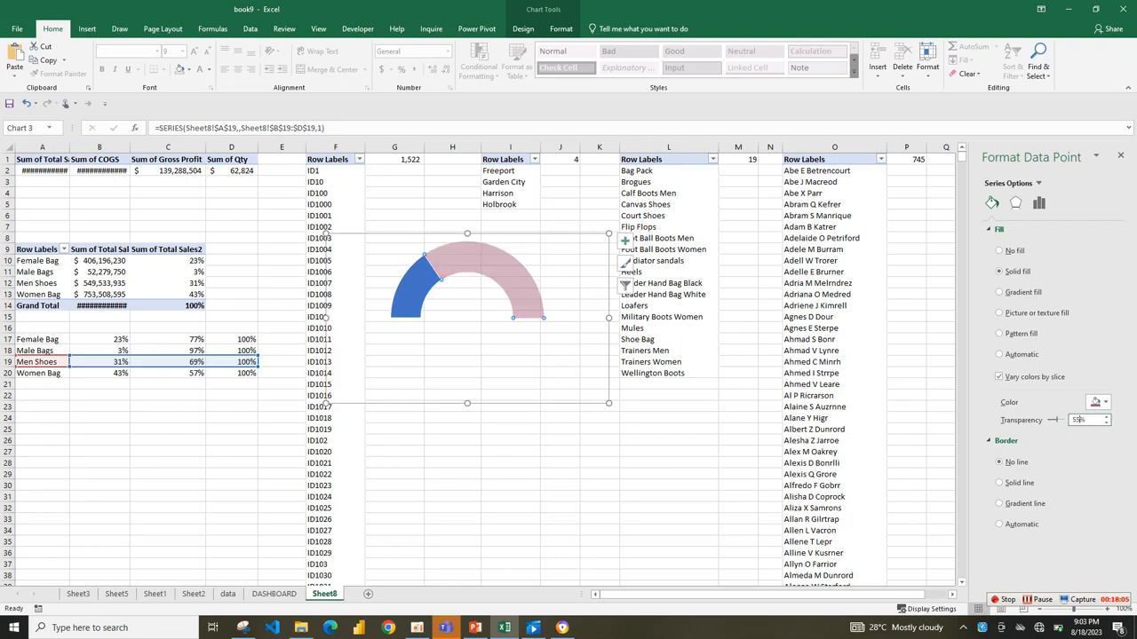
Fill the gauge's 31% slice with solid burgundy and no outline.
click(413, 287)
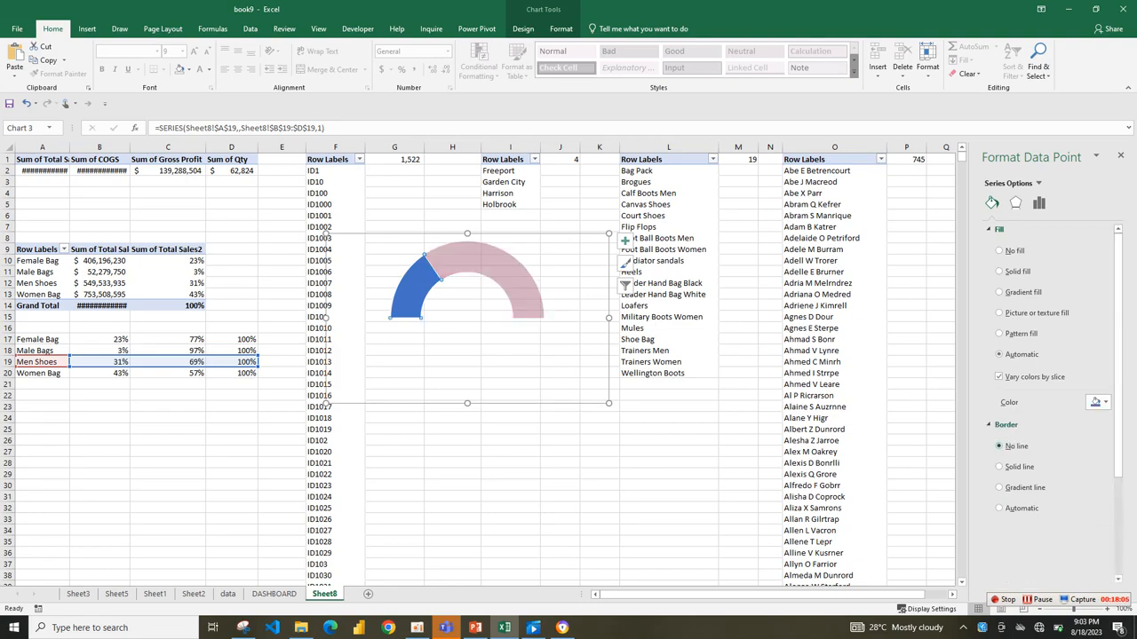
click(1097, 403)
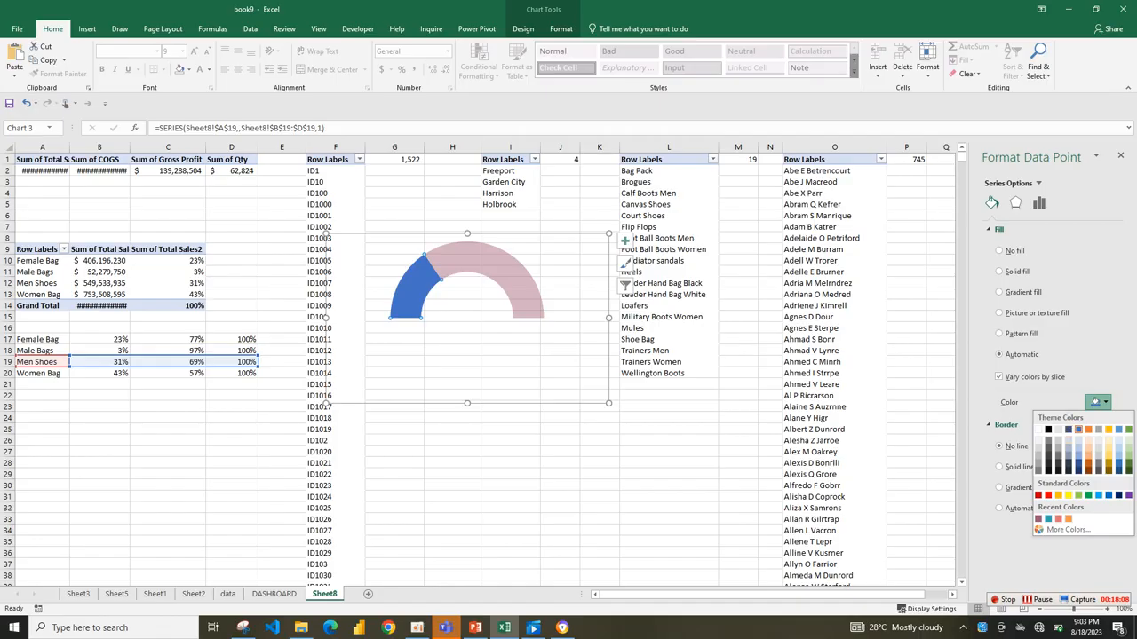
click(1038, 519)
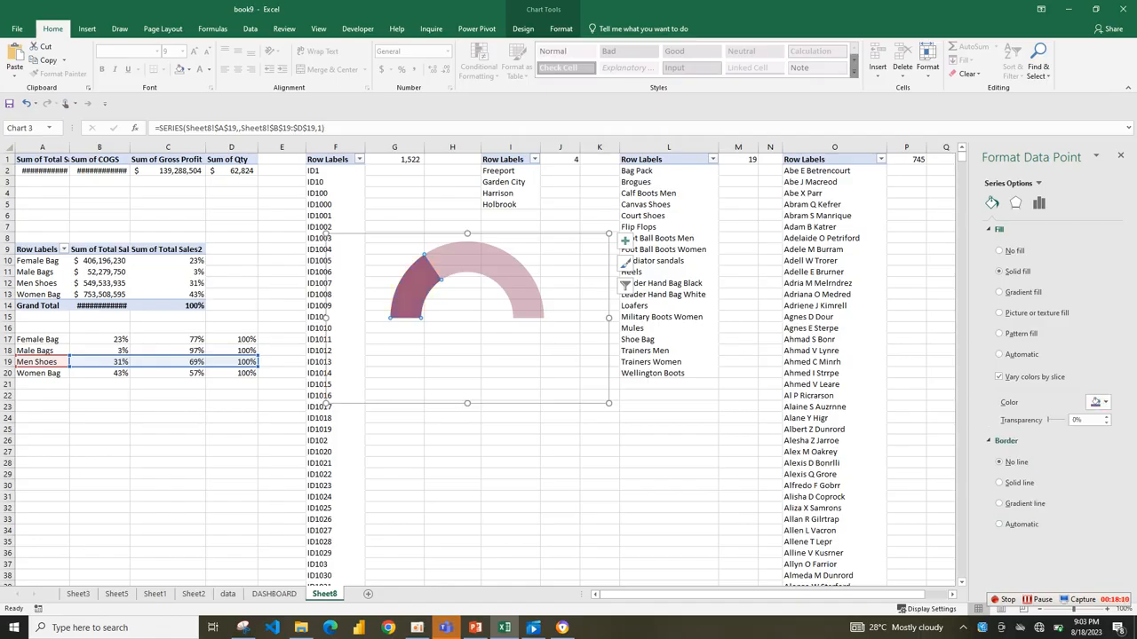
Copy the Men Shoes gauge onto the DASHBOARD sheet, shrink it and place it inside the Female Shoes card.
click(533, 359)
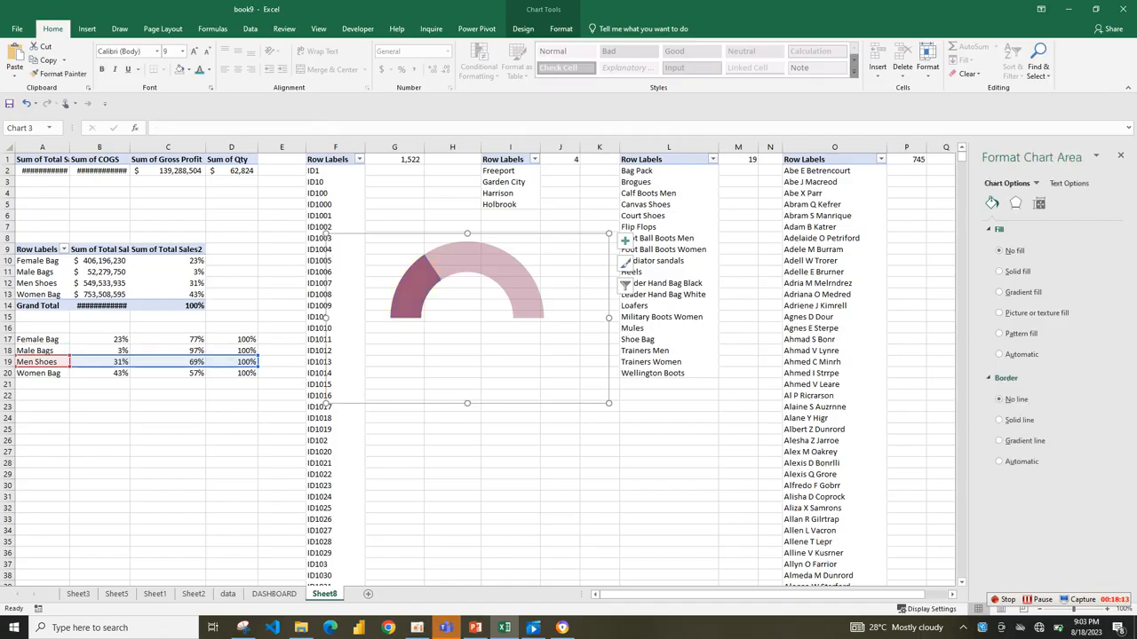
click(274, 593)
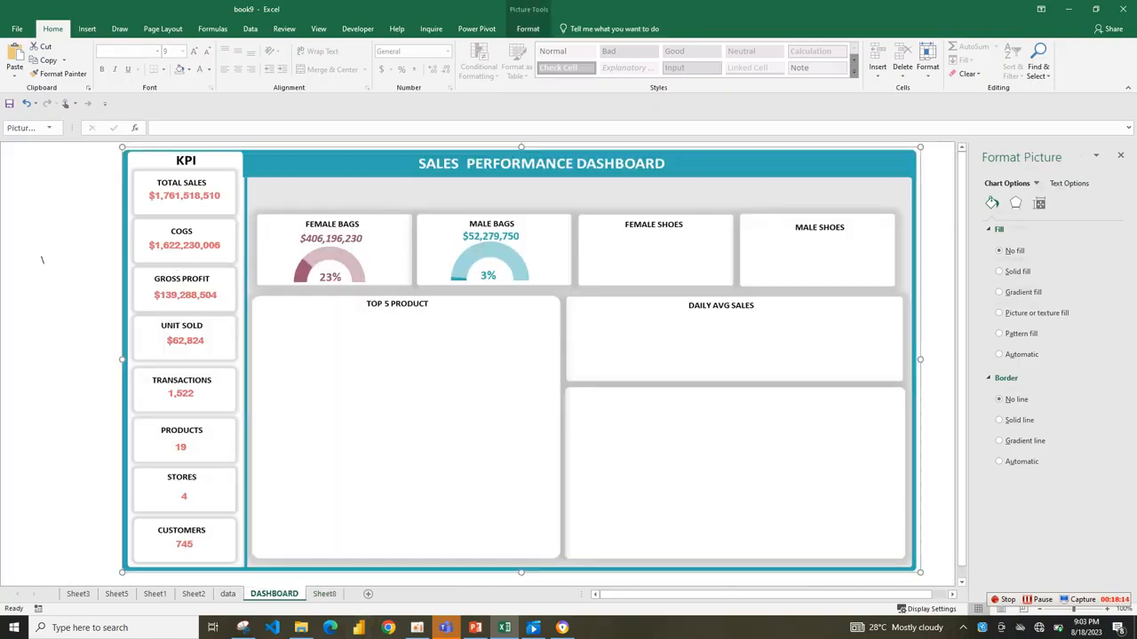
right_click(625, 271)
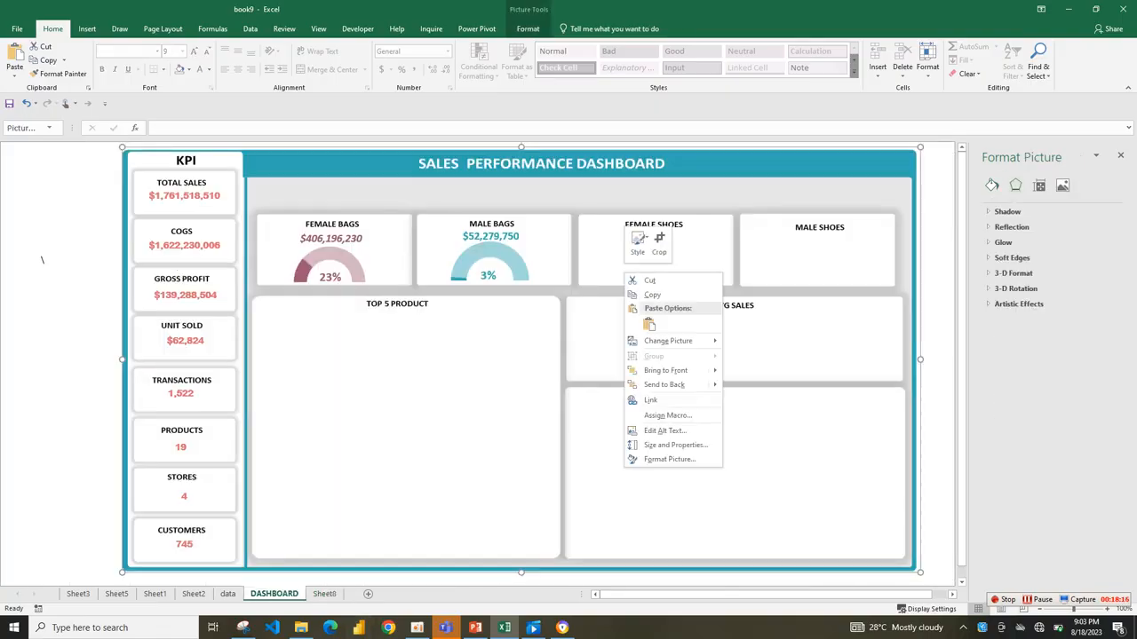
click(649, 325)
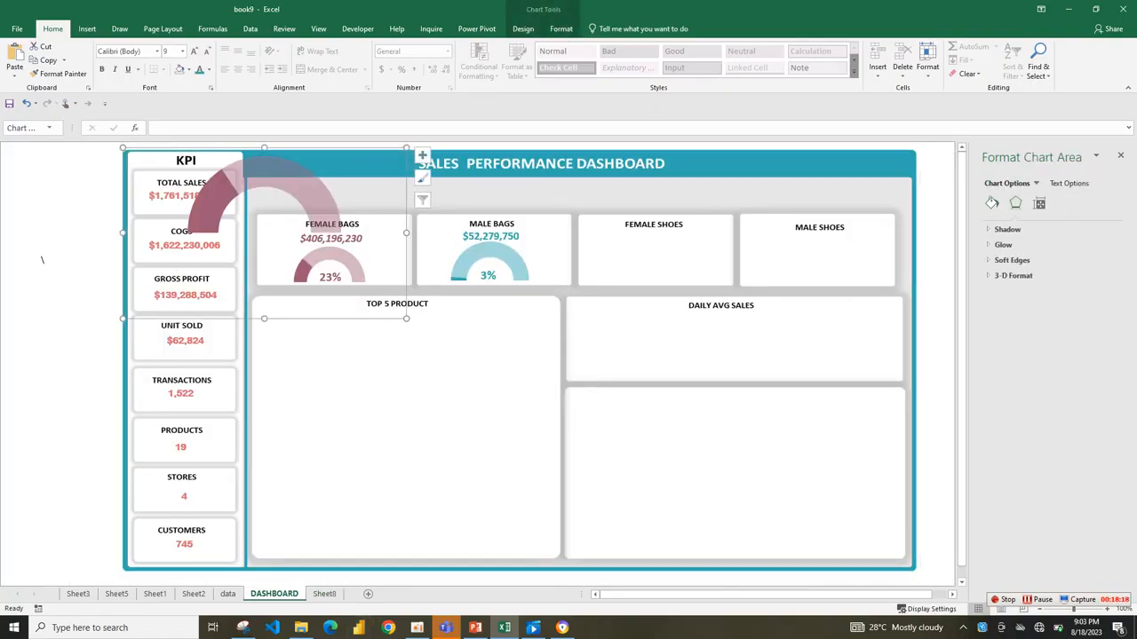
drag(406, 319, 329, 225)
key(ctrl+z)
click(198, 165)
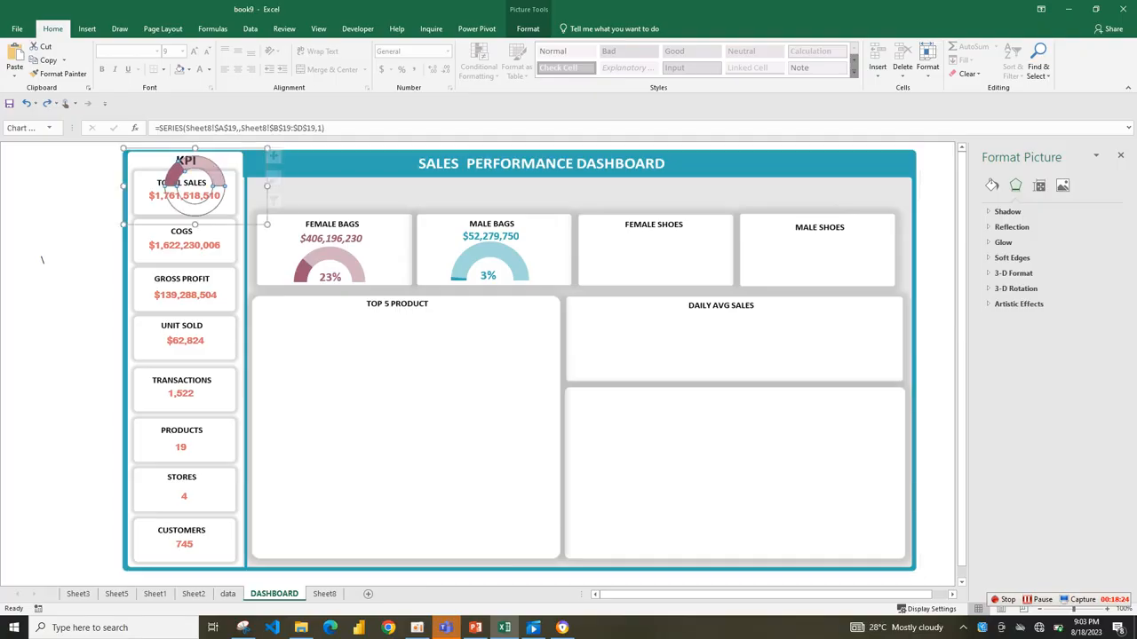
drag(198, 165, 651, 249)
drag(722, 310, 736, 317)
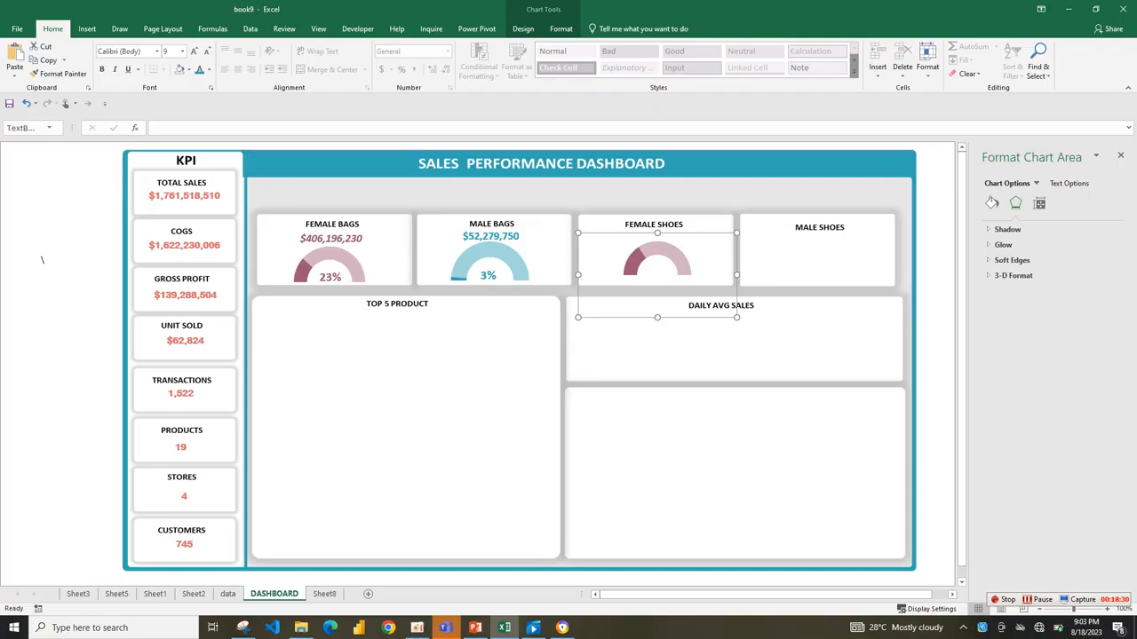
Copy the Male Bags sales amount and percentage labels together onto the gauge in the Female Shoes card.
click(487, 276)
shift+click(490, 236)
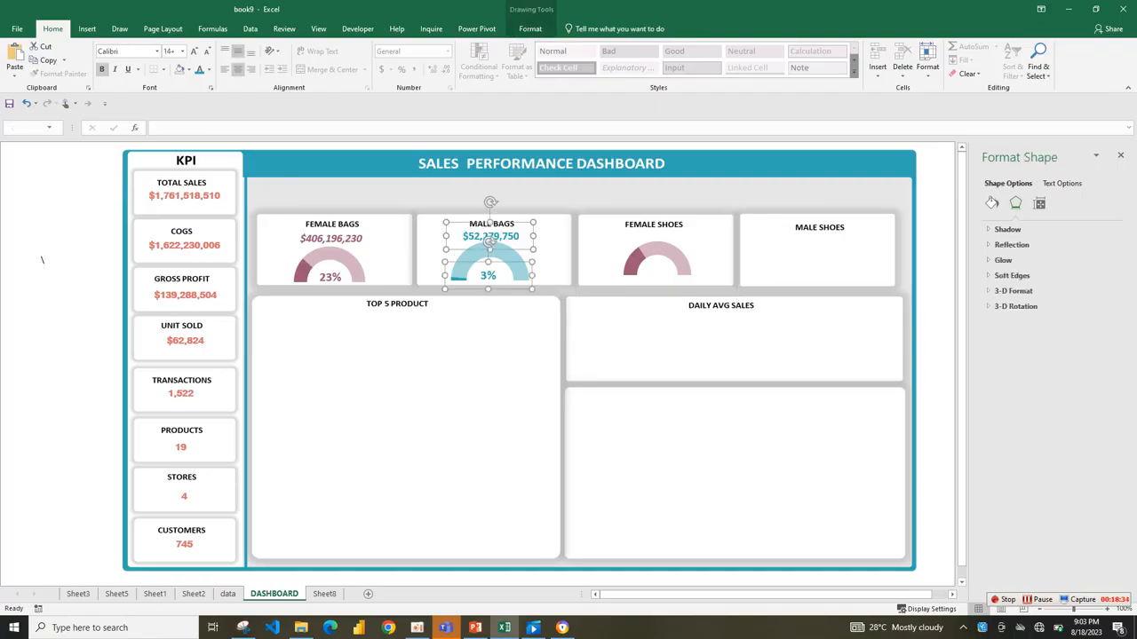
key(ctrl+v)
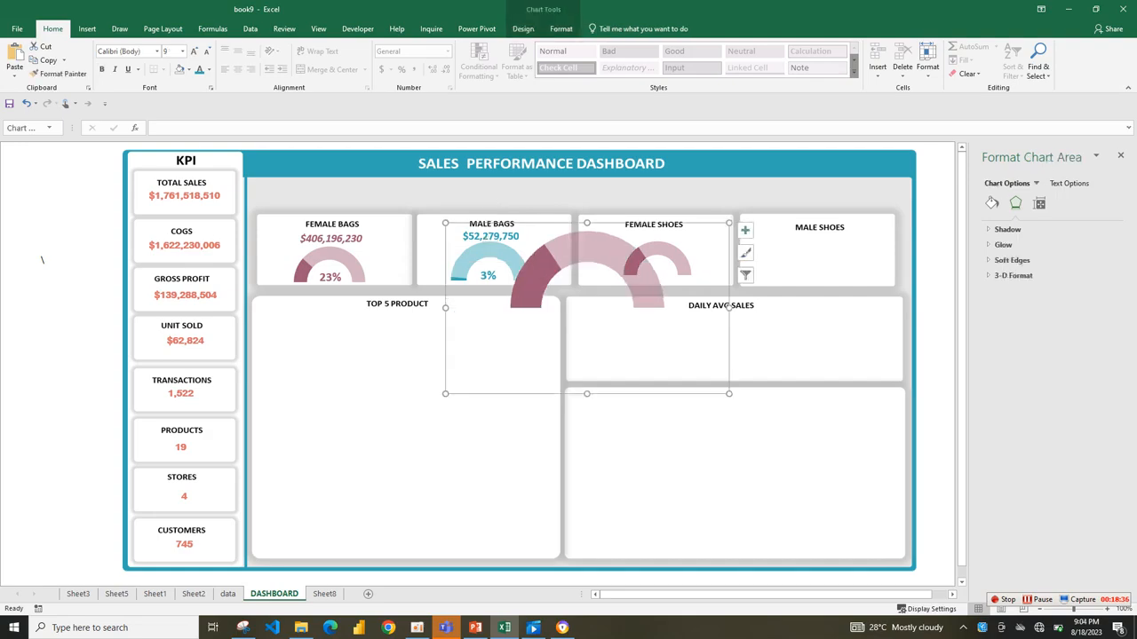
key(ctrl+z)
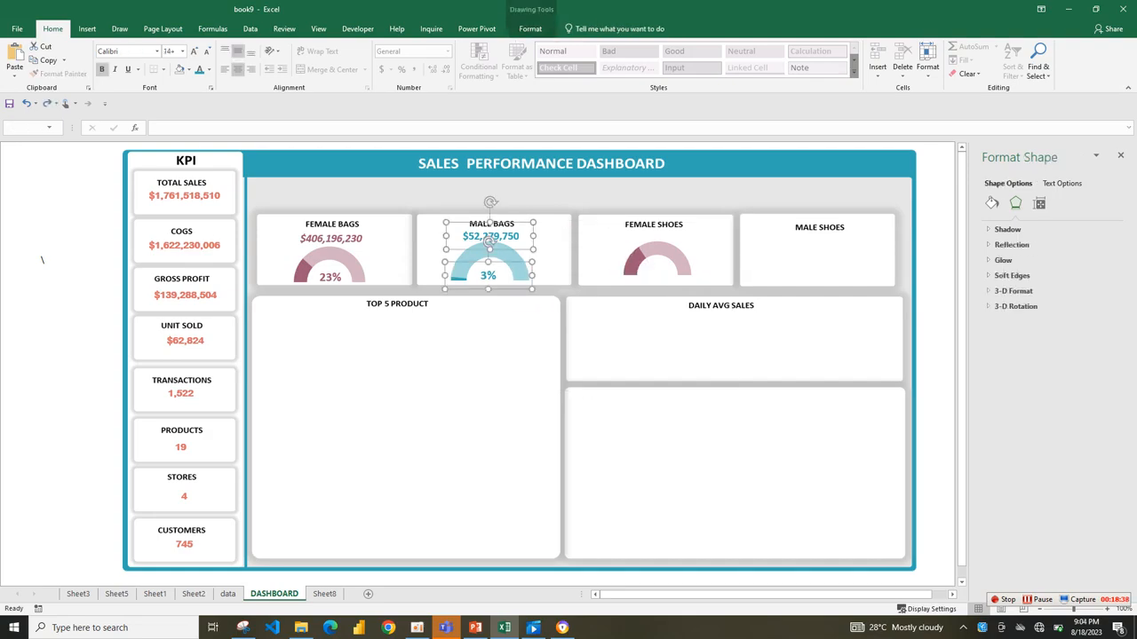
key(ctrl+c)
drag(498, 249, 657, 240)
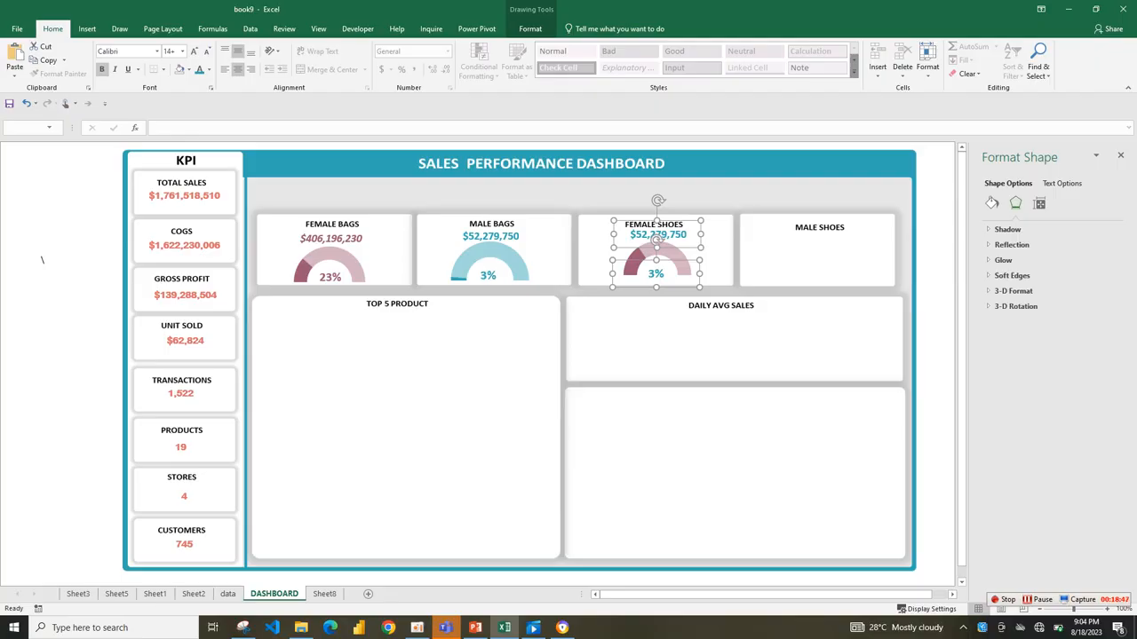
Move the Female Shoes gauge slightly down so it sits below the copied sales amount.
click(655, 342)
click(657, 235)
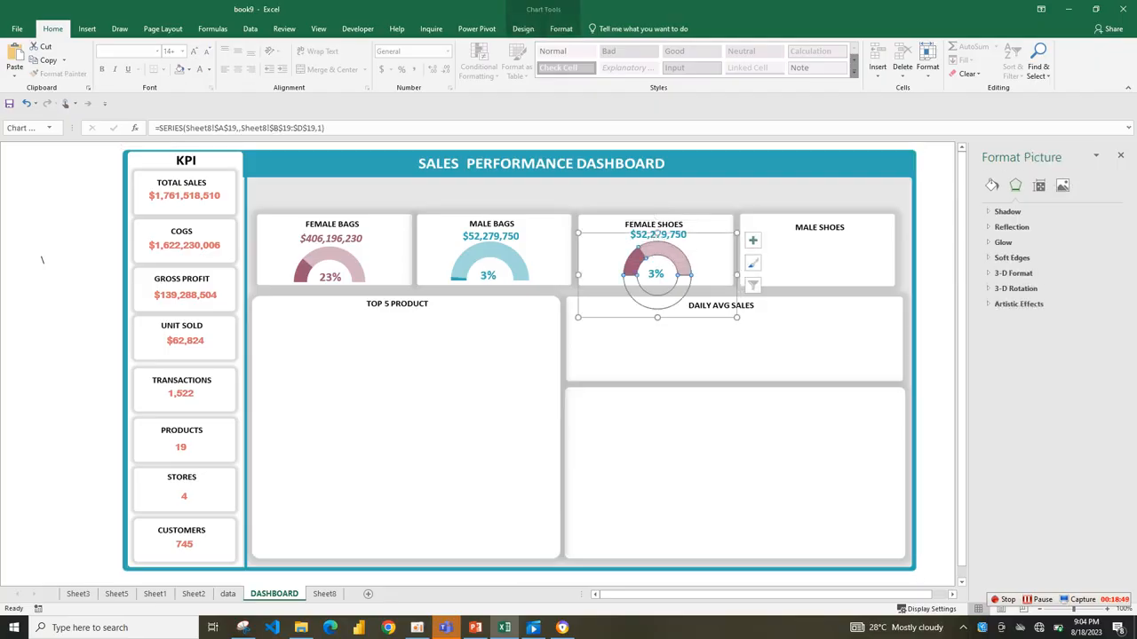
drag(657, 293, 656, 298)
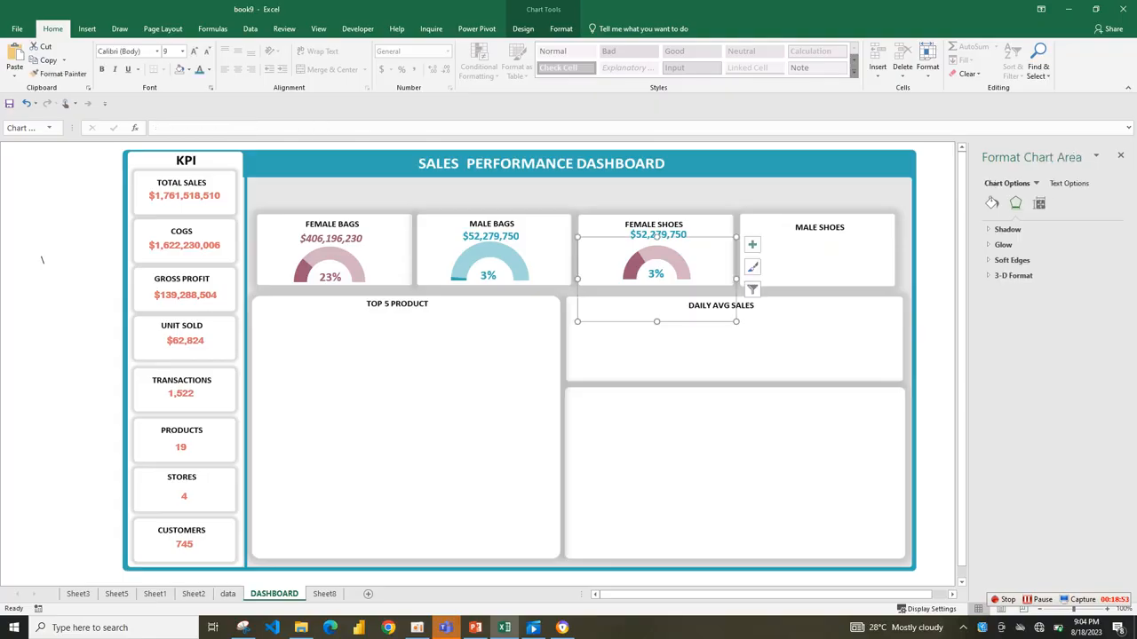
Slightly enlarge the doughnut inside the gauge on the Female Shoes card.
click(657, 237)
click(658, 236)
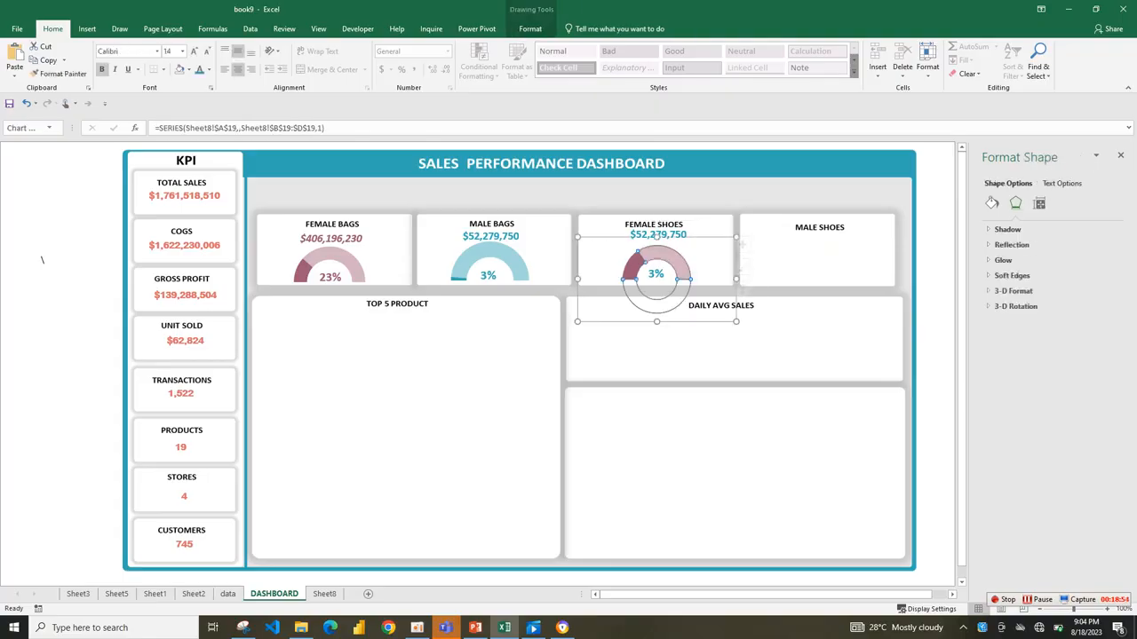
click(657, 236)
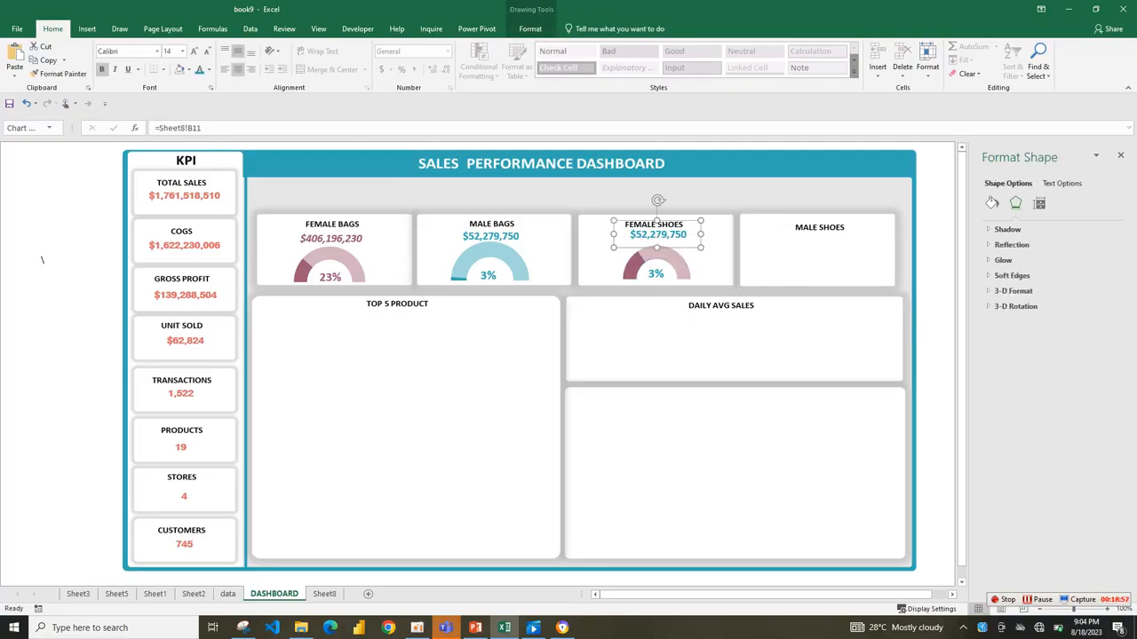
click(657, 236)
drag(690, 245, 695, 242)
click(708, 226)
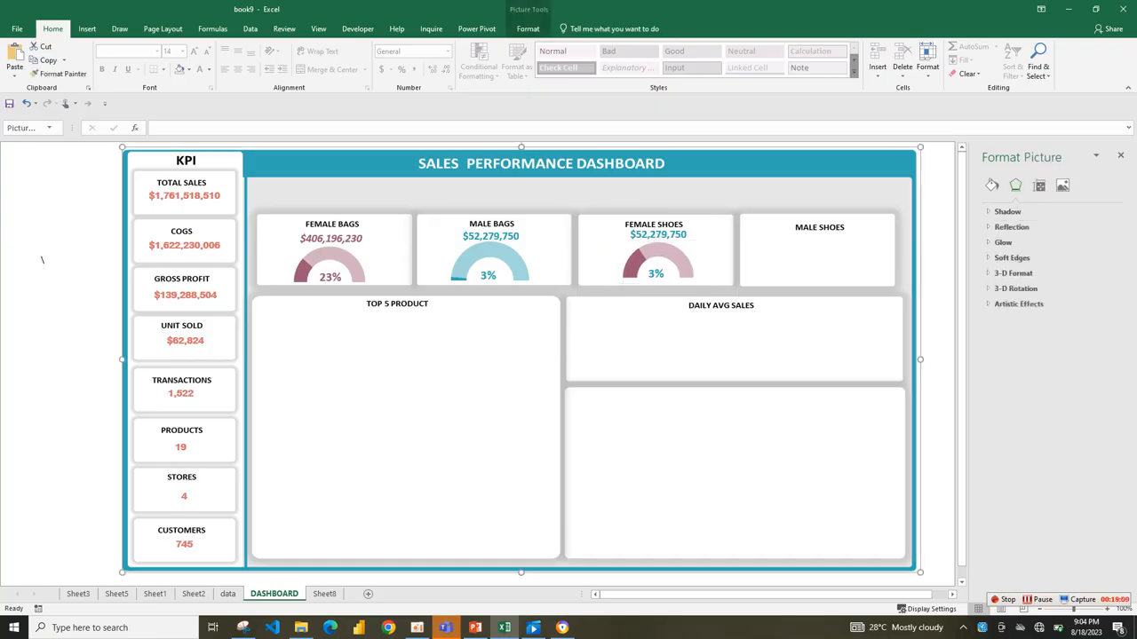
Link the Female Shoes sales amount label to =Sheet8!B12, nudging it slightly.
click(658, 235)
mouse_move(658, 235)
mouse_down()
mouse_move(671, 236)
mouse_move(659, 235)
mouse_up()
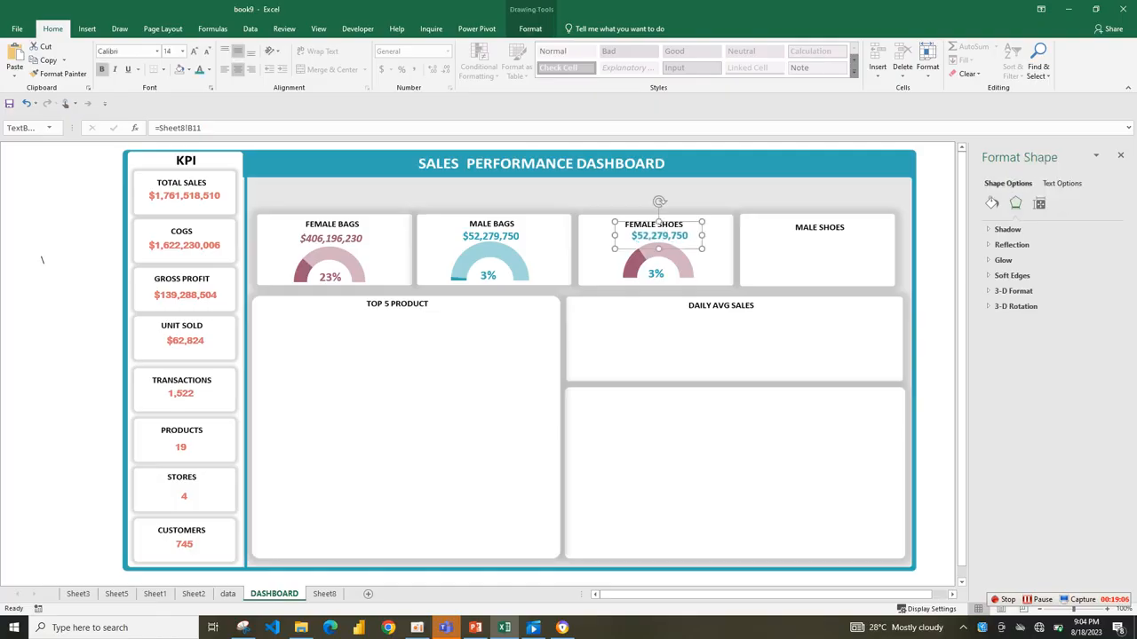
click(201, 128)
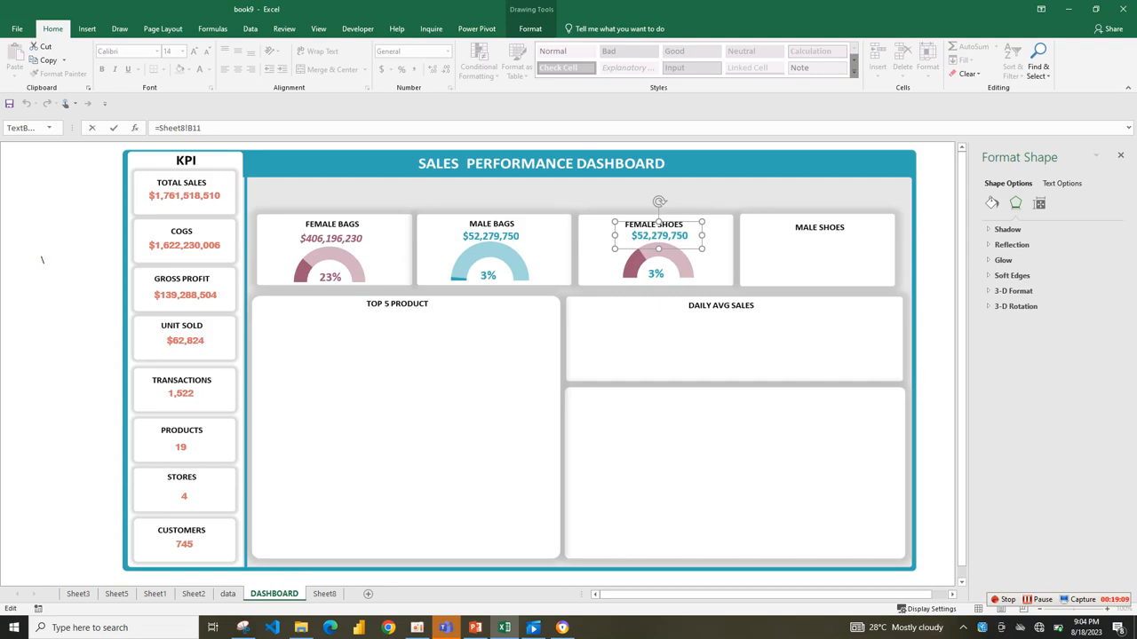
key(BackSpace)
text(2)
key(Return)
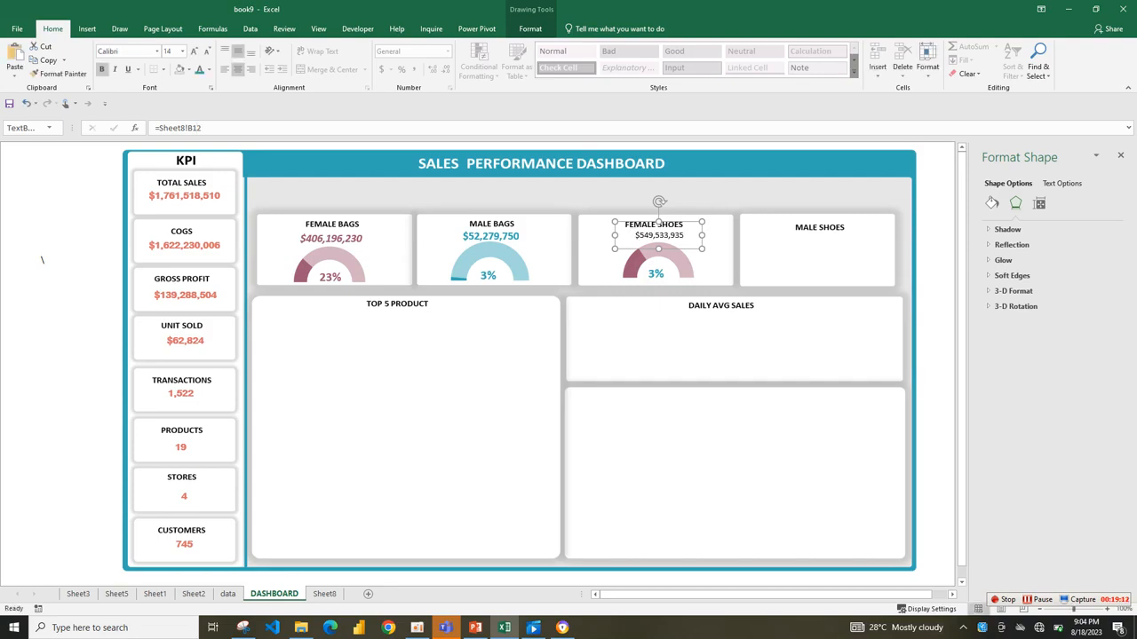
Link the percentage label inside the Female Shoes gauge to =Sheet8!B19.
click(655, 271)
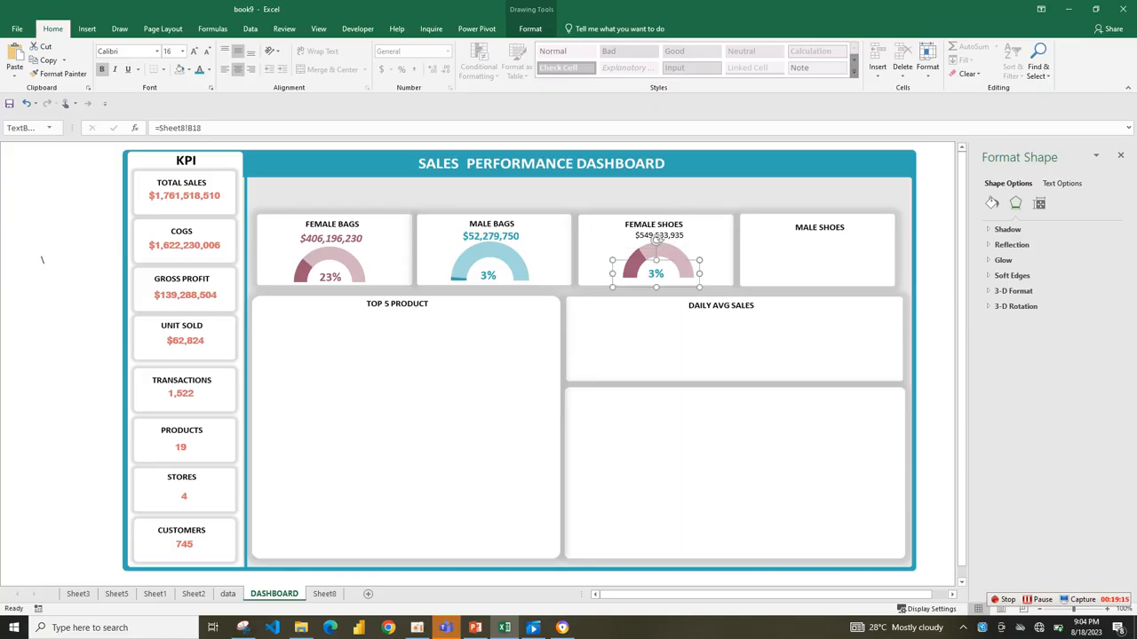
key(F2)
key(BackSpace)
text(9)
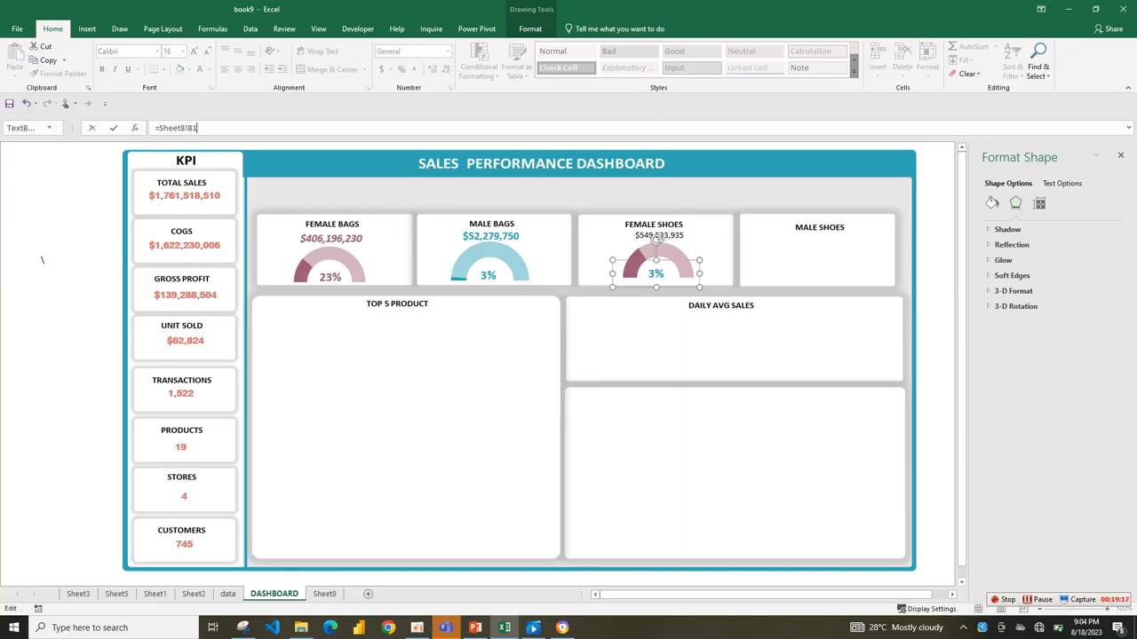
key(Return)
Format the Female Shoes sales amount and percentage labels together in bold burgundy at font size 16.
click(661, 230)
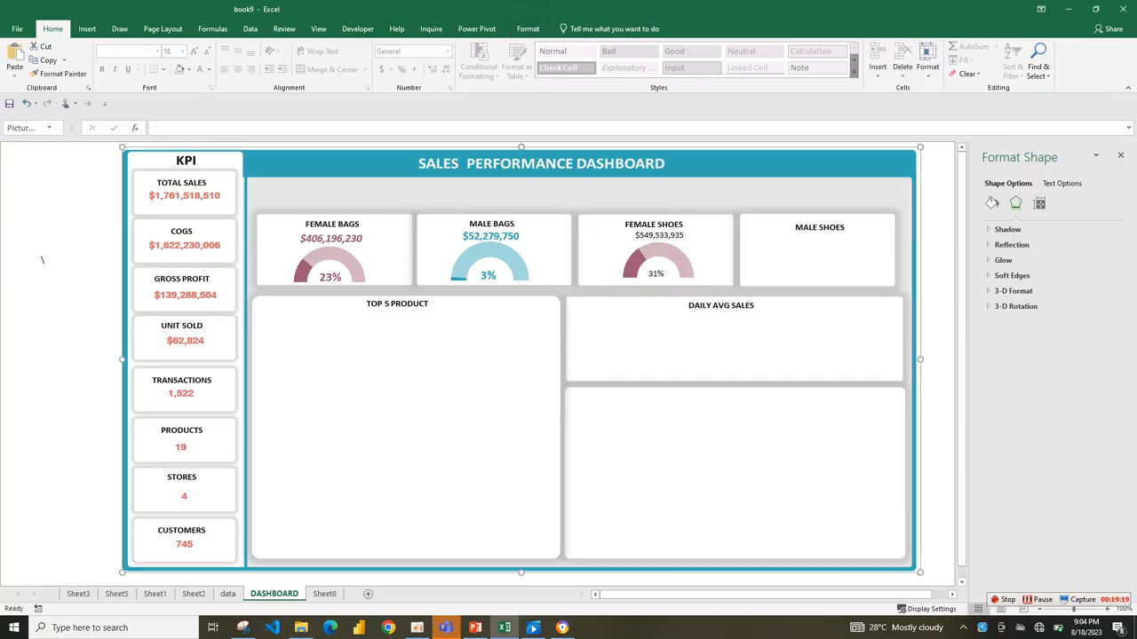
click(658, 236)
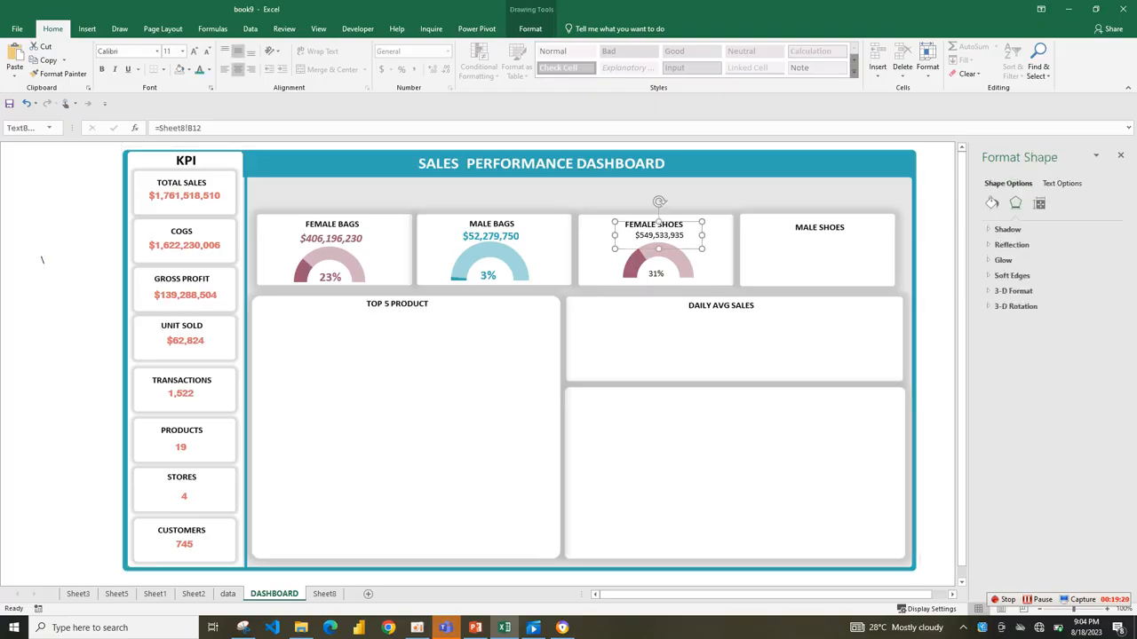
ctrl+click(656, 274)
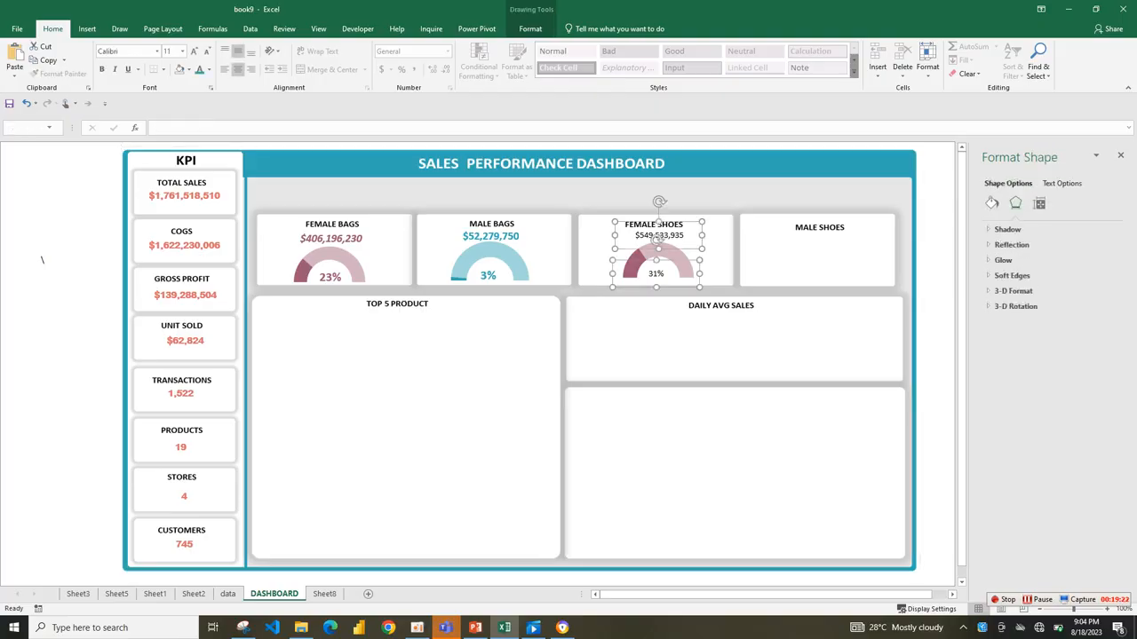
click(209, 69)
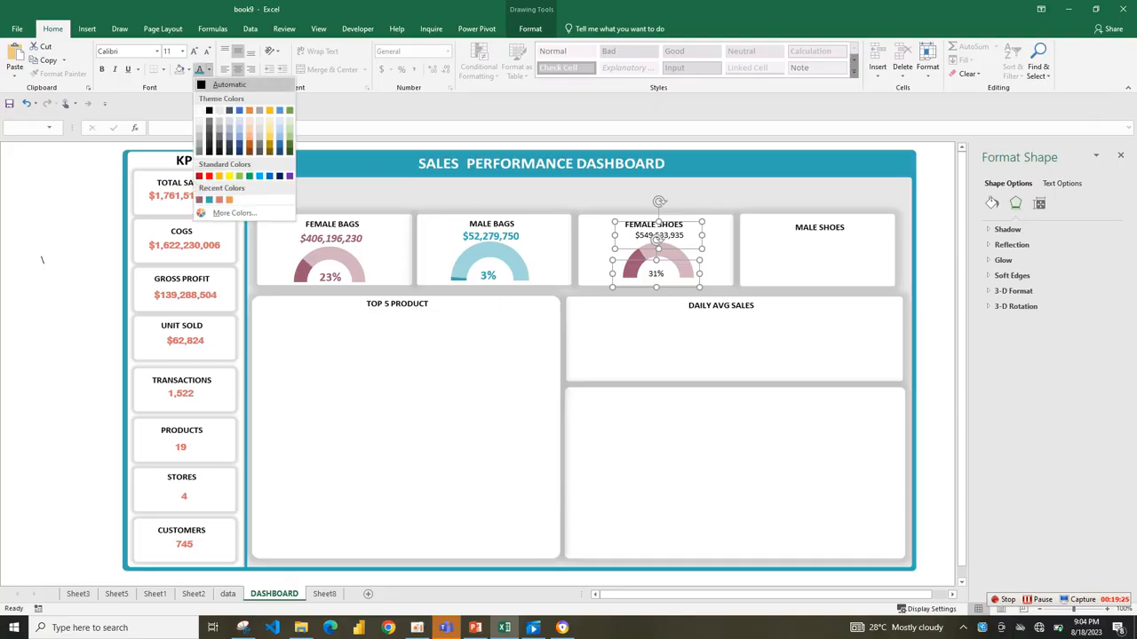
click(200, 200)
click(101, 70)
click(194, 50)
click(193, 50)
click(194, 50)
click(426, 356)
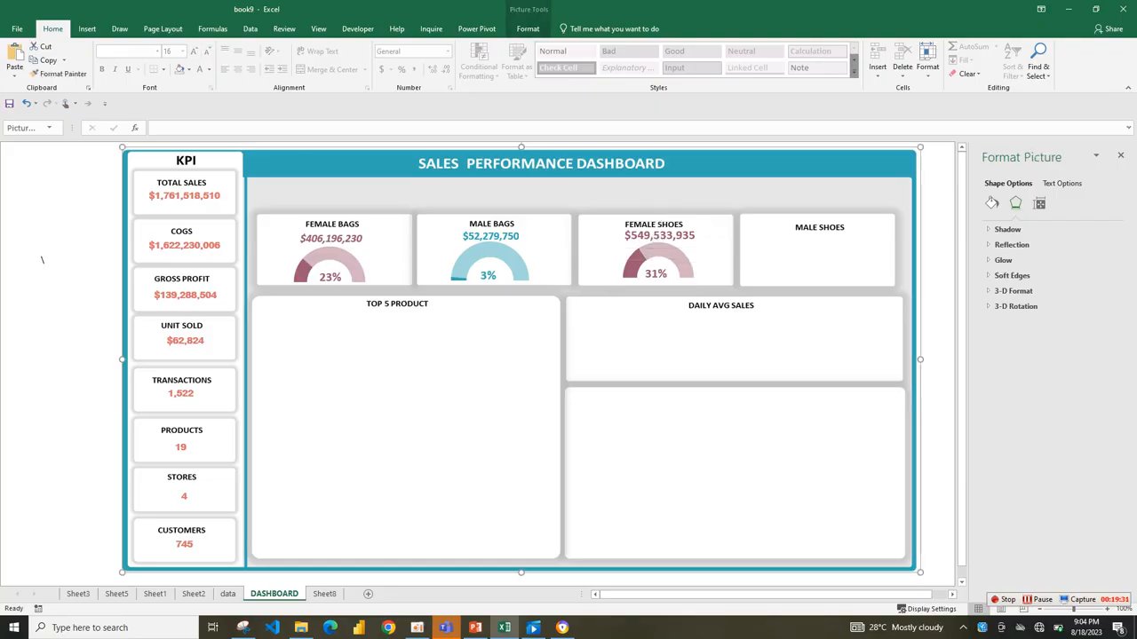
Adjust the positions of the sales amount and percentage labels in the Female Shoes card, undoing the last unwanted change.
drag(659, 235, 655, 239)
click(655, 273)
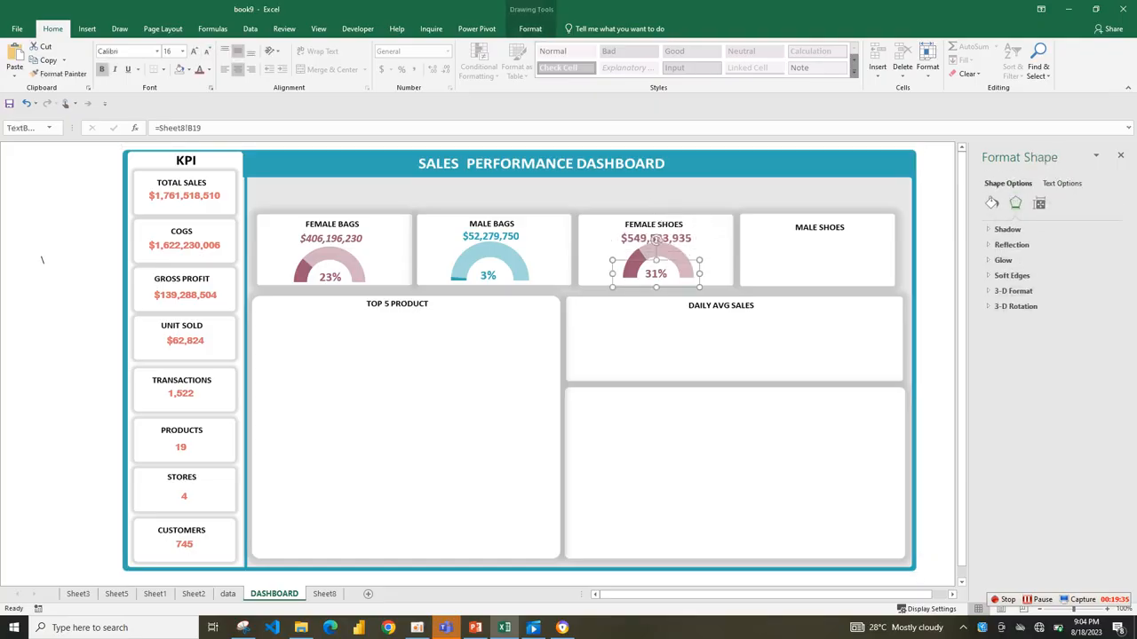
click(656, 238)
click(661, 260)
drag(782, 256, 777, 262)
key(ctrl+z)
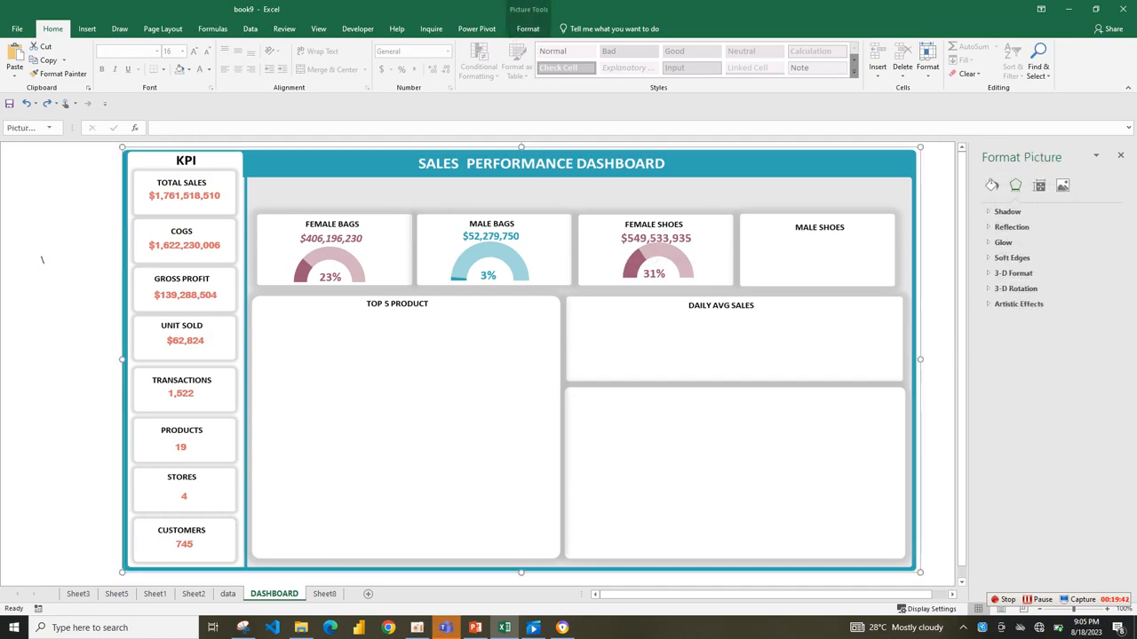
Move the Female Shoes gauge slightly down and left around its percentage, and align the sales amount just above it.
click(664, 256)
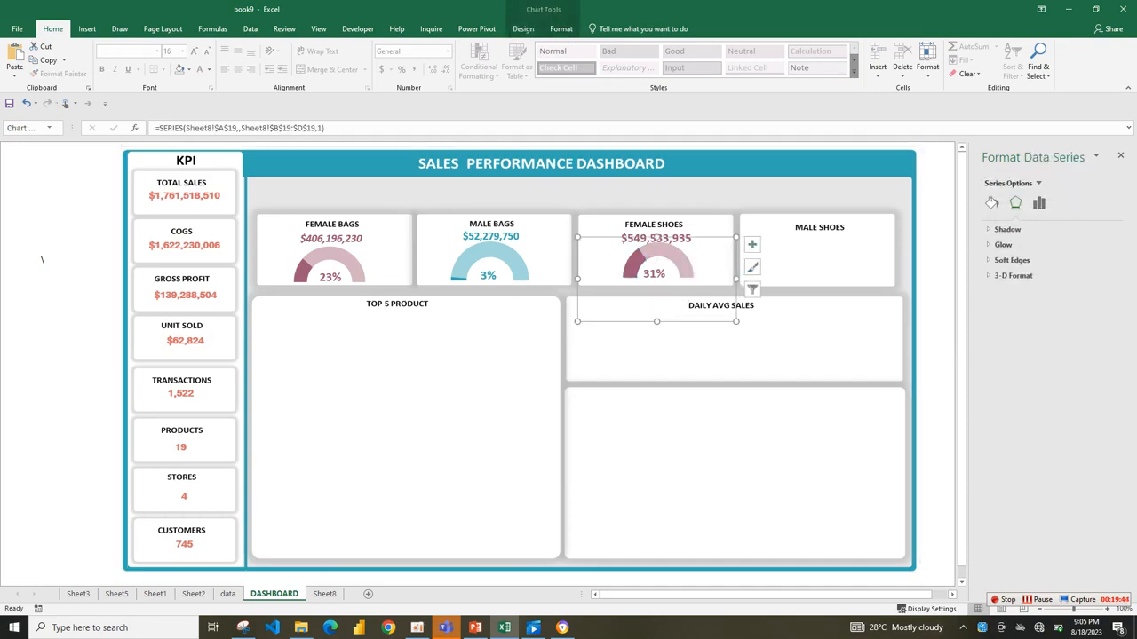
drag(701, 260, 695, 261)
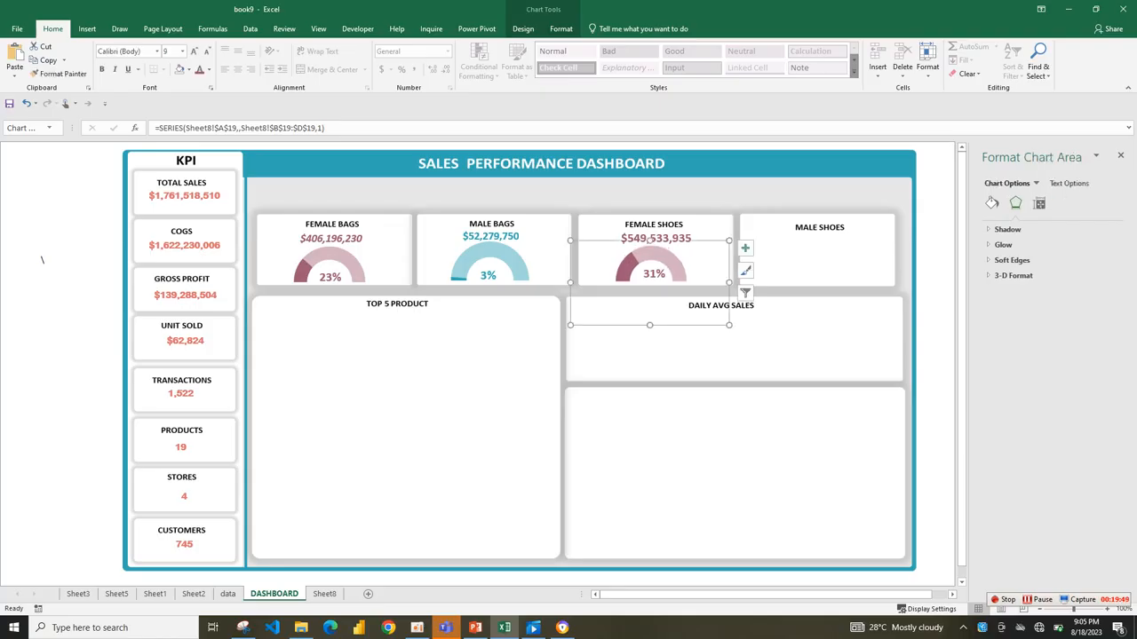
click(704, 231)
click(664, 238)
drag(664, 238, 662, 239)
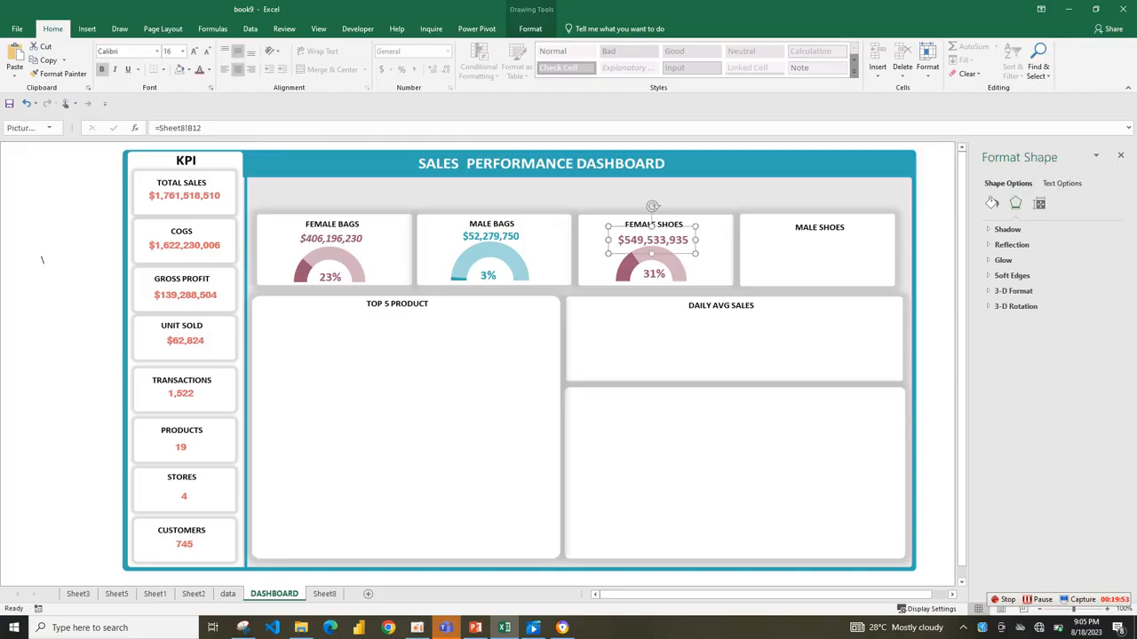
click(712, 245)
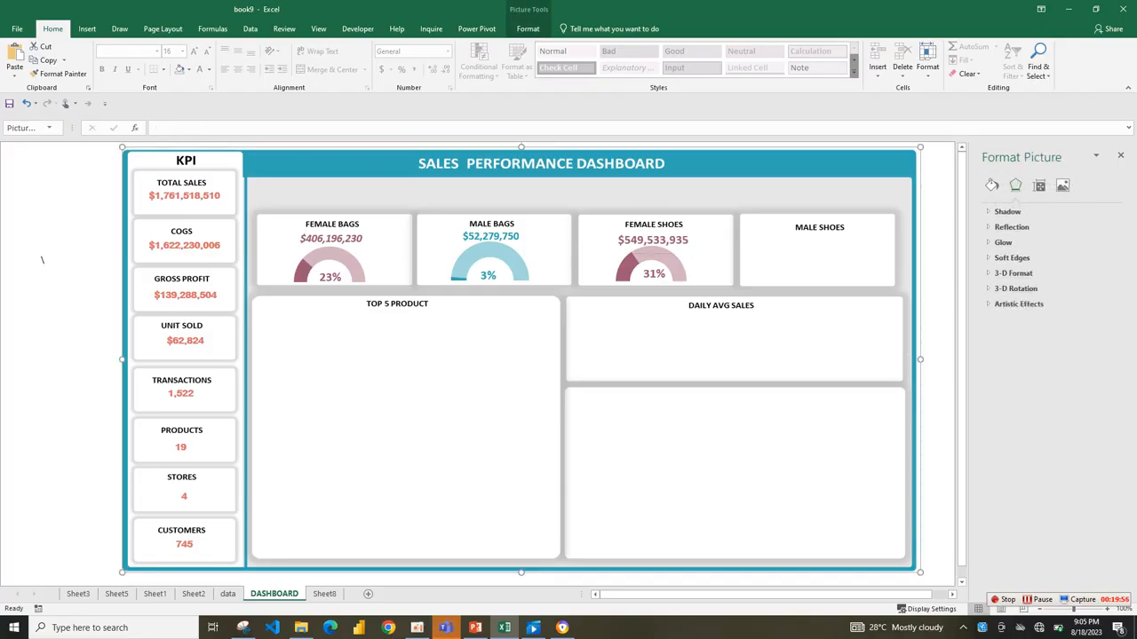
On Sheet8, shift the gauge chart's source range down to the Women Bag row, A20:D20.
click(324, 593)
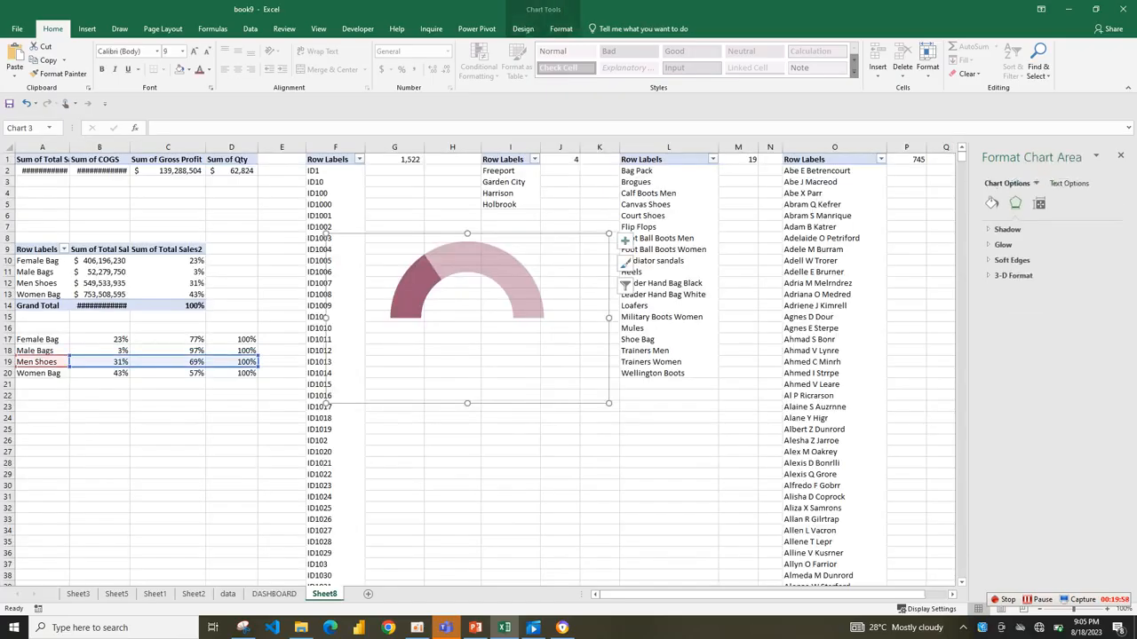
drag(164, 367, 164, 379)
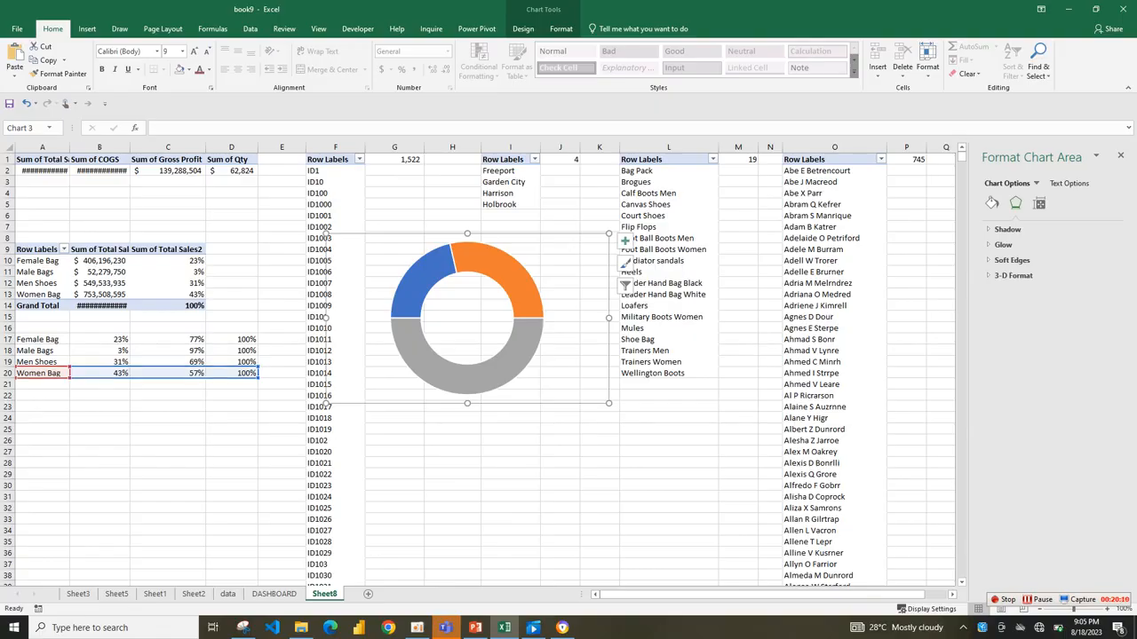
Examine the category names in the sales pivot table and the formulas in the Women Bag and Men Shoes helper rows.
click(40, 294)
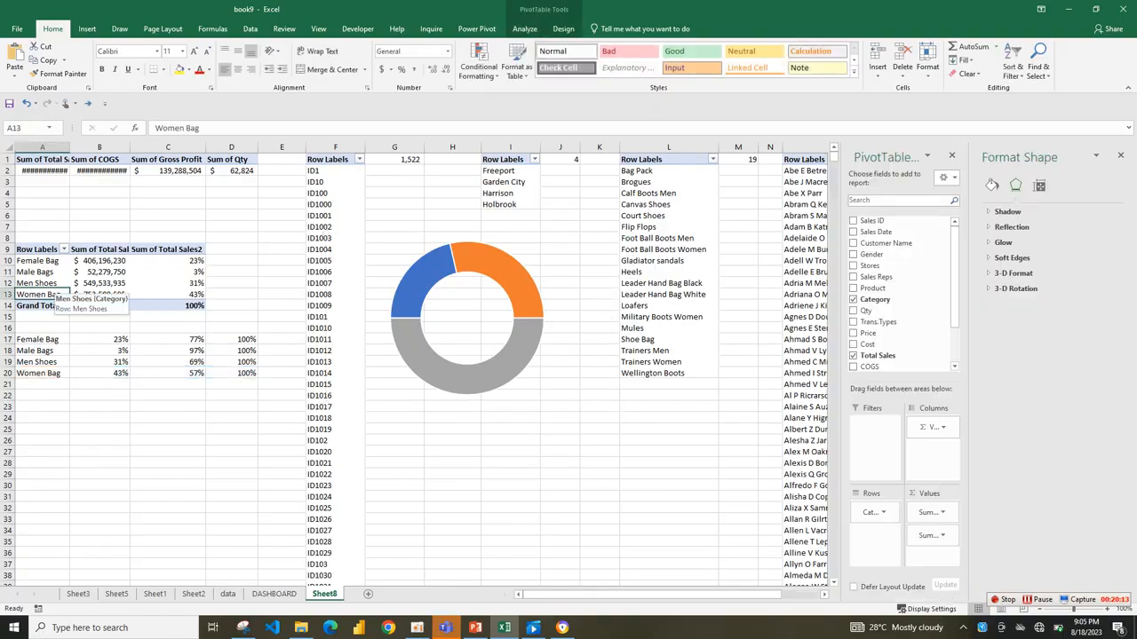
click(52, 283)
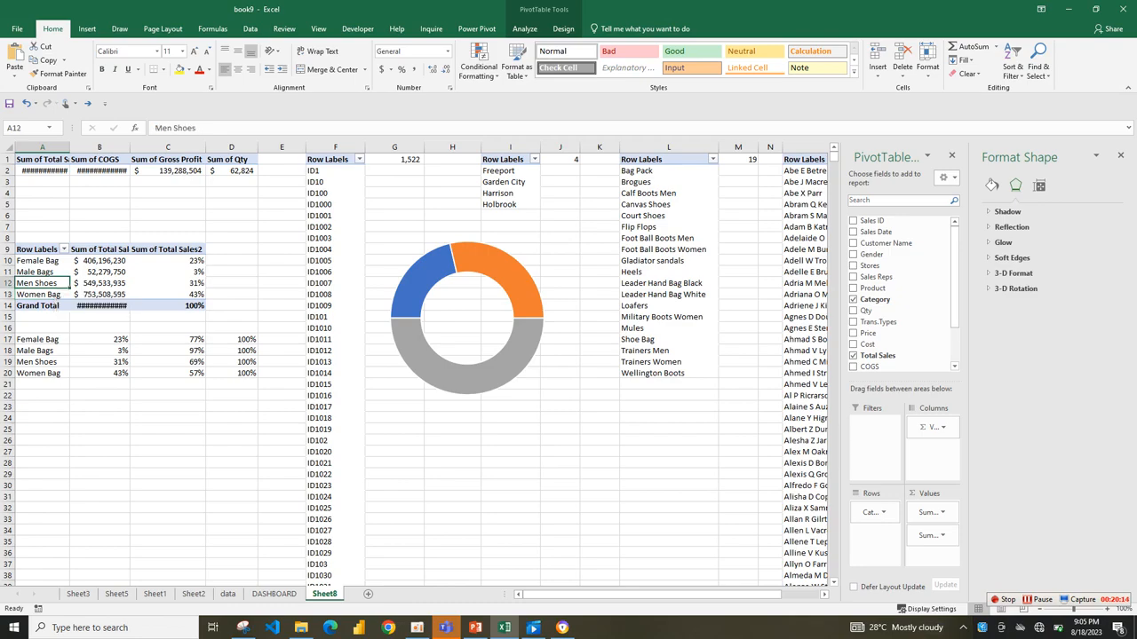
click(47, 268)
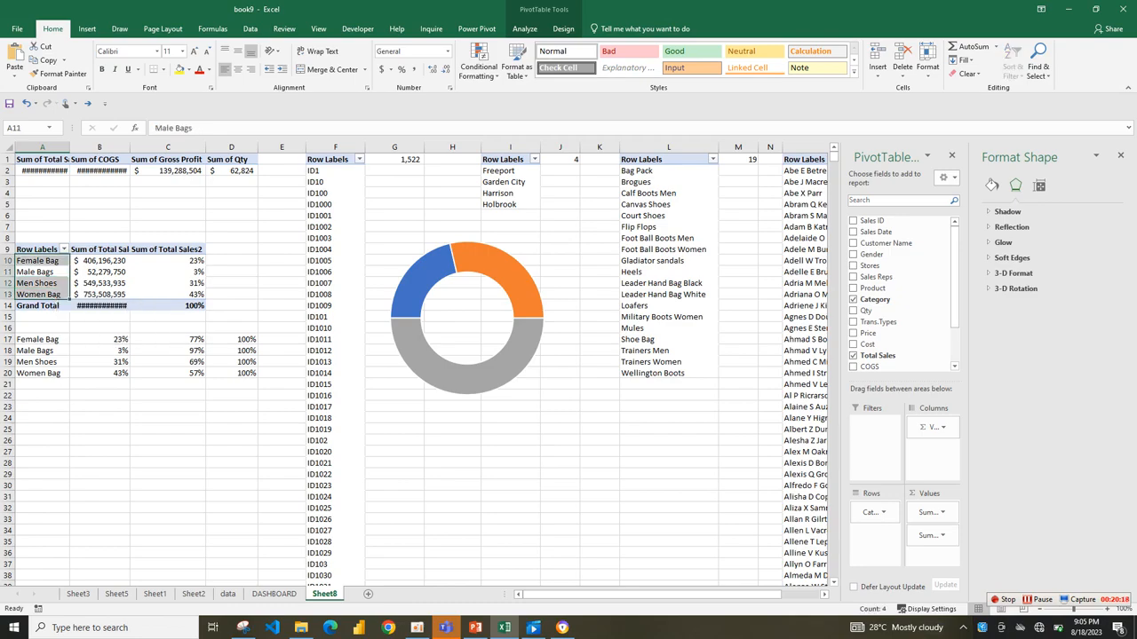
click(98, 316)
click(42, 295)
click(43, 362)
click(43, 384)
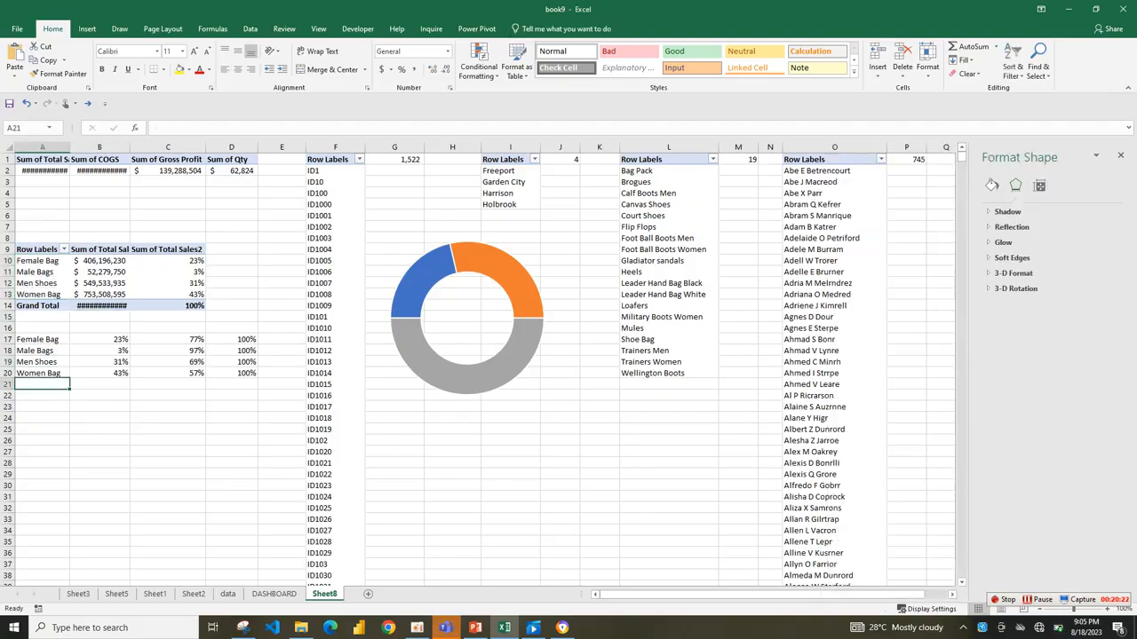
click(467, 379)
click(468, 379)
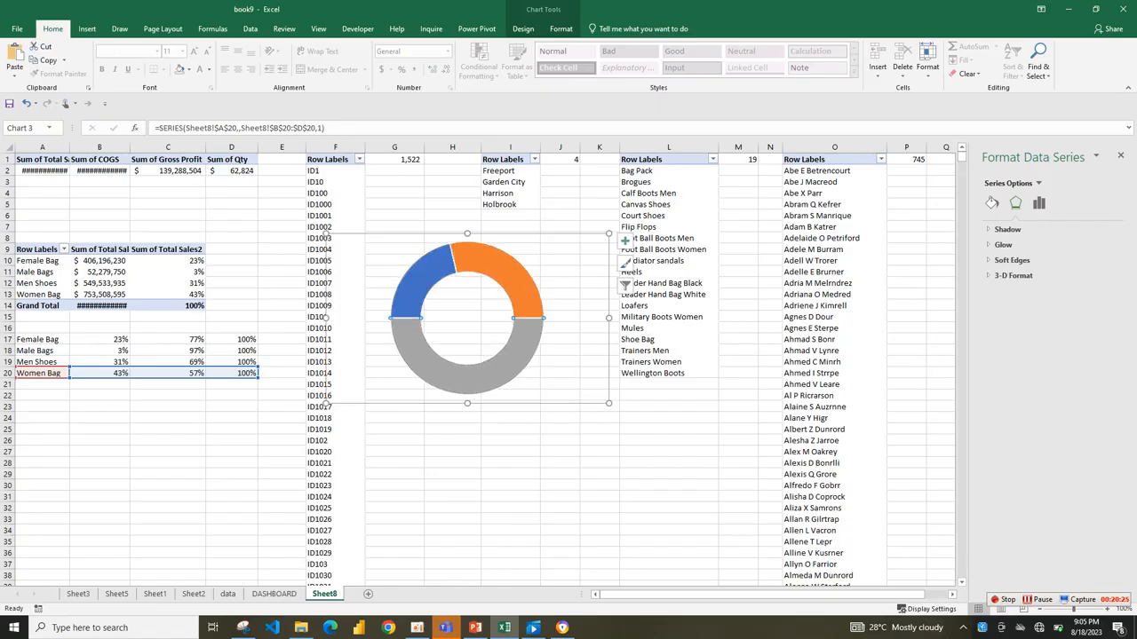
click(42, 373)
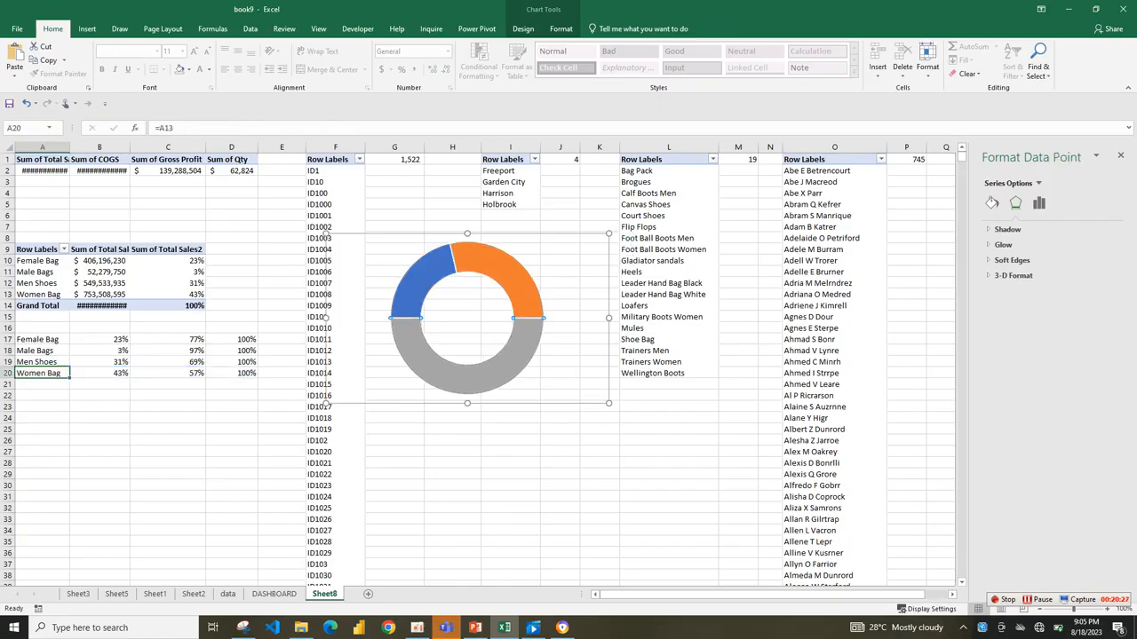
click(168, 373)
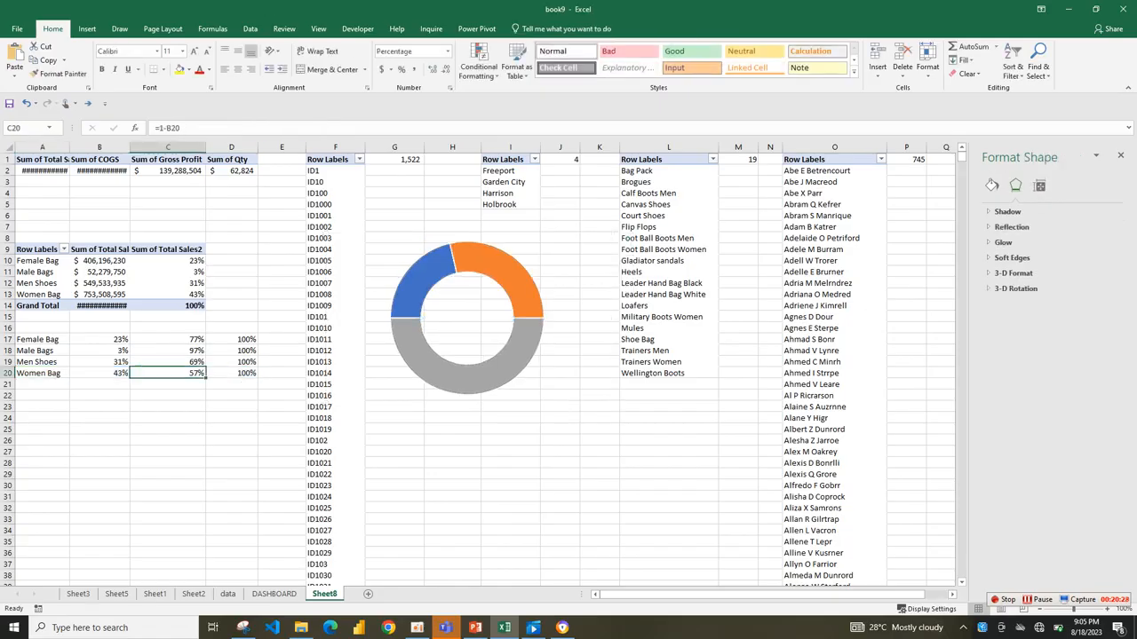
click(99, 373)
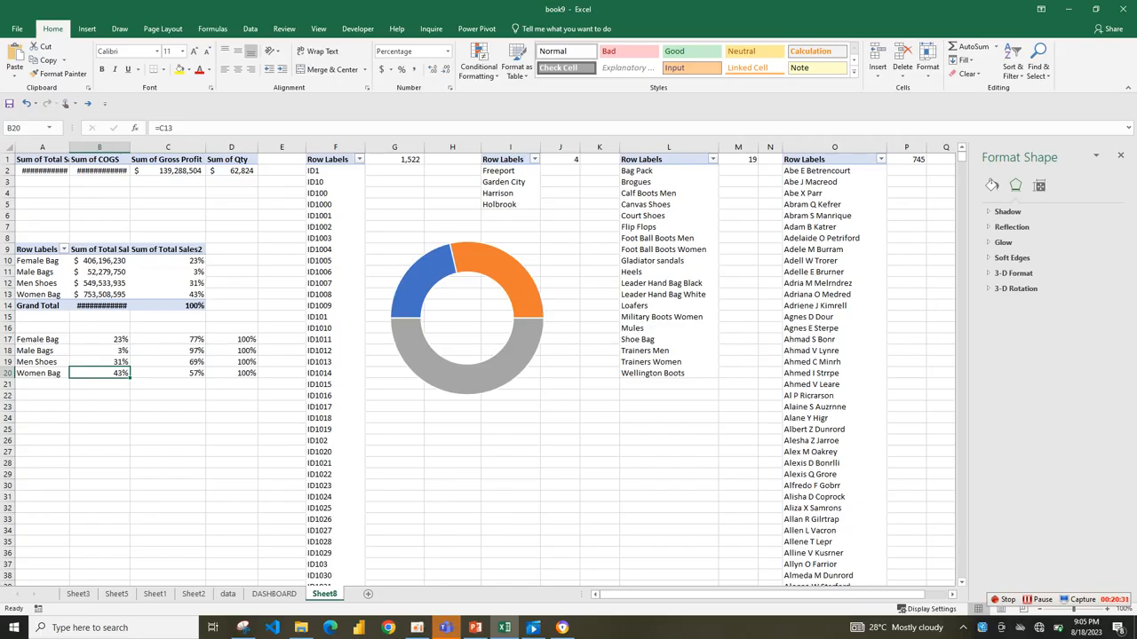
click(100, 362)
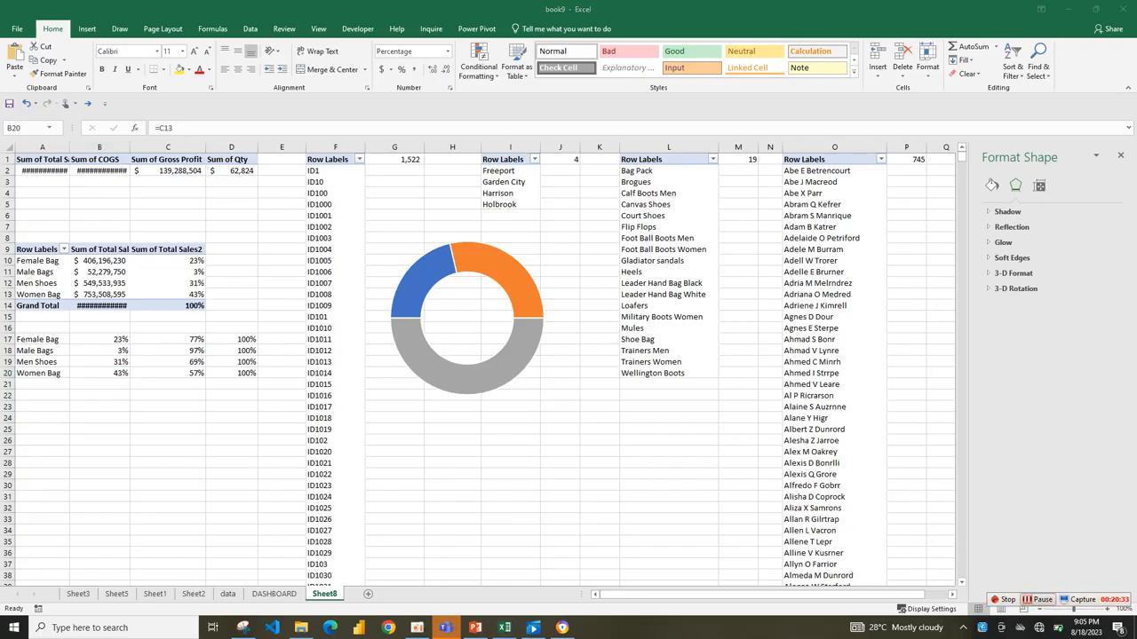
Hide the grey lower half of the Women Bag gauge by removing its border and fill.
click(407, 357)
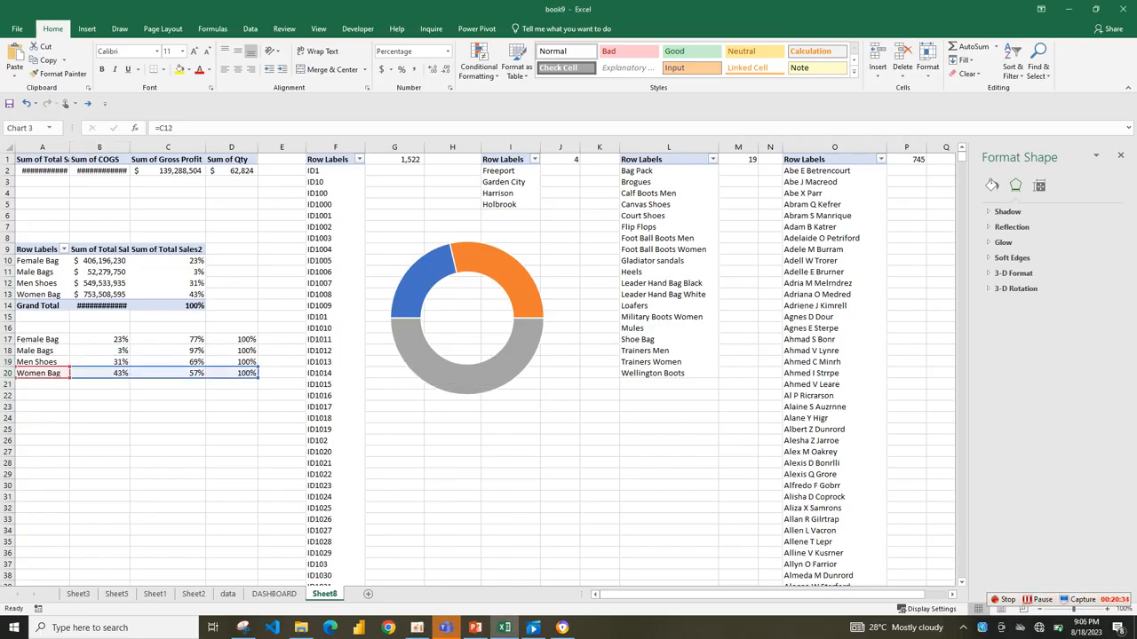
click(505, 272)
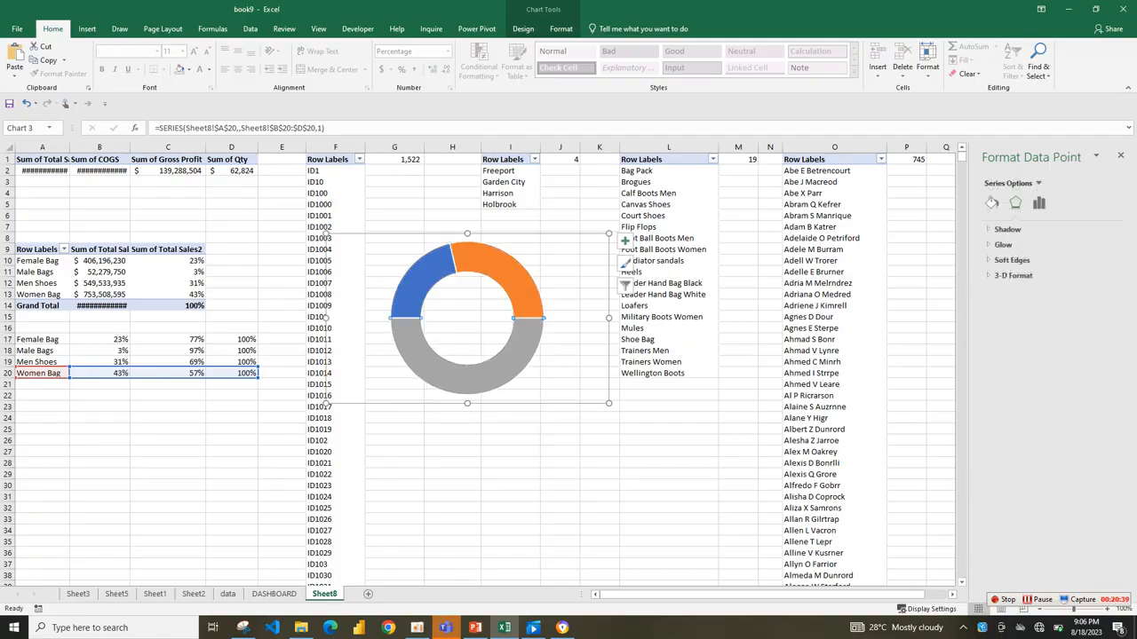
click(992, 202)
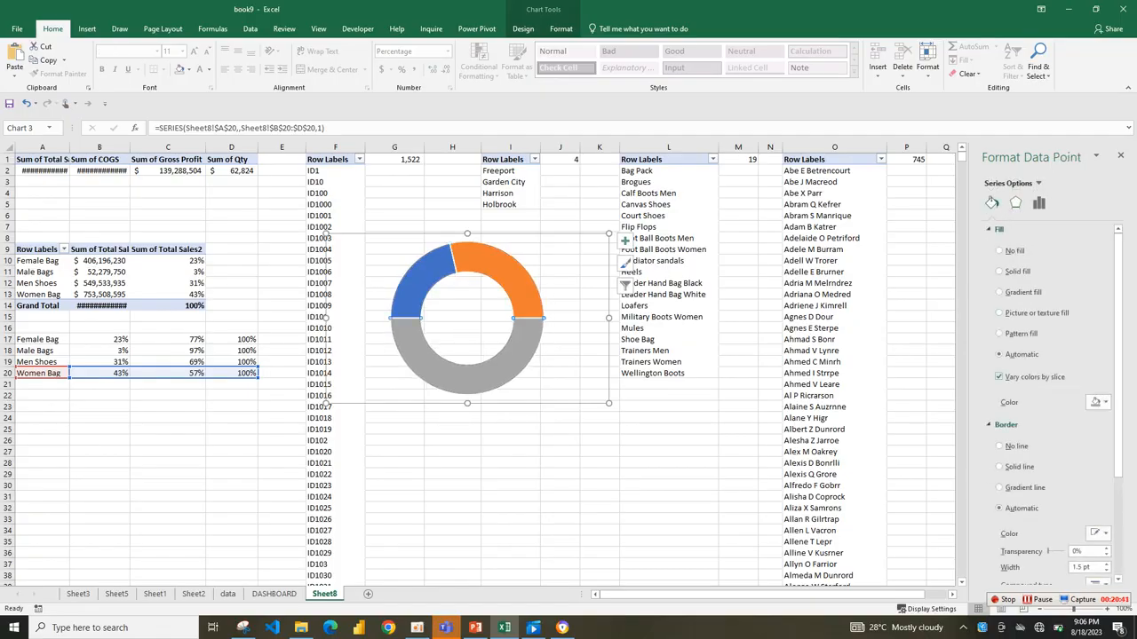
click(998, 446)
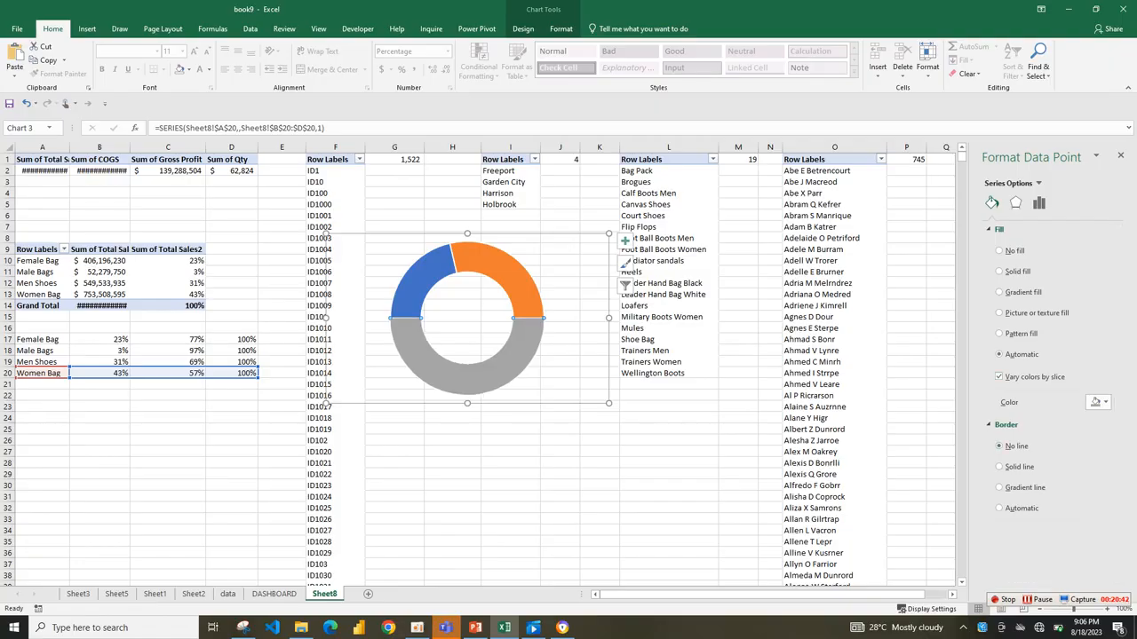
click(1096, 401)
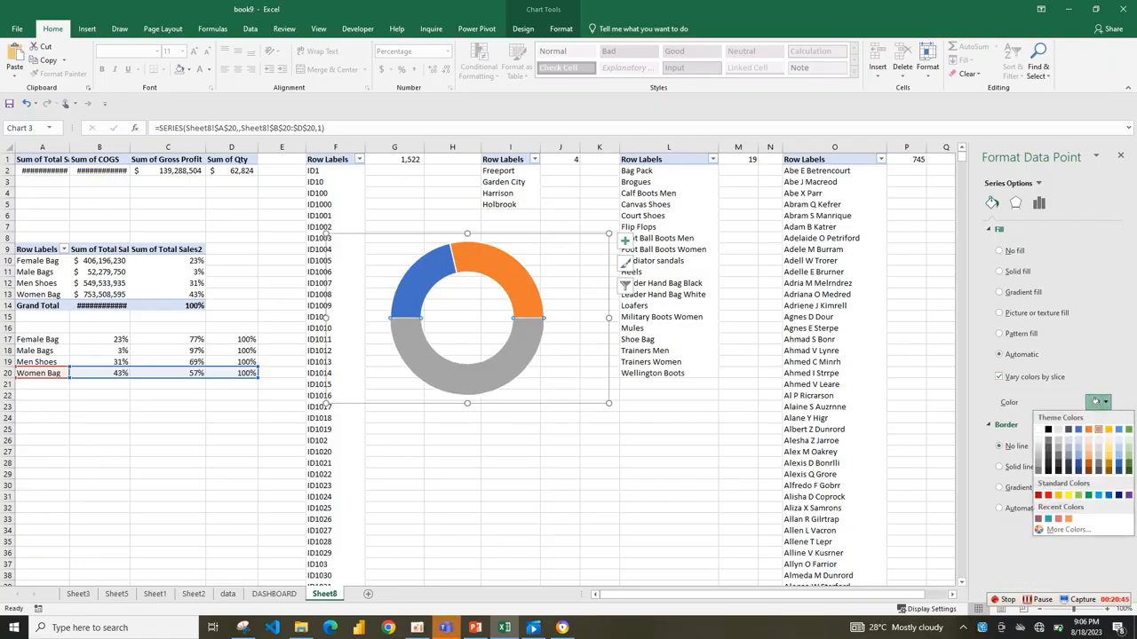
click(998, 250)
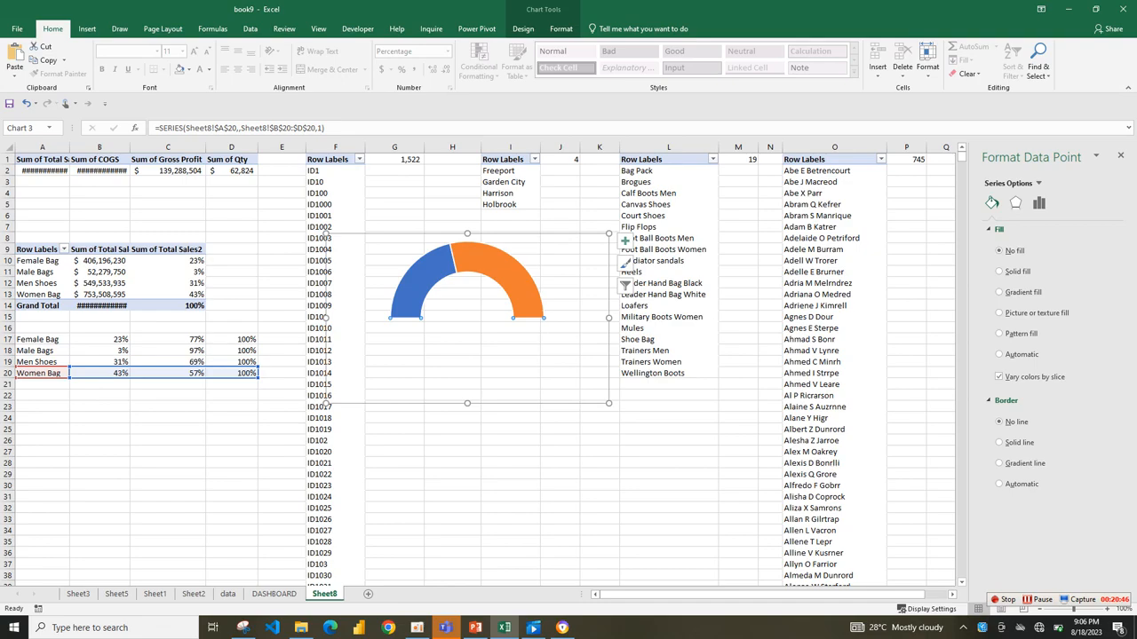
Format the gauge's orange remainder slice with no border, an aqua fill and 55% transparency.
double_click(502, 269)
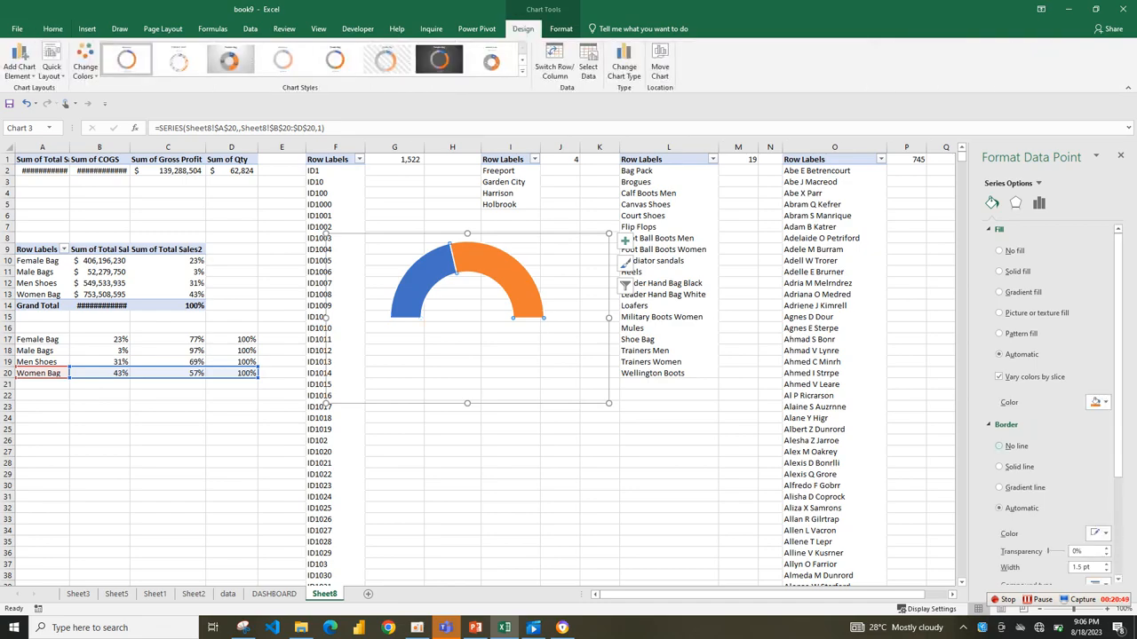
click(1099, 402)
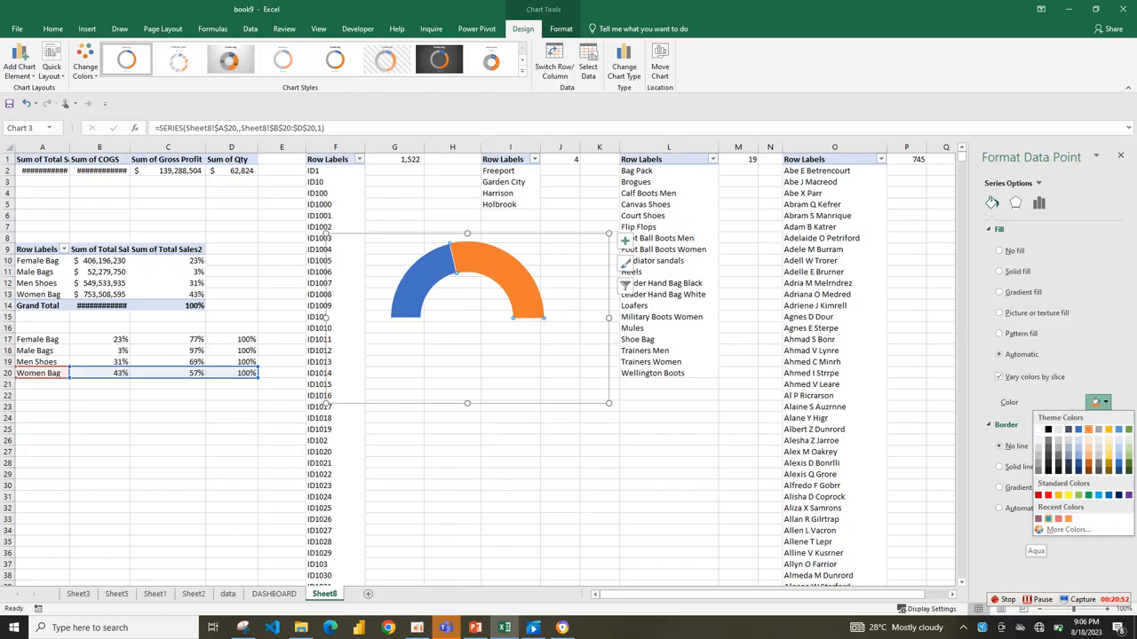
click(1047, 518)
click(1075, 420)
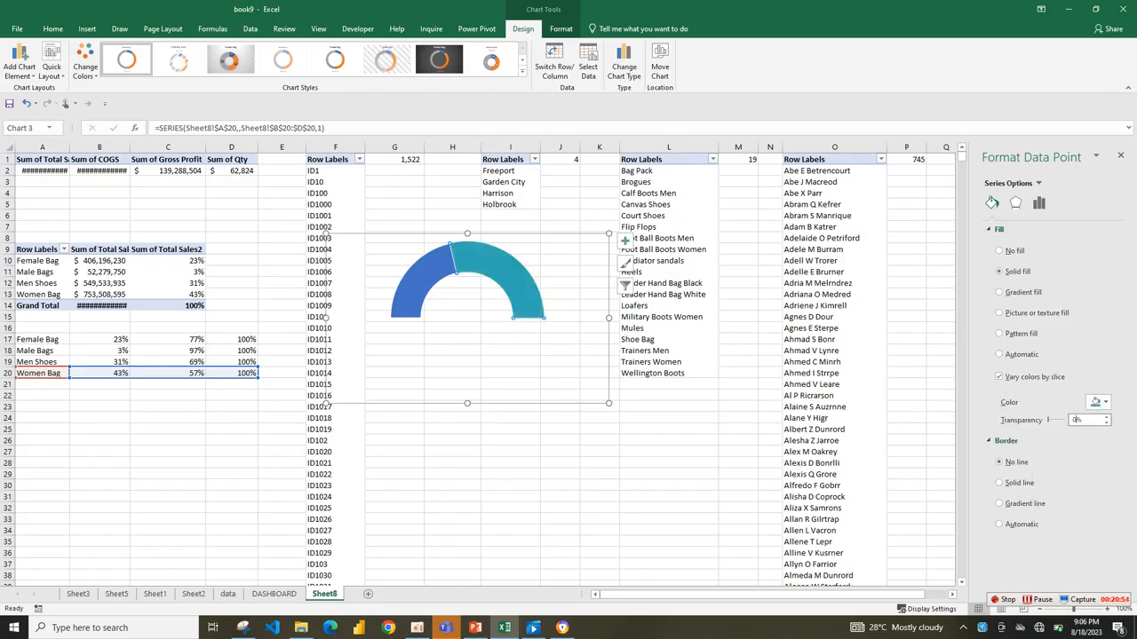
key(BackSpace)
text(55)
key(Return)
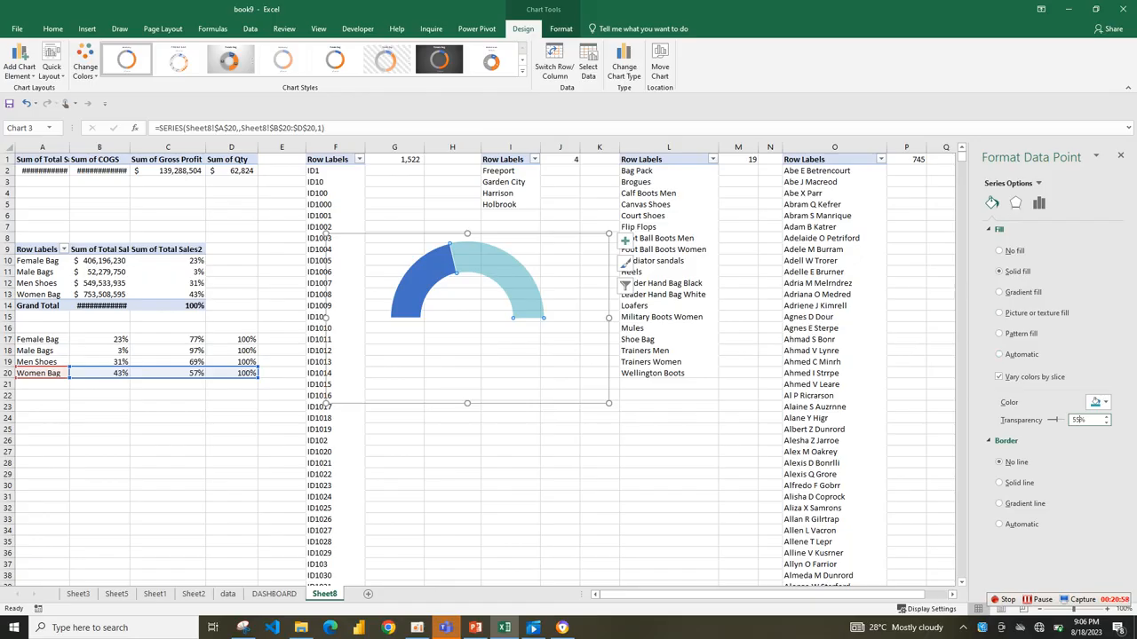
Remove the border of the gauge's blue value slice and fill it with solid aqua.
click(423, 278)
click(998, 446)
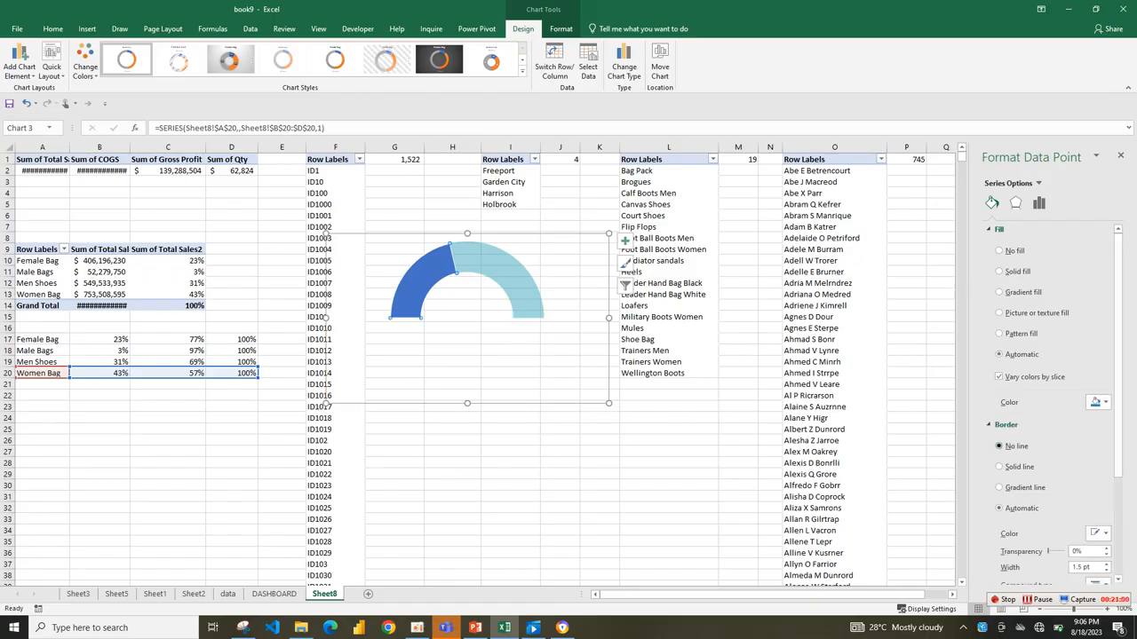
click(1097, 402)
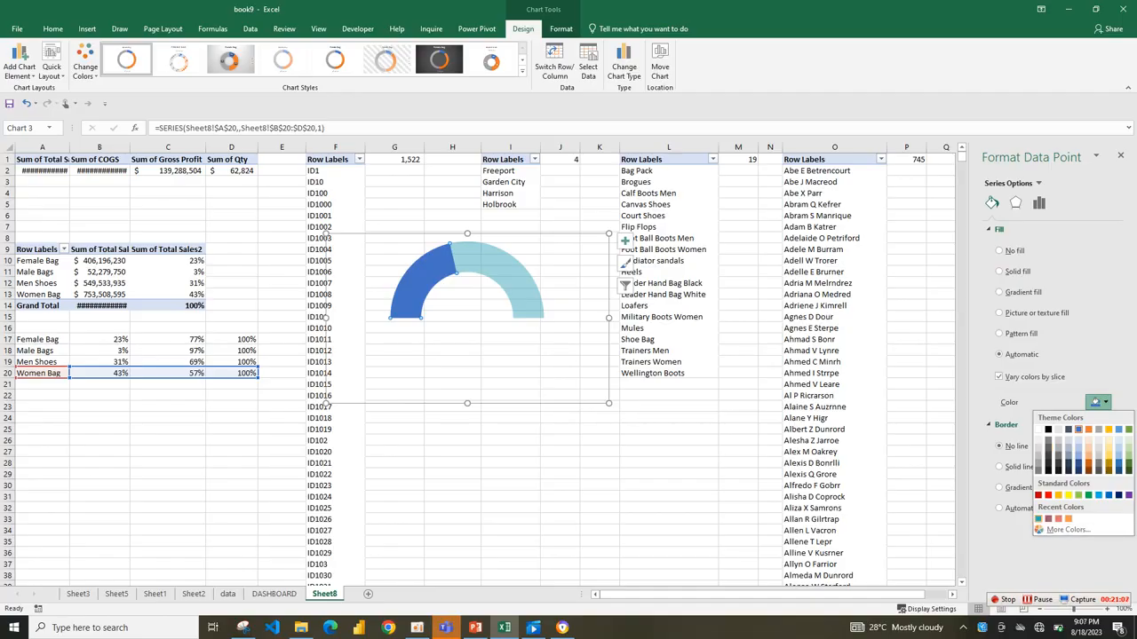
click(1038, 519)
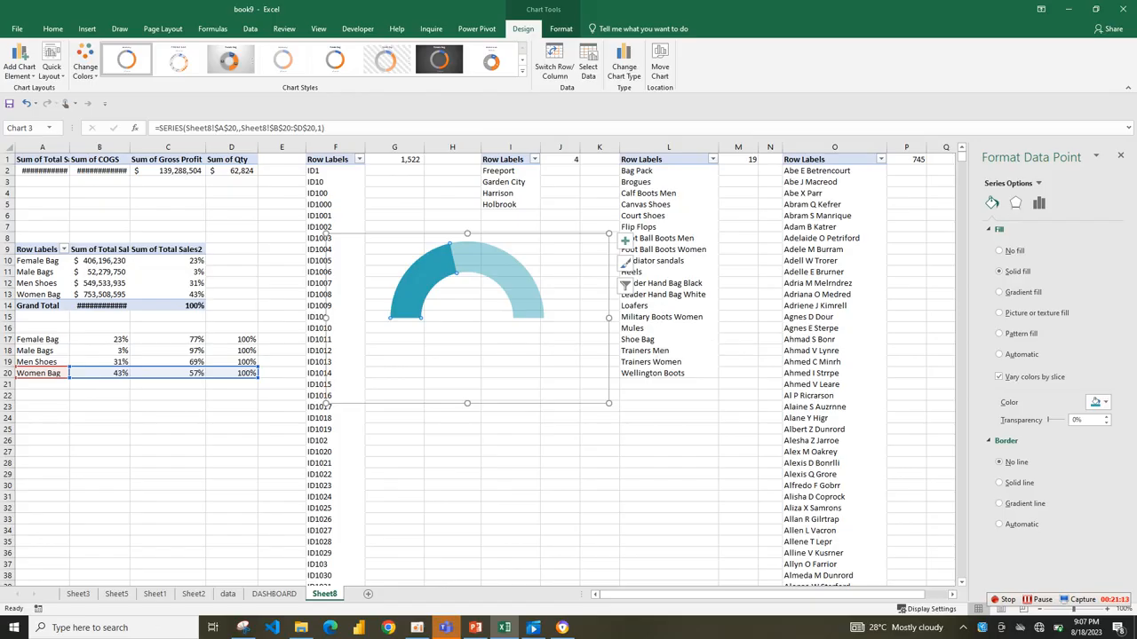
Shrink the Women Bag gauge chart, cut it from Sheet8 and paste it onto the DASHBOARD sheet.
drag(609, 403, 552, 347)
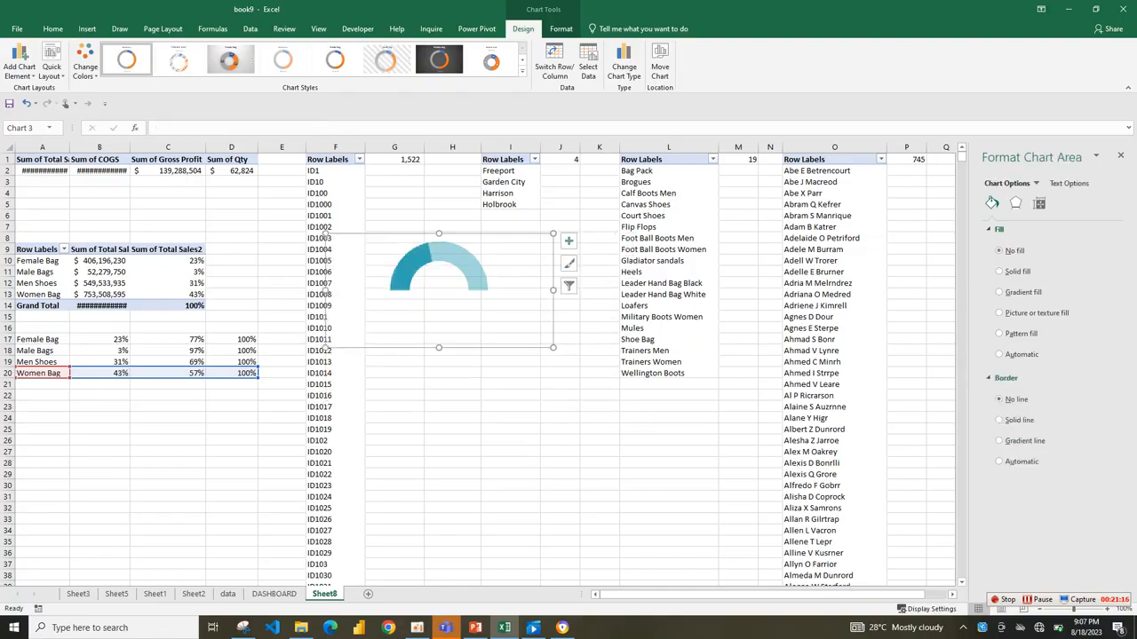
key(ctrl+x)
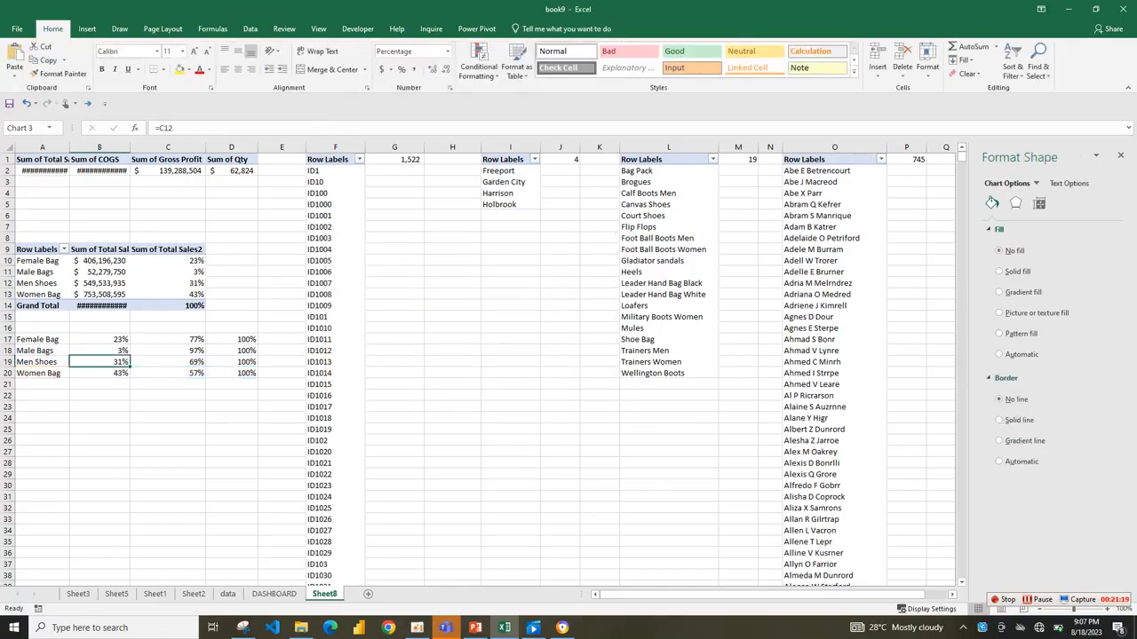
click(273, 593)
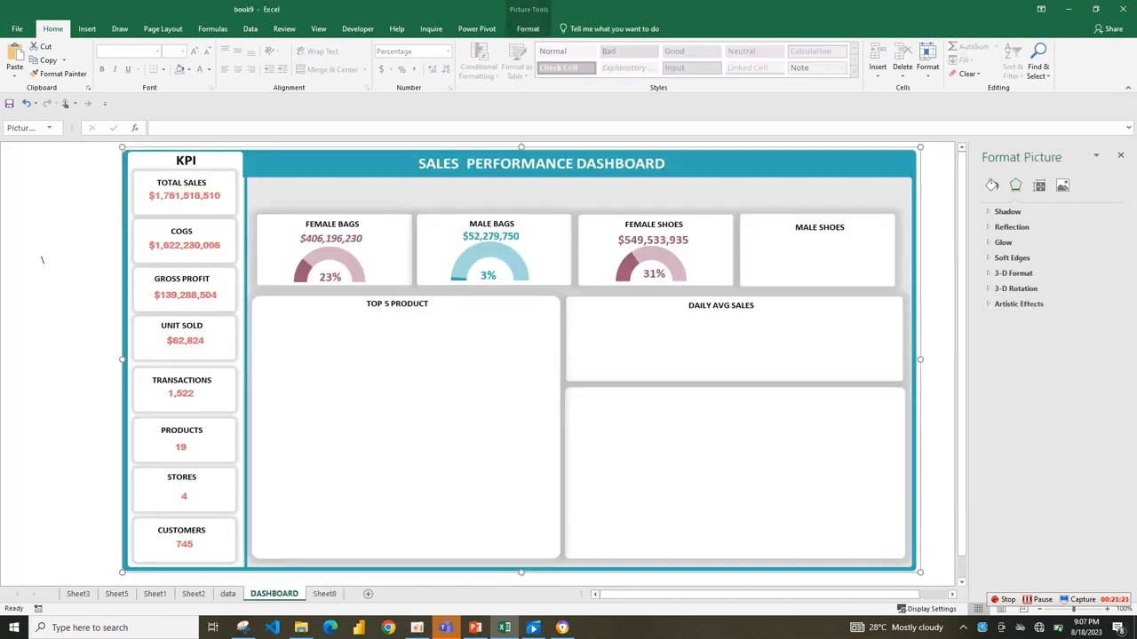
right_click(781, 252)
click(805, 302)
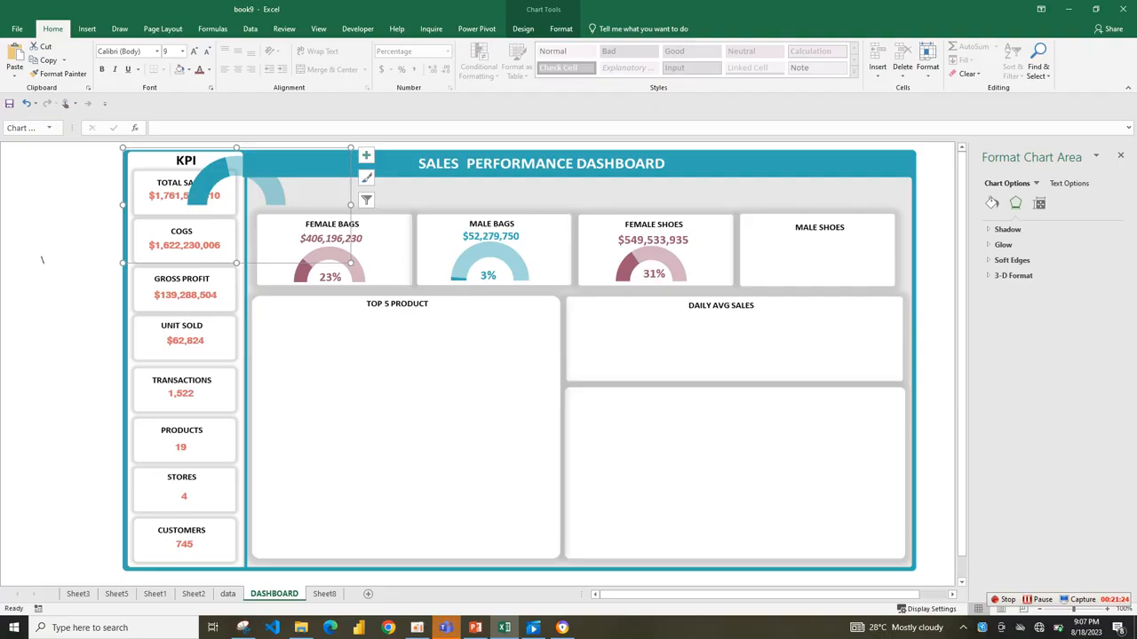
Move the pasted aqua gauge into the Male Shoes card and shrink it slightly, undoing the accidental first move.
drag(312, 194, 356, 209)
key(ctrl+z)
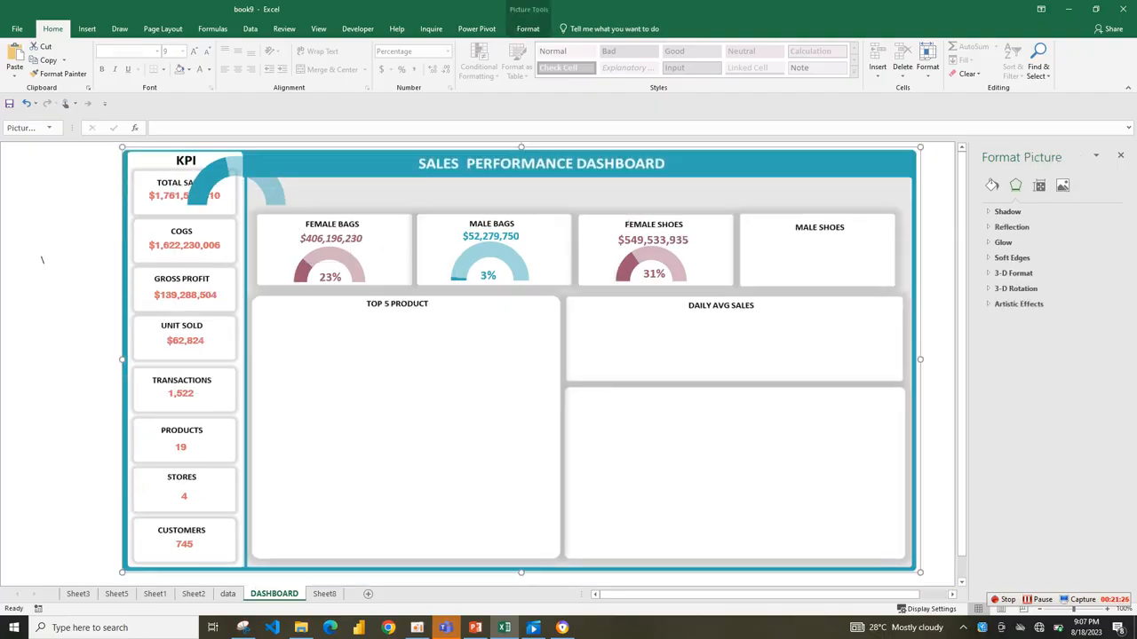
click(259, 178)
drag(306, 178, 887, 255)
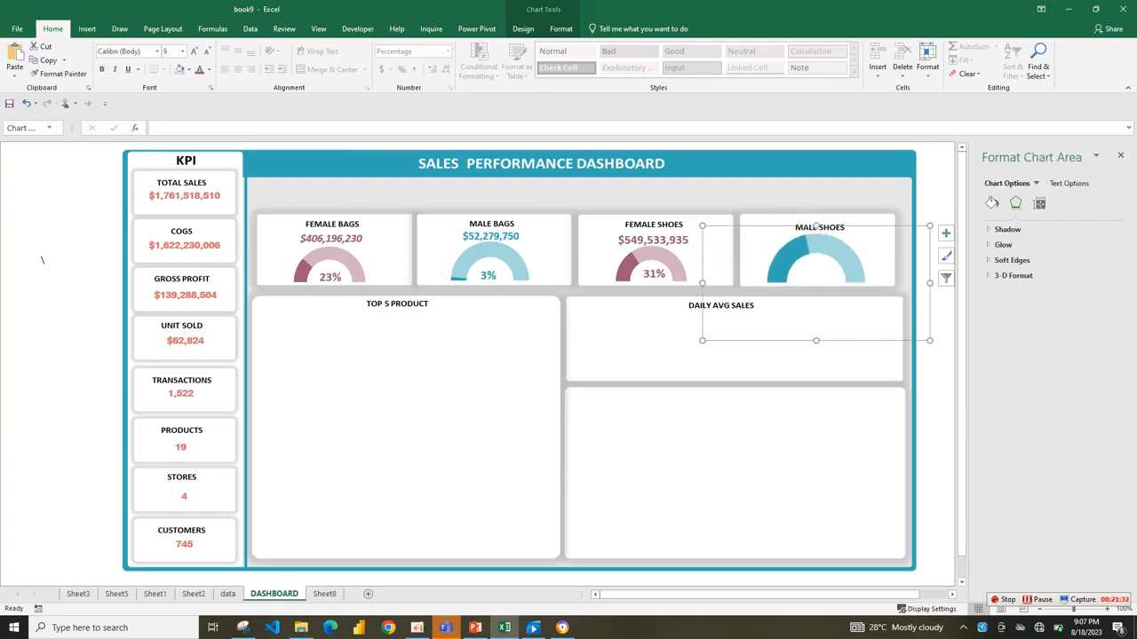
drag(929, 225, 899, 248)
Move the aqua gauge out of the Male Shoes card to between the Top 5 Product and Daily Avg Sales panels.
click(653, 241)
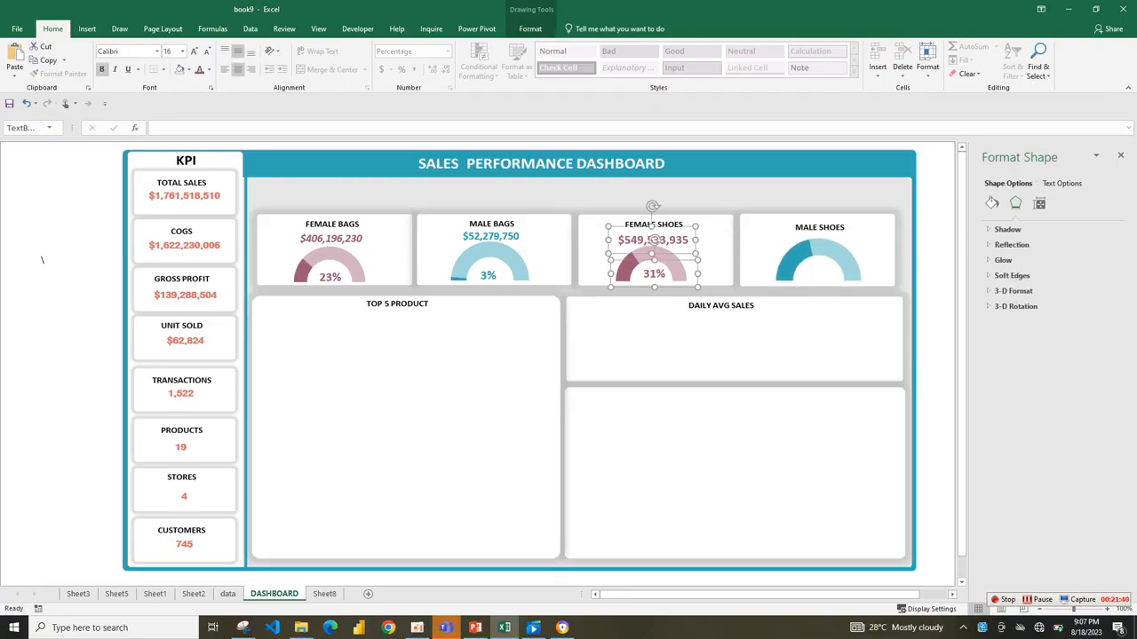
drag(653, 255, 651, 254)
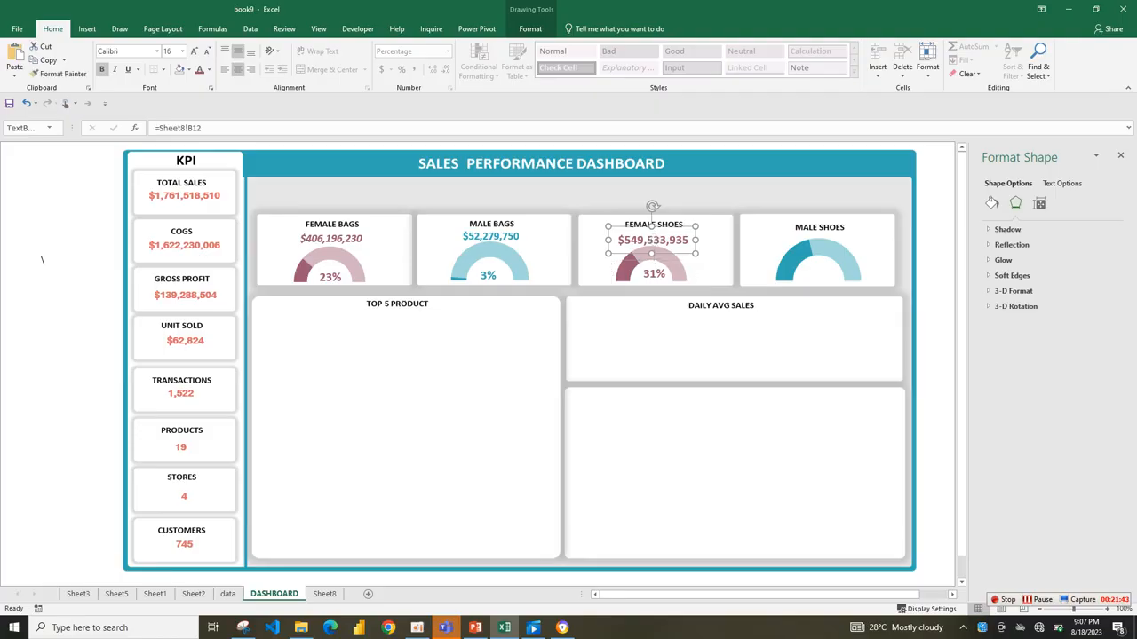
click(786, 277)
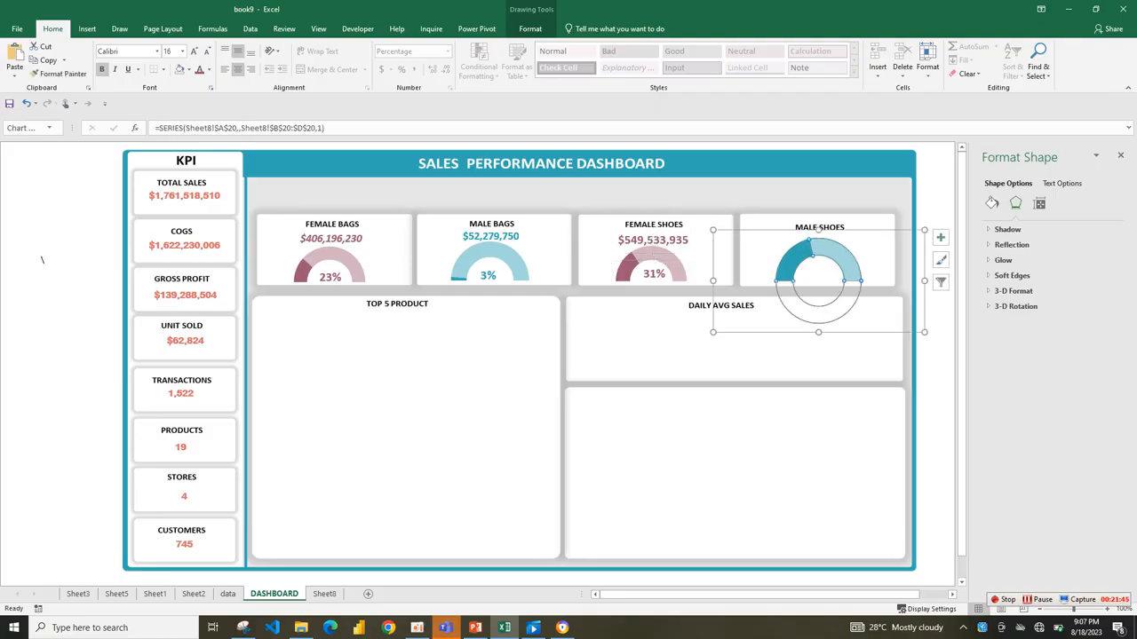
drag(786, 277, 563, 357)
Move the Female Shoes sales amount, percentage label and plum gauge across into the Male Shoes card.
click(652, 225)
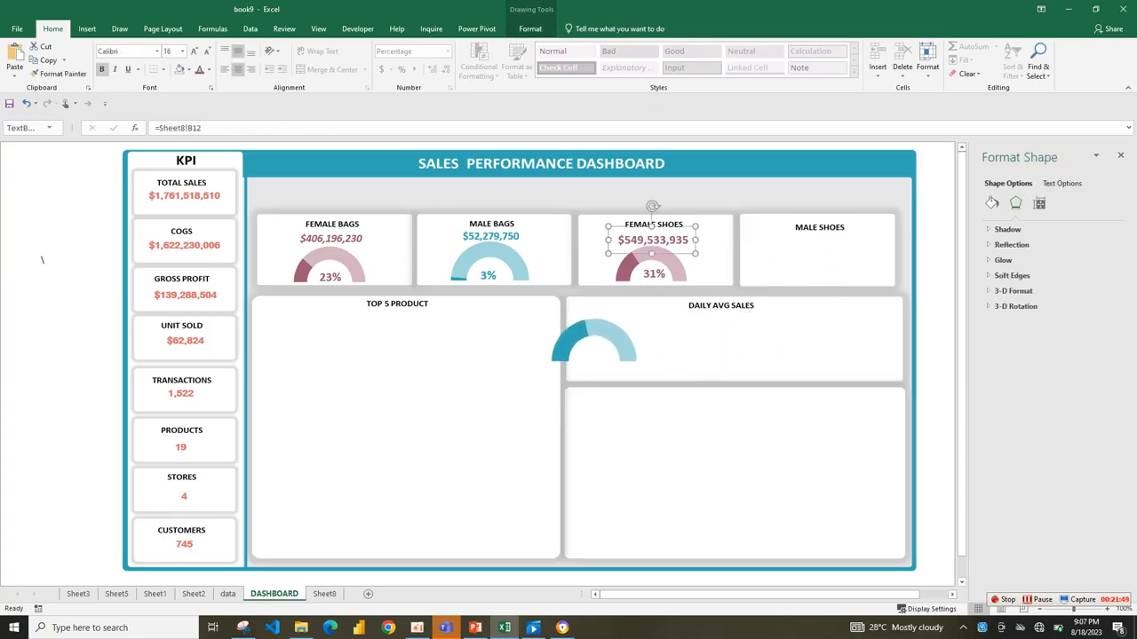
ctrl+click(653, 241)
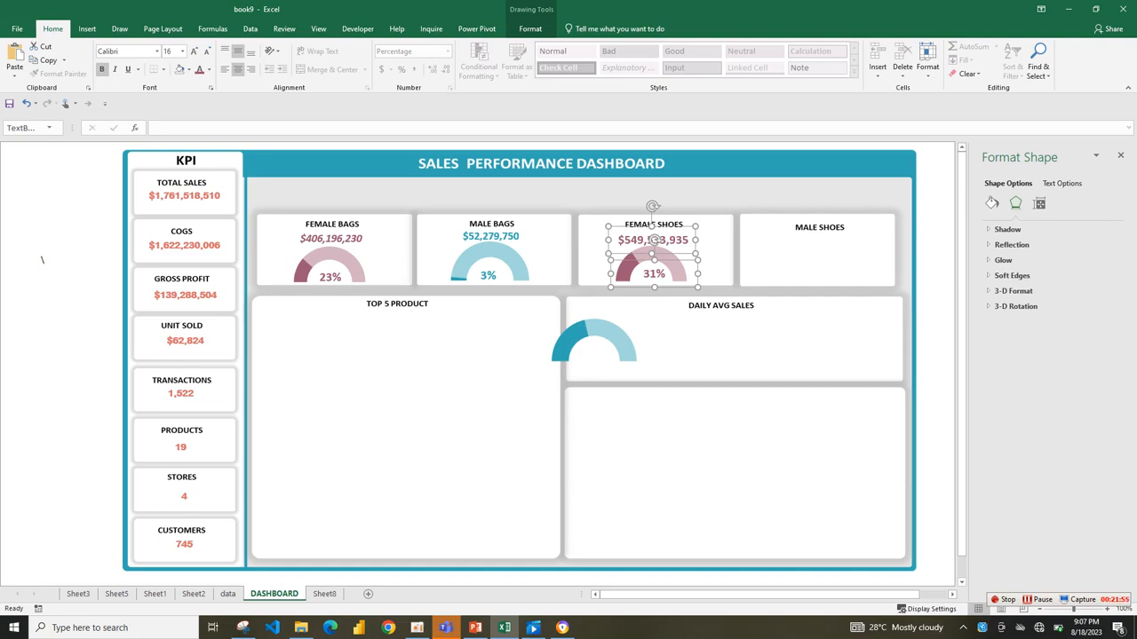
ctrl+click(653, 257)
ctrl+click(652, 240)
drag(652, 240, 808, 243)
click(670, 263)
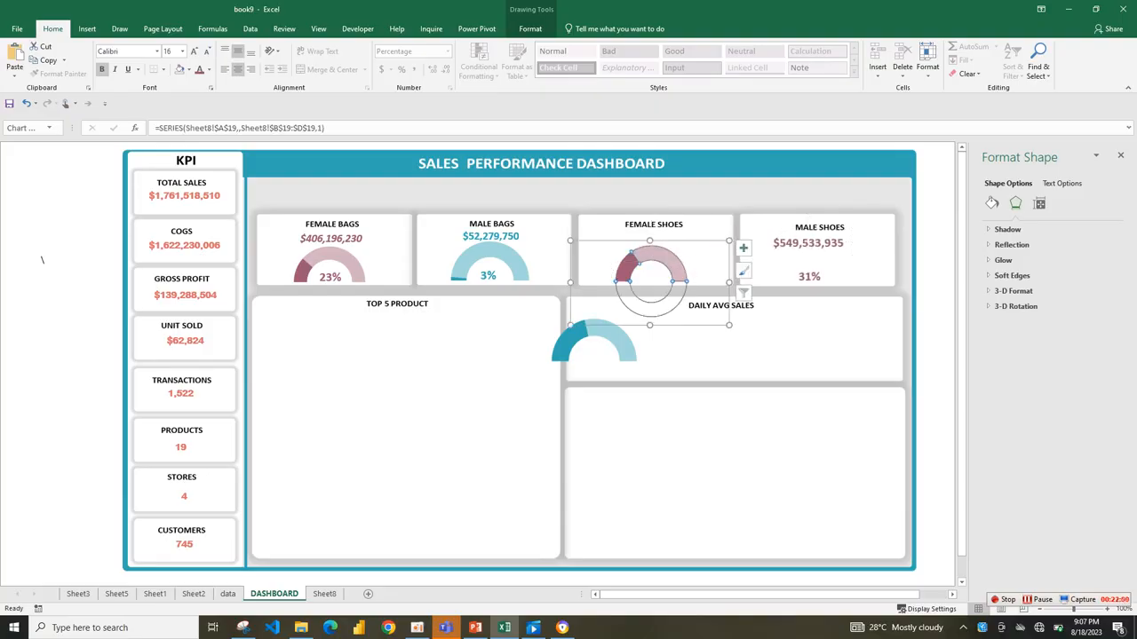
drag(702, 263, 864, 267)
Shift the sales amount and percentage labels slightly right to centre them over the Male Shoes gauge.
click(808, 243)
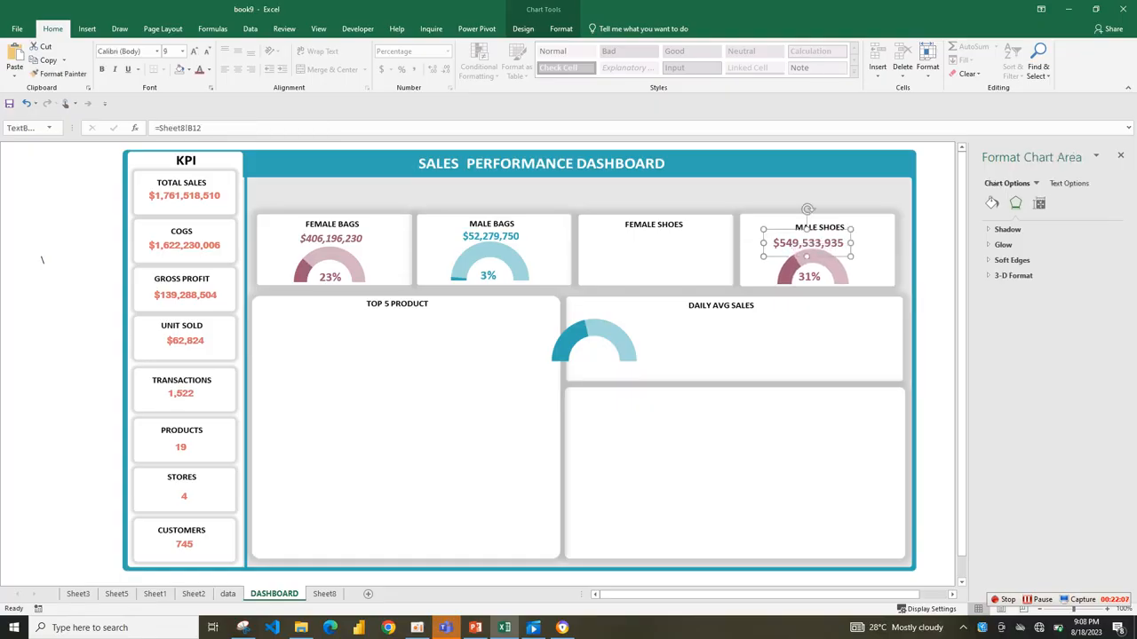
drag(851, 244, 816, 242)
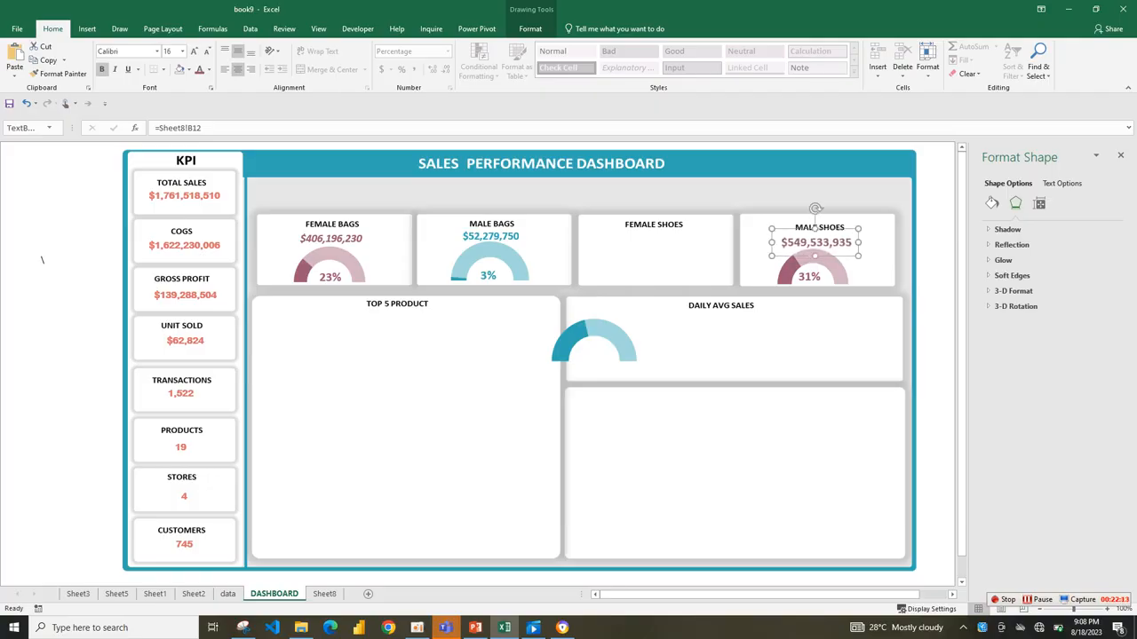
click(755, 342)
drag(809, 276, 813, 276)
click(815, 306)
Move the aqua gauge into the Female Shoes card and place duplicates of the Male Shoes amount and percentage labels over it.
click(609, 334)
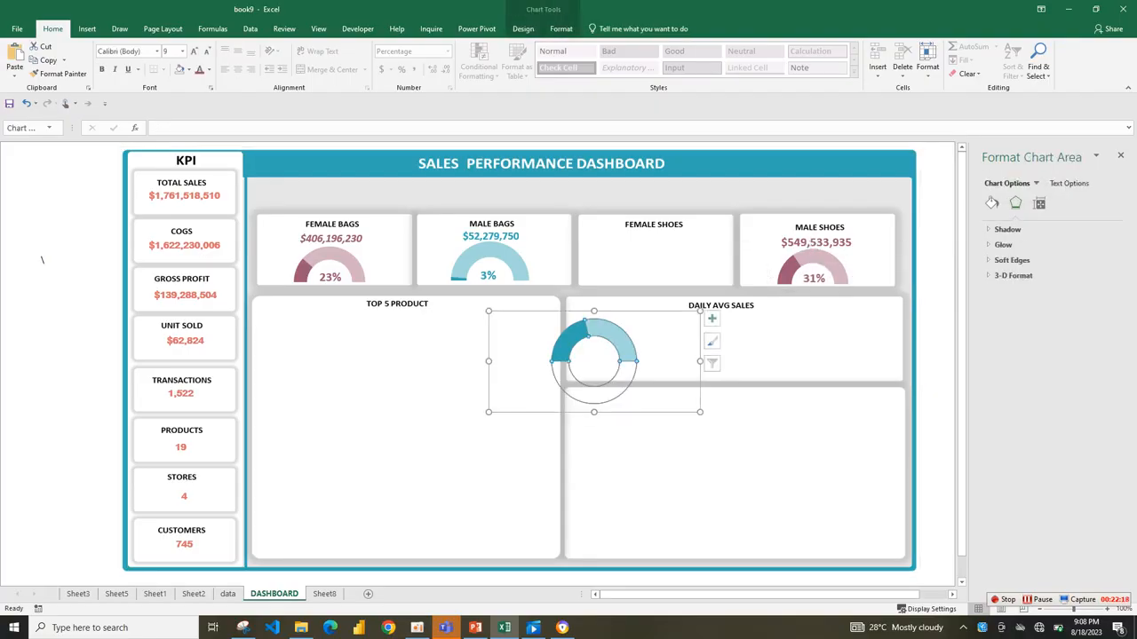
drag(610, 334, 666, 252)
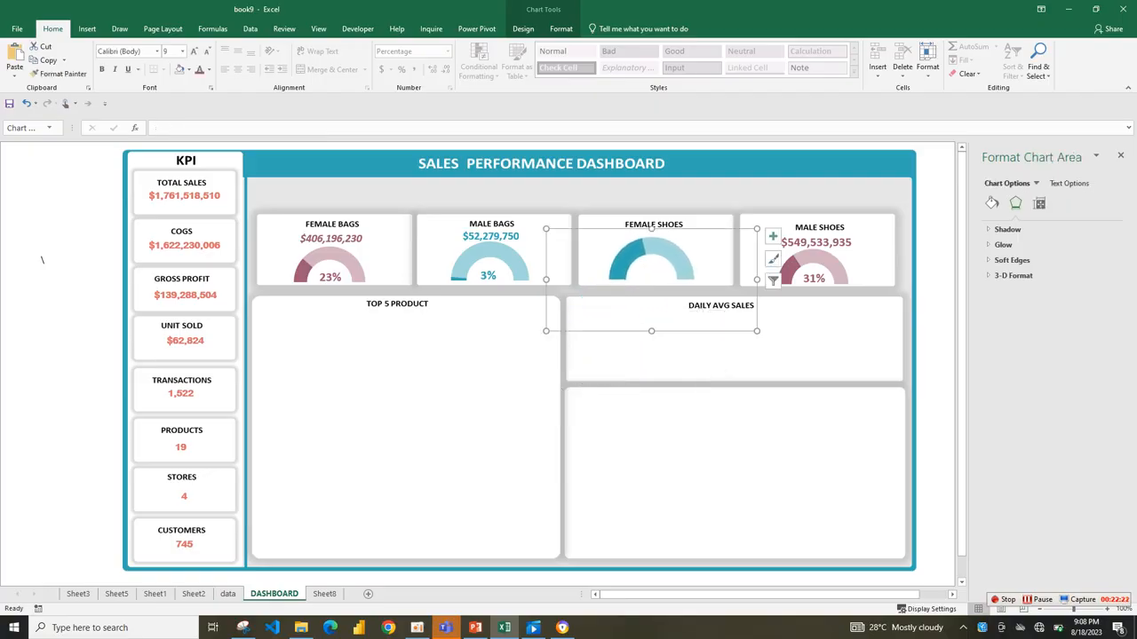
click(813, 275)
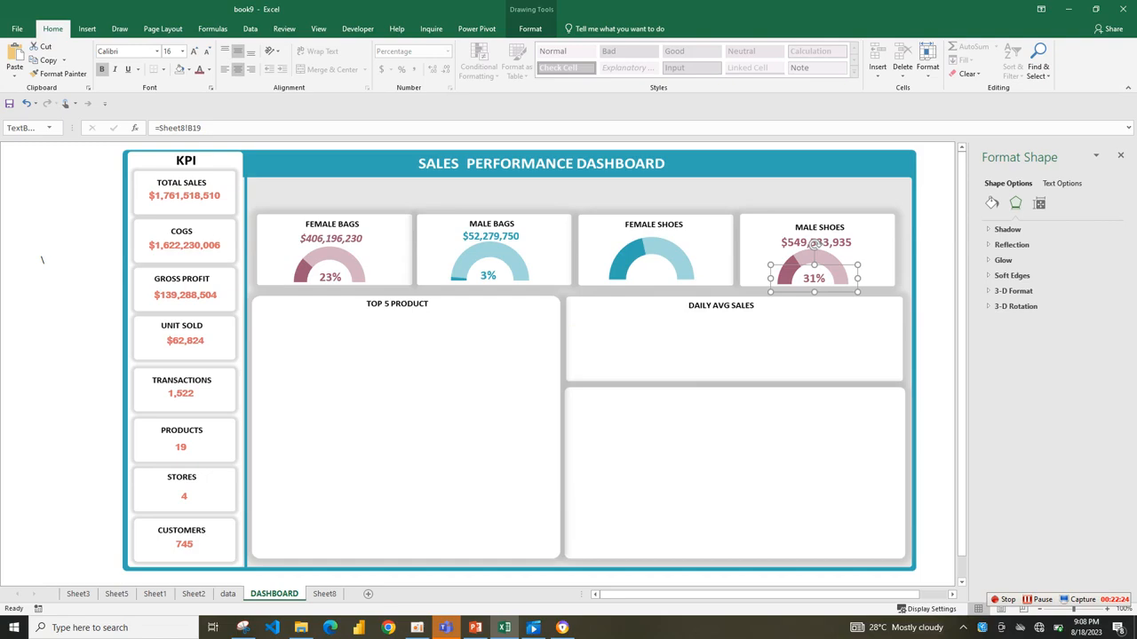
shift+click(813, 243)
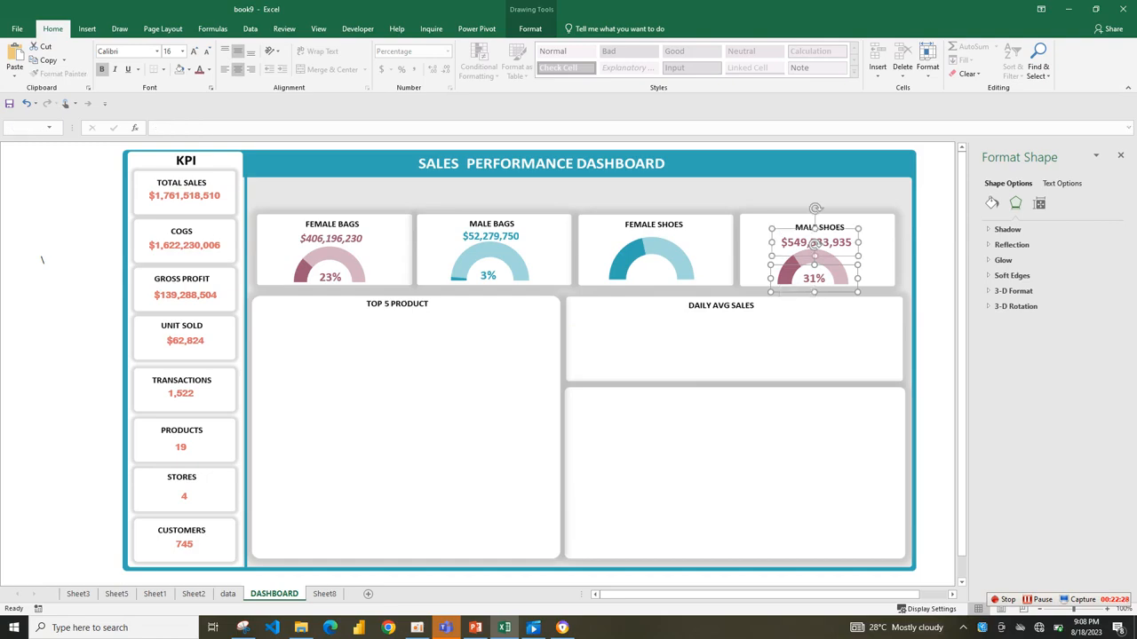
key(ctrl+v)
key(ctrl+z)
key(ctrl+d)
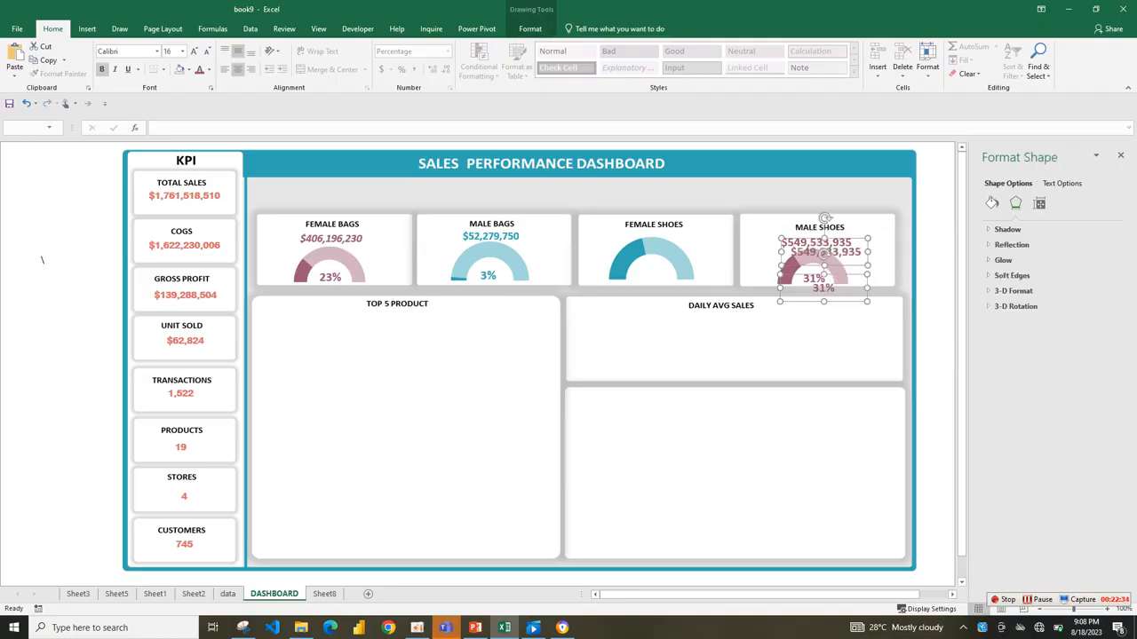
drag(825, 253, 657, 236)
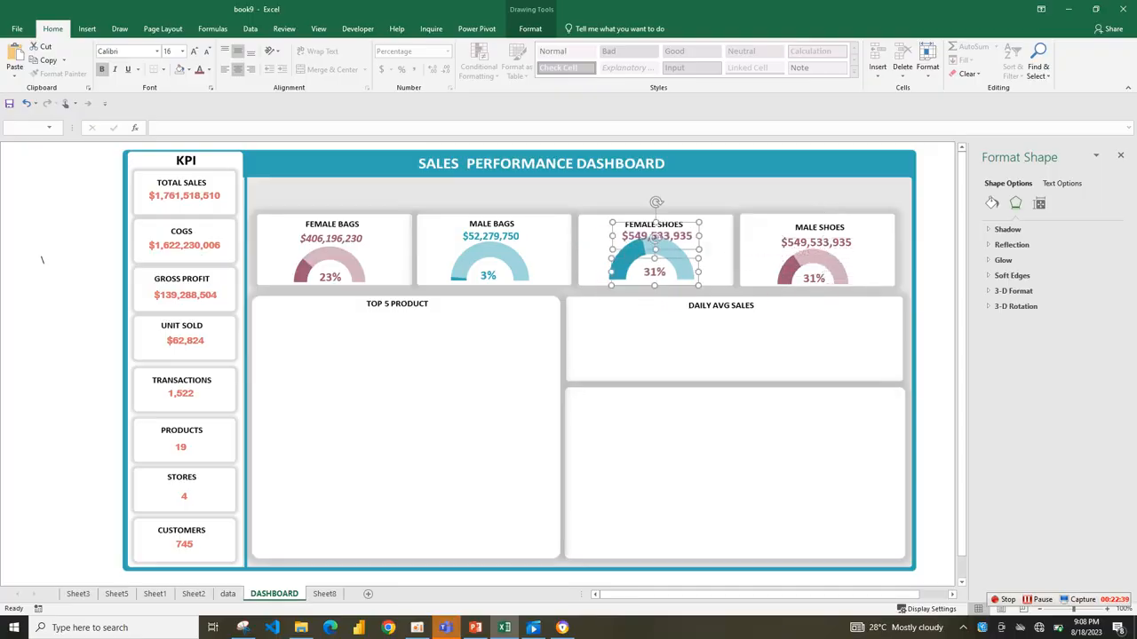
Nudge the duplicated amount and percentage labels slightly left and up in the Female Shoes card.
key(Left)
key(Left)
key(Up)
shift+click(655, 238)
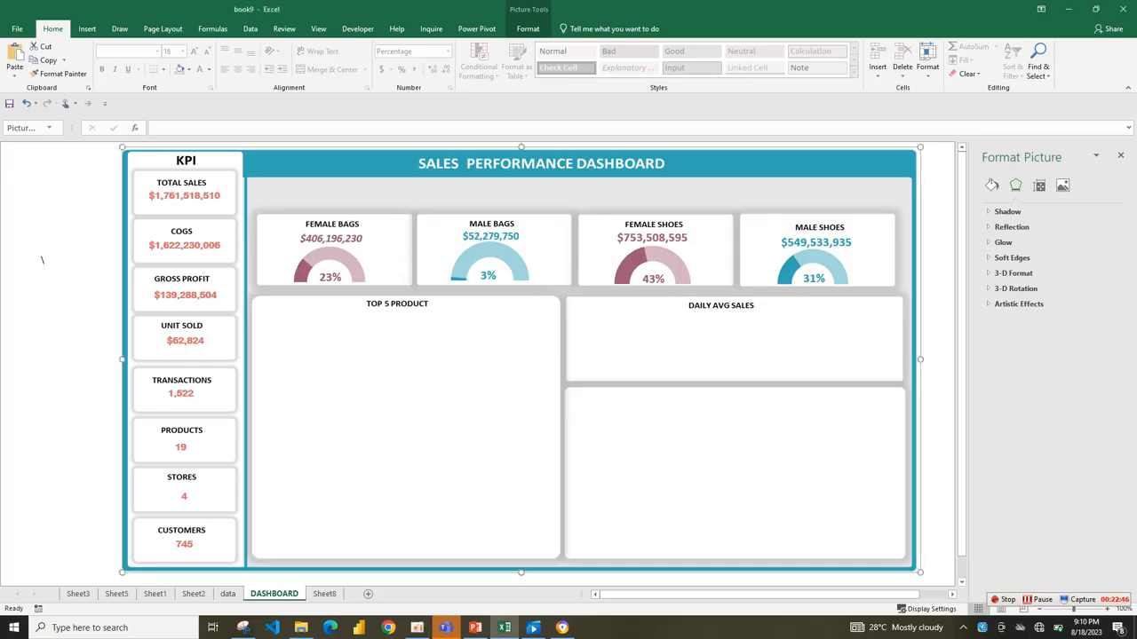
Group the Male Bags card's gauge, percentage label and sales amount into one object.
click(489, 257)
click(488, 274)
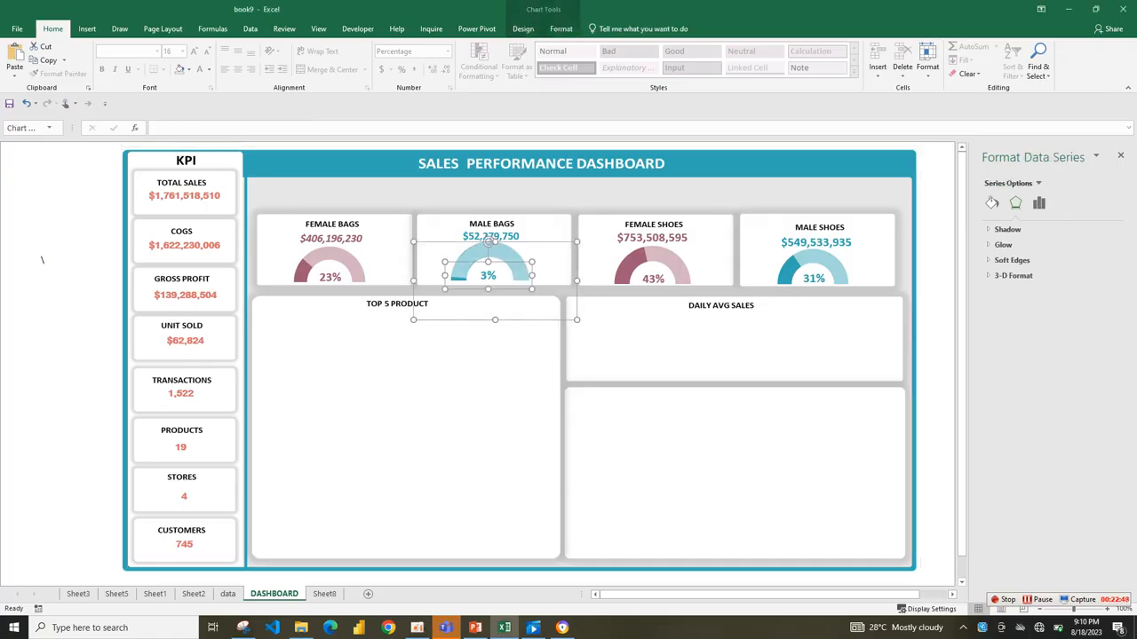
shift+click(489, 239)
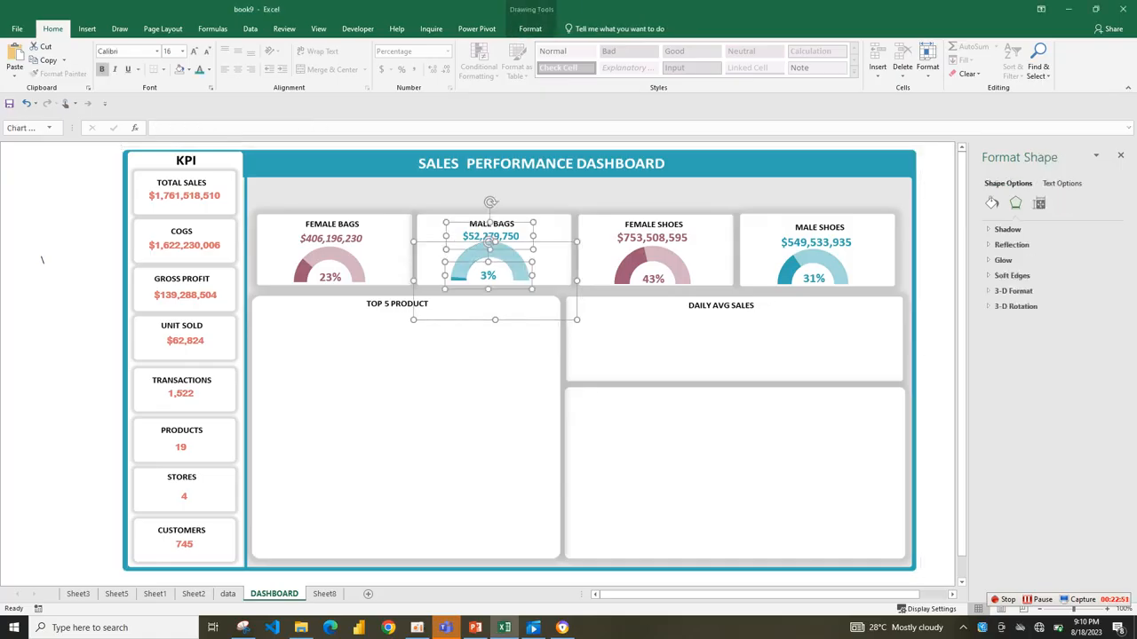
right_click(535, 221)
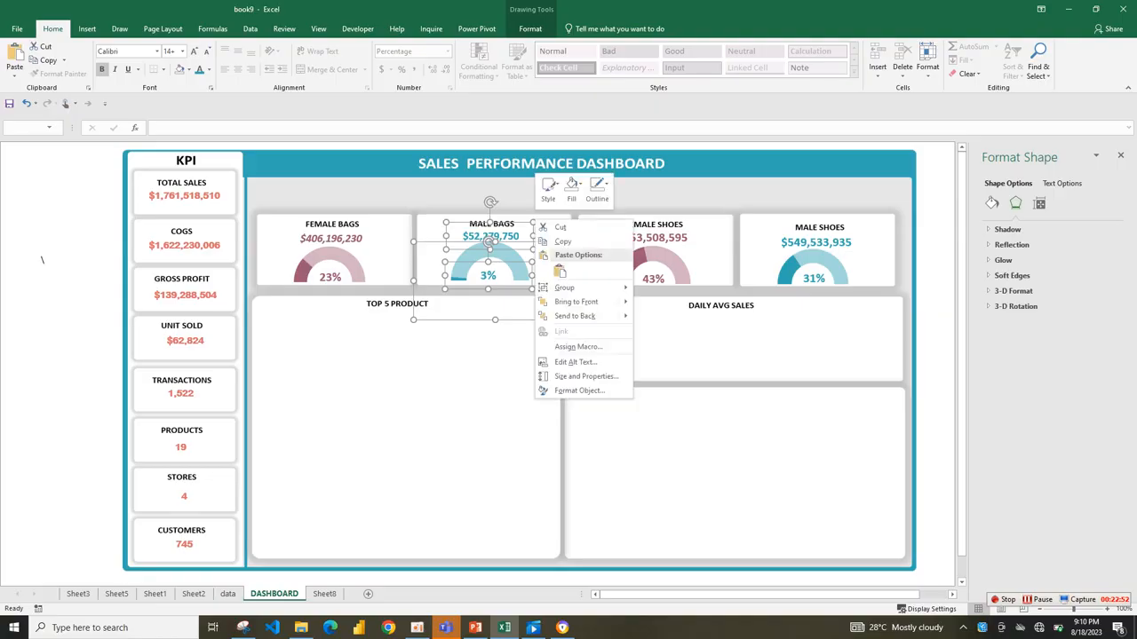
mouse_move(565, 287)
click(662, 289)
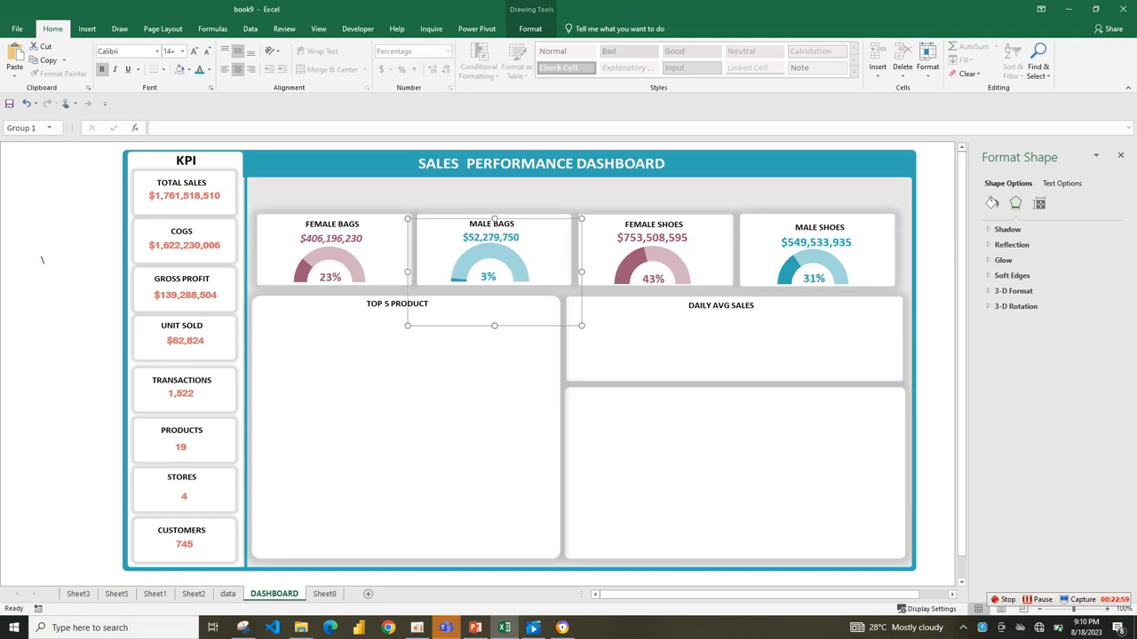
Group the Female Bags card's sales amount, percentage label and gauge into one object.
click(329, 223)
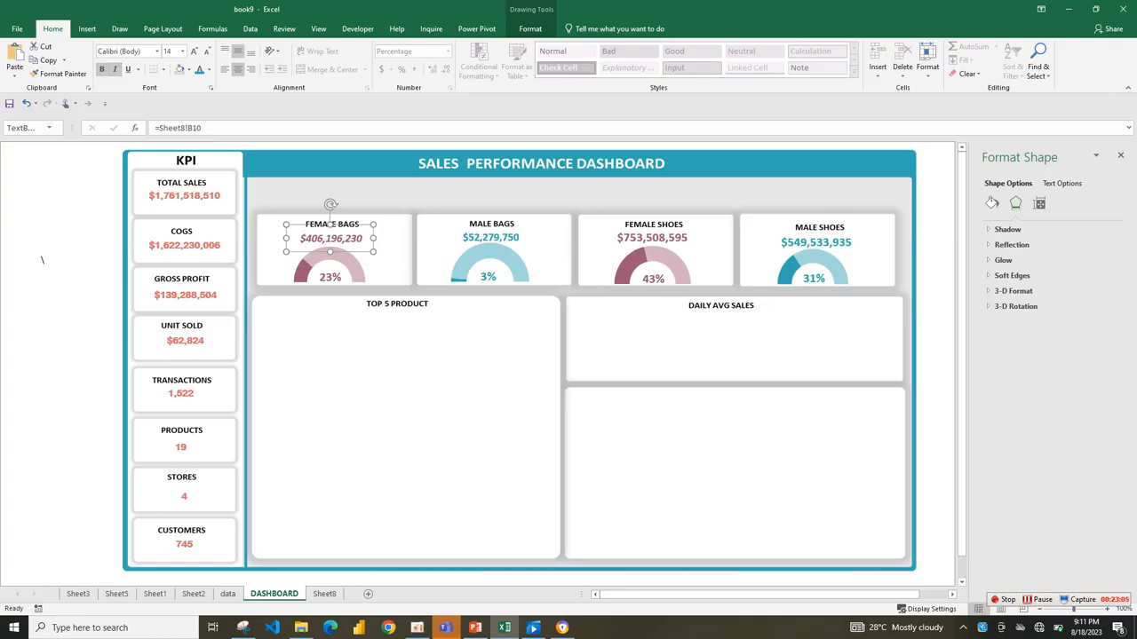
shift+click(330, 253)
ctrl+click(342, 258)
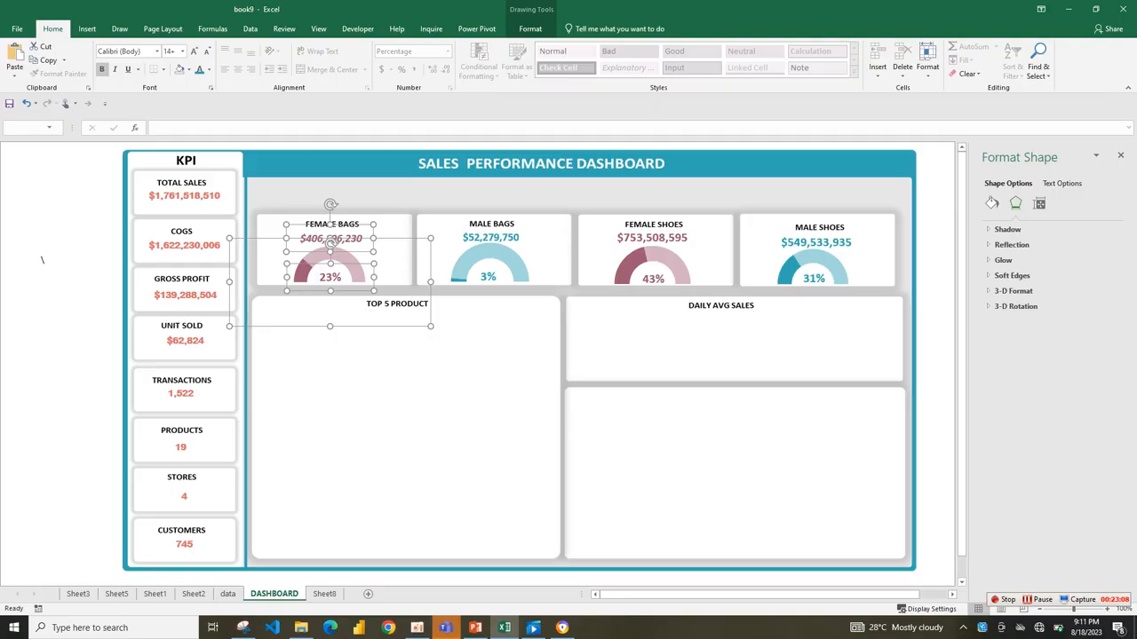
right_click(430, 240)
mouse_move(470, 310)
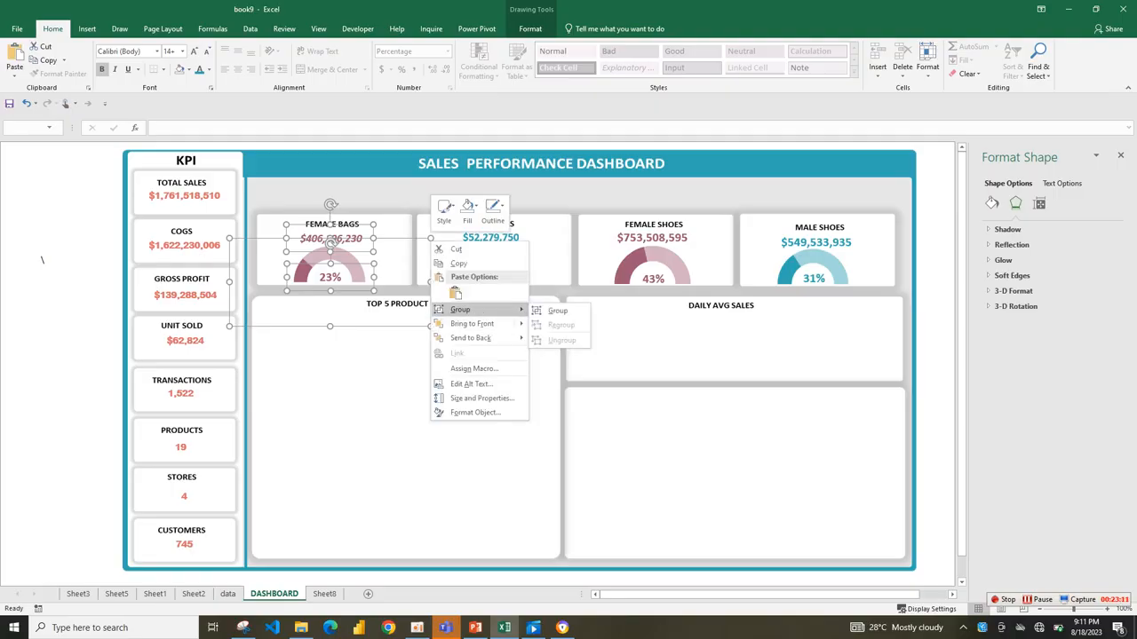
click(558, 311)
click(524, 357)
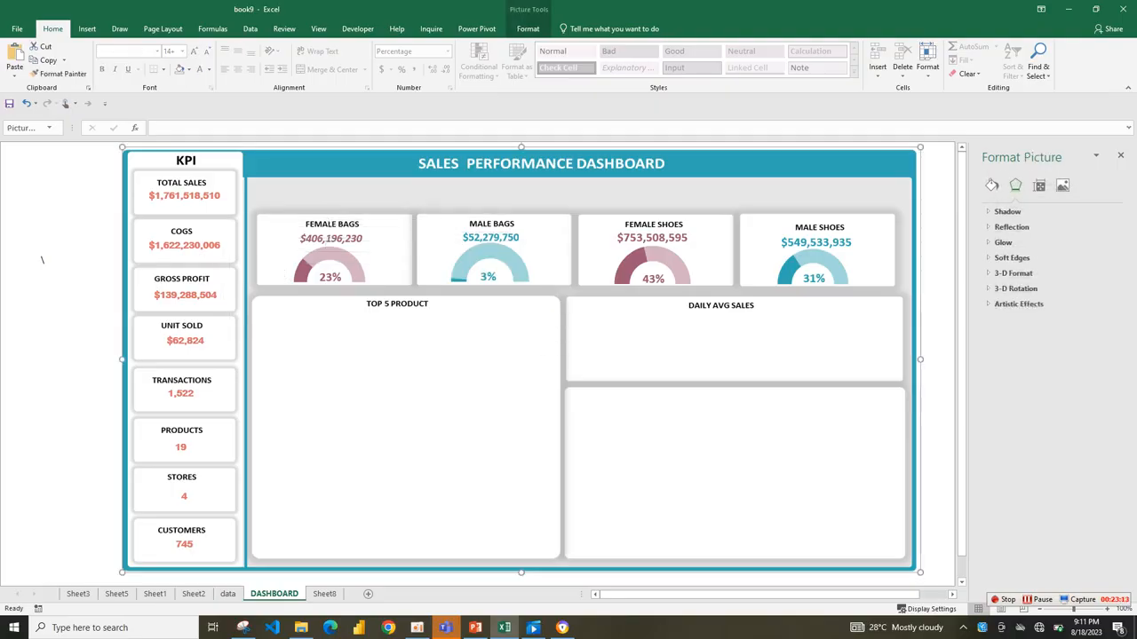
Italicise the sales amount in the Male Bags card and increase its font size to 16.
click(331, 239)
click(331, 239)
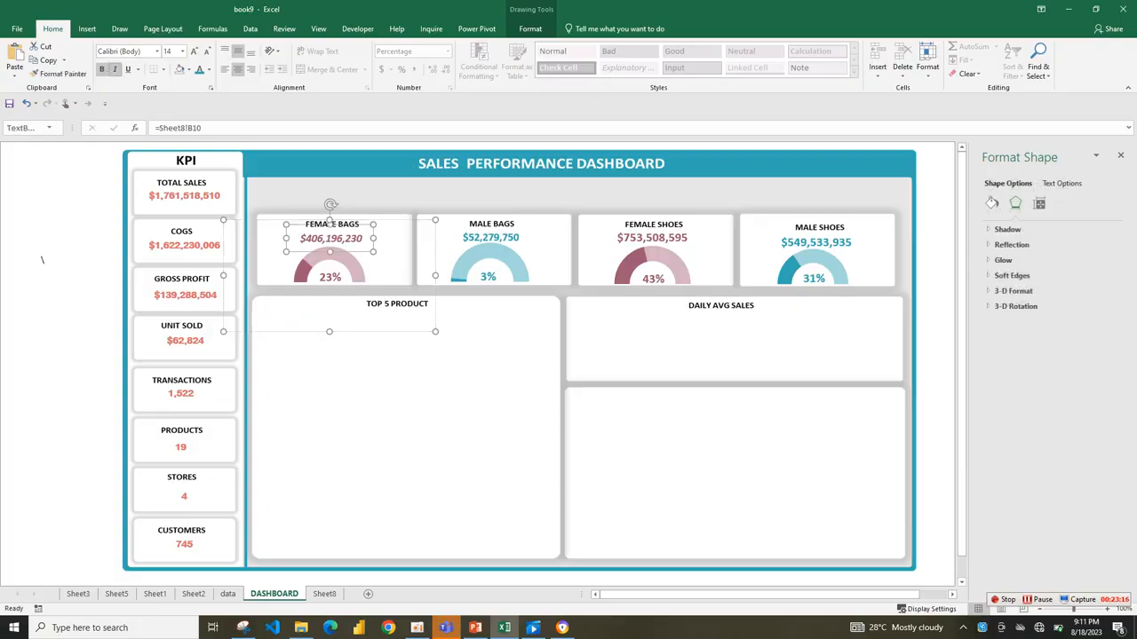
click(491, 237)
click(491, 237)
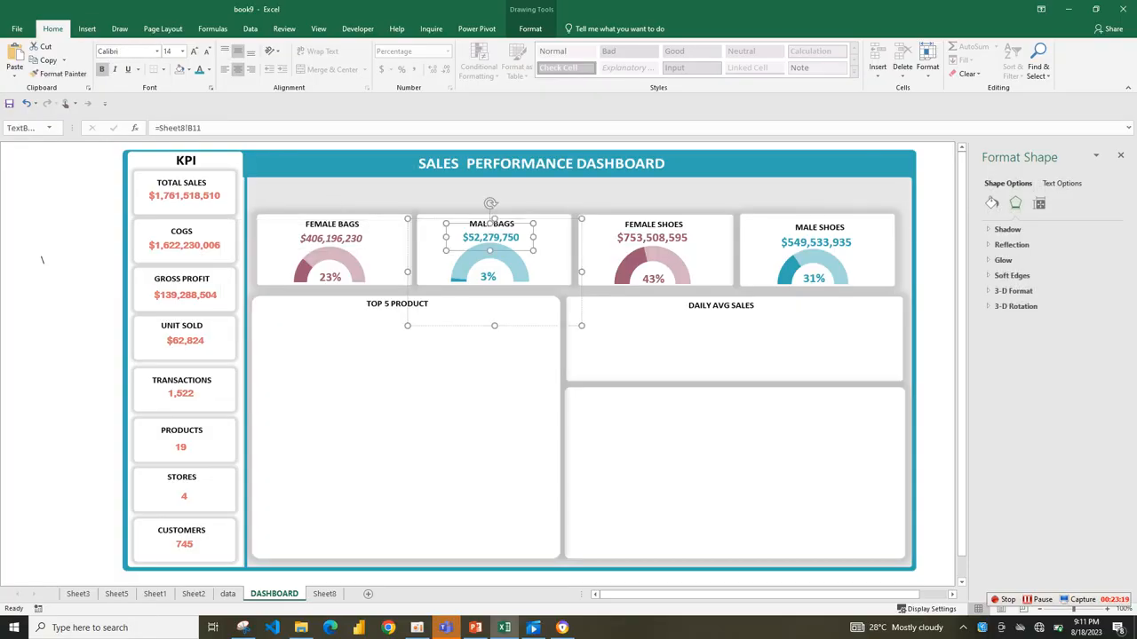
click(114, 69)
click(193, 50)
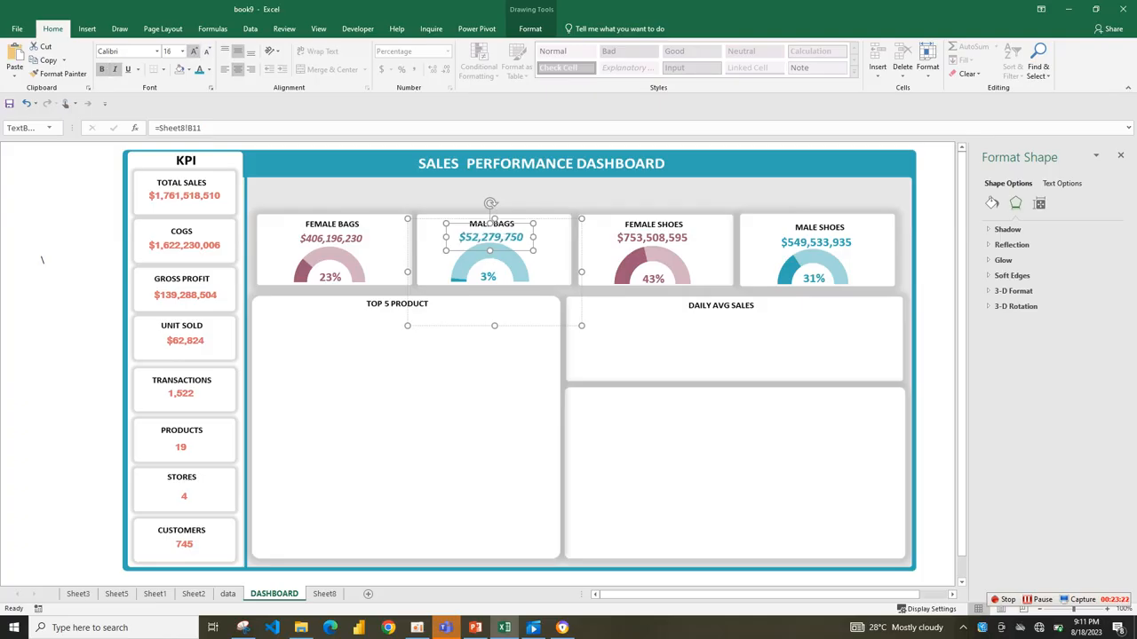
Italicise the sales amounts in the Male Shoes and Female Shoes cards and nudge the Female Shoes amount slightly right and down.
click(488, 277)
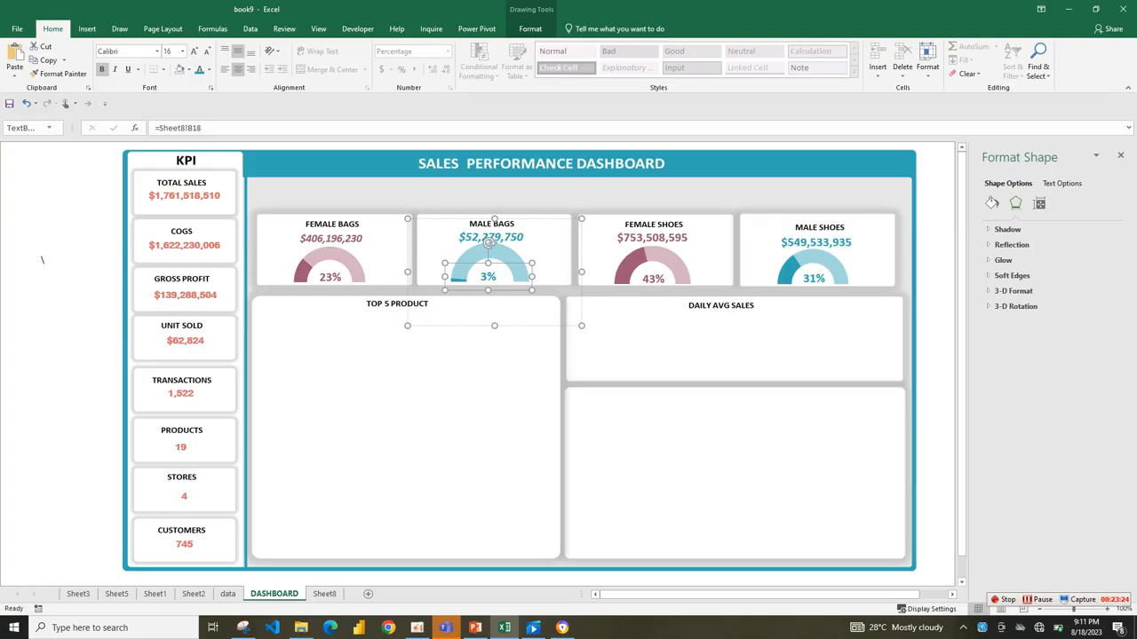
click(651, 238)
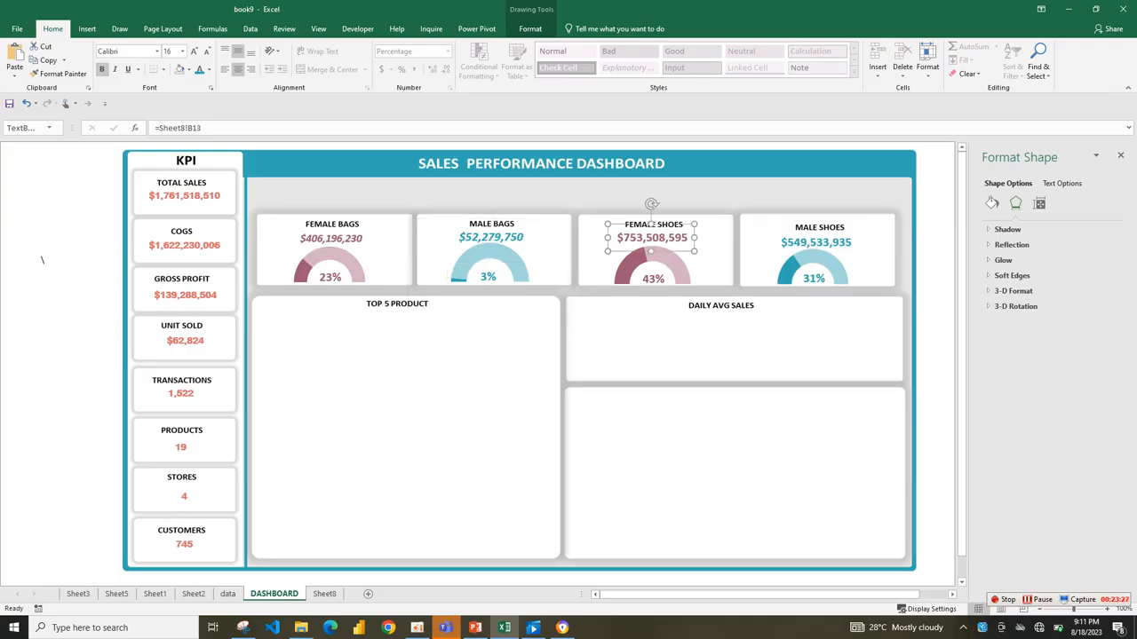
click(653, 278)
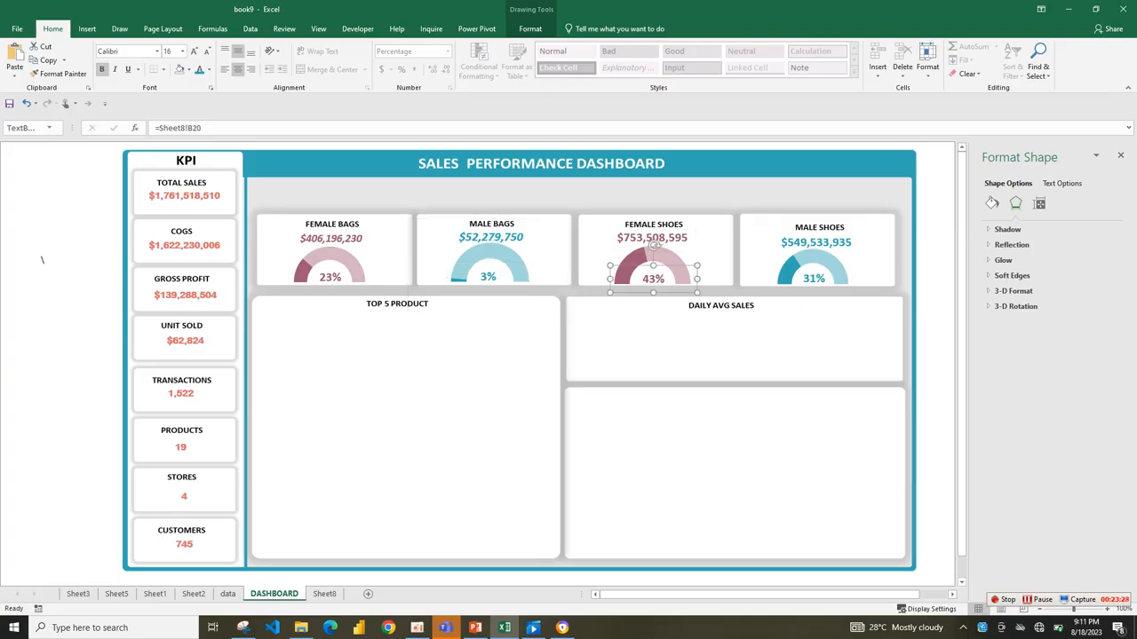
click(815, 242)
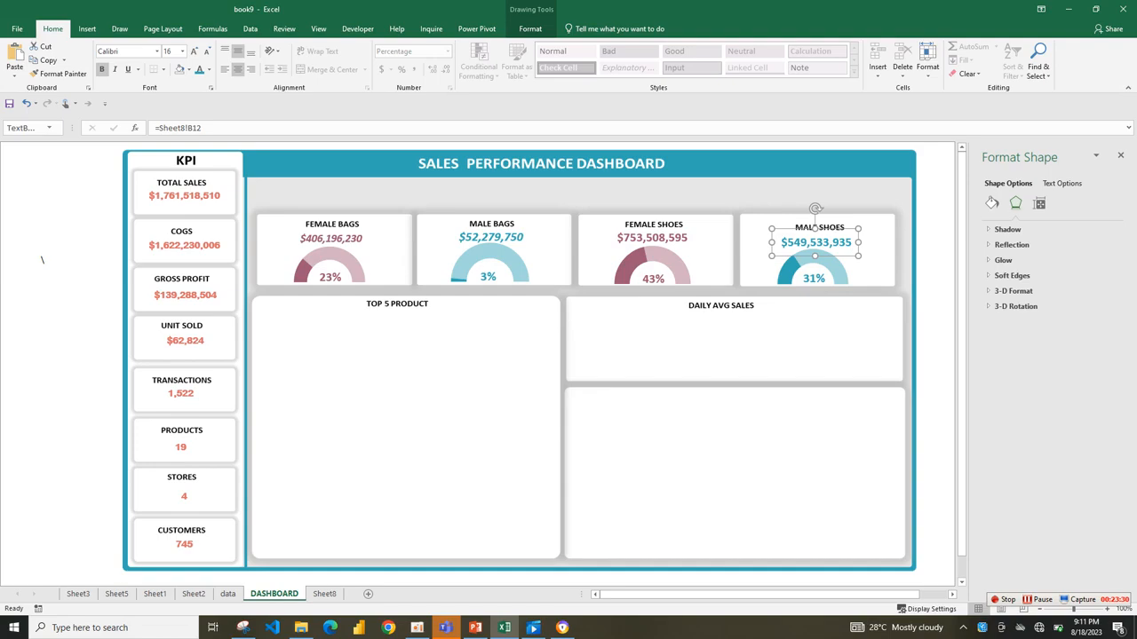
key(ctrl+i)
click(652, 238)
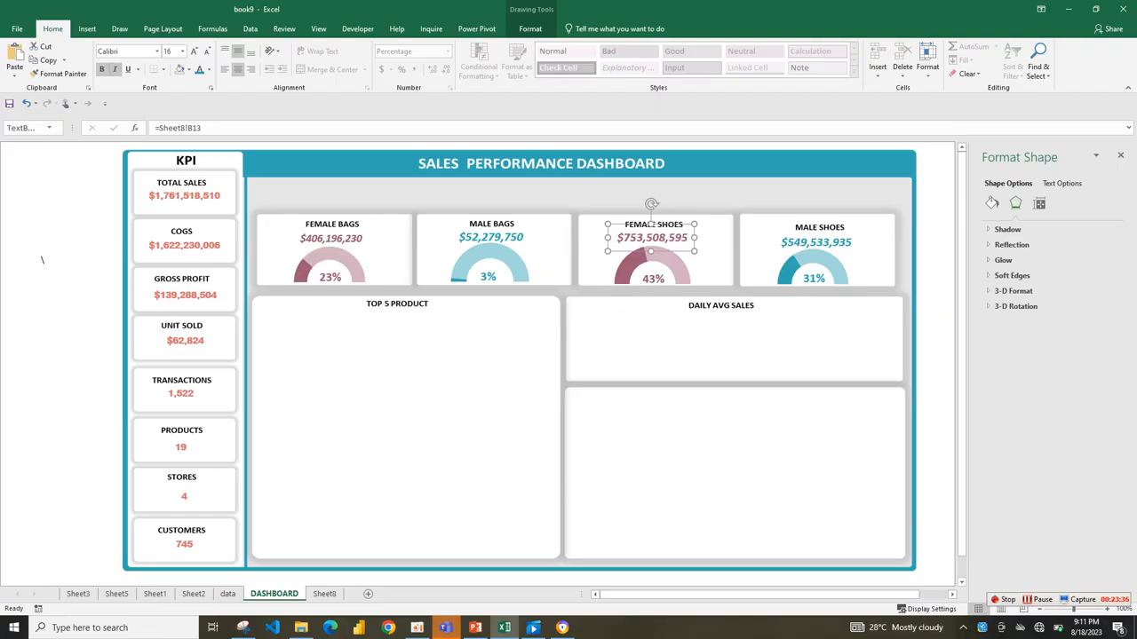
drag(652, 238, 653, 240)
click(656, 339)
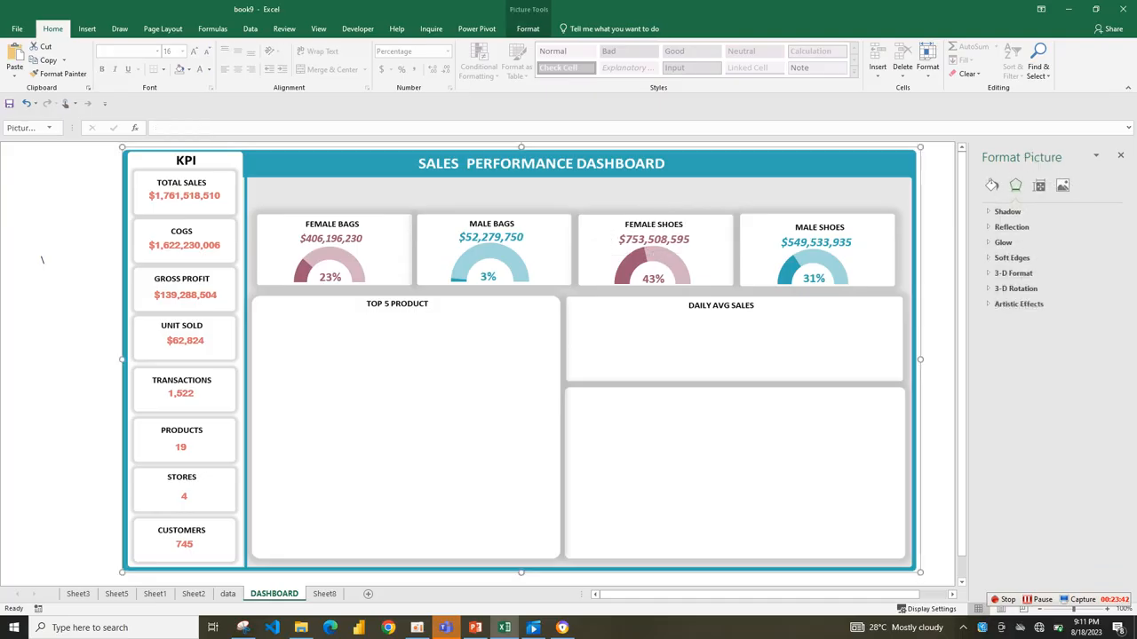
click(42, 267)
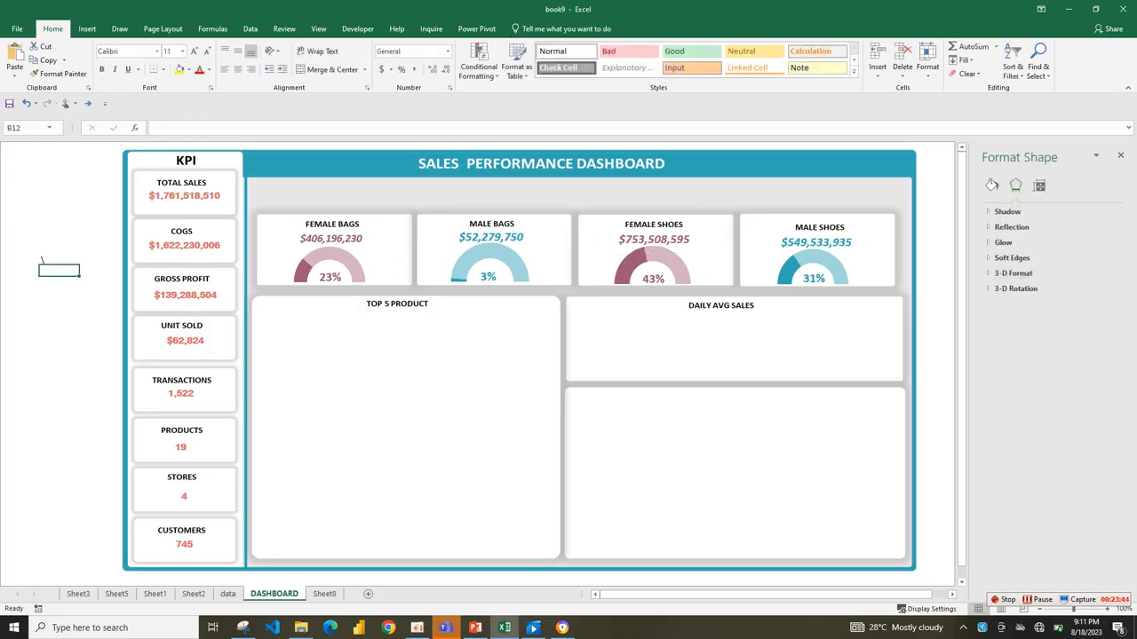
key(ctrl+z)
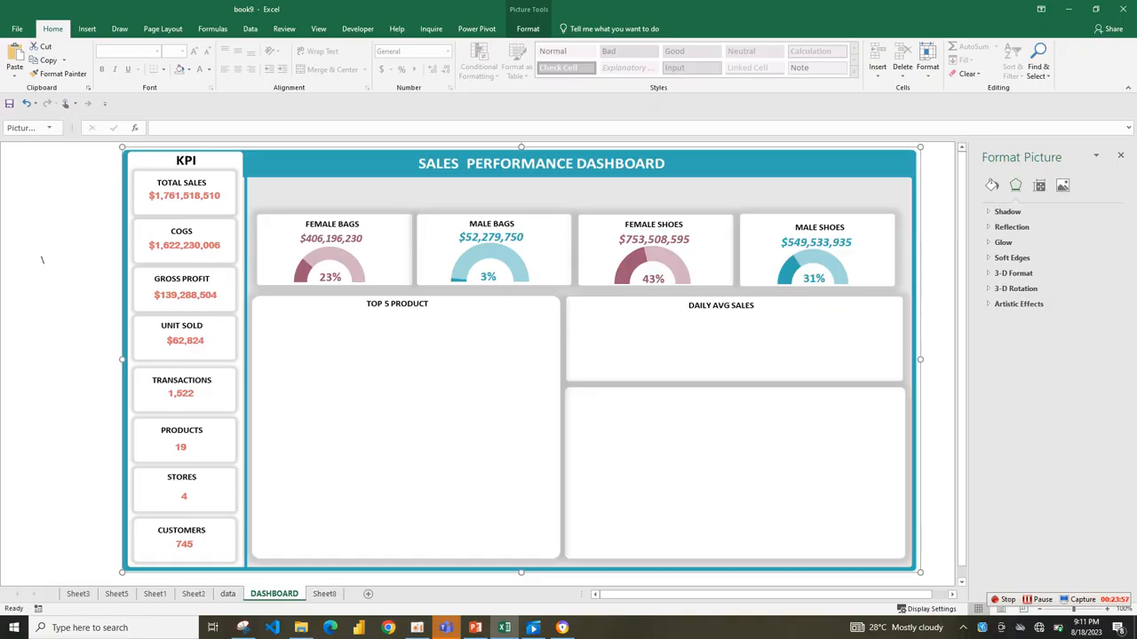
Copy the stores pivot table on Sheet8 and paste the duplicate at cell G18.
click(325, 593)
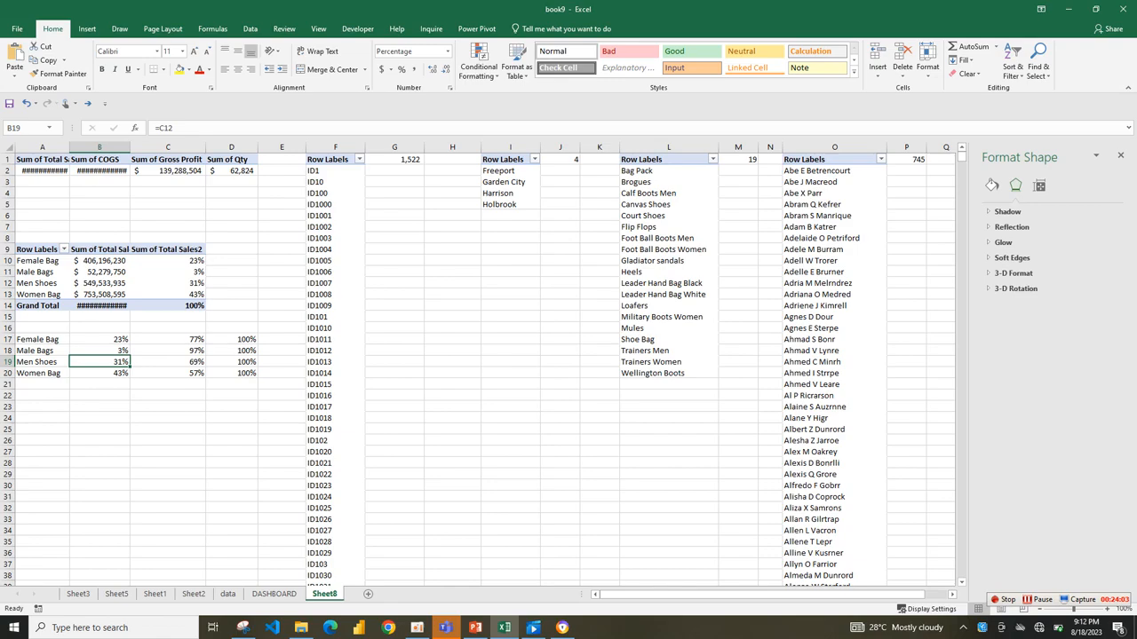
drag(503, 159, 505, 216)
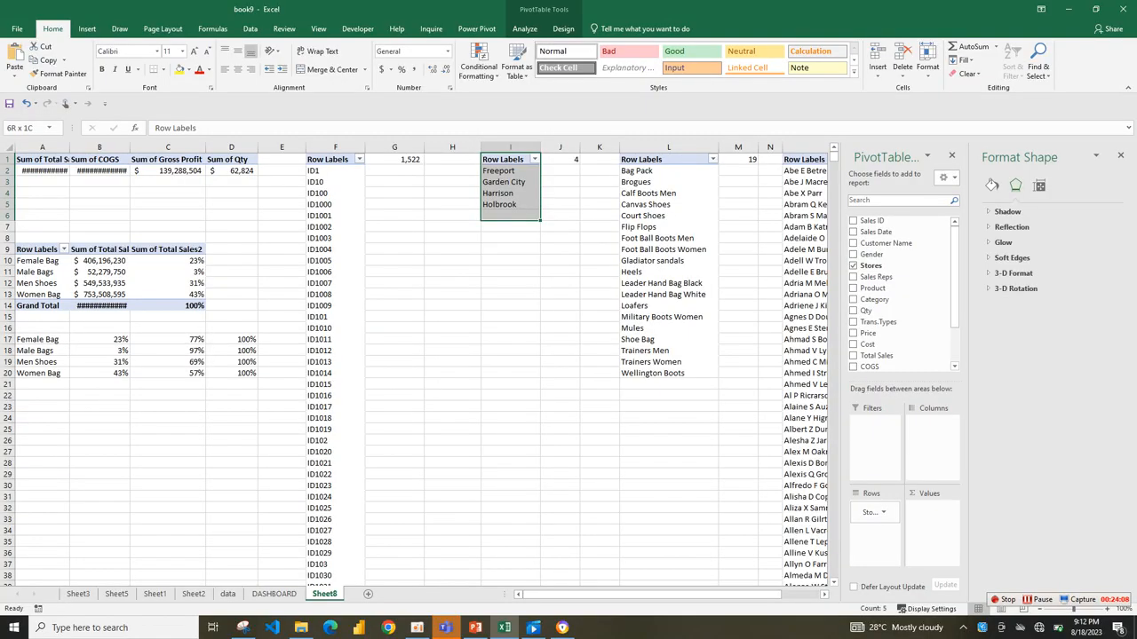
drag(505, 215, 504, 216)
key(ctrl+c)
click(394, 351)
key(ctrl+v)
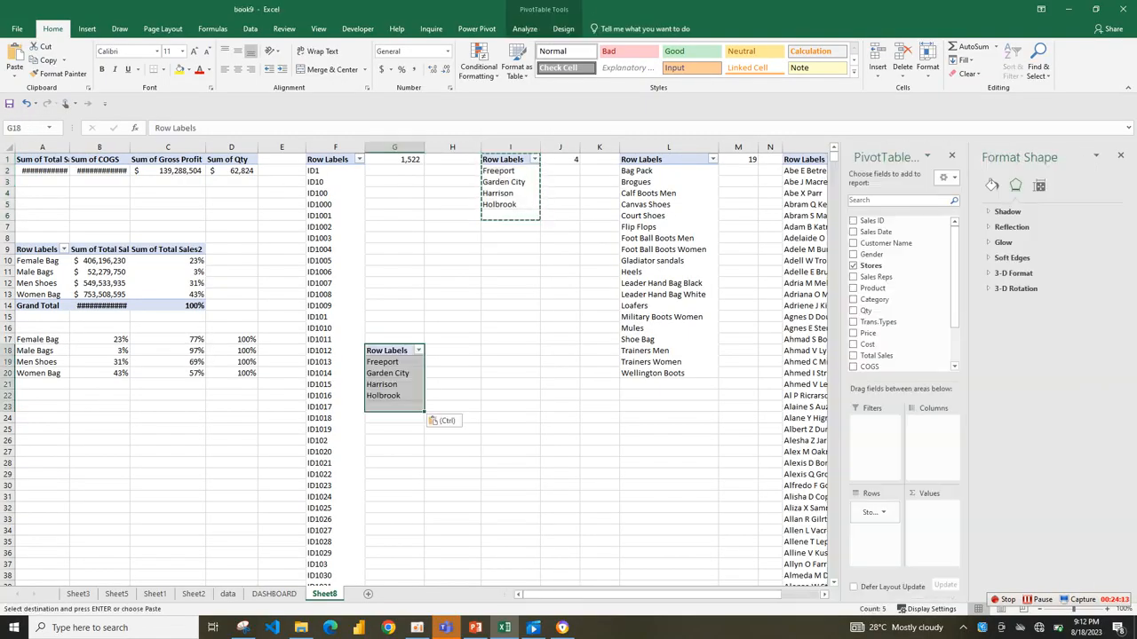
Replace Stores with Product as the duplicated pivot table's row field and add Qty as its values.
click(875, 512)
mouse_move(875, 513)
mouse_down()
mouse_move(875, 299)
mouse_move(875, 516)
mouse_up()
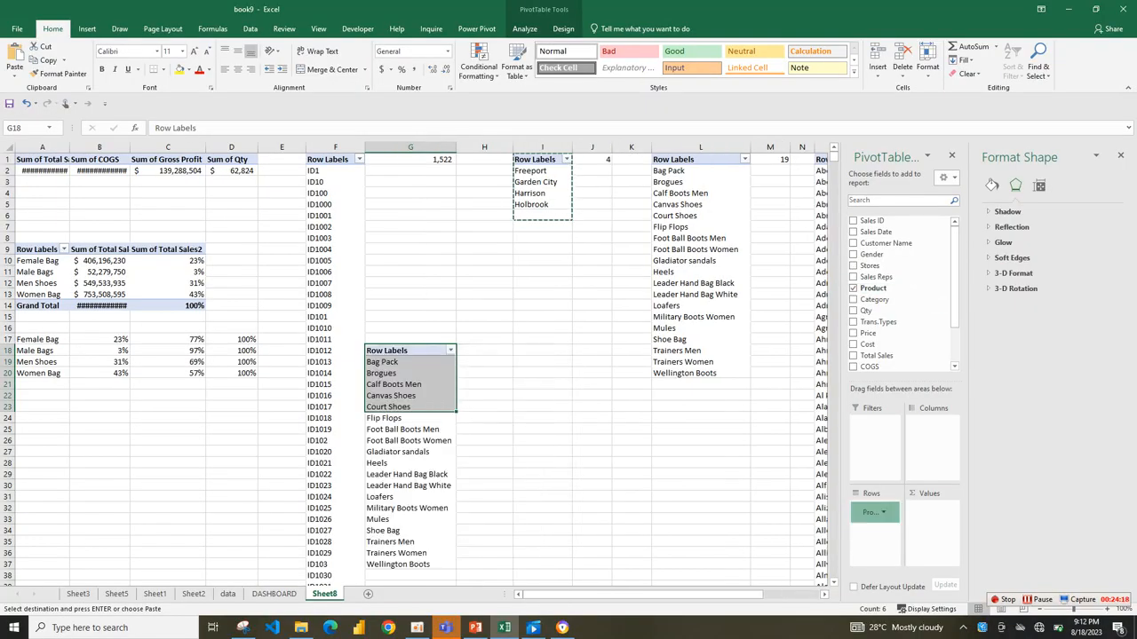
click(875, 513)
key(Escape)
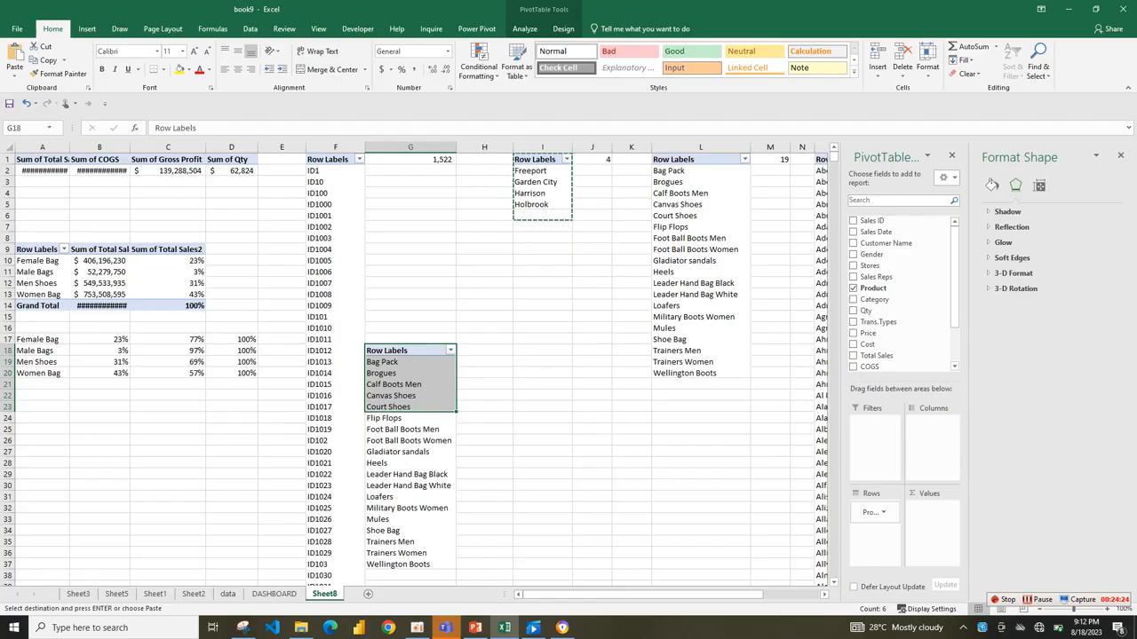
drag(866, 310, 923, 524)
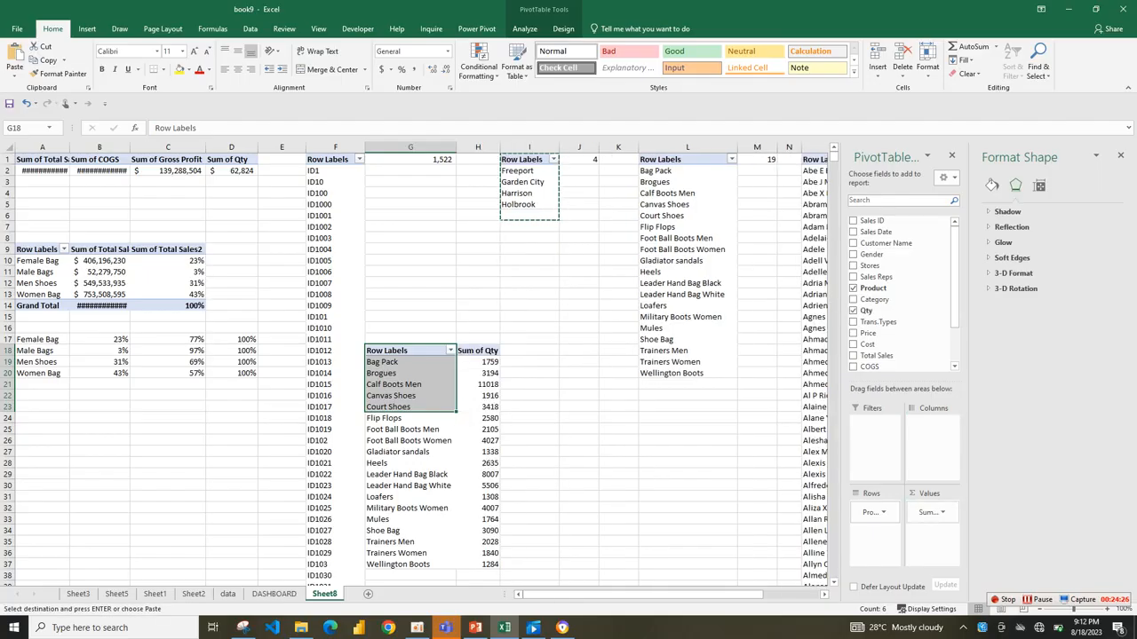
Filter the product pivot table to the top 5 items by Sum of Qty.
click(451, 351)
click(450, 351)
click(529, 384)
click(450, 351)
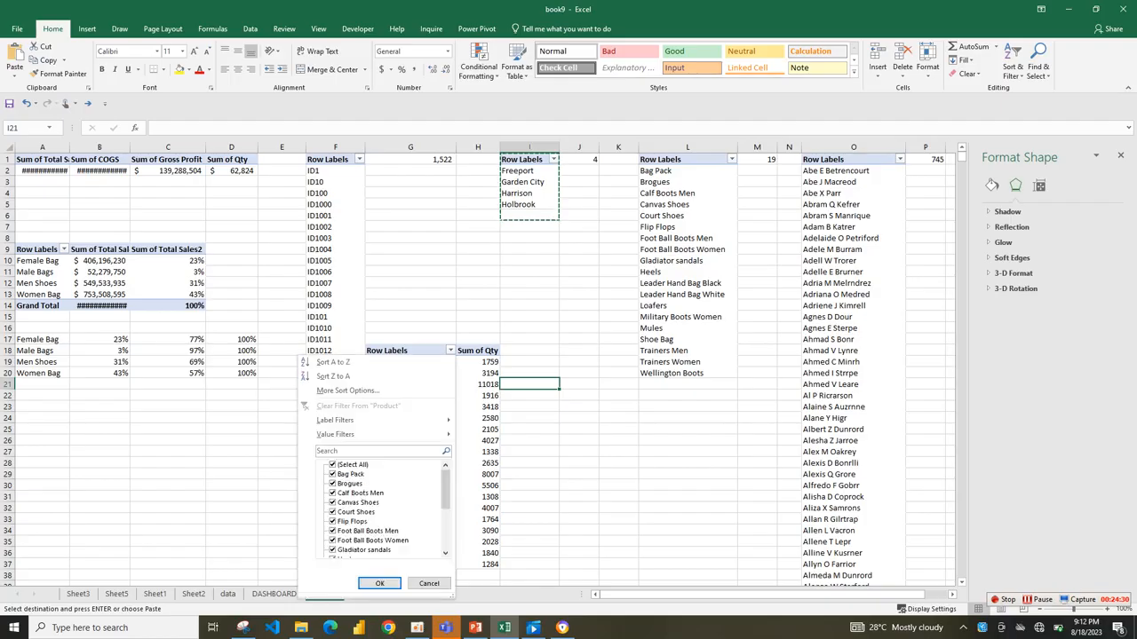
mouse_move(382, 434)
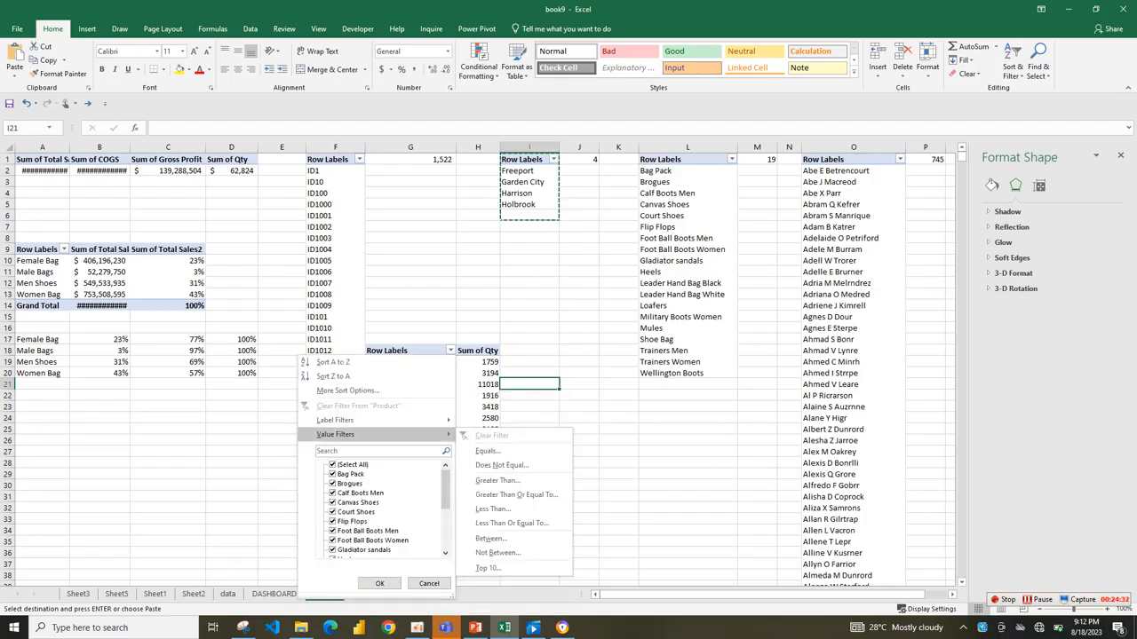
click(487, 569)
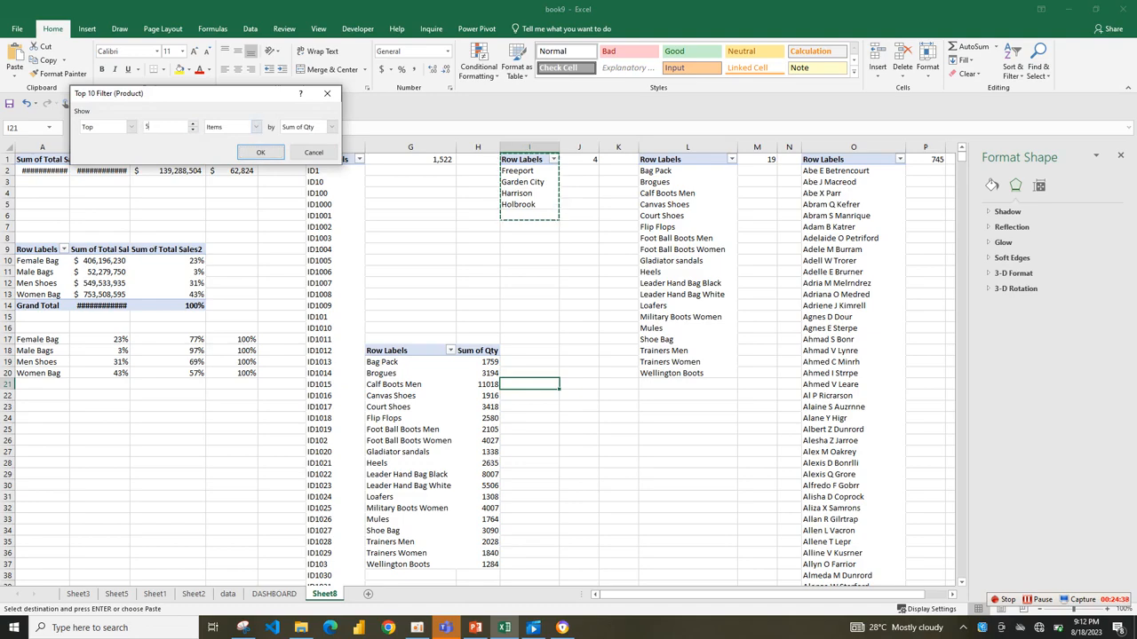
key(Return)
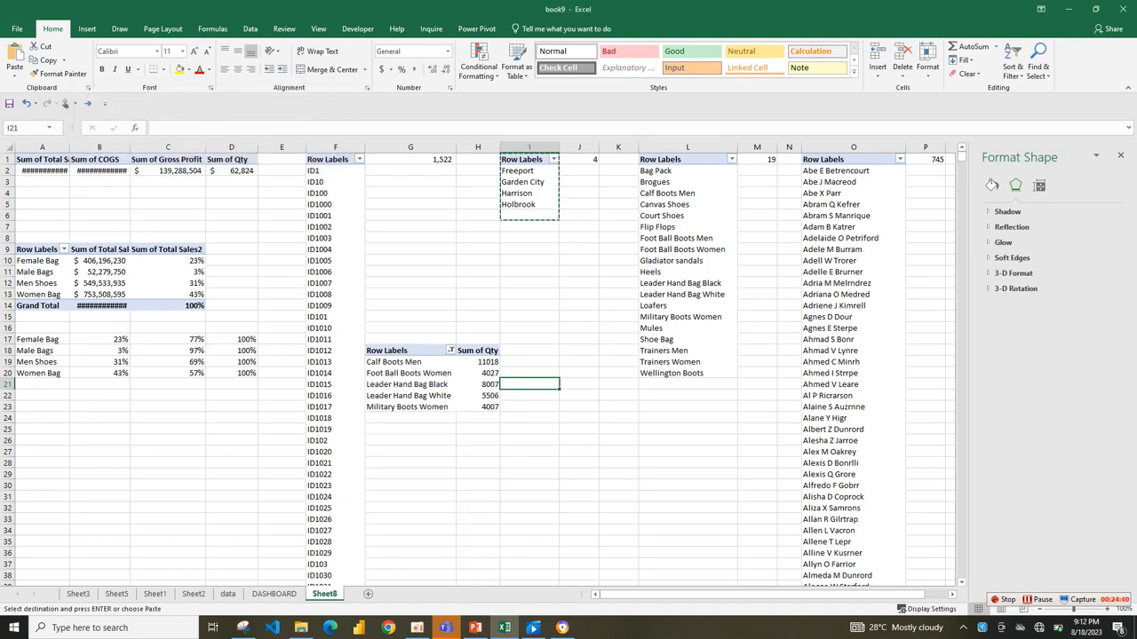
Insert a 2-D clustered bar chart from the top-five product pivot table and place it just right of the table.
click(411, 369)
click(479, 373)
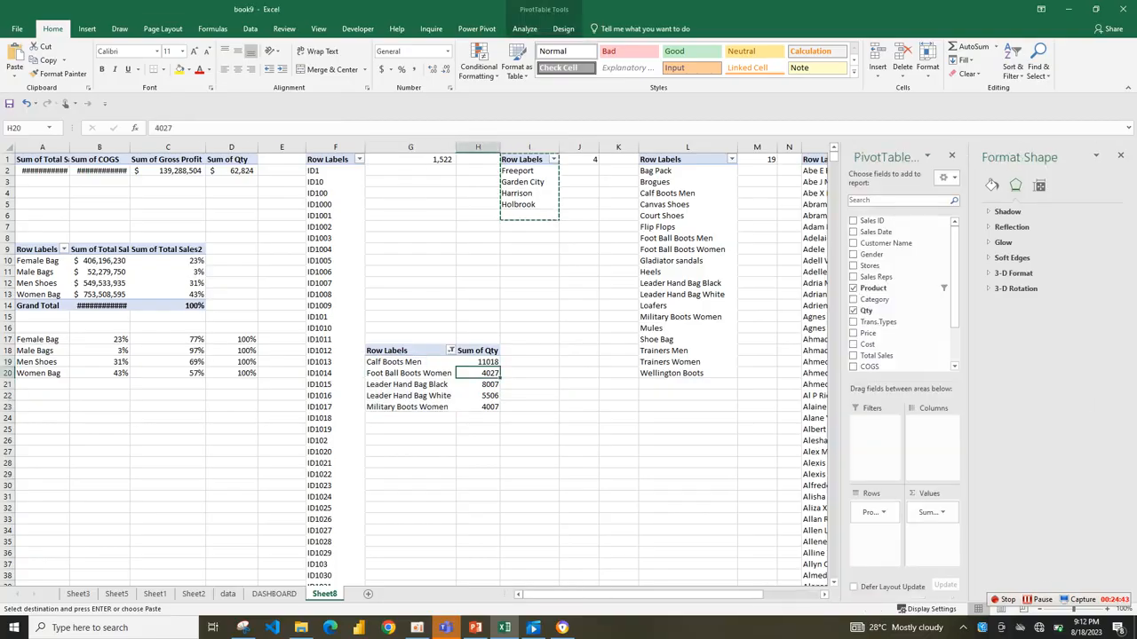
click(87, 28)
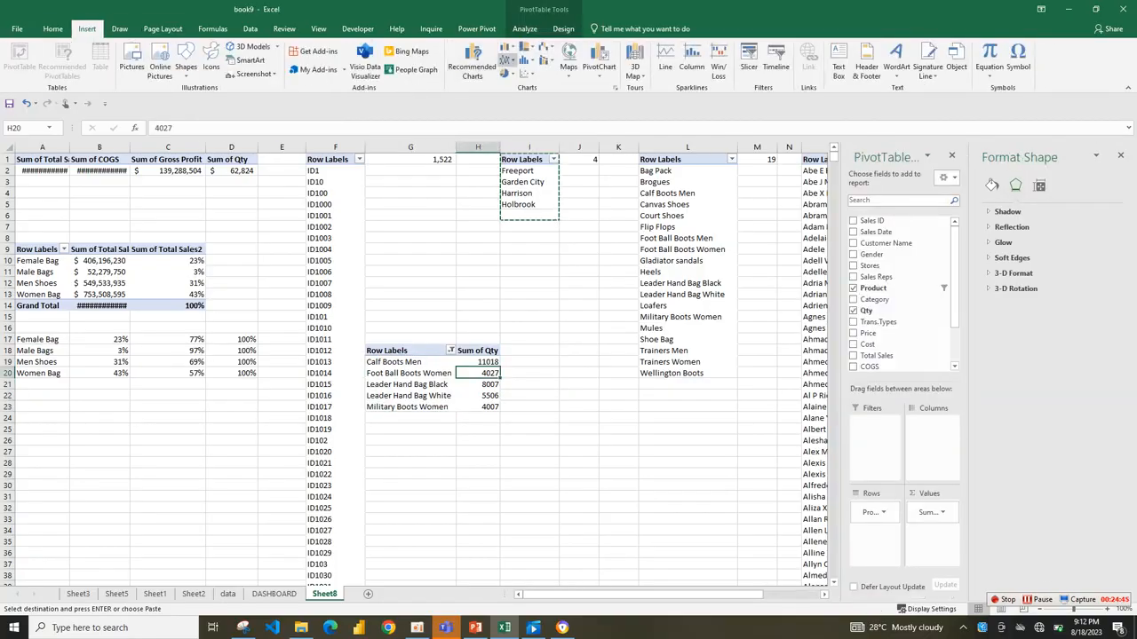
click(506, 49)
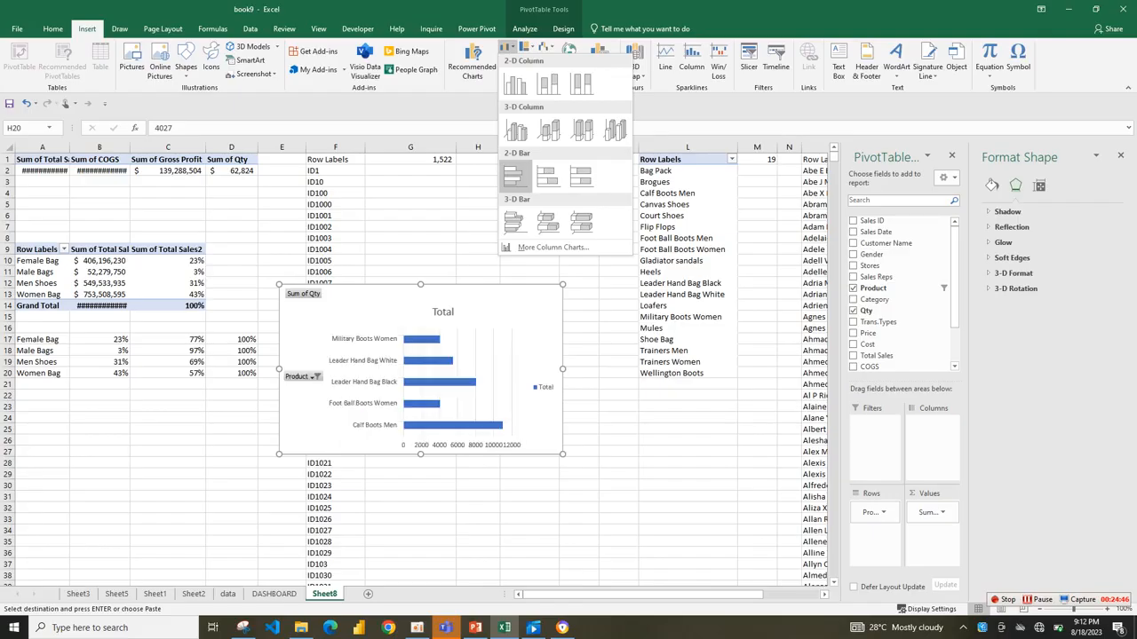
click(513, 175)
drag(507, 306, 721, 255)
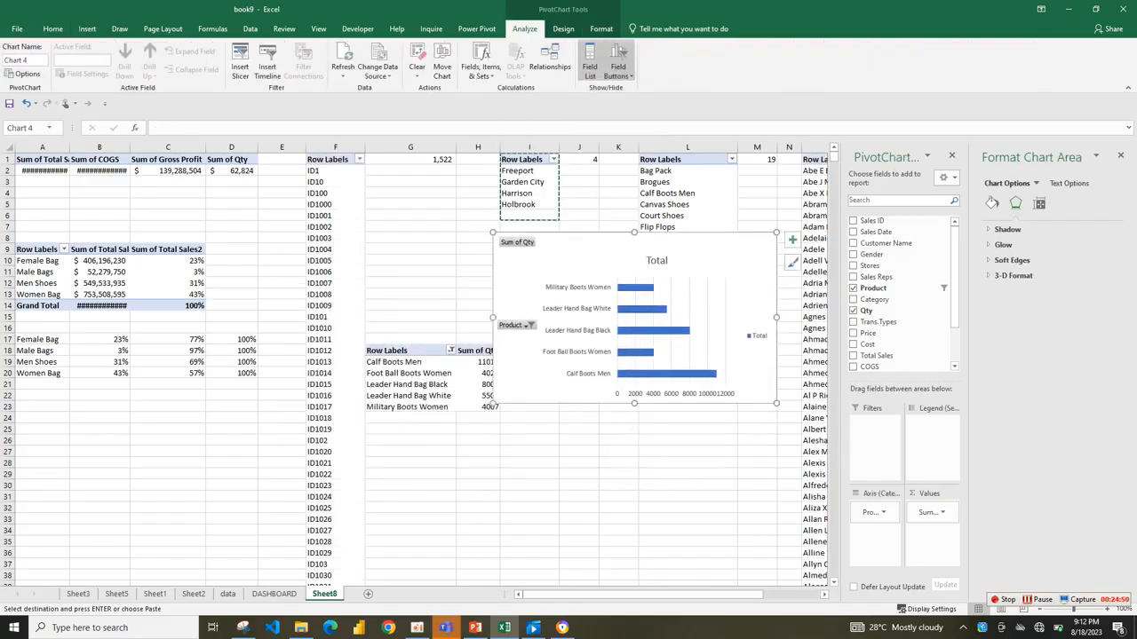
Sort the top-five product bar chart's series from smallest to largest by Sum of Qty.
click(451, 350)
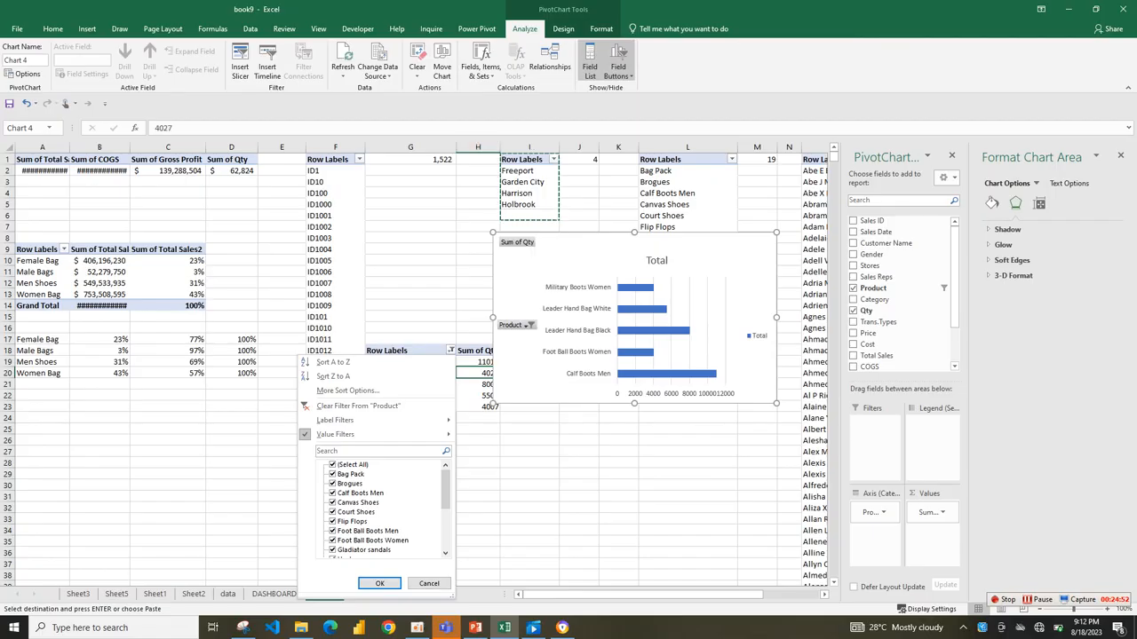
right_click(646, 286)
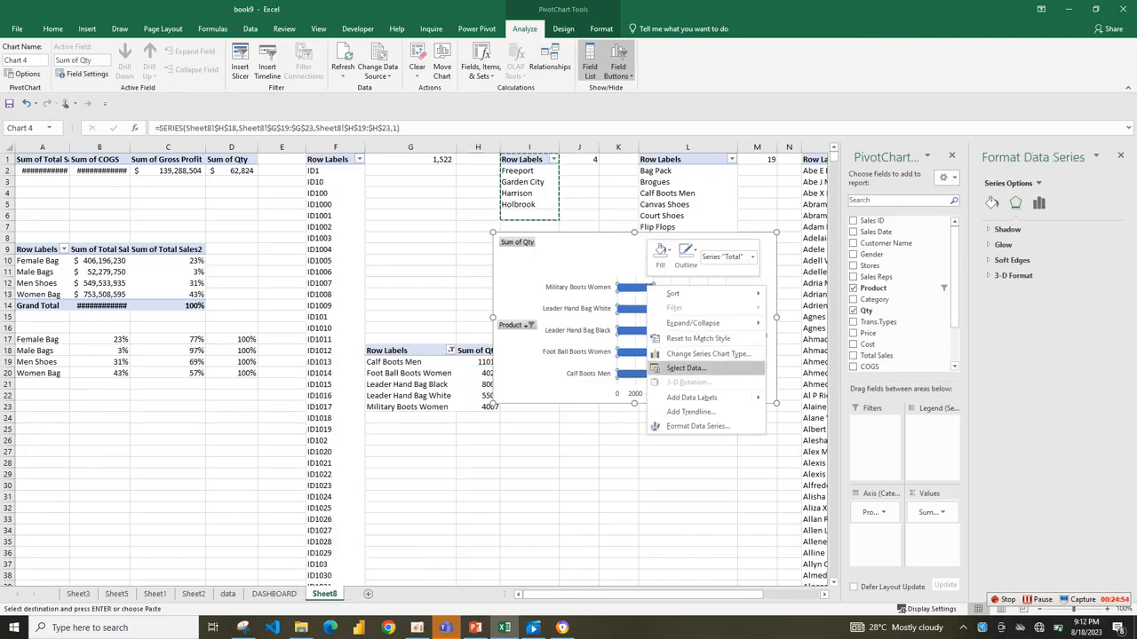
mouse_move(702, 294)
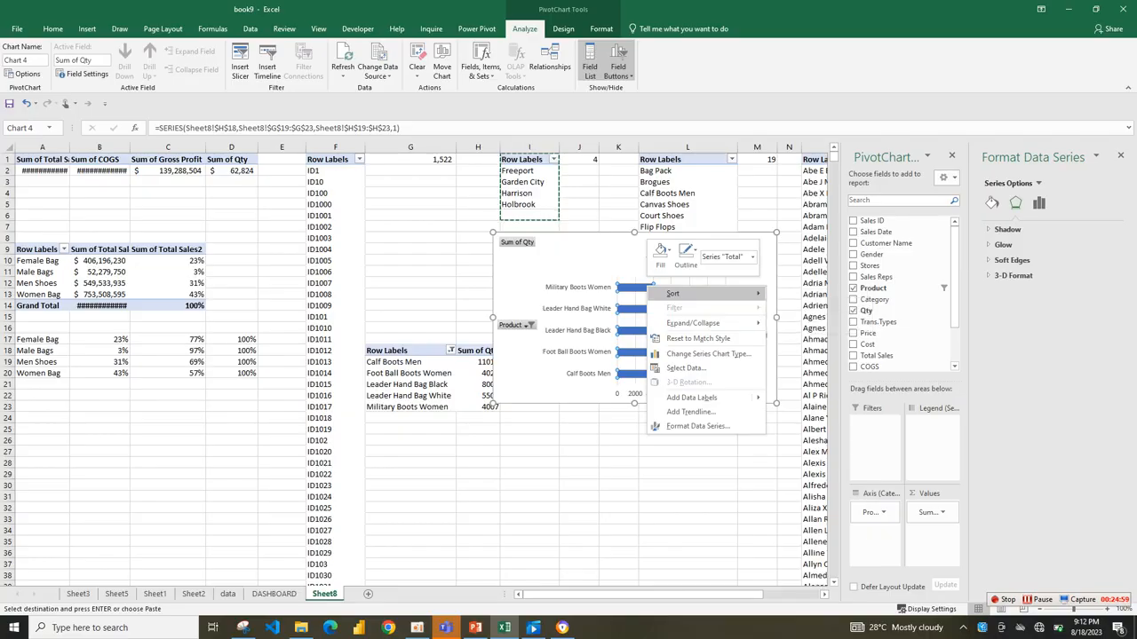
click(820, 294)
click(688, 429)
Cut the top-five product bar chart from Sheet8 and paste it onto the DASHBOARD sheet.
click(750, 366)
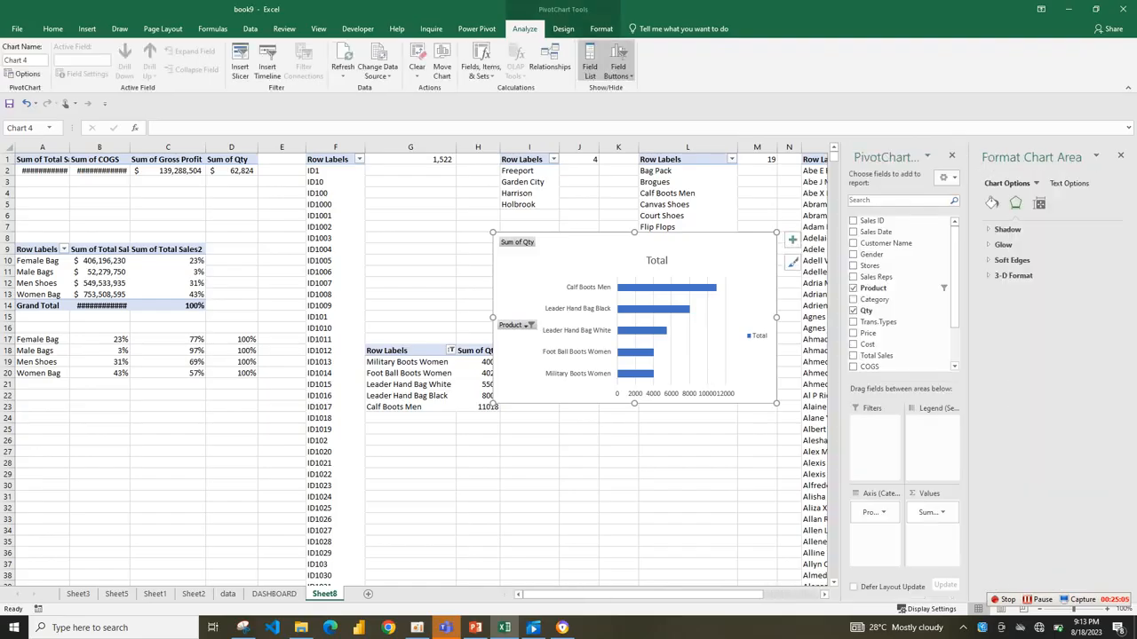
key(Delete)
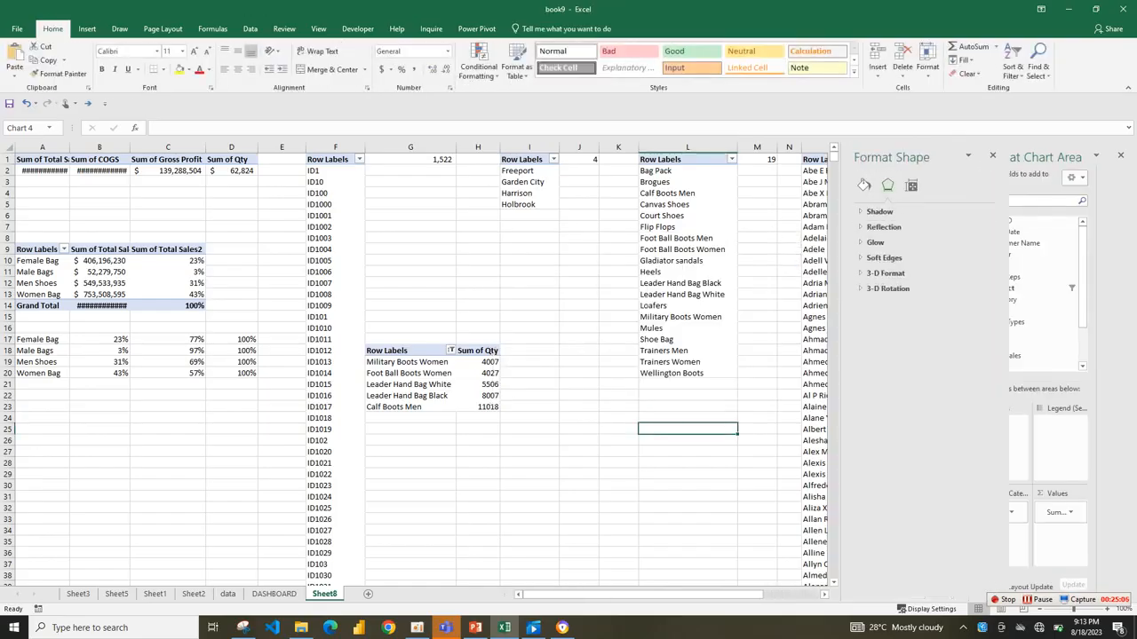
click(273, 593)
right_click(317, 379)
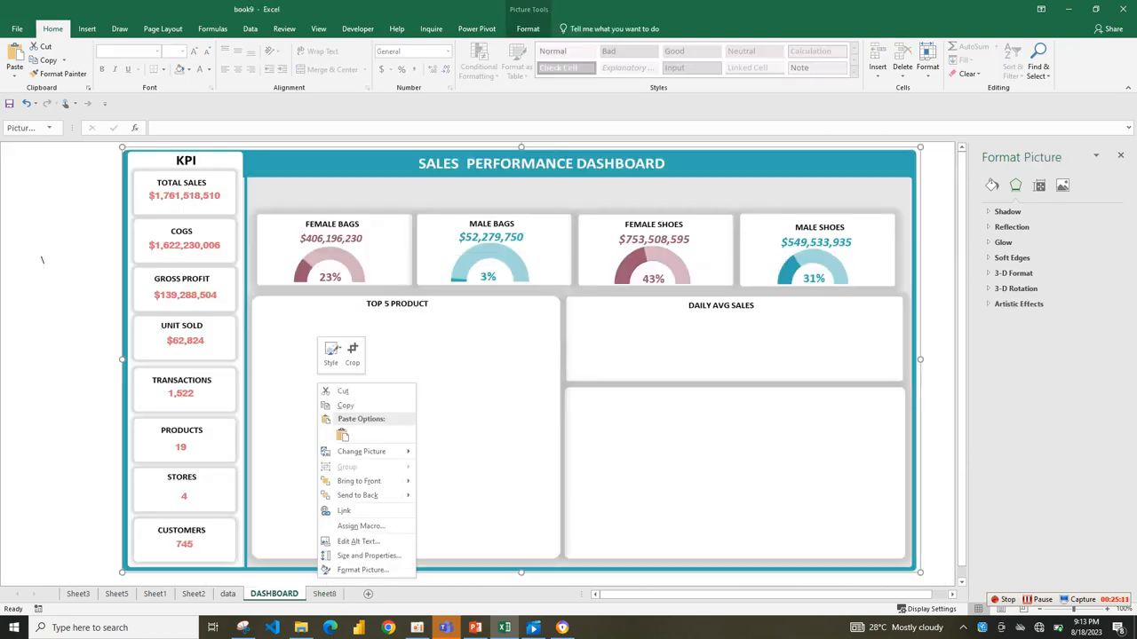
click(342, 434)
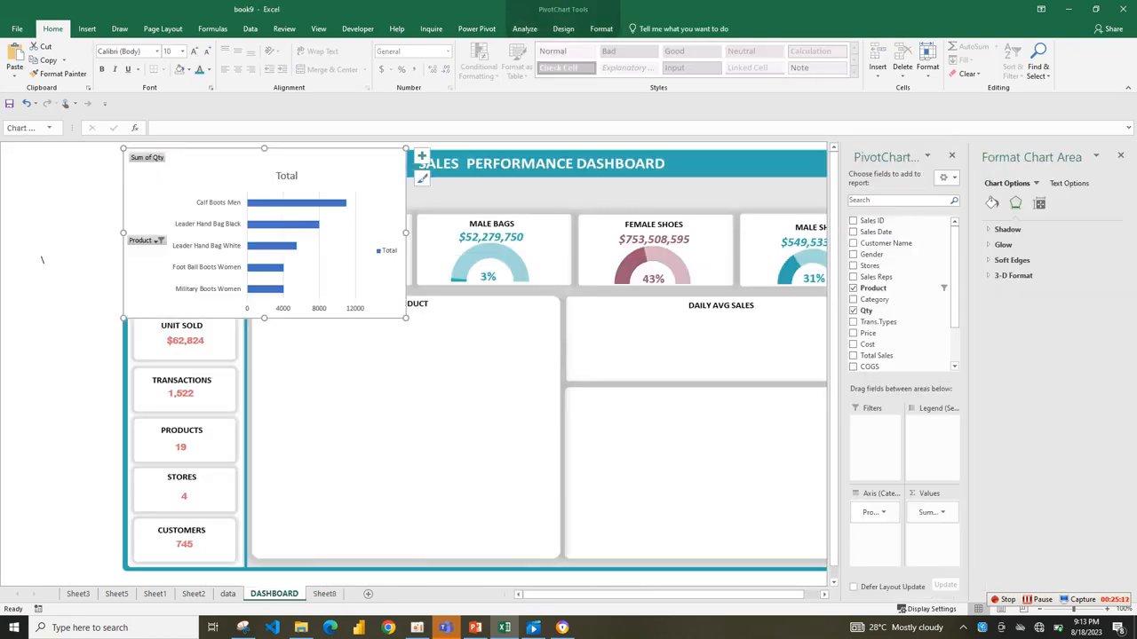
Hide all field buttons on the pasted bar chart and move it into the TOP 5 PRODUCT card.
right_click(140, 159)
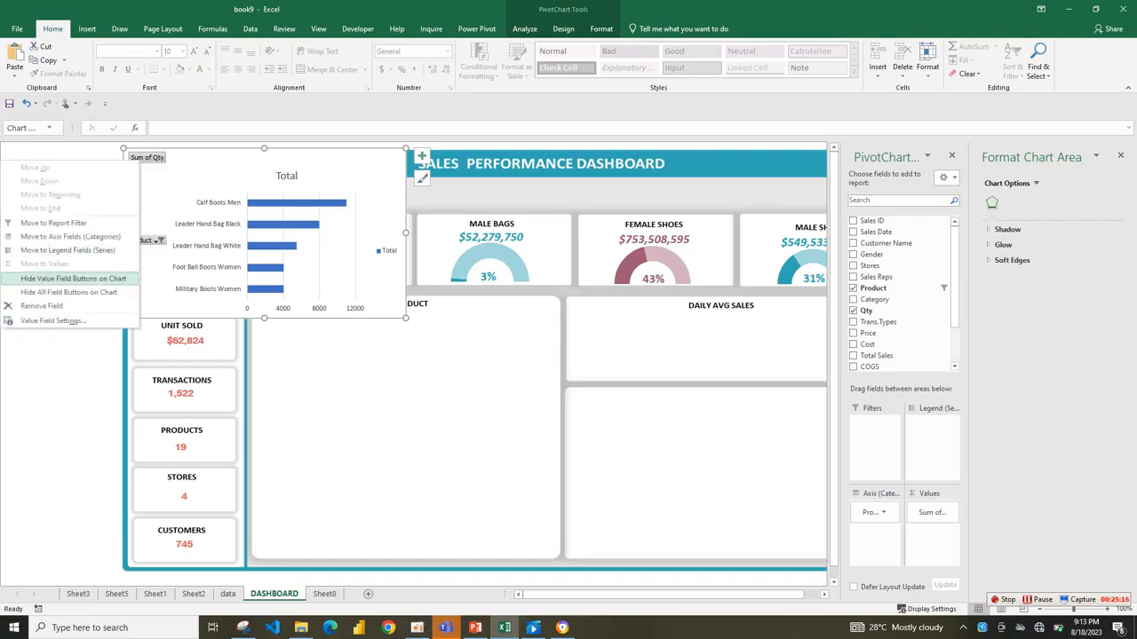
click(63, 293)
drag(328, 163, 467, 324)
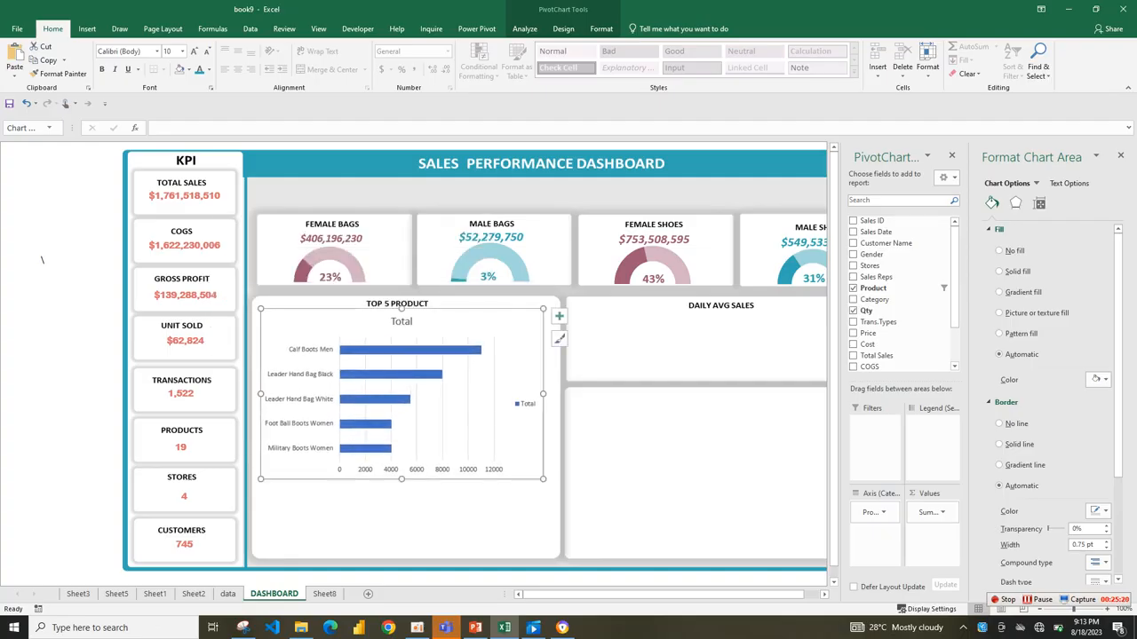
Remove the legend, gridlines, chart title and horizontal value axis from the top-five product chart.
click(558, 315)
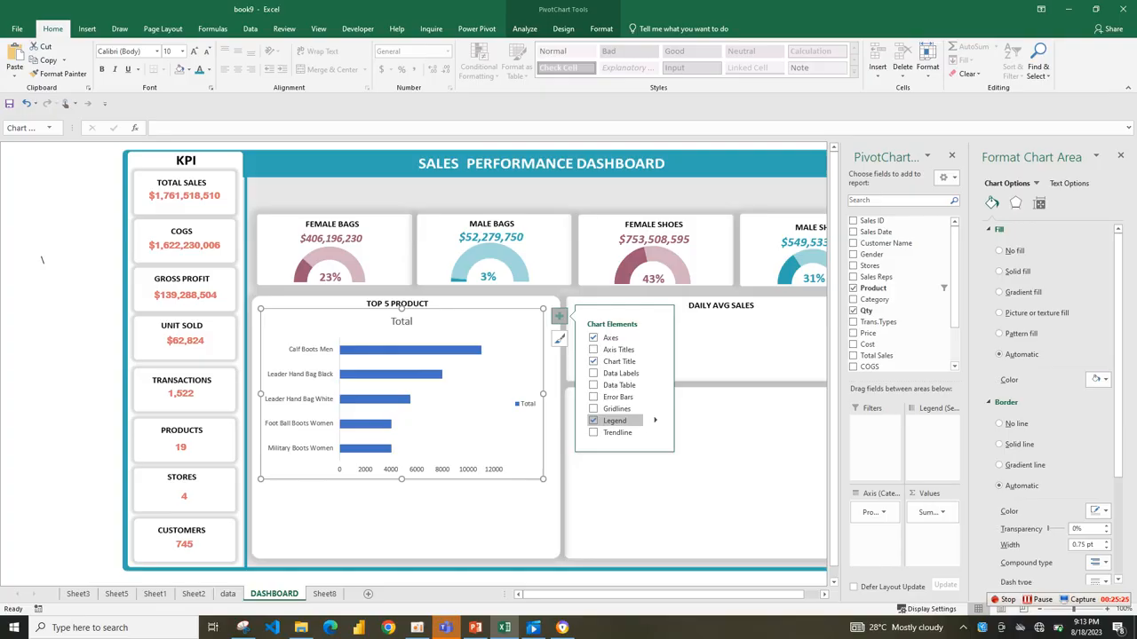
click(594, 420)
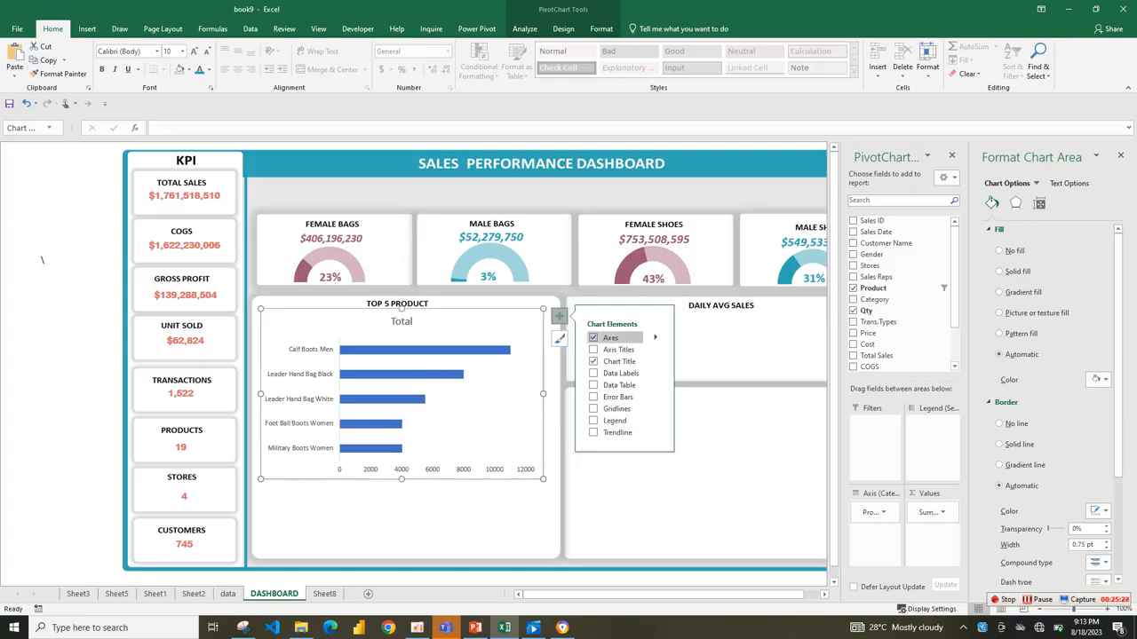
click(594, 361)
click(435, 469)
key(BackSpace)
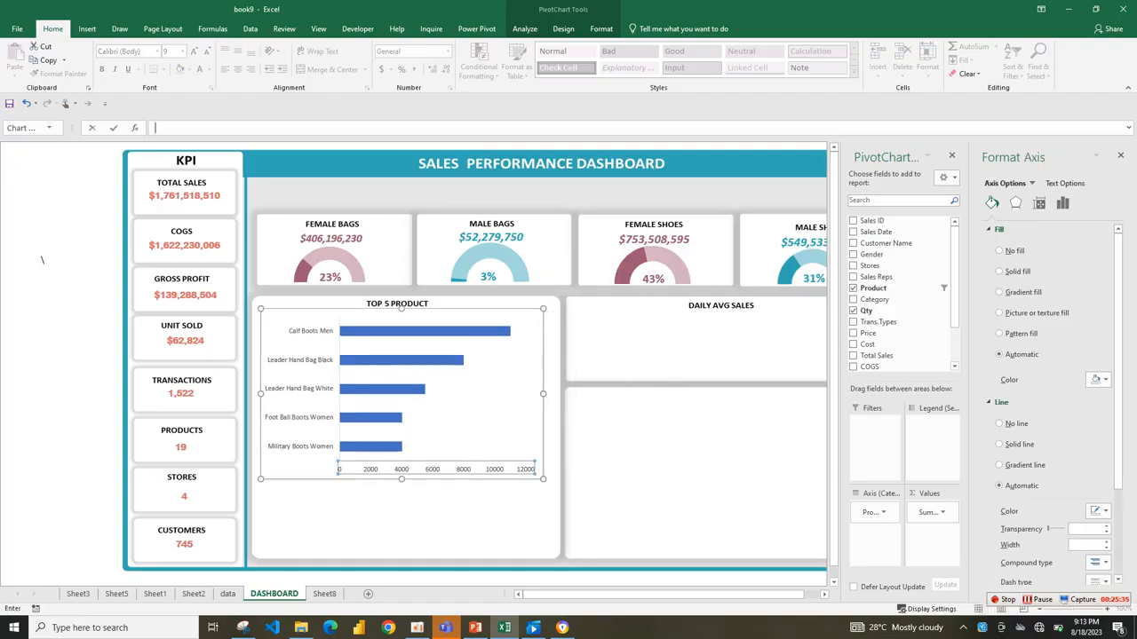
key(Escape)
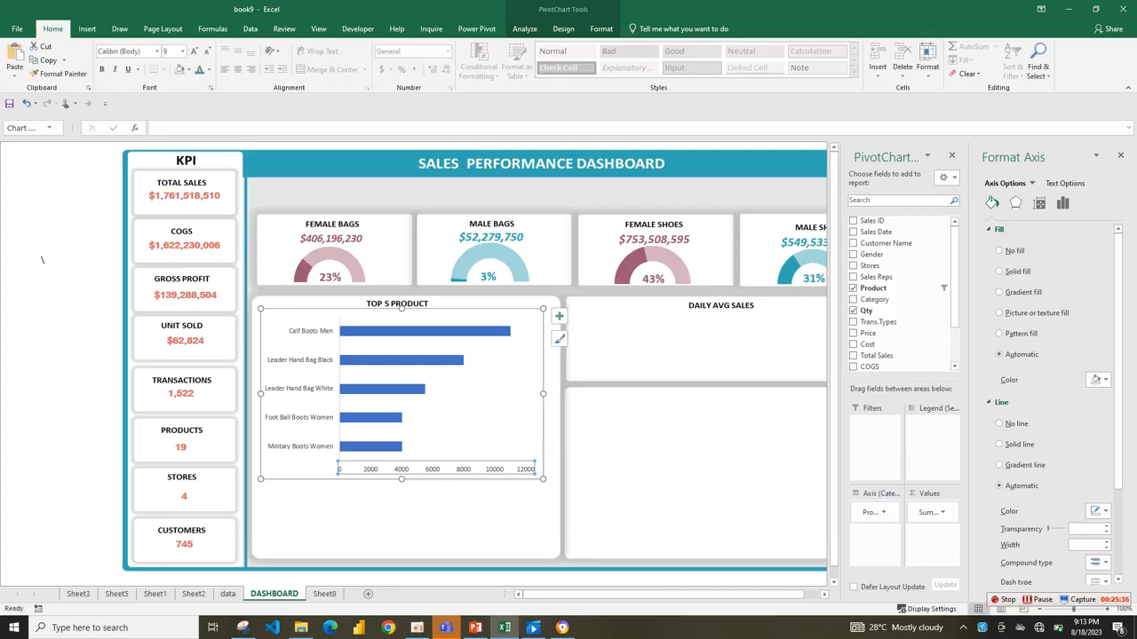
key(Delete)
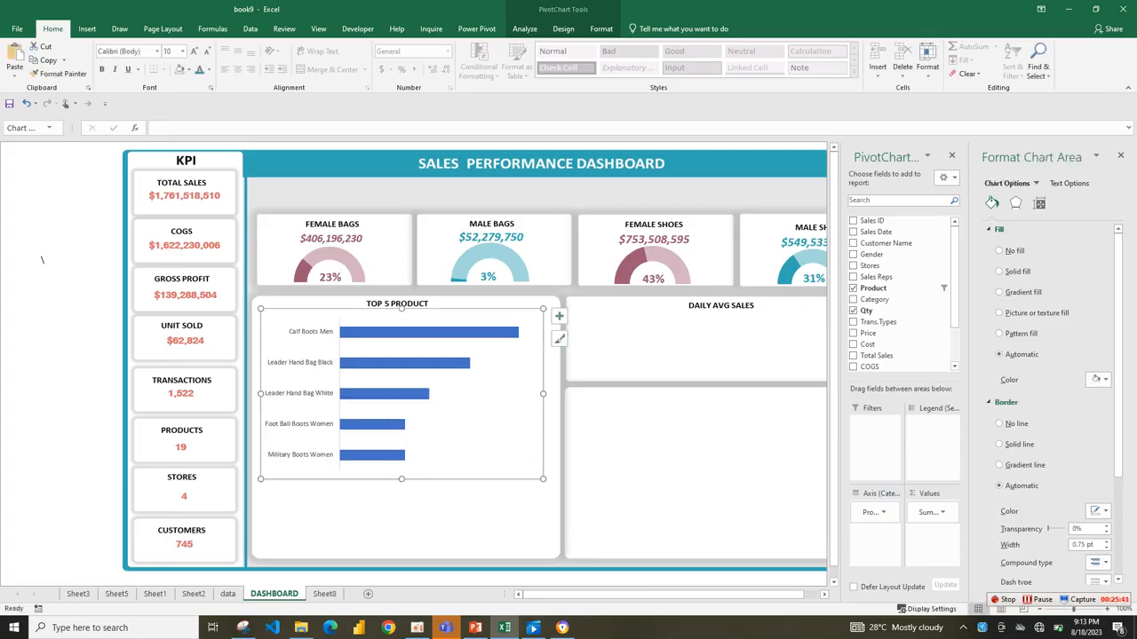
Set the top-five product chart area to no outline and no fill.
click(602, 28)
click(454, 60)
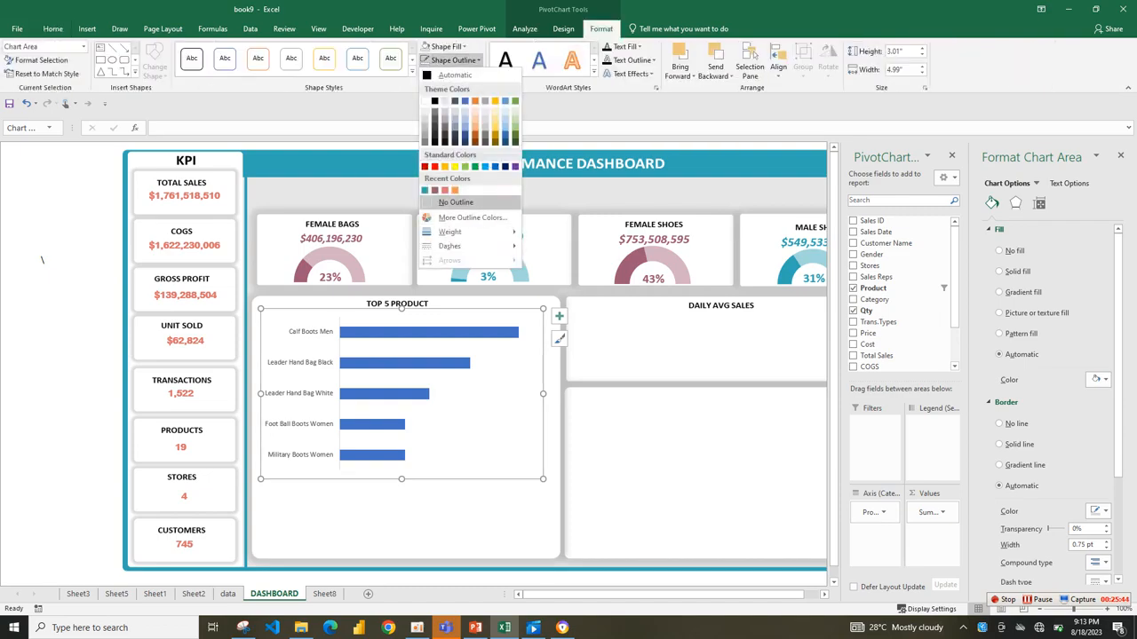
click(456, 202)
click(446, 47)
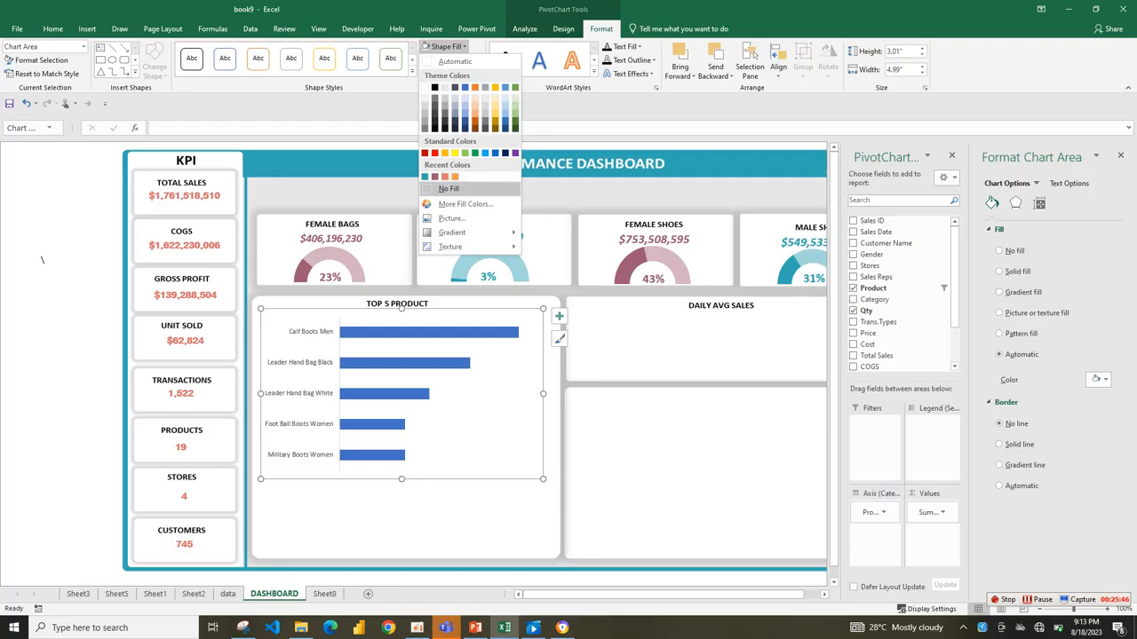
click(448, 188)
click(426, 519)
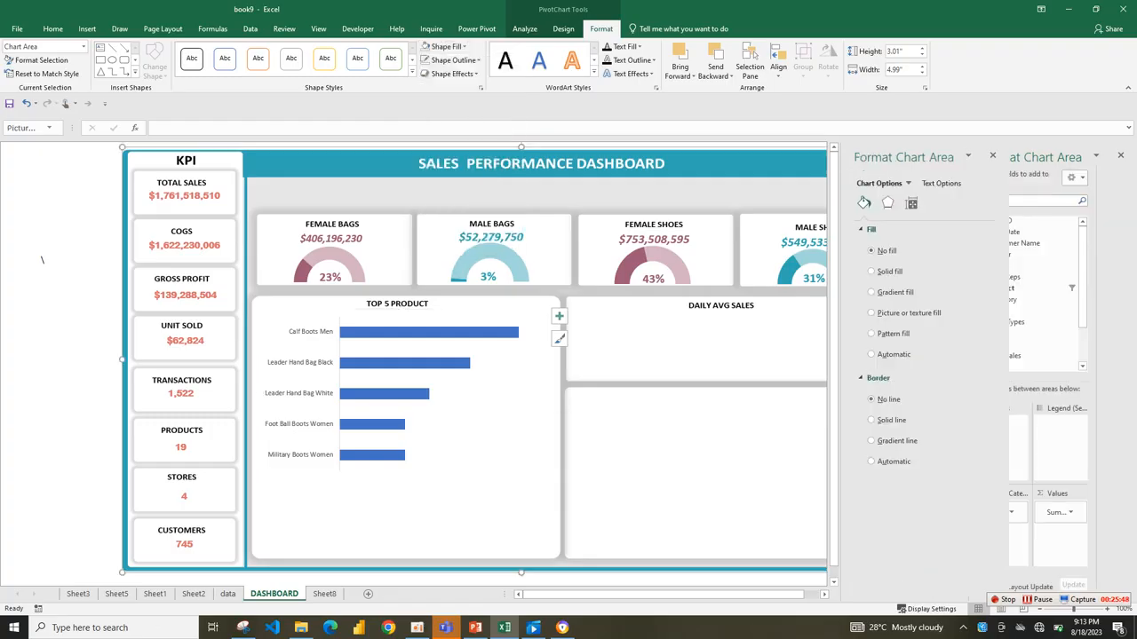
Shrink the chart to about 2.59 inches high by 3.75 inches wide and centre it under the TOP 5 PRODUCT heading.
click(484, 407)
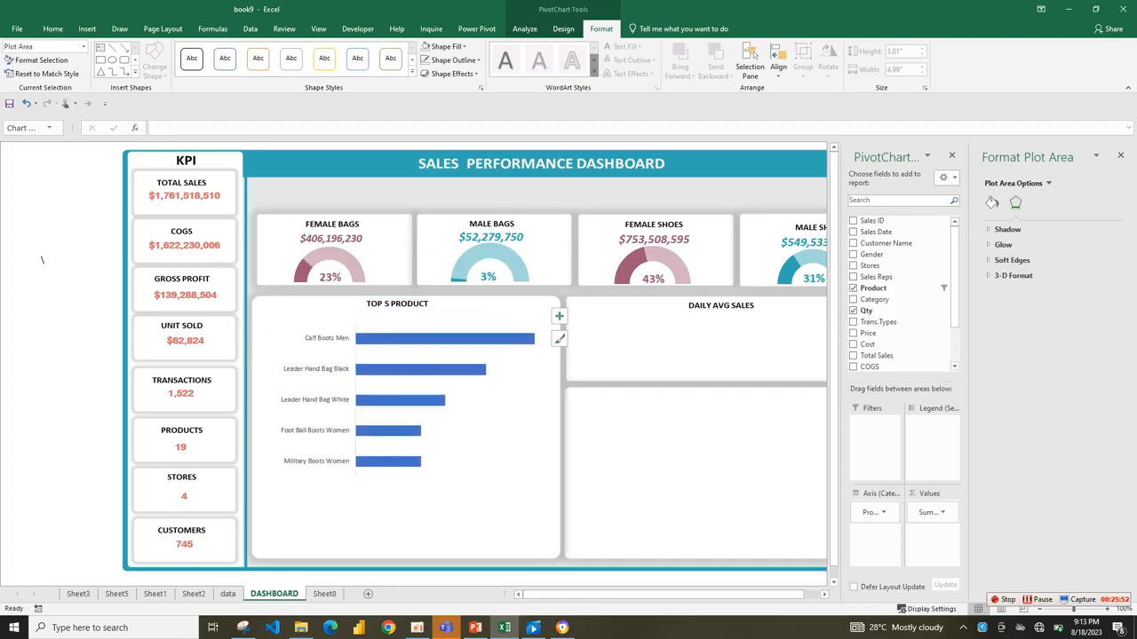
click(408, 302)
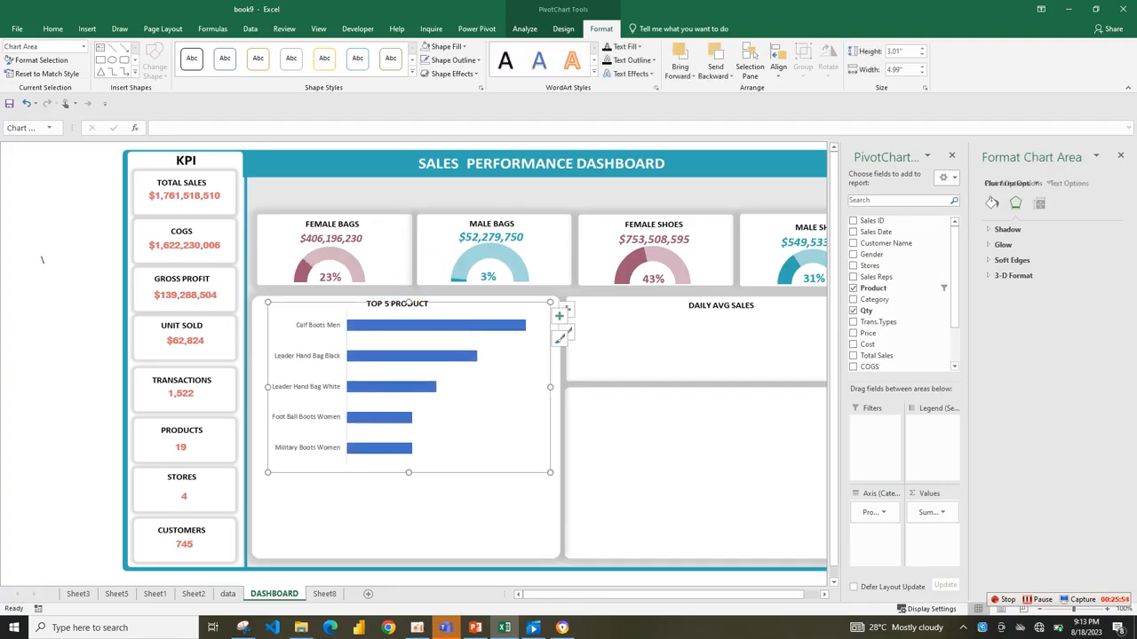
drag(551, 472, 481, 449)
drag(444, 414, 466, 425)
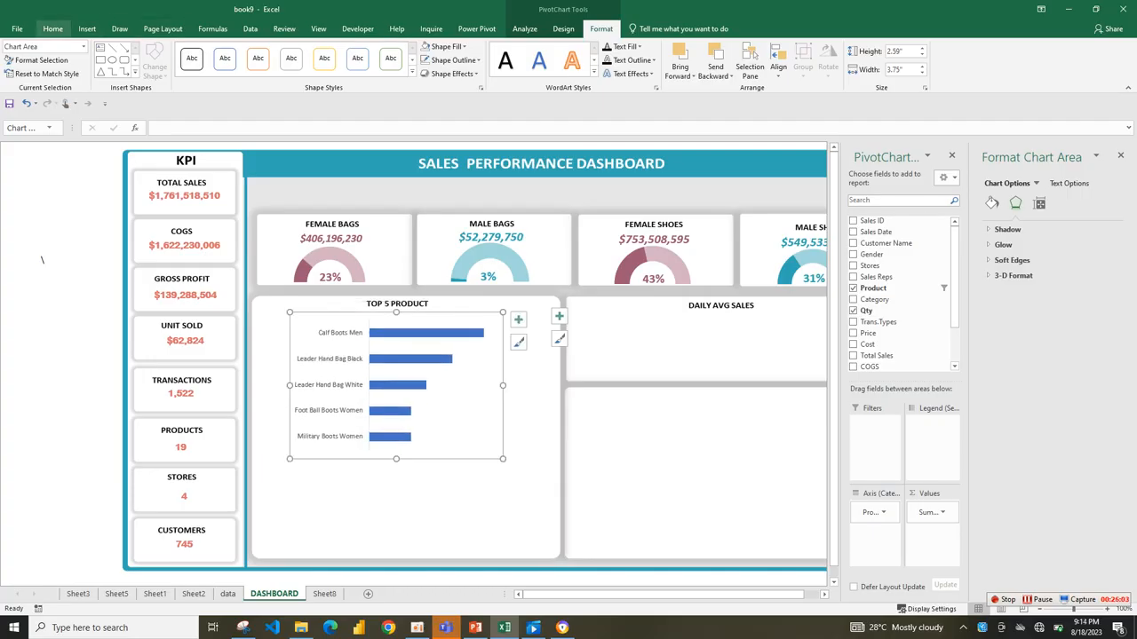
Make the product names on the chart's vertical axis black and bold.
click(52, 29)
click(329, 384)
click(209, 70)
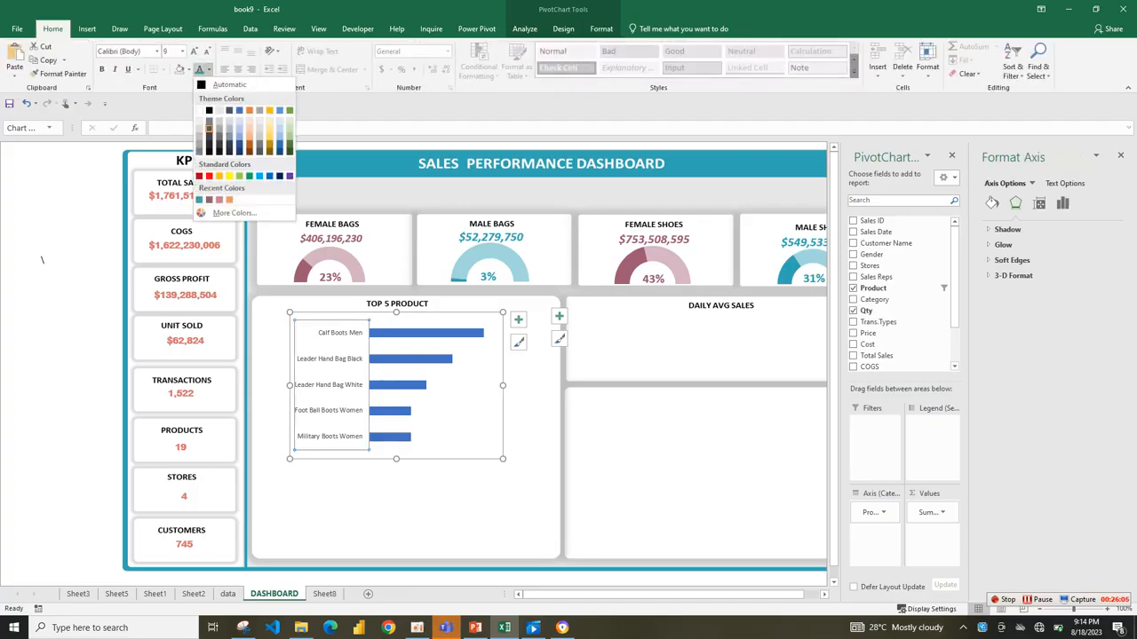
click(209, 110)
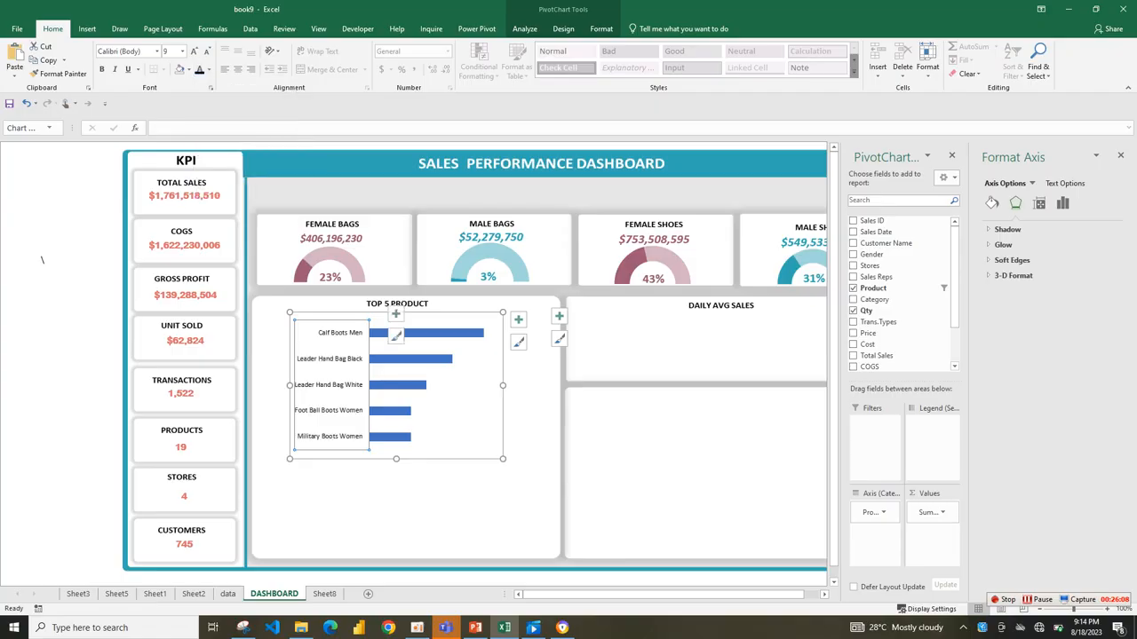
click(103, 70)
Thicken the bars of the top-five product chart by setting the series gap width to 79%.
click(454, 376)
click(435, 359)
click(1038, 202)
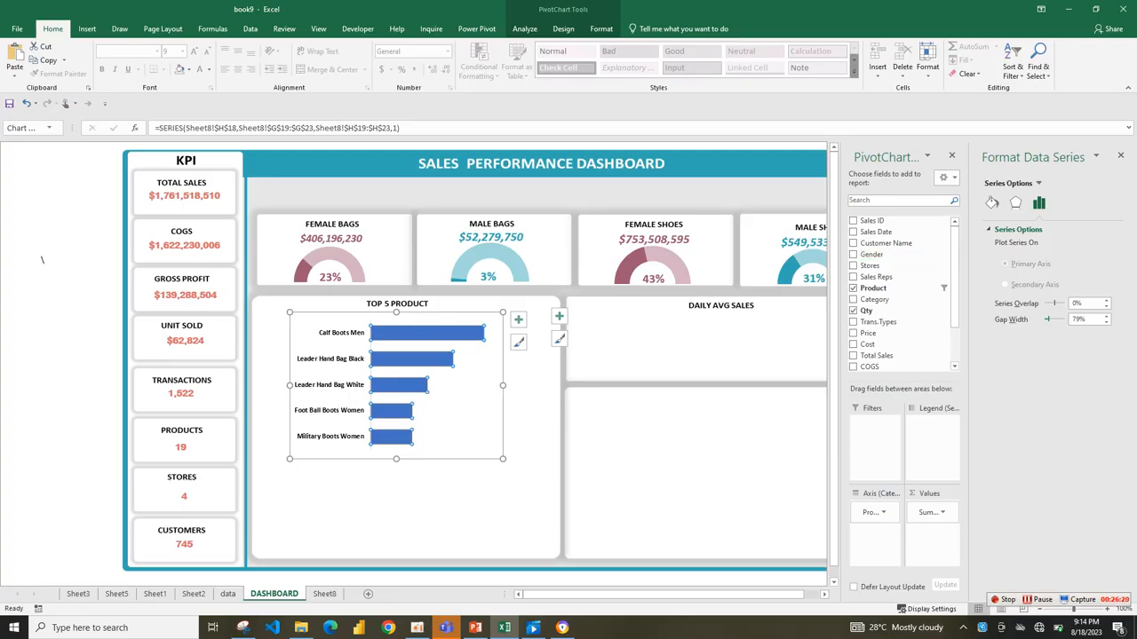
Fill the product bars with the dashboard's recently used teal and set their border to no line.
click(992, 203)
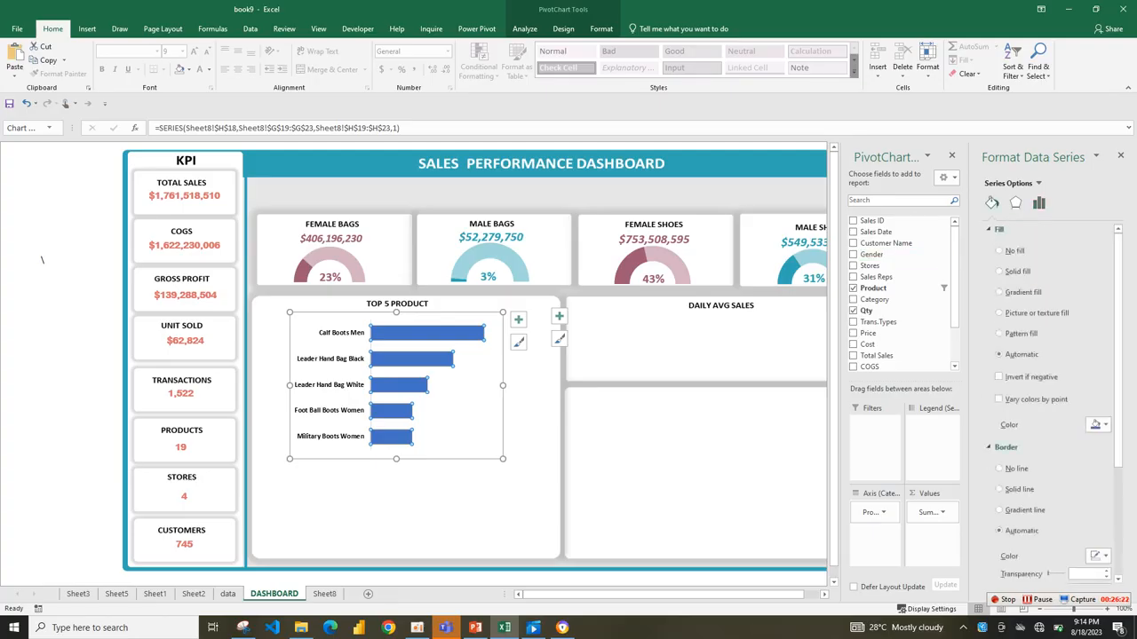
click(1105, 425)
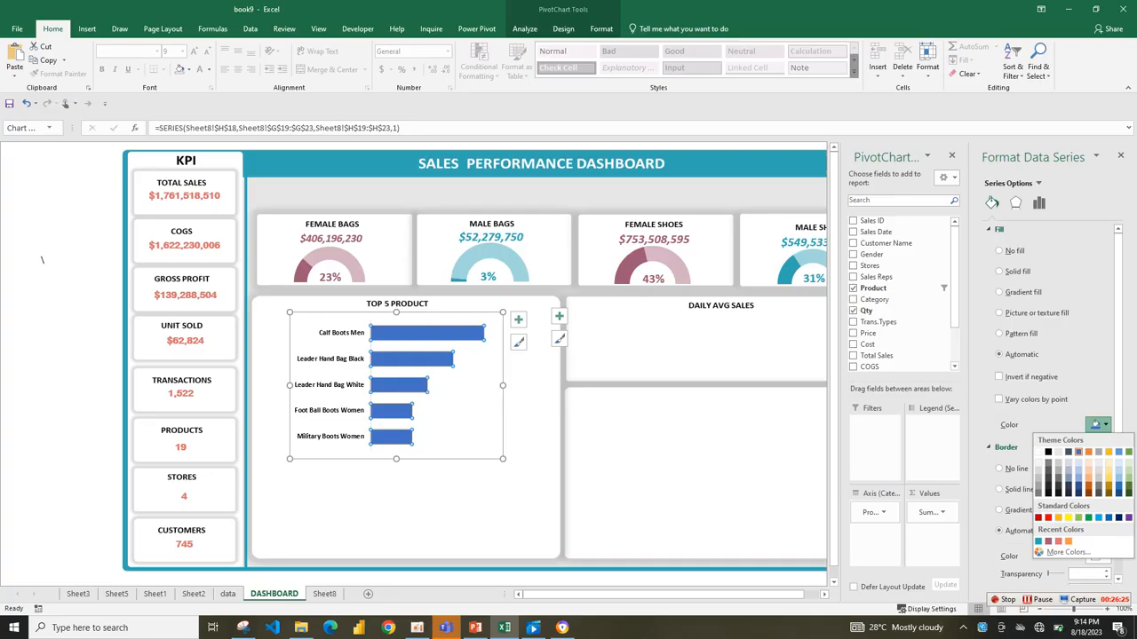
click(1038, 541)
click(1000, 485)
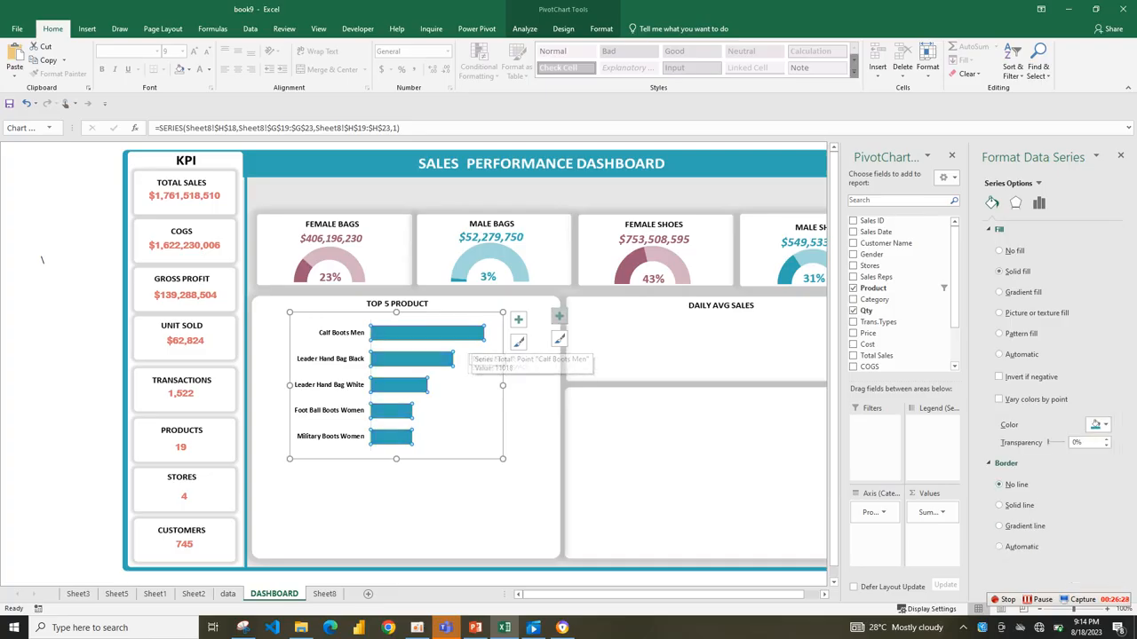
Add bold data labels to the product bars and widen the chart slightly to make room for them.
click(518, 318)
click(552, 377)
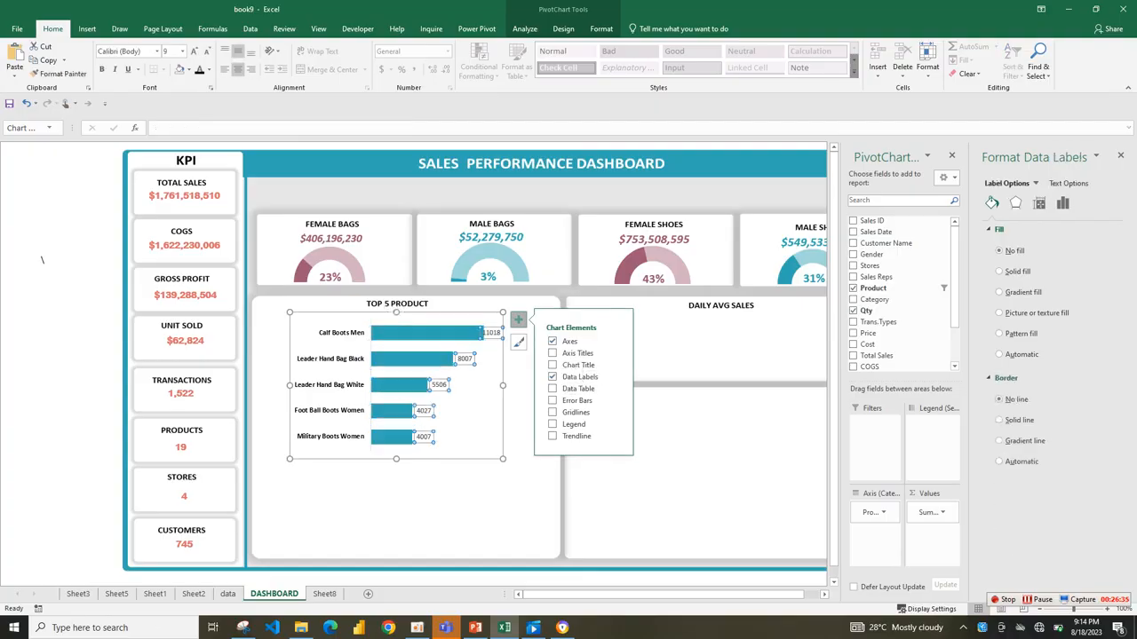
key(ctrl+b)
drag(503, 459, 520, 462)
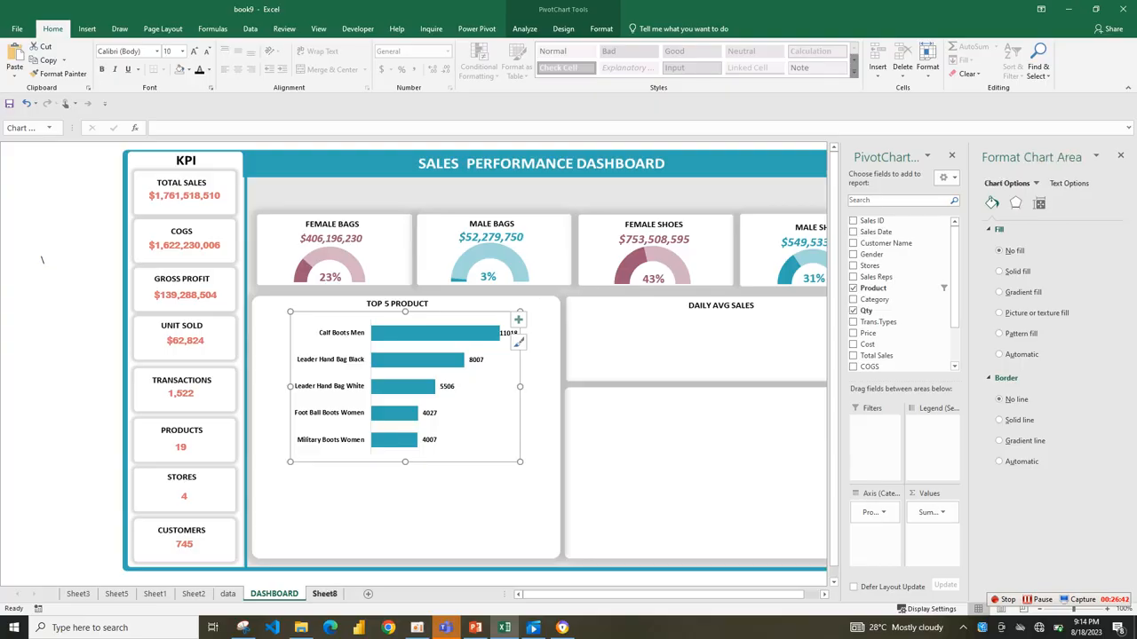
Change the Qty value field of the product pivot table on Sheet8 to summarize by Count.
click(324, 593)
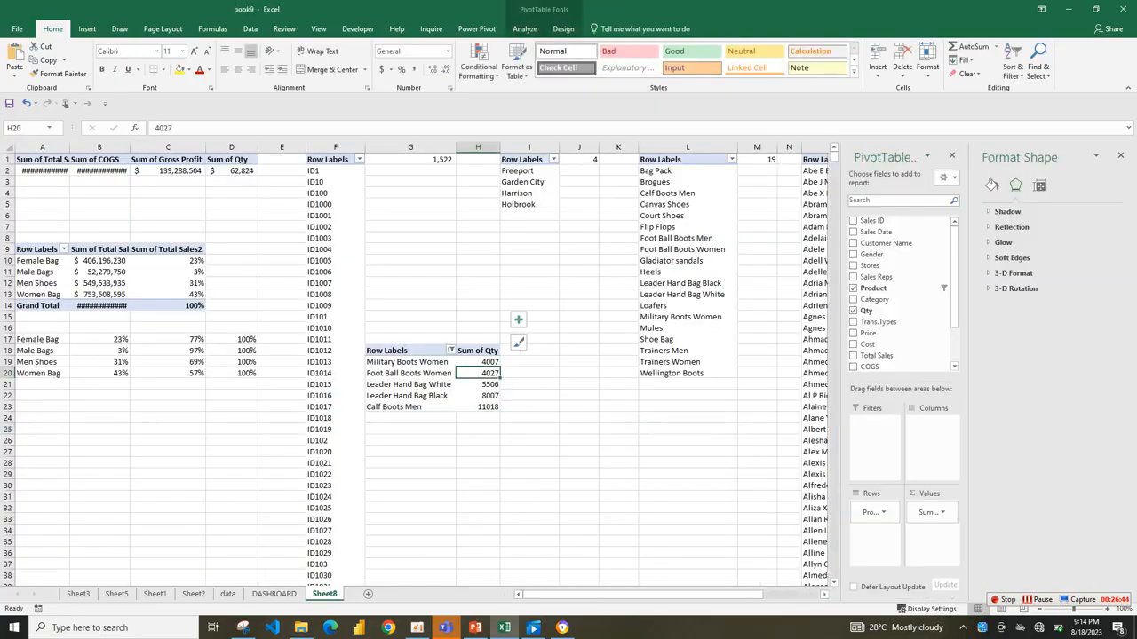
click(930, 513)
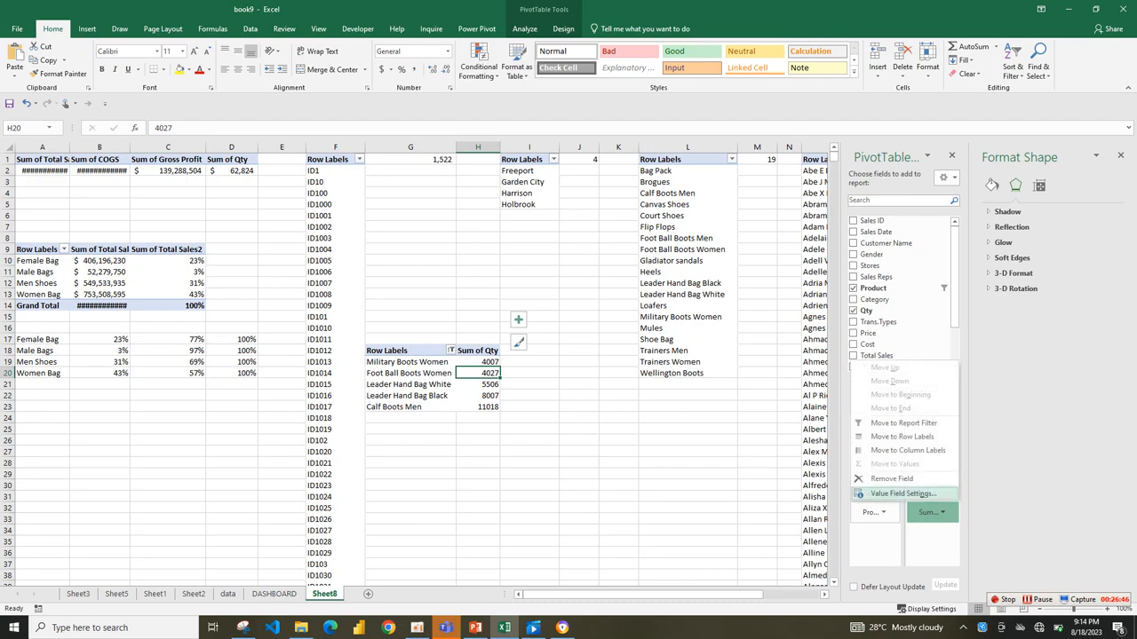
click(888, 494)
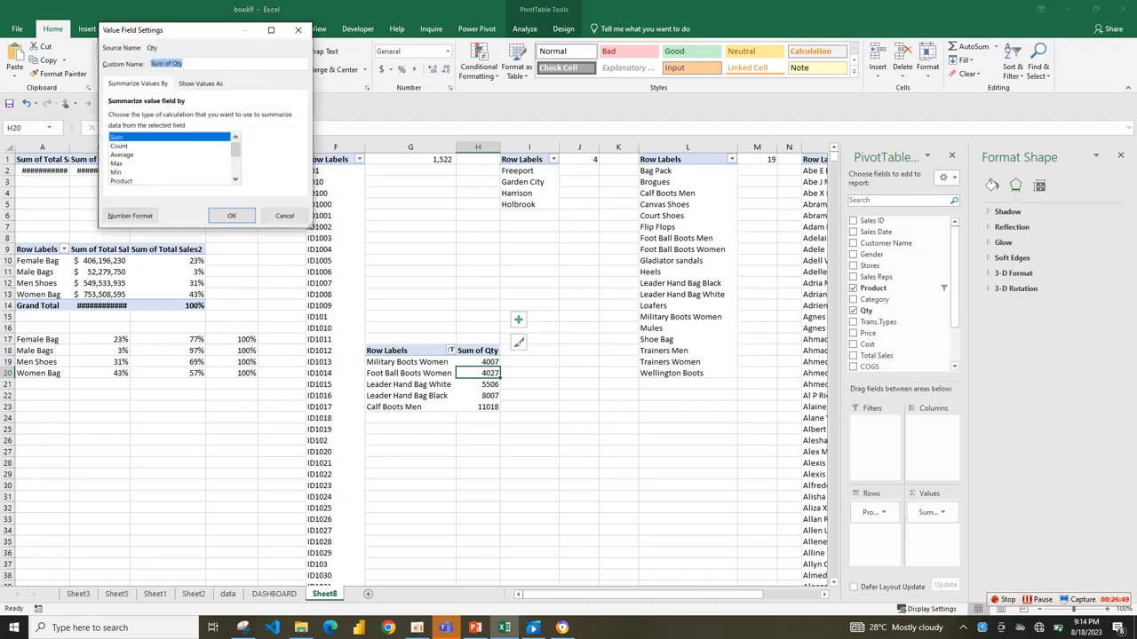
click(231, 216)
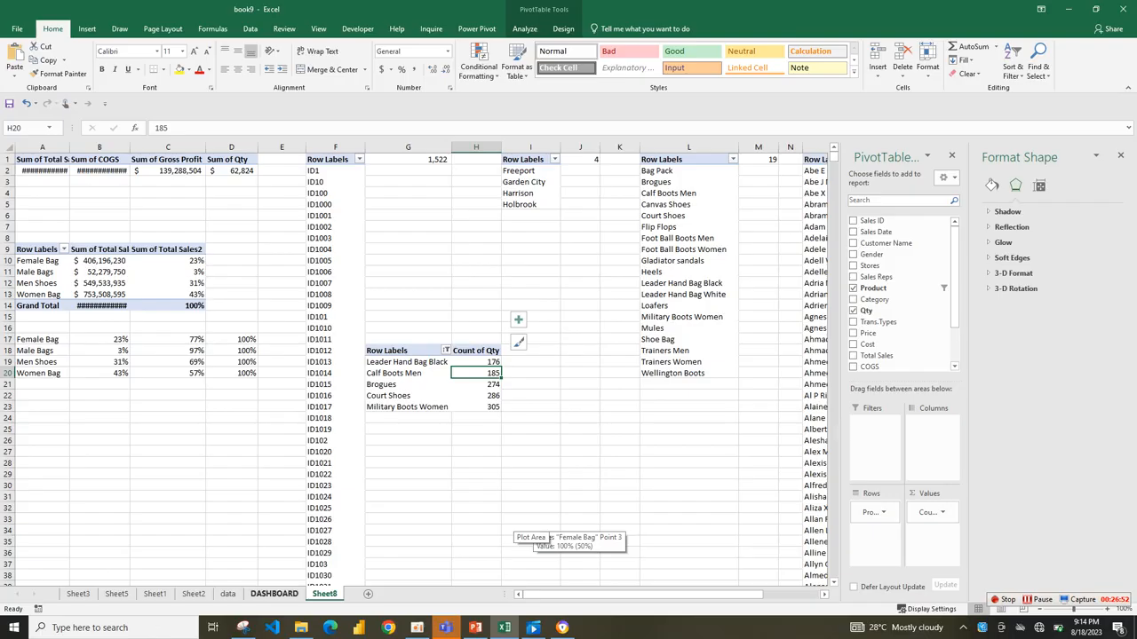
Return to the DASHBOARD sheet and shrink the product chart to fit the upper half of the TOP 5 PRODUCT card.
click(273, 595)
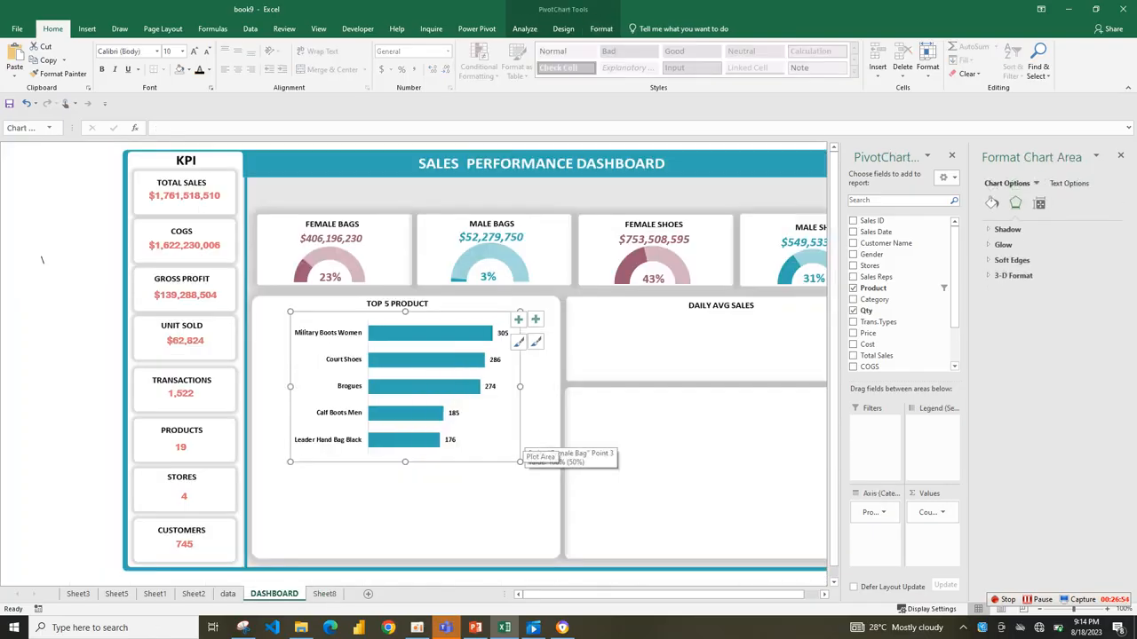
drag(519, 462, 522, 417)
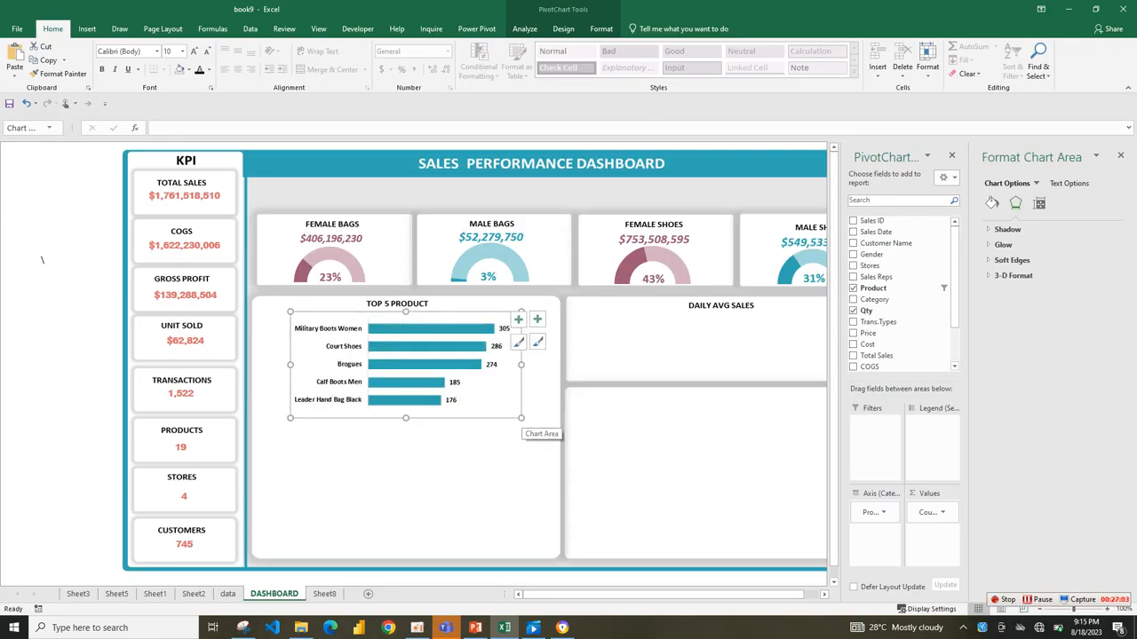
drag(522, 418, 509, 416)
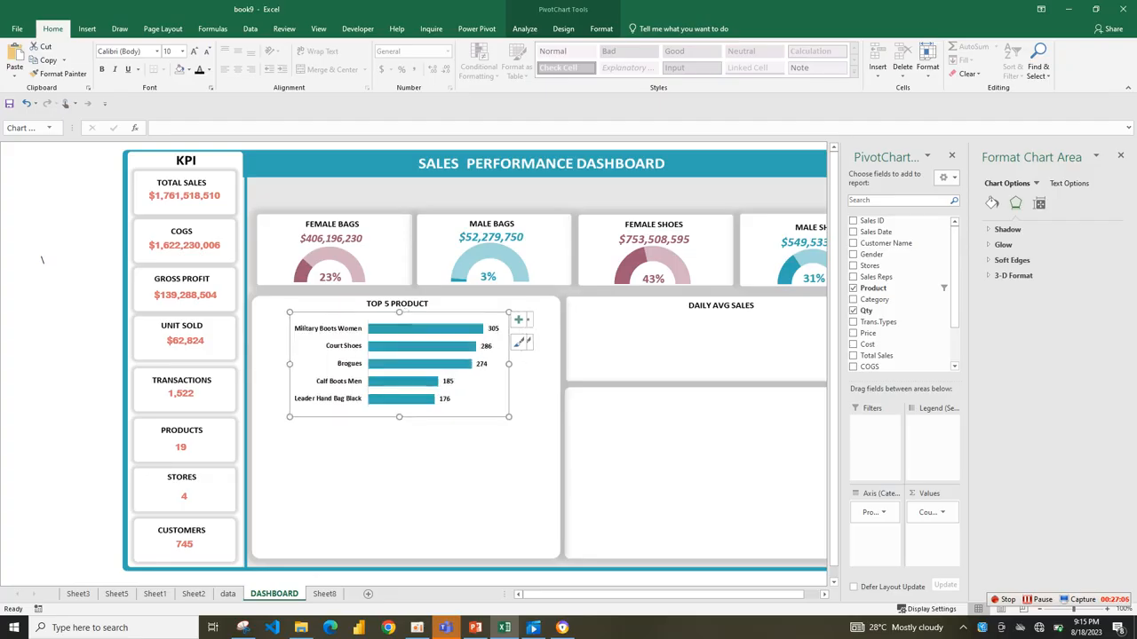
Shift the product chart toward the left side of the TOP 5 PRODUCT card and enlarge it slightly, then deselect it.
drag(479, 399, 464, 397)
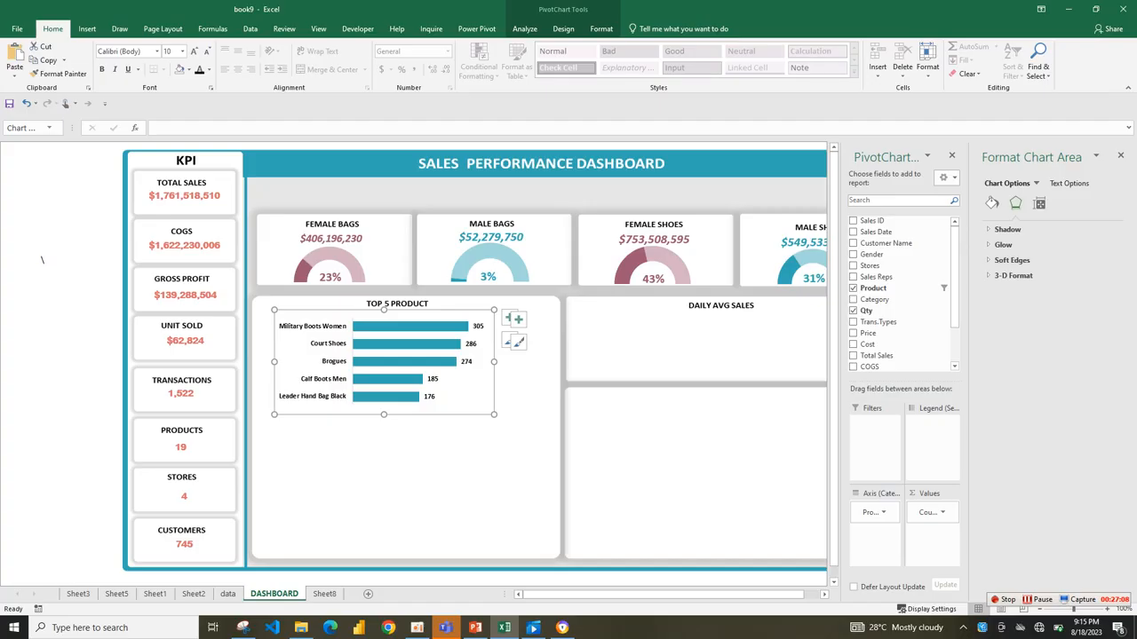
drag(517, 415, 521, 419)
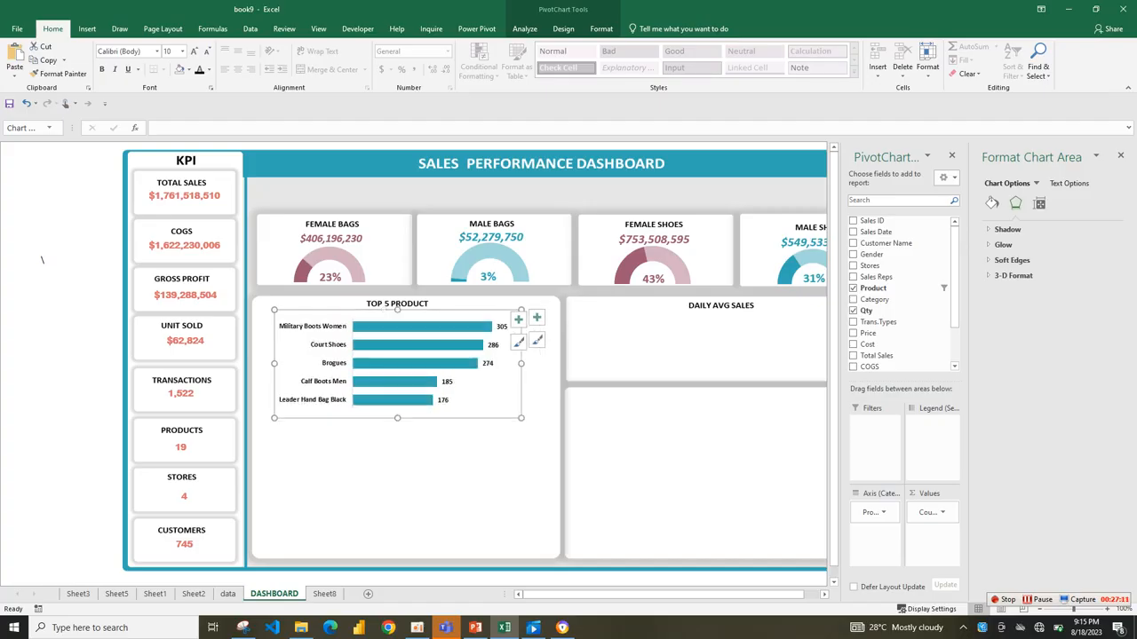
drag(521, 363, 530, 363)
click(480, 462)
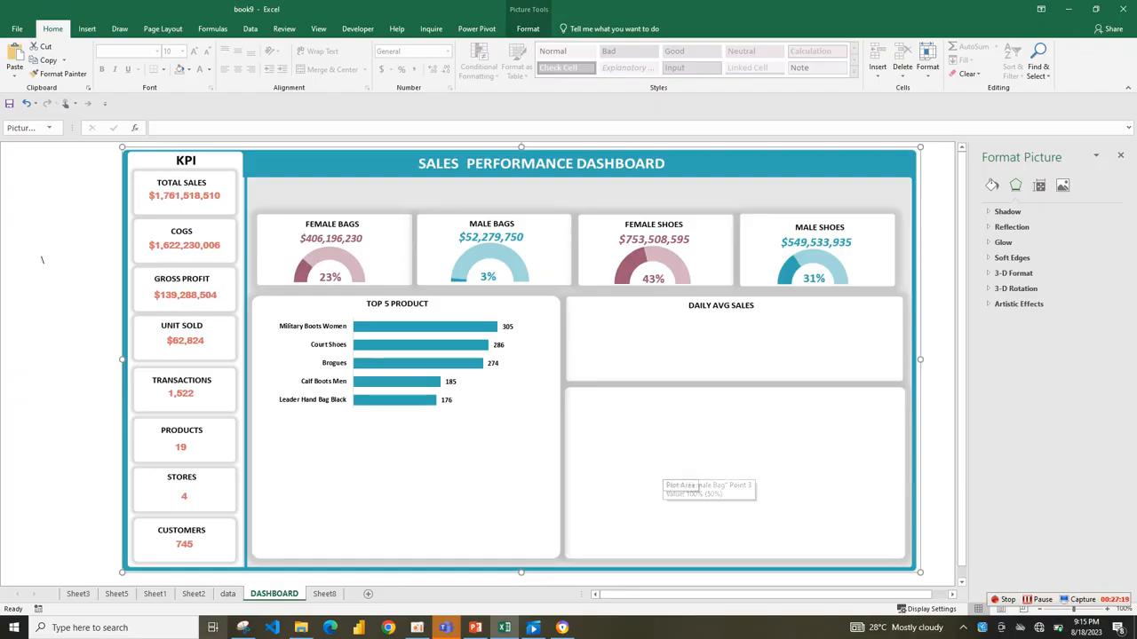
Copy the top 5 product pivot table on Sheet8 and paste it at cell A25.
click(324, 593)
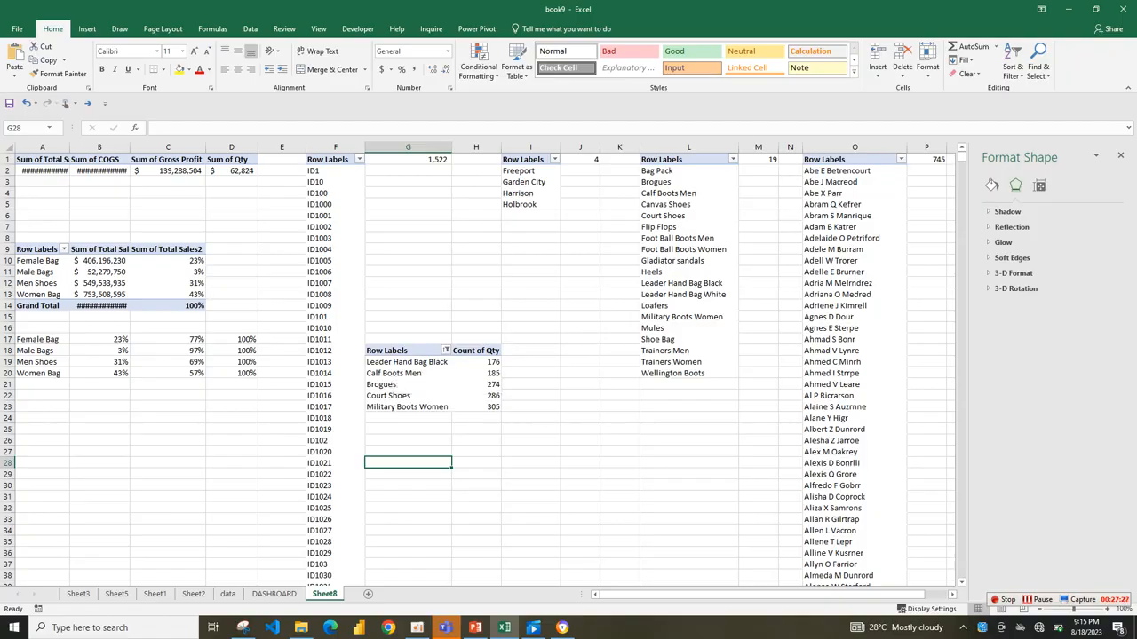
drag(390, 351, 489, 407)
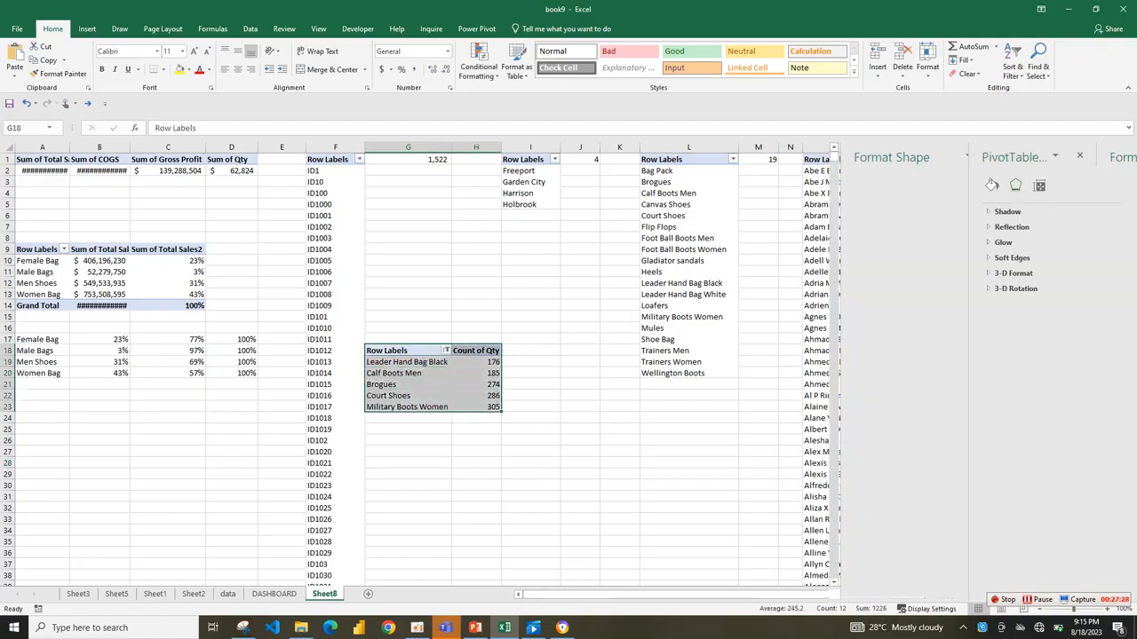
key(ctrl+c)
click(43, 429)
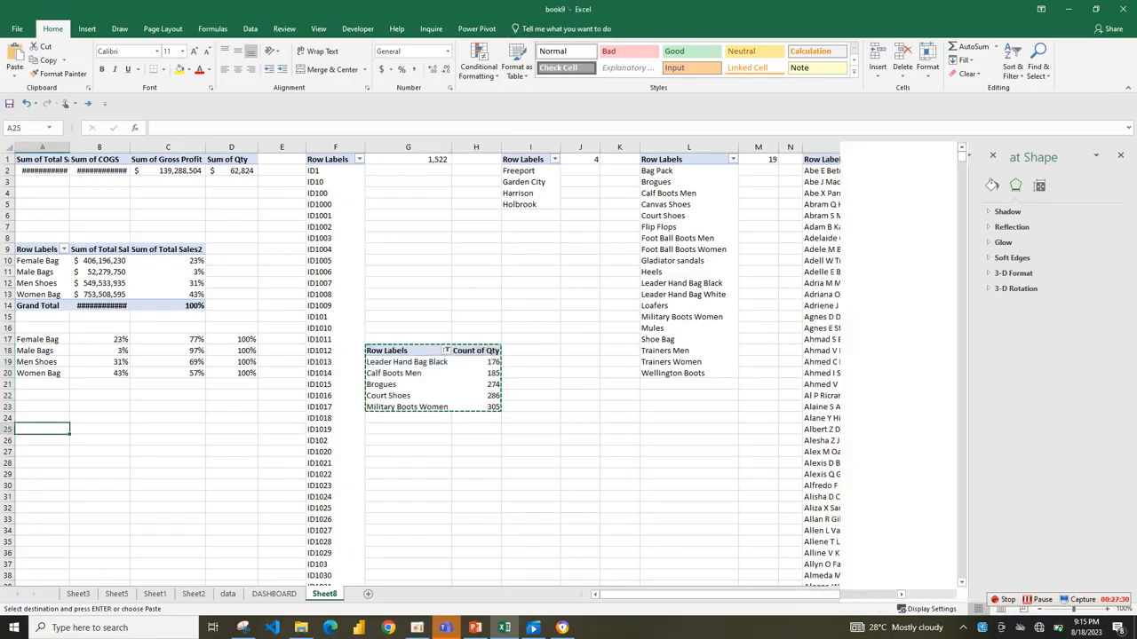
key(ctrl+v)
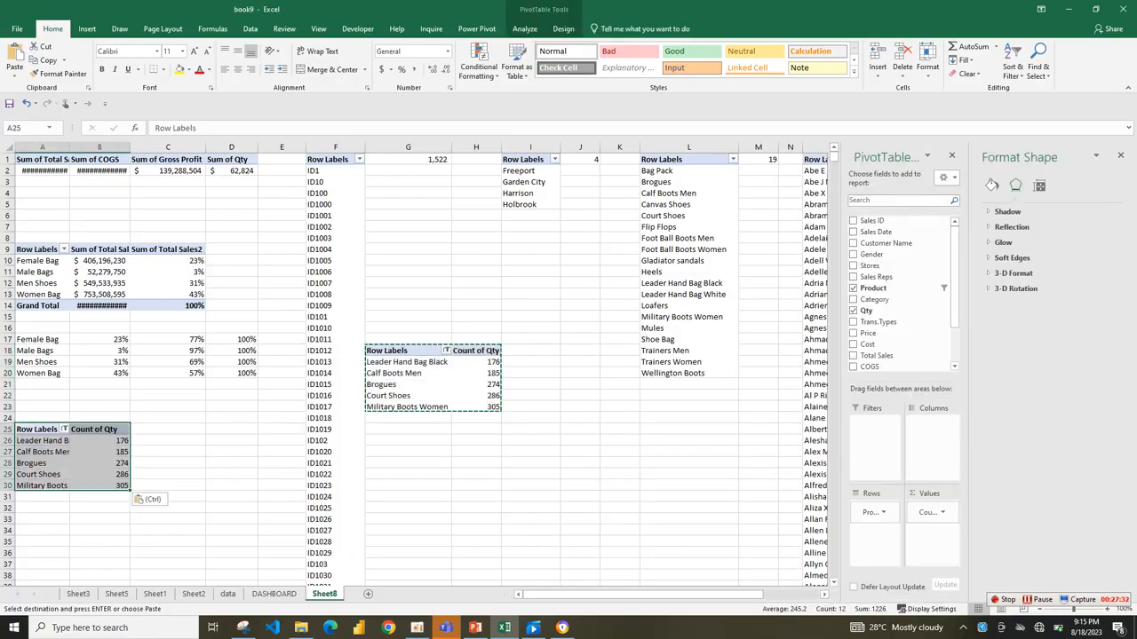
Replace the pasted pivot table's Product and Qty fields with WEEKDAYS as rows and Total Sales as values.
drag(930, 513, 893, 293)
drag(866, 544, 888, 290)
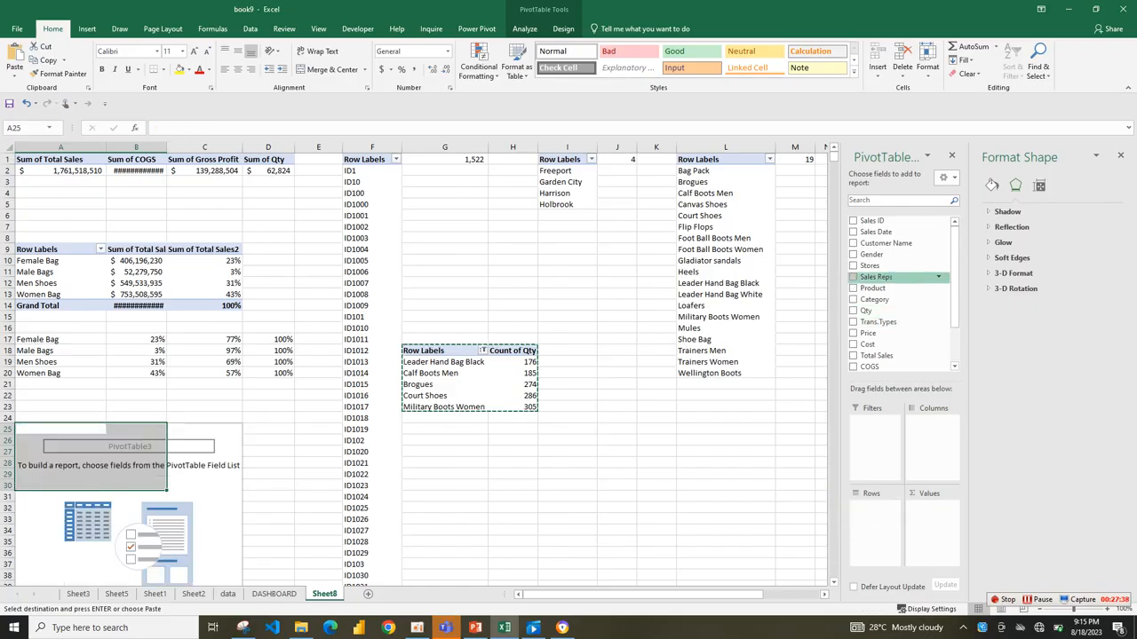
scroll(897, 338, down, 2)
drag(897, 339, 870, 513)
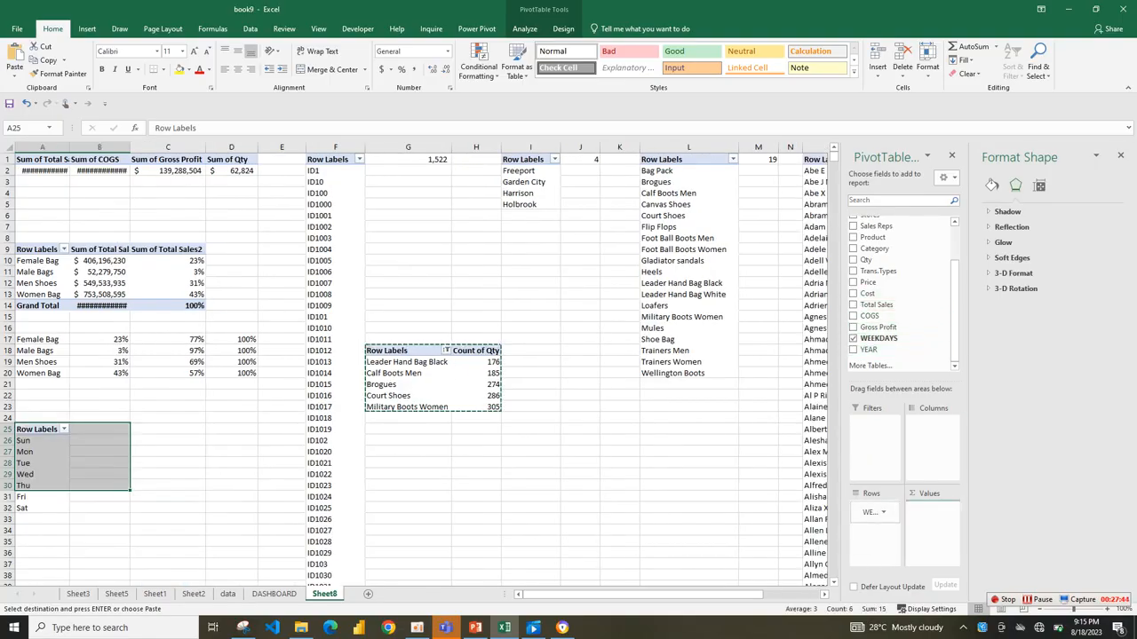
drag(876, 304, 930, 513)
Try summarizing the weekday pivot table's Total Sales by Average, and undo the change.
click(933, 513)
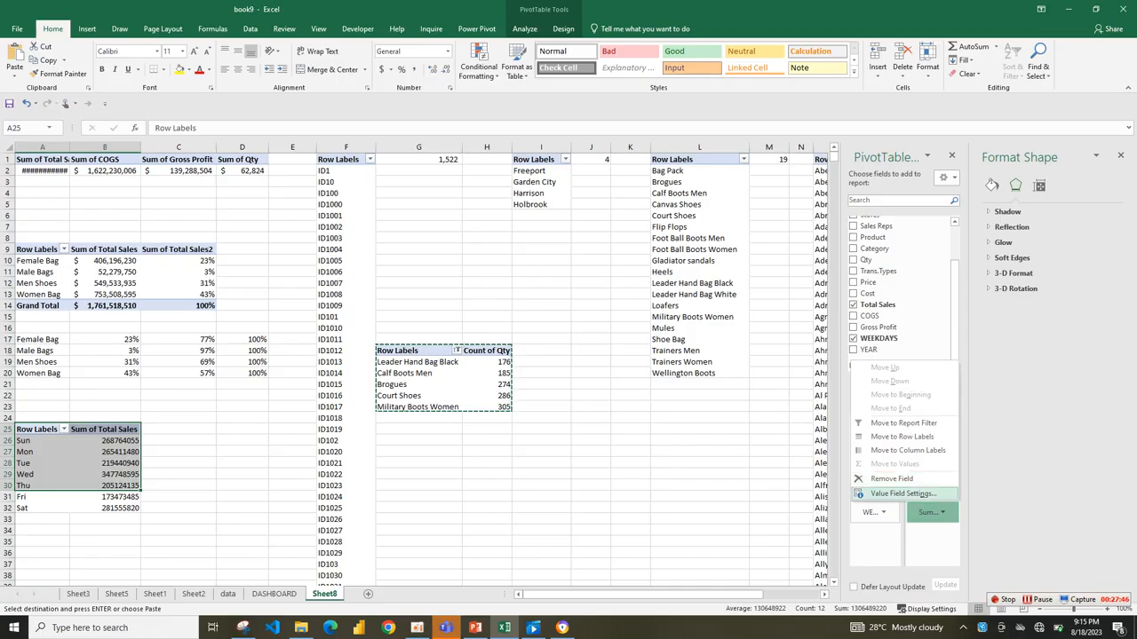
click(901, 494)
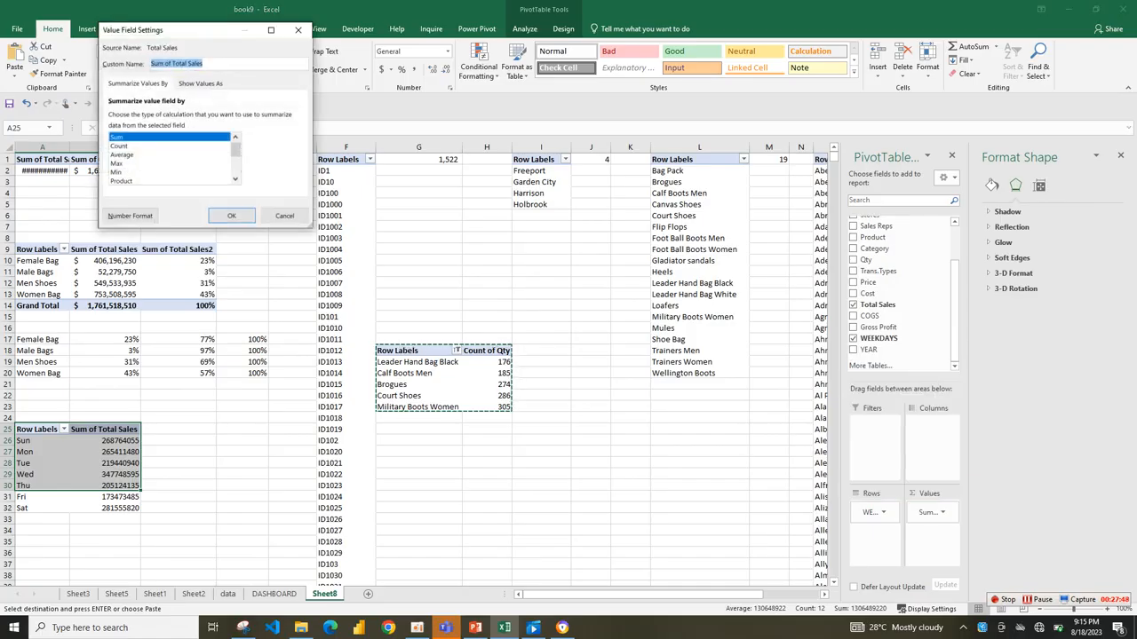
click(122, 155)
click(232, 216)
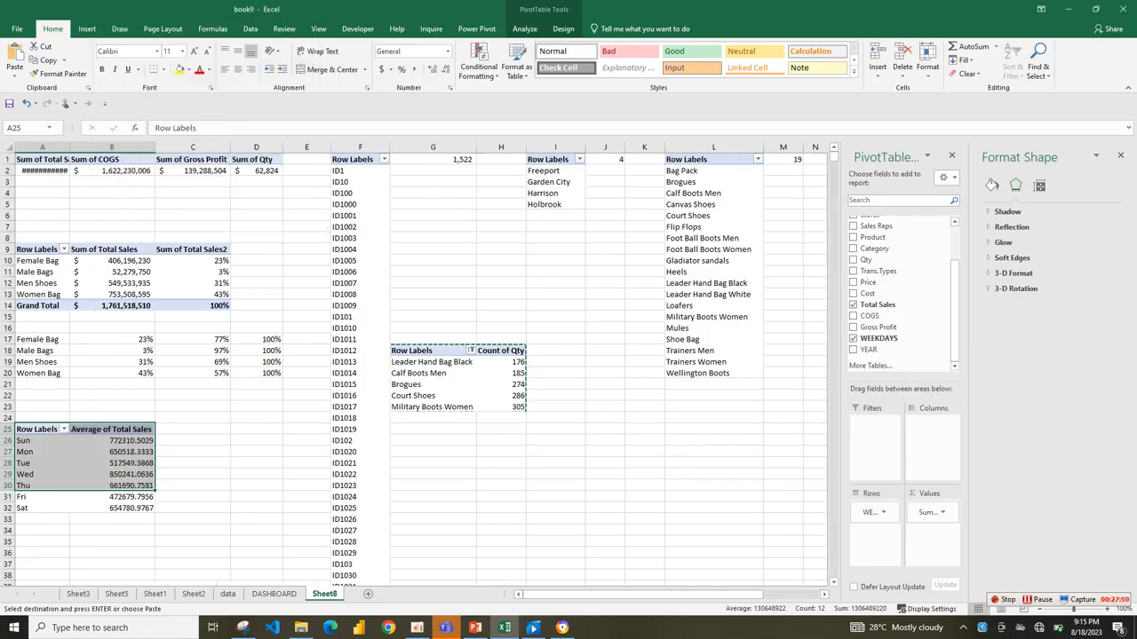
drag(124, 441, 133, 508)
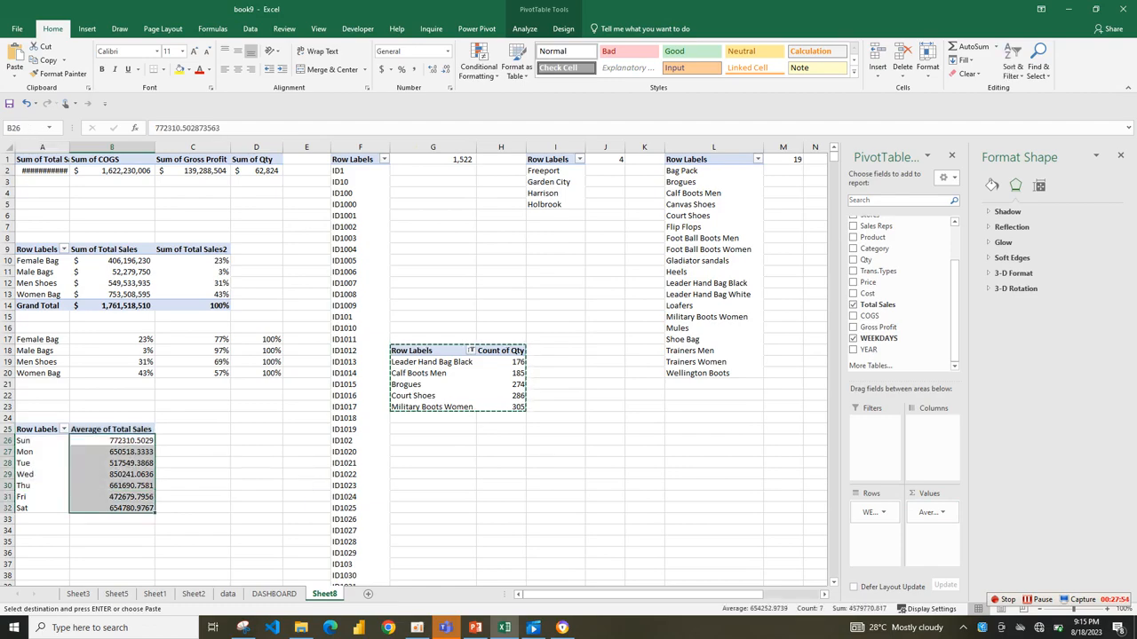
key(ctrl+z)
key(ctrl+z)
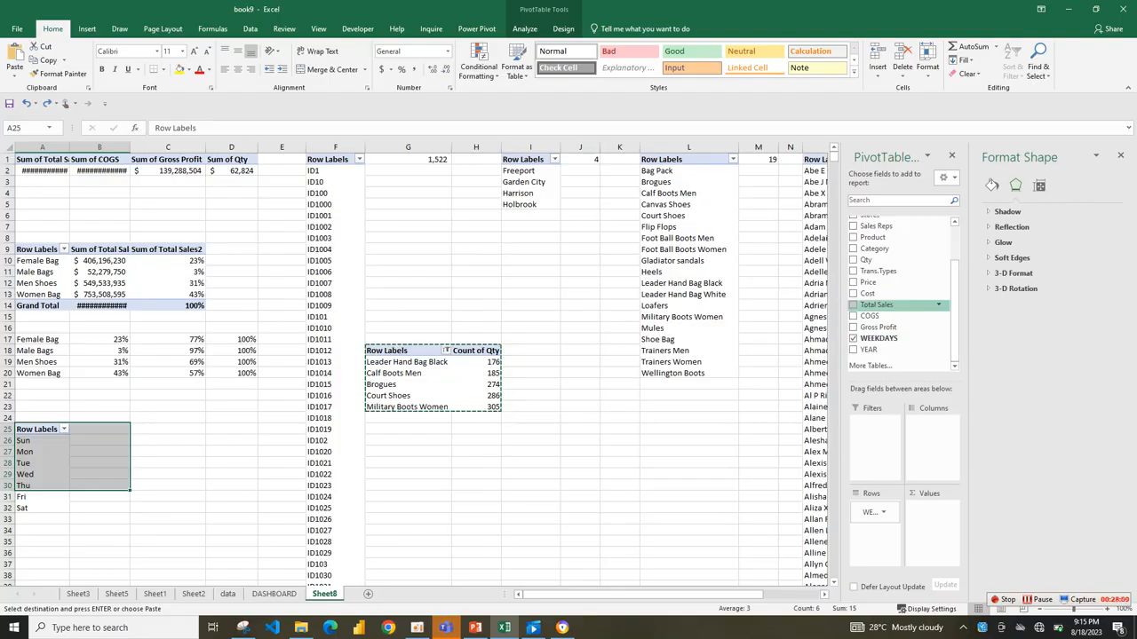
Add Total Sales back to the weekday pivot table and hide the field list.
click(853, 304)
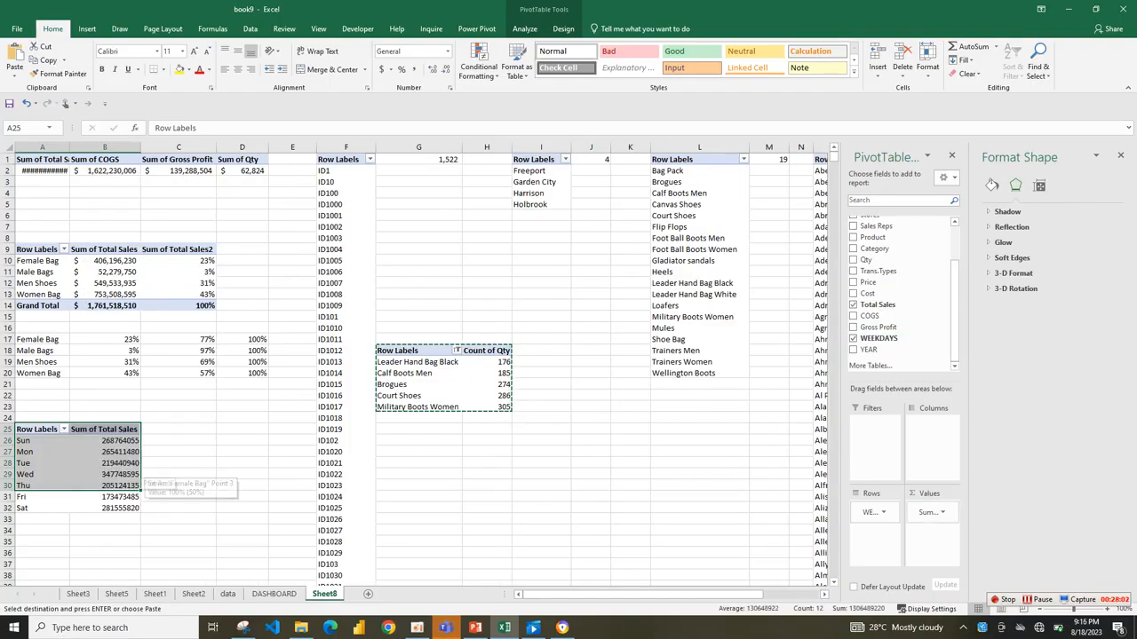
click(121, 452)
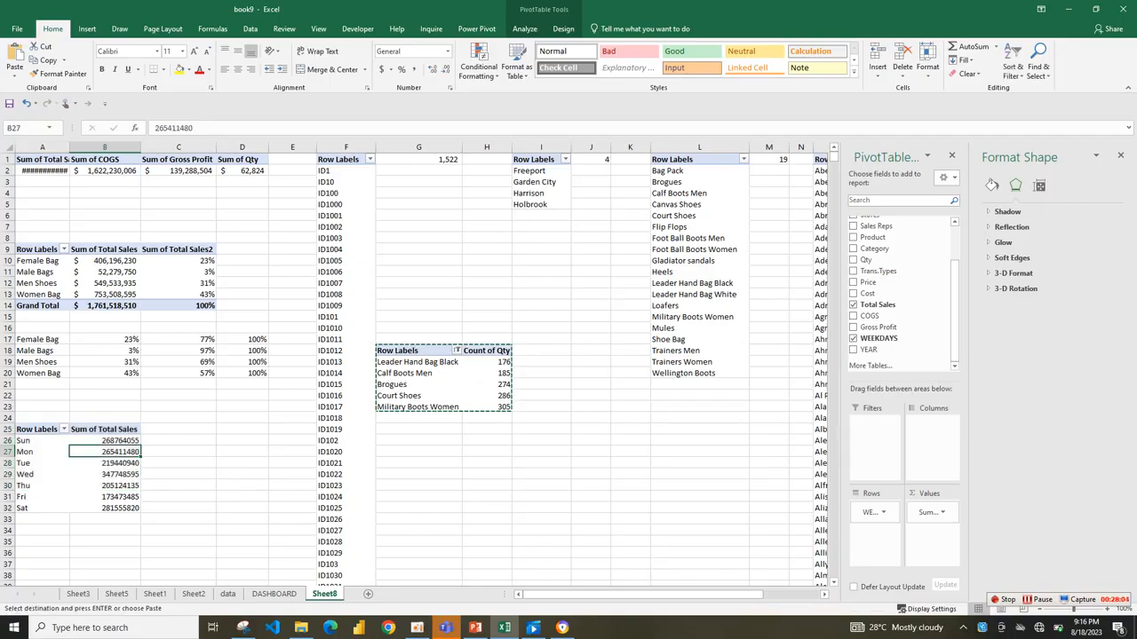
click(121, 441)
right_click(123, 443)
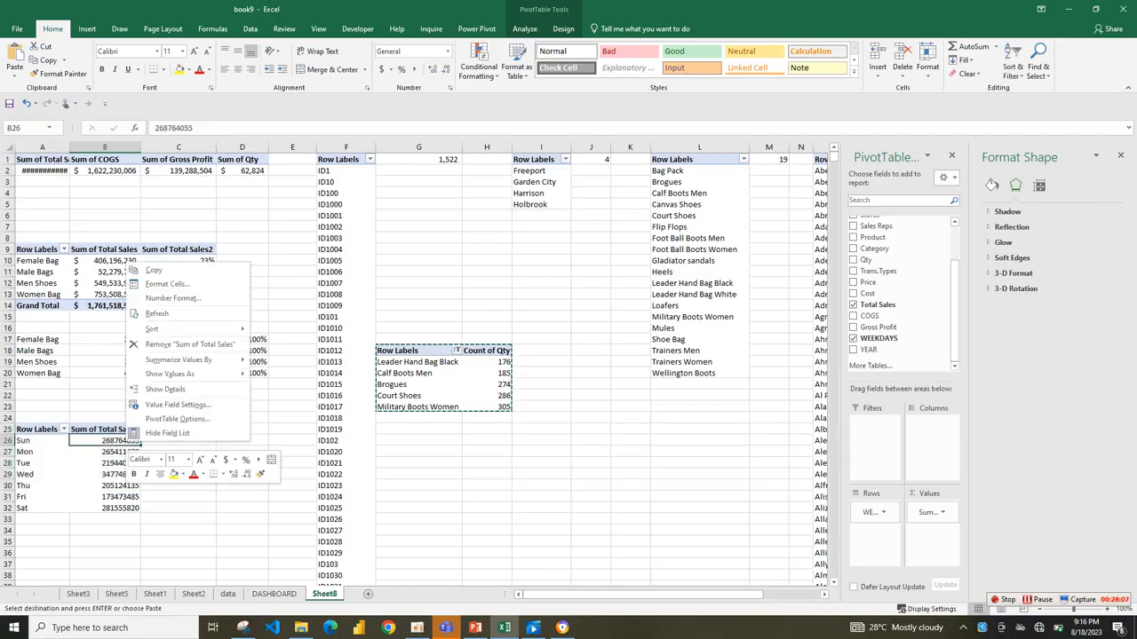
click(168, 433)
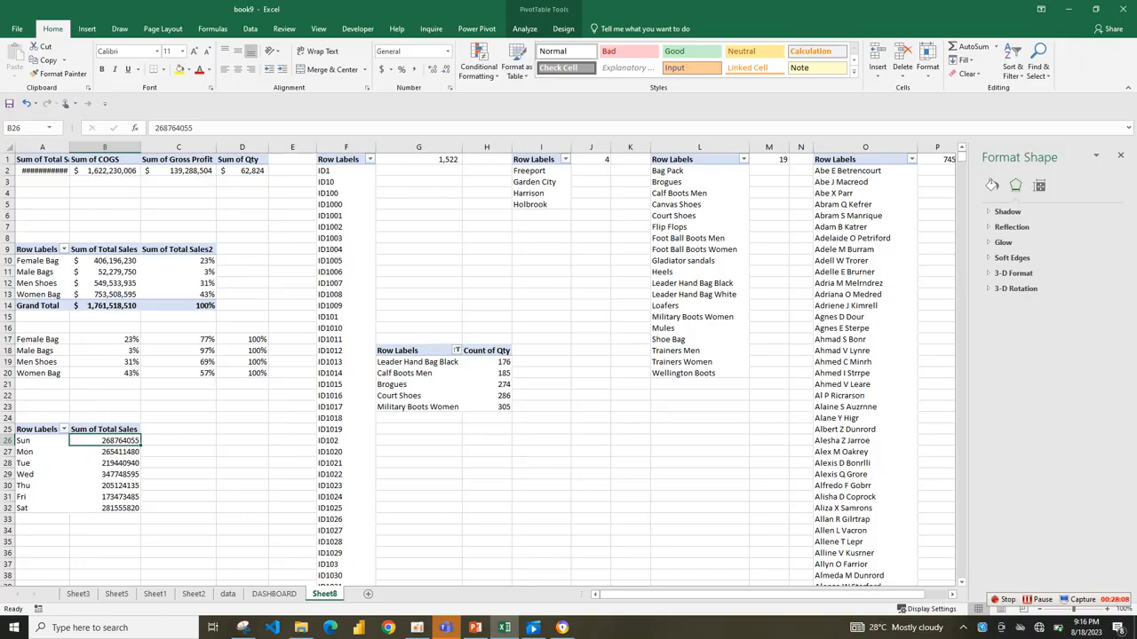
Show the weekday Total Sales values in B26:B32 as % of Column Total without decimal places.
key(shift+Down)
key(shift+Down)
key(shift+Down)
key(shift+Down)
key(shift+Down)
key(shift+Down)
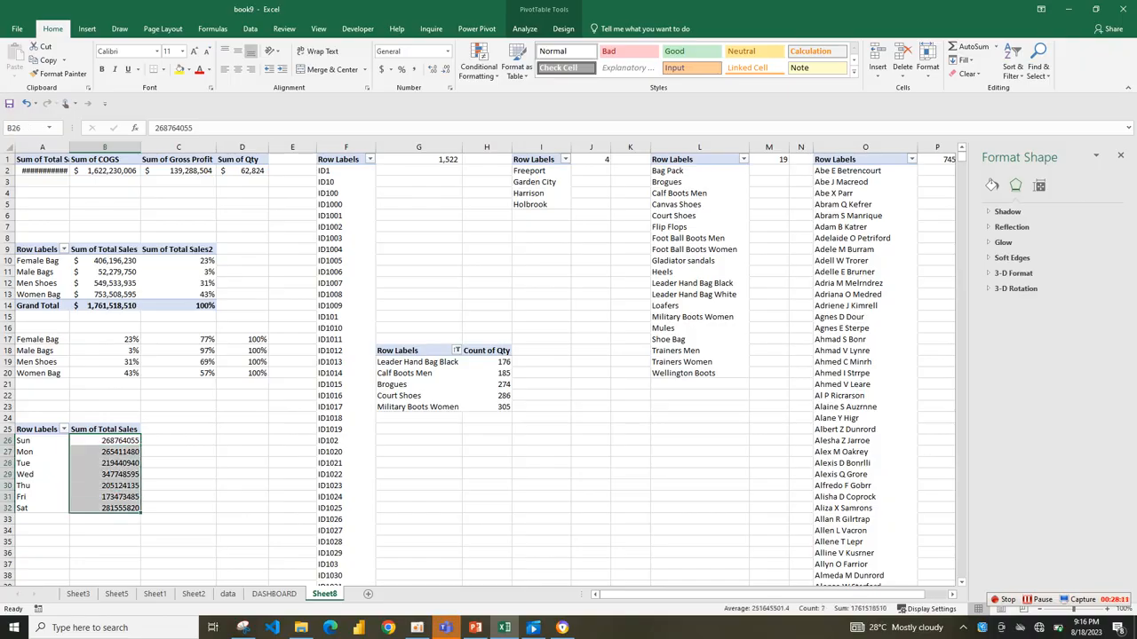
right_click(124, 485)
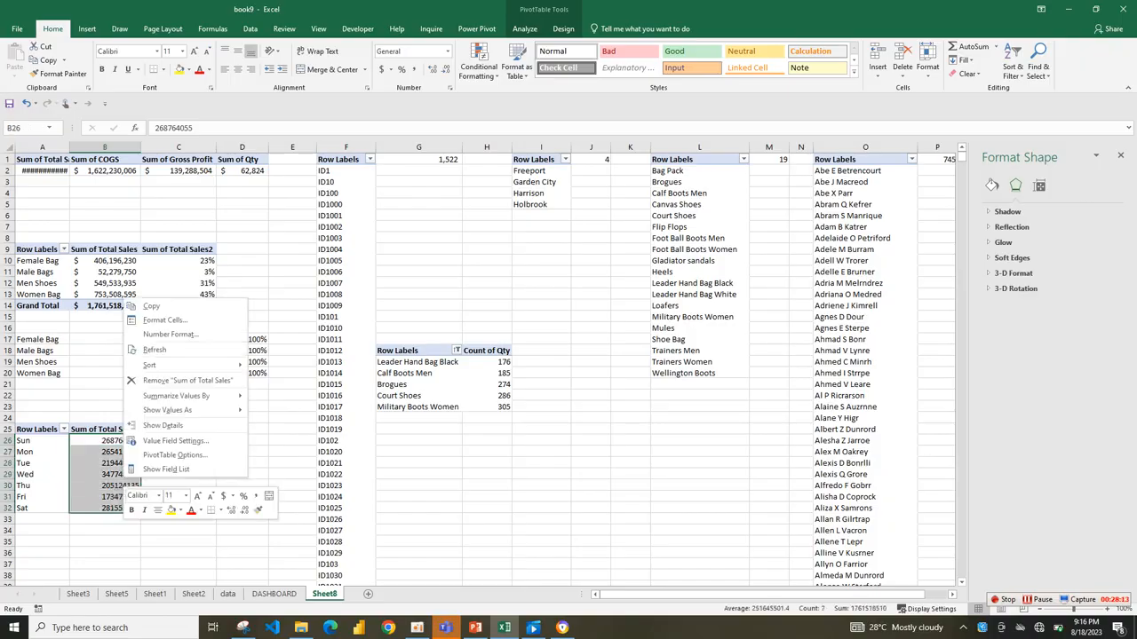
mouse_move(186, 410)
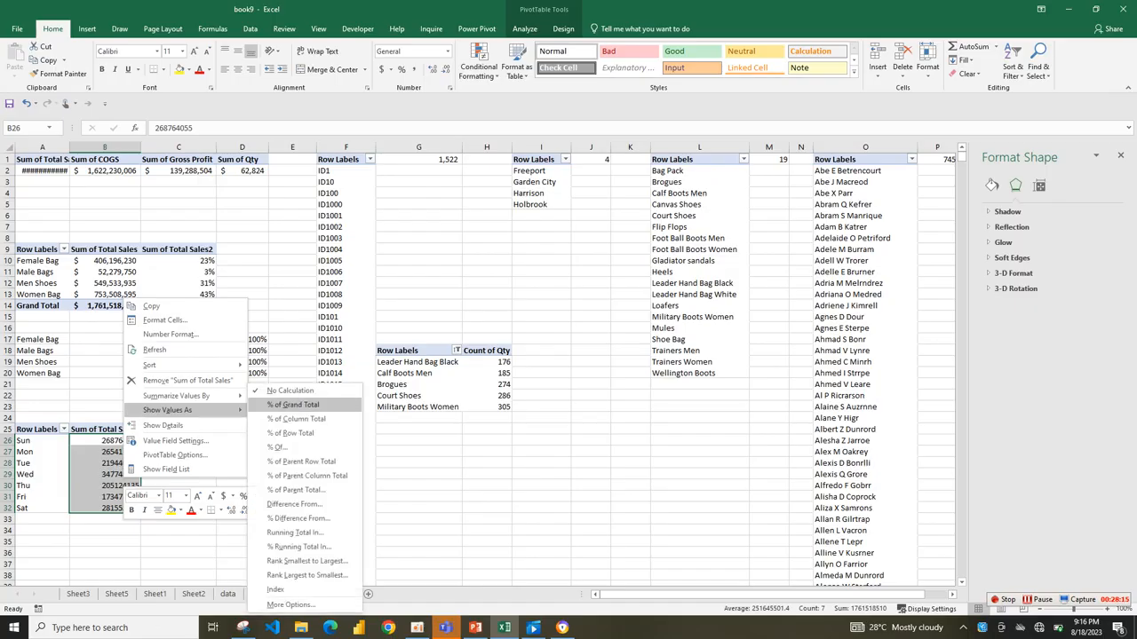
click(298, 420)
click(446, 68)
click(446, 69)
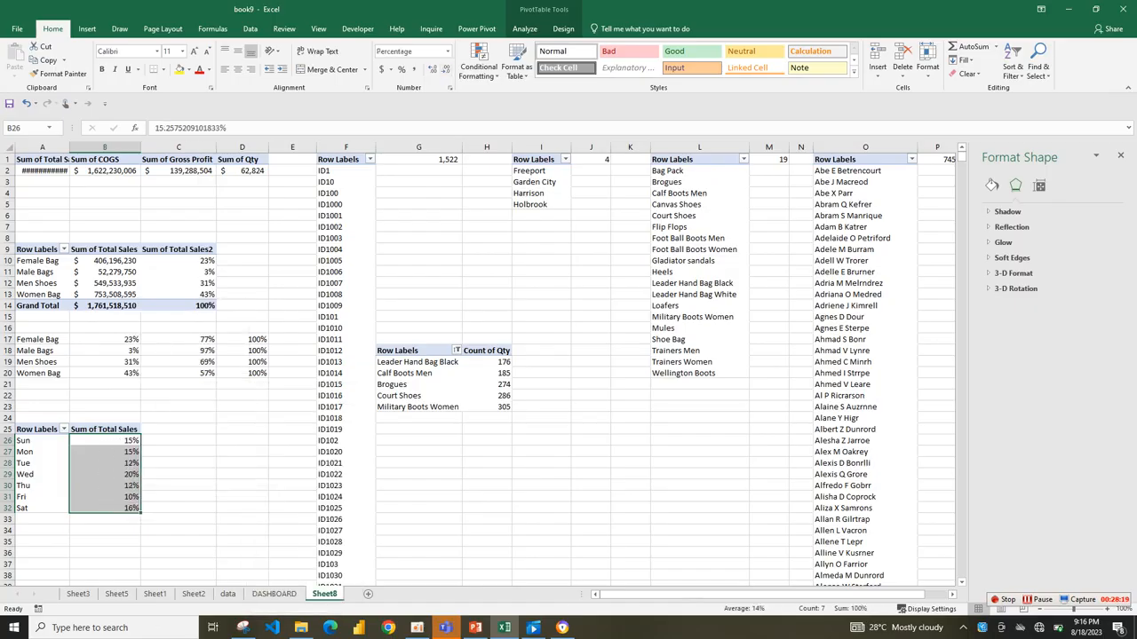
Enter a formula in C26 that links to the Sun label in A26.
click(178, 508)
drag(22, 440, 133, 507)
click(179, 441)
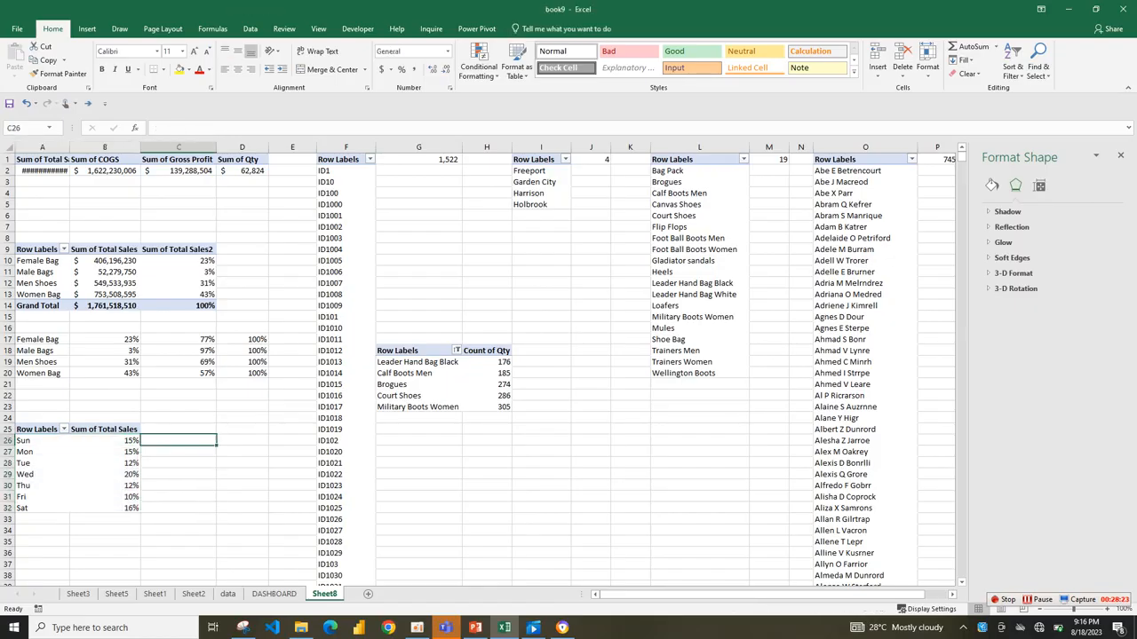
text(=)
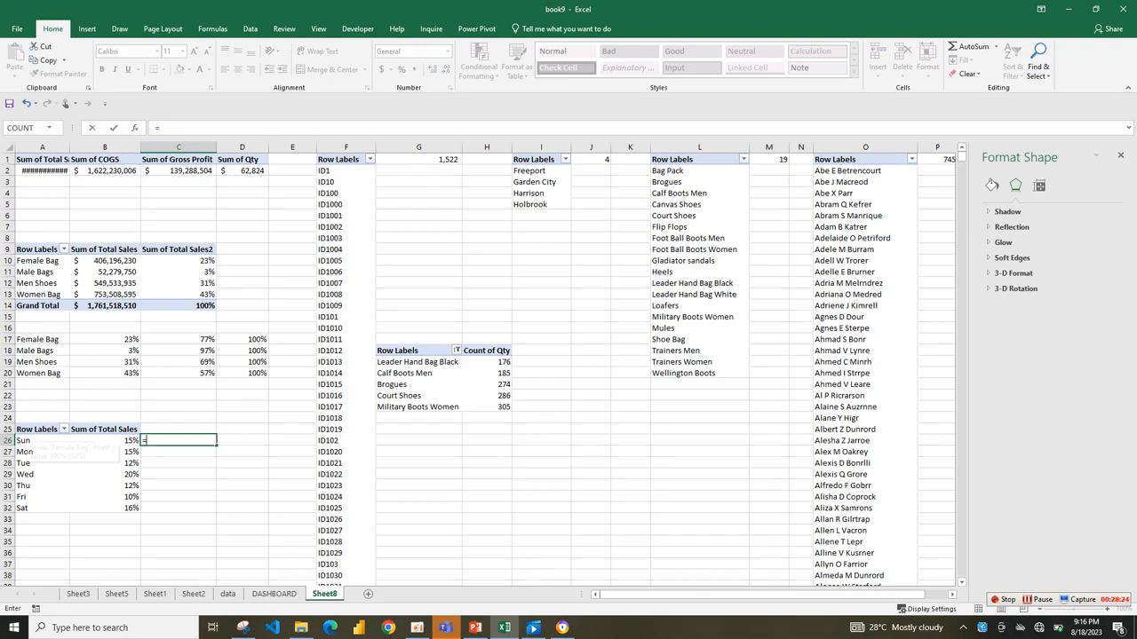
click(26, 440)
key(Return)
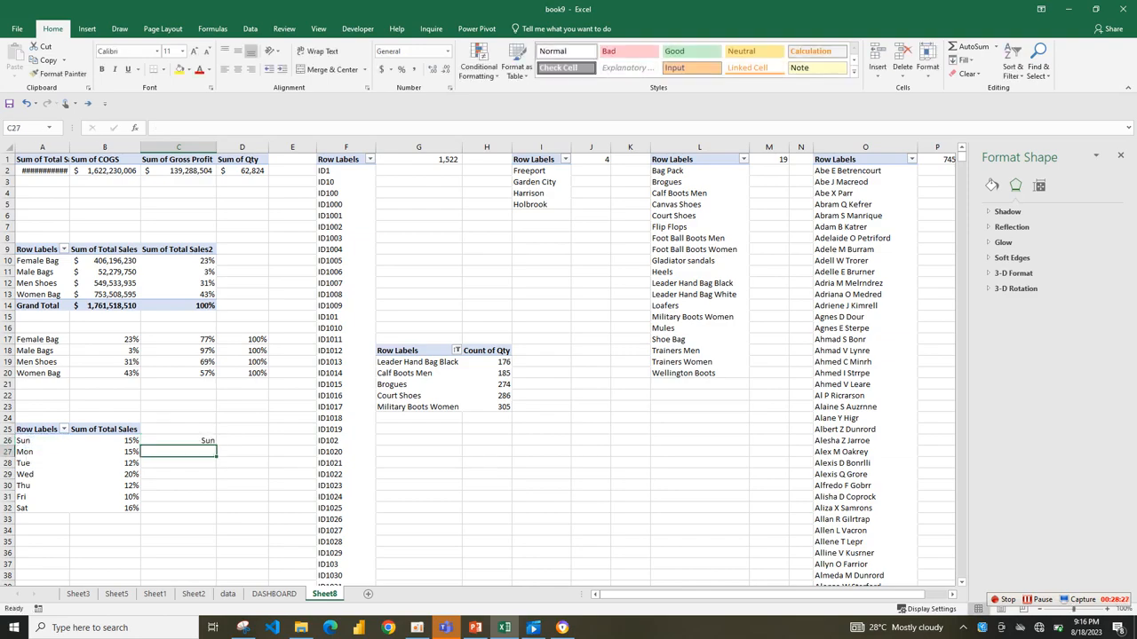
Fill the C26 link formula across to D26 and open D26's formula for editing.
click(178, 430)
click(179, 440)
drag(217, 445, 263, 446)
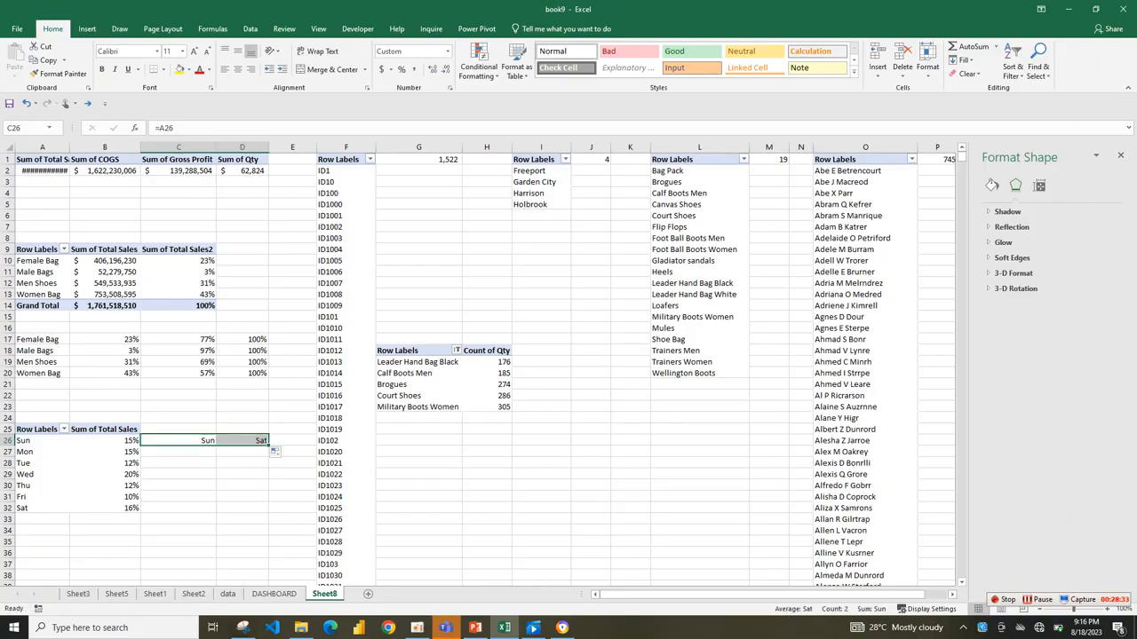
click(242, 441)
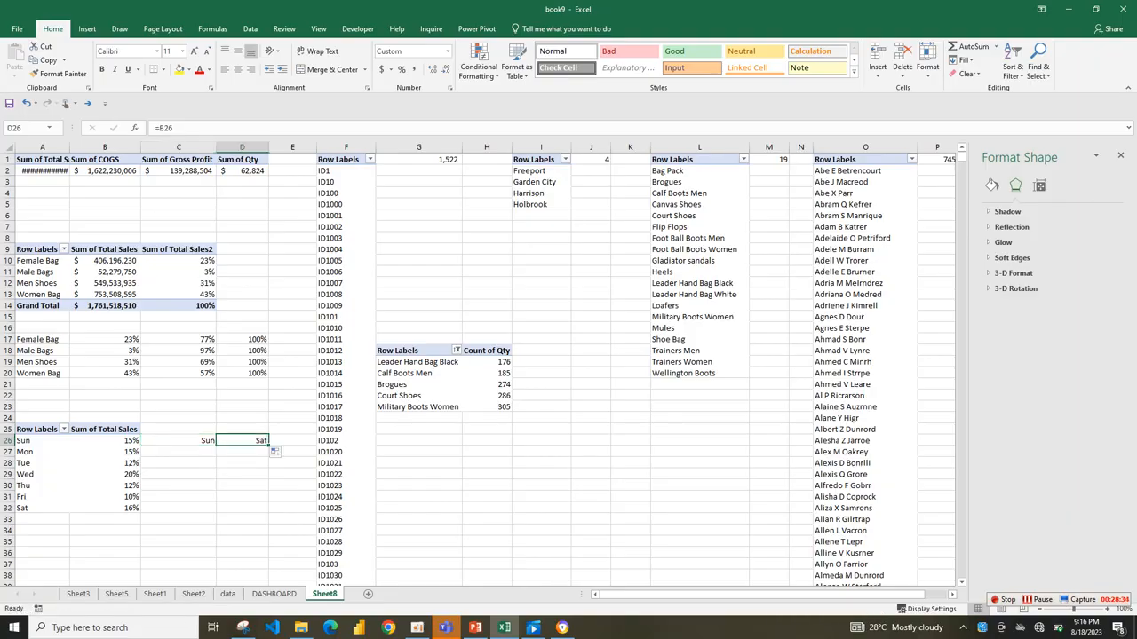
click(165, 127)
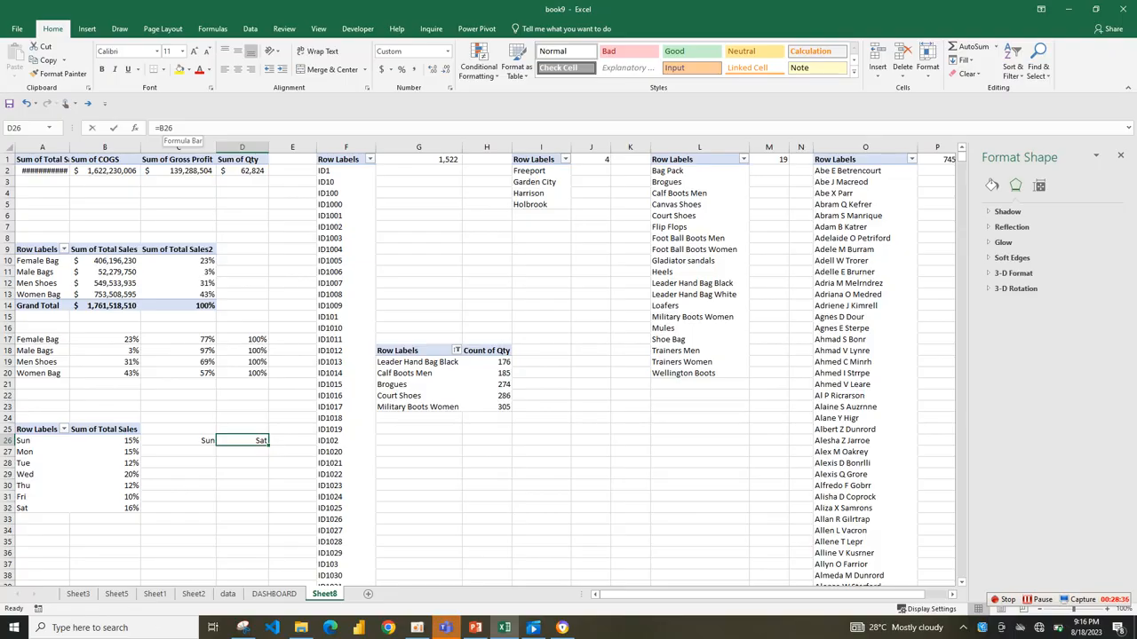
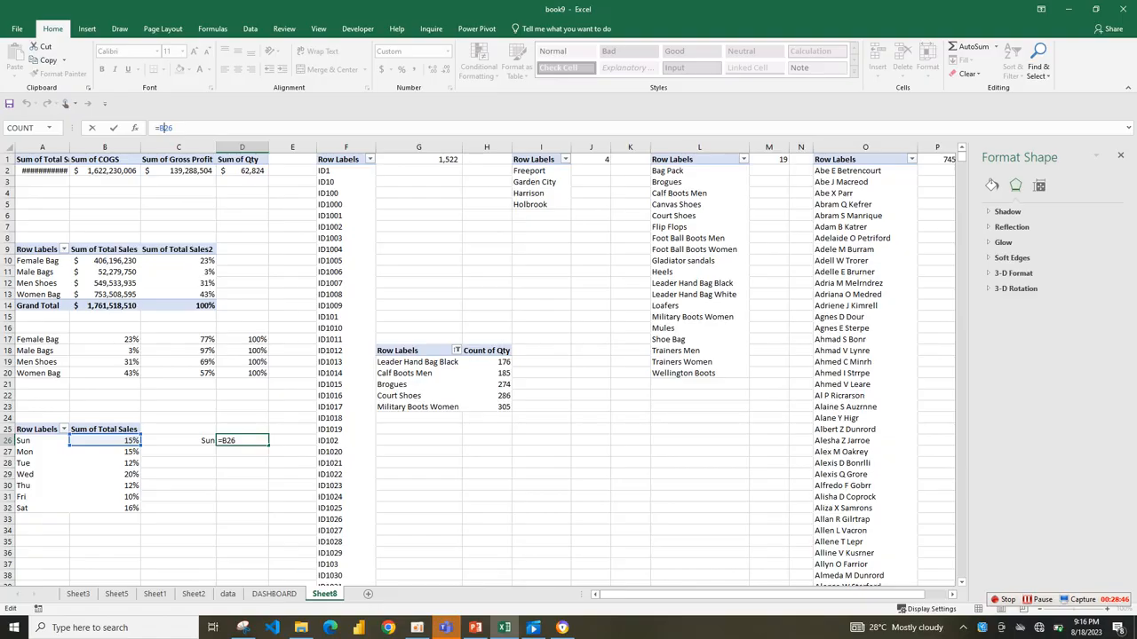
Retype the cell reference in D26's formula so it links to B26, and reselect D26.
key(BackSpace)
key(BackSpace)
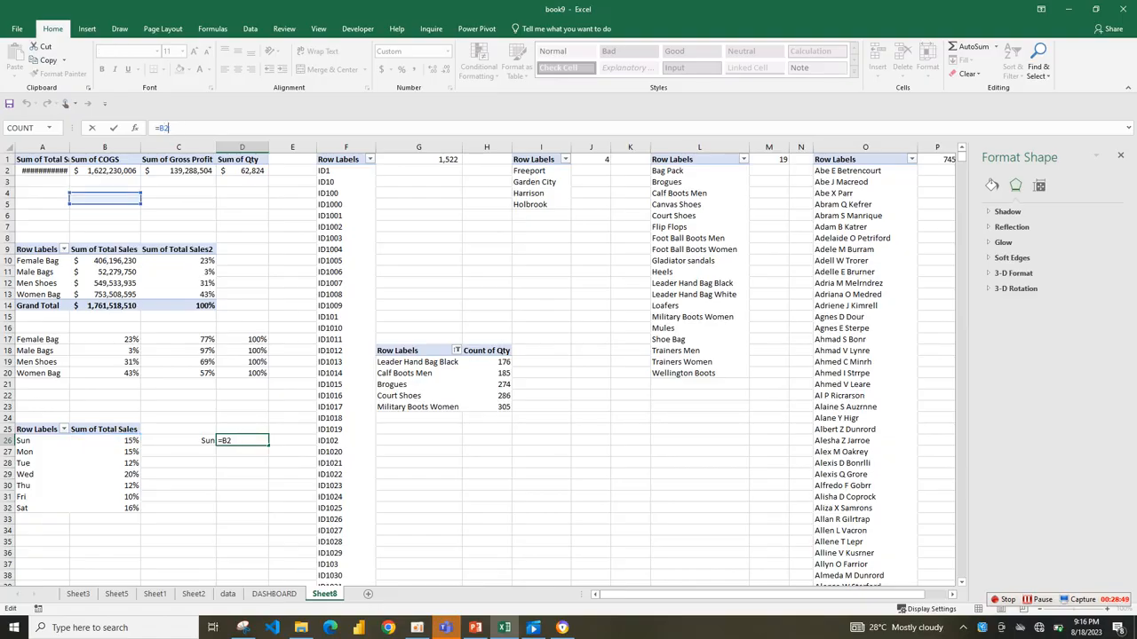
text(26)
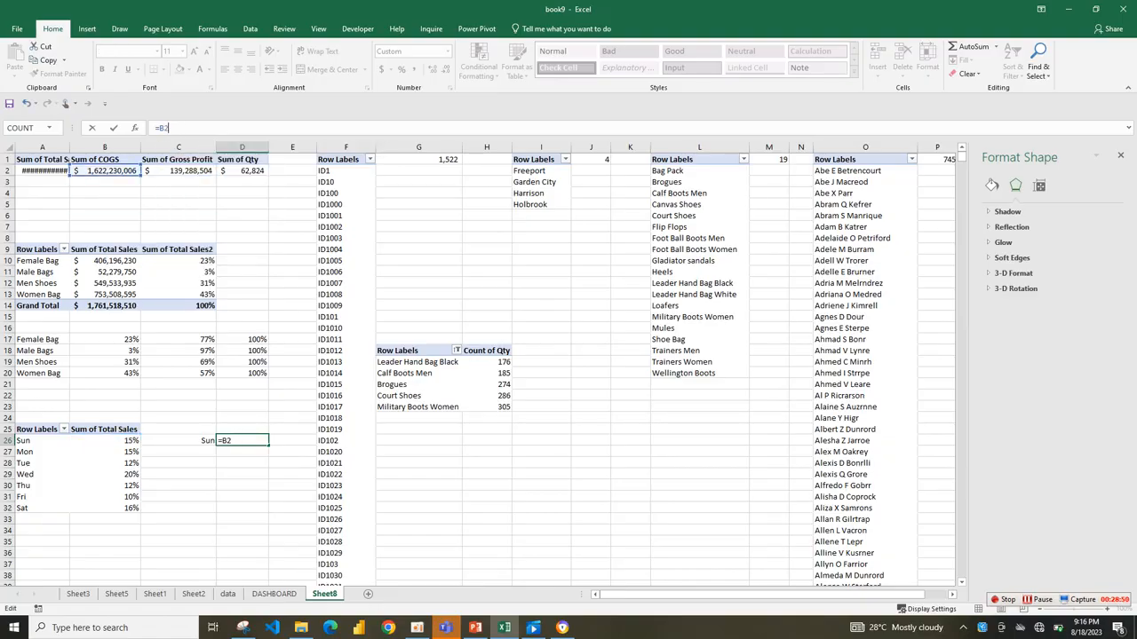
key(Return)
click(242, 441)
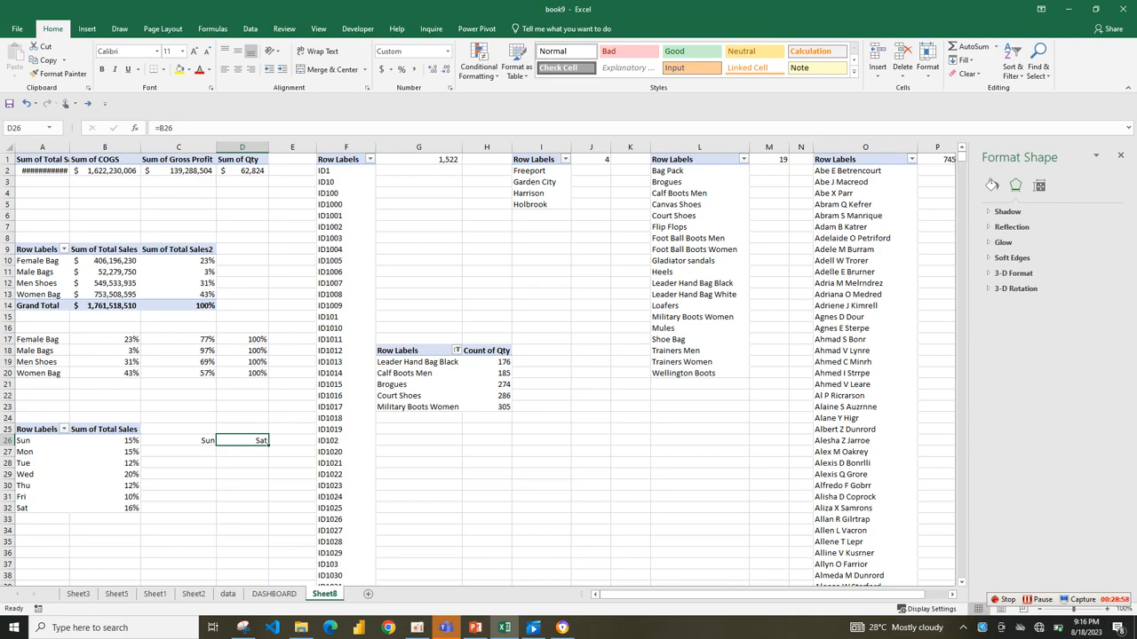
Rebuild D26's formula from the pivot value, replacing the GETPIVOTDATA reference with a plain link to B25.
key(BackSpace)
text(=)
click(129, 440)
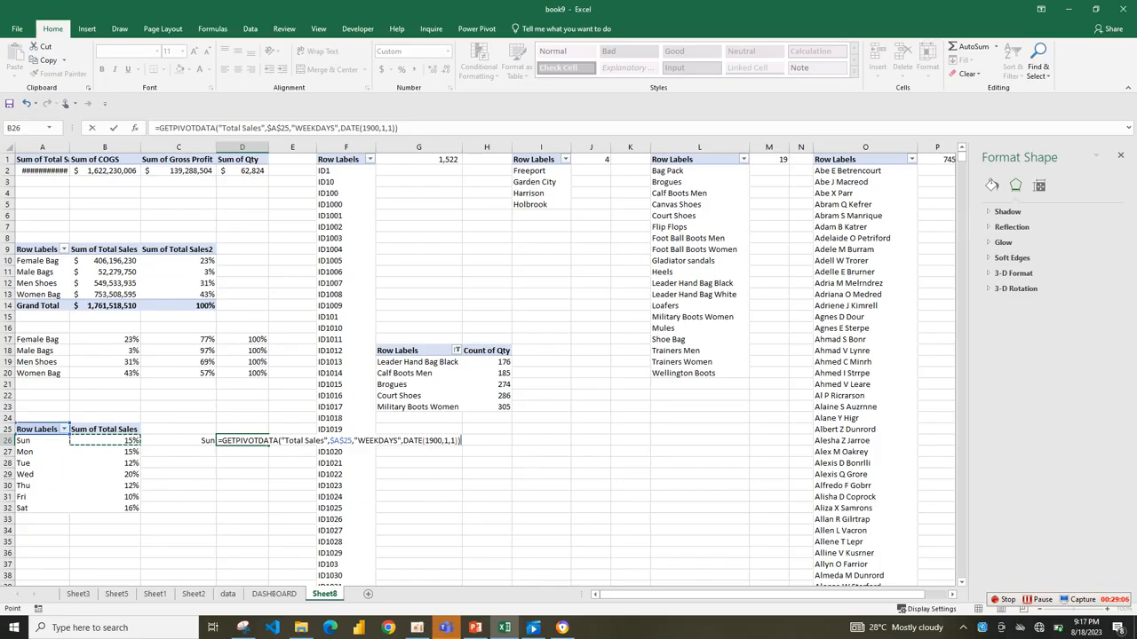
drag(158, 128, 399, 128)
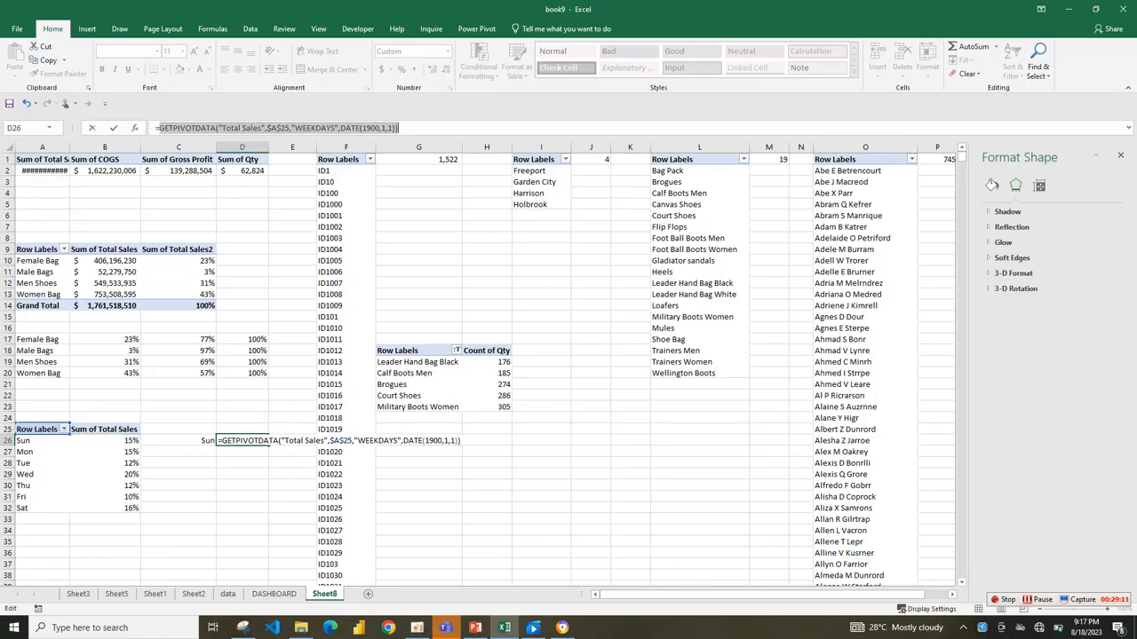
text(b)
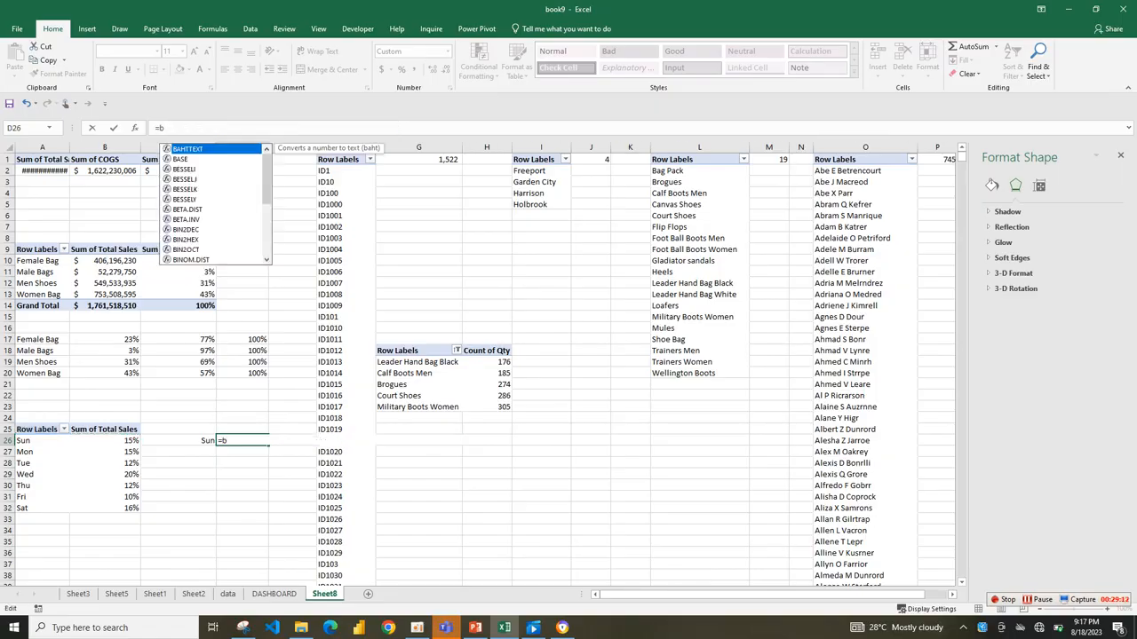
text(25)
key(Return)
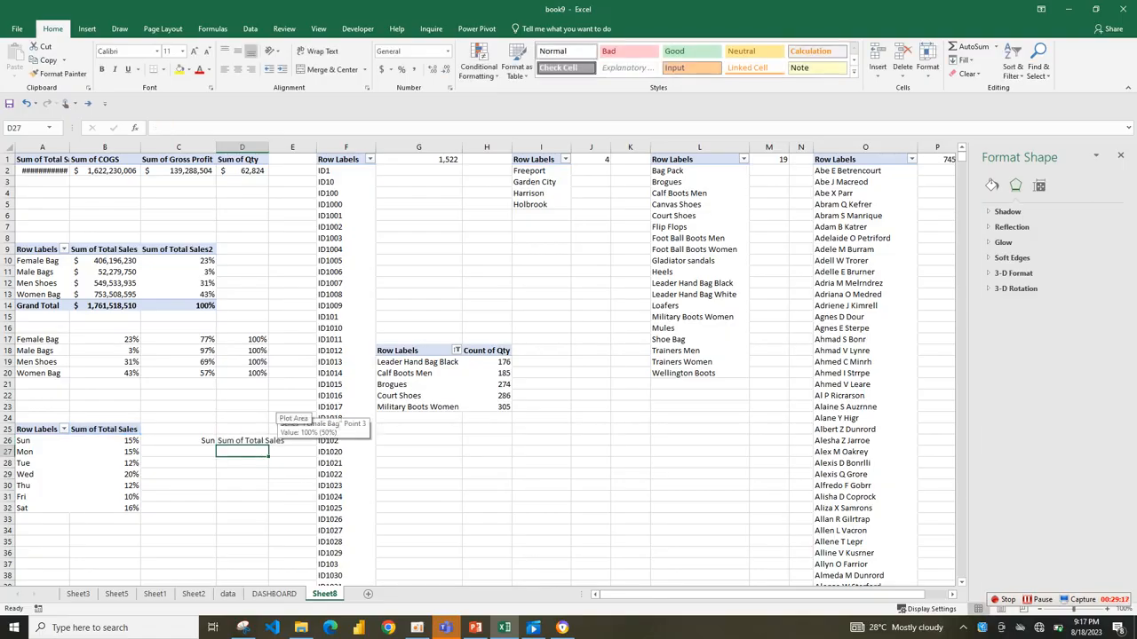
Change D26's formula to =B26.
key(Up)
key(F2)
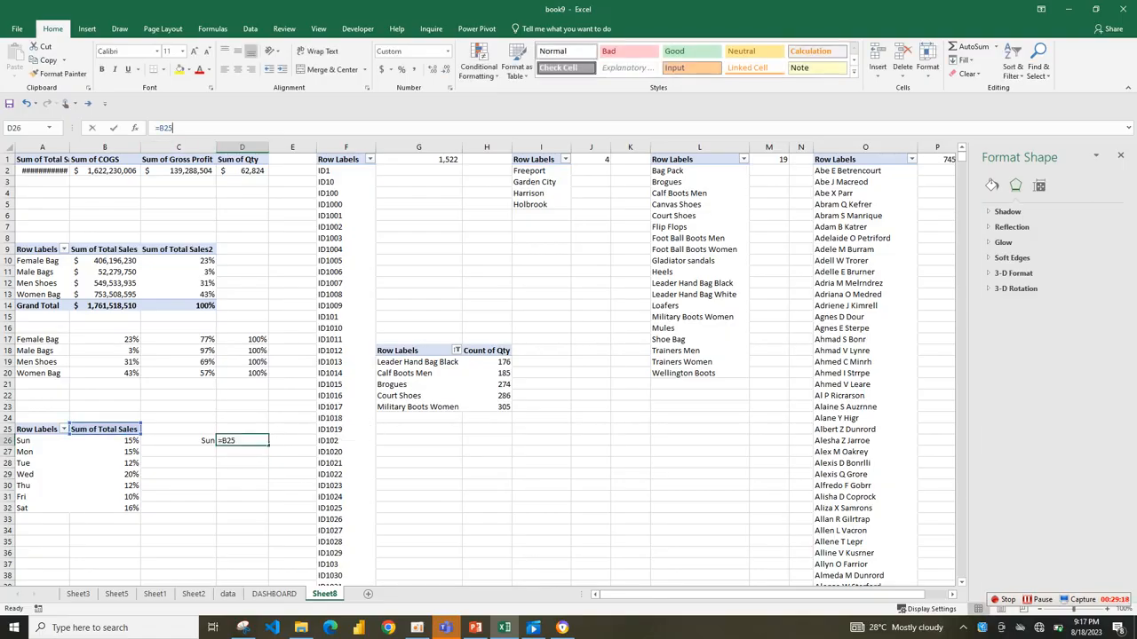
key(BackSpace)
text(6)
key(Return)
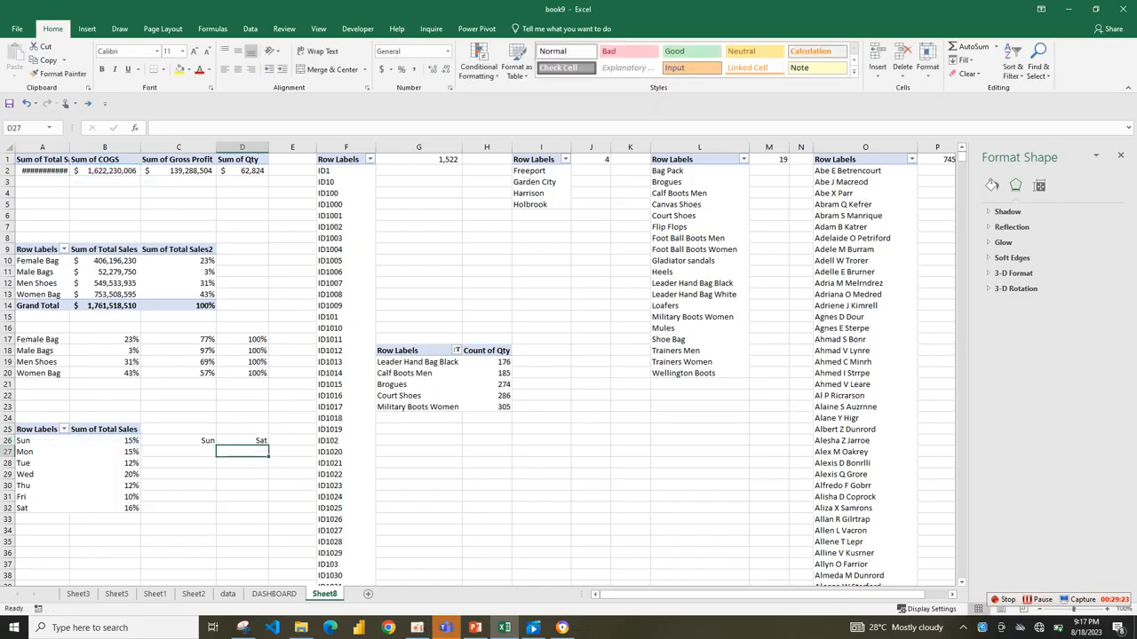
Clear the trial link formulas beside the weekday pivot table in C26:D32.
click(179, 441)
drag(179, 441, 268, 512)
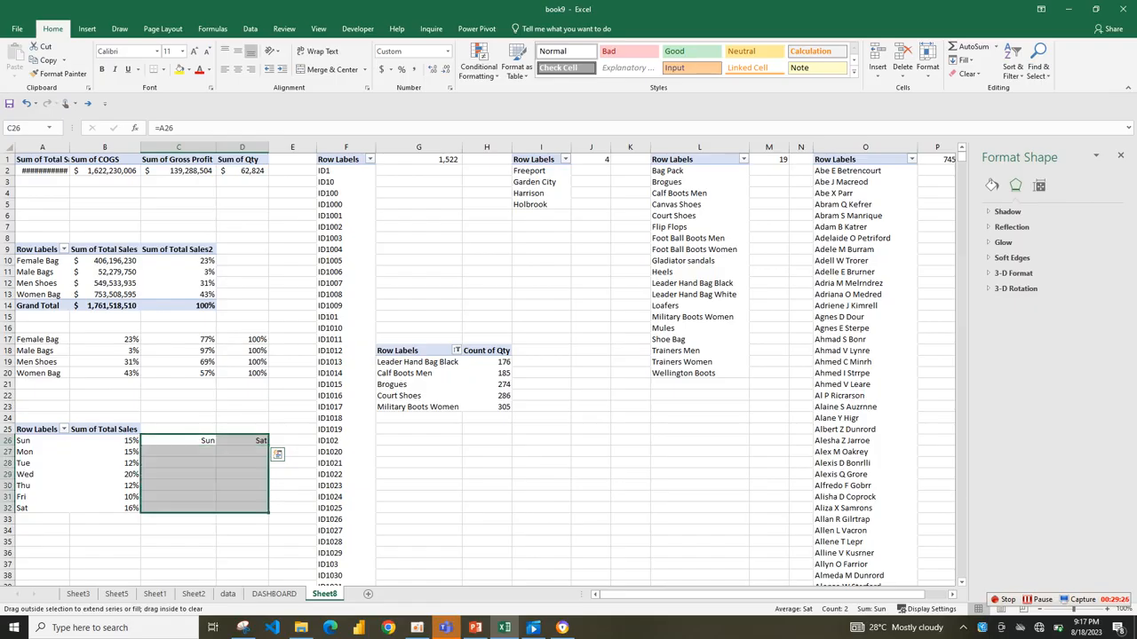
drag(241, 440, 242, 508)
key(Delete)
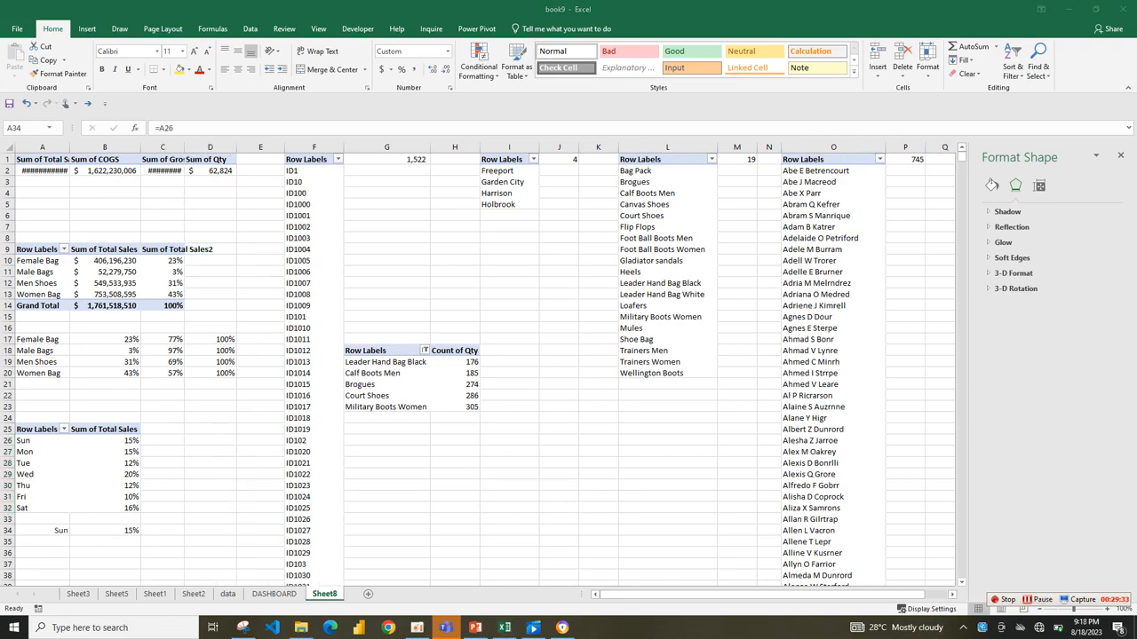
Fill the Sun label and percentage links in A34:B34 down to row 40 for all seven weekdays.
click(56, 531)
key(shift+Right)
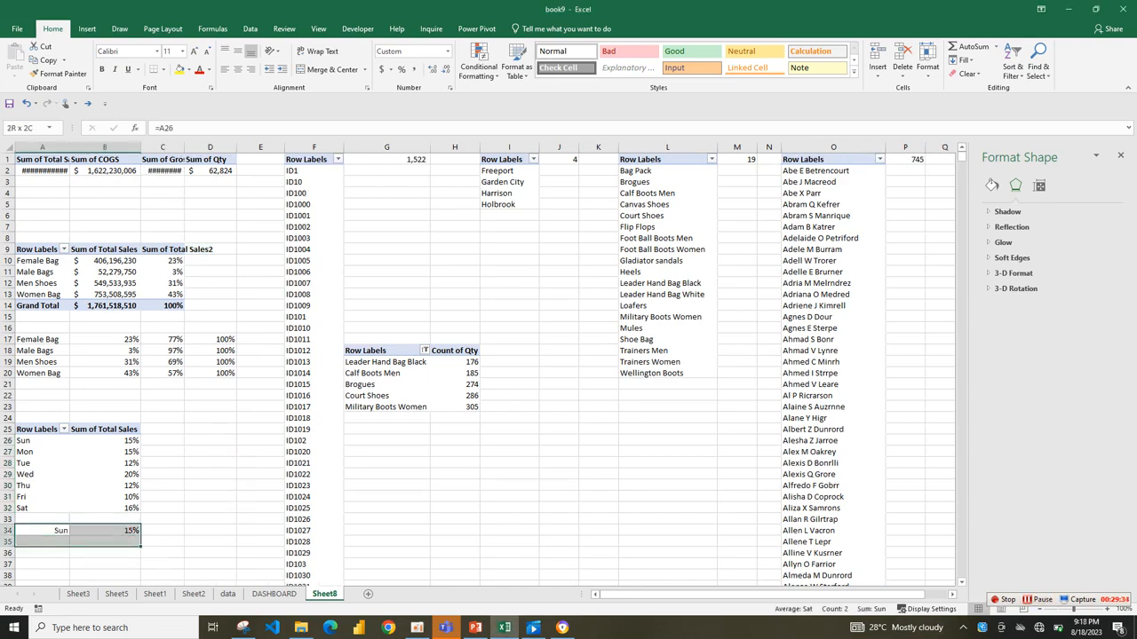
drag(140, 535, 140, 571)
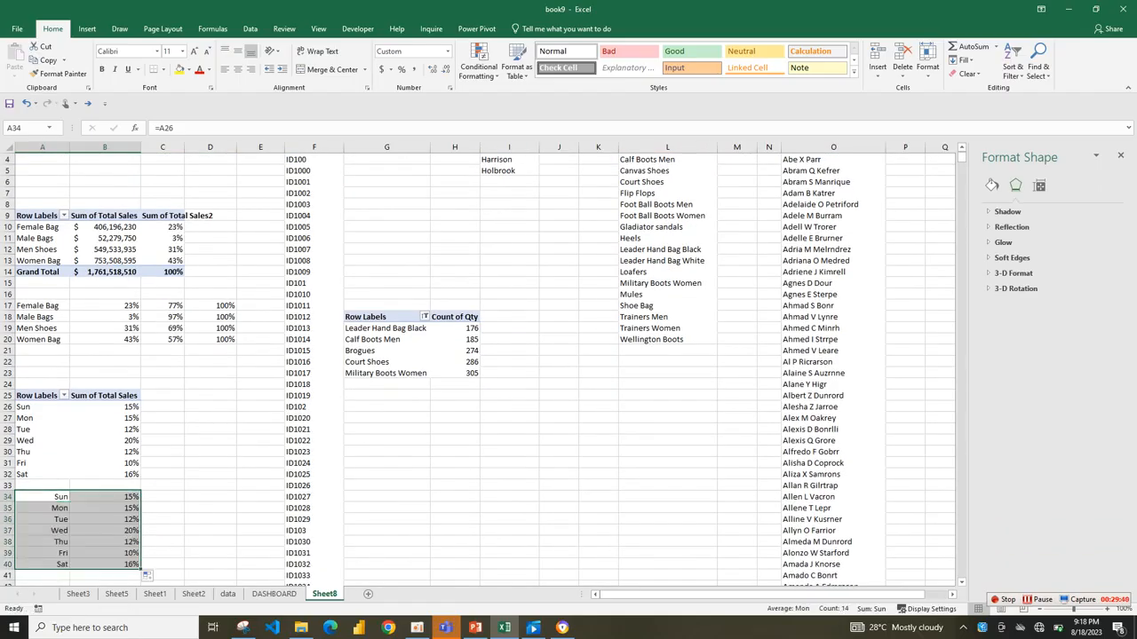
Try to insert a chart directly from the weekday pivot table.
click(162, 519)
click(104, 418)
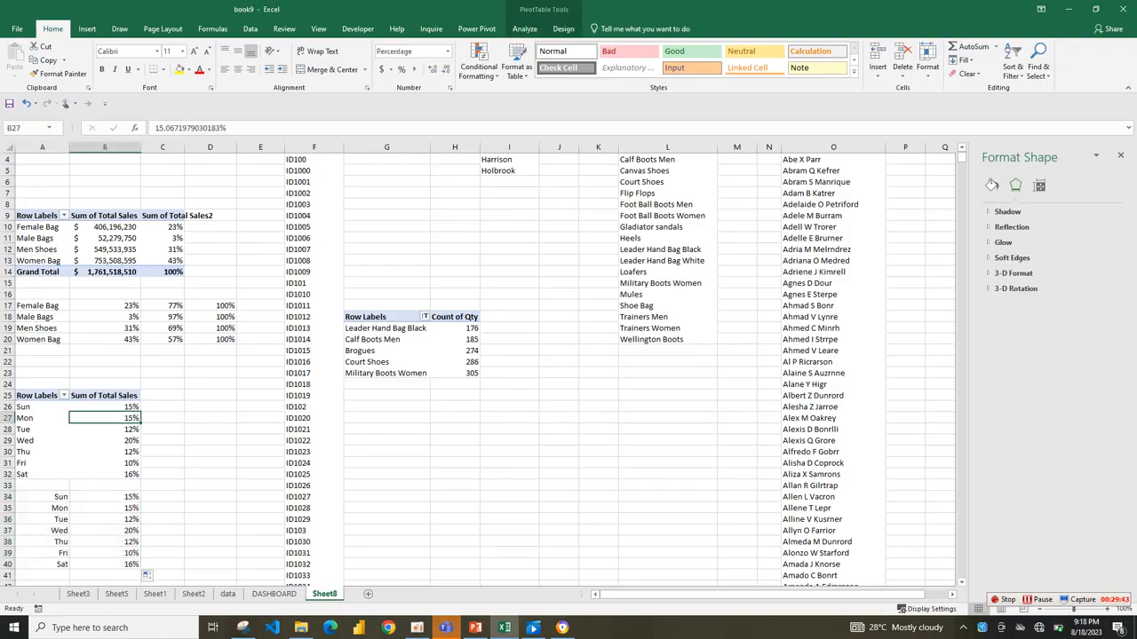
click(87, 28)
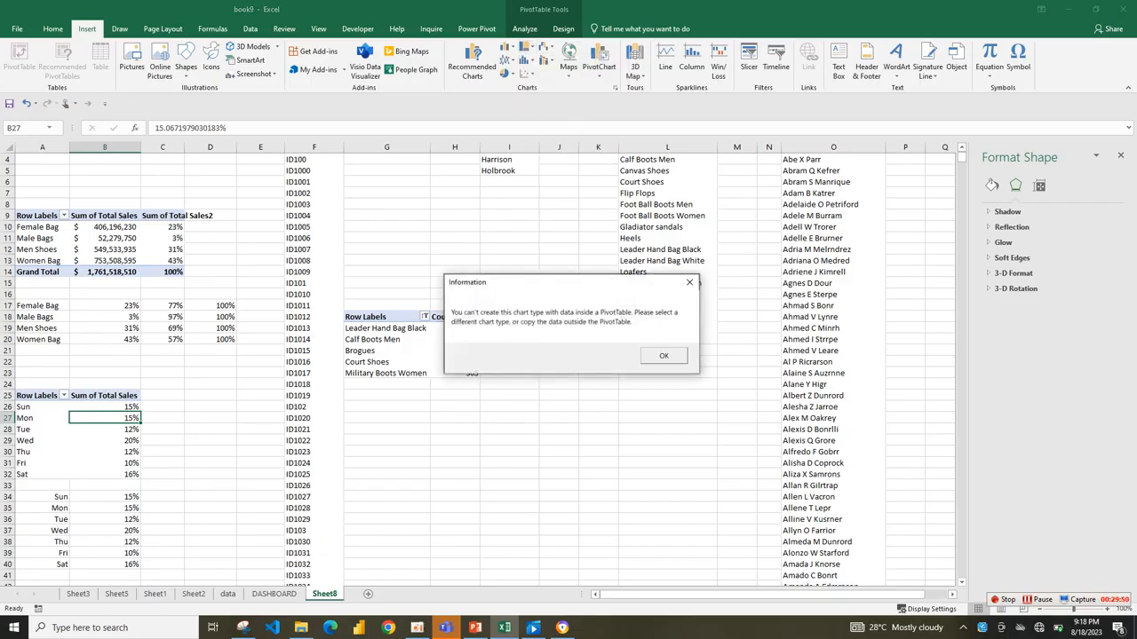
click(689, 283)
Insert a Treemap chart from the linked weekday percentages in A34:B40.
click(104, 497)
drag(54, 497, 116, 564)
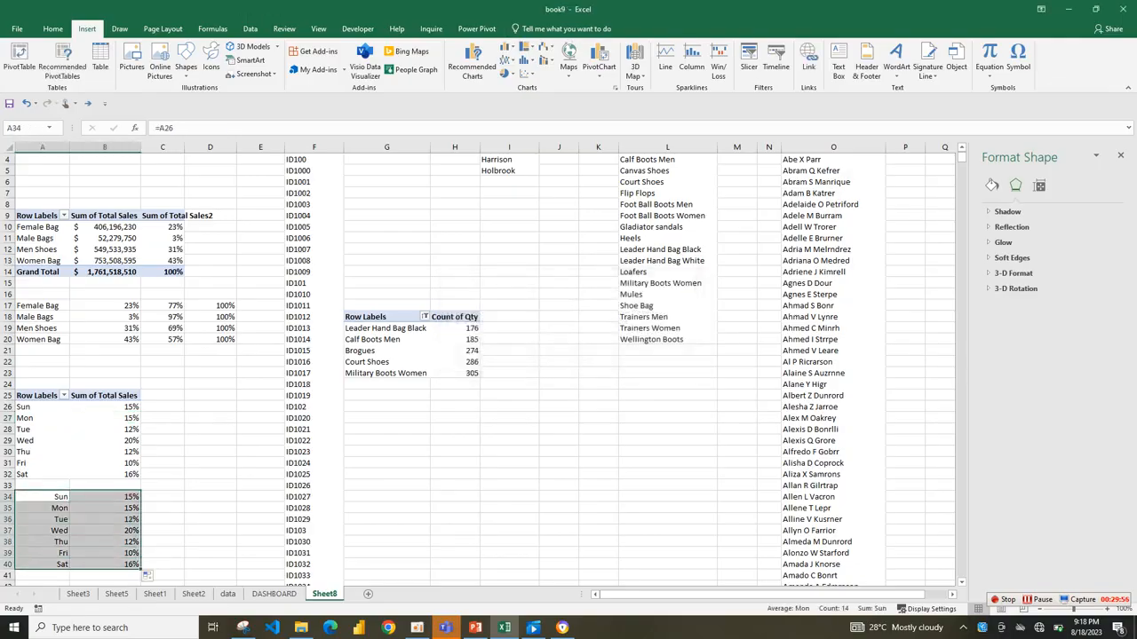
click(546, 46)
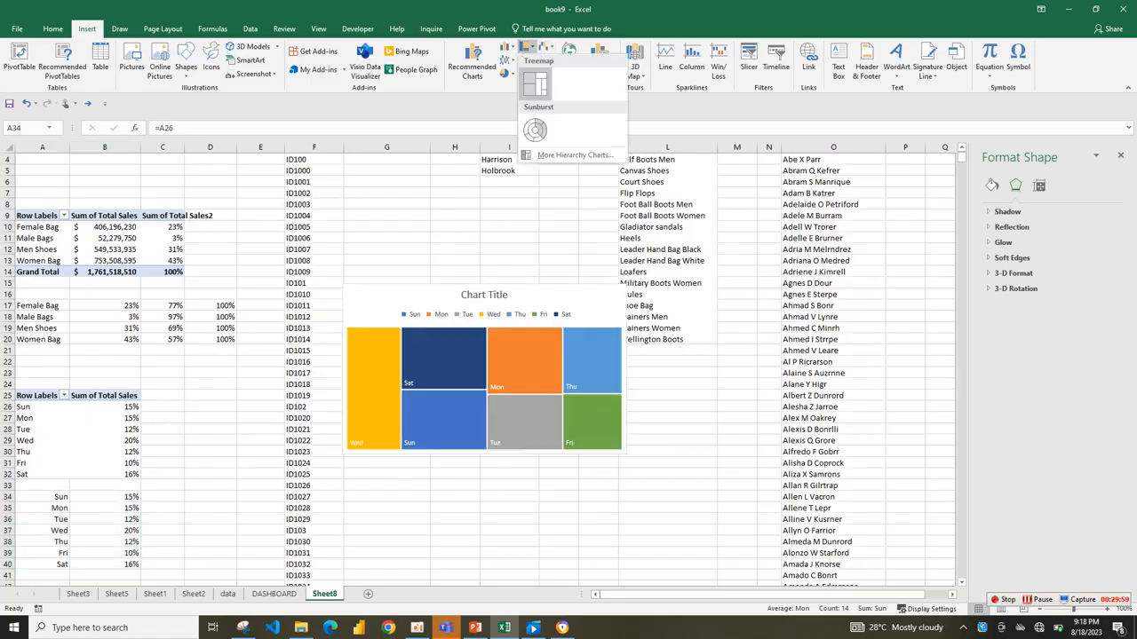
click(536, 84)
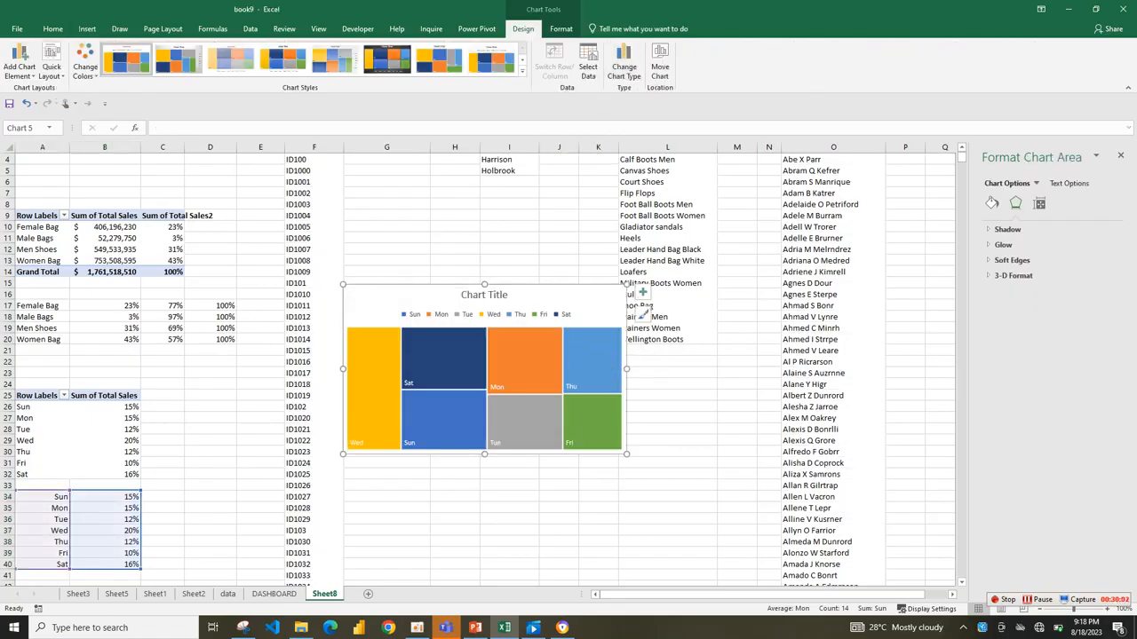
Remove the chart title and legend from the weekday treemap.
click(642, 292)
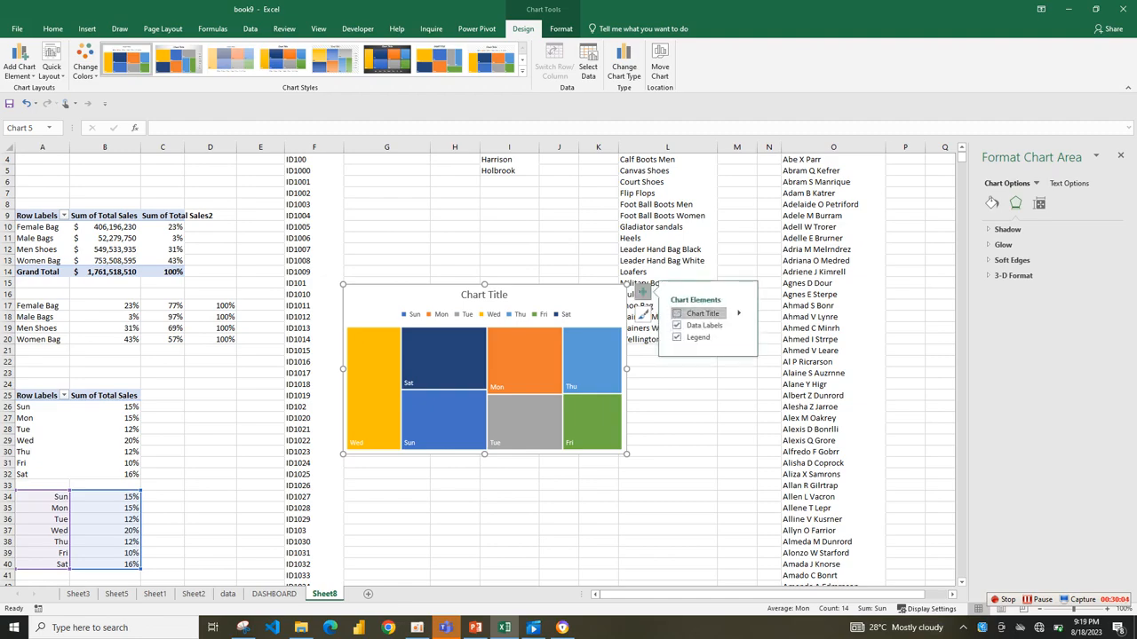
click(676, 314)
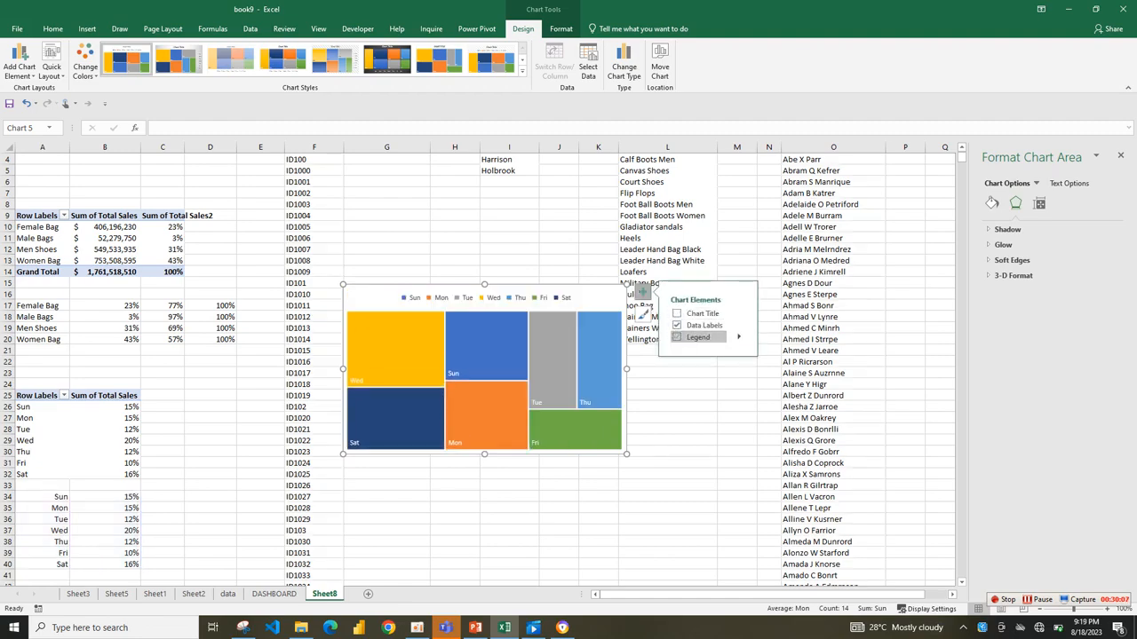
click(677, 336)
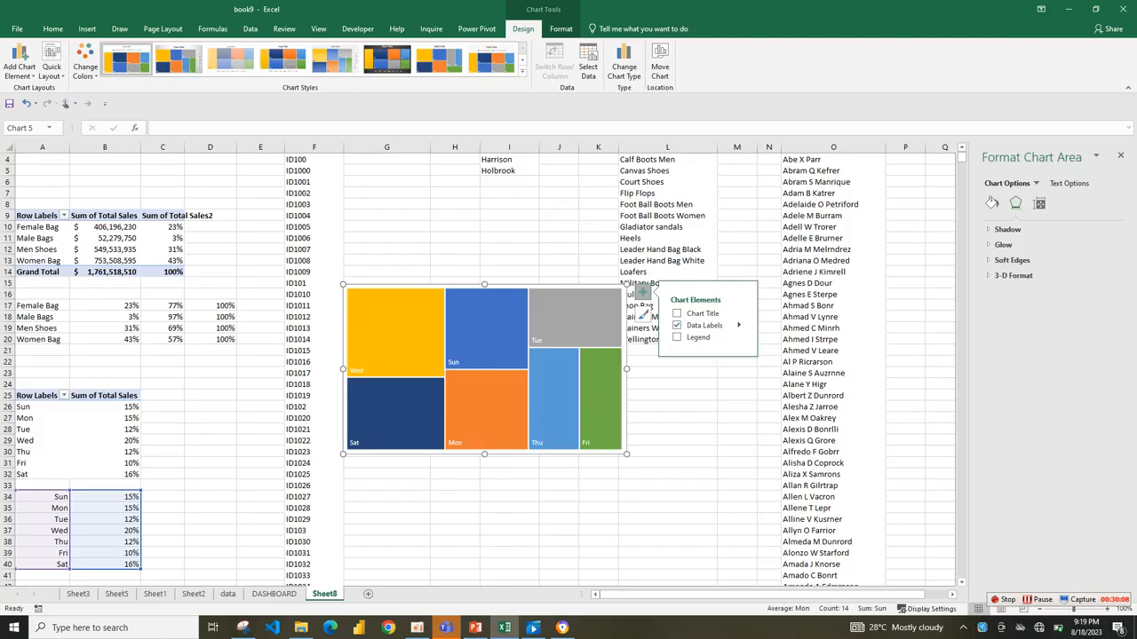
Show category name and value in the treemap's data labels, separated by a new line.
mouse_move(738, 325)
click(797, 364)
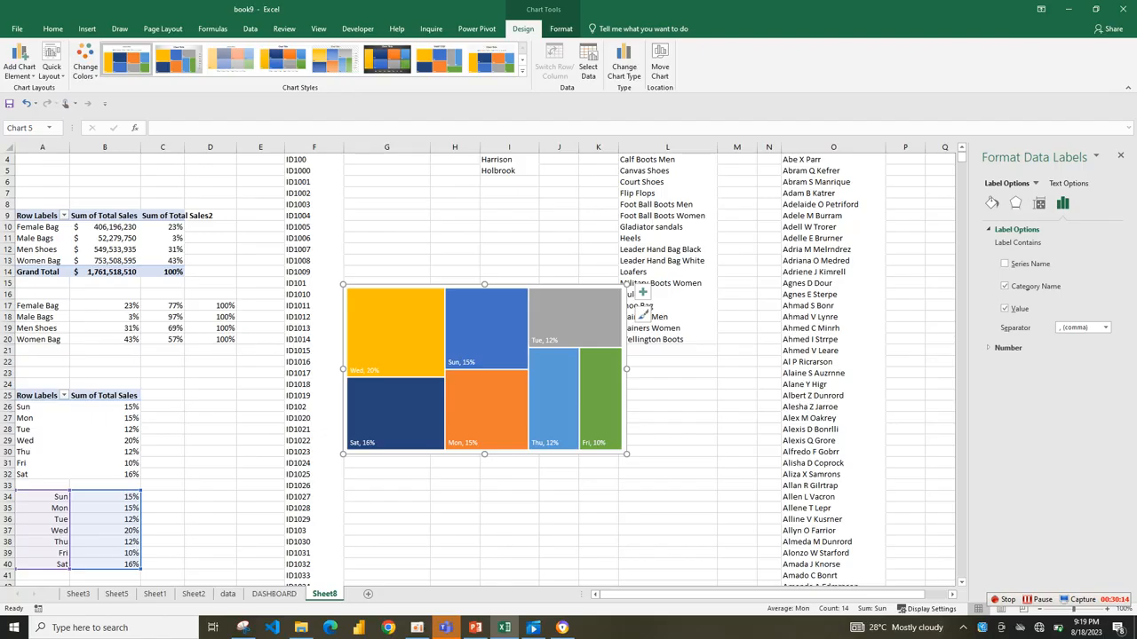
click(1105, 328)
click(1074, 365)
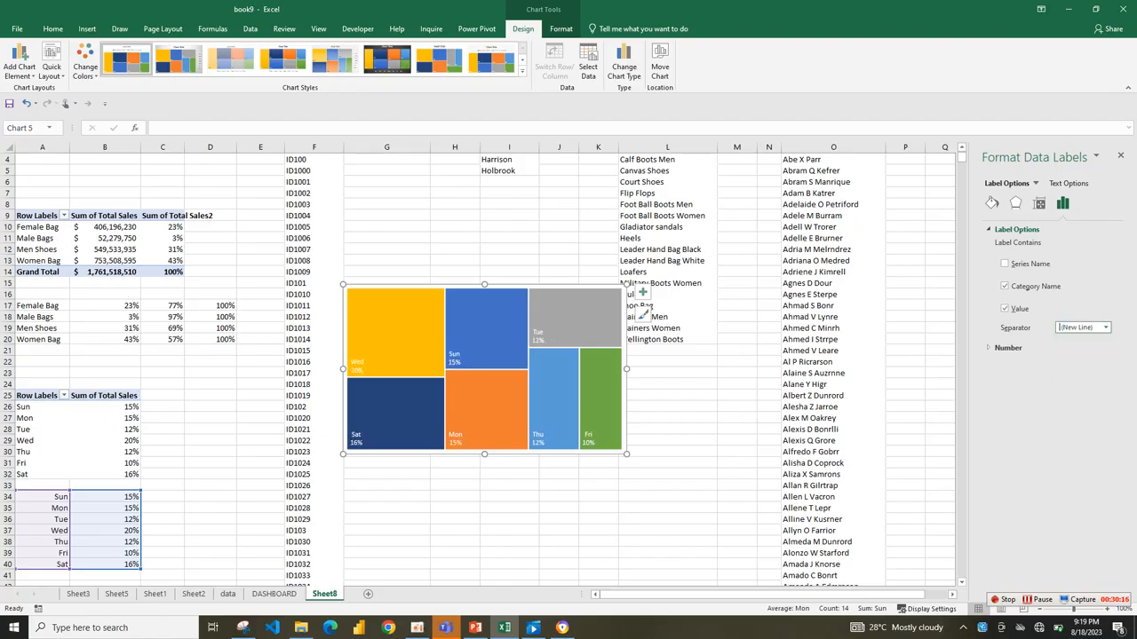
Resize the treemap into a wide, short strip with all weekdays in one row.
drag(626, 455, 680, 361)
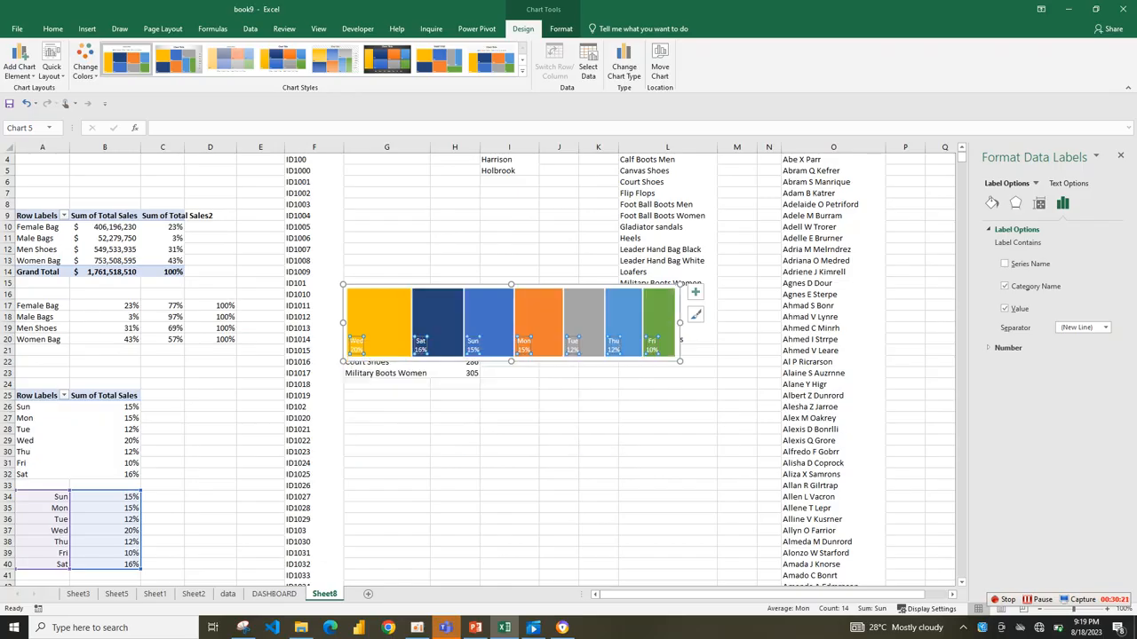
drag(510, 284, 511, 306)
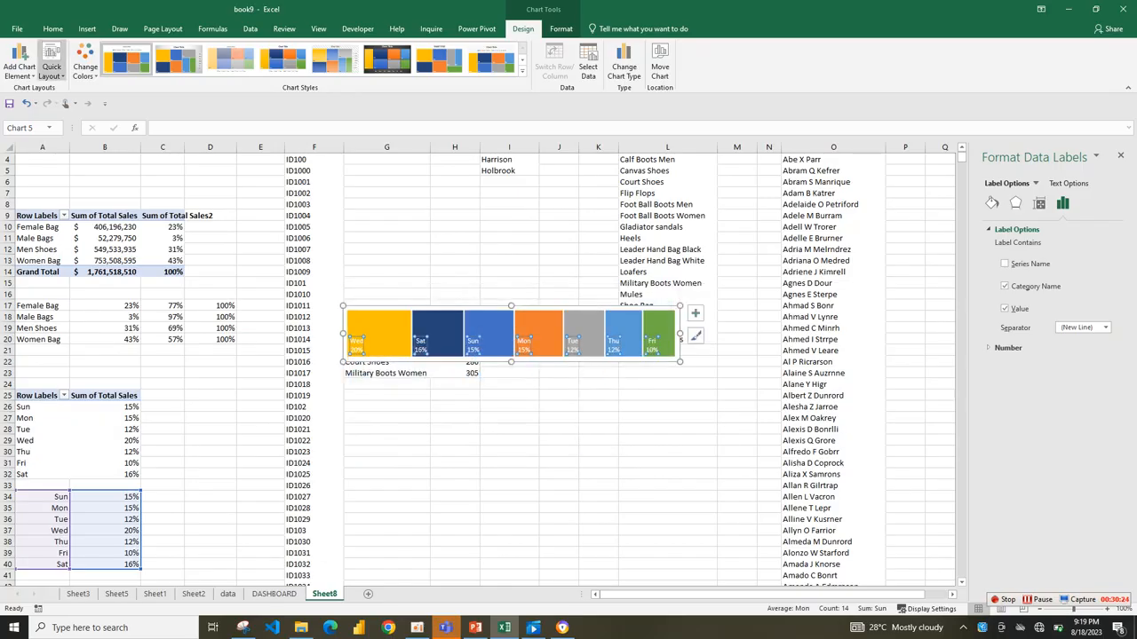
Move the treemap to the DASHBOARD sheet and fit it inside the DAILY AVG SALES card below its title.
click(490, 326)
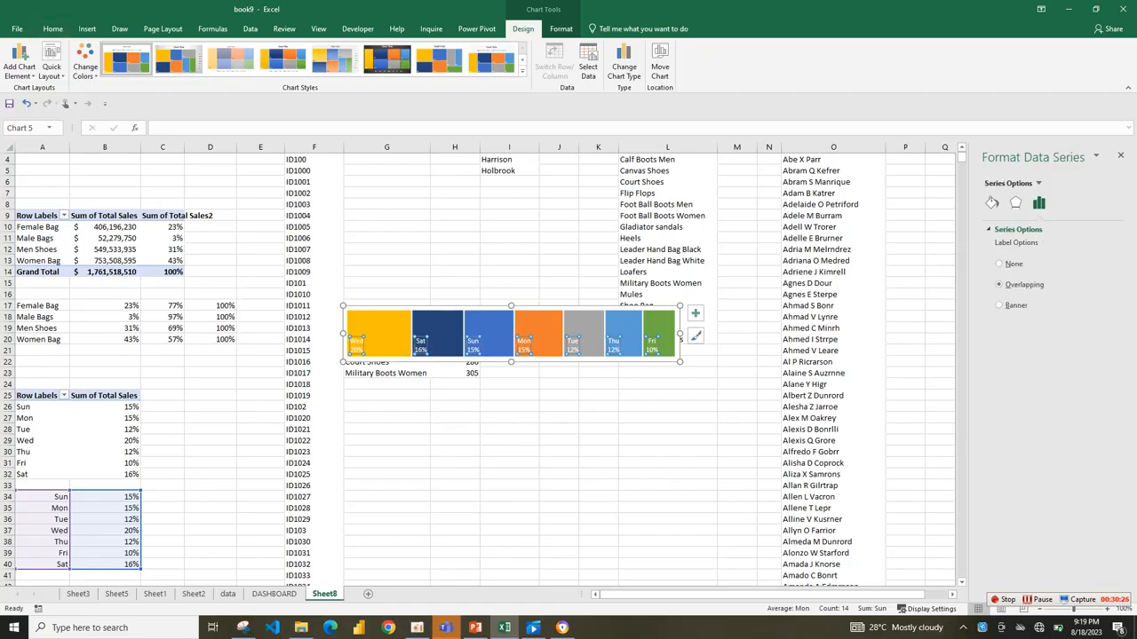
key(ctrl+x)
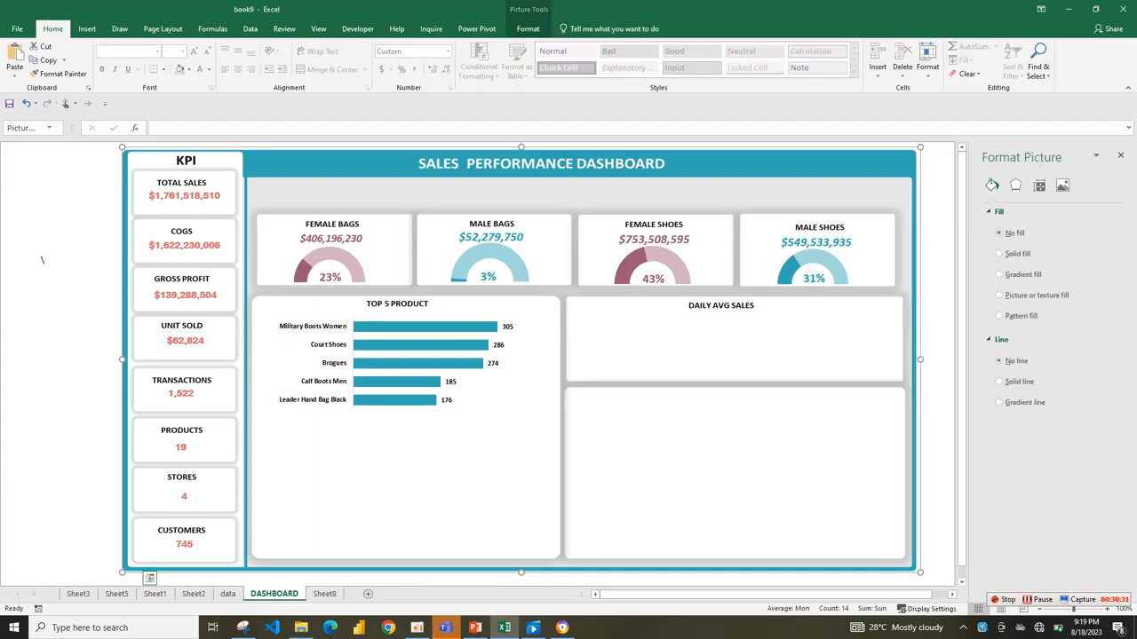
key(ctrl+v)
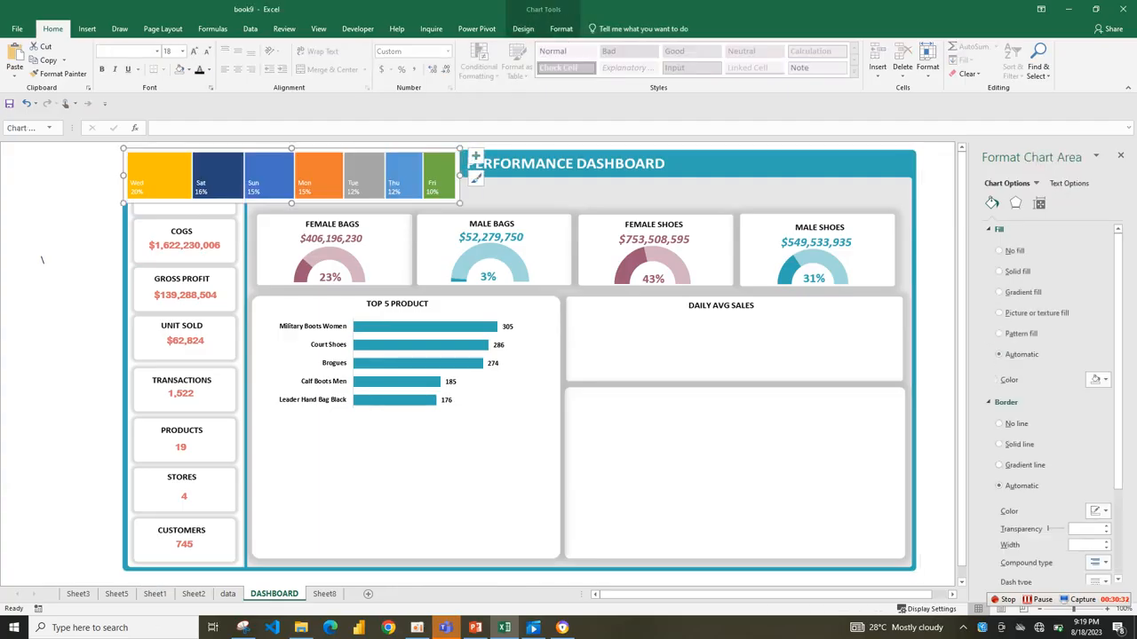
drag(355, 149, 802, 317)
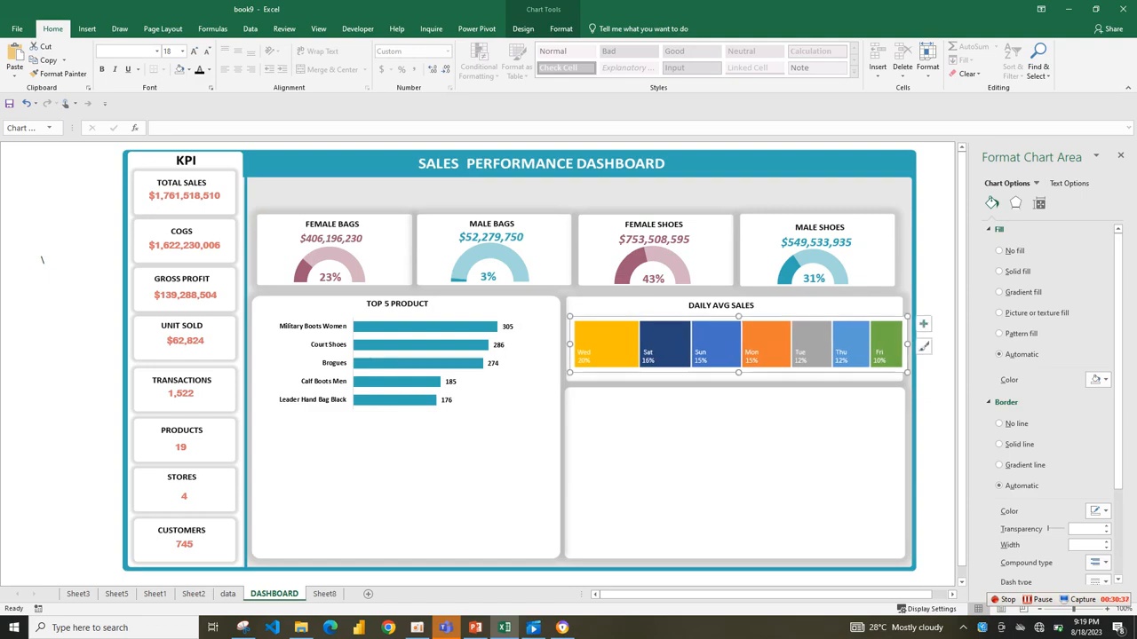
drag(907, 343, 890, 344)
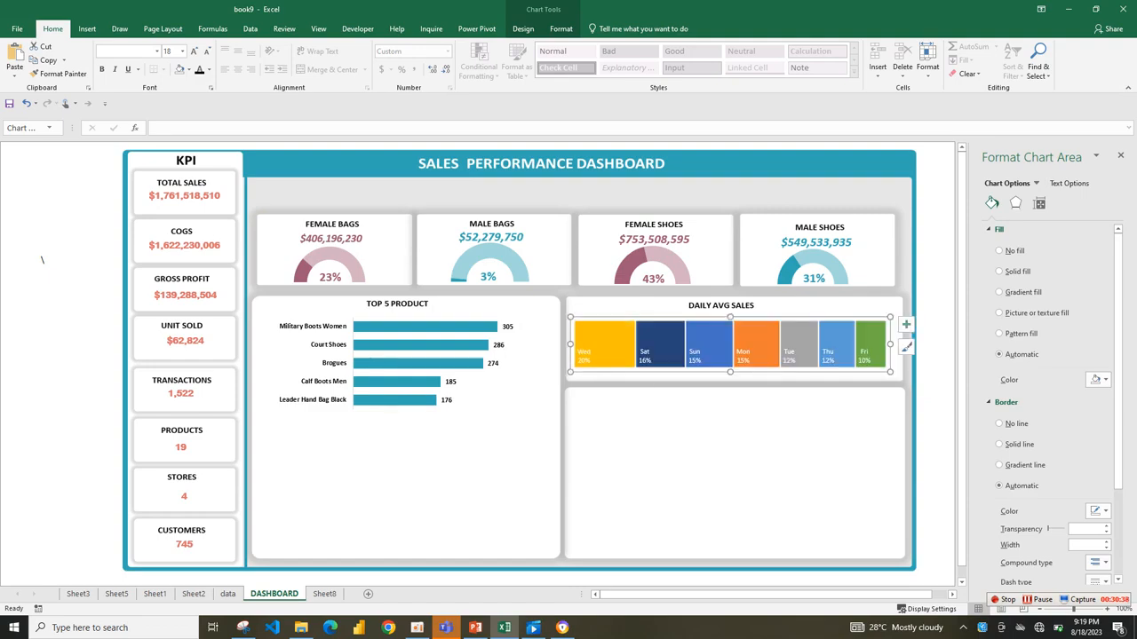
drag(570, 344, 586, 343)
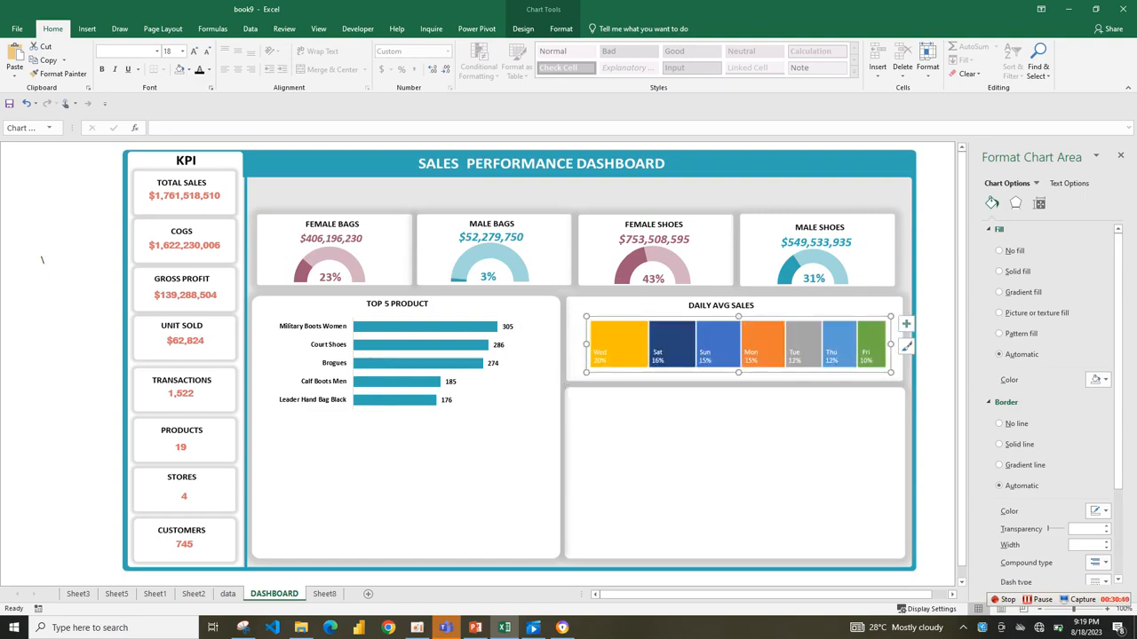
drag(799, 317, 790, 316)
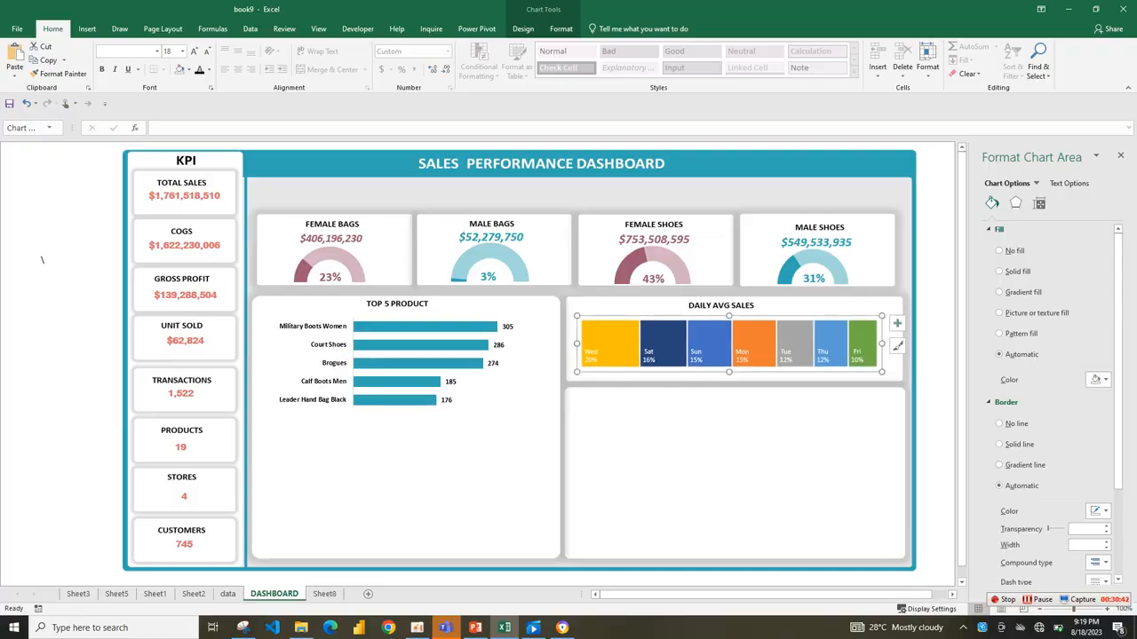
drag(882, 372, 886, 374)
Make the treemap's data labels bold and increase their font size to 11.
click(858, 358)
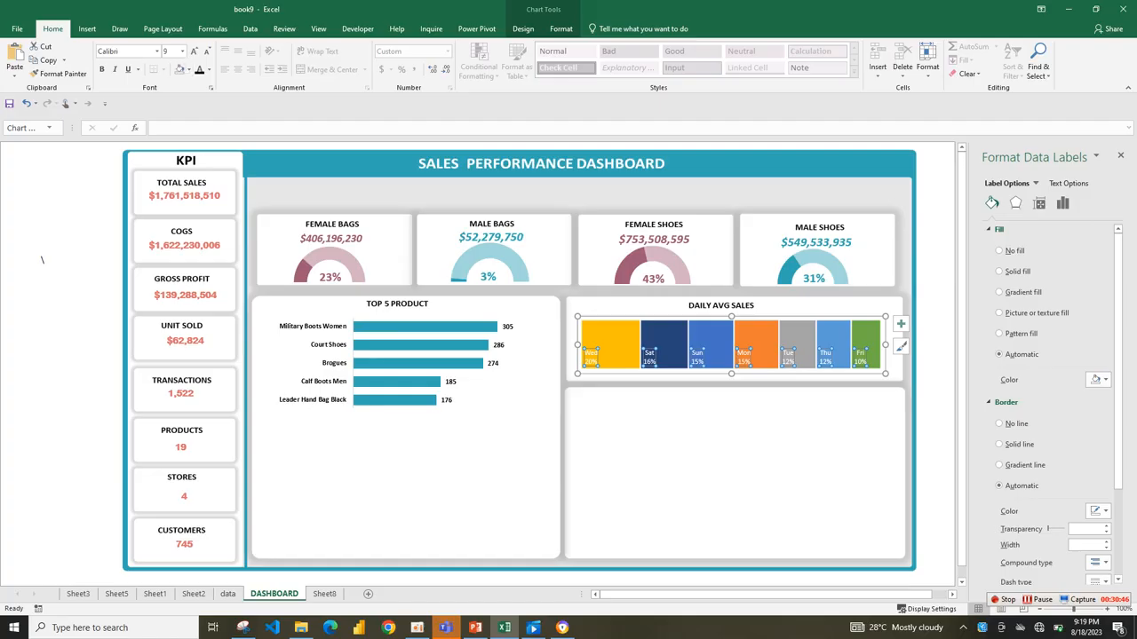
click(102, 69)
click(209, 69)
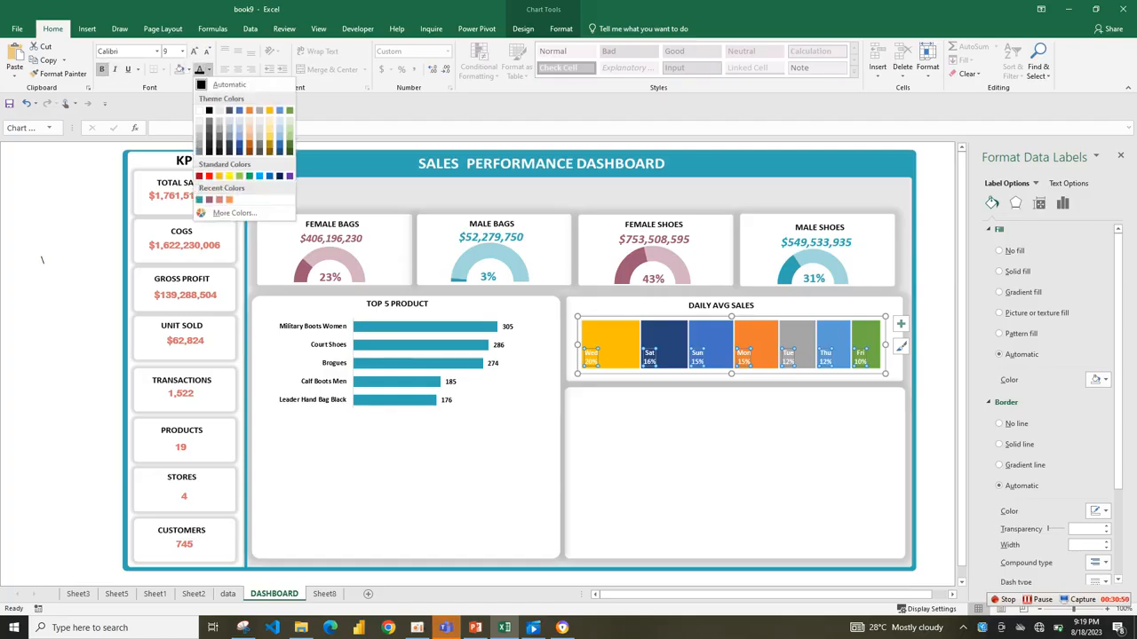
click(209, 69)
click(193, 51)
click(194, 52)
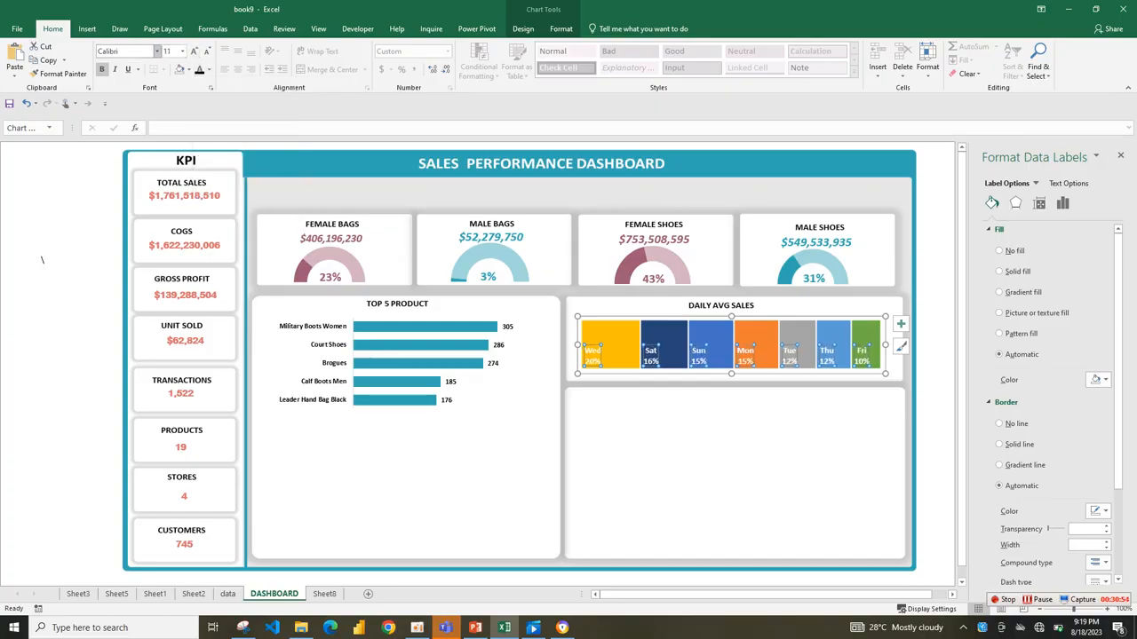
Increase the treemap's data labels to font size 14 and fill all weekday tiles with the dashboard's solid teal.
click(194, 52)
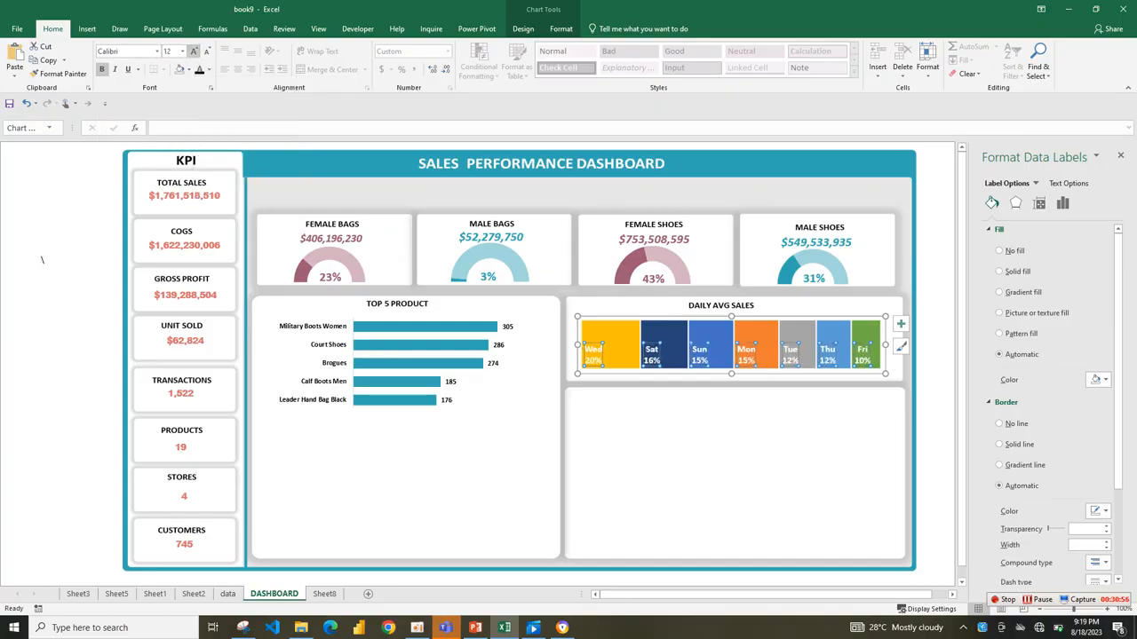
click(193, 52)
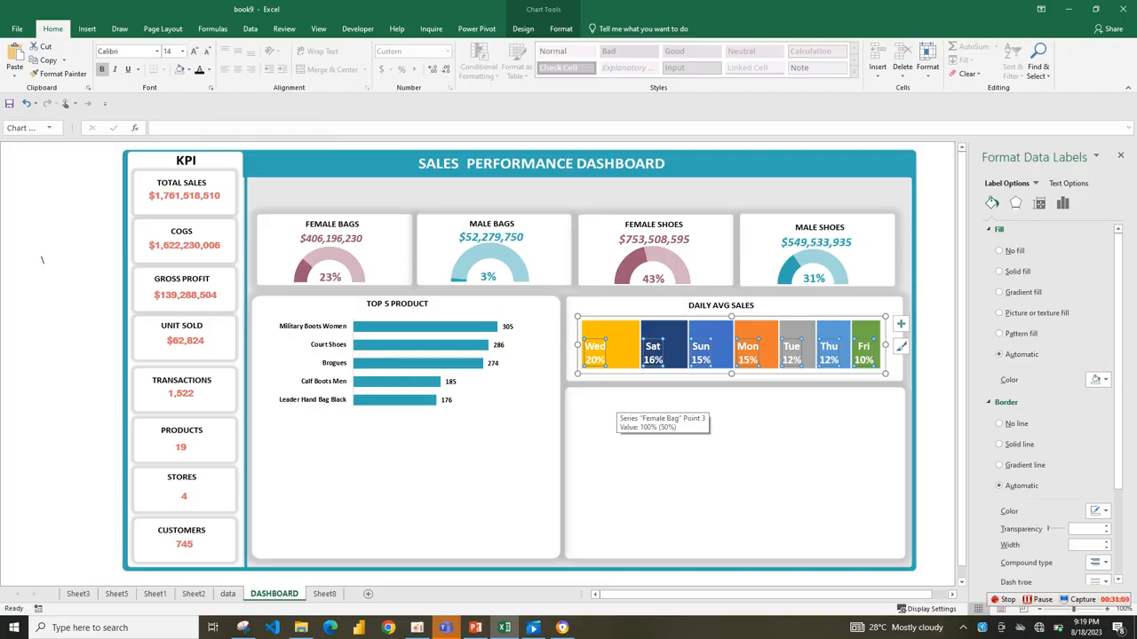
click(621, 338)
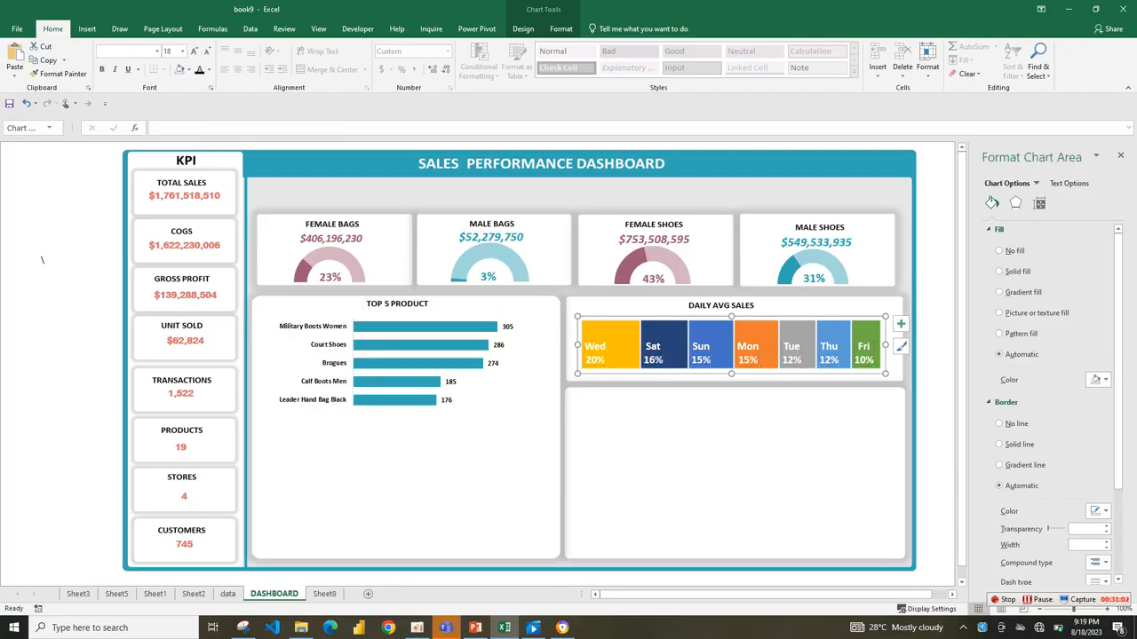
click(621, 337)
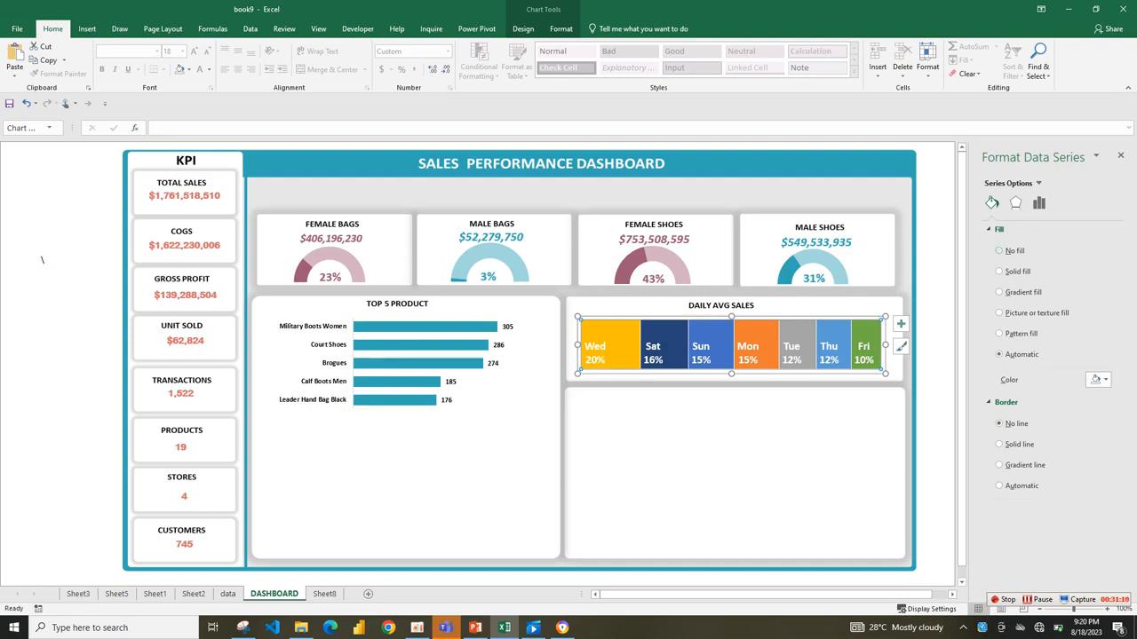
click(1097, 379)
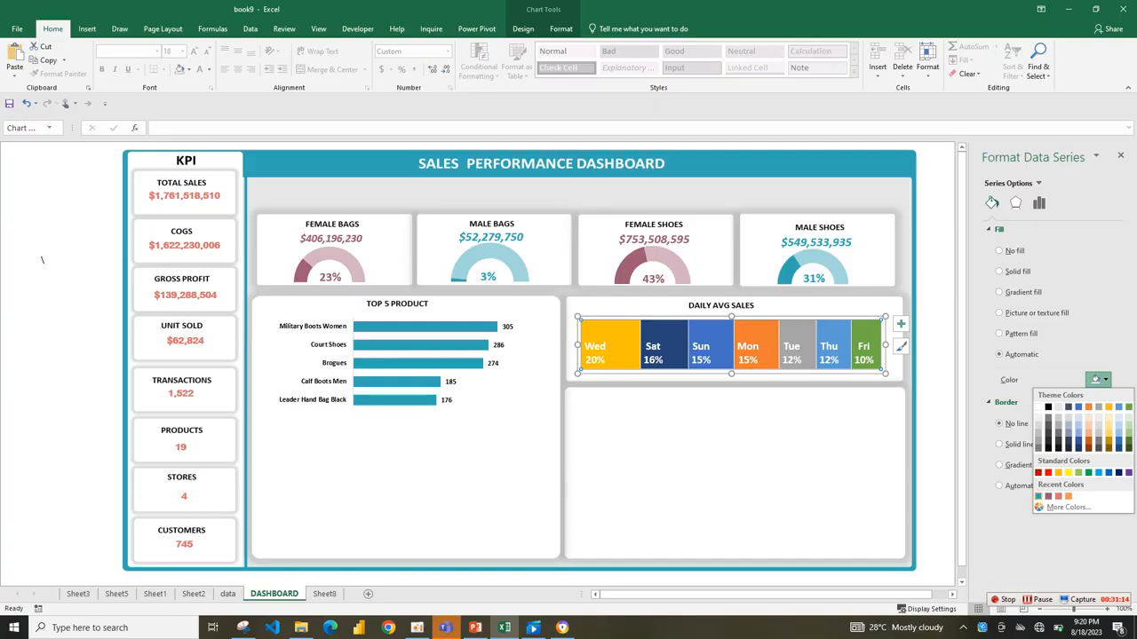
click(1038, 495)
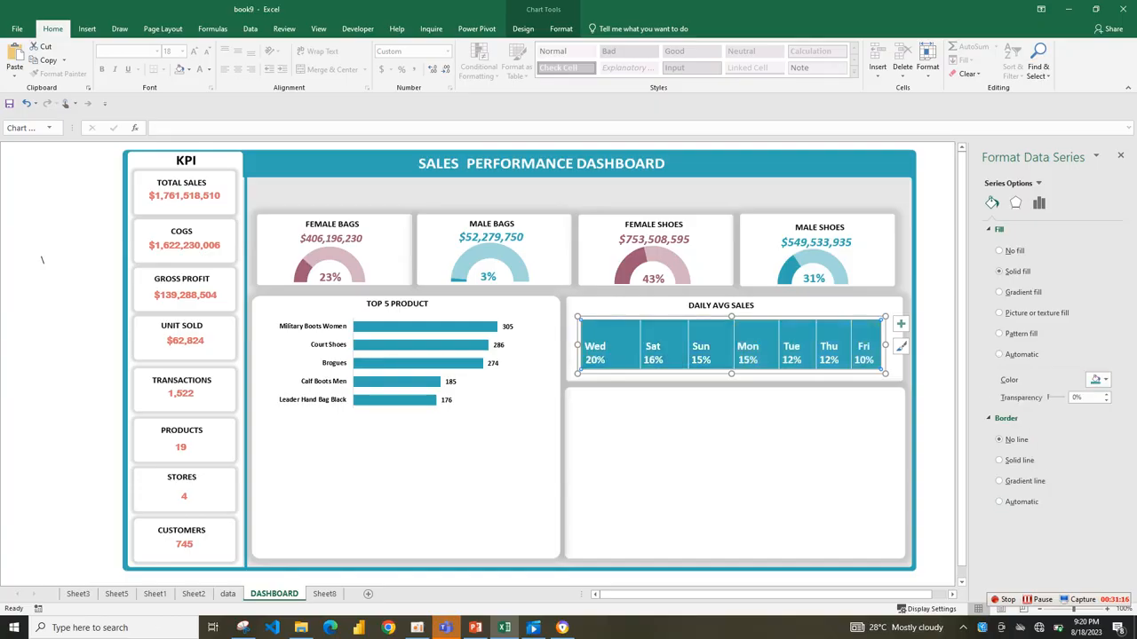
click(729, 458)
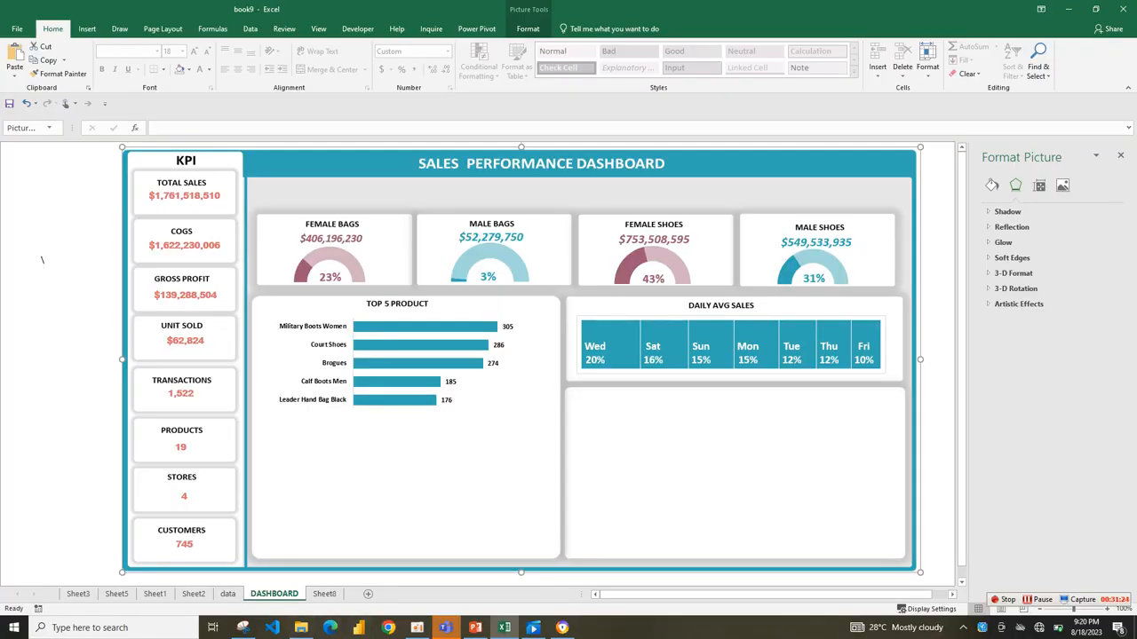
Review the finished reference dashboard on Sheet3 and switch its monthly chart to COGS.
click(193, 593)
key(ctrl+Page_Up)
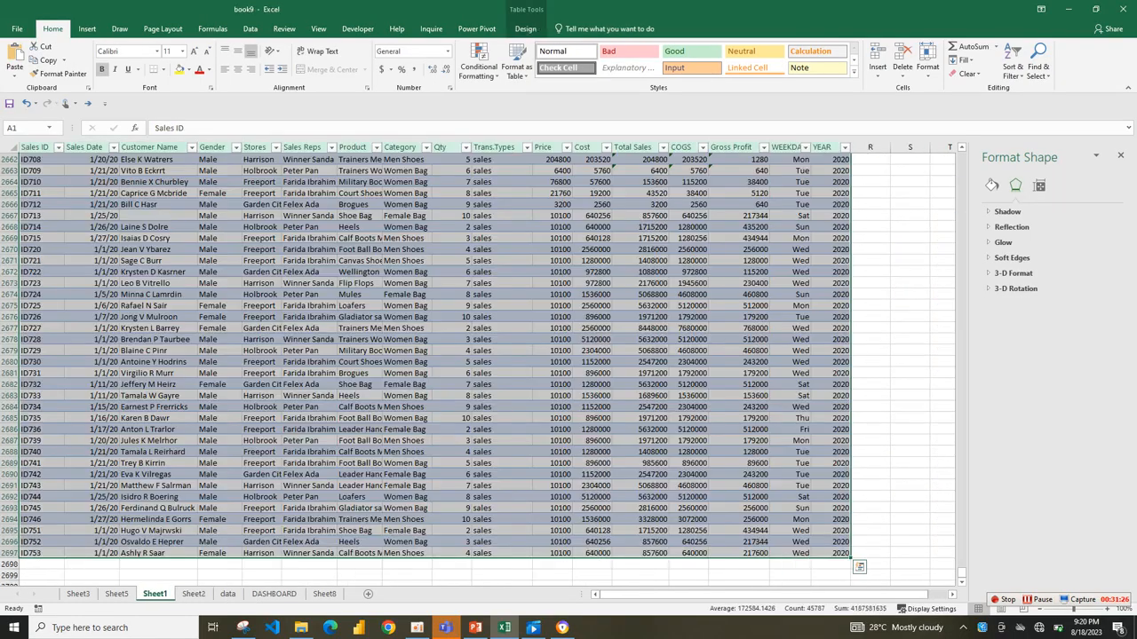
key(ctrl+Page_Up)
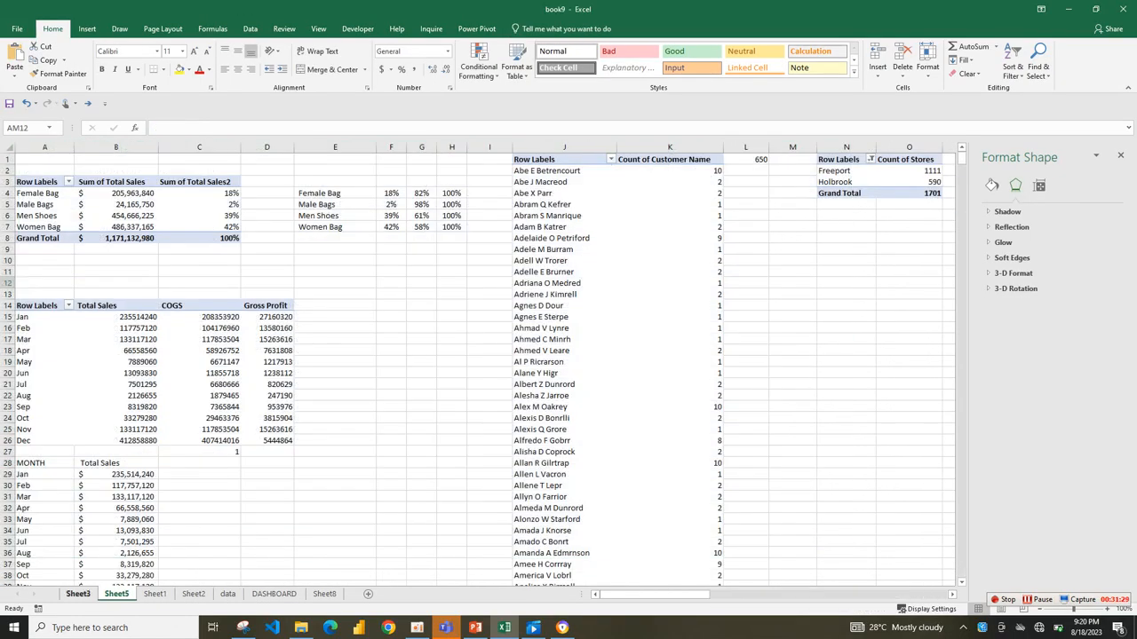
key(ctrl+Page_Up)
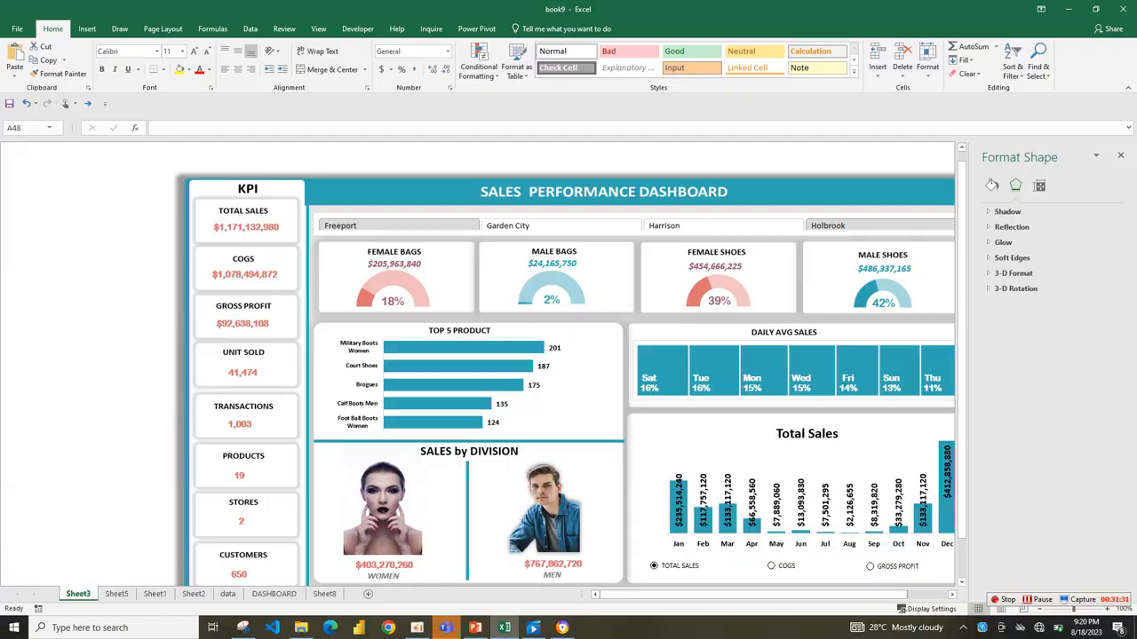
click(1120, 156)
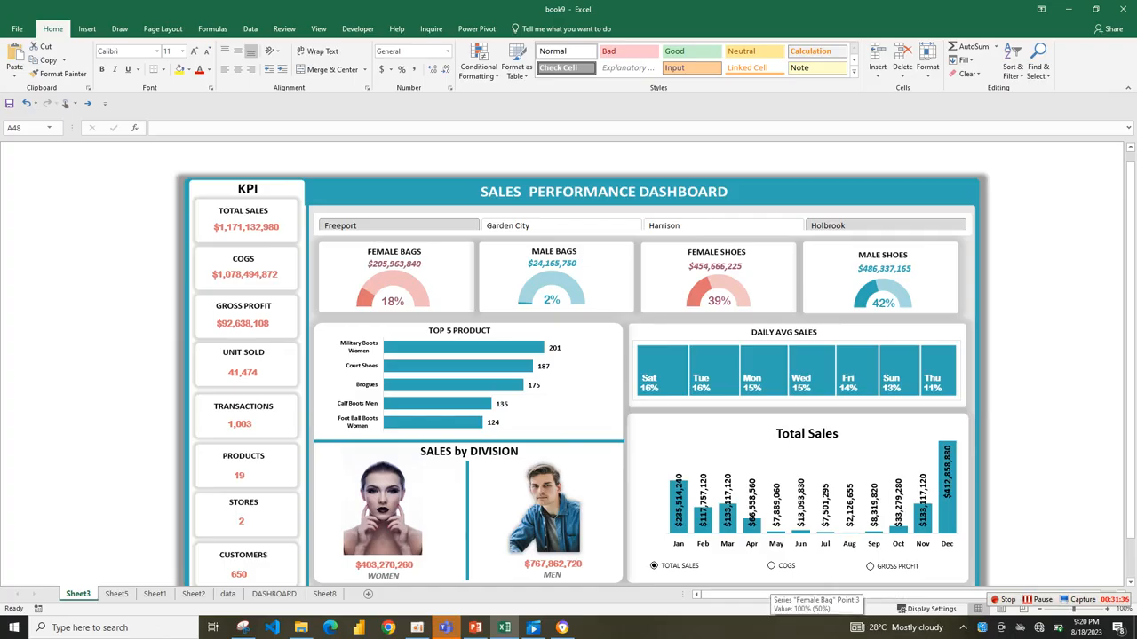
click(771, 566)
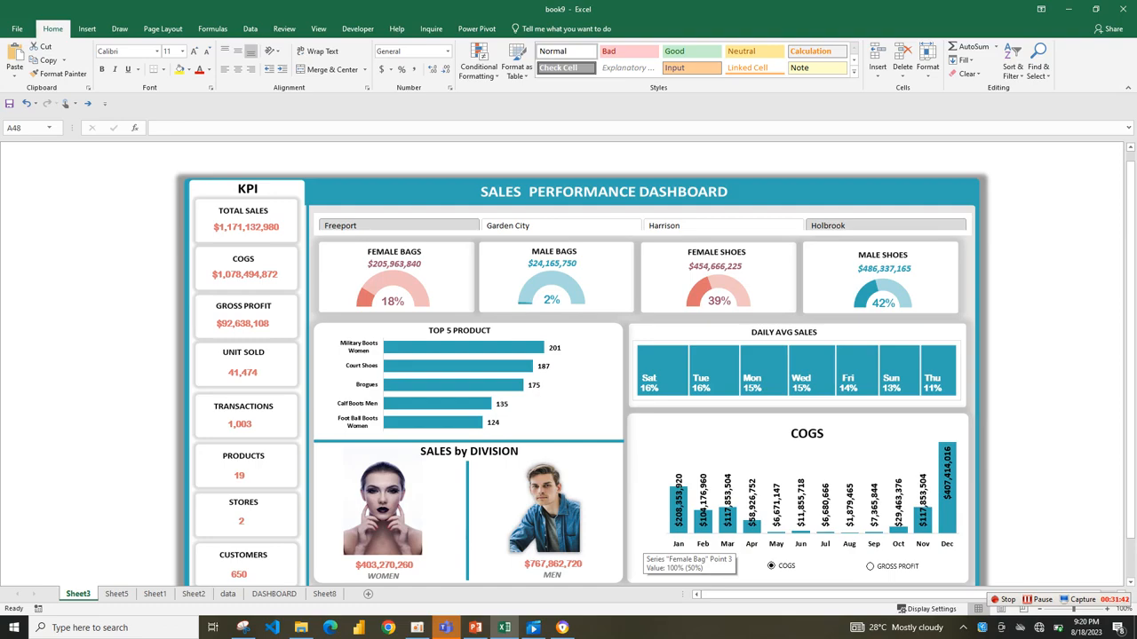
Copy the top 5 product pivot table on Sheet8 and paste the copy starting at cell G28.
click(324, 594)
click(314, 486)
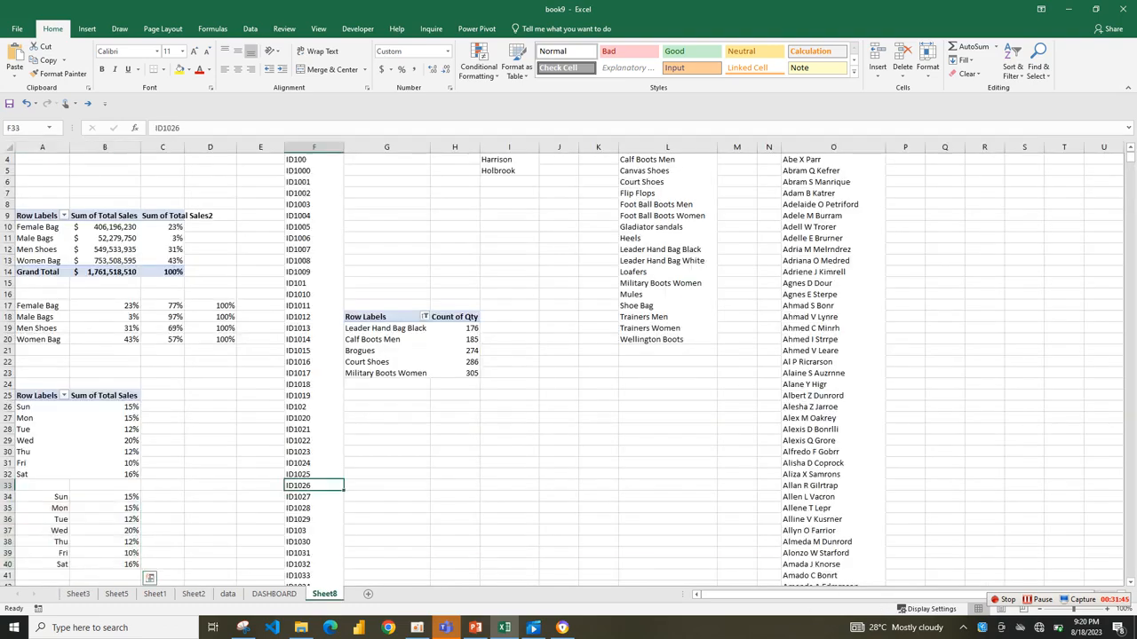
click(386, 407)
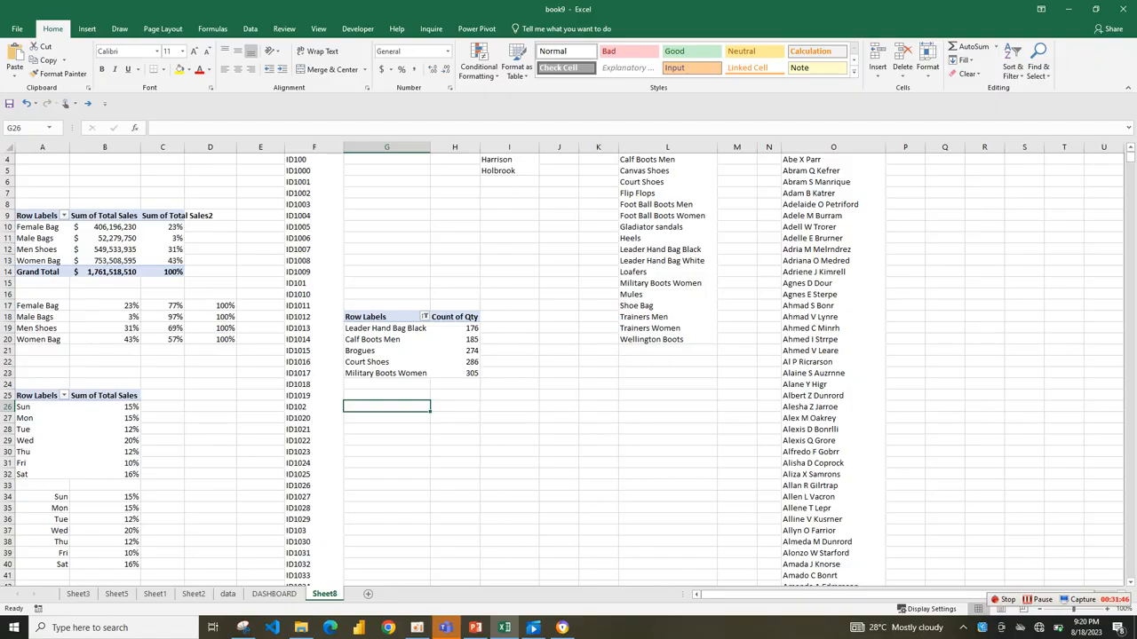
drag(382, 317, 462, 373)
key(ctrl+c)
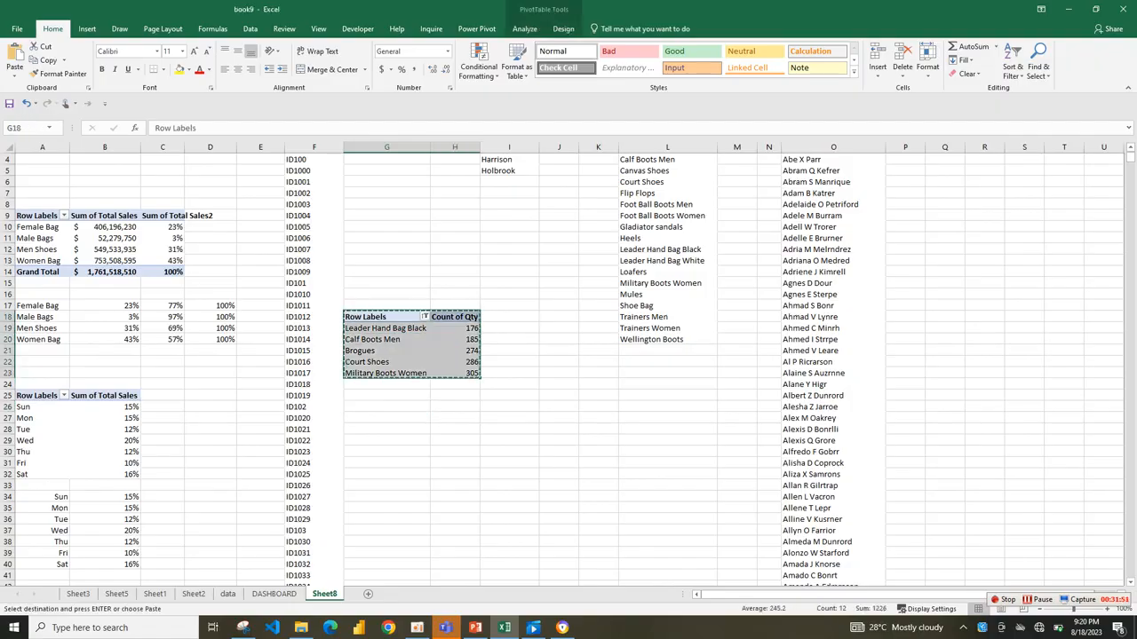
click(386, 429)
key(ctrl+v)
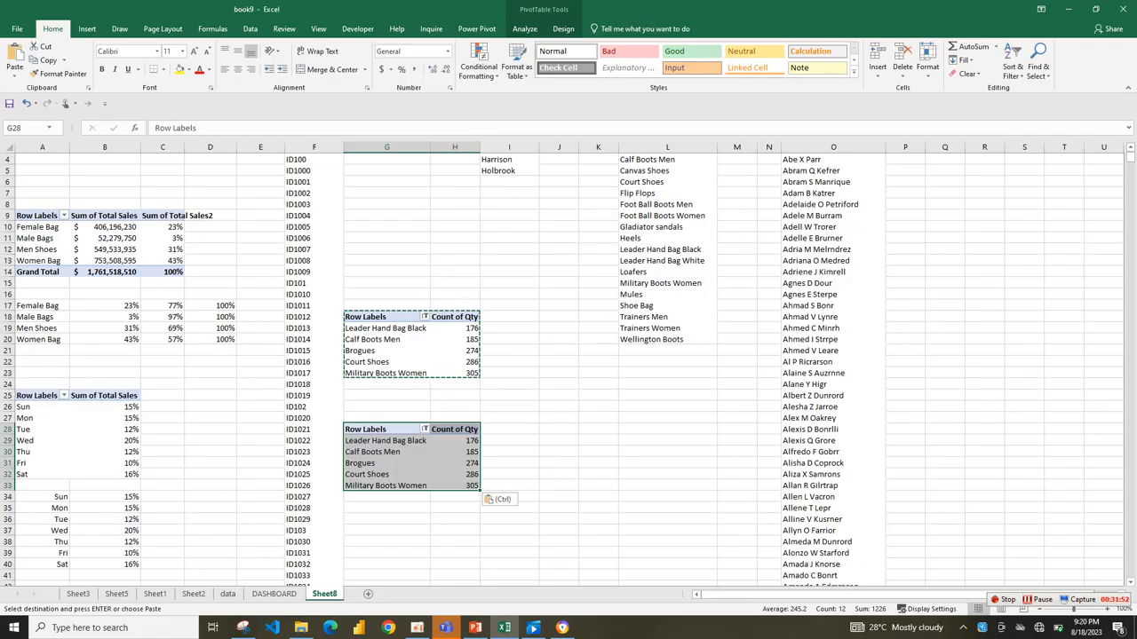
Show the field list for the pasted pivot table and remove its Product row field and Count of Qty value.
click(455, 463)
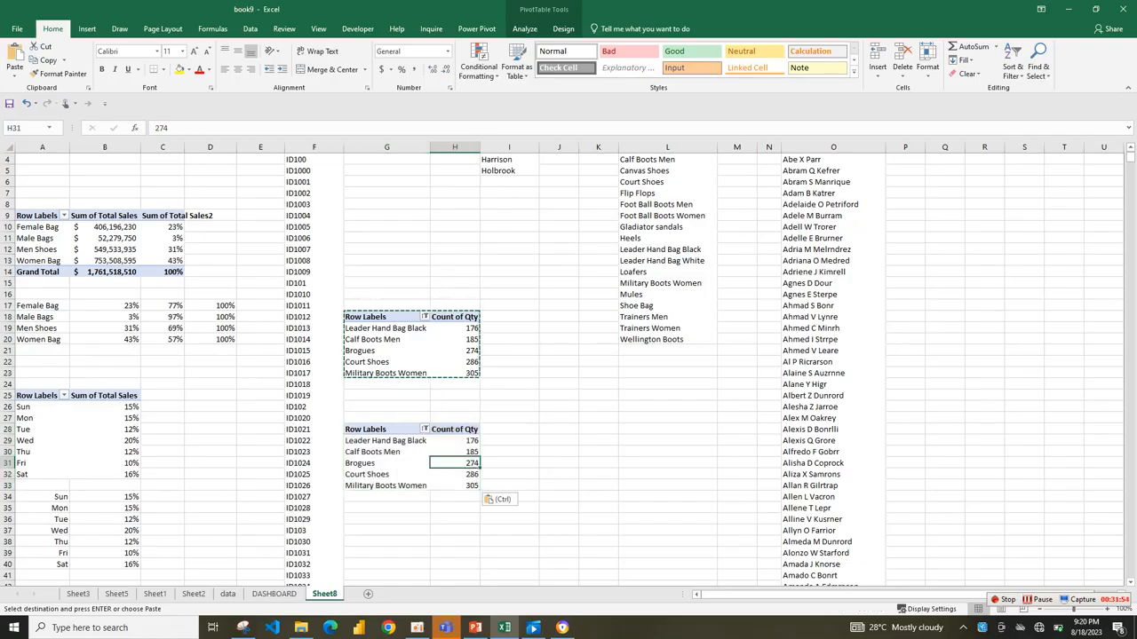
right_click(415, 462)
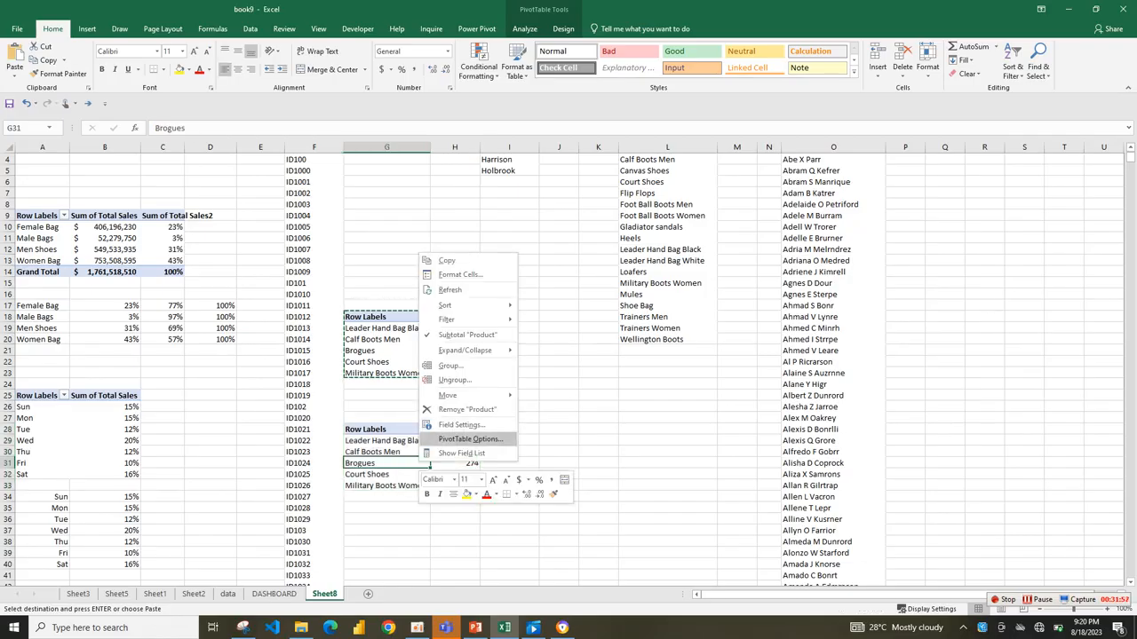
click(461, 452)
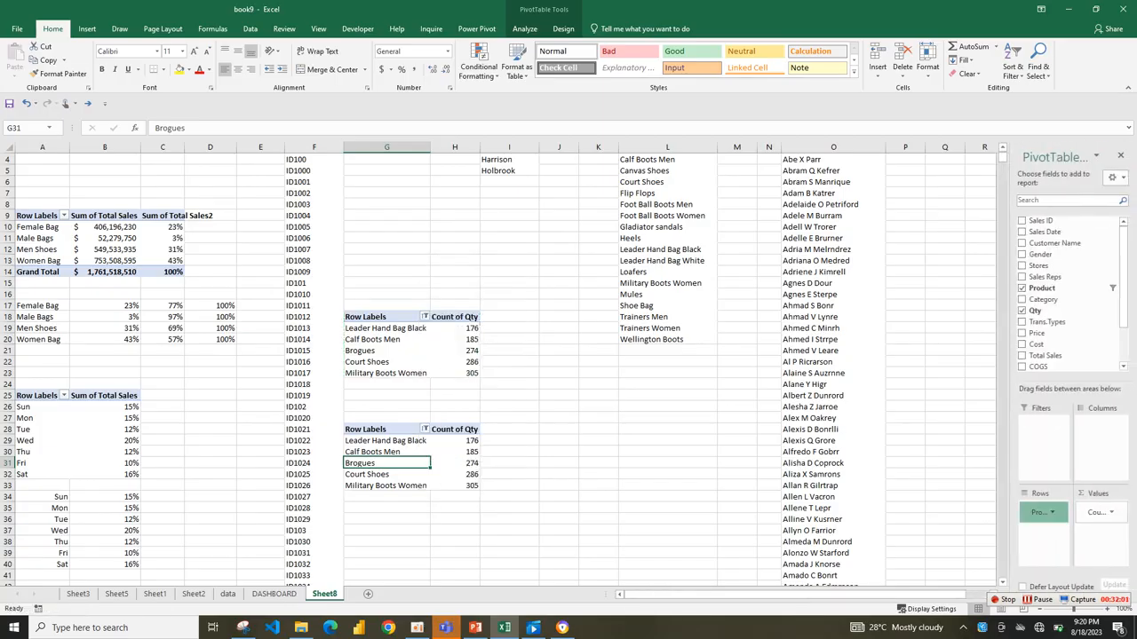
drag(1043, 512, 1056, 301)
drag(1099, 512, 1066, 284)
Add Sales Date to the pivot table's rows and remove the date field so that only Months remains.
scroll(1070, 293, down, 2)
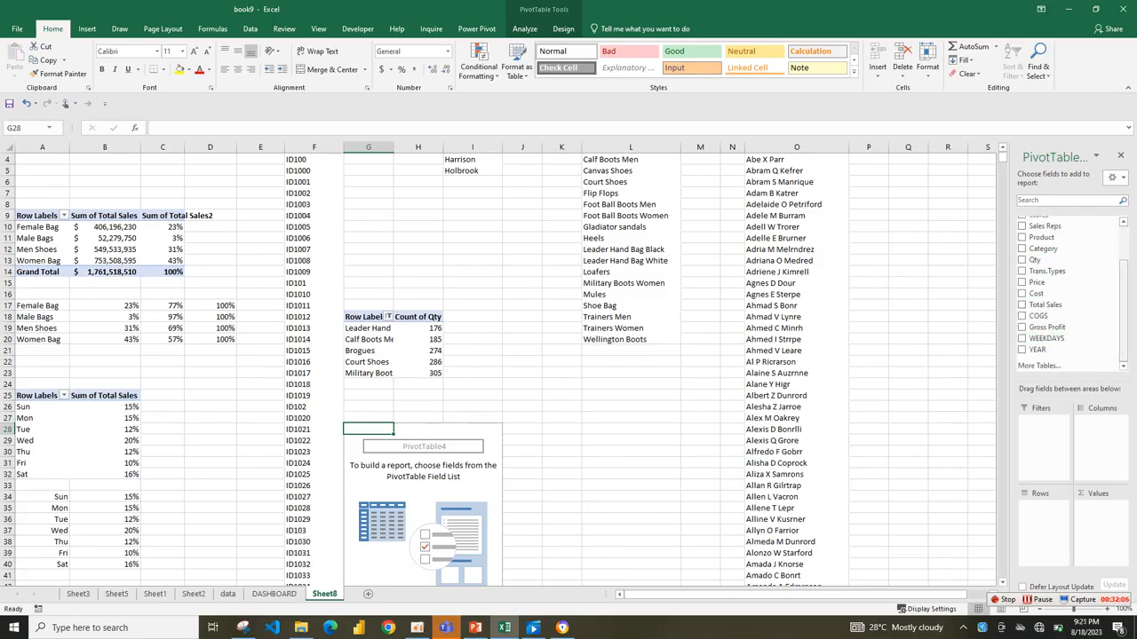
scroll(1066, 266, up, 3)
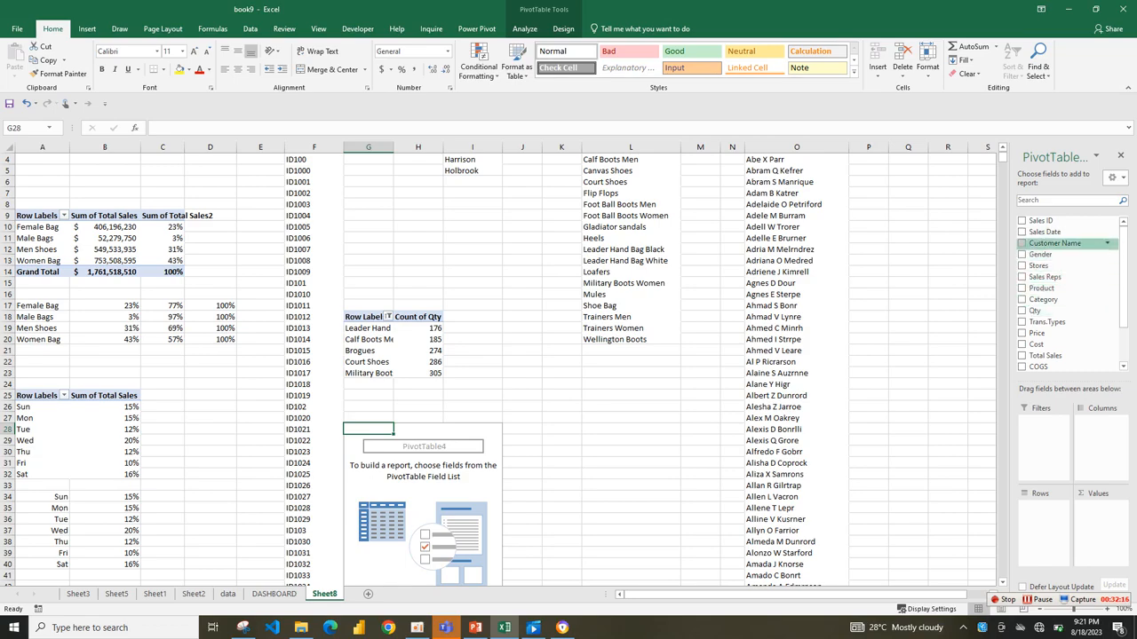
drag(1045, 232, 1044, 528)
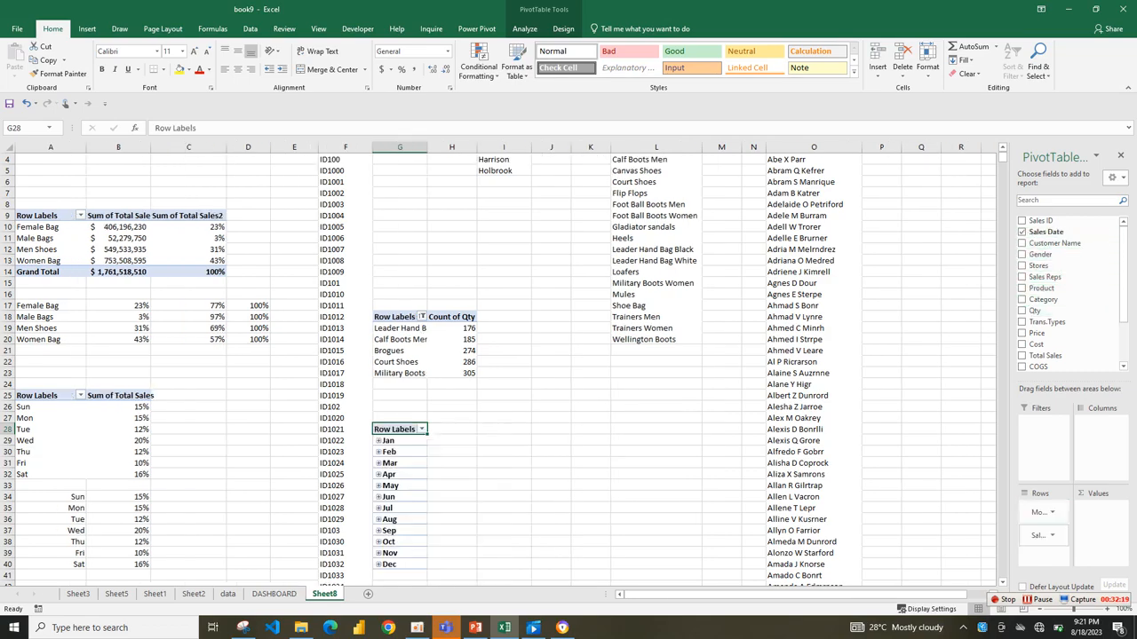
drag(1035, 535, 1046, 346)
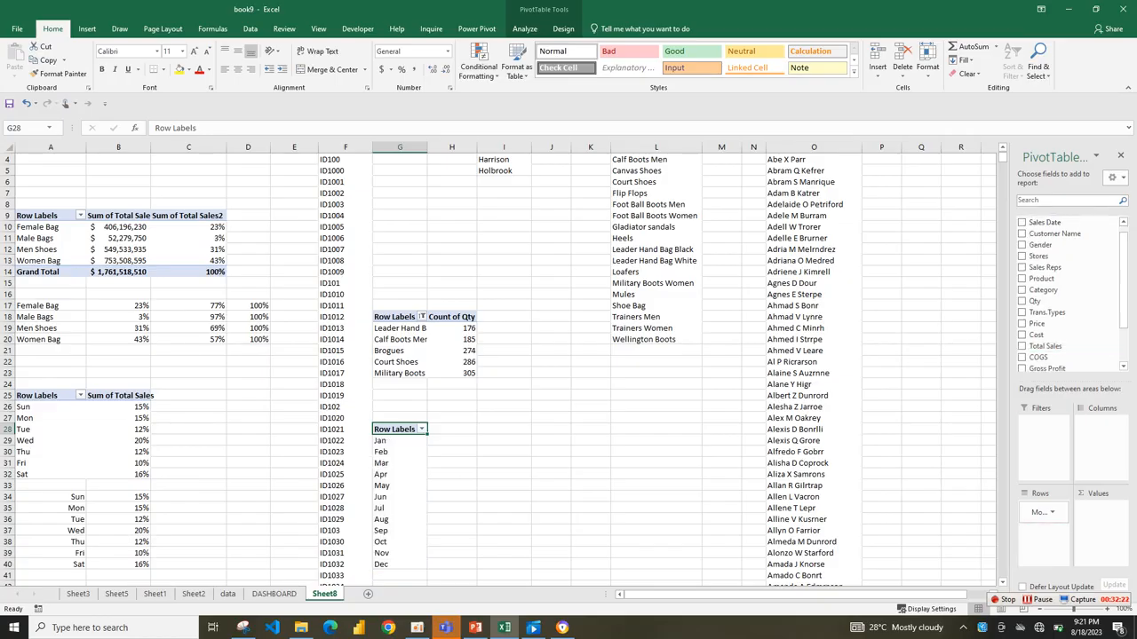
Add Total Sales, COGS and Gross Profit as summed values in the monthly pivot table.
scroll(1043, 306, down, 1)
scroll(1046, 294, down, 1)
drag(1045, 294, 1099, 524)
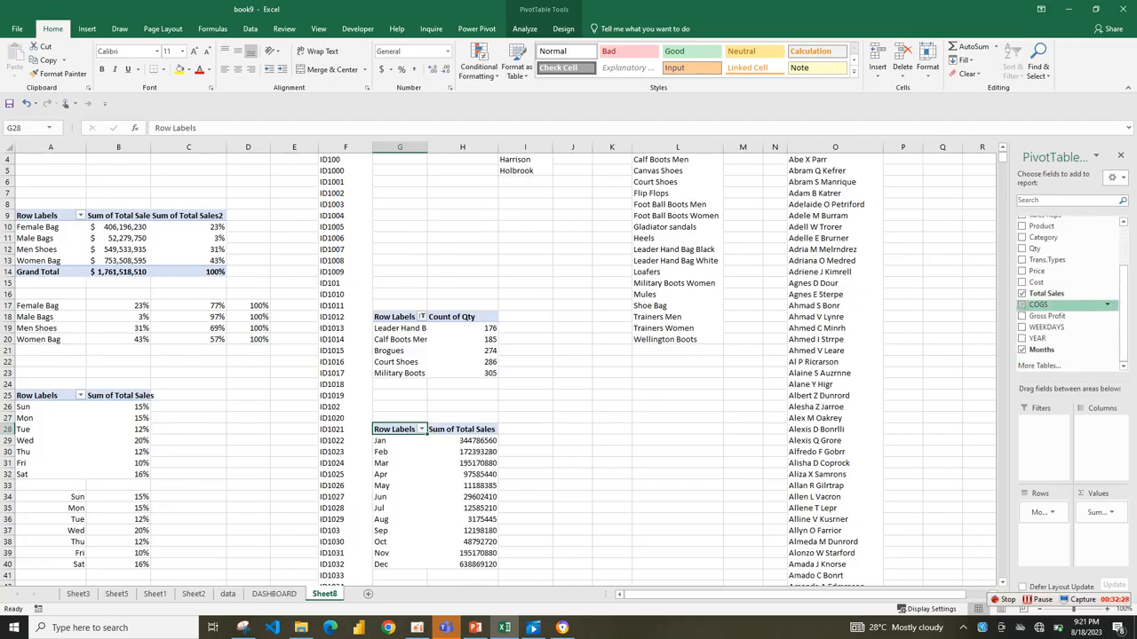
click(1021, 305)
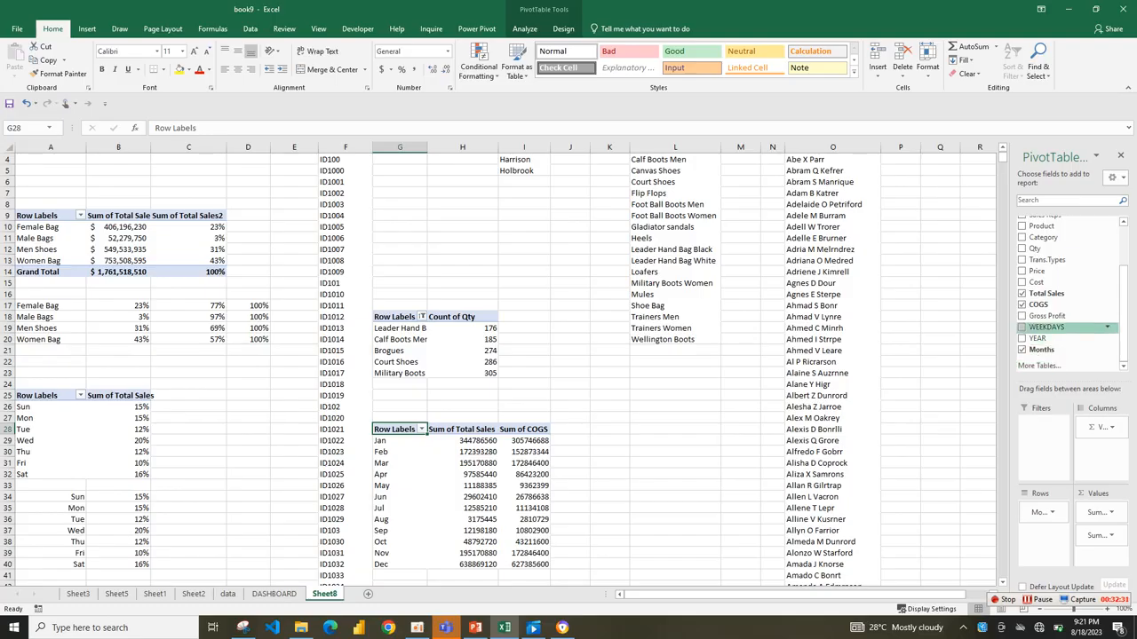
click(1021, 315)
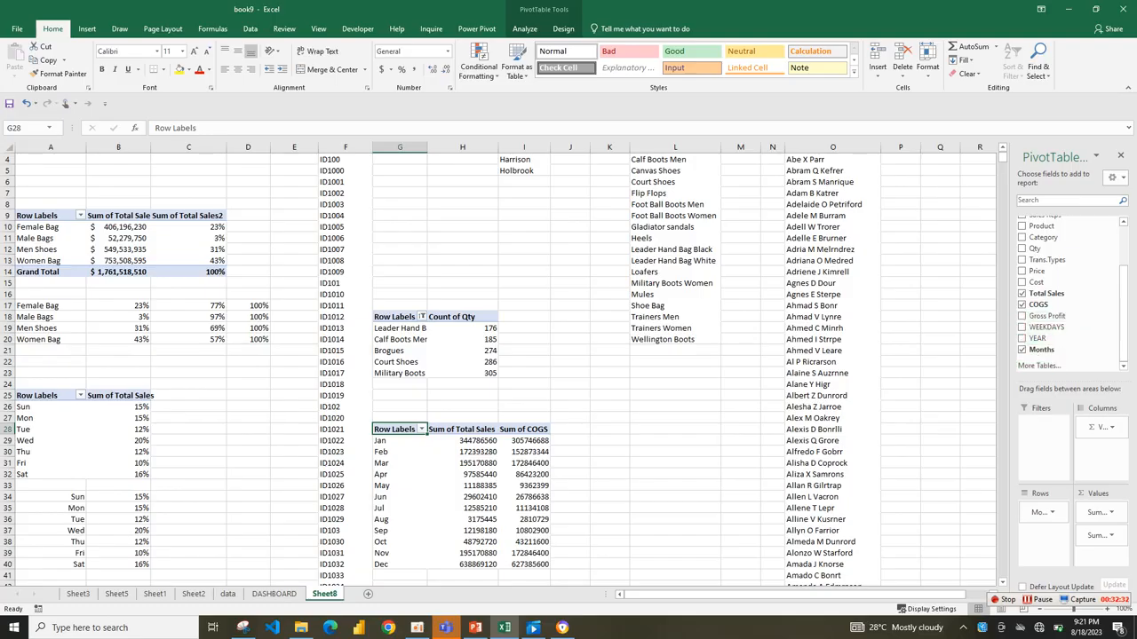
Link cell K29 to the first month with =G29 and fill the formula down to K40 for December.
drag(478, 441, 602, 564)
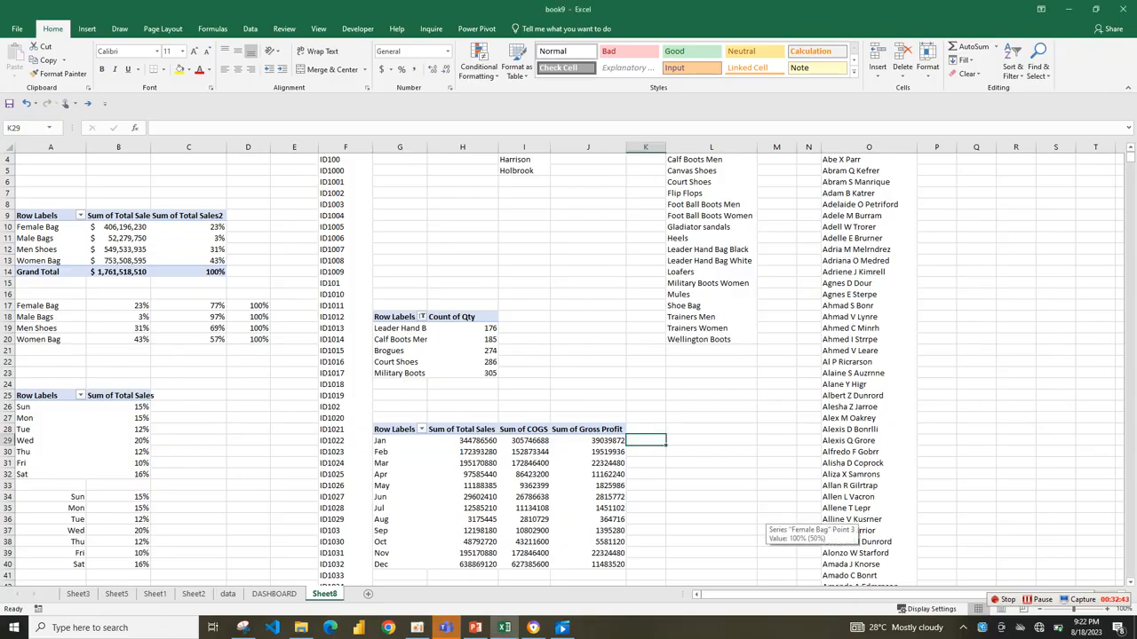
text(=)
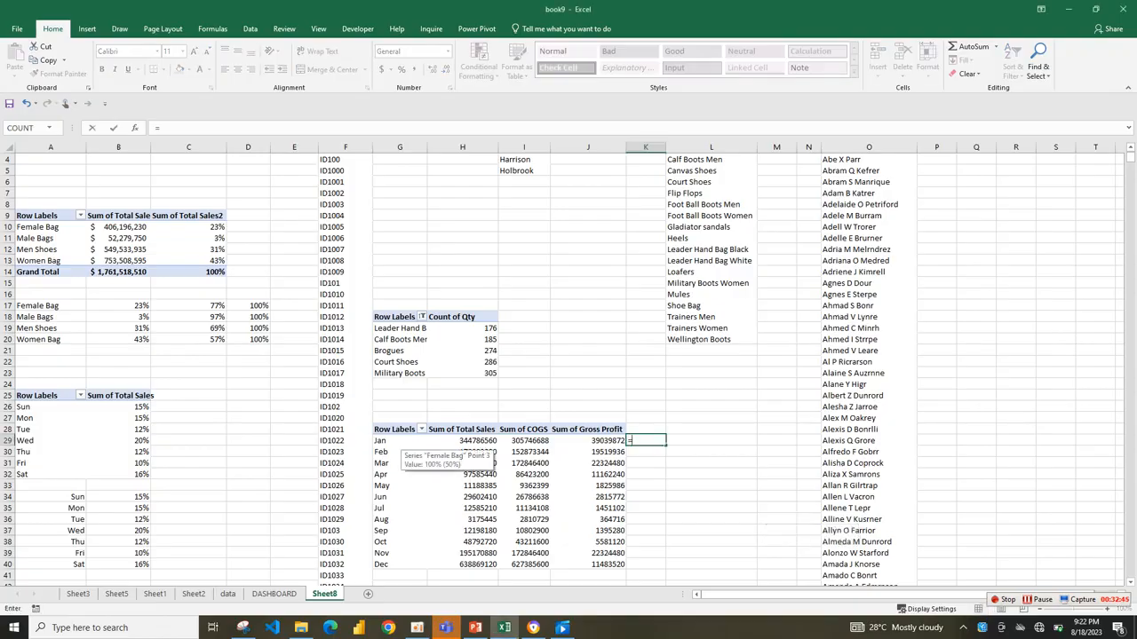
click(381, 440)
key(Return)
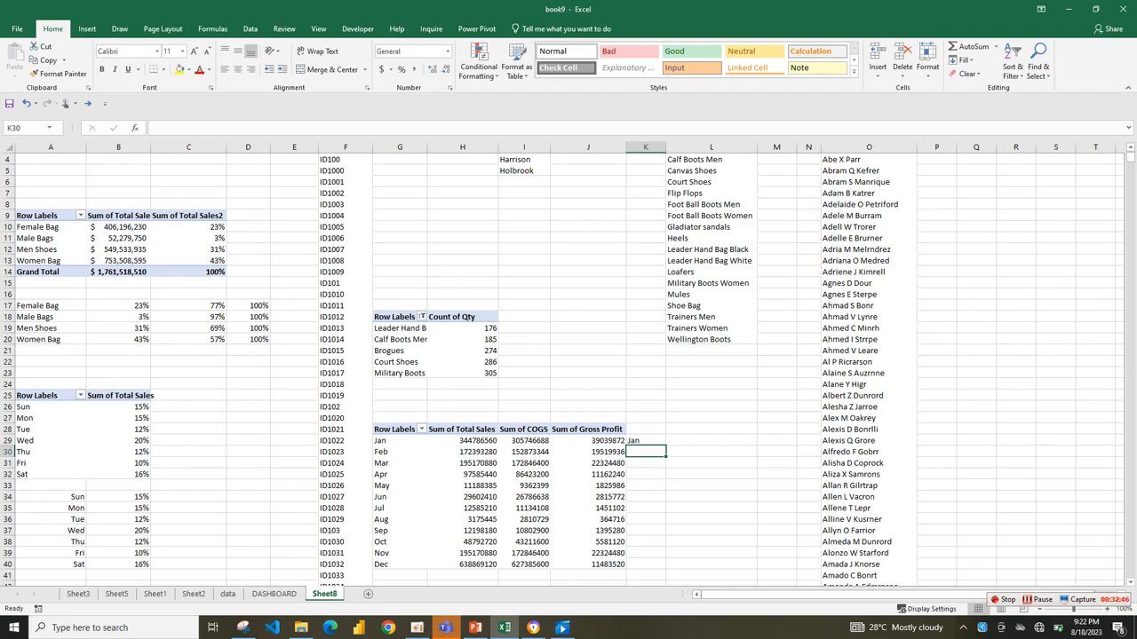
click(646, 441)
drag(665, 445, 667, 569)
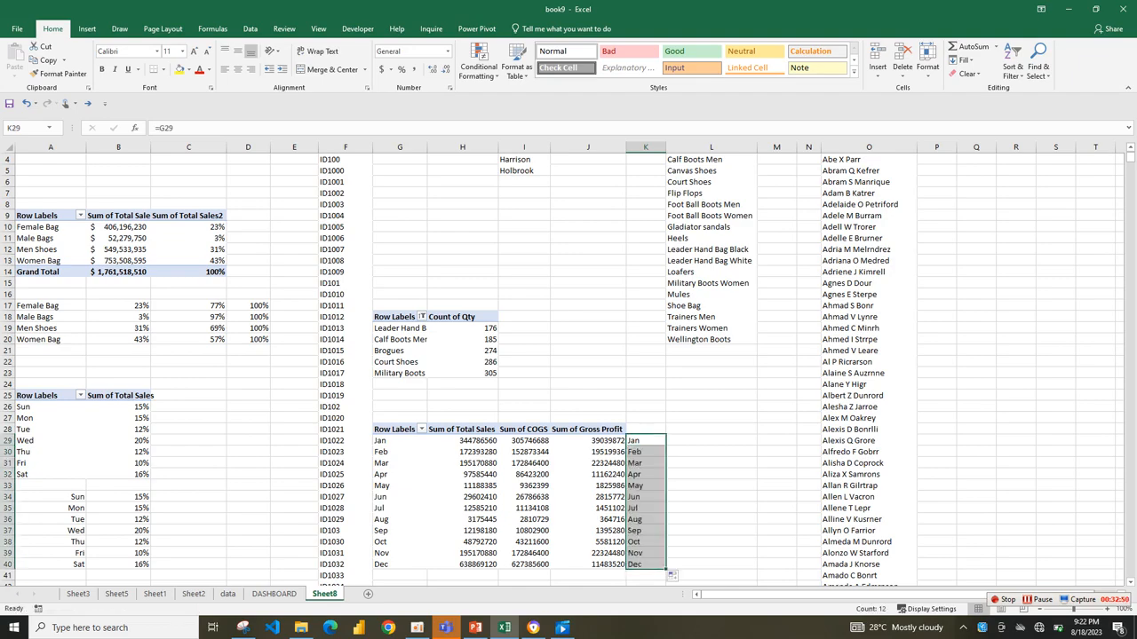
click(710, 452)
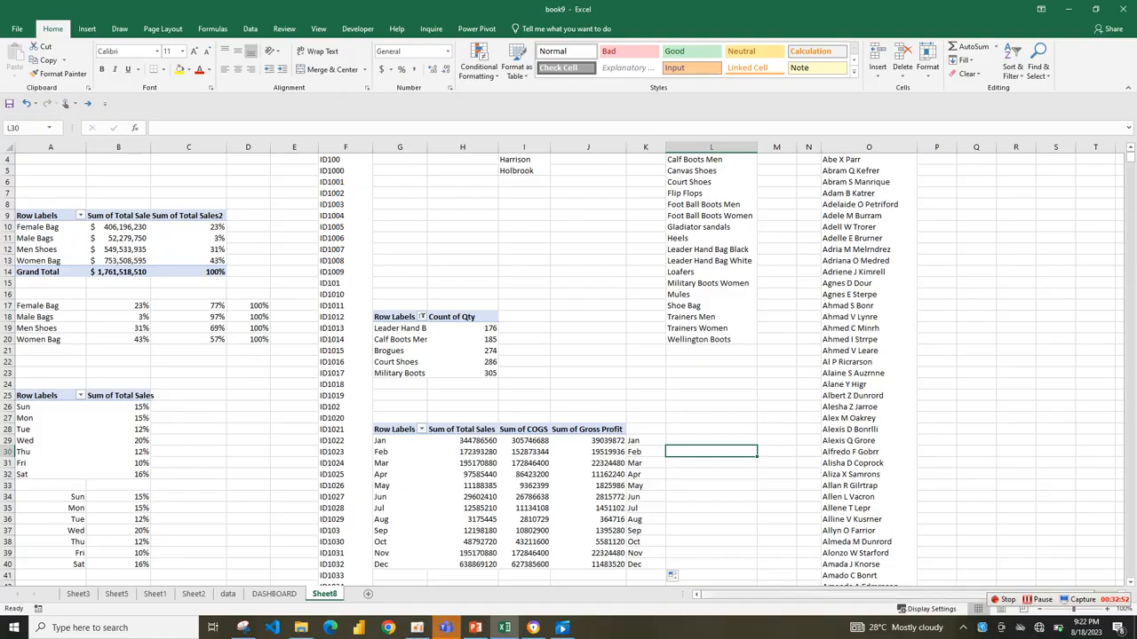
click(1038, 600)
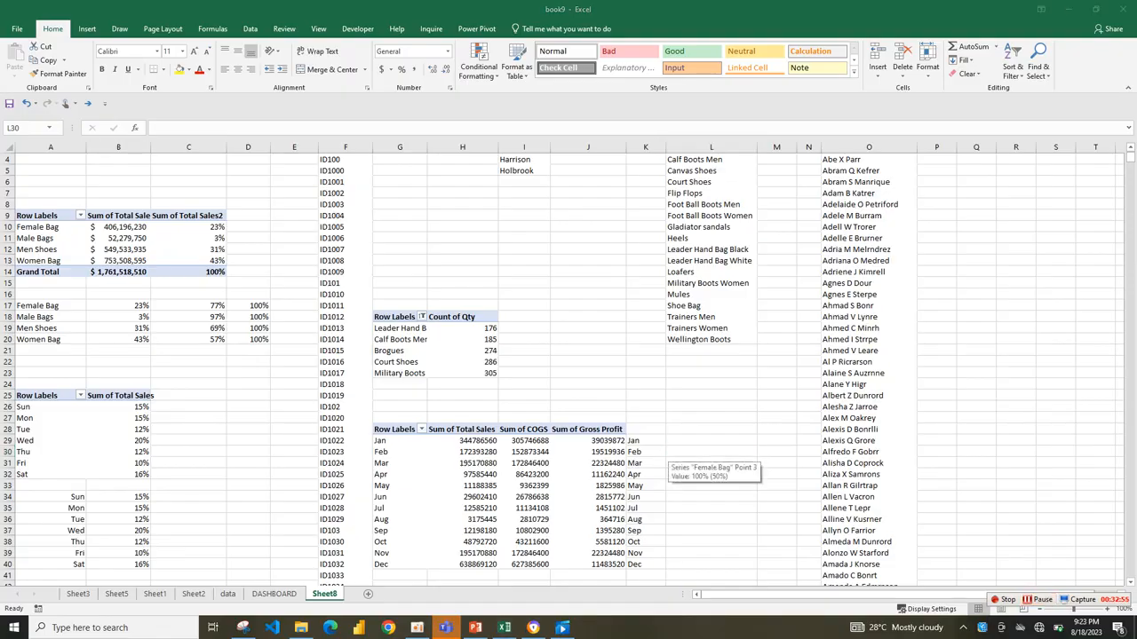
Draw a rectangle about 3.22" wide and 0.33" high below the TOP 5 PRODUCT chart on the DASHBOARD sheet.
click(273, 594)
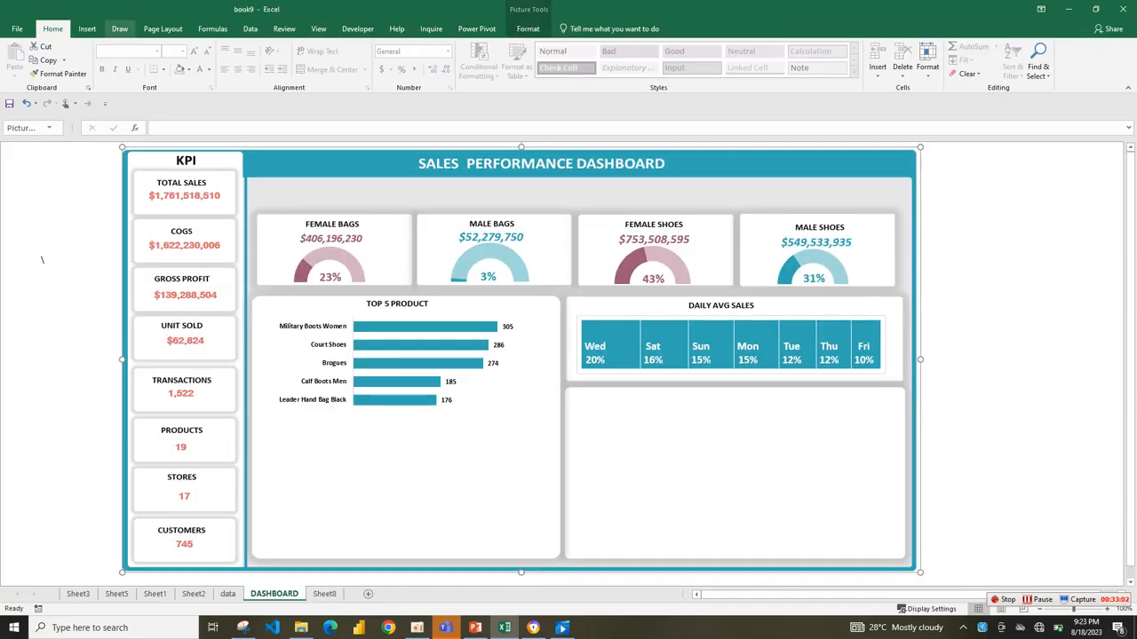
click(87, 28)
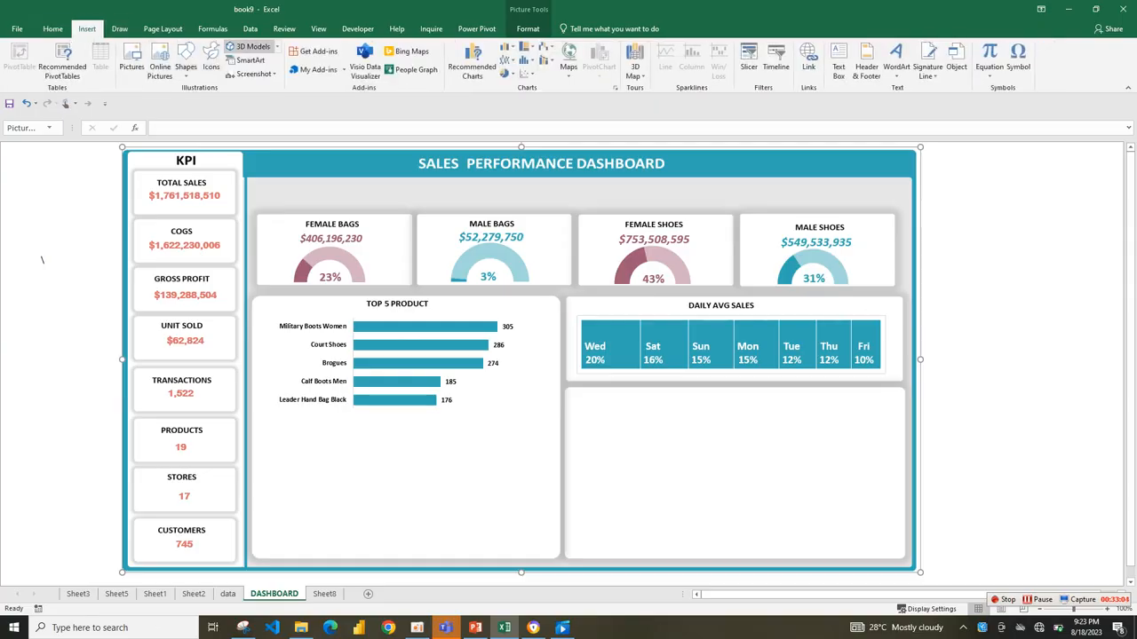
click(186, 64)
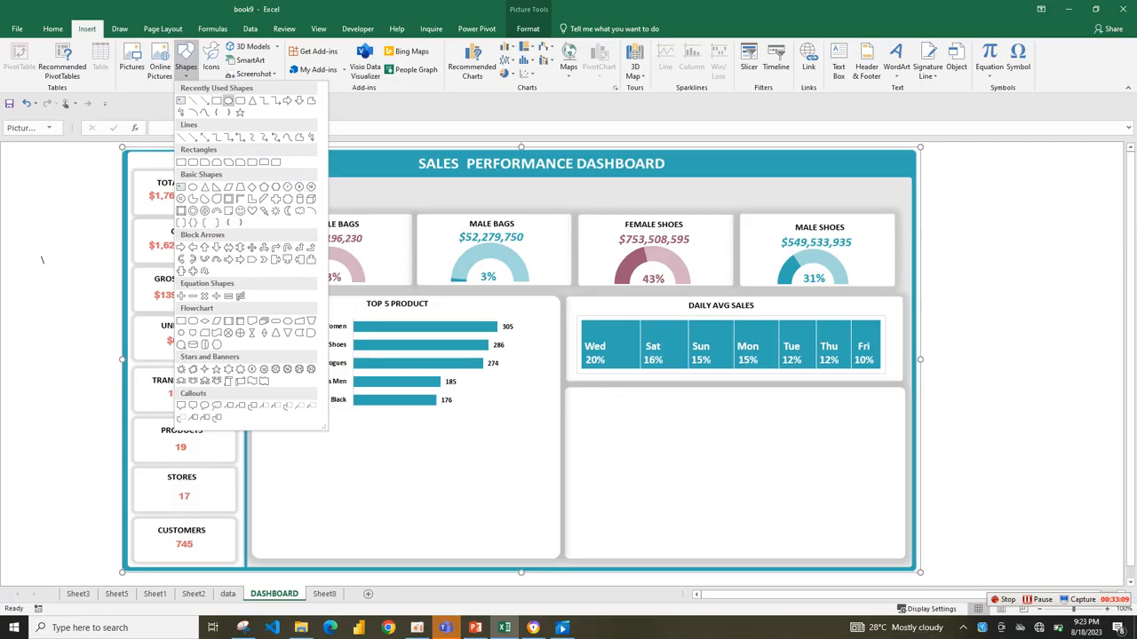
click(215, 100)
drag(334, 445, 519, 467)
Fill the new rectangle with light grey and remove its outline.
click(418, 47)
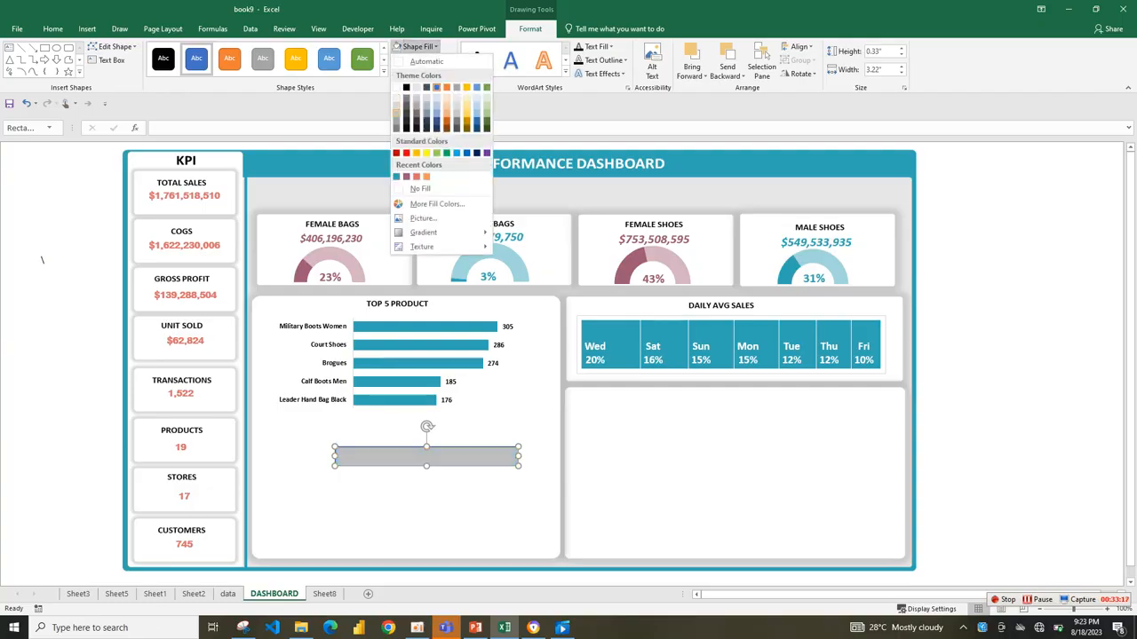
click(397, 96)
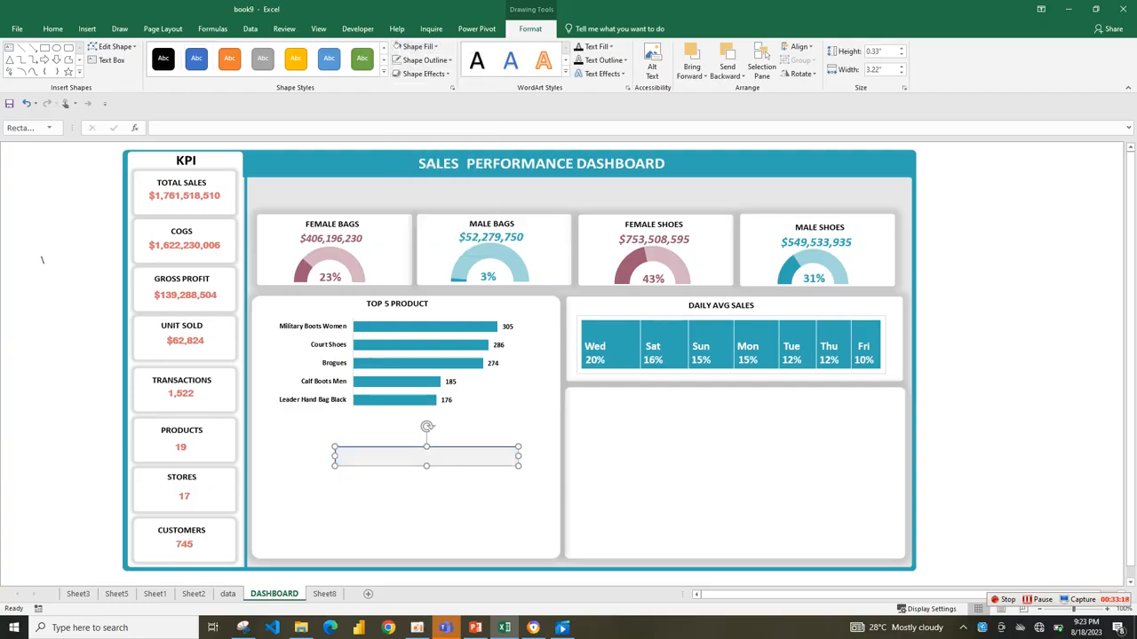
click(425, 59)
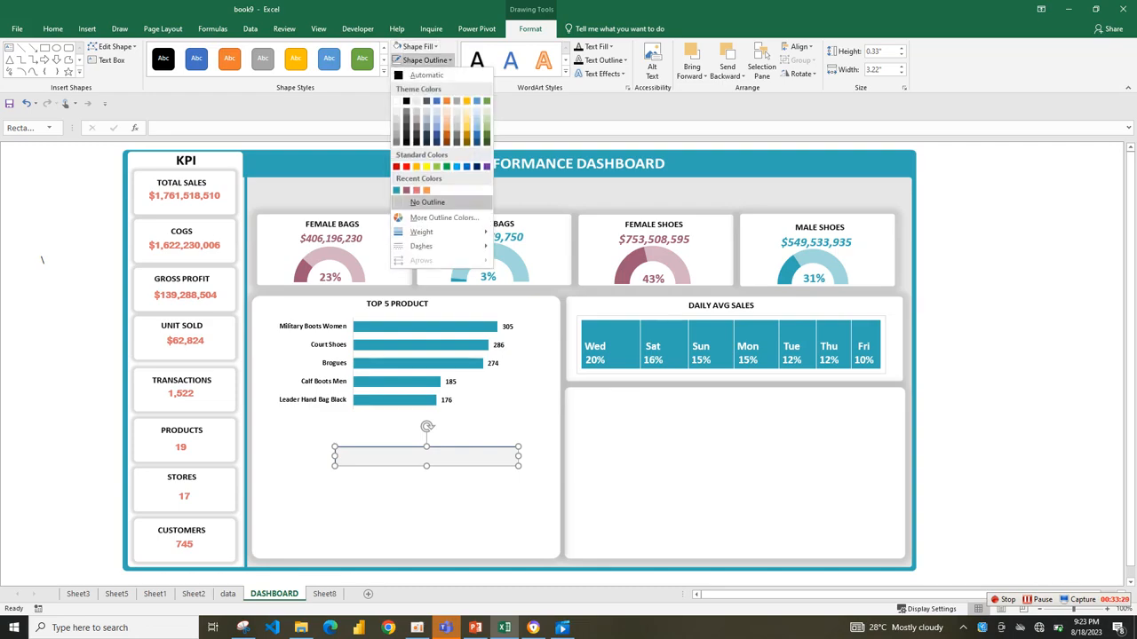
click(427, 201)
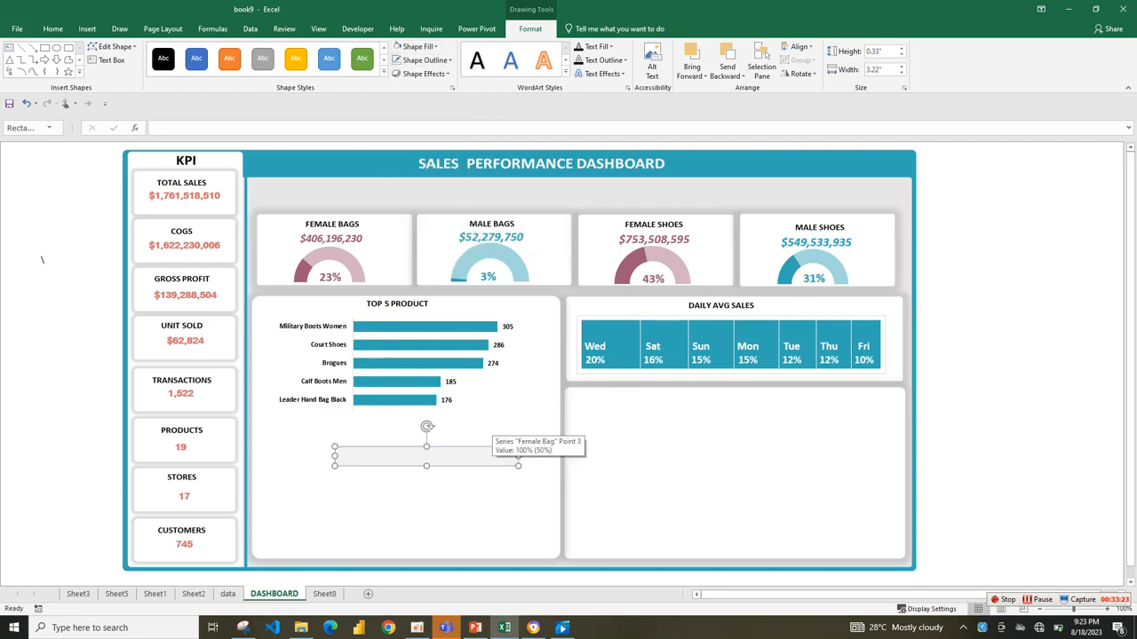
Add an option button form control at the left end of the grey bar.
click(358, 28)
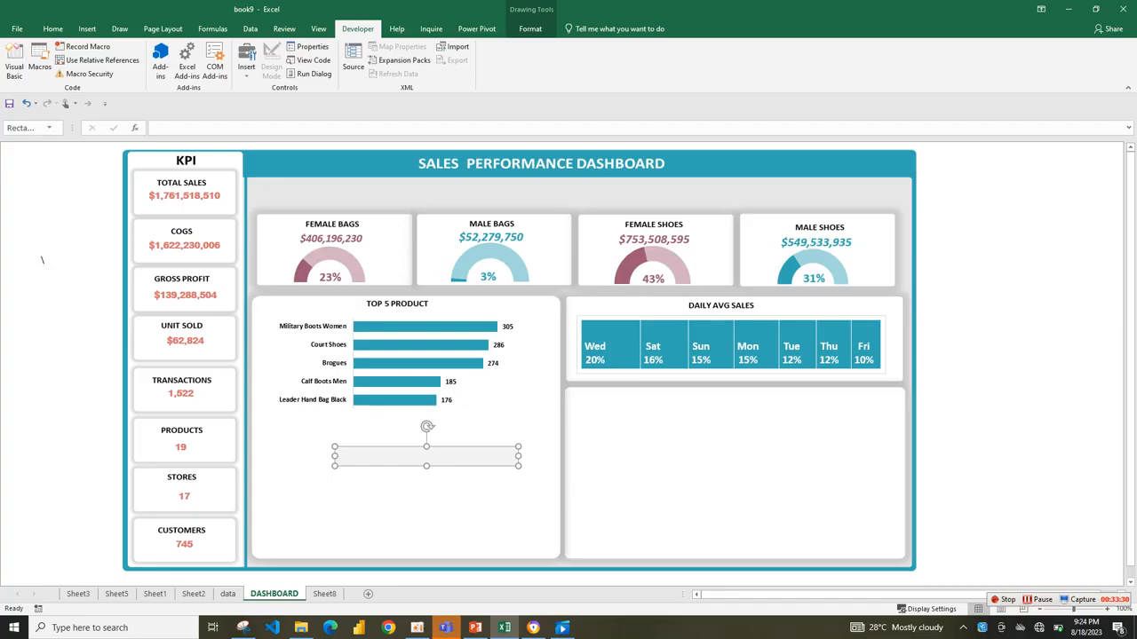
click(246, 62)
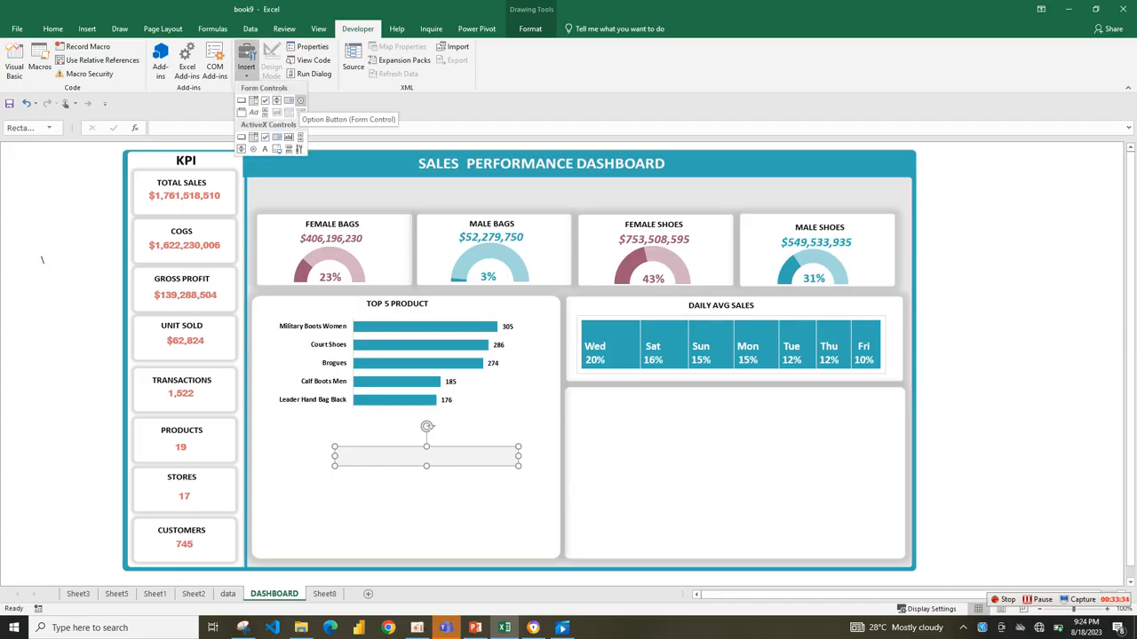
click(300, 100)
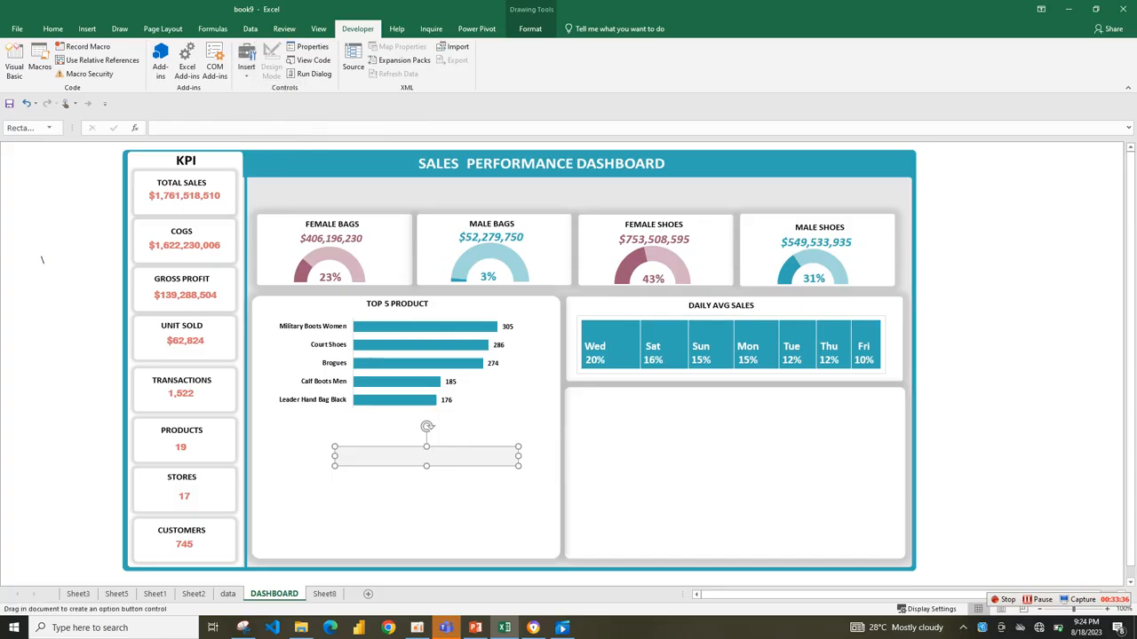
mouse_move(383, 478)
mouse_down()
mouse_move(500, 497)
mouse_move(399, 438)
mouse_move(411, 457)
mouse_up()
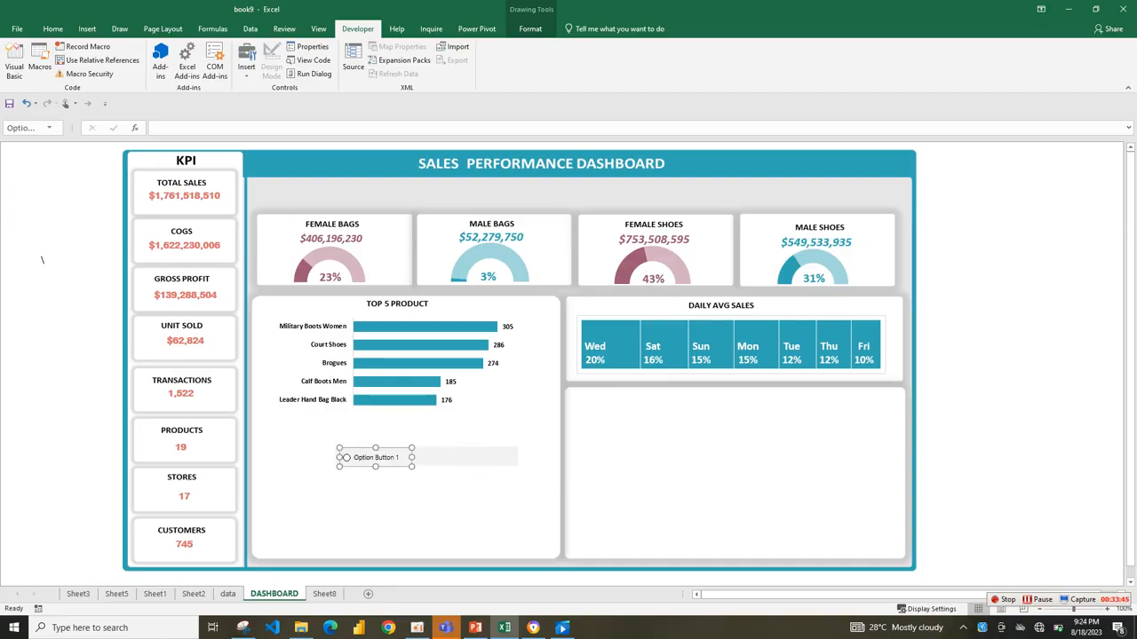
Change the option button's label to TOTAL SALES.
click(353, 457)
drag(353, 458, 402, 458)
key(BackSpace)
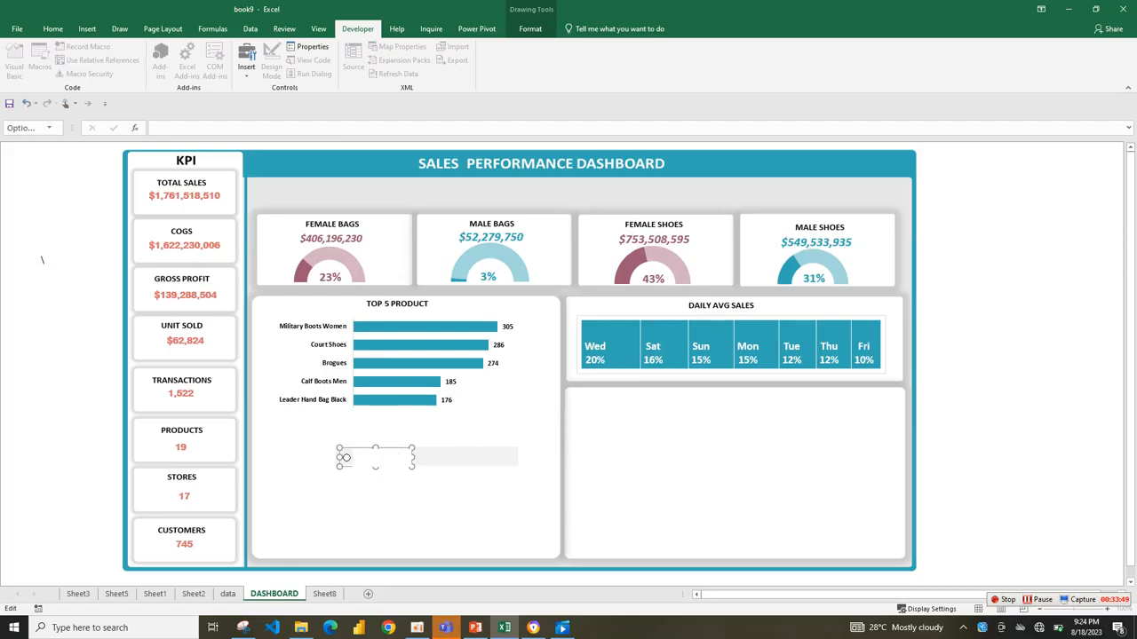
text(TOTAL SALES)
click(409, 503)
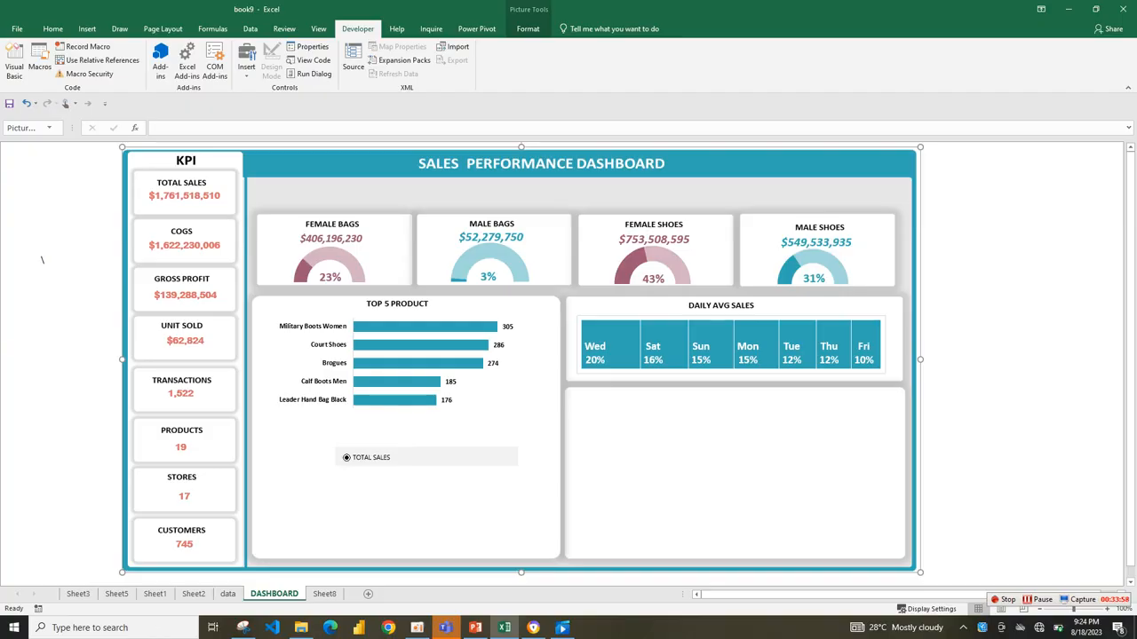
Duplicate the TOTAL SALES option button twice and place the copies in the middle and at the right end of the grey bar.
right_click(391, 459)
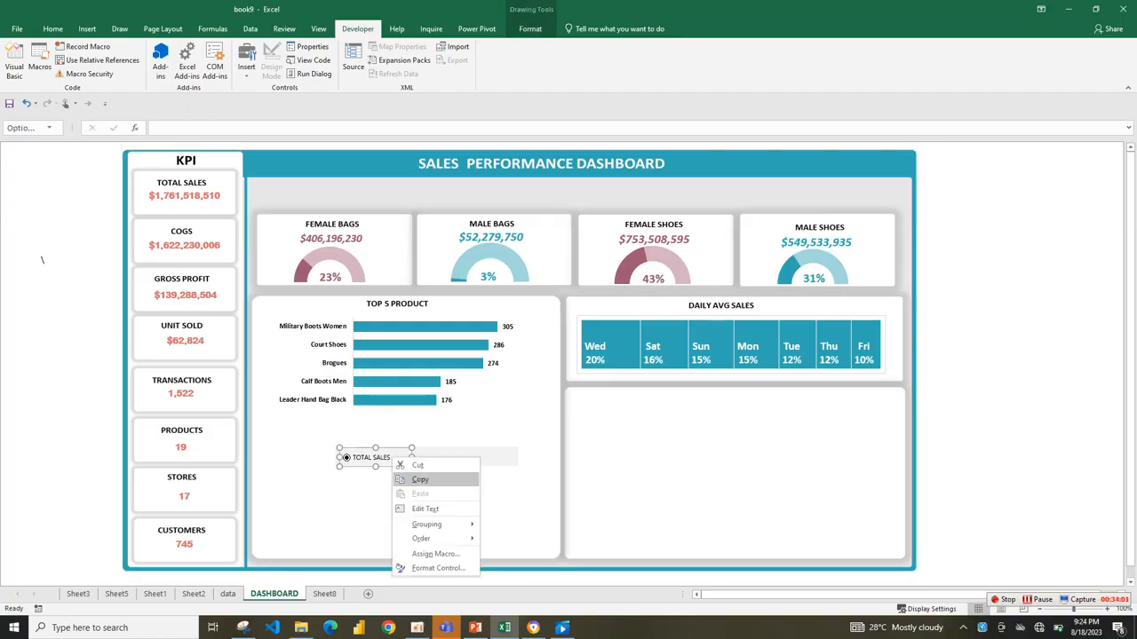
click(419, 479)
key(ctrl+v)
key(ctrl+v)
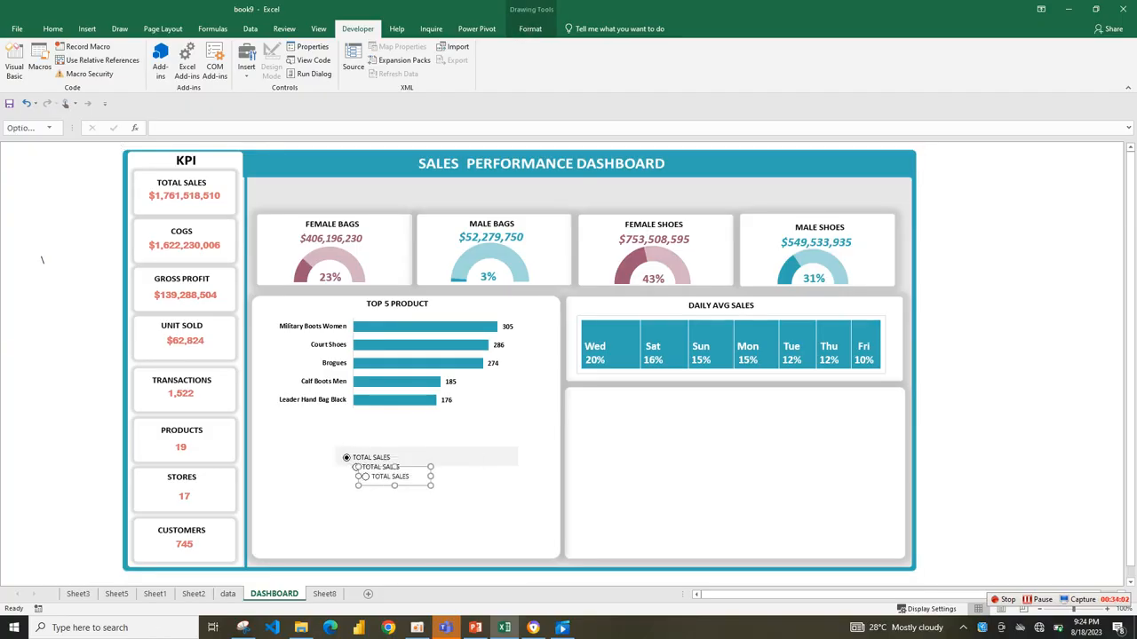
drag(394, 467, 486, 448)
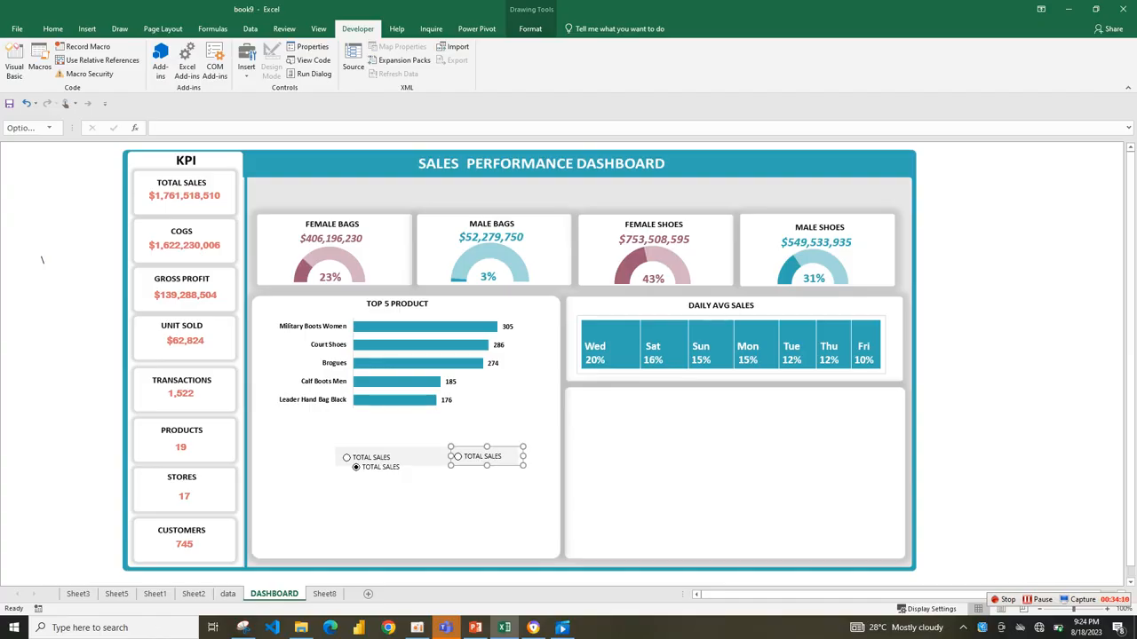
right_click(383, 466)
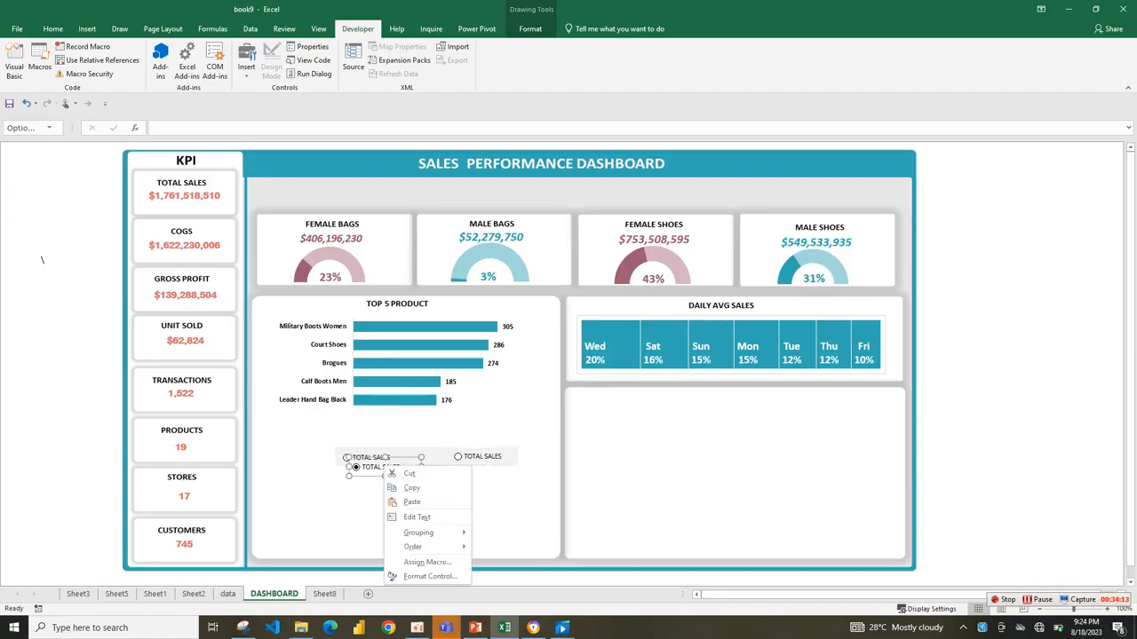
key(Escape)
drag(387, 456, 429, 445)
Relabel the middle option button as COGS.
click(406, 456)
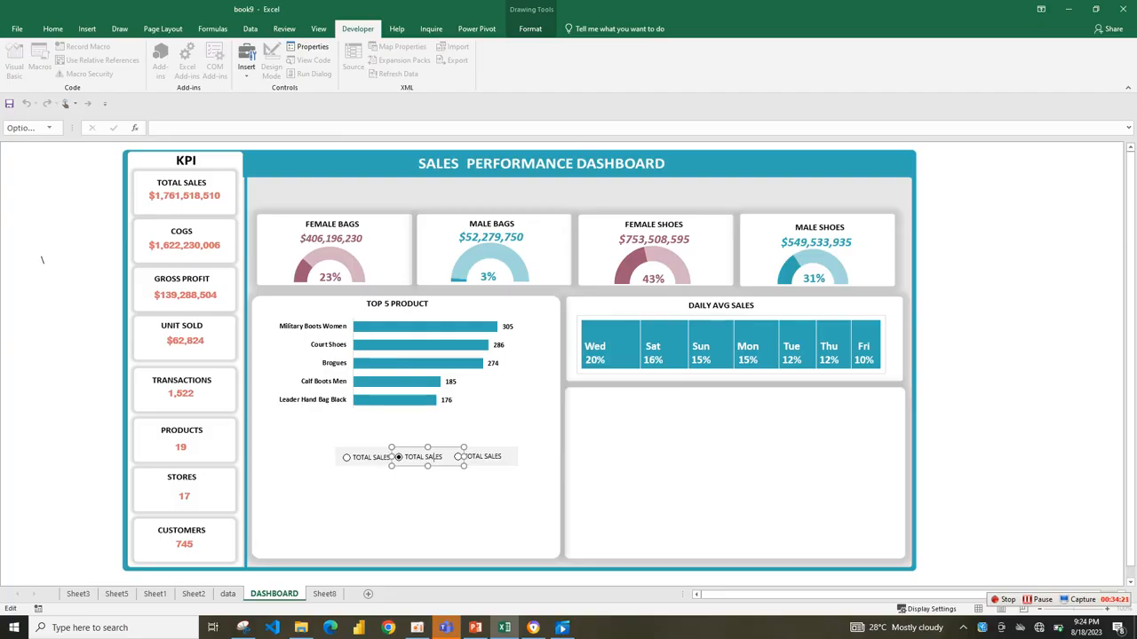
right_click(430, 456)
key(Escape)
key(BackSpace)
key(BackSpace)
key(BackSpace)
key(BackSpace)
key(BackSpace)
key(BackSpace)
key(BackSpace)
key(BackSpace)
key(BackSpace)
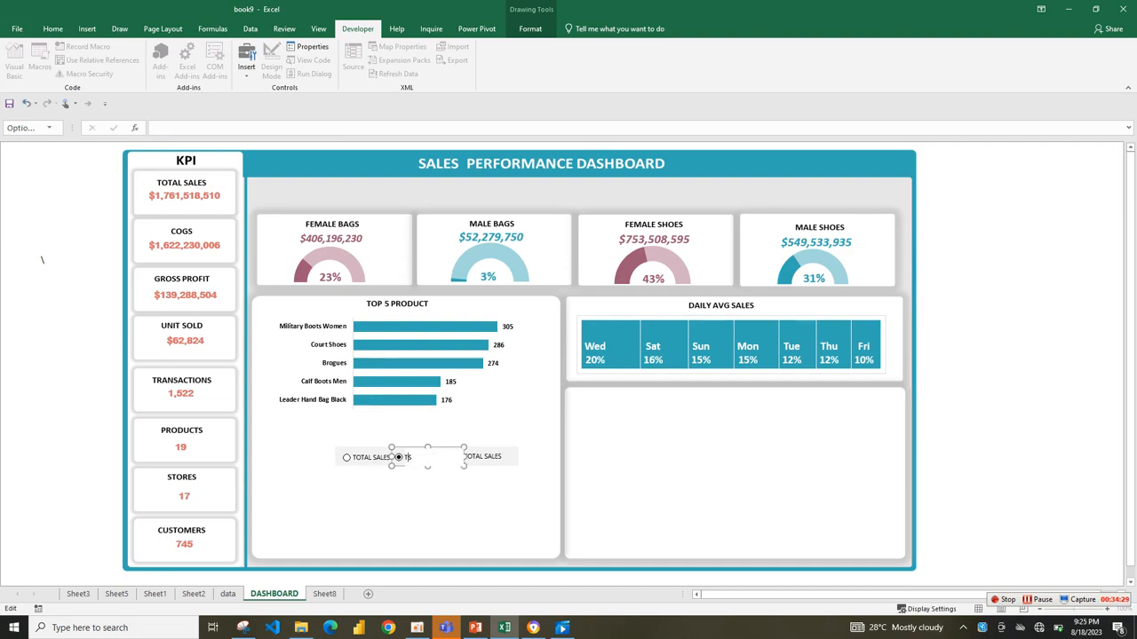
key(BackSpace)
key(BackSpace)
text(COGS)
click(431, 503)
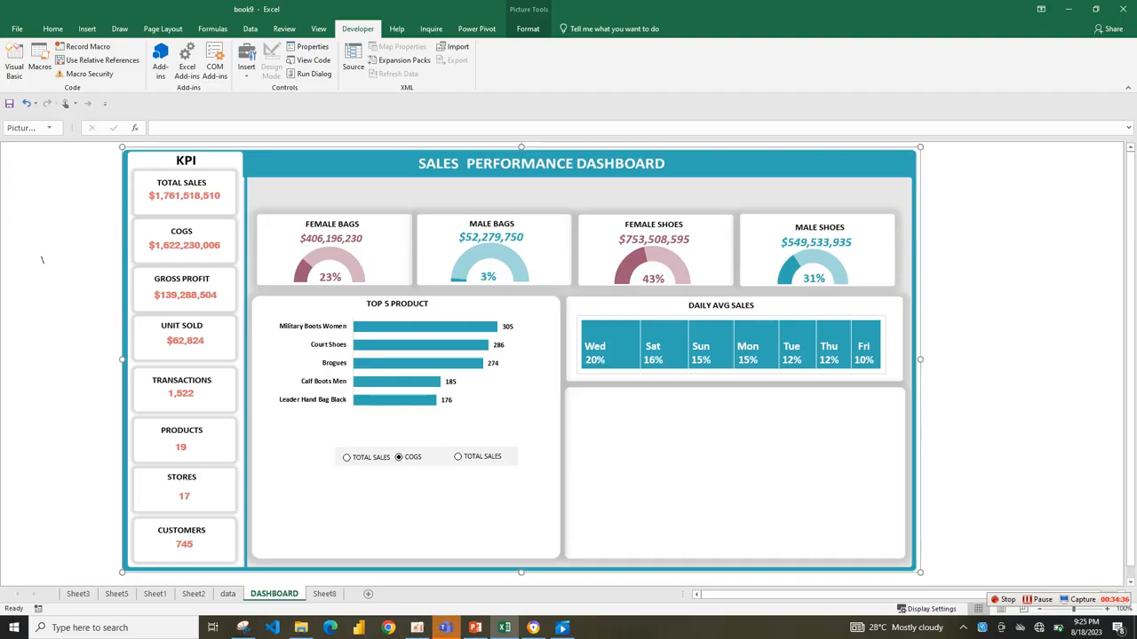
Relabel the rightmost option button as GROSS PROFIT.
ctrl+click(463, 457)
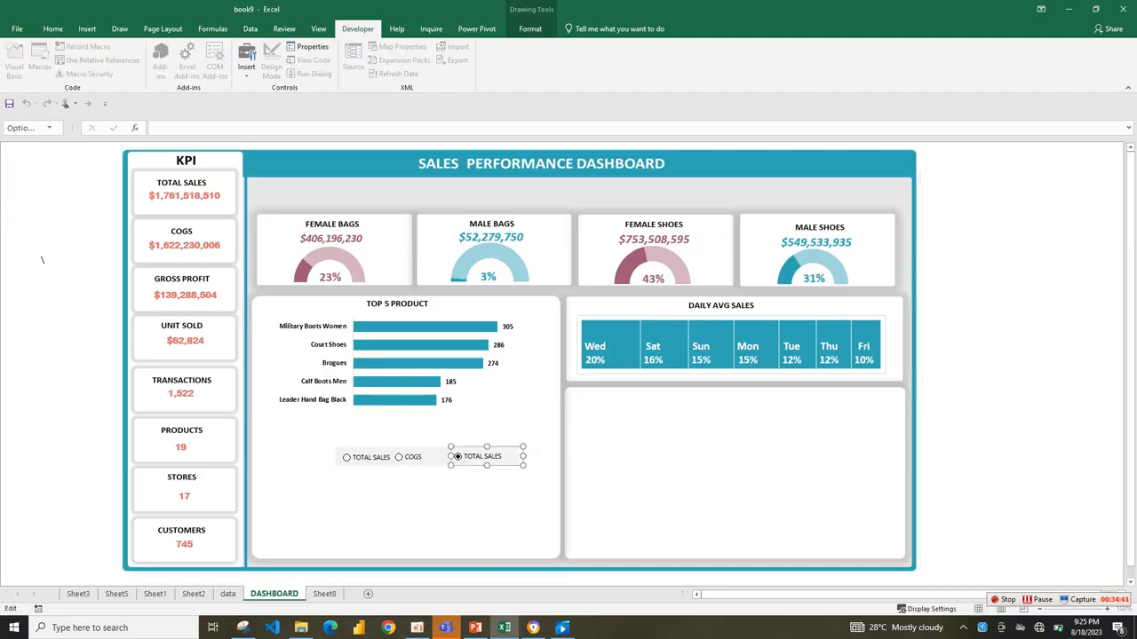
drag(502, 456, 462, 457)
text(S)
text(ROS)
text(S)
text( PROFIT)
click(473, 504)
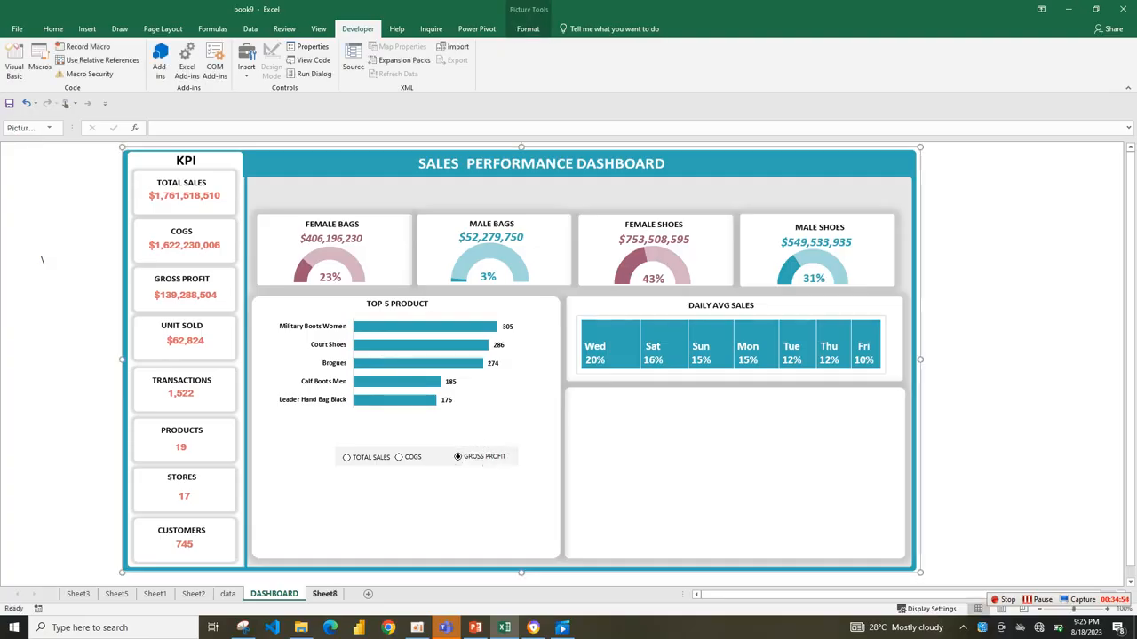
click(325, 593)
click(273, 593)
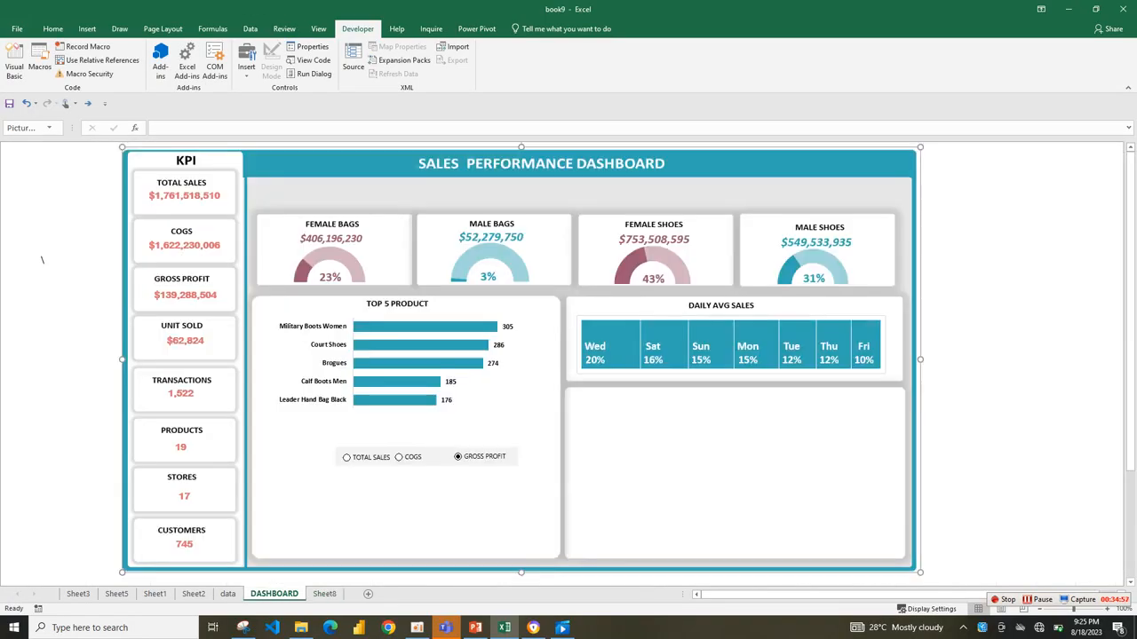
click(400, 457)
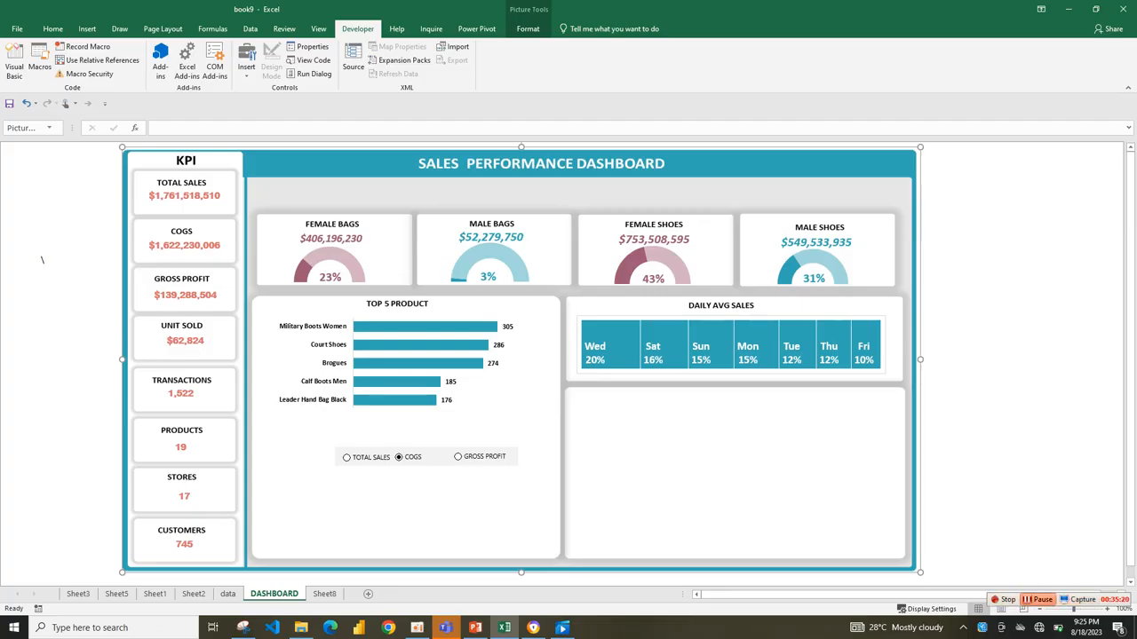
click(1038, 599)
Set the TOTAL SALES option button's cell link to L28 on Sheet8 in its control format settings.
right_click(347, 457)
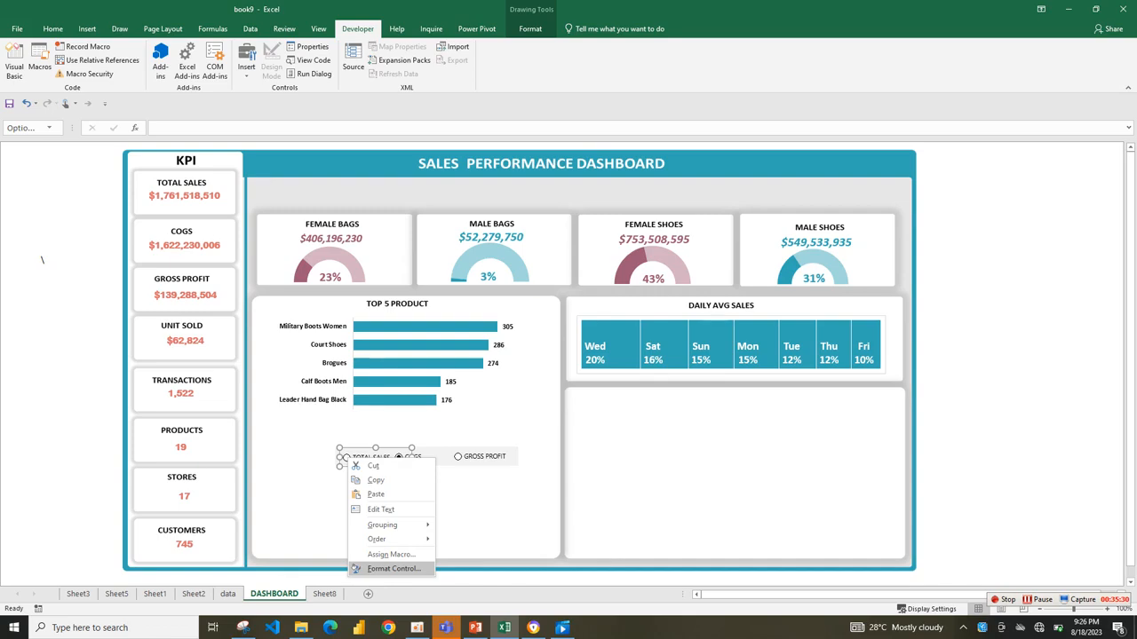
click(391, 569)
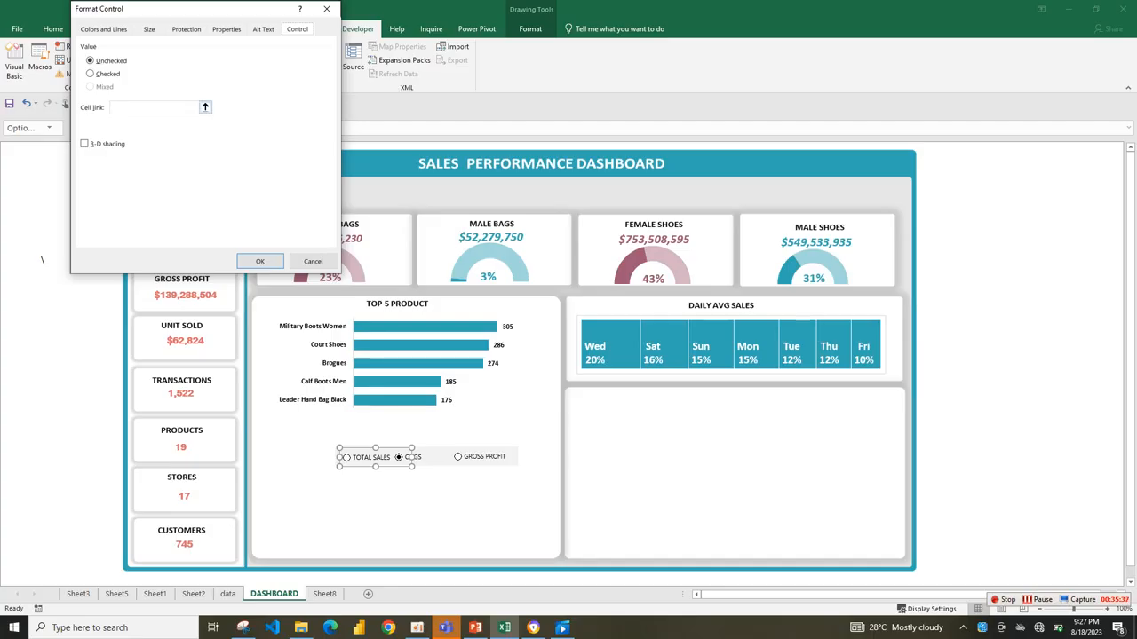
click(205, 108)
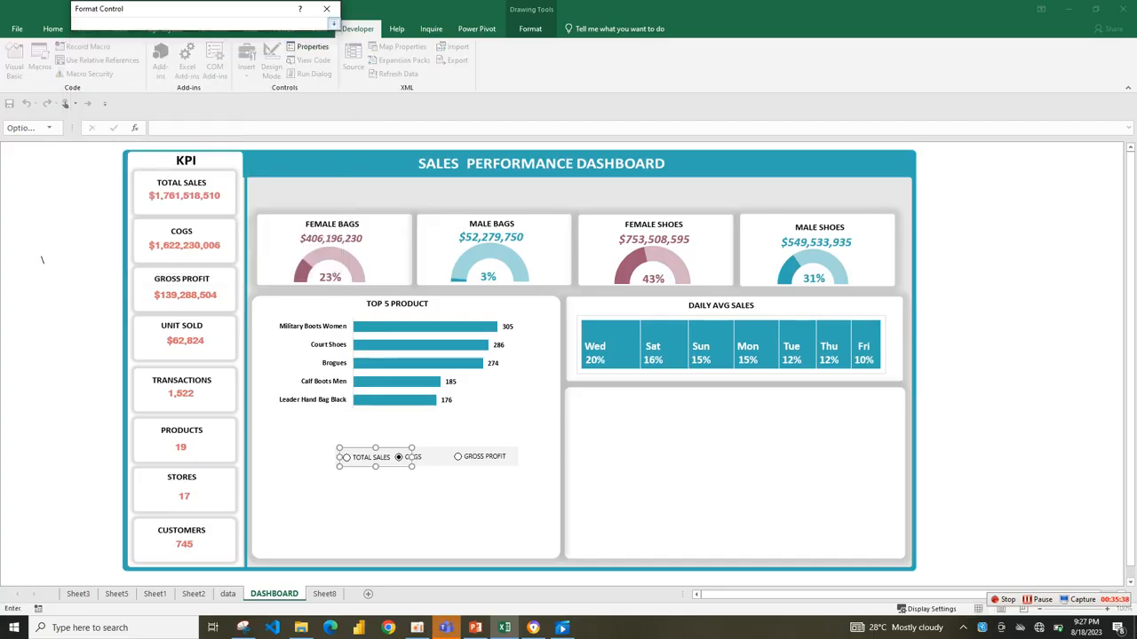
click(324, 594)
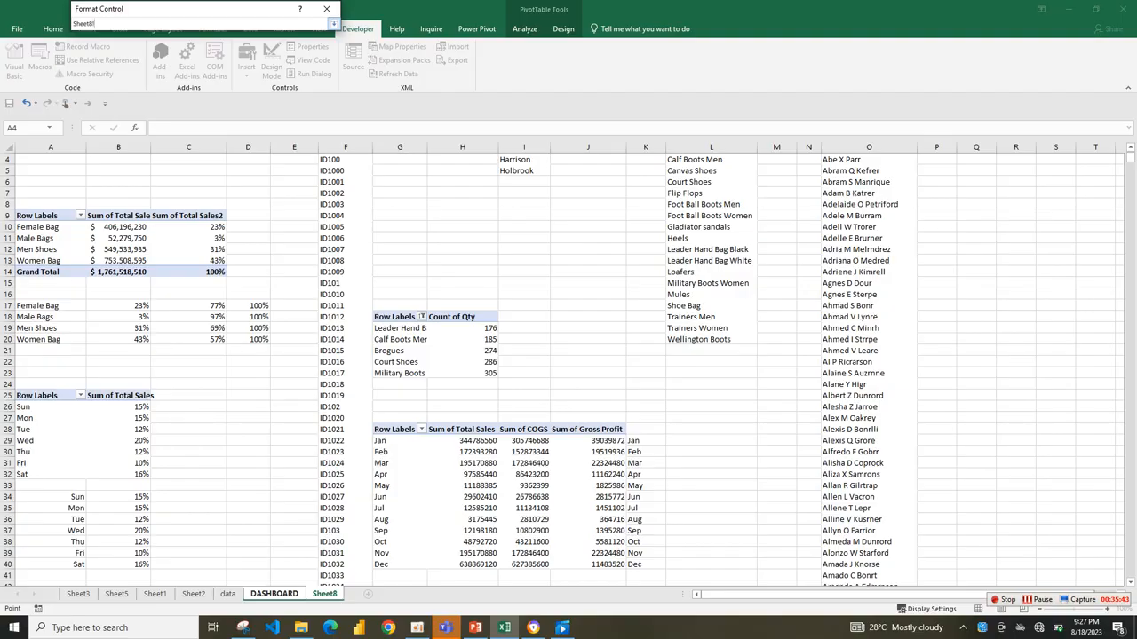
click(710, 429)
click(332, 23)
click(259, 261)
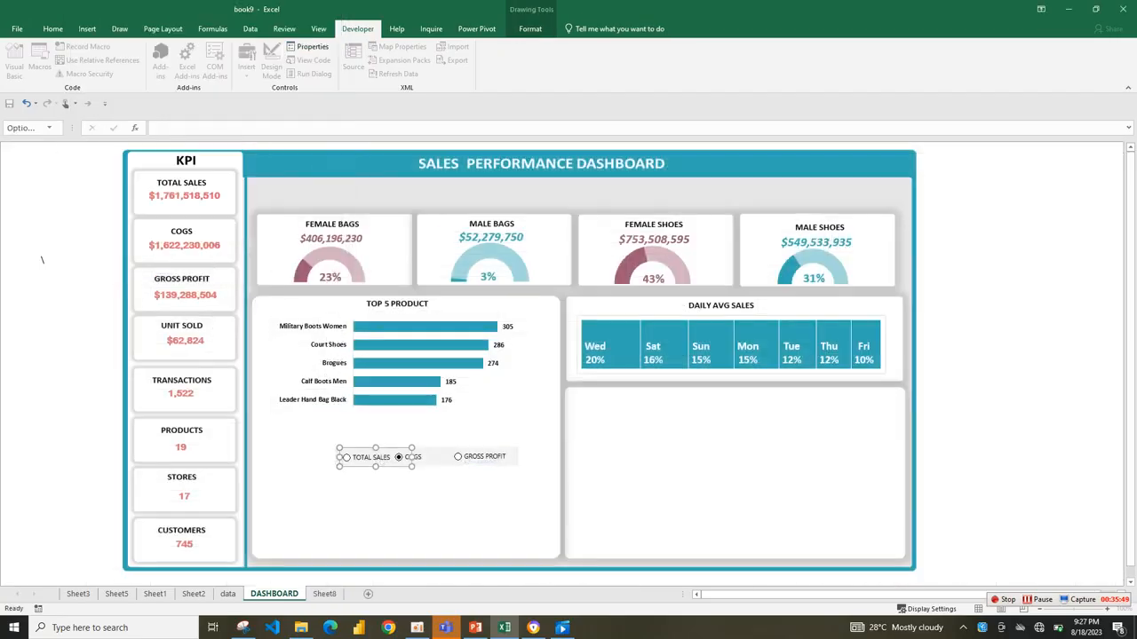
Test the TOTAL SALES, COGS and GROSS PROFIT option buttons in turn, checking linked cell L28 on Sheet8 after each.
click(391, 506)
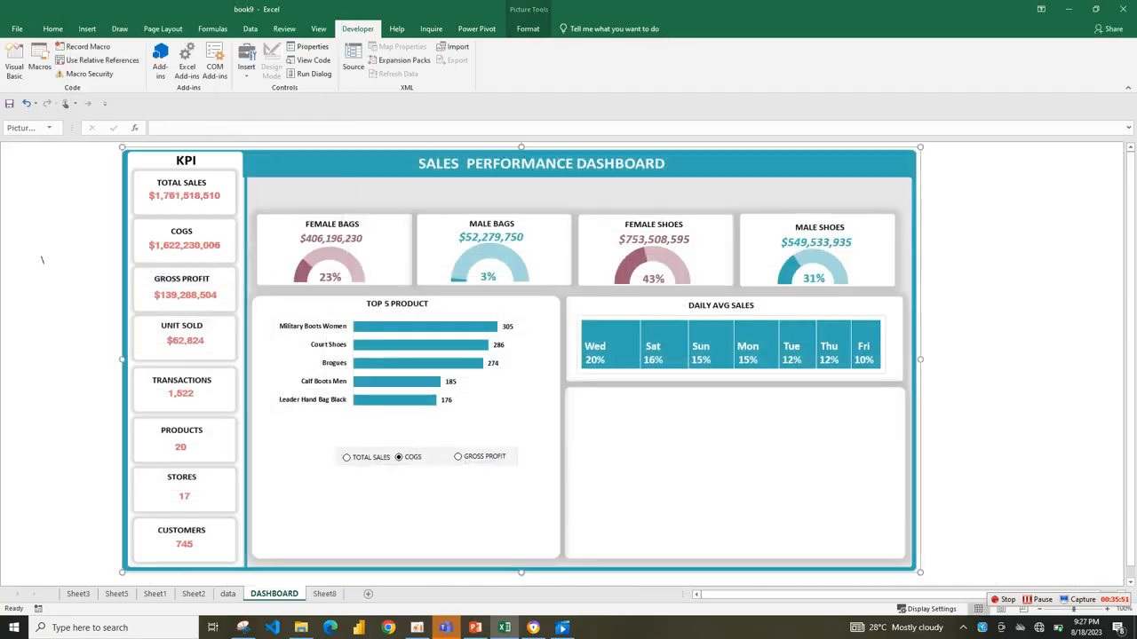
click(348, 457)
click(324, 593)
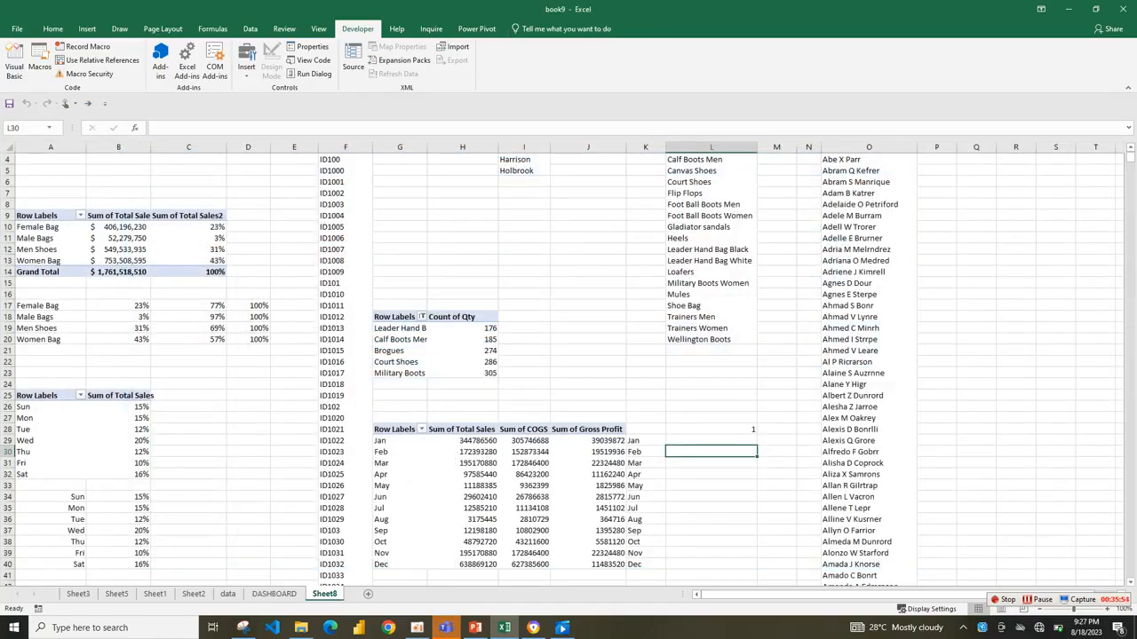
click(273, 593)
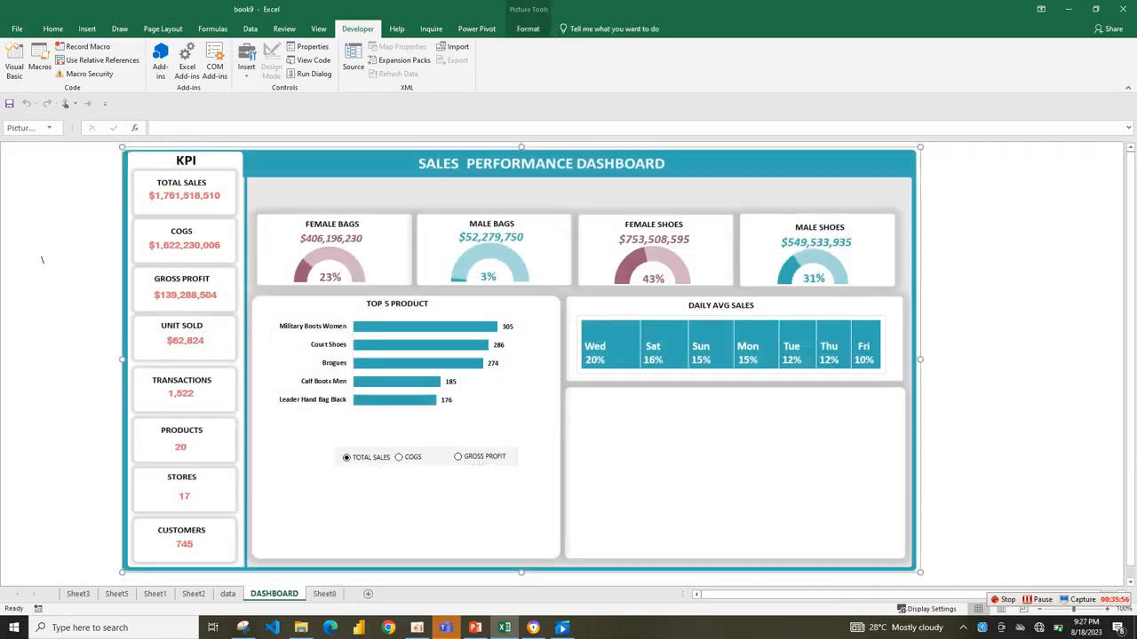
click(324, 593)
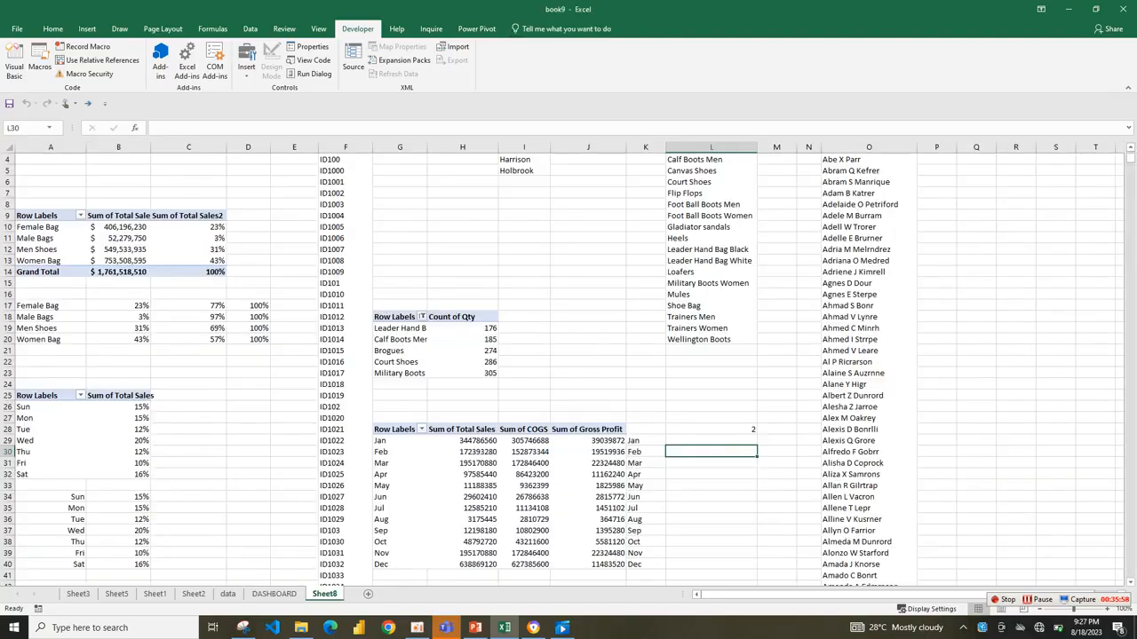
click(274, 593)
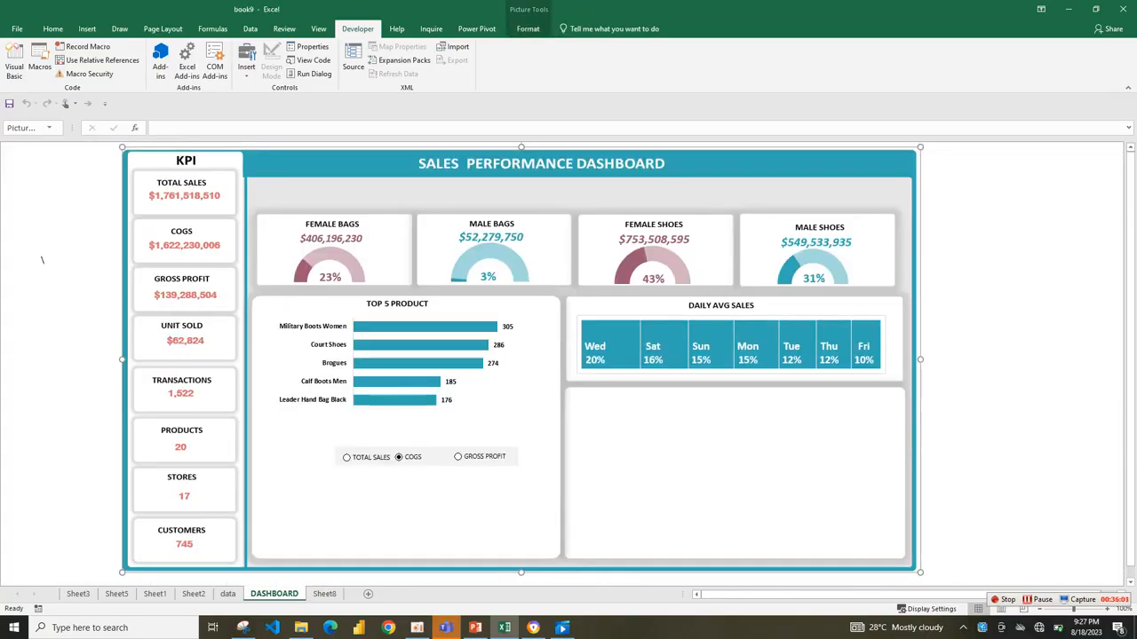
click(324, 594)
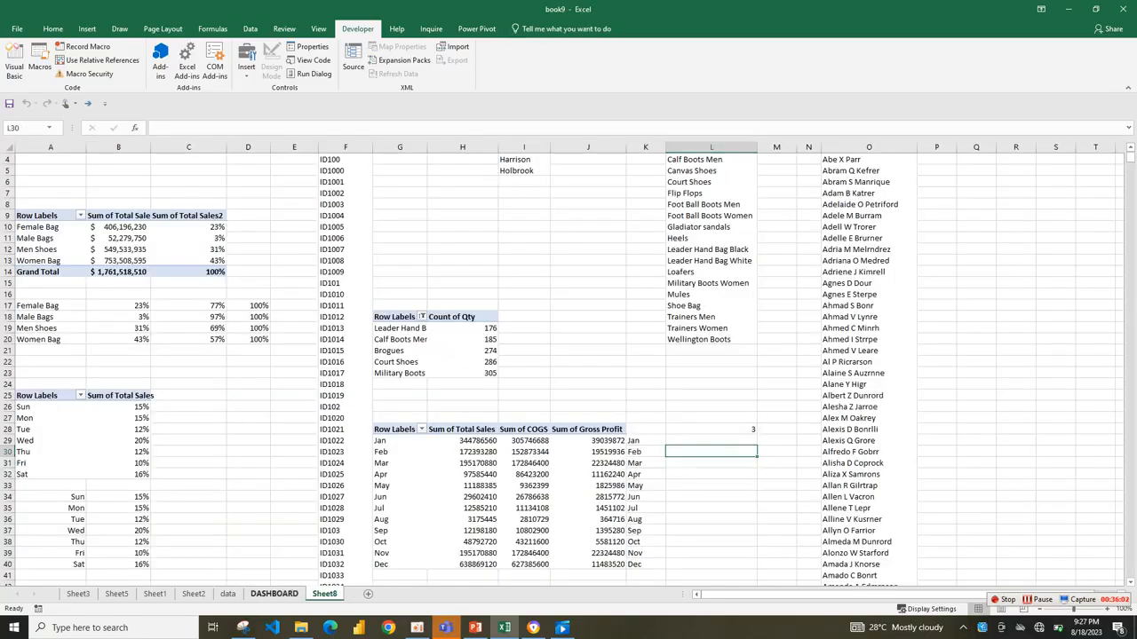
Set the dashboard option to COGS, and on Sheet8 shift the month labels in column K to start at K30.
click(273, 594)
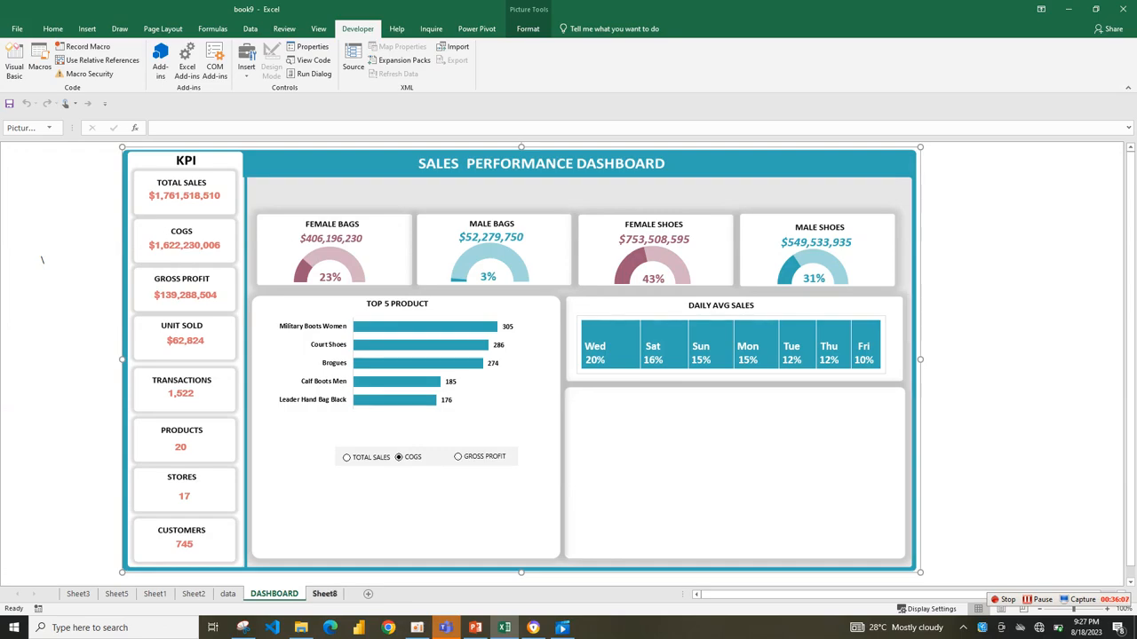
click(325, 593)
click(710, 440)
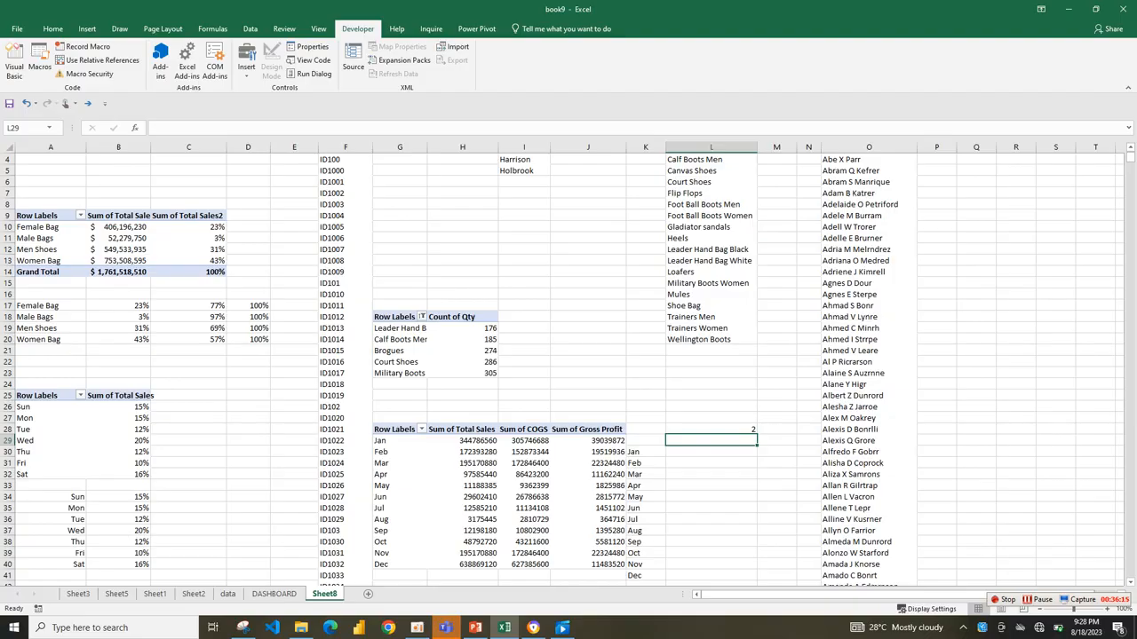
Remove the text "SUM OF" from the pivot table headers in H28:J28 by replacing it with nothing.
drag(461, 429, 597, 430)
click(711, 440)
drag(461, 430, 591, 430)
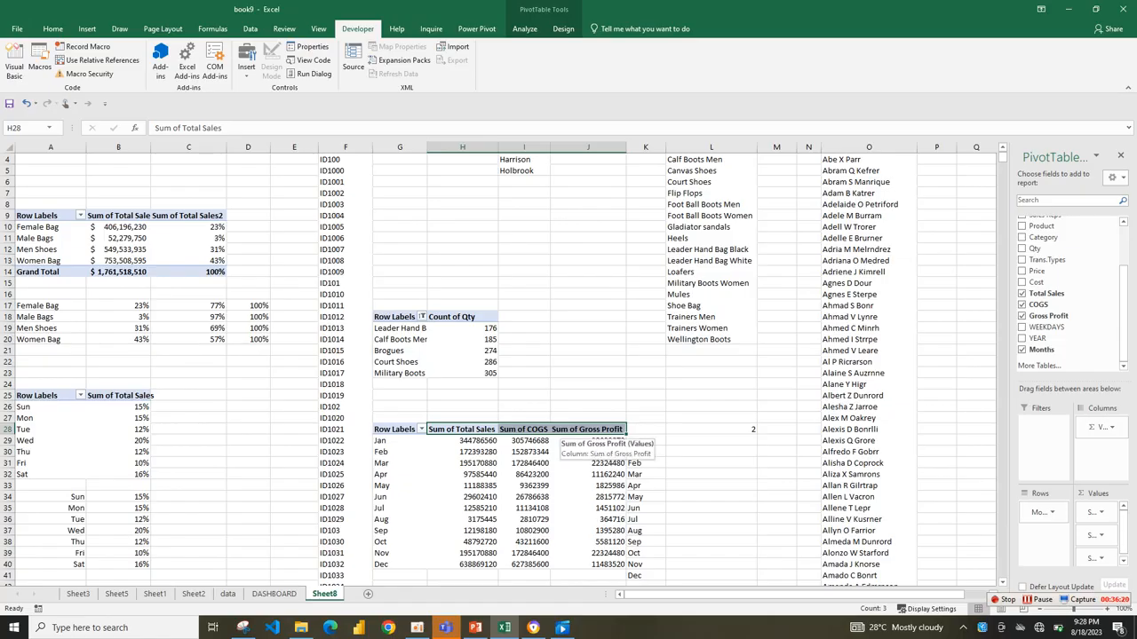
key(ctrl+f)
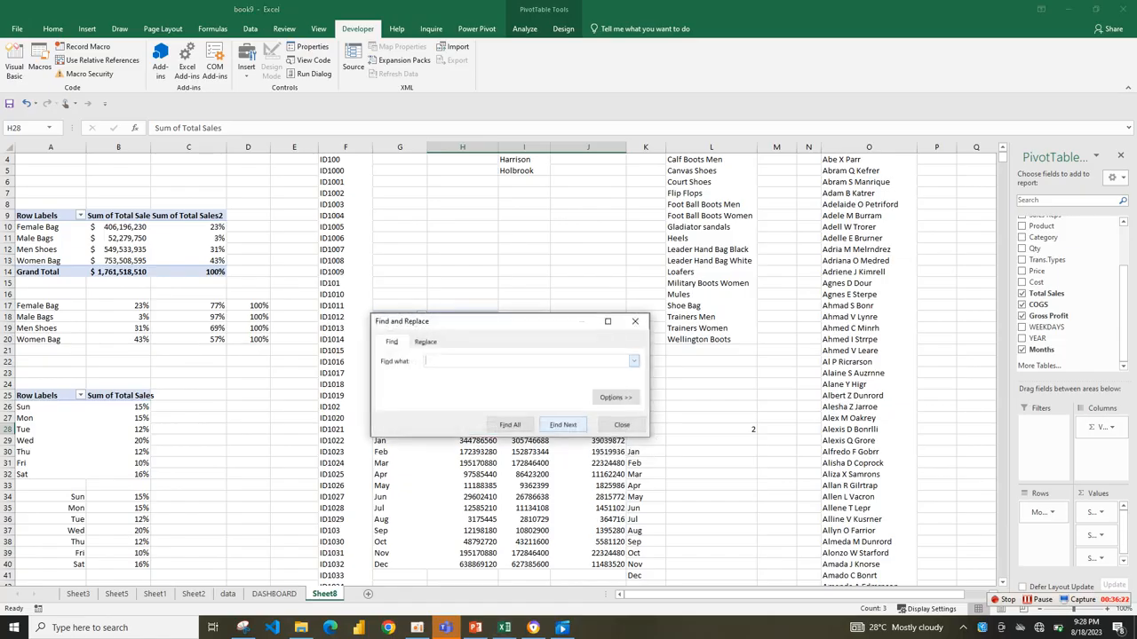
text(SUM OF)
click(426, 342)
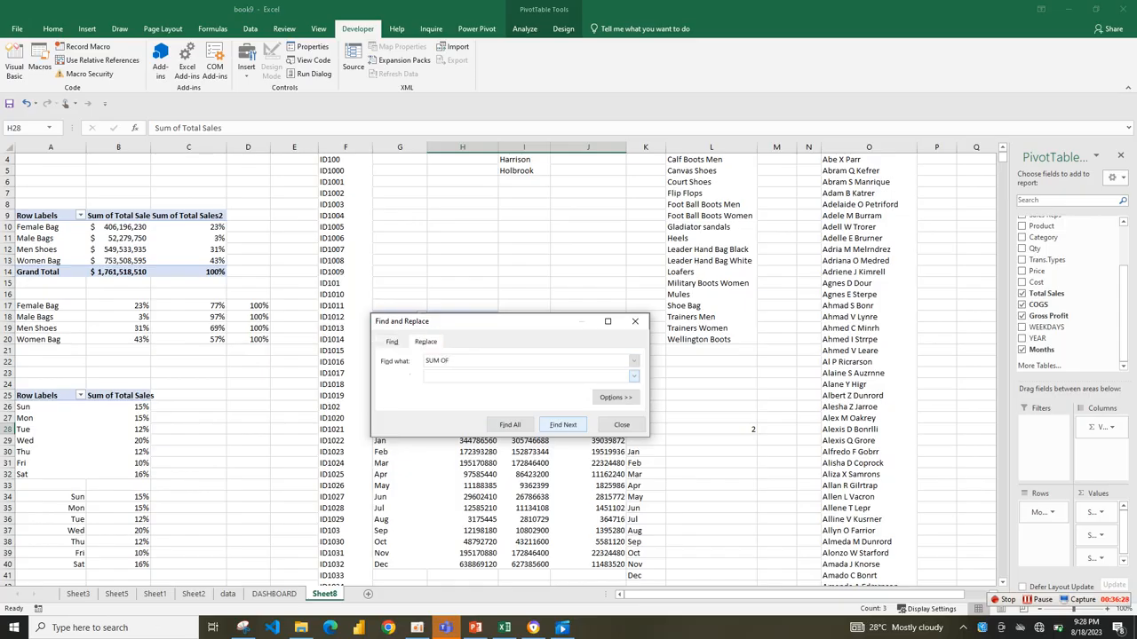
click(451, 425)
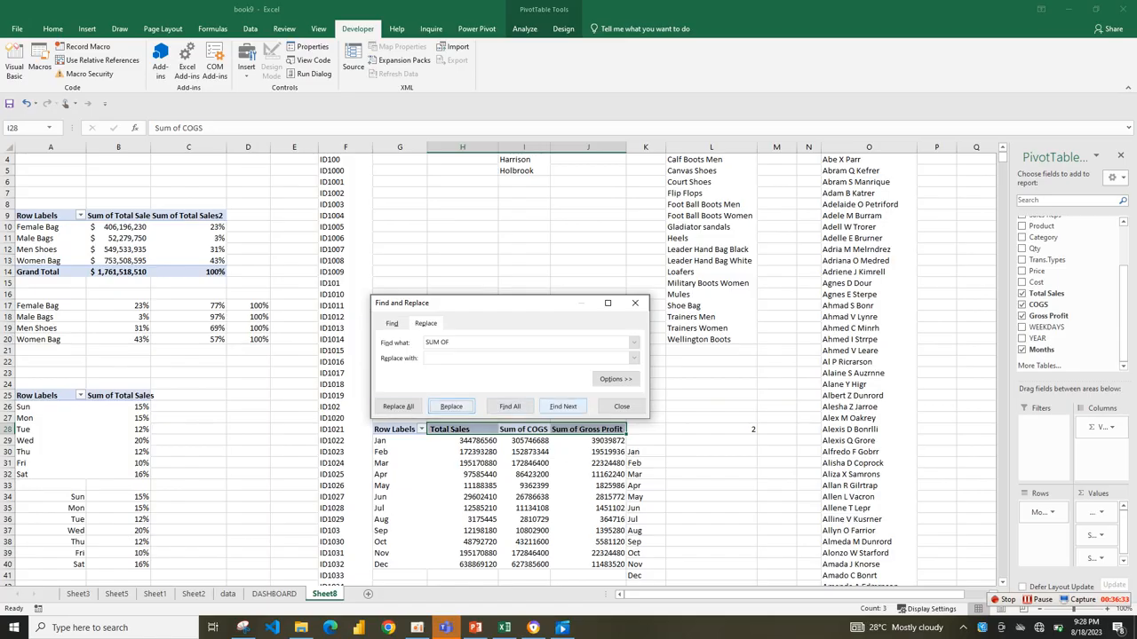
click(398, 406)
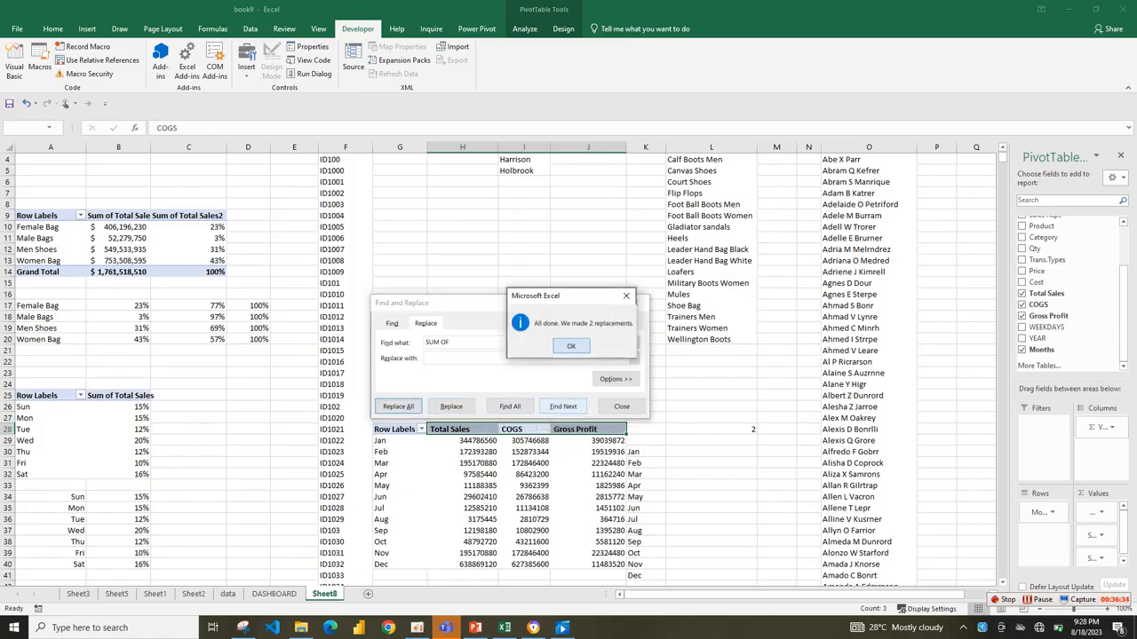
key(Return)
click(640, 303)
Enter =INDEX(H28:J28,L28) in cell L29 to return the header of the selected option.
click(711, 429)
drag(462, 429, 586, 429)
click(711, 440)
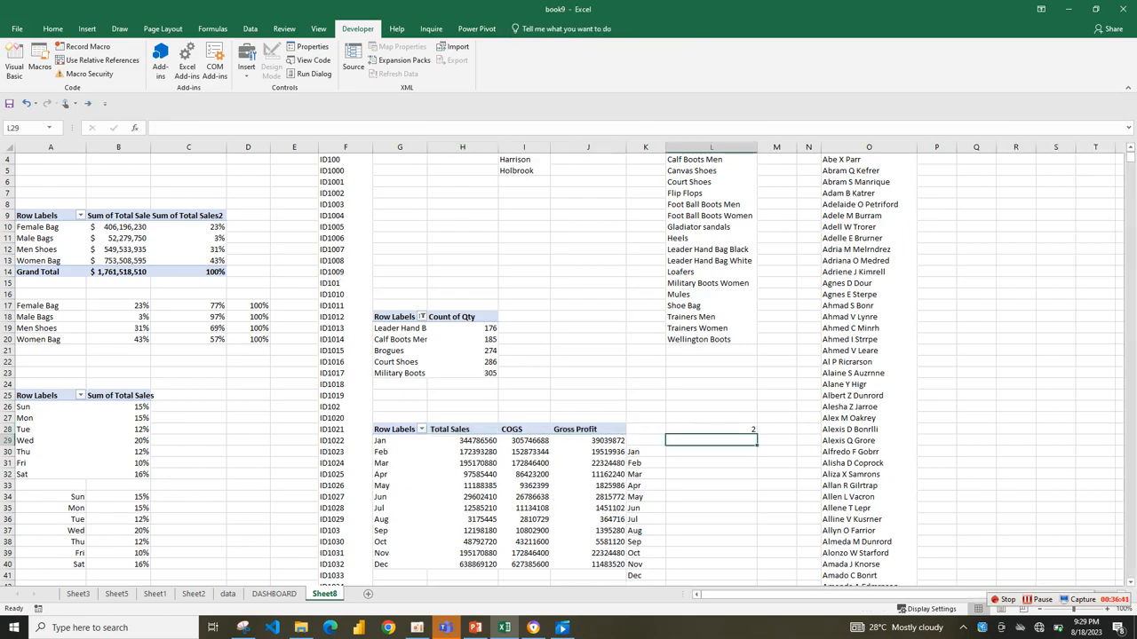
text(=)
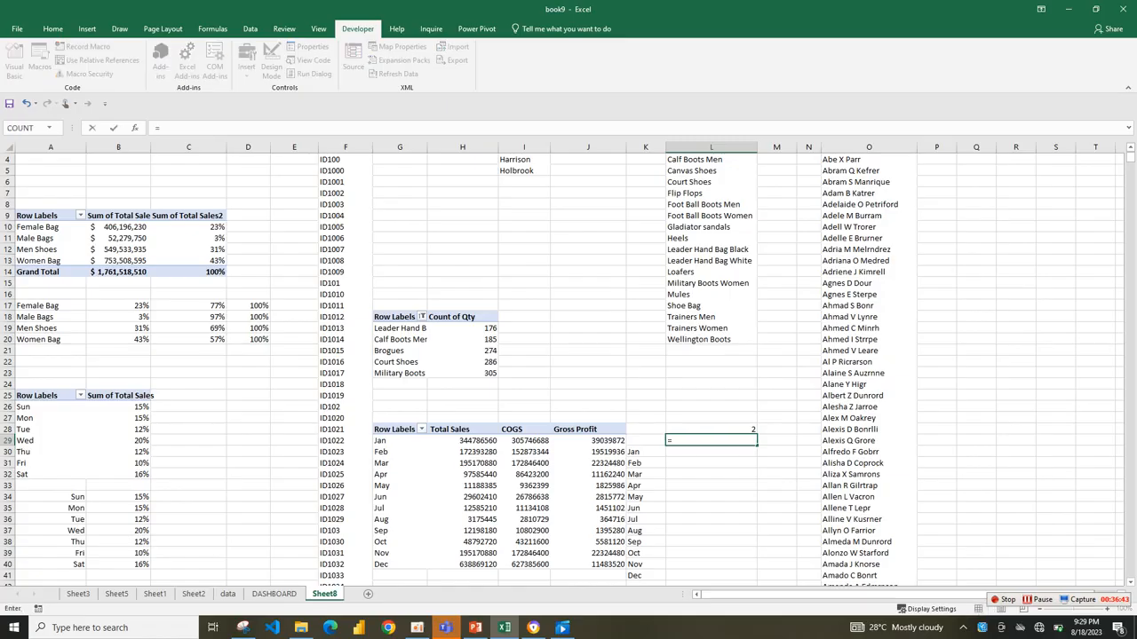
text(IND)
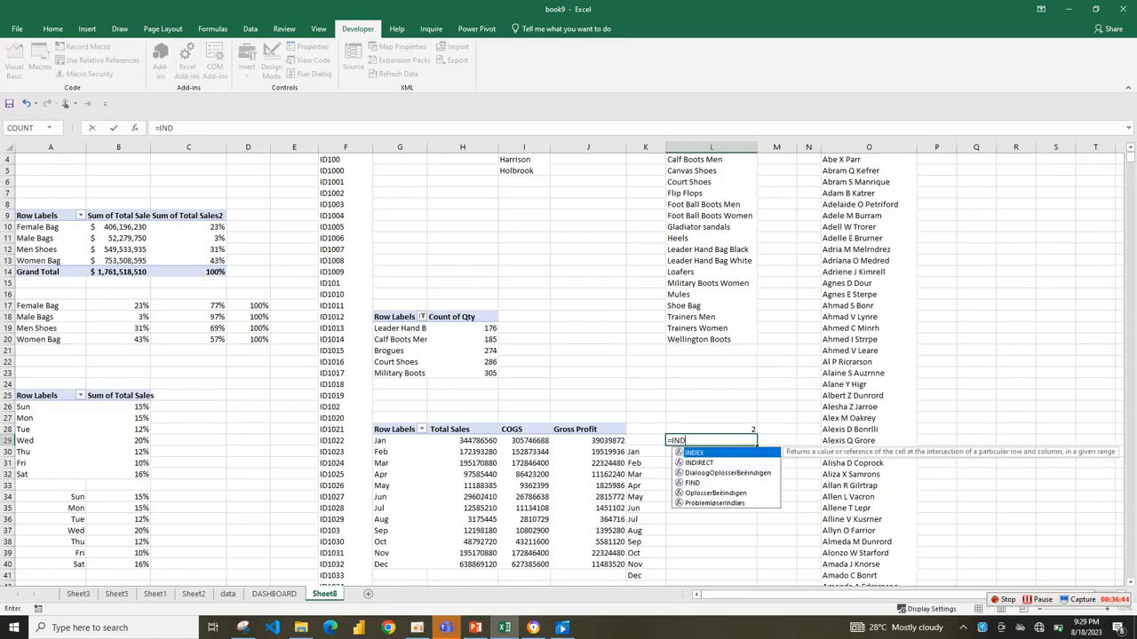
key(Tab)
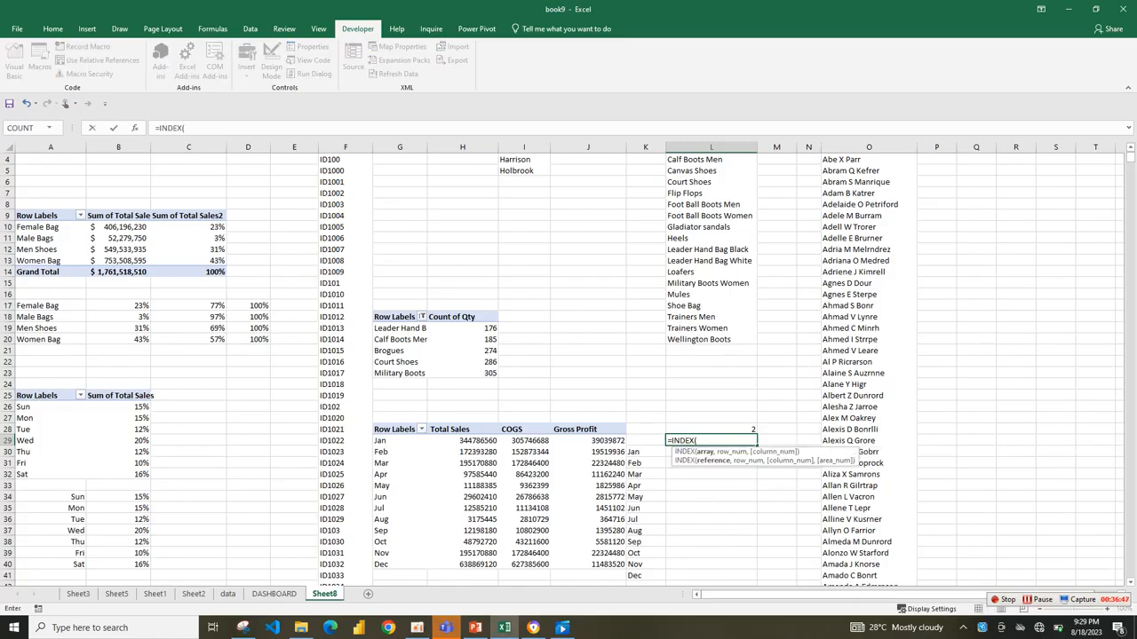
drag(432, 429, 625, 435)
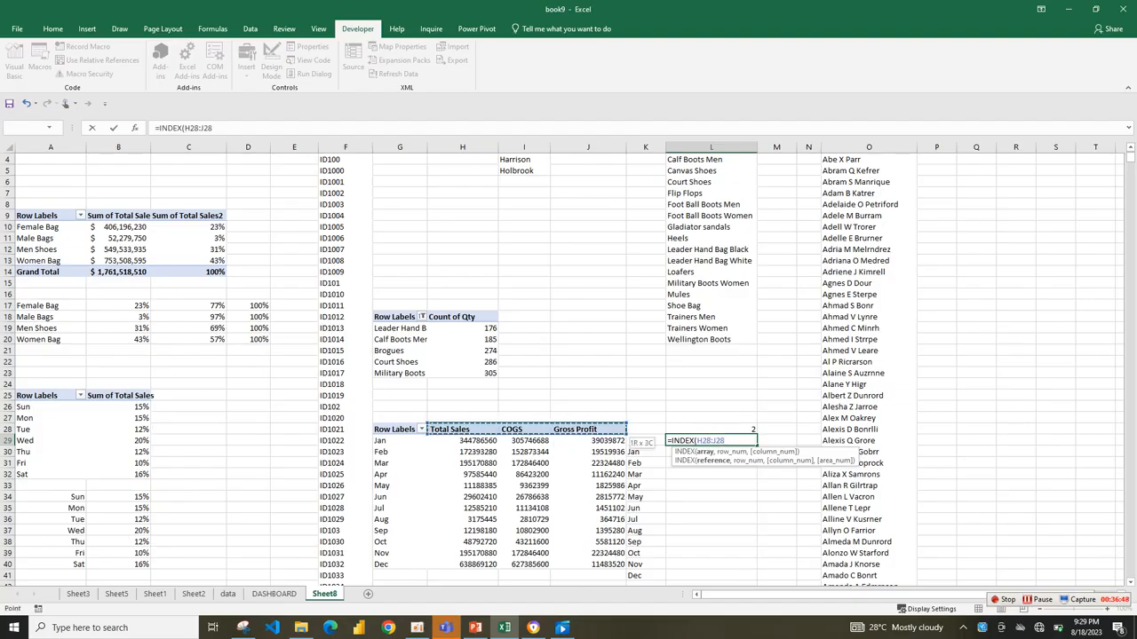
text(,)
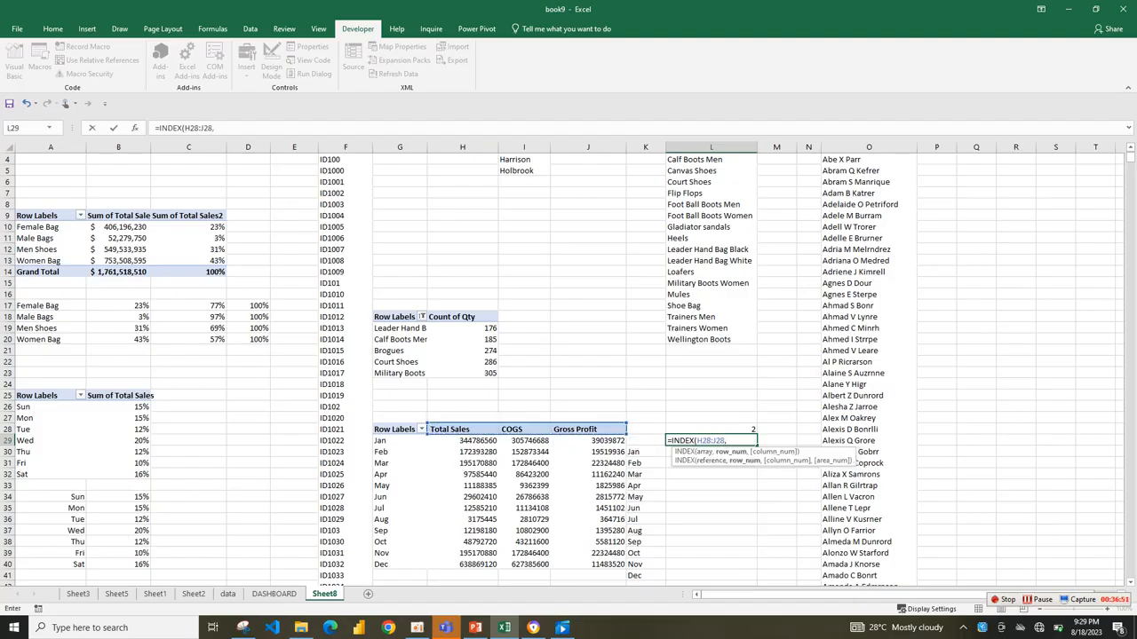
key(Up)
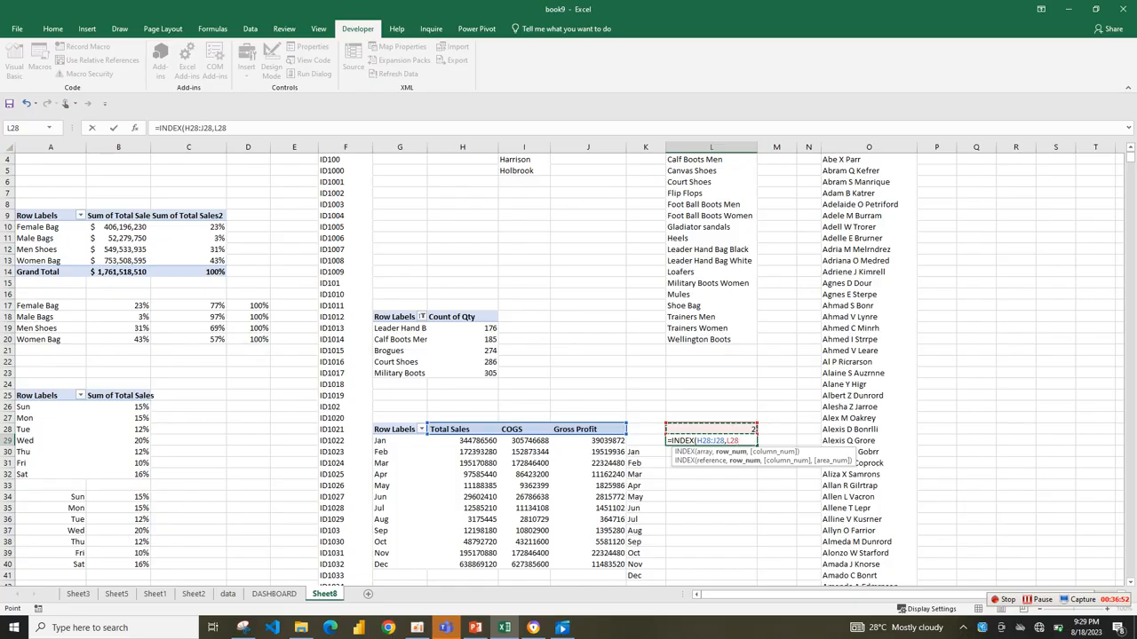
text())
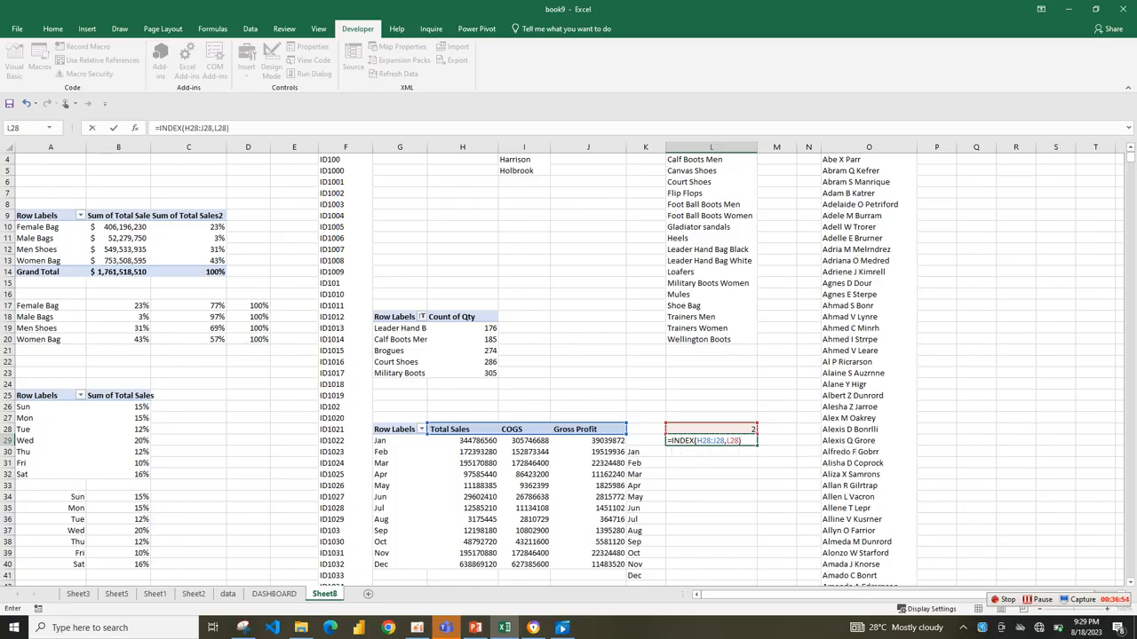
key(Return)
key(Up)
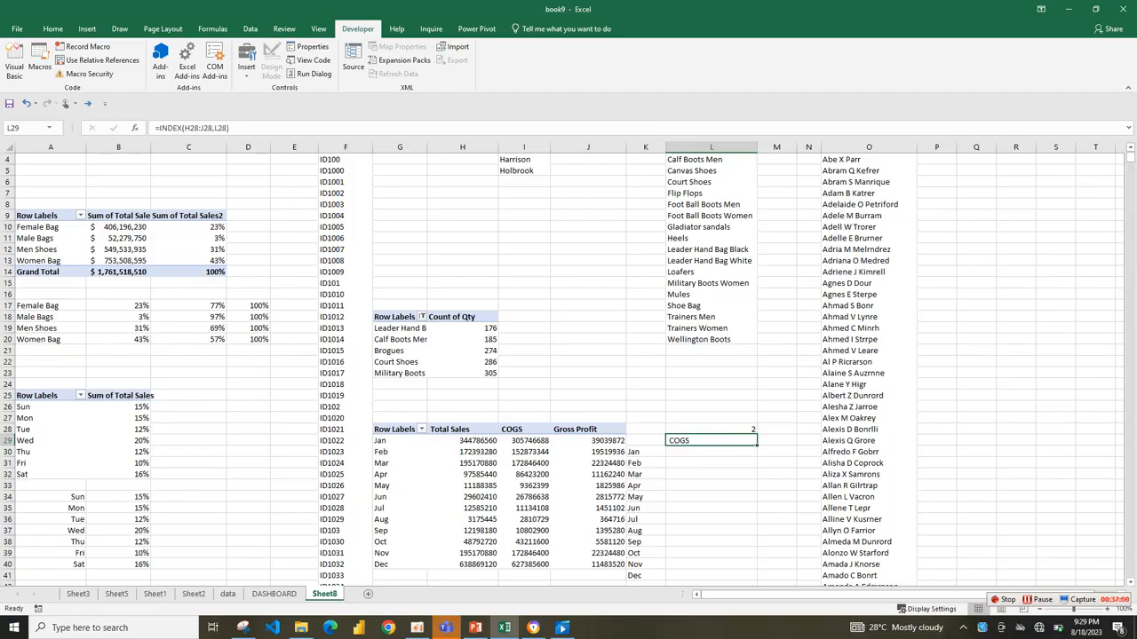
key(Down)
key(shift+Left)
key(shift+Left)
key(shift+Up)
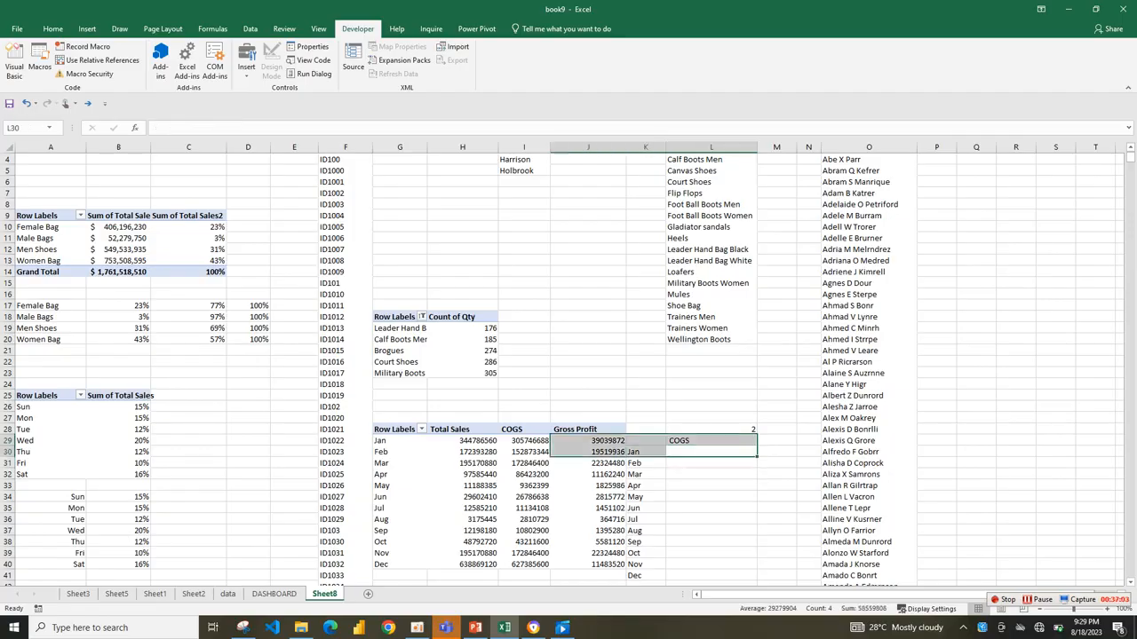
key(alt+Tab)
key(alt+Tab)
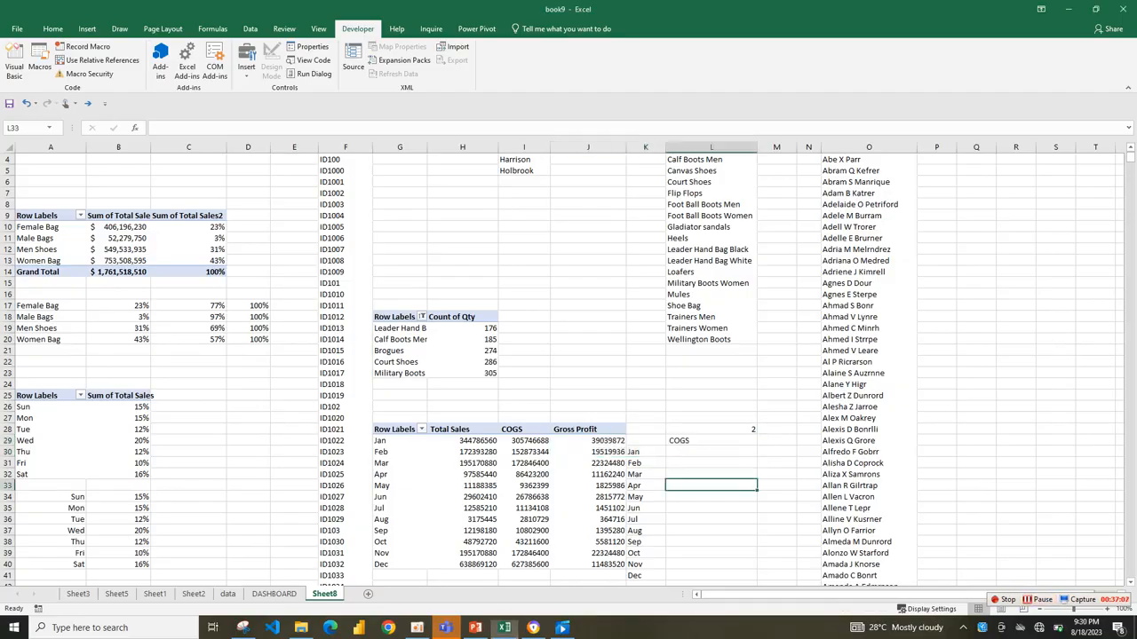
Start a VLOOKUP formula in L30 with K30 as lookup value and $G$29:$J$40 as the absolute table array.
drag(462, 440, 587, 542)
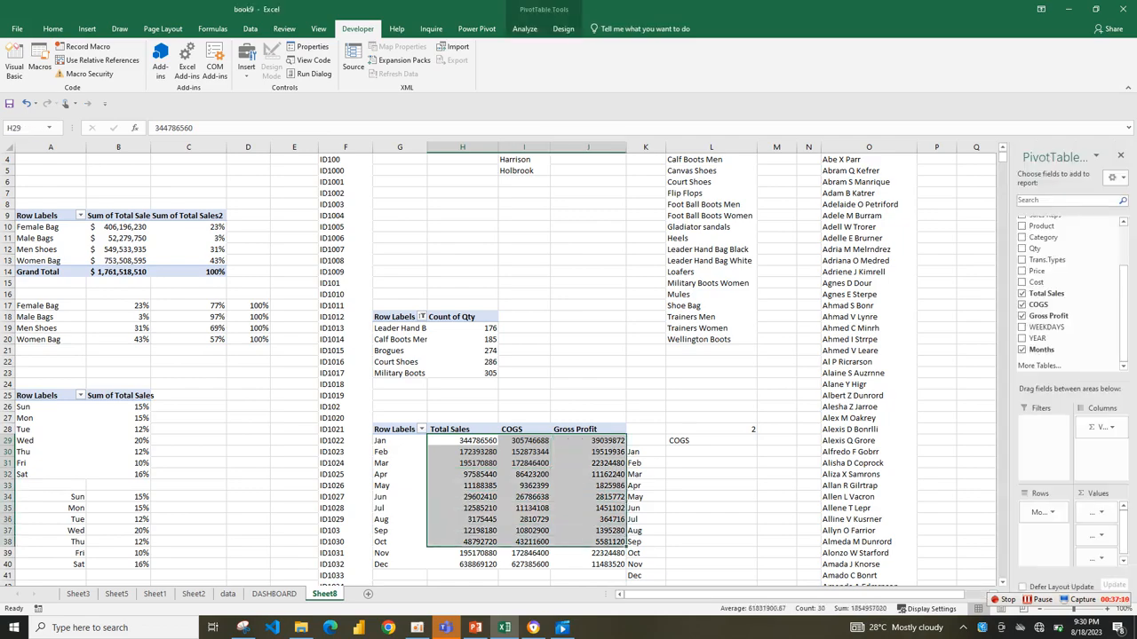
click(710, 440)
click(710, 452)
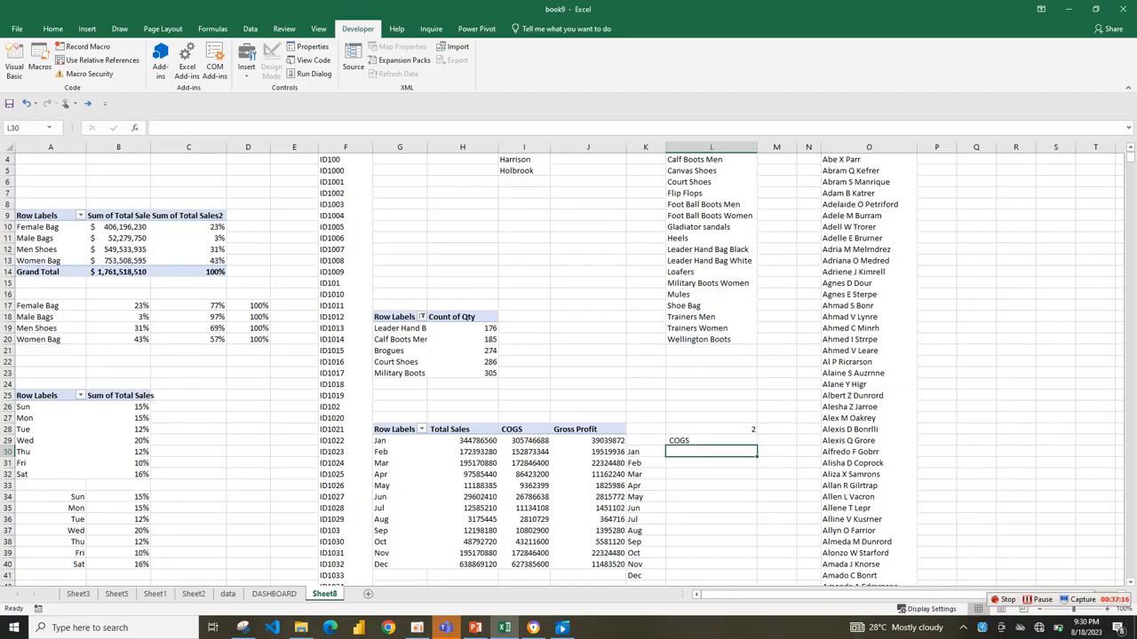
text(=V)
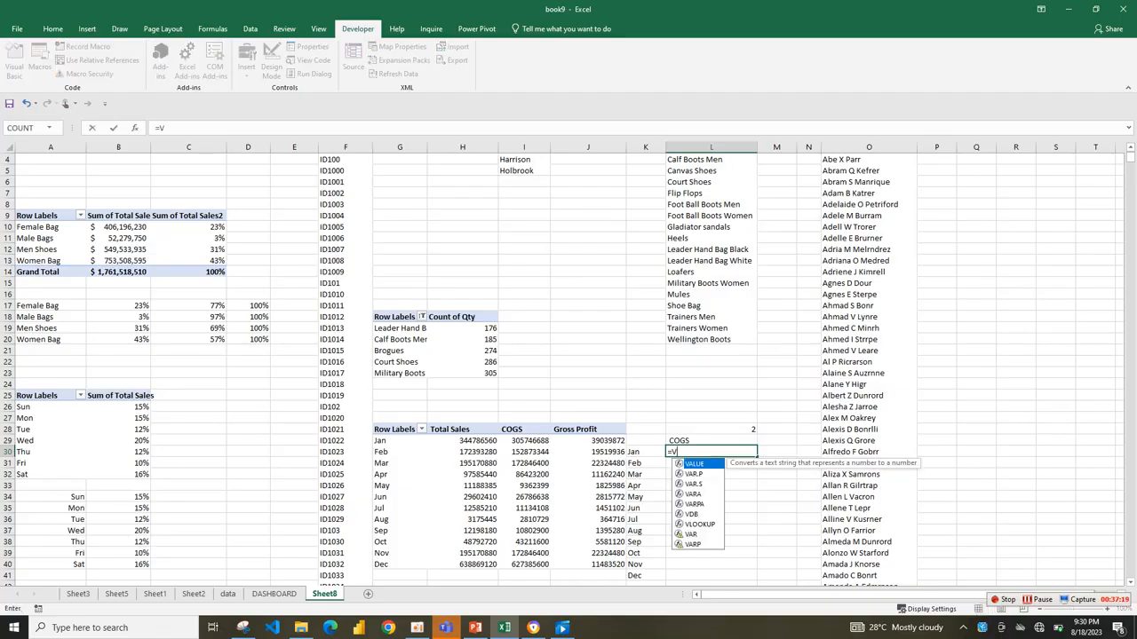
text(L)
key(Tab)
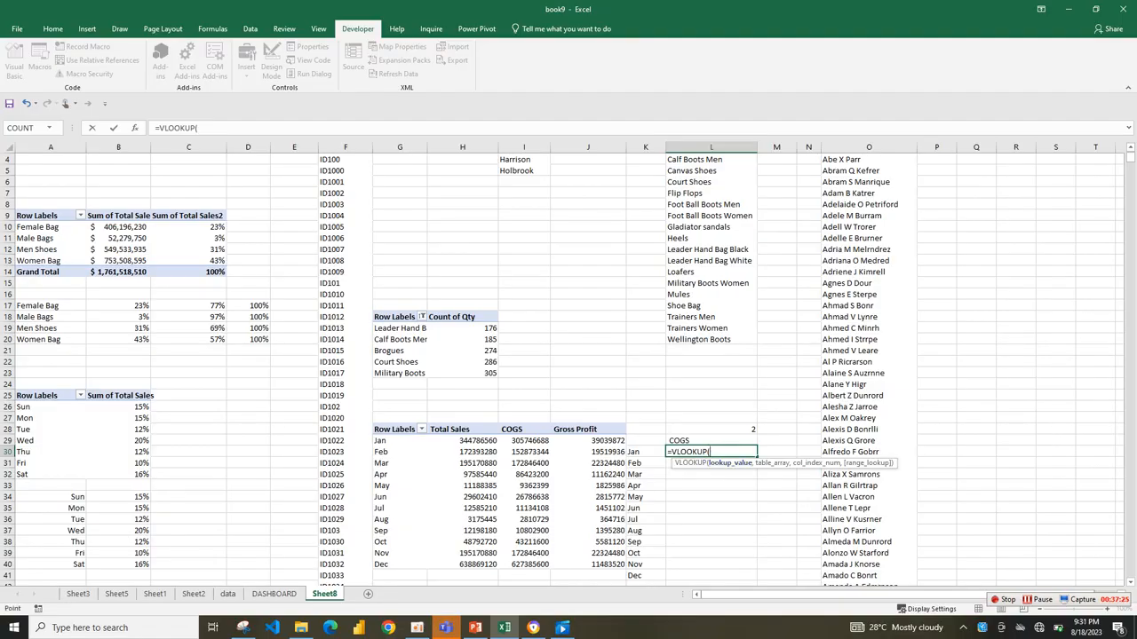
key(Left)
text(,)
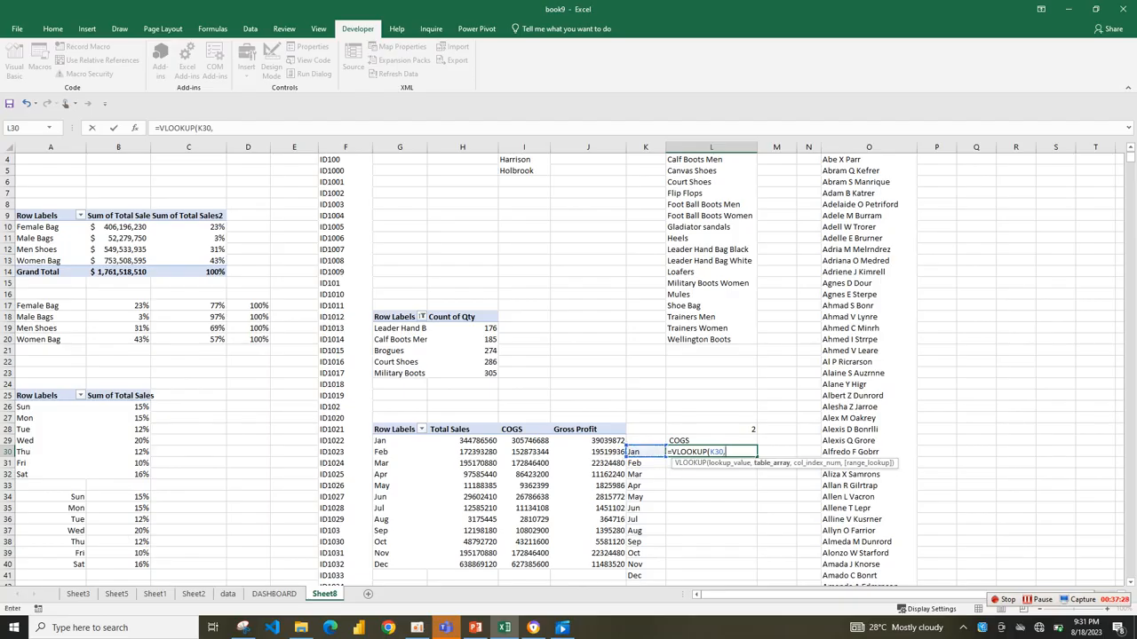
drag(377, 440, 626, 565)
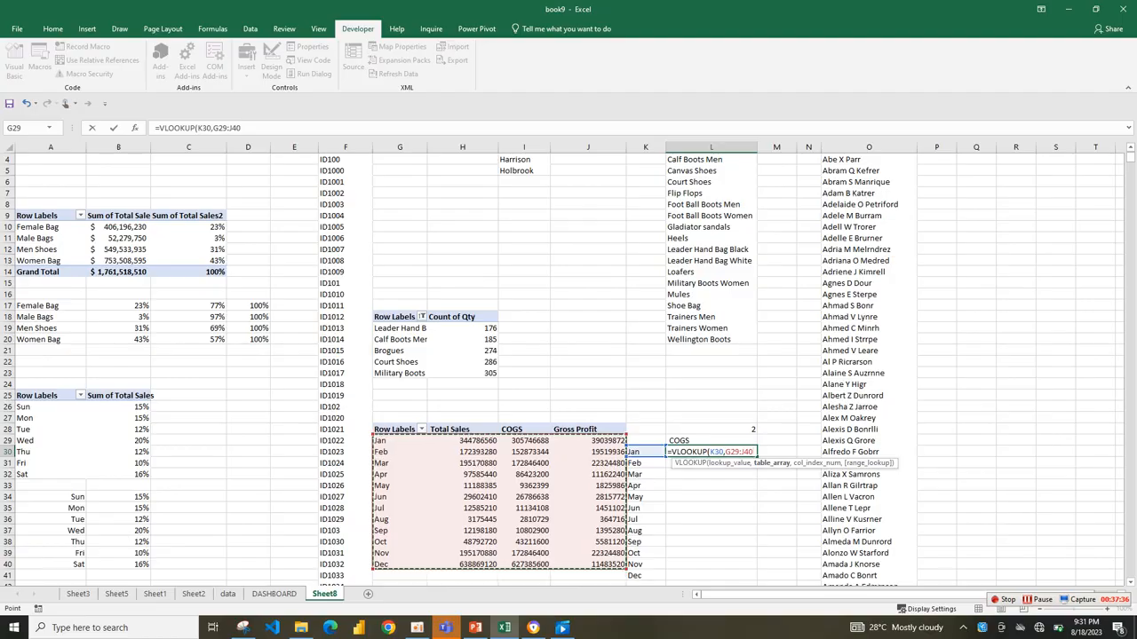
key(F4)
text(,)
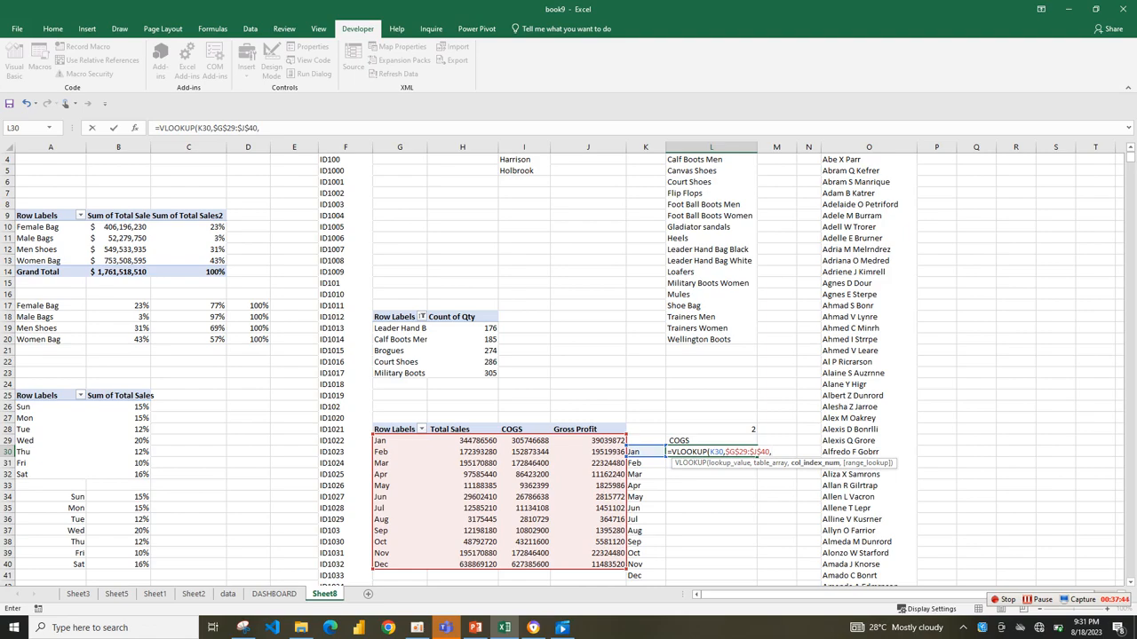
Try to complete the L30 VLOOKUP with L28:L28 as column index and 0 after the closing parenthesis.
click(711, 429)
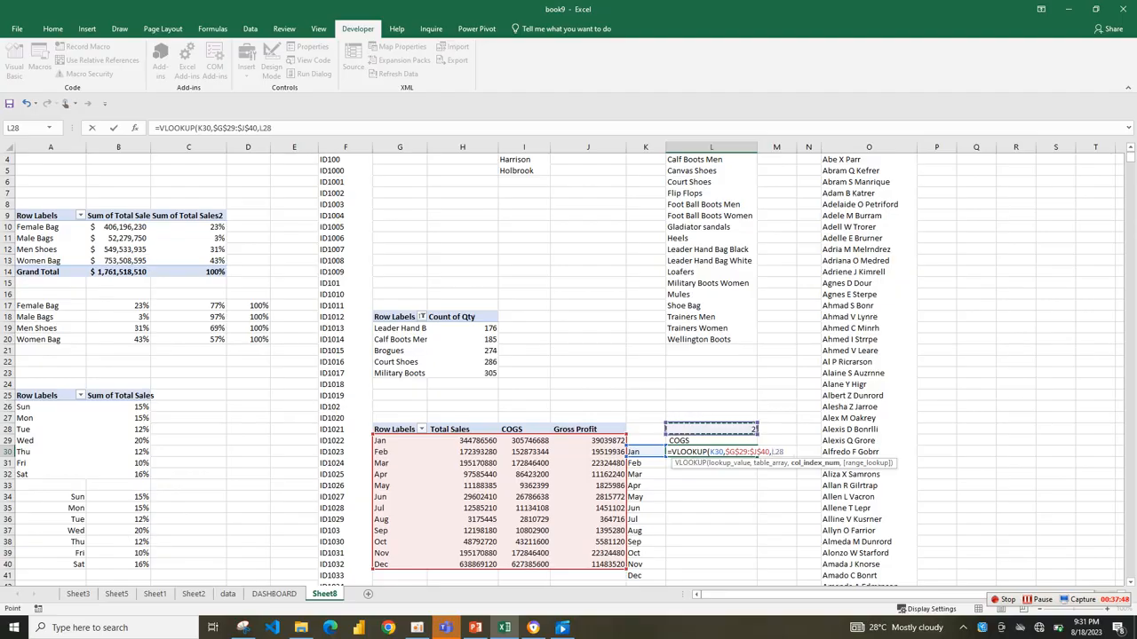
key(F4)
key(F8)
text(0)
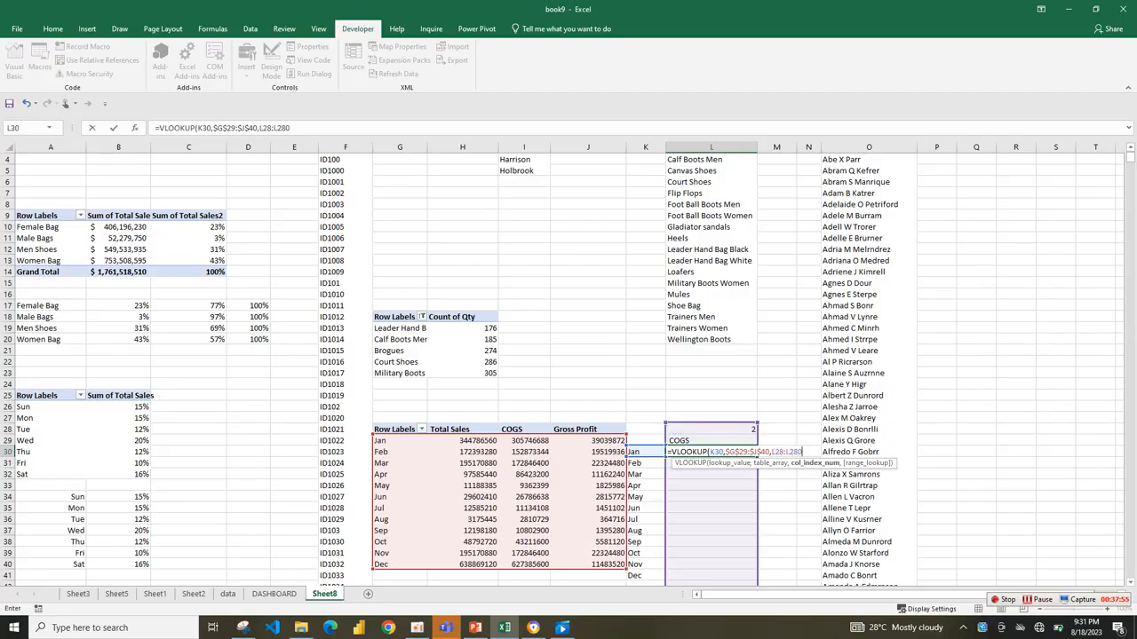
key(BackSpace)
text(),0)
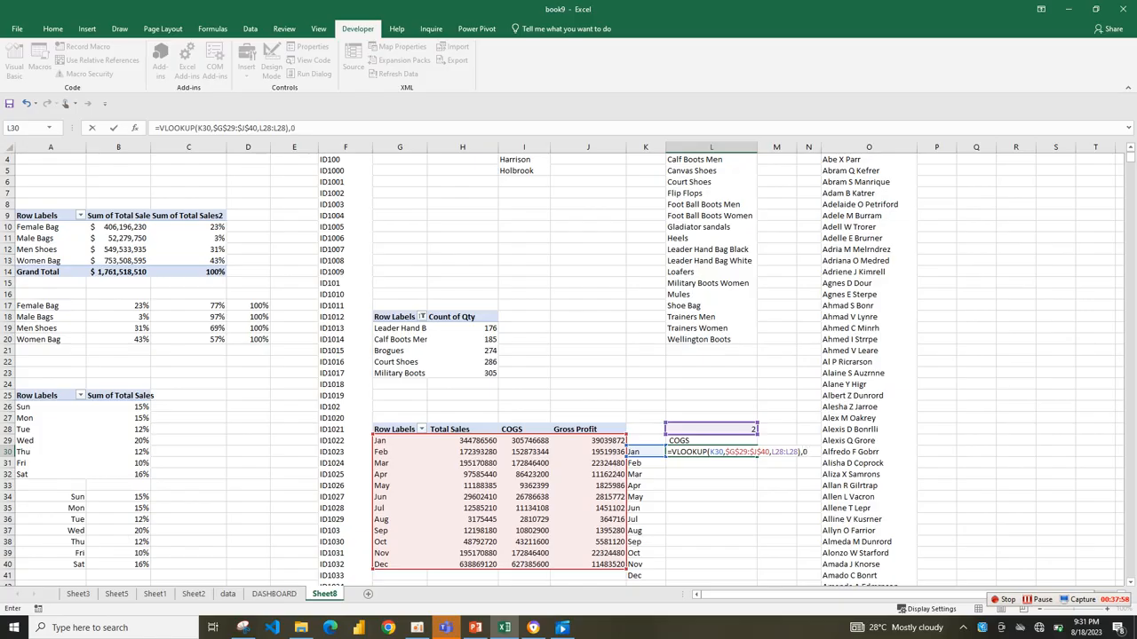
key(Return)
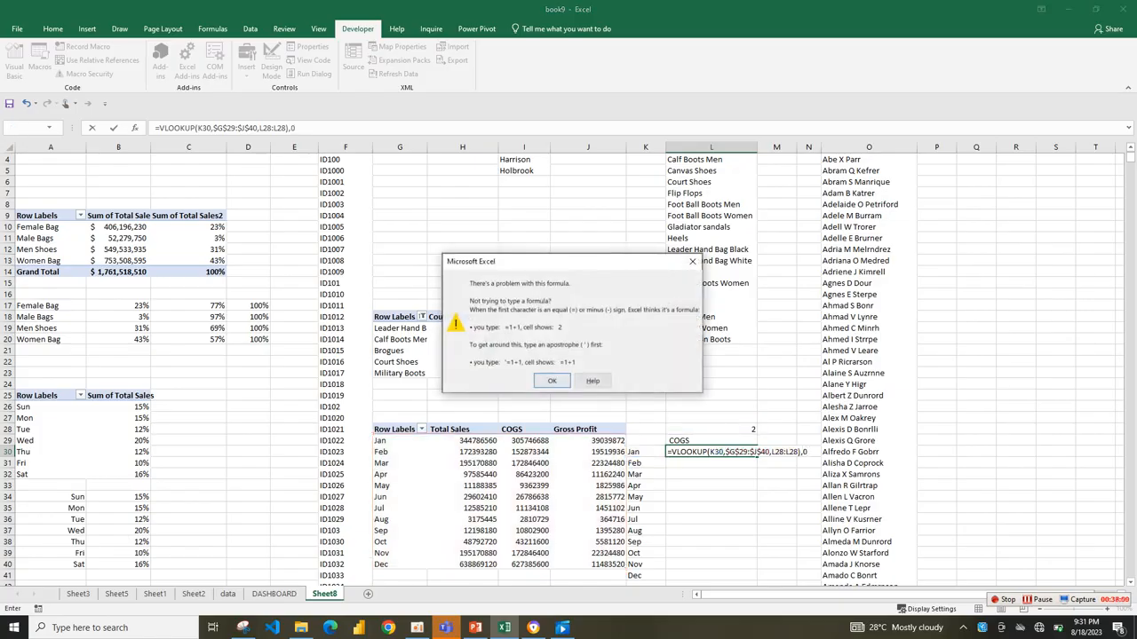
key(Return)
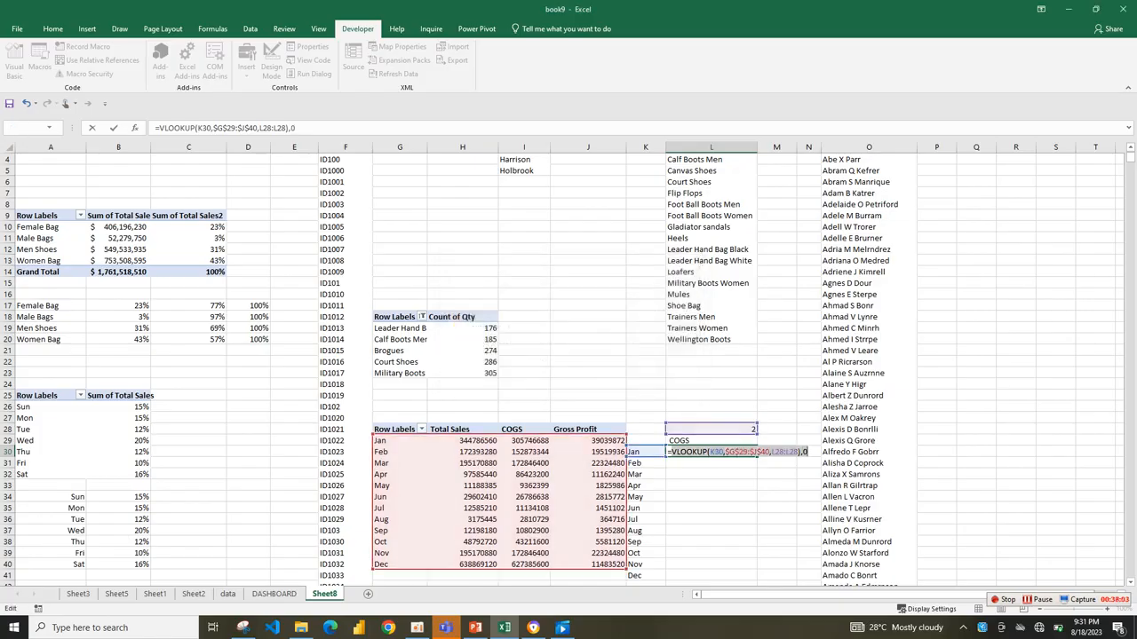
Correct the formula in L30 to =VLOOKUP(K30,$G$29:$J$40,L28:L28,0).
click(1038, 599)
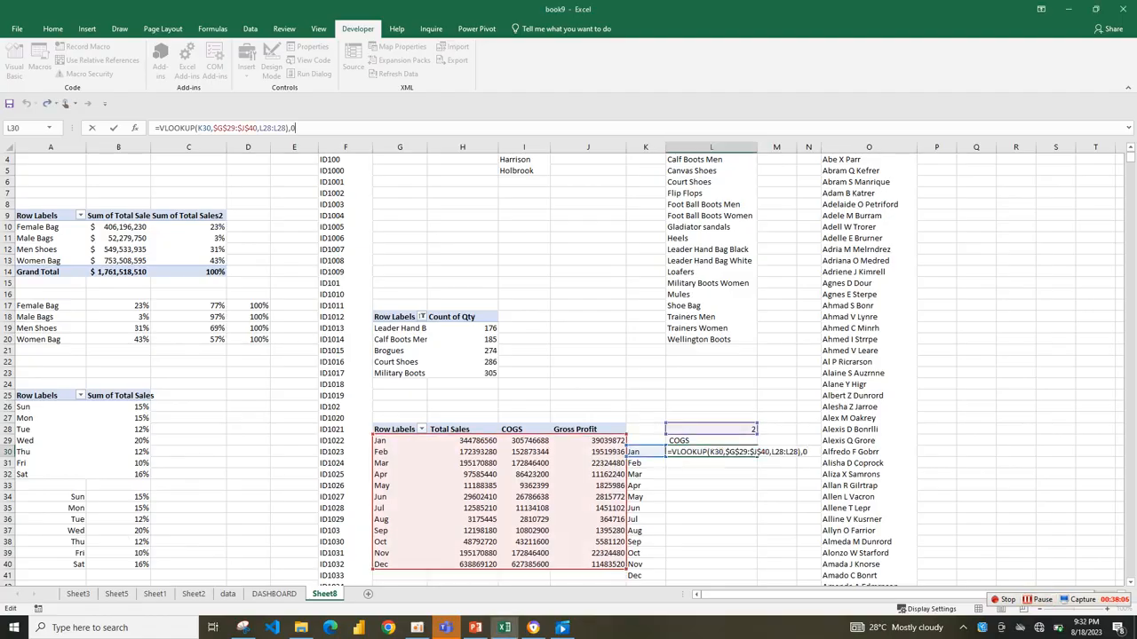
key(BackSpace)
key(BackSpace)
text(,0)
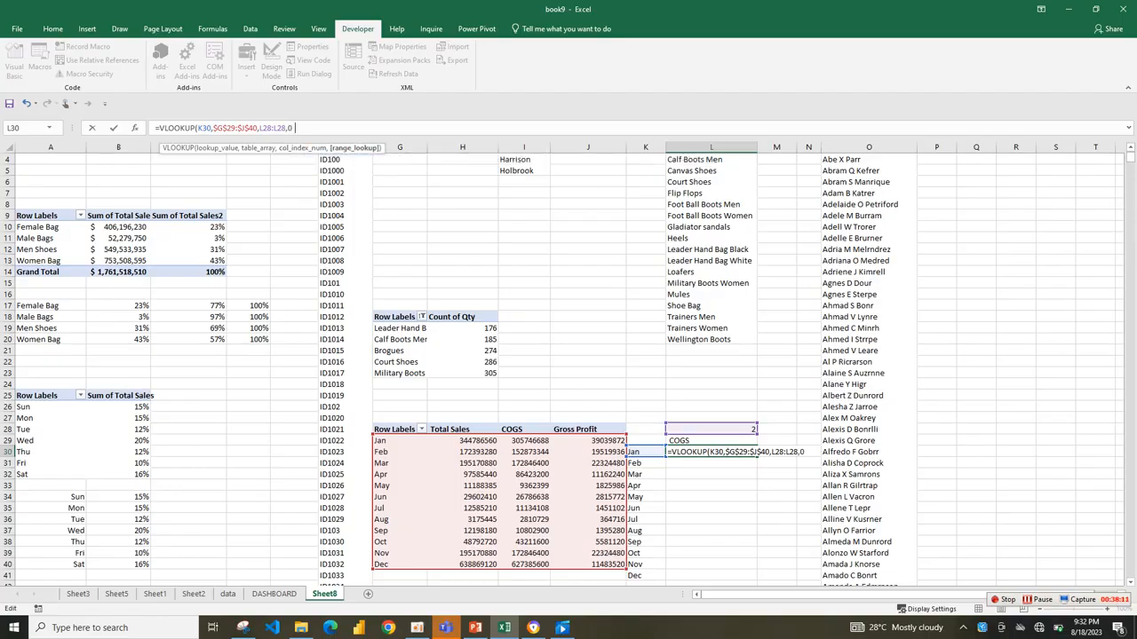
key(Return)
Fill the L30 lookup formula down to the December row in L41 and open its column index reference for editing.
click(711, 452)
drag(757, 456, 757, 581)
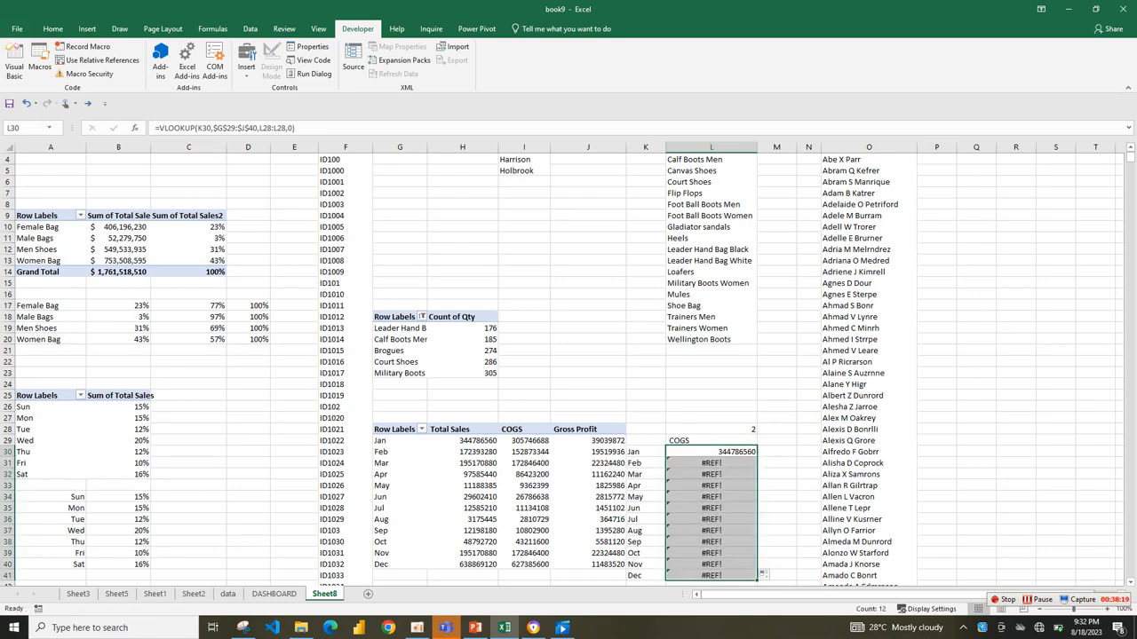
click(274, 128)
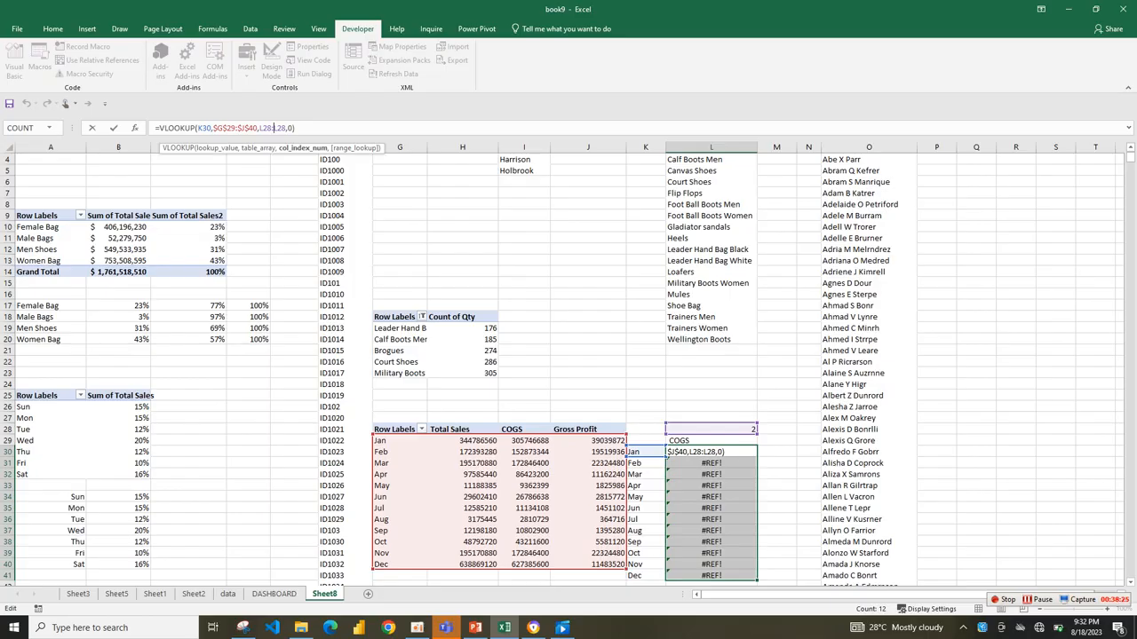
key(Return)
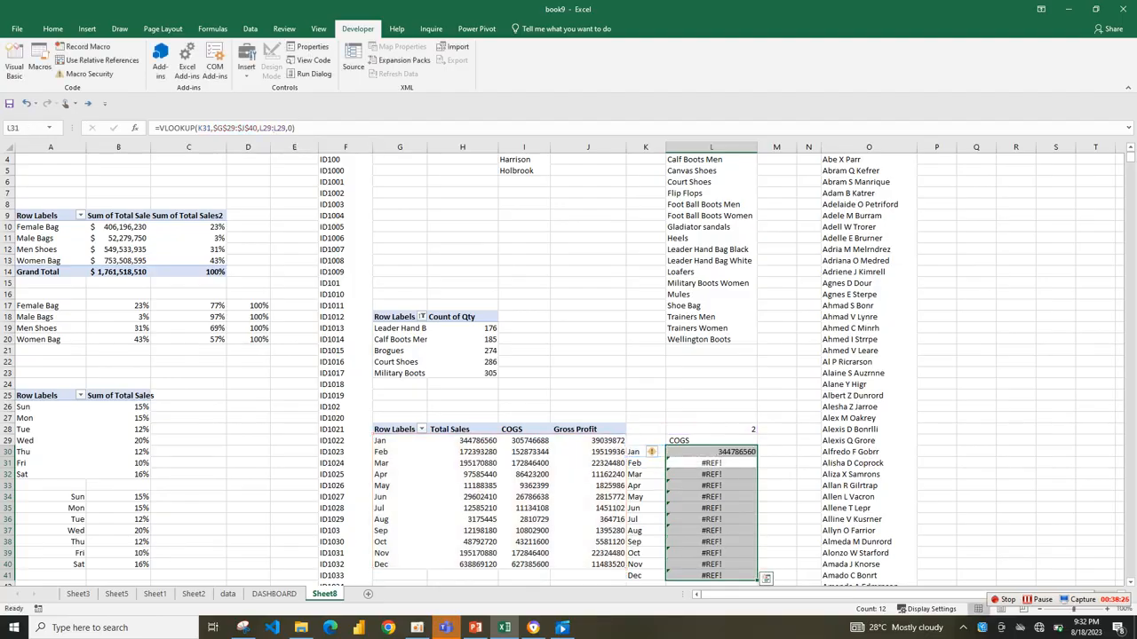
Undo the last fill and replace the column index in the L30 VLOOKUP with the absolute reference $L$28.
key(ctrl+z)
key(ctrl+z)
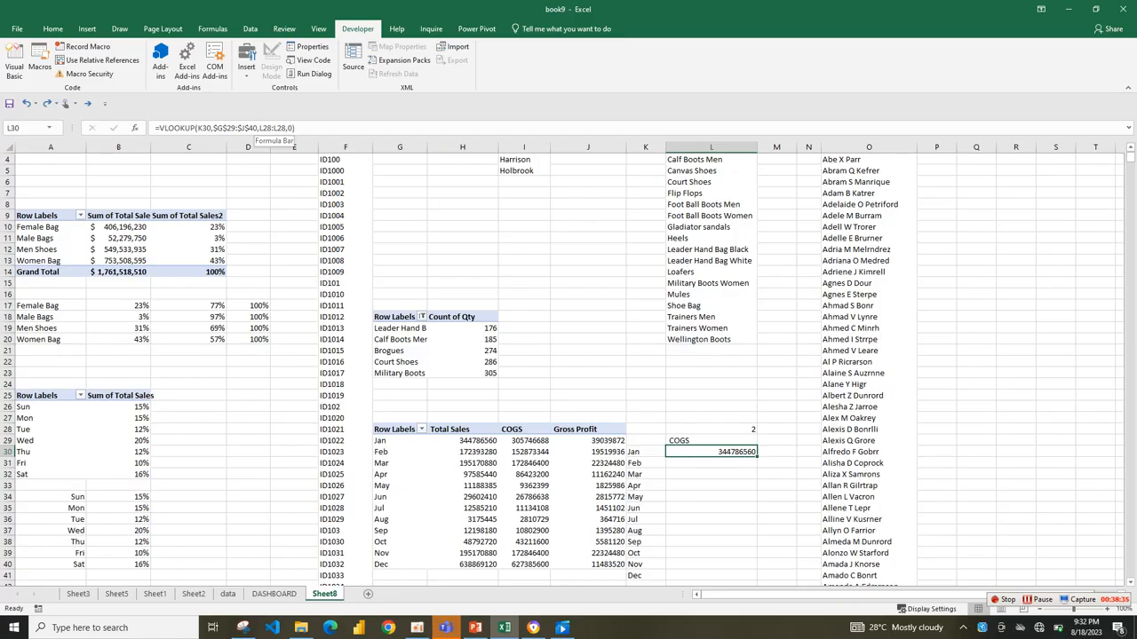
click(284, 128)
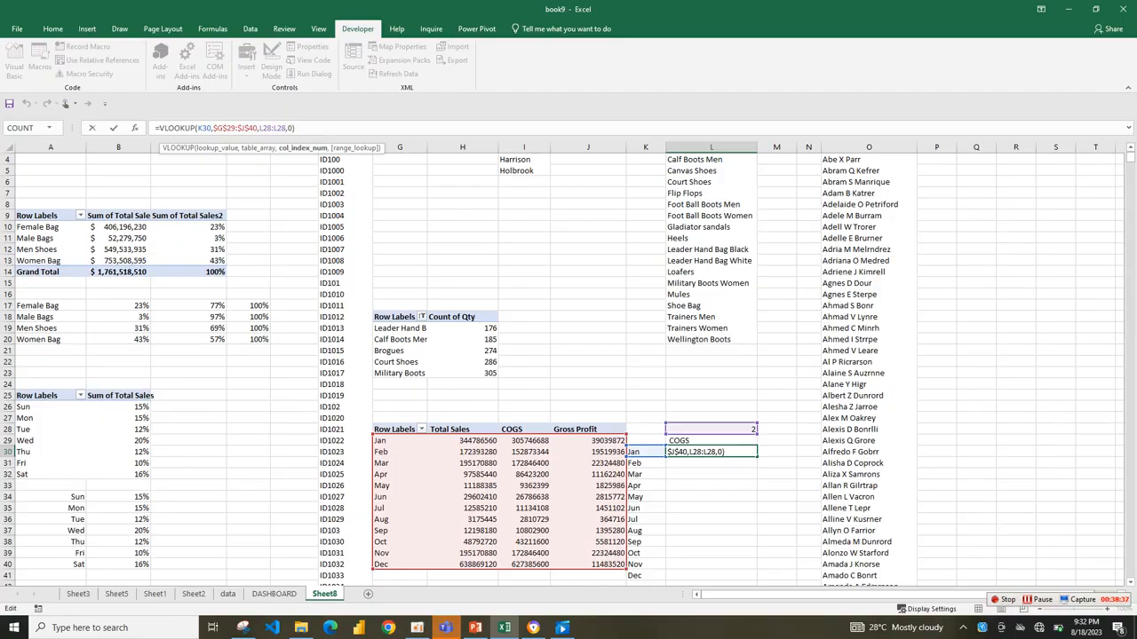
key(F4)
key(BackSpace)
key(BackSpace)
key(BackSpace)
key(BackSpace)
key(BackSpace)
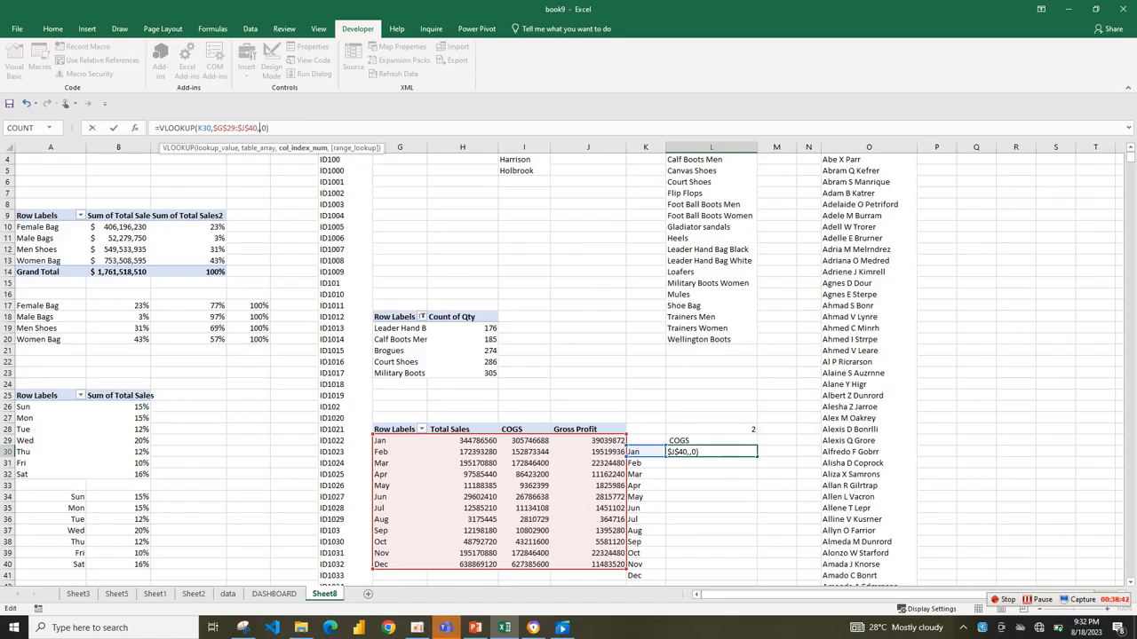
click(711, 430)
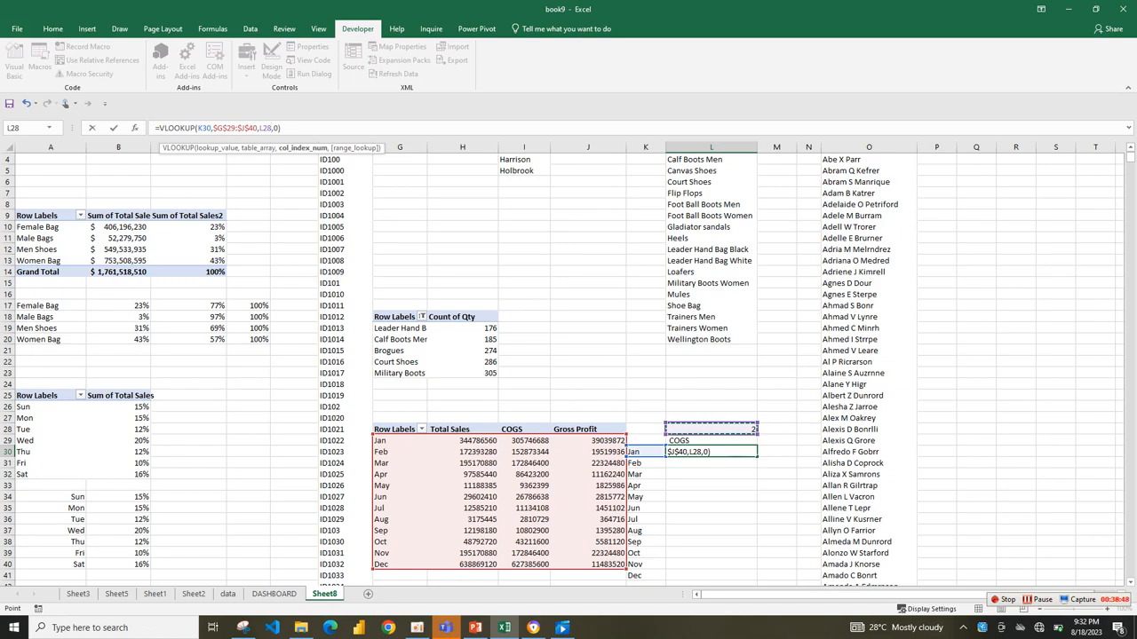
key(F4)
key(Return)
Fill the L30 formula down to L41 and test it with the TOTAL SALES option on the DASHBOARD sheet.
click(711, 452)
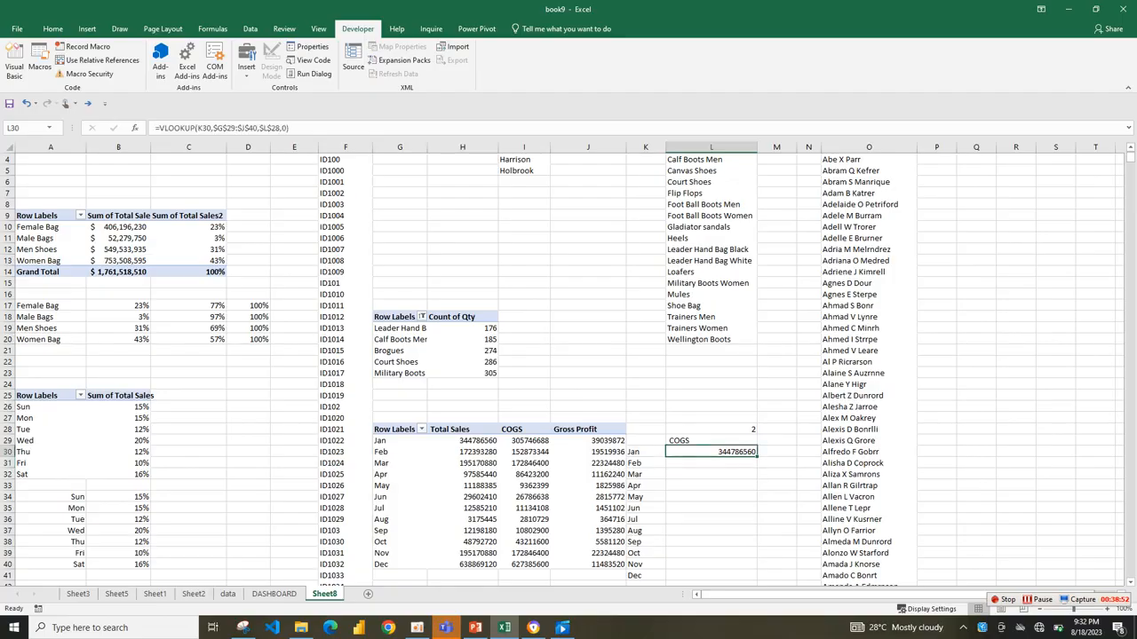
drag(756, 457, 755, 579)
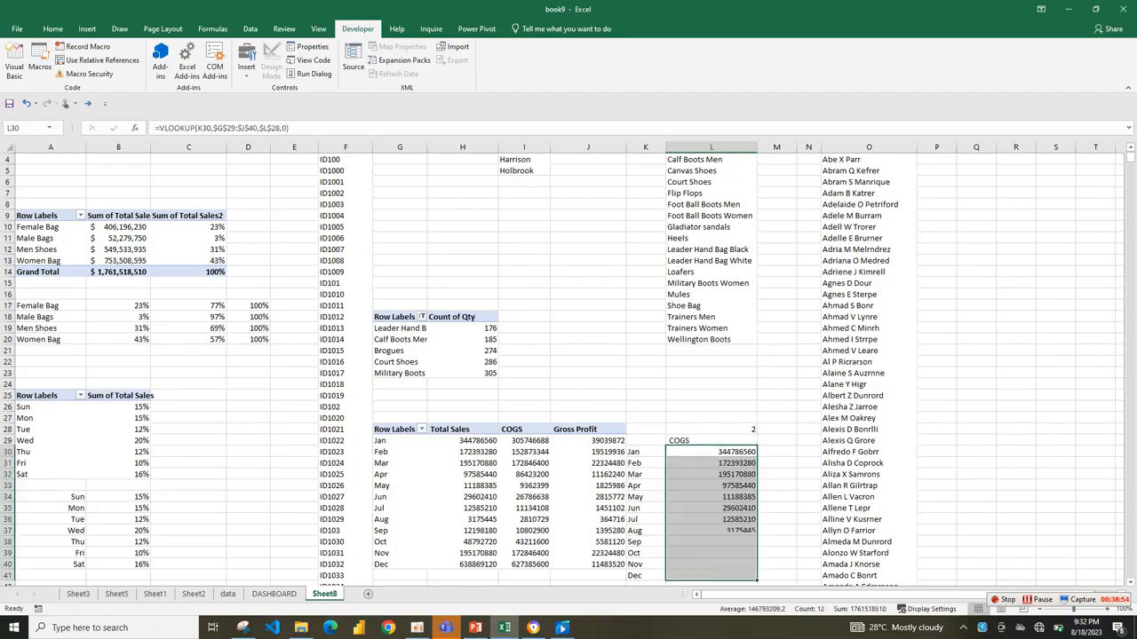
click(776, 508)
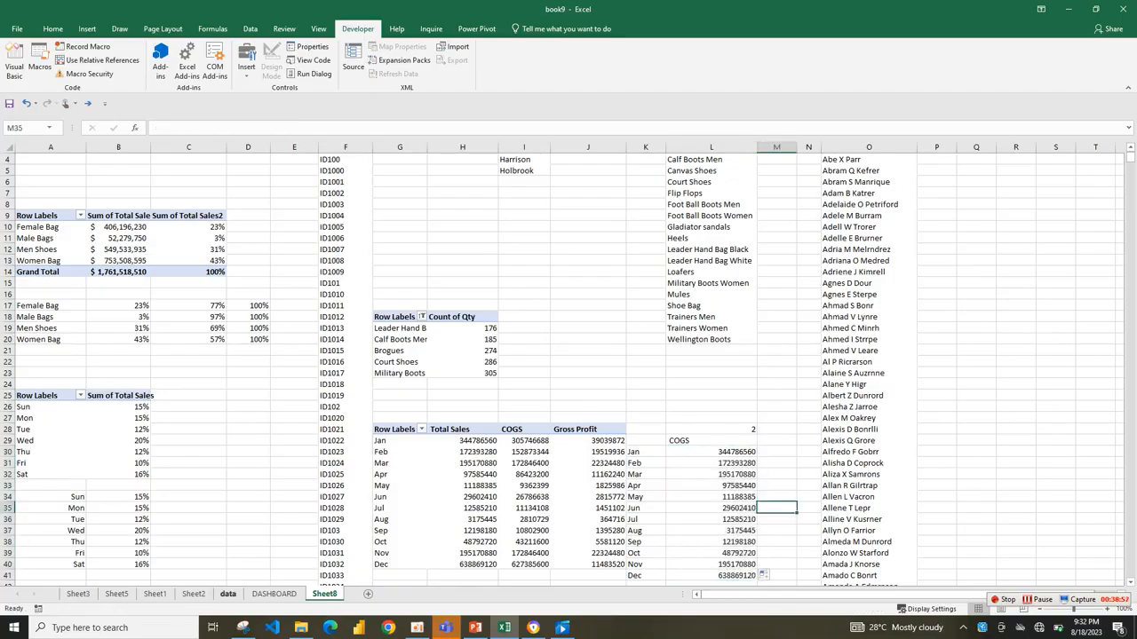
click(273, 593)
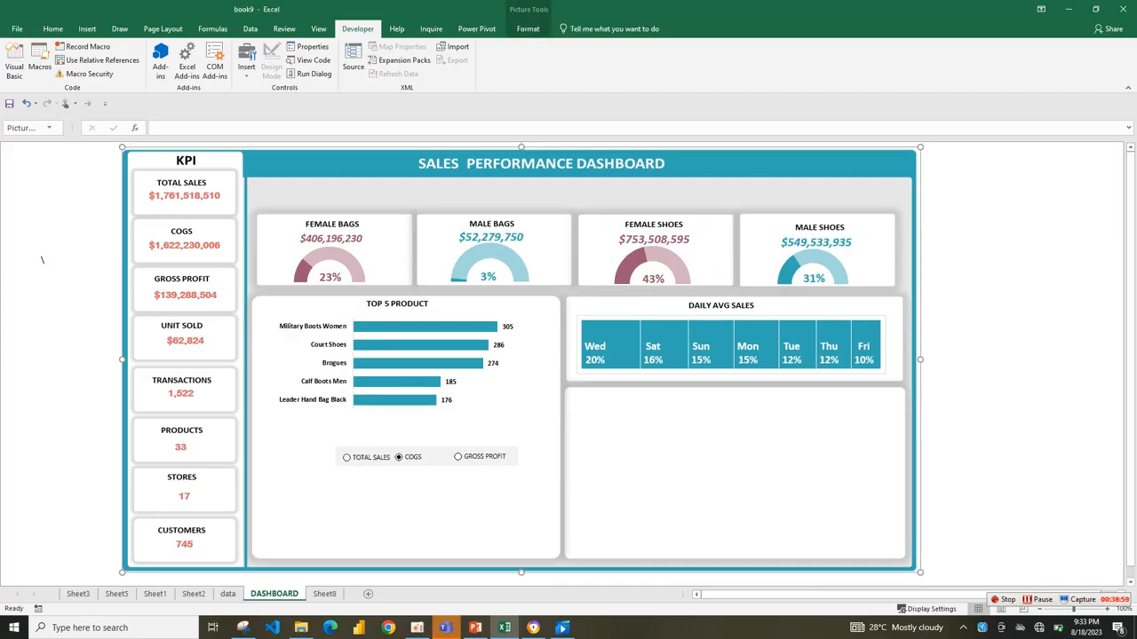
key(ctrl+Page_Down)
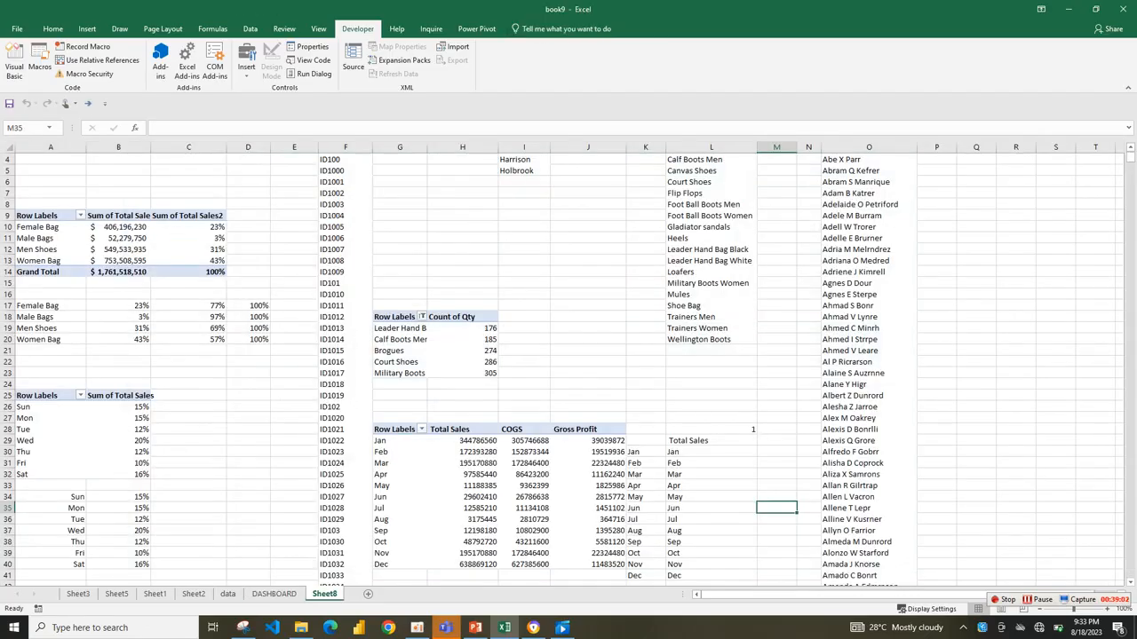
Change the column index in the L30 VLOOKUP to $L$28+1 and fill the formula down to L41.
click(711, 452)
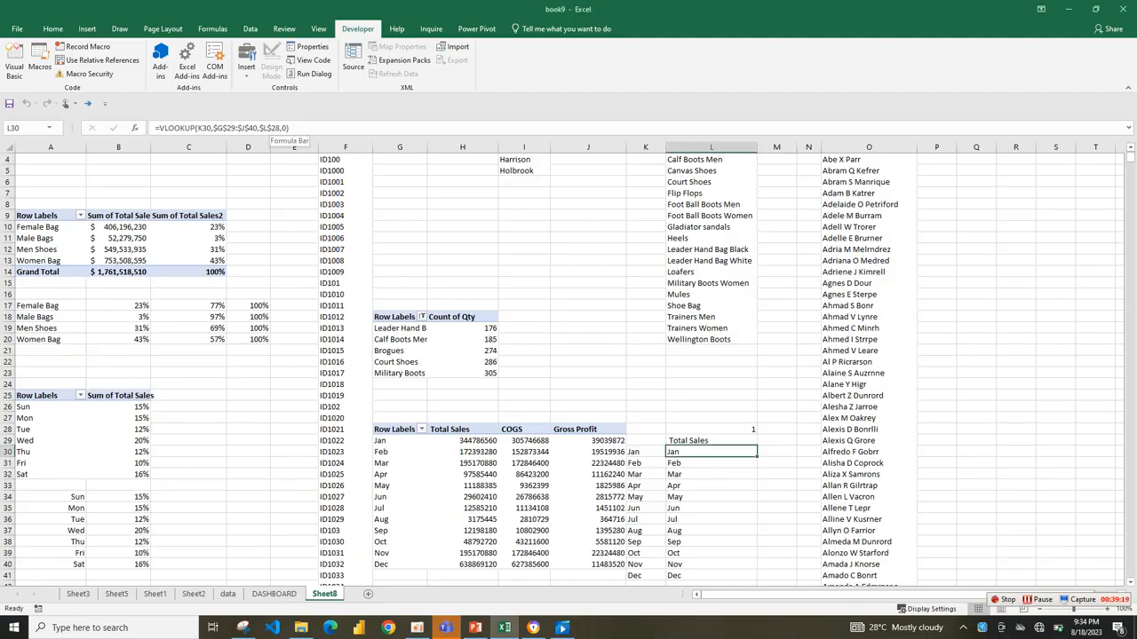
click(282, 128)
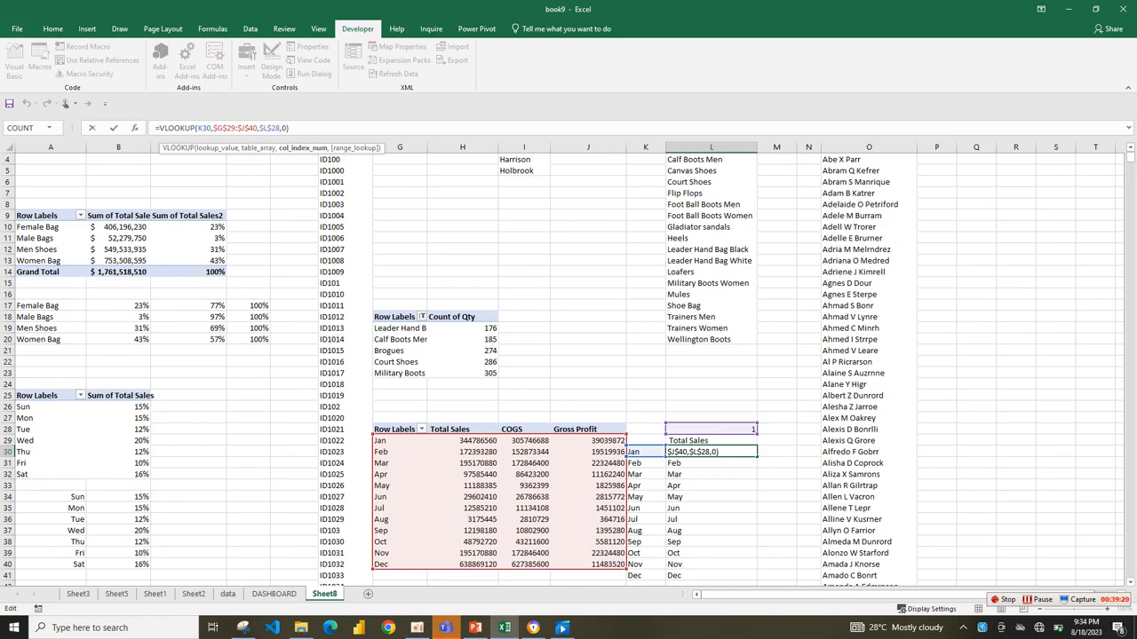
text(+1)
key(Return)
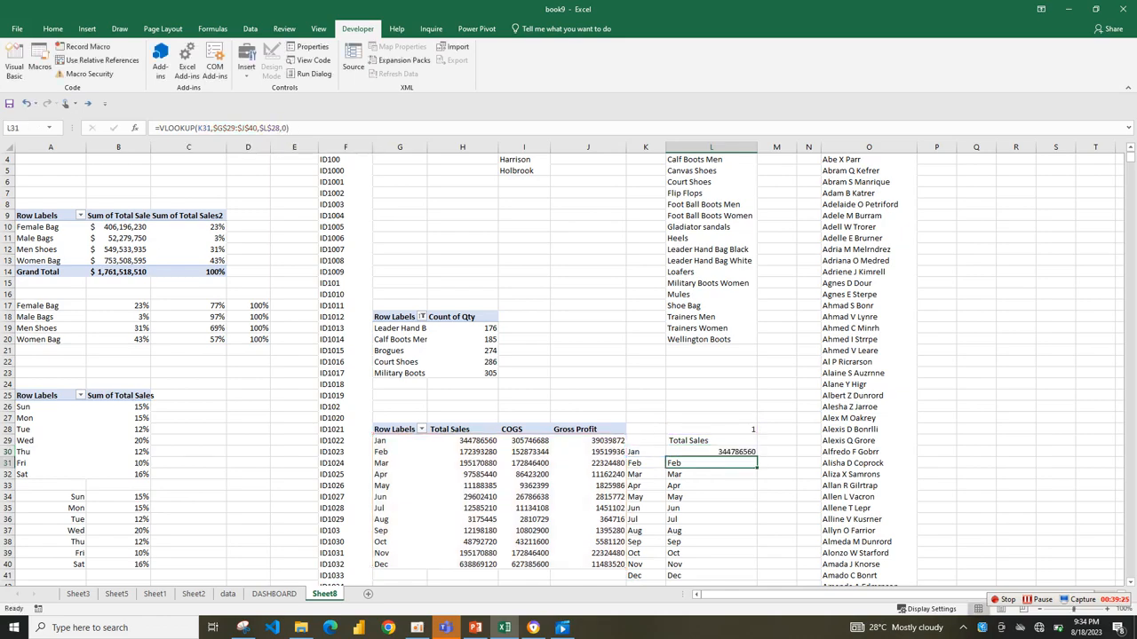
click(711, 452)
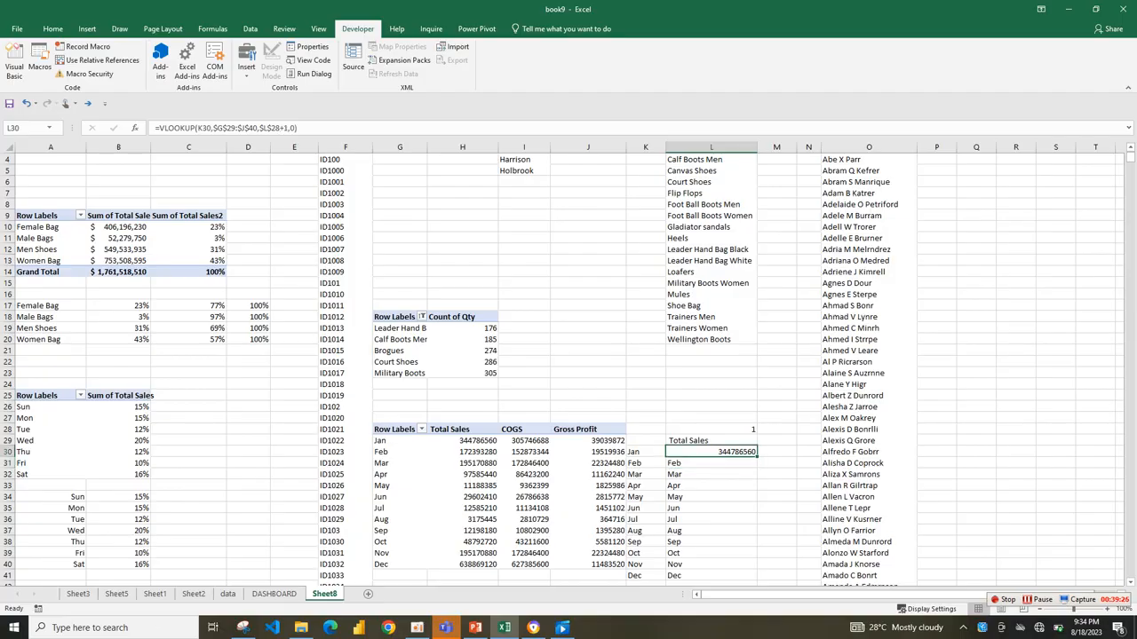
double_click(757, 457)
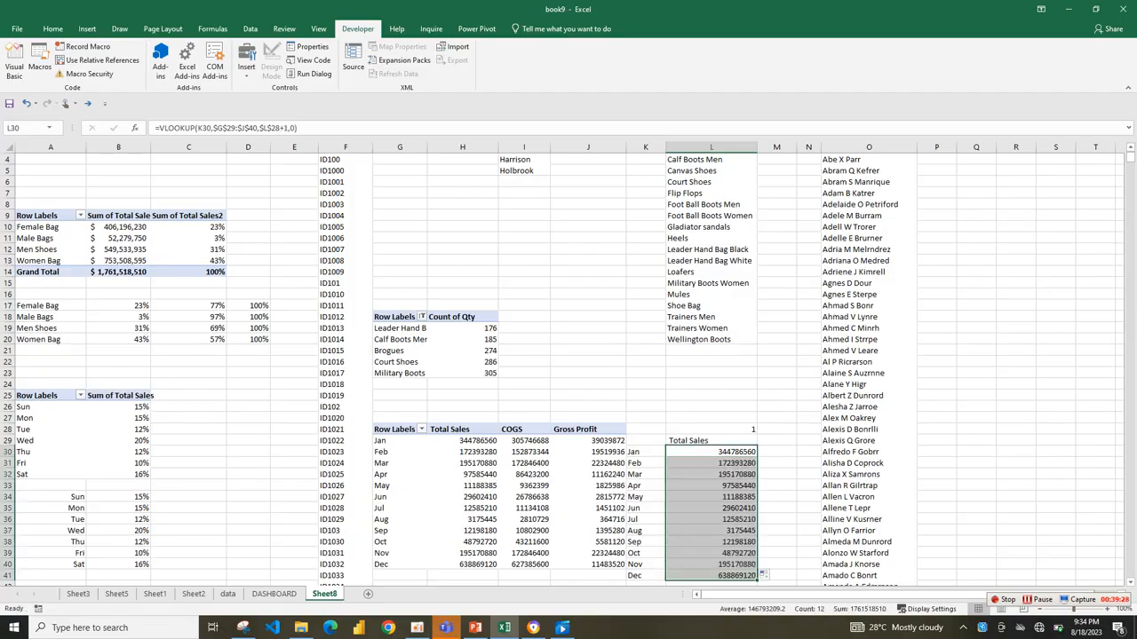
click(712, 441)
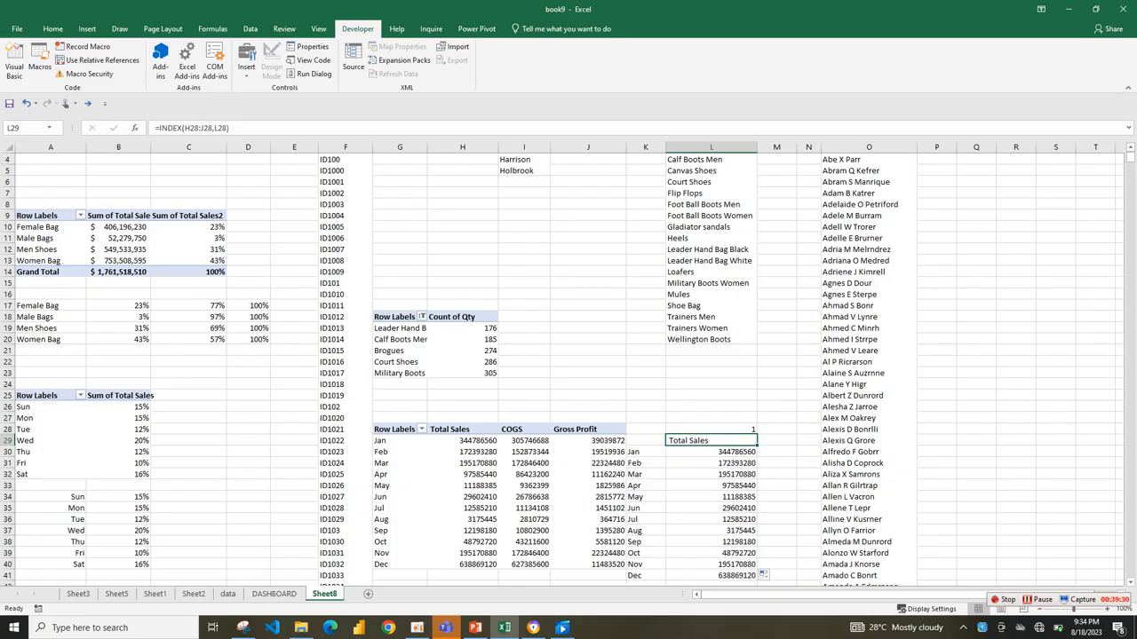
Choose the GROSS PROFIT option on the DASHBOARD sheet and check the monthly lookup formulas on Sheet8.
click(273, 593)
click(400, 457)
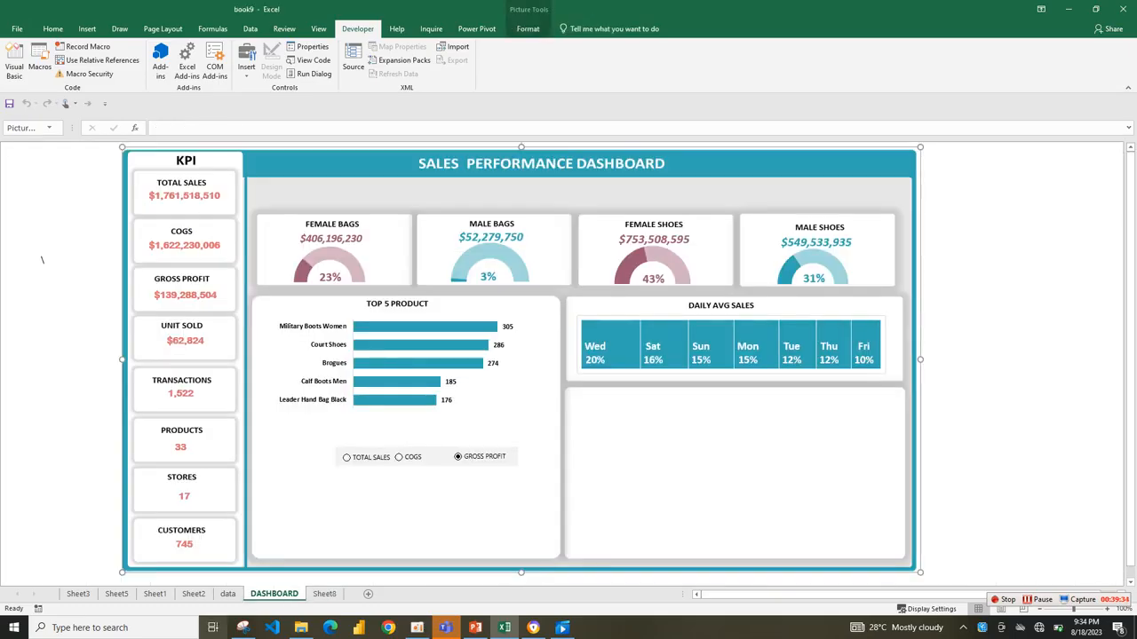
key(ctrl+Page_Down)
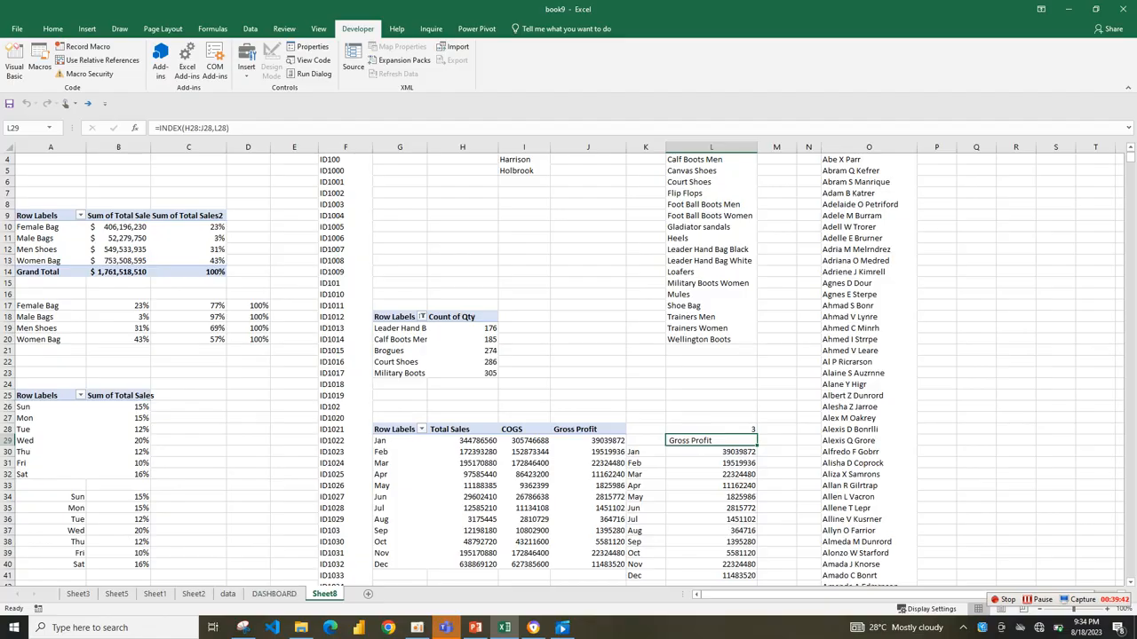
click(712, 474)
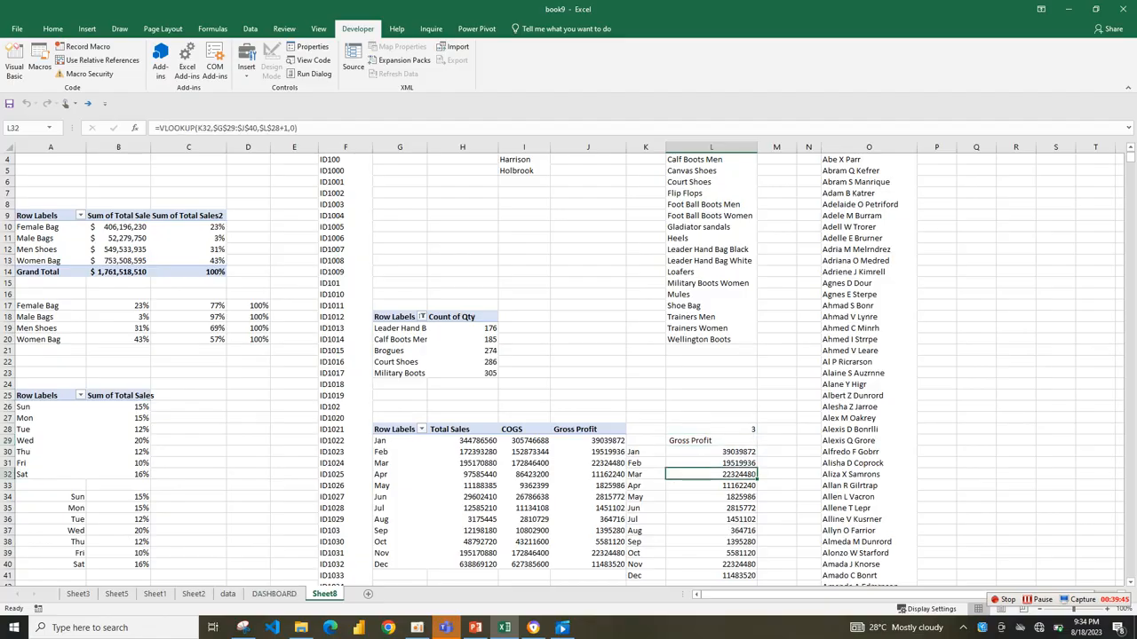
click(712, 464)
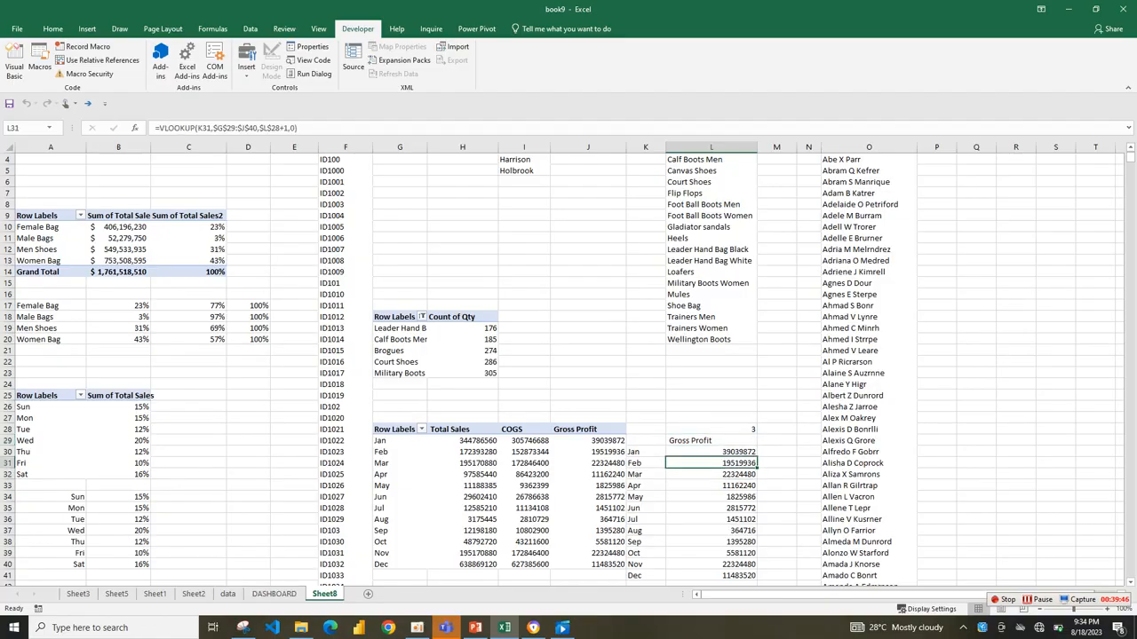
Insert a 2-D clustered column chart from the month names and lookup values starting at K30.
drag(646, 452, 741, 576)
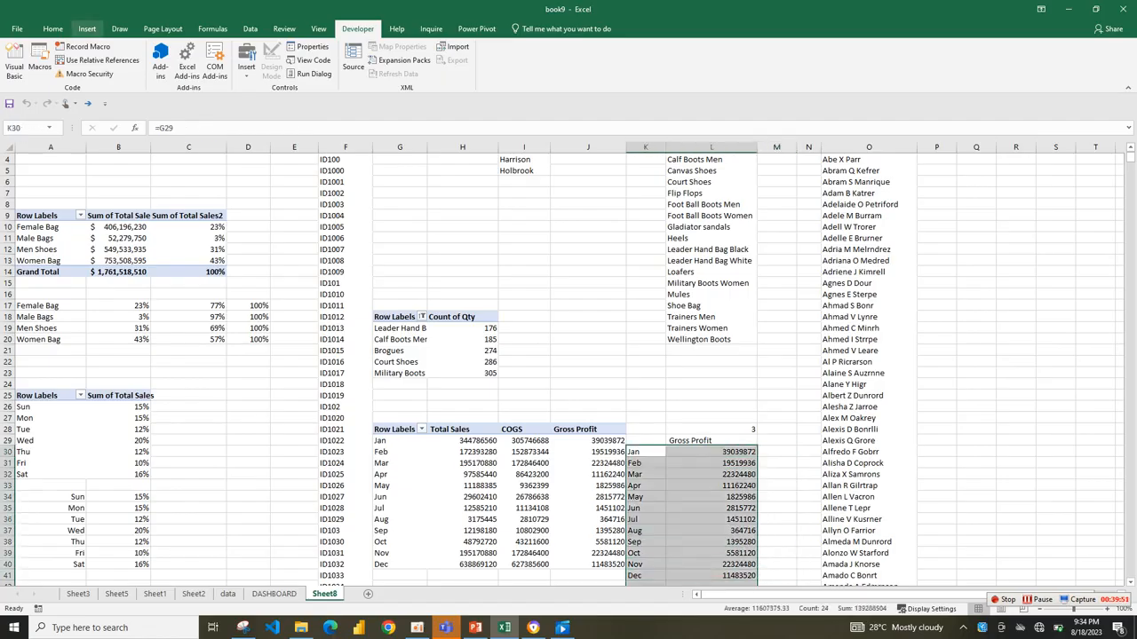
click(87, 28)
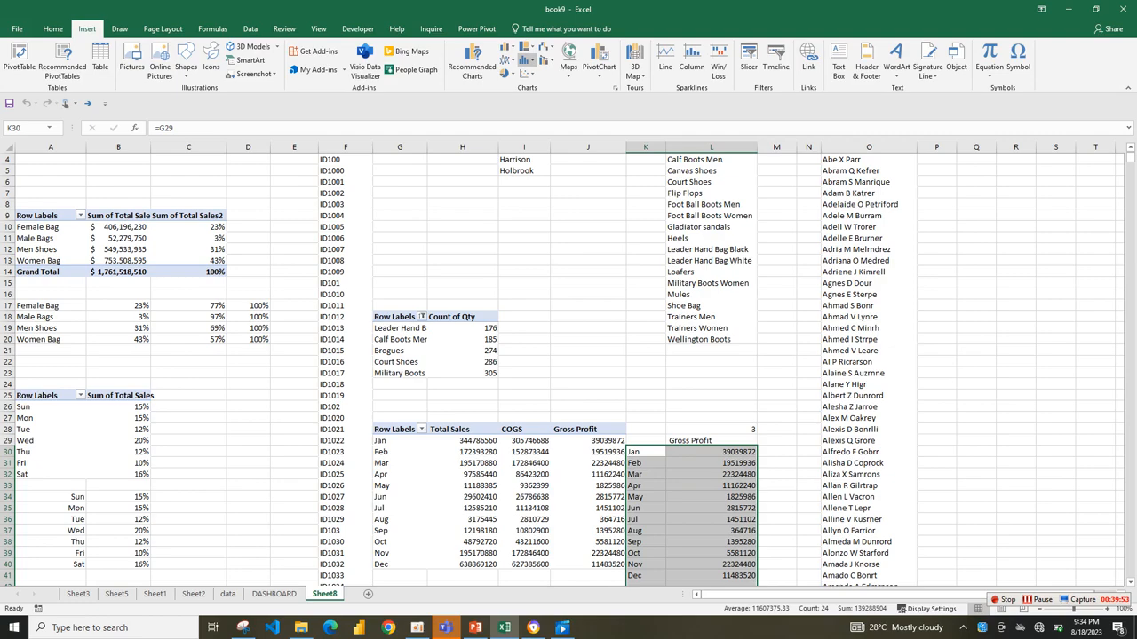
click(528, 60)
click(527, 60)
click(508, 51)
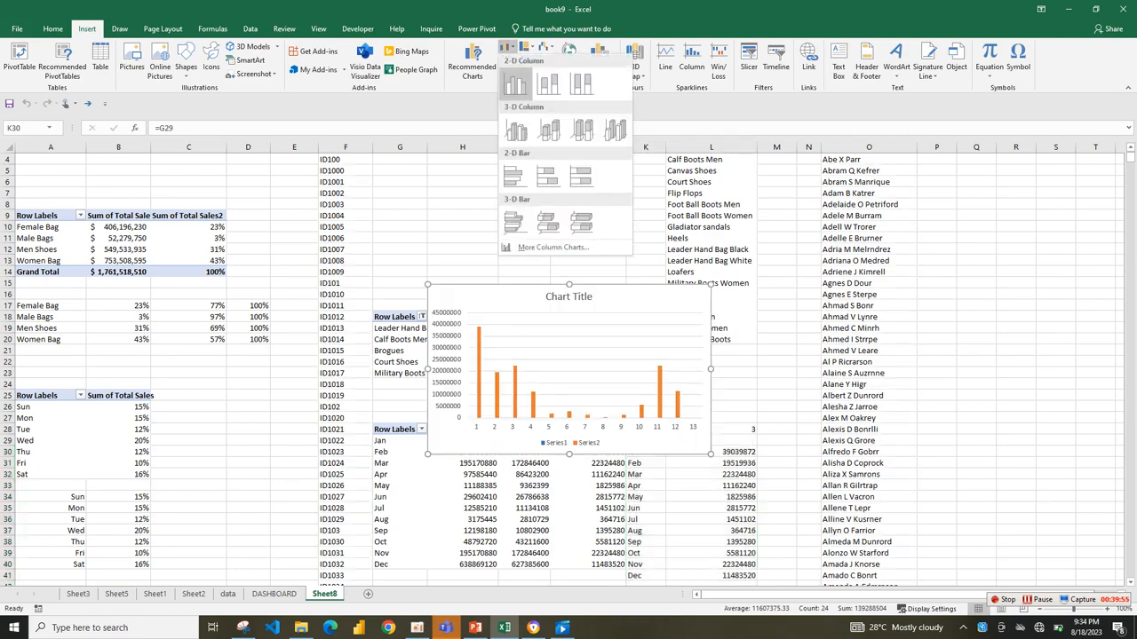
click(513, 92)
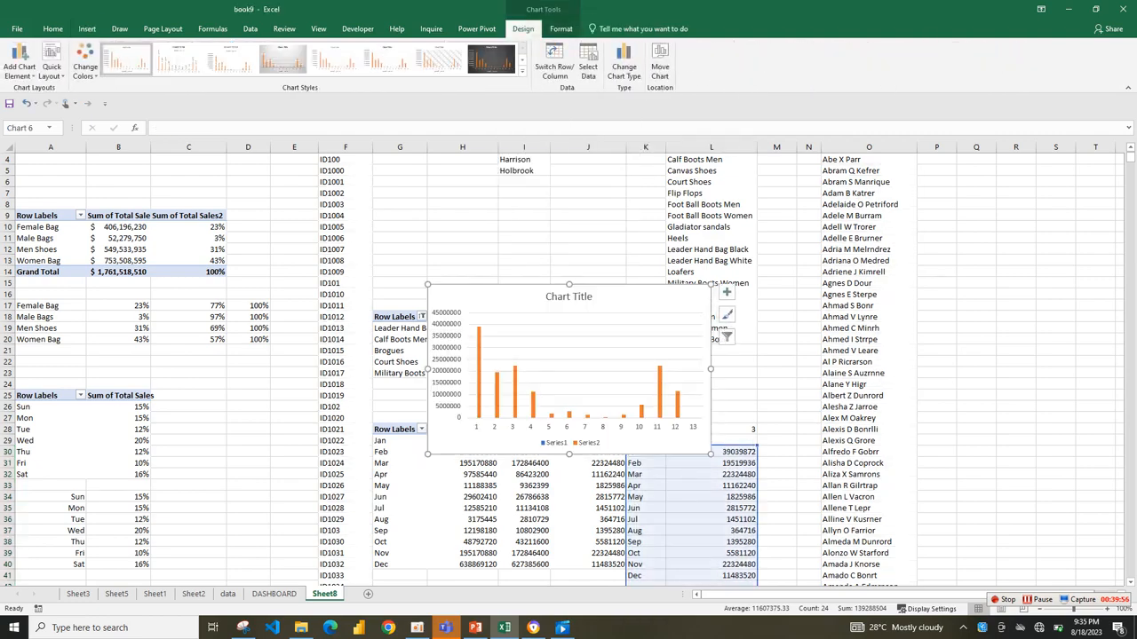
Move the chart clear of the lookup table, extend its data range to include the L29 heading, and widen it slightly.
mouse_move(497, 298)
mouse_down()
mouse_move(502, 340)
mouse_move(395, 241)
mouse_move(394, 226)
mouse_up()
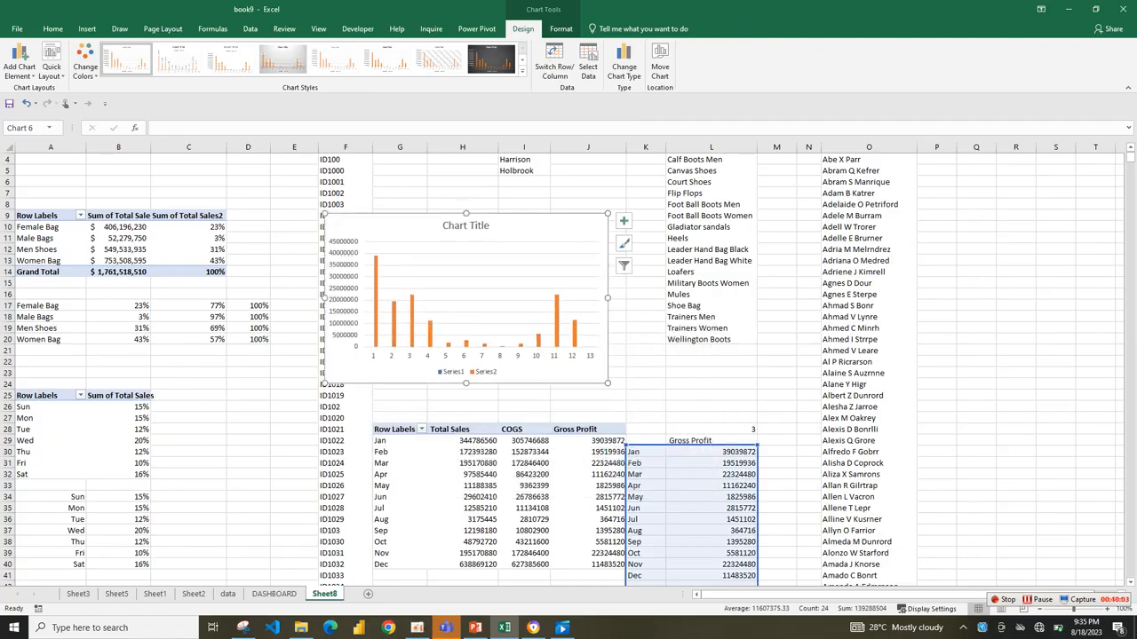
drag(756, 445, 756, 436)
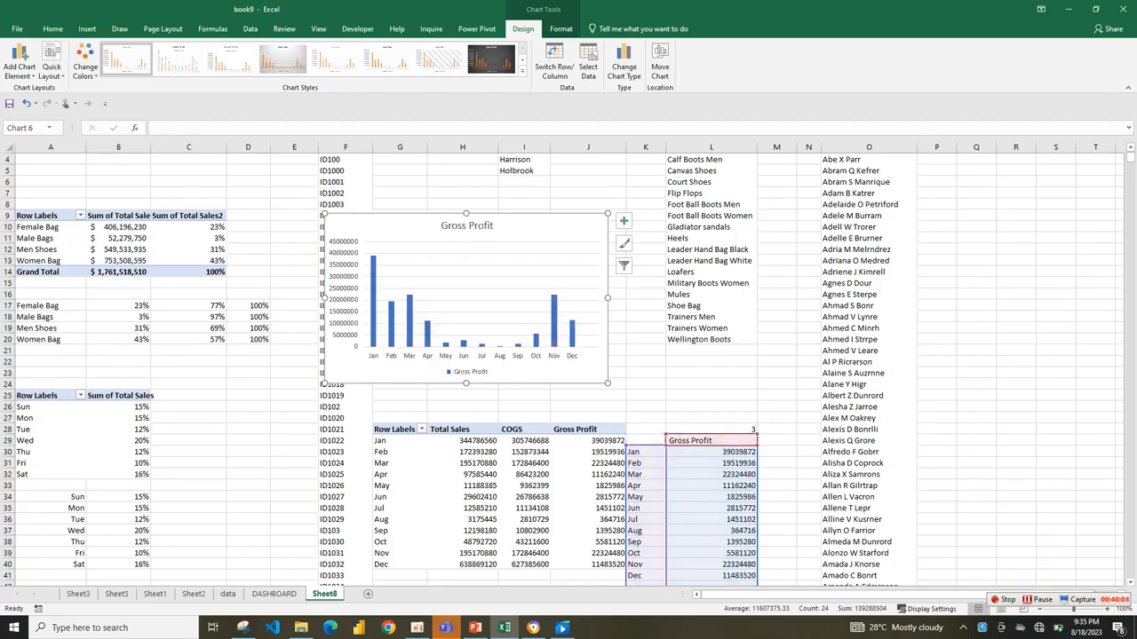
drag(607, 297, 636, 297)
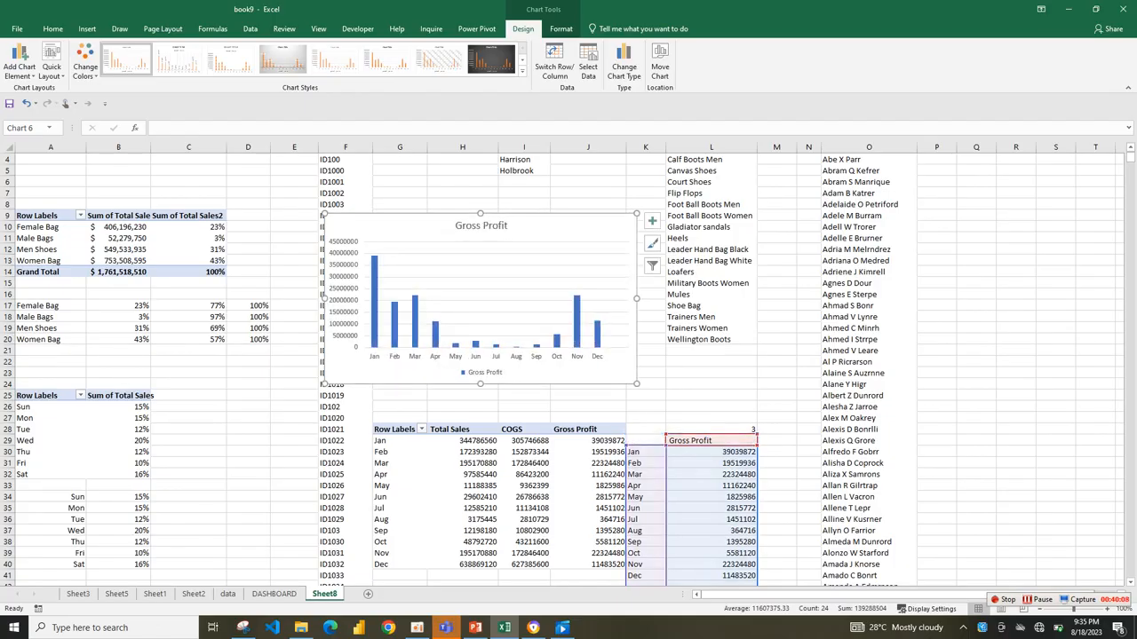
Remove the gridlines, legend and vertical axis from the monthly column chart.
click(652, 220)
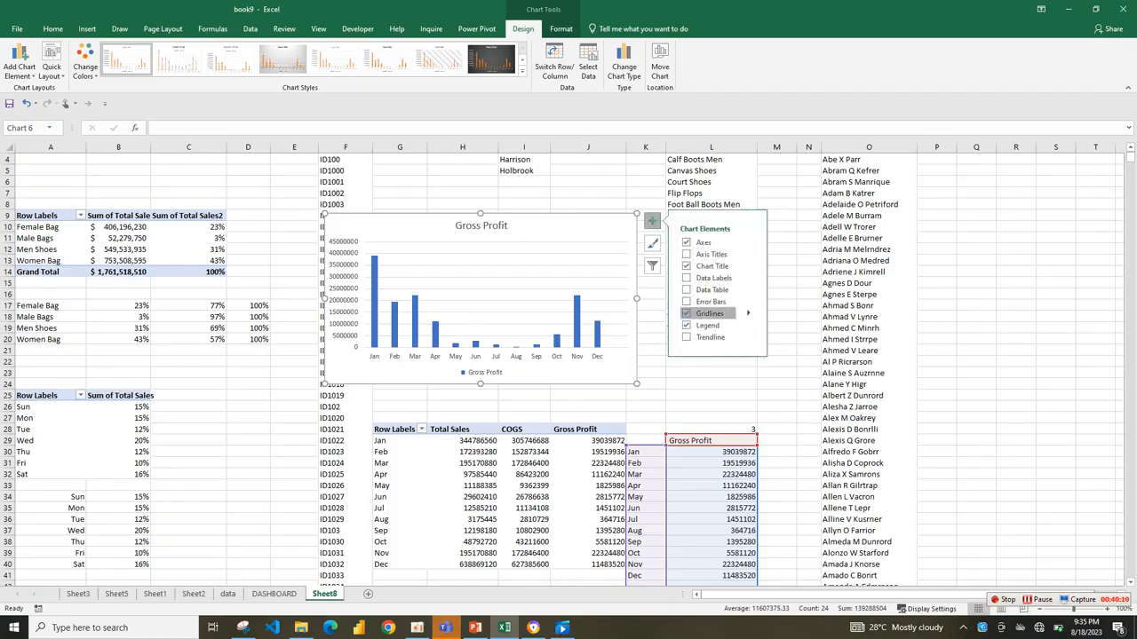
click(701, 314)
click(707, 325)
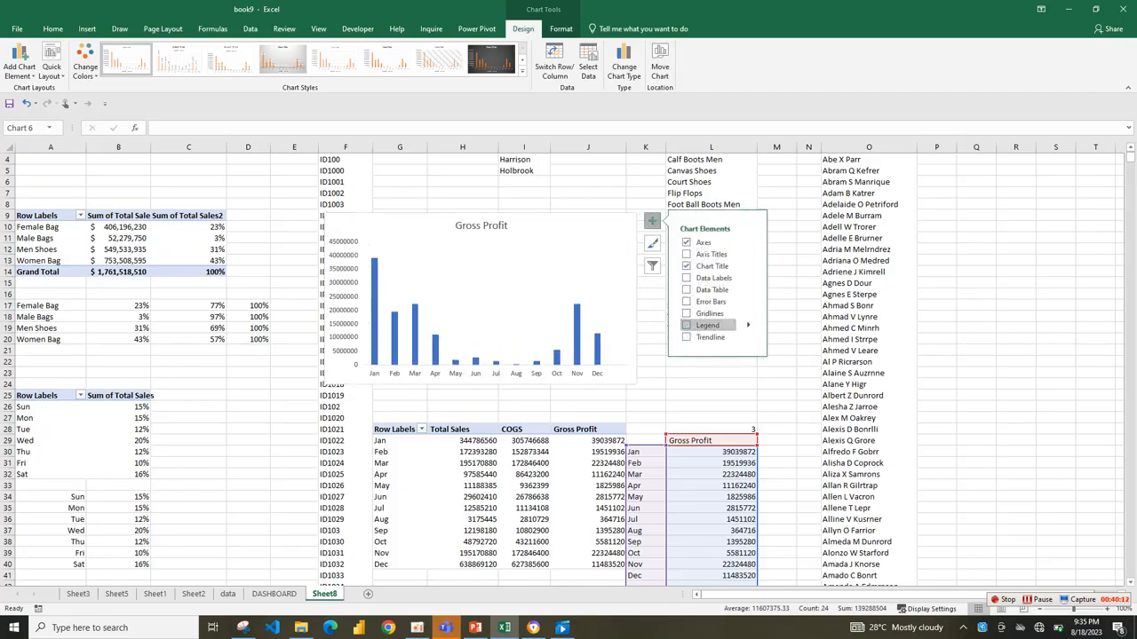
click(344, 303)
key(Delete)
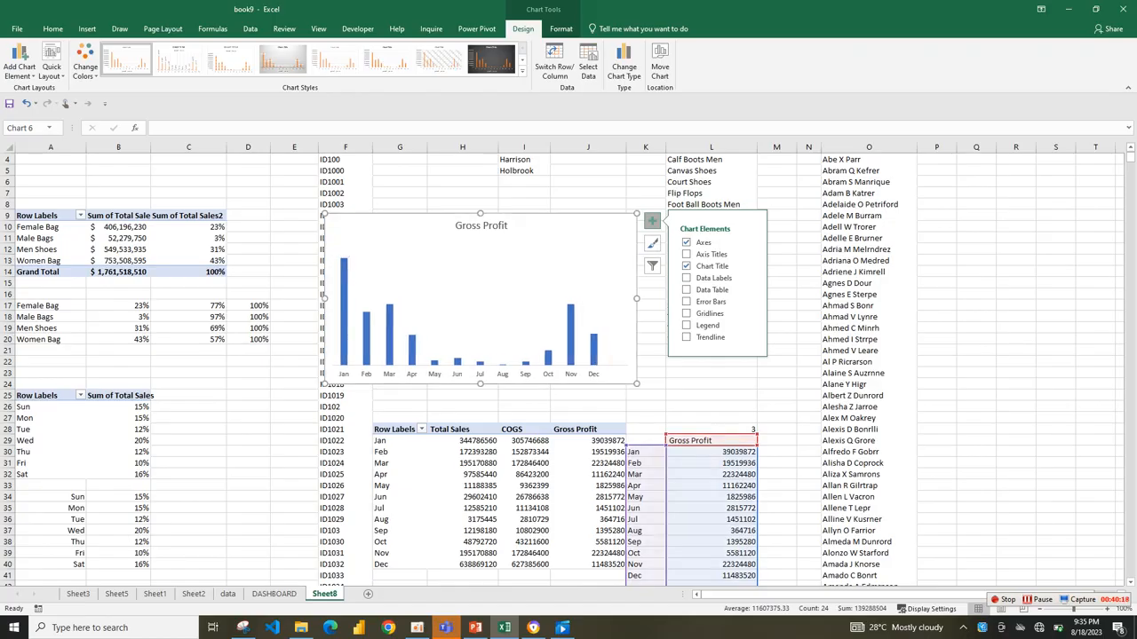
Cut the monthly column chart from Sheet8 and paste it into the DASHBOARD sheet.
key(ctrl+x)
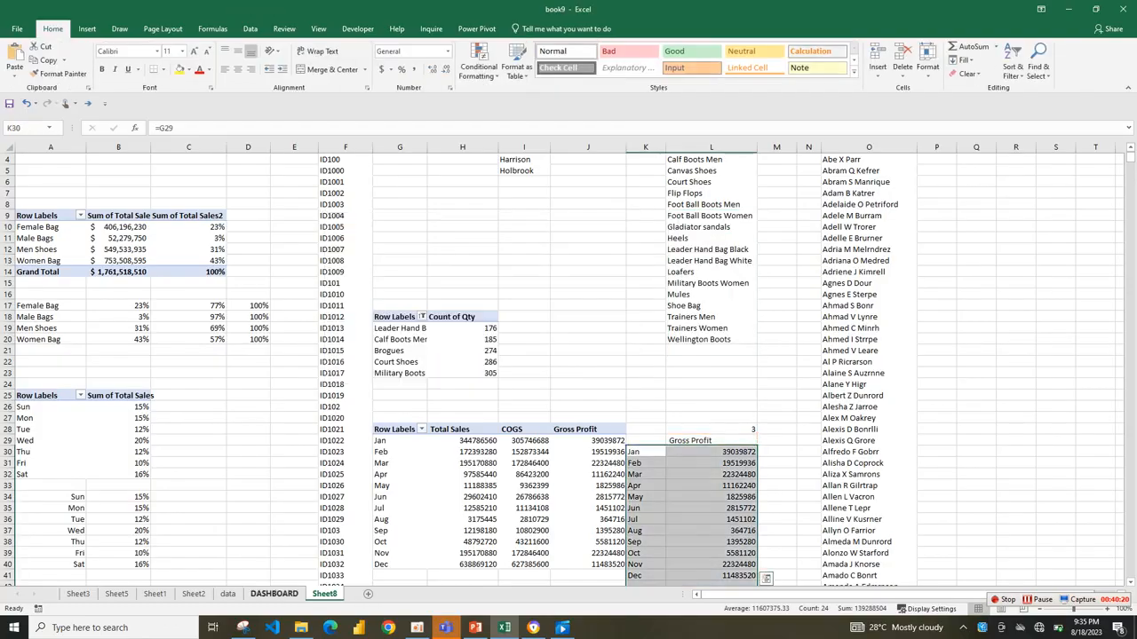
click(273, 593)
right_click(651, 451)
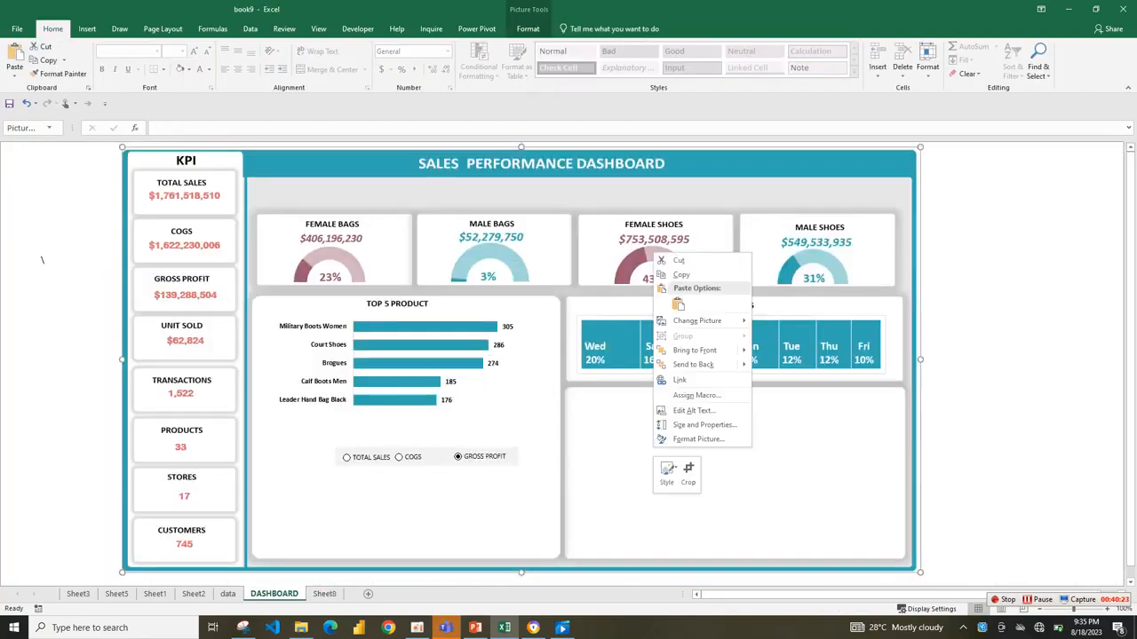
click(677, 303)
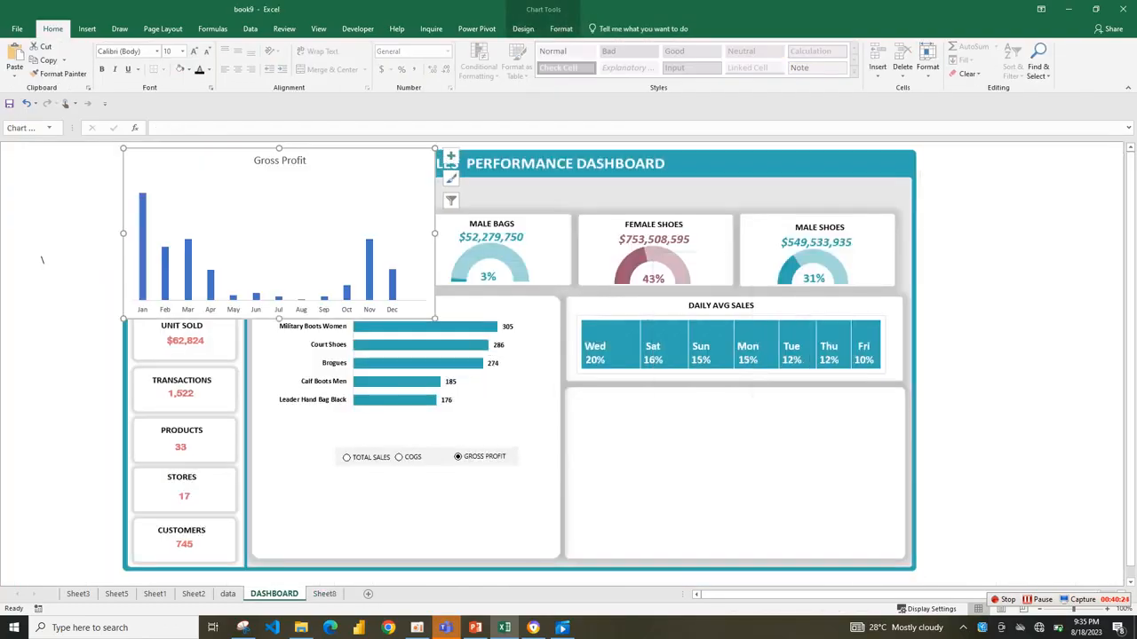
Place the pasted chart in the empty card below DAILY AVG SALES and resize it to fit the card's width.
drag(329, 196, 788, 445)
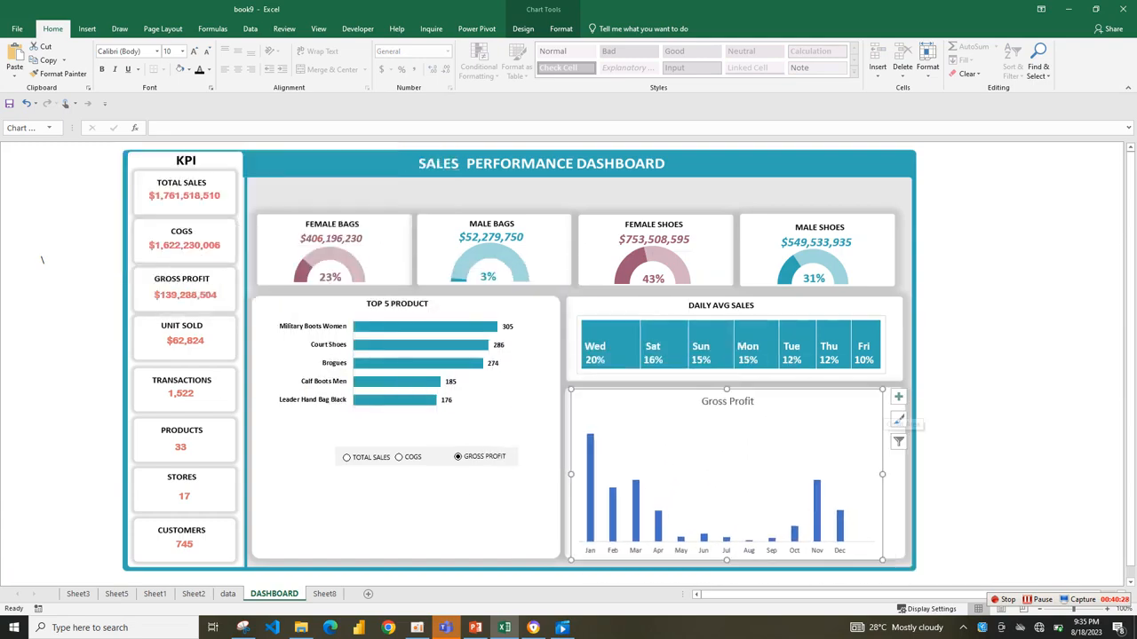
drag(884, 393, 904, 392)
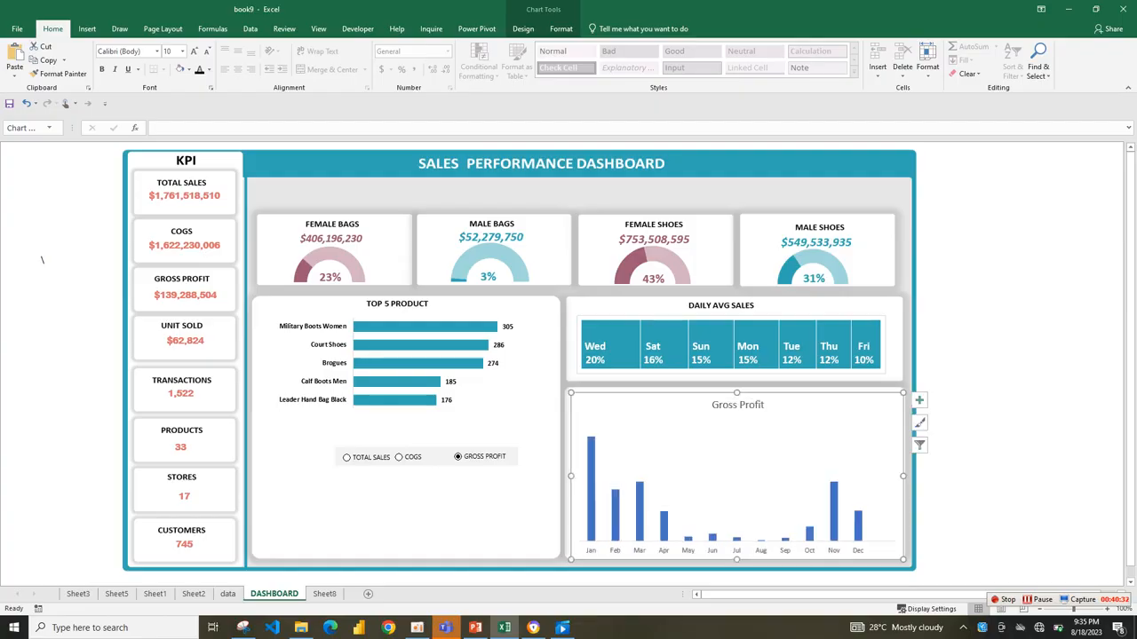
drag(571, 393, 567, 394)
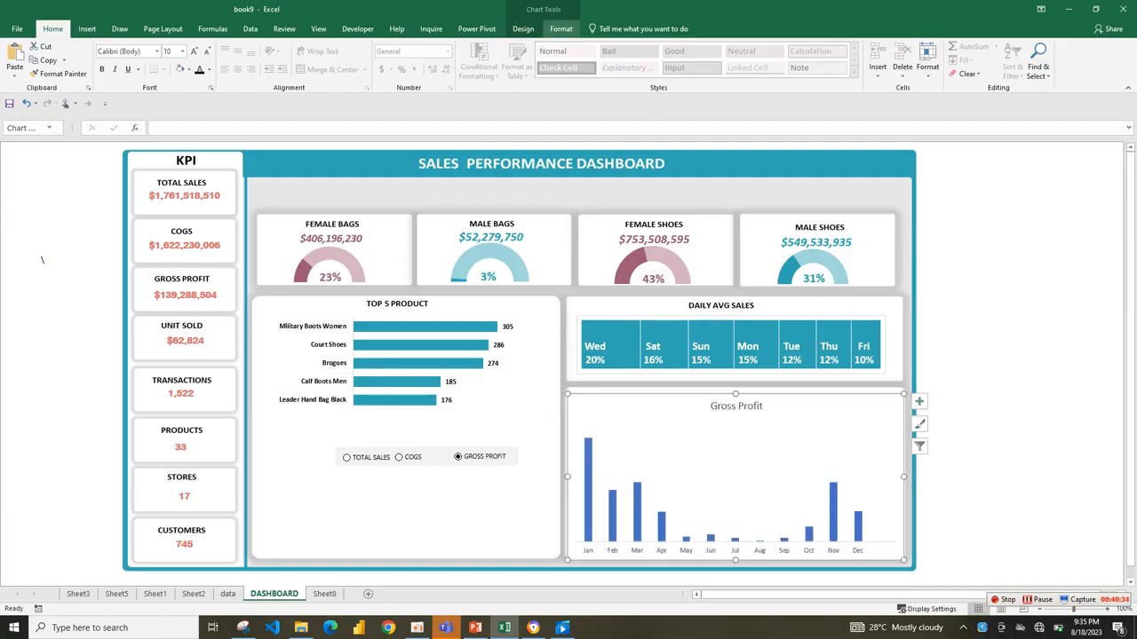
Remove the outline and the background fill of the monthly column chart.
click(560, 28)
click(453, 59)
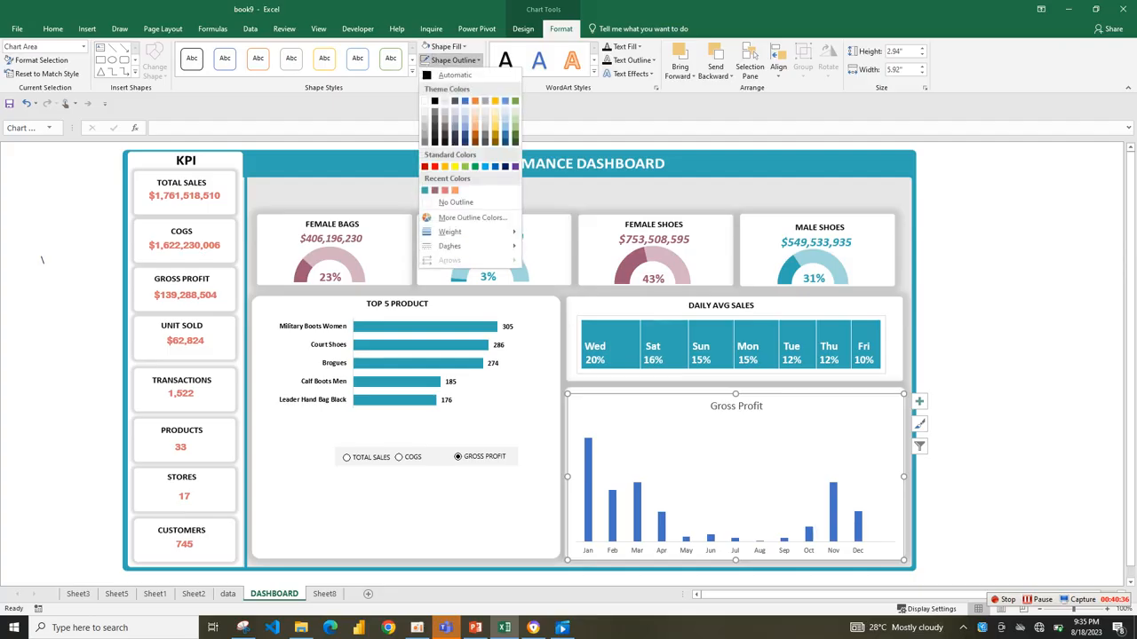
click(452, 59)
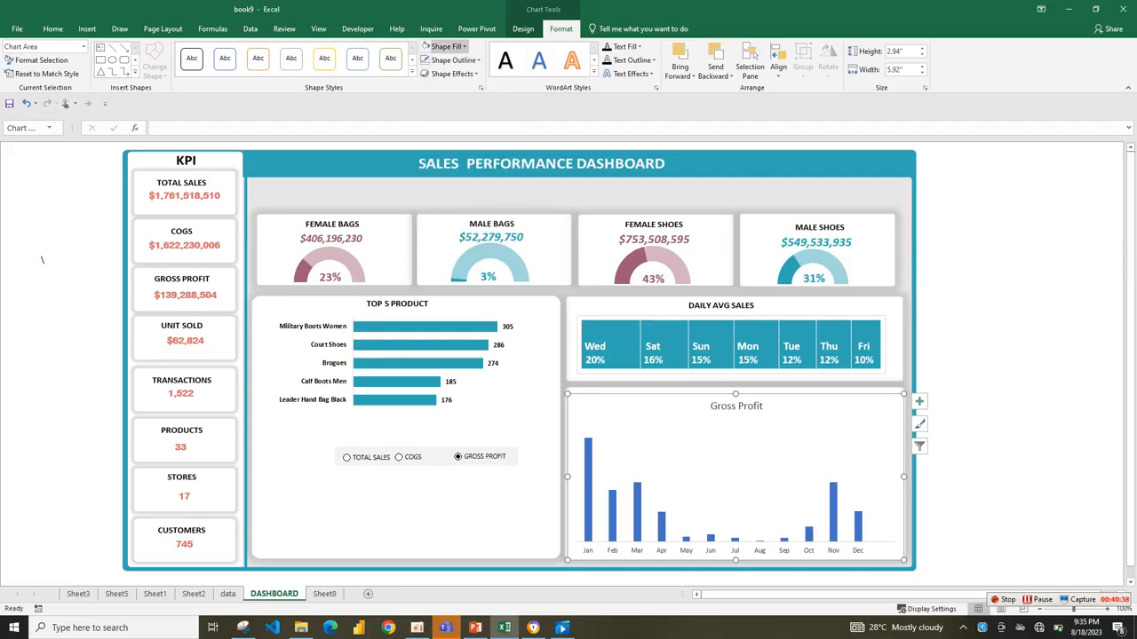
click(446, 47)
click(450, 189)
click(533, 197)
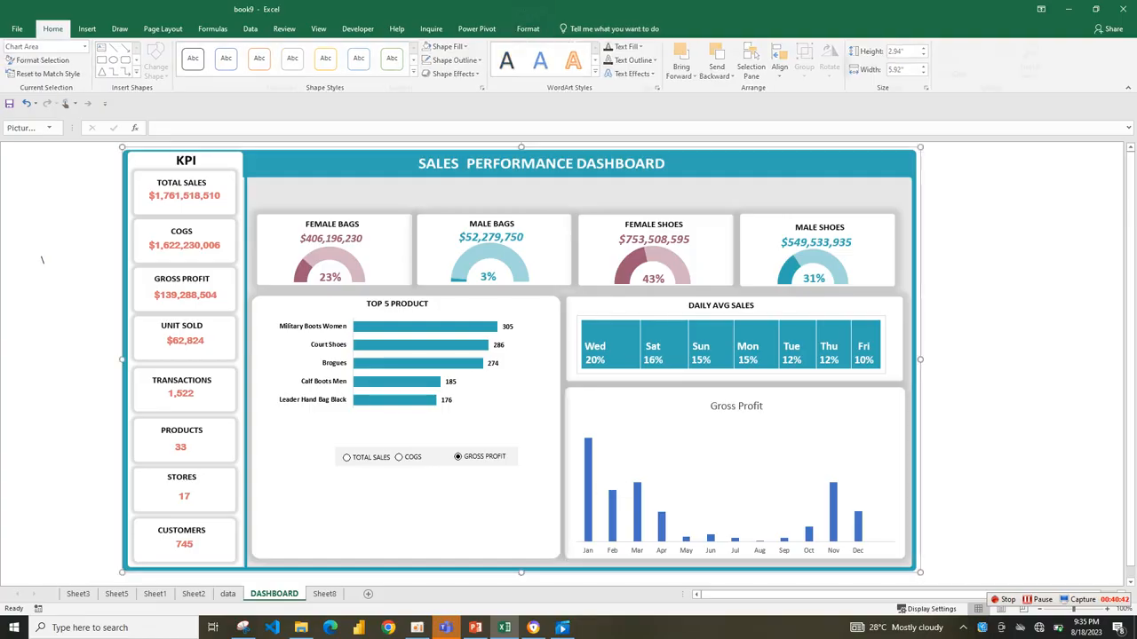
Shorten the monthly chart to a height of 2.35" and adjust its plot area, leaving space under the month labels.
click(588, 490)
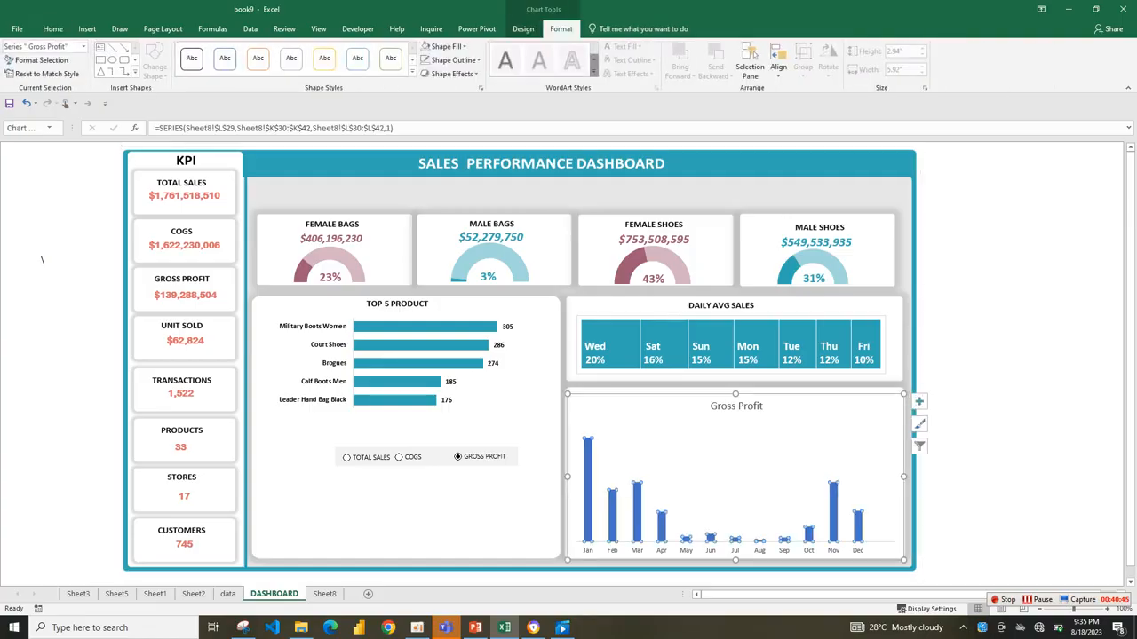
drag(735, 561, 735, 535)
click(735, 489)
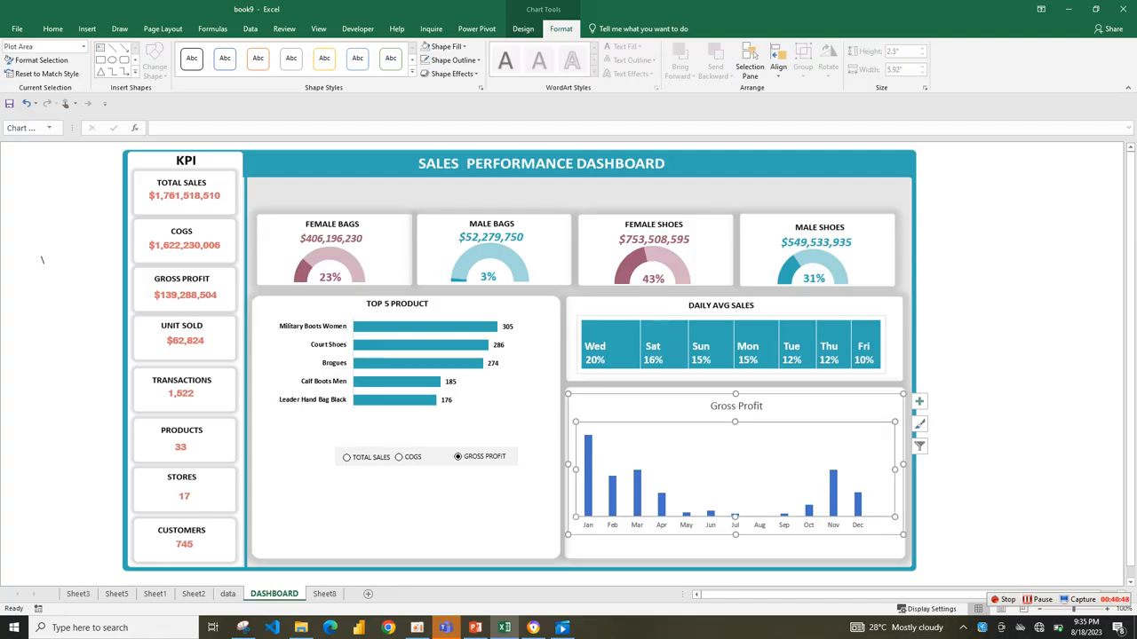
drag(735, 422, 735, 402)
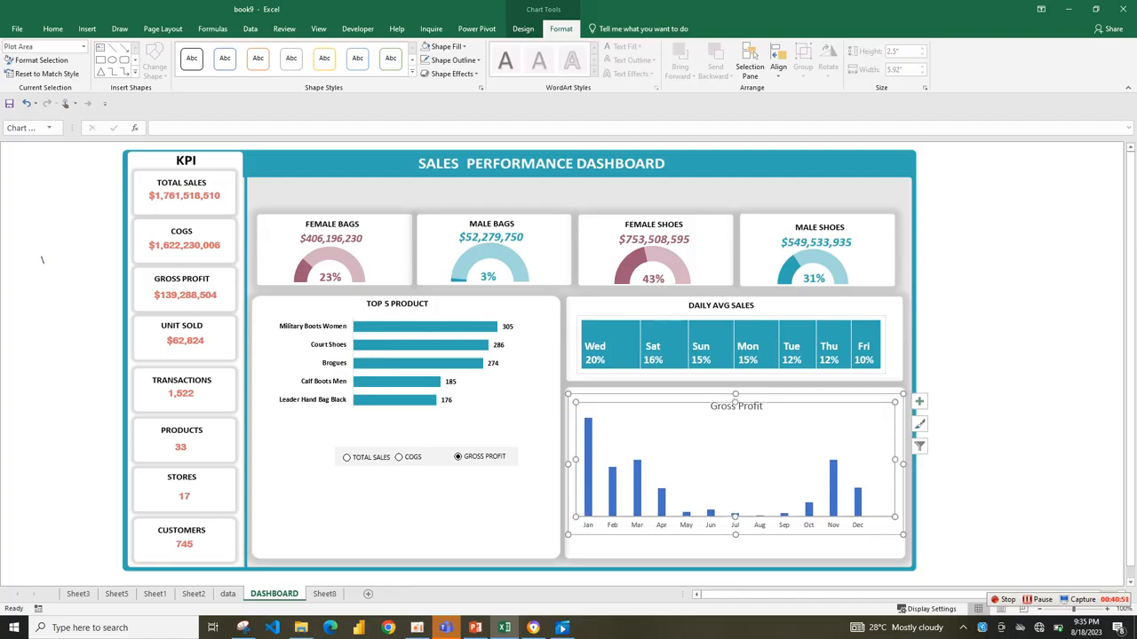
drag(735, 516, 735, 491)
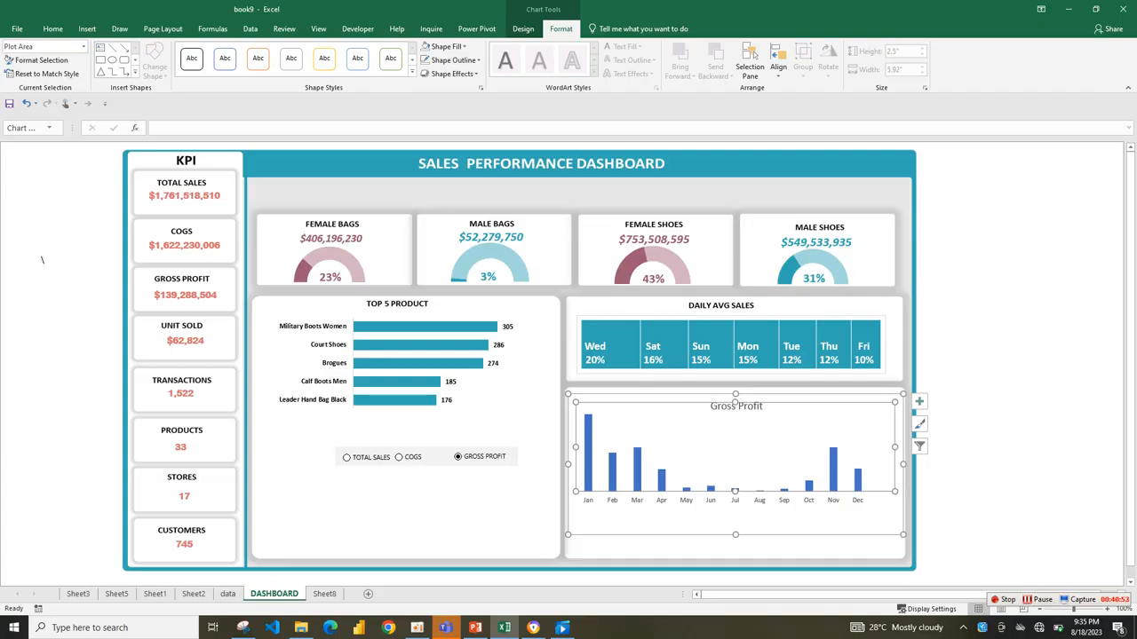
mouse_move(736, 535)
mouse_down()
mouse_move(735, 503)
mouse_move(735, 527)
mouse_up()
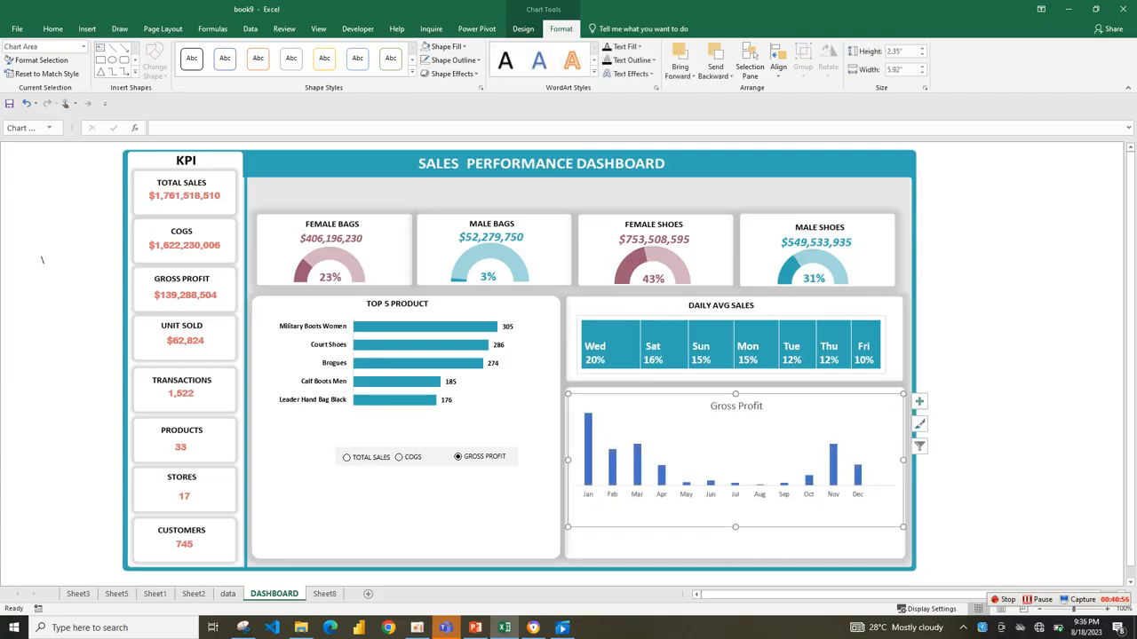
Test the chart's interactivity by switching the option buttons to COGS, TOTAL SALES and back to GROSS PROFIT.
click(399, 457)
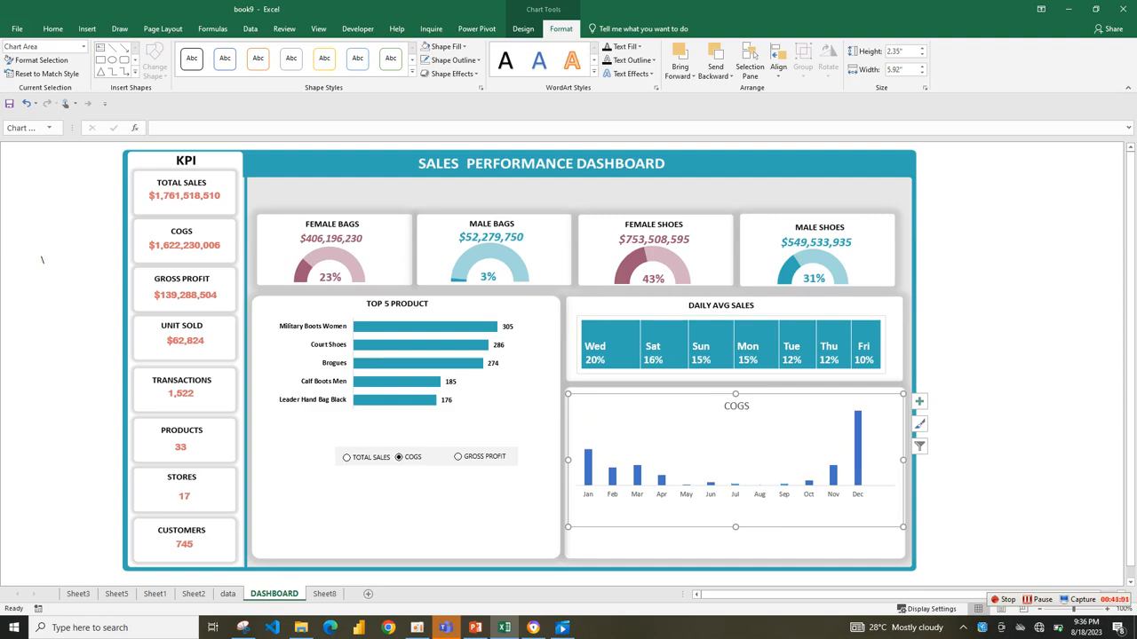
click(346, 457)
click(457, 457)
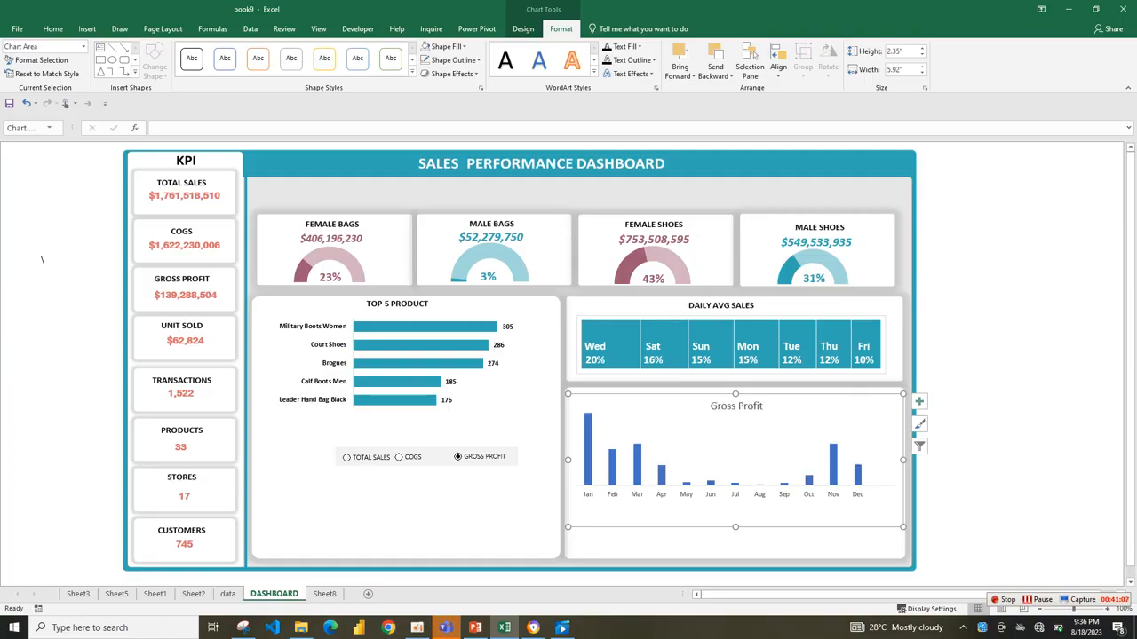
Set the gap width of the monthly columns to 77% and fill them with the dashboard's teal from the recent colors.
click(636, 457)
right_click(637, 458)
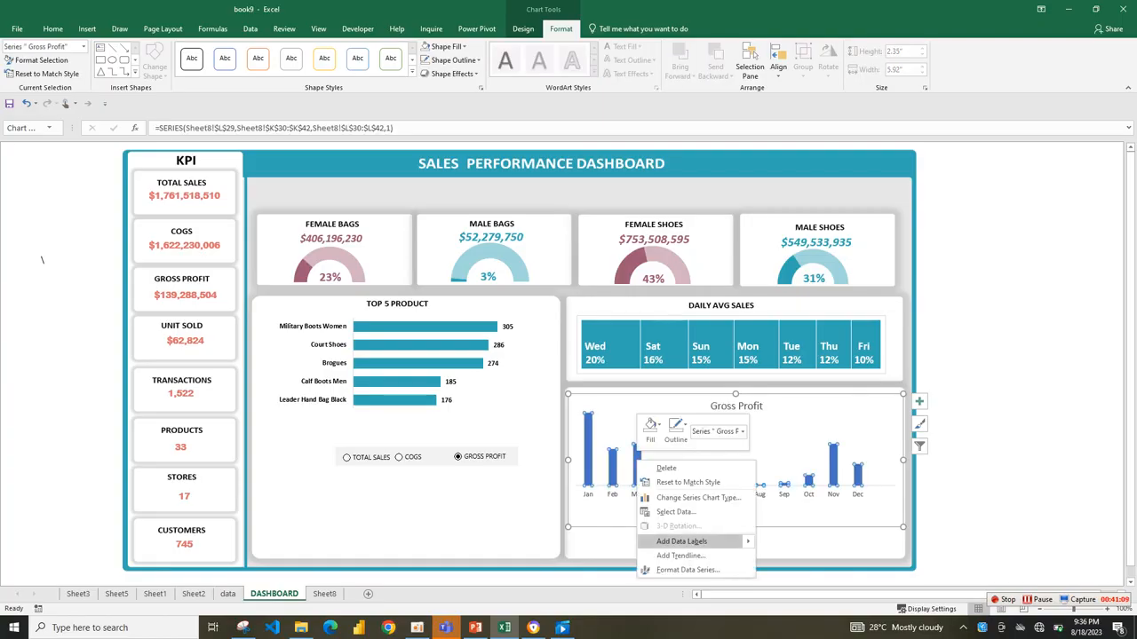
click(689, 569)
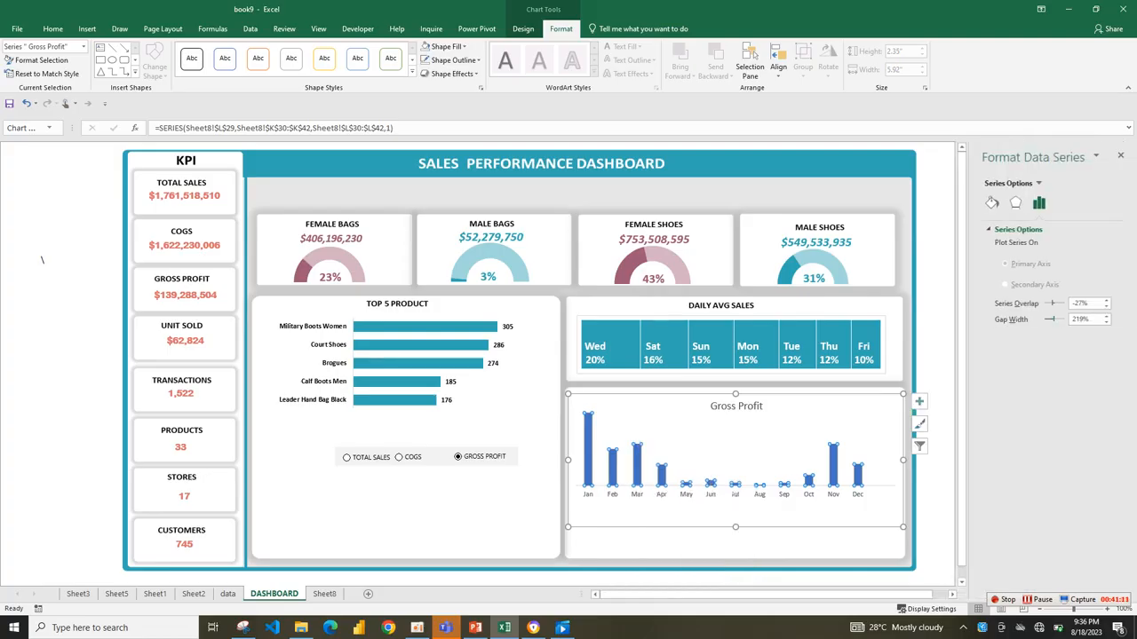
drag(1055, 320, 1046, 319)
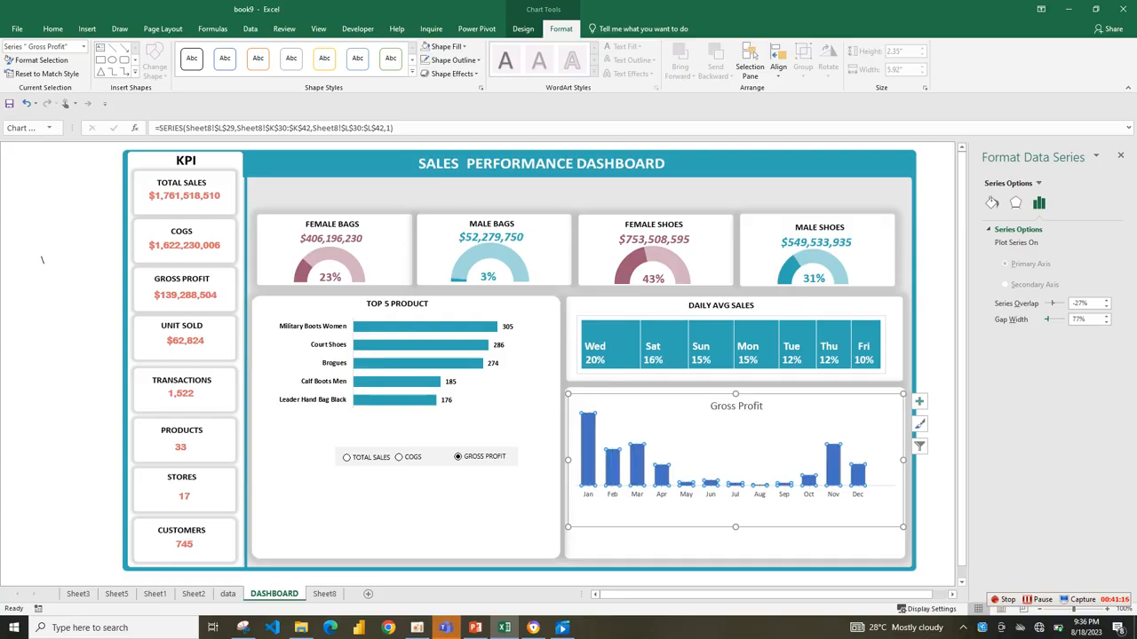
click(991, 203)
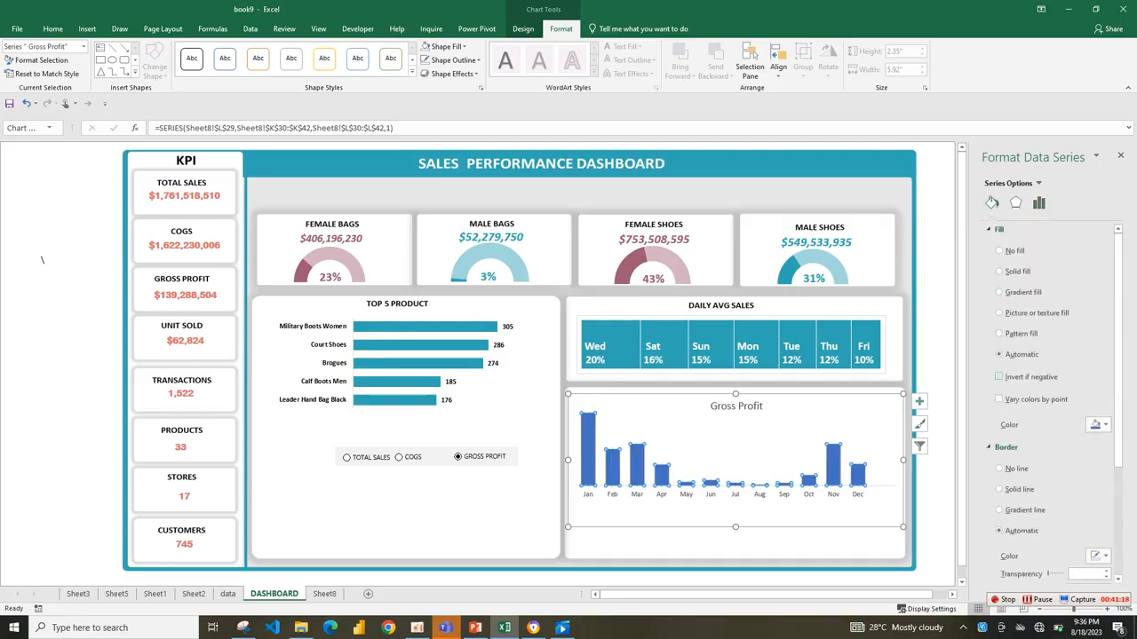
click(1094, 425)
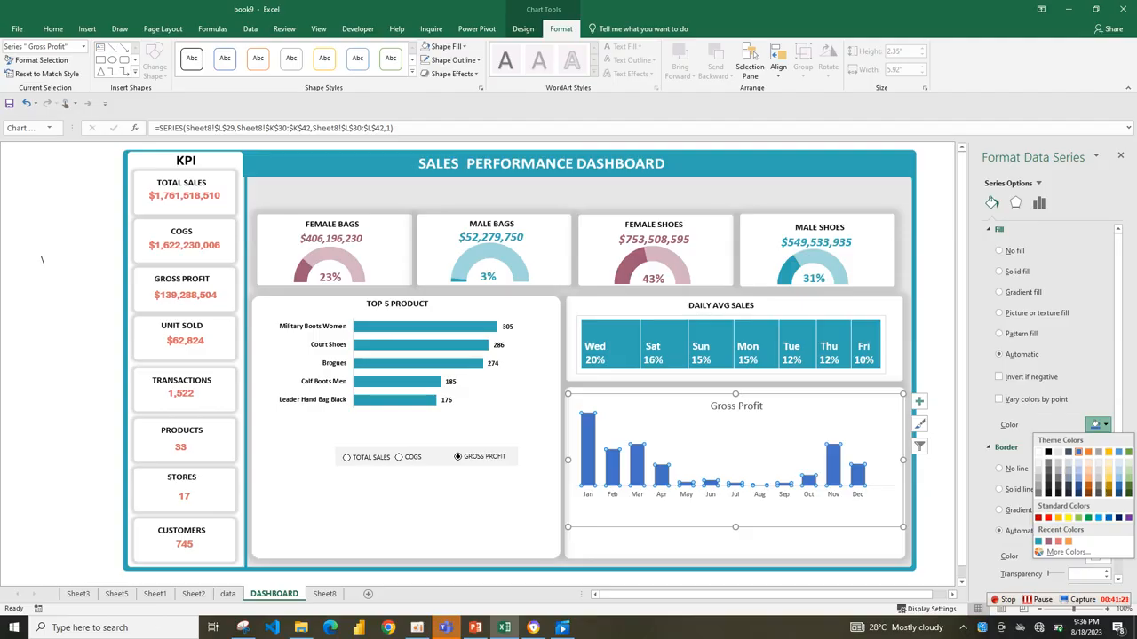
click(1038, 541)
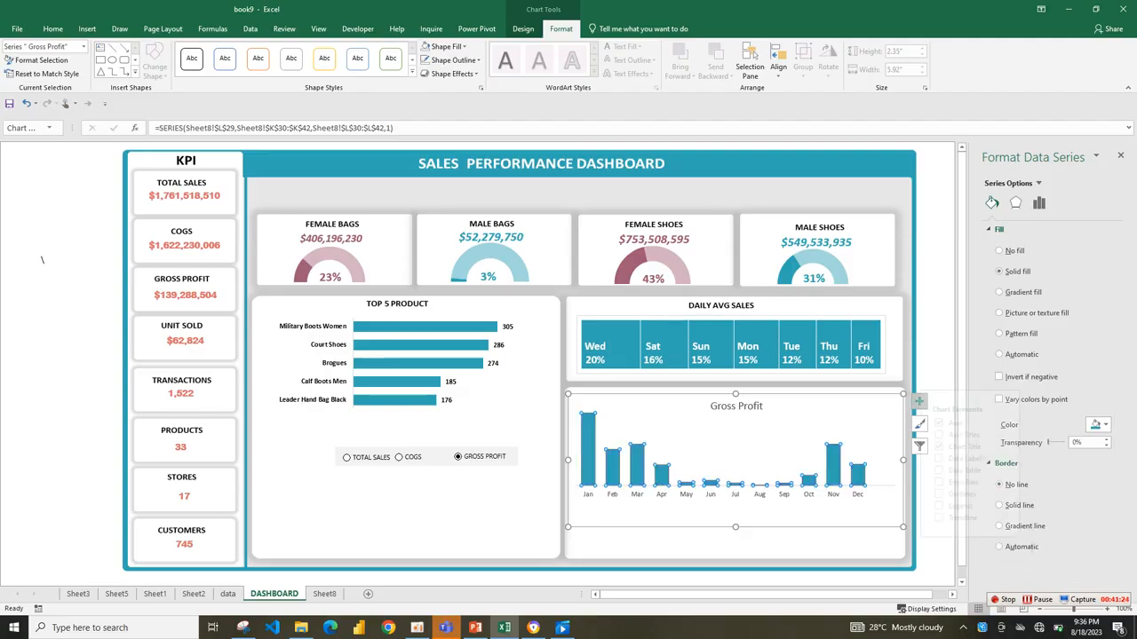
Add data labels to the monthly columns and rotate all their text to run vertically at -90°.
click(919, 402)
click(953, 458)
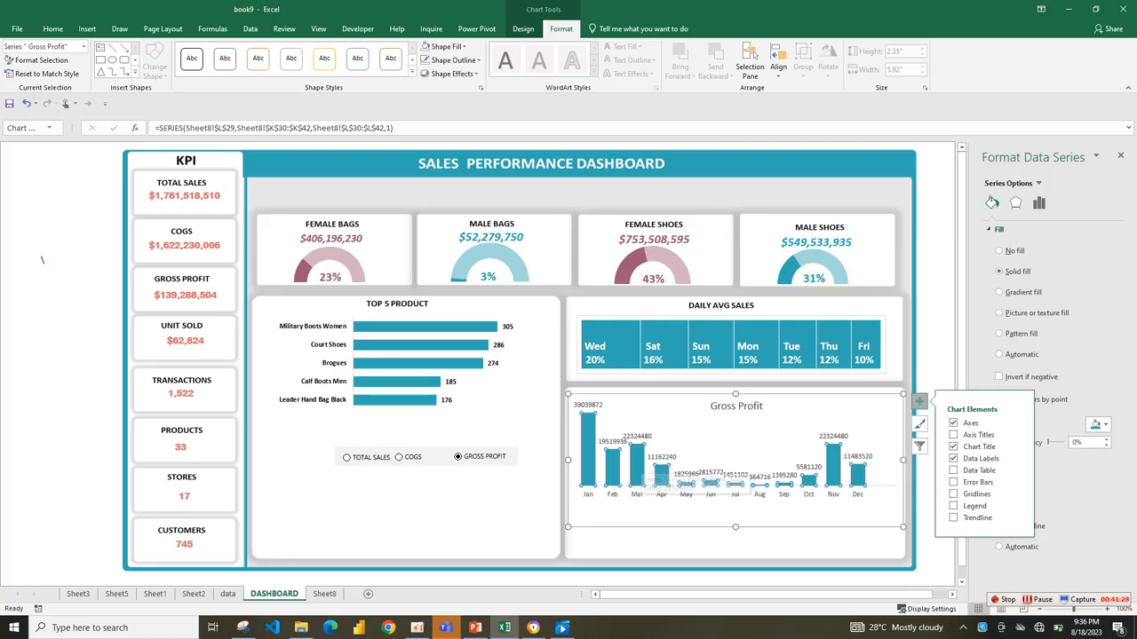
click(637, 436)
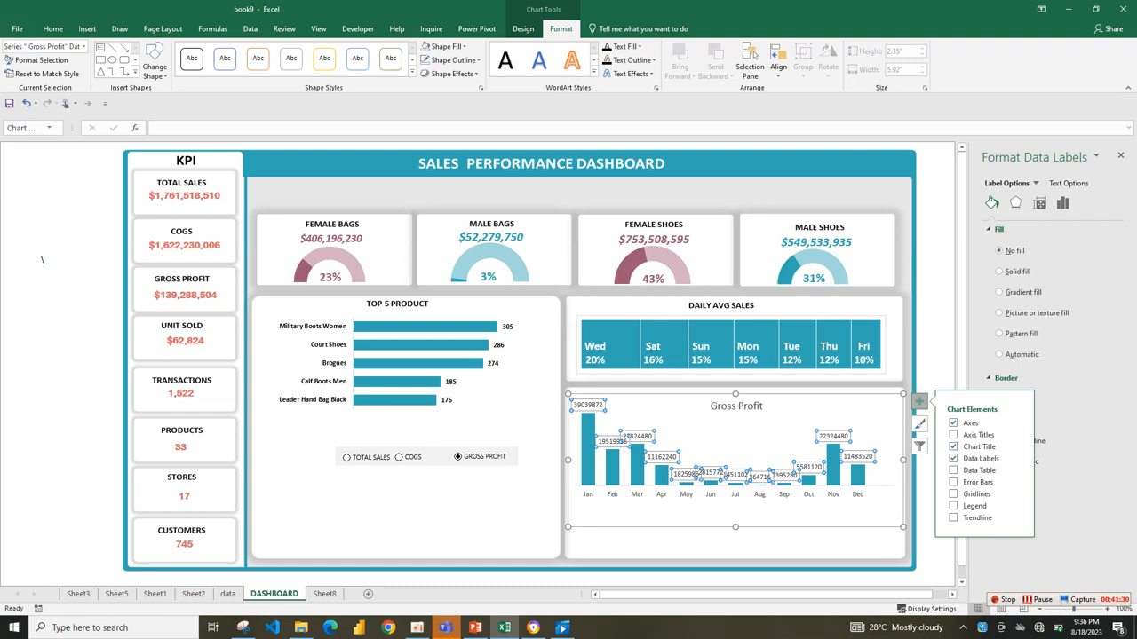
right_click(649, 436)
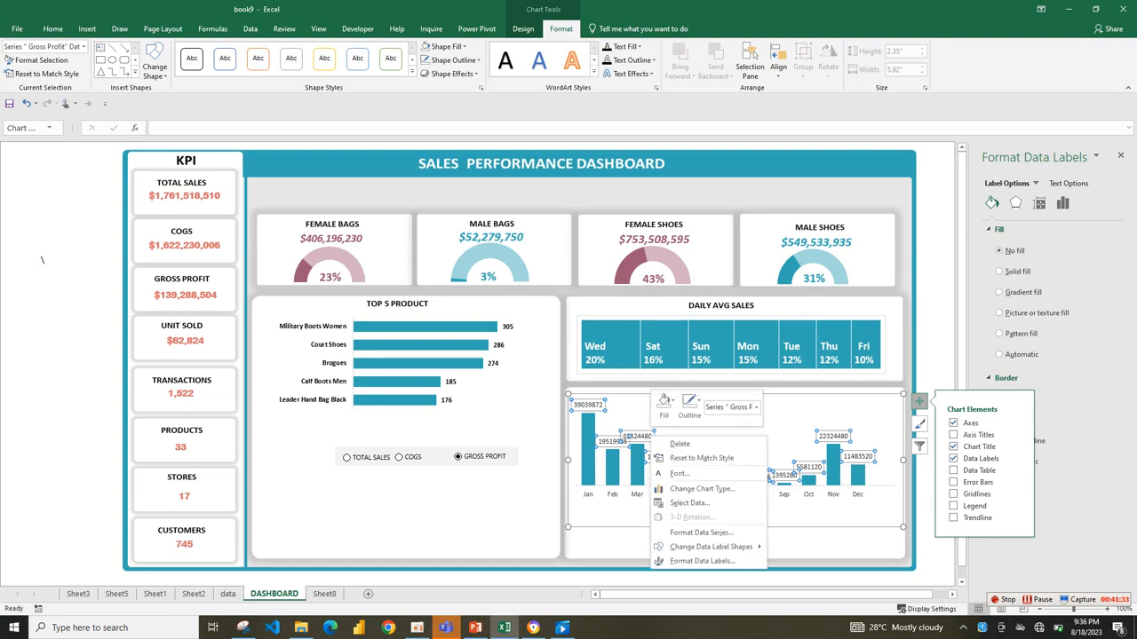
click(662, 562)
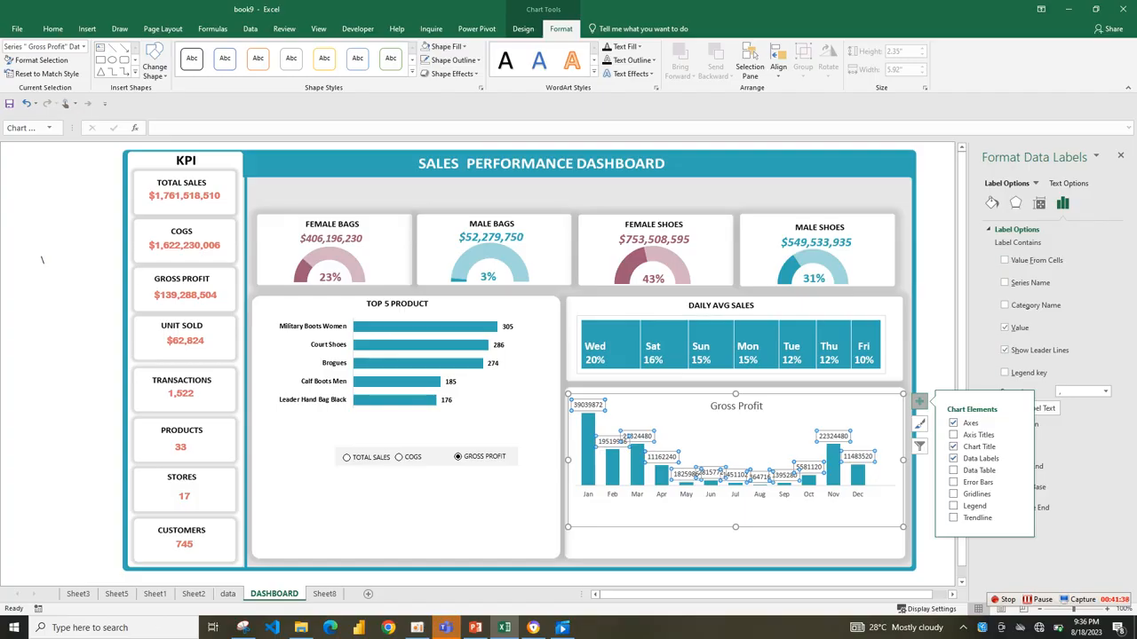
click(1039, 203)
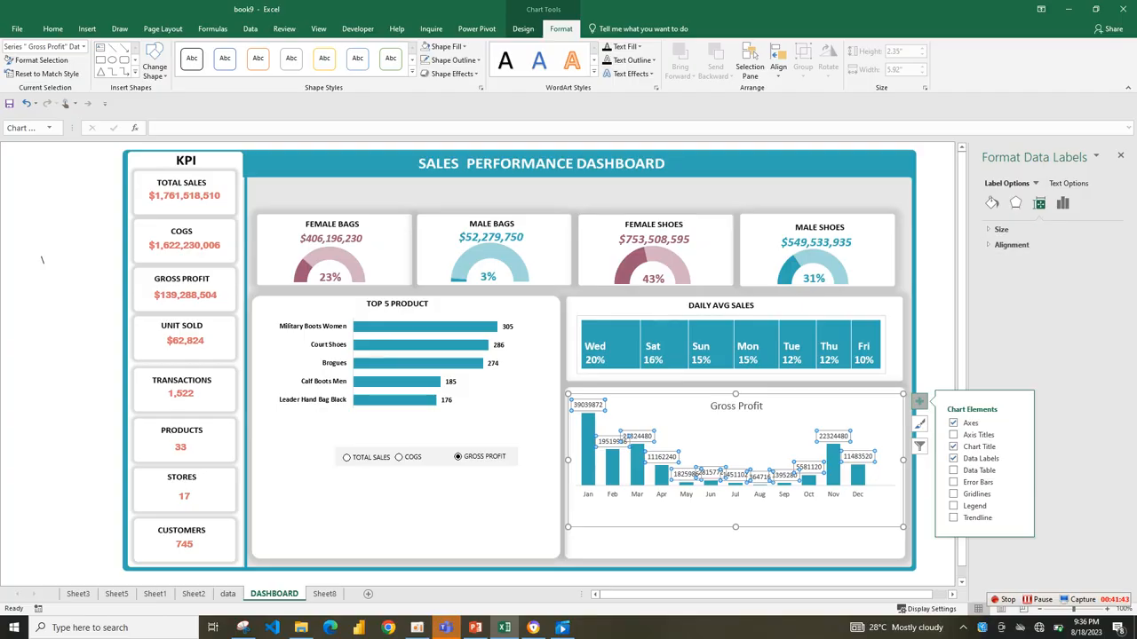
click(1012, 244)
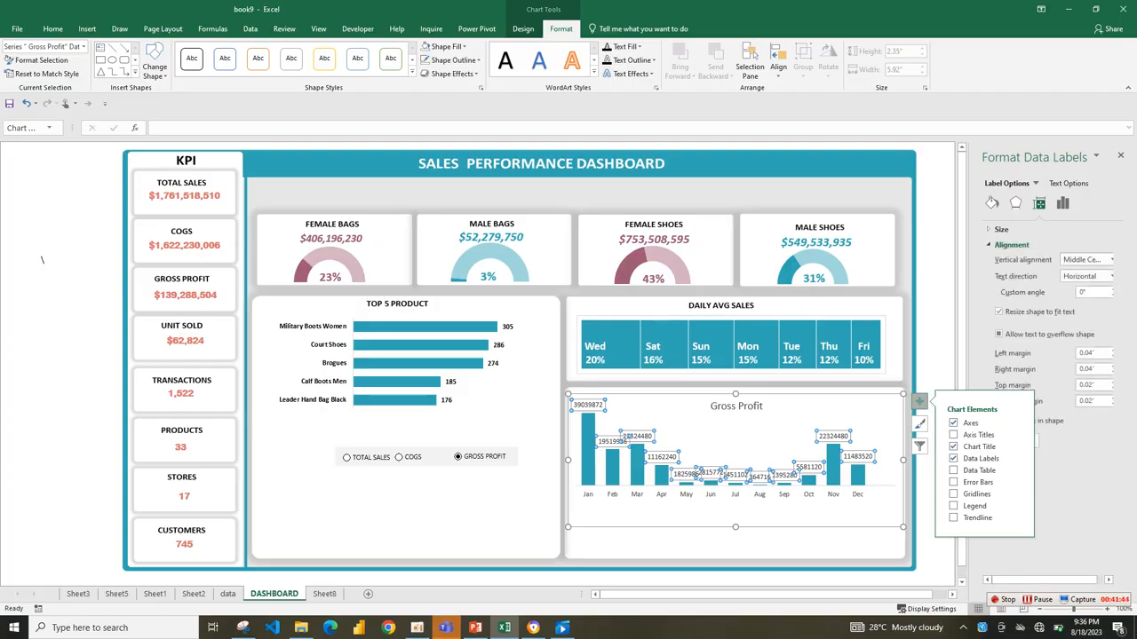
click(1109, 276)
click(1100, 365)
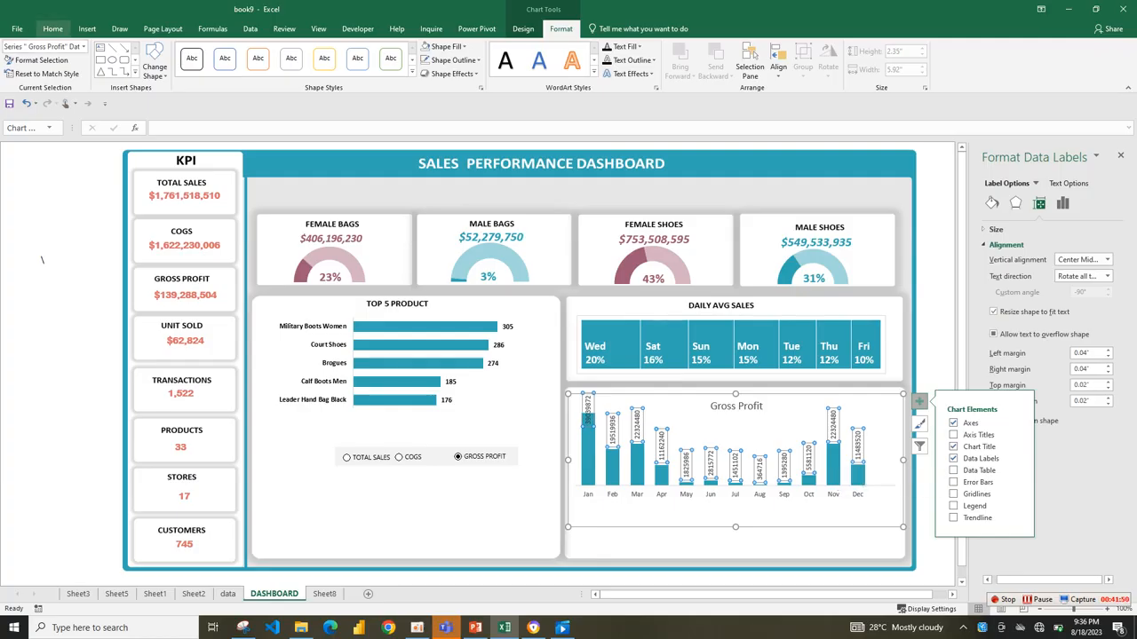
Make the monthly chart's data labels bold and increase their font size by one step.
click(52, 28)
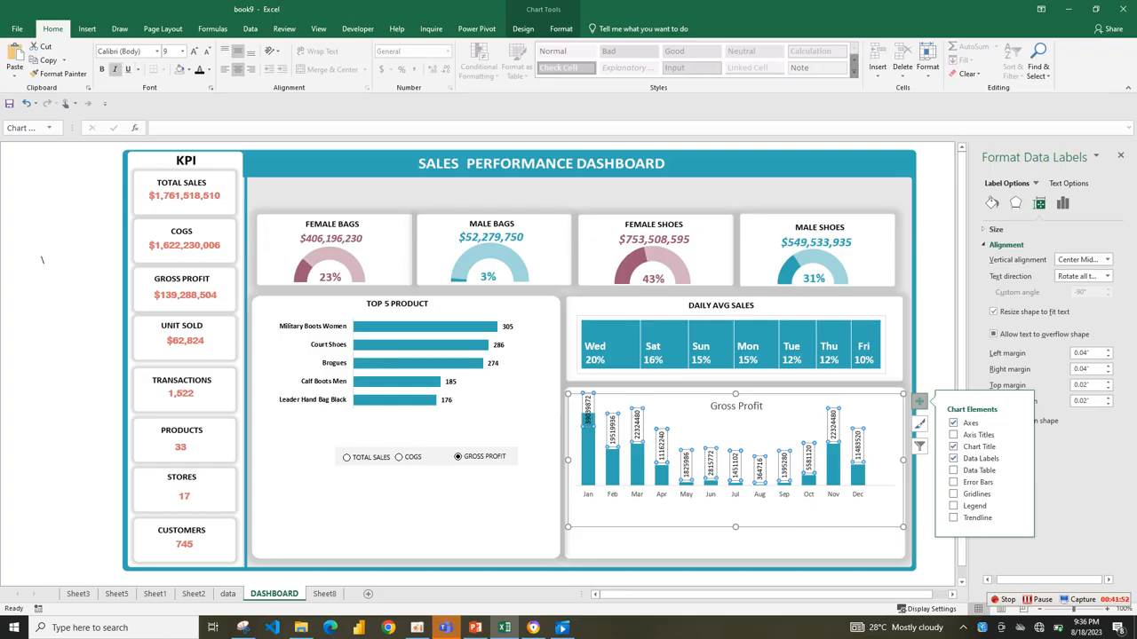
click(101, 68)
click(193, 50)
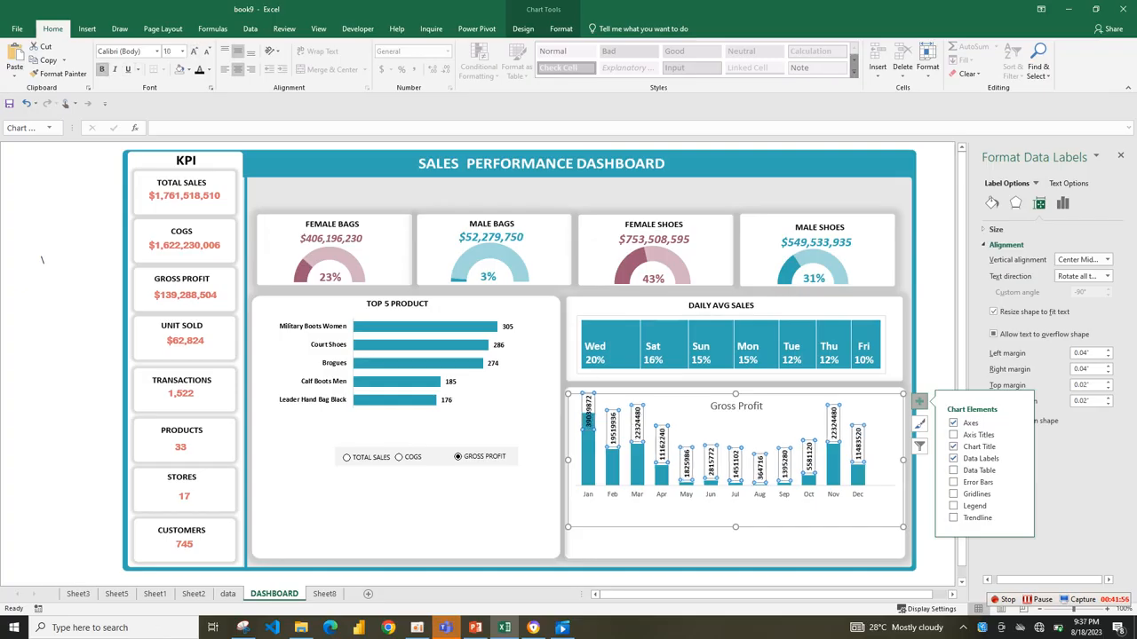
Make the month labels on the chart's horizontal axis bold.
click(599, 505)
right_click(599, 504)
click(590, 494)
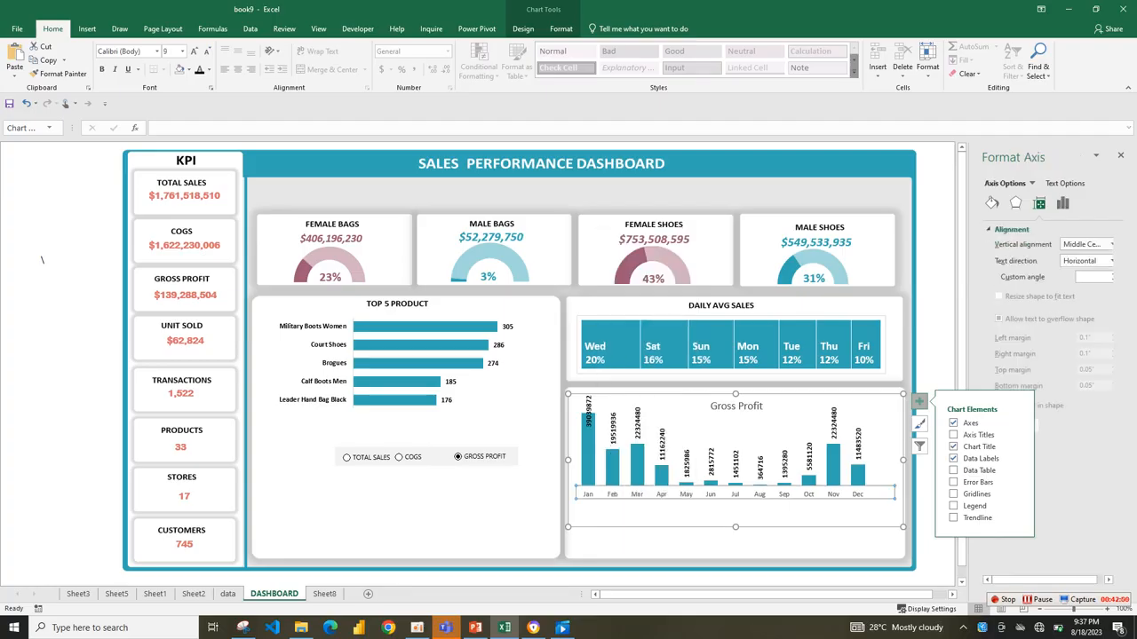
key(ctrl+b)
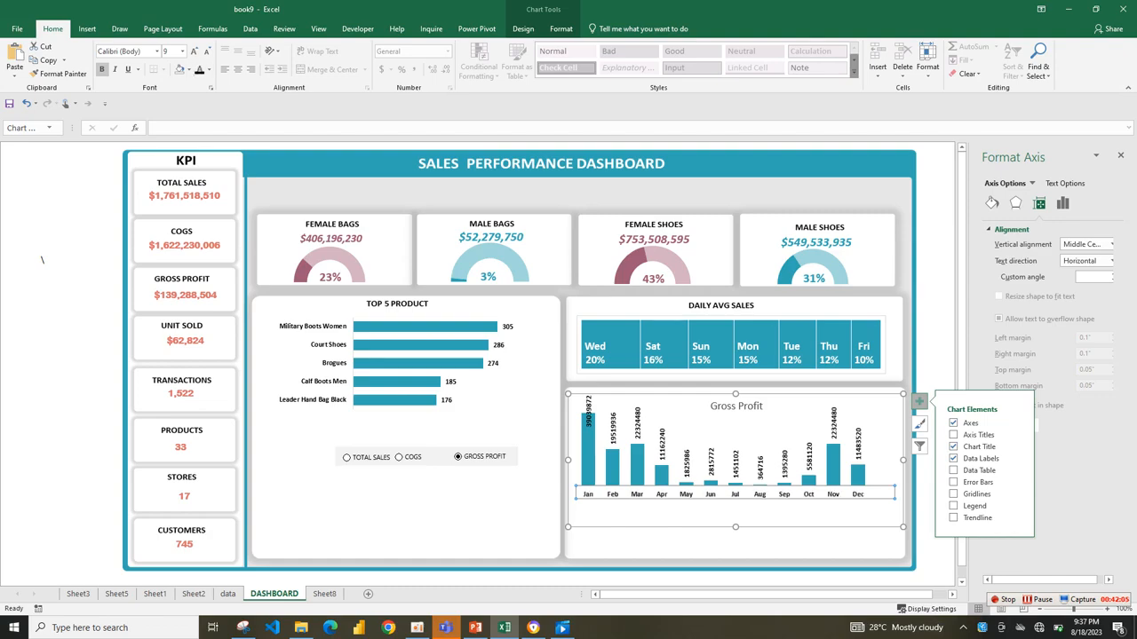
Extend the plot area down towards the chart's lower edge and lower its upper edge below the chart title.
click(735, 514)
click(771, 444)
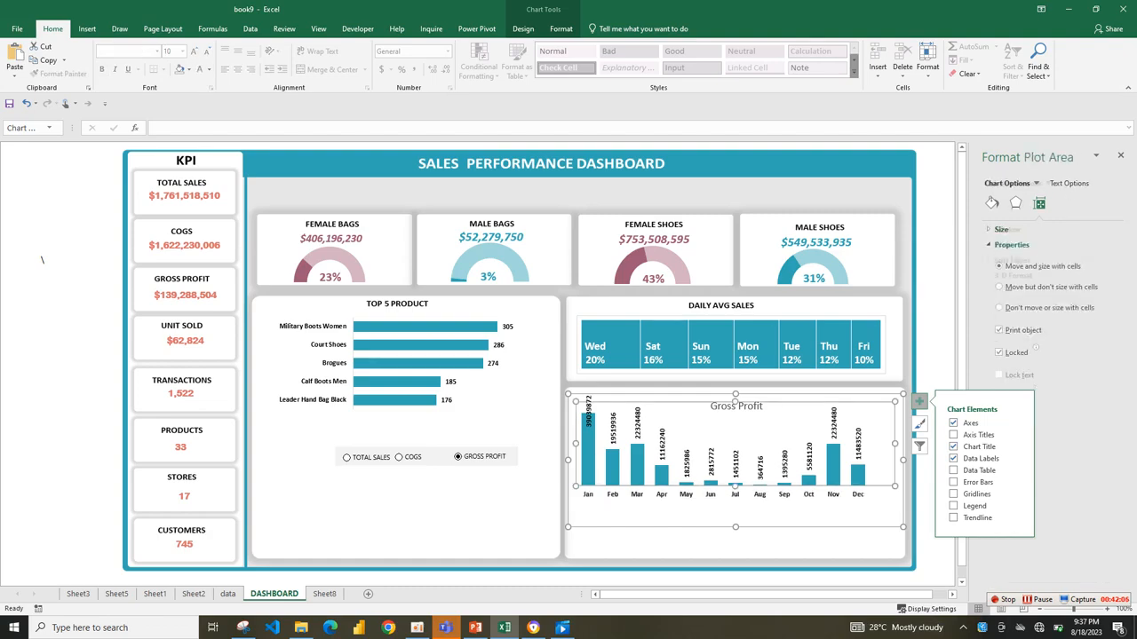
drag(735, 487, 735, 509)
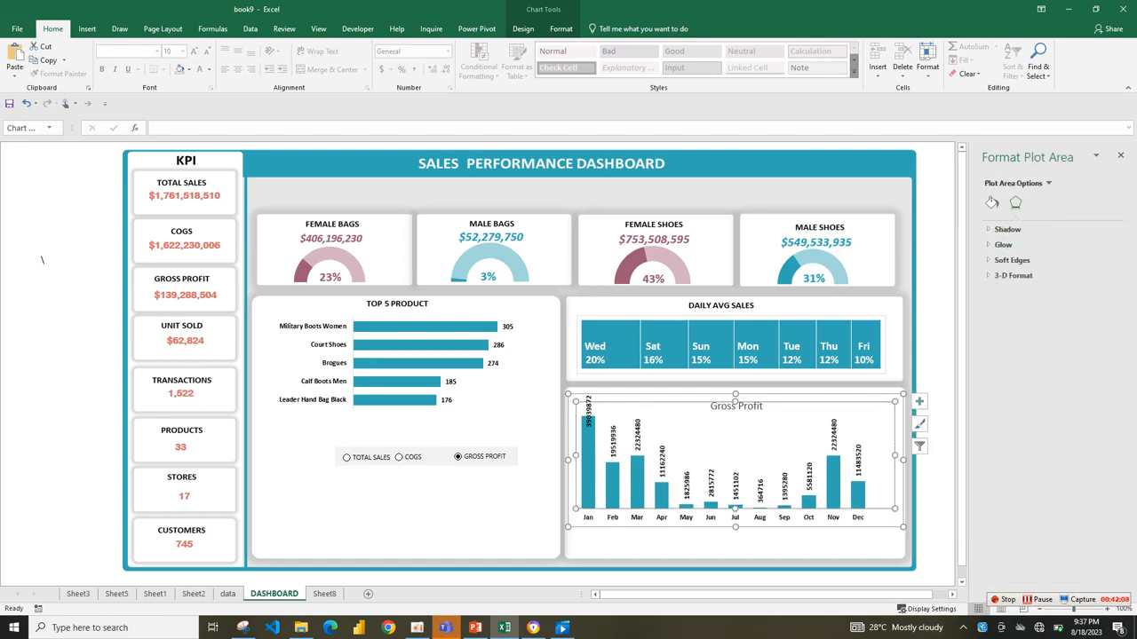
drag(771, 444, 771, 459)
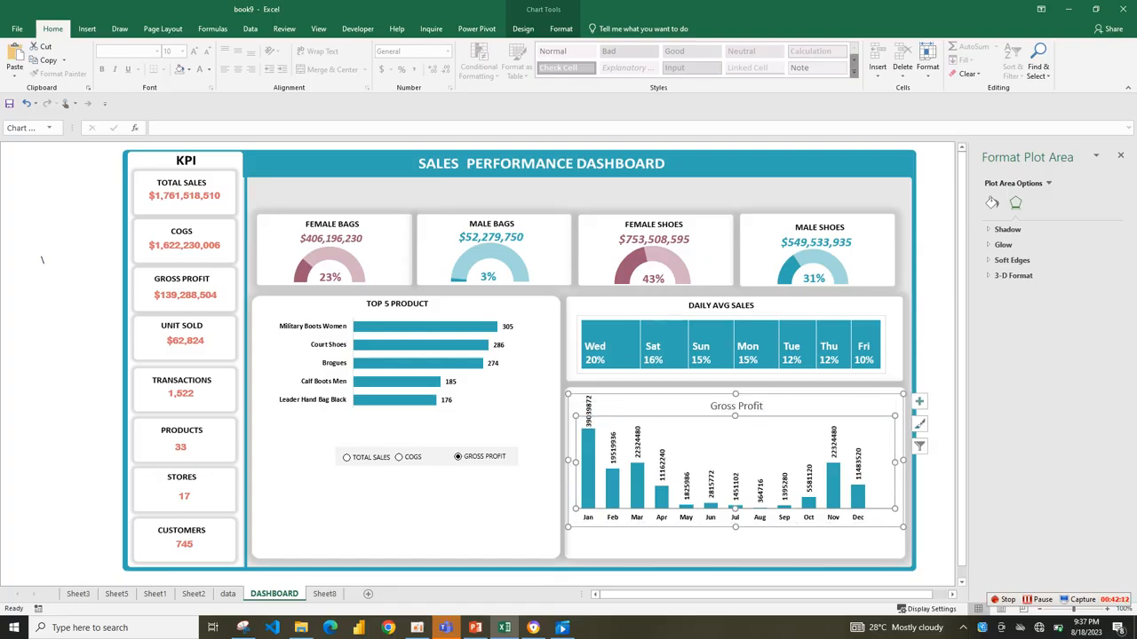
Raise the chart's upper edge slightly and decrease the data labels' font size by one step.
click(759, 489)
click(812, 406)
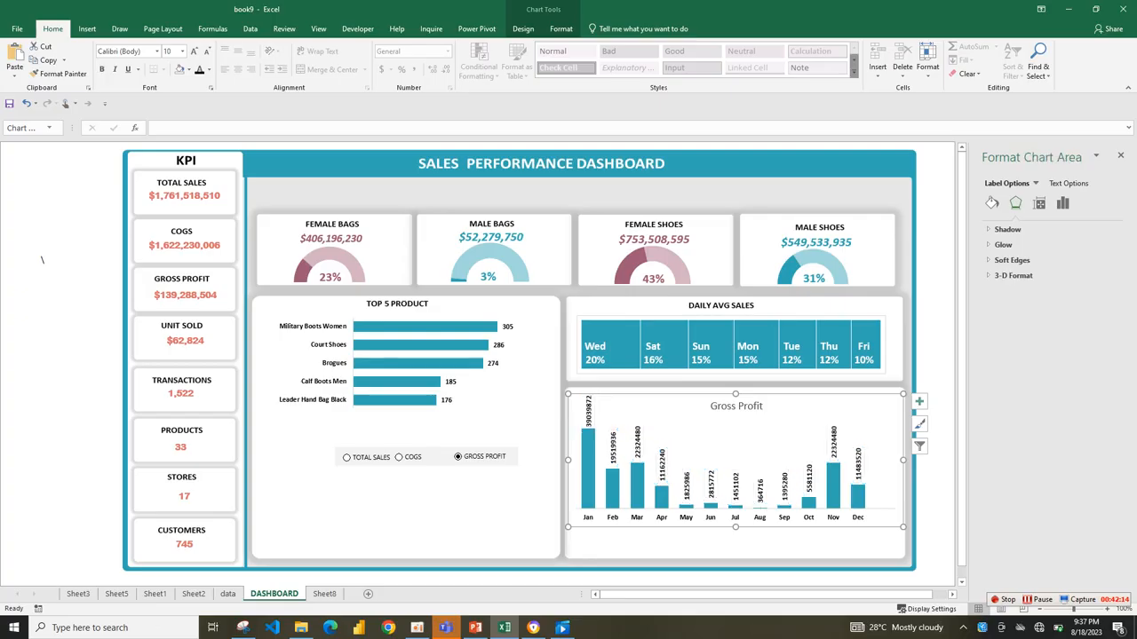
drag(735, 393, 736, 389)
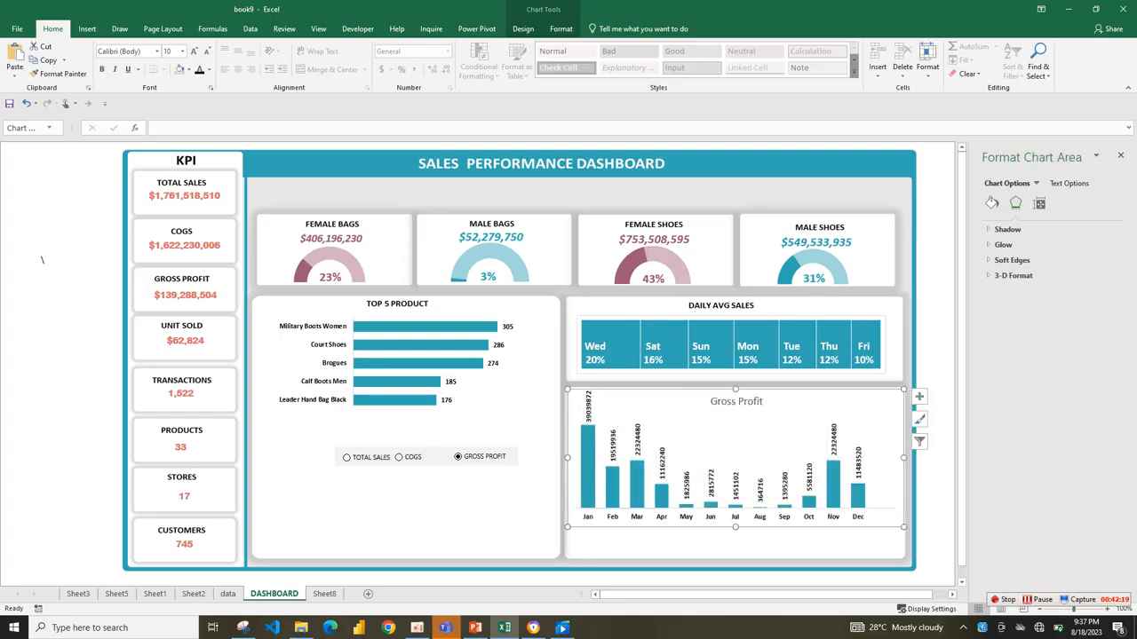
click(637, 440)
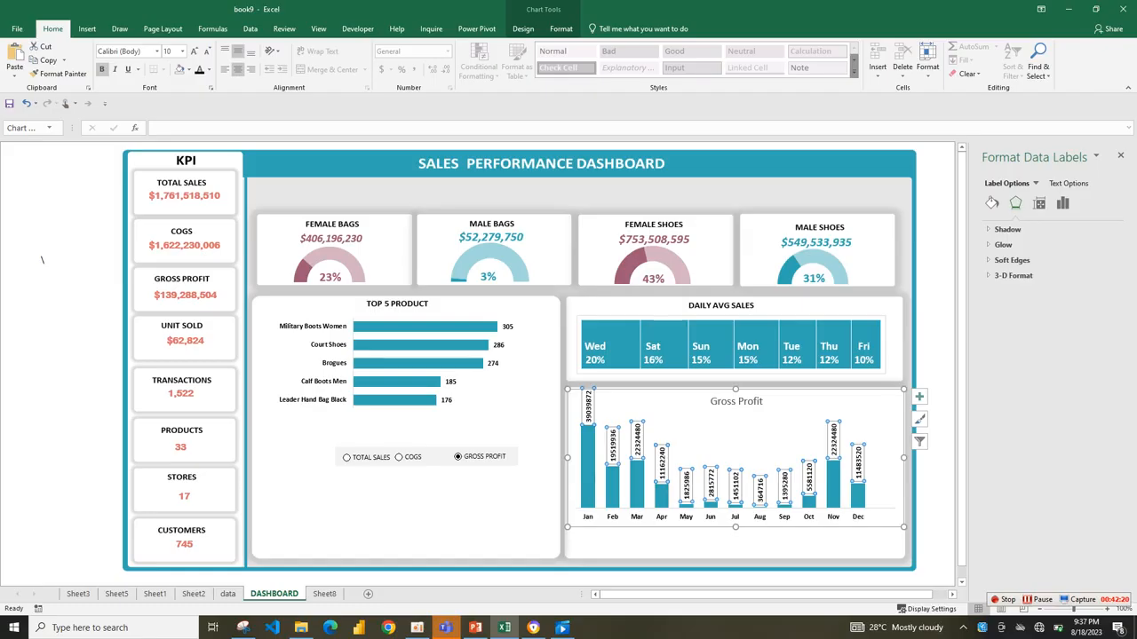
click(206, 51)
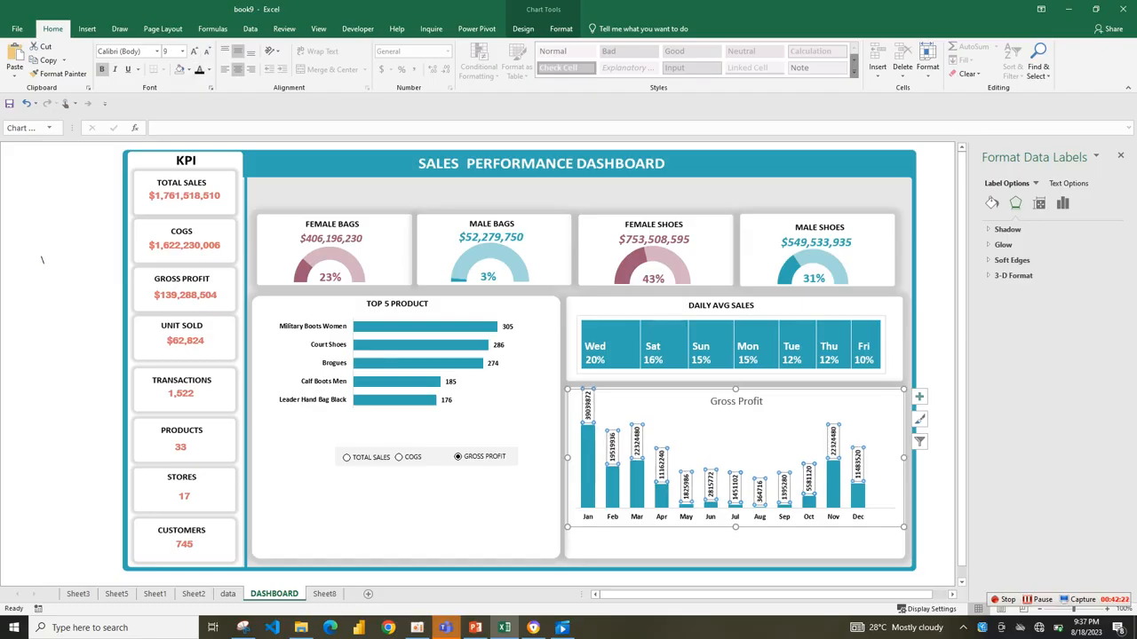
On Sheet8, format the monthly pivot table's Total Sales, COGS and Gross Profit values as dollar amounts without decimals.
click(324, 594)
drag(462, 440, 604, 564)
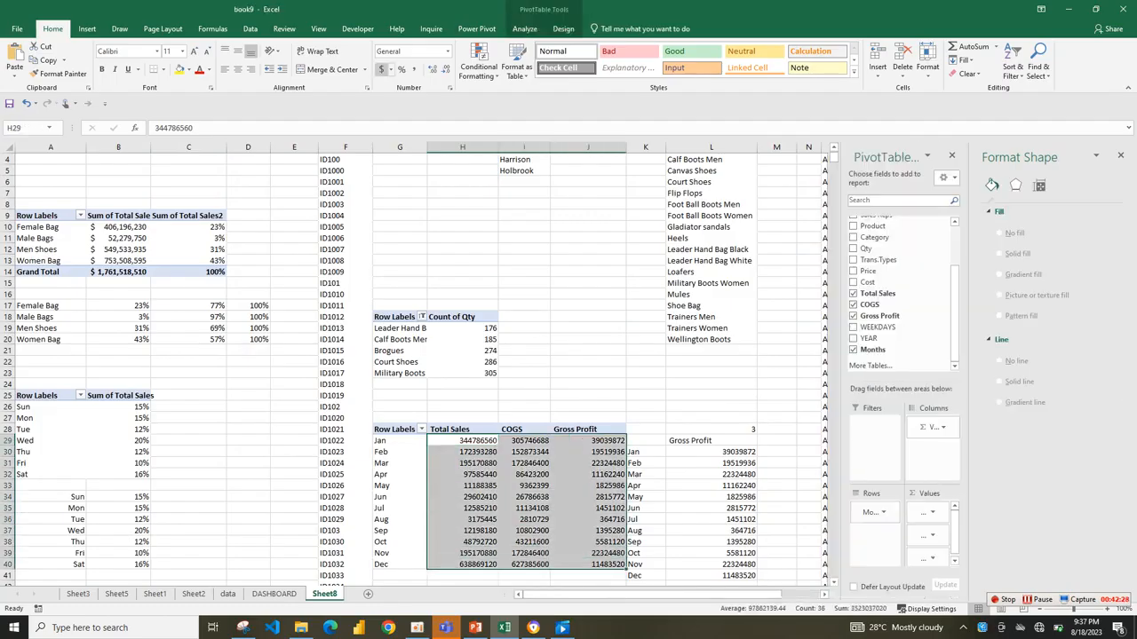
click(382, 69)
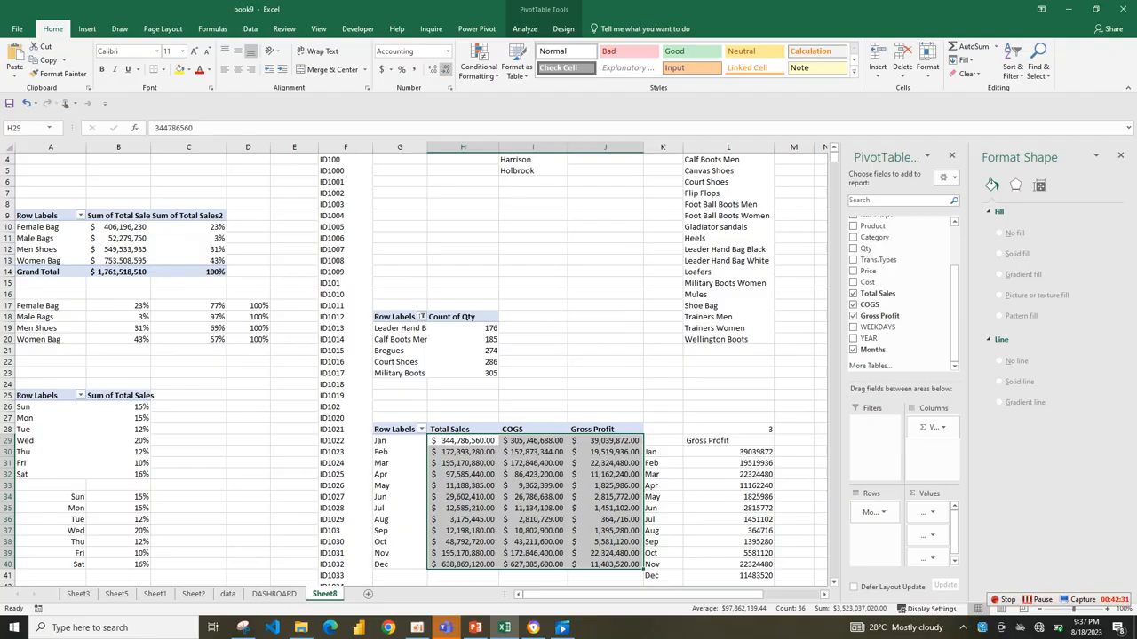
click(445, 69)
click(444, 69)
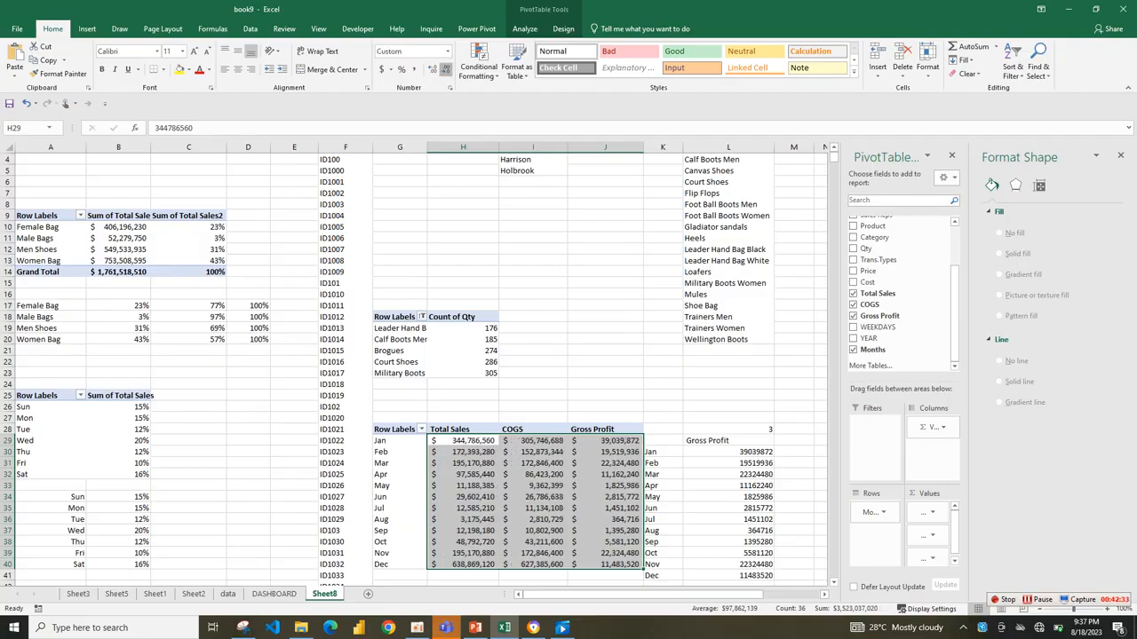
Format the monthly lookup values in L30:L41 as dollar amounts without decimals.
click(728, 486)
drag(728, 452, 760, 569)
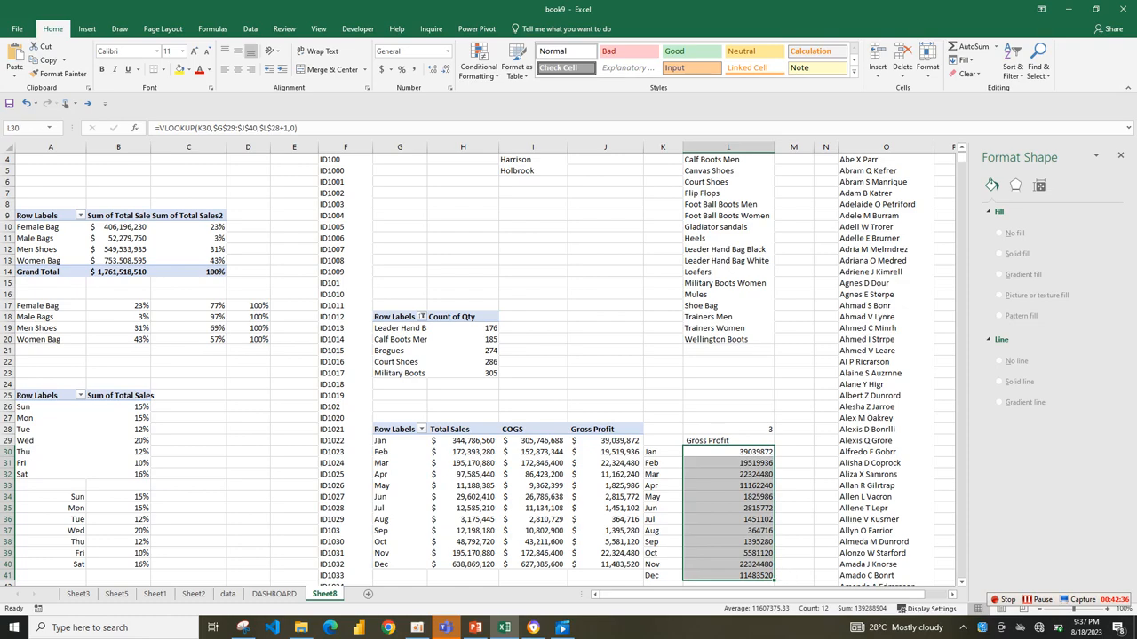
click(382, 69)
click(445, 70)
click(445, 69)
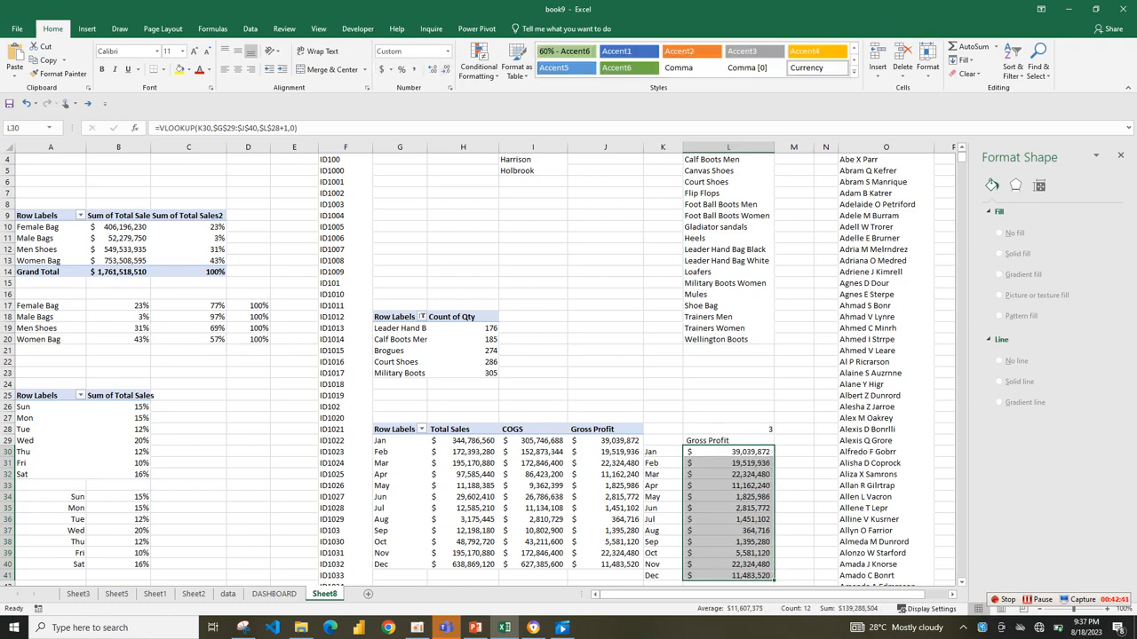
On the DASHBOARD sheet, try the Inside End position for the monthly chart's data labels, and settle on Center.
click(274, 593)
click(748, 435)
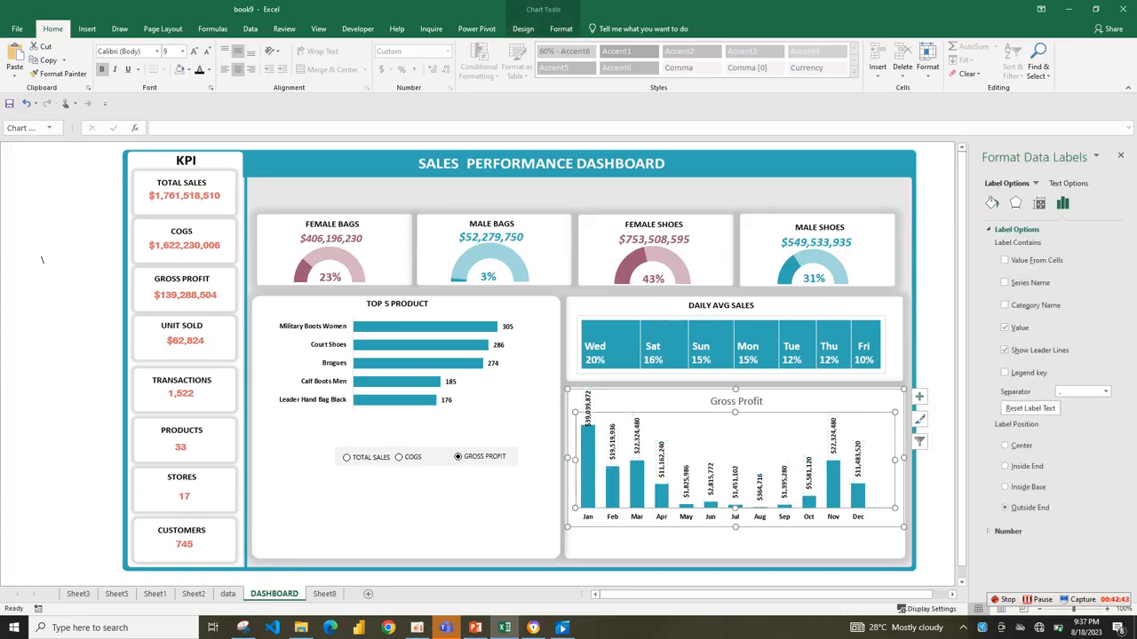
click(736, 480)
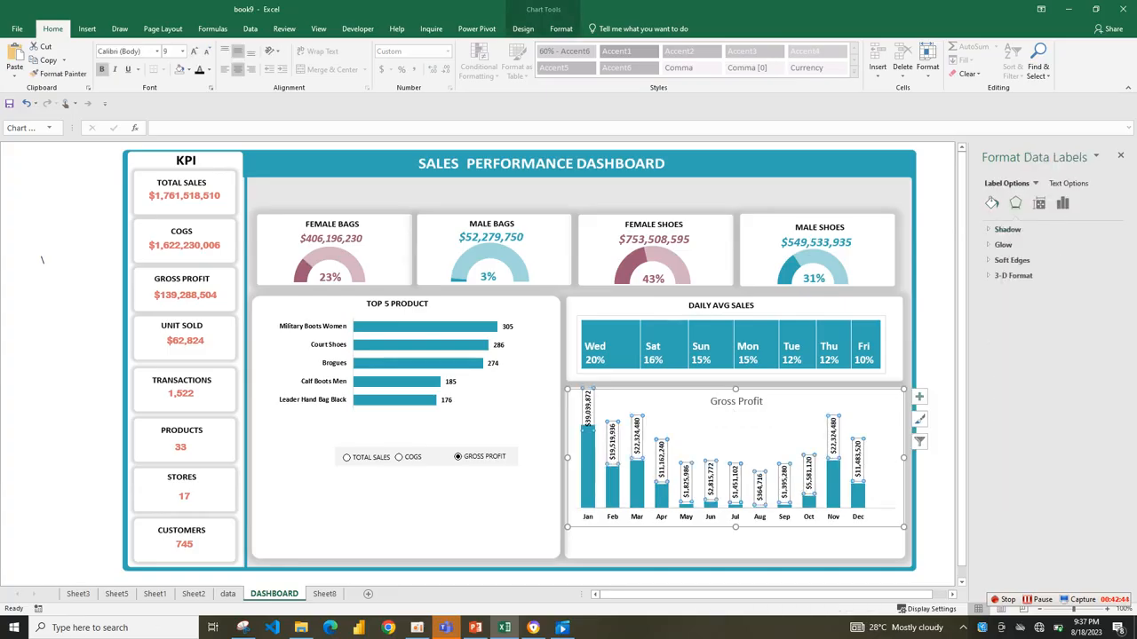
click(1062, 203)
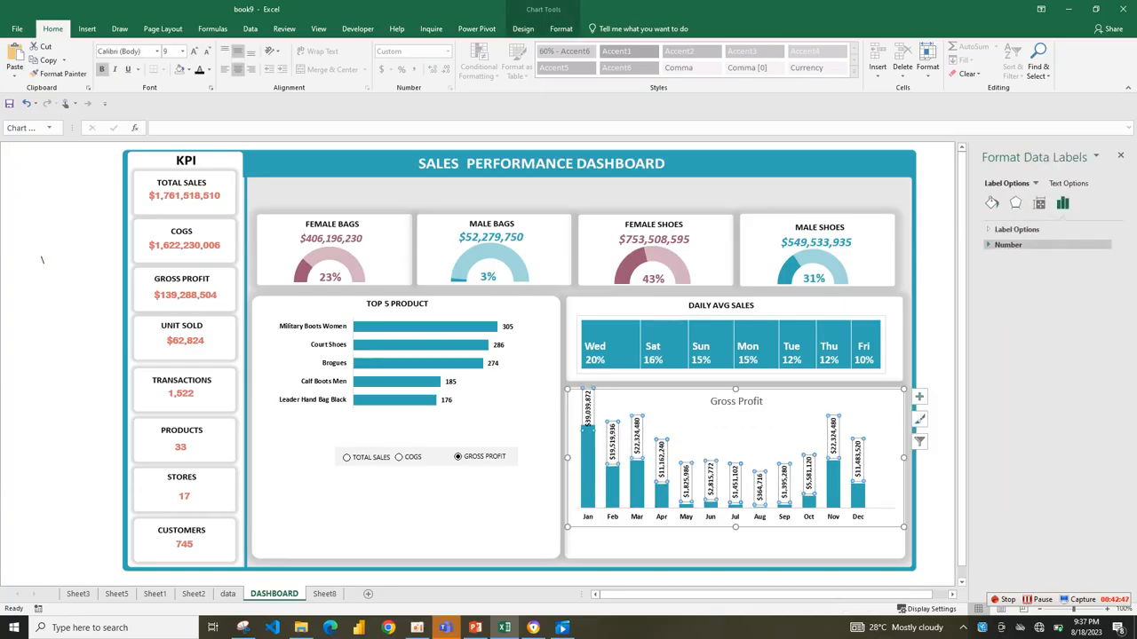
click(1016, 229)
click(1006, 466)
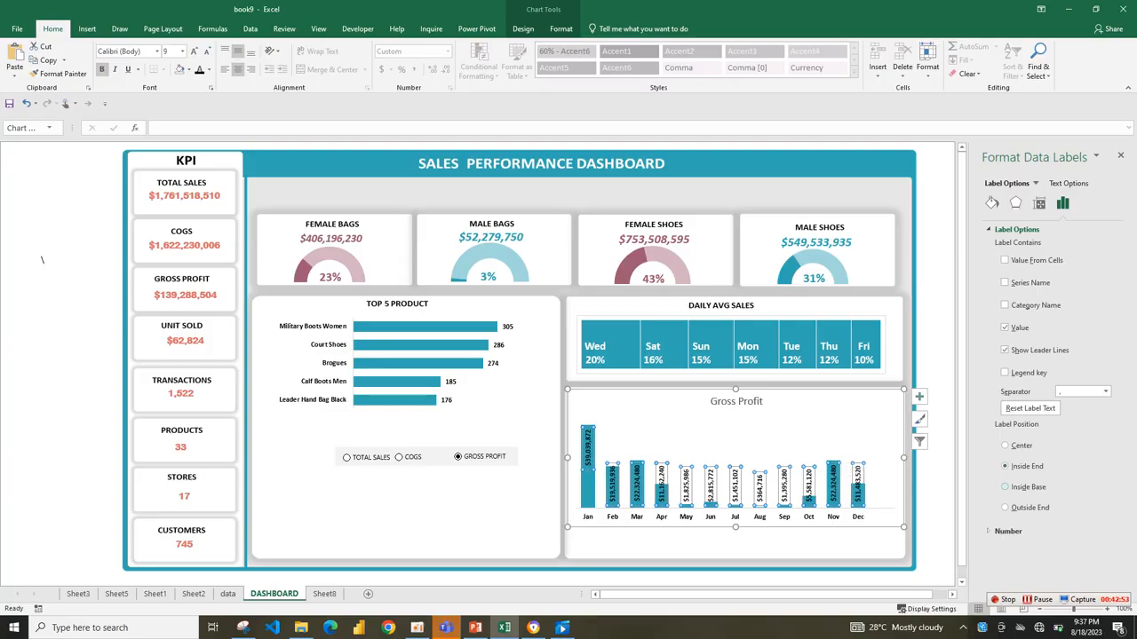
click(1004, 445)
click(817, 437)
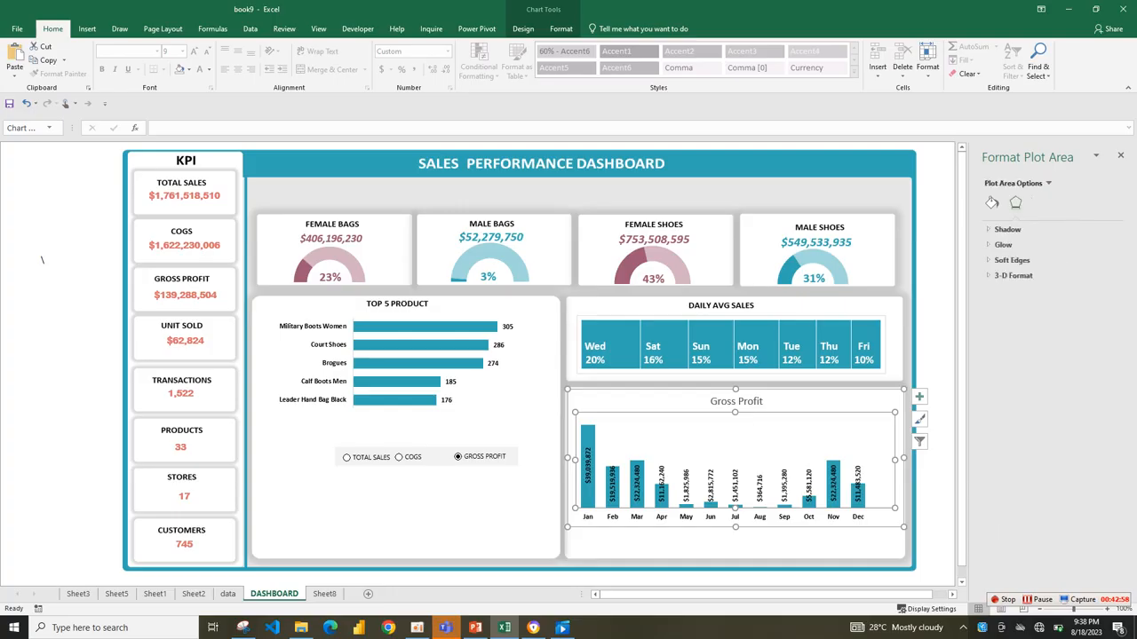
Select the Gross Profit, COGS and Total Sales option buttons together.
click(737, 545)
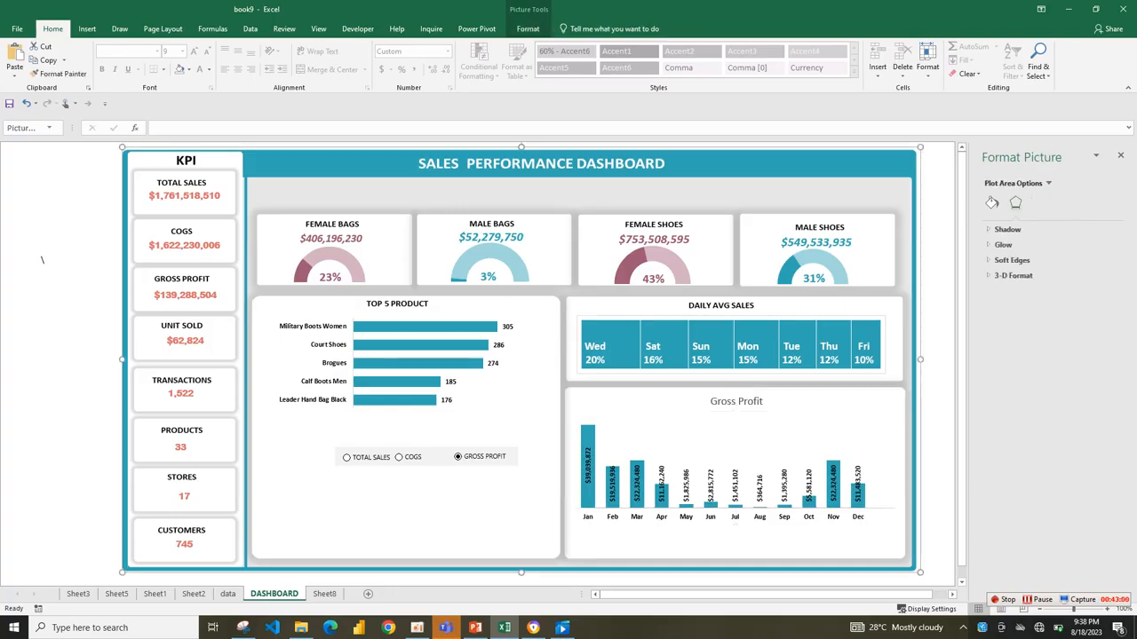
ctrl+click(484, 457)
ctrl+click(413, 456)
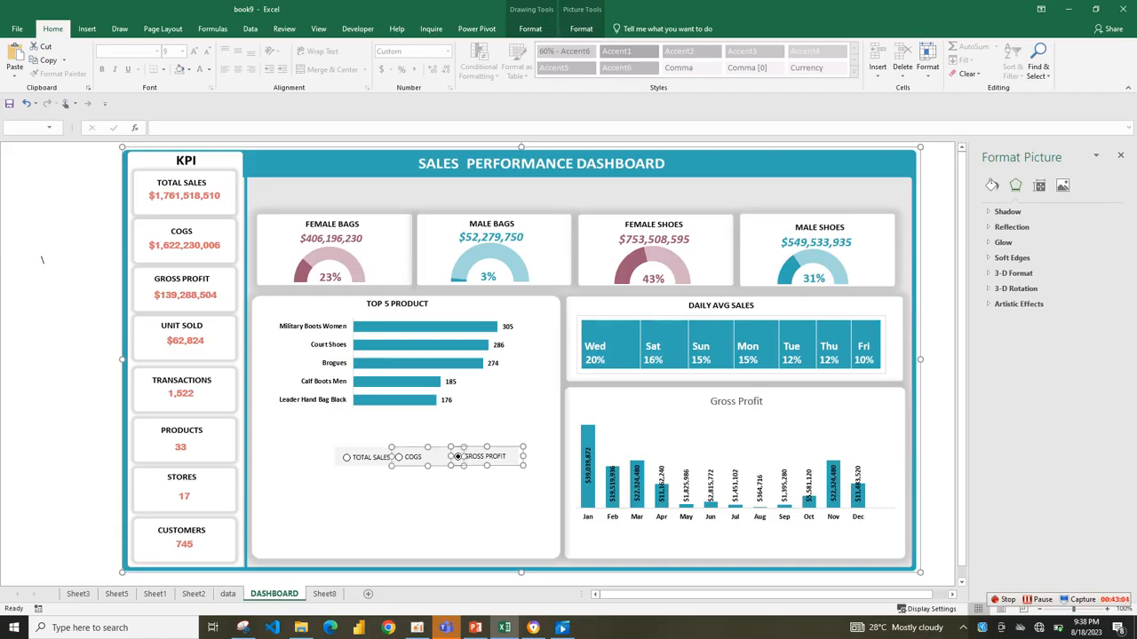
ctrl+click(369, 457)
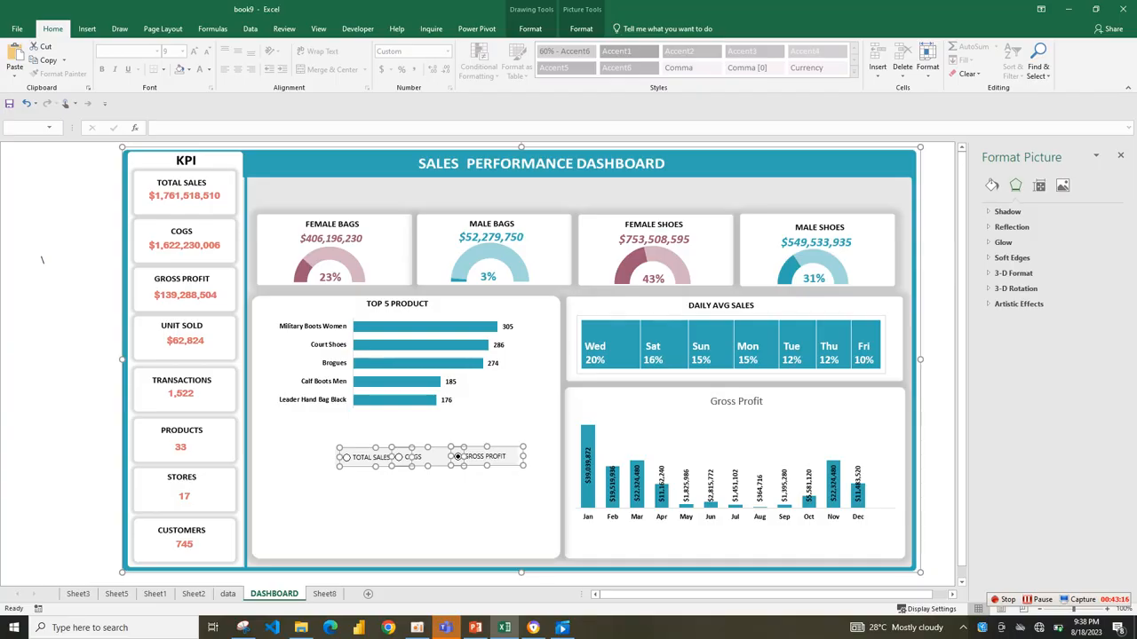
Try to group the selected option buttons together with the dashboard background picture.
right_click(341, 453)
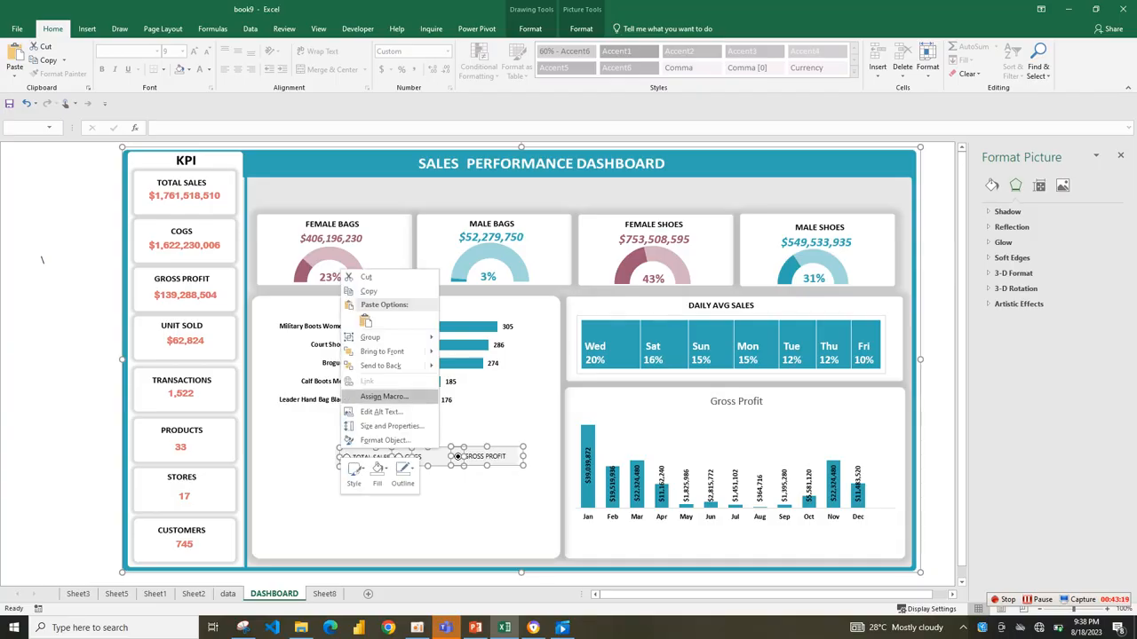
mouse_move(373, 337)
click(467, 338)
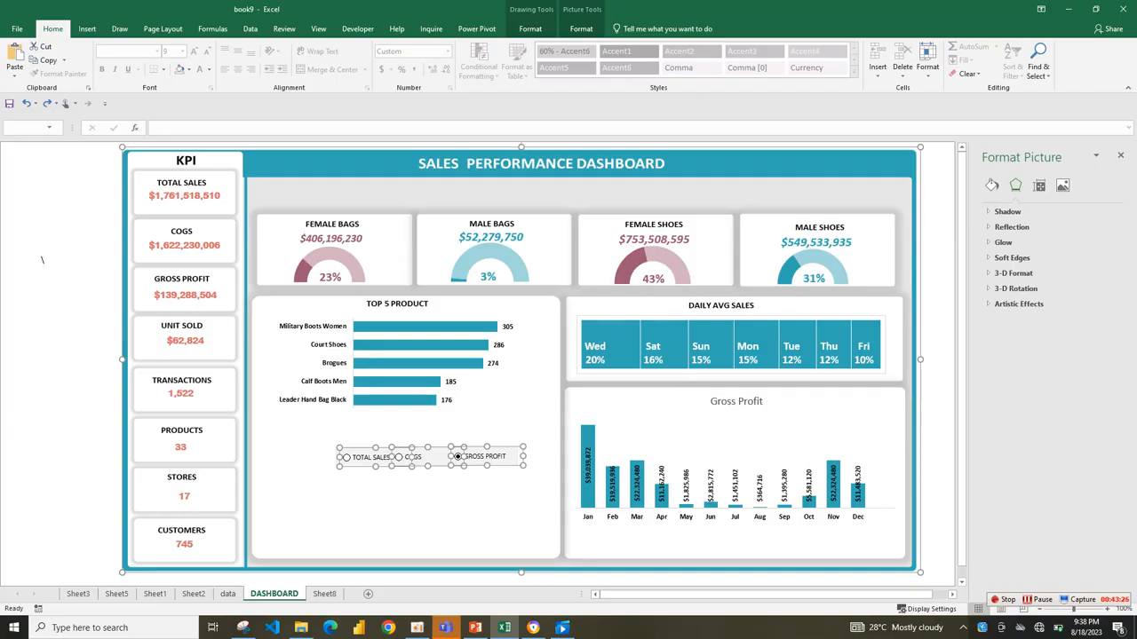
right_click(100, 327)
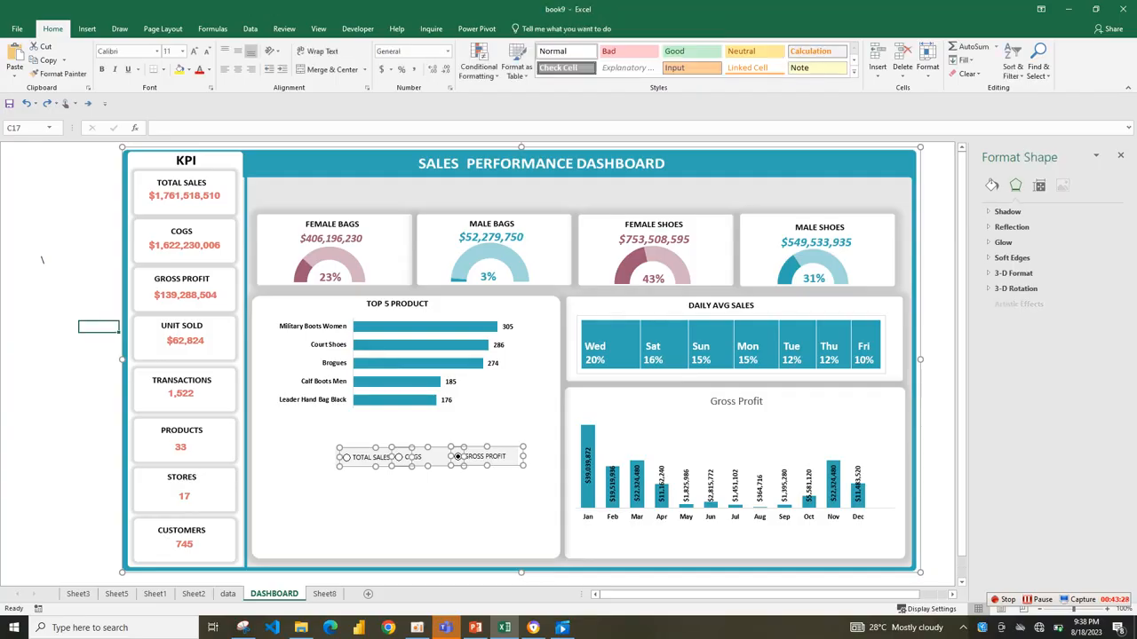
key(Escape)
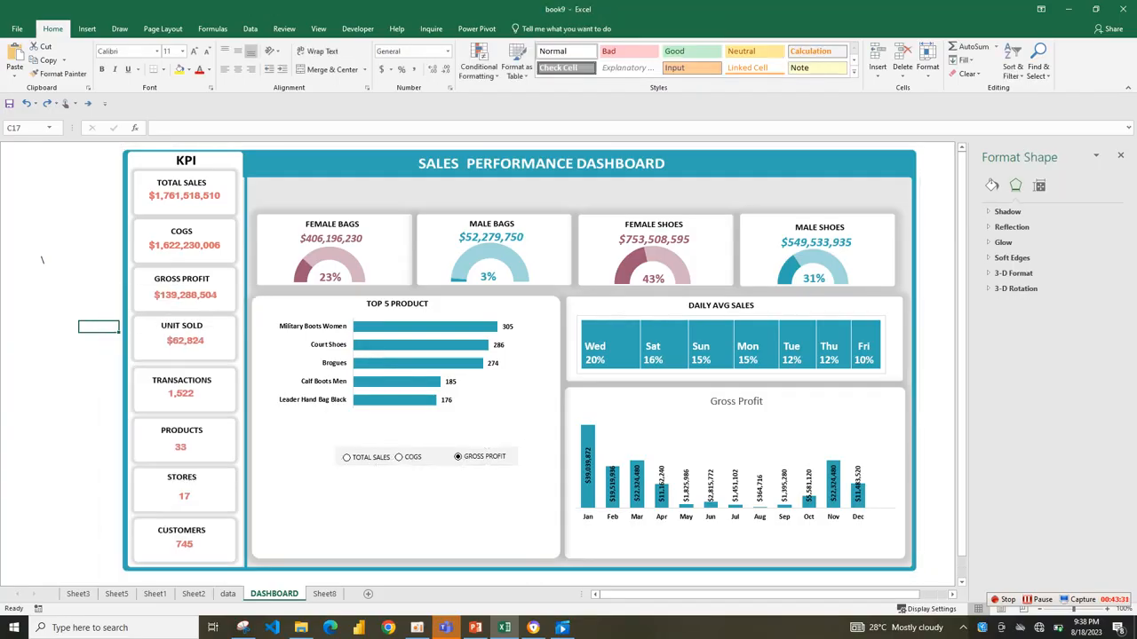
Choose the COGS option and move the GROSS PROFIT option button down below the grey strip.
click(400, 457)
right_click(497, 456)
key(Escape)
click(400, 457)
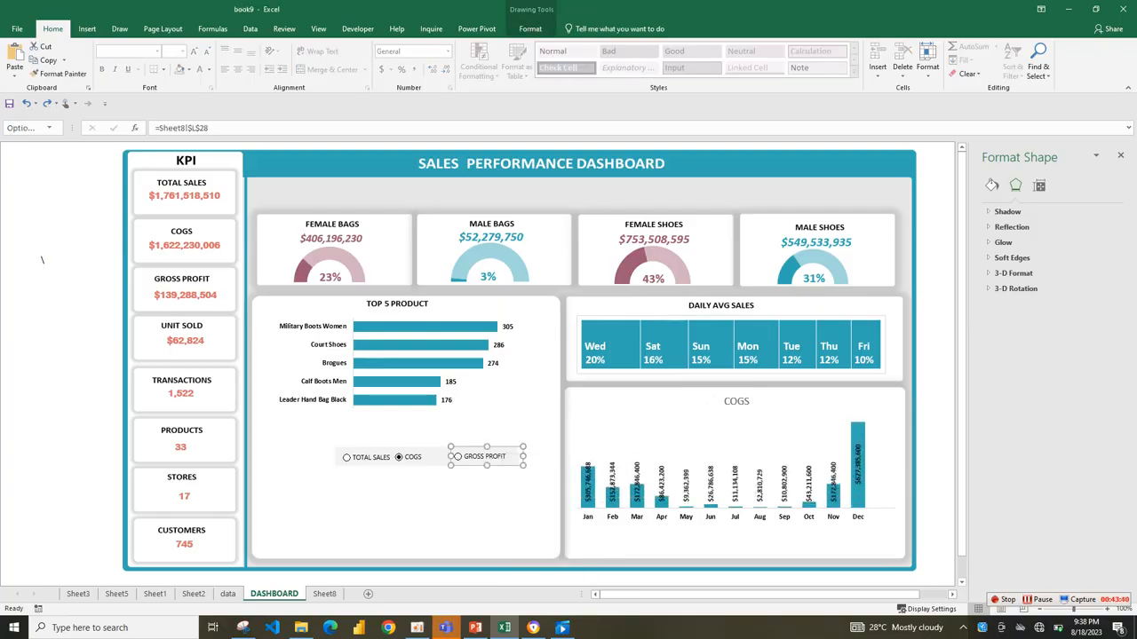
drag(487, 457, 485, 498)
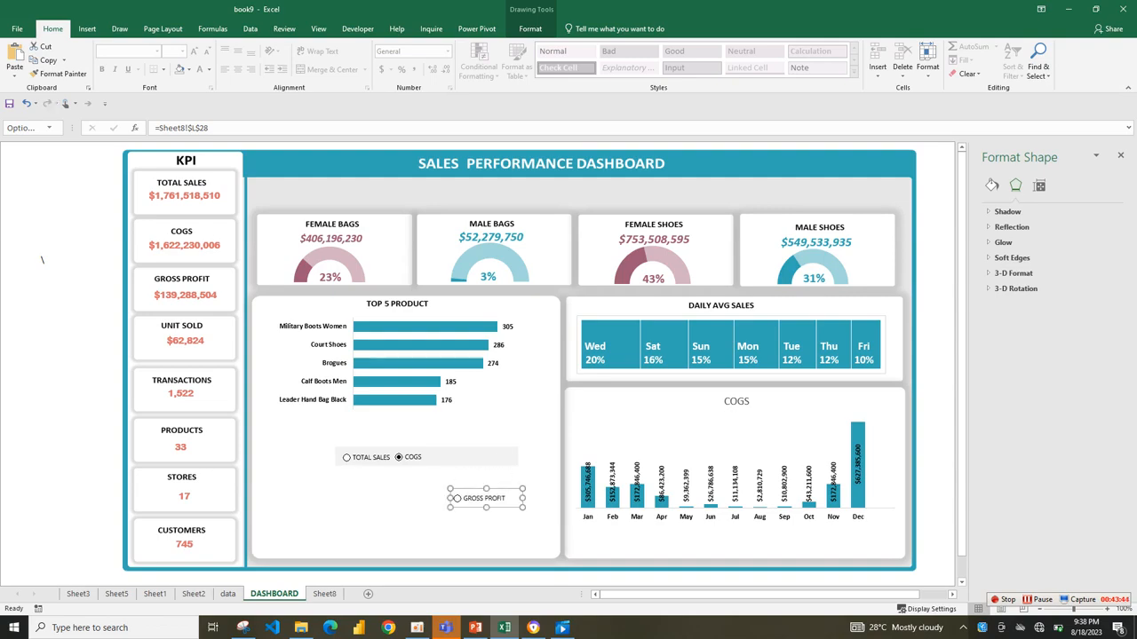
Move the COGS option button below the grey strip and select the TOTAL SALES option button.
click(349, 457)
click(399, 457)
right_click(409, 457)
drag(416, 452, 357, 495)
click(369, 457)
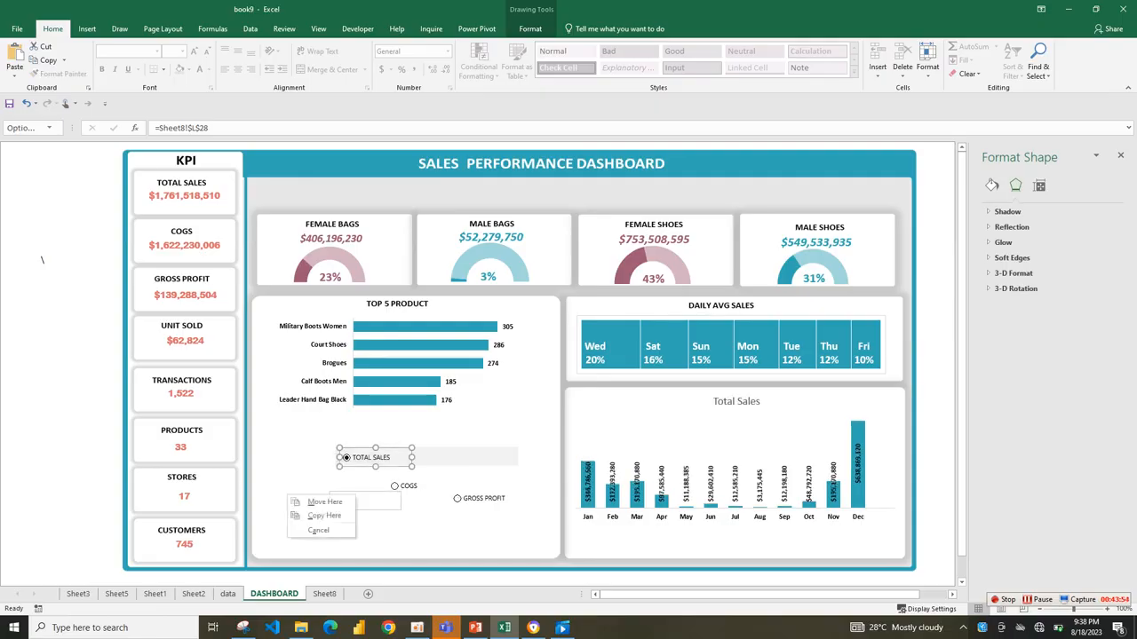
Open the TOTAL SALES option button's label for editing and select all of its text.
click(355, 458)
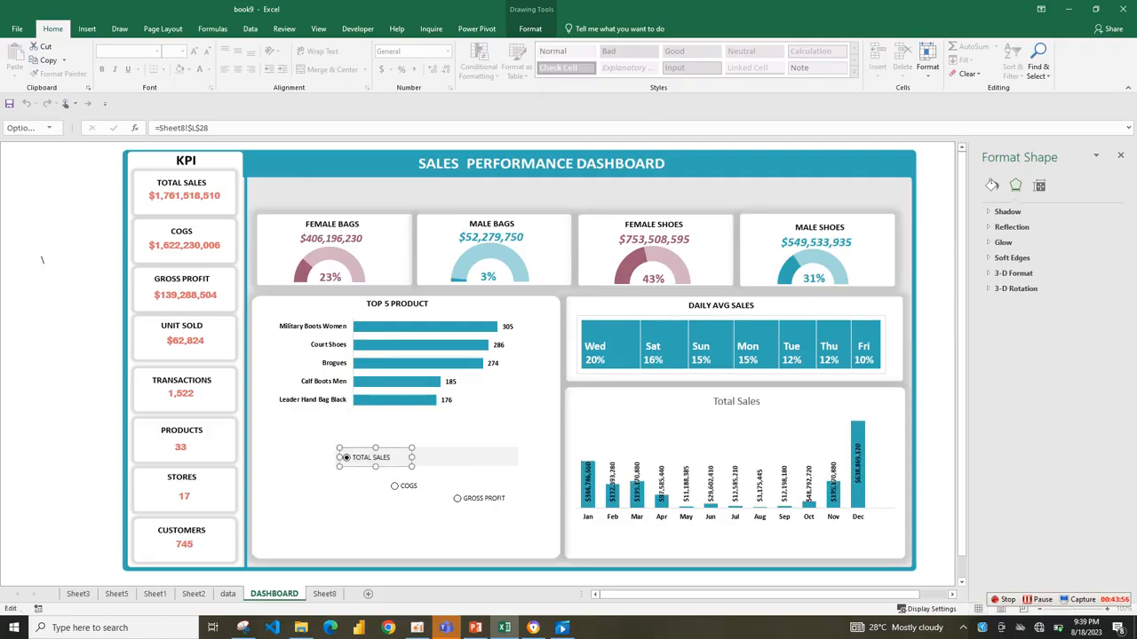
click(391, 457)
key(ctrl+a)
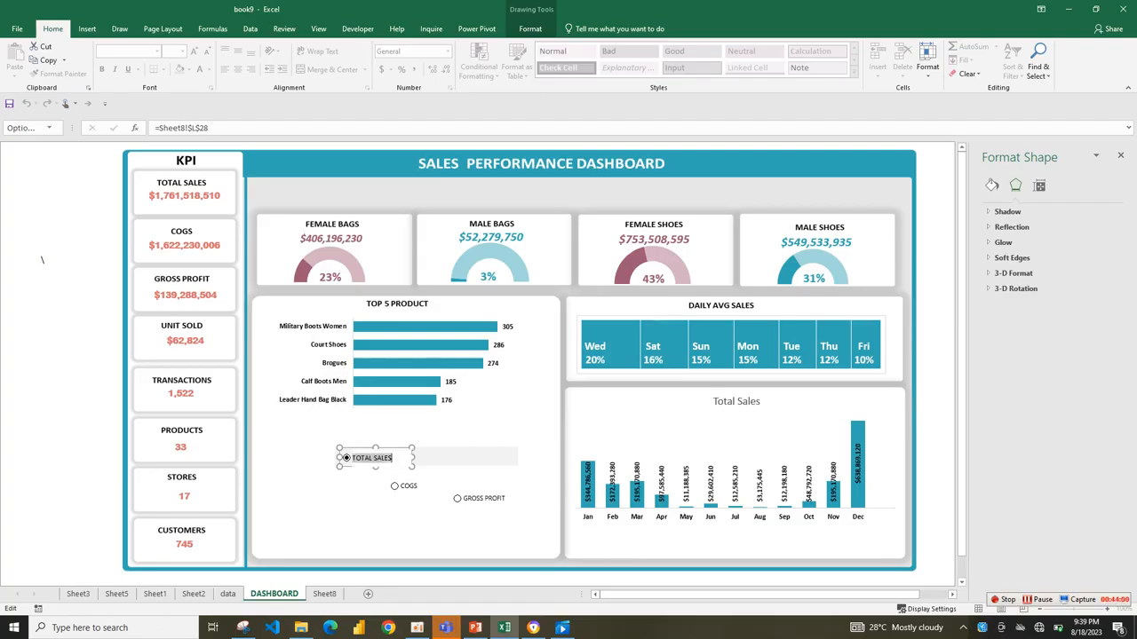
click(392, 459)
click(1037, 599)
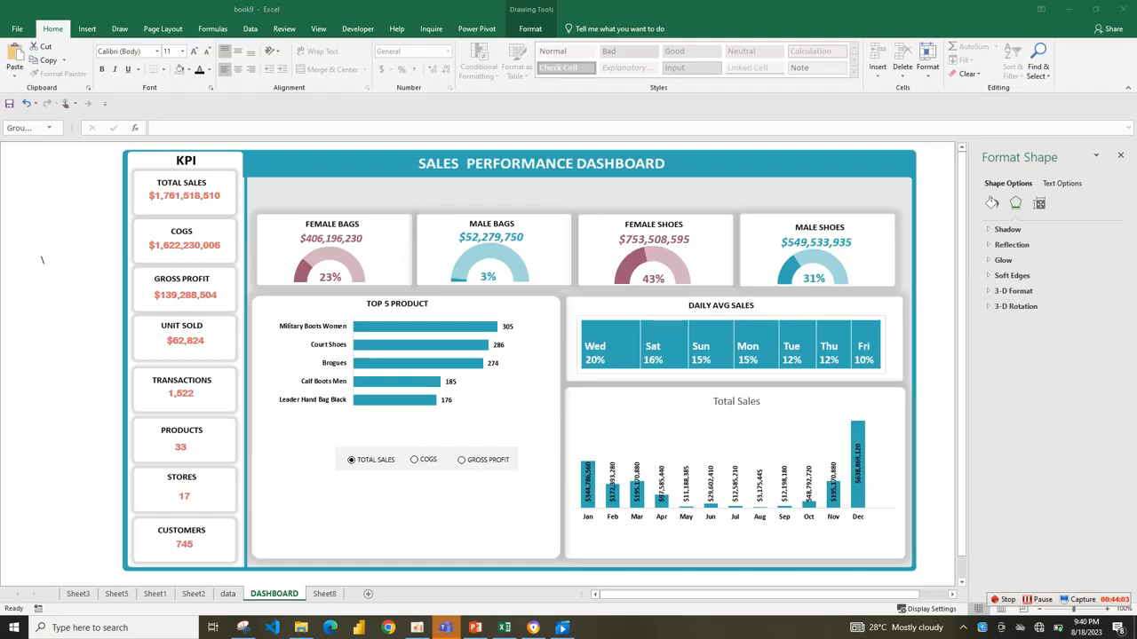
click(520, 459)
click(404, 524)
Undo the accidental moves of the dashboard background picture and redo only its small shift.
key(ctrl+z)
key(ctrl+z)
key(ctrl+z)
key(ctrl+z)
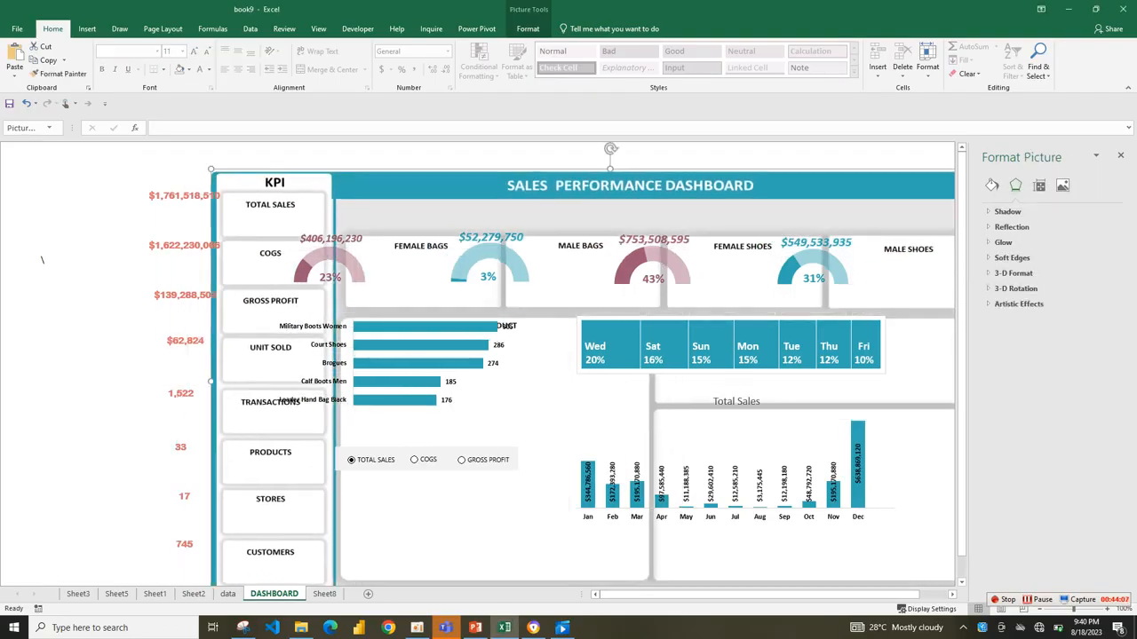
key(ctrl+z)
key(ctrl+z)
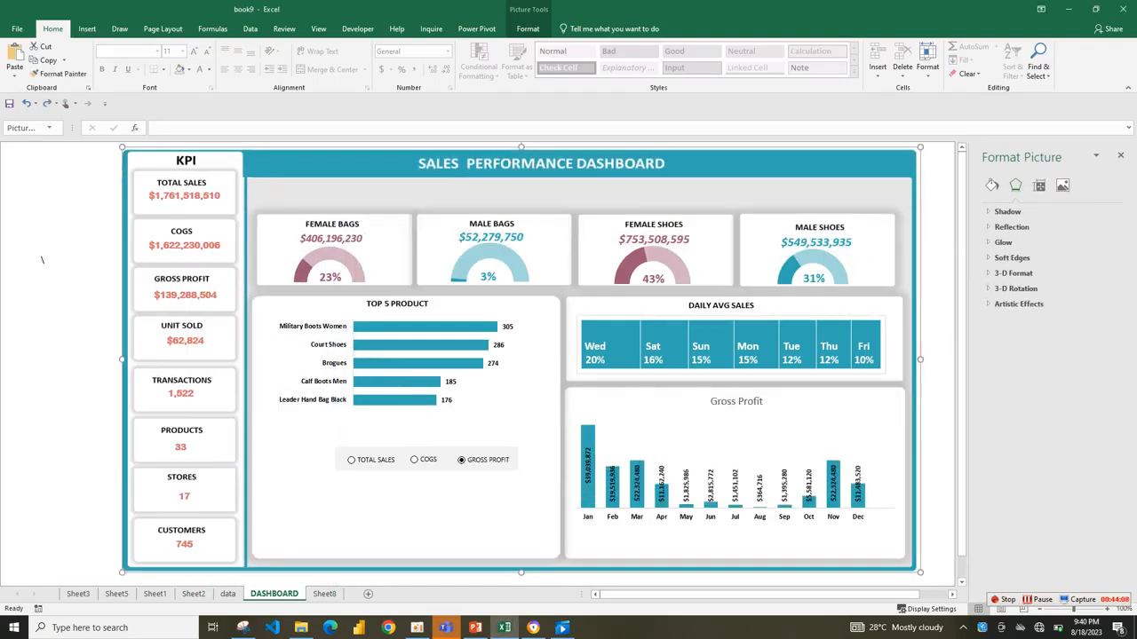
key(ctrl+y)
key(ctrl+y)
key(ctrl+y)
key(ctrl+y)
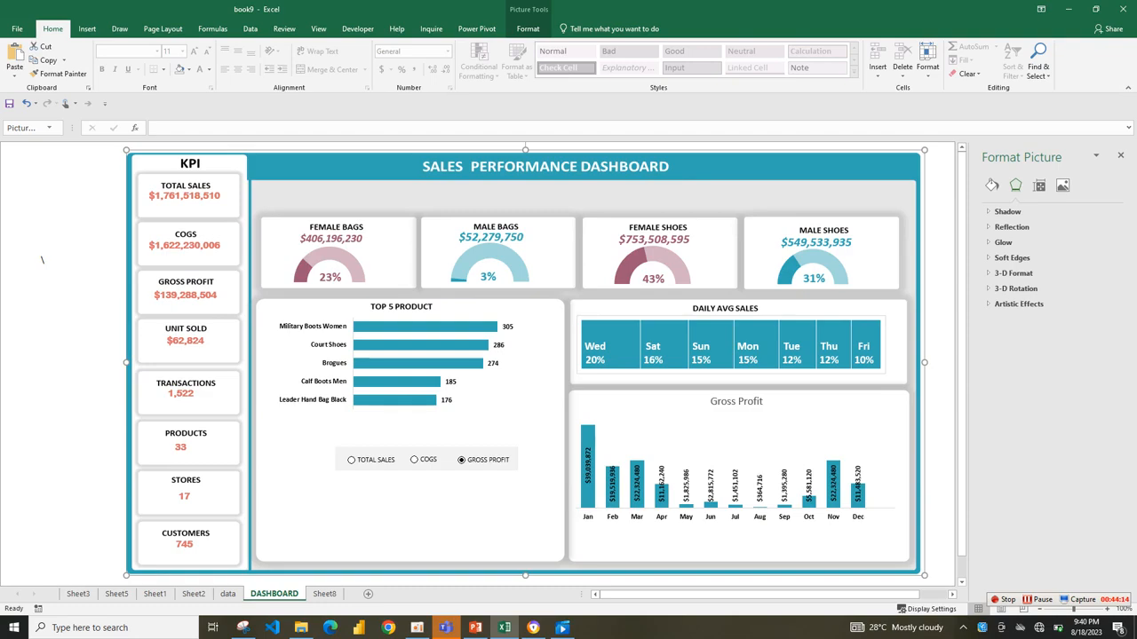
Choose the TOTAL SALES option, cut the grouped option buttons and paste them back onto the dashboard.
click(352, 460)
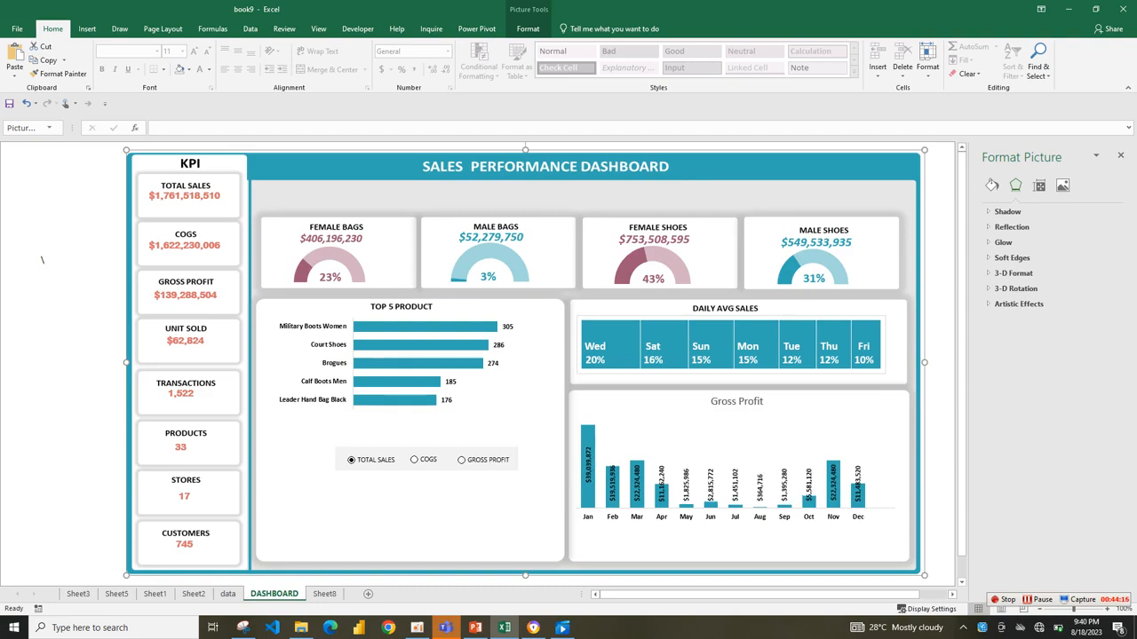
right_click(345, 460)
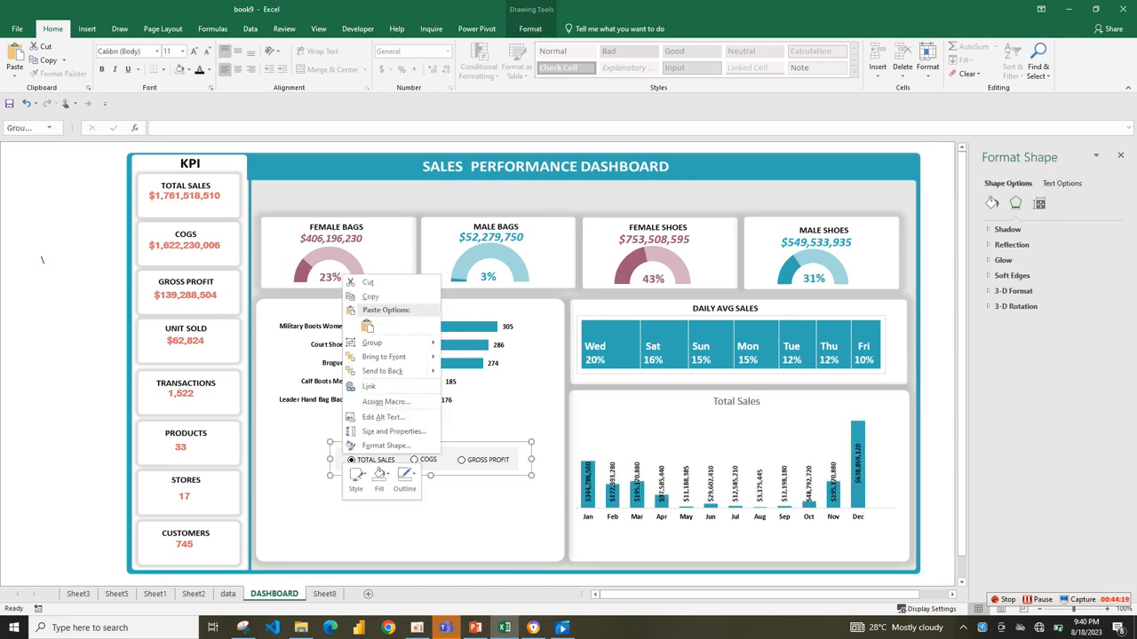
click(368, 282)
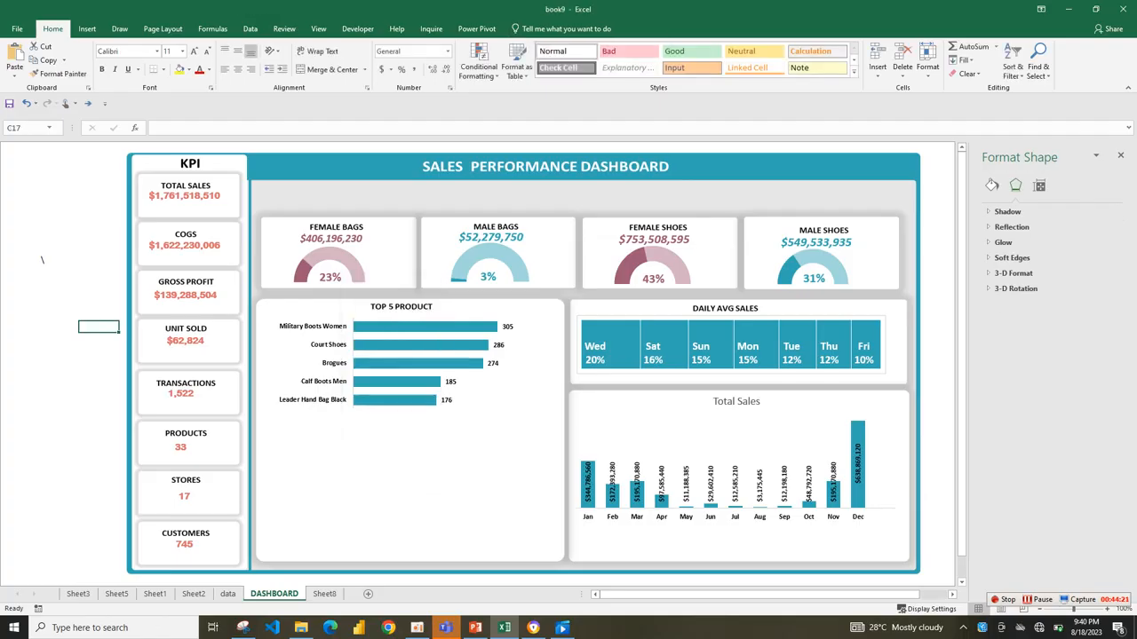
right_click(716, 543)
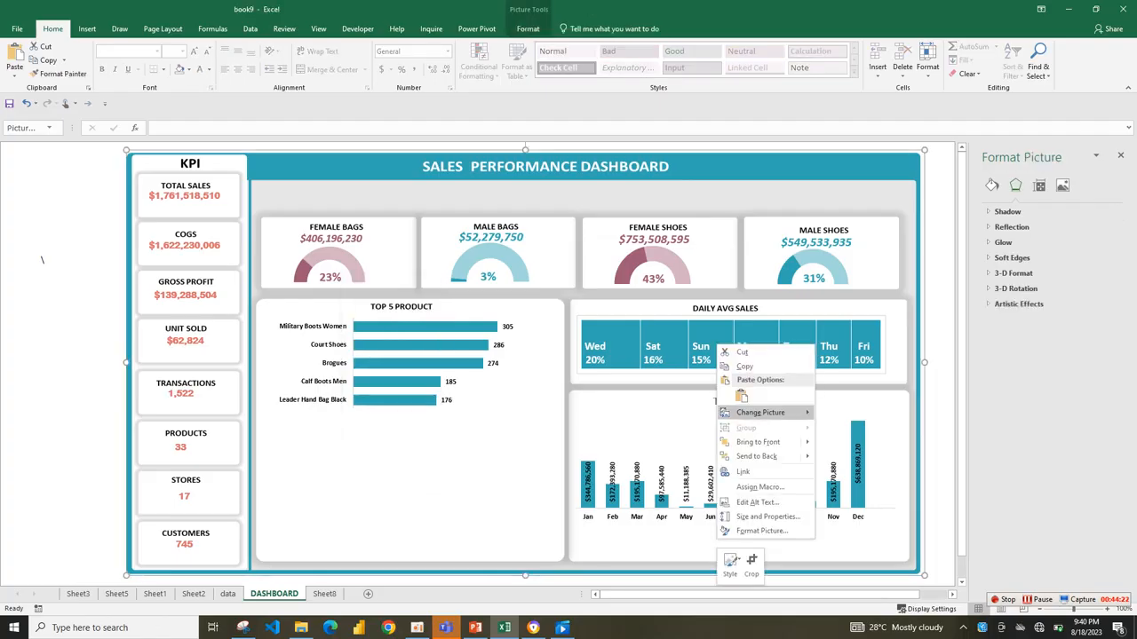
click(741, 397)
key(ctrl+v)
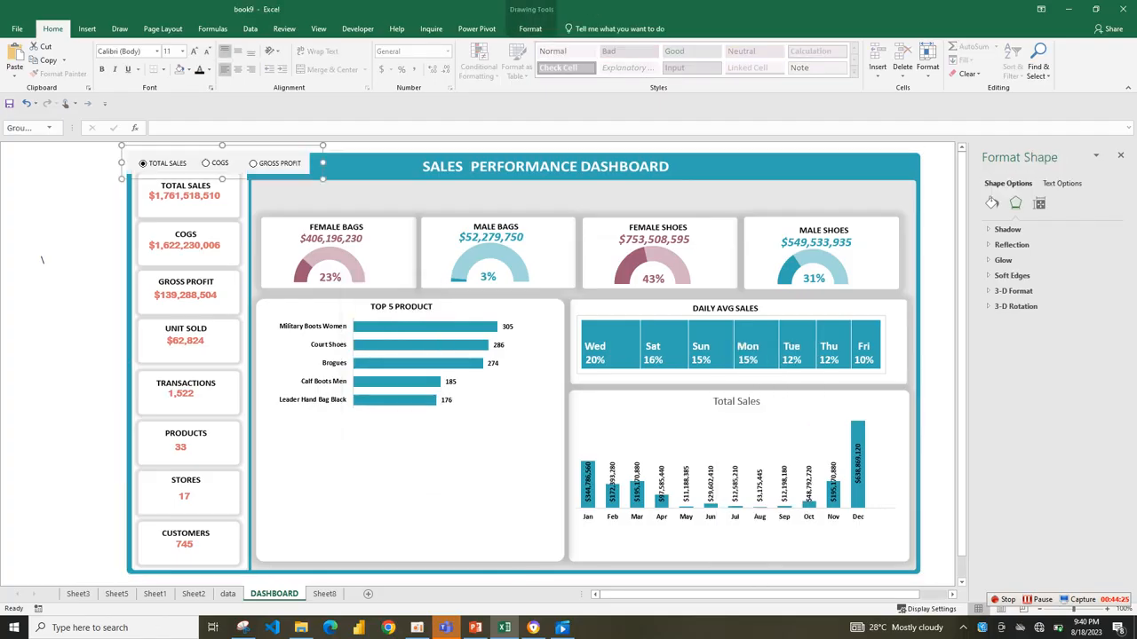
Place the option-button group centred directly beneath the monthly Total Sales chart, inside its card.
drag(222, 169, 749, 542)
click(755, 433)
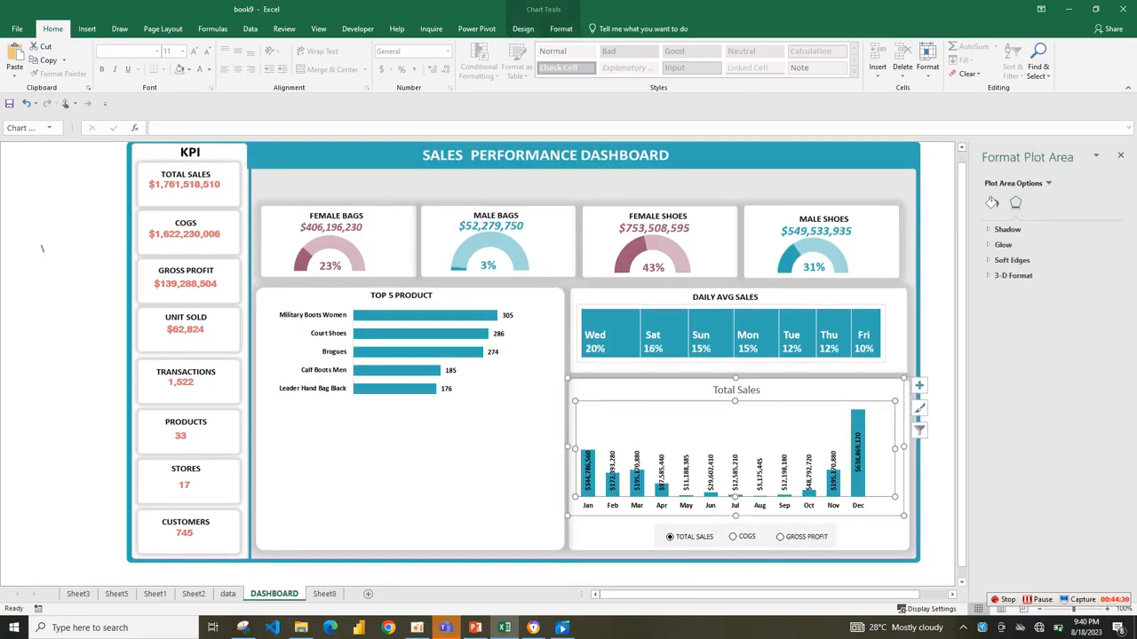
click(874, 536)
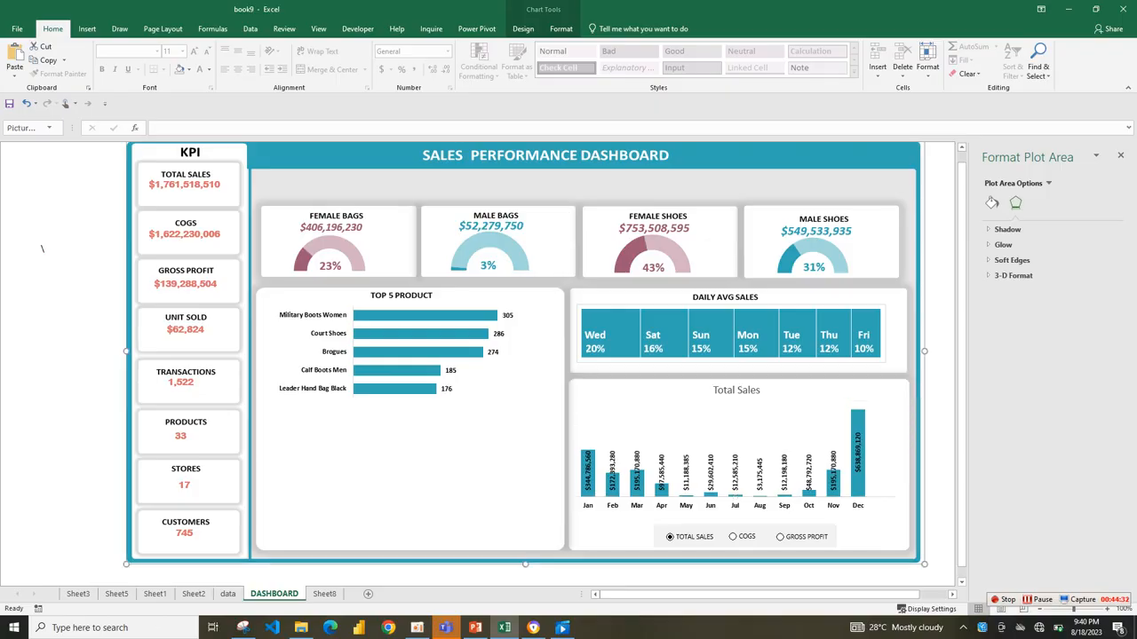
drag(763, 538, 755, 530)
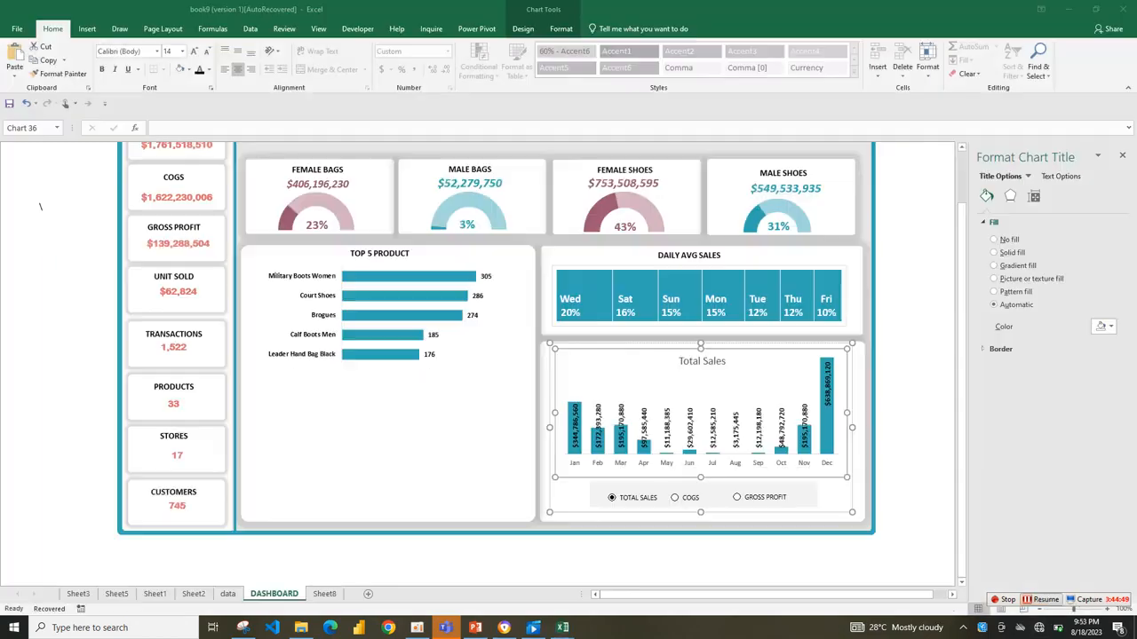
Test the monthly chart by switching its option buttons between GROSS PROFIT, COGS and TOTAL SALES.
click(701, 361)
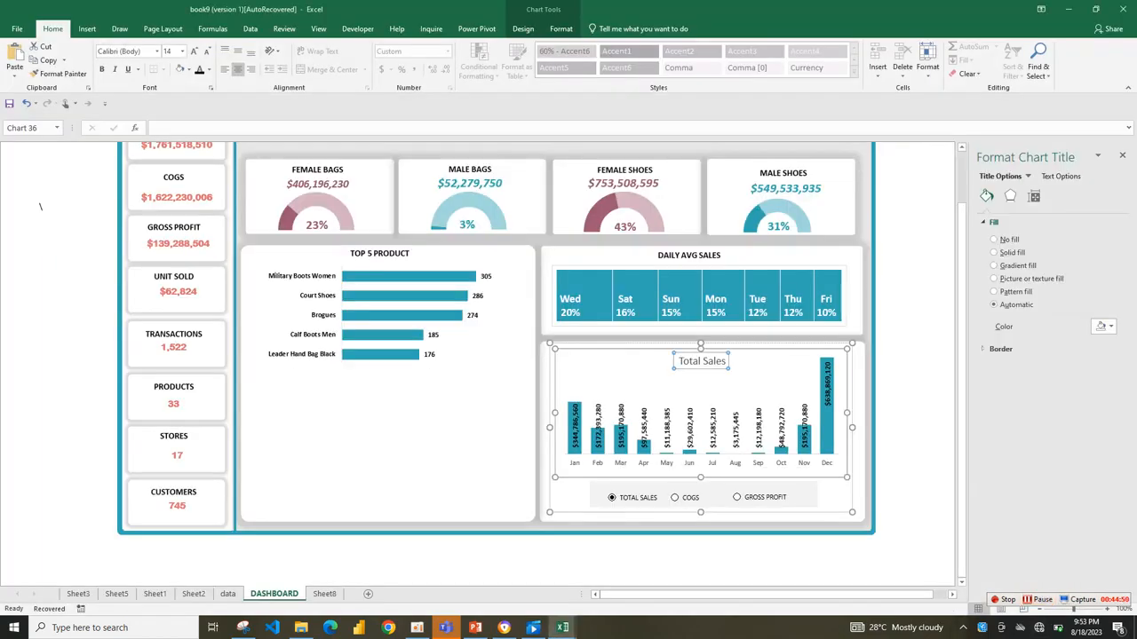
click(737, 497)
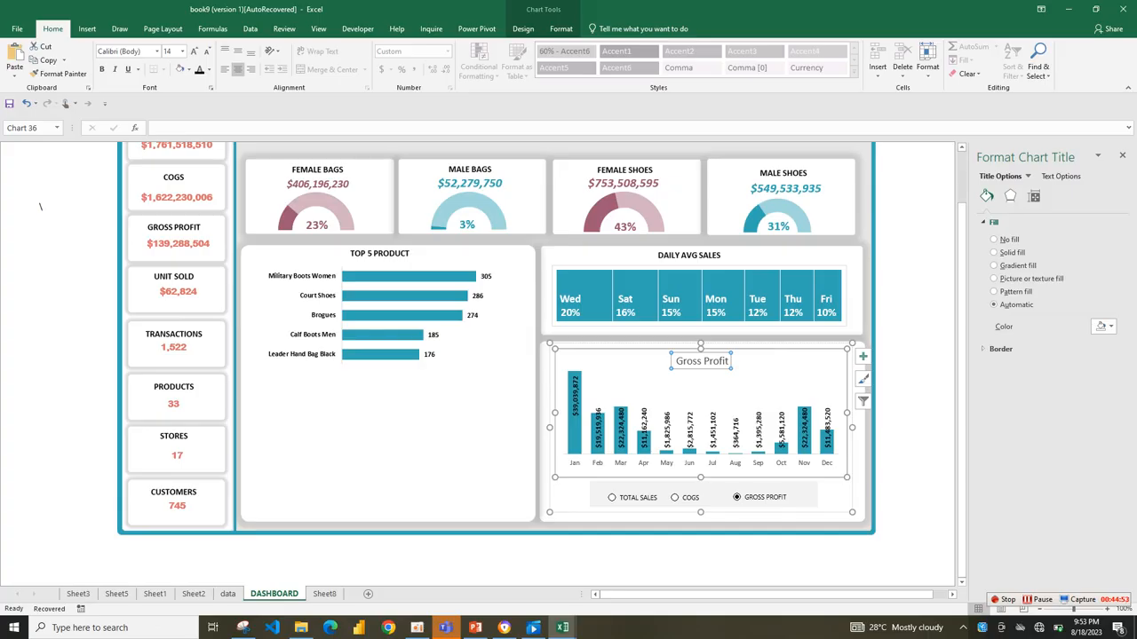
click(675, 497)
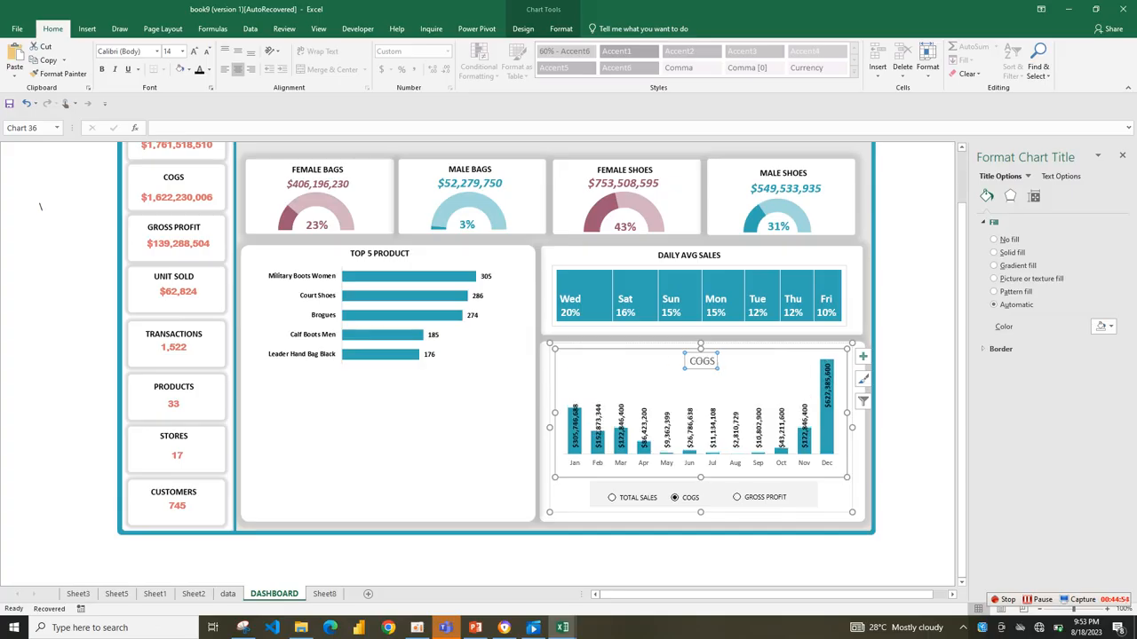
click(611, 497)
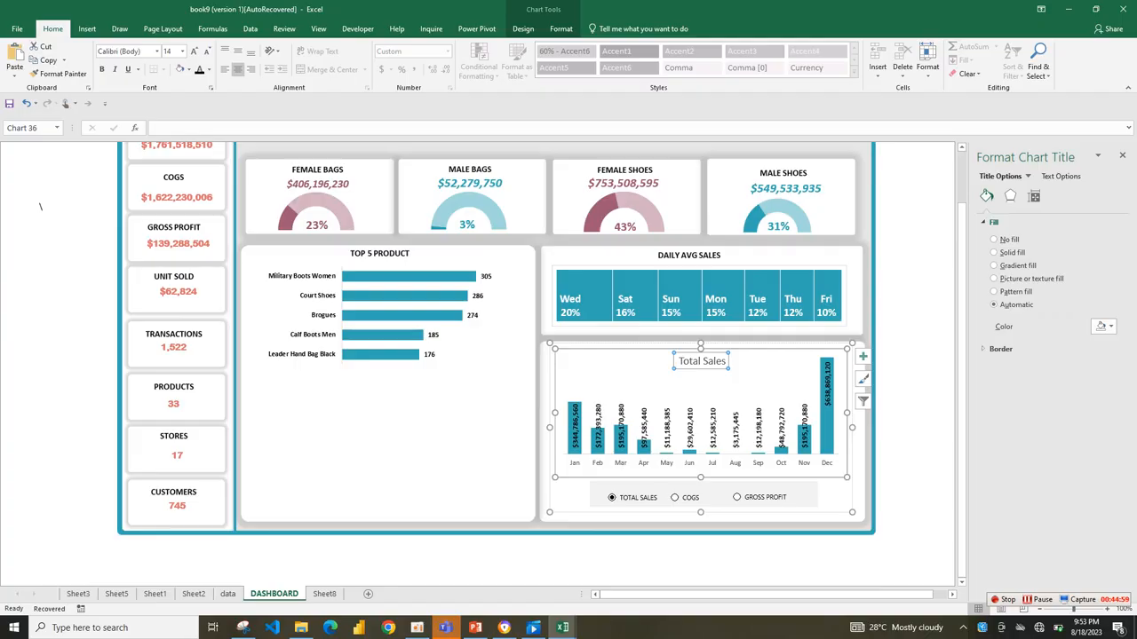
click(675, 498)
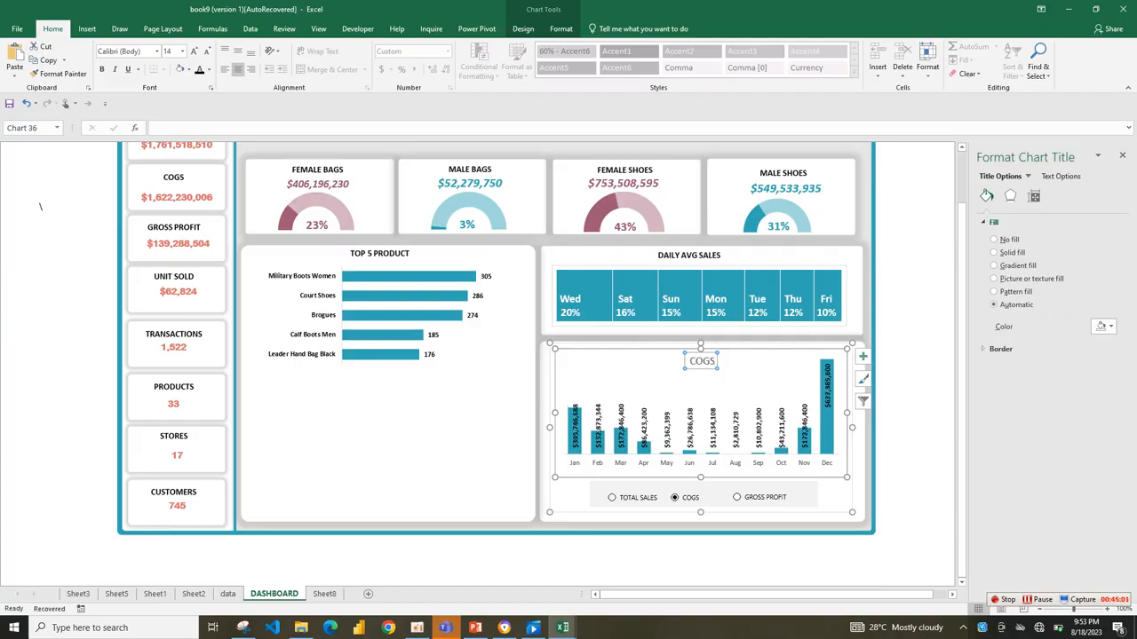
click(736, 498)
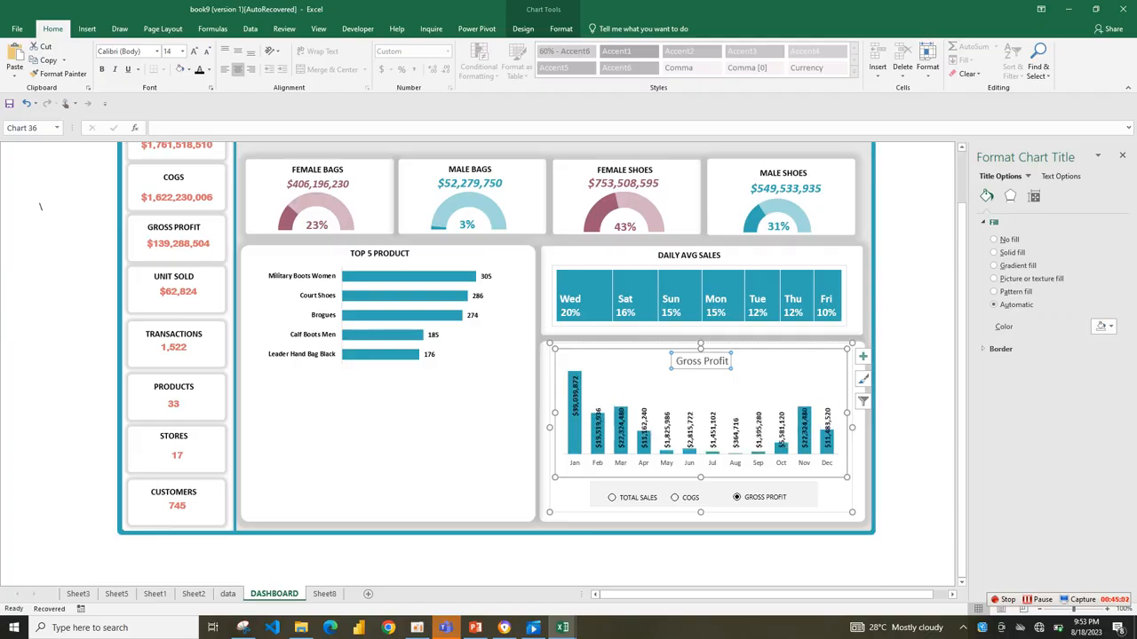
Make the monthly chart's month axis labels bold and its title bold black.
click(690, 462)
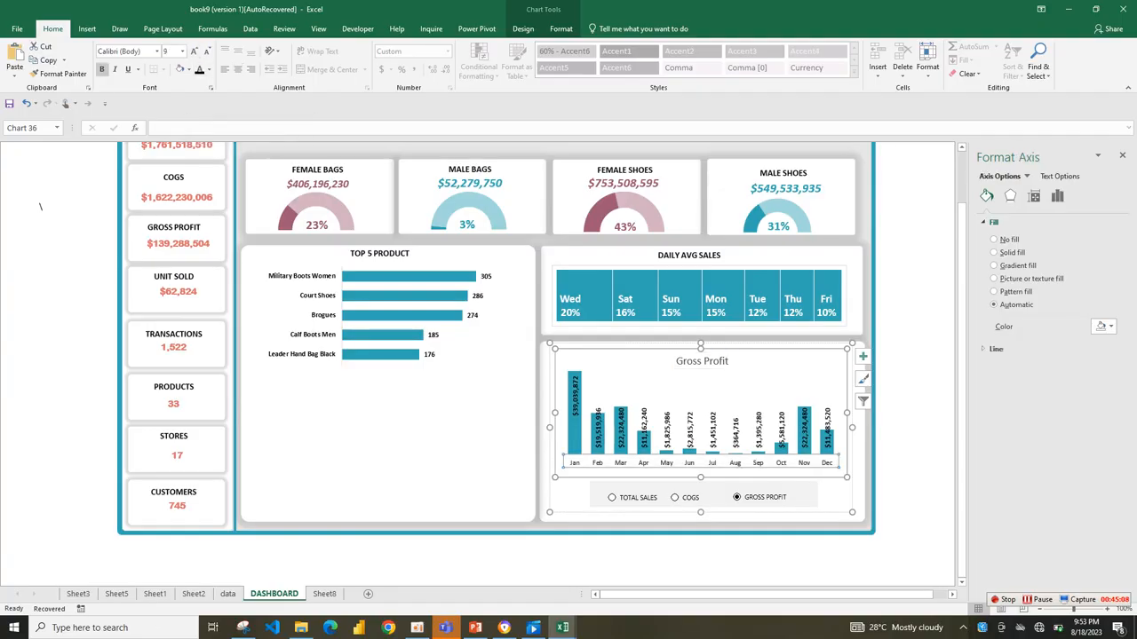
click(102, 69)
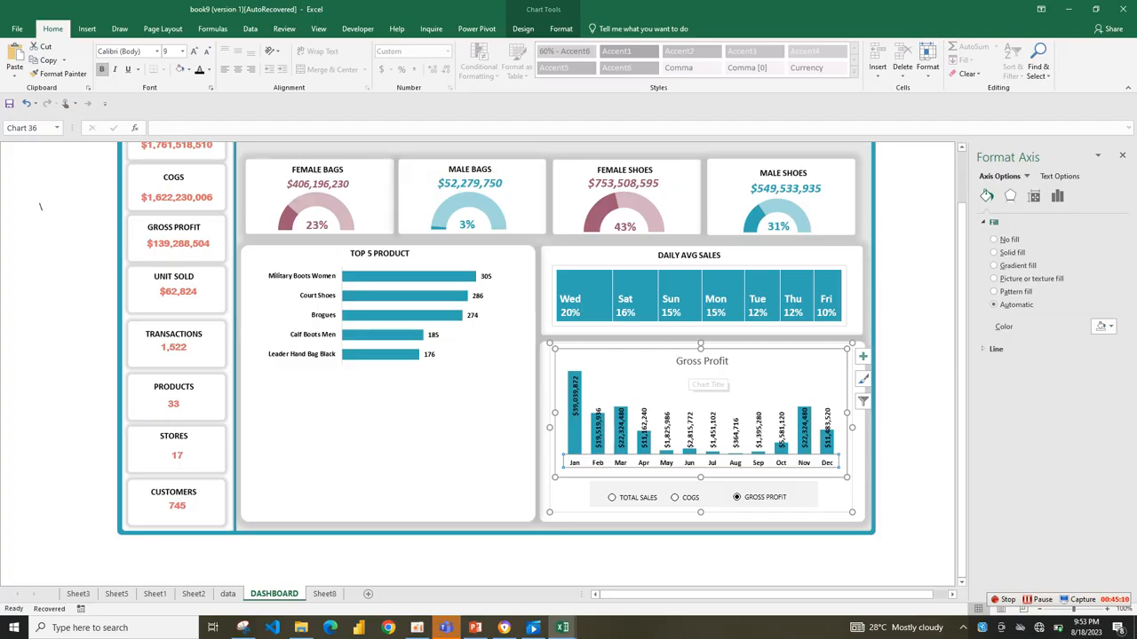
click(691, 361)
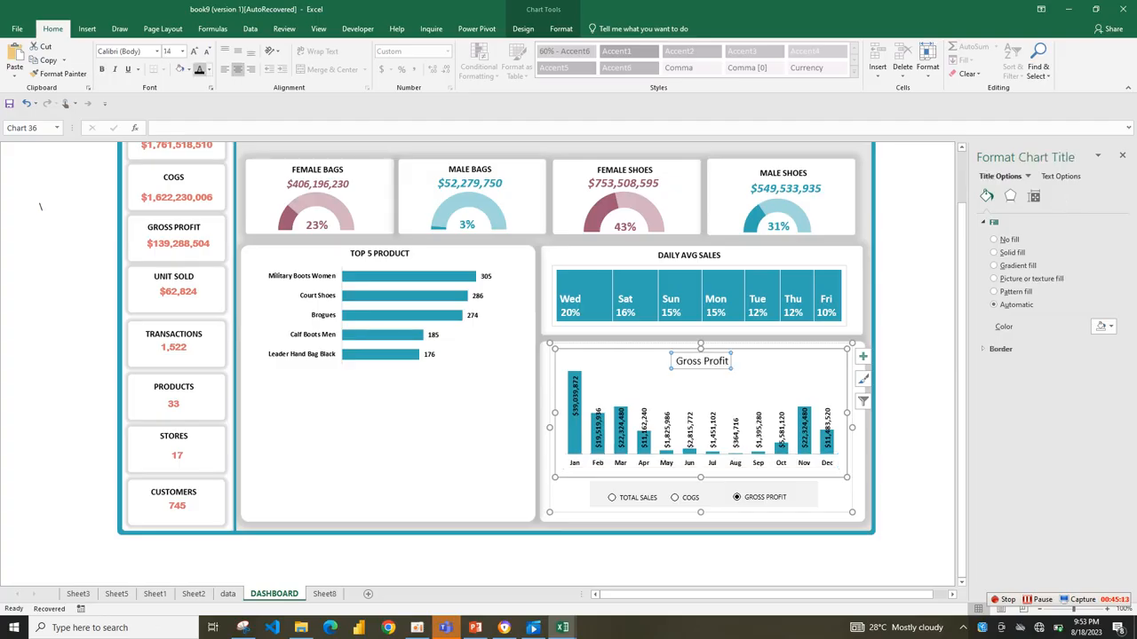
click(102, 70)
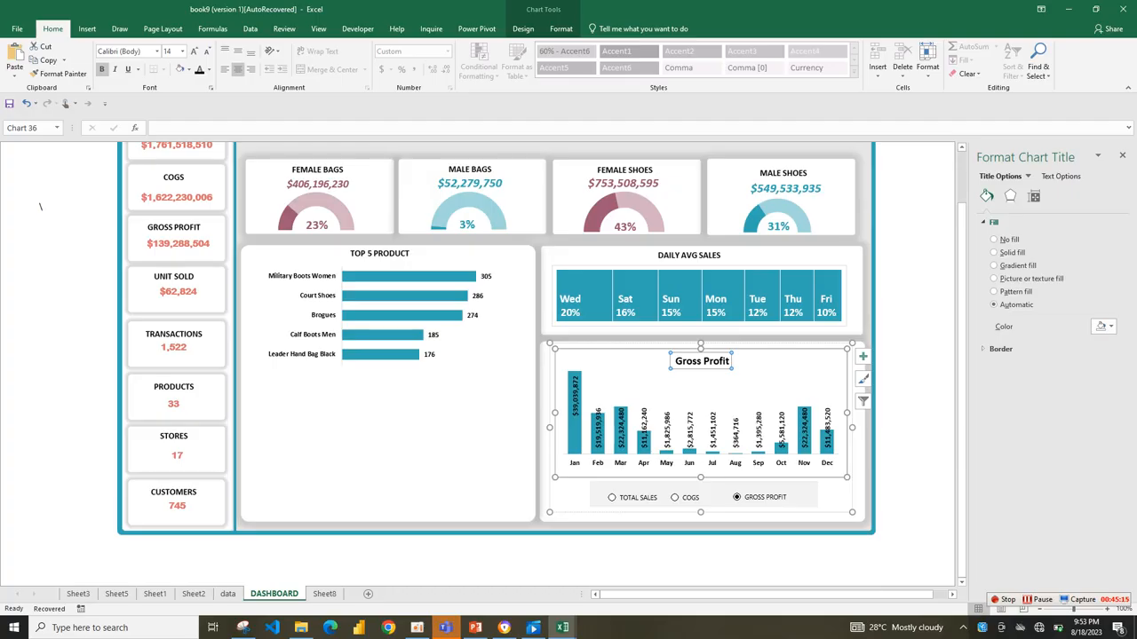
Deselect the chart and check its formatted title with the COGS and TOTAL SALES options.
click(893, 479)
click(677, 497)
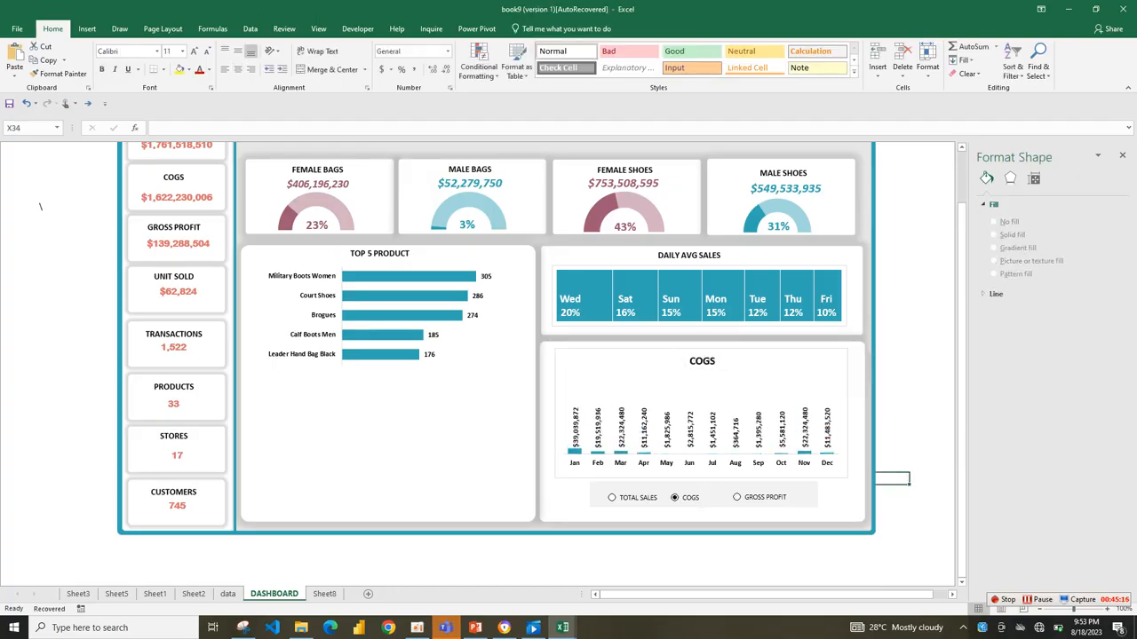
click(611, 498)
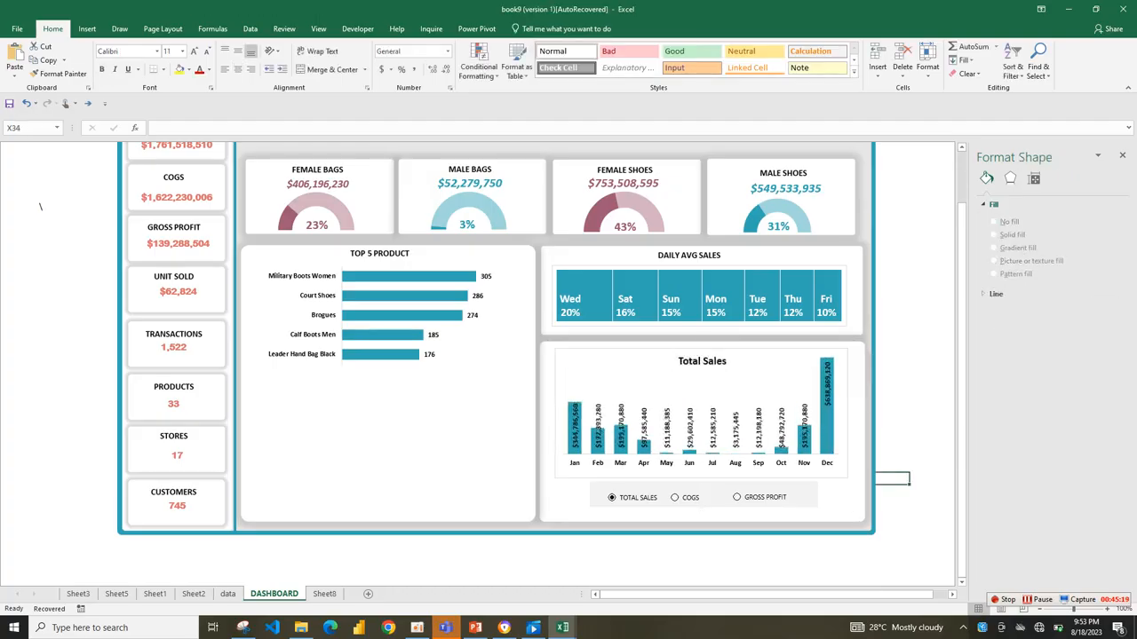
Look through Sheet5, Sheet1 and Sheet2, and open the finished reference dashboard on Sheet3.
click(391, 435)
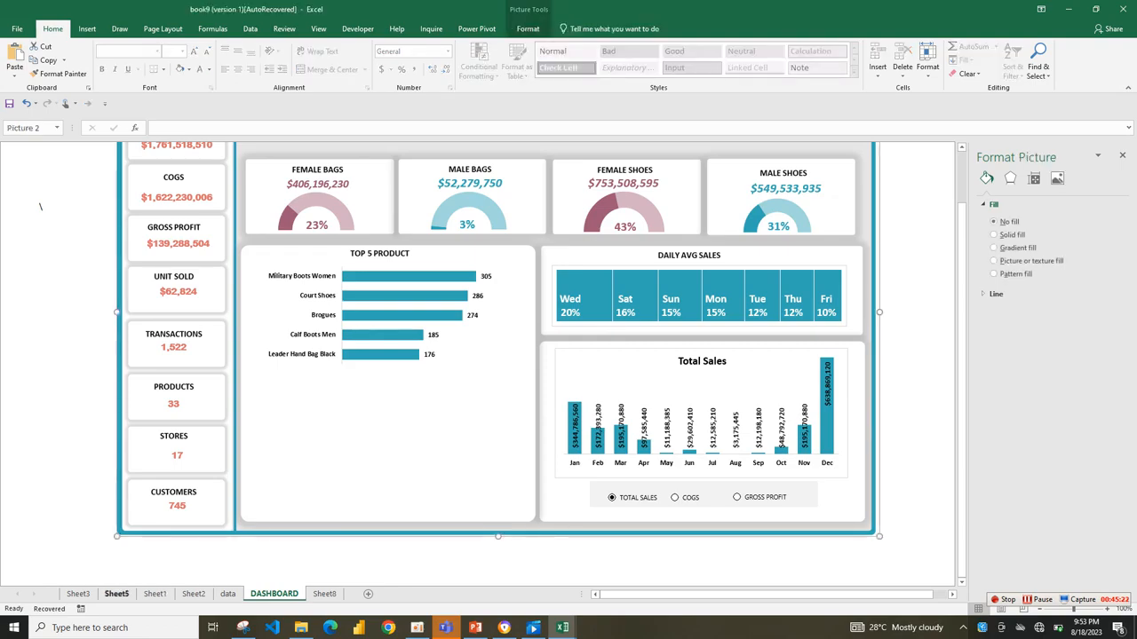
click(117, 594)
click(154, 594)
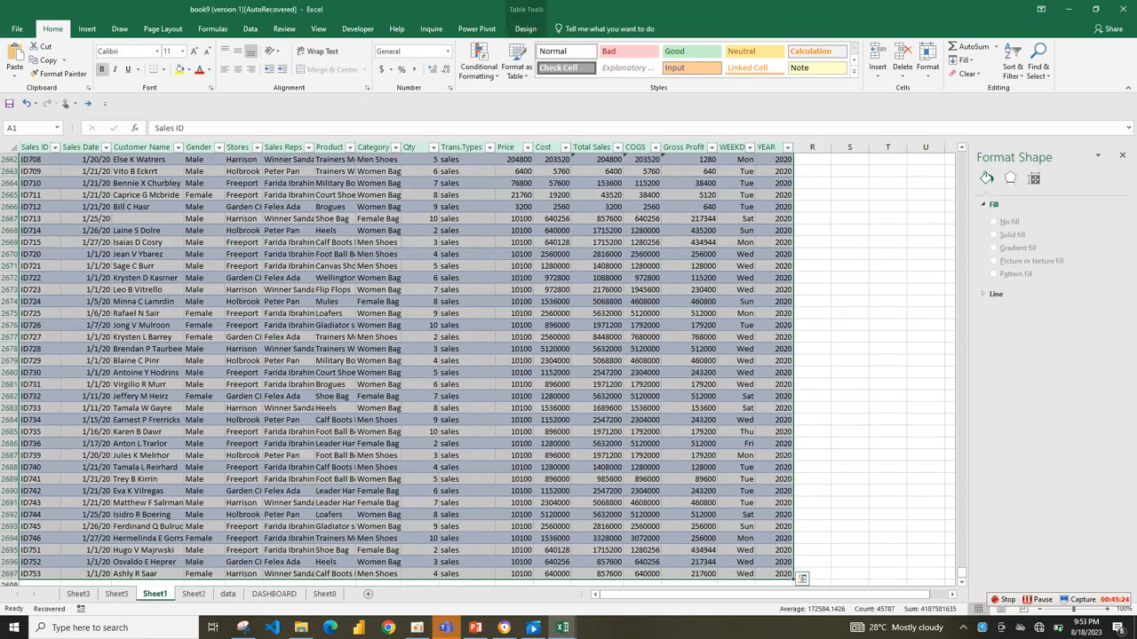
click(193, 594)
click(78, 594)
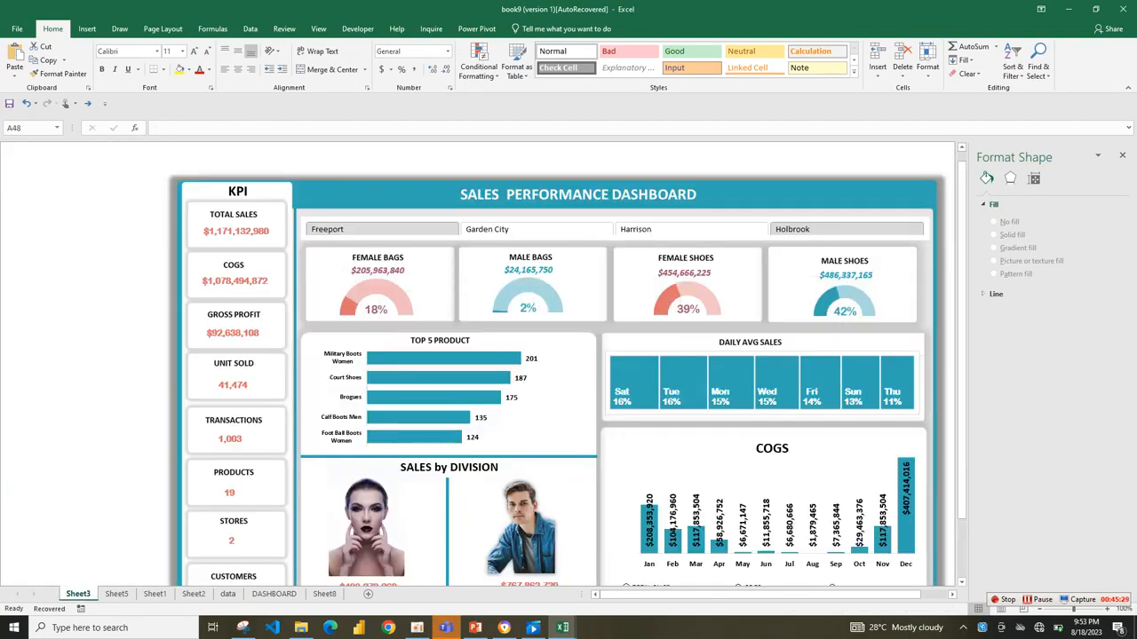
Draw a thin horizontal rectangle 5.1" wide and 0.05" high below the Top 5 Product bars on the DASHBOARD sheet.
click(324, 594)
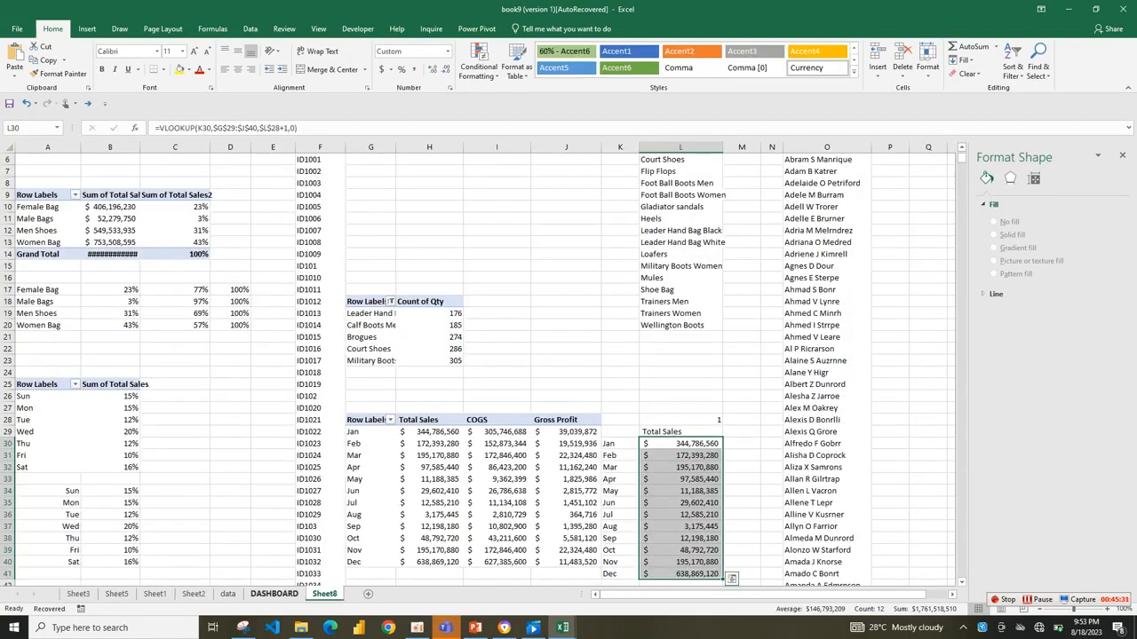
click(274, 594)
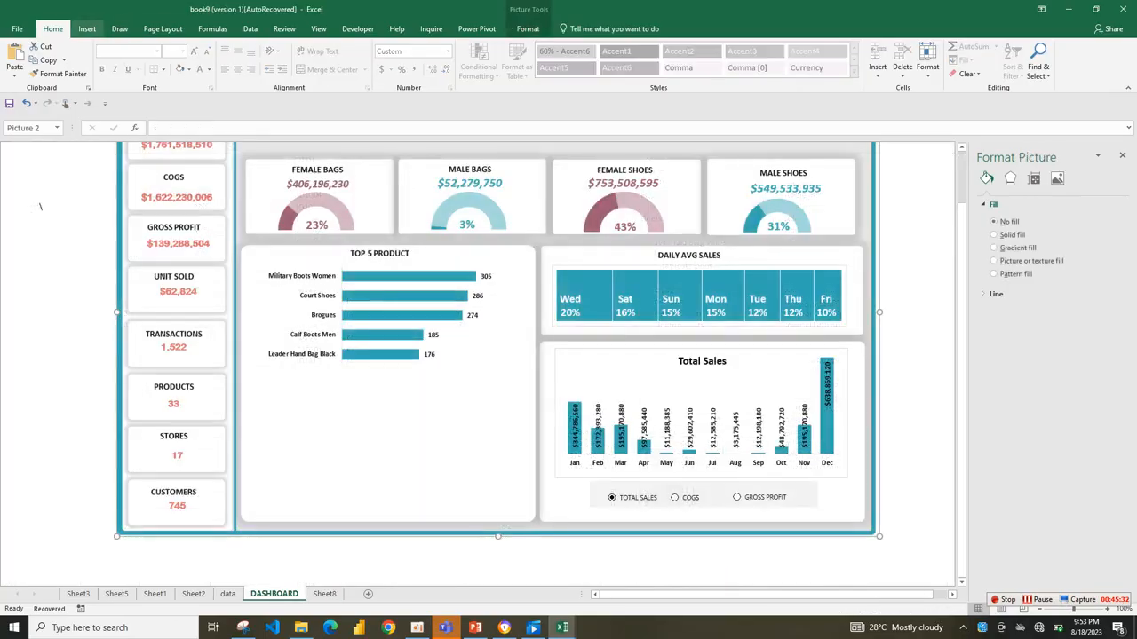
click(87, 29)
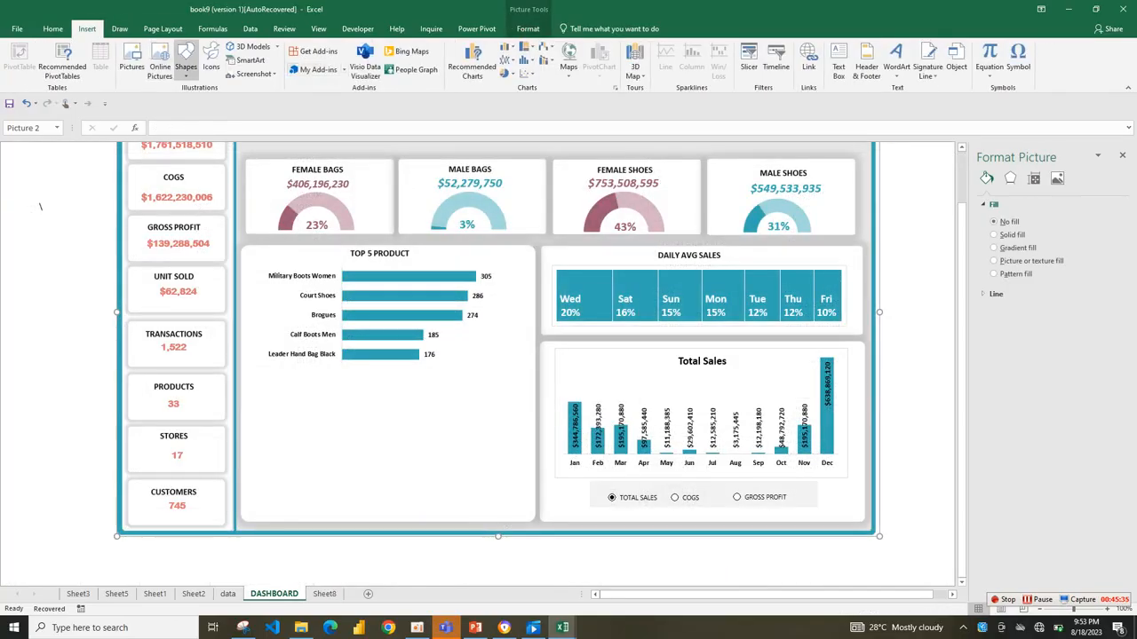
click(186, 61)
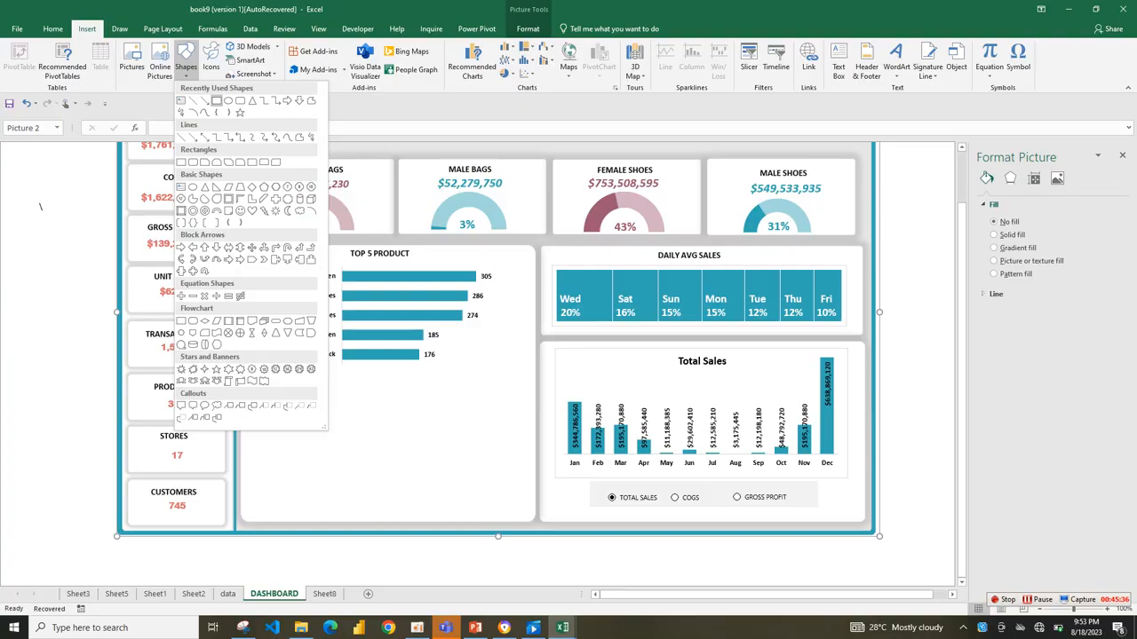
click(216, 101)
mouse_move(272, 394)
mouse_down()
mouse_move(506, 400)
mouse_move(530, 392)
mouse_move(466, 374)
mouse_move(532, 374)
mouse_up()
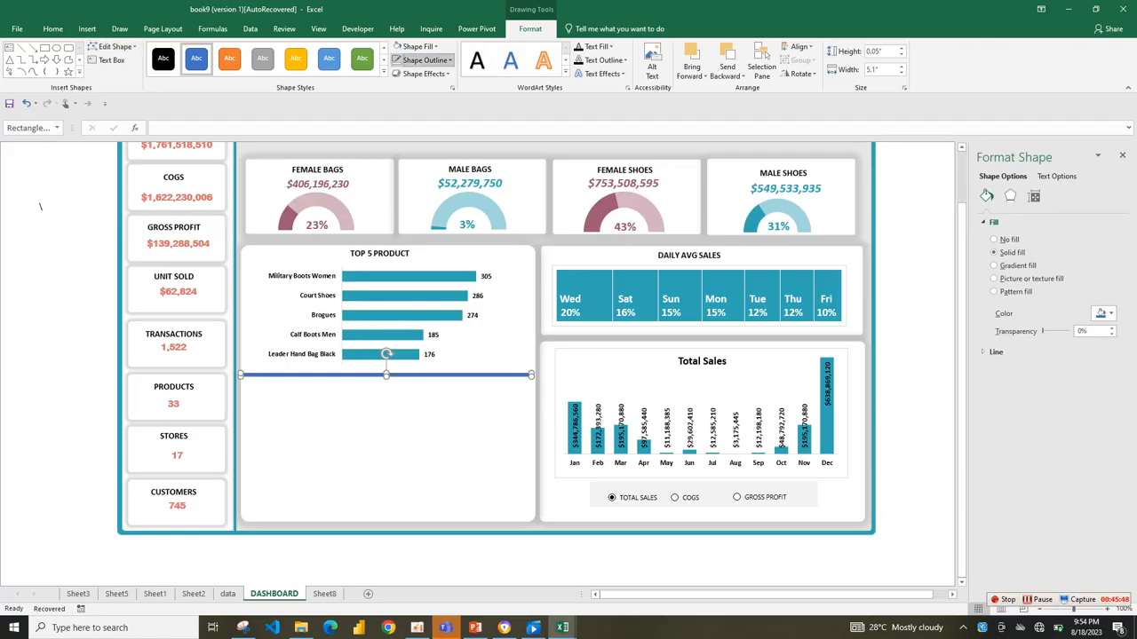
Remove the thin rectangle's outline, fill it with the dashboard's teal, and deselect it.
click(427, 60)
click(428, 202)
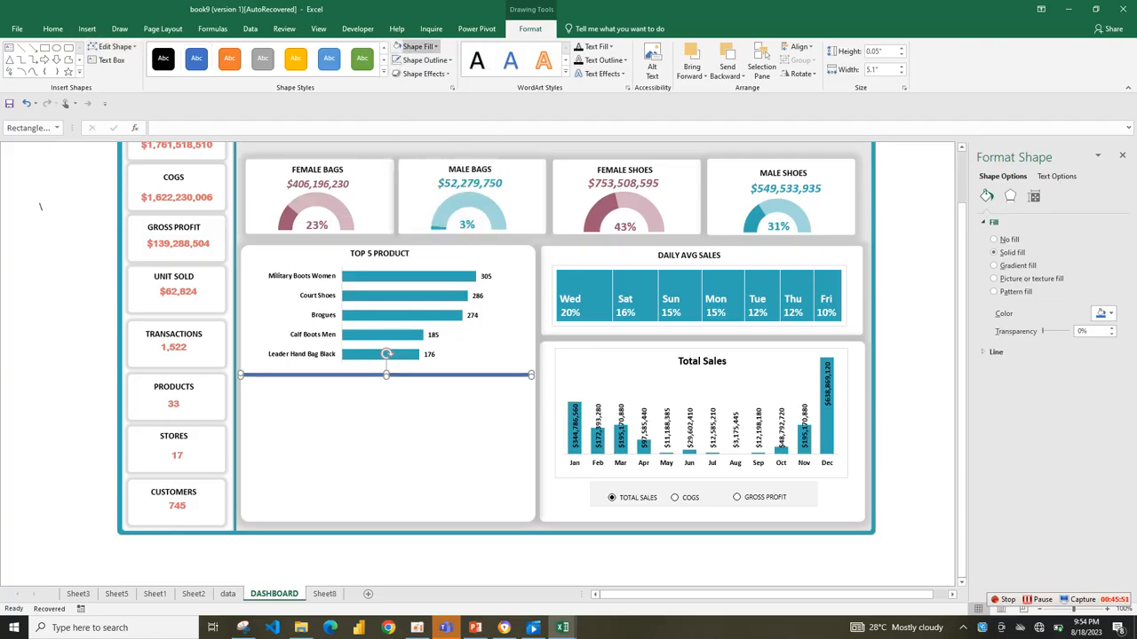
click(417, 46)
click(396, 176)
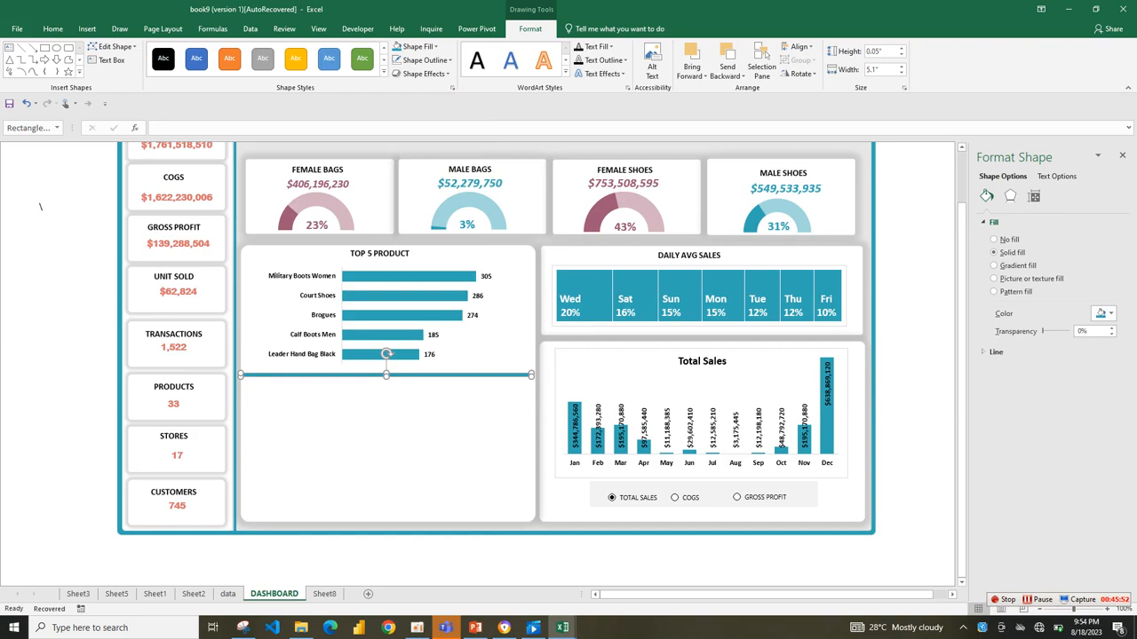
click(388, 441)
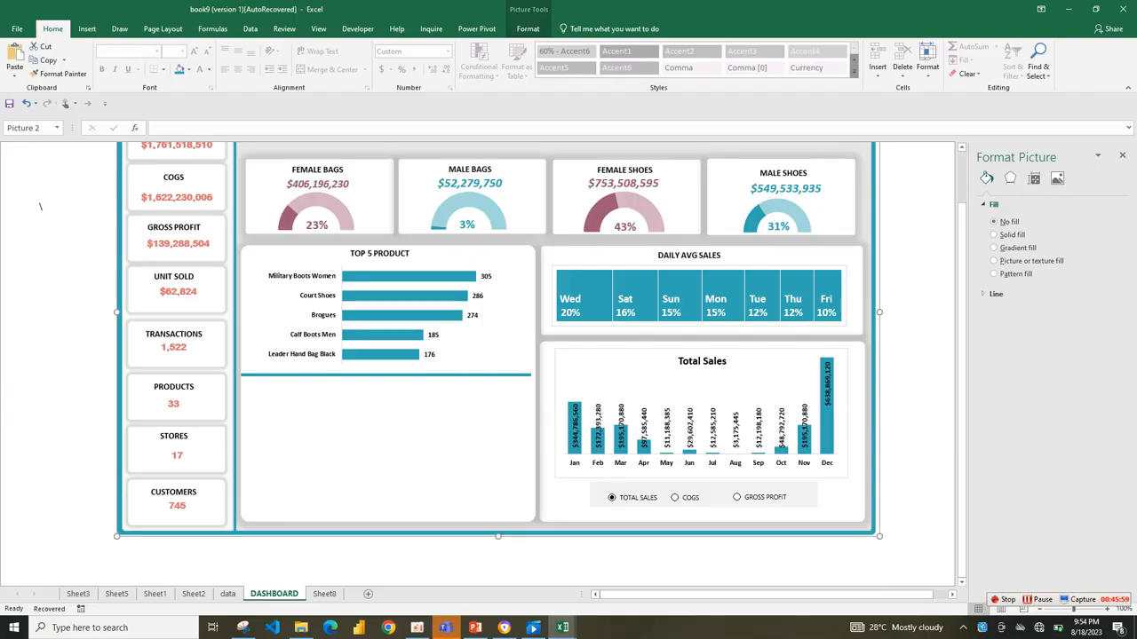
Copy the woman's portrait from the SALES by DIVISION section of the reference dashboard on Sheet3.
key(ctrl+Page_Up)
key(ctrl+Page_Up)
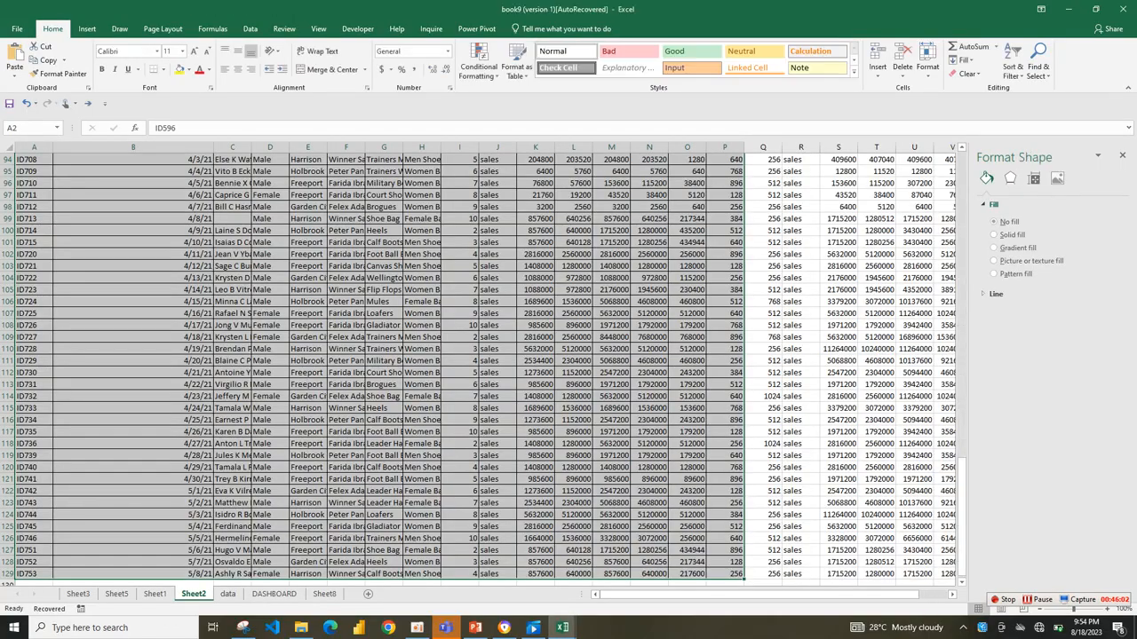
key(ctrl+Page_Up)
key(ctrl+Page_Up)
key(ctrl+Page_Up)
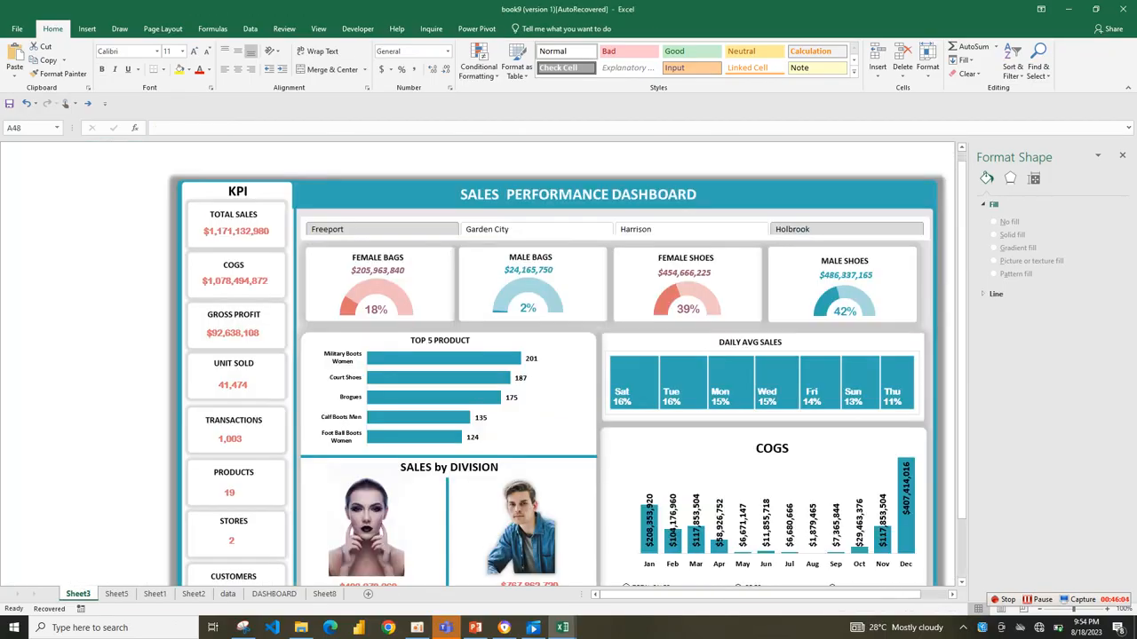
click(367, 523)
click(367, 522)
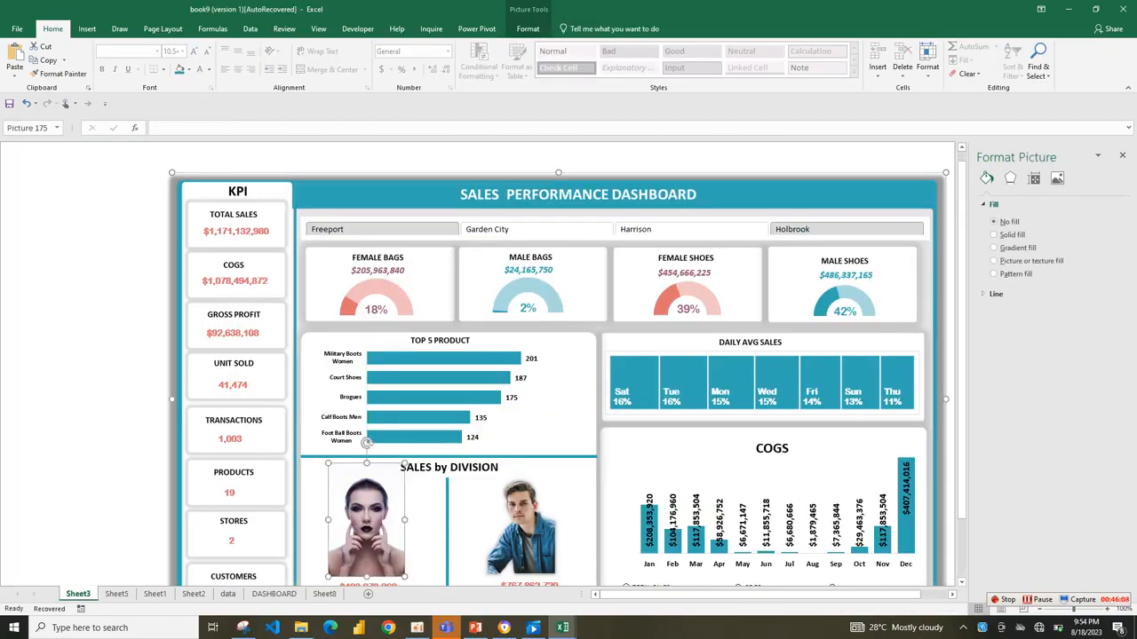
ctrl+click(522, 524)
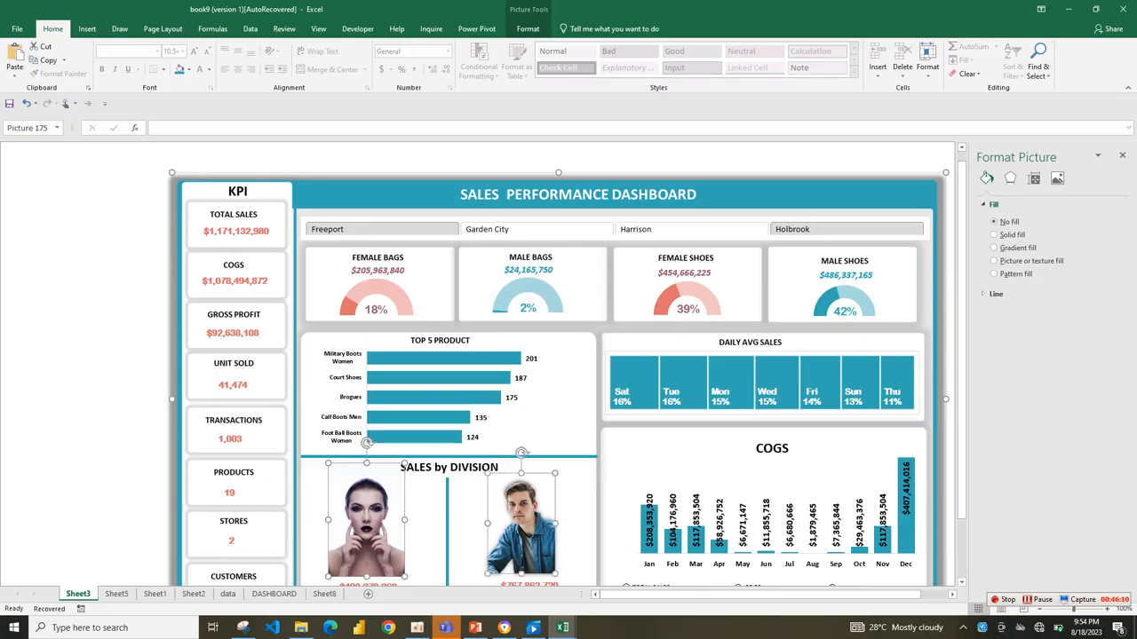
ctrl+click(521, 524)
ctrl+click(522, 524)
ctrl+click(521, 524)
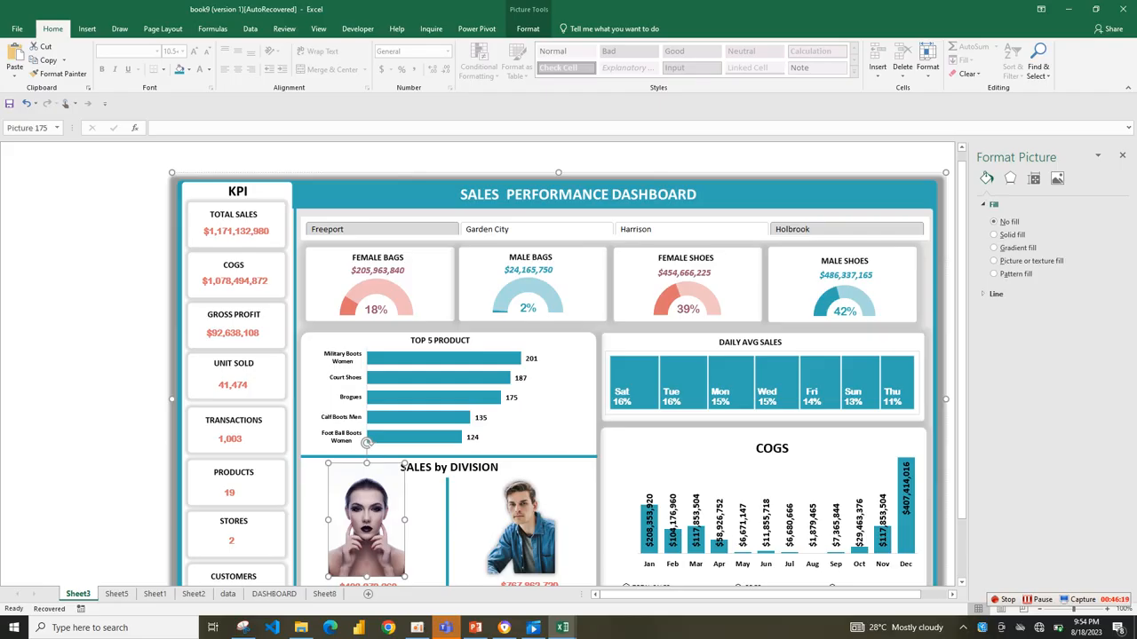
Paste the woman's portrait on the DASHBOARD sheet and place it below the divider at the left of the card.
click(273, 593)
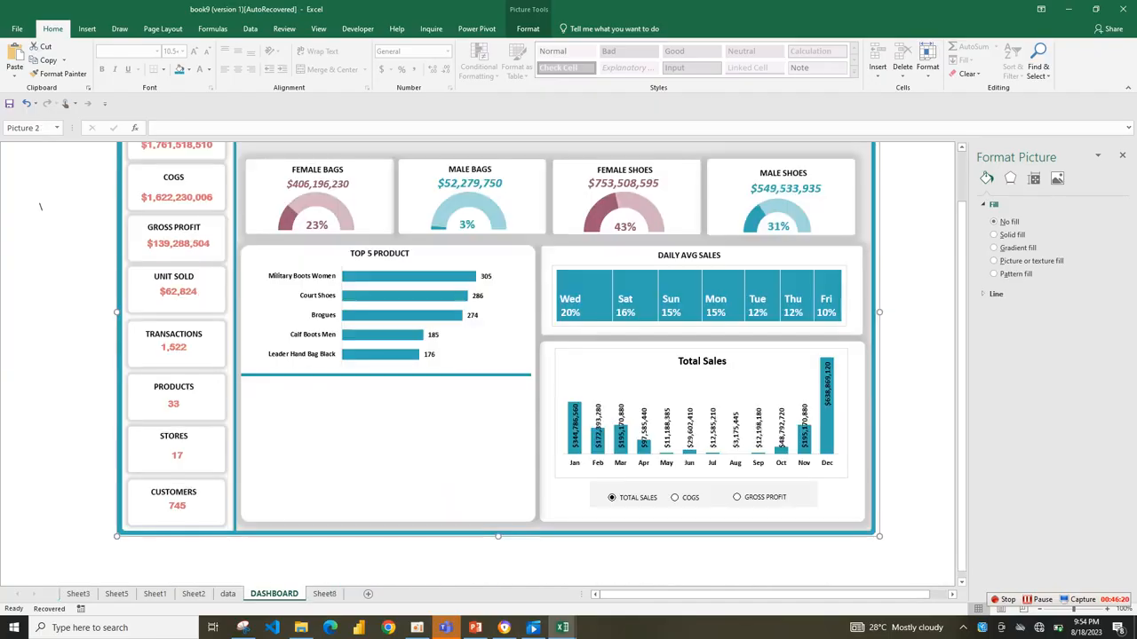
key(ctrl+v)
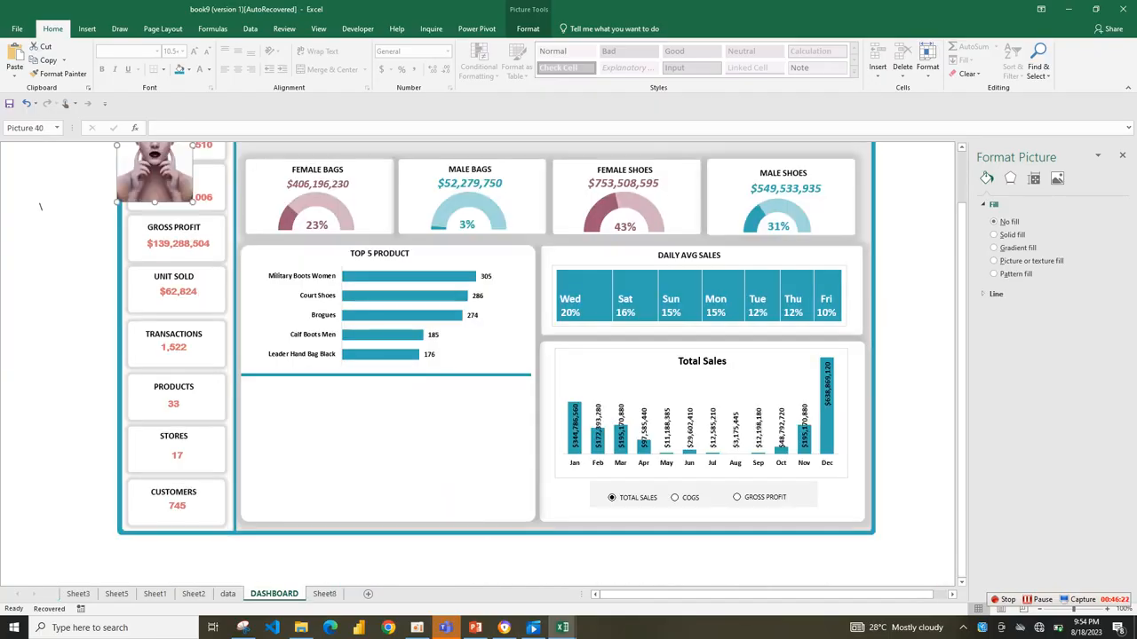
drag(154, 173, 295, 476)
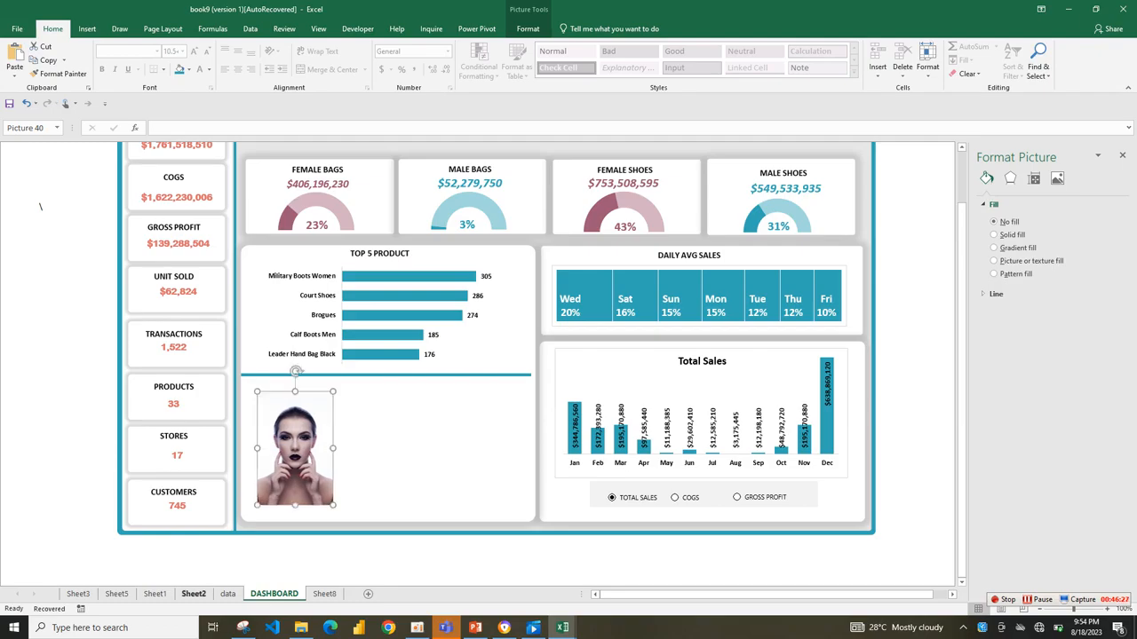
Copy the man's portrait from Sheet3 to the DASHBOARD sheet and place it to the right of the woman's portrait.
click(227, 594)
click(194, 594)
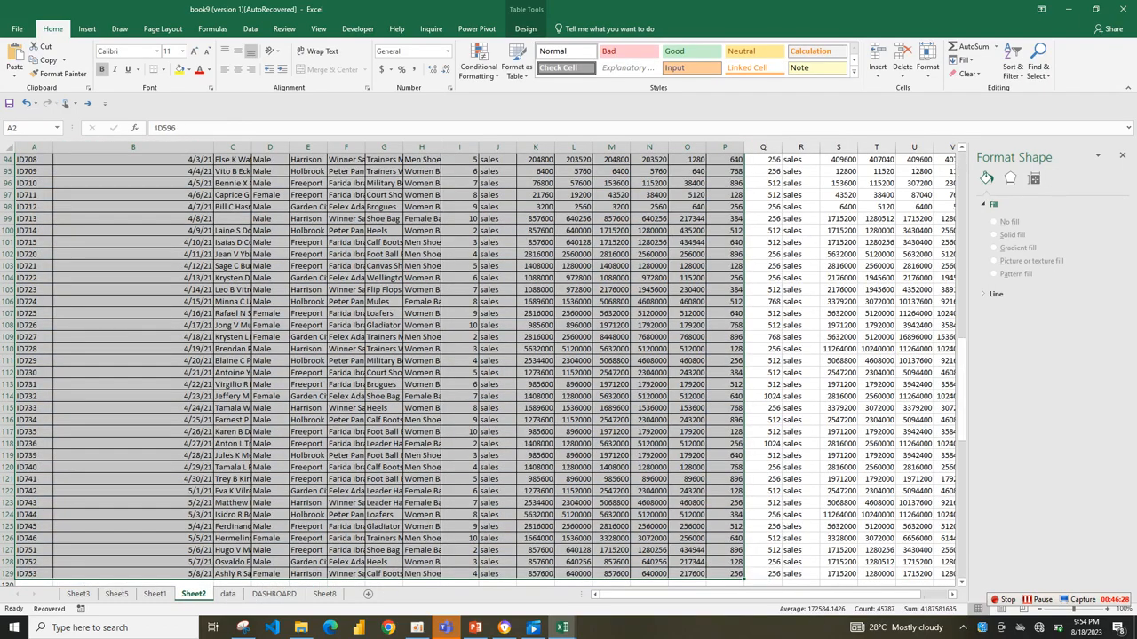
click(154, 595)
click(117, 594)
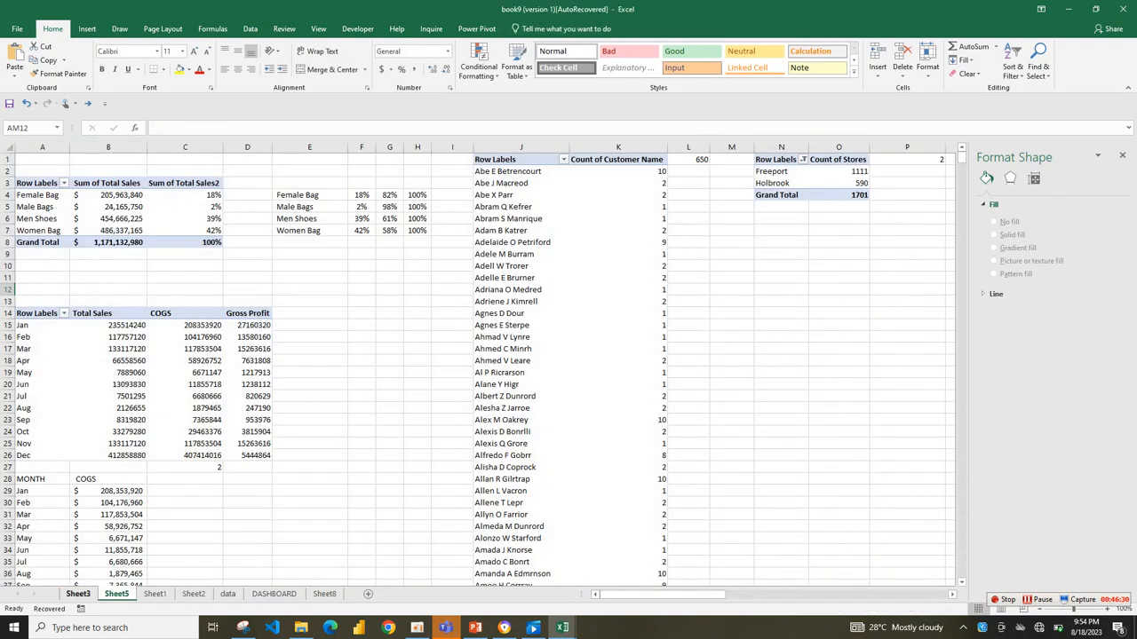
click(78, 594)
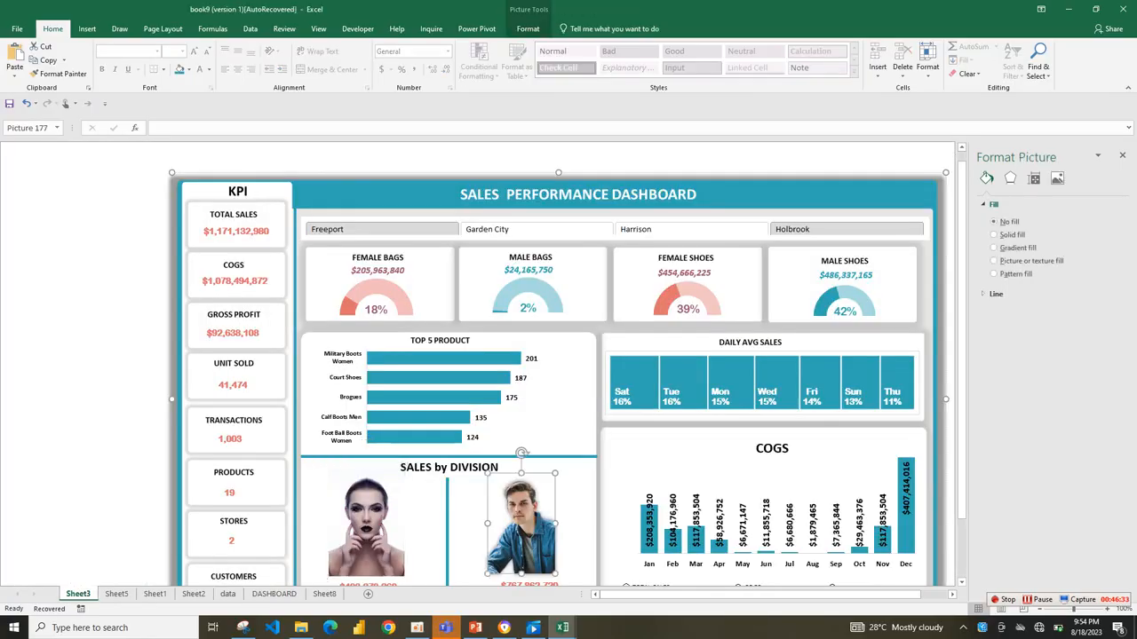
scroll(478, 365, right, 2)
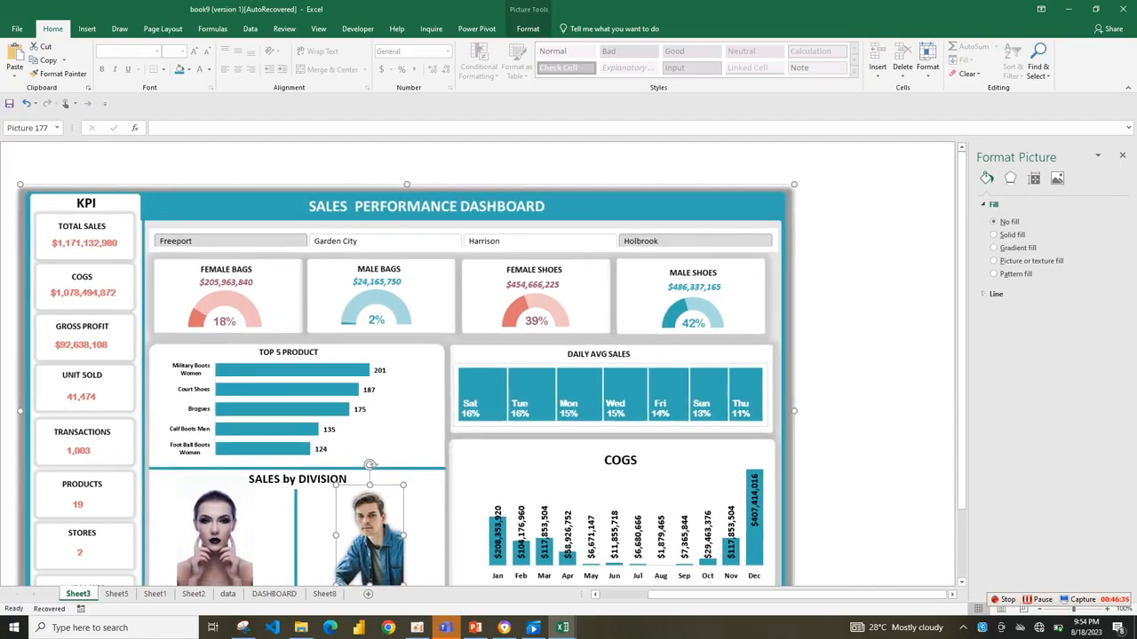
click(324, 594)
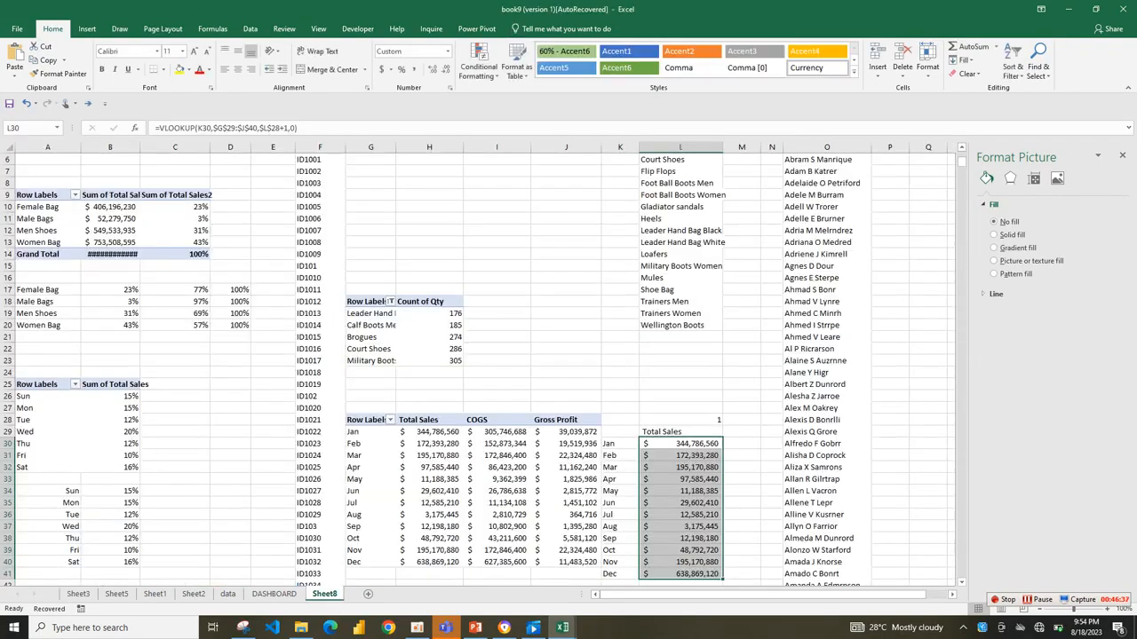
click(274, 594)
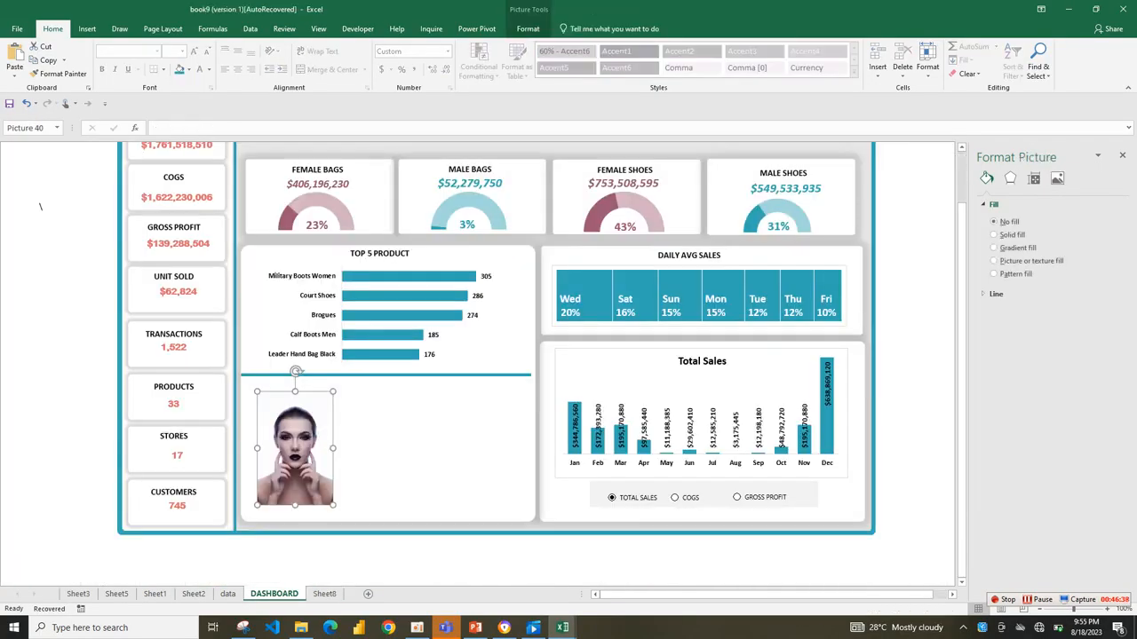
drag(292, 444, 474, 455)
Duplicate the teal divider, rotate the copy to vertical, place it between the two portraits, and shorten its lower end to fit the card.
click(386, 375)
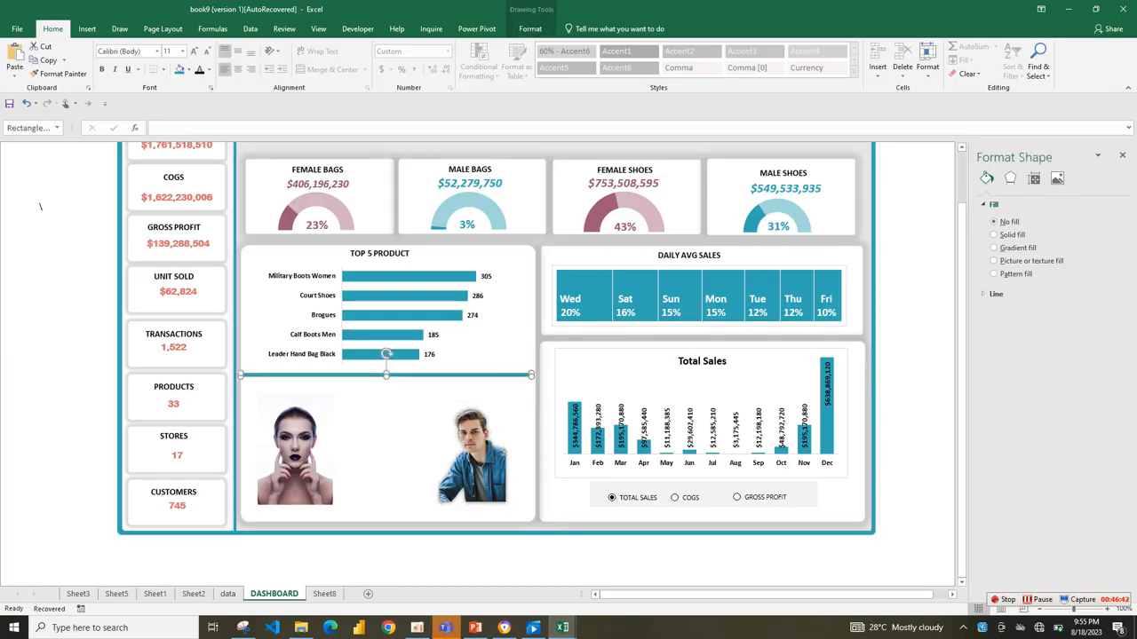
drag(386, 375, 445, 385)
drag(395, 240, 393, 378)
drag(393, 426, 385, 423)
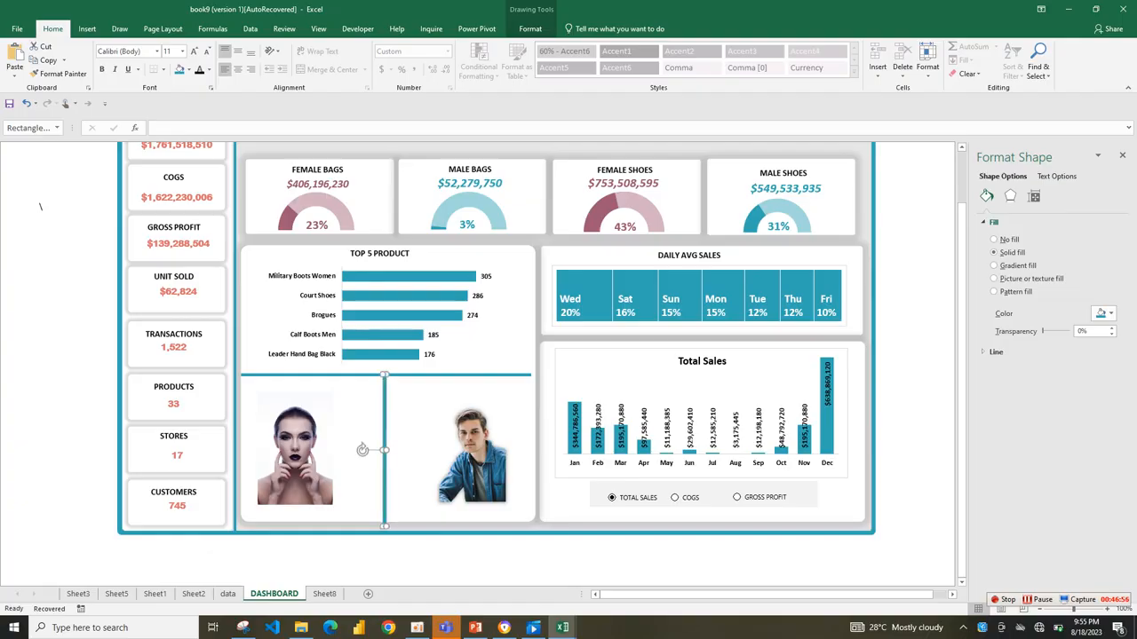
drag(384, 526, 383, 518)
click(362, 446)
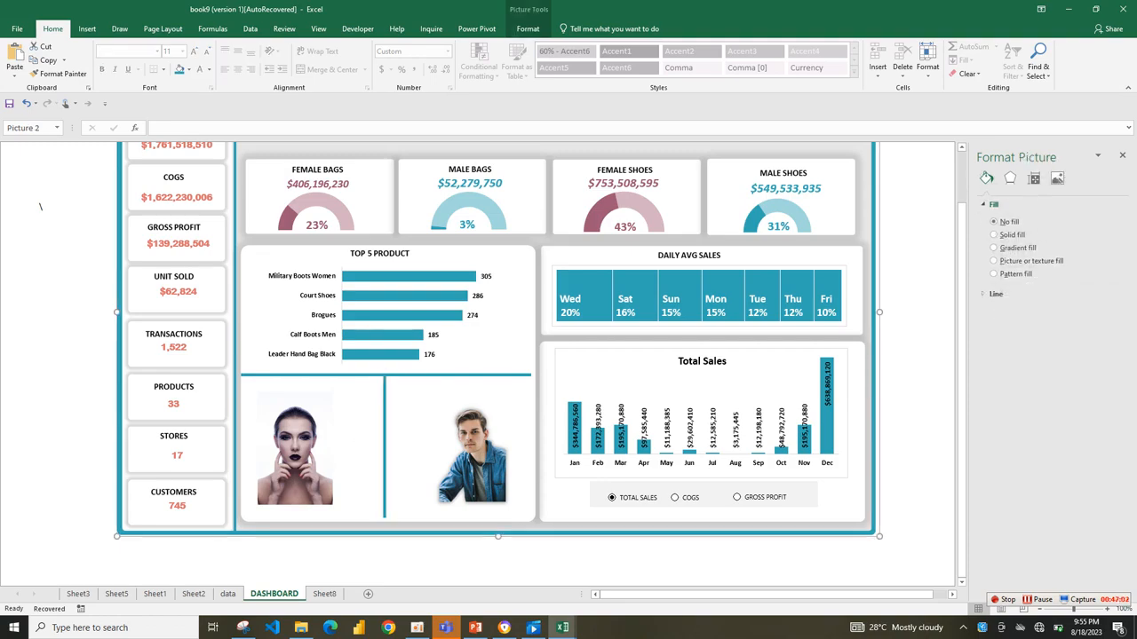
Move the woman's portrait slightly up and right, and shorten the vertical divider's upper end to leave a gap below the horizontal one.
click(297, 449)
drag(297, 449, 305, 441)
click(384, 444)
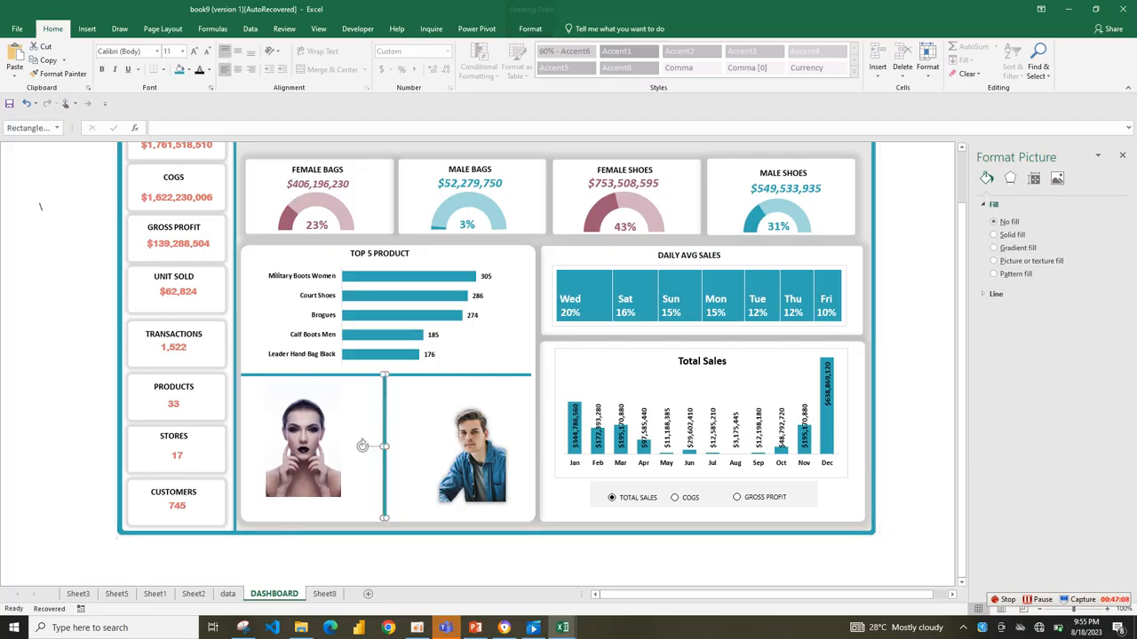
drag(385, 375, 384, 397)
click(408, 428)
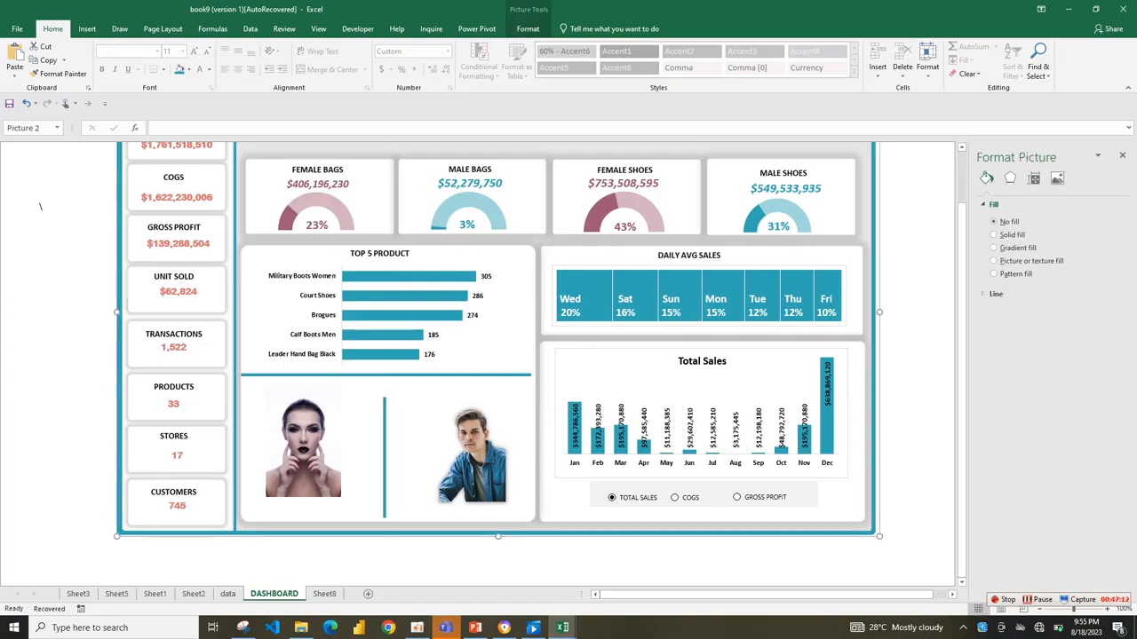
Move the man's portrait up and closer to the vertical divider, and nudge the woman's portrait to line up with it.
drag(475, 457, 460, 443)
drag(304, 450, 307, 445)
click(364, 449)
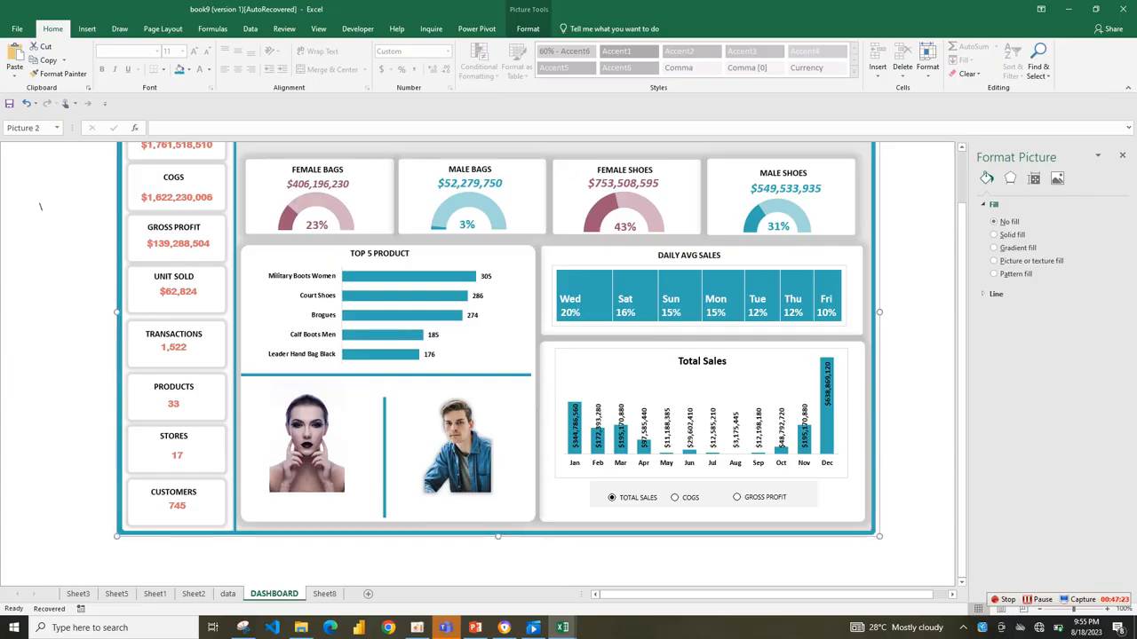
click(174, 404)
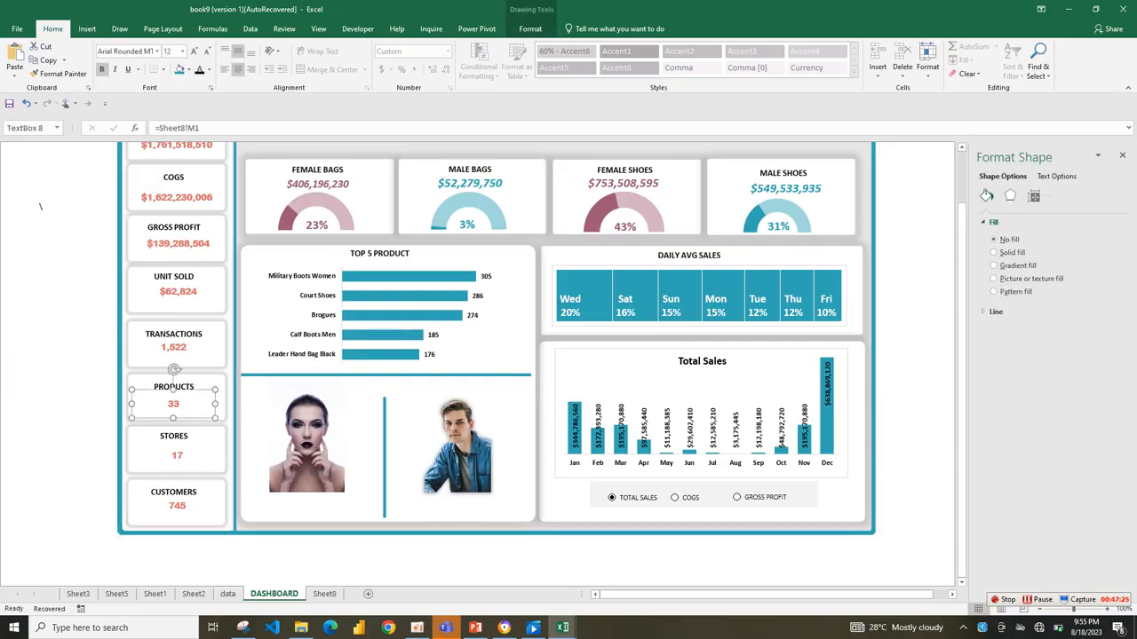
ctrl+click(176, 427)
key(ctrl+a)
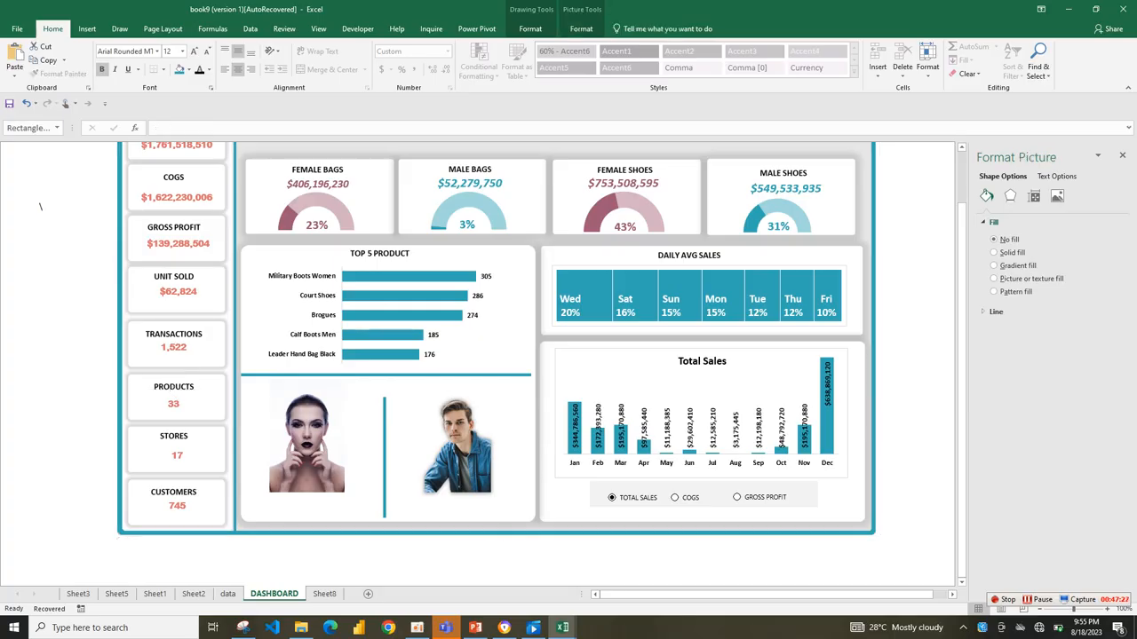
drag(176, 426, 177, 427)
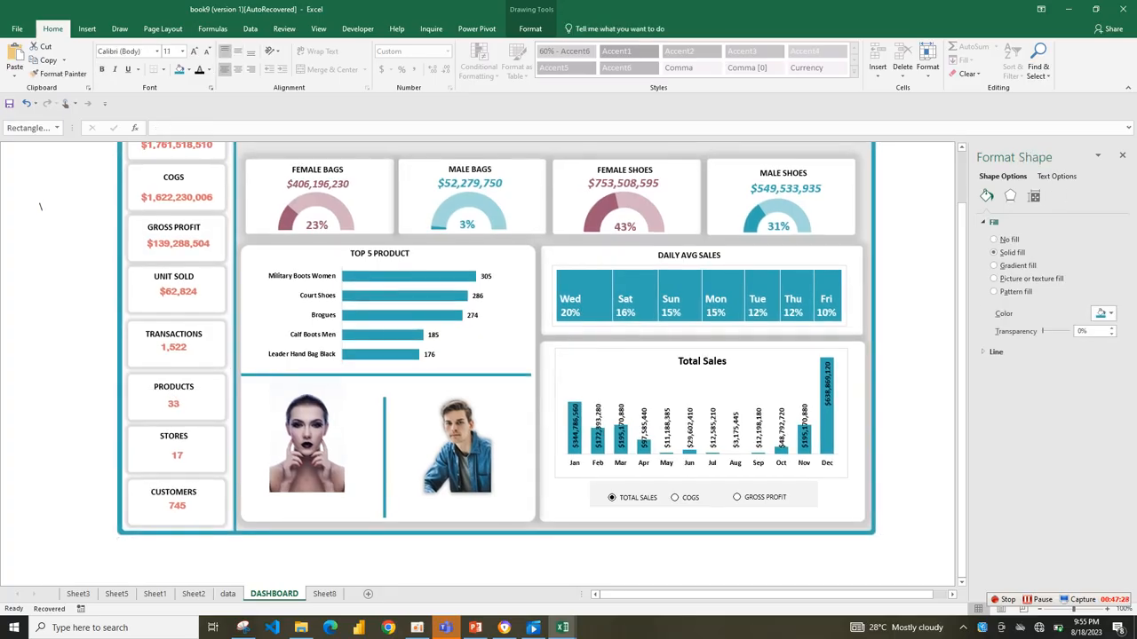
click(174, 405)
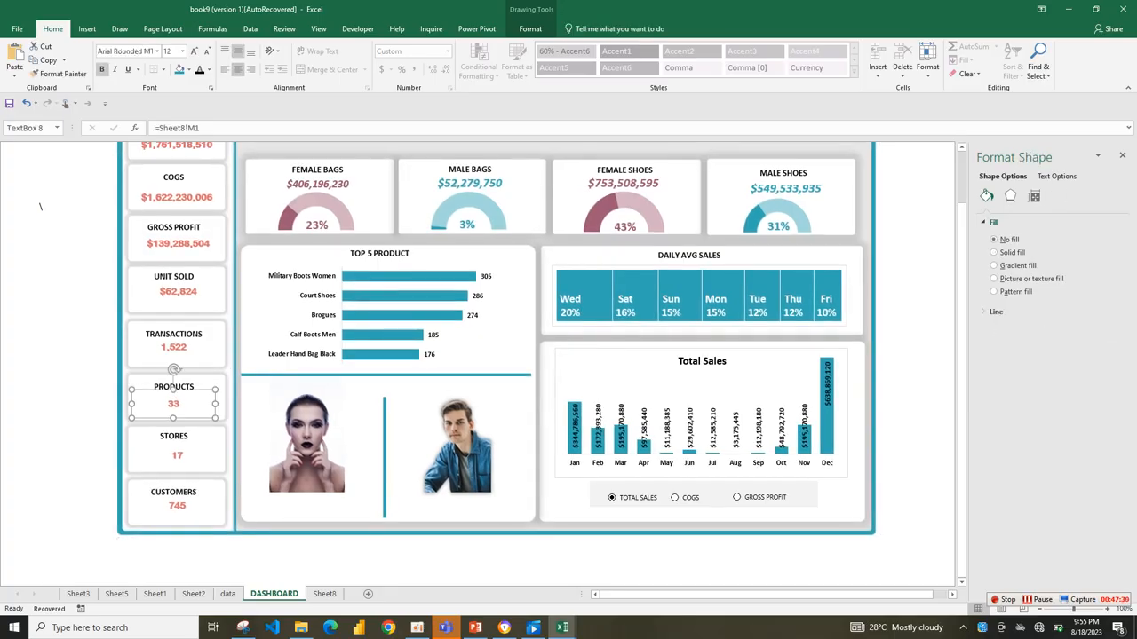
drag(174, 405, 179, 408)
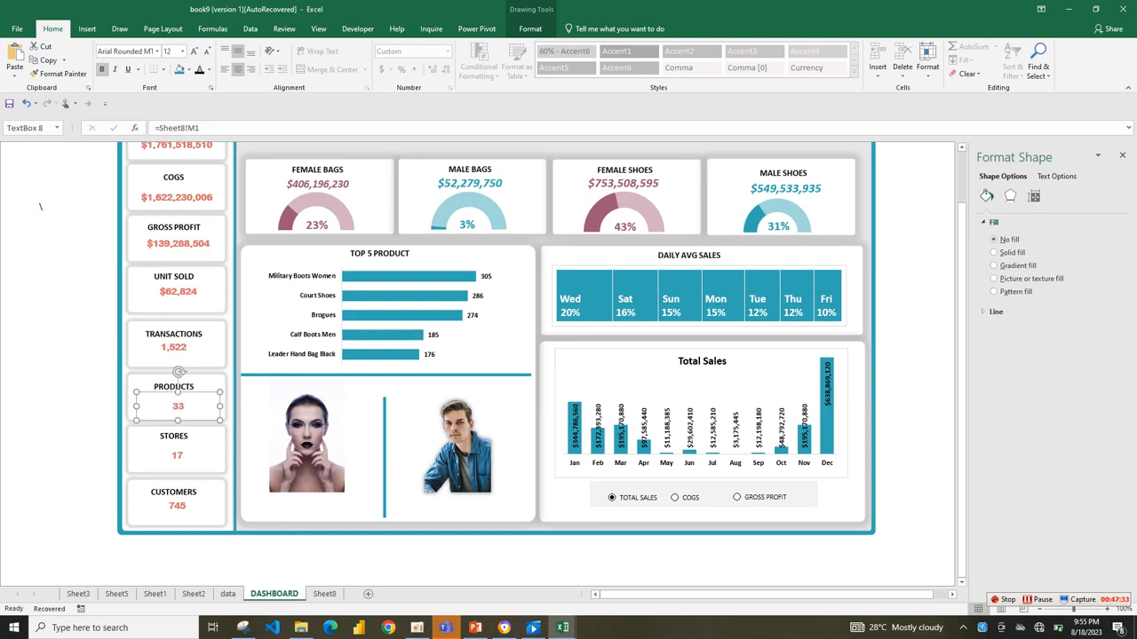
key(ctrl+z)
Duplicate the PRODUCTS value text box from the KPI column and place the copy under the woman's portrait.
drag(962, 229, 962, 177)
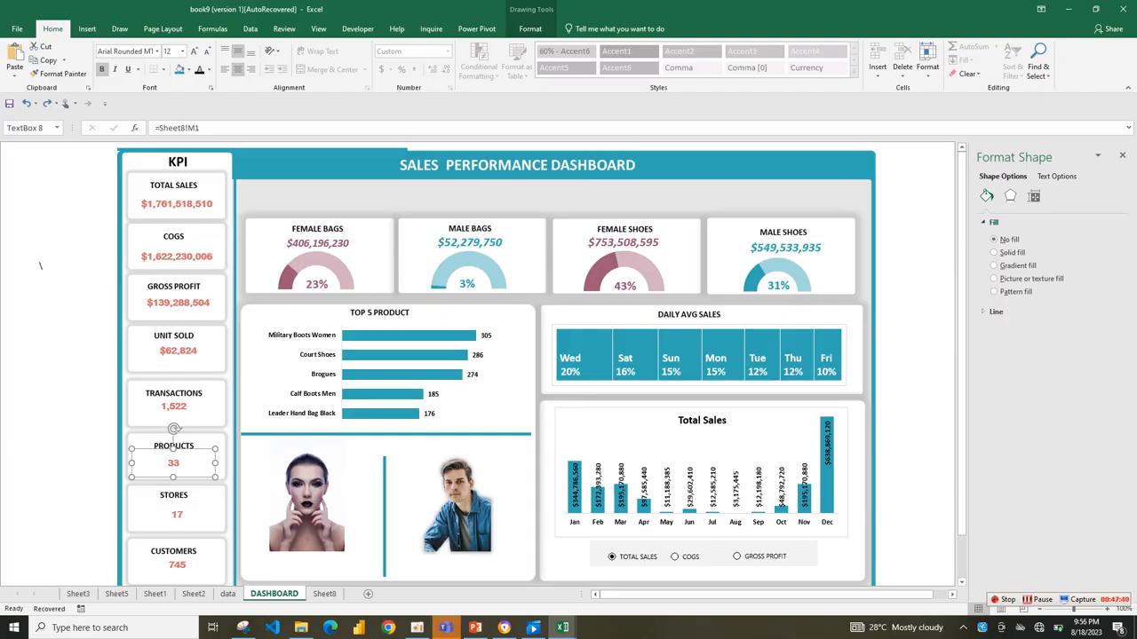
key(ctrl+d)
drag(182, 472, 304, 517)
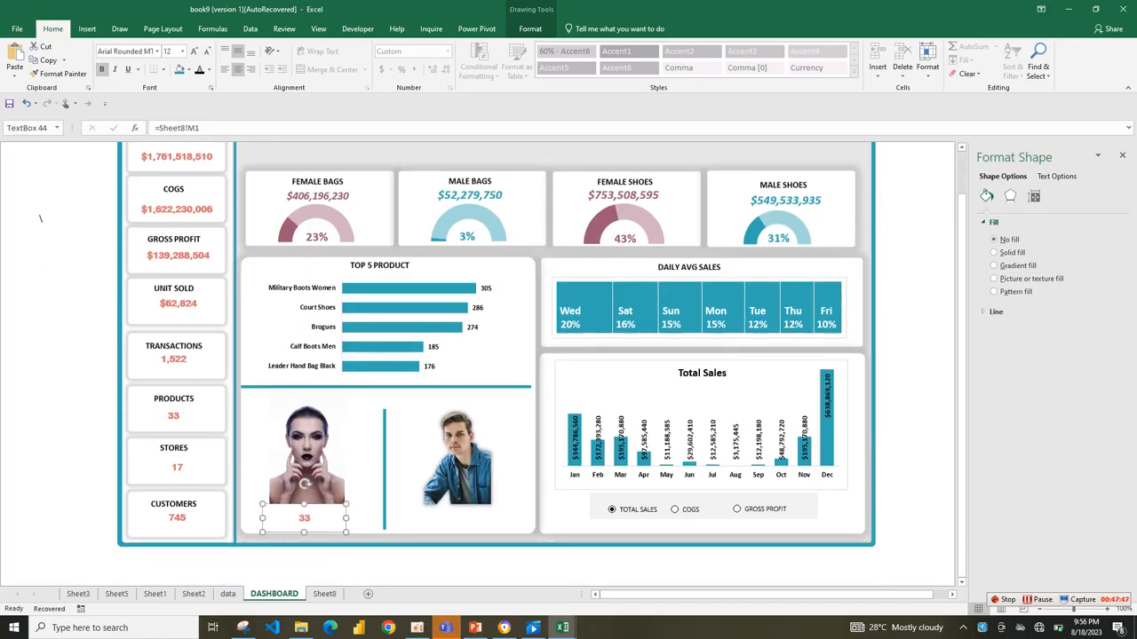
click(893, 490)
key(ctrl+c)
key(ctrl+v)
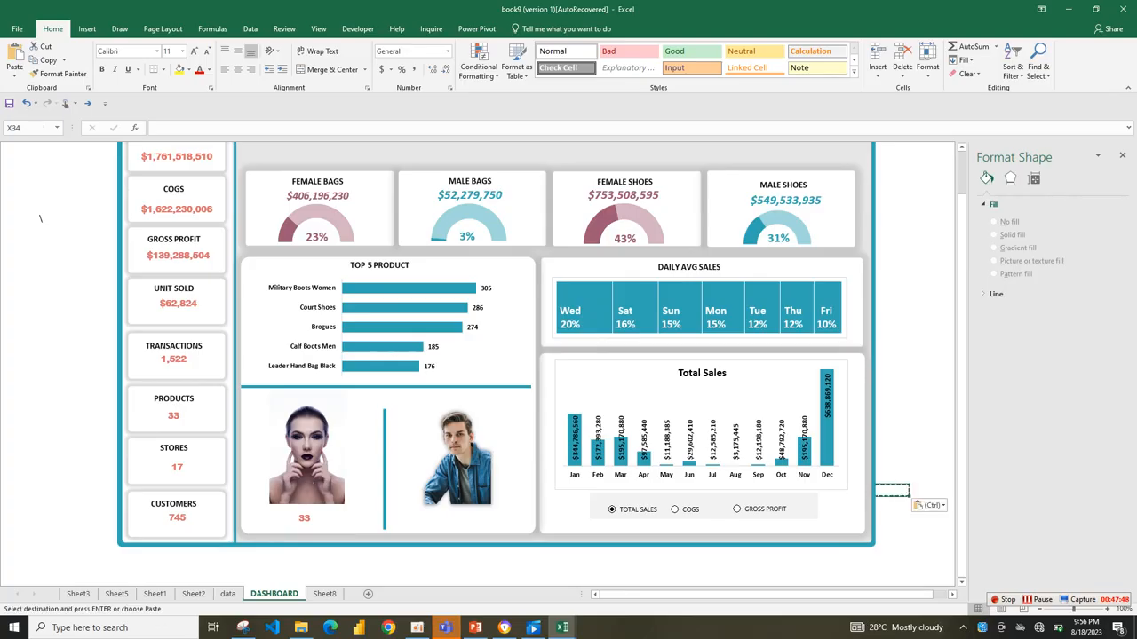
Paste more copies of the value text box, making two stacked boxes under each of the woman's and man's portraits.
click(304, 518)
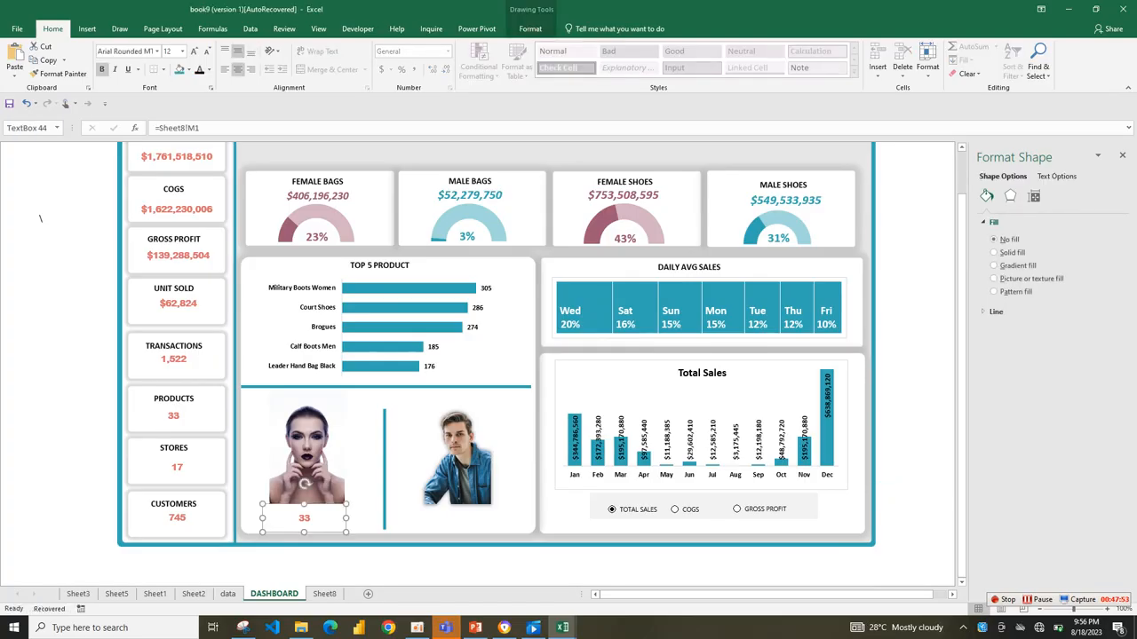
key(ctrl+v)
drag(315, 527, 452, 514)
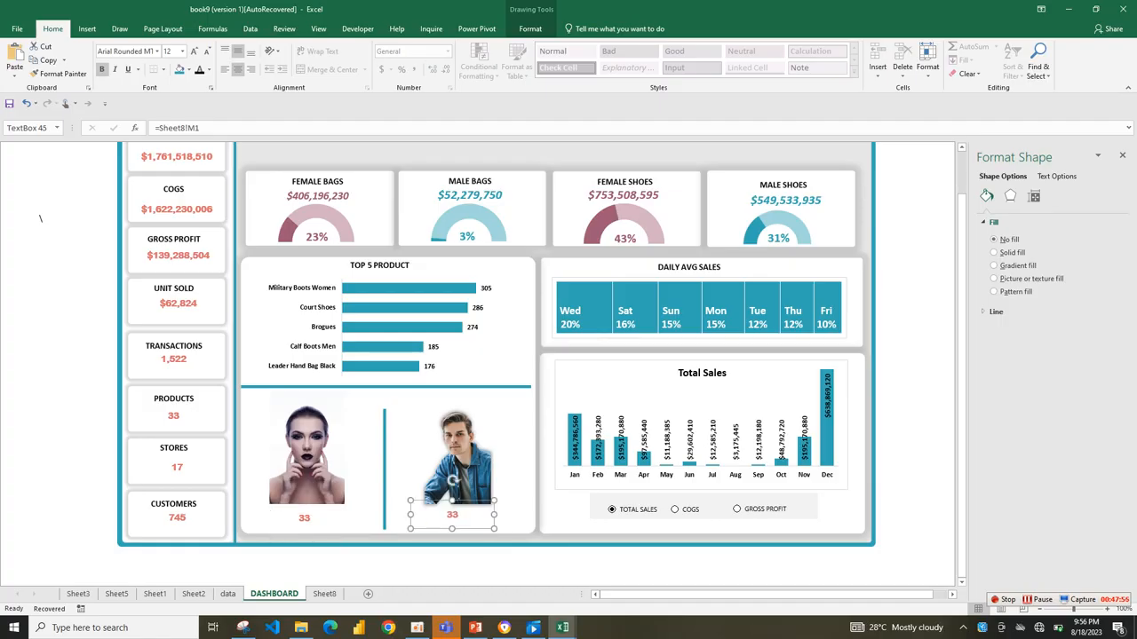
key(ctrl+v)
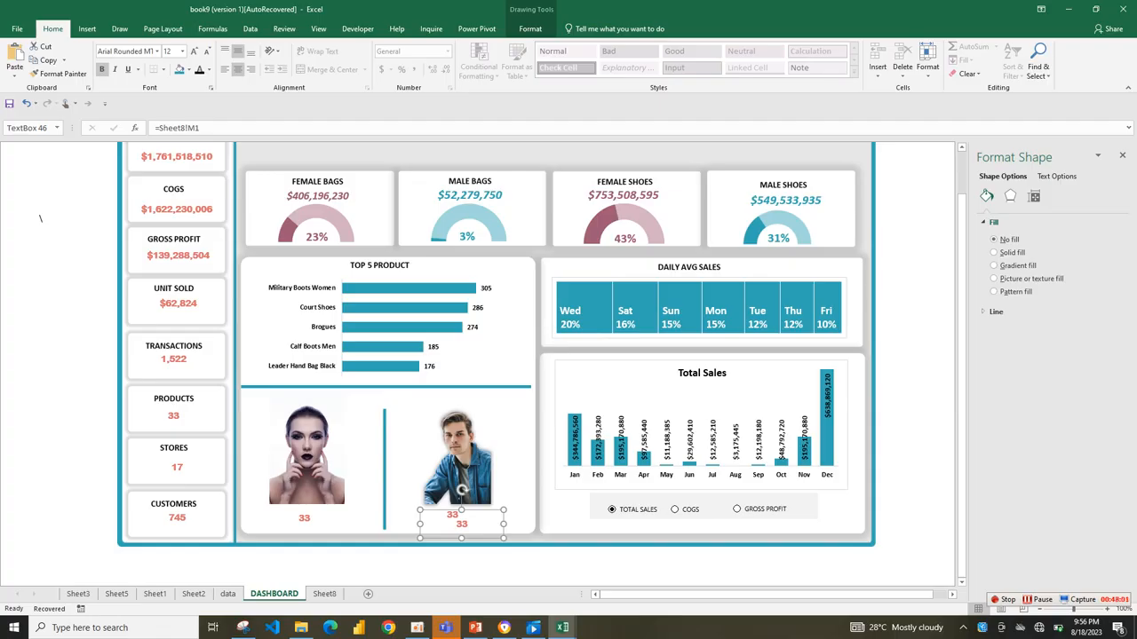
key(ctrl+v)
drag(470, 534, 302, 528)
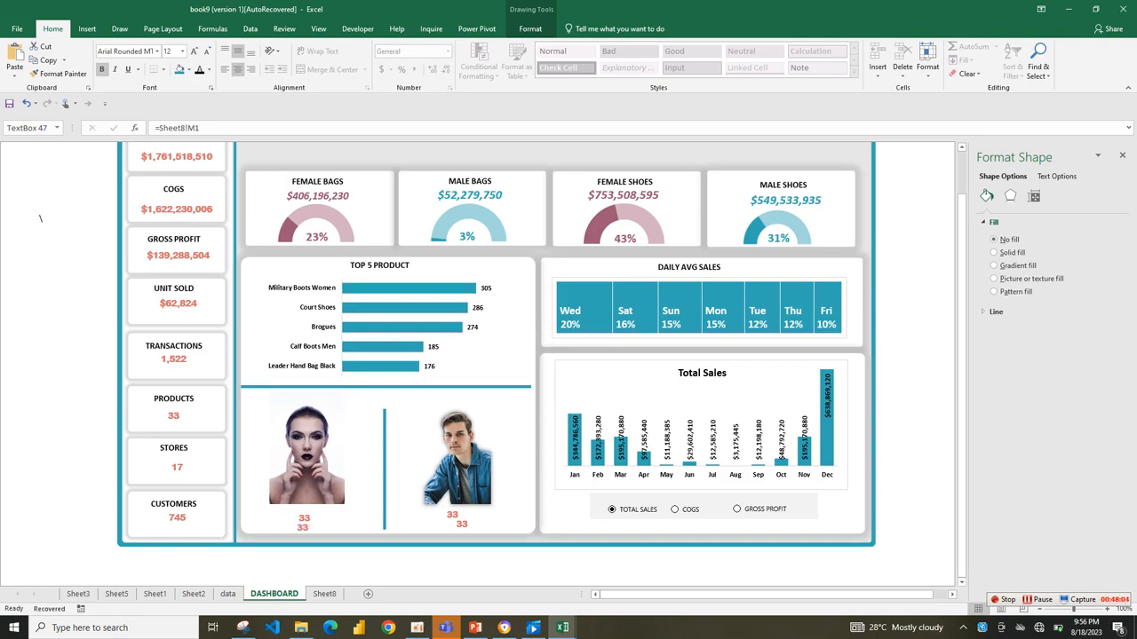
Move the man's portrait slightly up and adjust the value text boxes so each pair is stacked centrally under its portrait.
drag(461, 524, 453, 528)
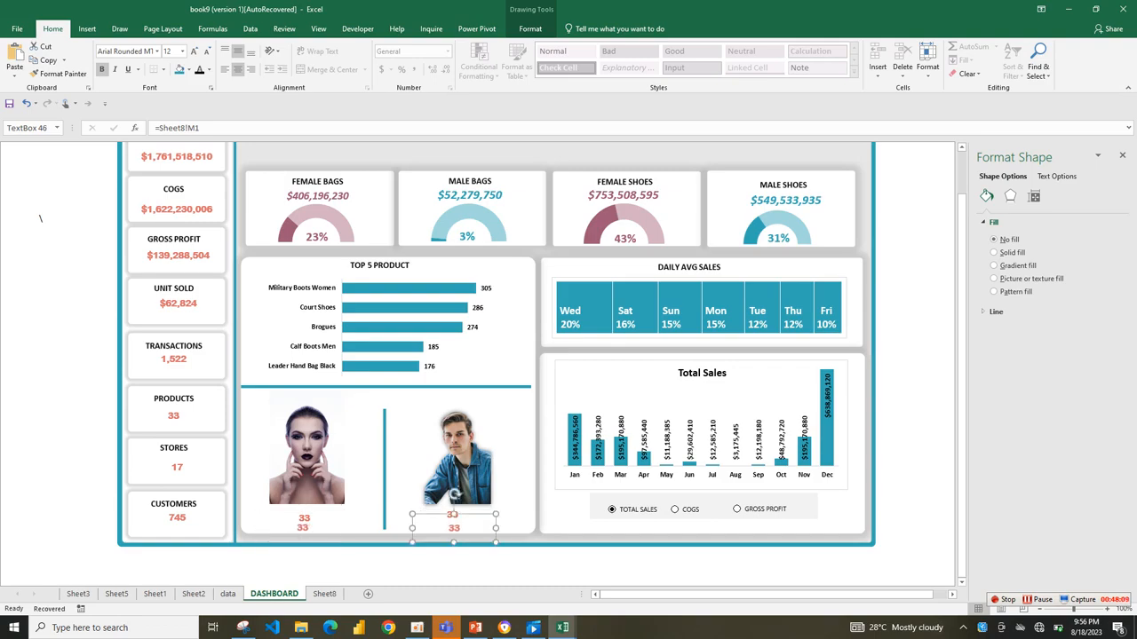
drag(453, 528, 454, 531)
drag(459, 462, 456, 453)
drag(452, 515, 452, 522)
drag(303, 519, 303, 513)
Remove the cell link from the lower text box under the woman's portrait and replace its text with WOMEN.
click(303, 527)
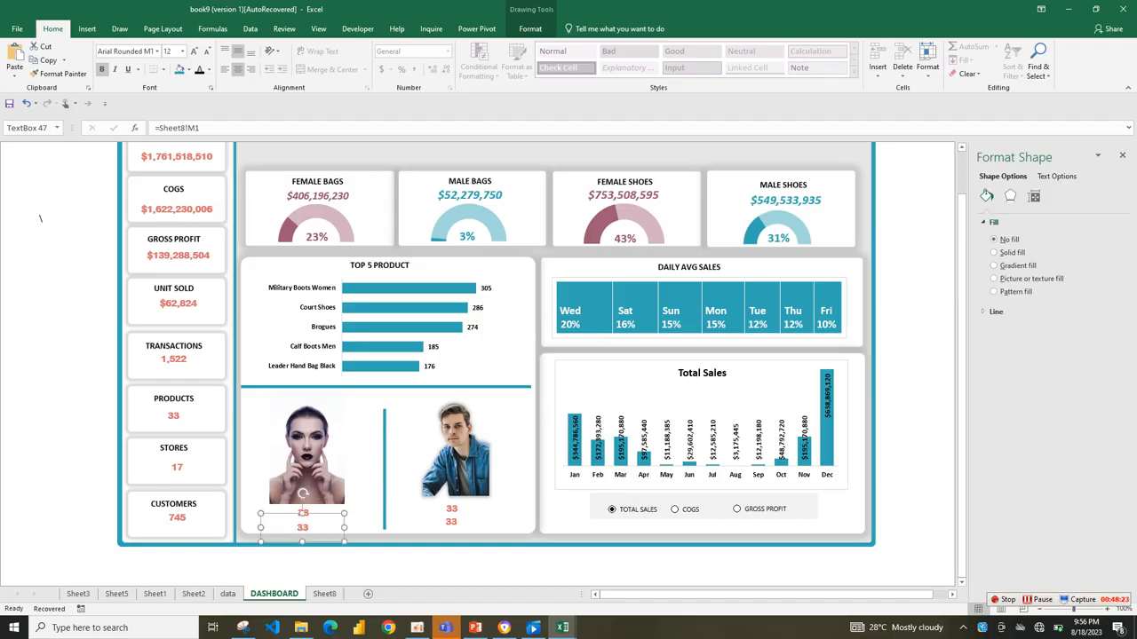
drag(203, 128, 135, 128)
key(BackSpace)
text(WOMEN)
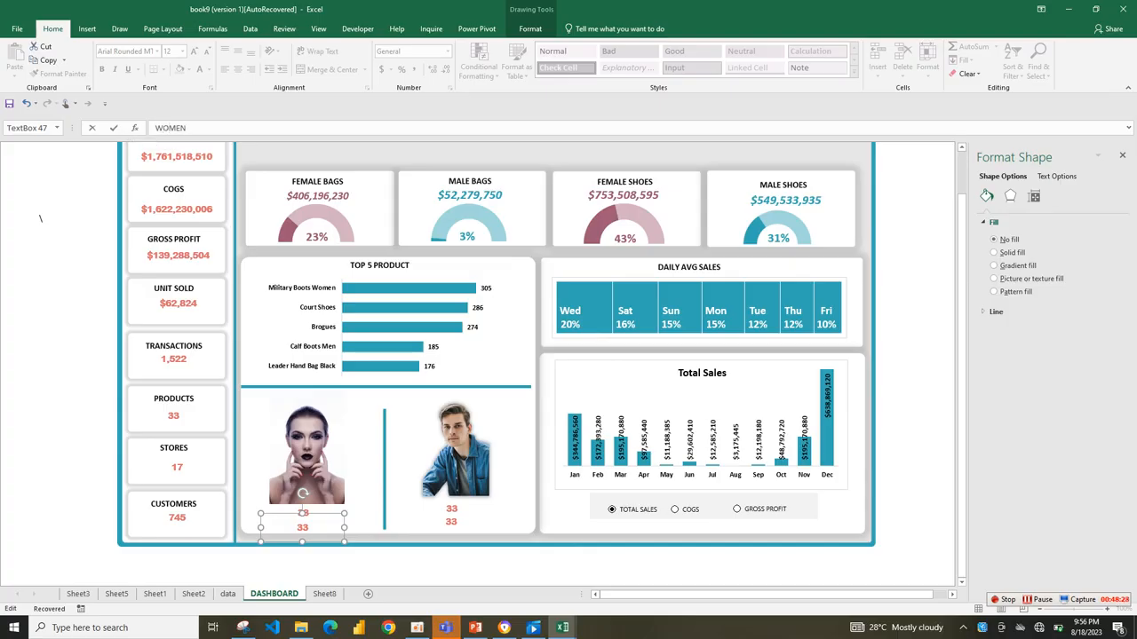
key(BackSpace)
key(BackSpace)
key(BackSpace)
key(BackSpace)
key(BackSpace)
double_click(302, 527)
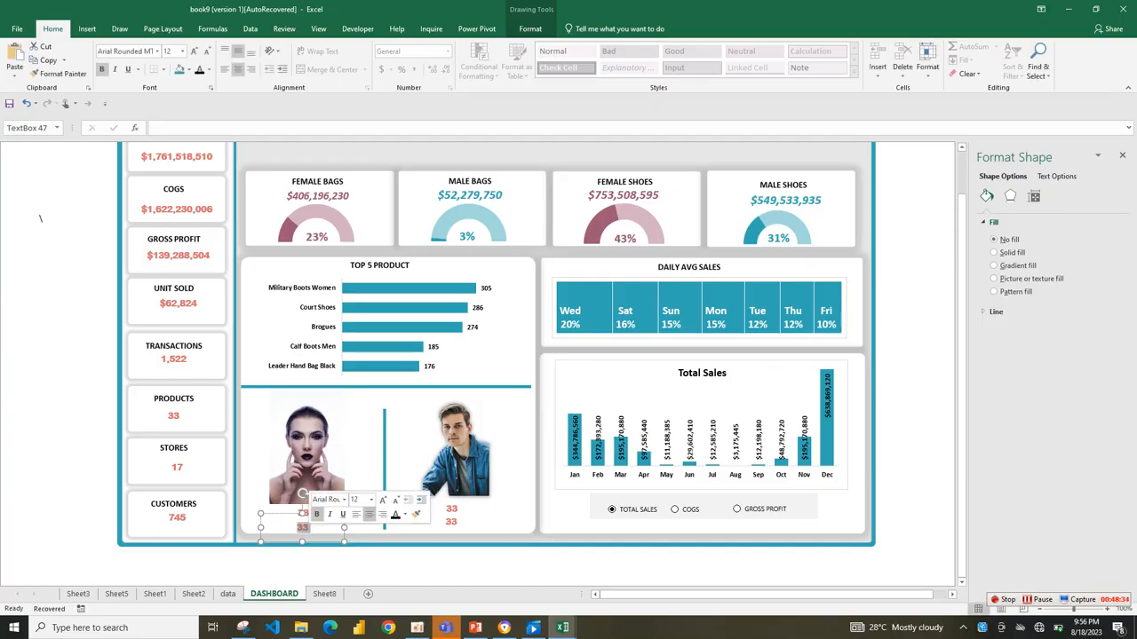
text(WOMEN)
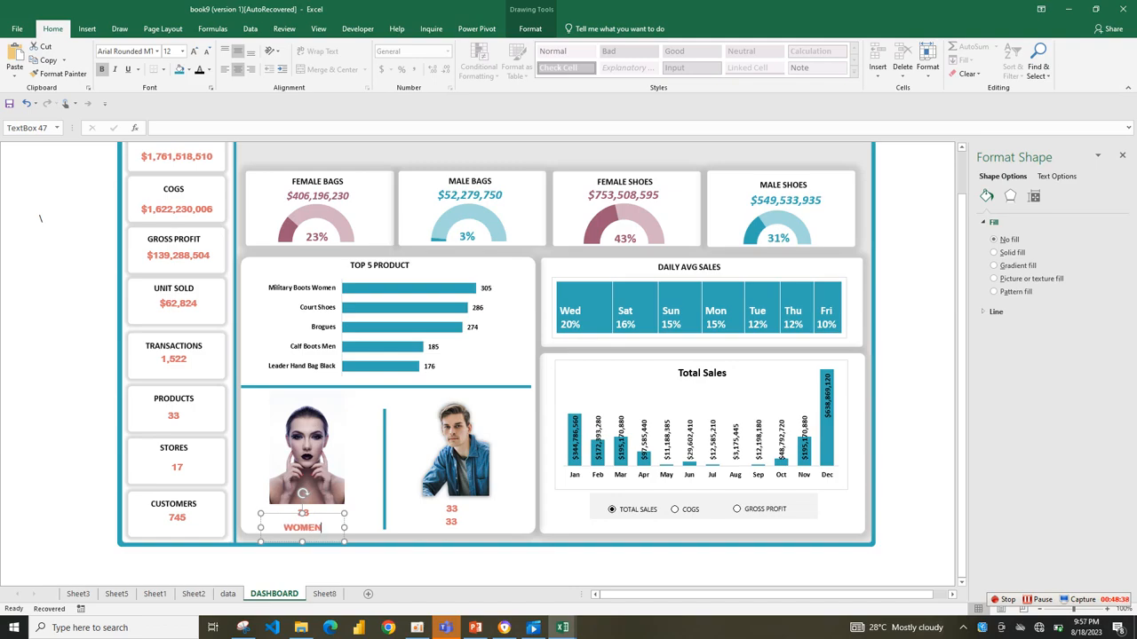
Change the WOMEN label's font color to gray.
drag(293, 528, 325, 529)
click(209, 69)
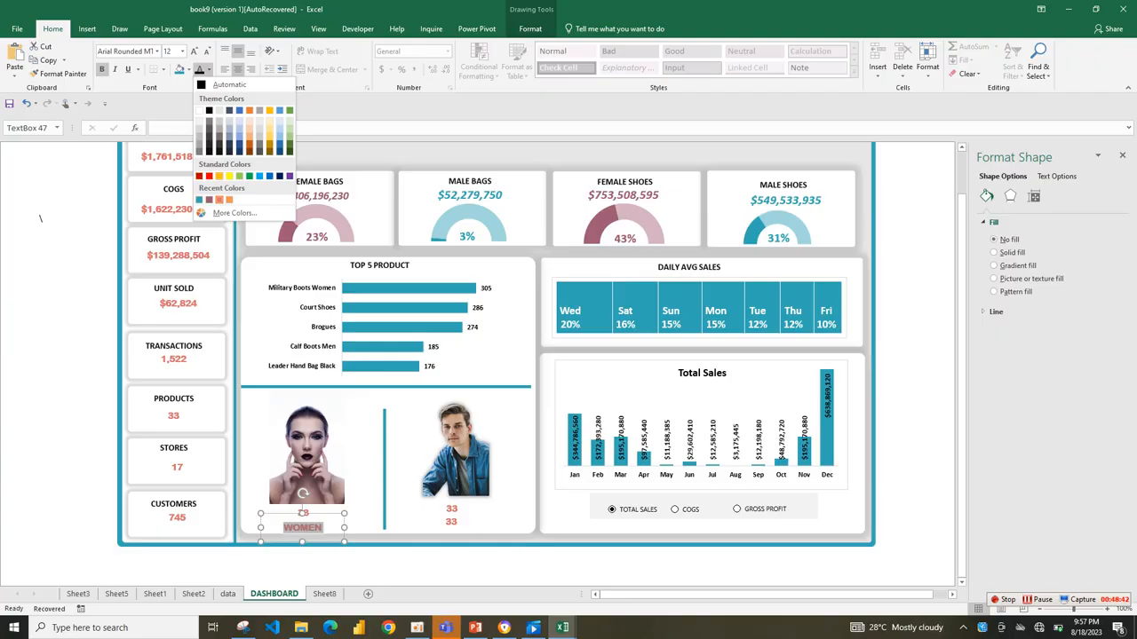
click(200, 152)
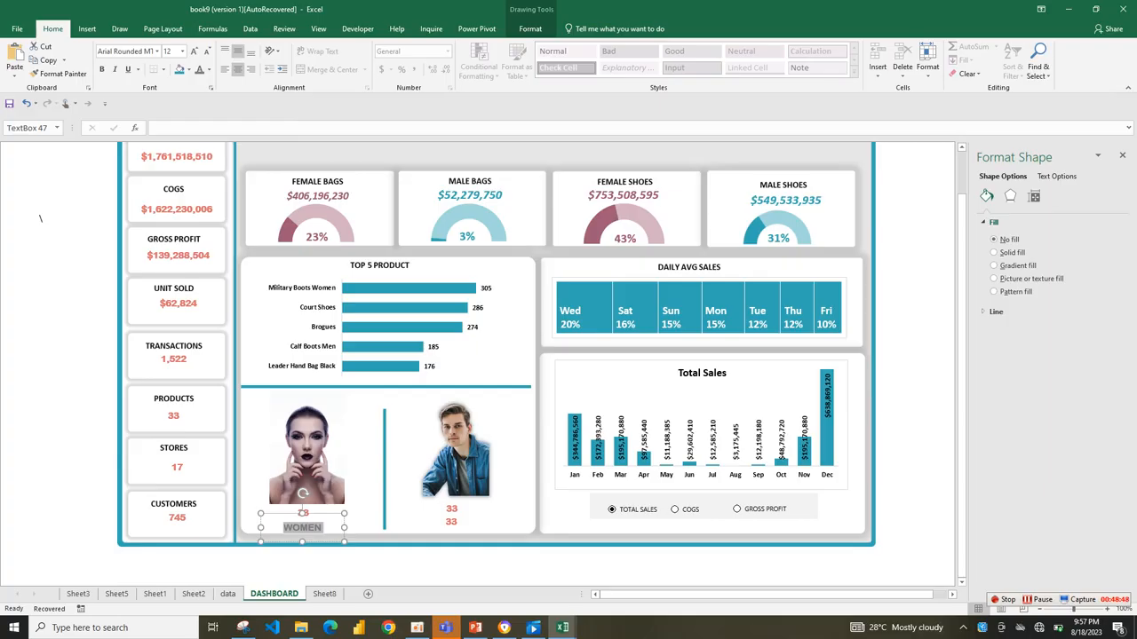
click(473, 552)
Remove the cell link from the lower text box under the man's portrait and replace its text with MEN.
click(451, 522)
drag(201, 128, 154, 127)
key(BackSpace)
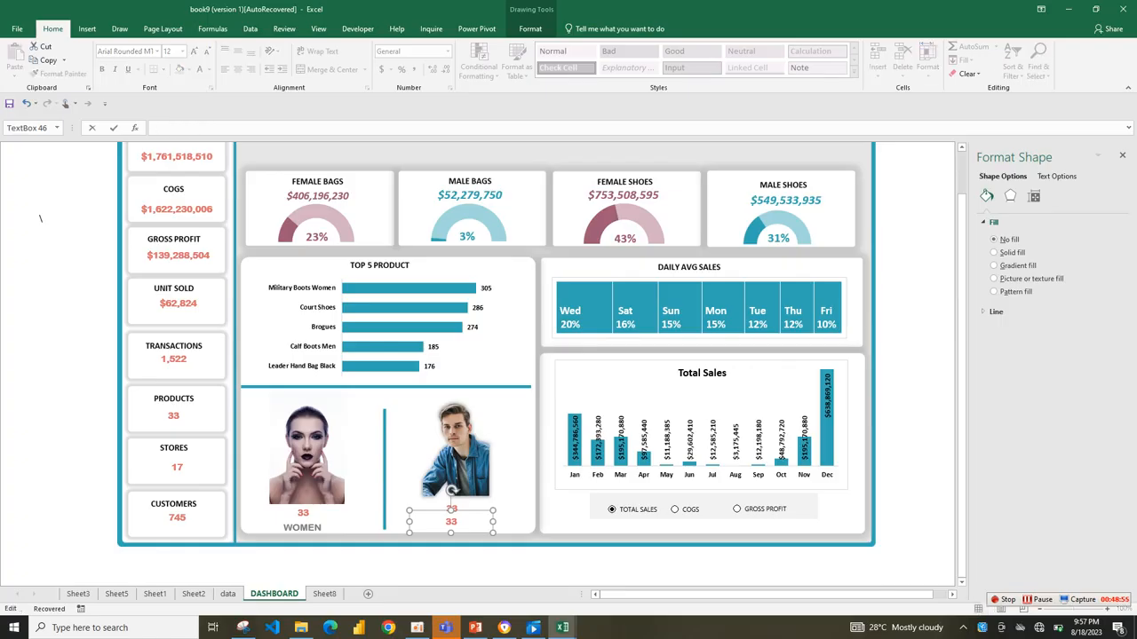
double_click(451, 522)
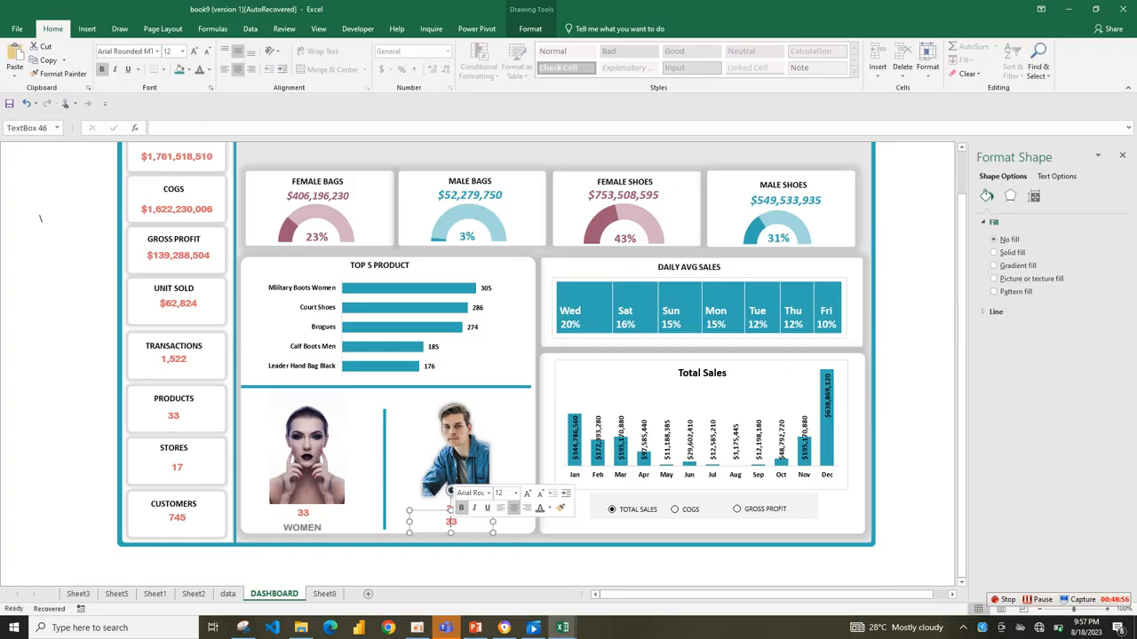
text(MEN)
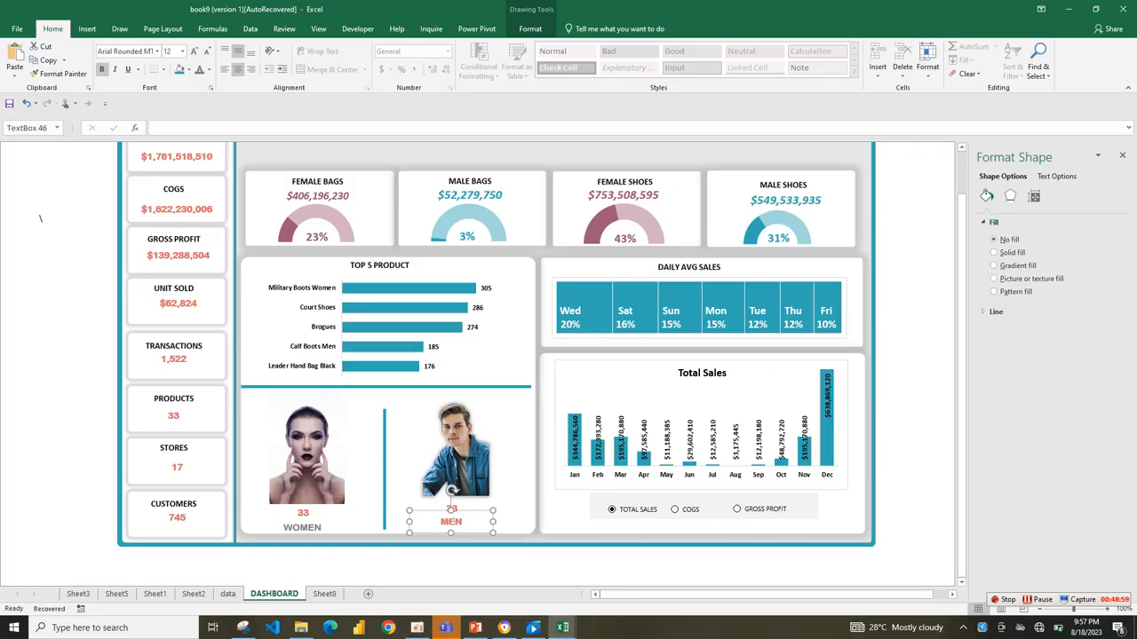
Format the MEN label in gray without bold at 11 pt.
double_click(451, 522)
click(200, 69)
click(102, 69)
click(206, 51)
Format the WOMEN label in 11 pt italic Calibri.
click(306, 527)
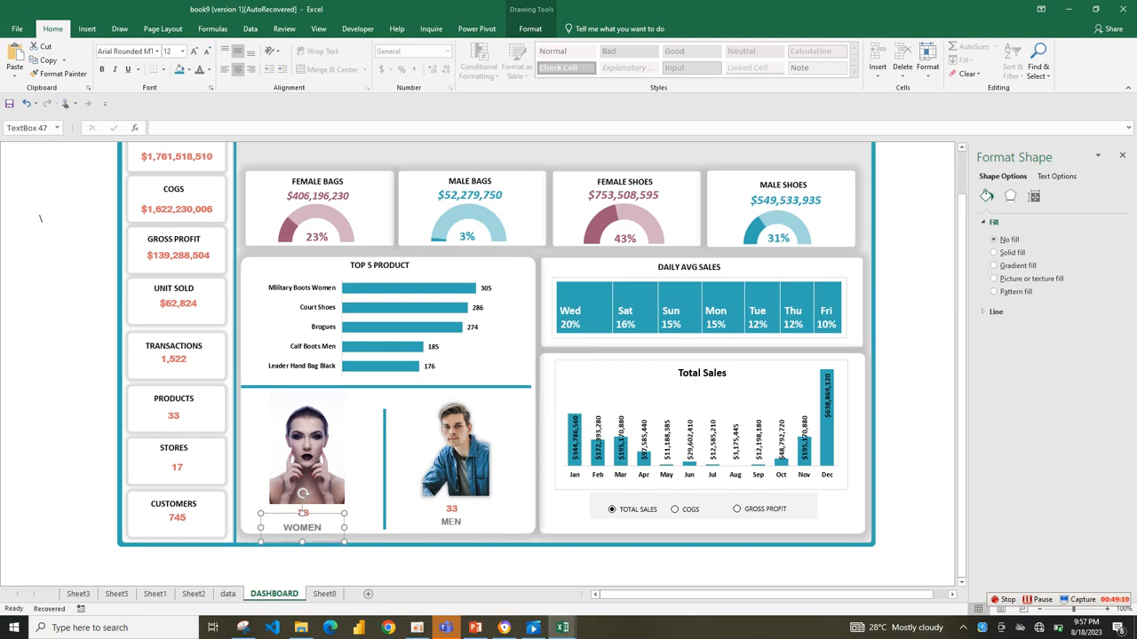
click(194, 51)
click(102, 69)
click(102, 69)
click(115, 69)
click(205, 51)
click(182, 51)
click(157, 50)
click(158, 51)
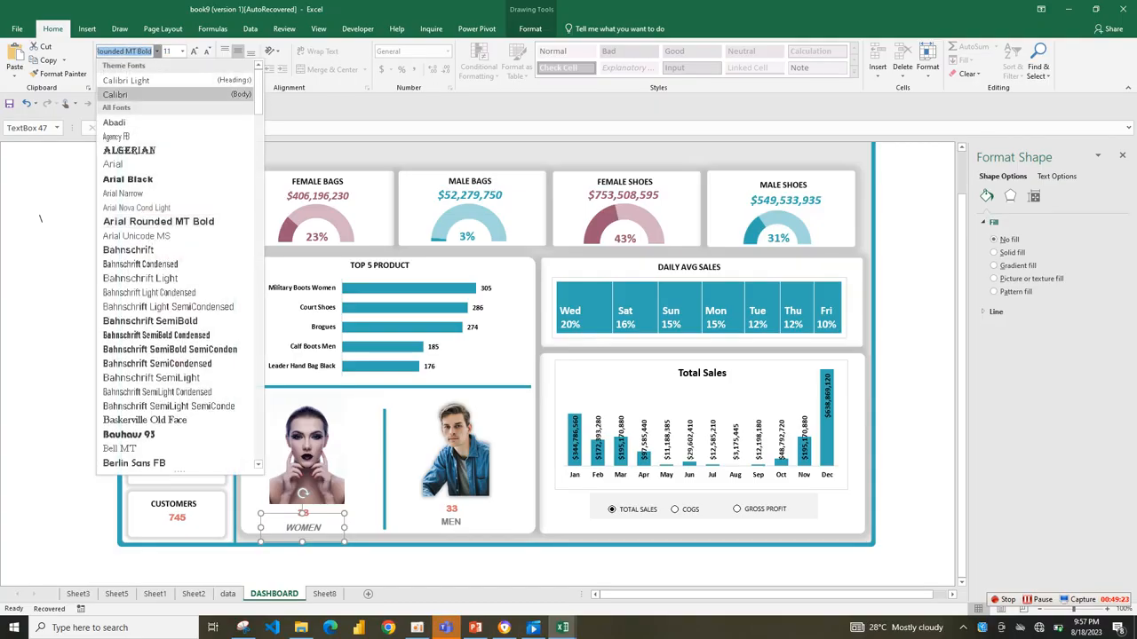
click(125, 95)
Set the MEN label to bold Calibri and widen its text box slightly.
click(461, 521)
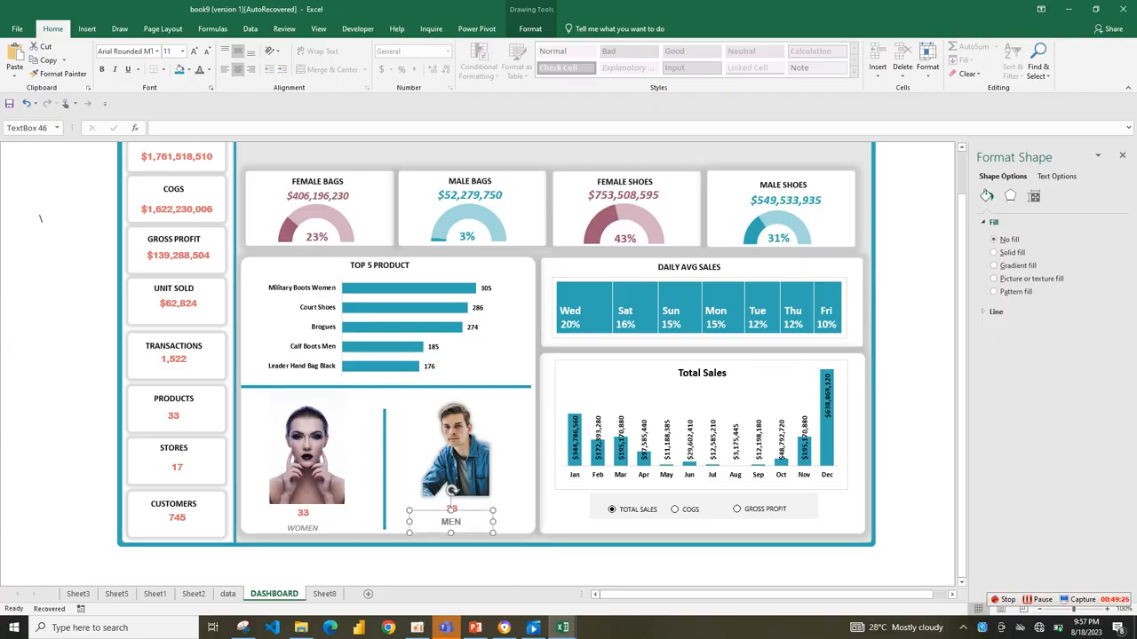
click(157, 51)
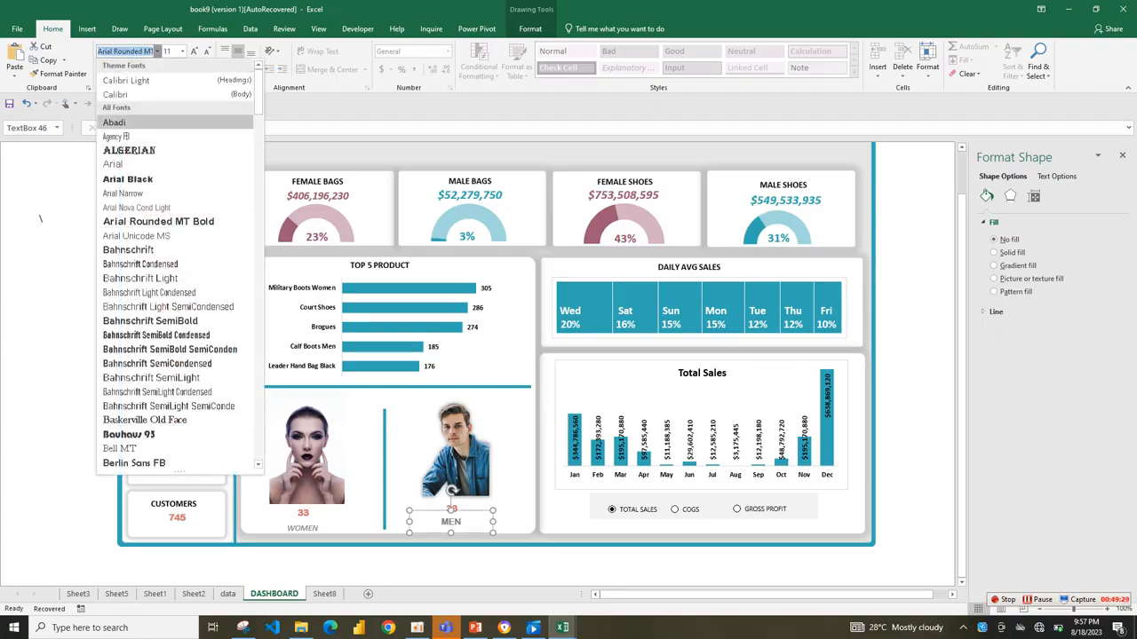
key(Escape)
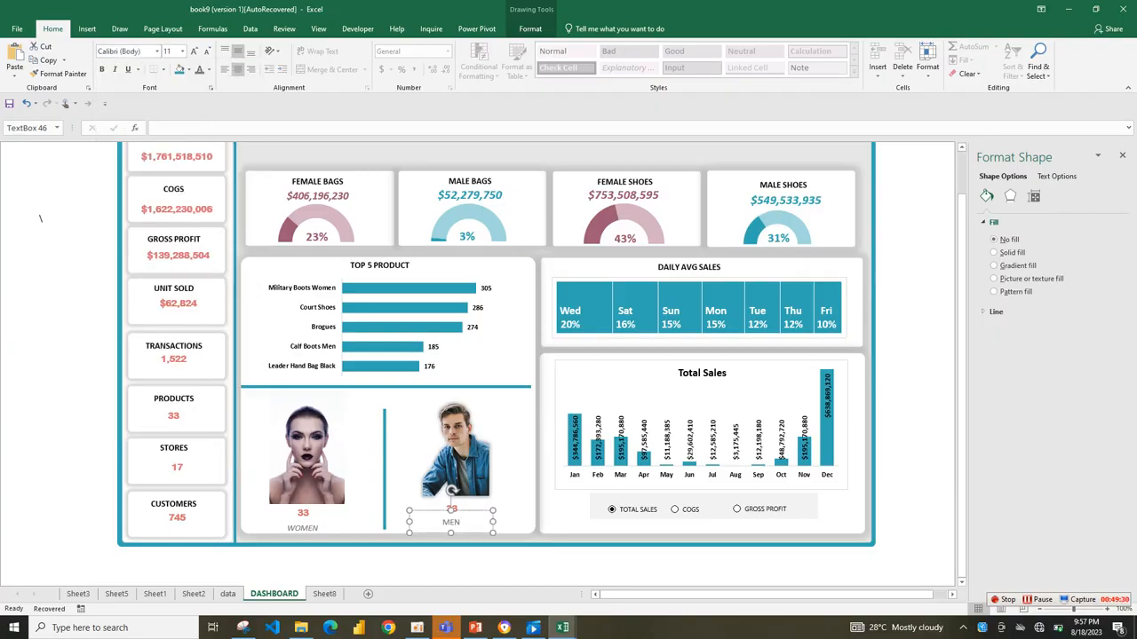
drag(493, 511, 507, 513)
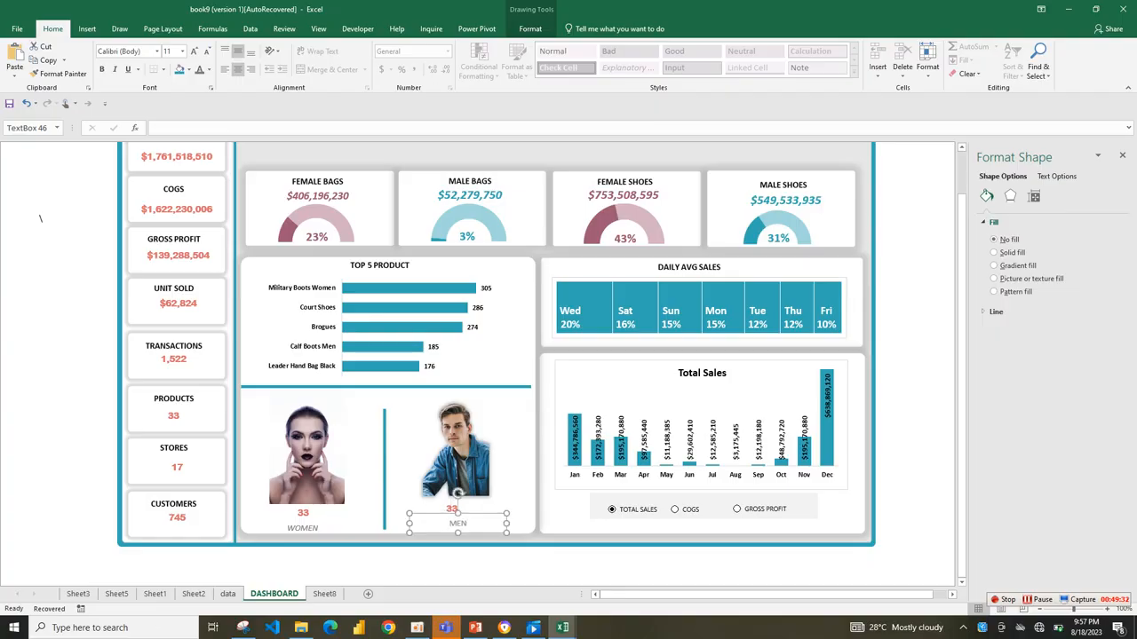
key(ctrl+b)
Reduce the height of the WOMEN label's text box from its upper edge.
click(287, 528)
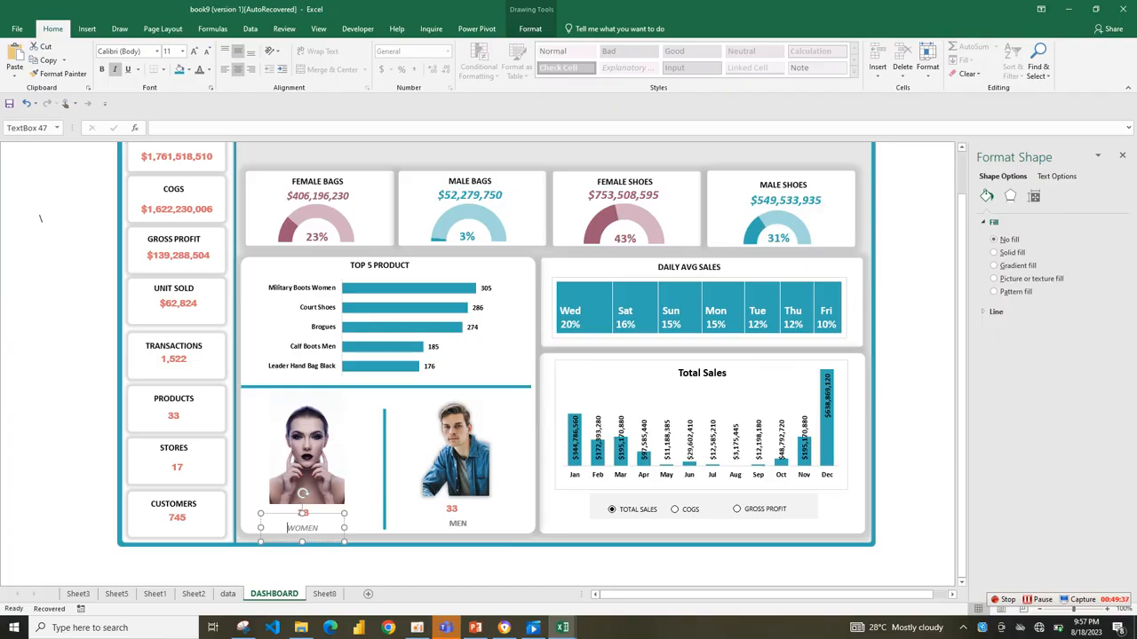
drag(260, 514, 259, 517)
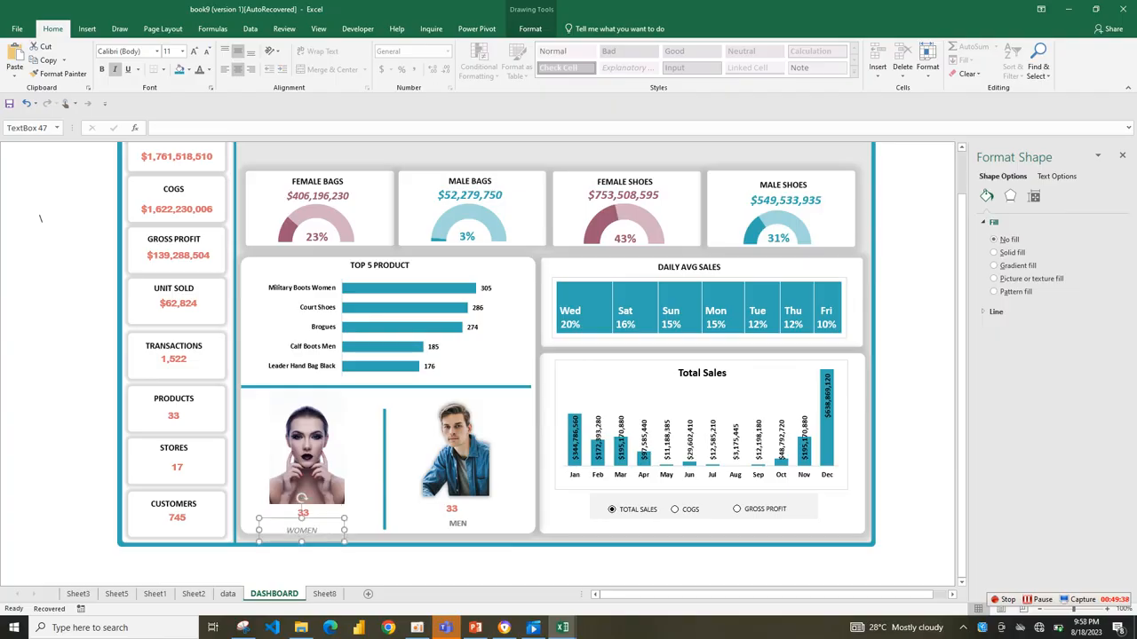
click(252, 527)
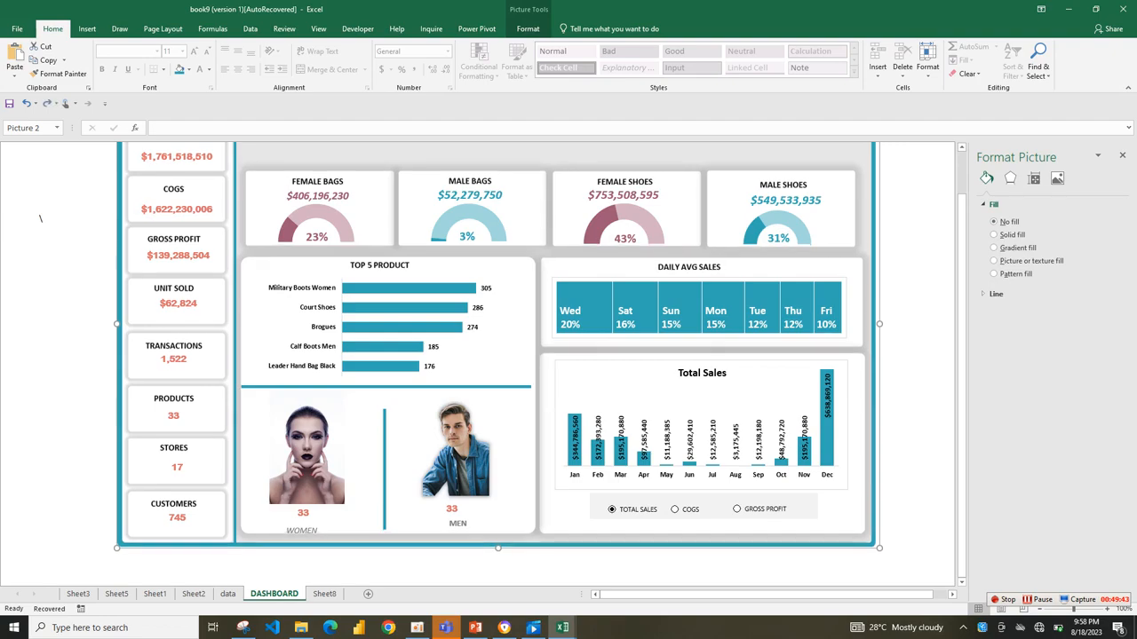
click(317, 530)
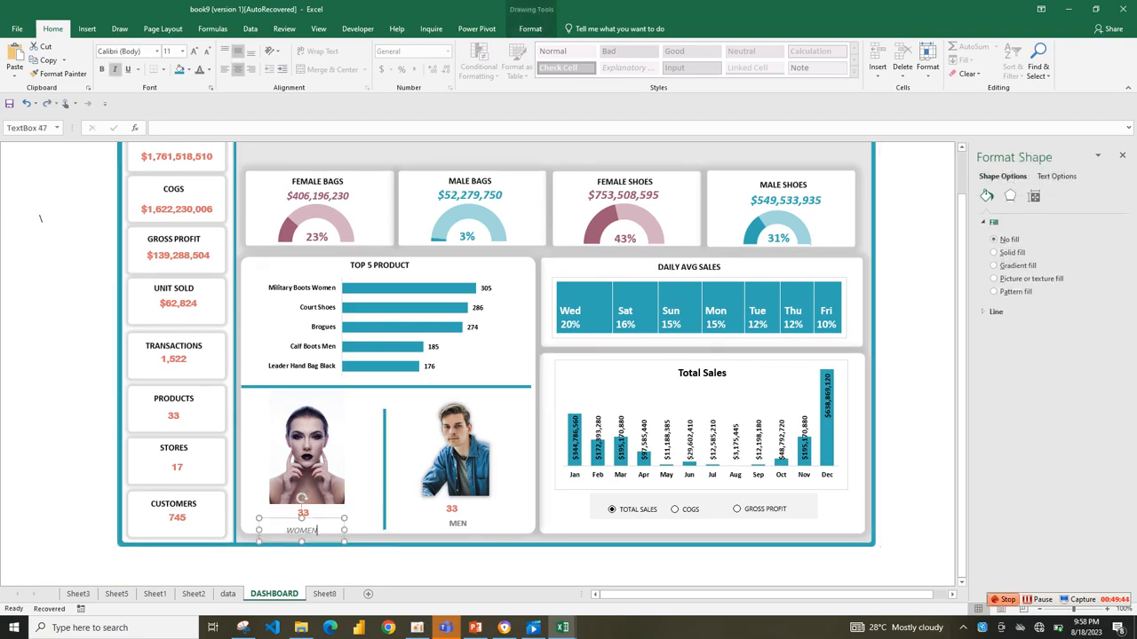
click(1038, 600)
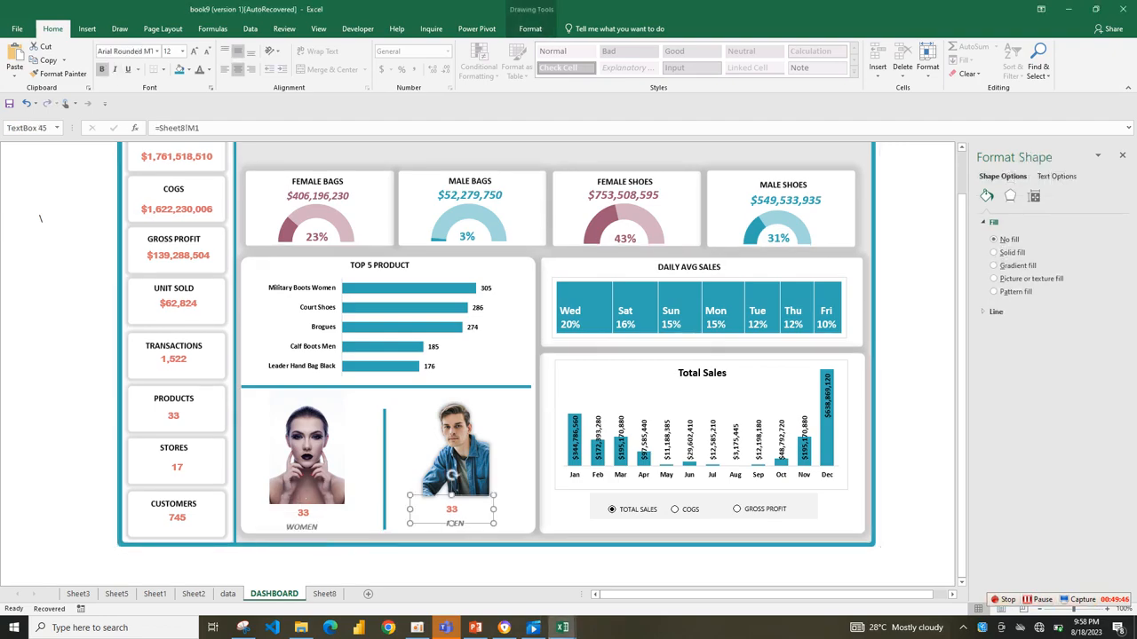
Copy the top-five product pivot table on Sheet8 and paste it beside the original at cell I18.
click(325, 593)
drag(364, 302, 435, 360)
key(ctrl+c)
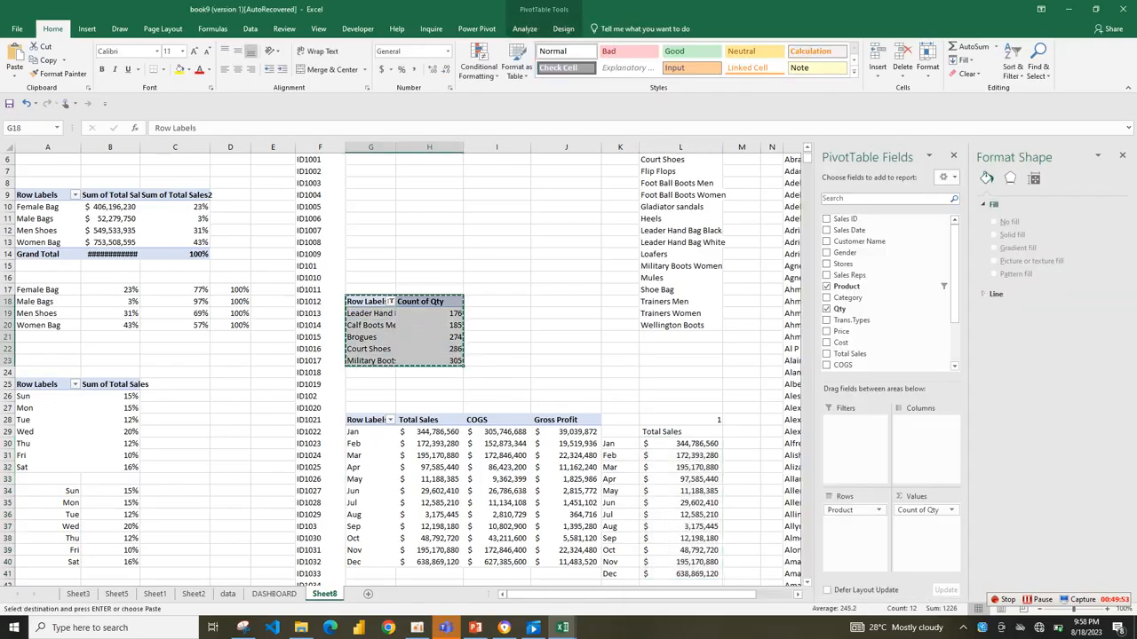
click(565, 313)
click(497, 302)
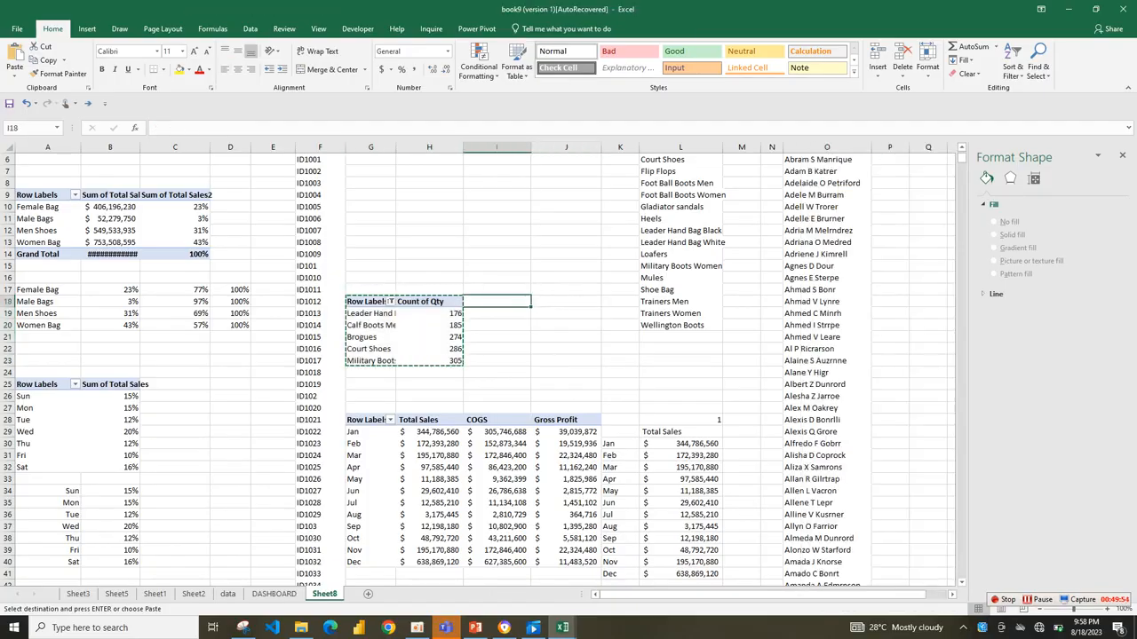
key(ctrl+v)
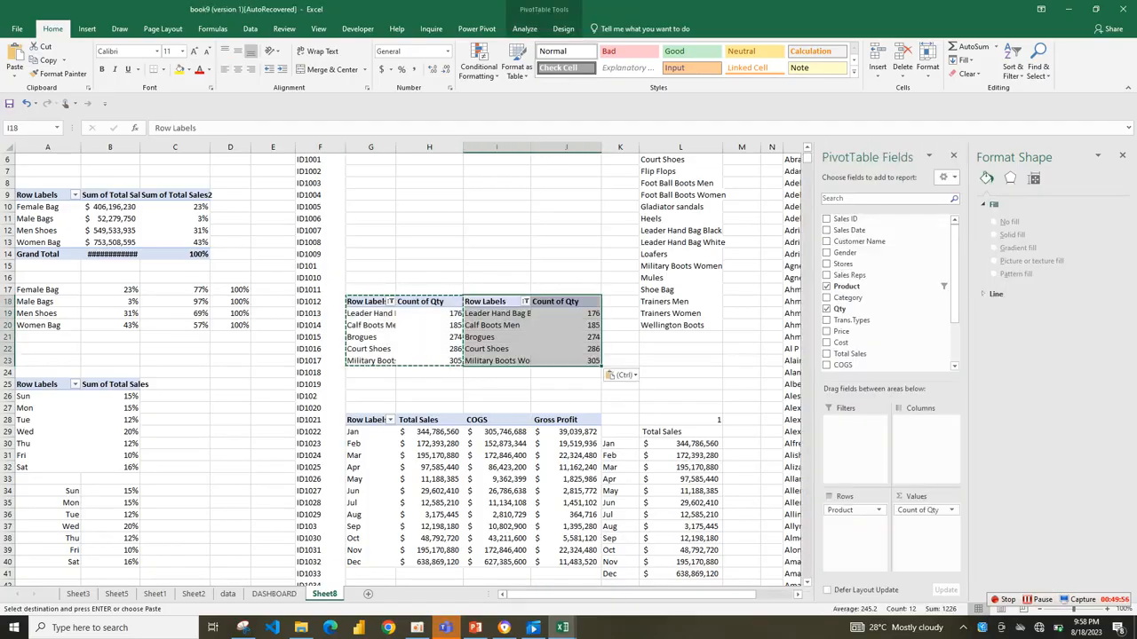
Rebuild the copied pivot table with Gender as rows and Sum of Total Sales as values in place of Product and Qty.
drag(854, 511, 874, 336)
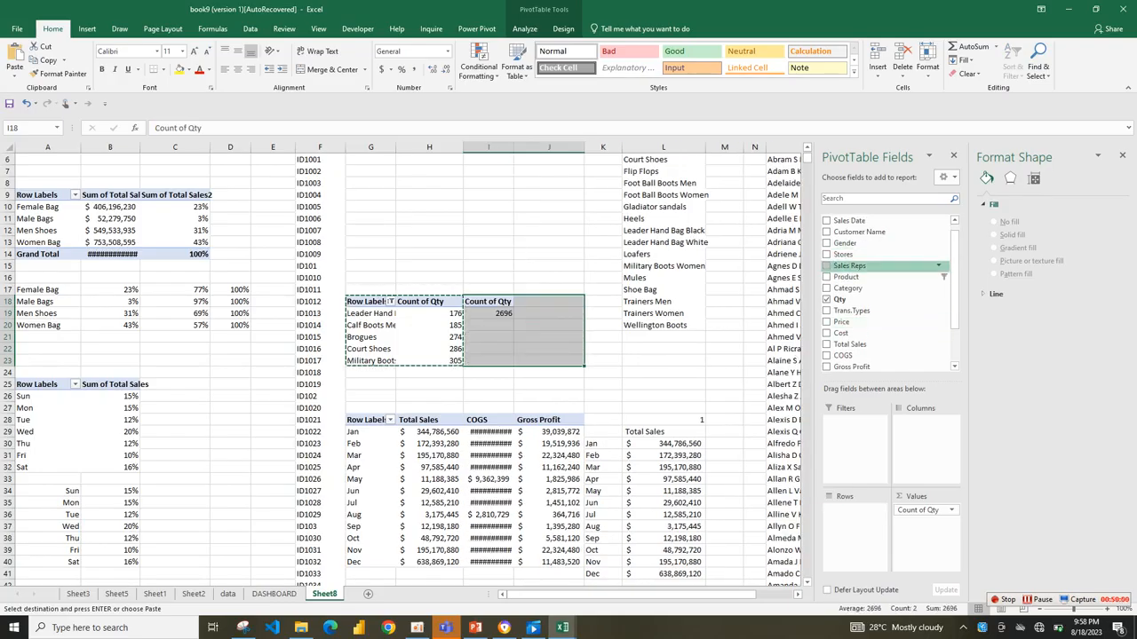
drag(845, 243, 922, 515)
drag(490, 313, 533, 326)
Format the Female and Male sales totals as dollar accounting values without decimals and return to the DASHBOARD sheet.
click(553, 314)
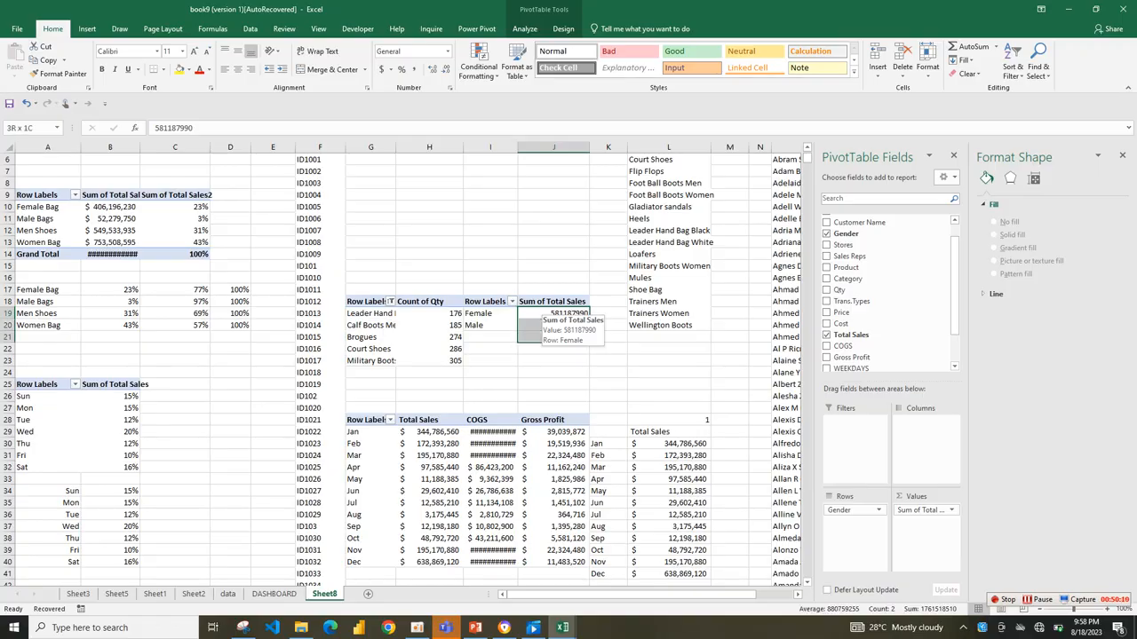
click(382, 70)
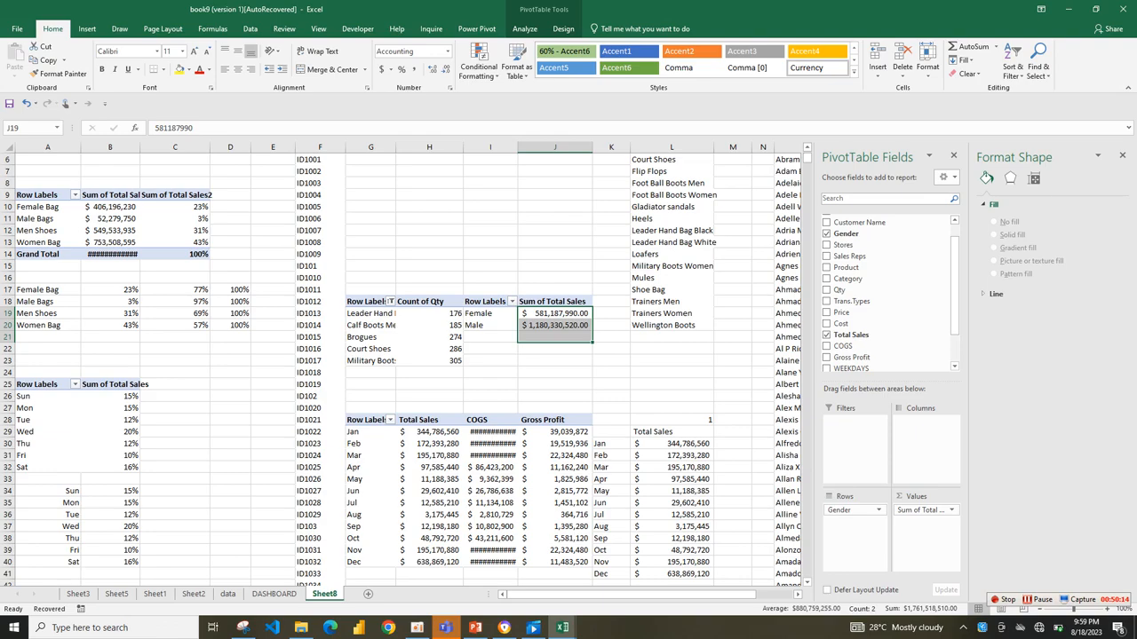
click(446, 69)
click(446, 70)
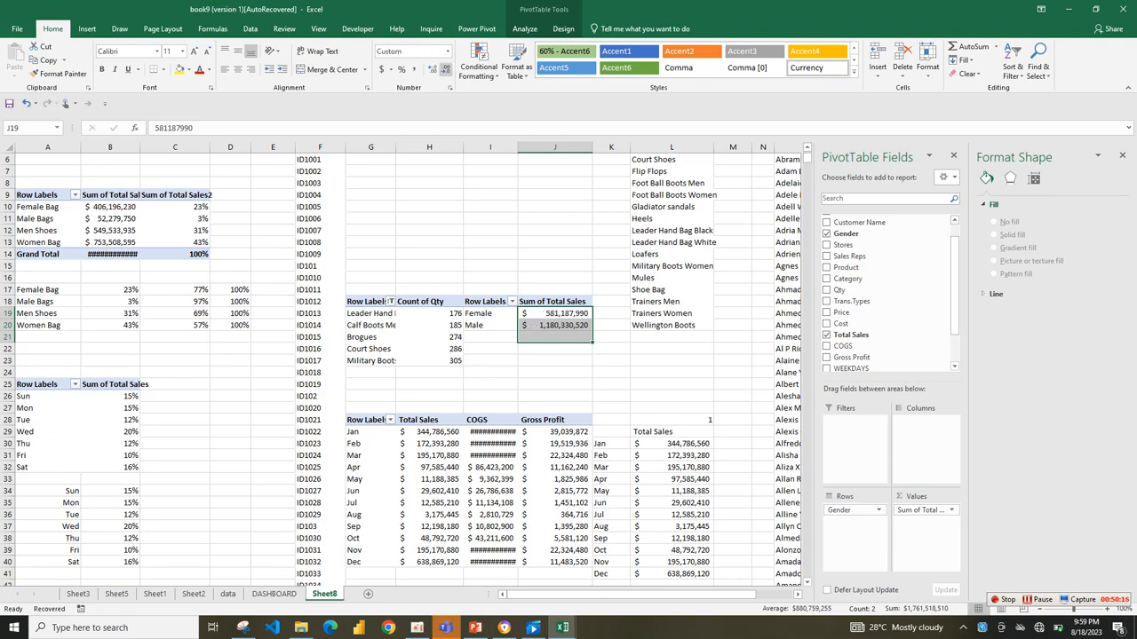
click(552, 338)
click(552, 314)
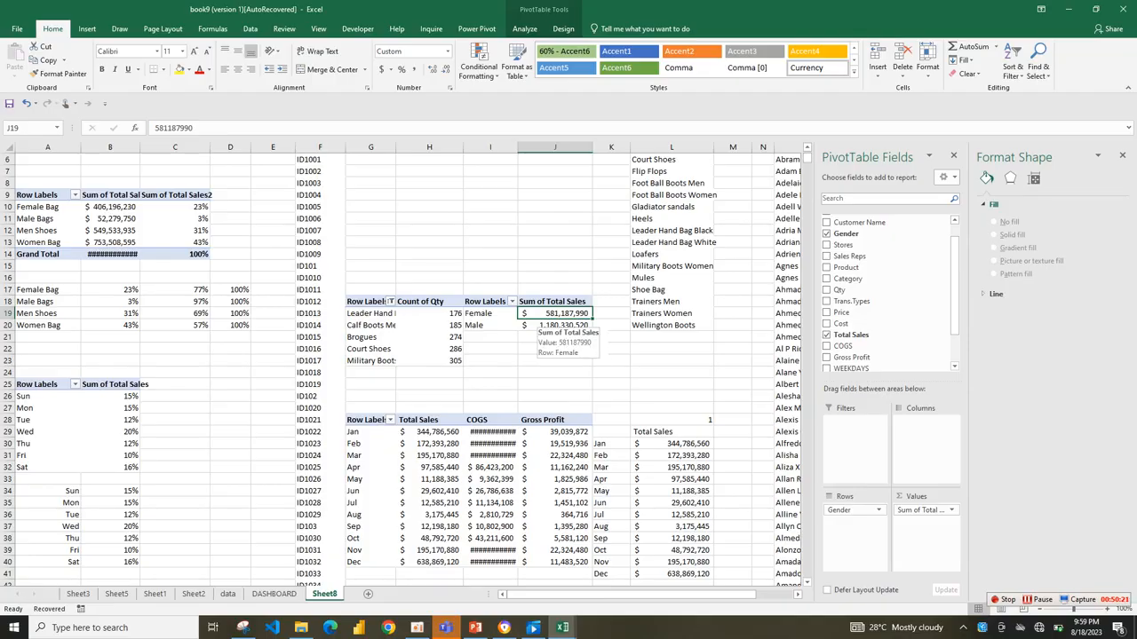
drag(7, 313, 7, 301)
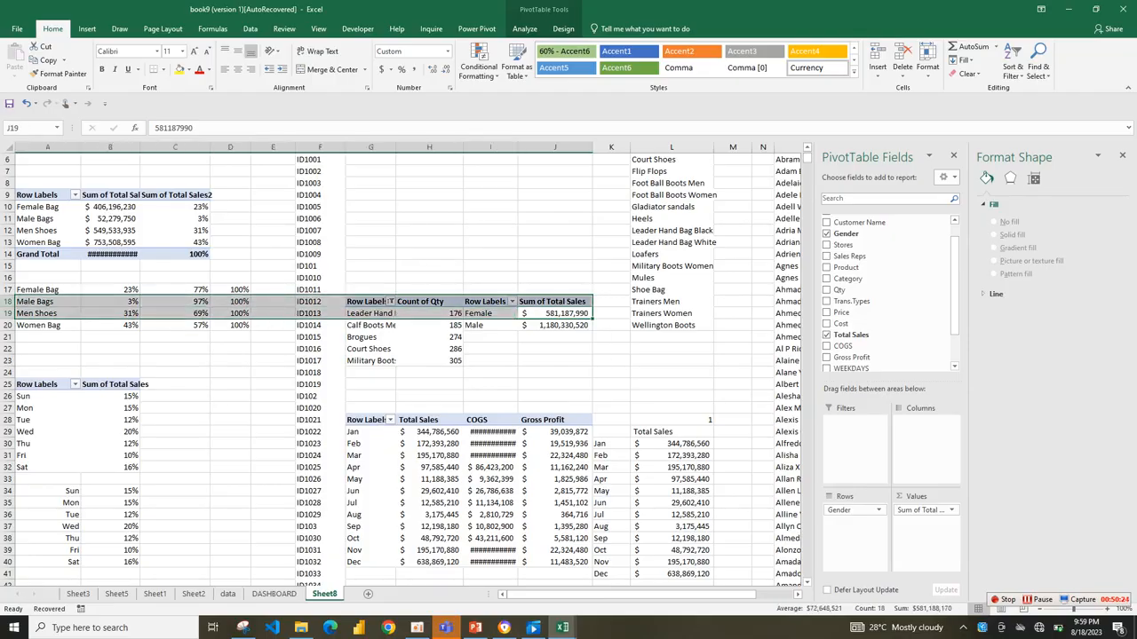
click(274, 593)
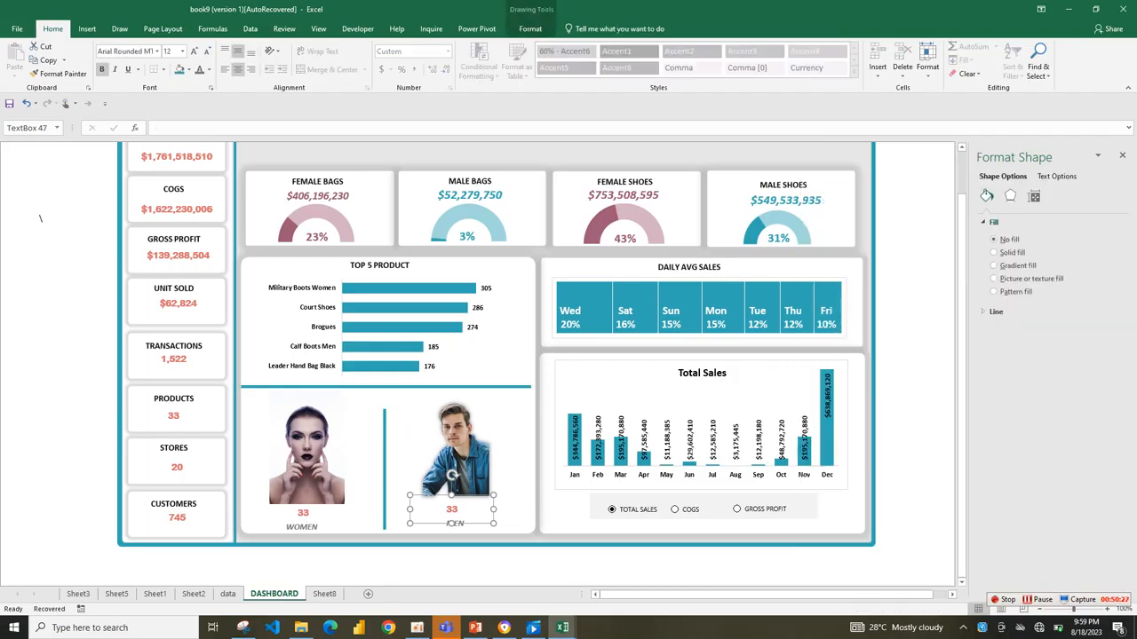
Link the figure beneath the woman's portrait to cell J18 on Sheet8.
click(286, 527)
click(304, 511)
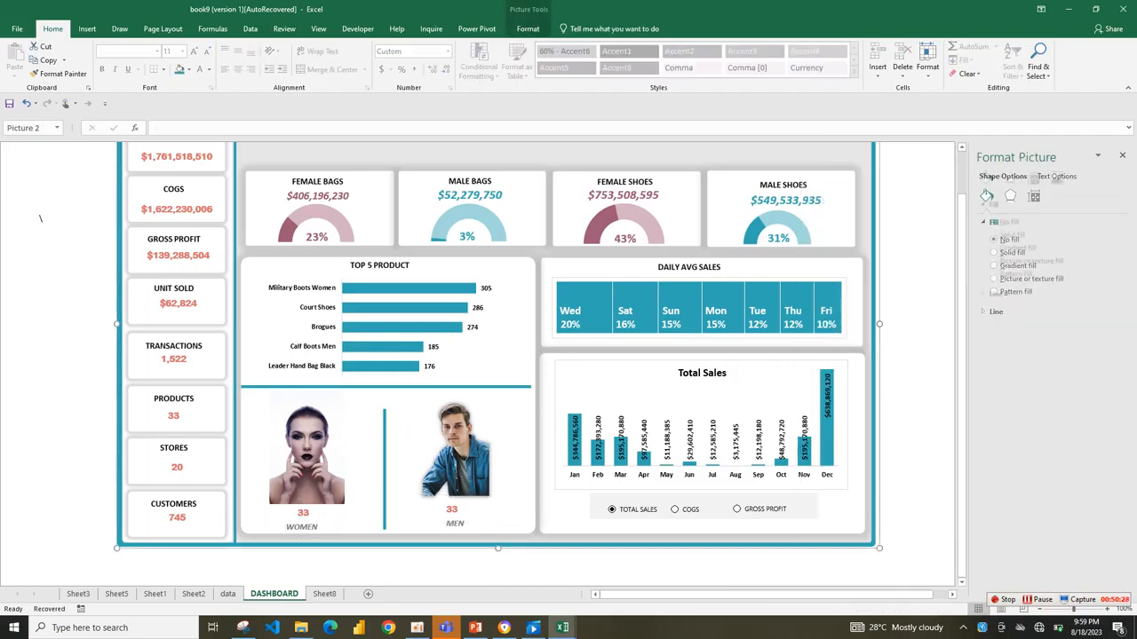
click(303, 512)
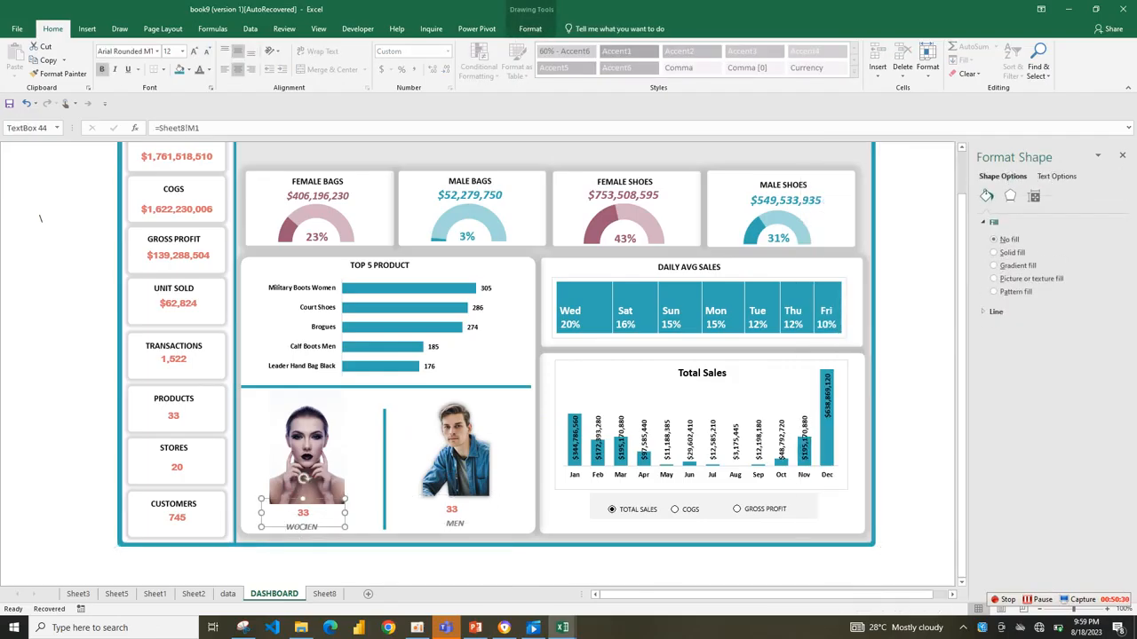
key(BackSpace)
key(BackSpace)
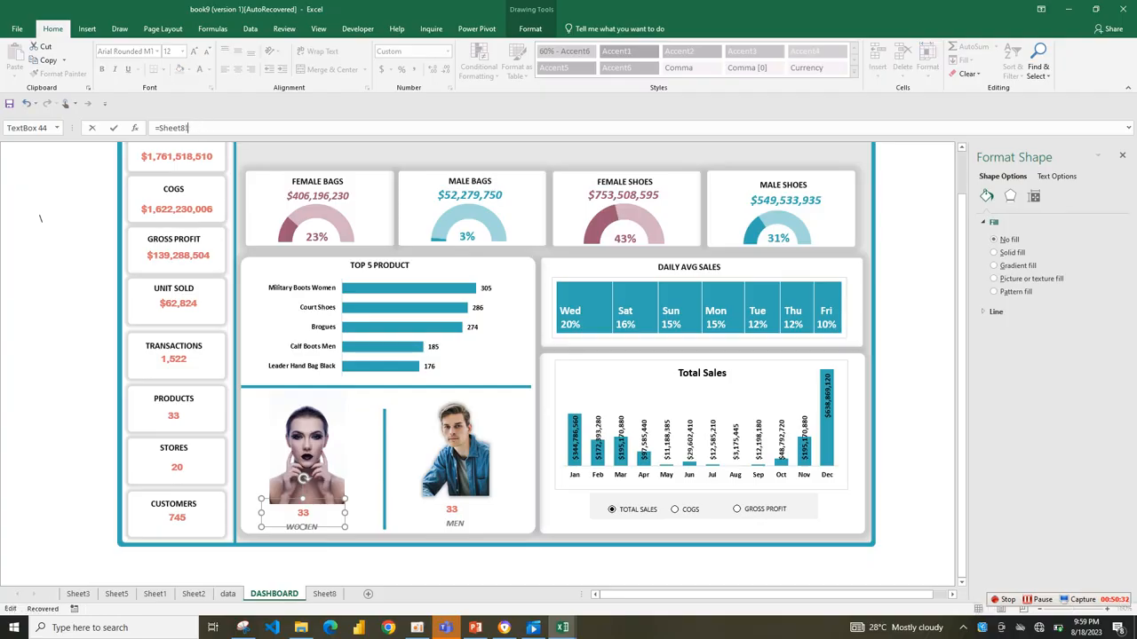
text(J18)
key(Return)
Link the text box of the figure above the WOMEN label to cell J19 on Sheet8.
click(357, 524)
click(312, 526)
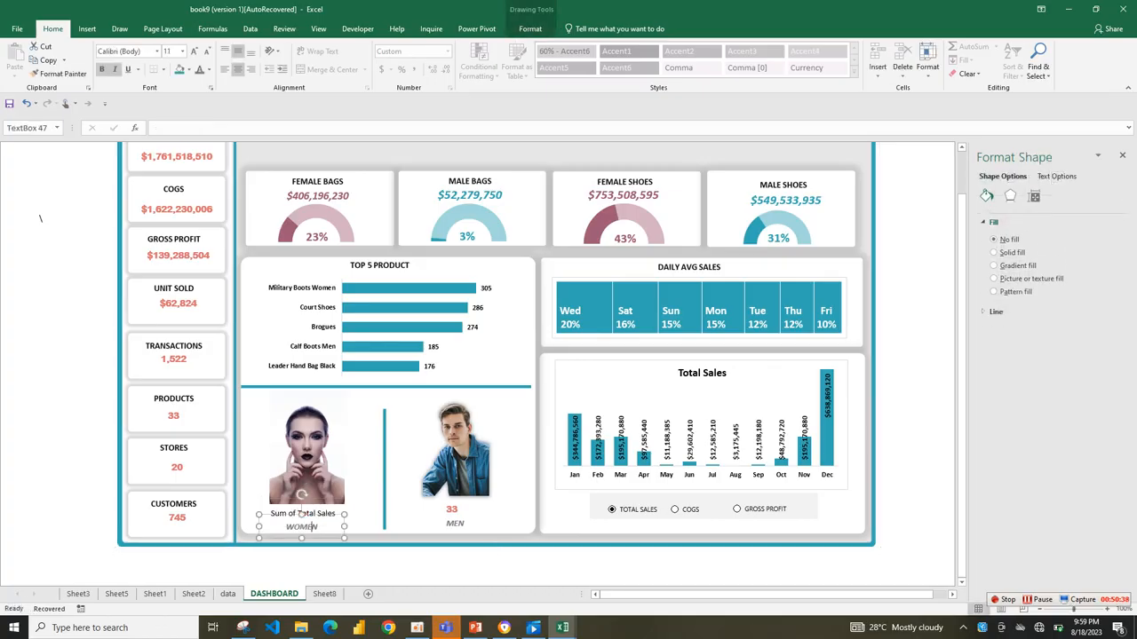
click(354, 514)
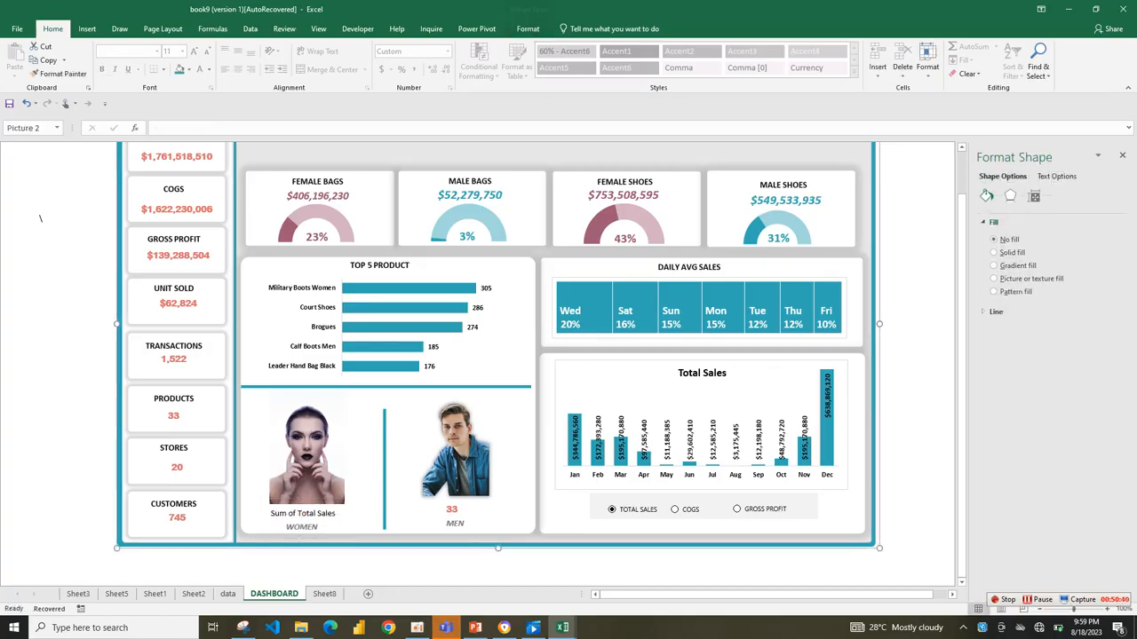
click(304, 513)
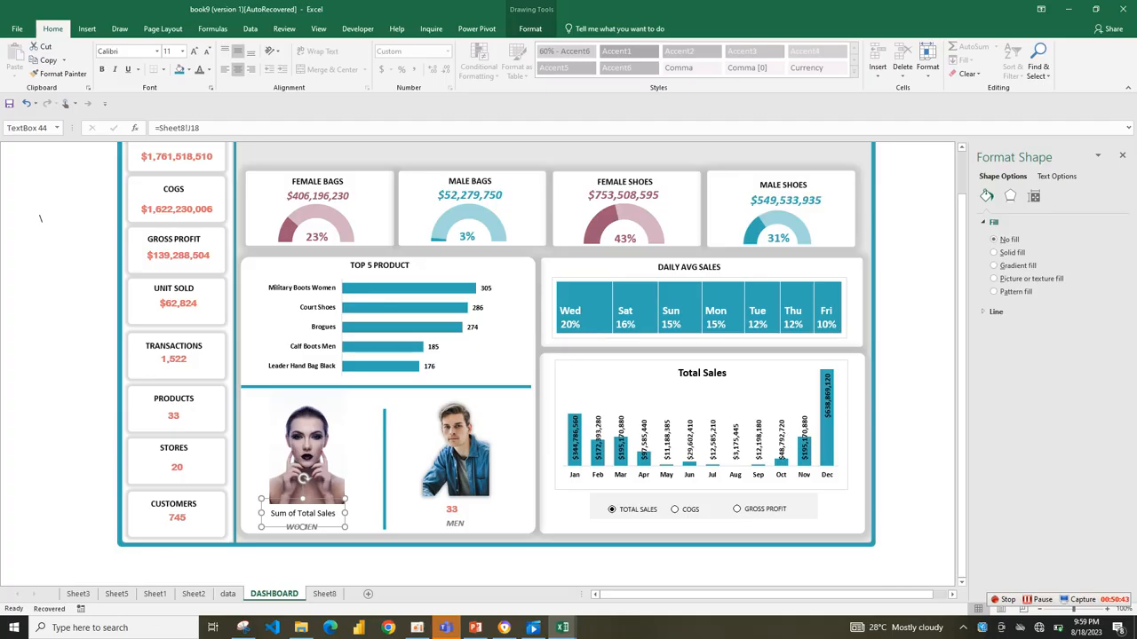
click(200, 128)
text(9)
key(Return)
Format the women's sales total as bold 14-point text in the recent coral colour.
click(209, 70)
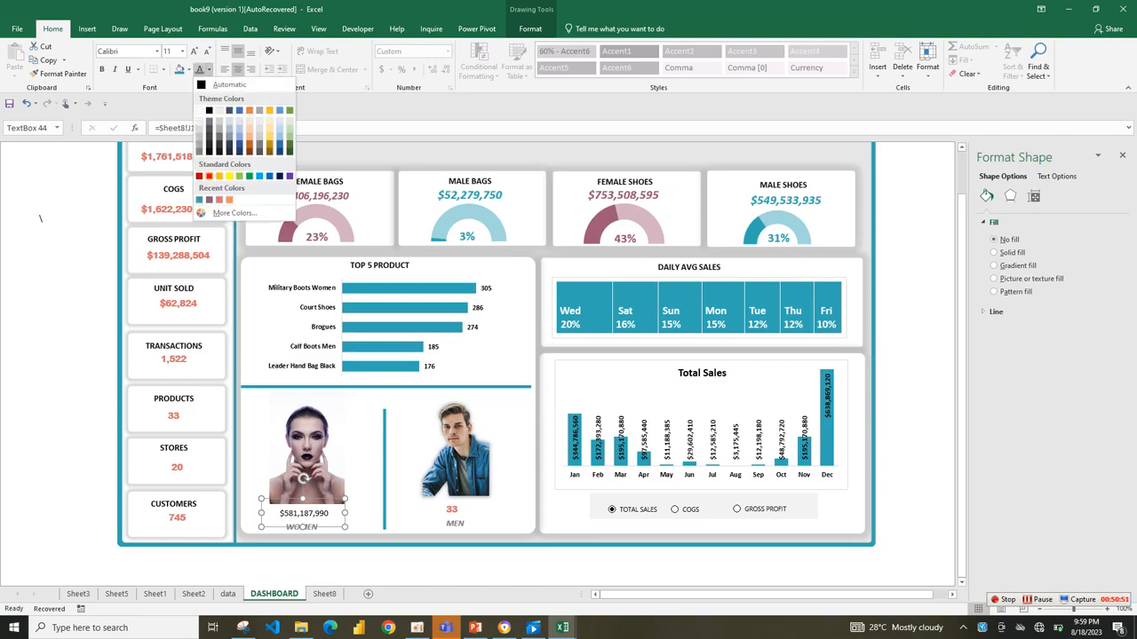
click(210, 200)
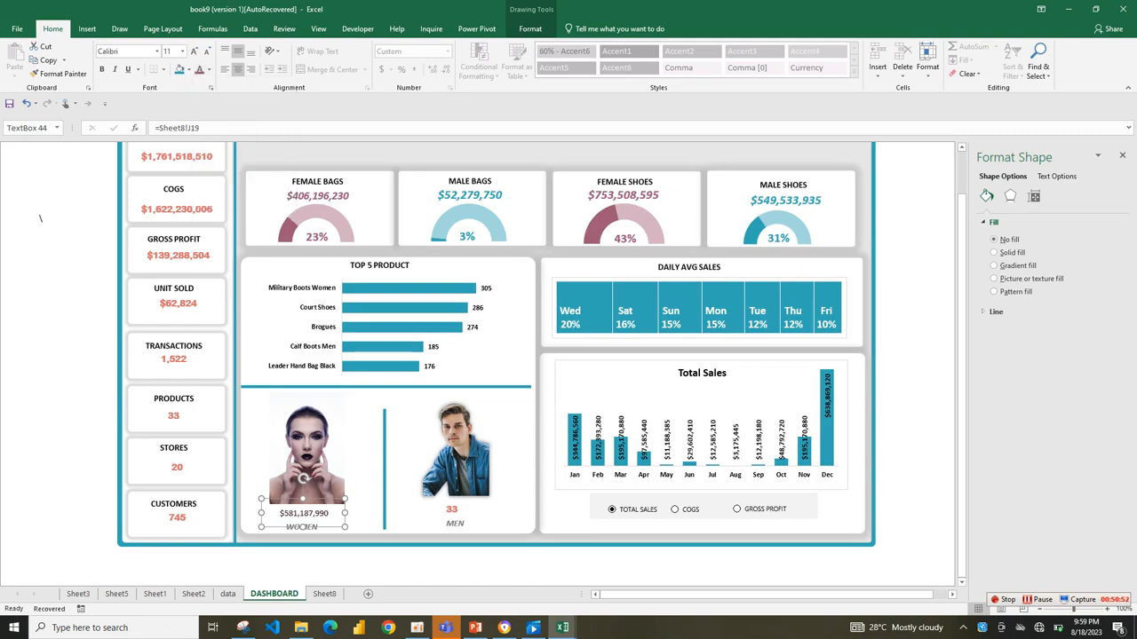
click(209, 70)
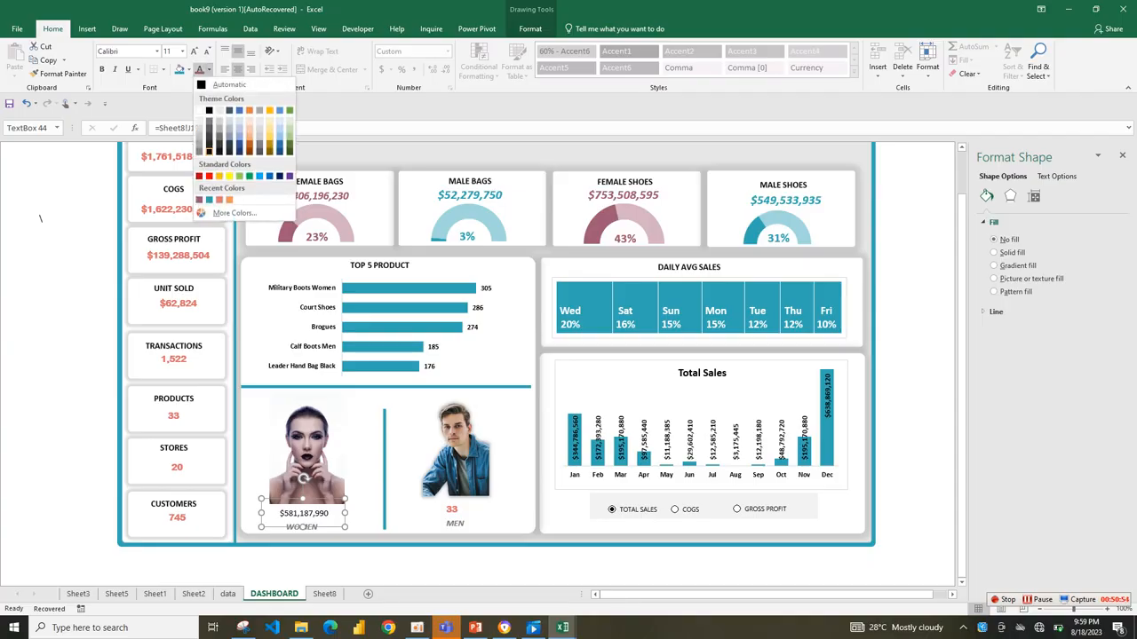
click(220, 199)
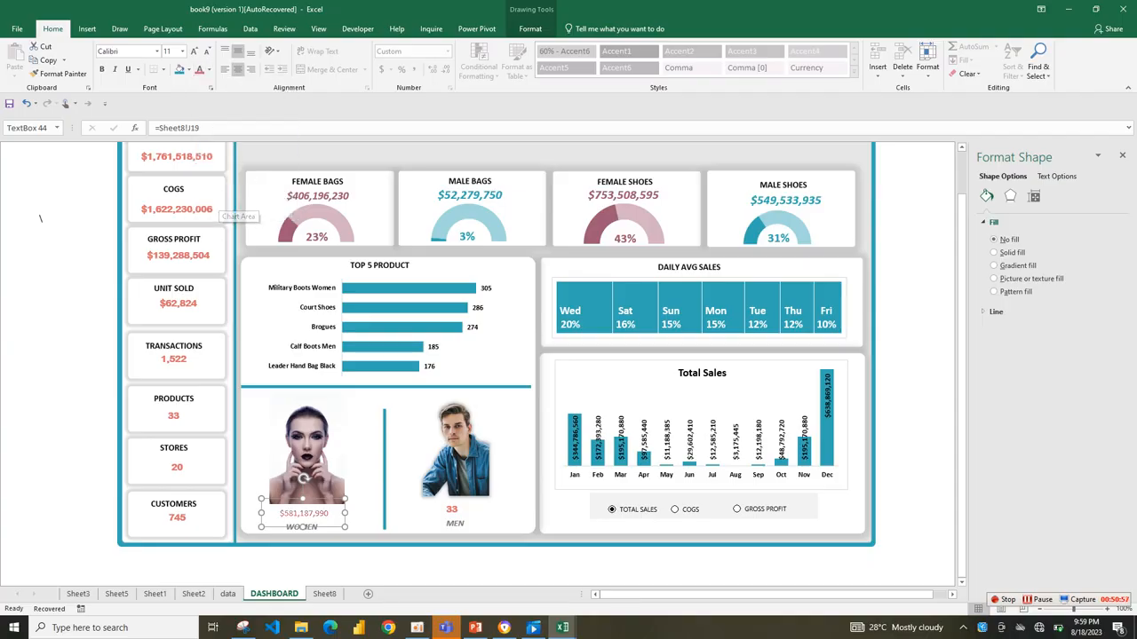
click(194, 51)
click(194, 51)
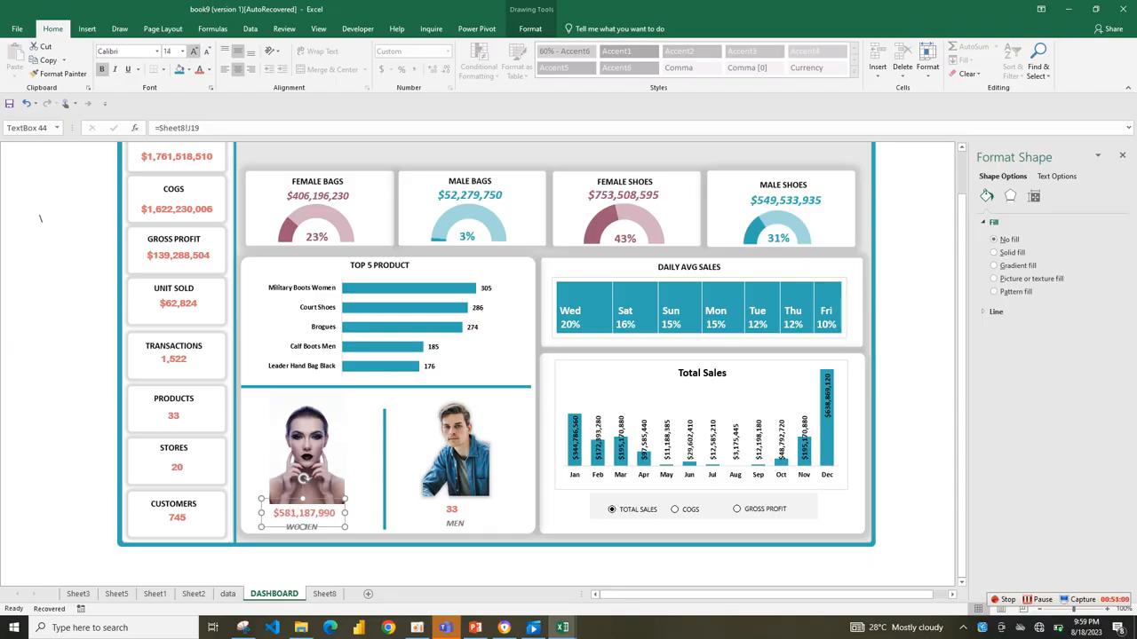
Link the figure above the MEN label to cell J20 on Sheet8.
key(Tab)
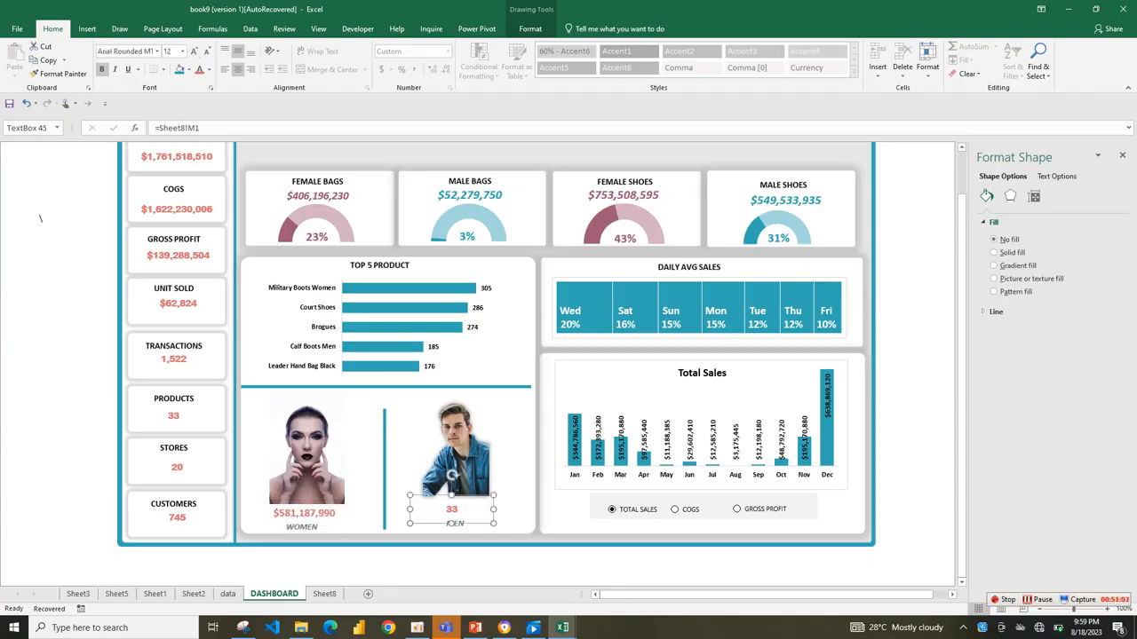
double_click(194, 127)
text(J29)
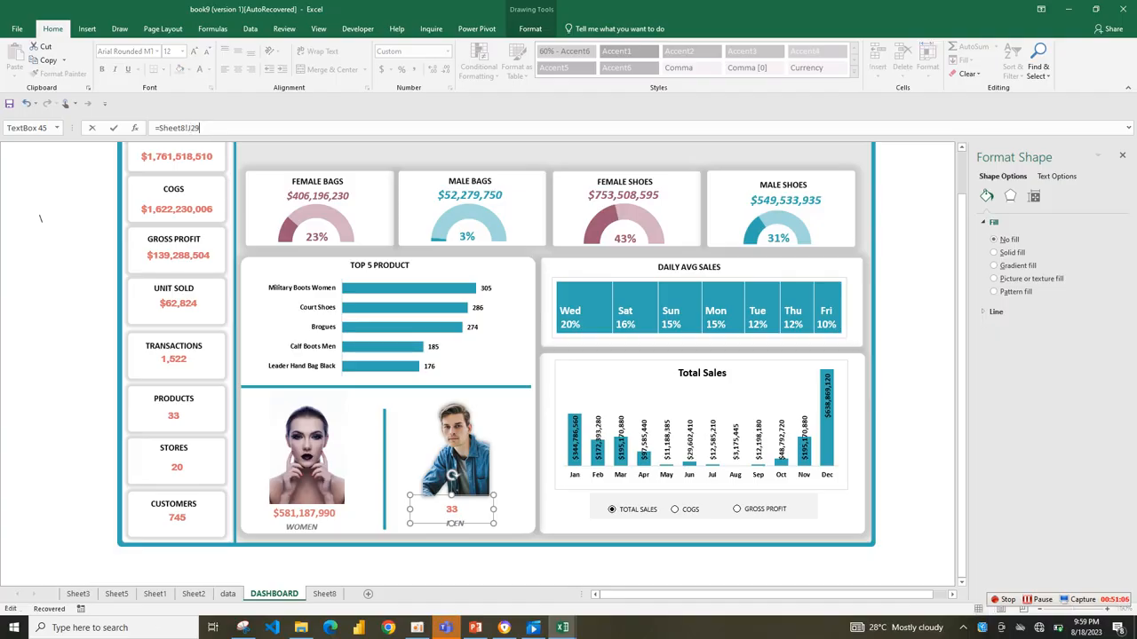
key(BackSpace)
text(0)
key(Return)
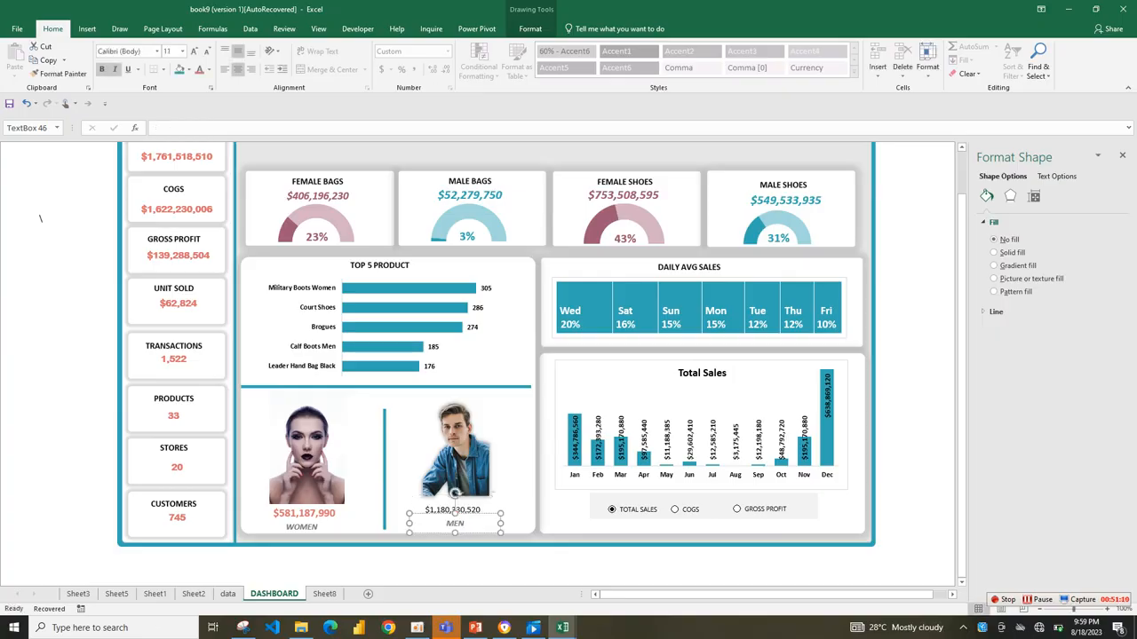
Format the men's sales total as bold 14-point coral text and widen its text box to fit the figure.
click(494, 508)
click(453, 510)
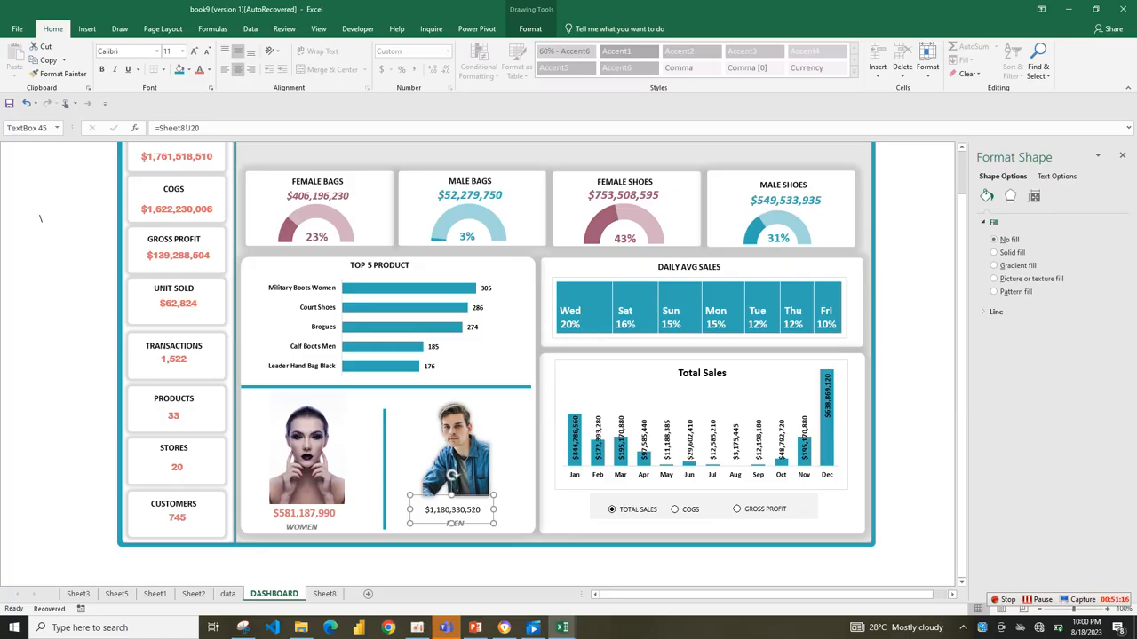
click(199, 69)
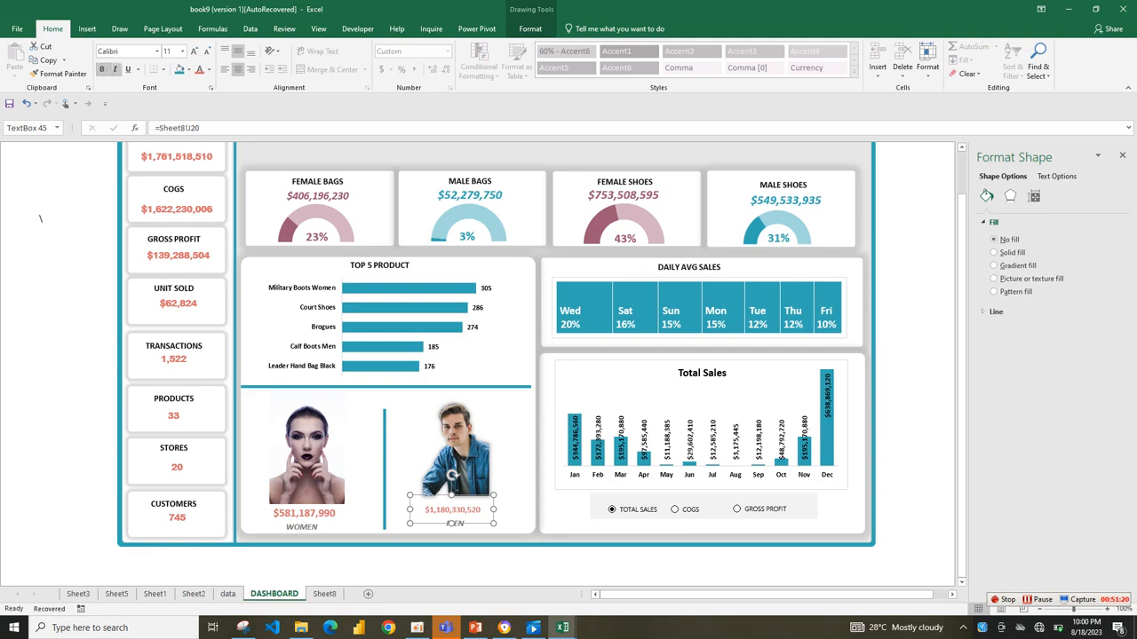
click(194, 51)
click(194, 51)
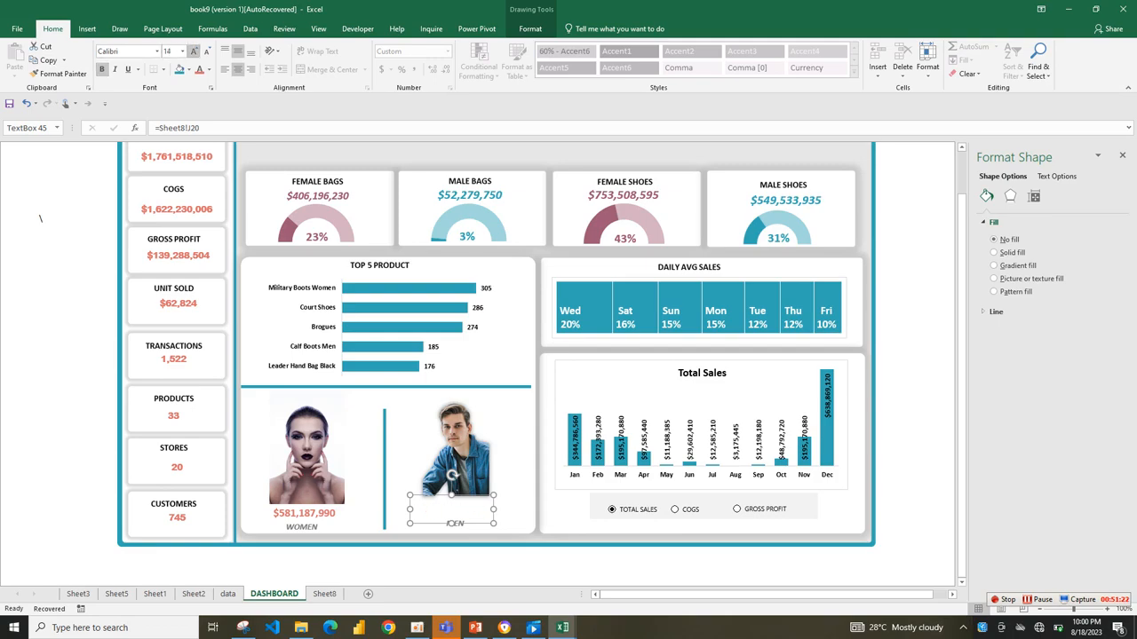
drag(493, 509, 511, 510)
Shrink the woman's portrait slightly from its upper corner.
click(455, 526)
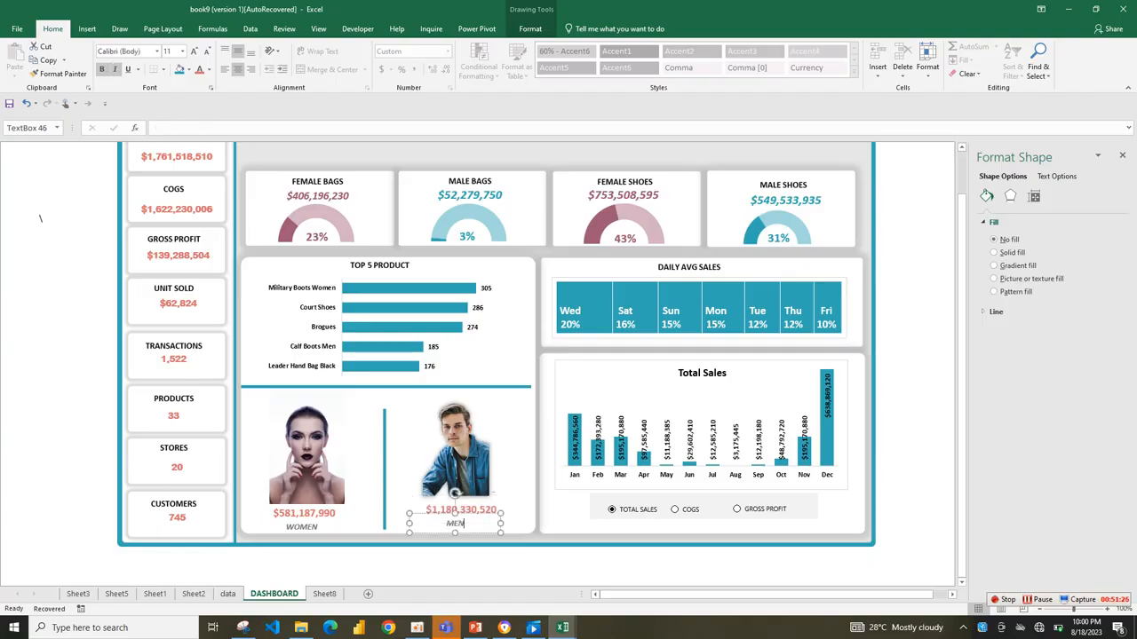
click(458, 538)
click(455, 525)
click(305, 487)
drag(344, 391, 342, 394)
click(359, 425)
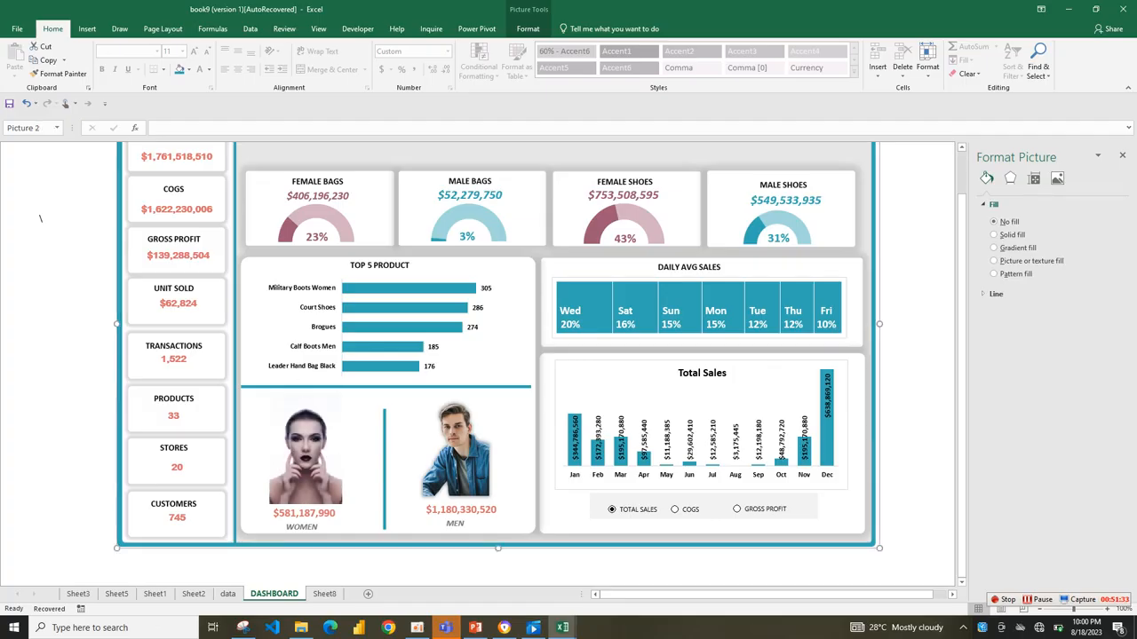
key(Up)
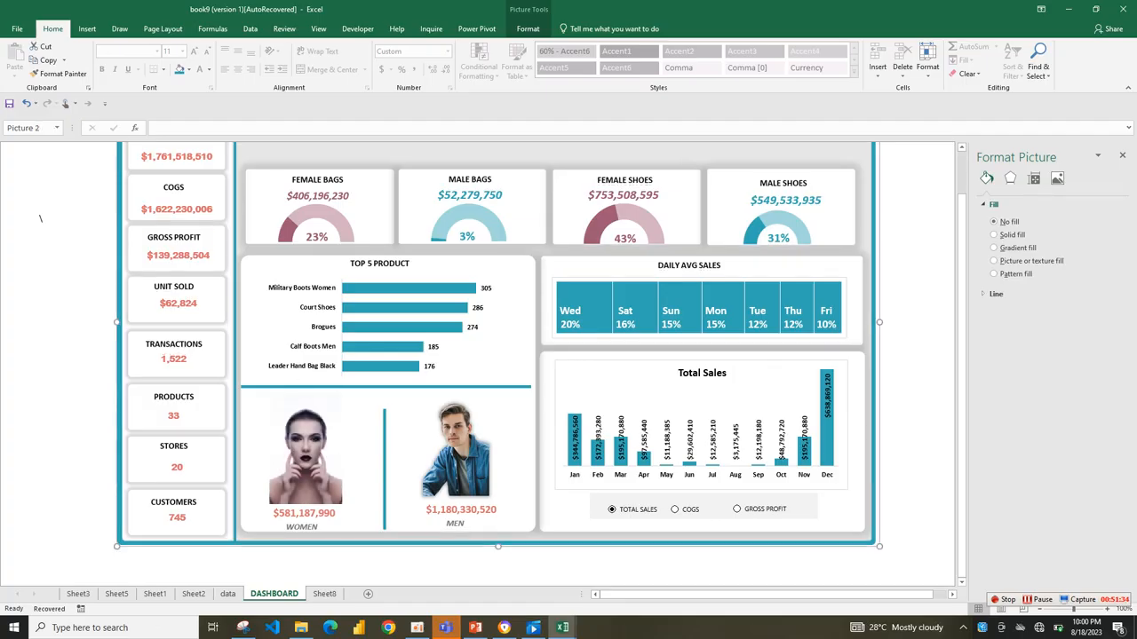
key(Down)
click(892, 467)
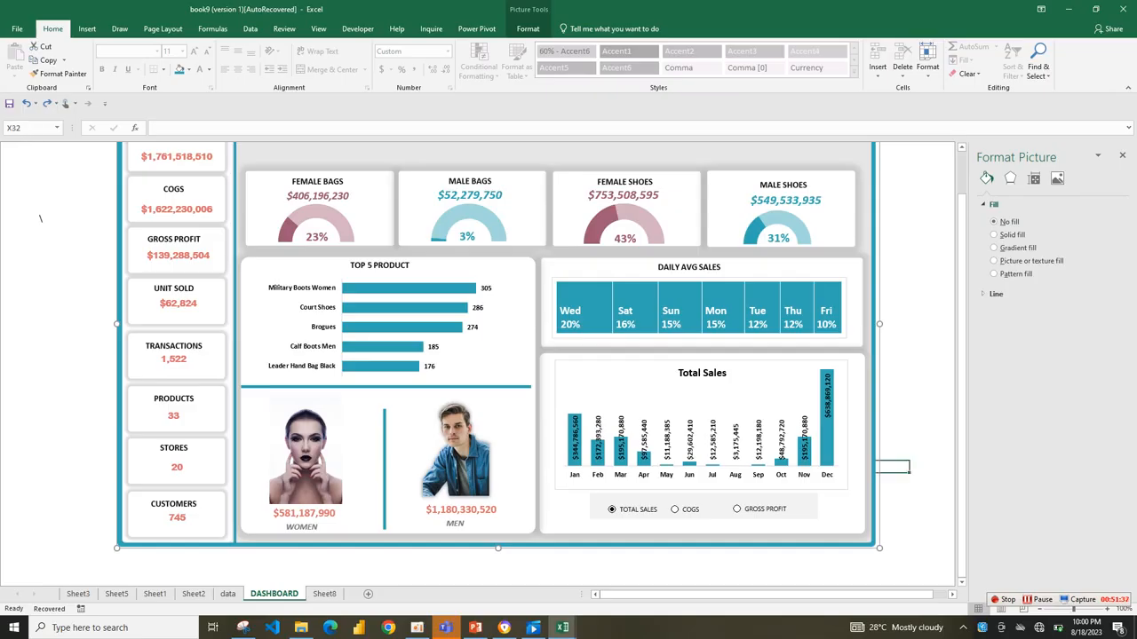
Insert a Stores slicer for the monthly pivot table on Sheet8 and move it above the top-five product pivot table.
drag(962, 349, 962, 314)
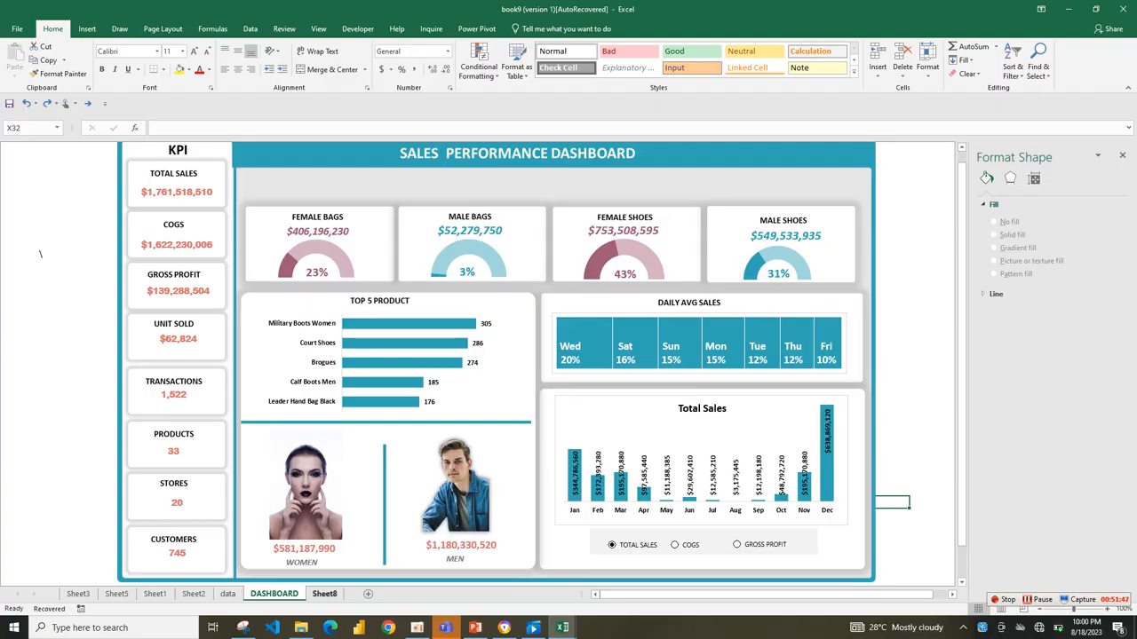
click(324, 594)
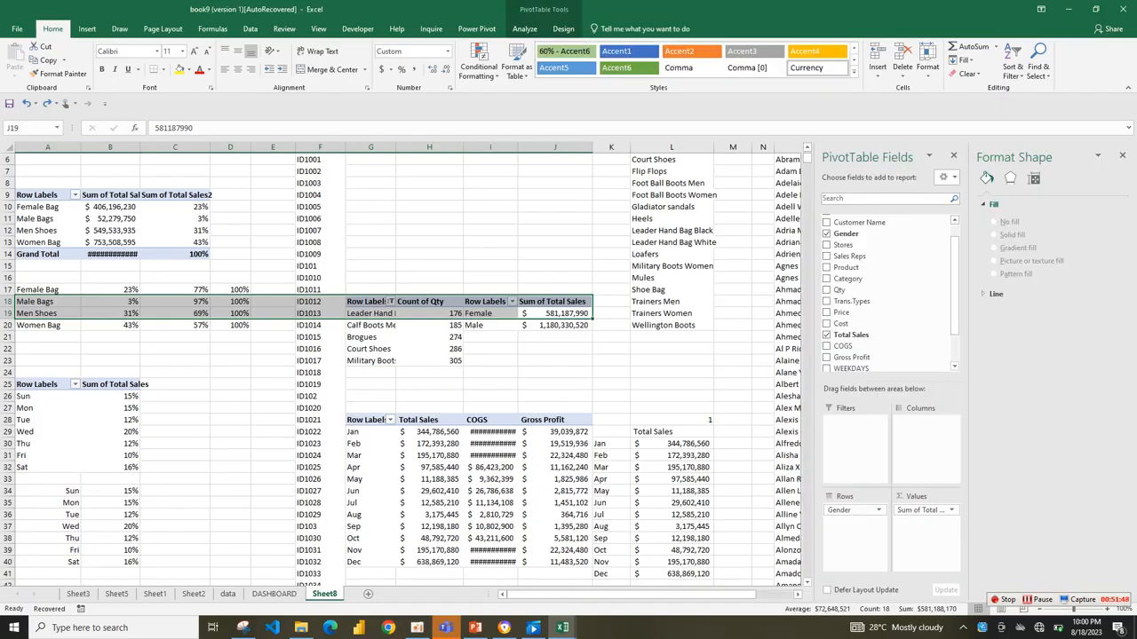
click(428, 467)
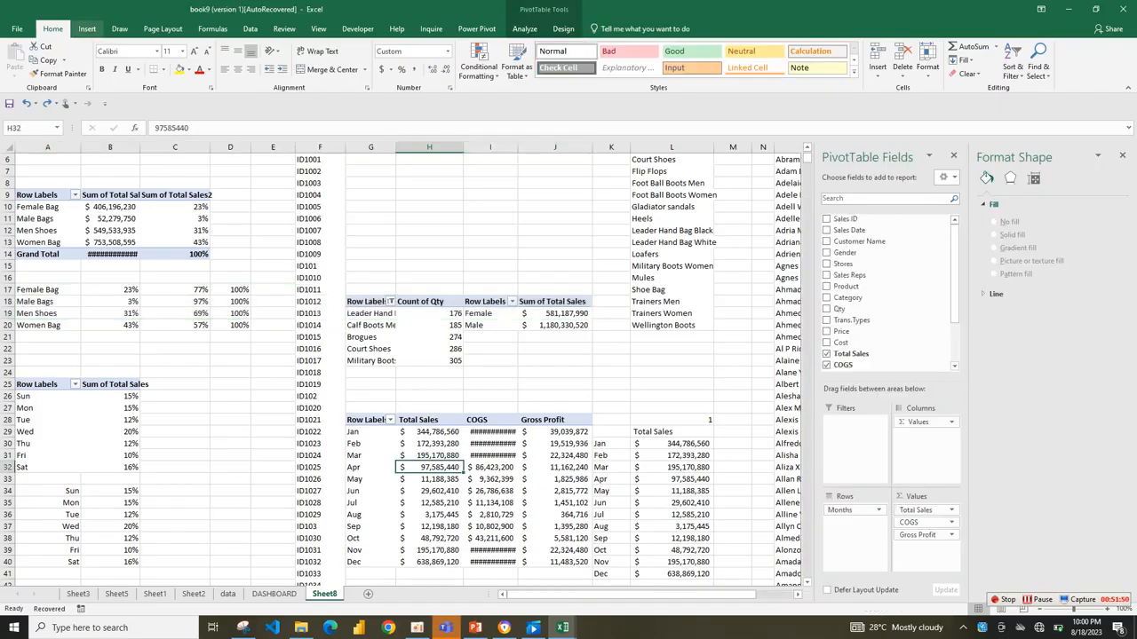
click(87, 28)
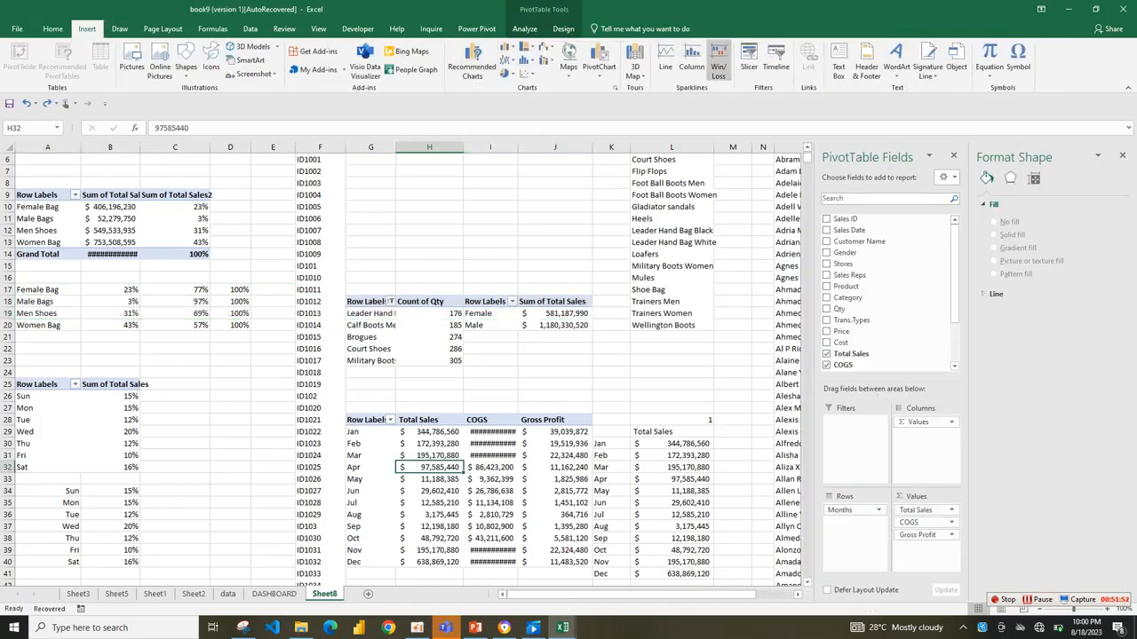
click(748, 58)
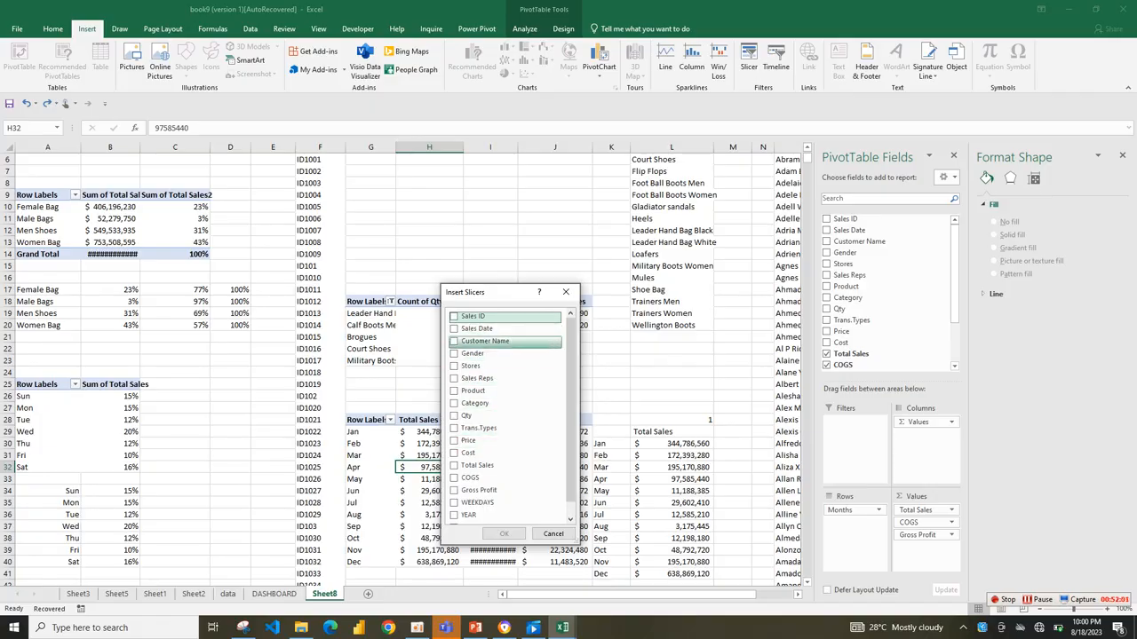
click(453, 366)
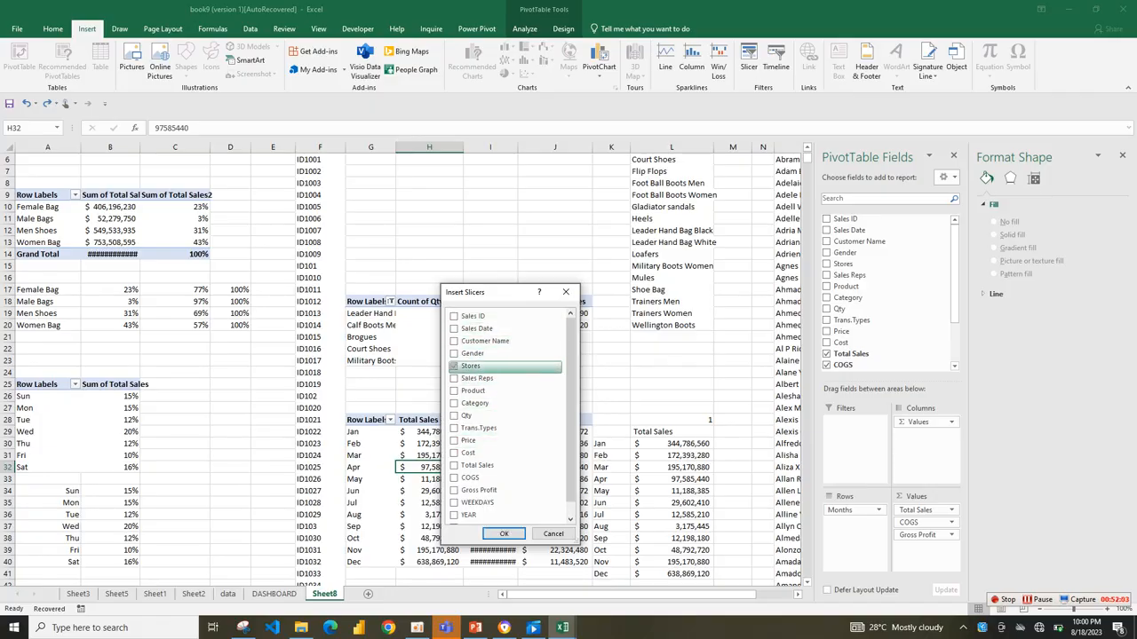
click(504, 534)
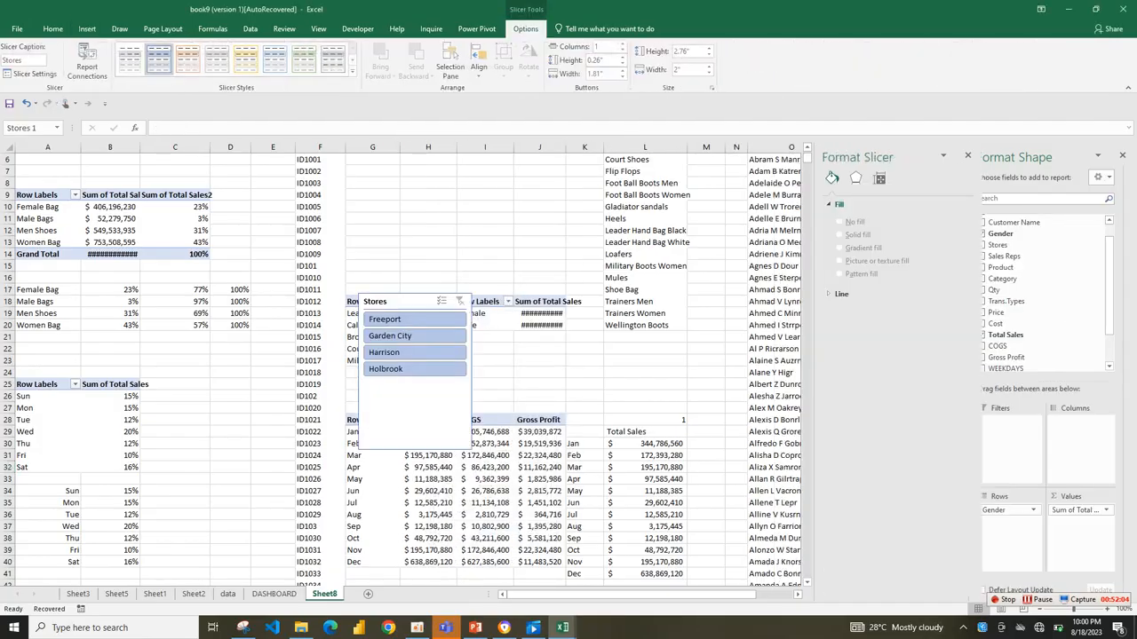
drag(404, 297, 397, 216)
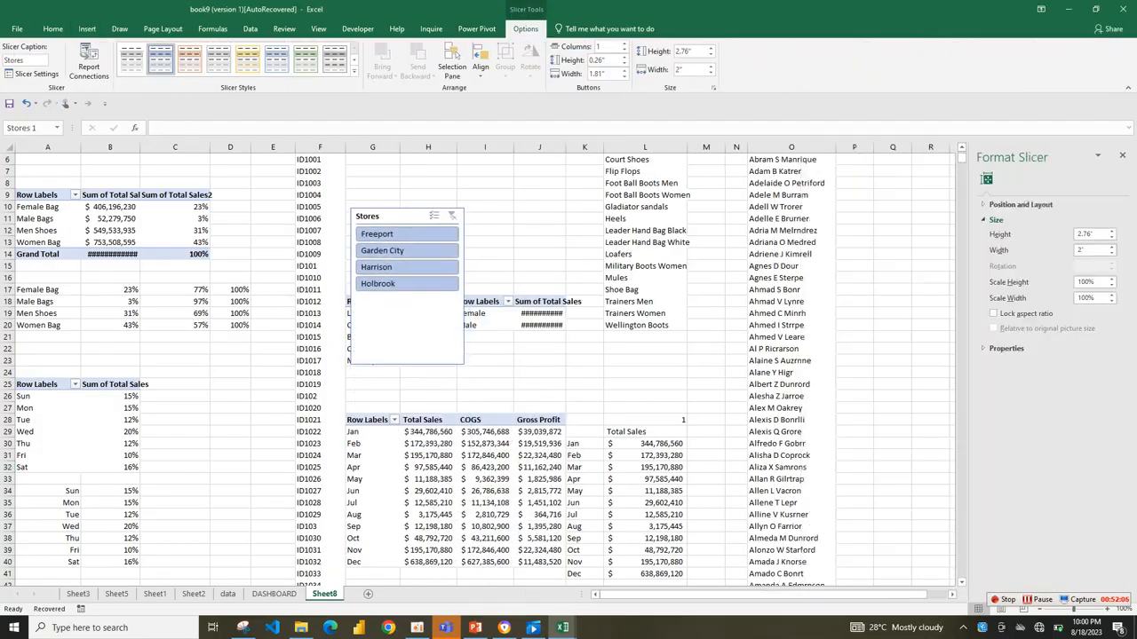
Format the Stores slicer with the light grey style and 4 columns, sized 1.25" high by 4.34" wide.
click(131, 60)
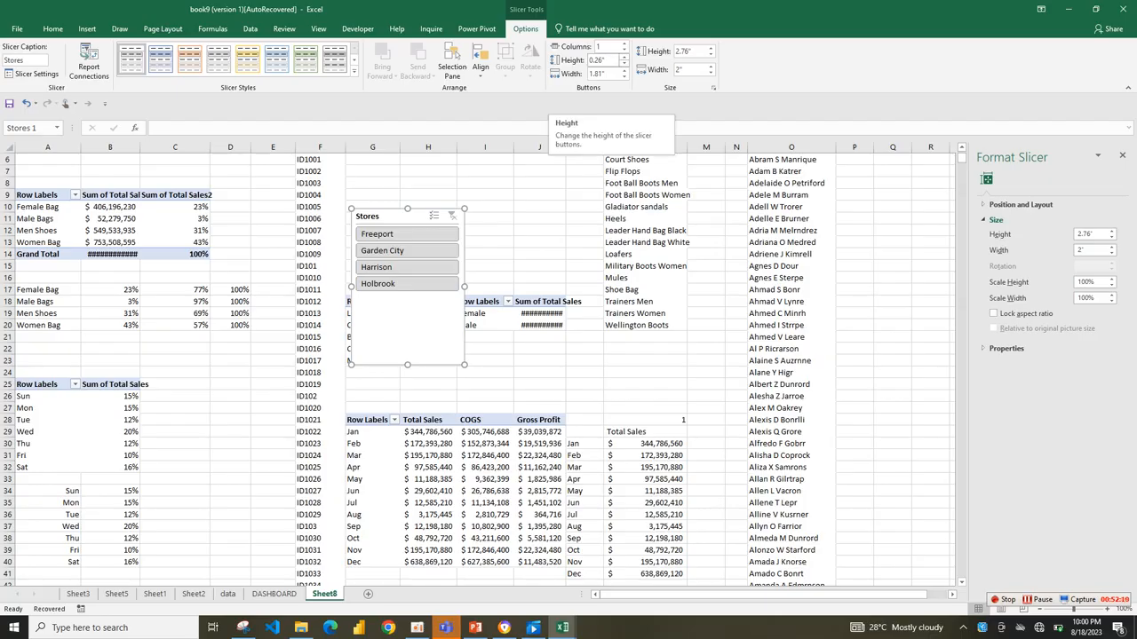
click(625, 44)
click(625, 44)
drag(464, 365, 597, 231)
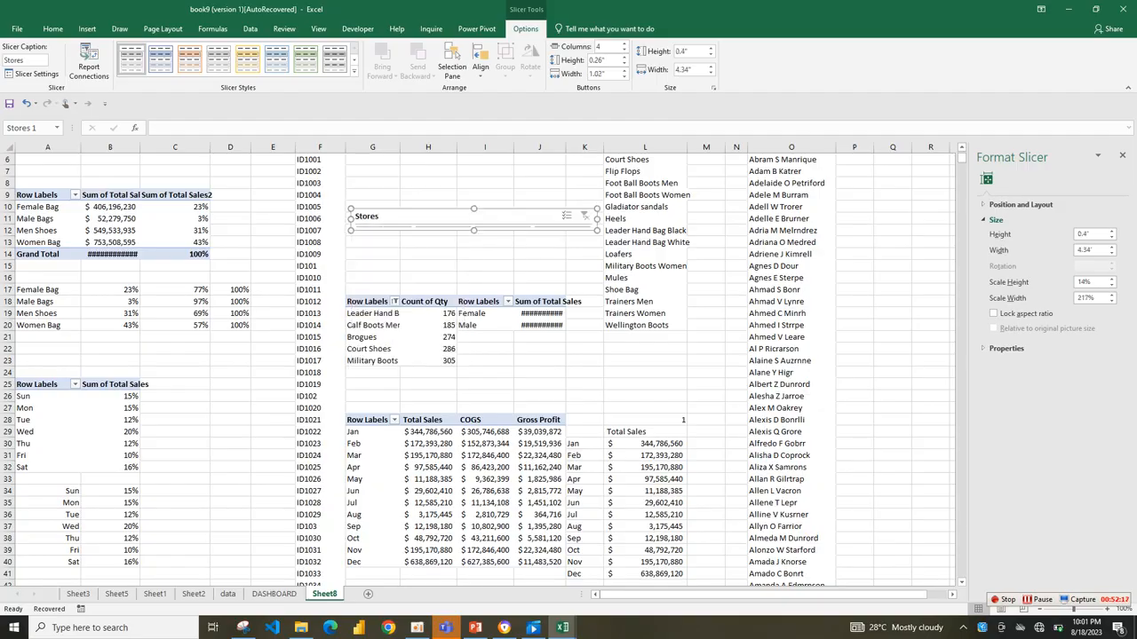
drag(473, 231, 473, 278)
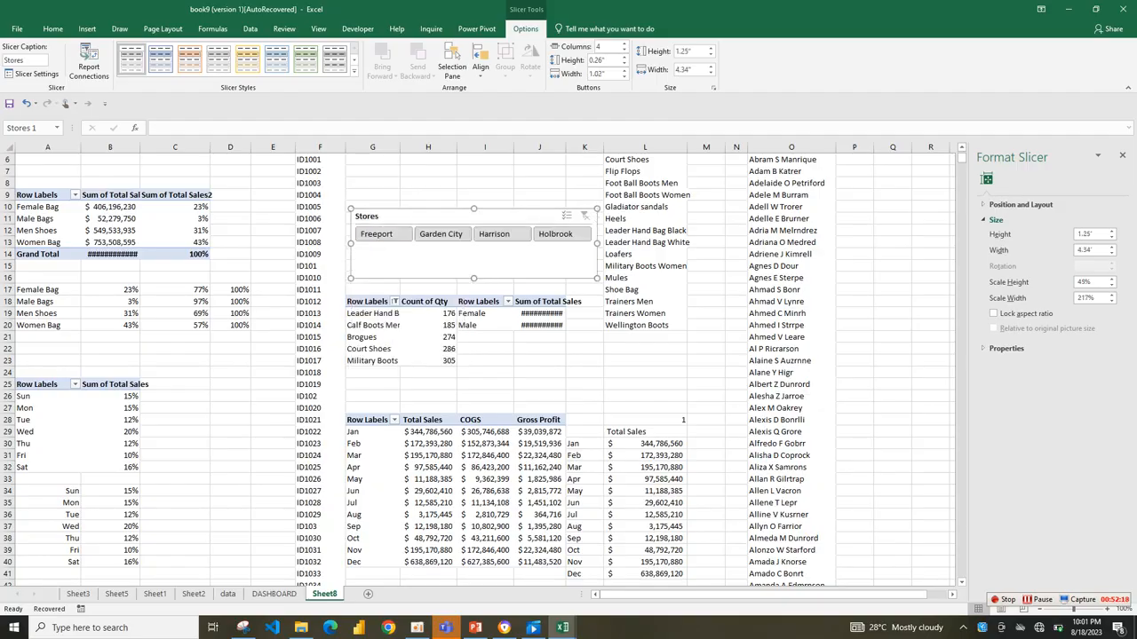
Connect the Stores slicer to all the pivot tables on Sheet8 through its report connections.
click(88, 62)
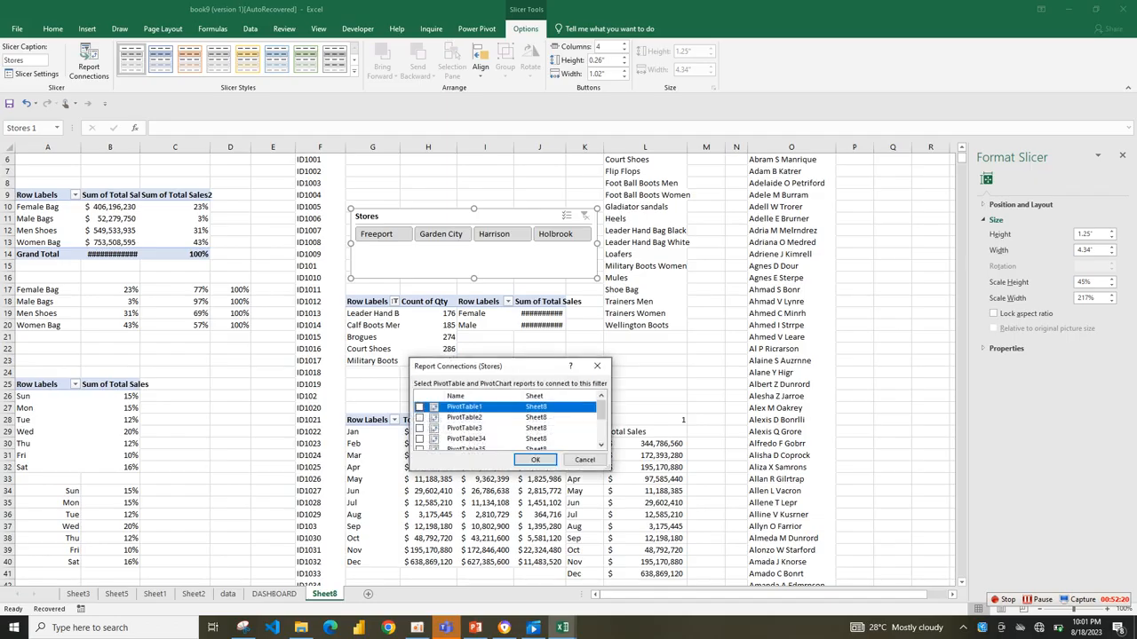
click(419, 407)
click(419, 417)
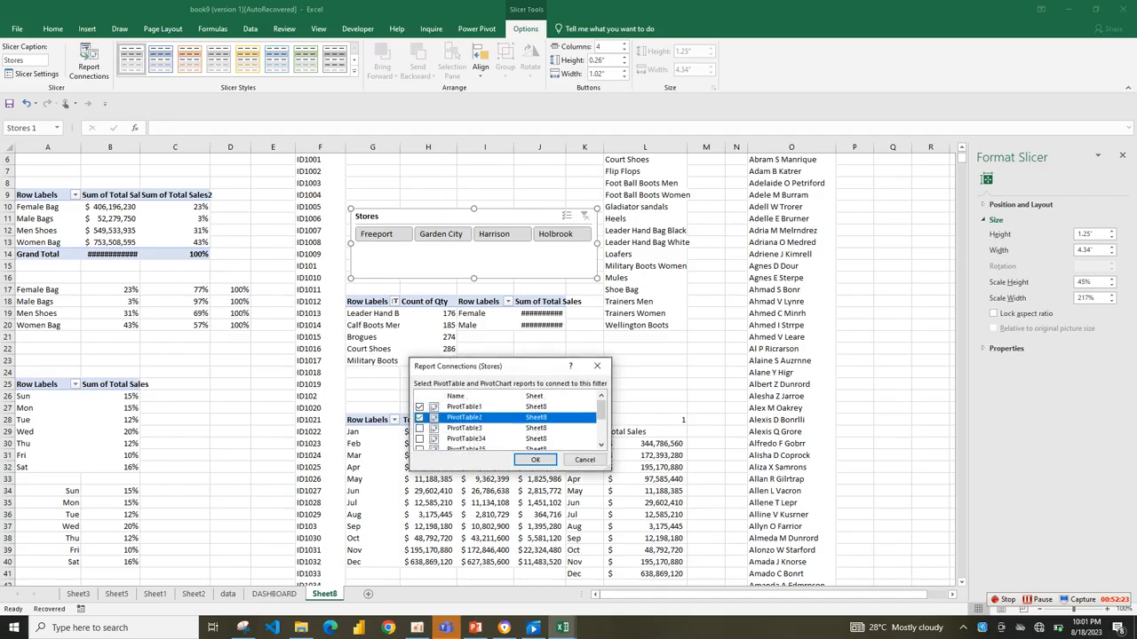
click(419, 428)
click(419, 438)
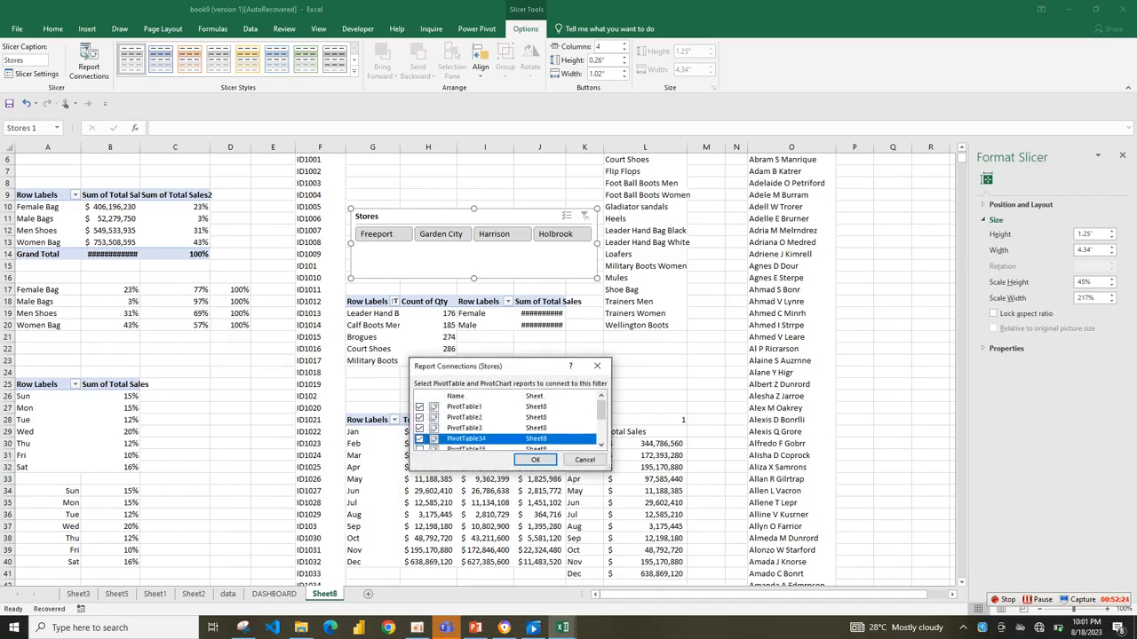
click(419, 449)
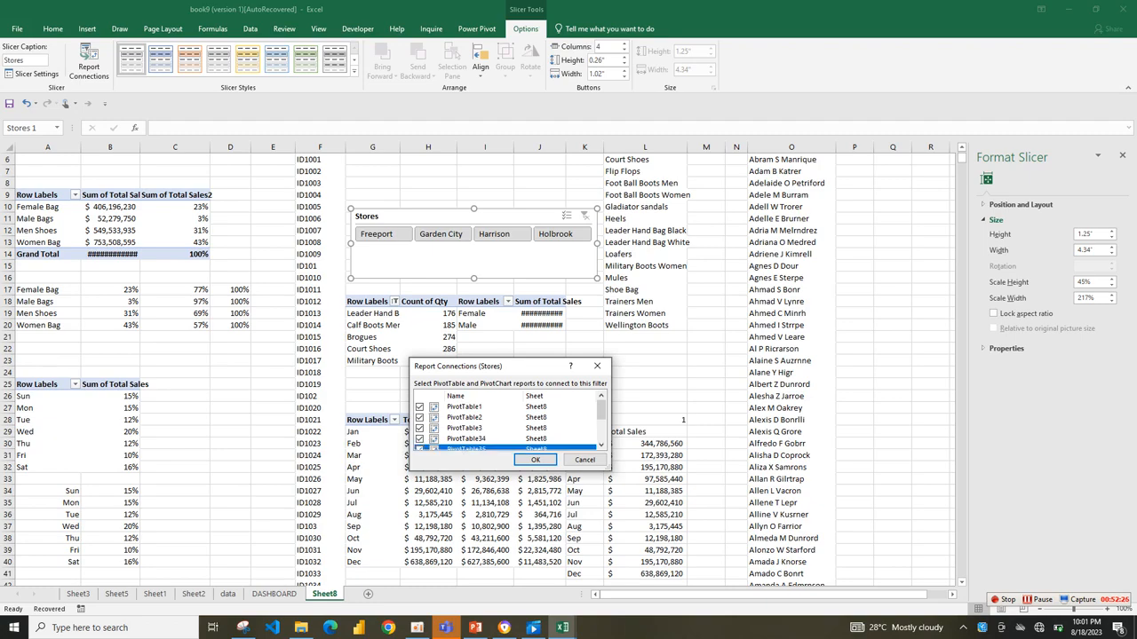
drag(601, 409, 601, 432)
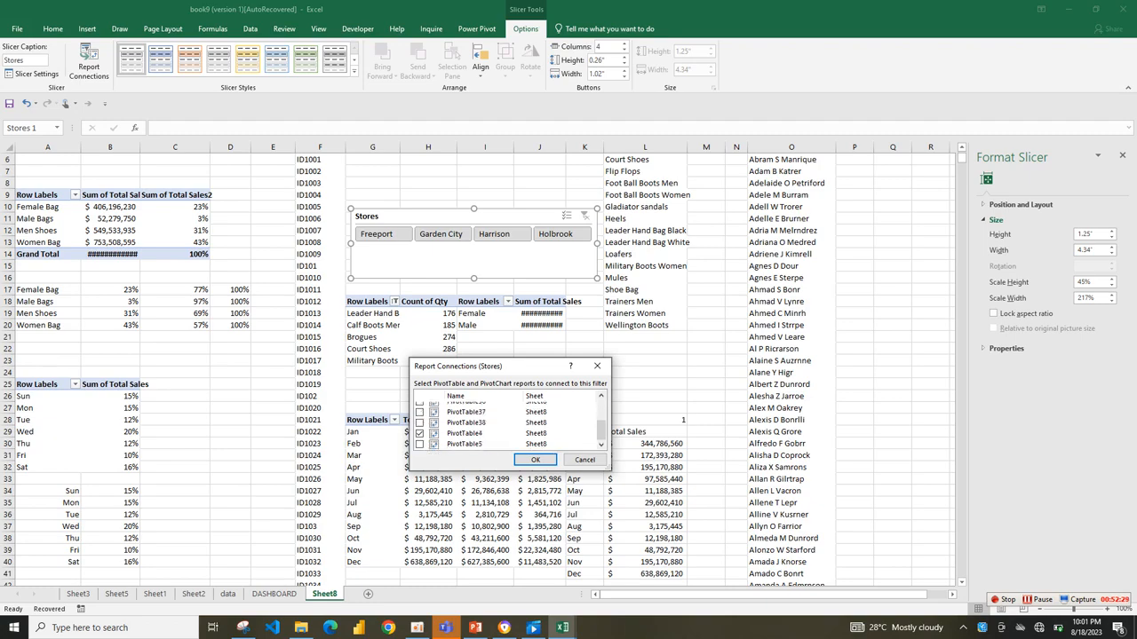
click(419, 412)
click(419, 423)
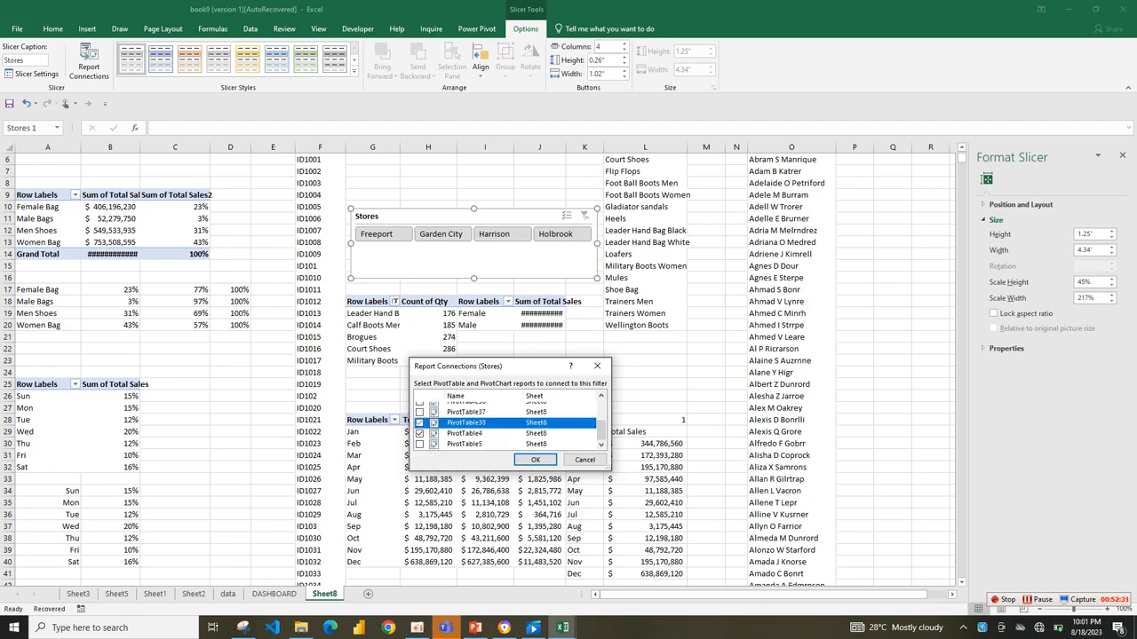
click(419, 412)
click(419, 444)
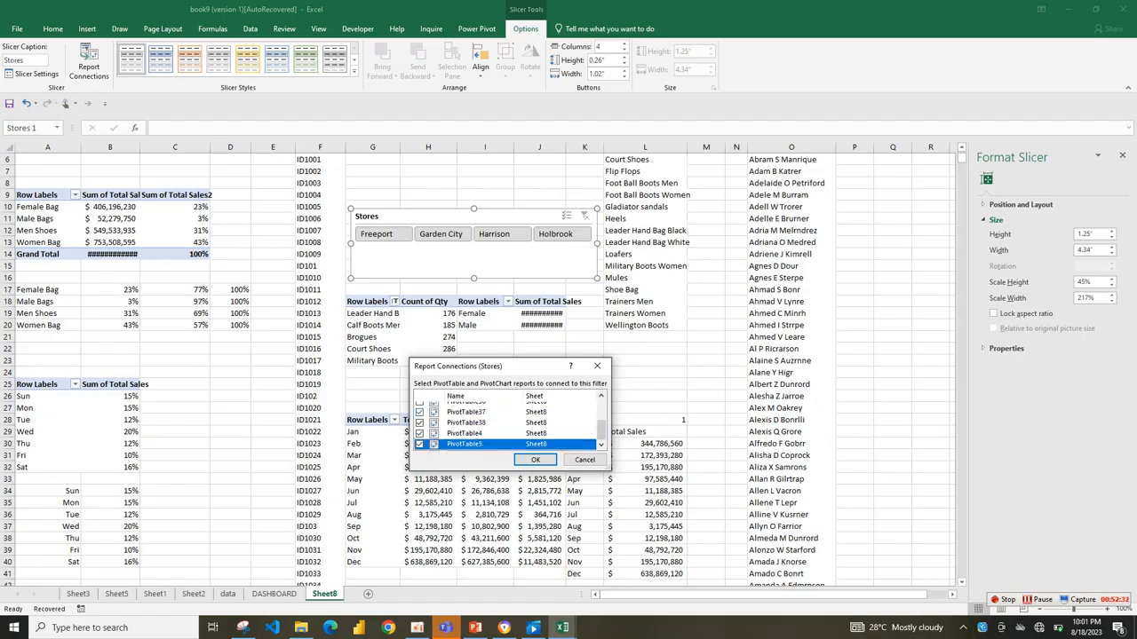
click(419, 404)
scroll(507, 424, up, 1)
click(535, 459)
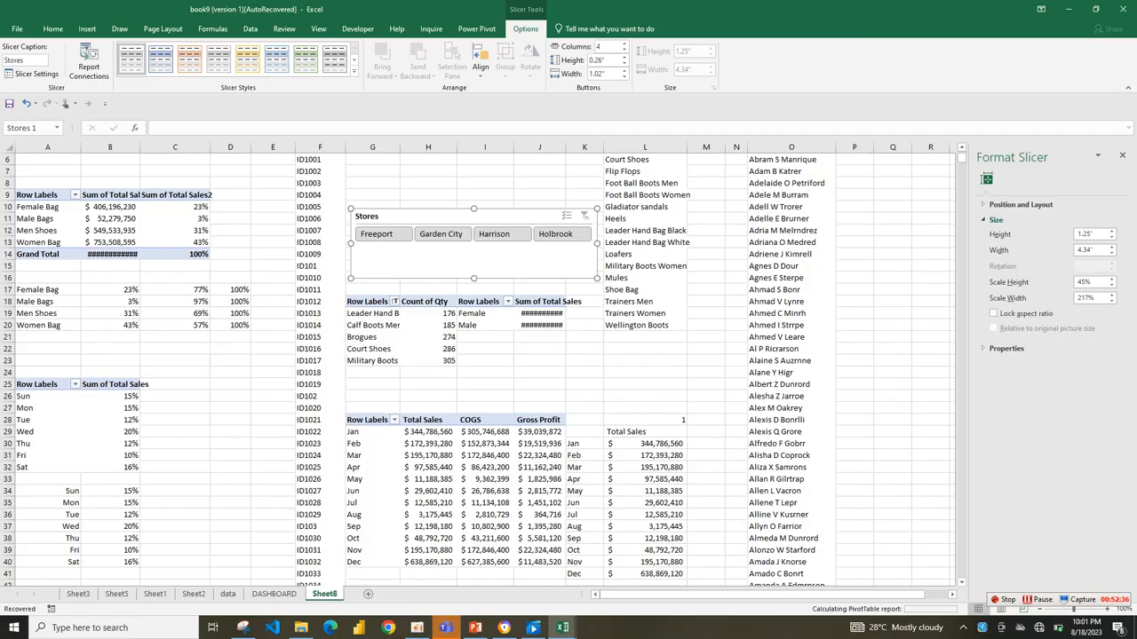
Hide the Stores slicer's header and reduce the slicer's height to 0.47" so it fits its single row of stores.
drag(497, 279, 498, 252)
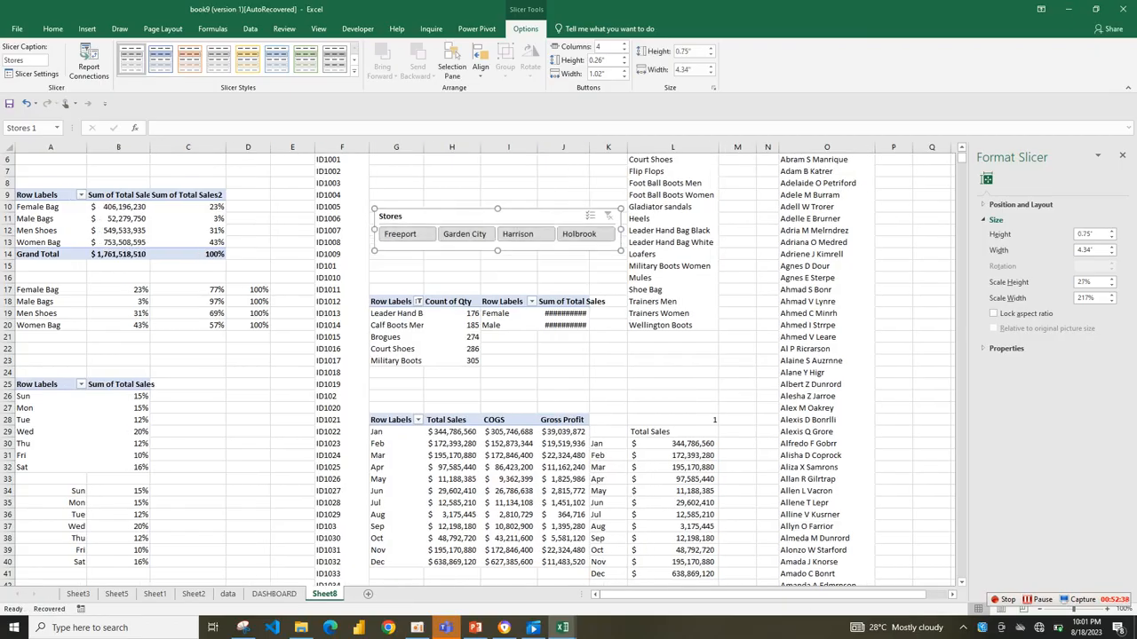
click(34, 74)
click(376, 399)
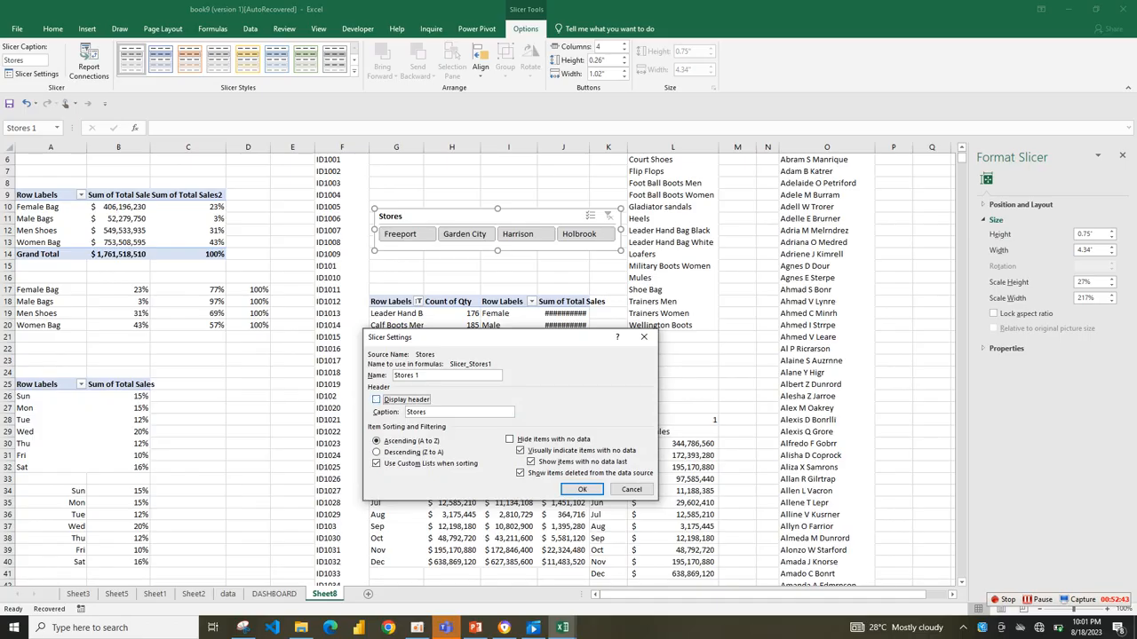
click(582, 489)
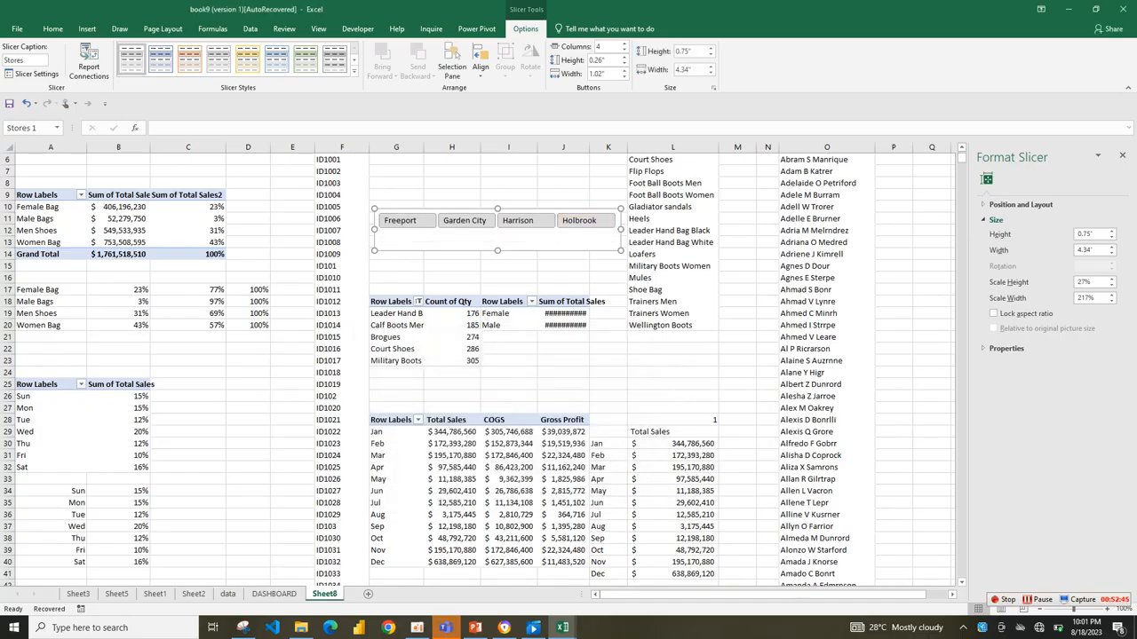
drag(498, 250, 497, 235)
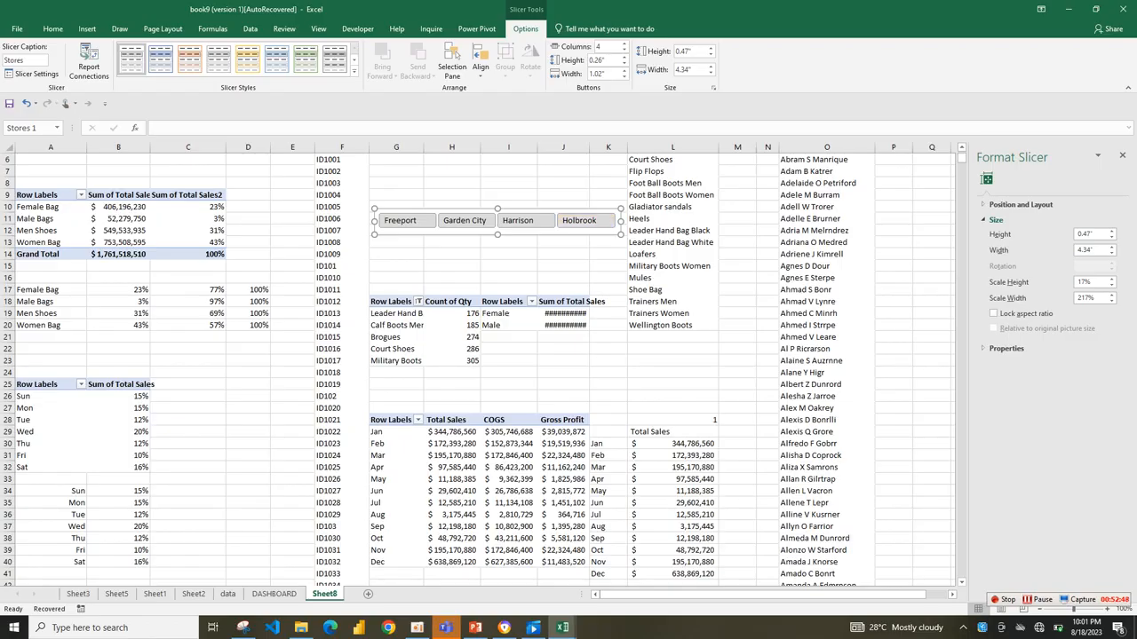
Paste the Stores slicer onto the DASHBOARD sheet between the title banner and the category cards, stretched to 11.09" wide.
click(451, 467)
click(274, 594)
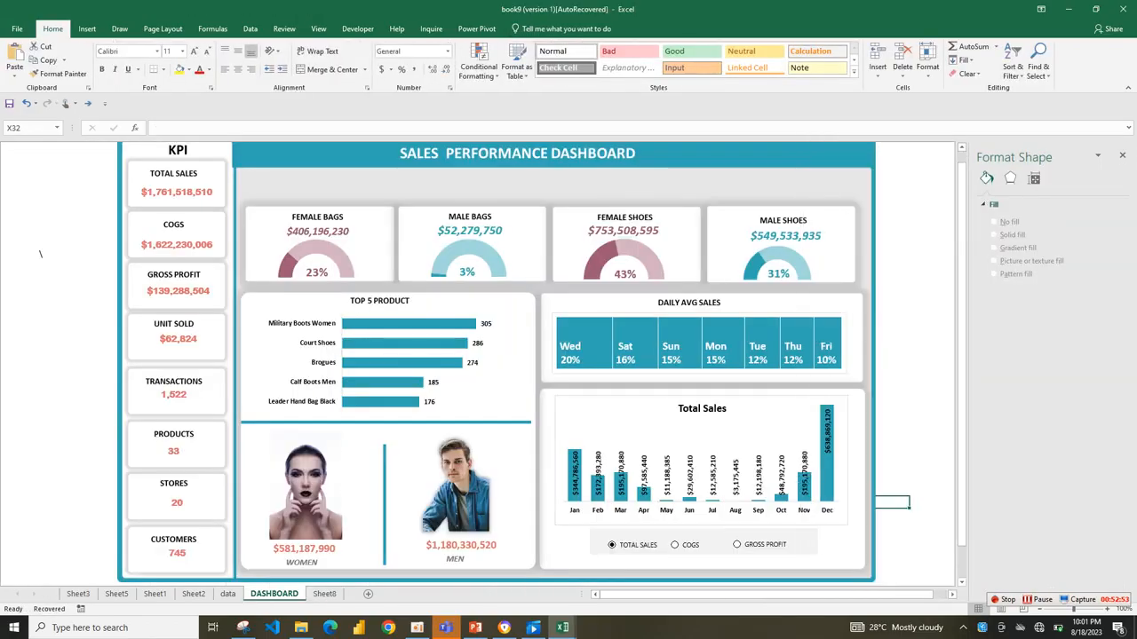
right_click(355, 192)
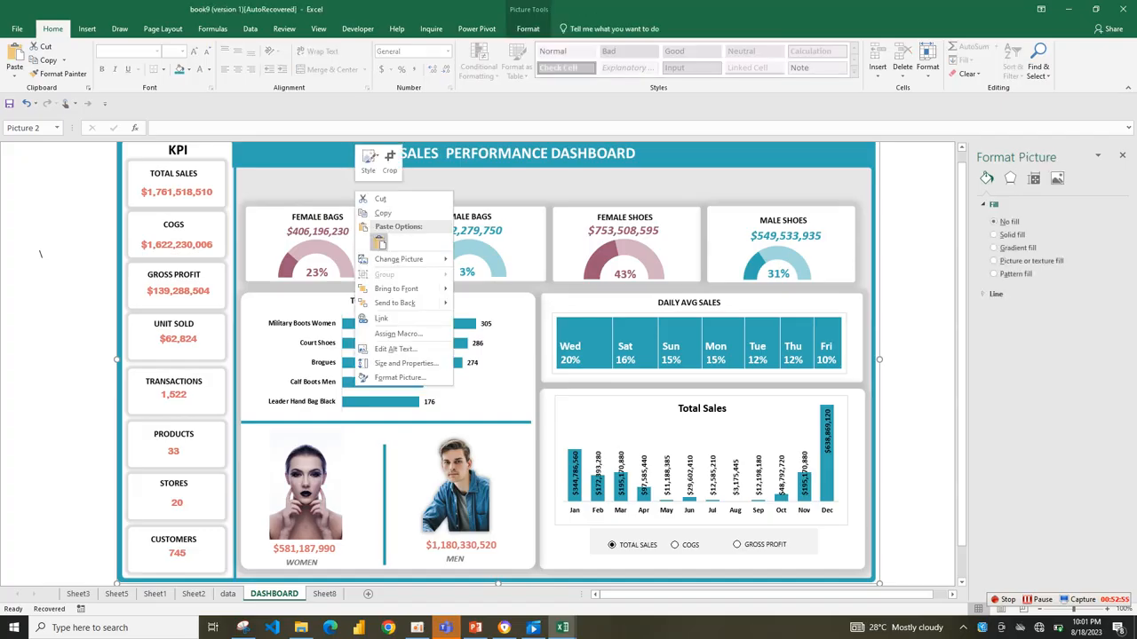
click(380, 243)
drag(311, 159, 437, 194)
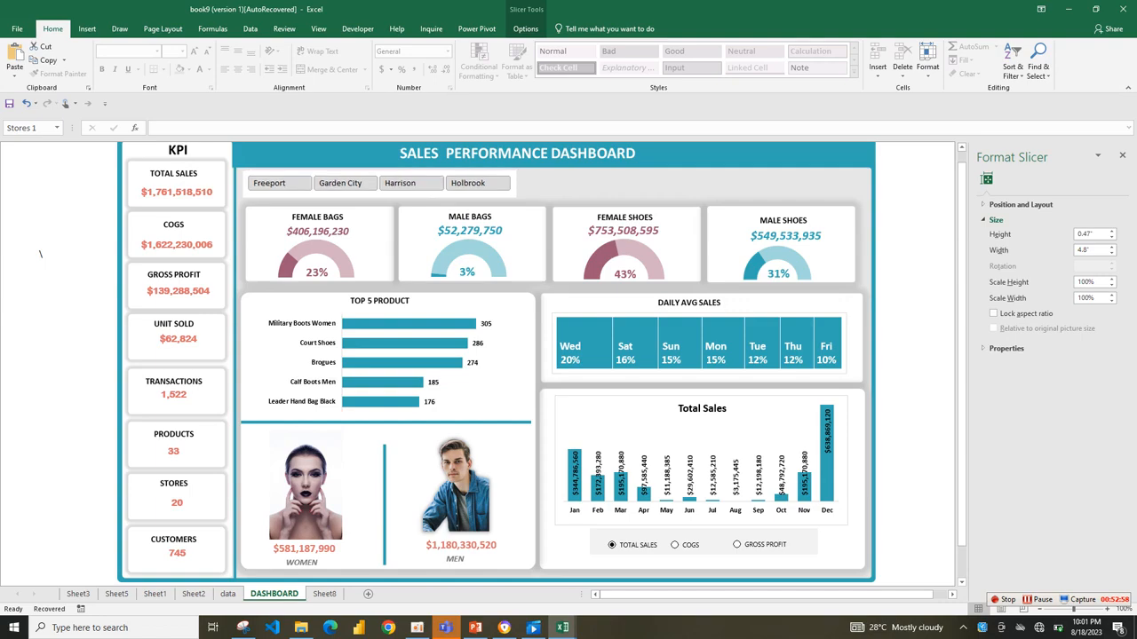
drag(516, 183, 874, 183)
click(869, 210)
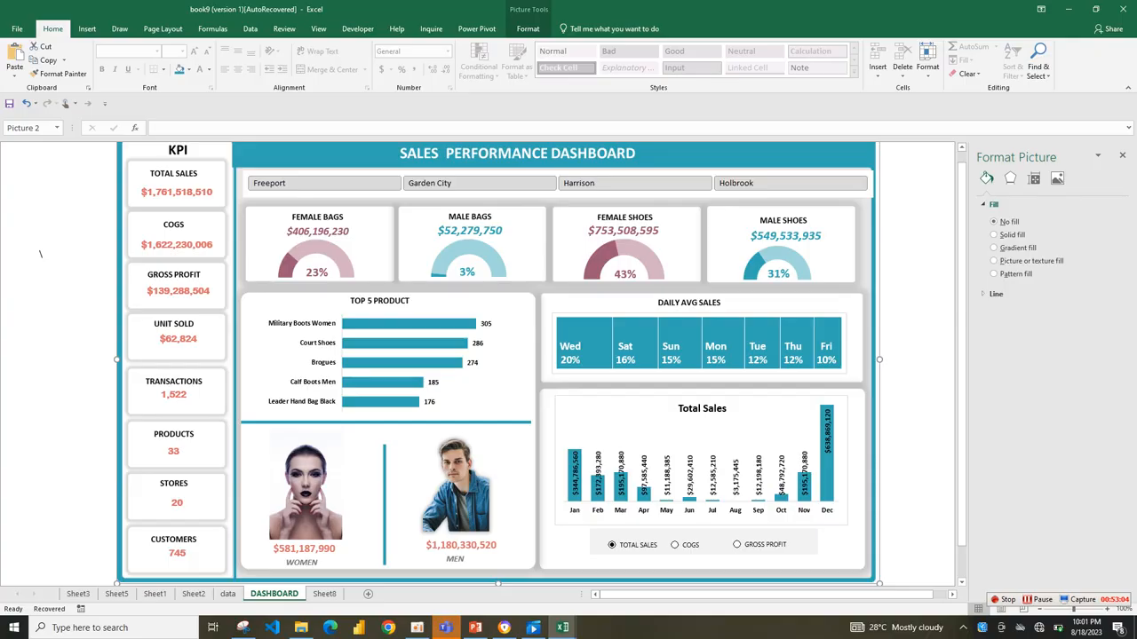
drag(870, 195, 868, 200)
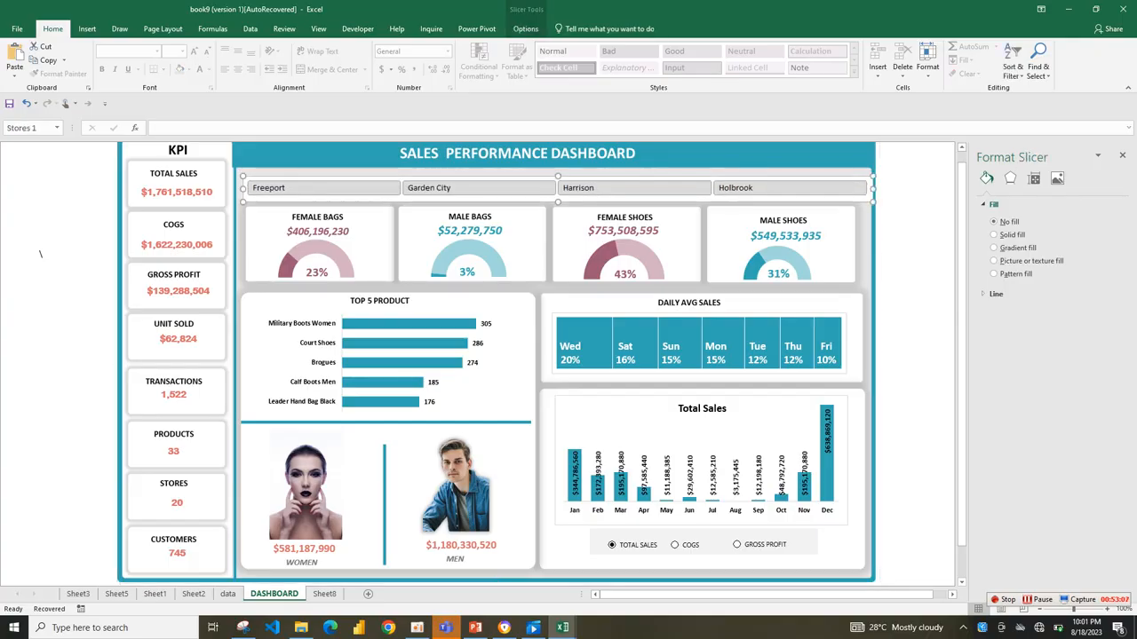
Test the Stores slicer by filtering the dashboard by Freeport, Garden City, Harrison and Holbrook in turn.
click(479, 188)
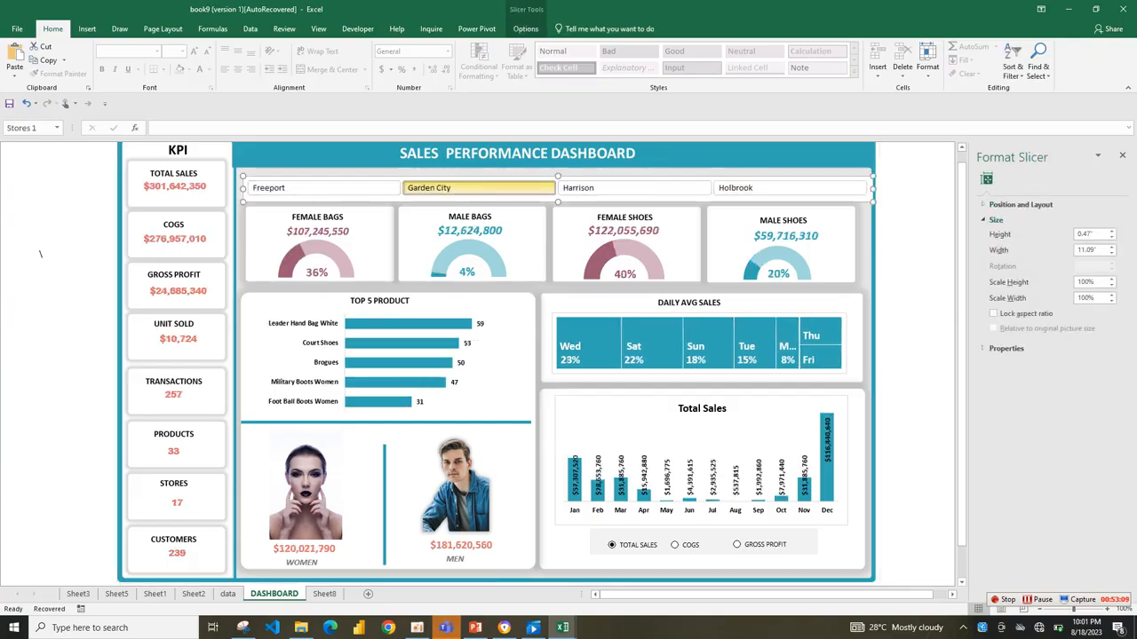
click(634, 188)
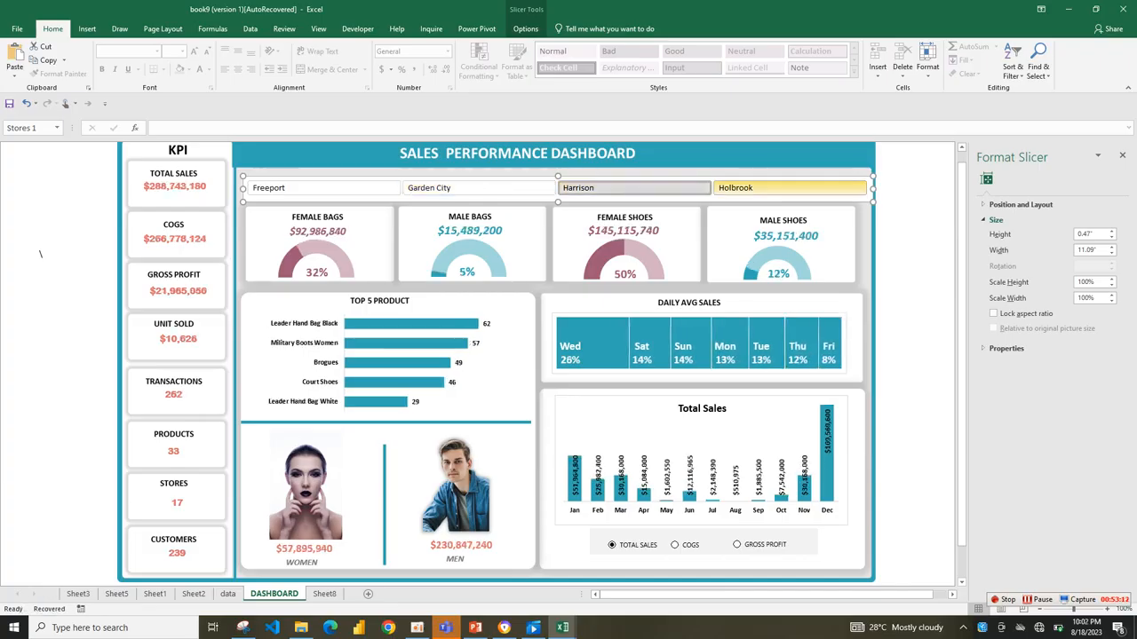
click(790, 188)
click(324, 188)
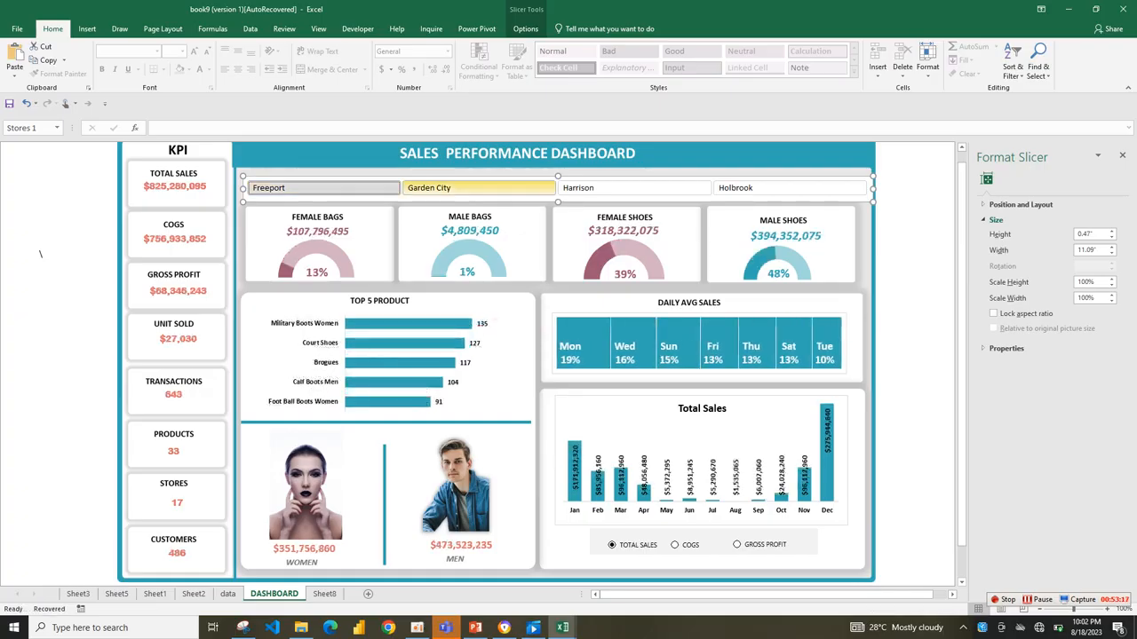
click(477, 188)
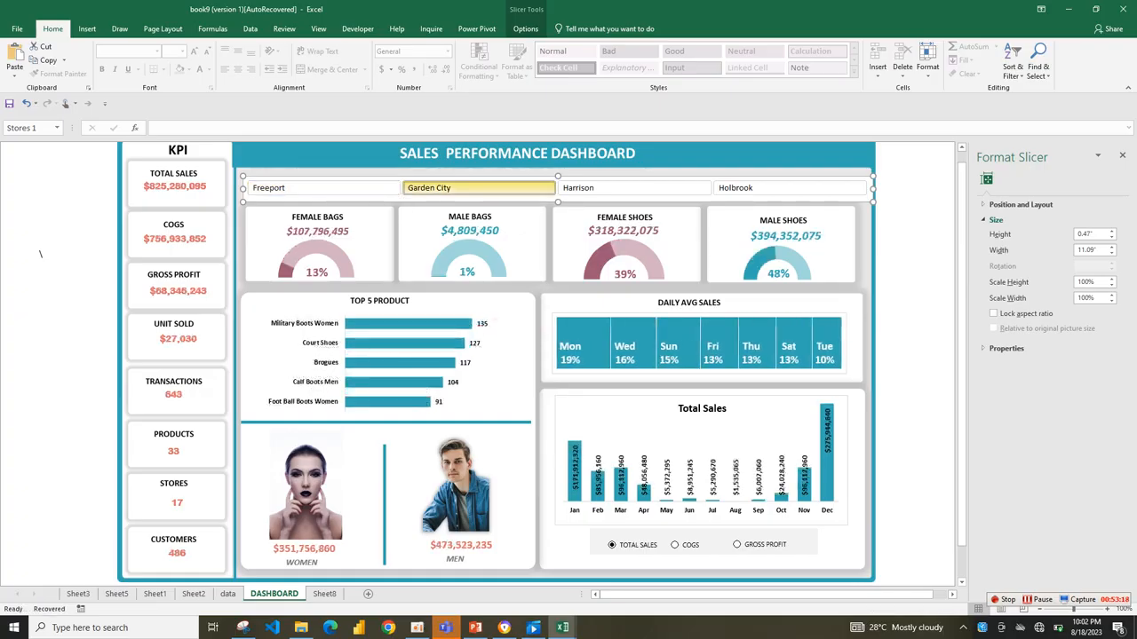
click(634, 188)
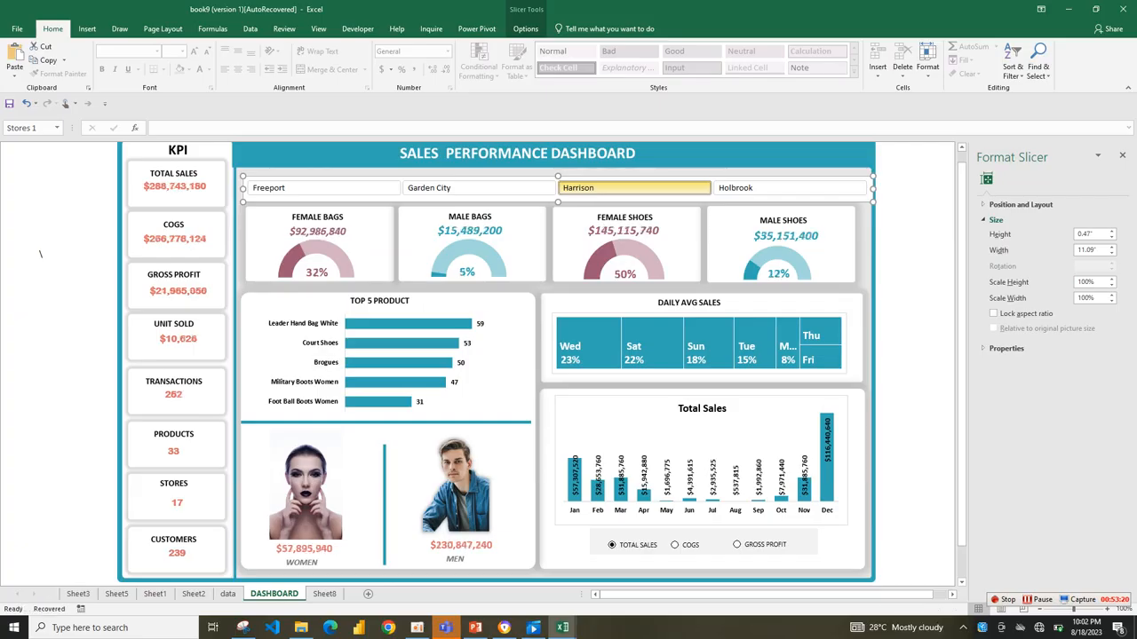
click(790, 188)
click(634, 189)
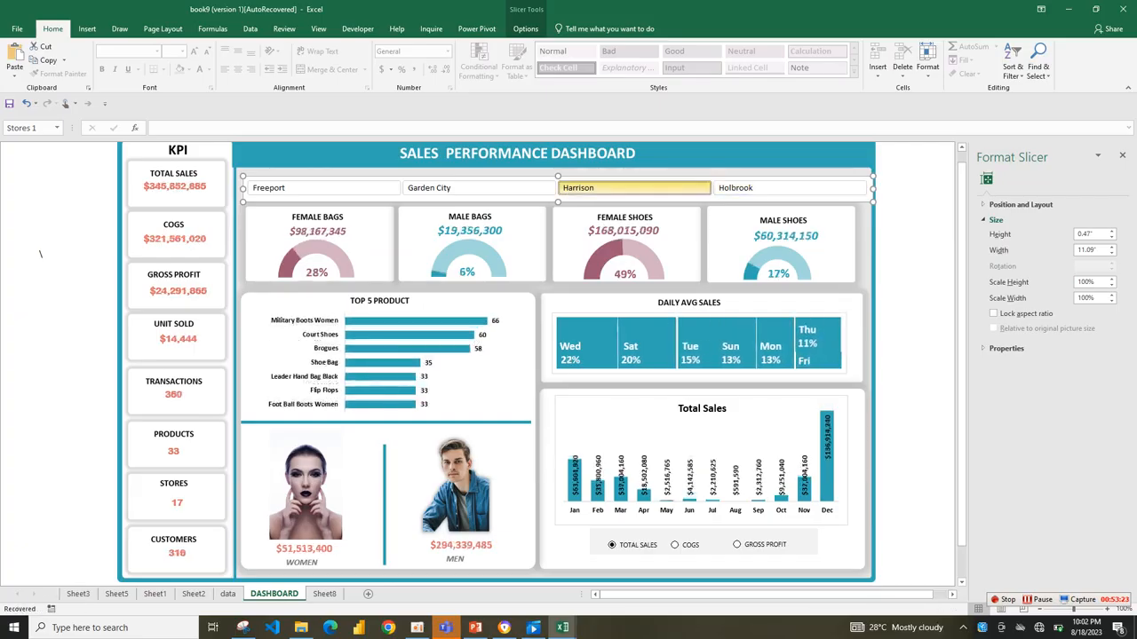
click(478, 188)
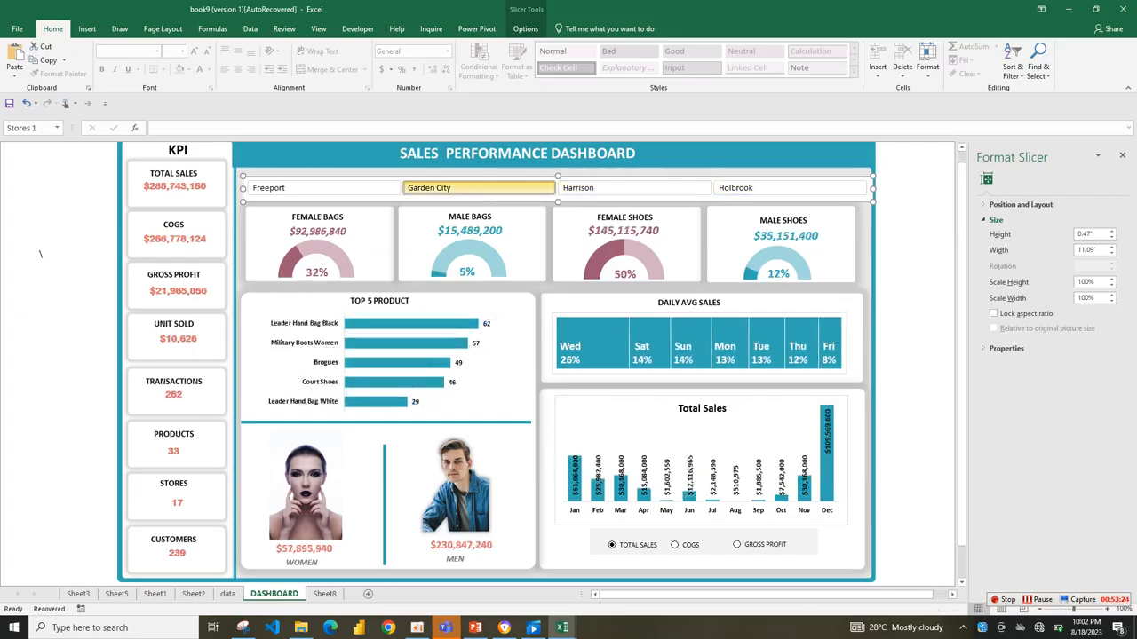
click(324, 188)
click(478, 188)
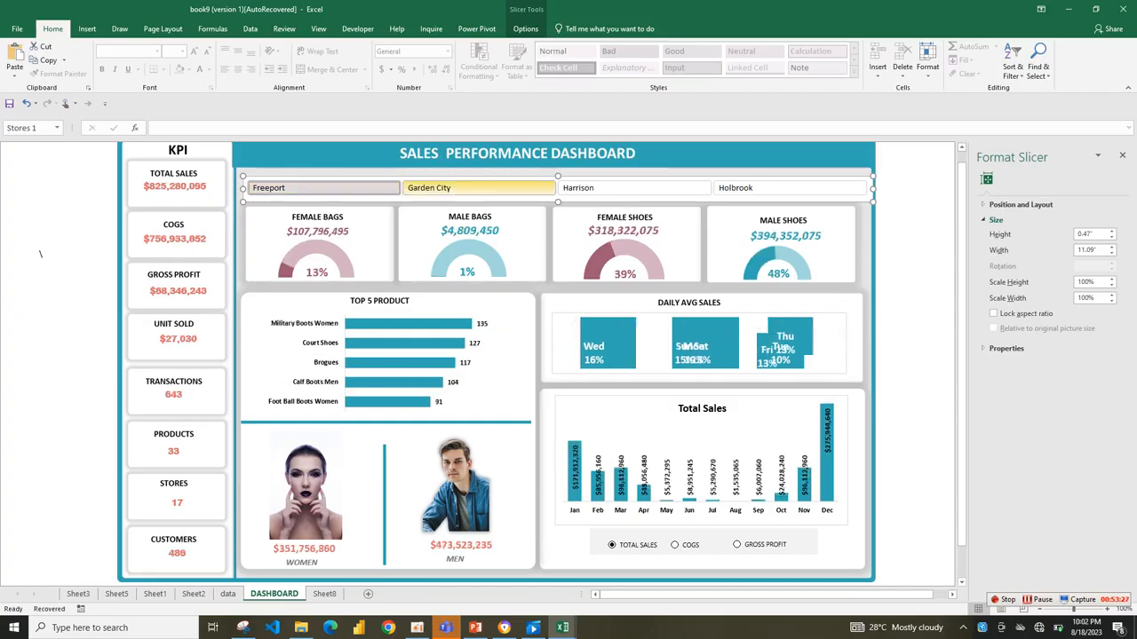
click(324, 188)
click(634, 188)
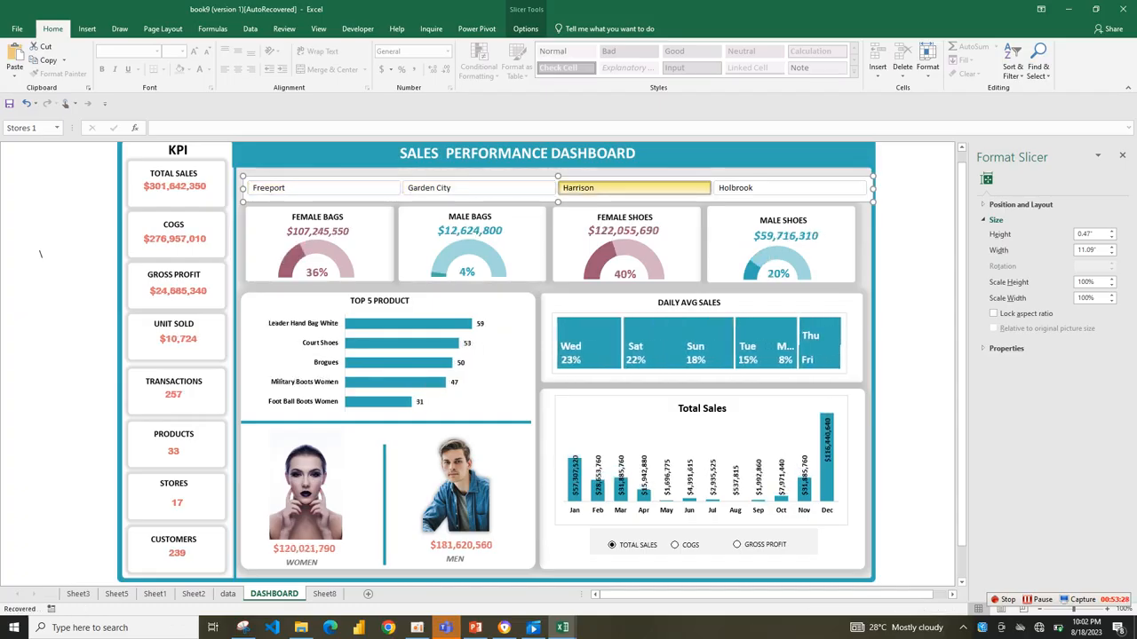
click(789, 188)
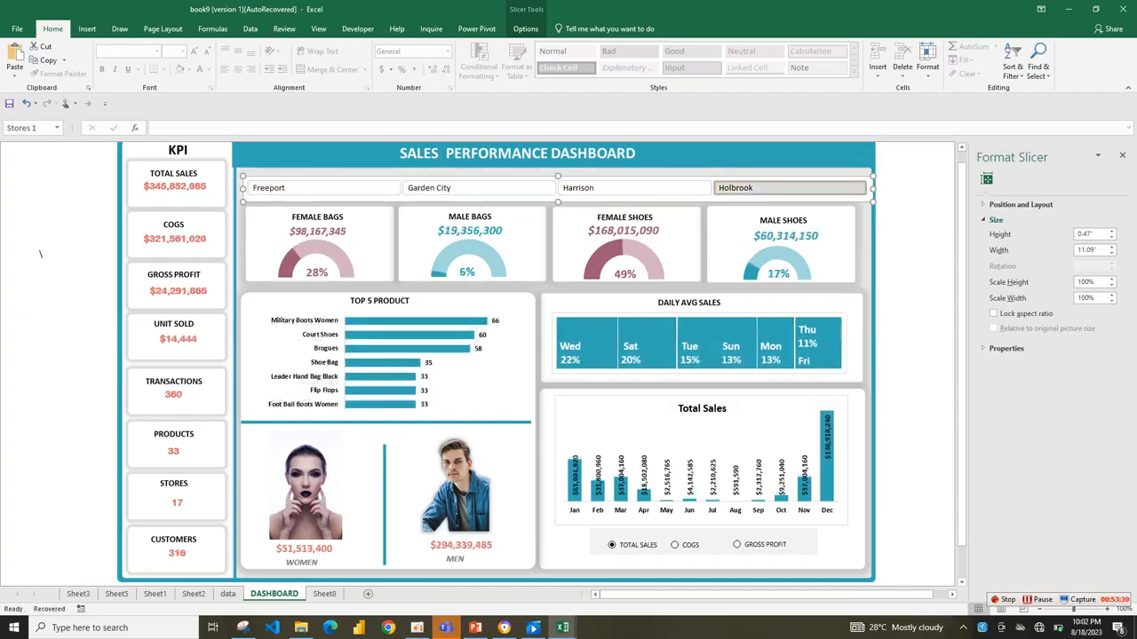
click(634, 188)
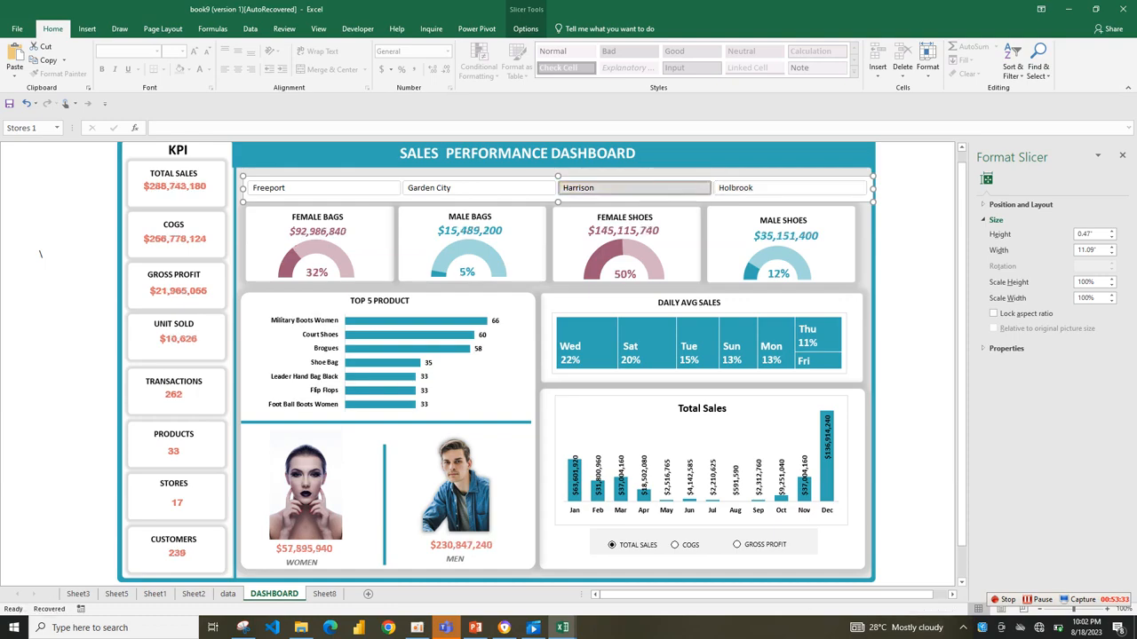
click(478, 188)
click(324, 189)
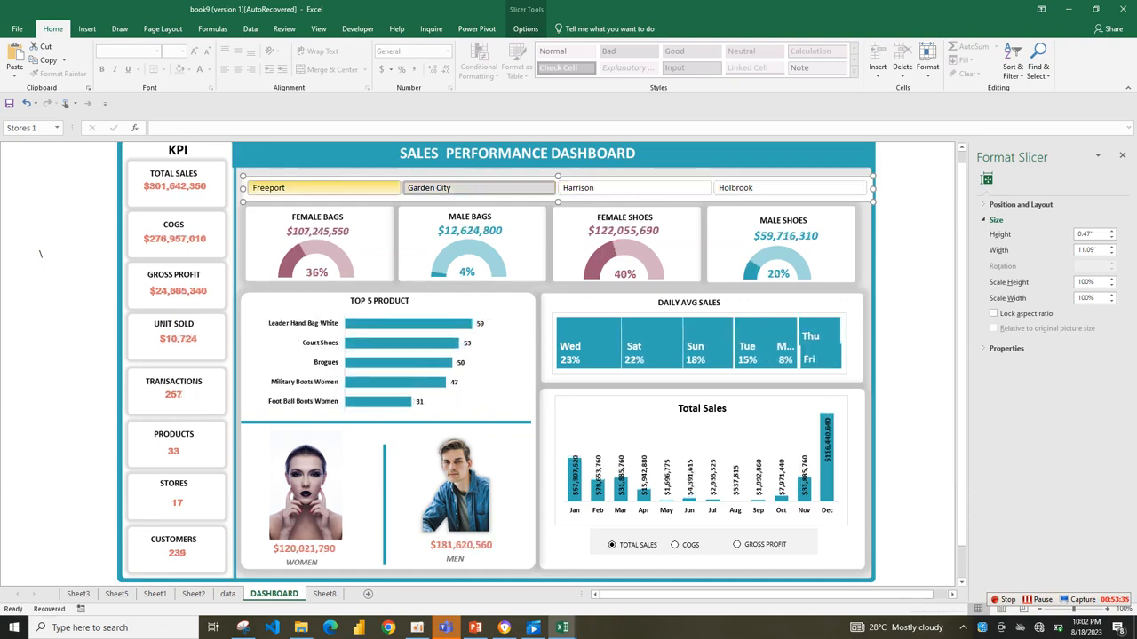
click(478, 188)
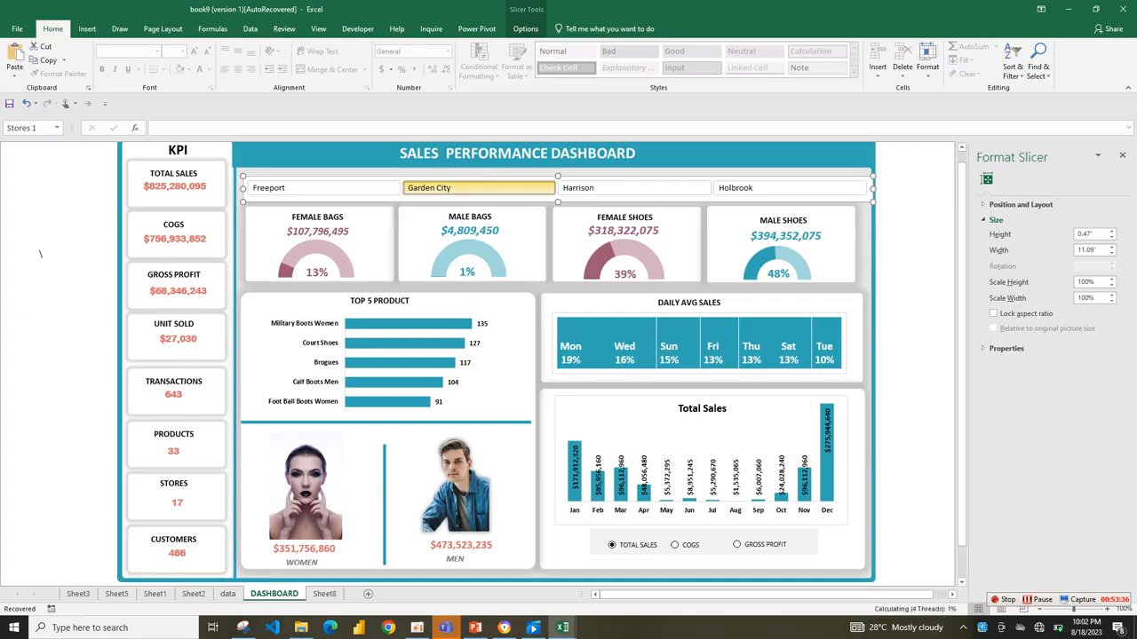
Filter the dashboard to the Harrison store and deselect the slicer.
click(634, 188)
click(634, 188)
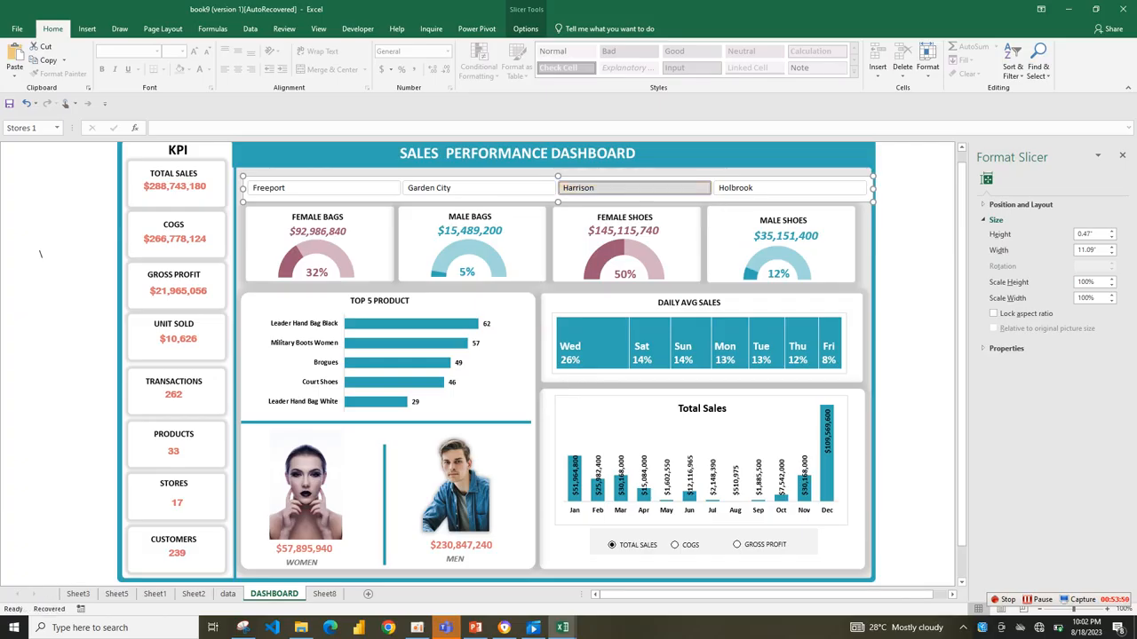
click(928, 254)
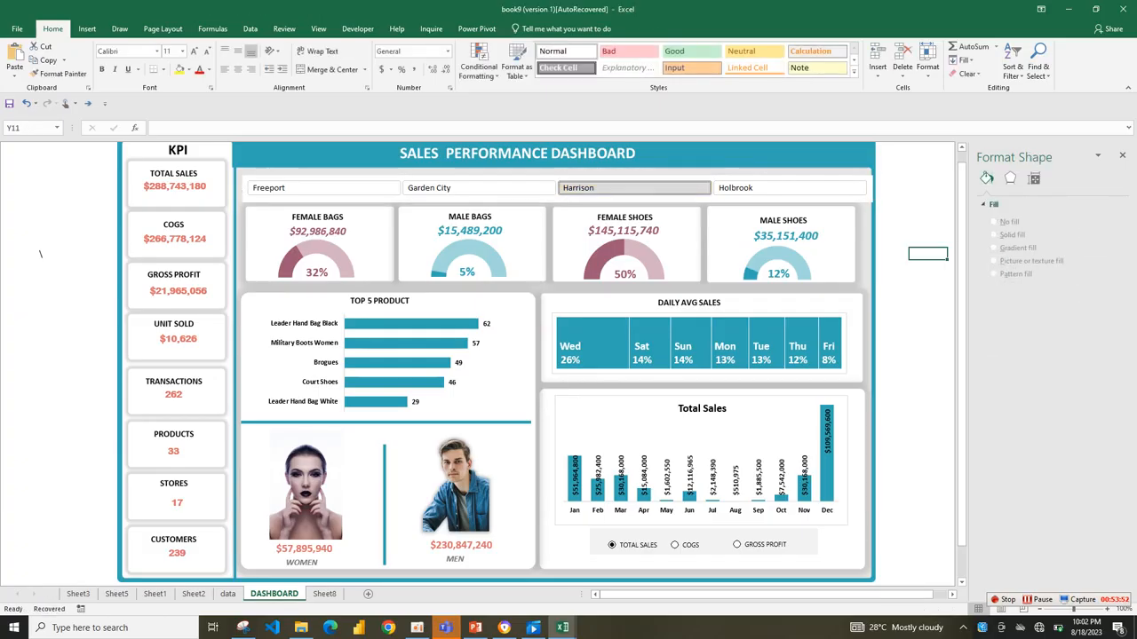
Check which years and months the Sales Date filter on the data sheet lists, leaving the filter unchanged.
click(228, 594)
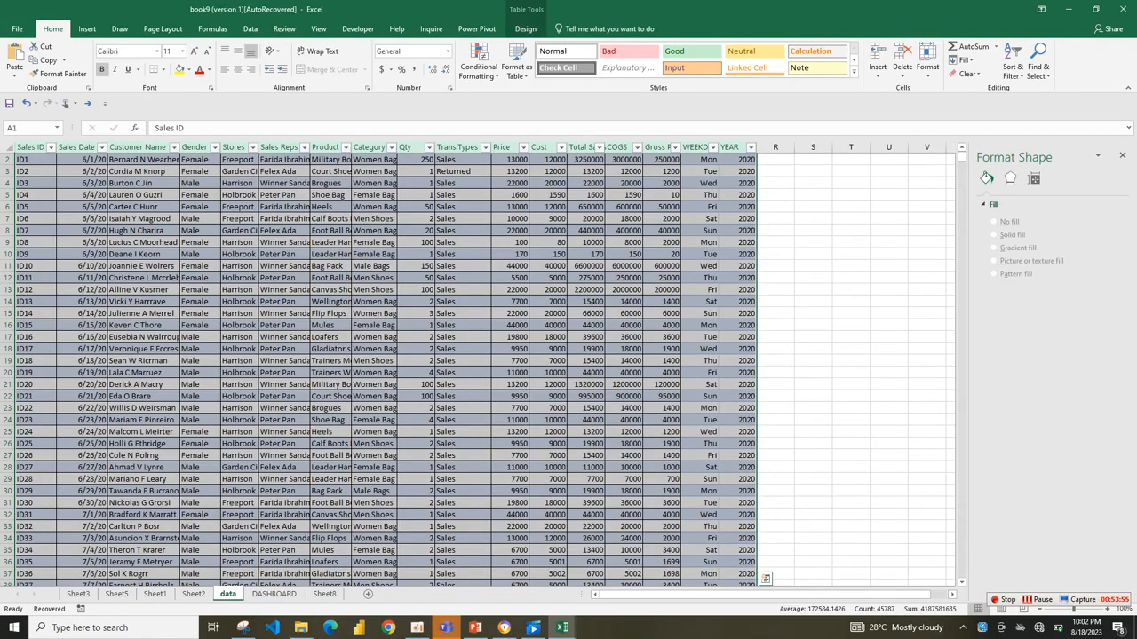
click(101, 147)
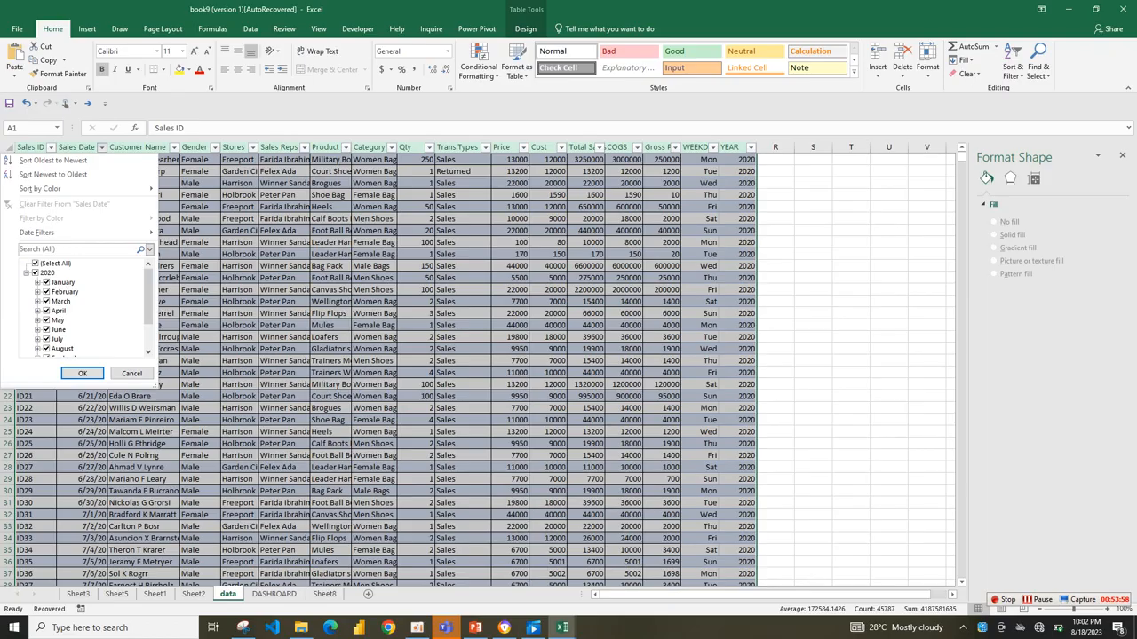
scroll(85, 307, down, 2)
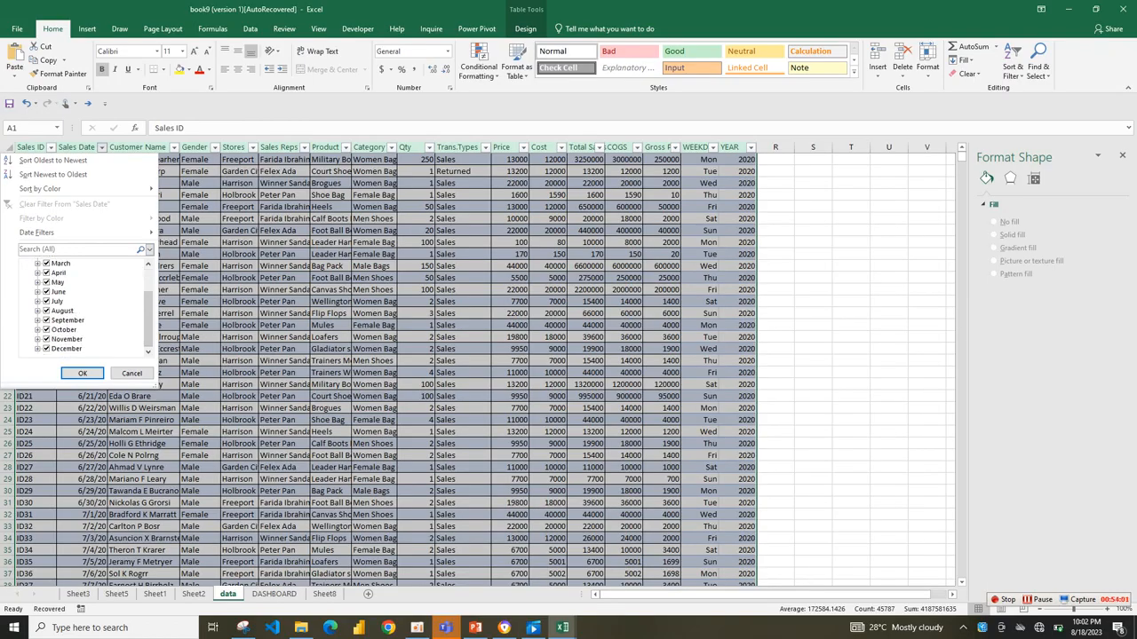
key(Escape)
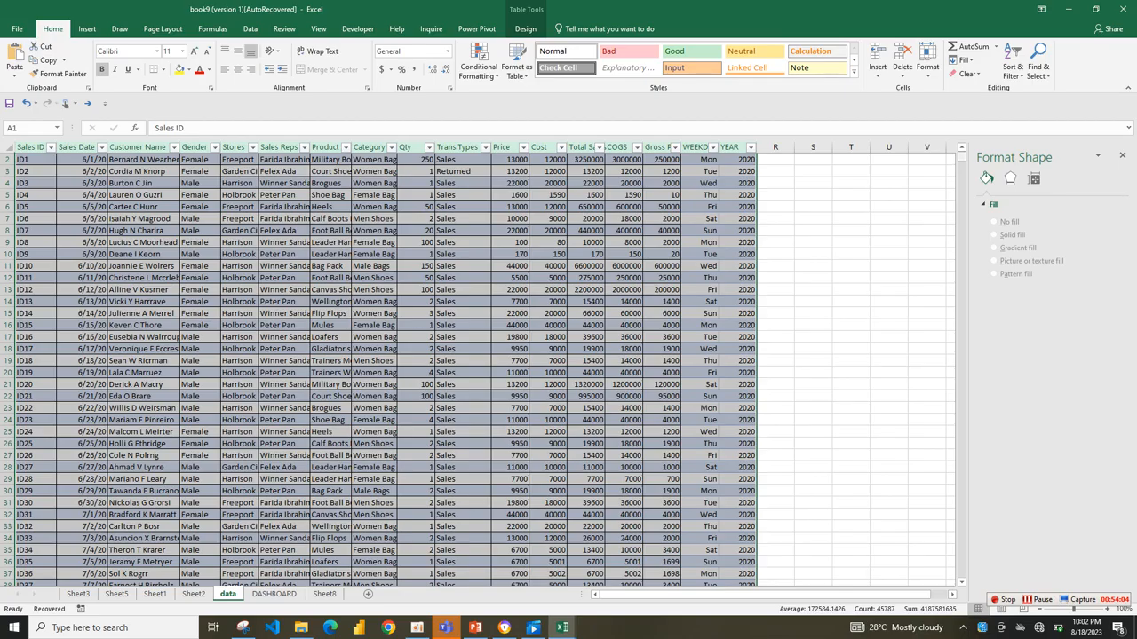
Examine the Cost, Total Sales and COGS columns, the Gross Profit formula and the last rows of the data table.
mouse_move(961, 158)
mouse_down()
mouse_move(962, 229)
mouse_move(962, 156)
mouse_up()
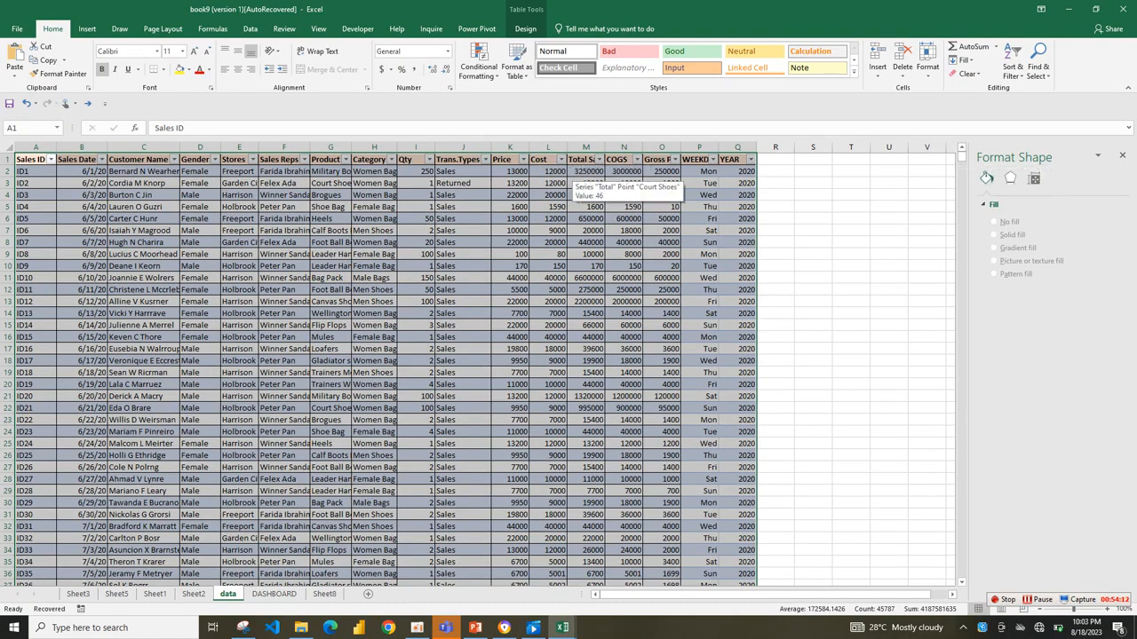
drag(545, 160, 621, 172)
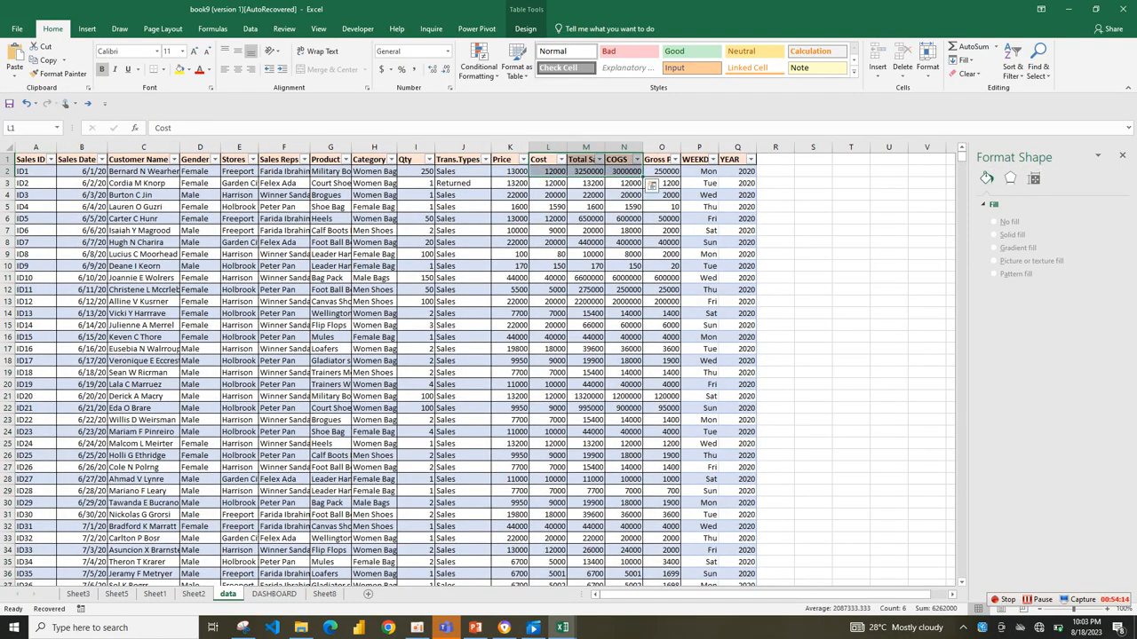
click(662, 219)
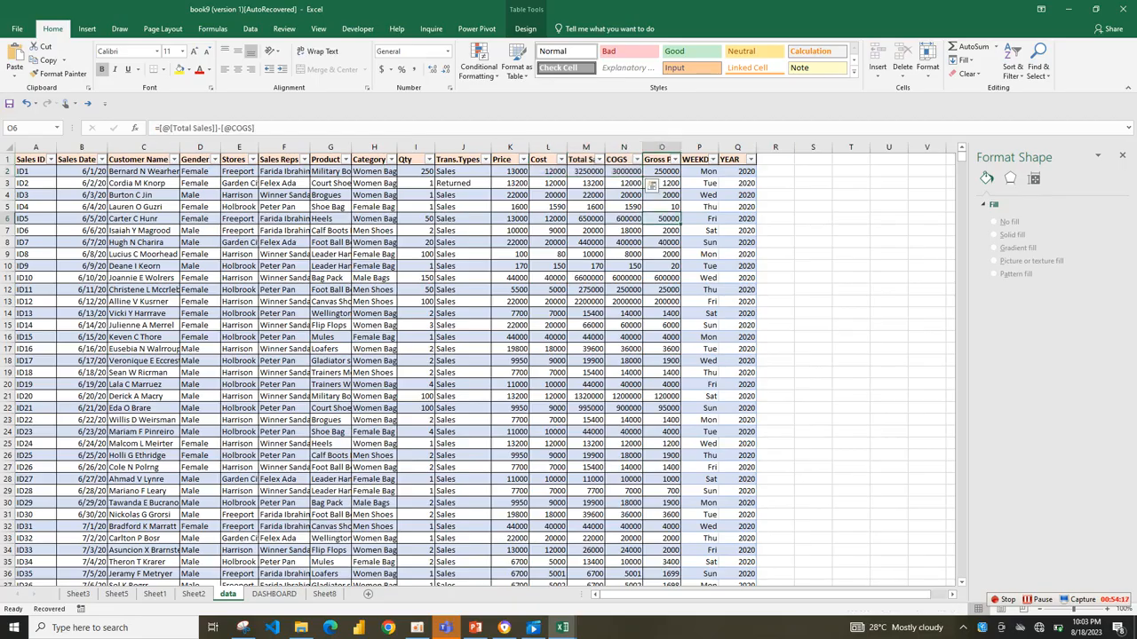
drag(962, 157, 961, 576)
scroll(962, 581, down, 3)
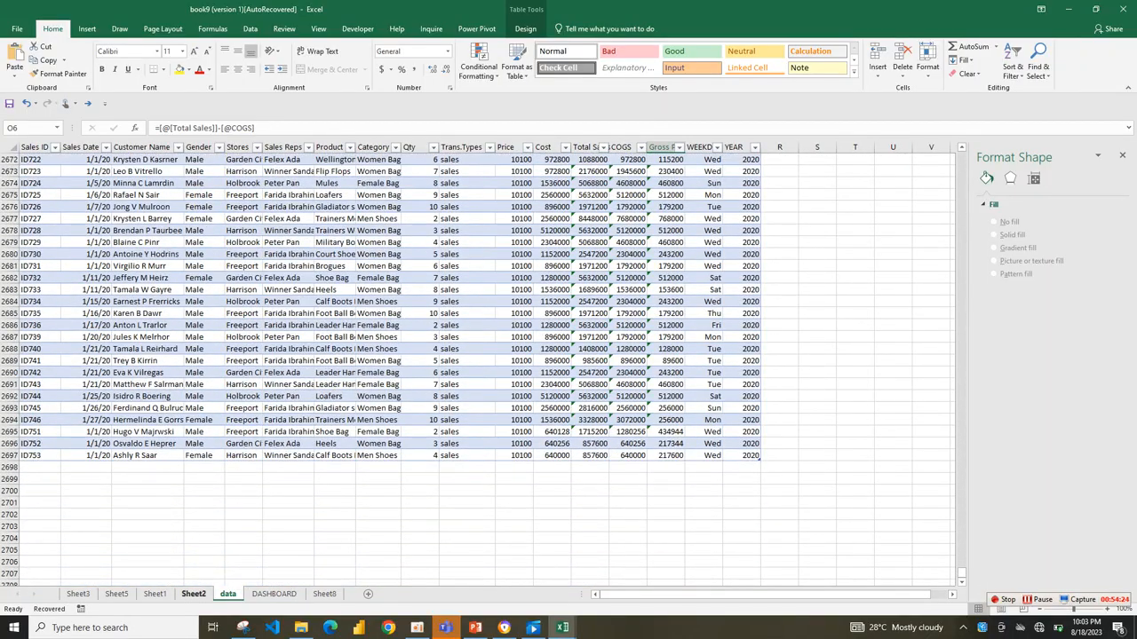
Examine the additional sales records on Sheet2 and compare them with the data, DASHBOARD and Sheet8 sheets.
click(193, 593)
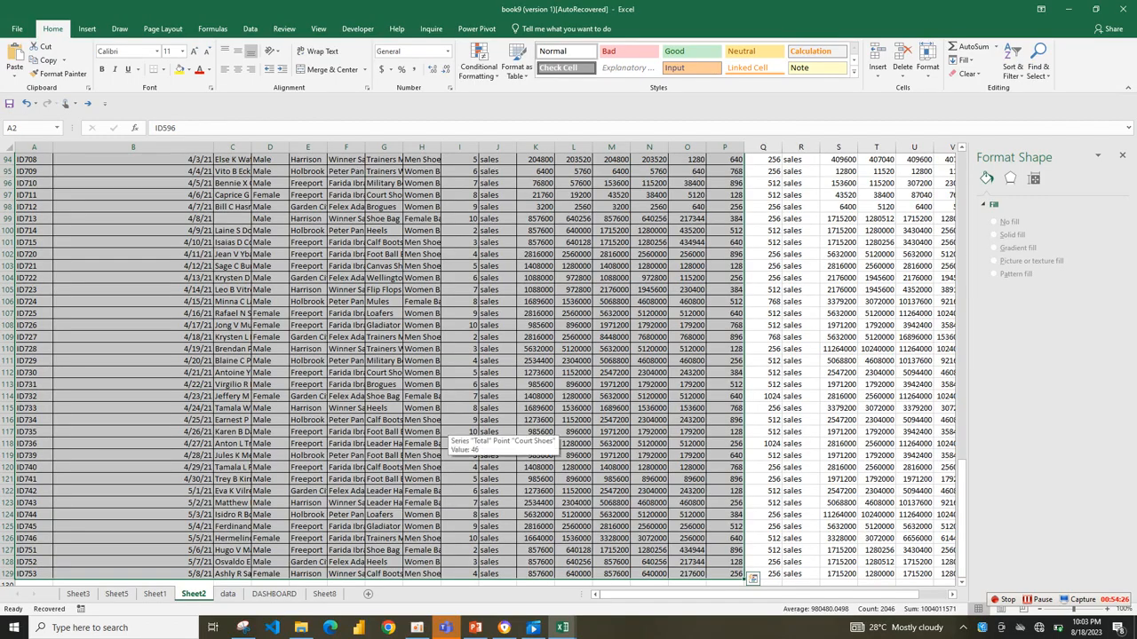
drag(961, 513, 962, 191)
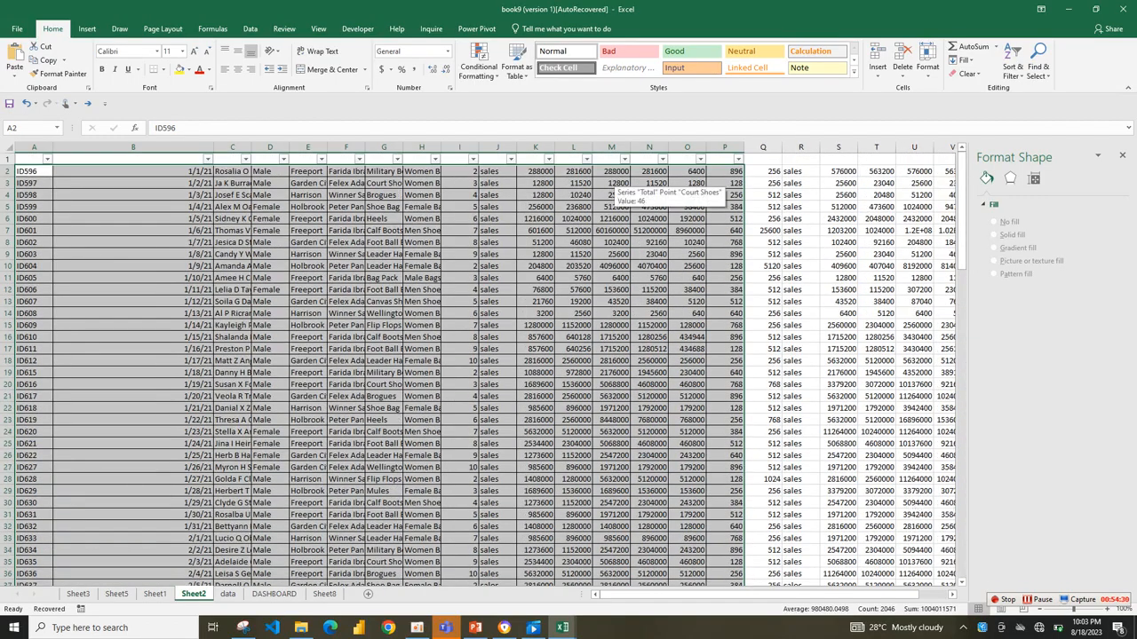
click(574, 172)
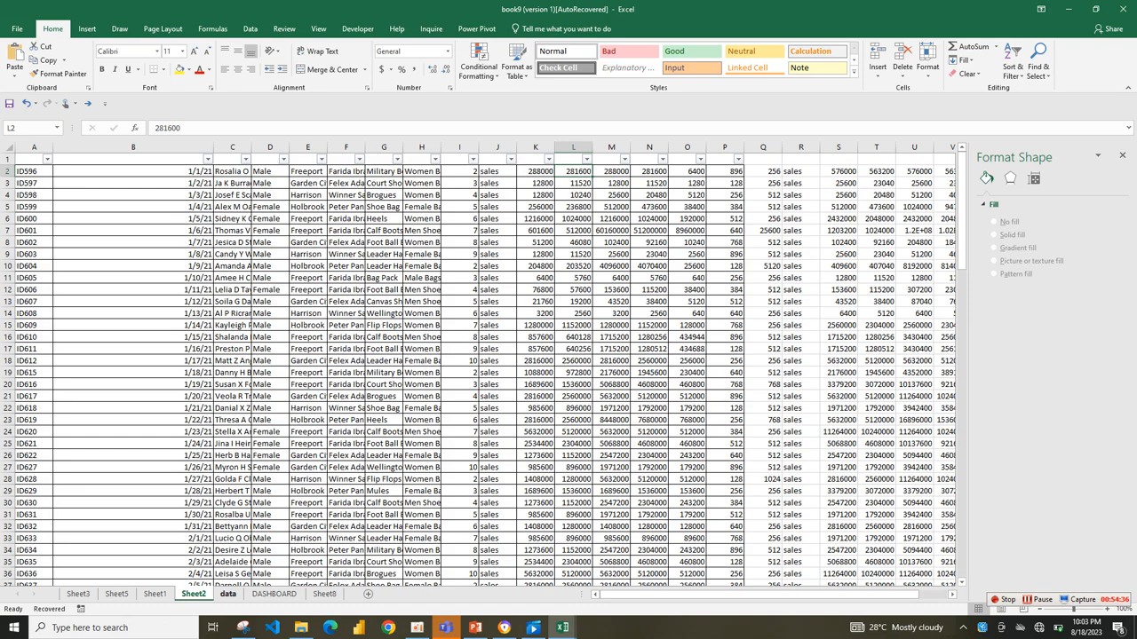
click(227, 593)
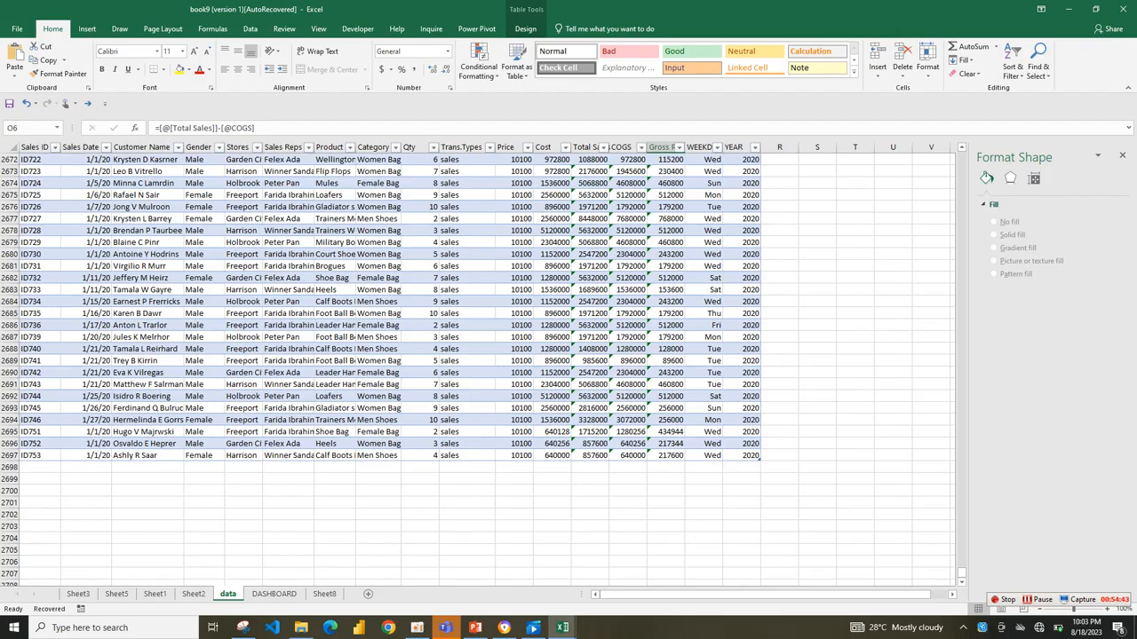
click(273, 593)
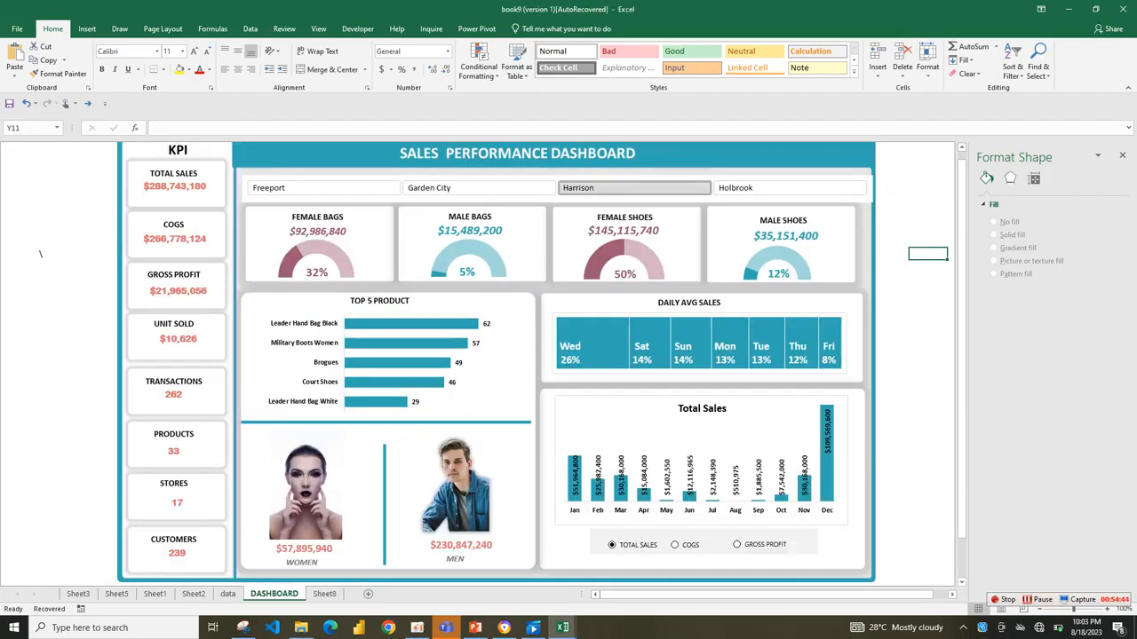
click(324, 593)
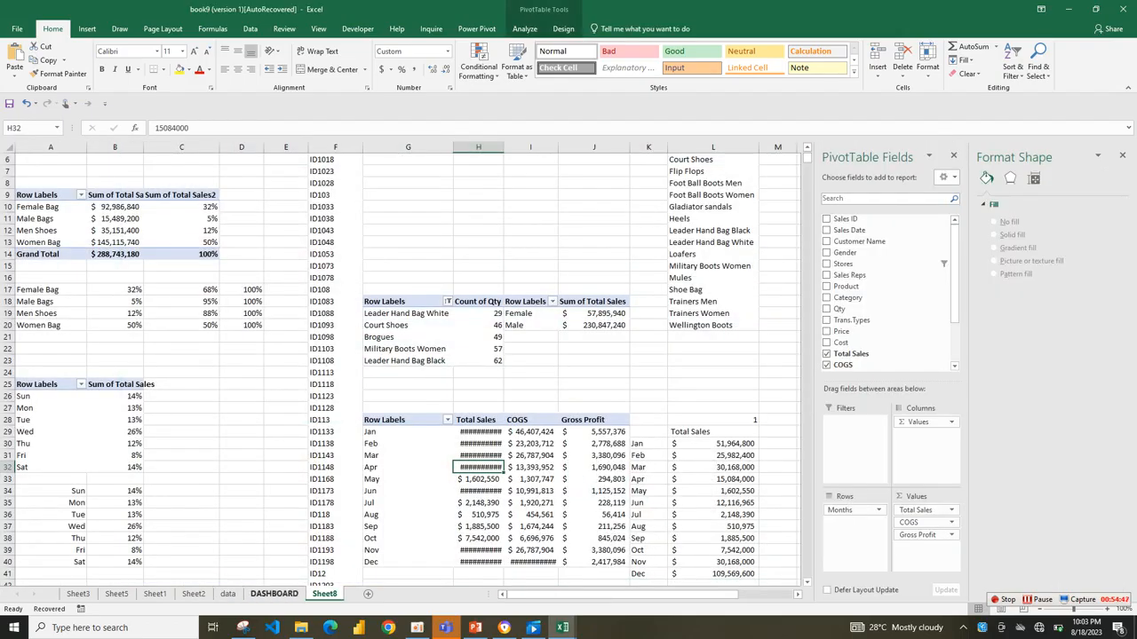
click(227, 594)
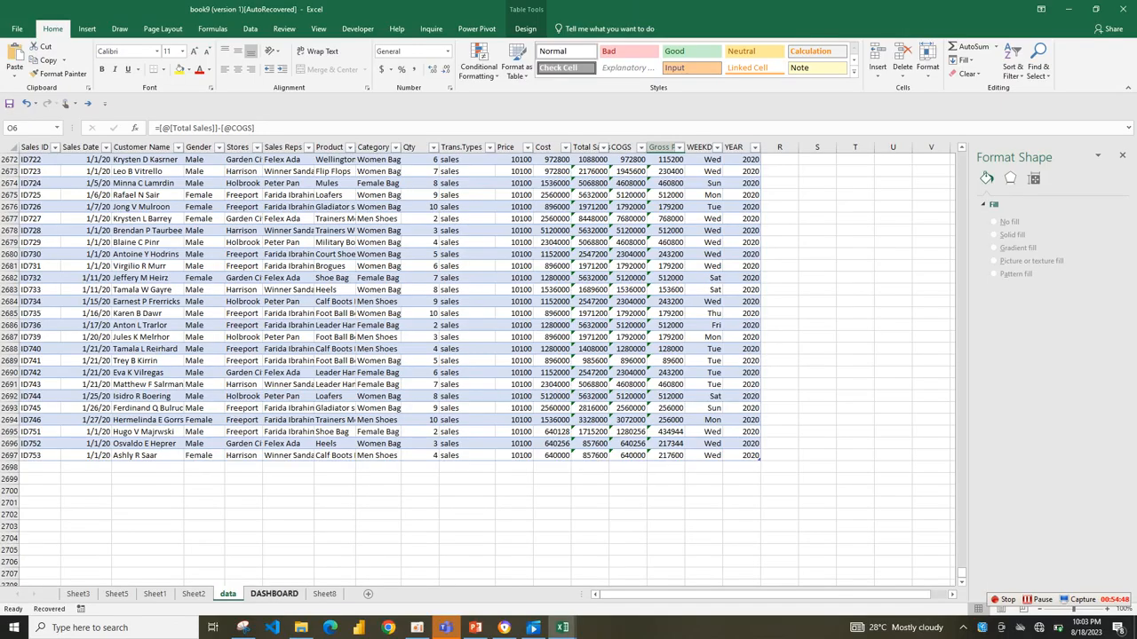
Clear the contents of columns M to R on Sheet2, keeping the record columns up to L.
click(194, 593)
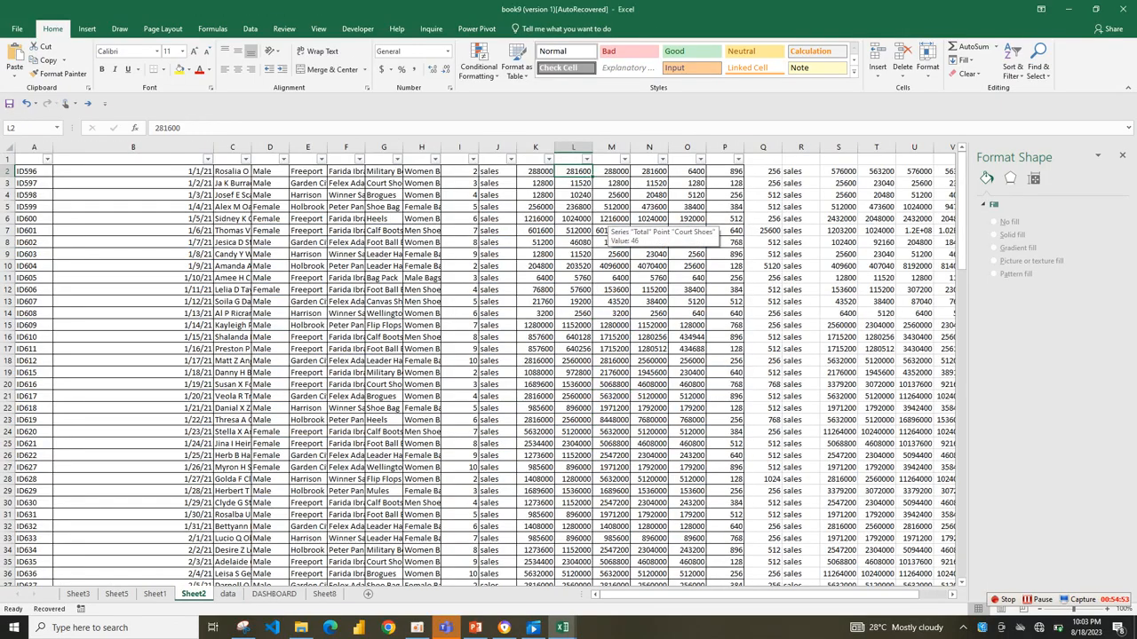
drag(611, 147, 818, 149)
key(Delete)
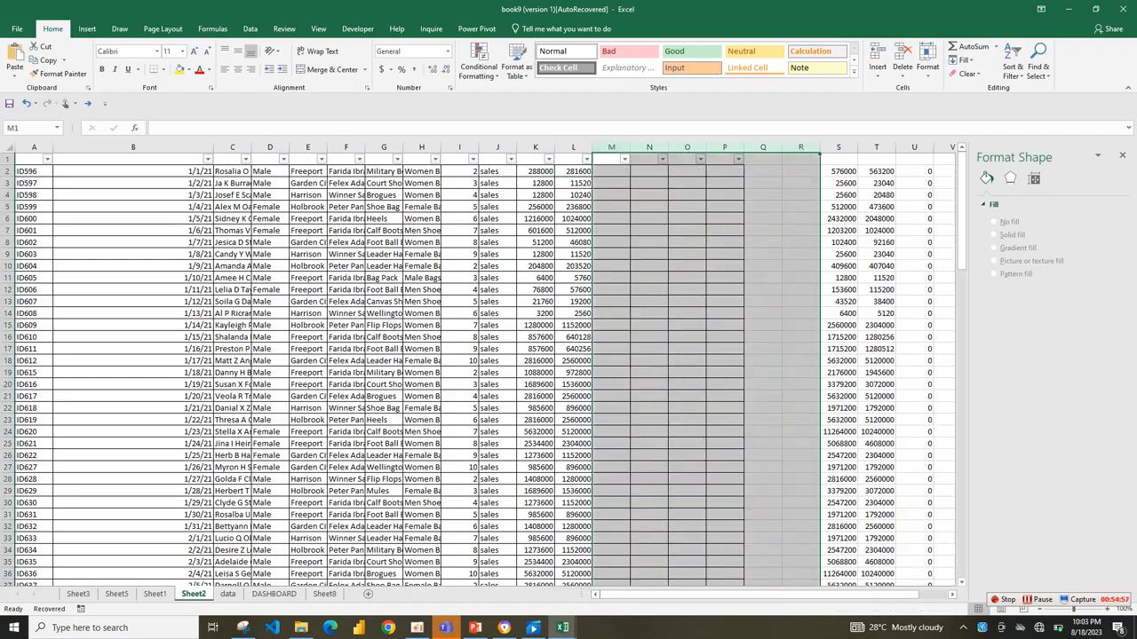
click(535, 195)
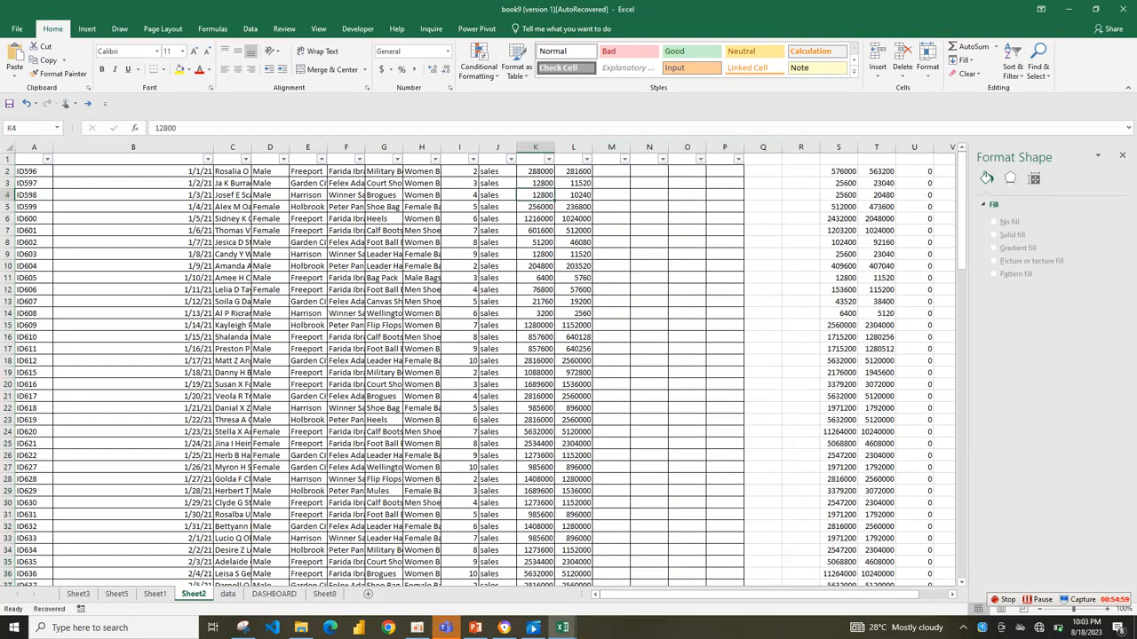
click(536, 171)
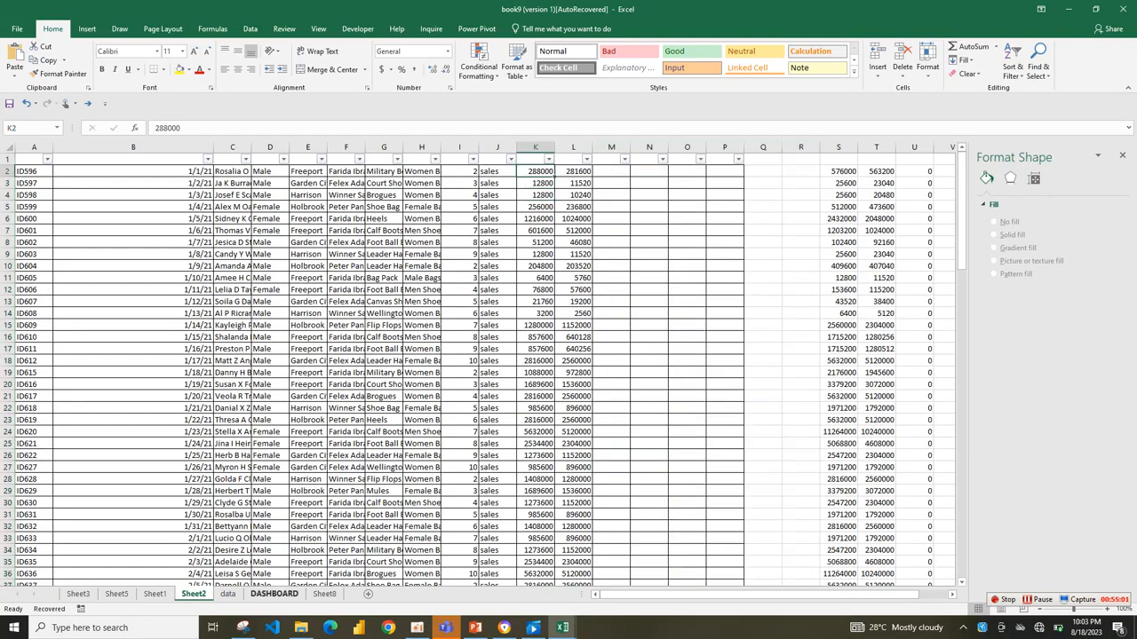
Compare the data sheet with Sheet2 and check which dates the column B filter on Sheet2 lists.
click(227, 594)
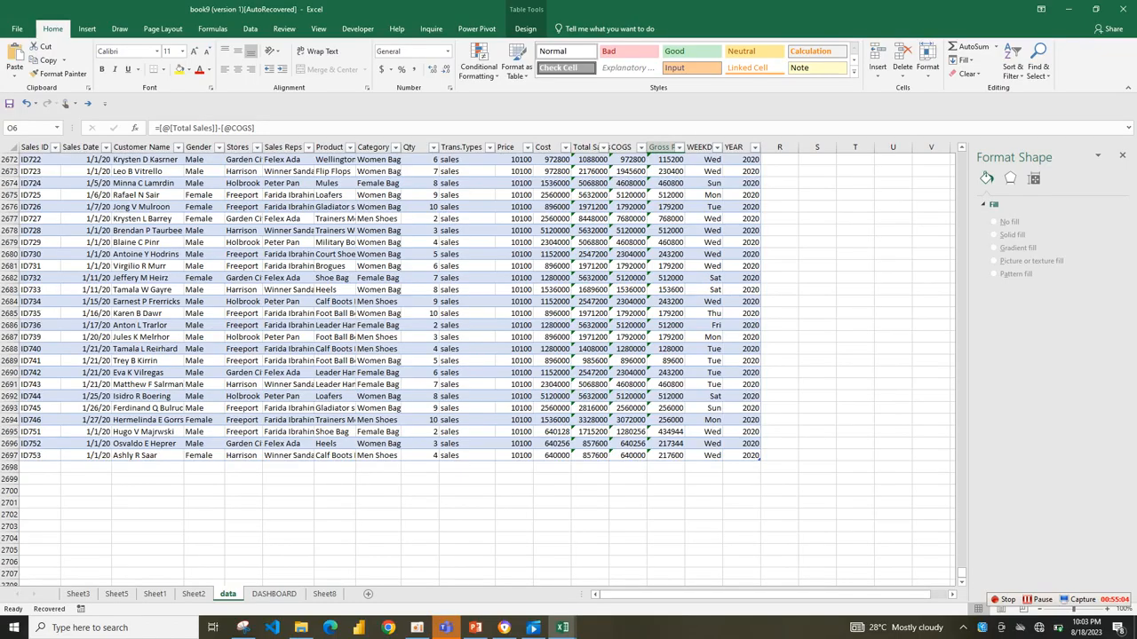
click(194, 594)
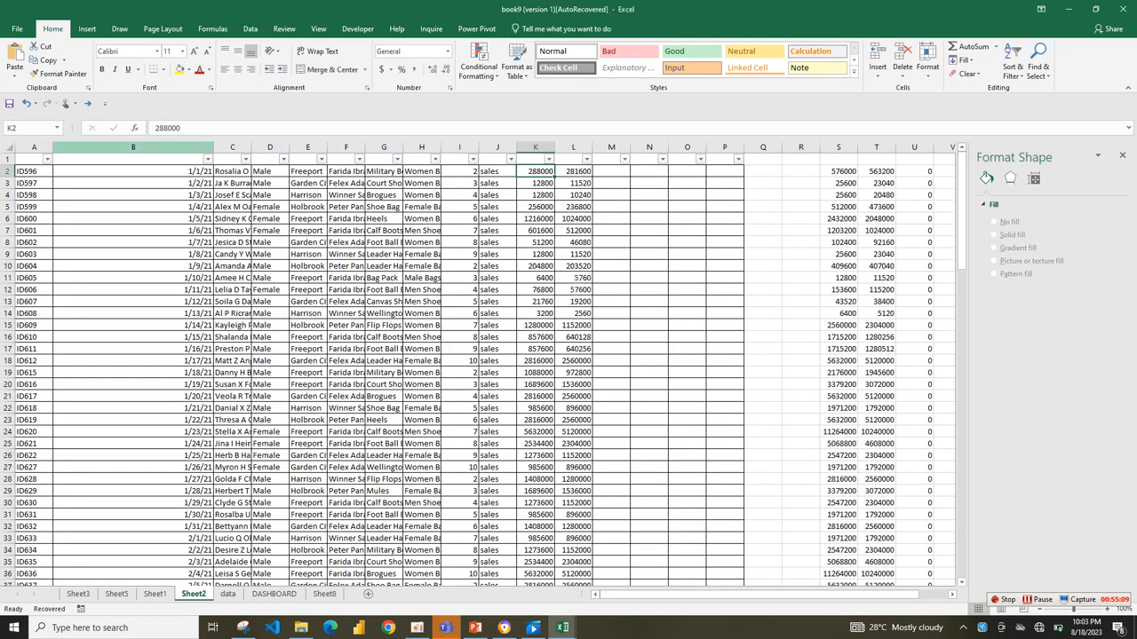
click(178, 171)
click(208, 159)
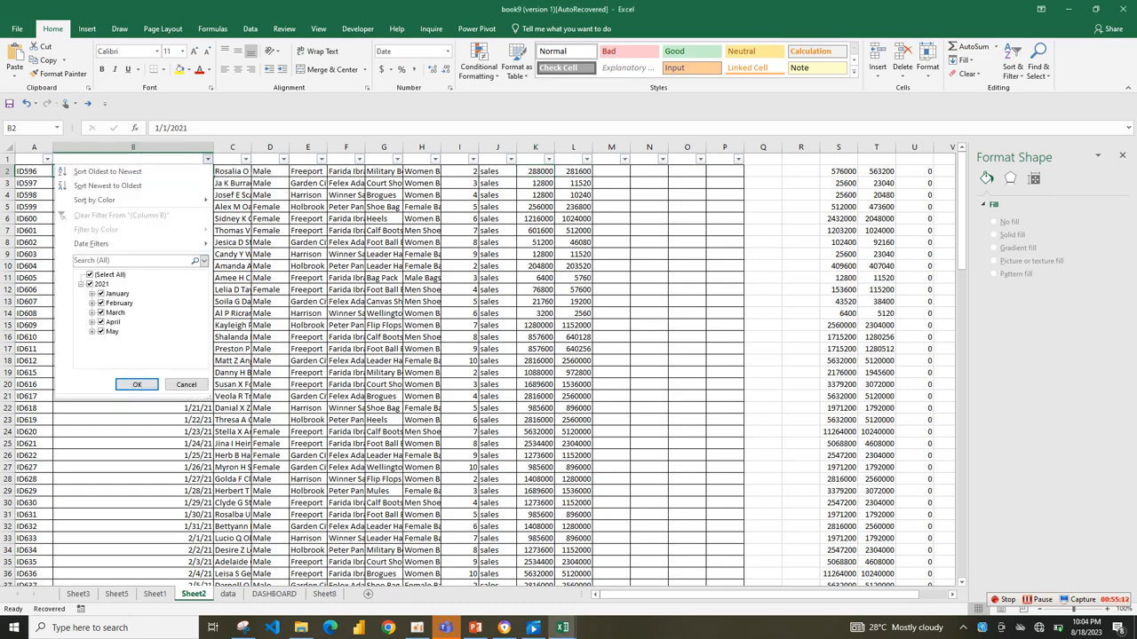
click(187, 385)
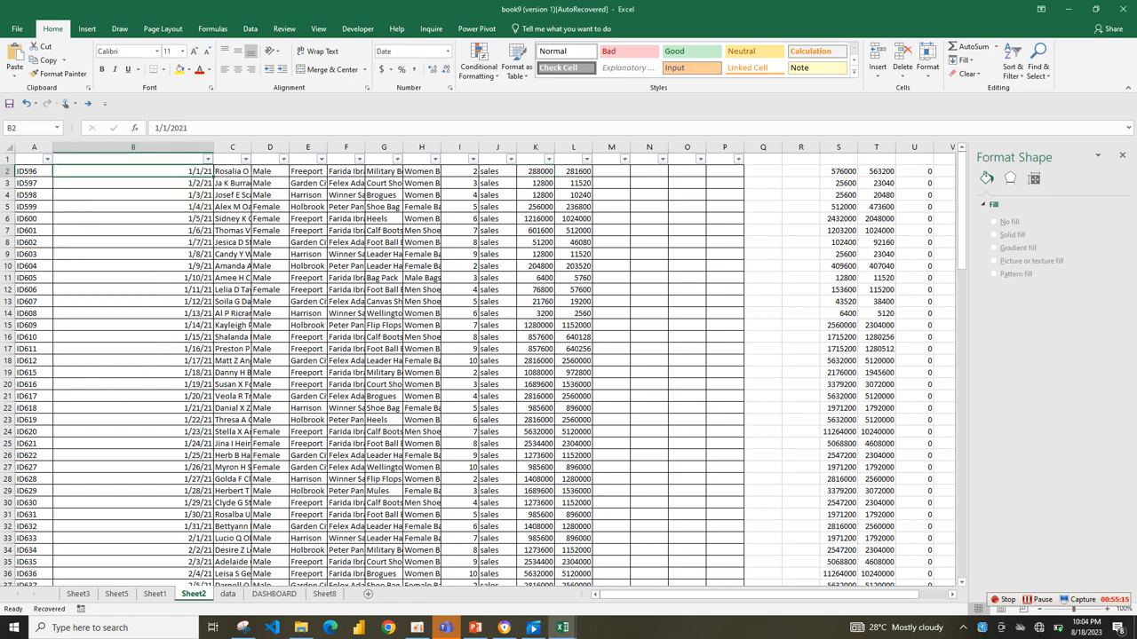
Copy all Sheet2 records in columns A to L and paste them below the data sheet's table, starting at A2698.
drag(34, 171, 573, 172)
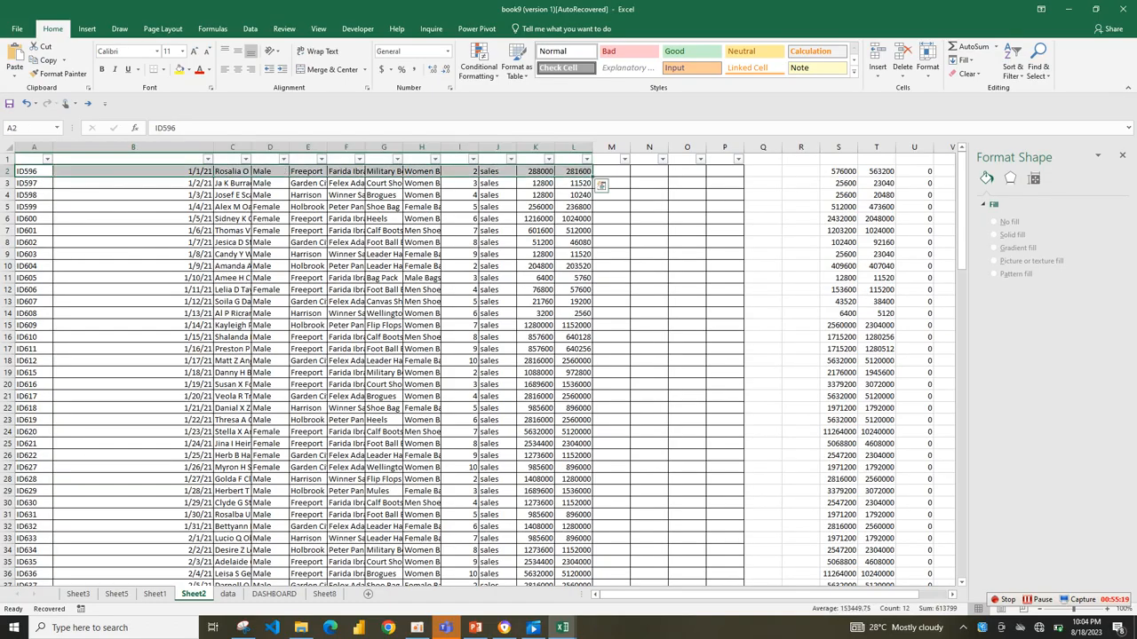
key(ctrl+shift+Down)
key(ctrl+c)
key(ctrl+Page_Down)
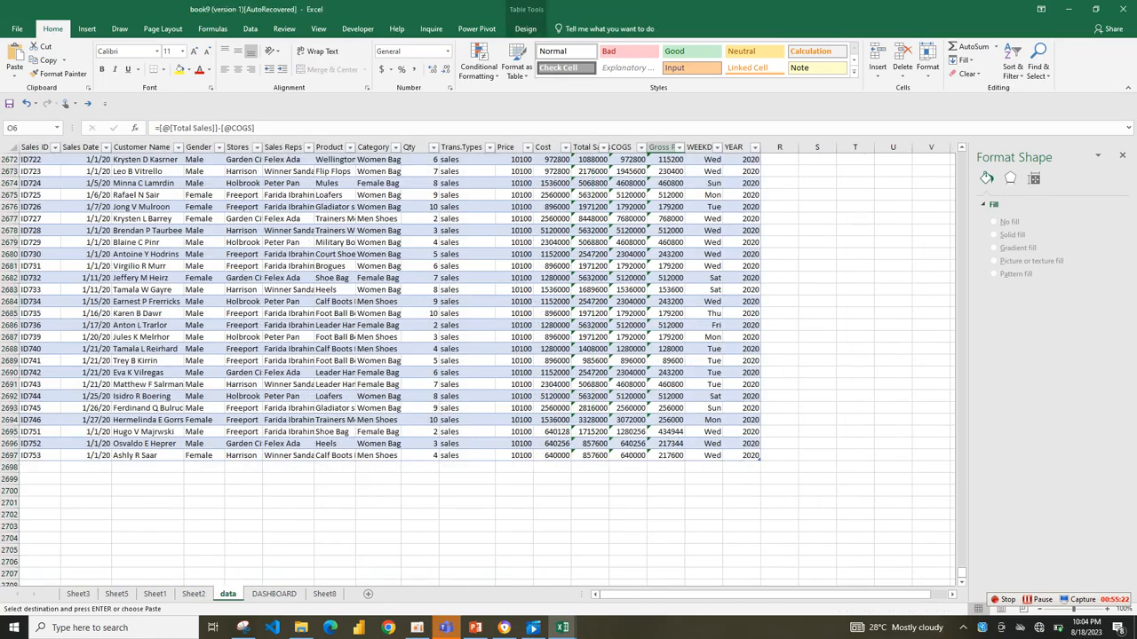
click(55, 468)
right_click(55, 467)
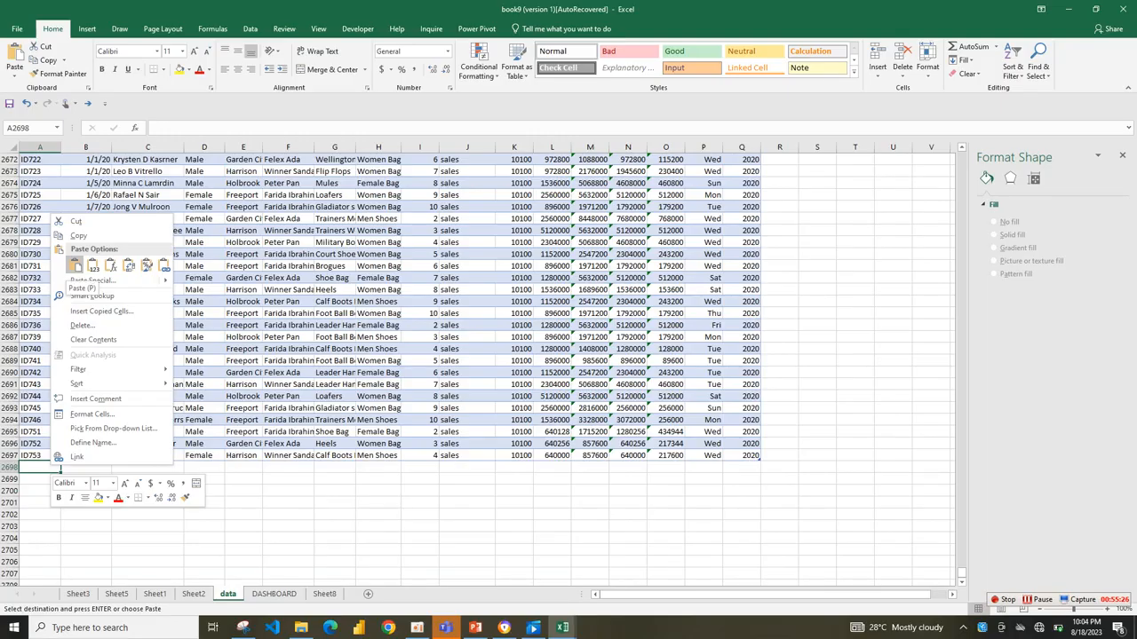
click(75, 265)
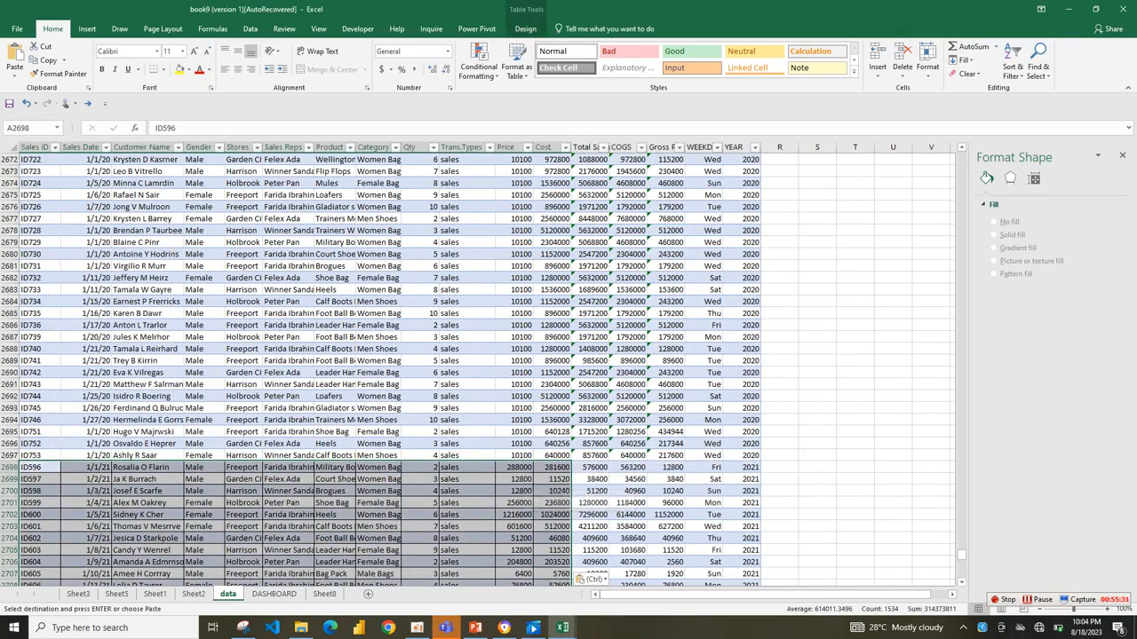
Save the workbook as book9(AutoRecovered).
mouse_move(961, 555)
mouse_down()
mouse_move(962, 573)
mouse_move(962, 540)
mouse_up()
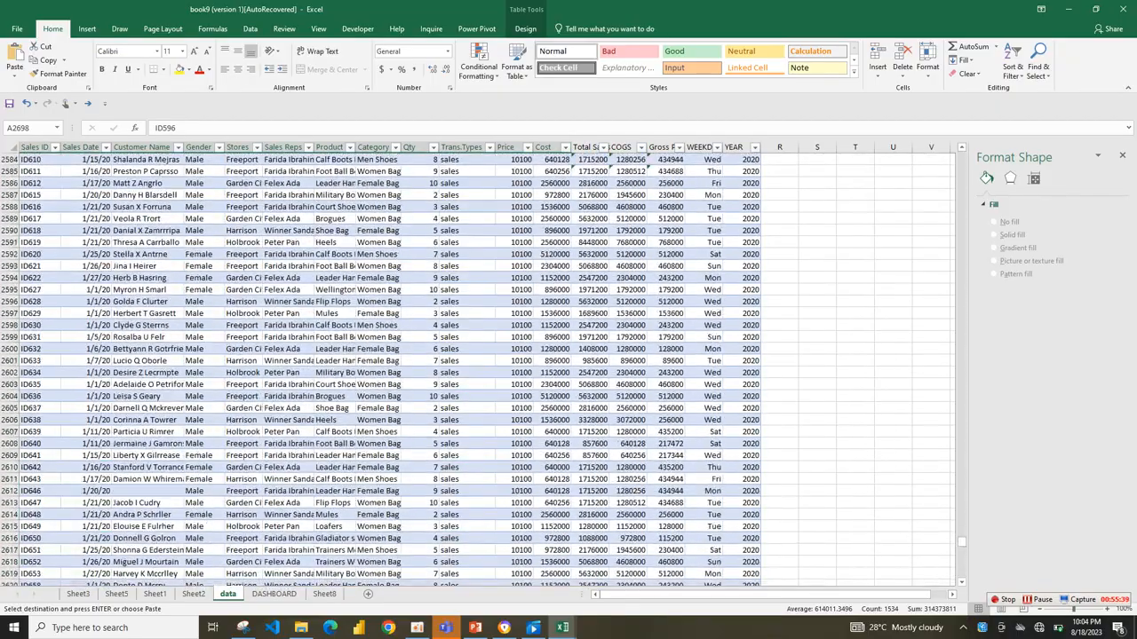
click(467, 397)
key(ctrl+s)
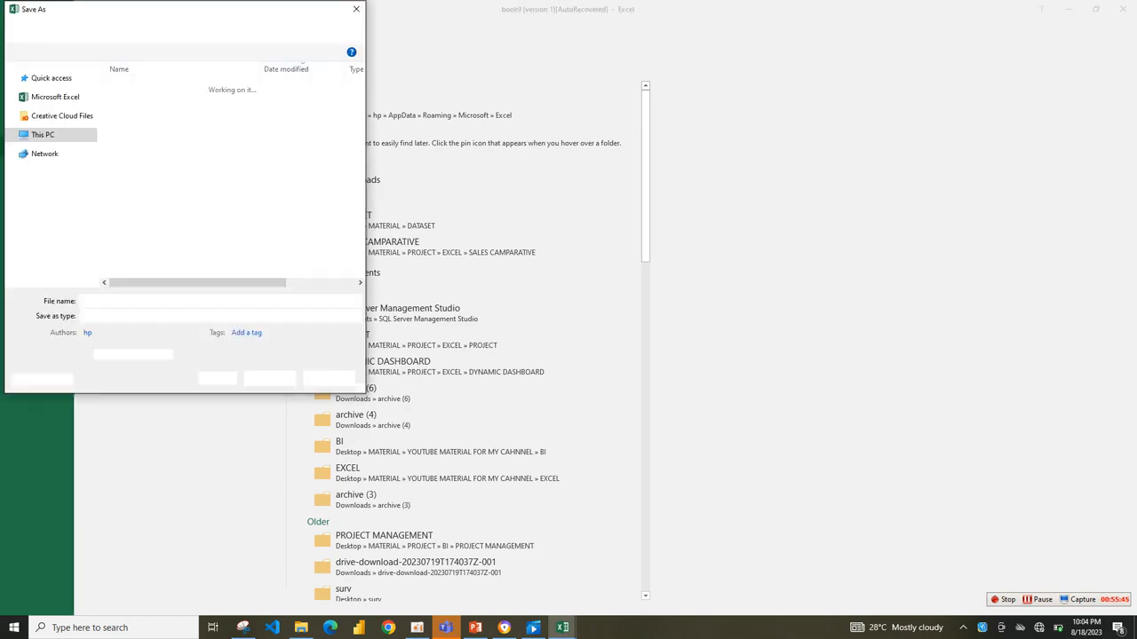
key(Return)
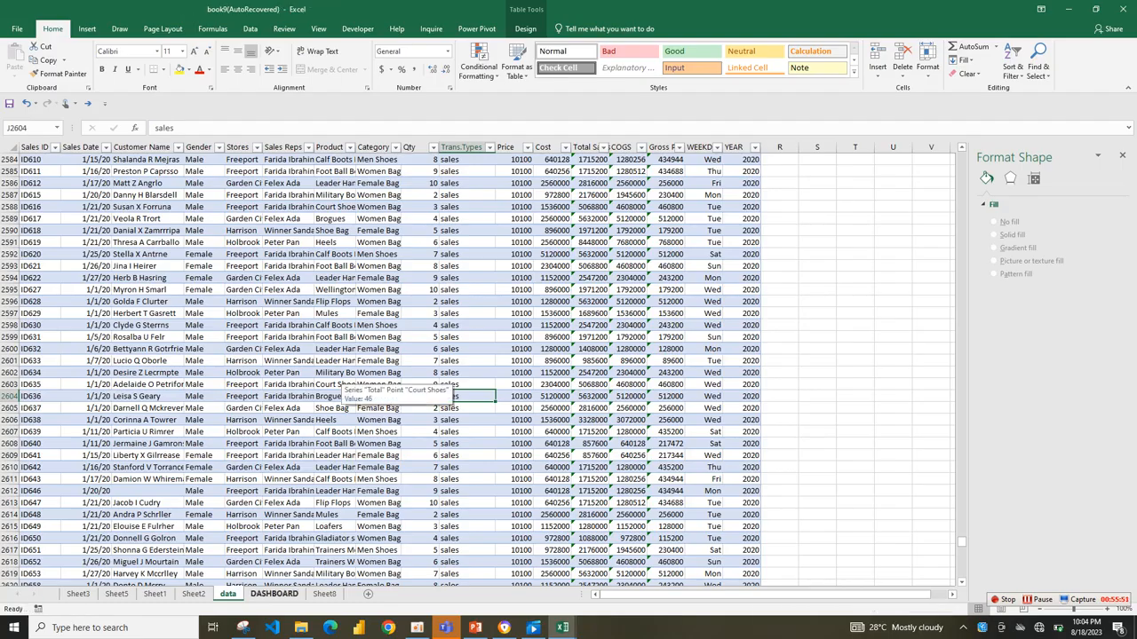
Refresh all pivot tables on Sheet8 to include the records appended to the data table.
click(324, 594)
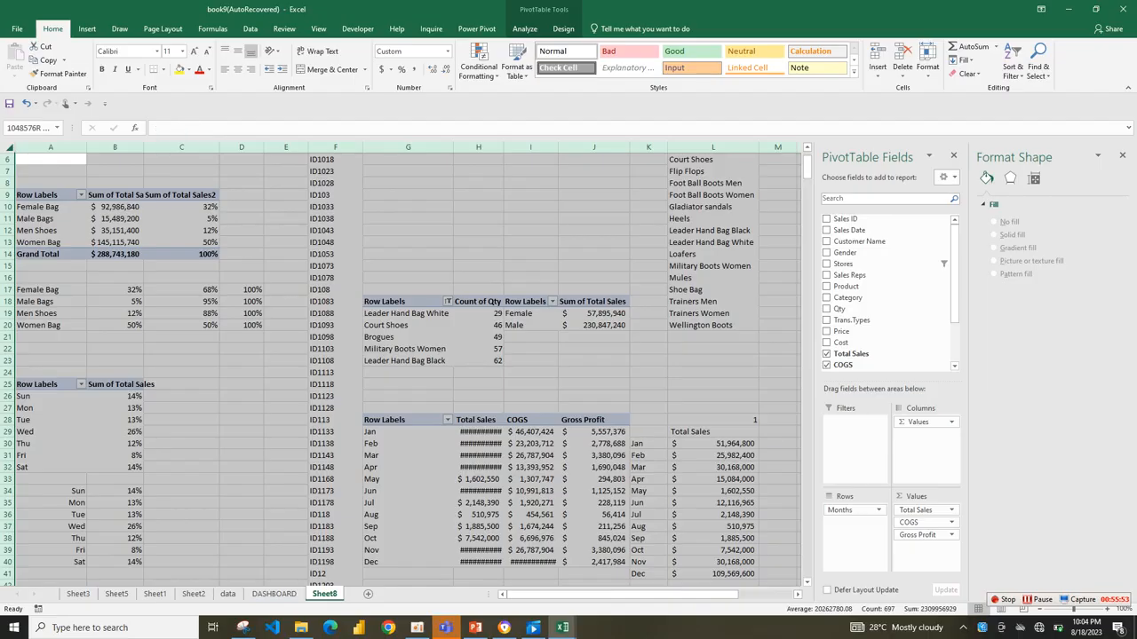
click(7, 146)
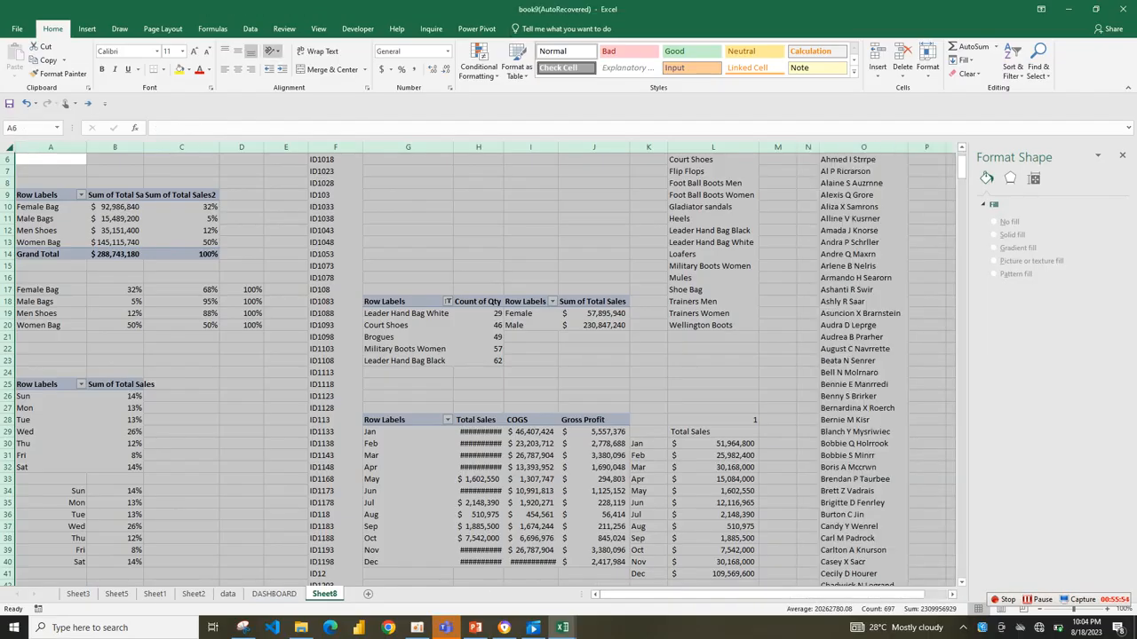
click(249, 28)
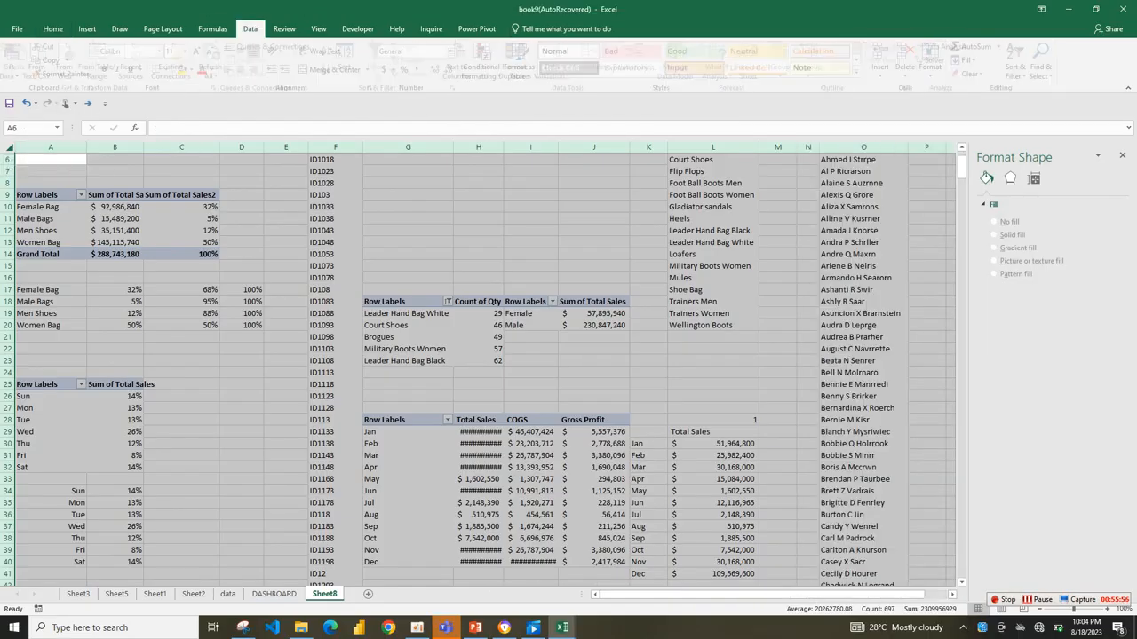
click(216, 67)
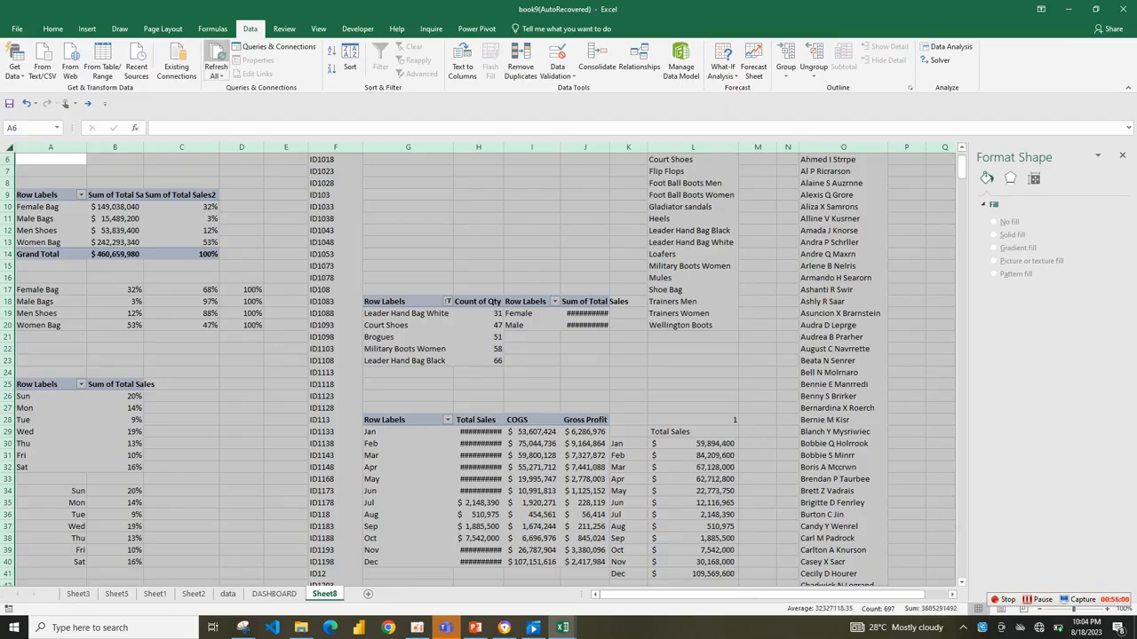
click(216, 76)
click(235, 88)
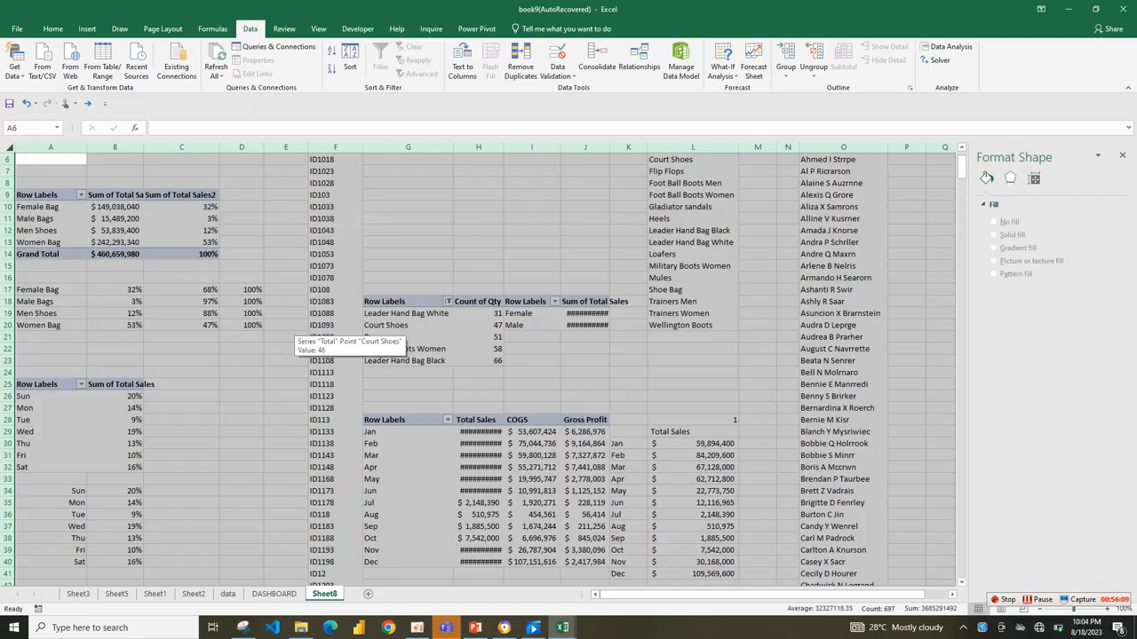
Filter the DASHBOARD sheet by store, trying Garden City and settling on Freeport.
click(273, 593)
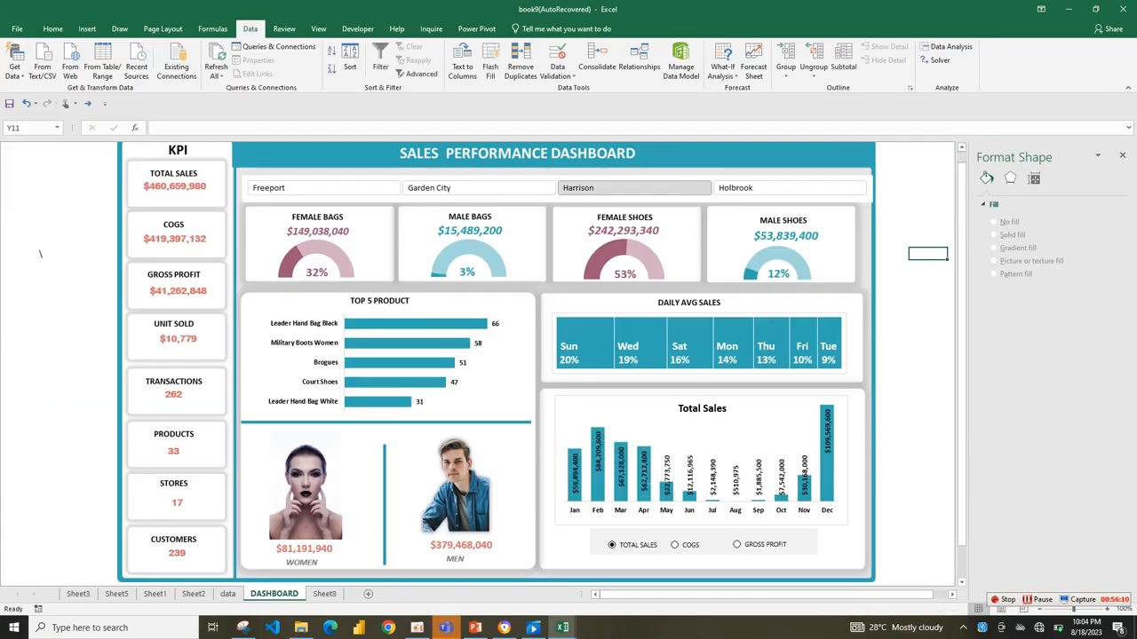
click(479, 188)
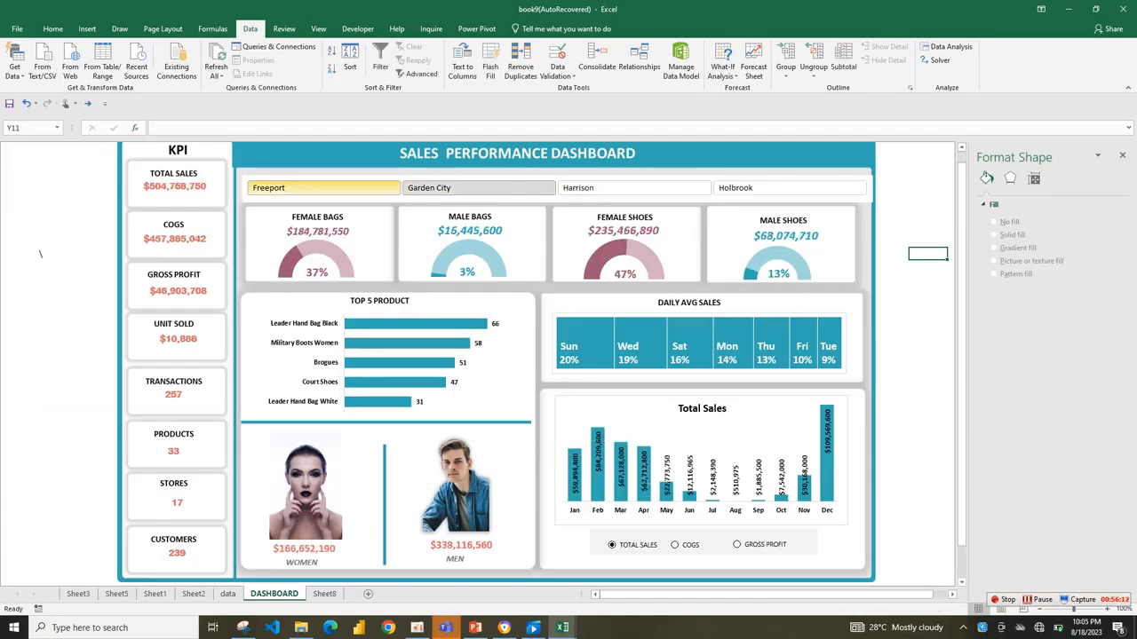
click(323, 189)
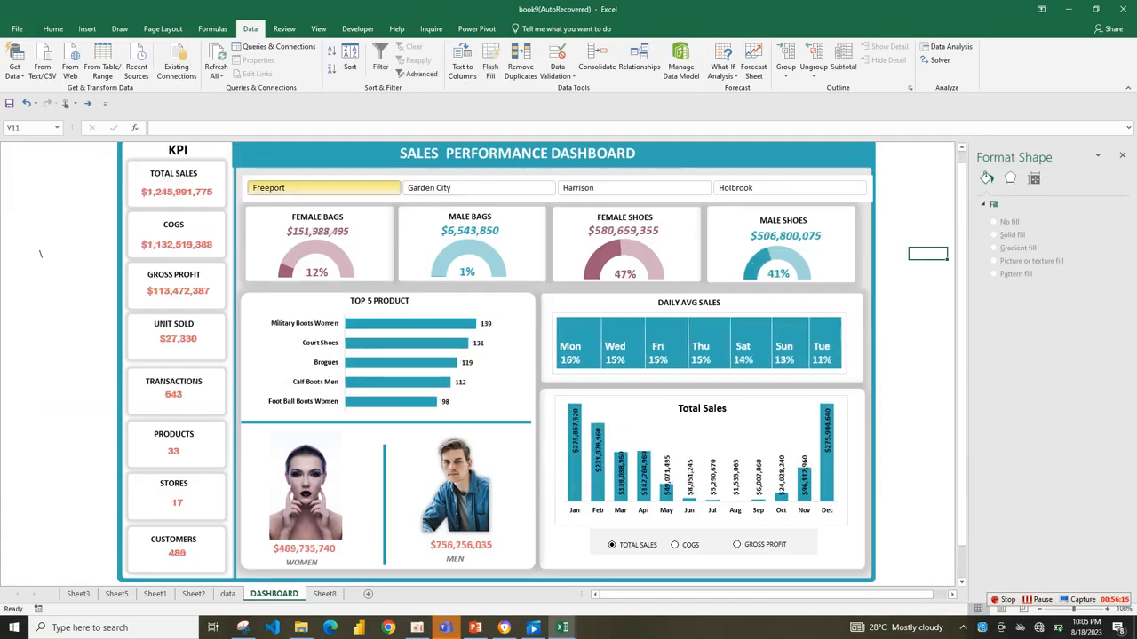
Insert a YEAR slicer for the Product pivot table on Sheet8, place it above the table and shorten it to about 1.08".
click(228, 594)
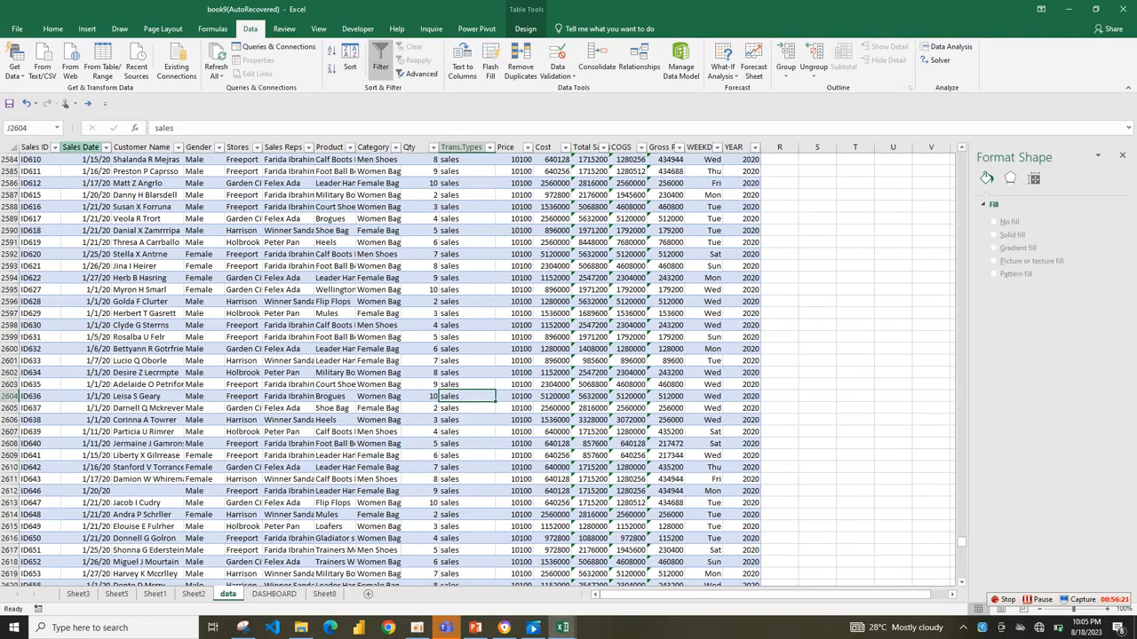
click(80, 145)
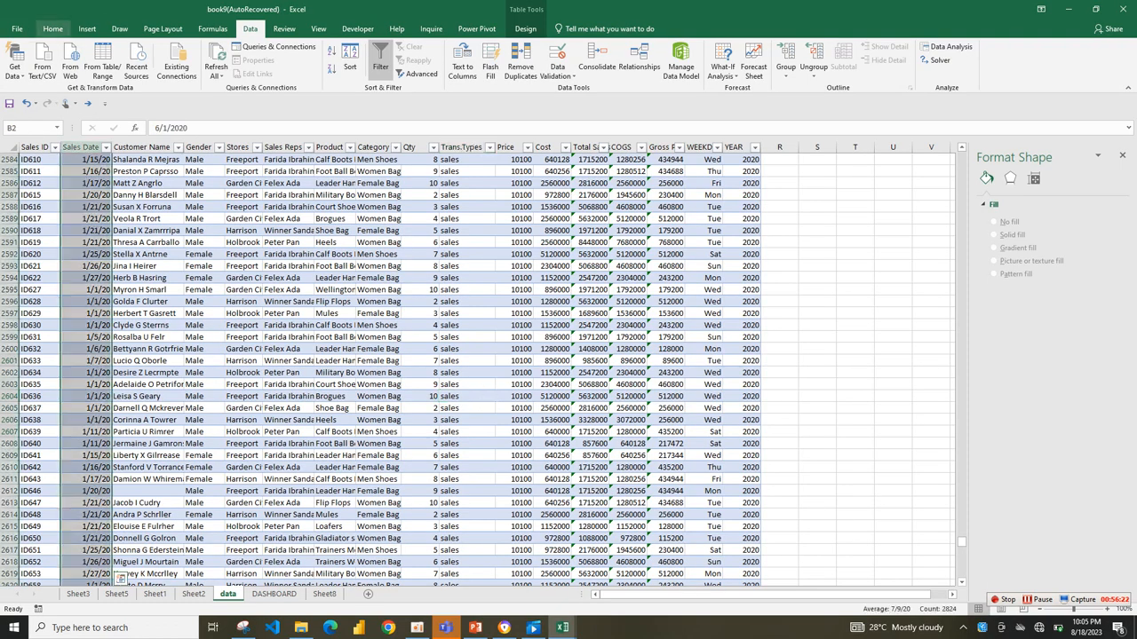
click(325, 593)
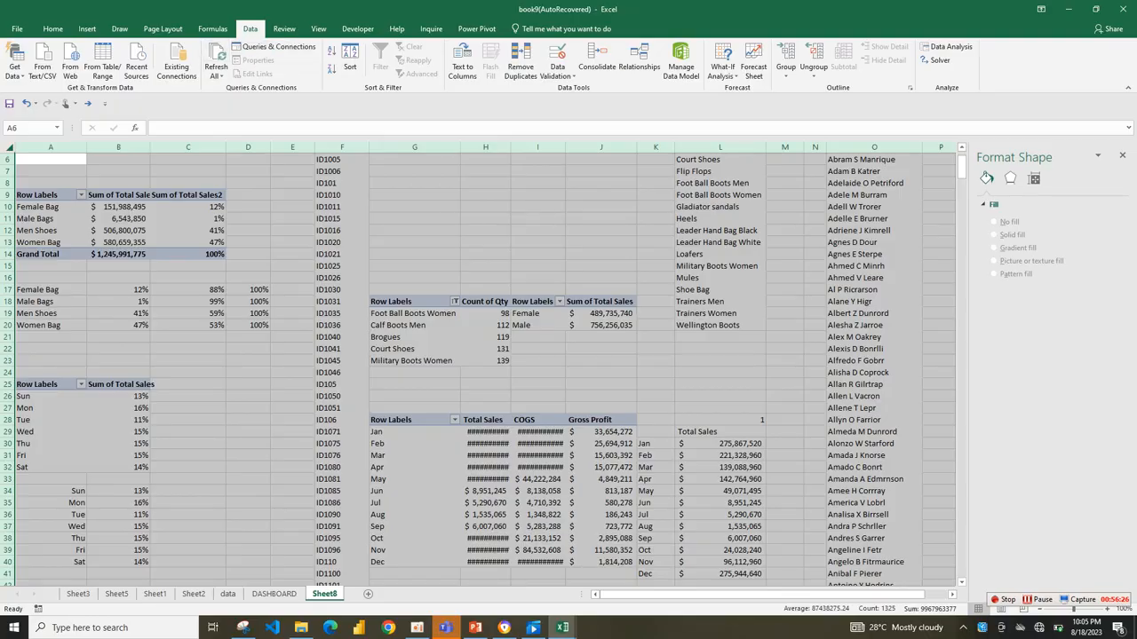
click(87, 28)
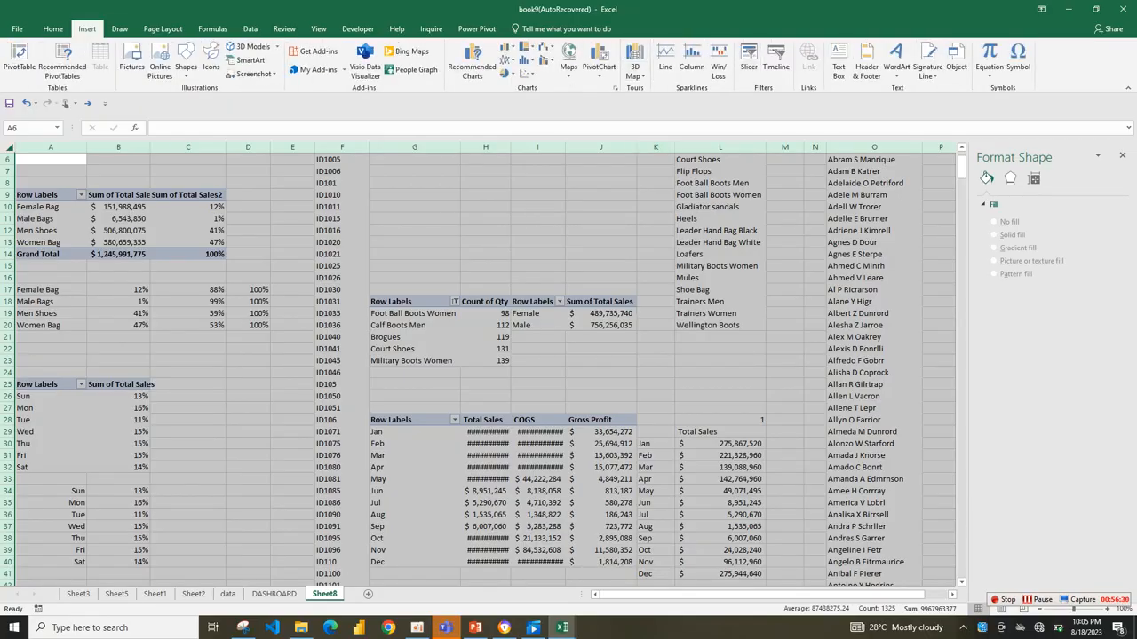
click(486, 349)
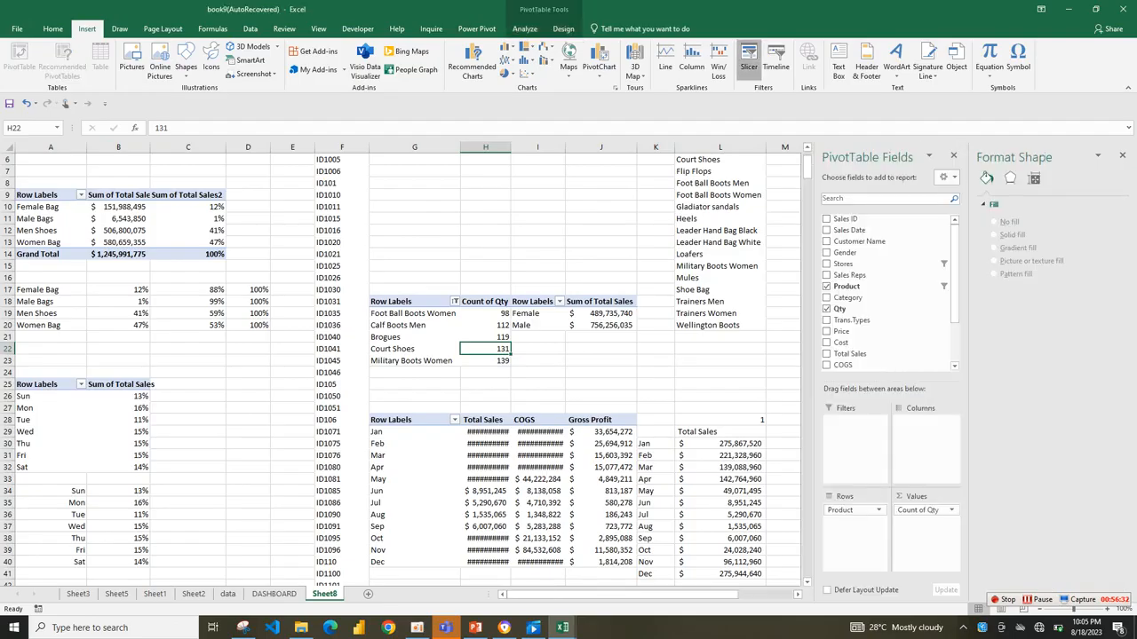
click(748, 62)
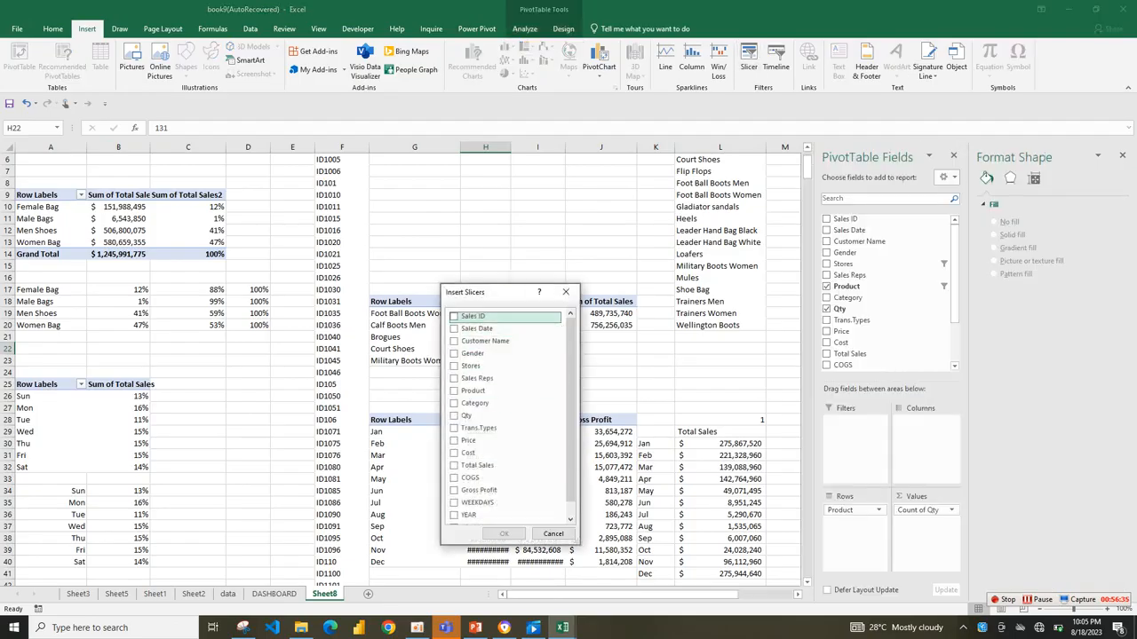
click(455, 515)
click(504, 534)
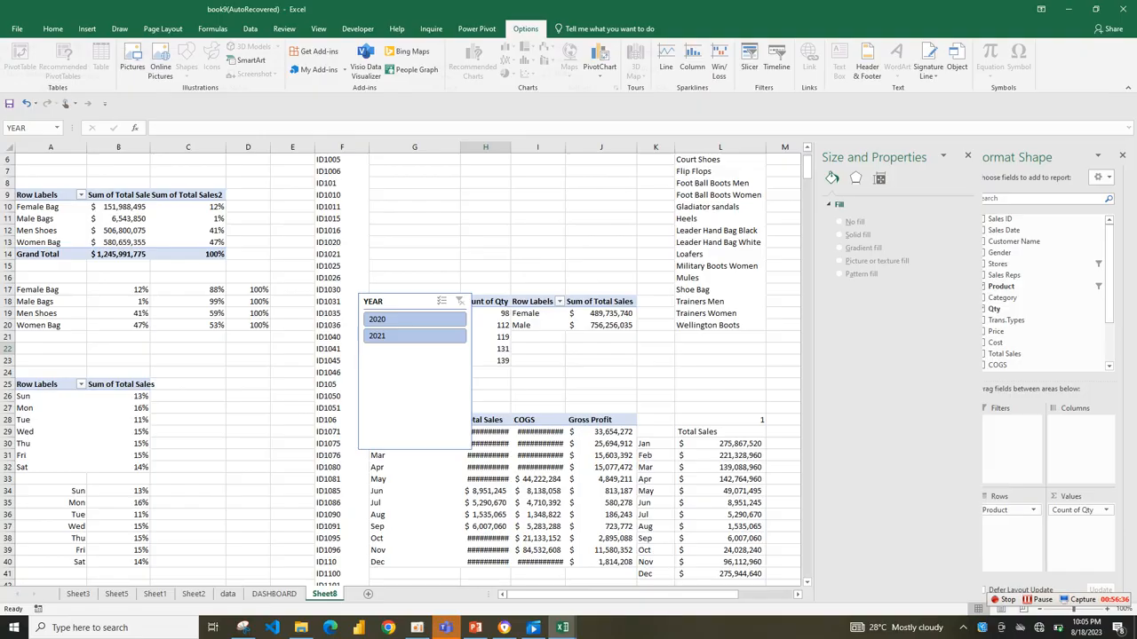
drag(409, 301, 428, 183)
drag(433, 333, 433, 238)
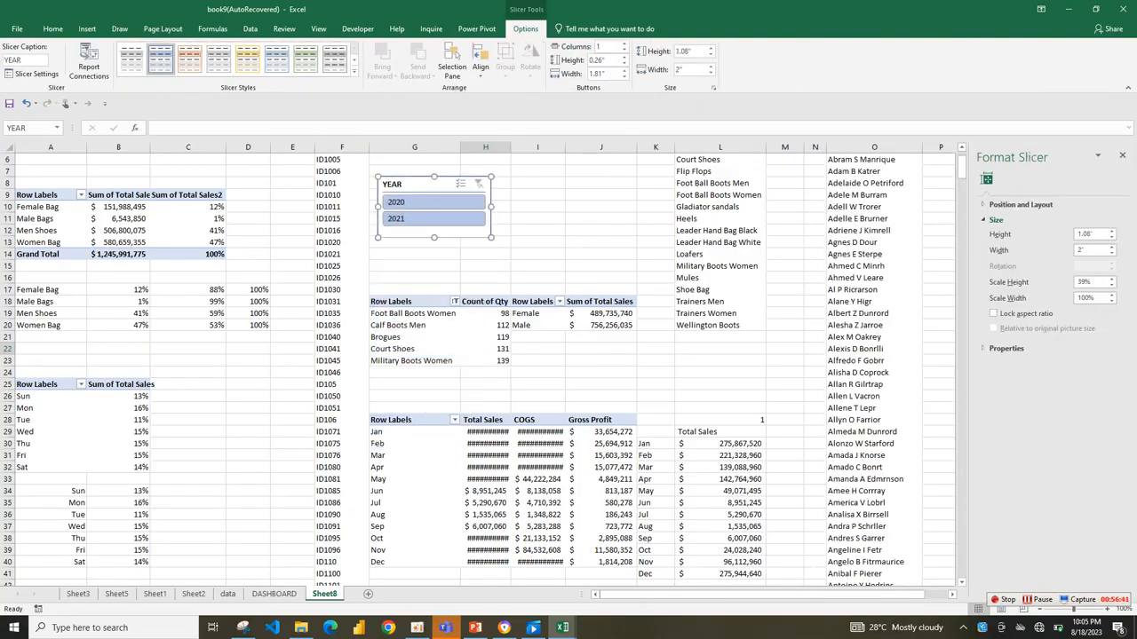
Connect the YEAR slicer to every pivot table on Sheet8: PivotTable1 to 5 and PivotTable34 to 38.
click(89, 60)
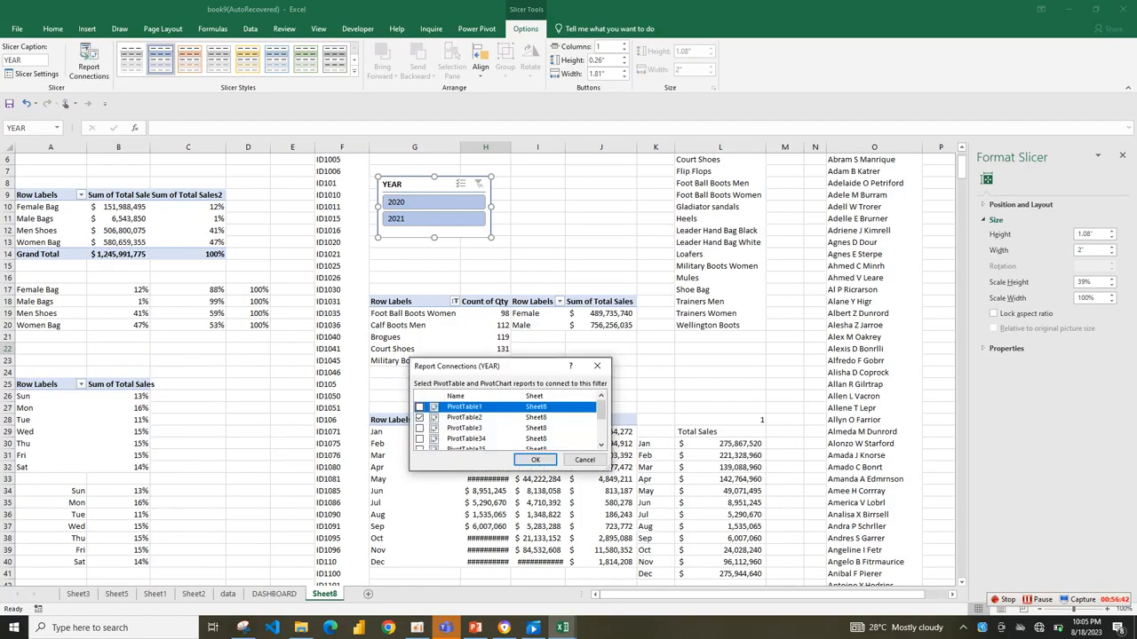
click(464, 417)
click(421, 407)
click(420, 428)
click(420, 439)
click(420, 449)
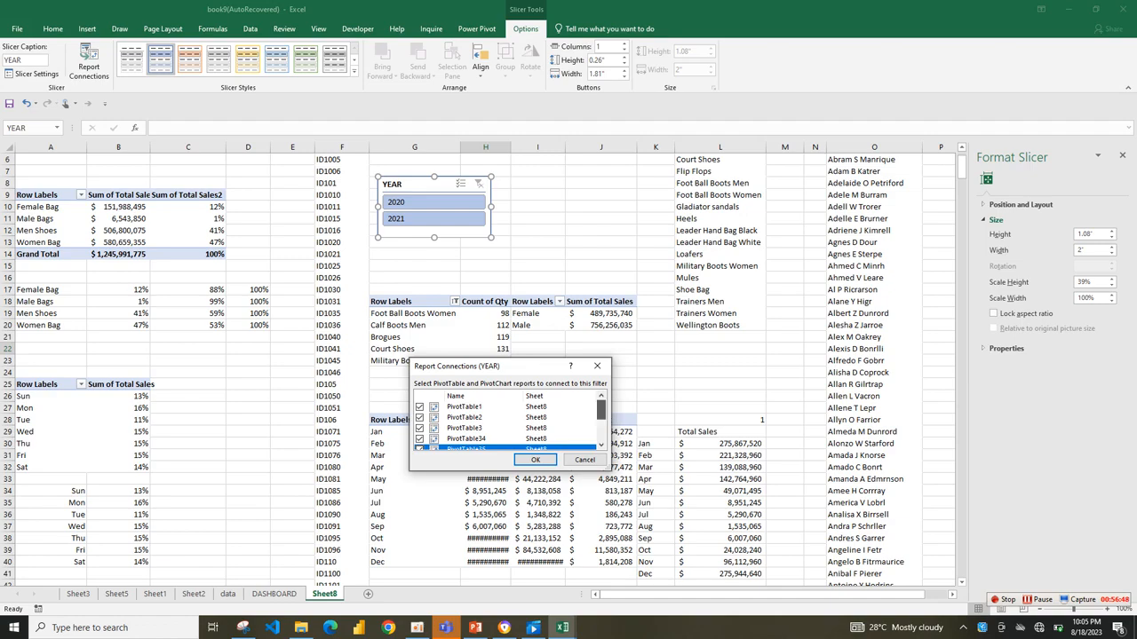
scroll(601, 413, down, 2)
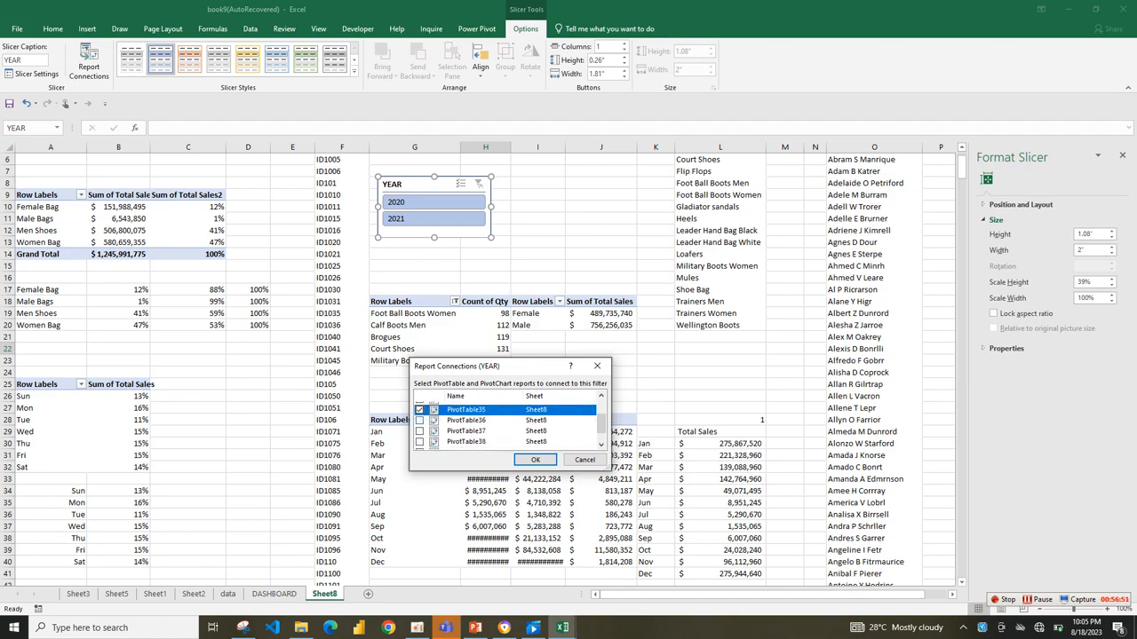
click(420, 421)
click(420, 441)
click(420, 432)
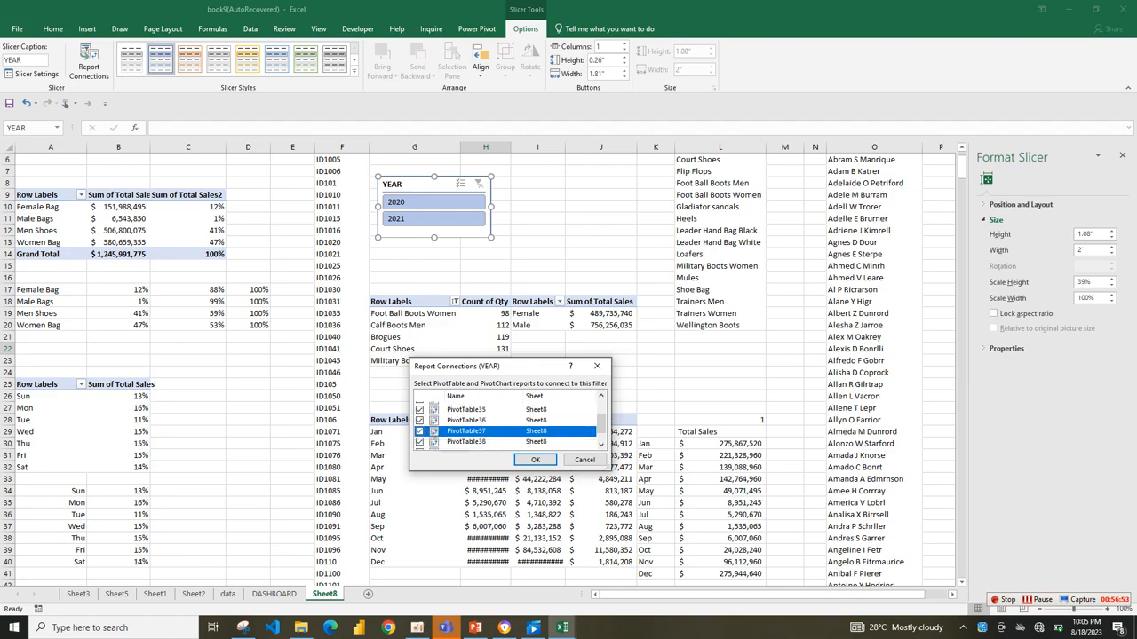
scroll(601, 424, down, 2)
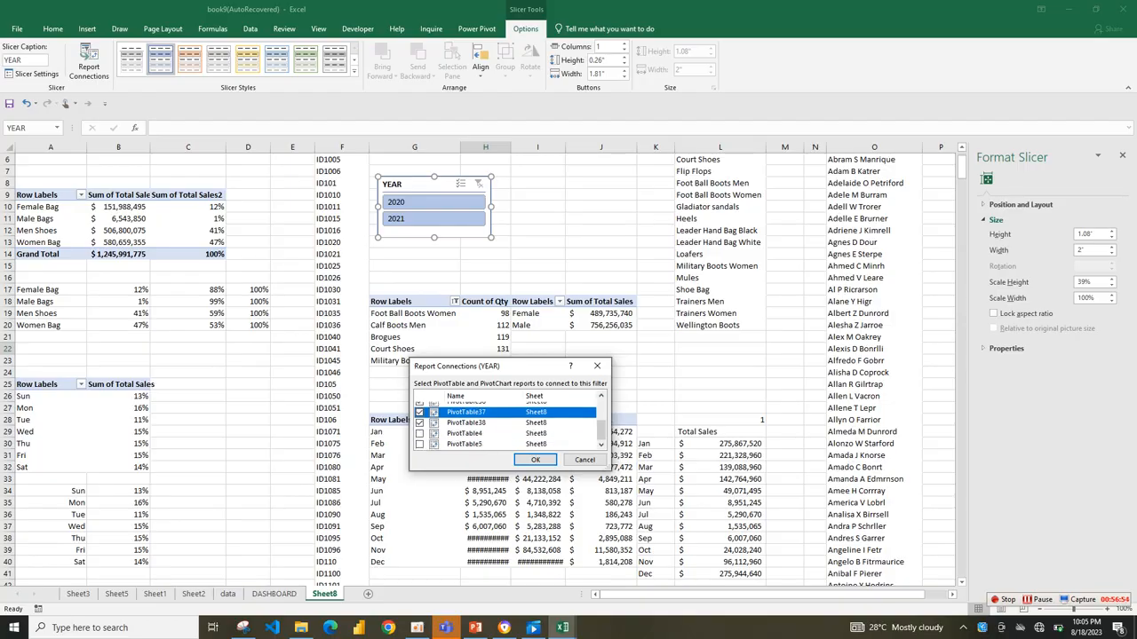
click(420, 433)
click(420, 444)
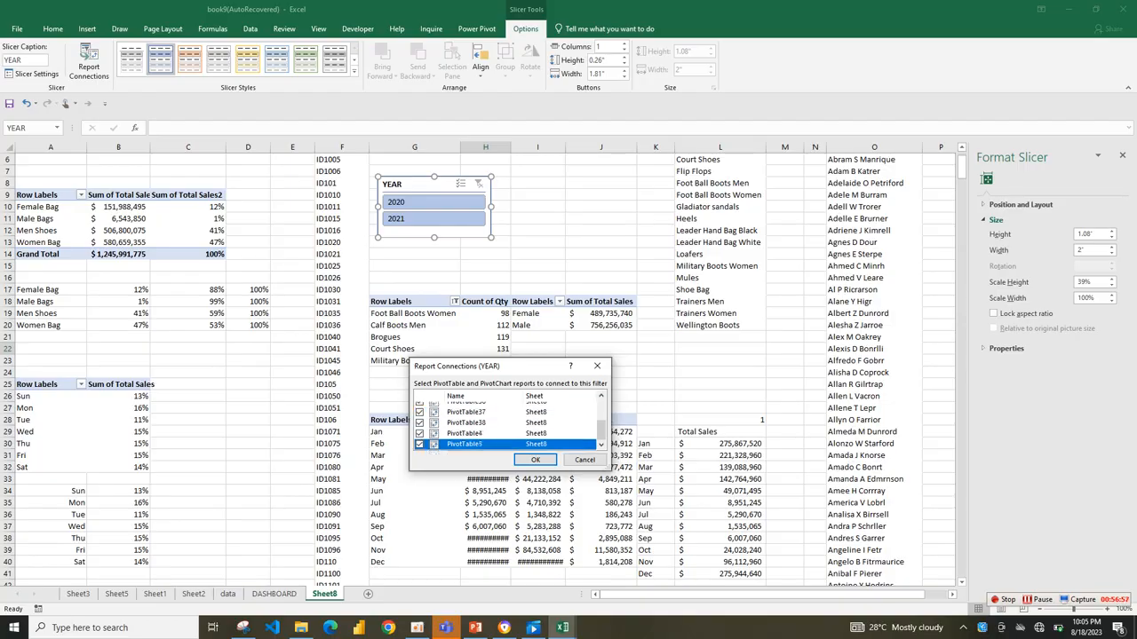
click(535, 460)
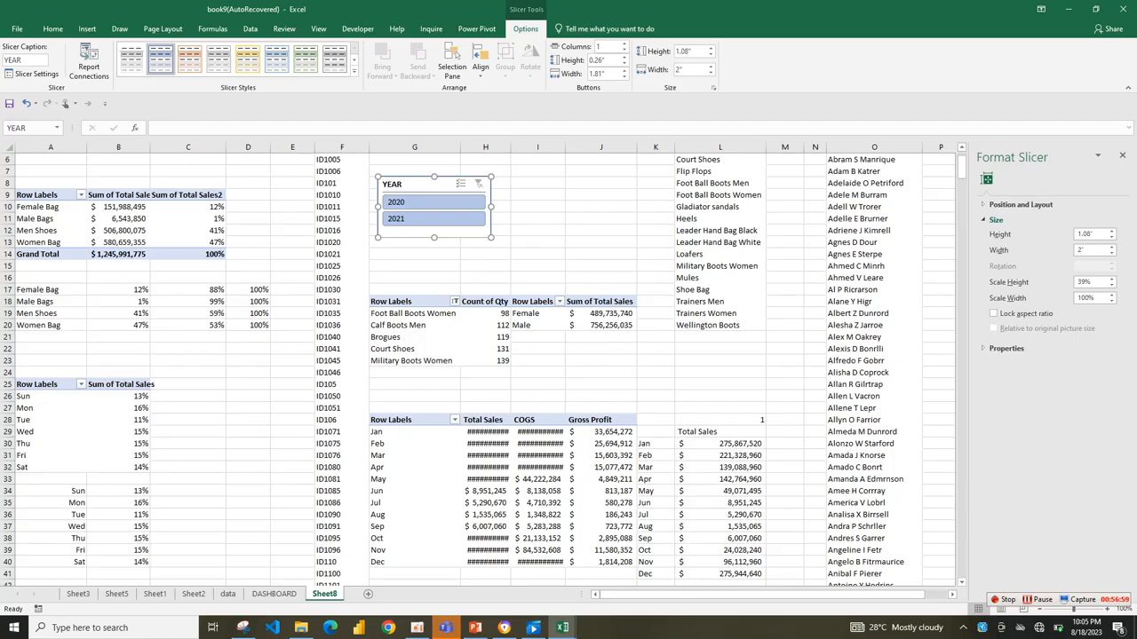
Lay the YEAR slicer out in 2 columns and resize it to about 3.9" wide and 0.72" high.
drag(491, 237, 598, 224)
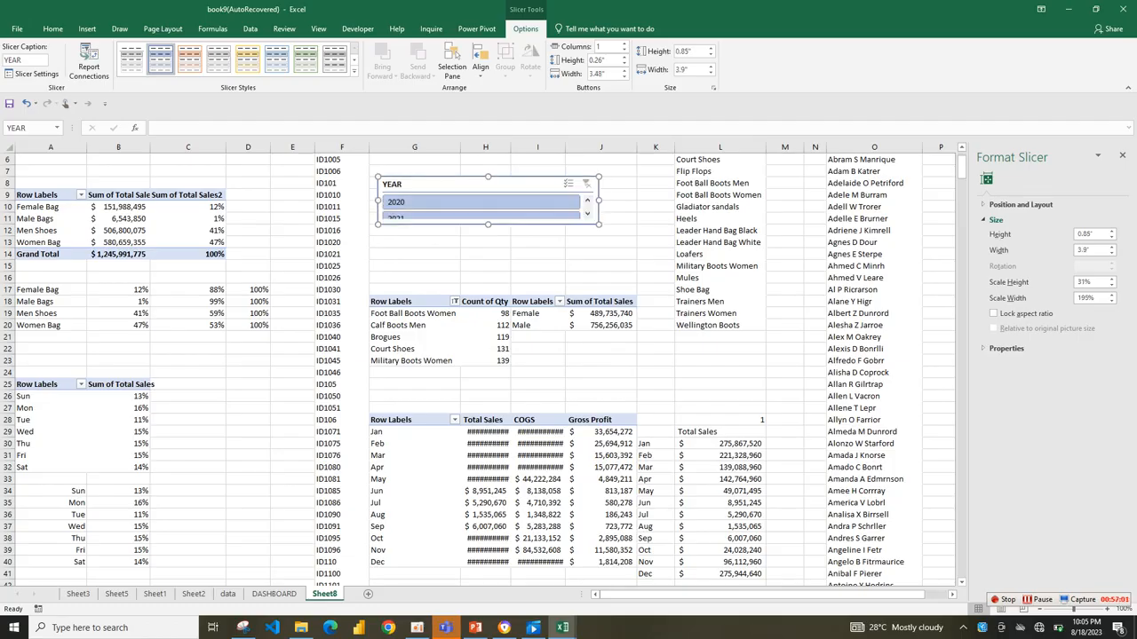
click(623, 43)
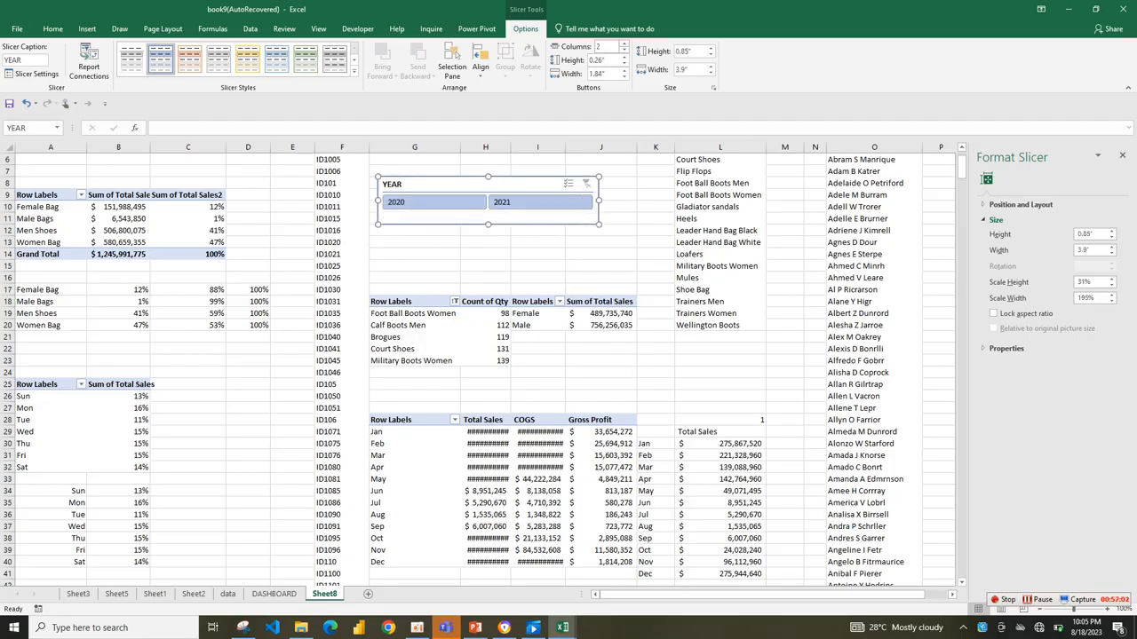
mouse_move(488, 225)
mouse_down()
mouse_move(488, 204)
mouse_move(487, 216)
mouse_up()
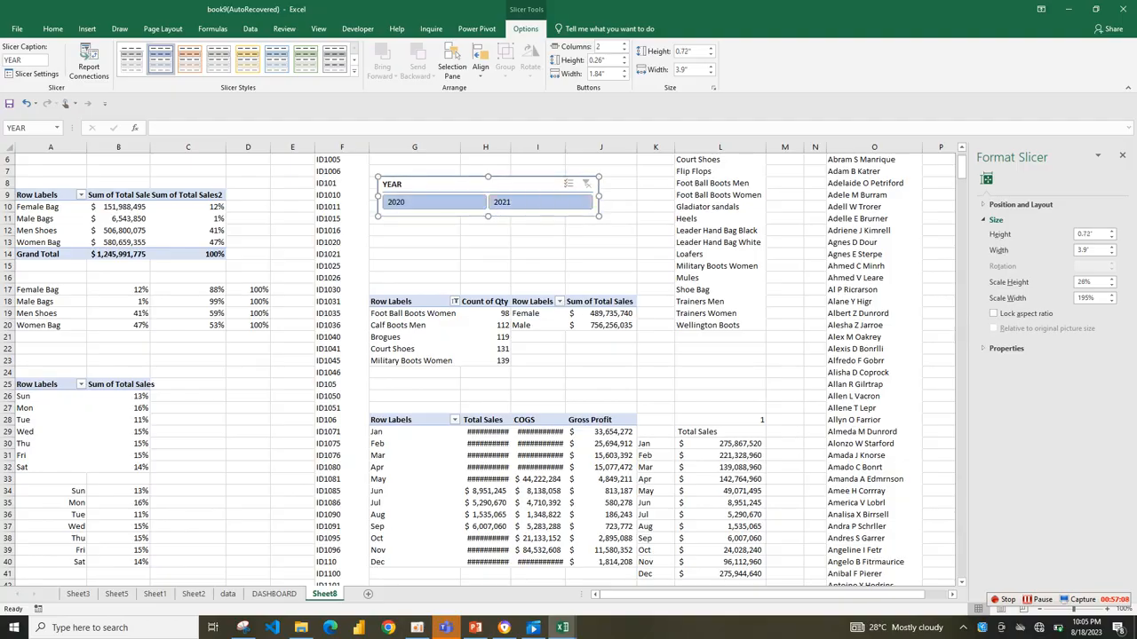
Move the YEAR slicer from Sheet8 to the DASHBOARD sheet and place it beside the dashboard title.
key(ctrl+x)
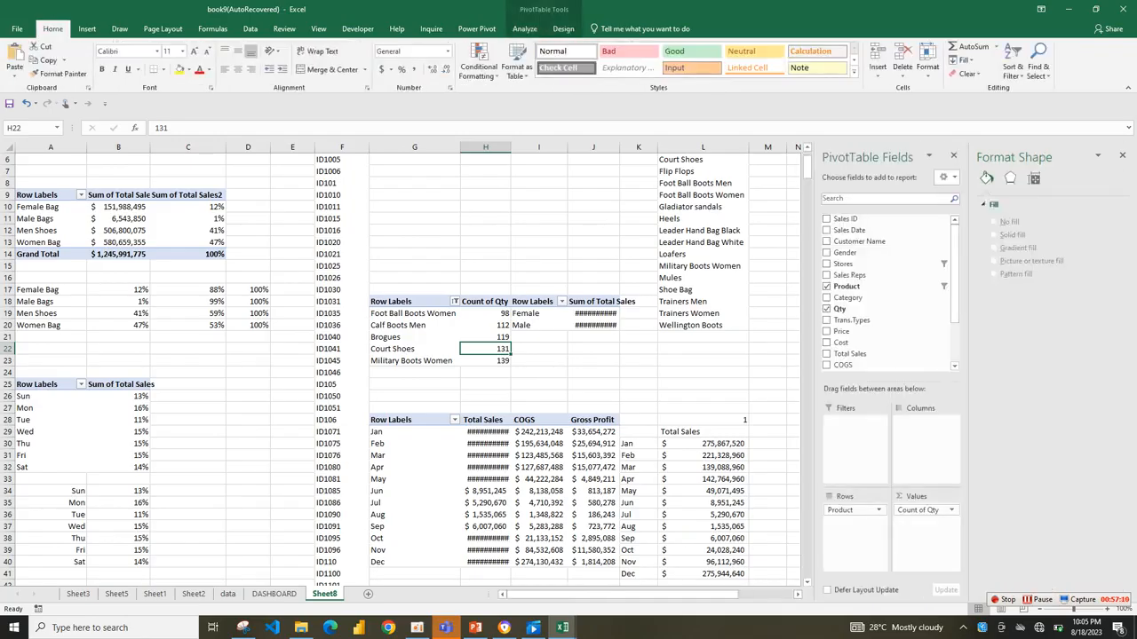
click(273, 594)
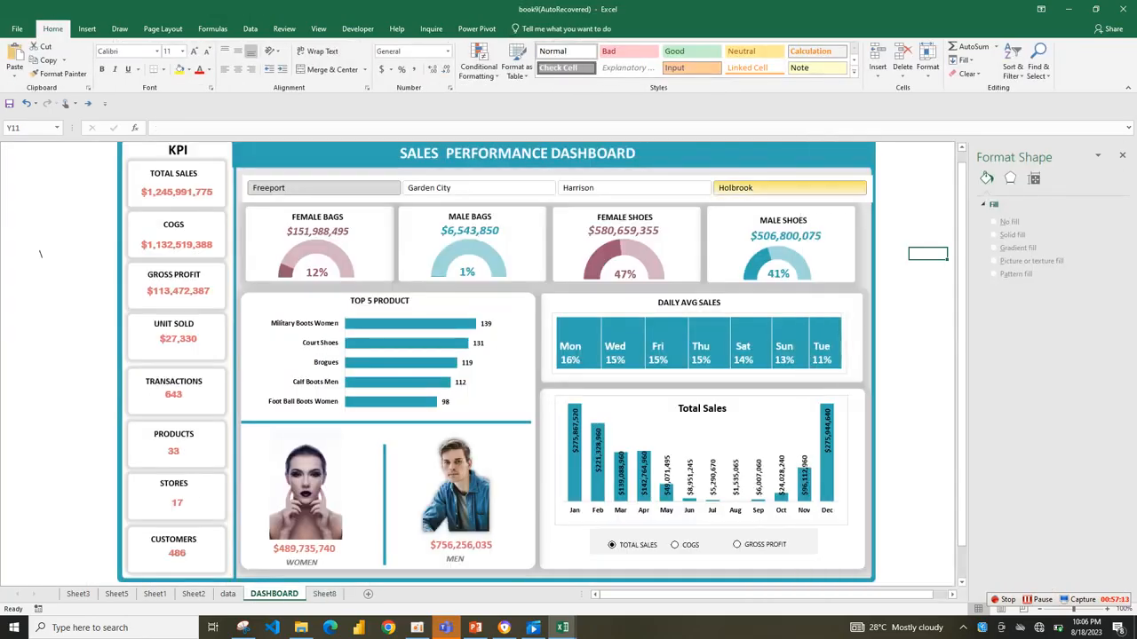
click(746, 155)
key(ctrl+v)
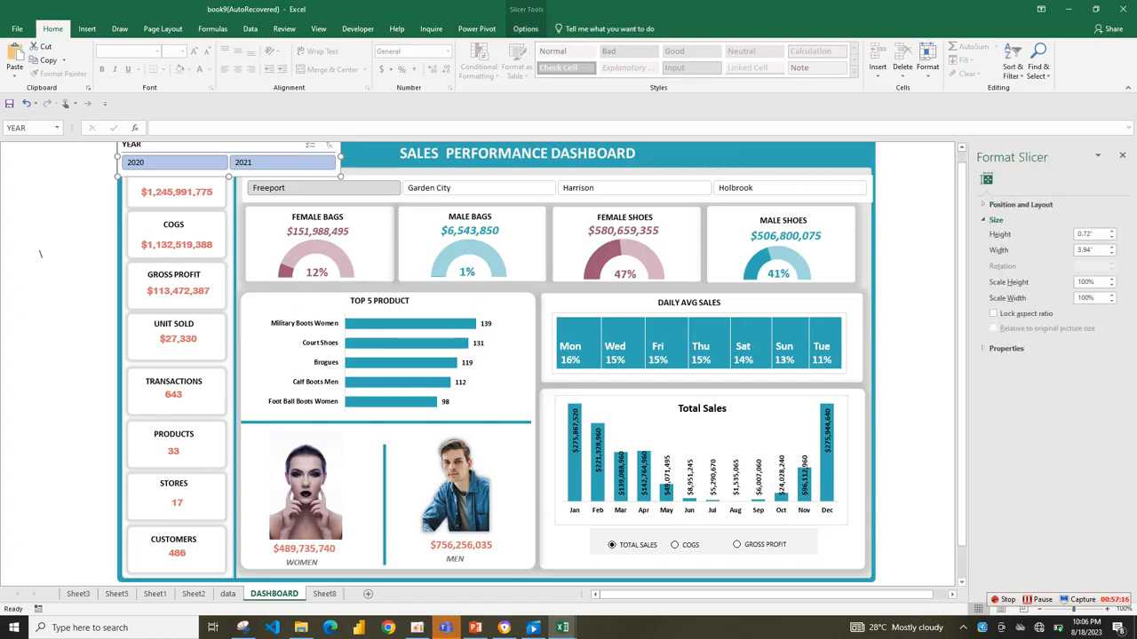
drag(222, 144, 752, 156)
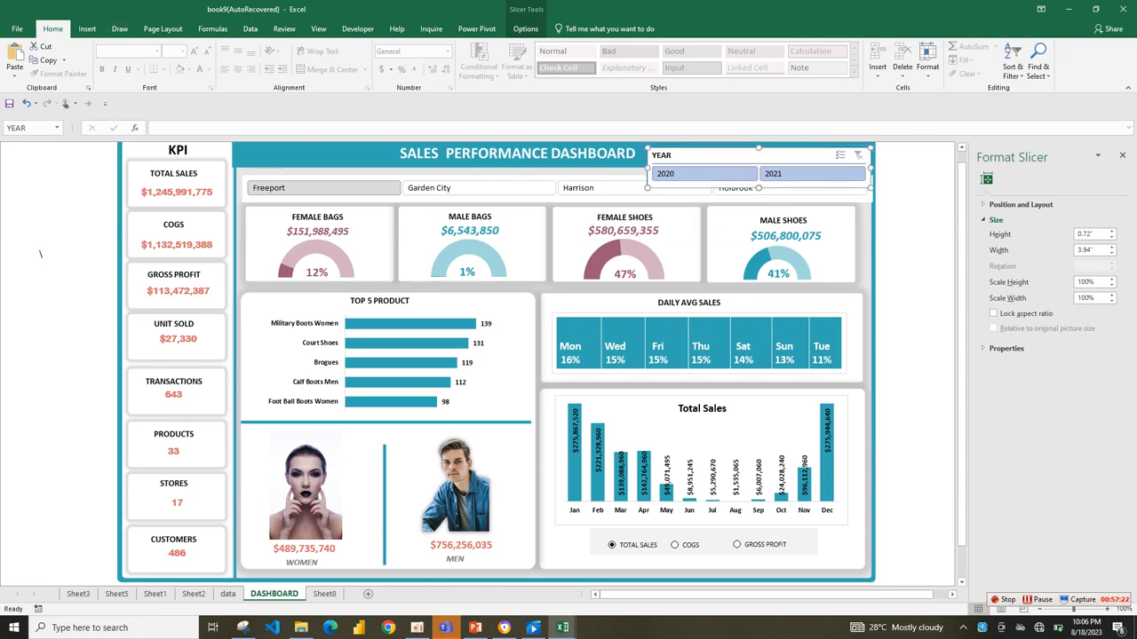
Hide the YEAR slicer's header and reduce its height to fit the title band above the Stores slicer.
click(525, 28)
click(32, 73)
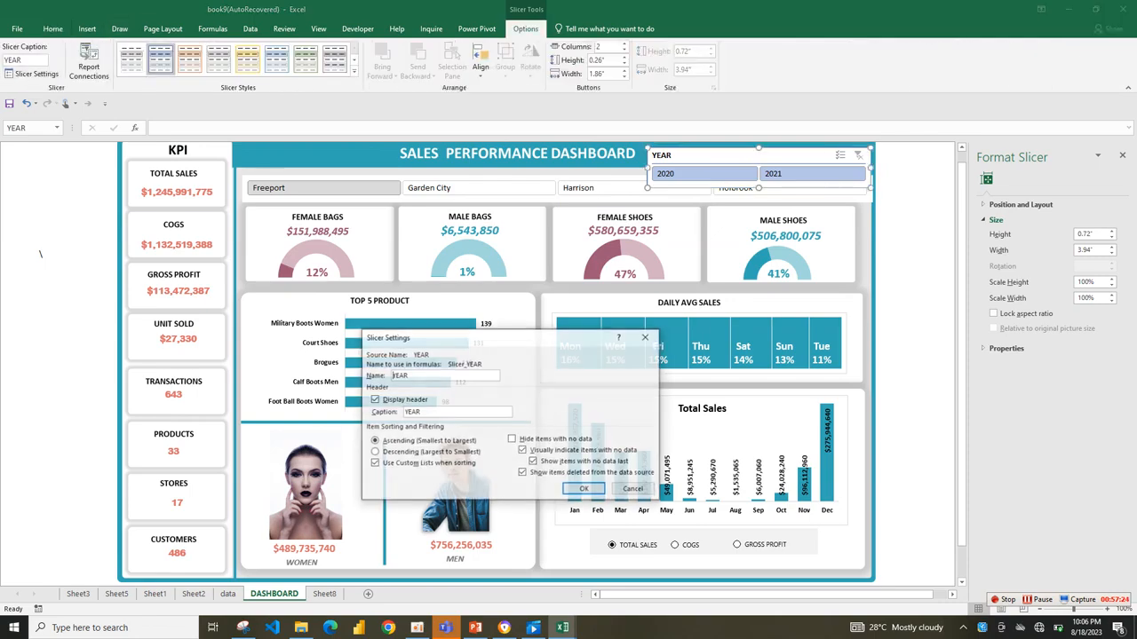
click(374, 399)
click(584, 489)
drag(759, 188, 759, 170)
click(927, 159)
Test the YEAR slicer by switching the dashboard between 2021 and 2020, leaving 2020 selected.
click(799, 160)
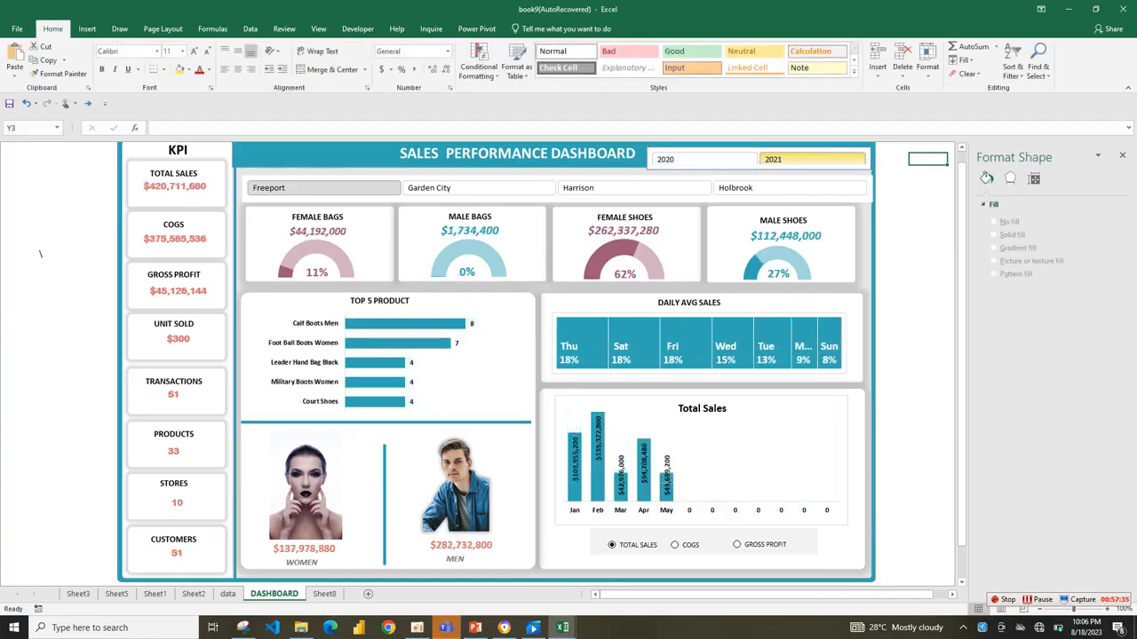
click(704, 160)
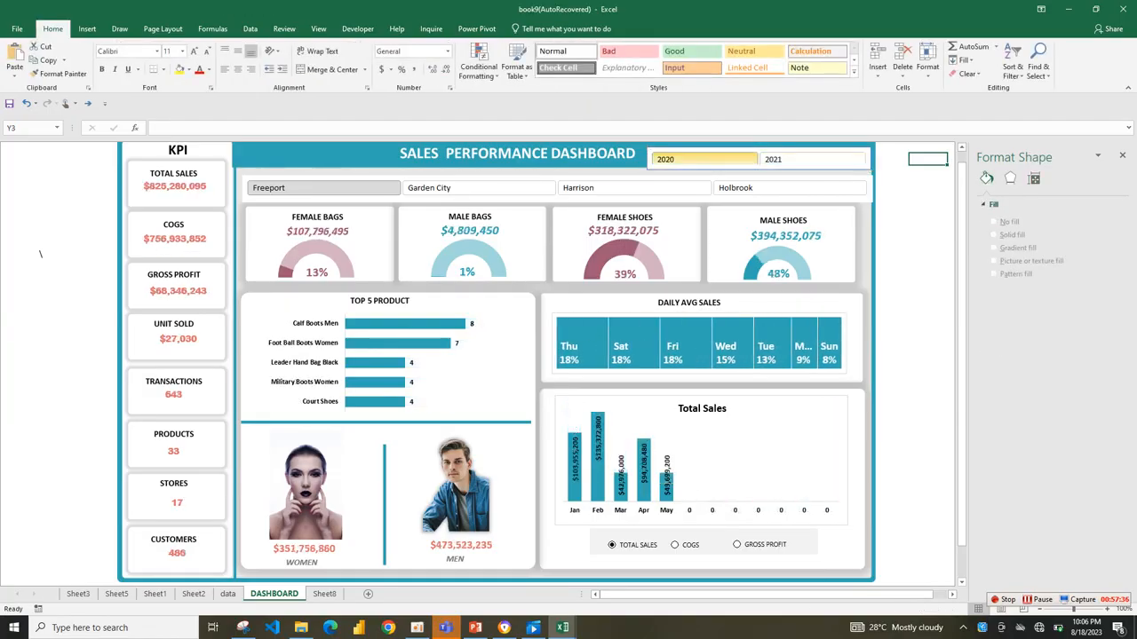
click(812, 160)
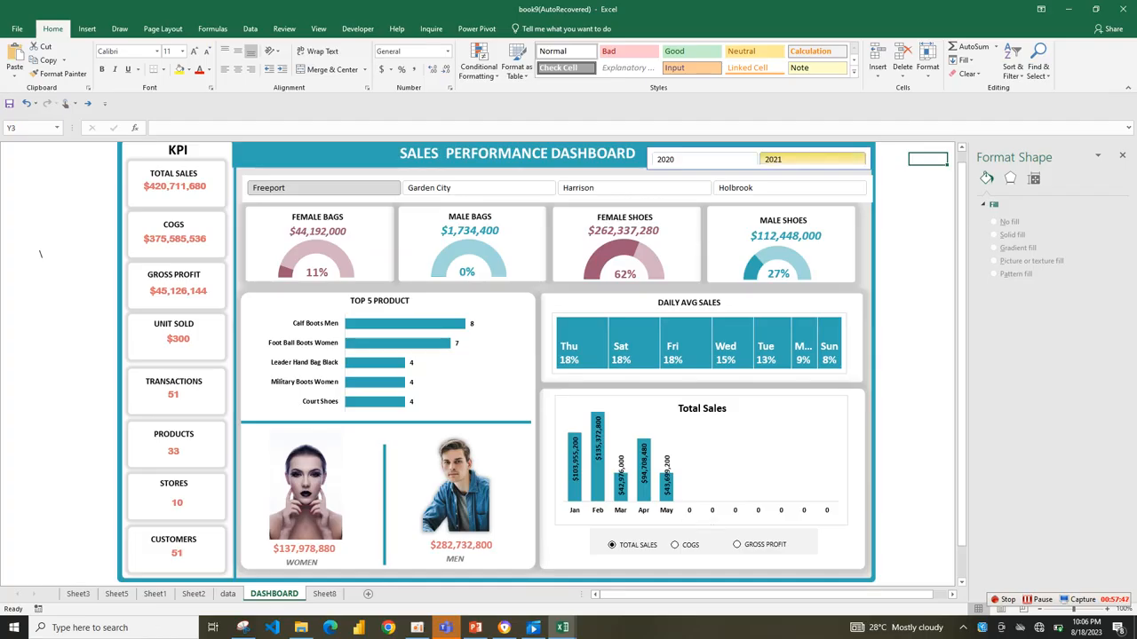
click(704, 160)
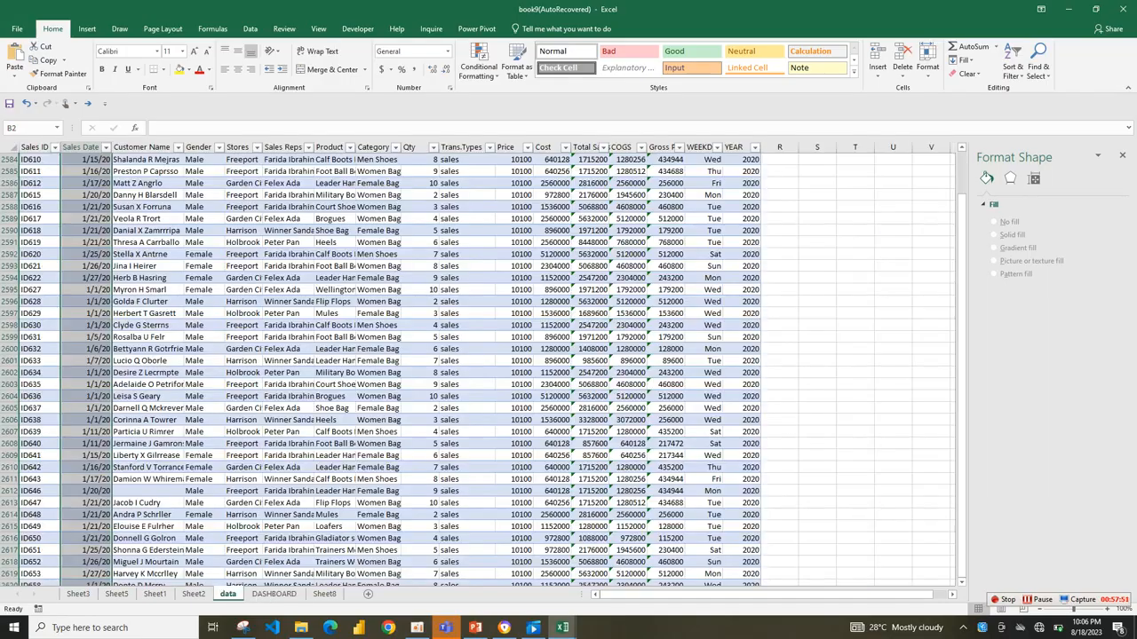
Review the data sheet and the Sheet8 pivot tables, locate the refresh command, and return to the dashboard.
click(227, 594)
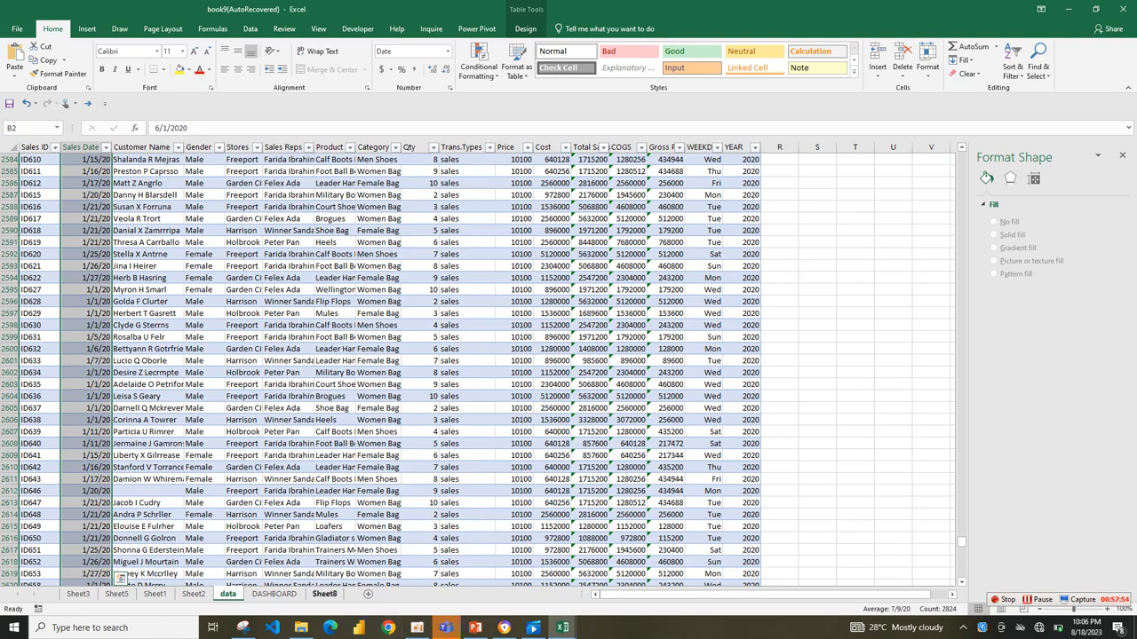
click(325, 593)
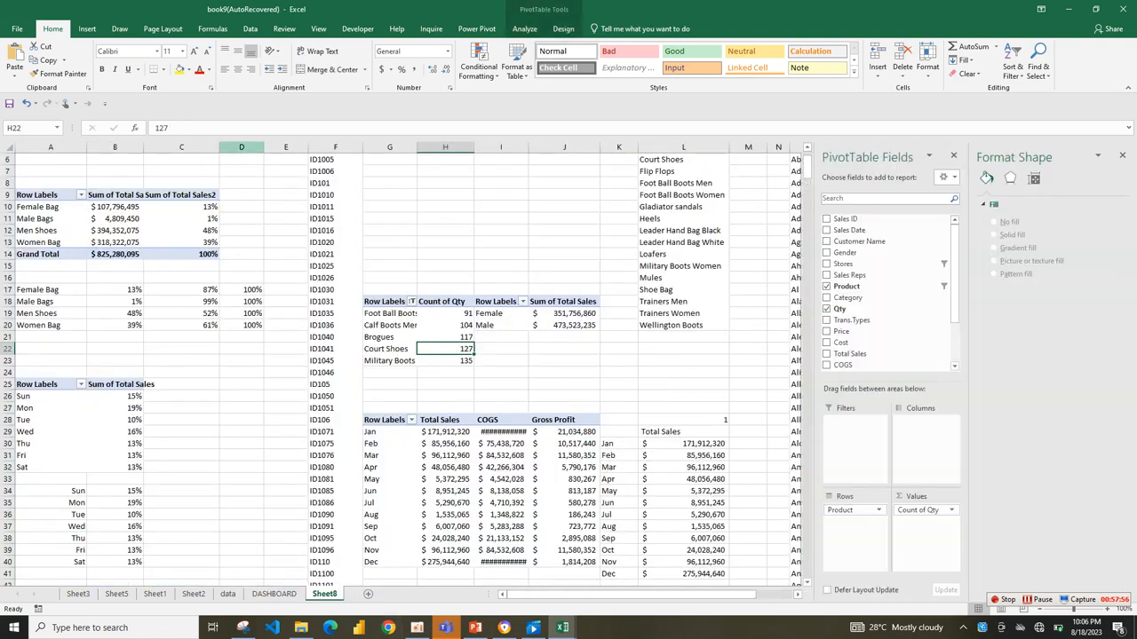
click(250, 29)
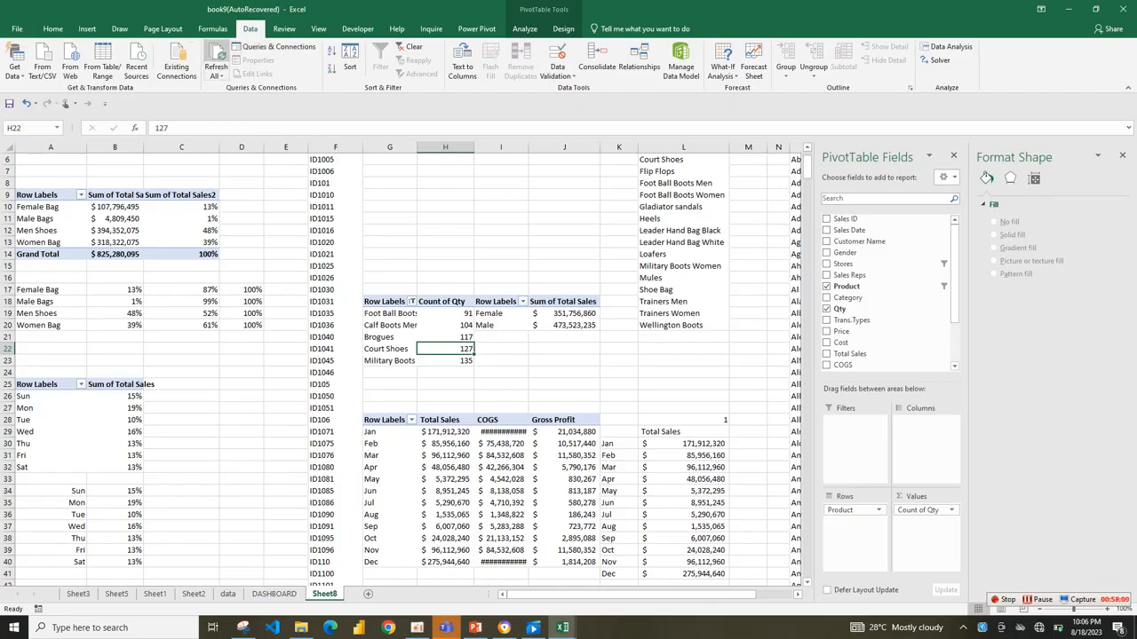
click(274, 593)
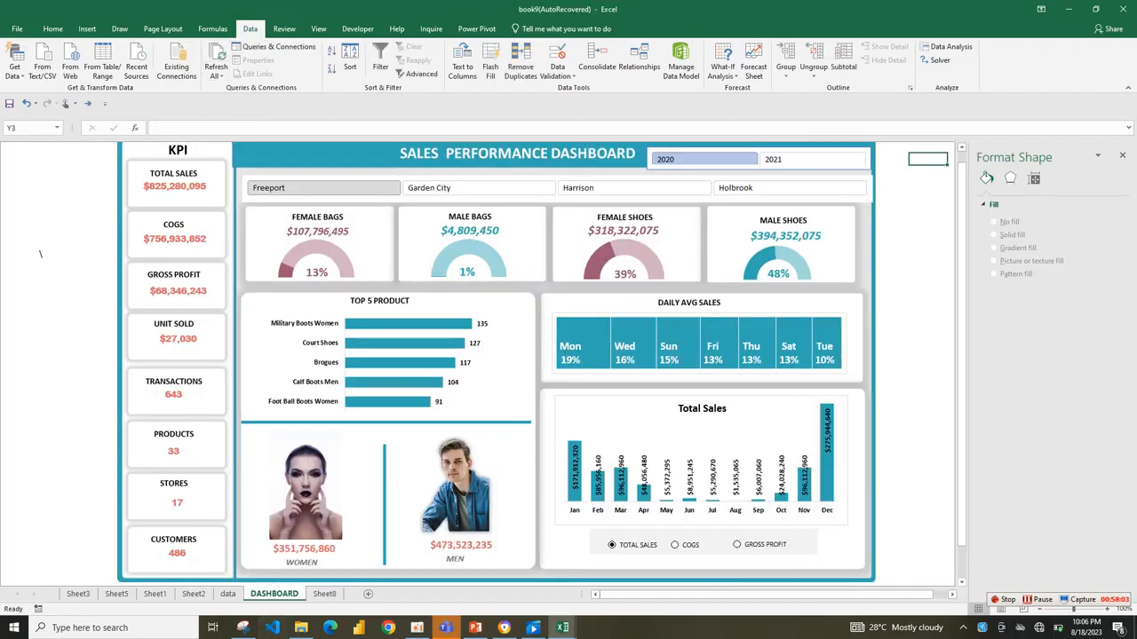